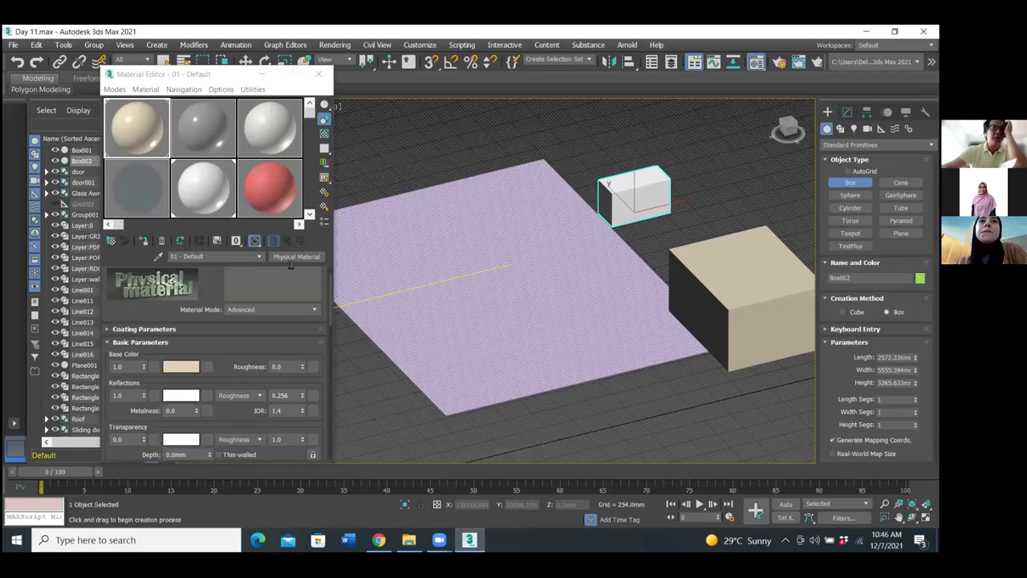
Open the Material/Map Browser, look through it, then close it again.
click(294, 257)
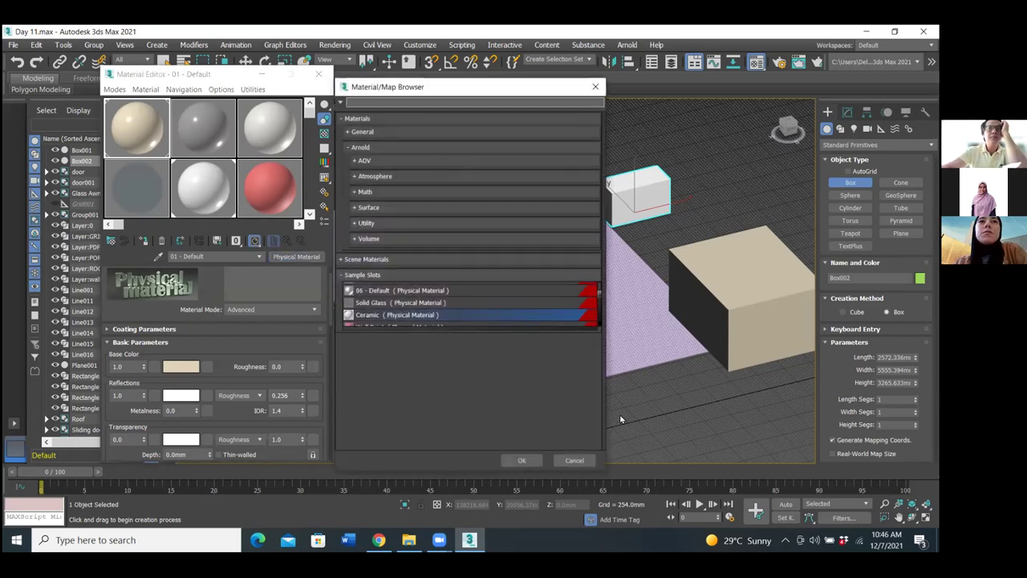
scroll(436, 306, down, 2)
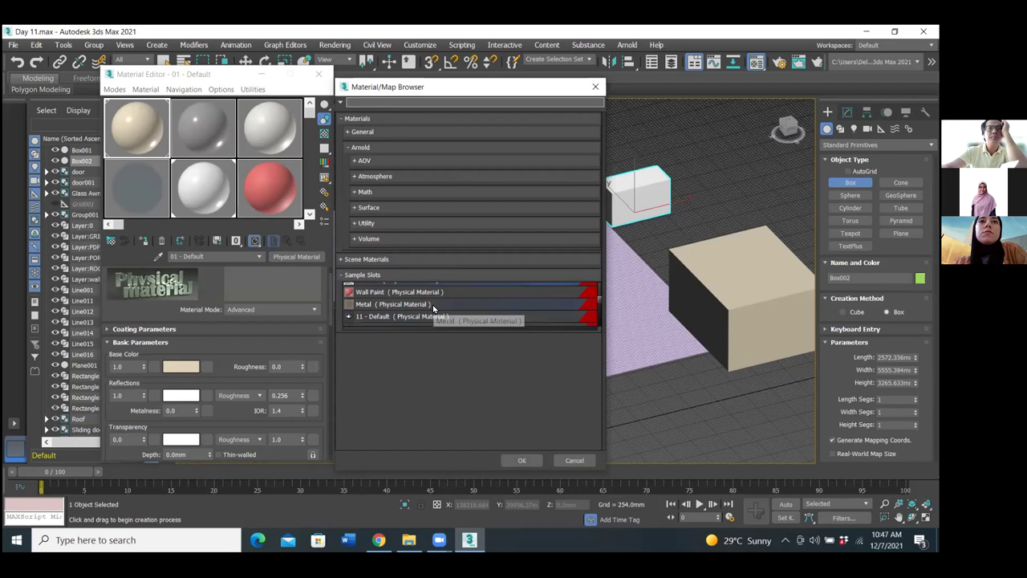
scroll(433, 309, up, 5)
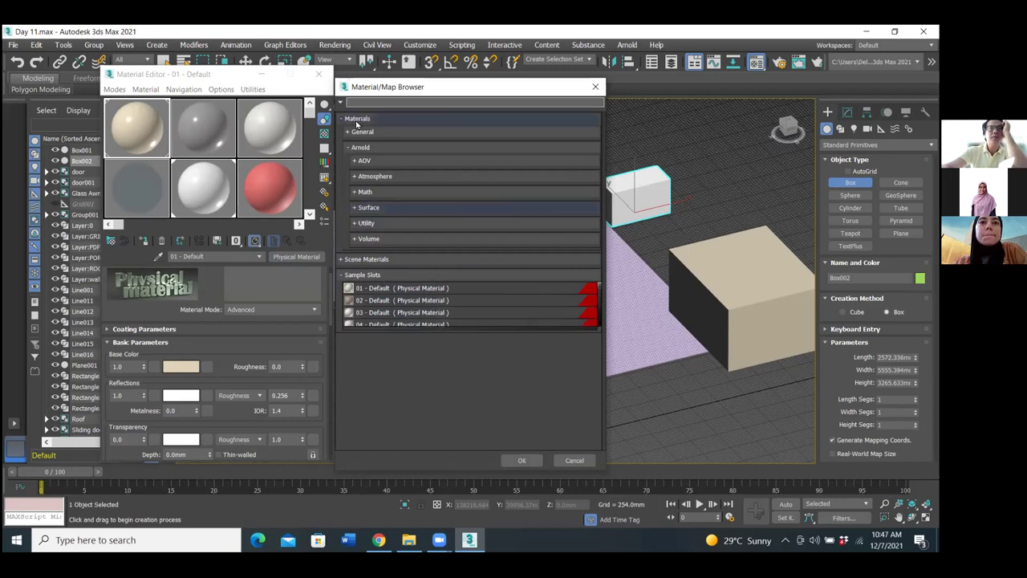
click(343, 88)
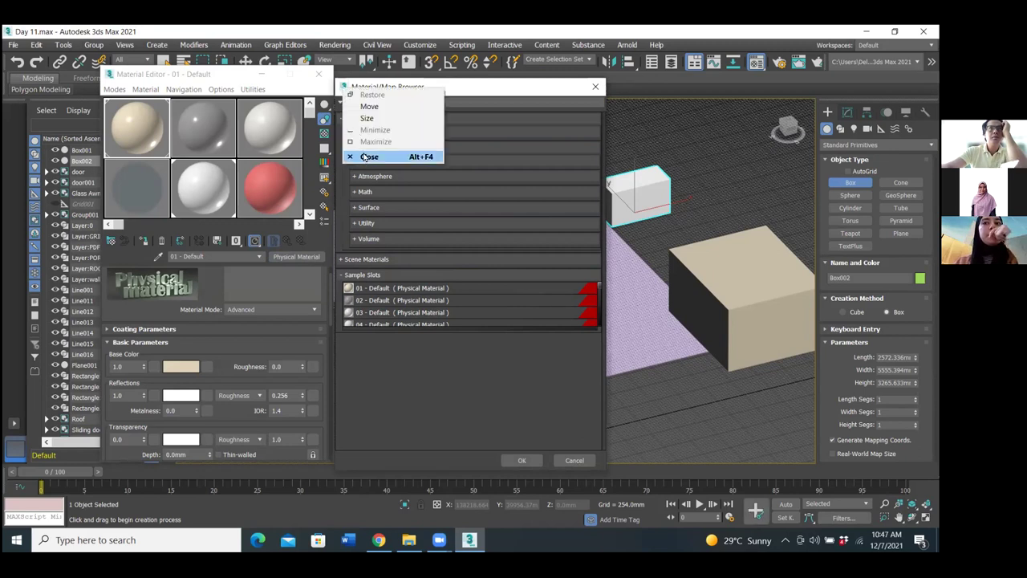
click(368, 158)
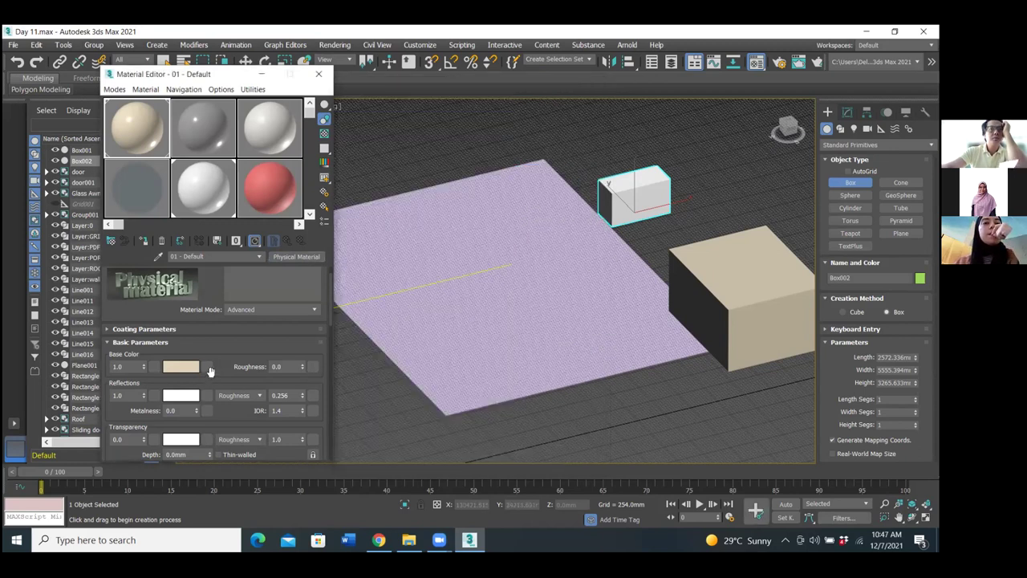
Load grass.jpg from the Desktop as a Bitmap map on Base Color.
click(208, 367)
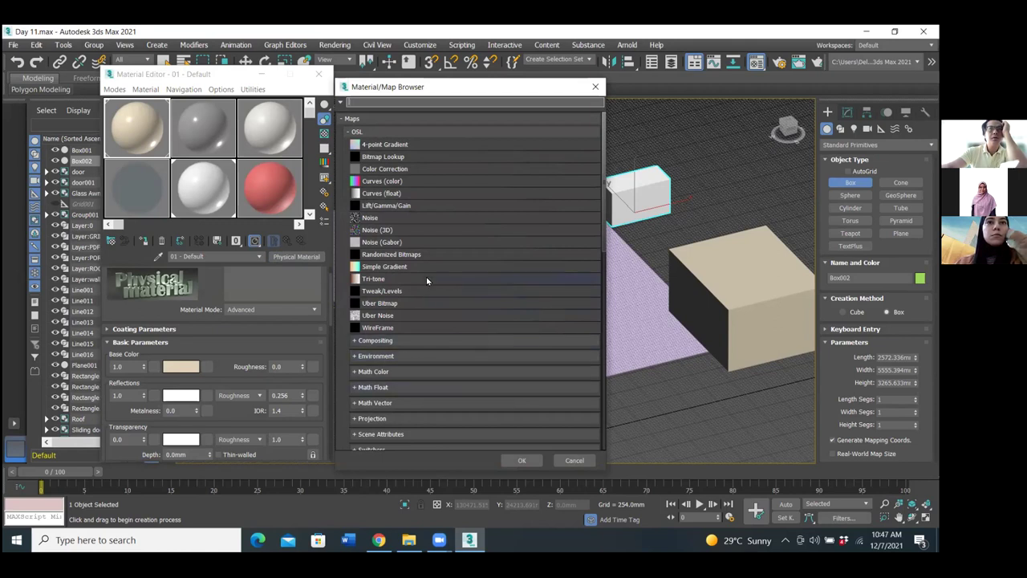
scroll(447, 218, down, 4)
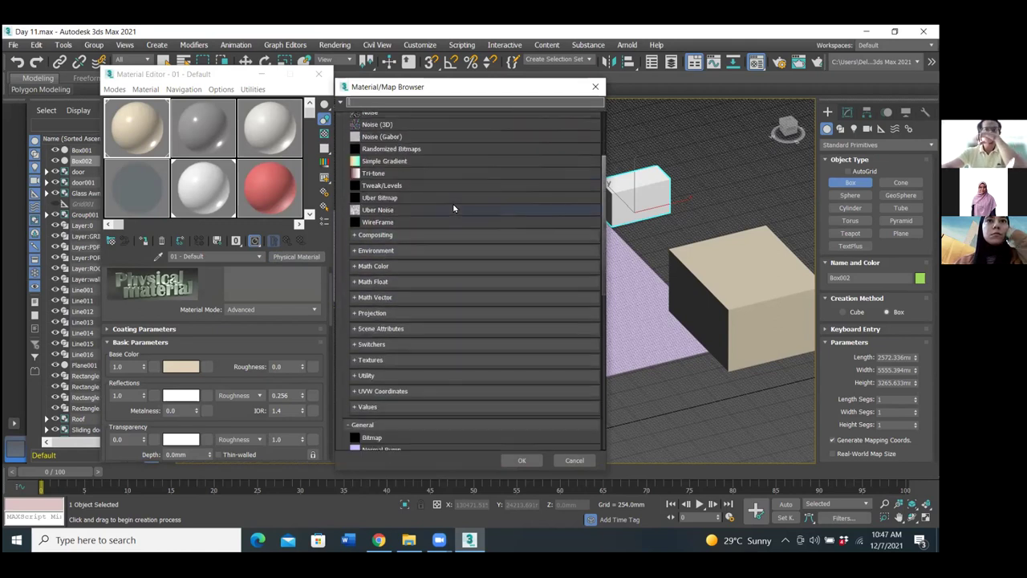
scroll(454, 209, down, 1)
click(369, 379)
double_click(370, 379)
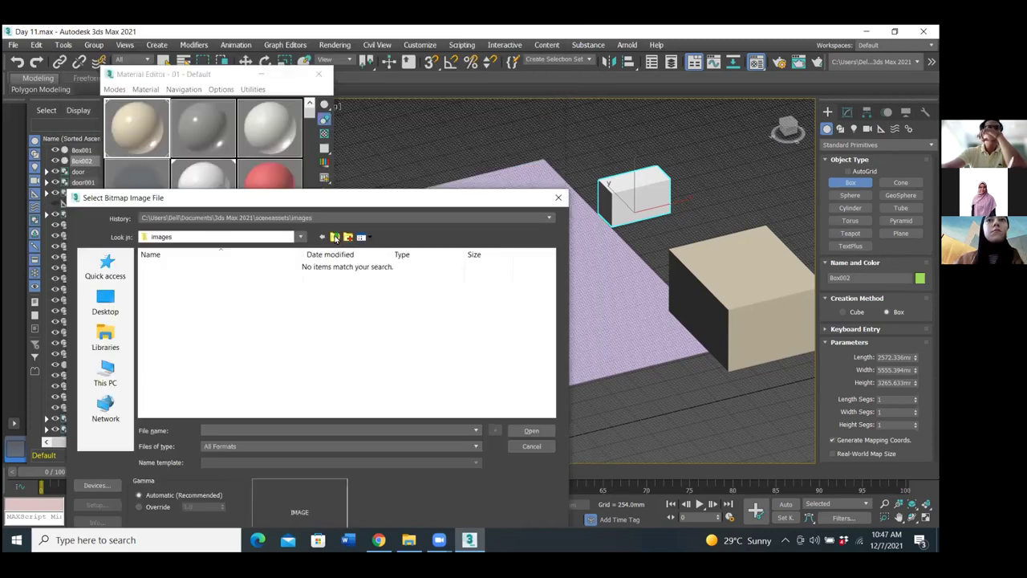
click(335, 238)
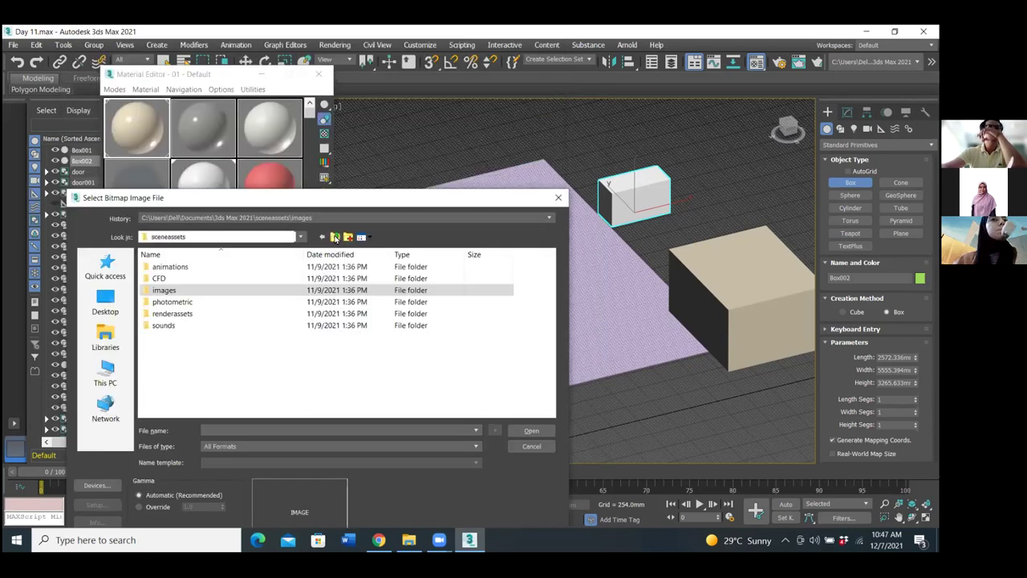
click(336, 238)
click(335, 238)
click(336, 238)
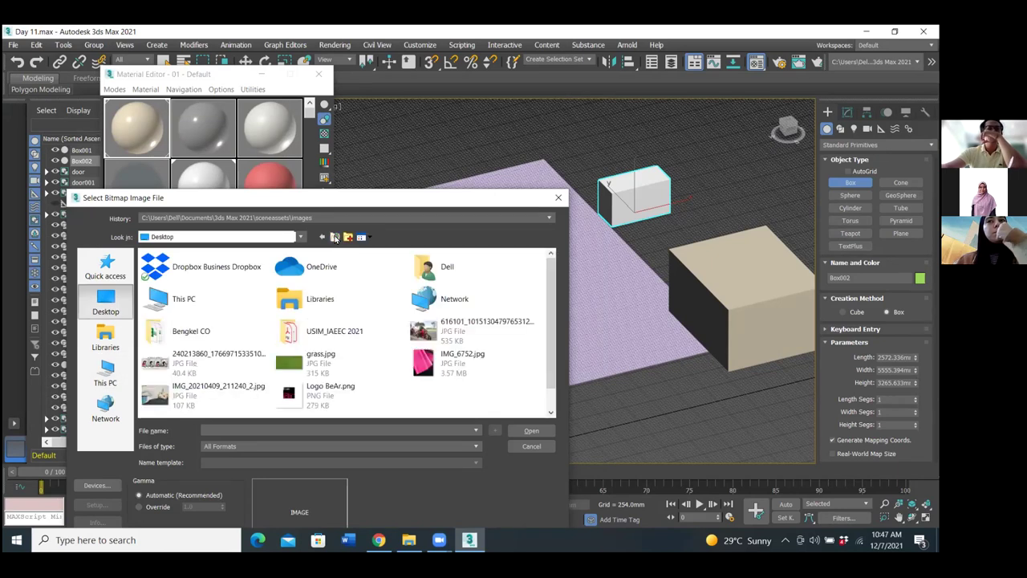
click(191, 406)
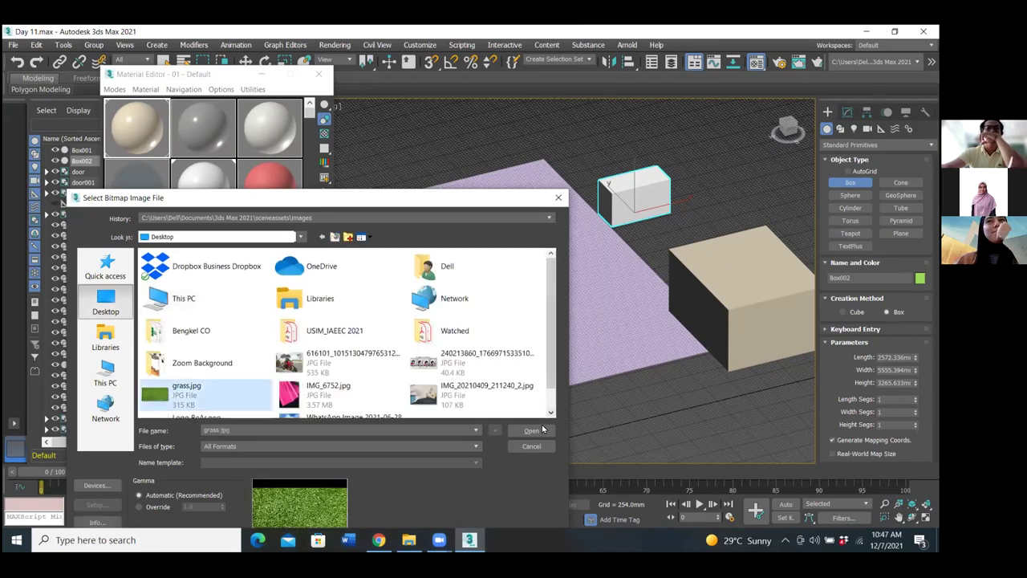
click(531, 431)
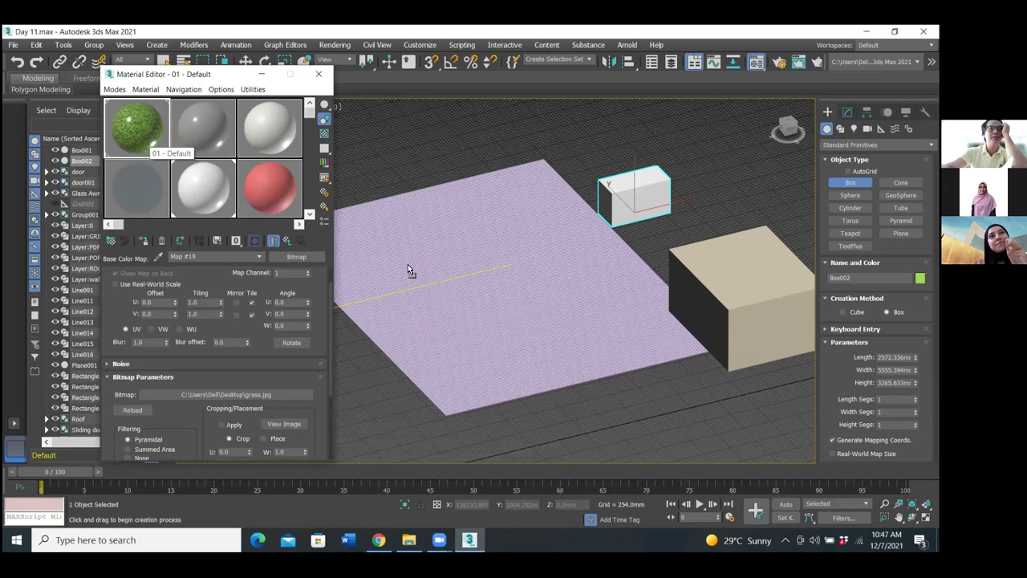
Zoom and pan the Perspective view to show the house by the ground plane, then go to Chrome.
scroll(409, 267, down, 2)
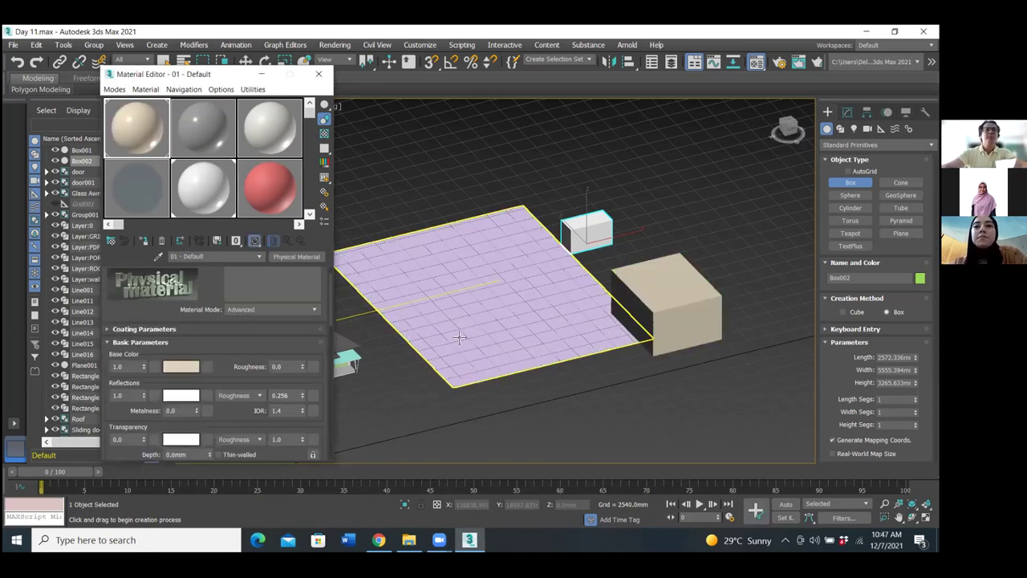
middle_drag(481, 326, 557, 335)
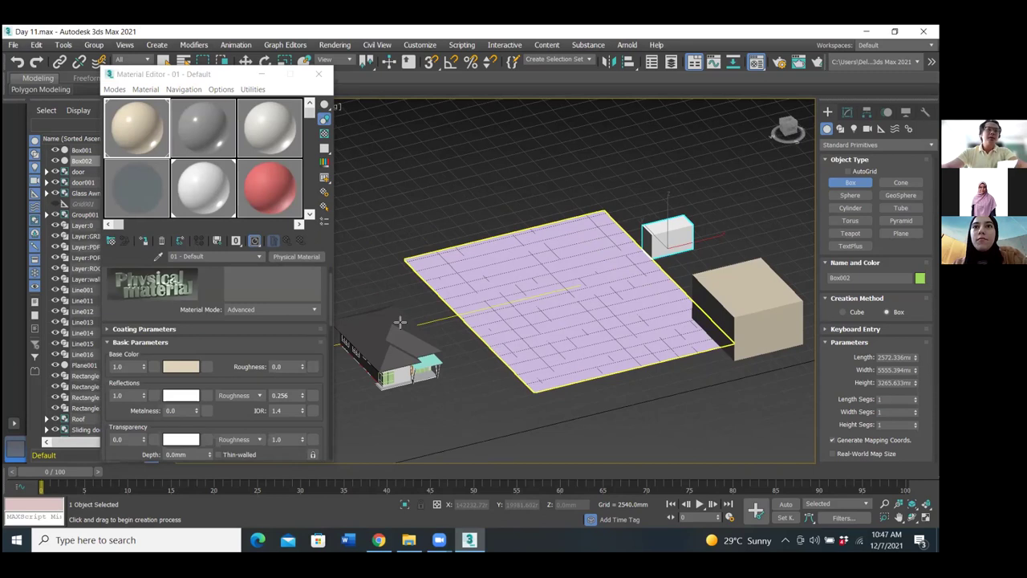
scroll(297, 281, down, 10)
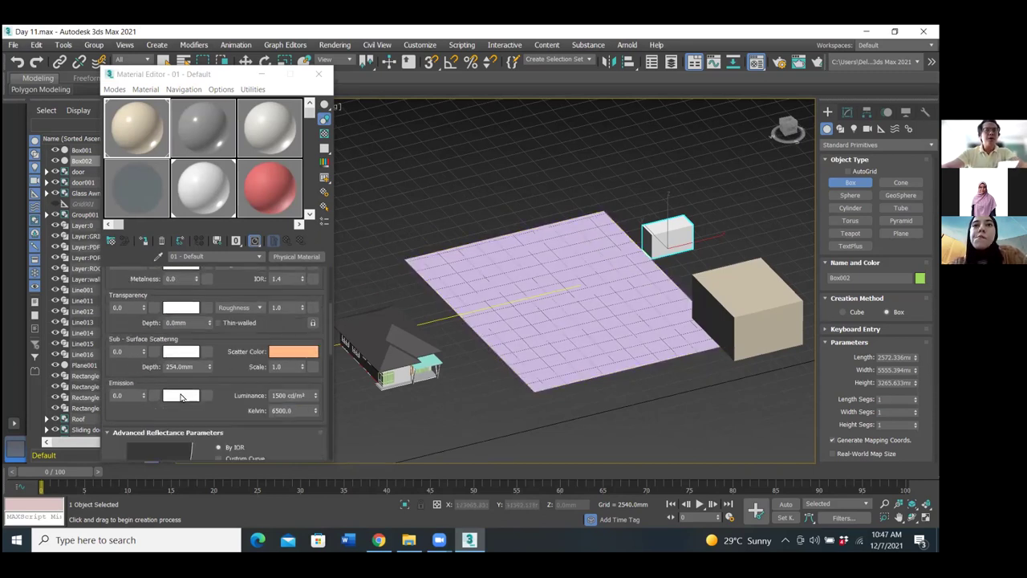
scroll(172, 399, down, 12)
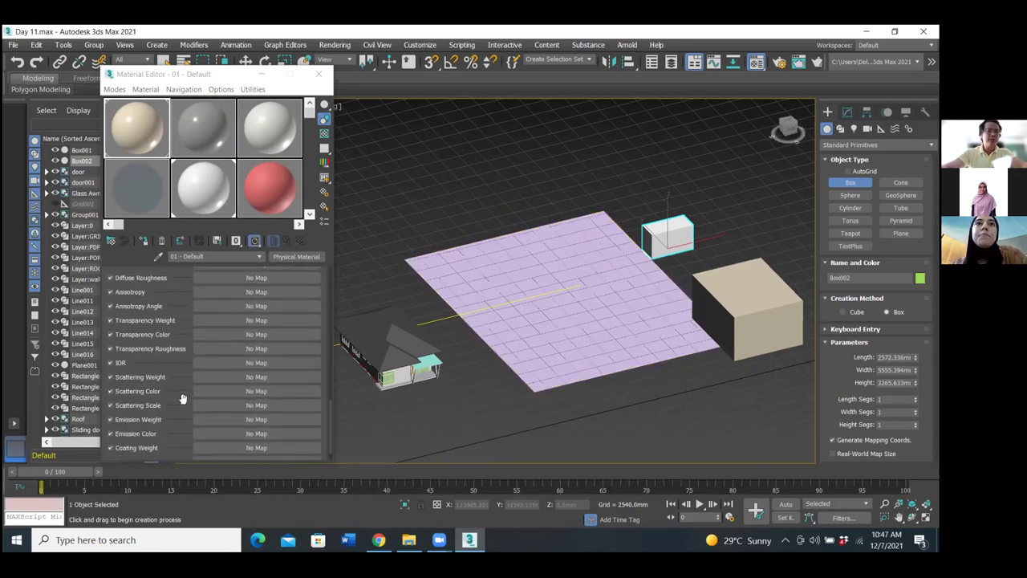
scroll(187, 412, up, 8)
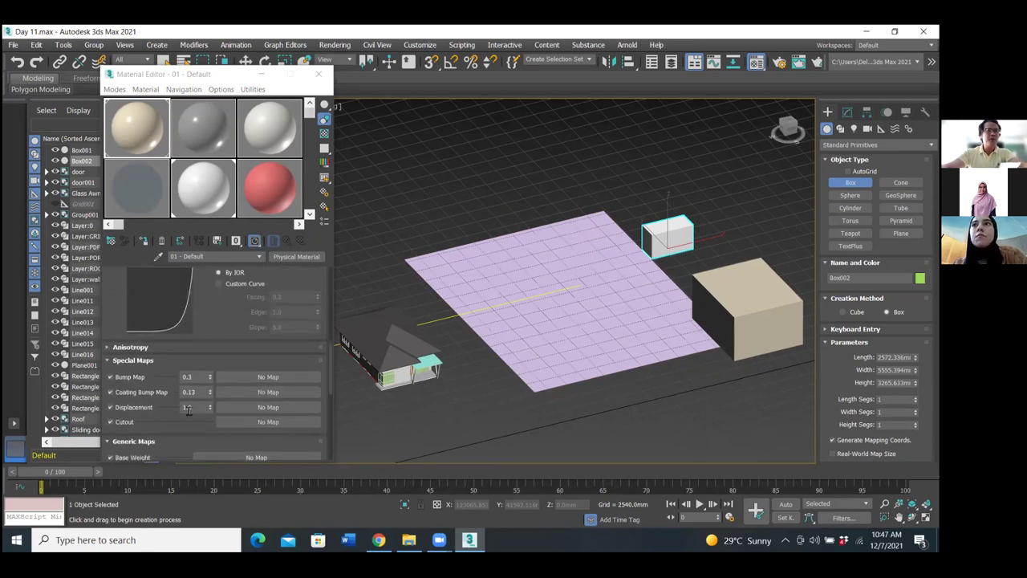
scroll(187, 412, up, 12)
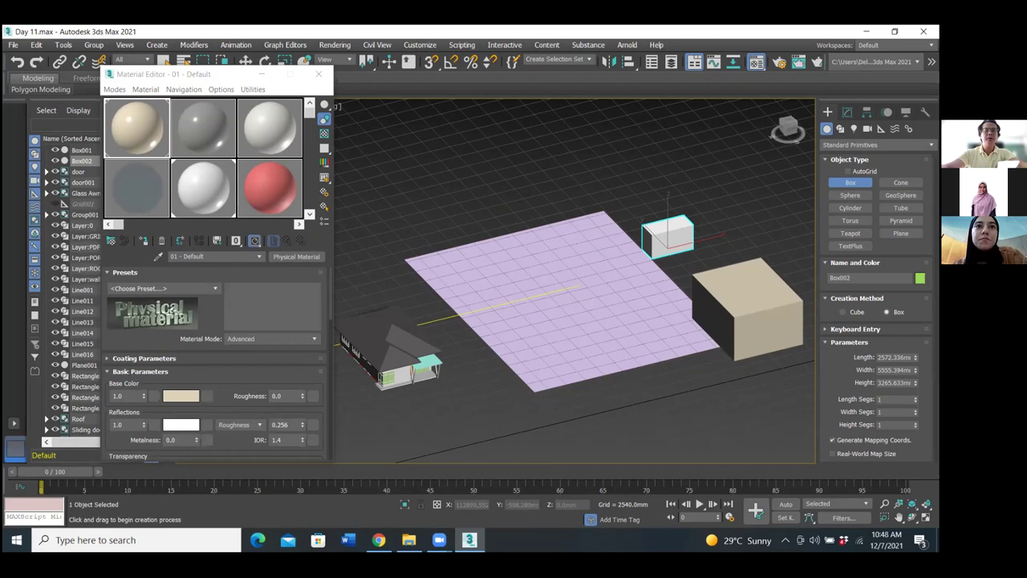
key(alt+Tab)
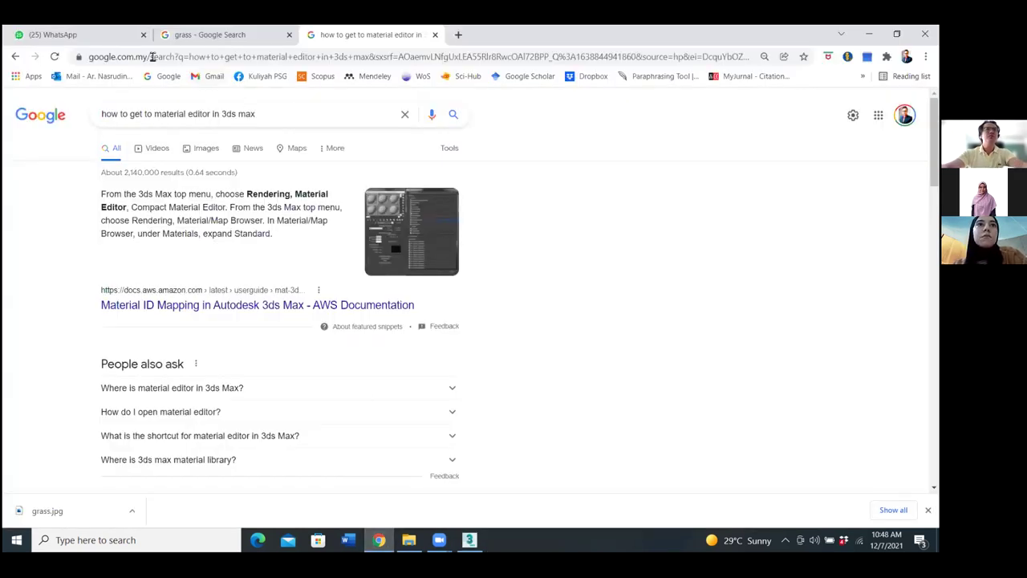
Go to youtube.com in Chrome.
click(152, 56)
text(yiu)
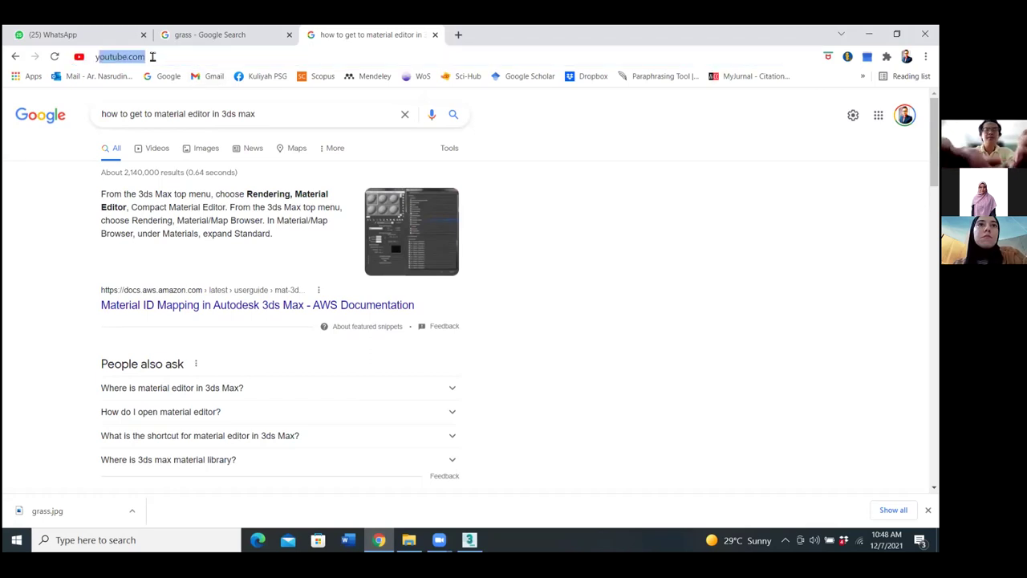
key(BackSpace)
key(BackSpace)
text(ou)
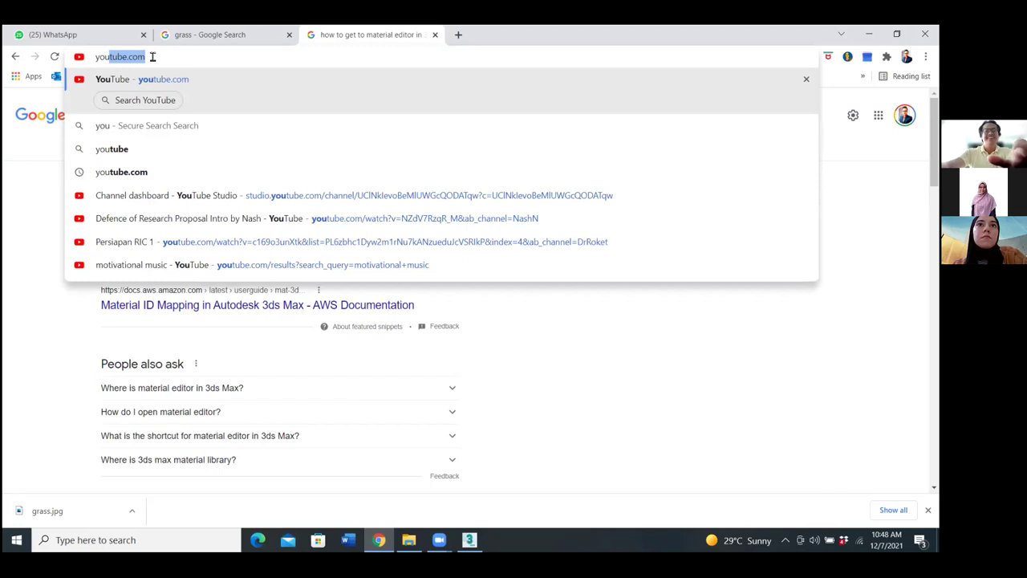
key(Return)
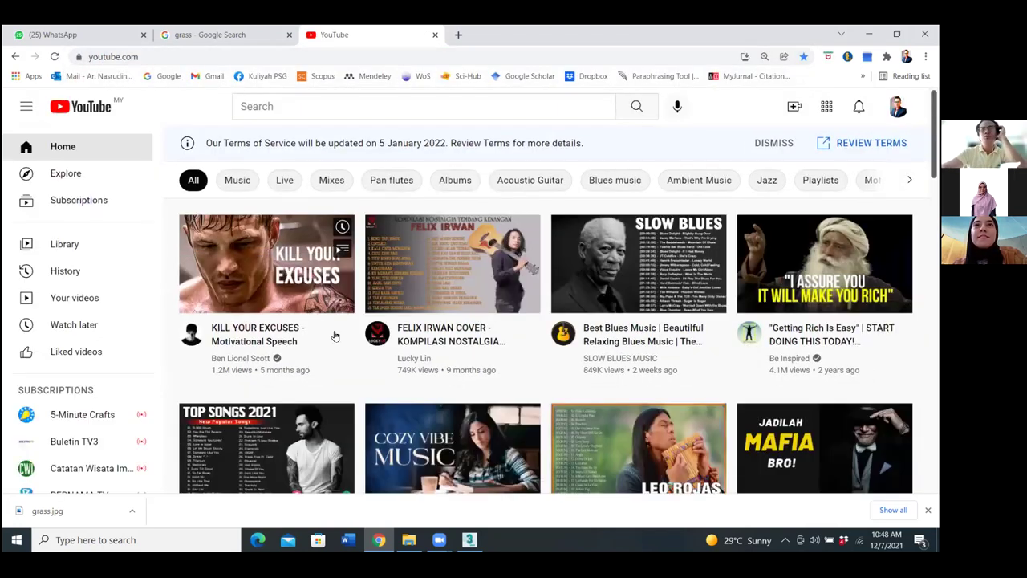
Type 'how to put map in 3ds' into the YouTube search box.
click(303, 105)
text(how to put)
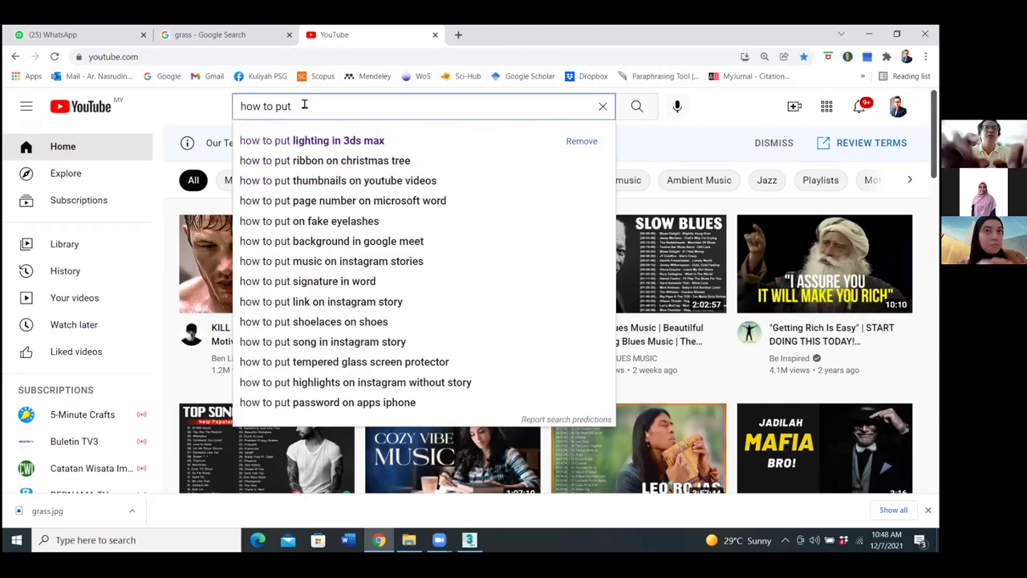
text( a)
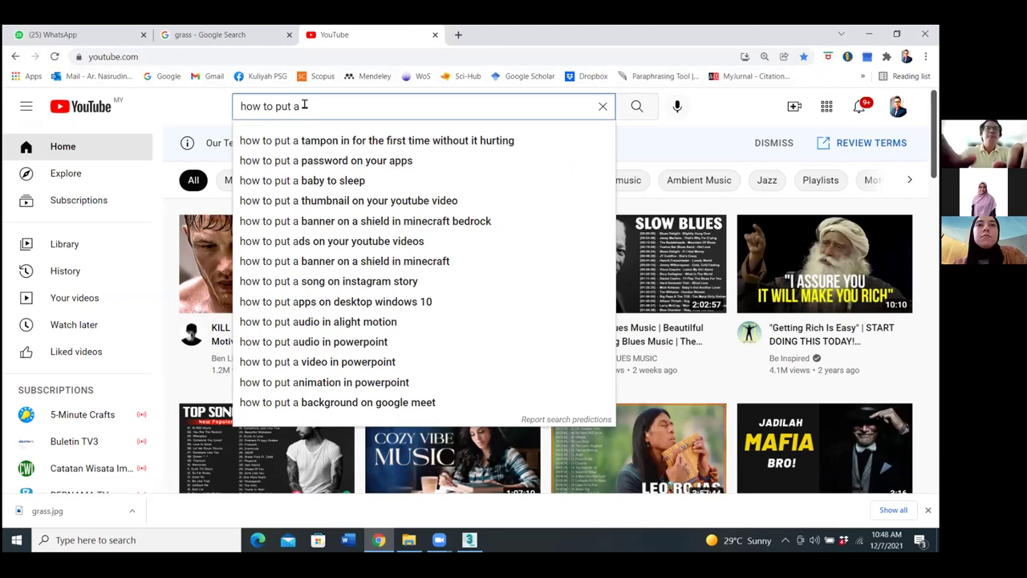
key(BackSpace)
text(map o)
key(BackSpace)
text(in)
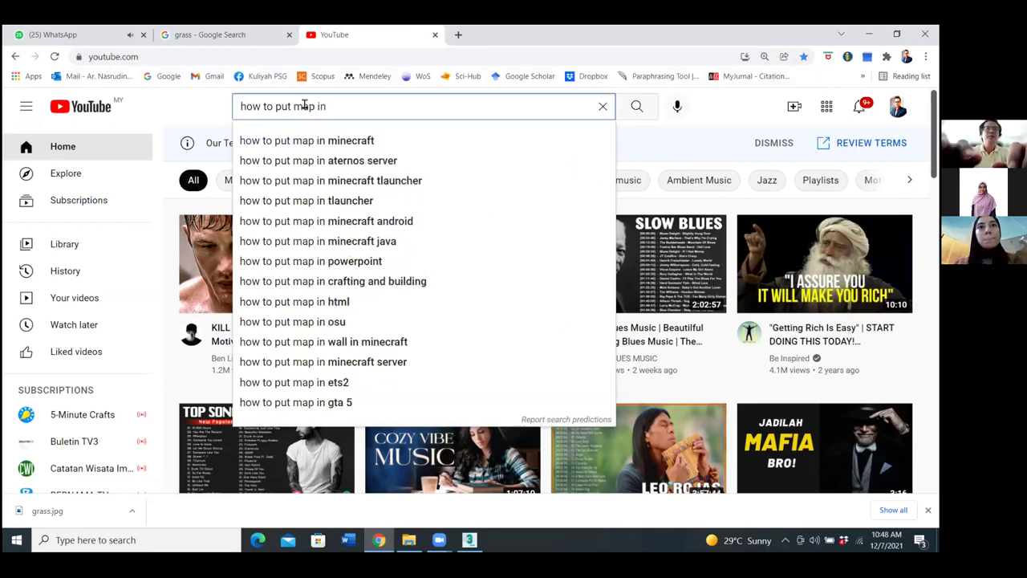
text( 3ds)
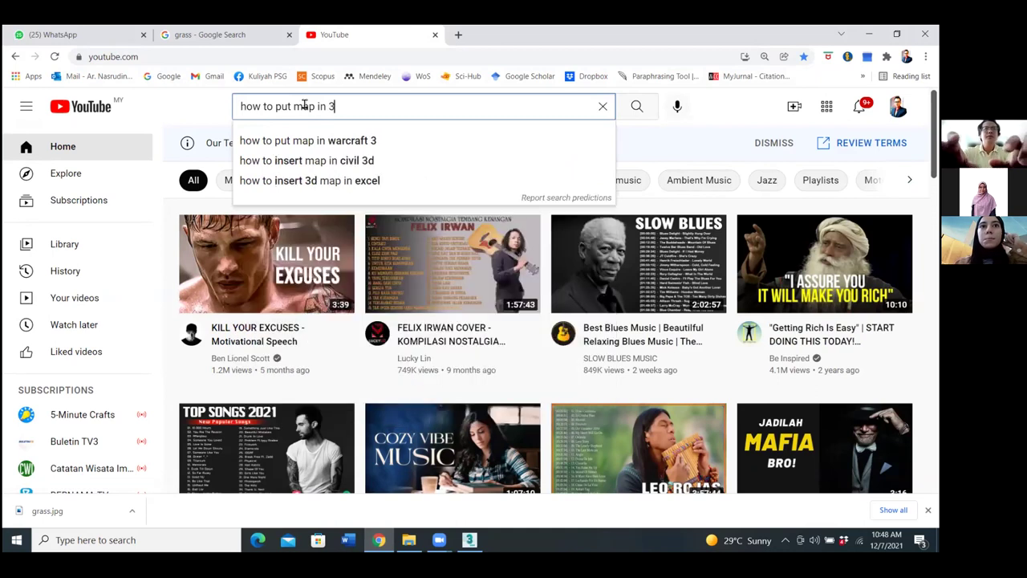
Search YouTube for 'how to put map in 3ds max' and scroll through the tutorial results.
click(321, 141)
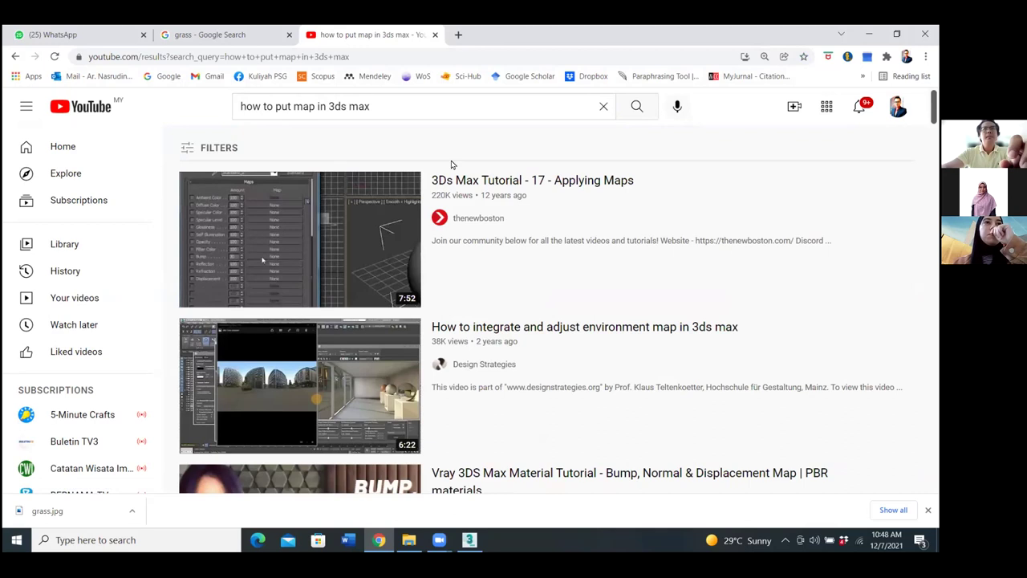
mouse_move(642, 167)
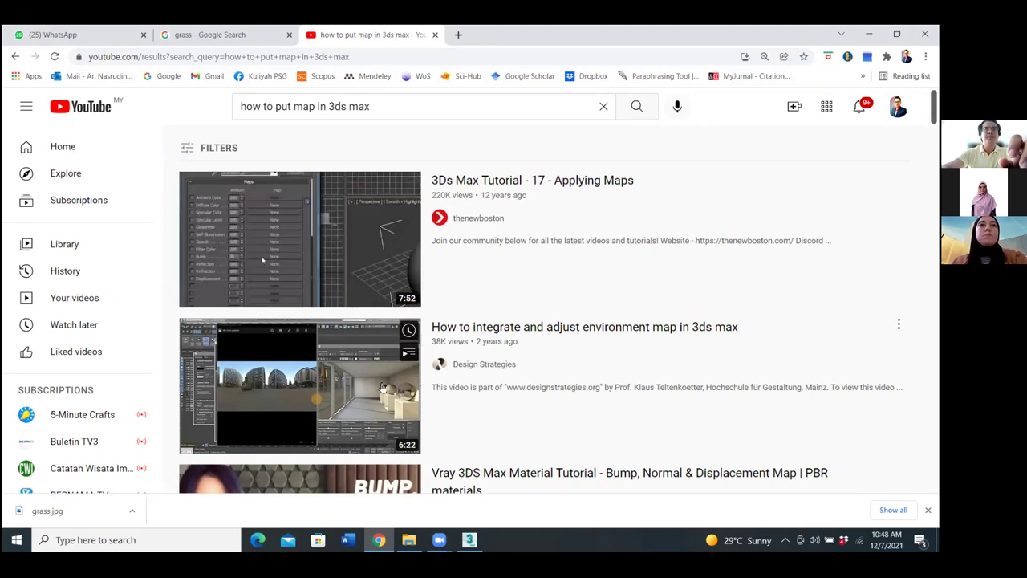
scroll(592, 374, down, 3)
scroll(426, 356, down, 3)
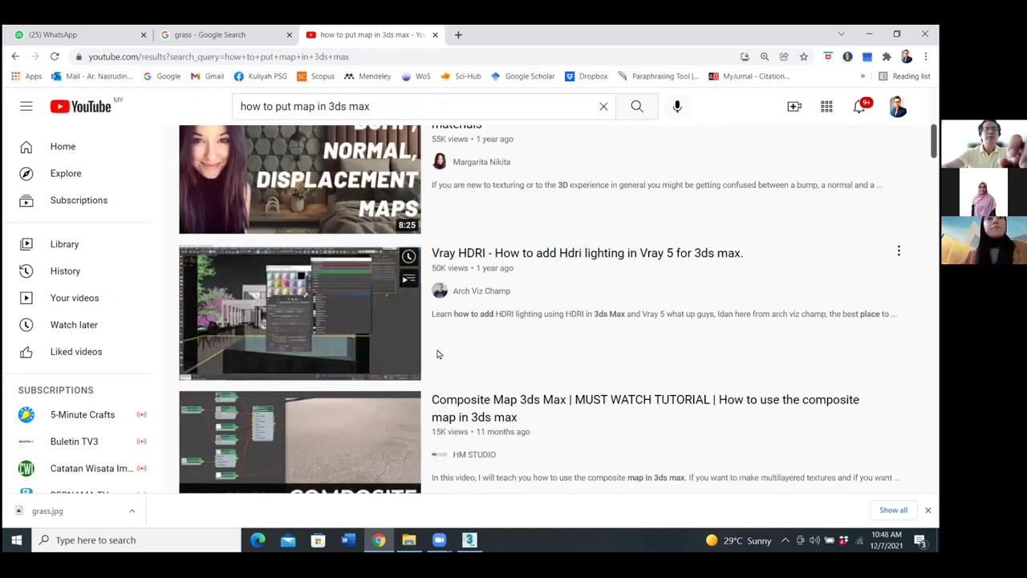
scroll(434, 355, down, 3)
scroll(441, 353, up, 5)
scroll(454, 353, up, 3)
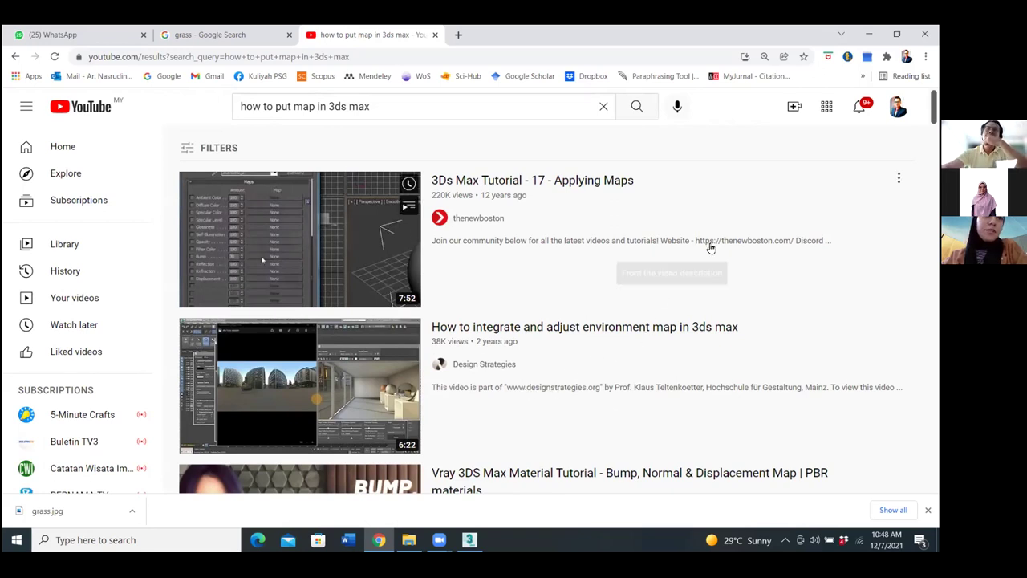
mouse_move(713, 245)
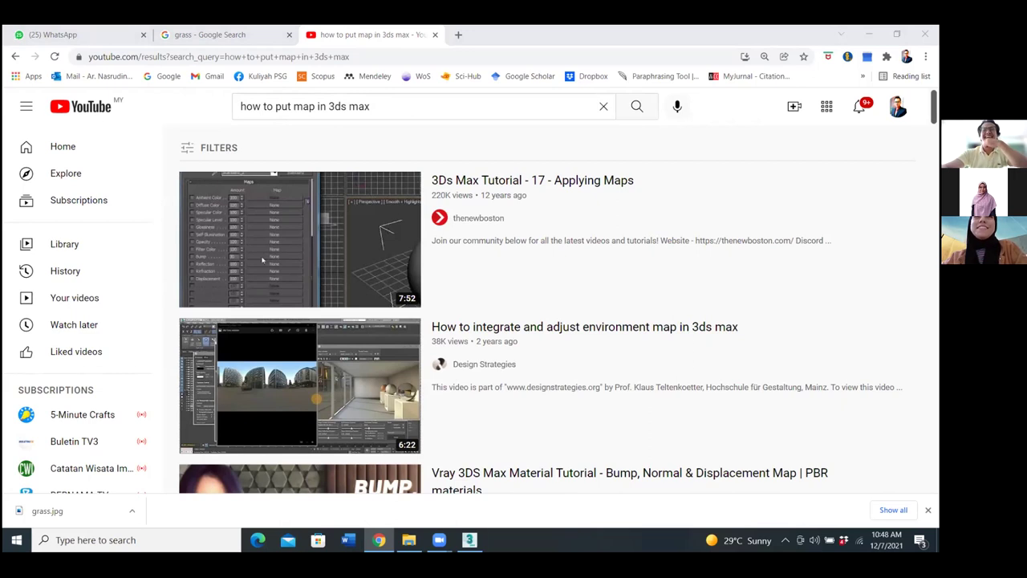
mouse_move(439, 539)
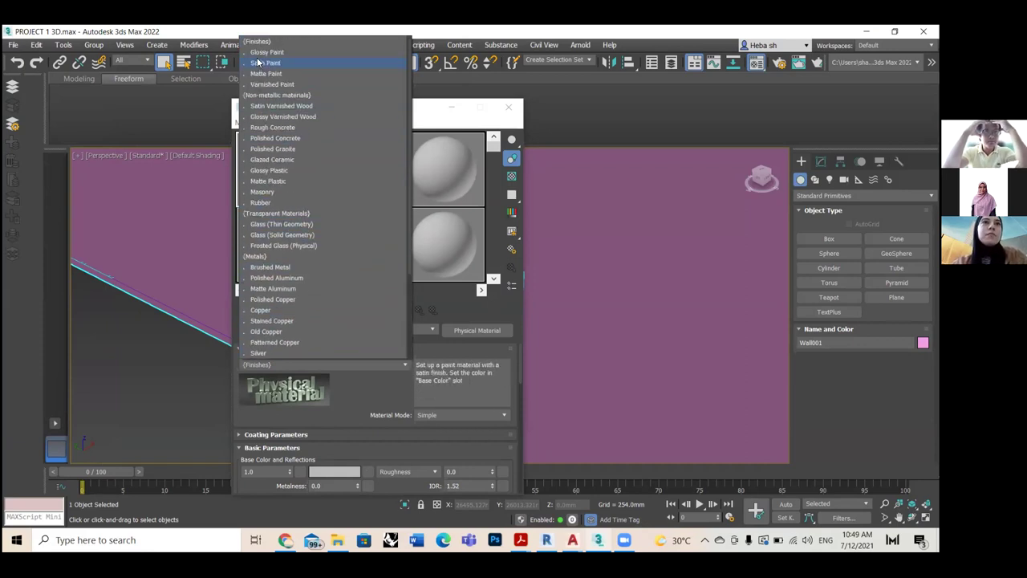
Give 01 - Default the Copper preset, then bring up its Base Color map list.
scroll(272, 289, down, 1)
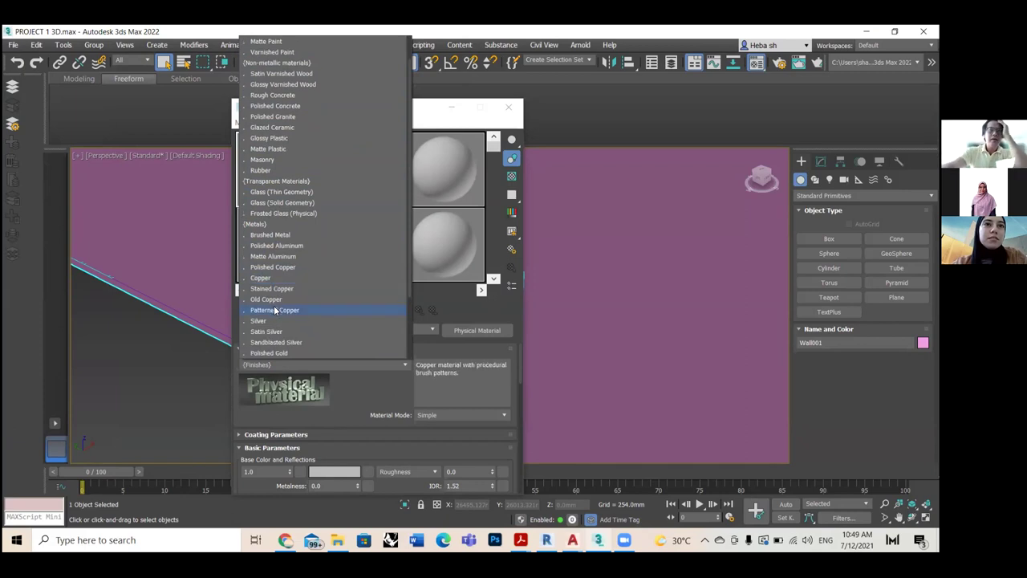
click(260, 278)
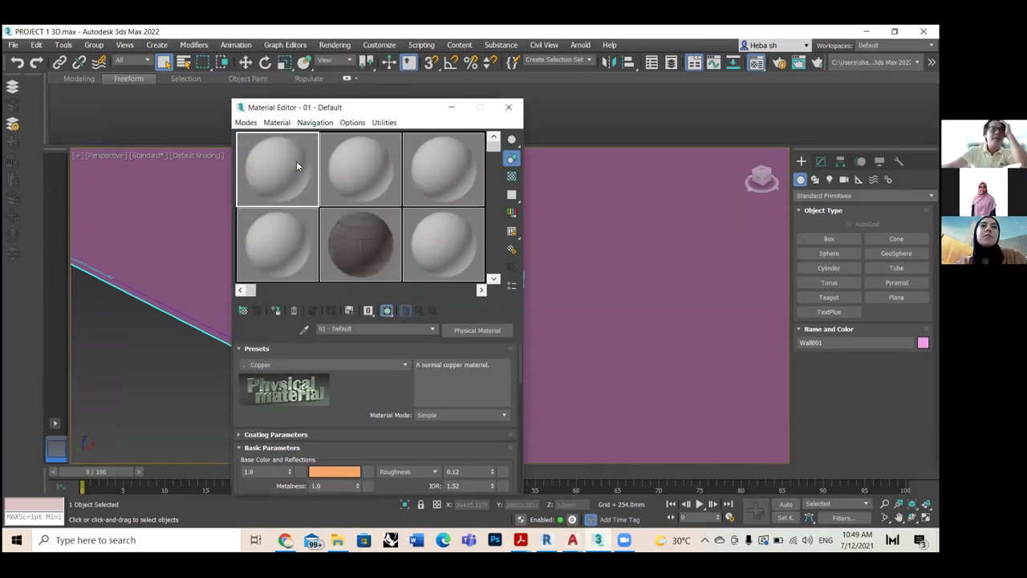
click(344, 152)
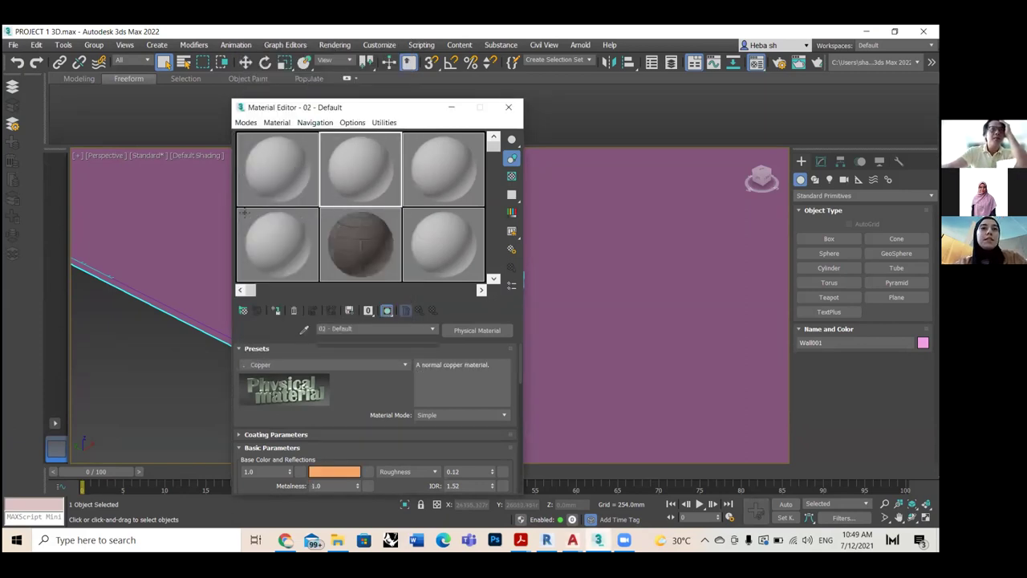
click(289, 172)
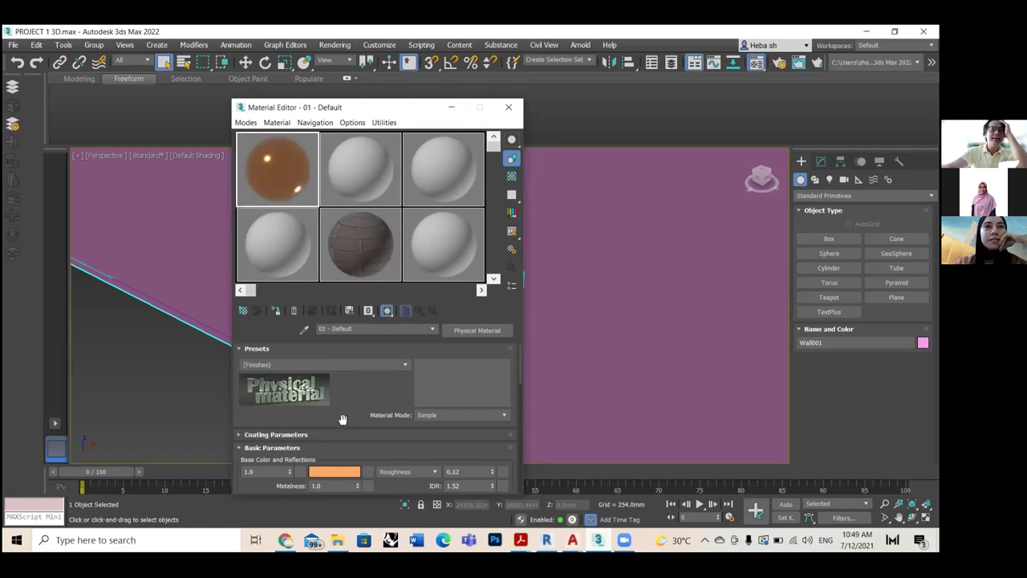
scroll(342, 419, down, 1)
click(369, 443)
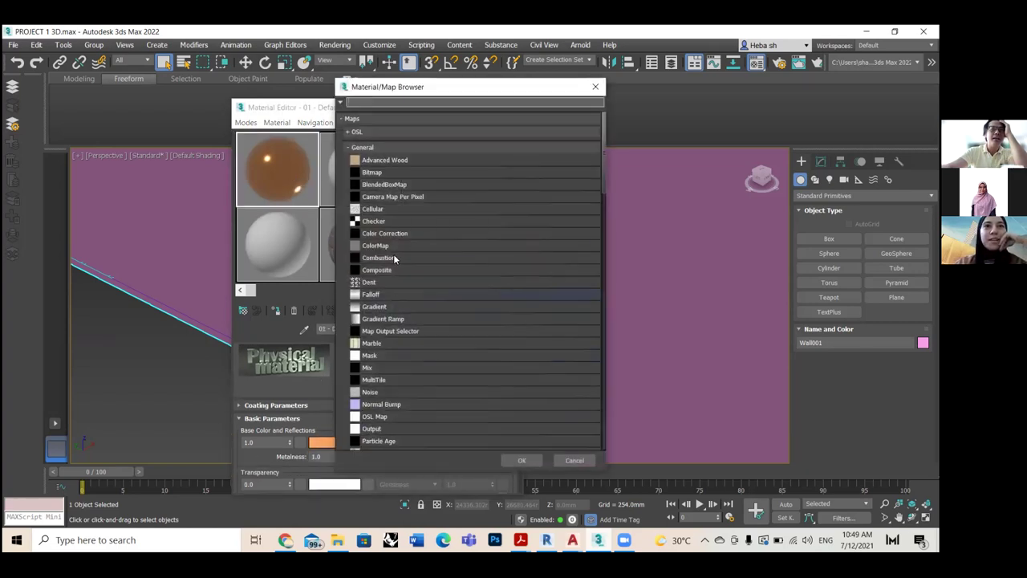
Add a Gradient map to the 01 - Default base colour.
click(390, 307)
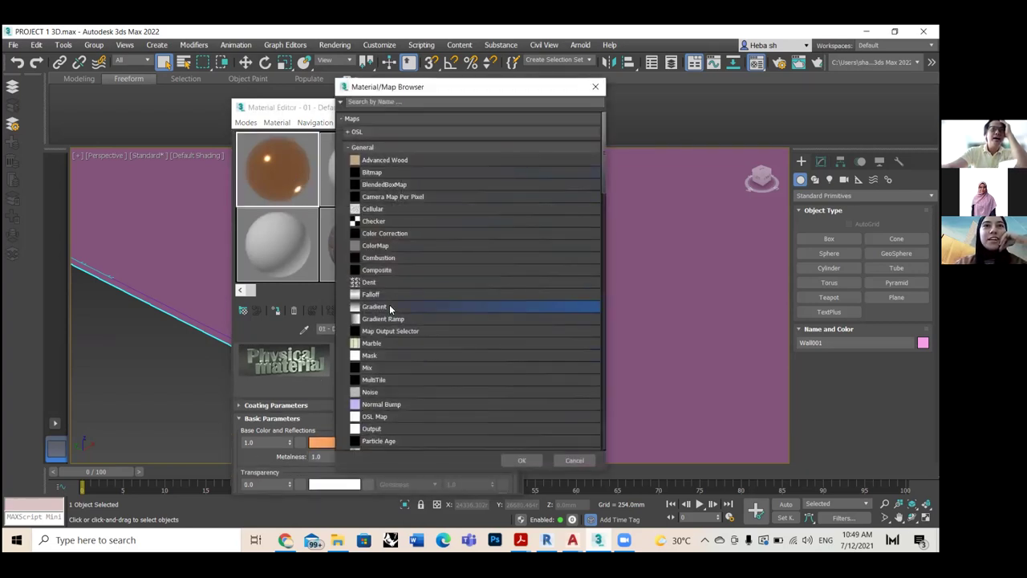
click(521, 460)
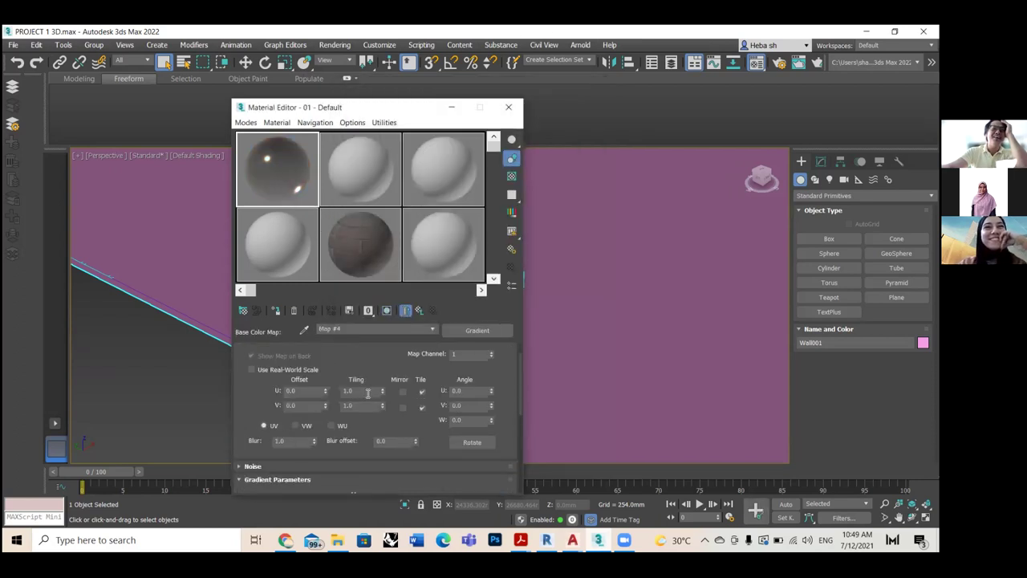
drag(520, 391, 521, 426)
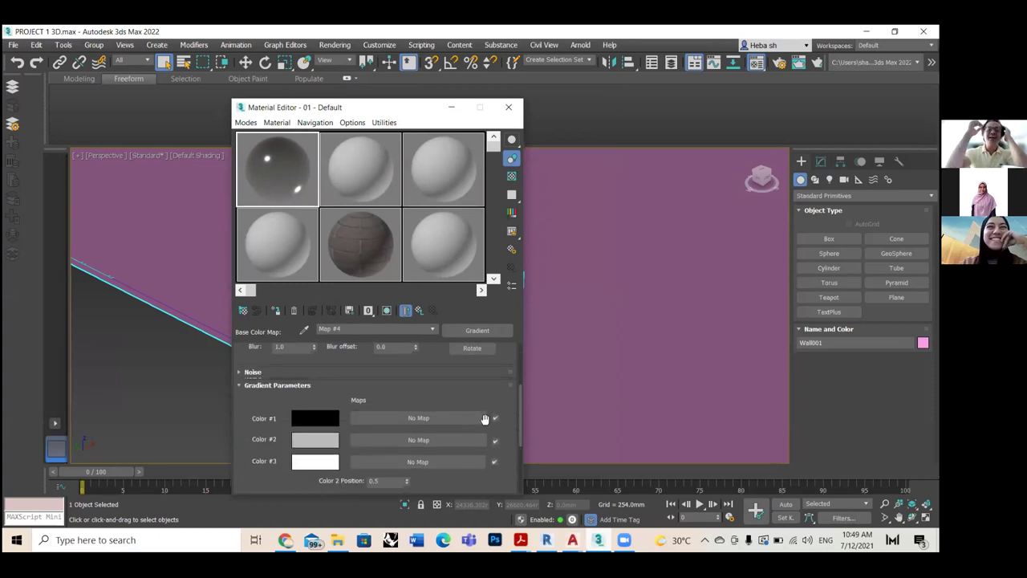
scroll(331, 422, down, 2)
scroll(330, 434, up, 3)
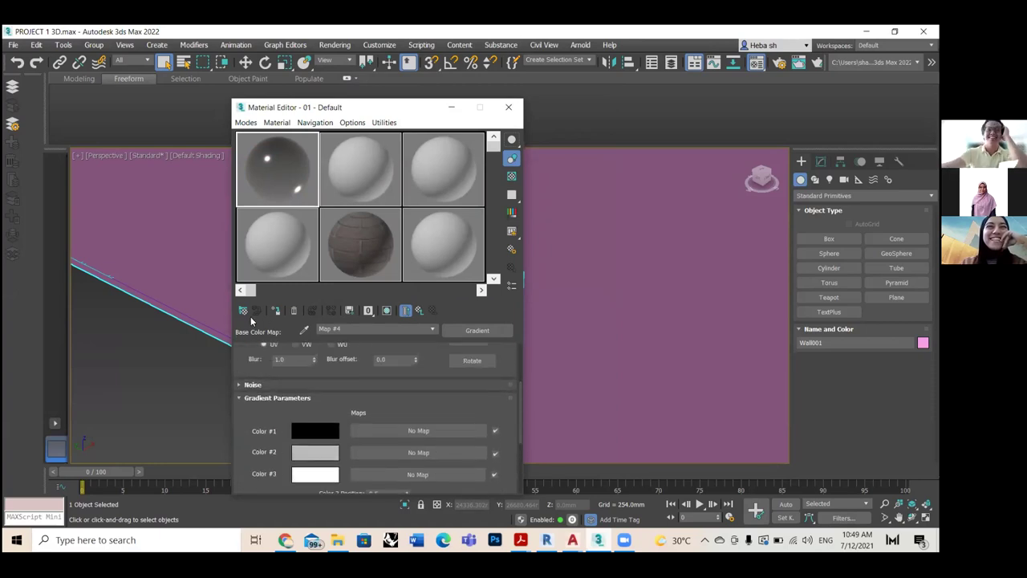
Make the gradient's Color #1 cyan and close the Material Editor.
click(330, 434)
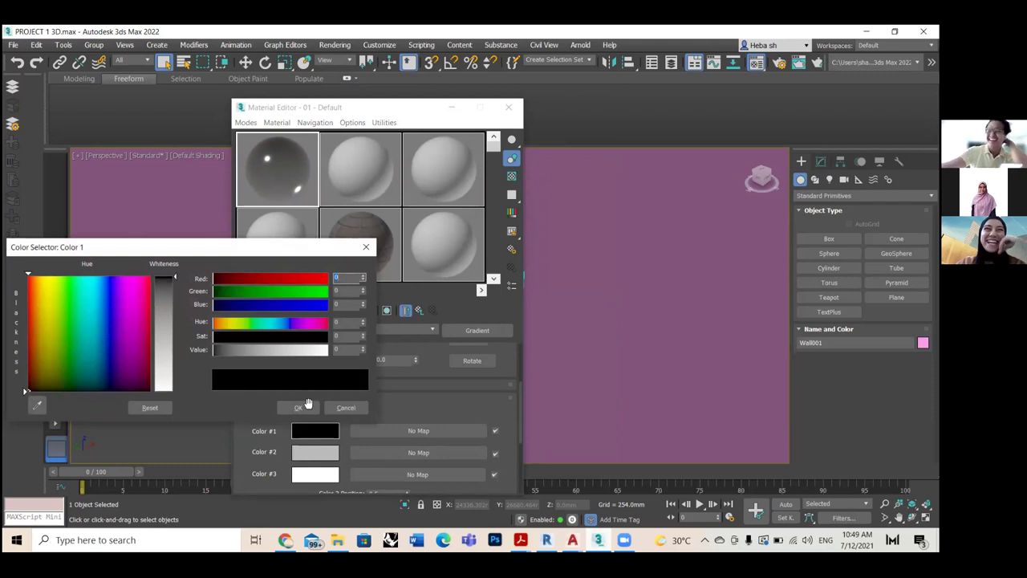
click(346, 408)
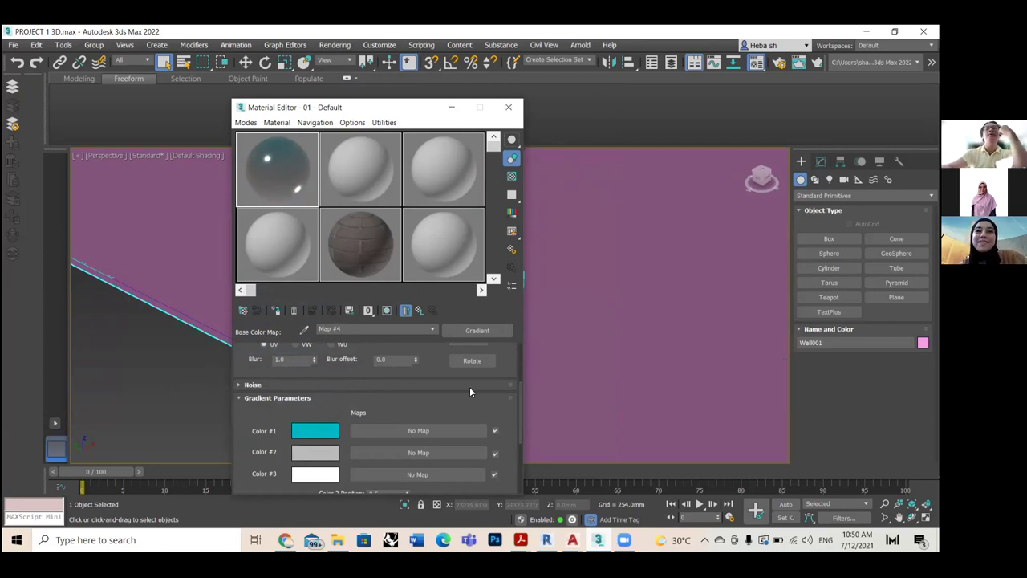
click(508, 107)
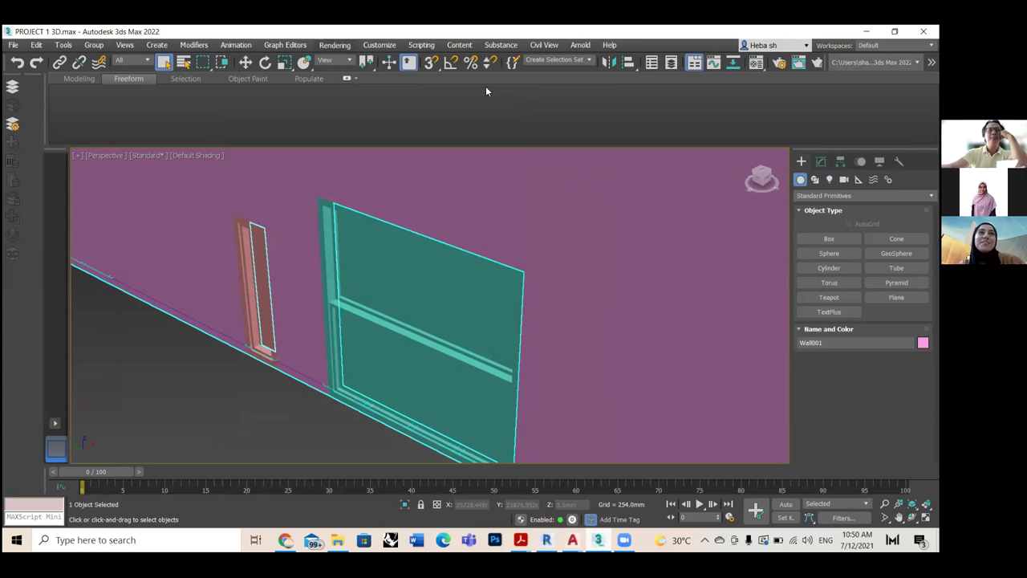
Reopen the Compact Material Editor via Rendering > Material Editor.
click(335, 45)
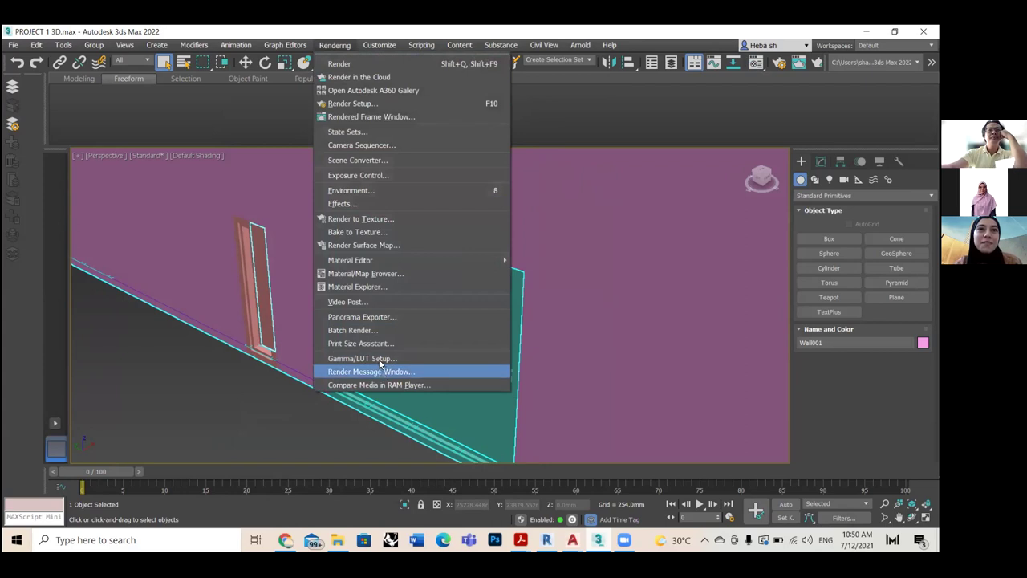
mouse_move(361, 260)
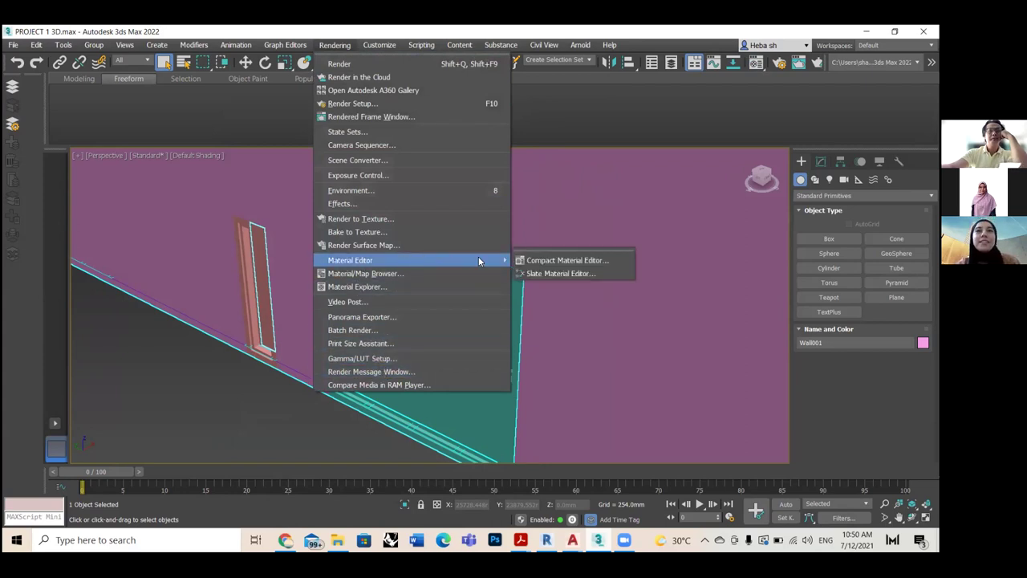
click(534, 261)
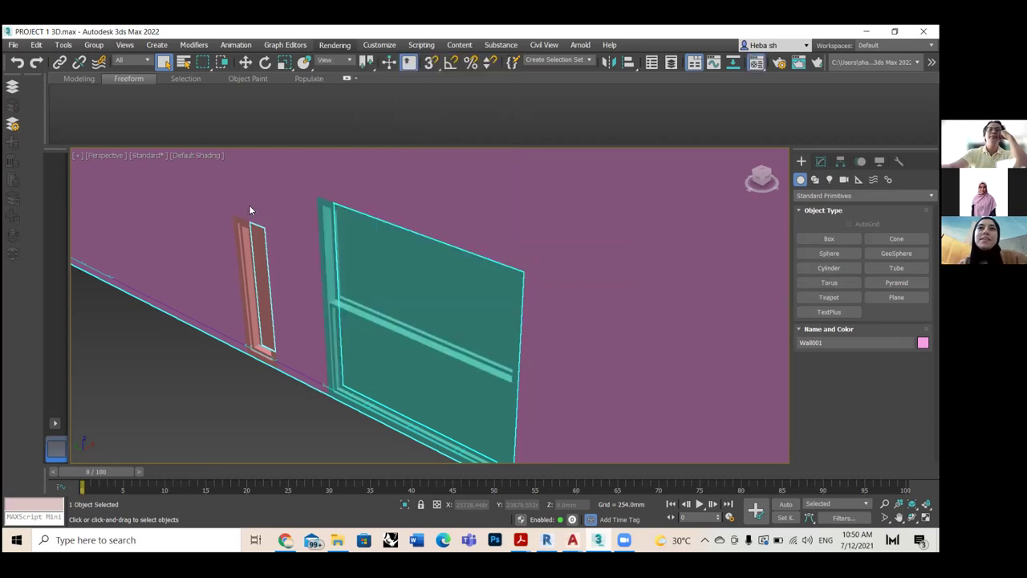
mouse_move(495, 147)
mouse_down()
mouse_move(493, 239)
mouse_move(493, 149)
mouse_up()
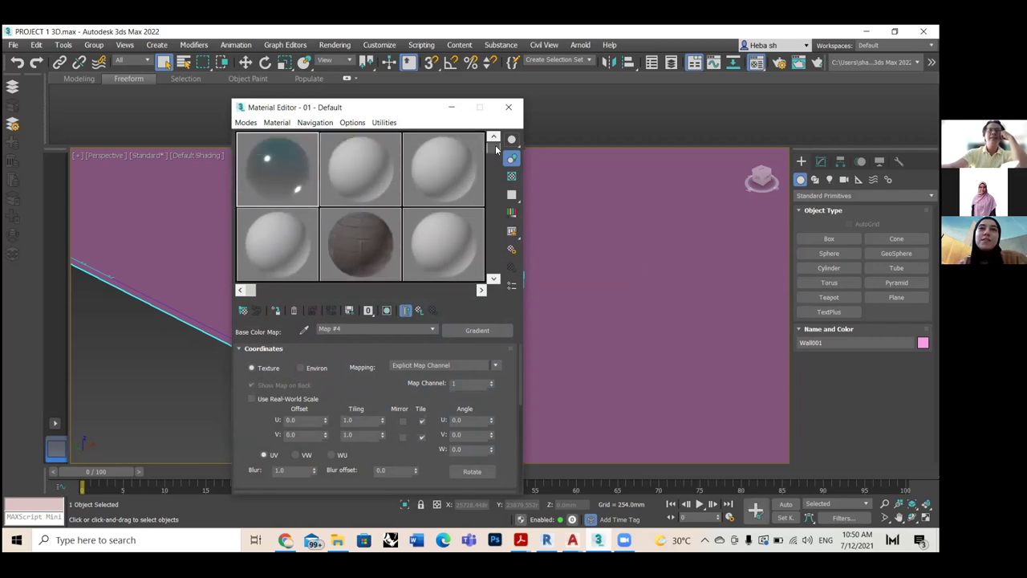
Select sample slot 3 and apply the Masonry preset to 03 - Default.
click(440, 172)
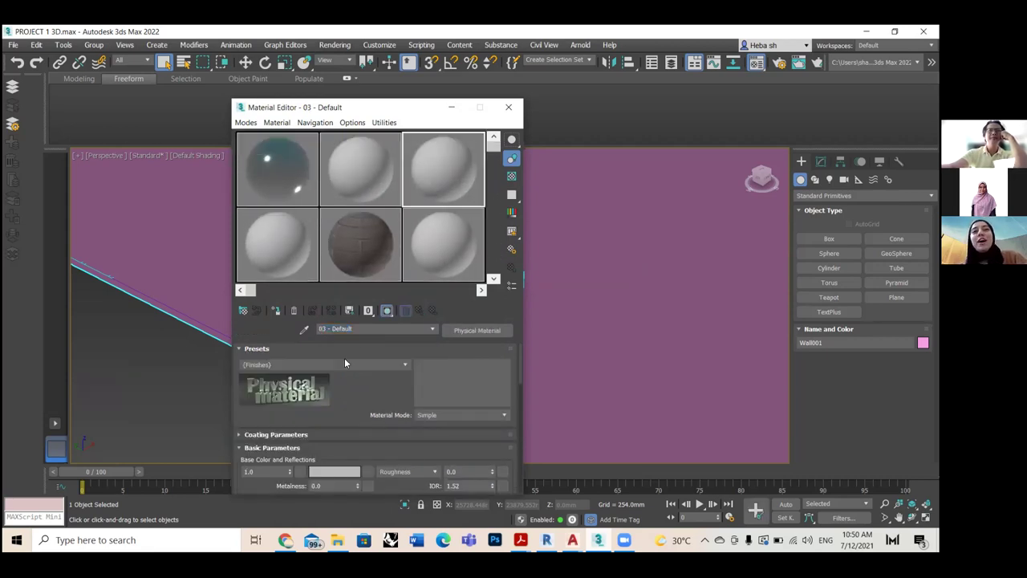
click(266, 364)
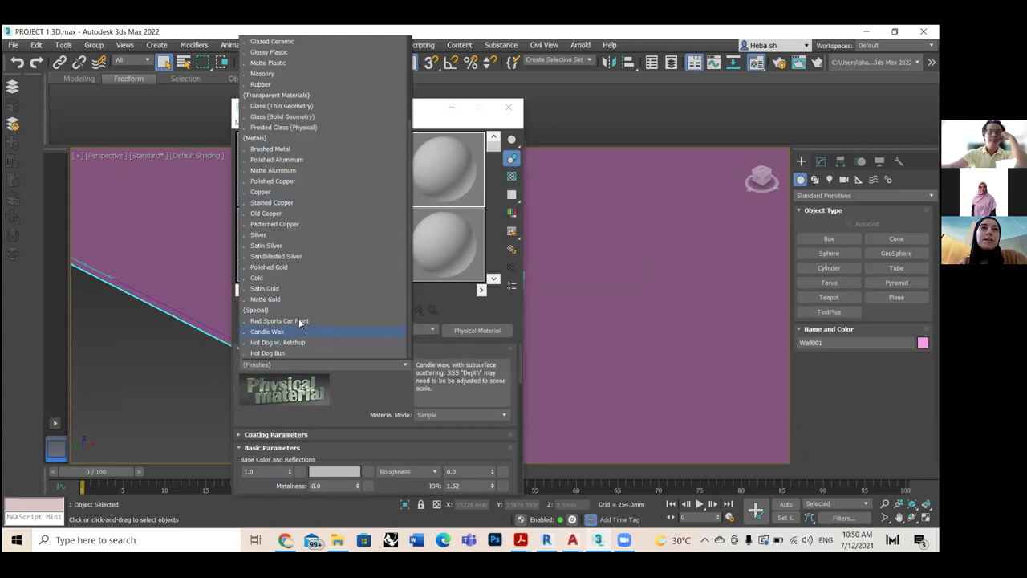
scroll(277, 260, up, 4)
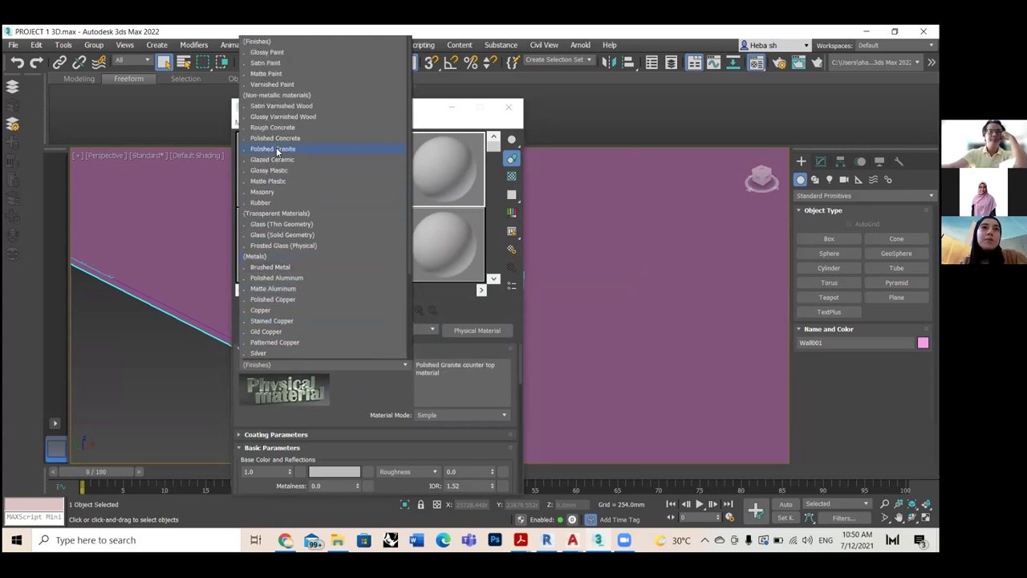
click(271, 191)
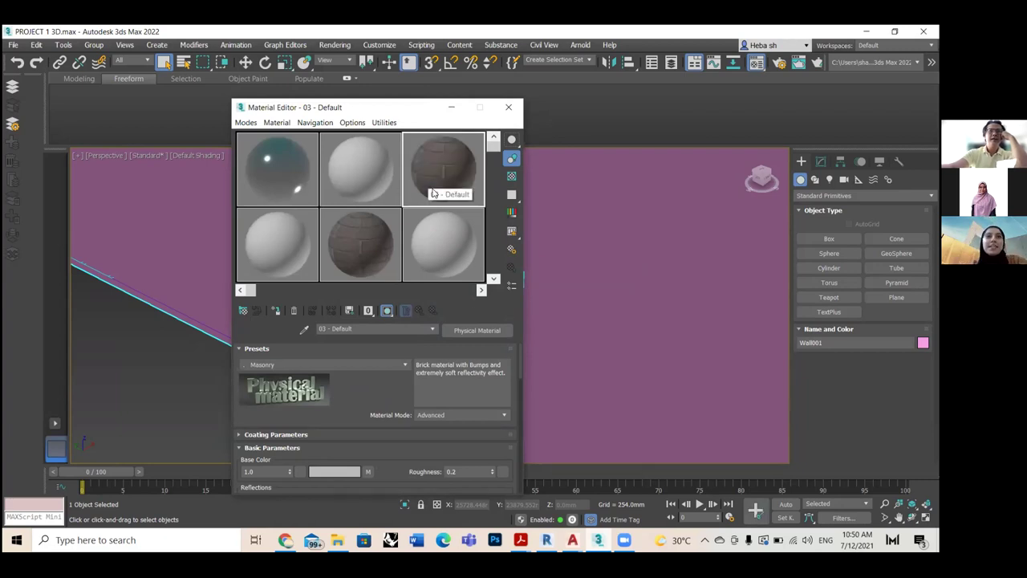
Set the Masonry material's Base Color to pale teal (R 0.498, G 0.741, B 0.604).
scroll(339, 432, down, 5)
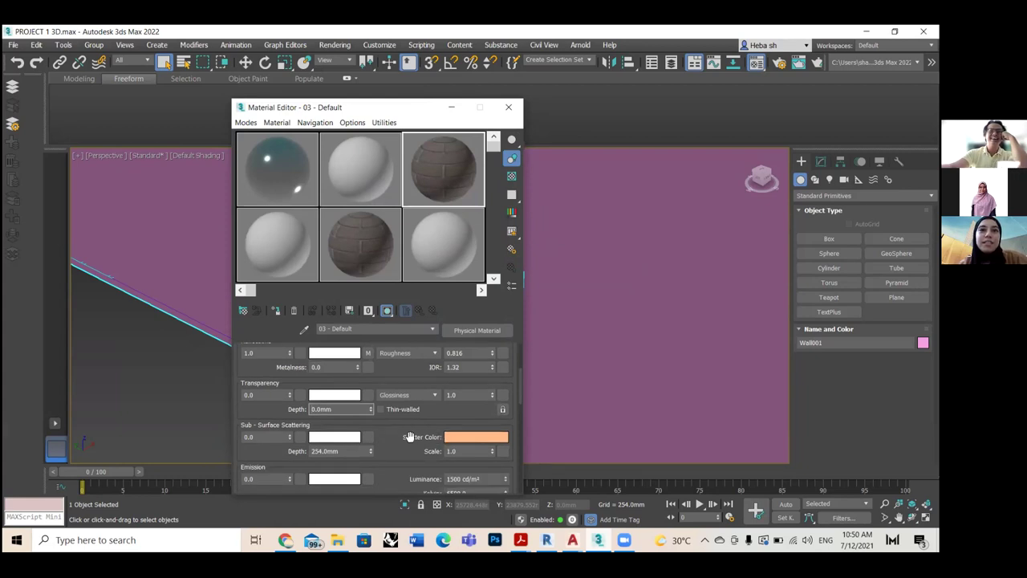
scroll(394, 434, down, 4)
scroll(394, 434, up, 9)
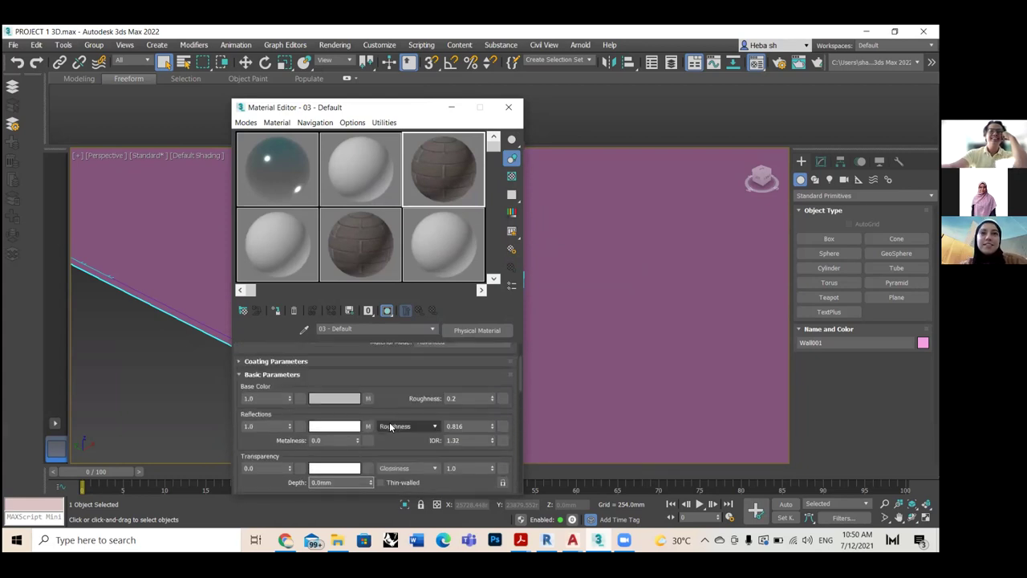
click(353, 473)
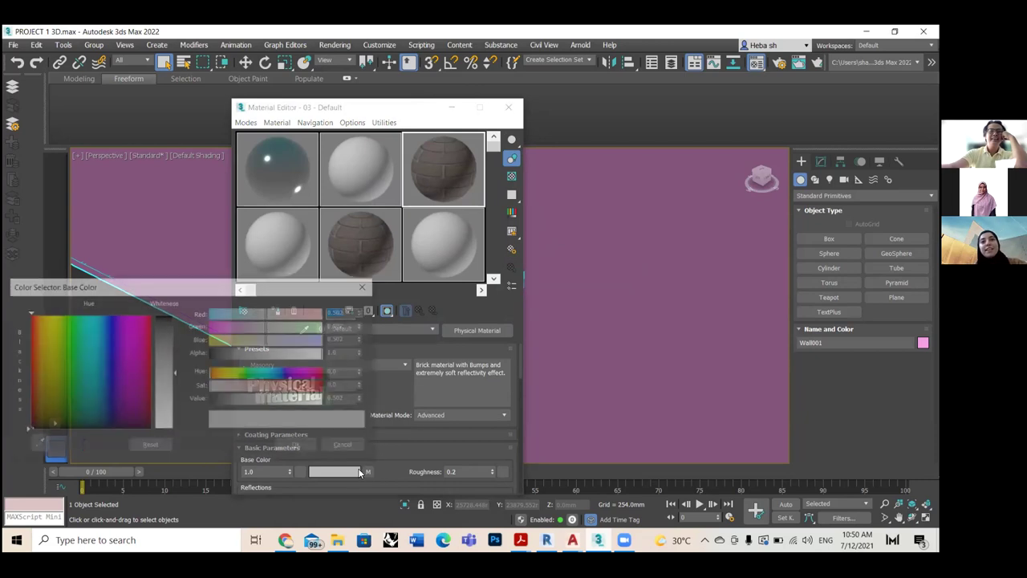
click(78, 374)
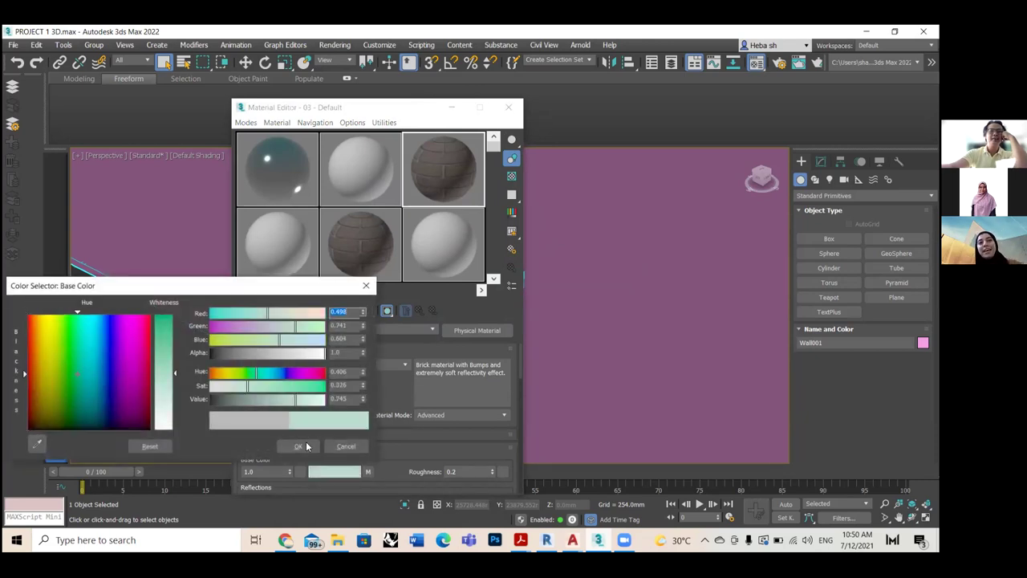
click(306, 446)
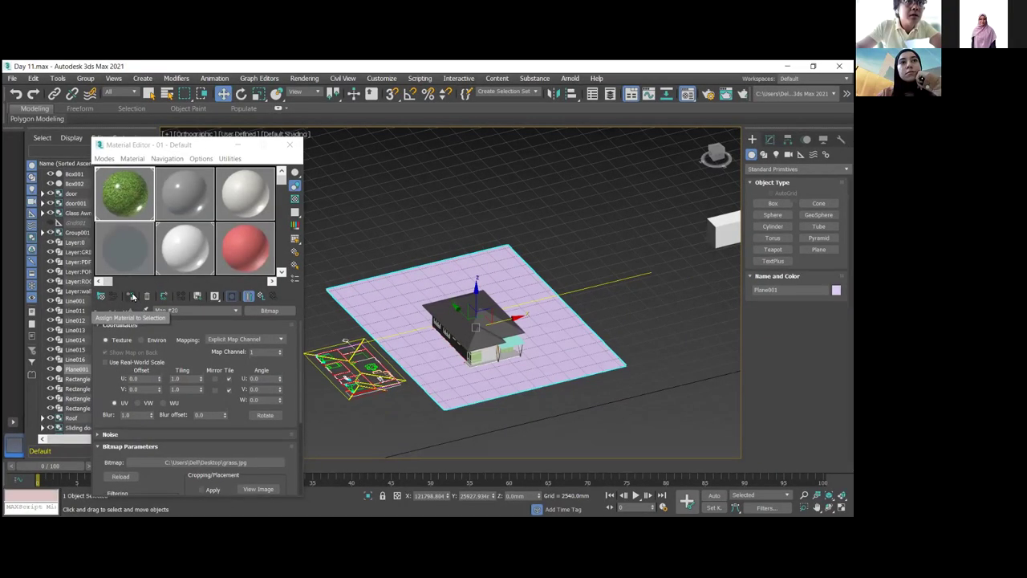
click(132, 297)
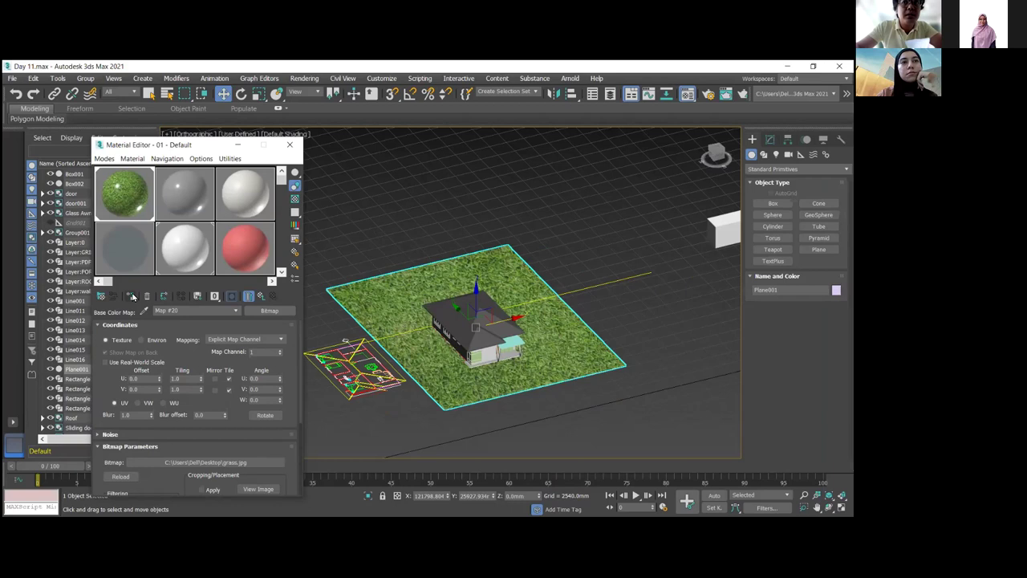
click(517, 398)
scroll(517, 398, up, 5)
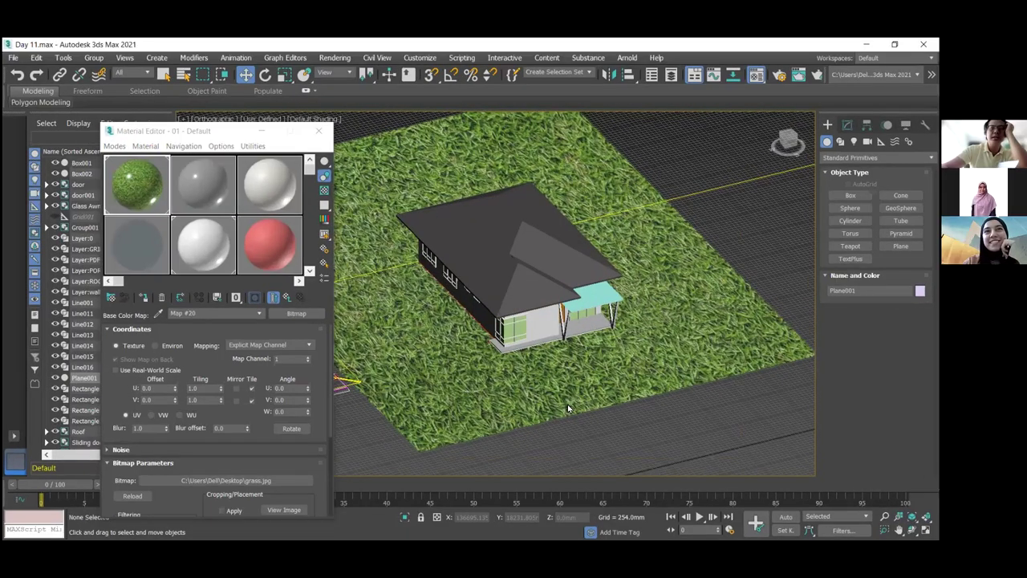
key(ctrl+r)
drag(568, 409, 618, 295)
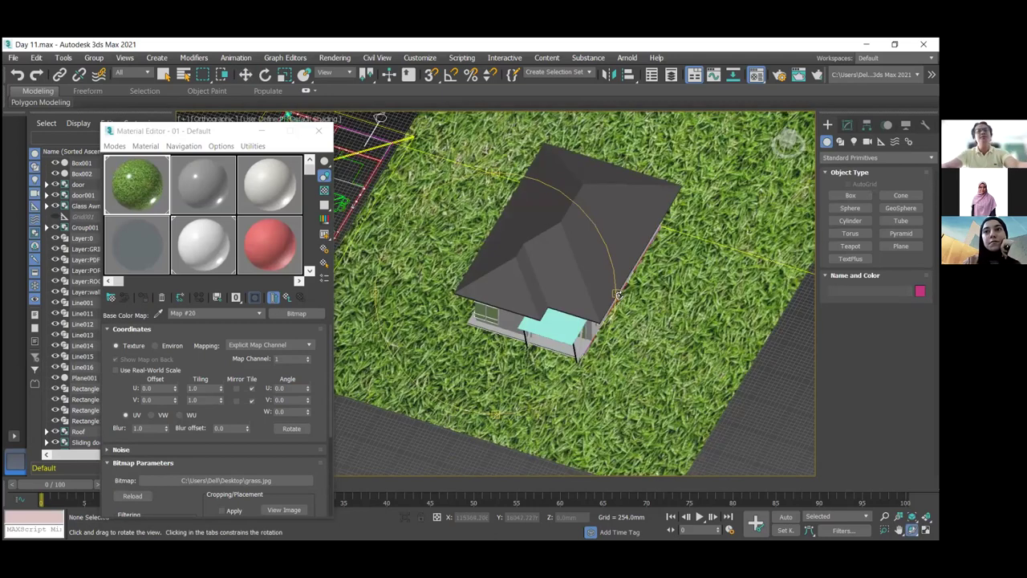
key(w)
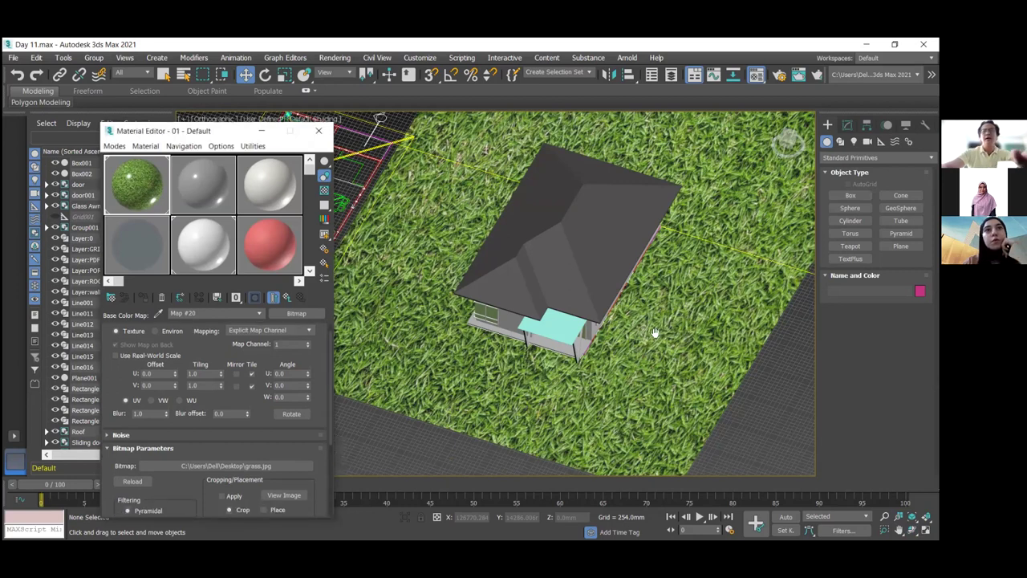
Orbit the viewport to a side angle of the house and grass ground.
scroll(553, 321, up, 5)
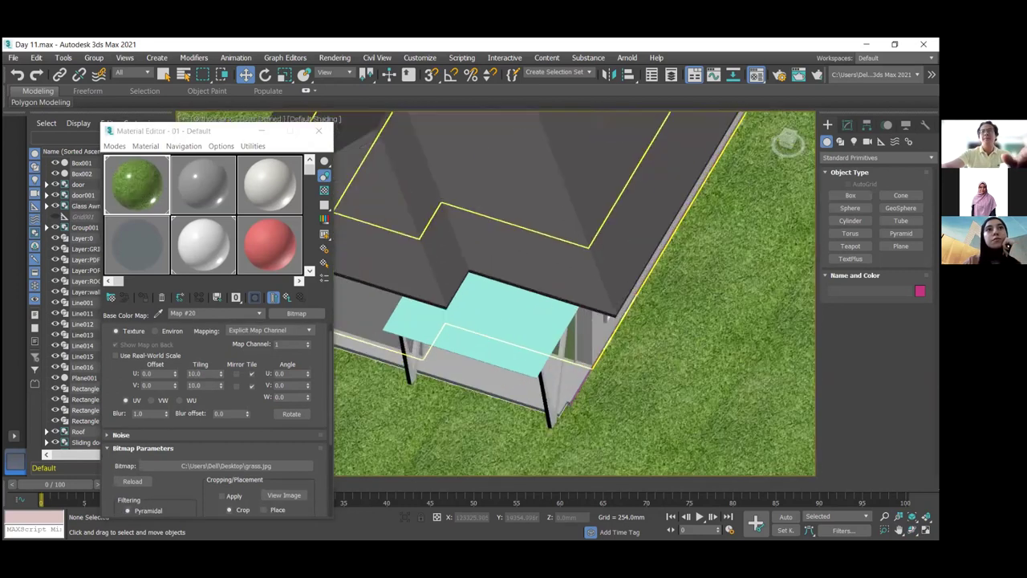
key(ctrl+r)
drag(562, 337, 502, 318)
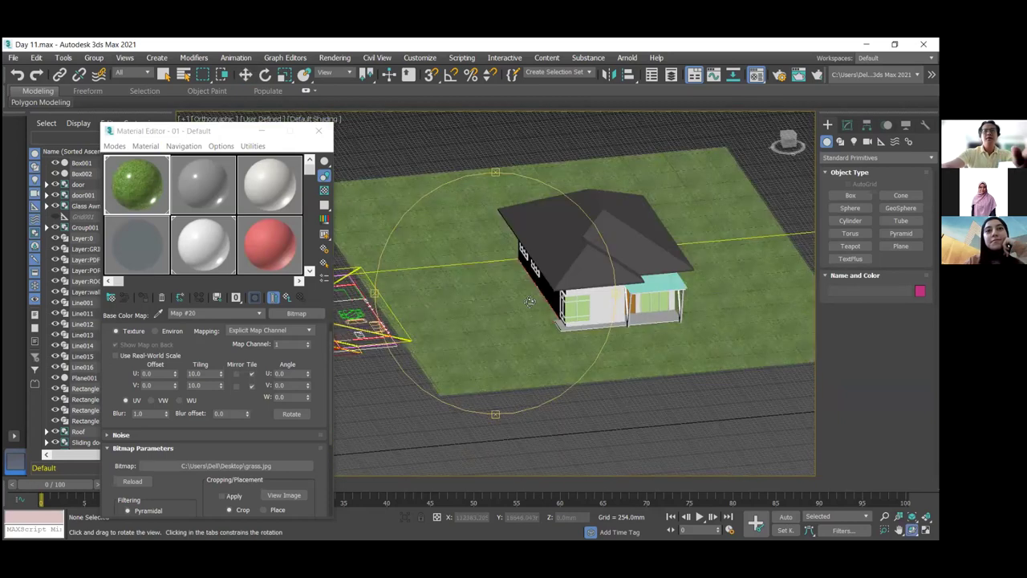
scroll(559, 299, up, 5)
drag(559, 300, 562, 329)
scroll(624, 320, up, 3)
scroll(624, 320, down, 3)
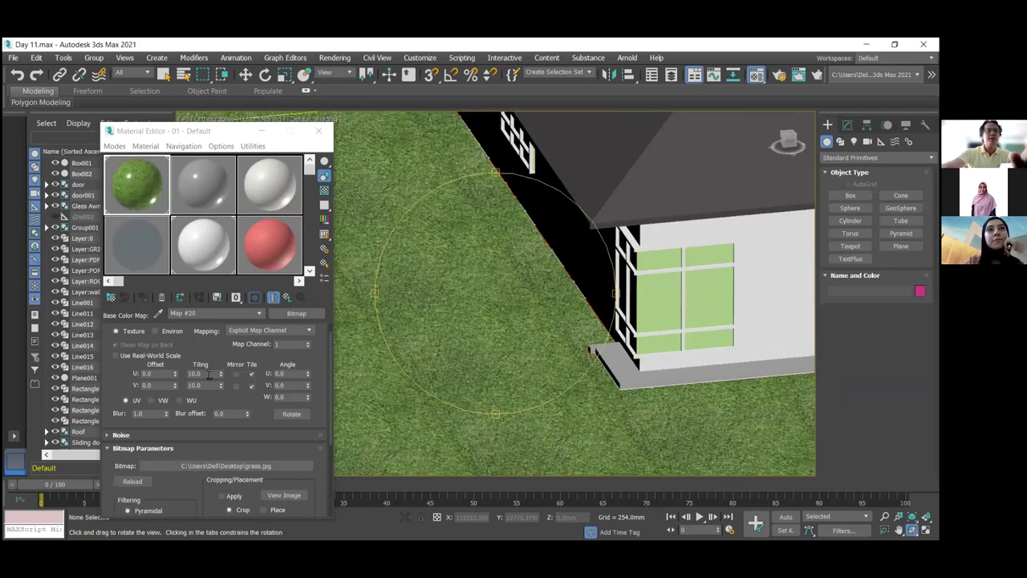
Set the grass bitmap's Tiling U and V to 5.0.
double_click(201, 374)
text(5)
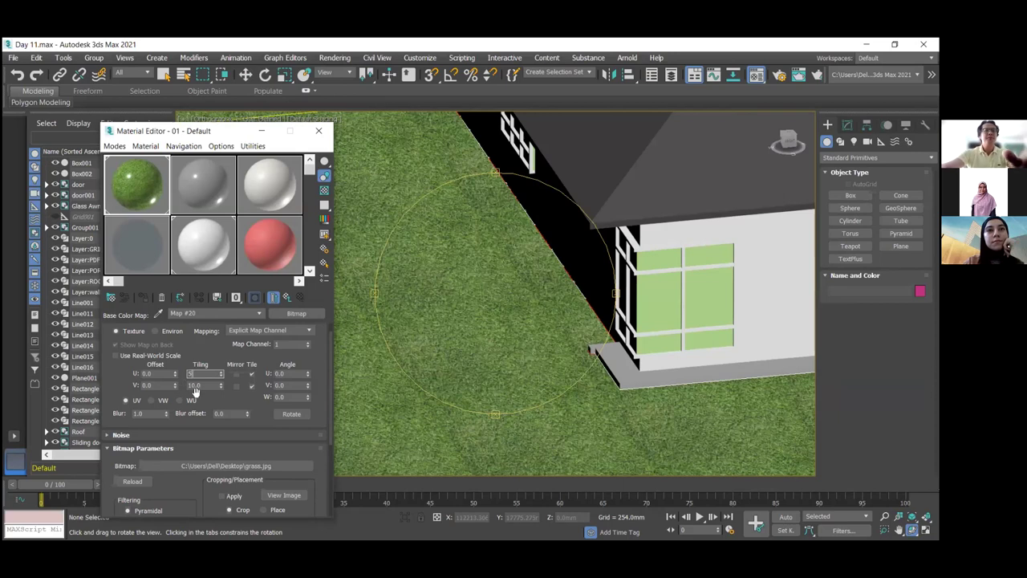
key(Tab)
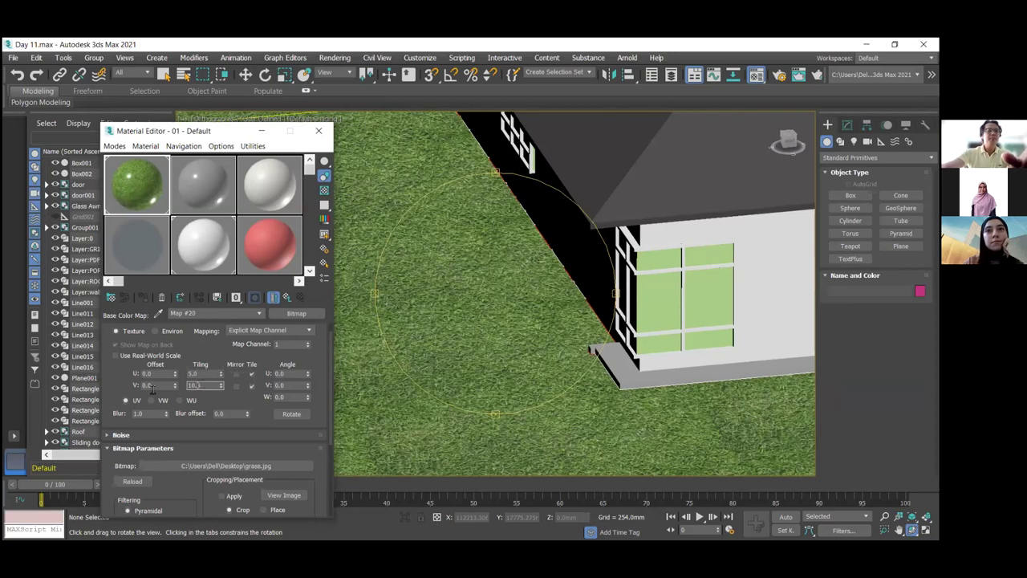
text(5)
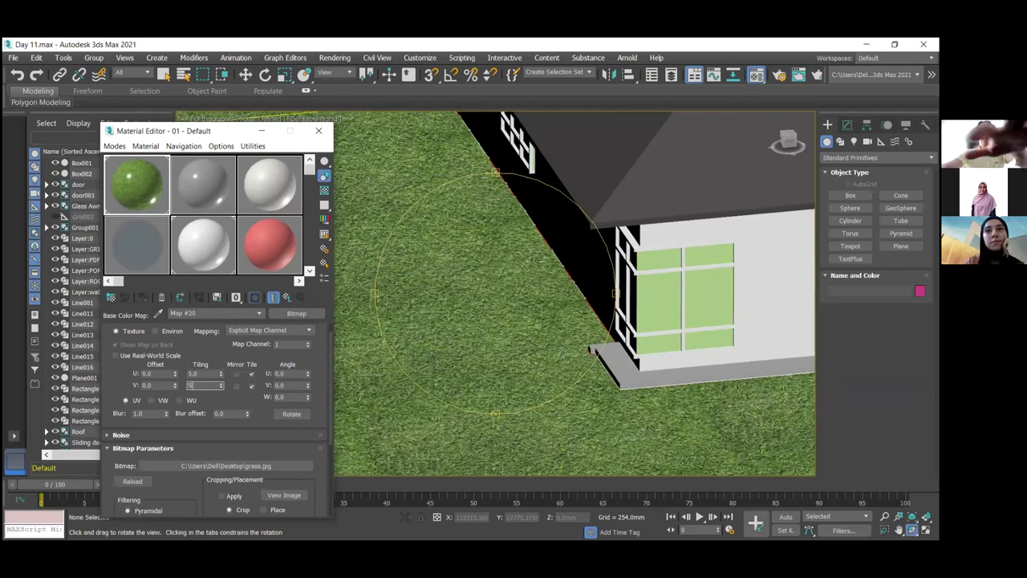
key(Return)
drag(543, 211, 413, 343)
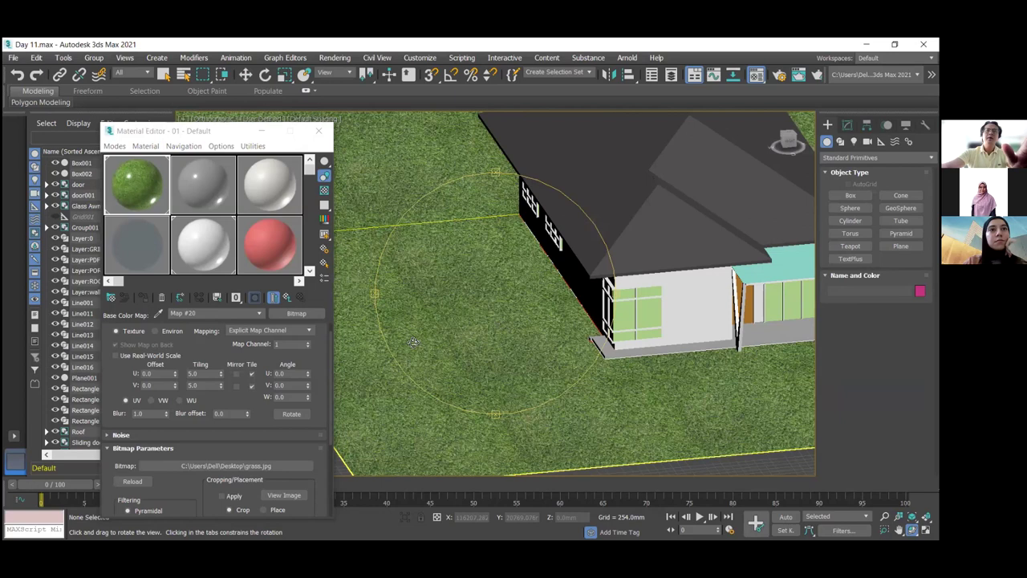
Select the grass ground plane Plane001 under the house with Select and Move.
scroll(467, 323, down, 4)
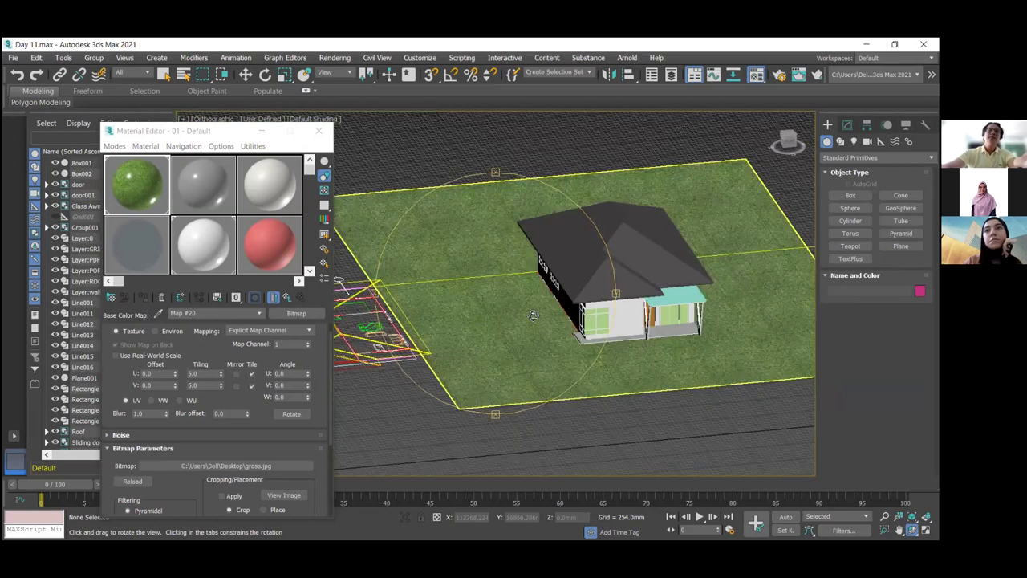
scroll(528, 306, up, 5)
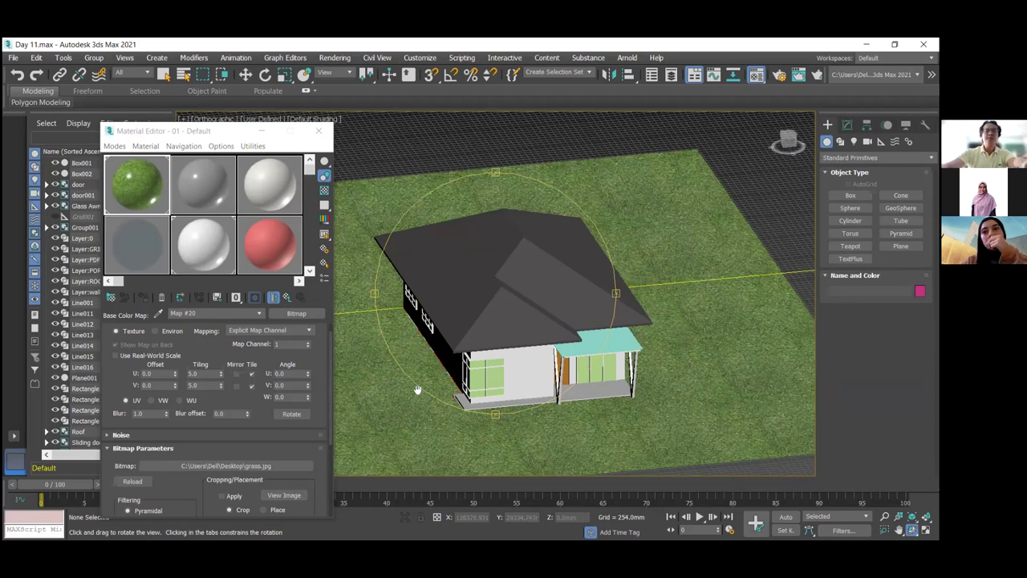
scroll(449, 377, down, 4)
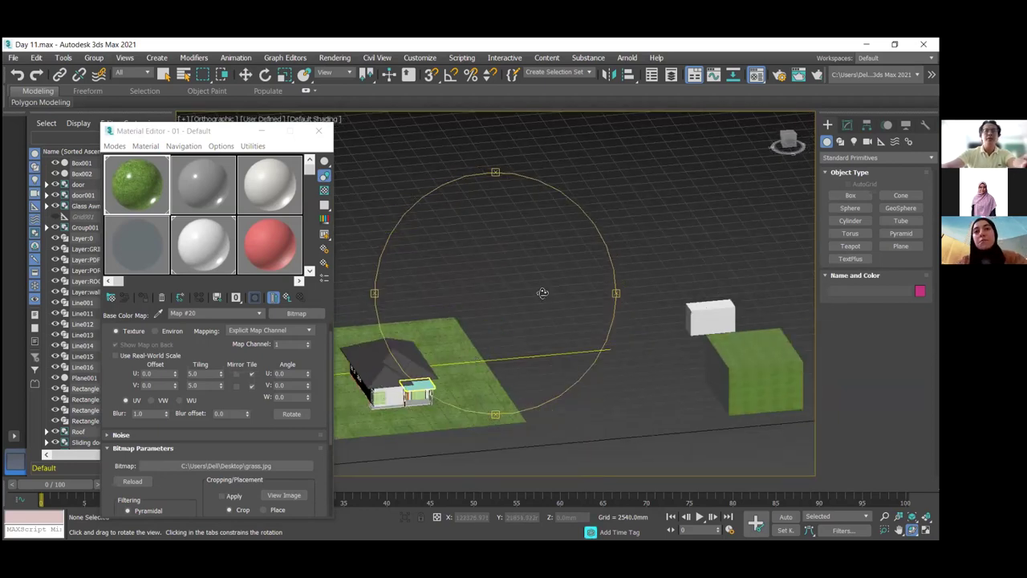
scroll(542, 292, up, 2)
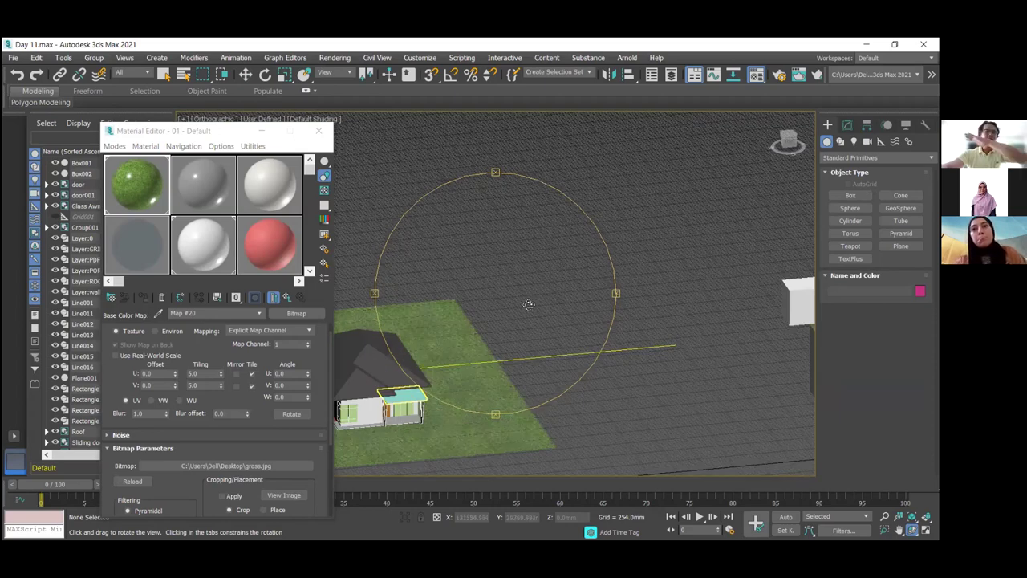
scroll(450, 366, up, 1)
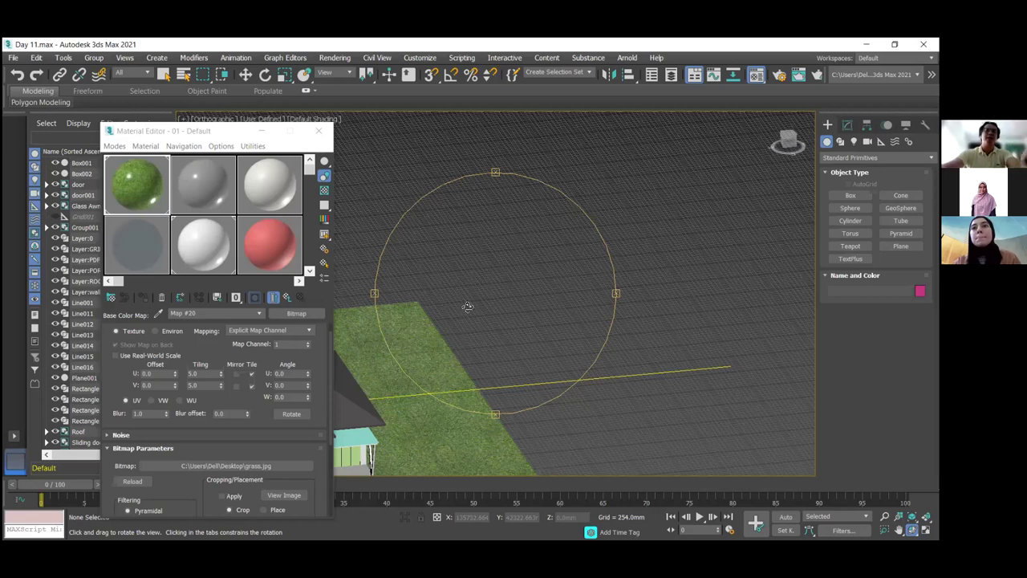
scroll(493, 296, down, 5)
scroll(466, 301, up, 3)
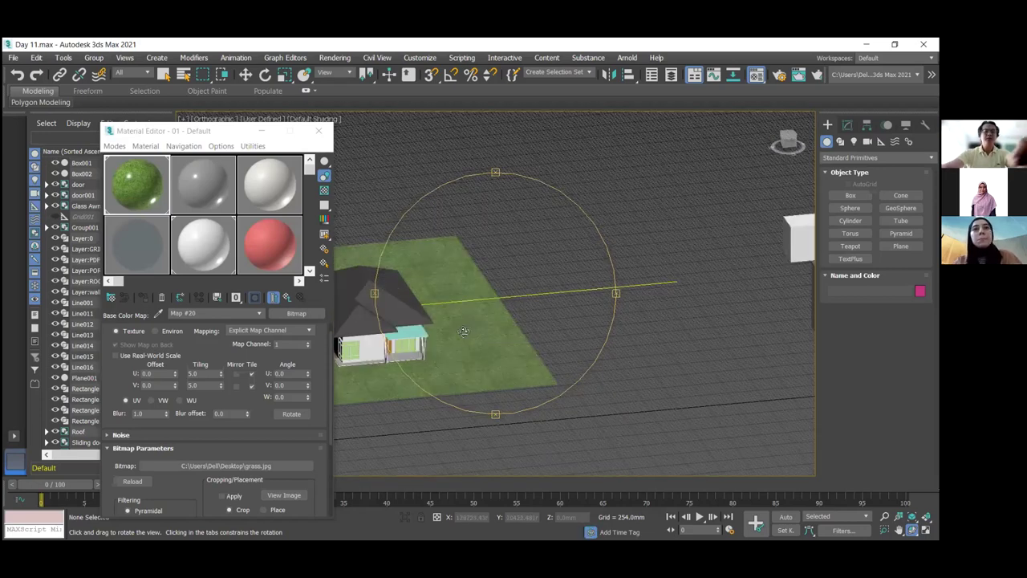
right_click(468, 280)
key(Escape)
key(w)
click(454, 273)
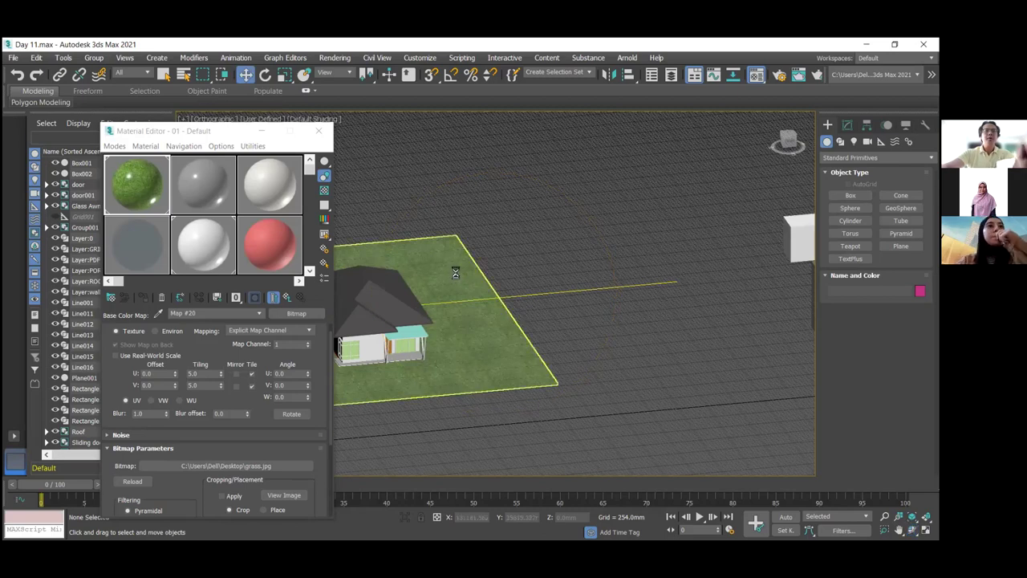
click(454, 297)
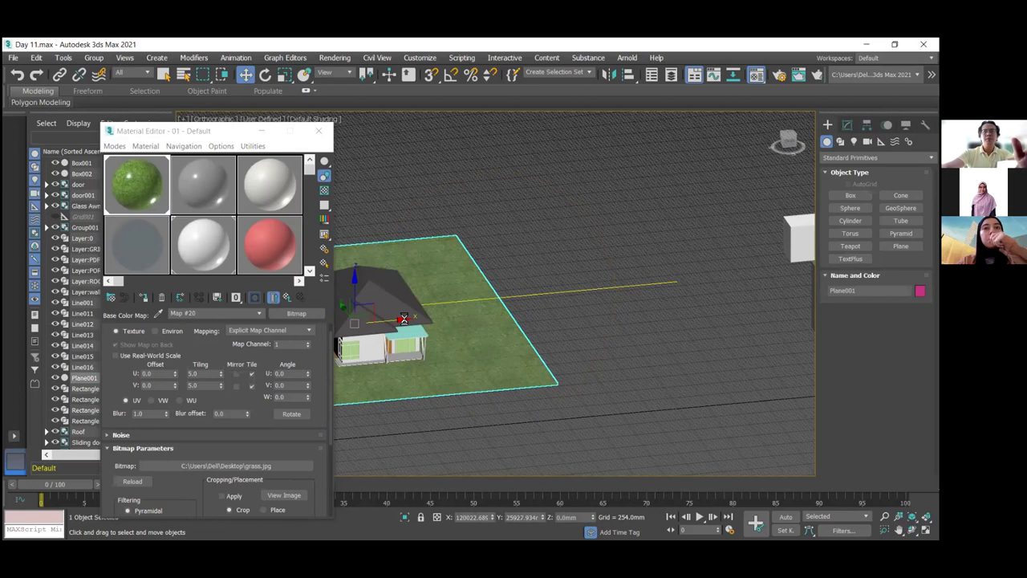
Abandon the stray copy of the grass plane by cancelling Clone Options.
mouse_move(404, 319)
shift+mouse_down()
mouse_move(739, 282)
mouse_move(679, 311)
shift+mouse_up()
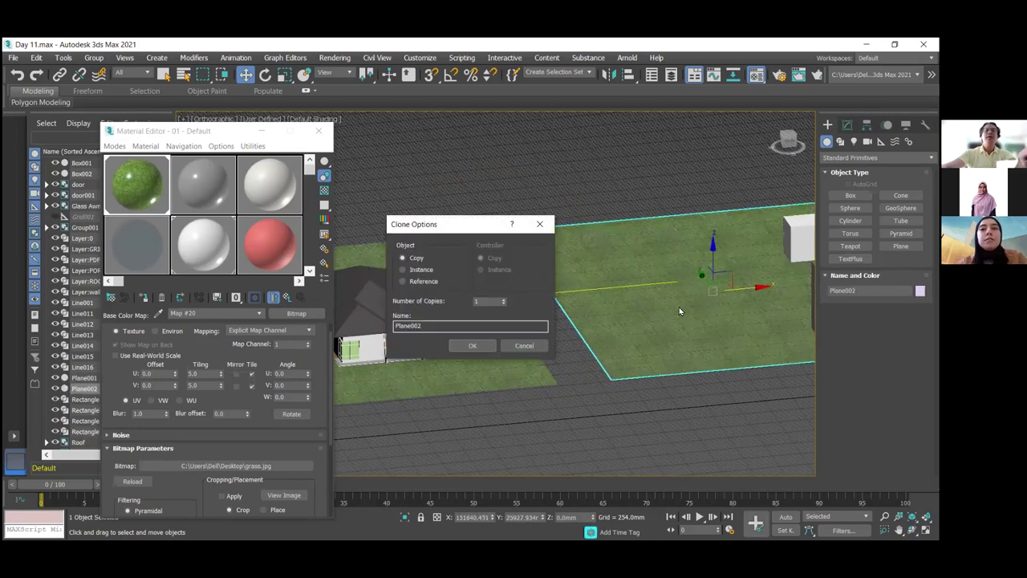
click(523, 345)
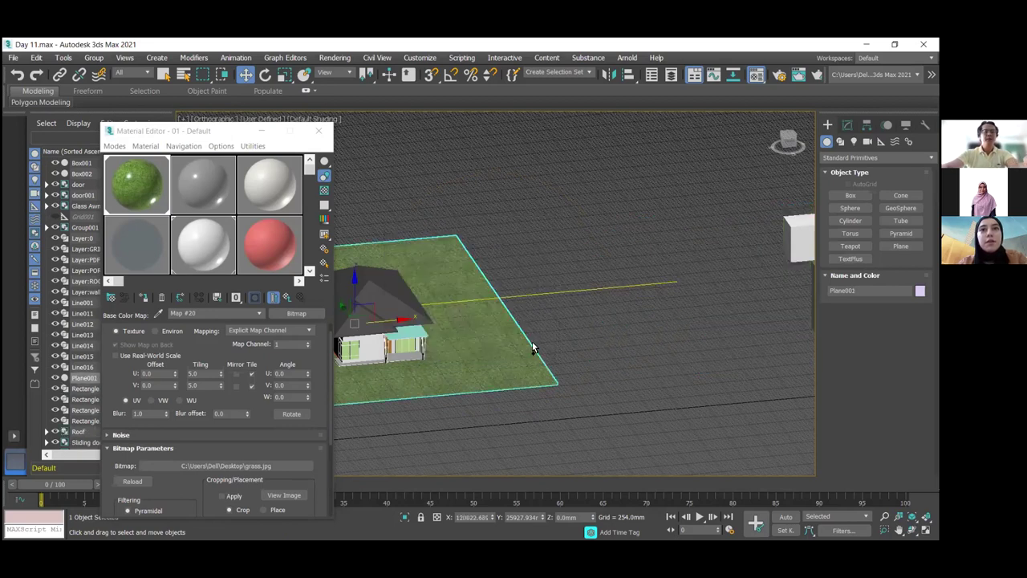
click(532, 347)
Undo the plane's tiling change and move it back centred under the house.
key(ctrl+z)
key(ctrl+z)
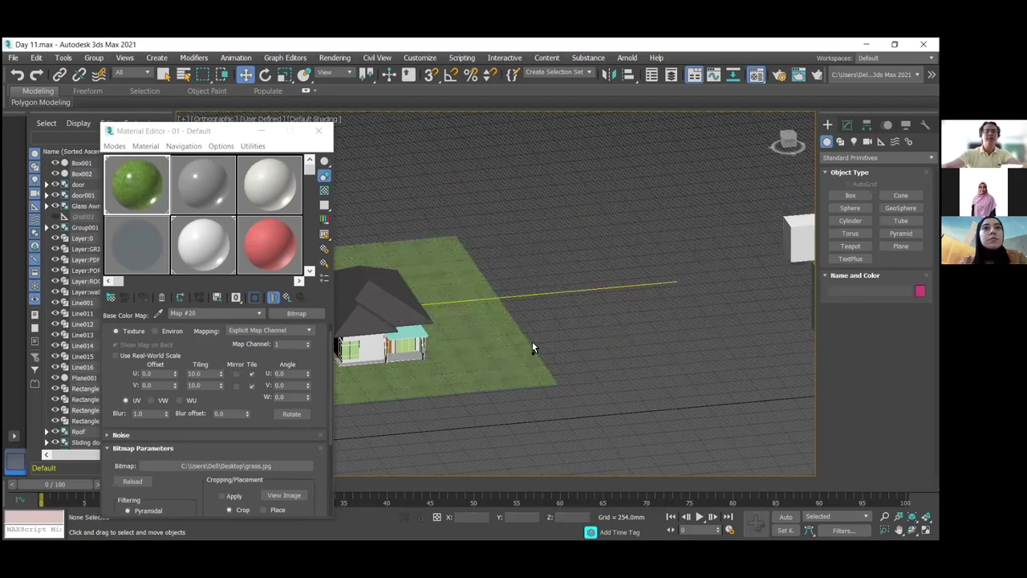
click(532, 345)
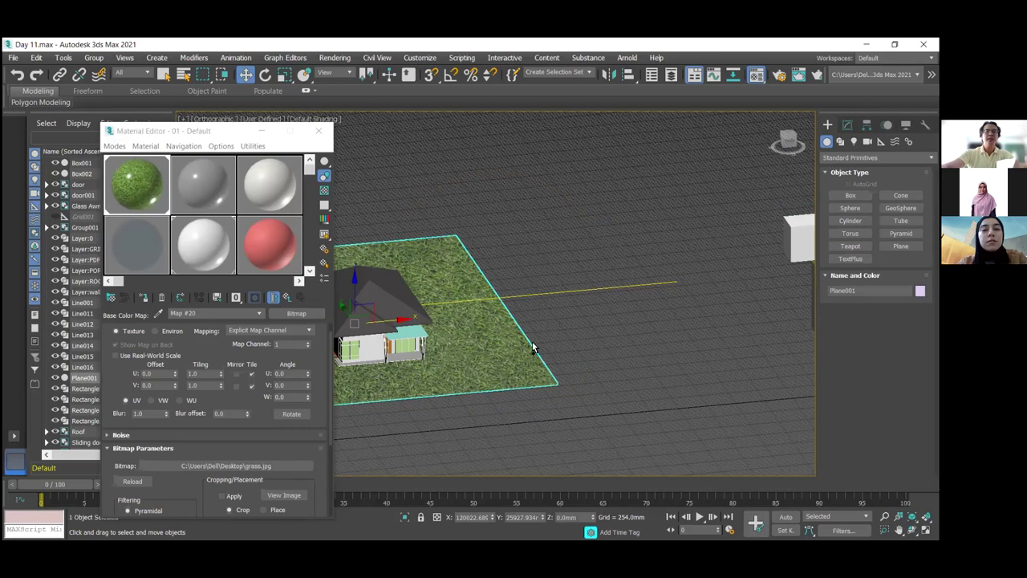
key(ctrl+d)
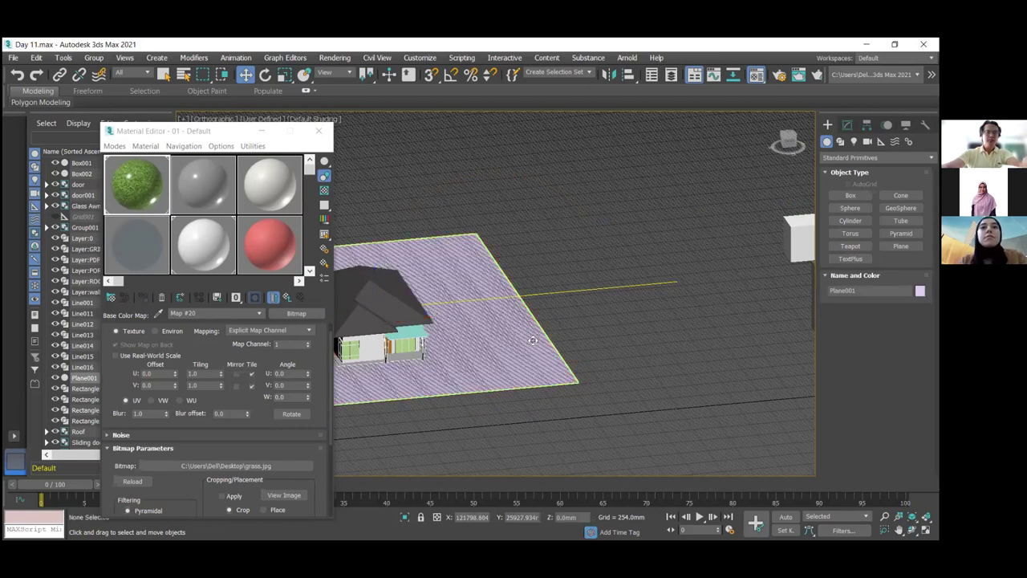
click(532, 340)
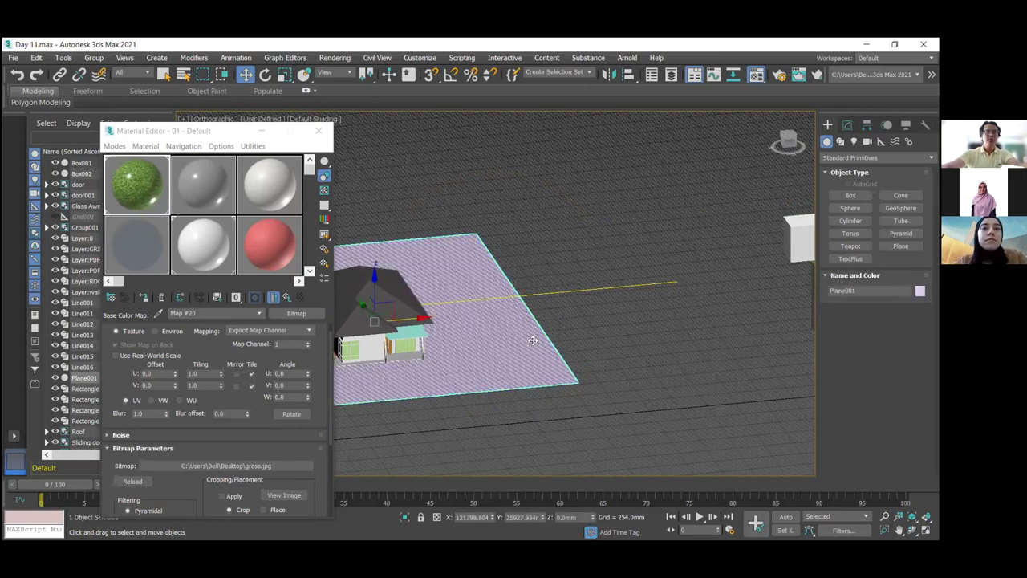
key(ctrl+z)
key(ctrl+z)
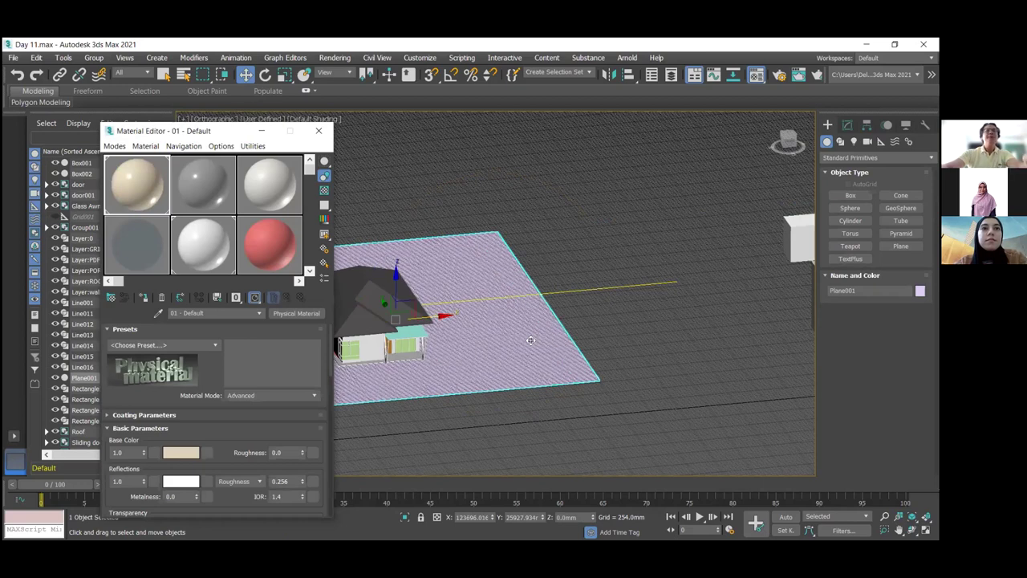
key(ctrl+z)
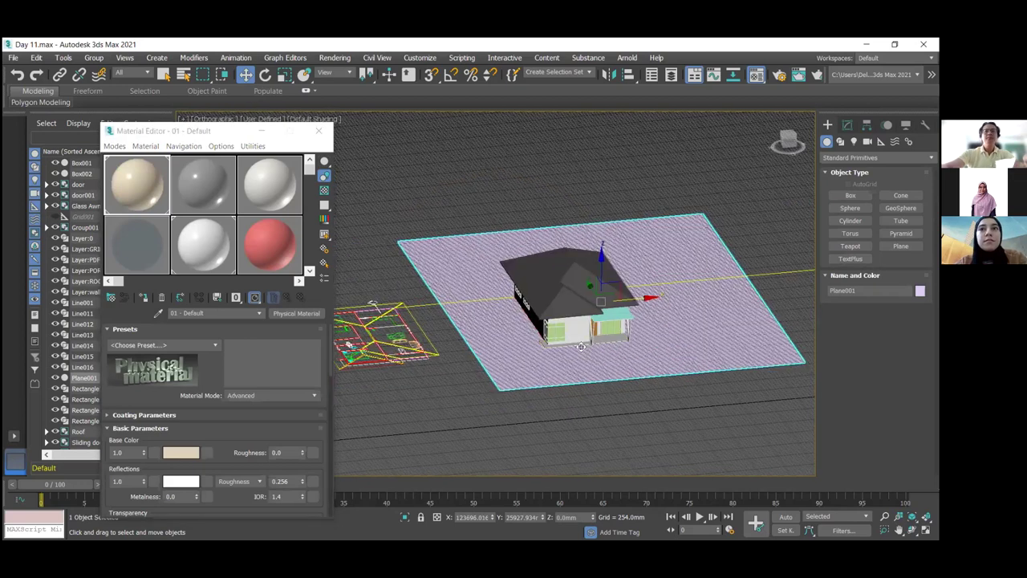
key(z)
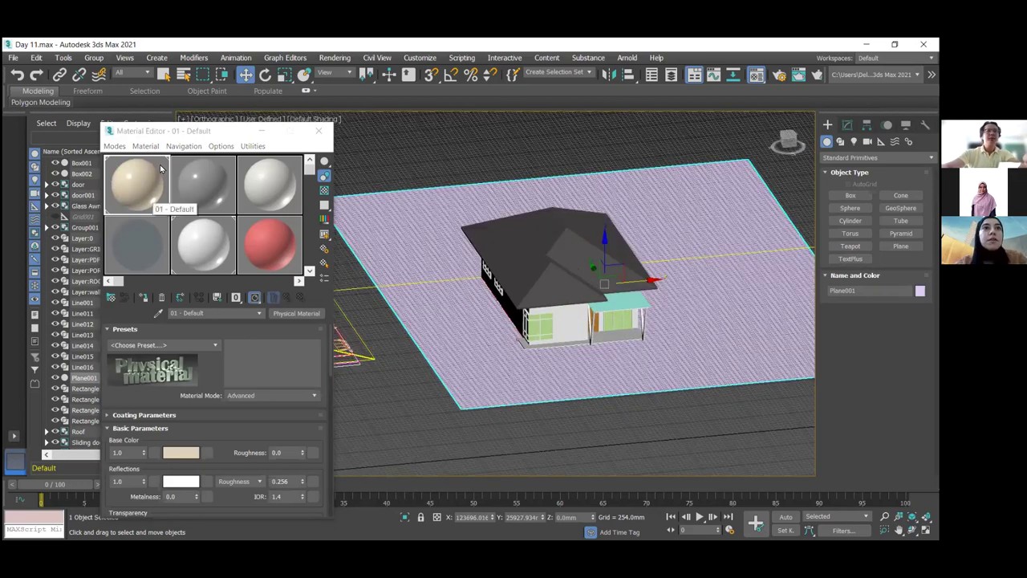
Undo further plane changes to restore its position and grass material.
click(133, 186)
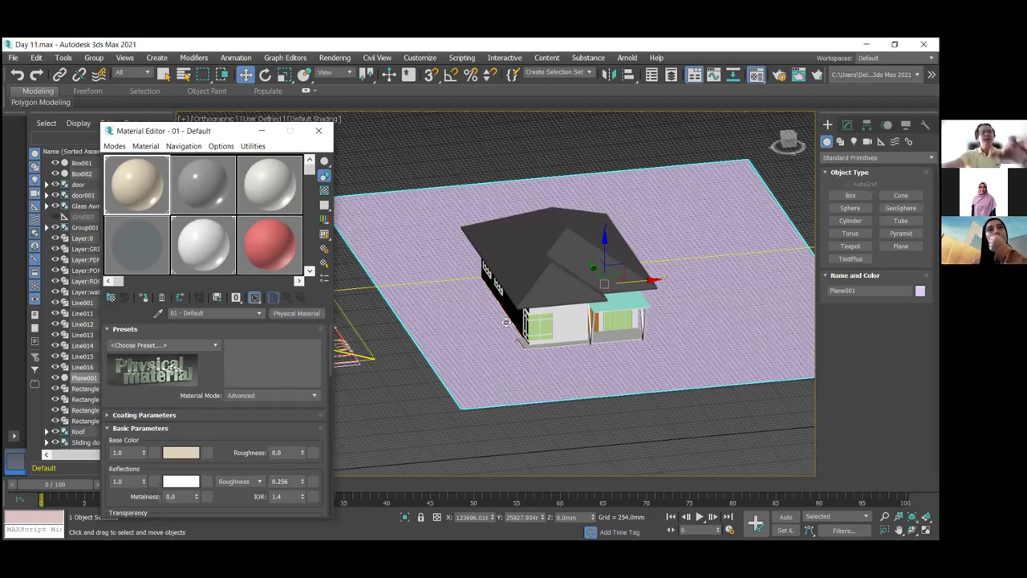
key(ctrl+z)
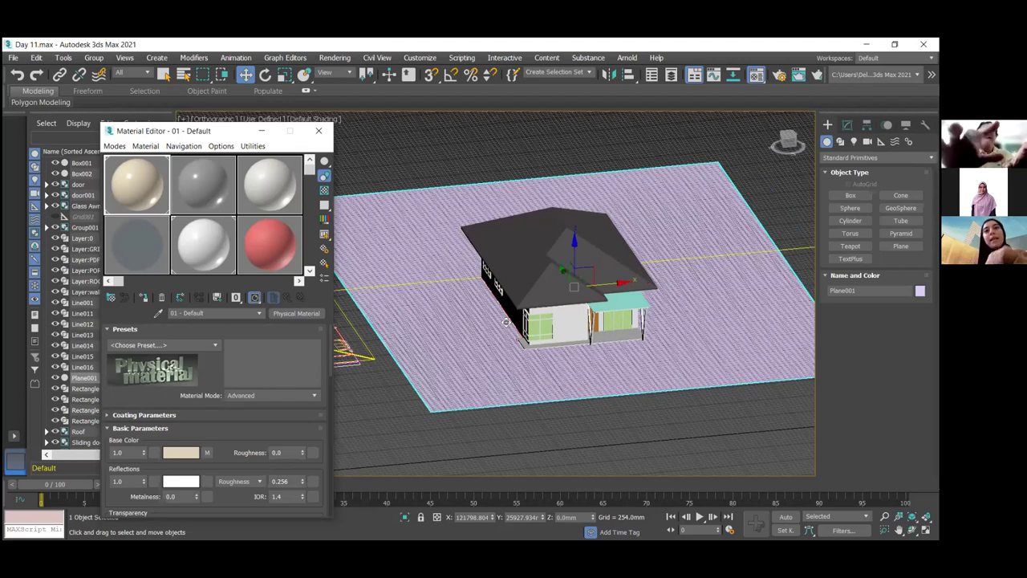
key(ctrl+z)
key(ctrl+z)
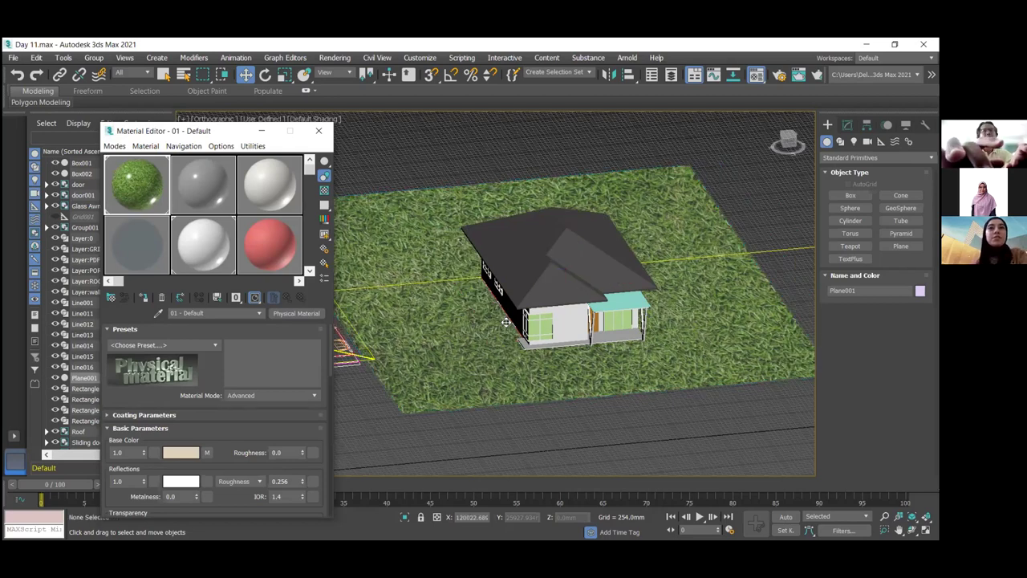
key(ctrl+z)
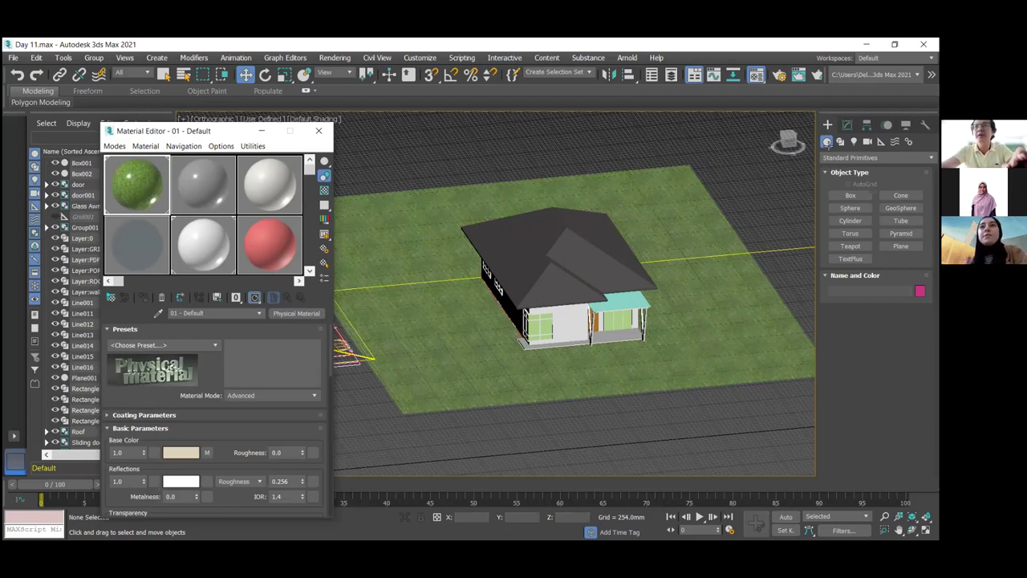
key(ctrl+z)
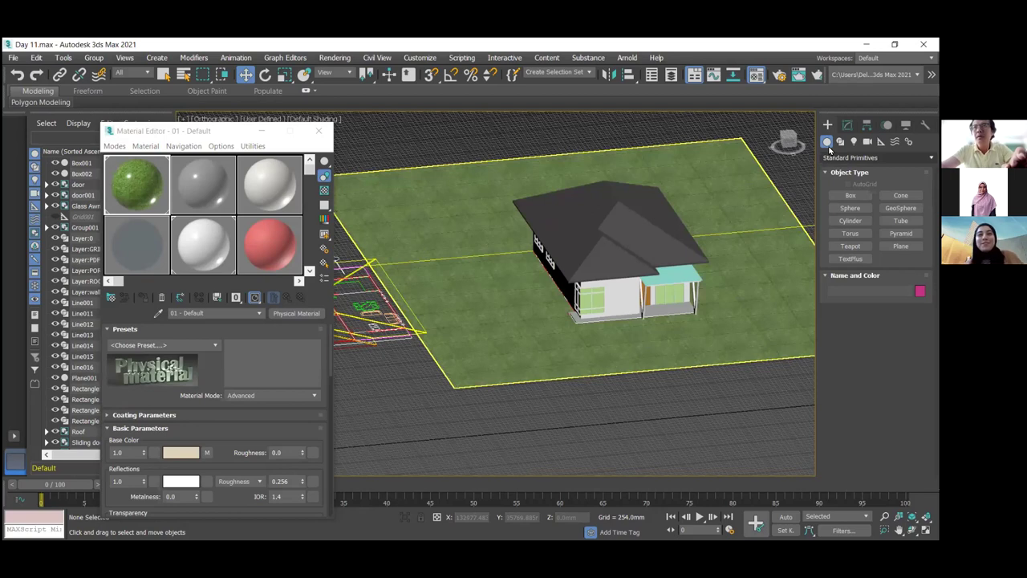
Choose the Plane tool from the Standard Primitives list.
click(832, 158)
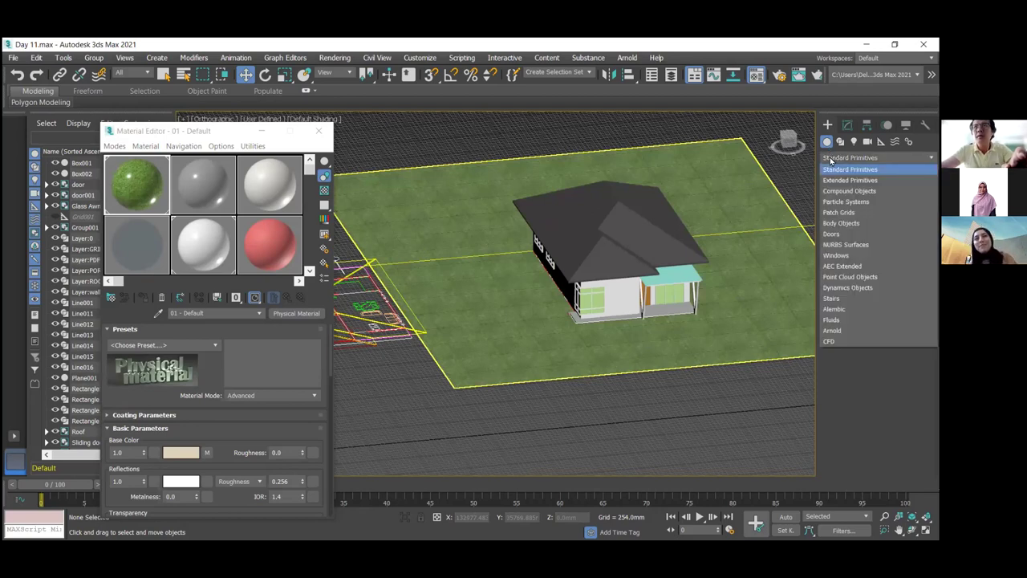
middle_drag(790, 224, 726, 247)
middle_drag(329, 267, 427, 272)
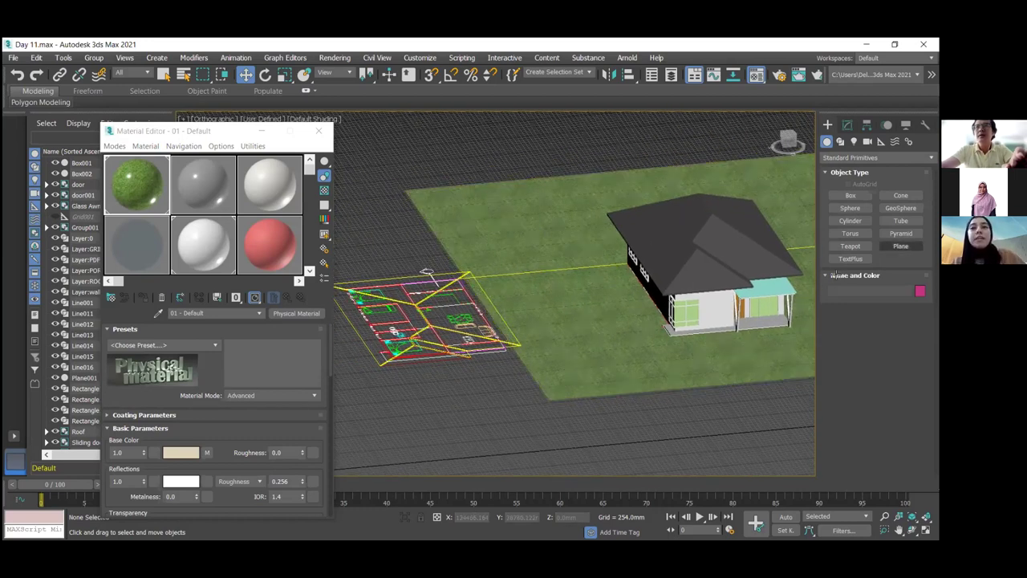
middle_drag(585, 301, 345, 309)
scroll(573, 276, up, 3)
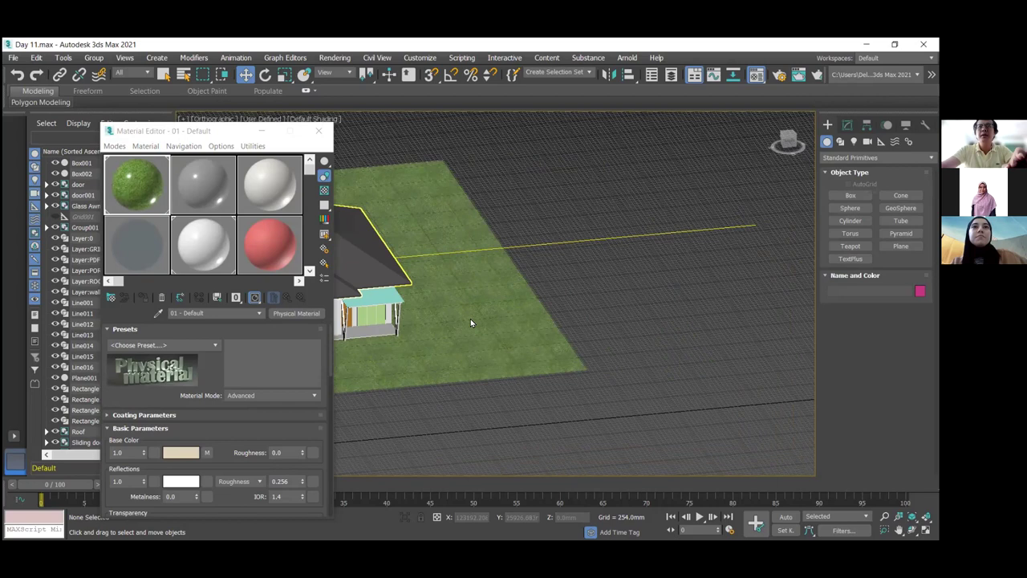
scroll(471, 322, down, 5)
click(900, 246)
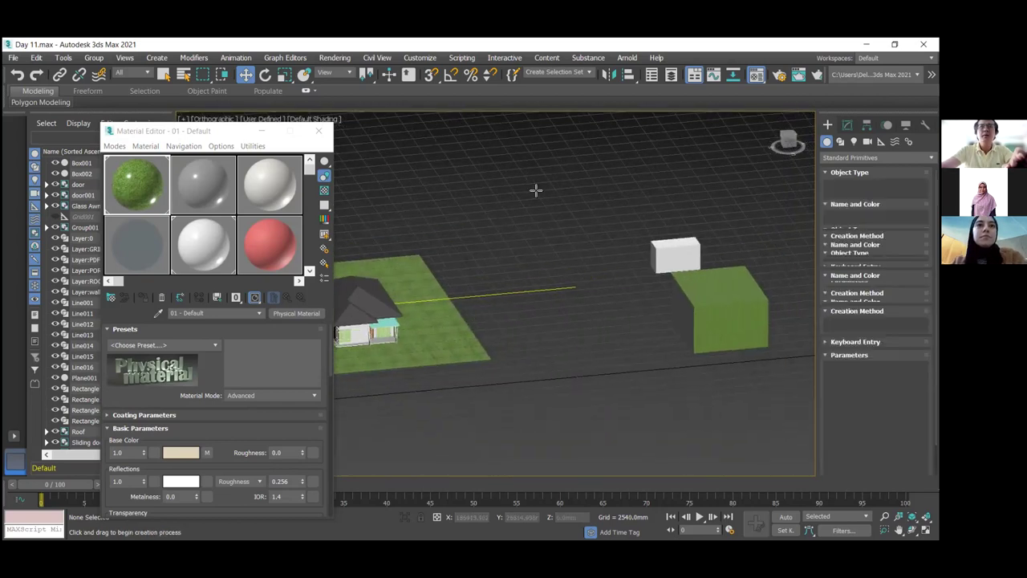
Draw a trial plane above the white box, then delete it.
drag(524, 183, 682, 231)
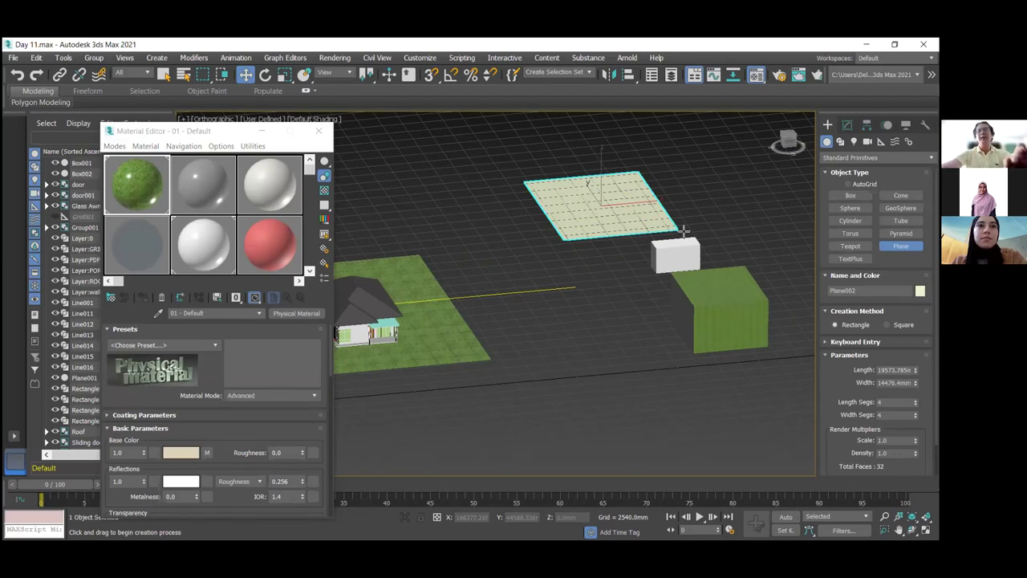
drag(682, 231, 685, 232)
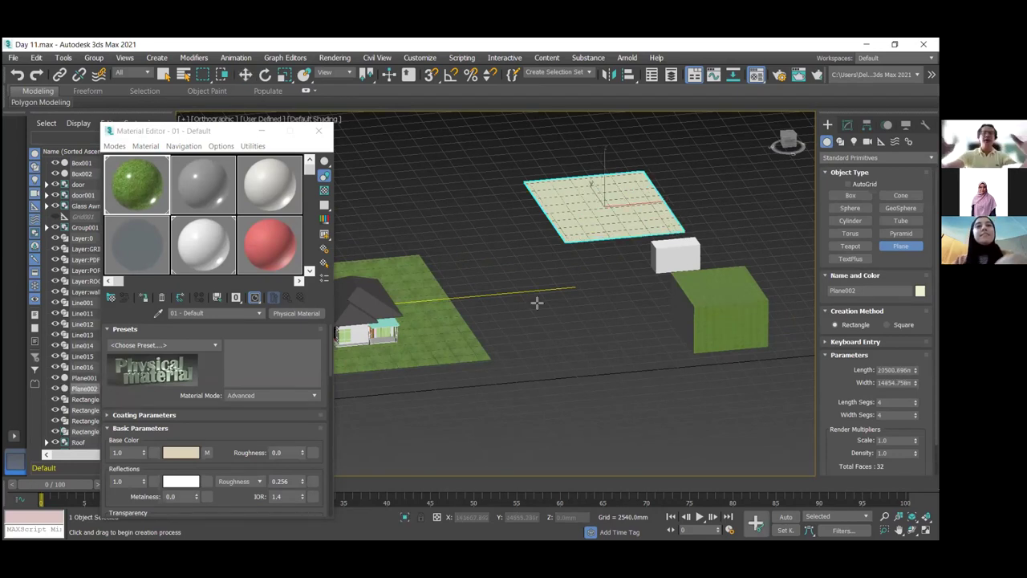
middle_drag(443, 358, 536, 342)
key(Delete)
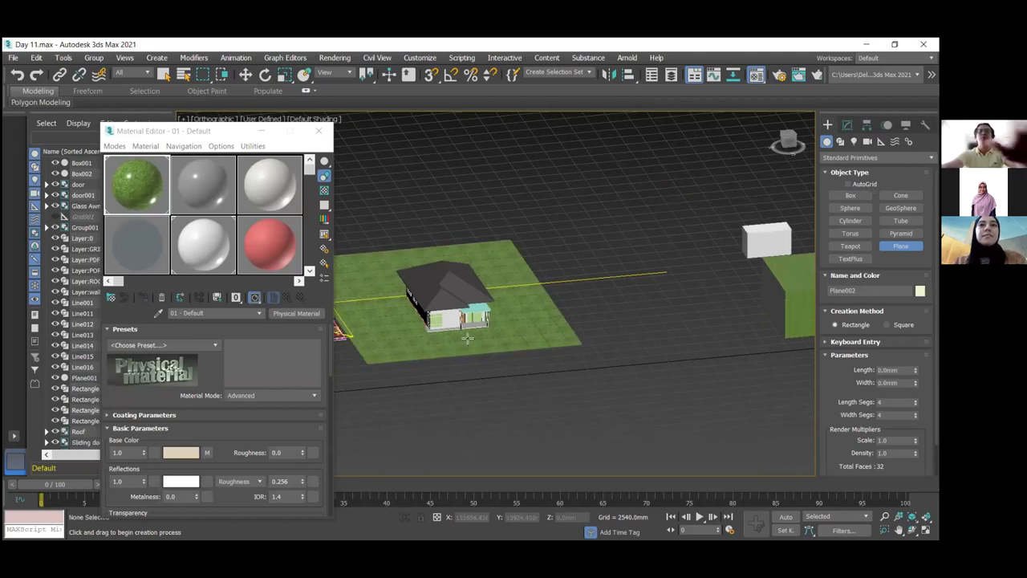
scroll(465, 340, up, 5)
scroll(551, 309, up, 2)
scroll(558, 300, down, 6)
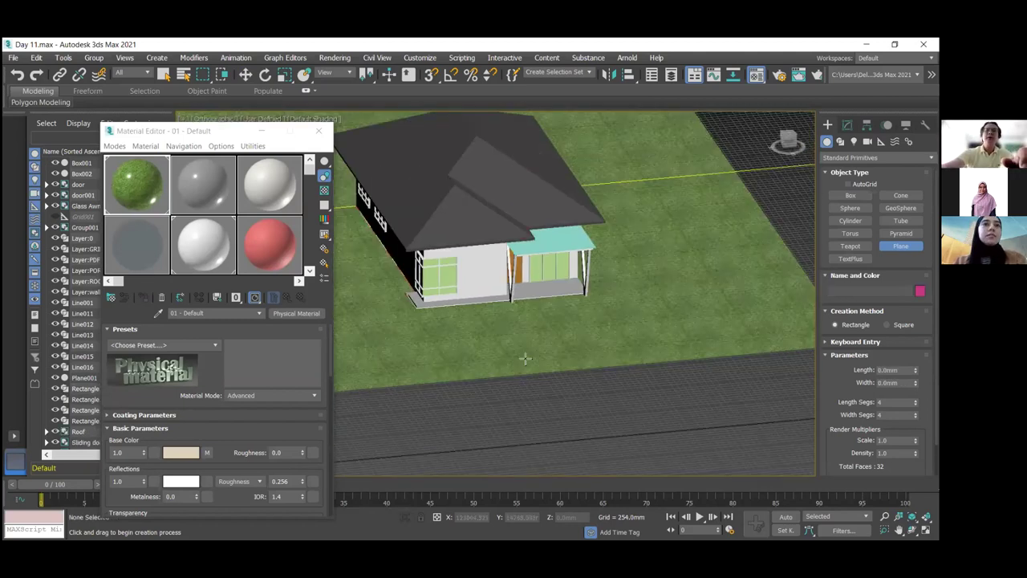
scroll(563, 293, down, 5)
scroll(630, 297, up, 6)
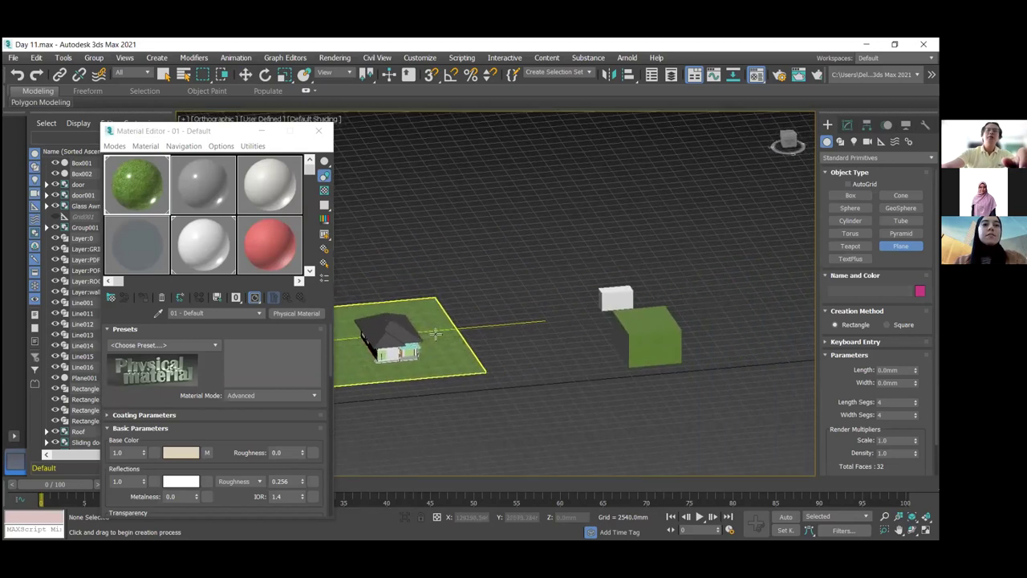
scroll(439, 335, down, 4)
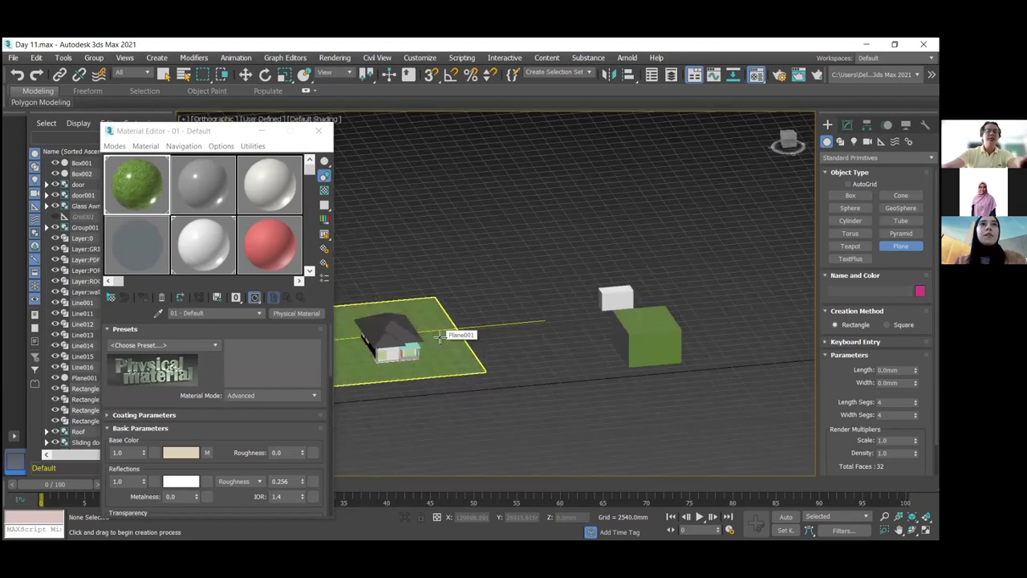
Shift-drag Plane001 to clone it as Plane002 and slide the copy right of the house.
click(439, 336)
click(245, 74)
drag(430, 339, 754, 285)
mouse_move(414, 392)
shift+mouse_down()
mouse_move(566, 367)
mouse_move(546, 350)
shift+mouse_up()
click(469, 346)
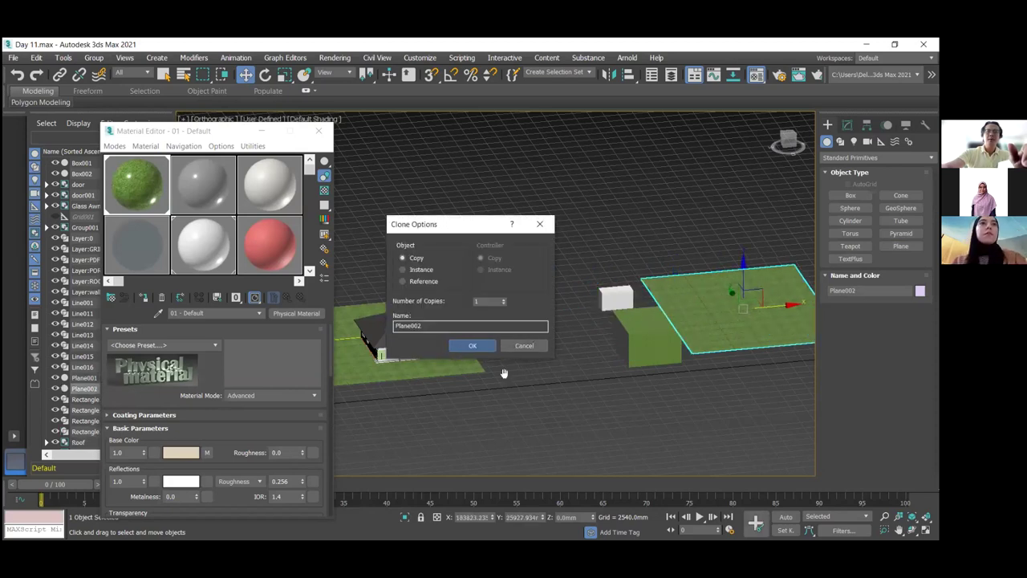
key(z)
drag(581, 344, 611, 346)
scroll(610, 346, up, 4)
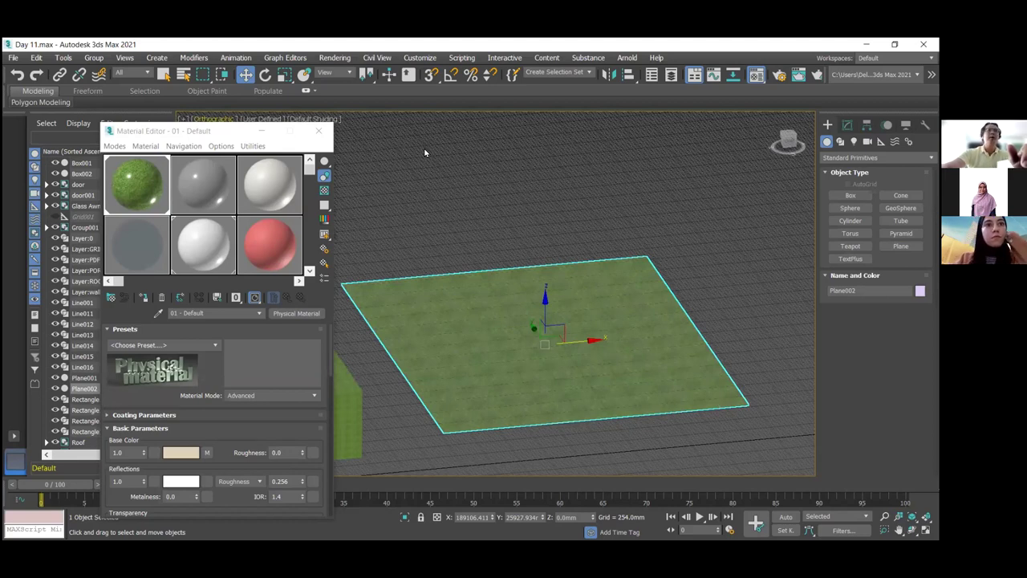
drag(184, 130, 144, 204)
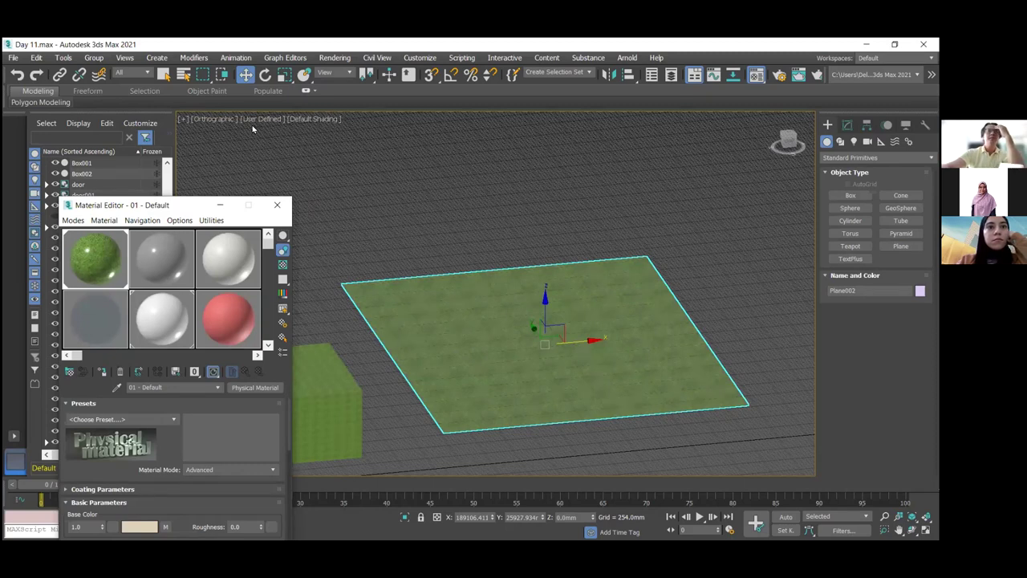
Switch the viewport to Wireframe Override and add an Edit Mesh modifier to Plane002.
click(306, 122)
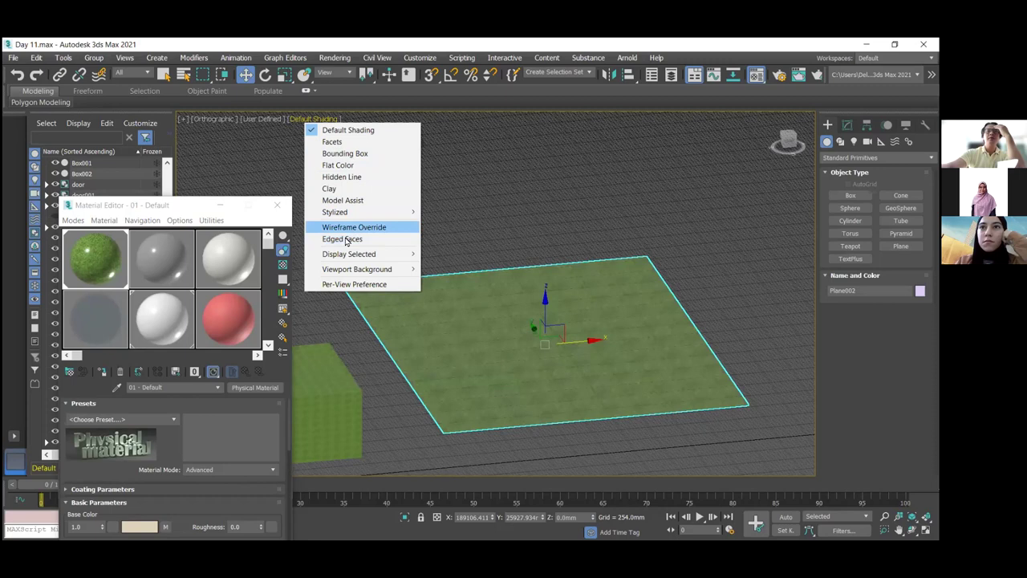
click(347, 227)
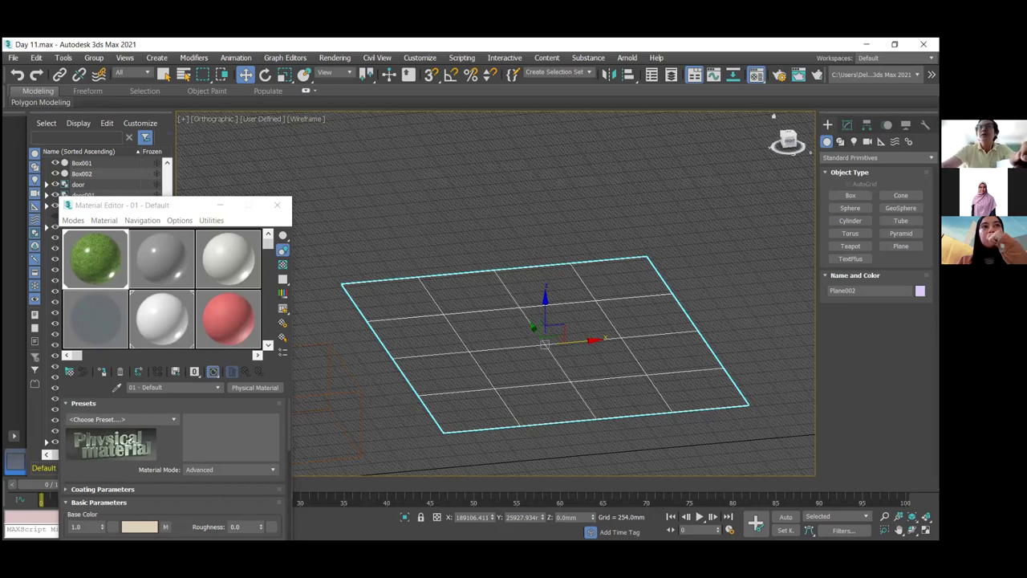
click(876, 158)
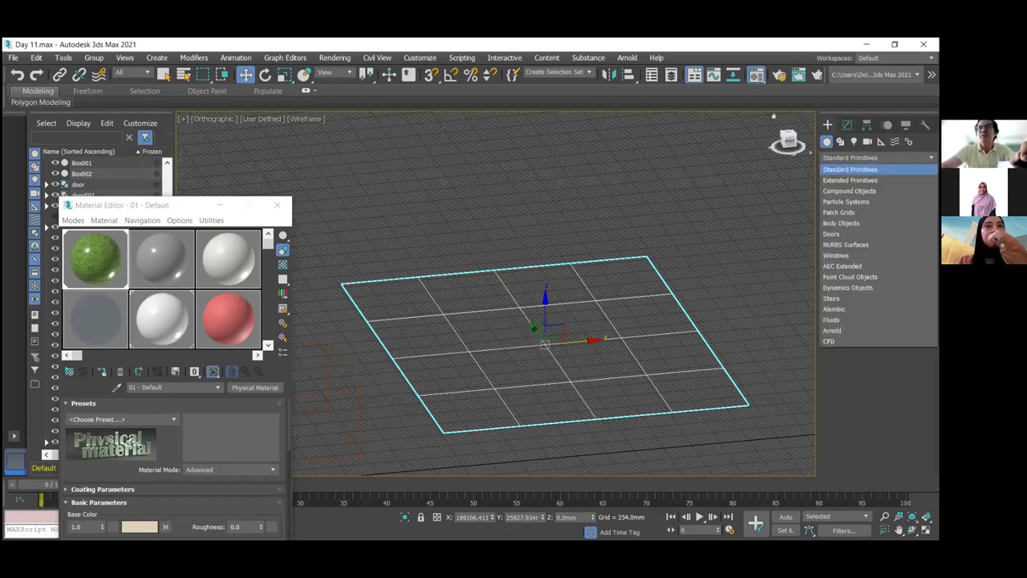
click(847, 124)
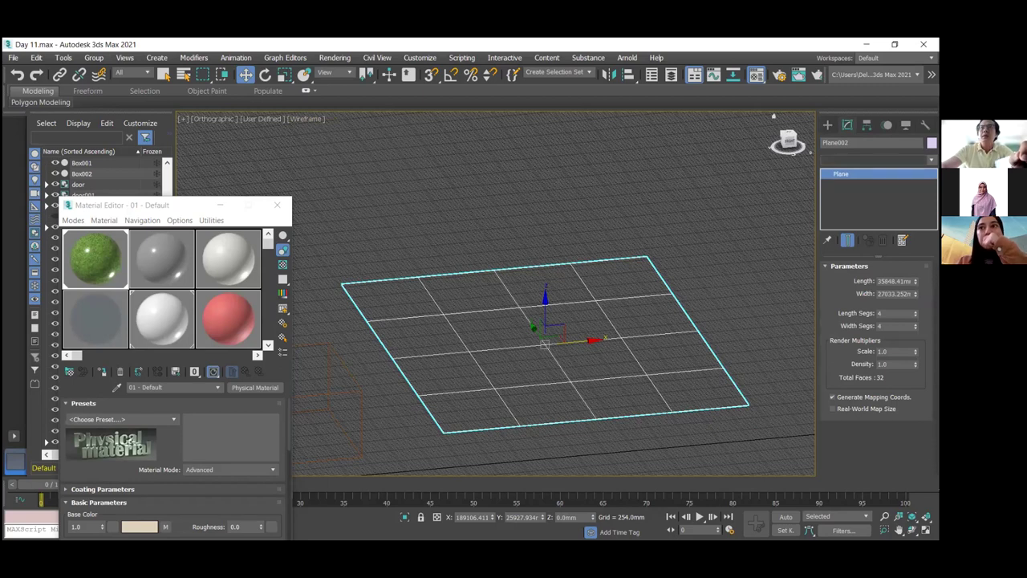
click(876, 158)
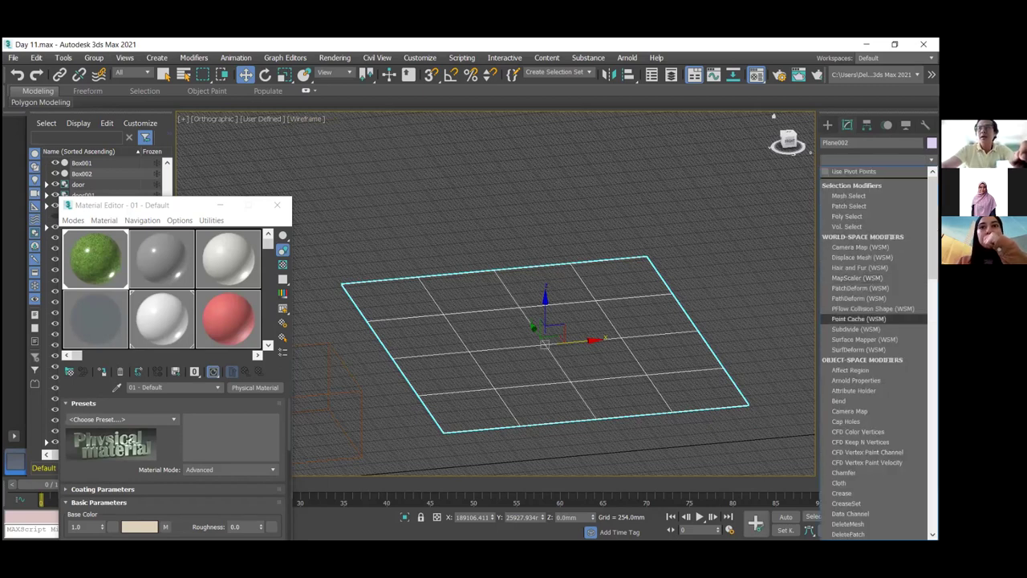
scroll(854, 305, down, 5)
scroll(853, 377, down, 3)
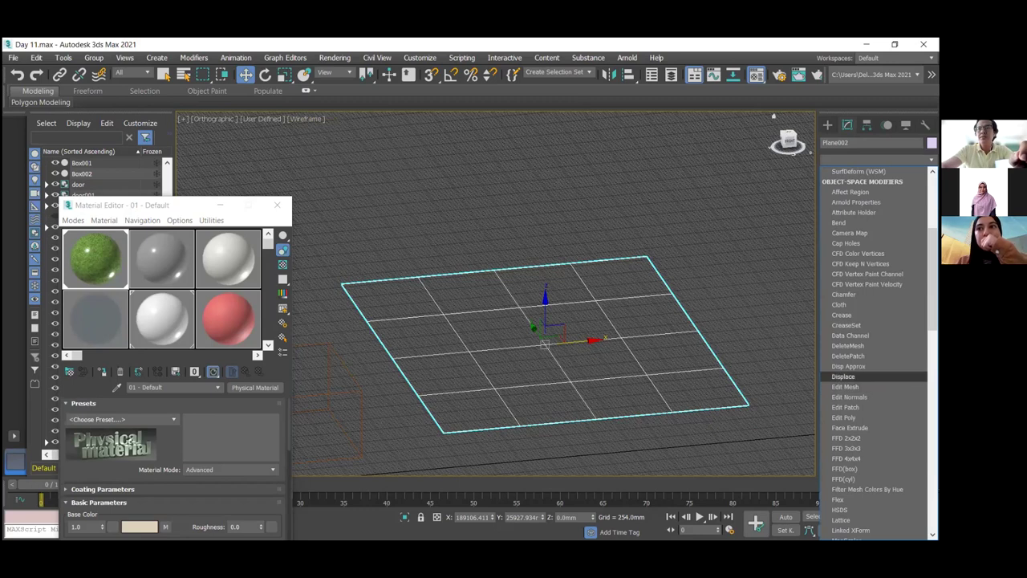
click(845, 386)
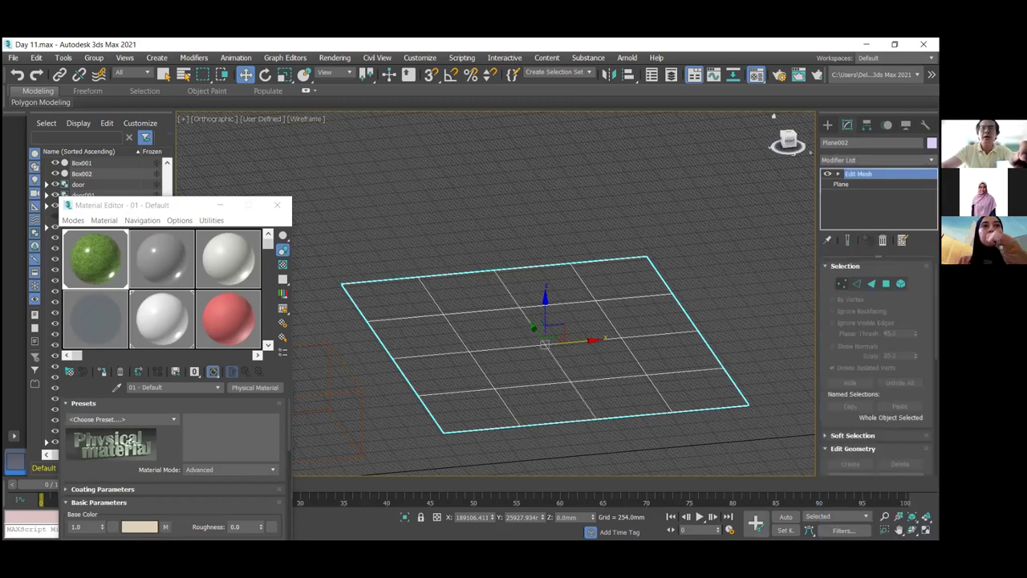
At Vertex level, select the vertices over Plane002's back half and lift them on Z.
key(1)
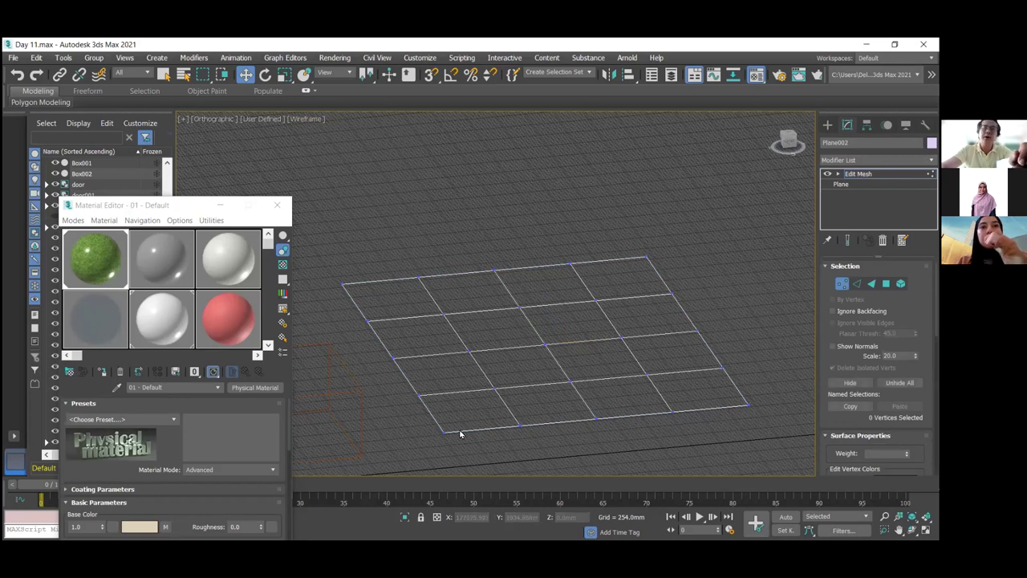
drag(522, 368, 648, 363)
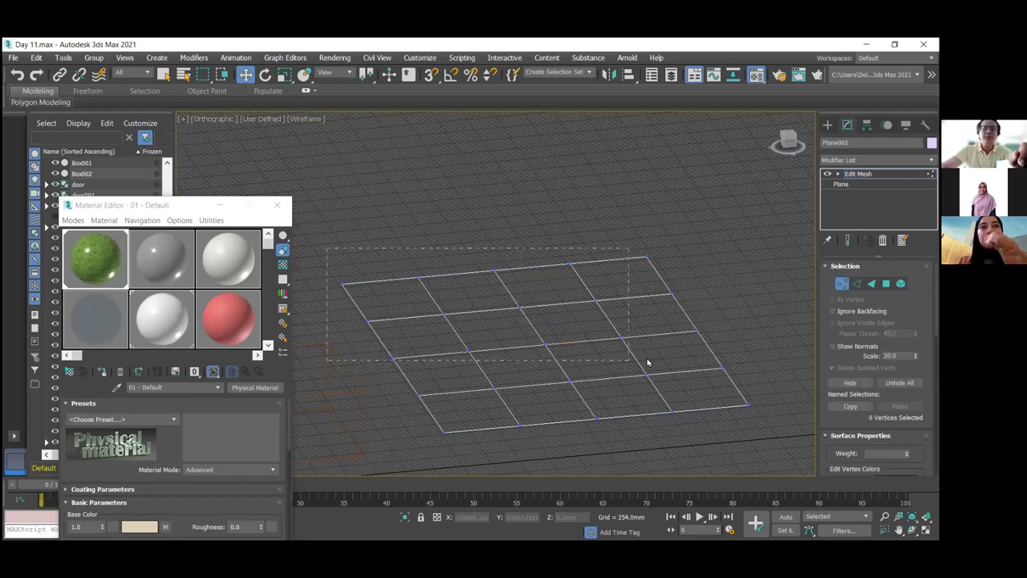
drag(751, 361, 764, 356)
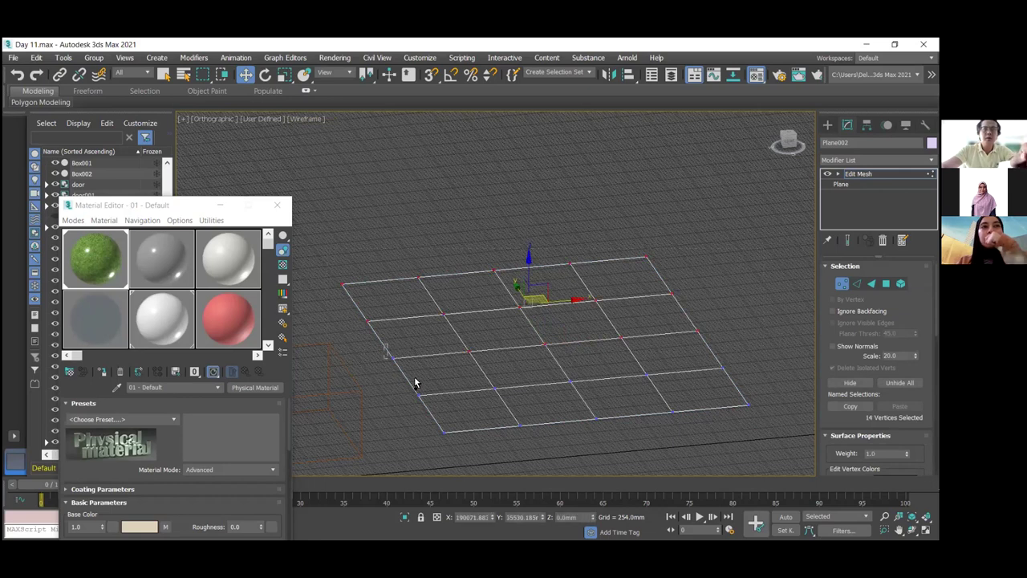
ctrl+drag(430, 383, 431, 378)
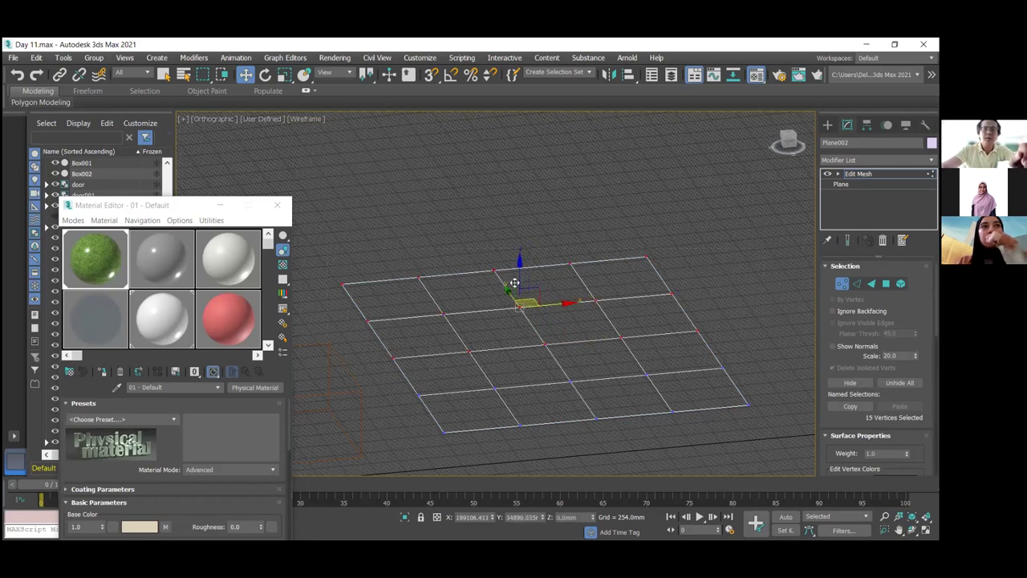
drag(519, 269, 521, 225)
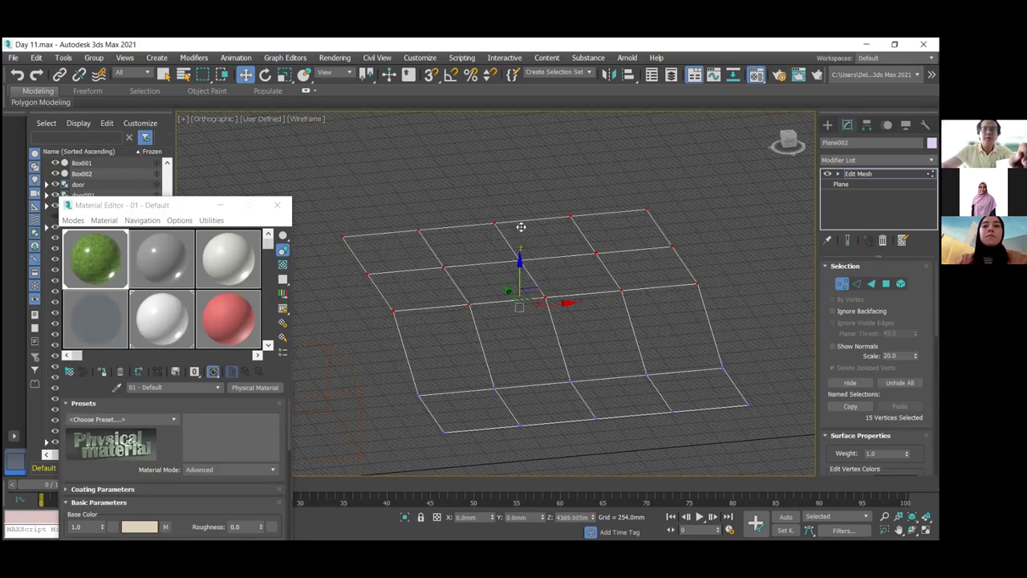
middle_drag(500, 294, 498, 319)
click(499, 319)
Select the vertices along the back edge and raise them on Z to lift the far edge.
drag(333, 212, 402, 311)
drag(396, 235, 749, 282)
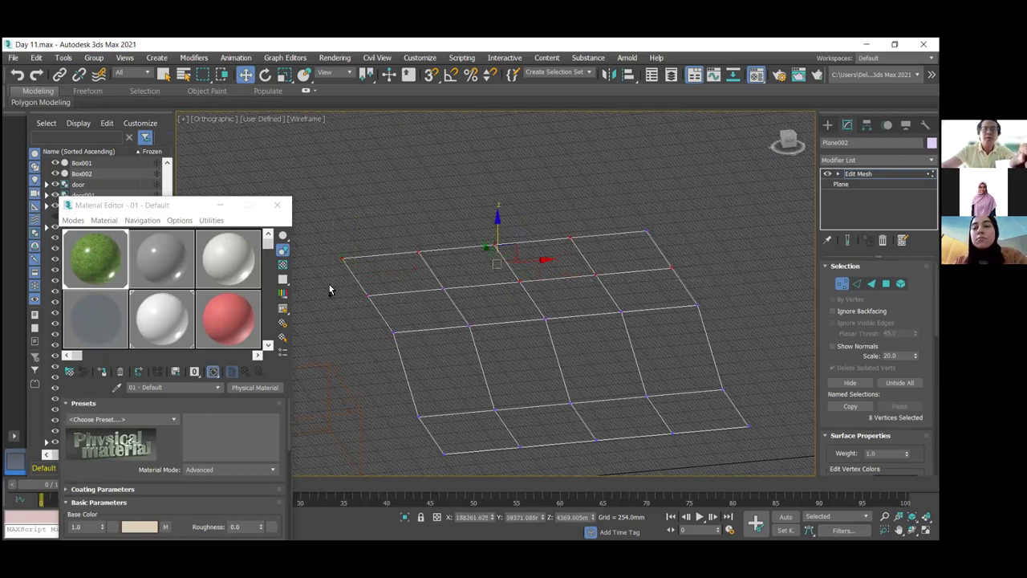
drag(417, 278, 467, 299)
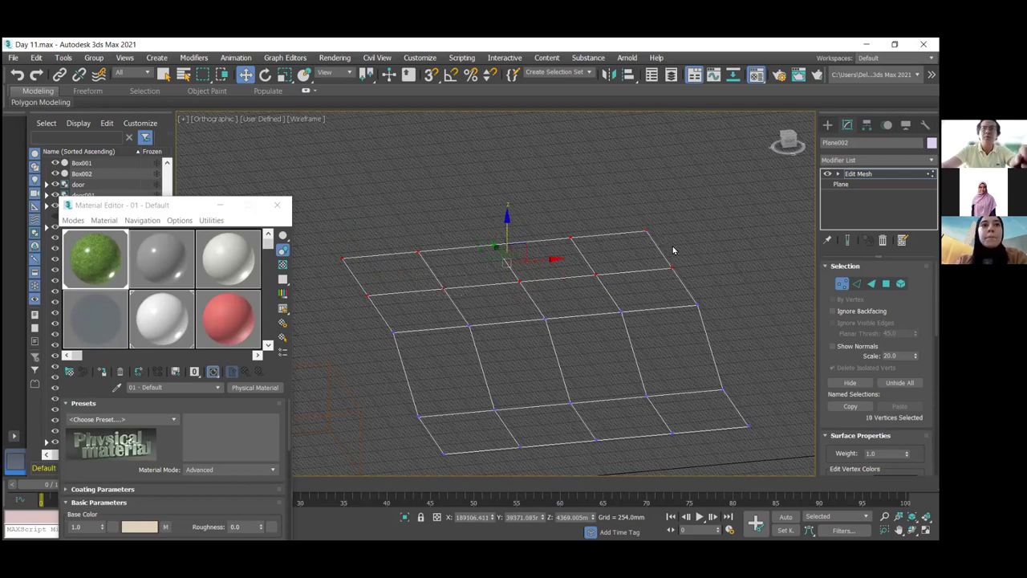
click(590, 248)
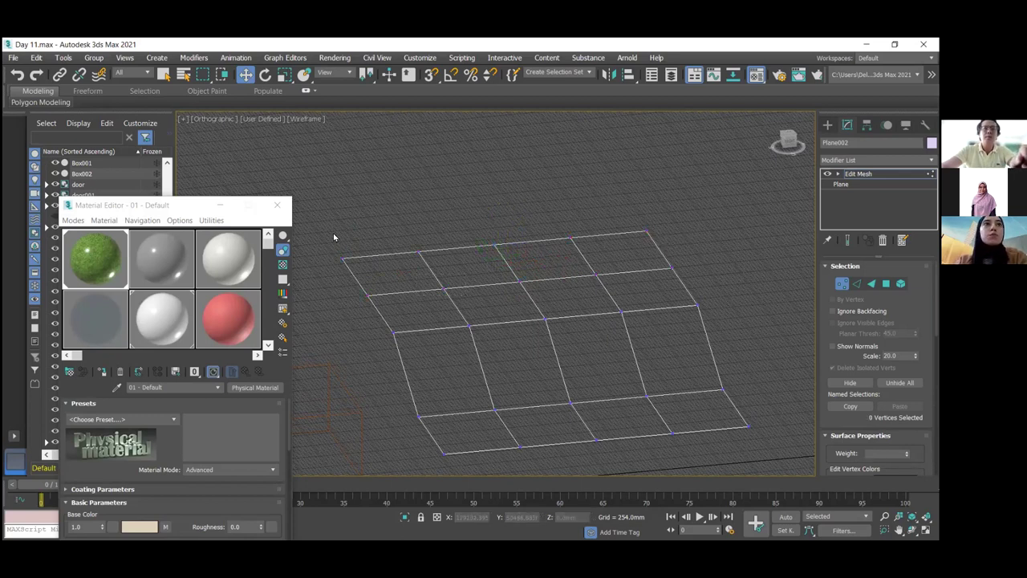
drag(453, 269, 453, 268)
ctrl+drag(476, 216, 524, 257)
ctrl+drag(554, 207, 608, 252)
ctrl+drag(635, 216, 667, 242)
drag(493, 198, 496, 163)
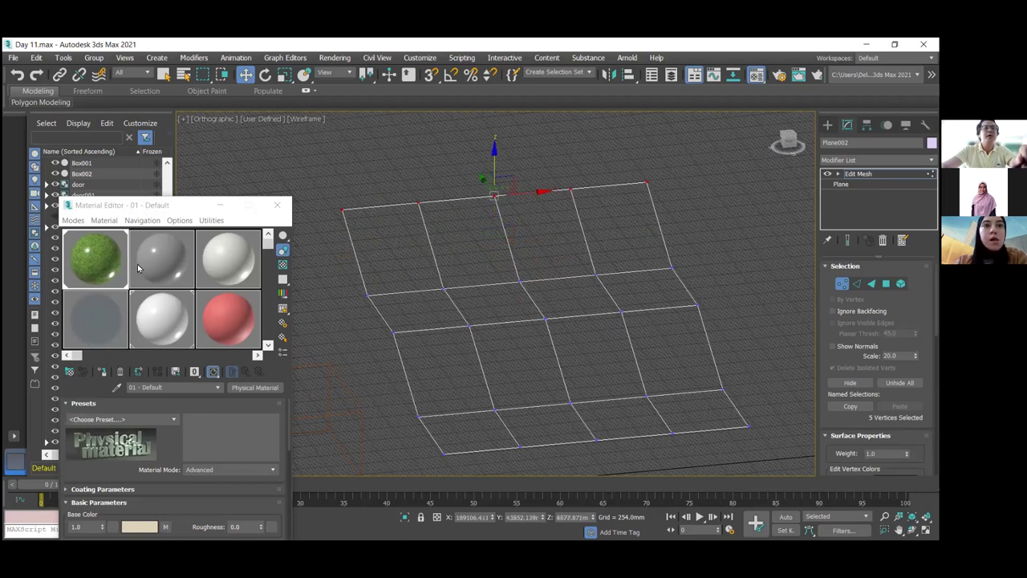
click(310, 120)
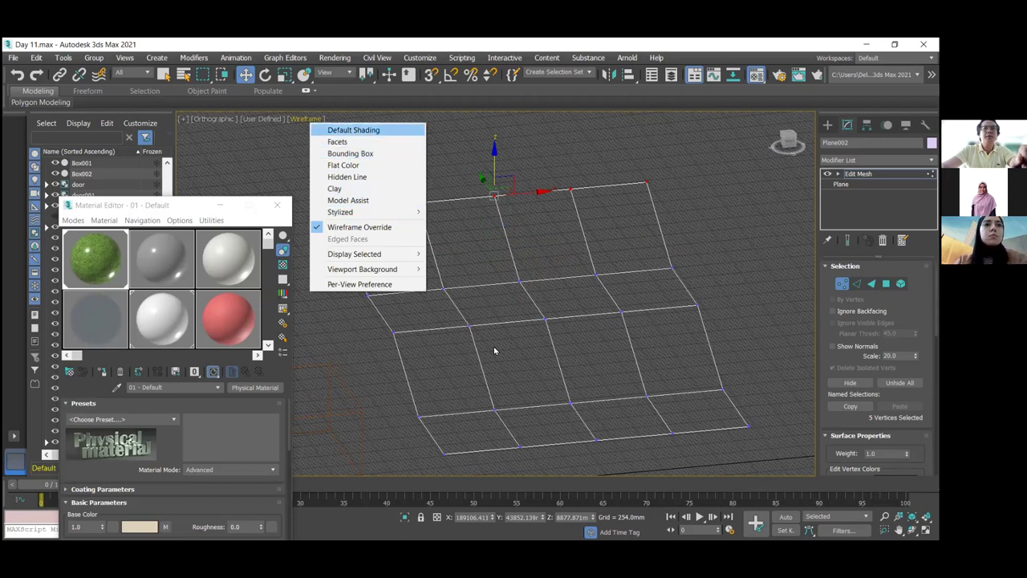
Show Plane002 in Default Shading with its grass texture, exit Vertex mode, and orbit around it.
key(Return)
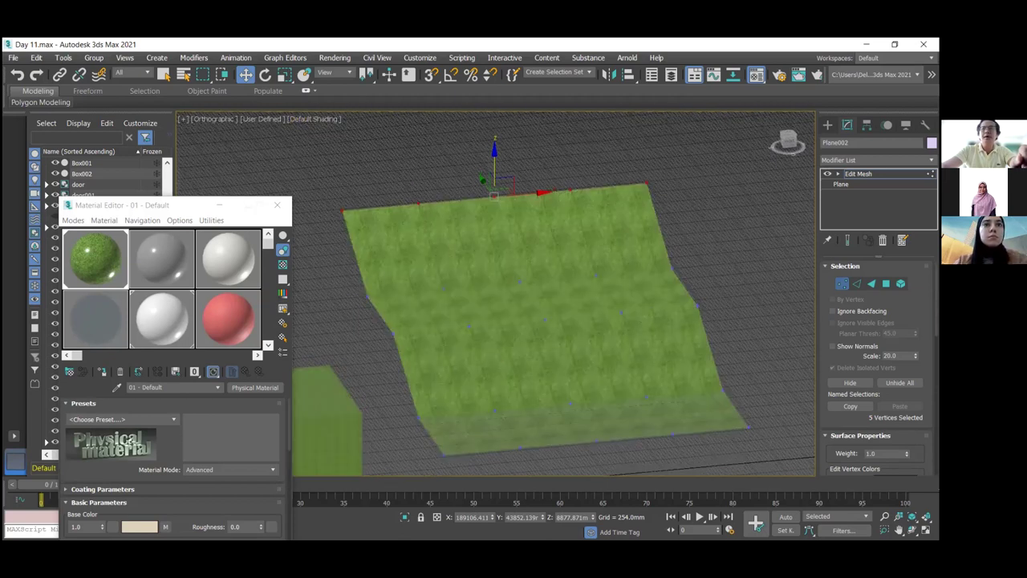
key(1)
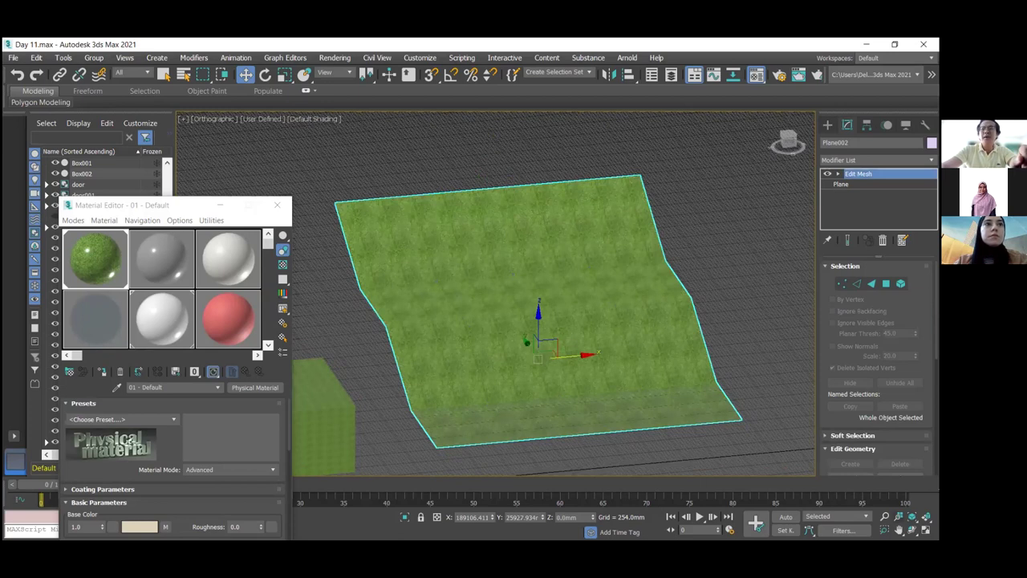
key(ctrl+r)
drag(610, 337, 642, 352)
alt+middle_drag(635, 346, 498, 427)
key(w)
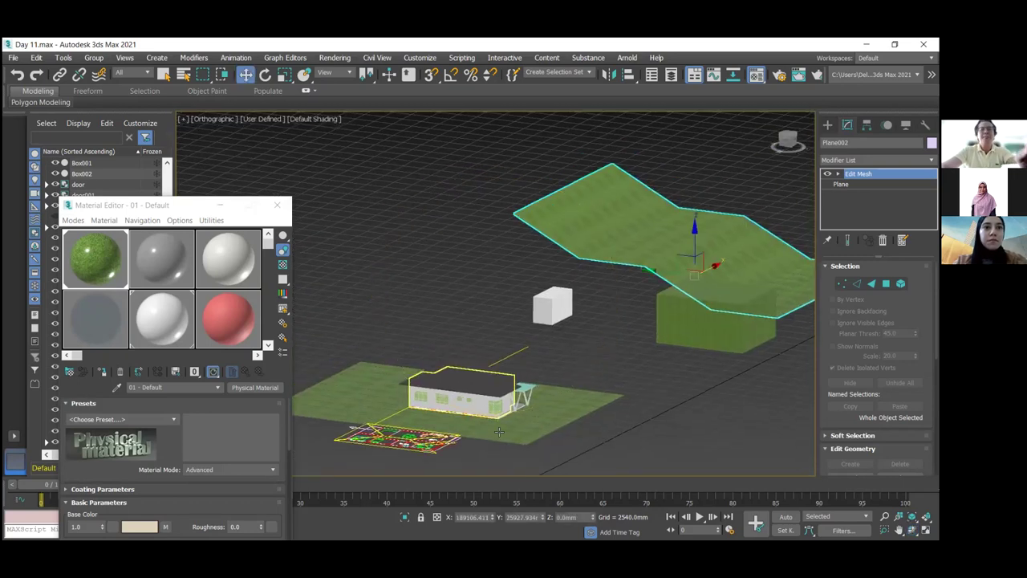
Slide the grass ground plane Plane001 left along X, away from the house.
click(500, 431)
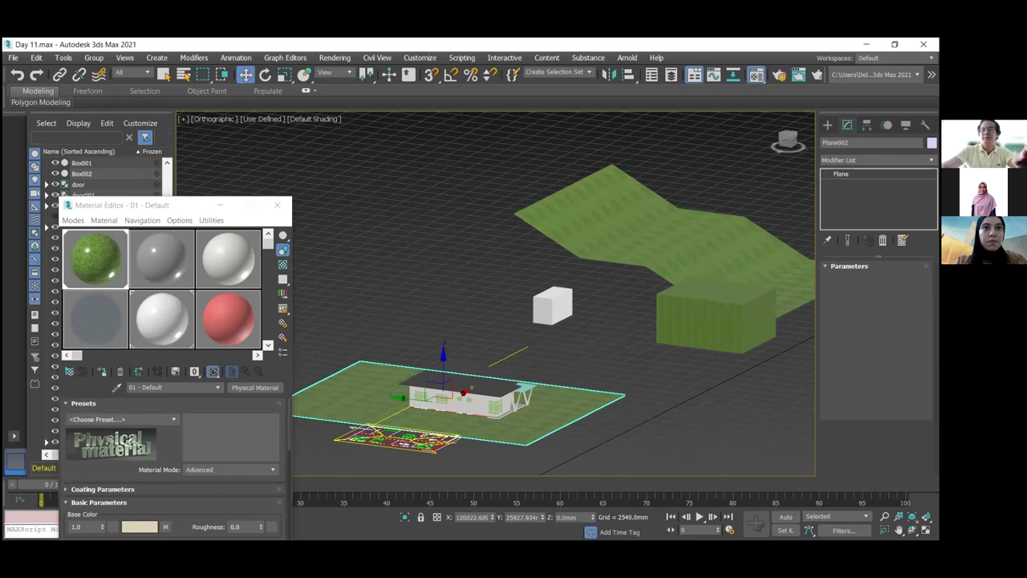
key(ctrl+r)
drag(500, 354, 522, 370)
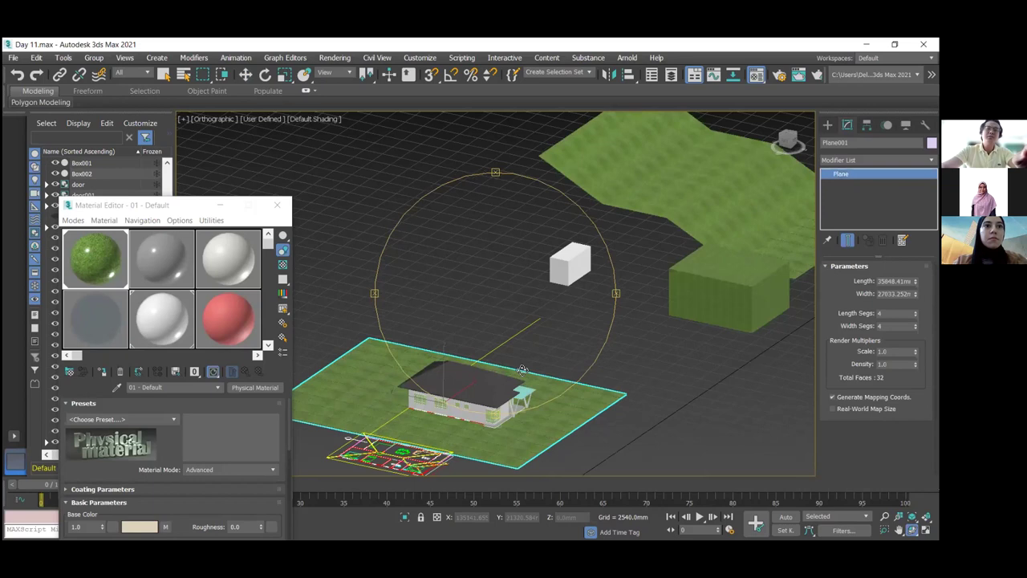
drag(442, 289, 488, 370)
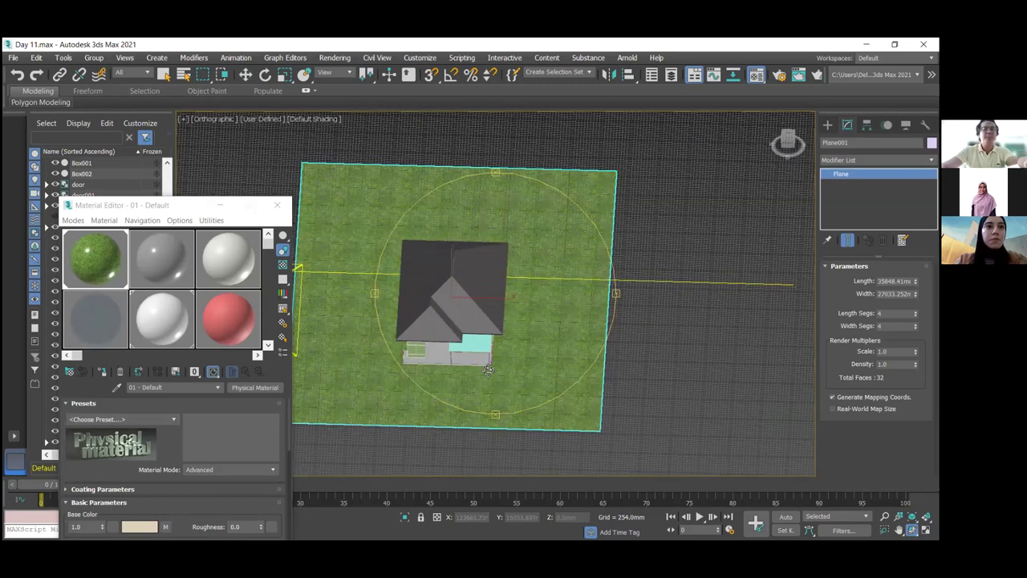
key(w)
click(677, 376)
click(585, 394)
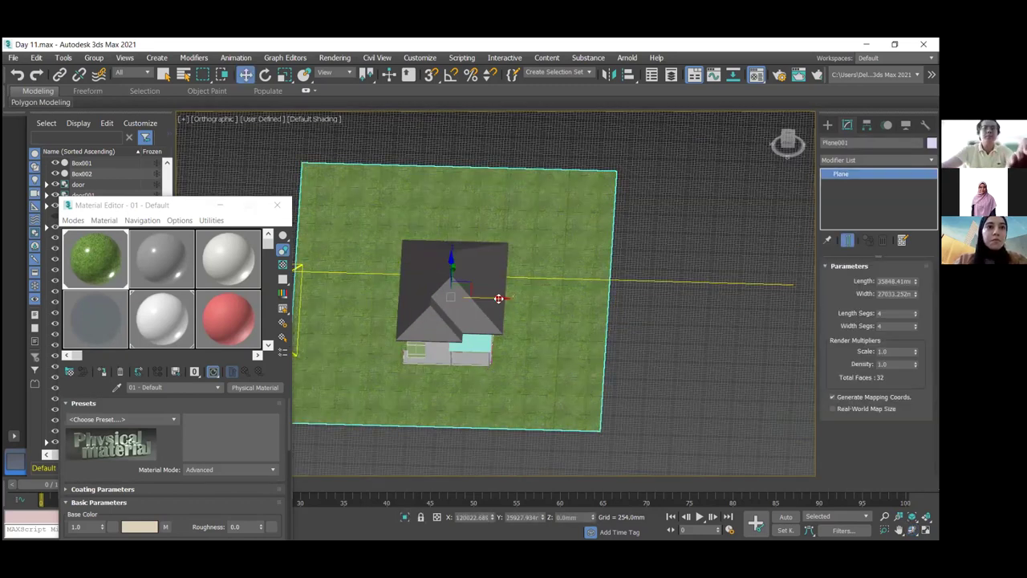
drag(498, 298, 413, 297)
drag(269, 300, 117, 299)
middle_drag(497, 297, 562, 283)
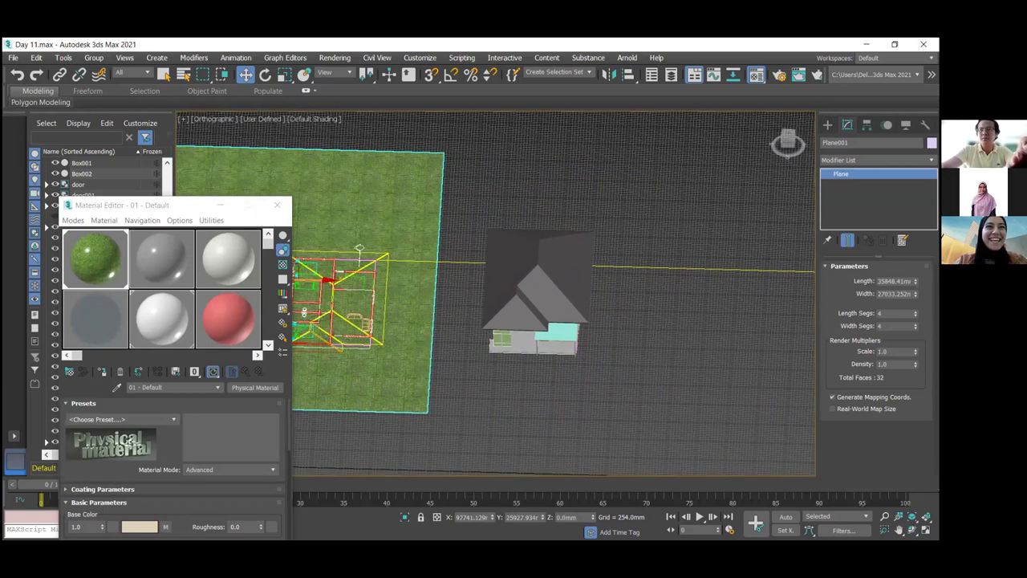
Marquee-select all the house objects, walls and roof.
click(539, 265)
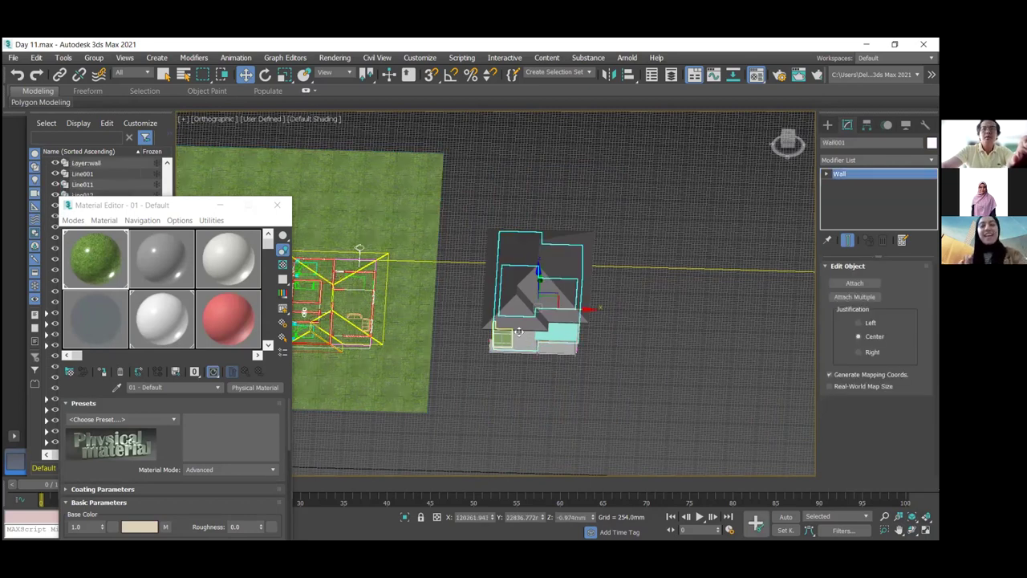
alt+middle_drag(516, 341, 474, 229)
drag(459, 211, 635, 355)
Delete and restore the house, clone it as a Copy to the right, and show four viewports.
key(Delete)
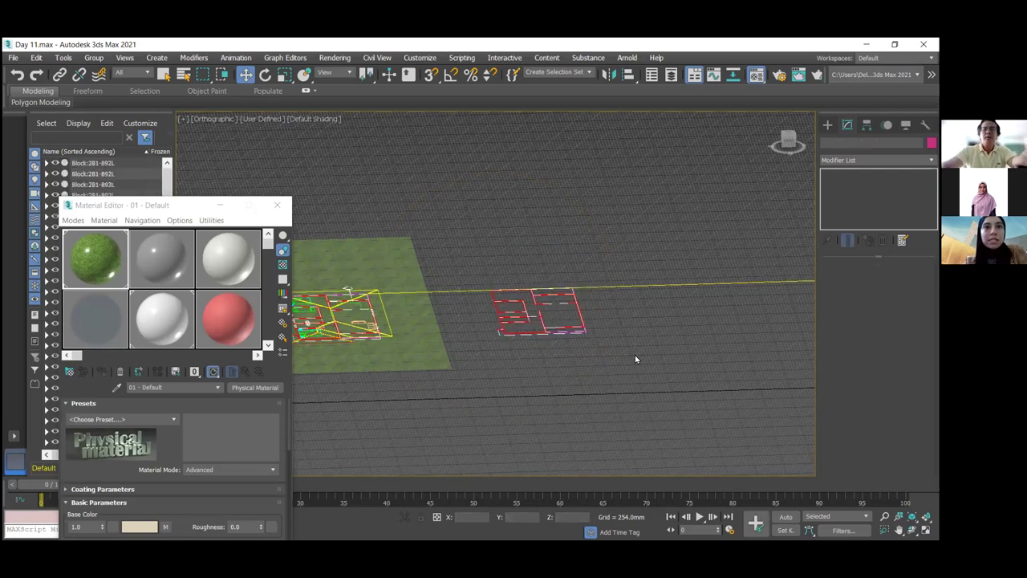
key(ctrl+z)
middle_drag(598, 347, 464, 336)
shift+drag(463, 336, 727, 341)
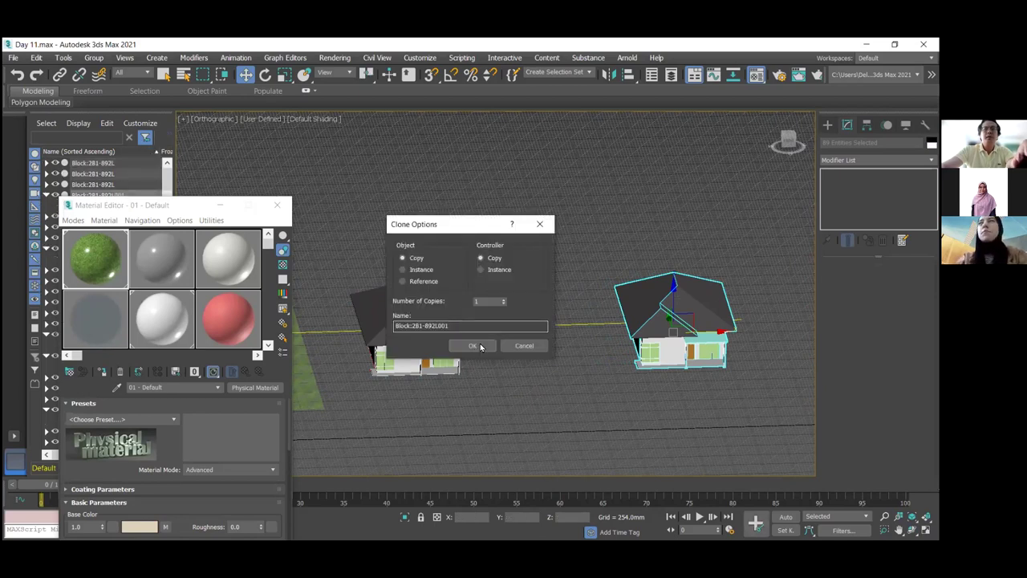
key(Return)
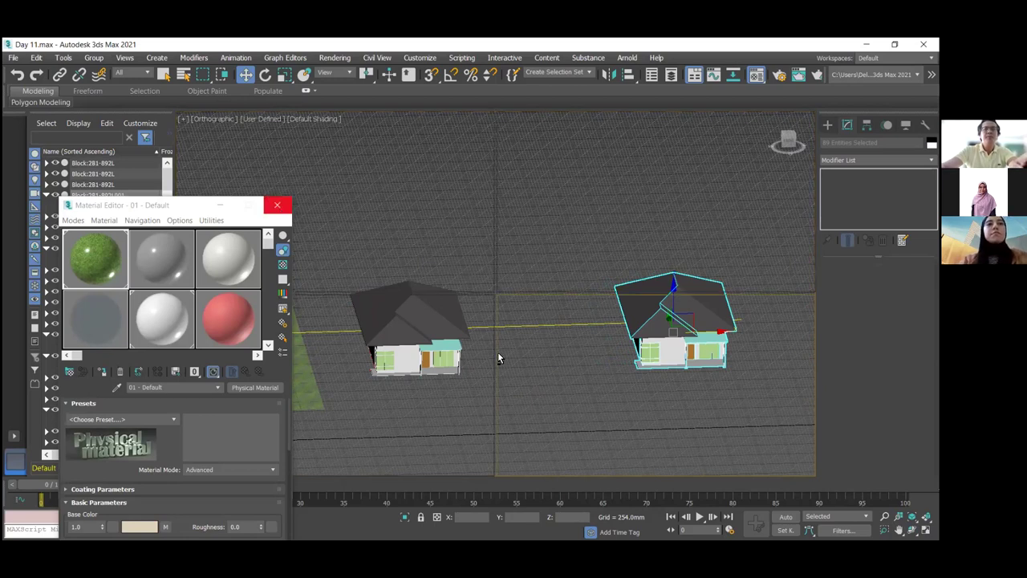
key(alt+w)
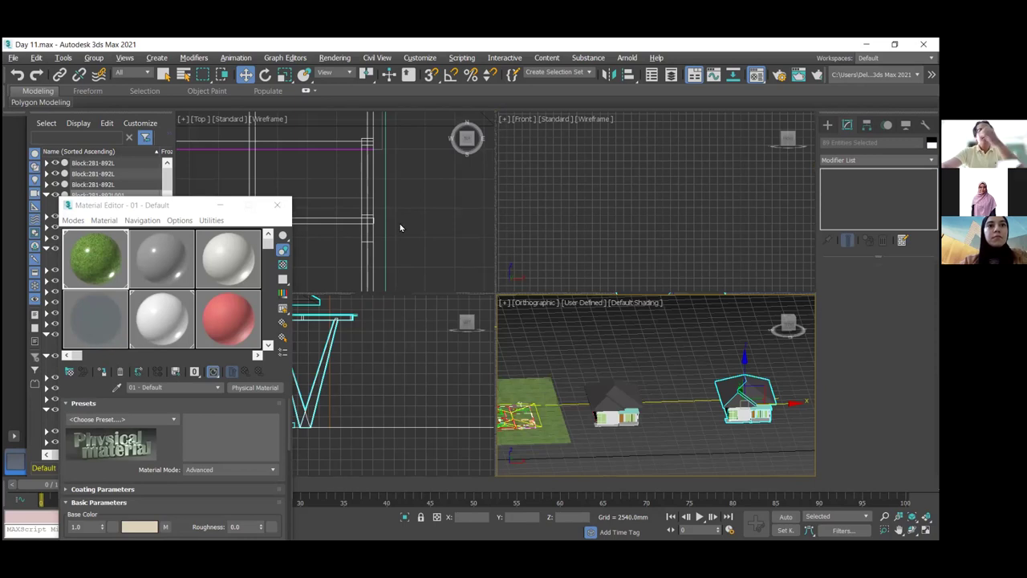
Close the Material Editor and move the house copy up and over the raised grass plane.
key(m)
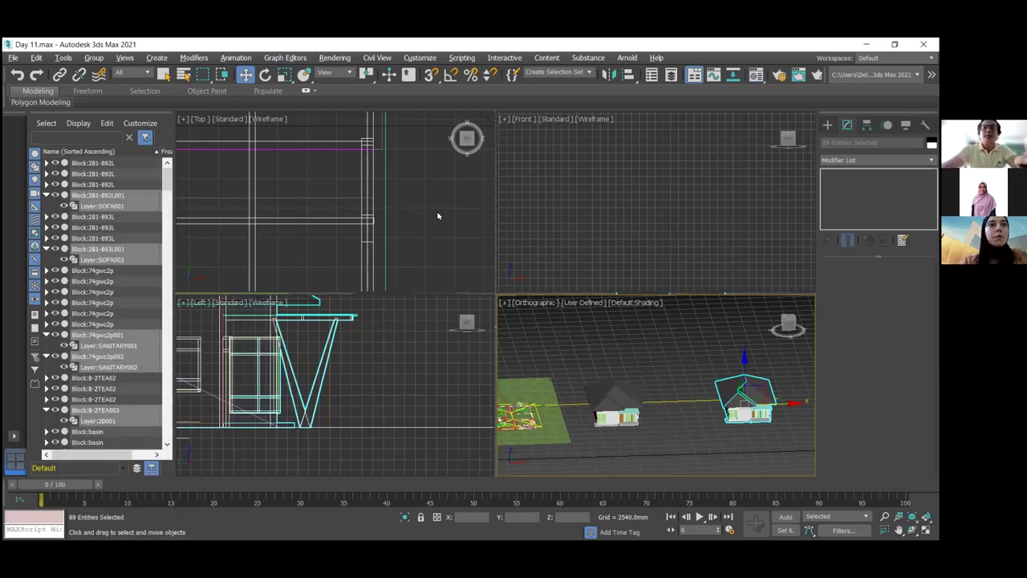
middle_click(440, 210)
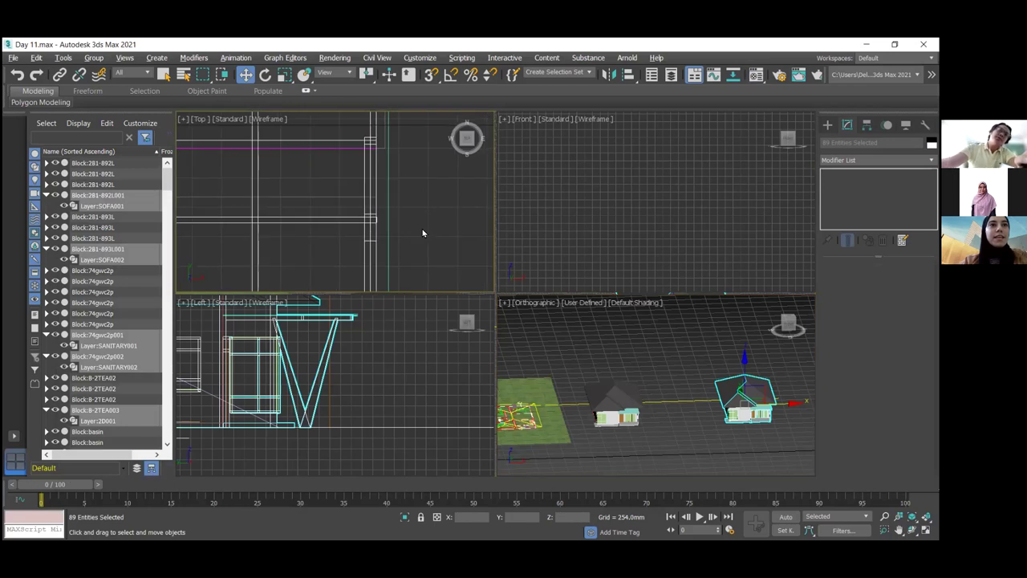
scroll(440, 234, down, 1)
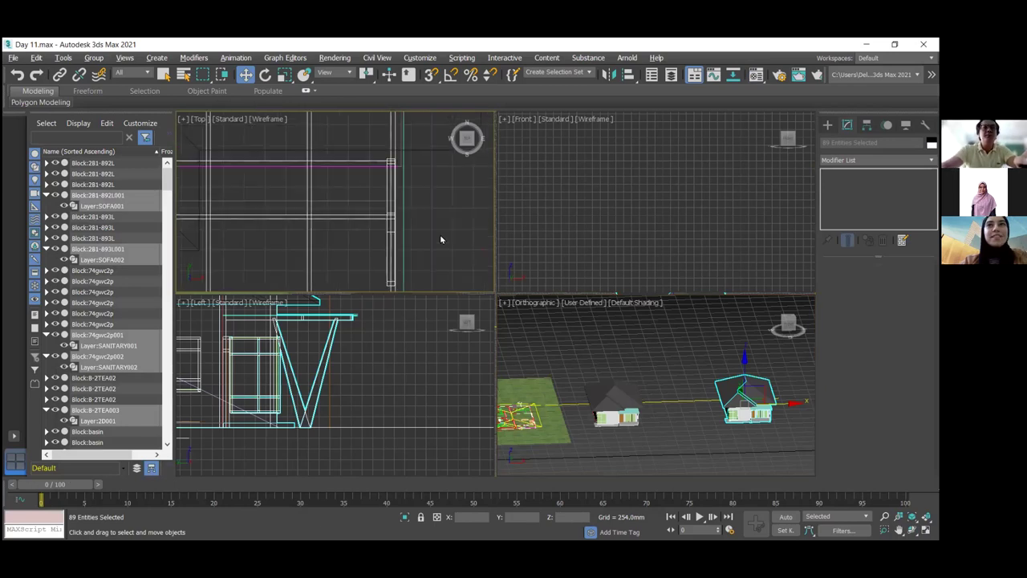
scroll(382, 424, down, 3)
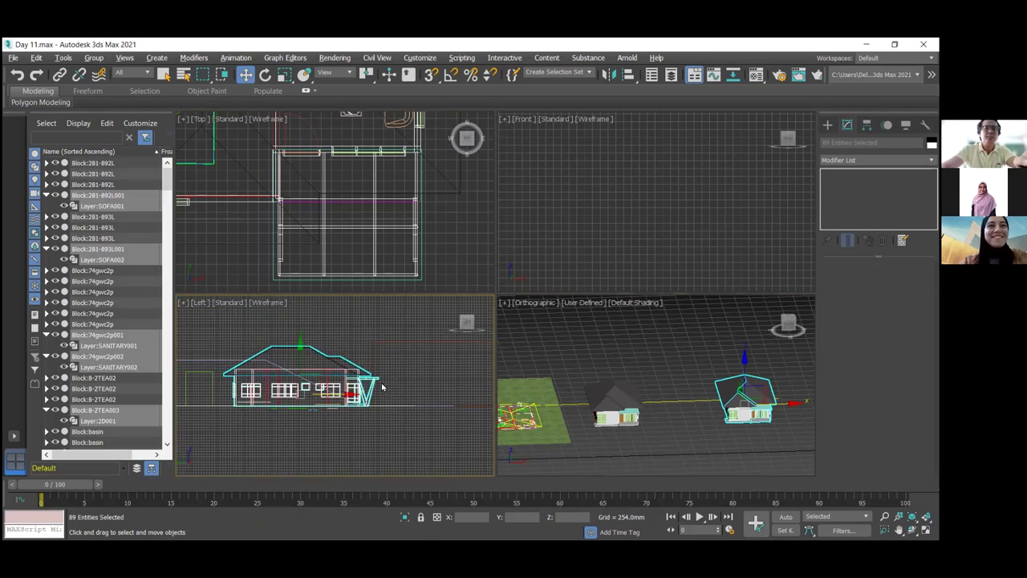
scroll(382, 388, down, 3)
scroll(346, 390, up, 3)
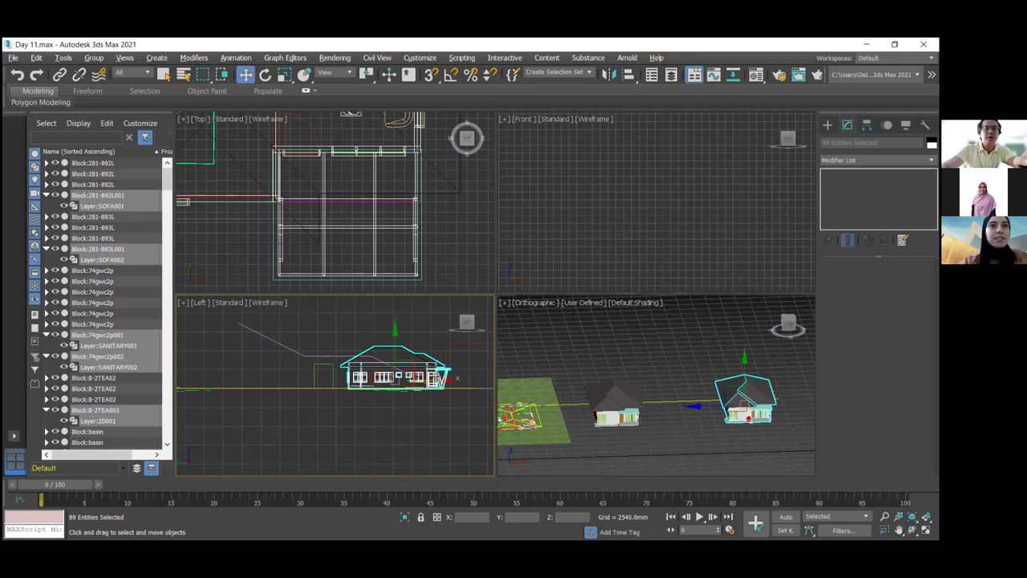
scroll(398, 373, up, 2)
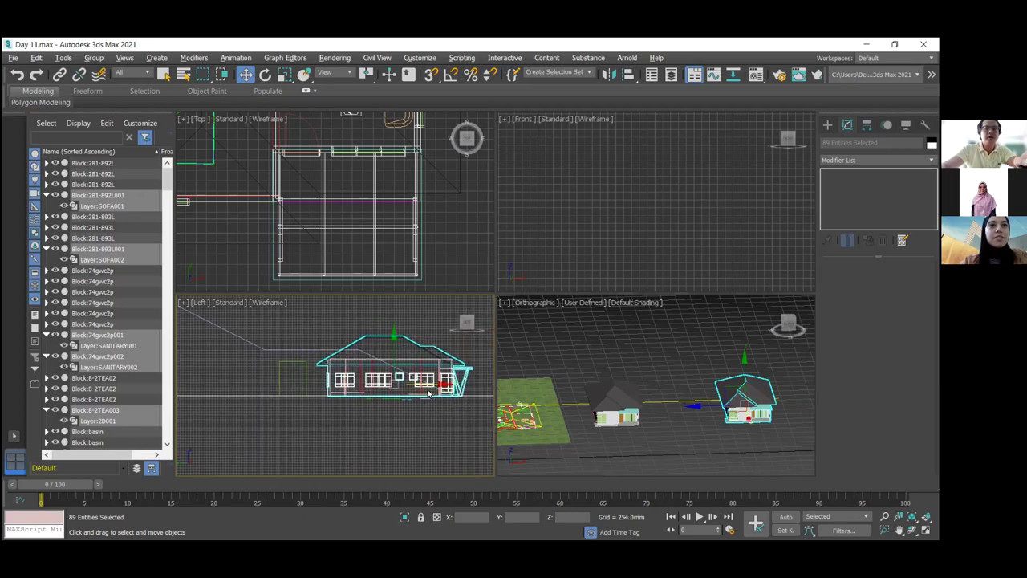
drag(395, 345, 393, 298)
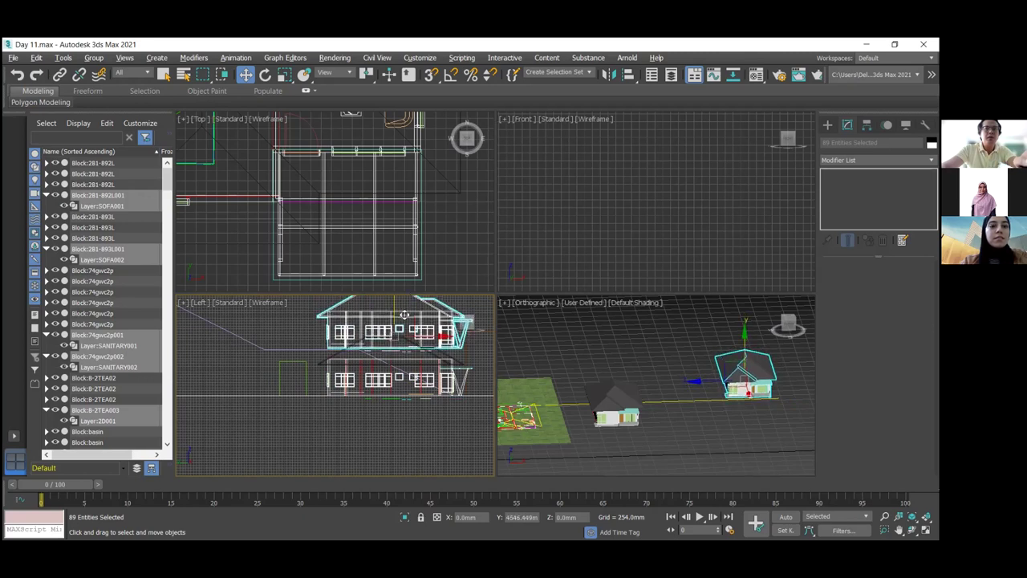
shift+drag(436, 345, 321, 346)
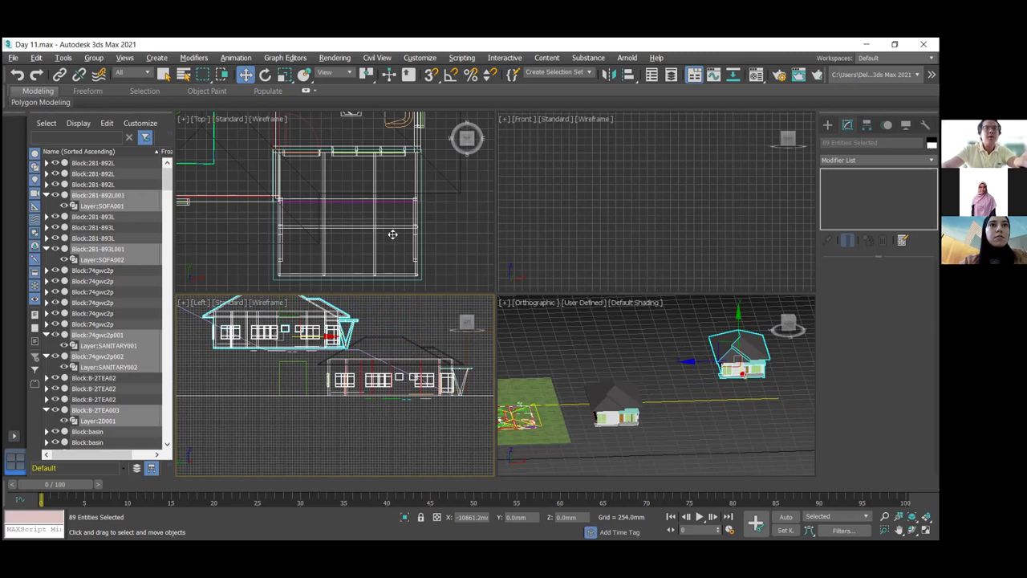
scroll(392, 234, down, 8)
middle_drag(385, 211, 275, 199)
drag(276, 199, 395, 207)
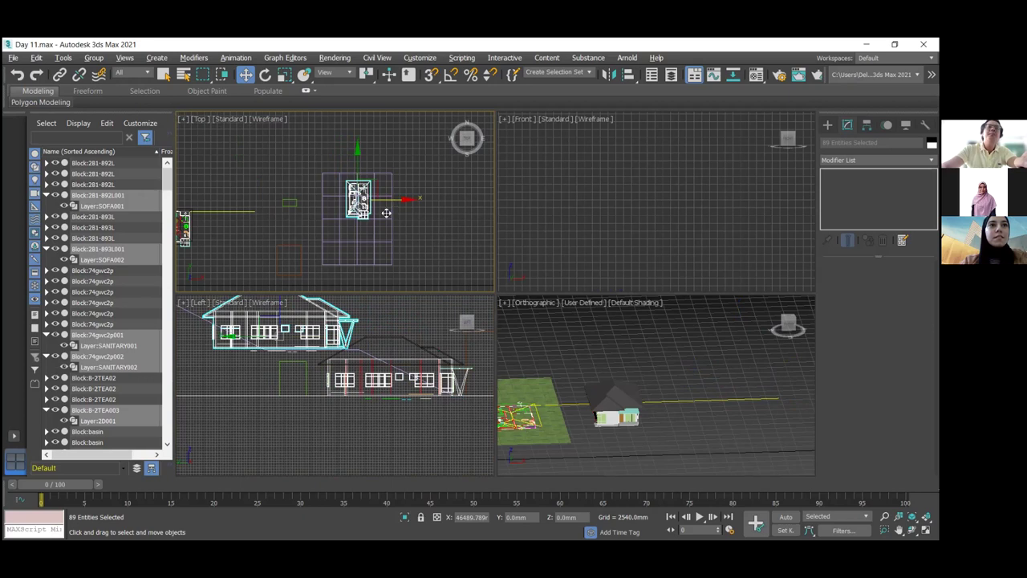
Maximize the Perspective view and orbit around the house copy on the grass plane.
right_click(315, 395)
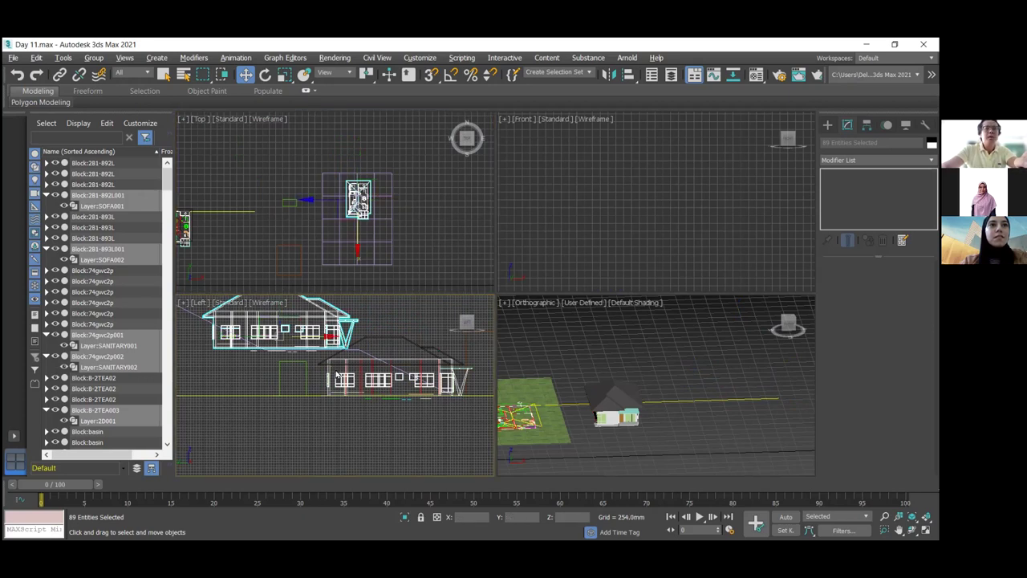
scroll(337, 375, down, 3)
right_click(587, 389)
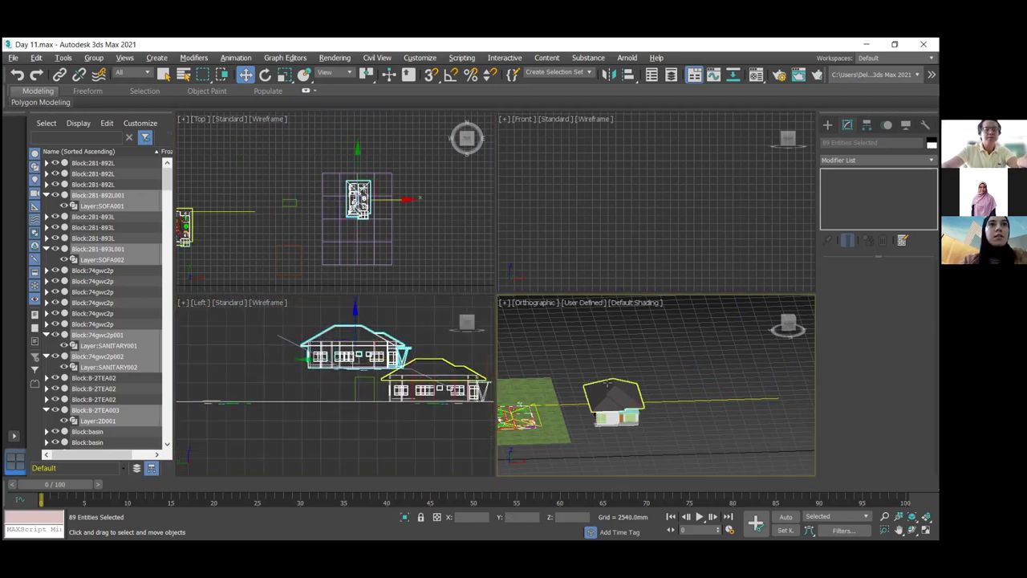
key(alt+w)
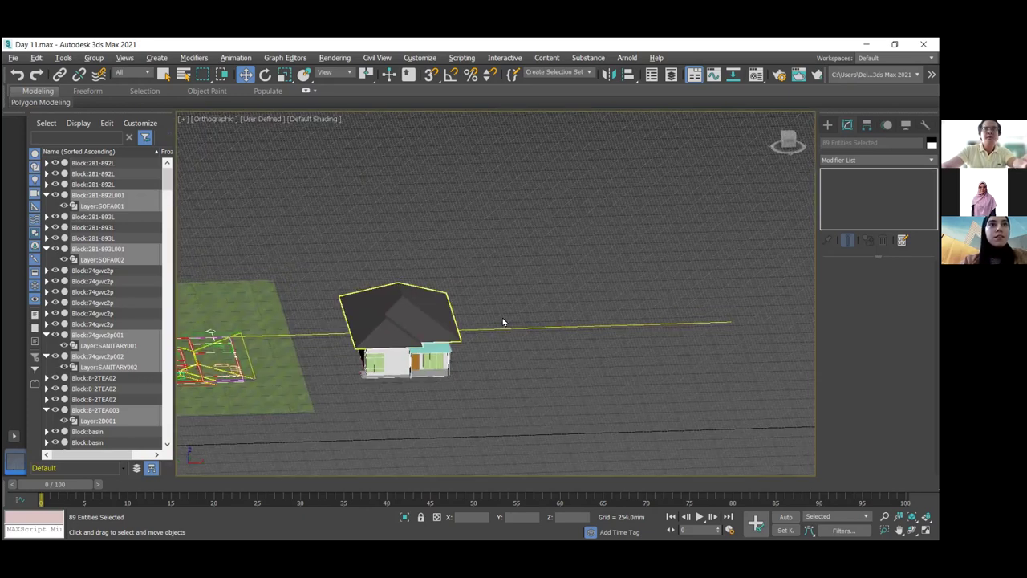
scroll(502, 318, down, 5)
middle_drag(666, 284, 609, 305)
scroll(574, 316, up, 6)
alt+middle_drag(493, 324, 396, 260)
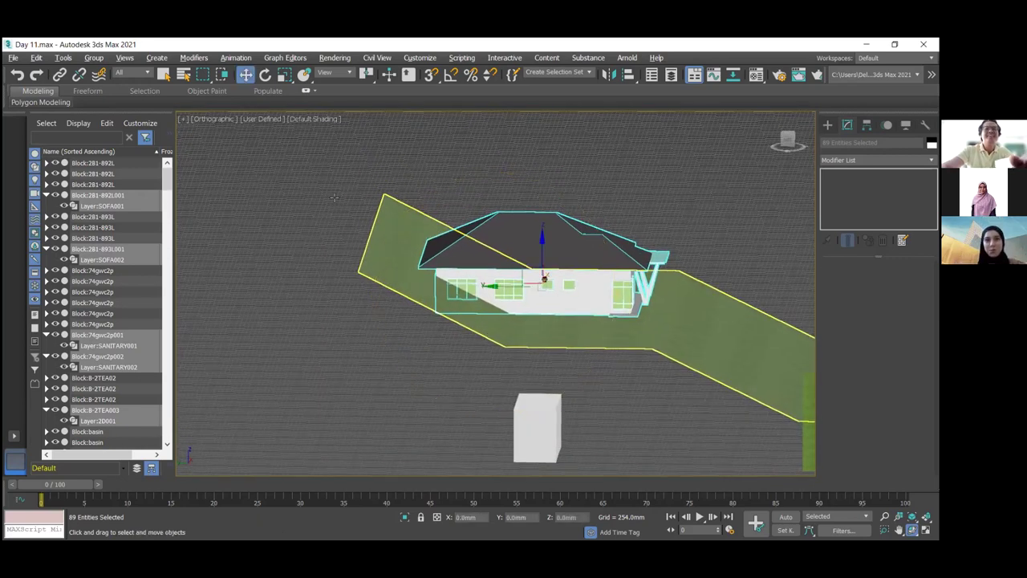
Lengthen the grass strip by pulling Plane002's left-edge vertices further out.
click(389, 232)
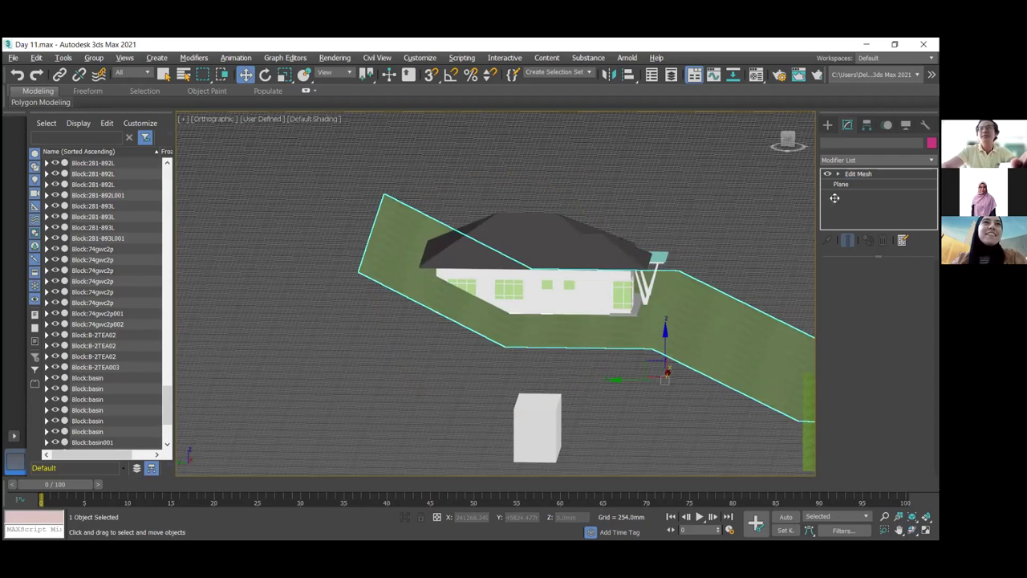
key(1)
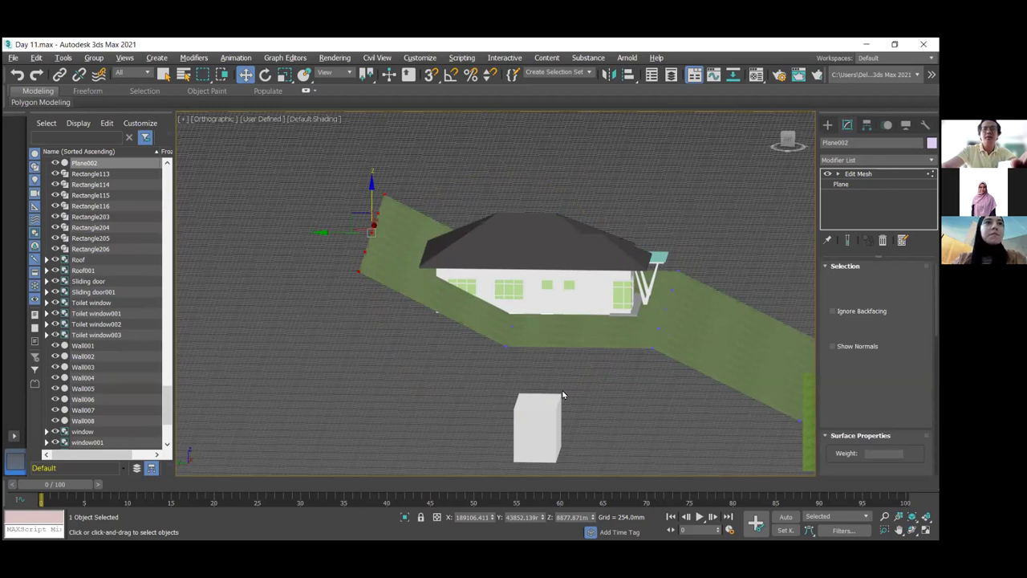
drag(311, 145, 578, 383)
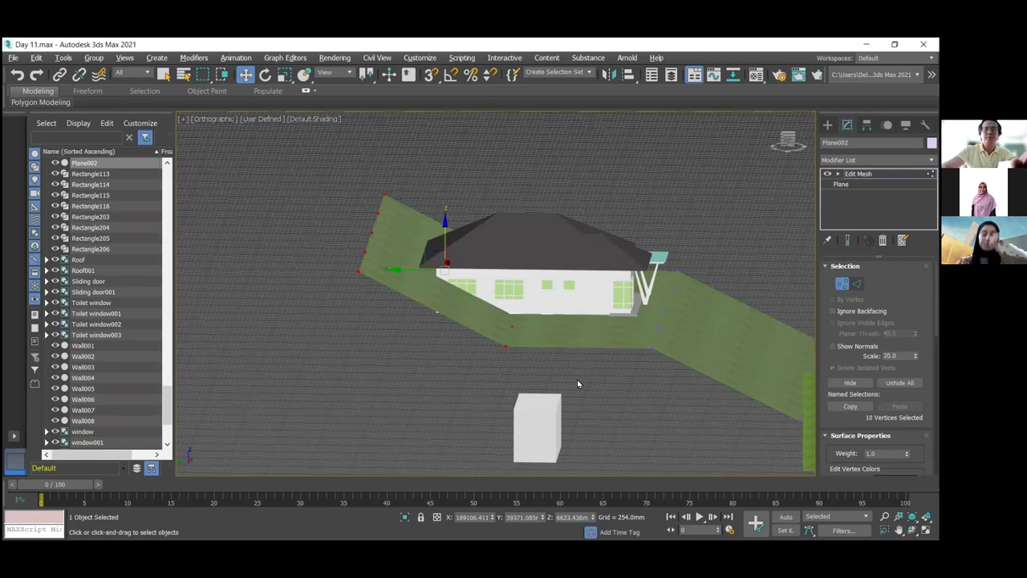
drag(381, 273, 299, 276)
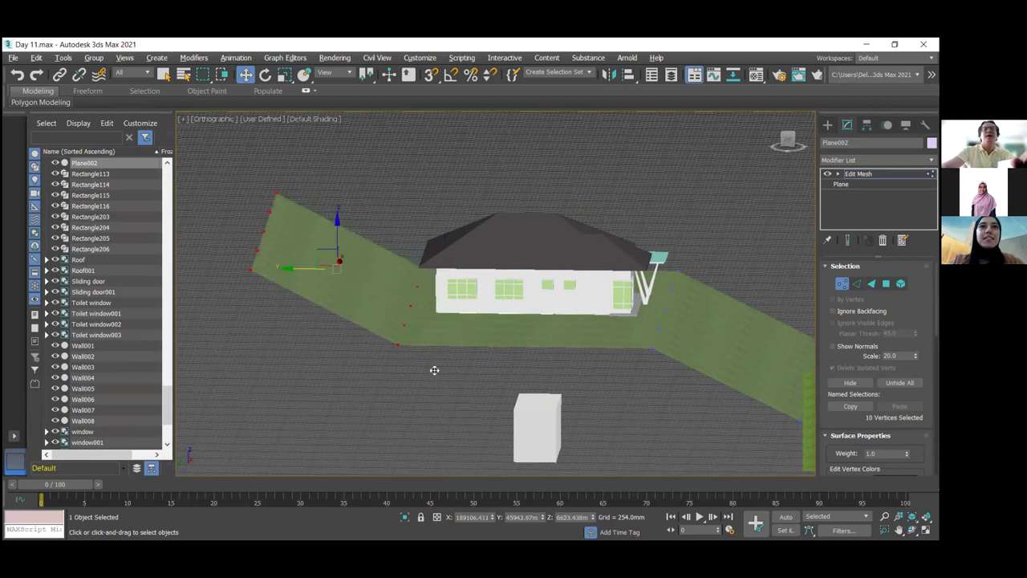
Deselect the strip's vertices and zoom out to show both houses.
click(419, 192)
scroll(420, 193, down, 3)
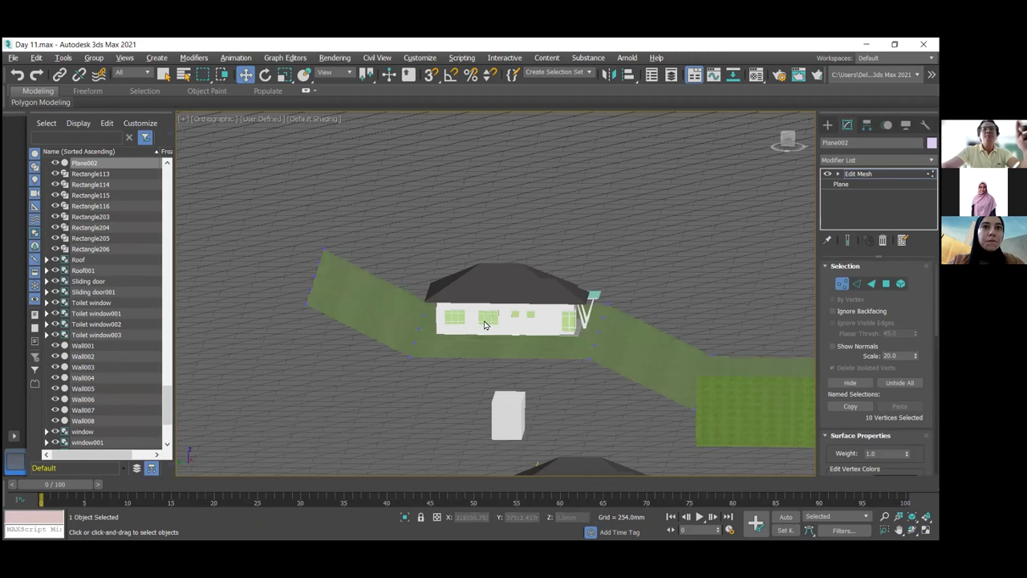
scroll(646, 456, up, 3)
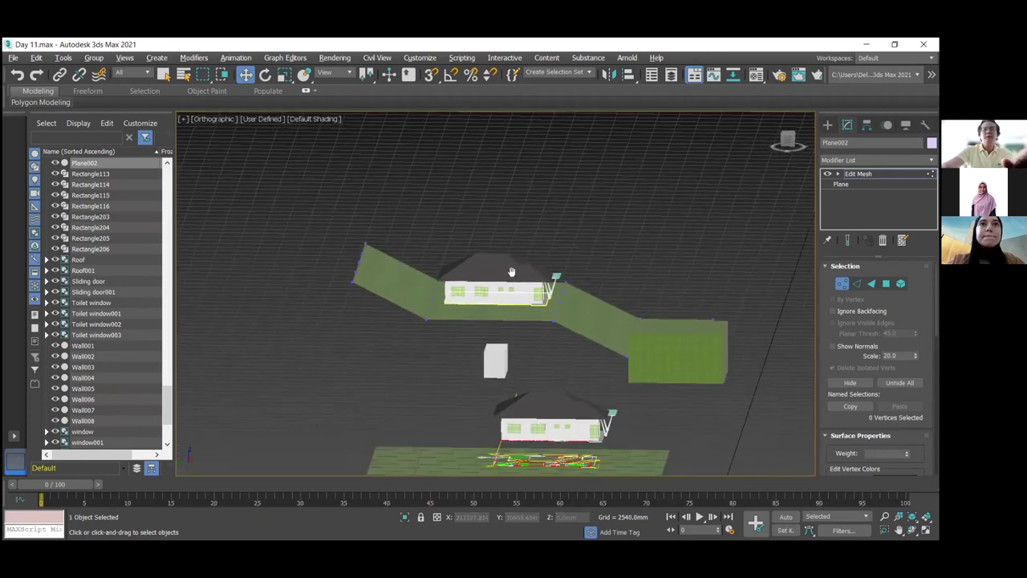
key(ctrl+r)
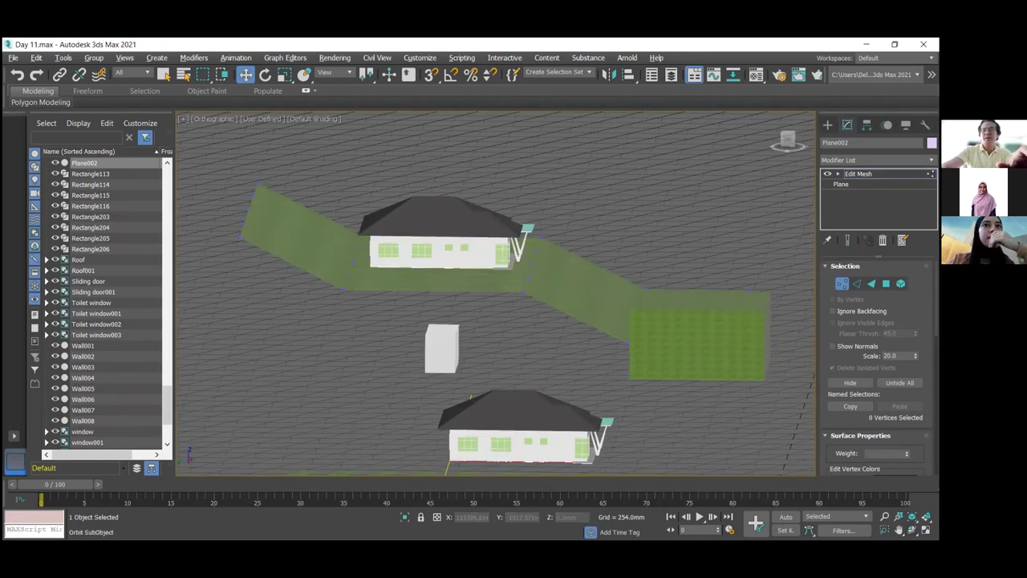
Orbit to an overhead perspective and zoom in on the square grass plane beside the house.
drag(565, 348, 502, 222)
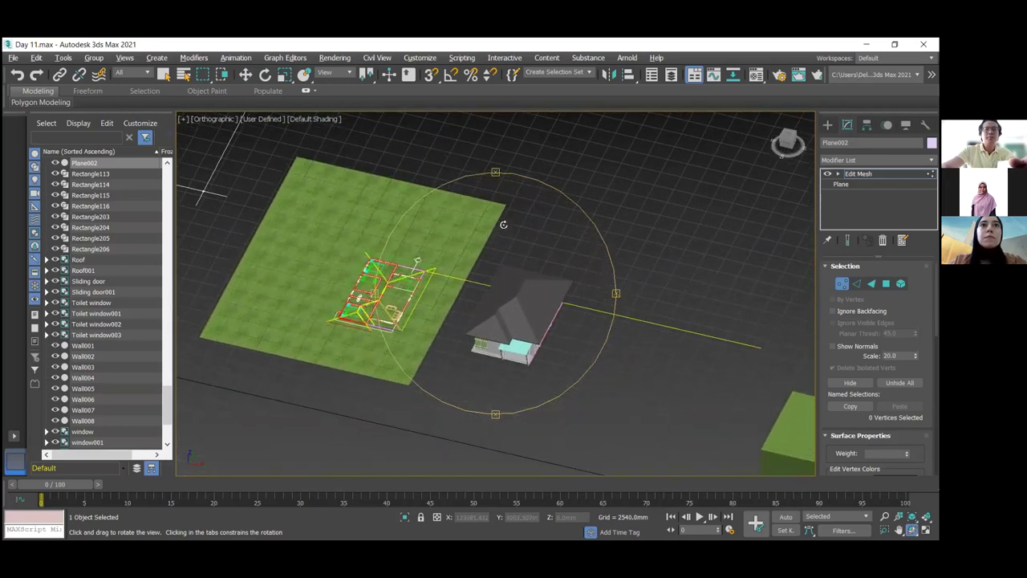
right_click(484, 219)
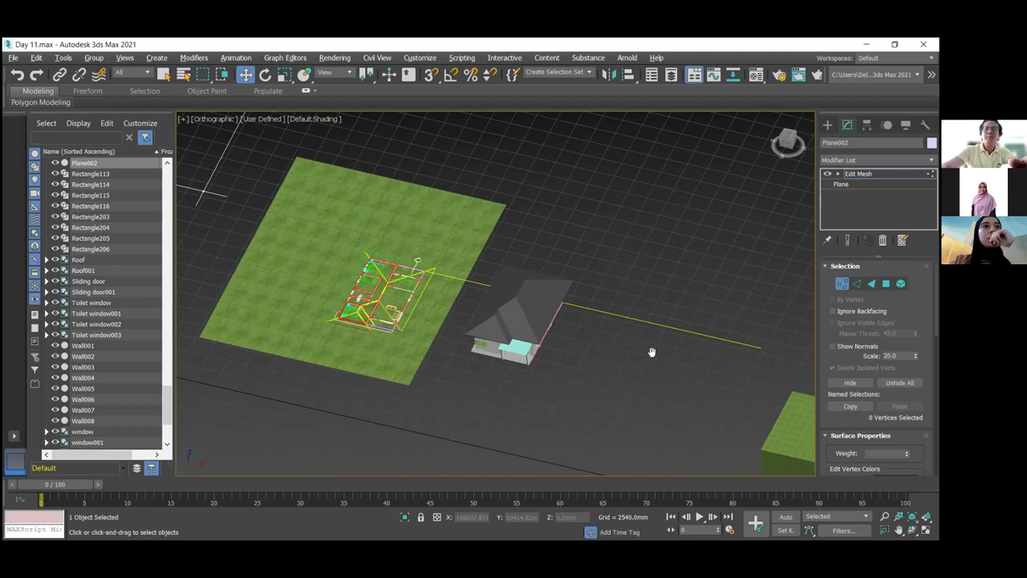
scroll(717, 359, down, 4)
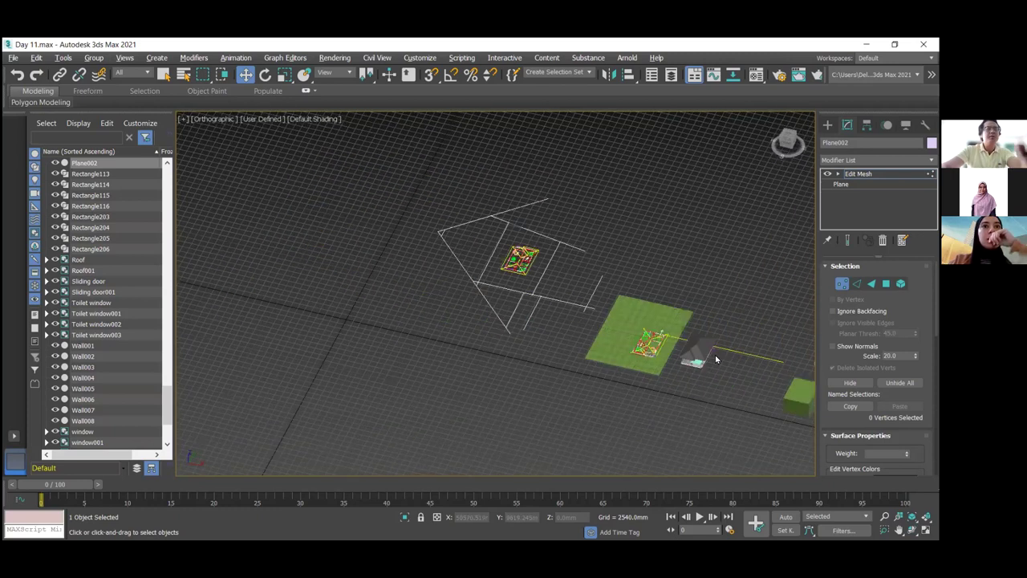
scroll(711, 358, up, 1)
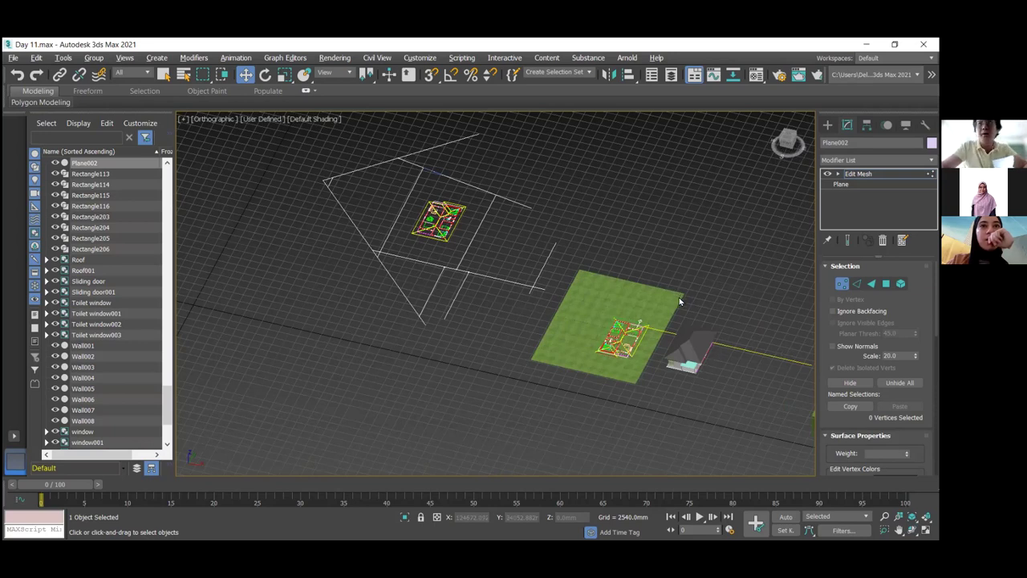
scroll(679, 297, up, 2)
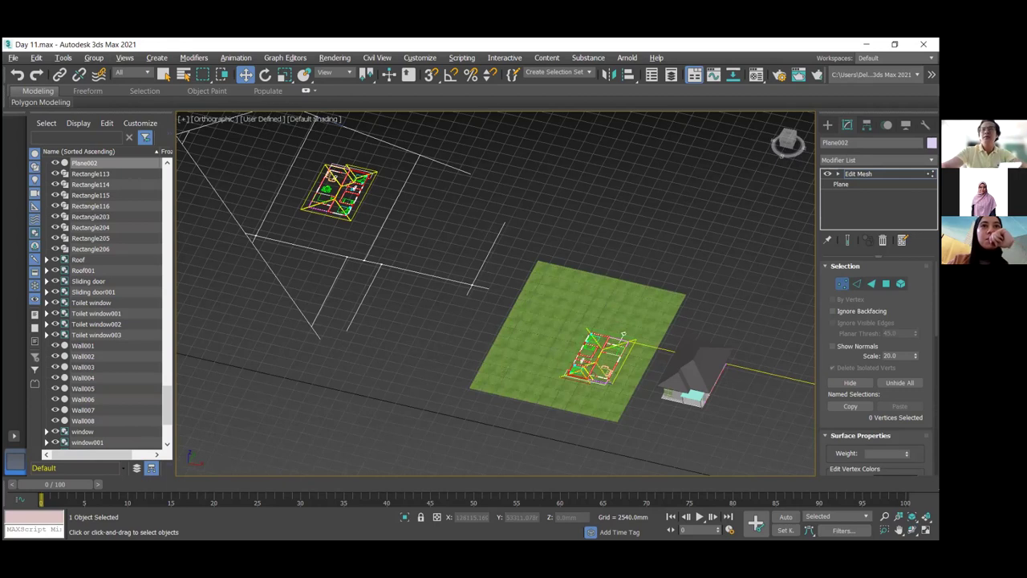
Leave vertex mode, undo back to Plane001, and move the grass plane under the house.
click(551, 305)
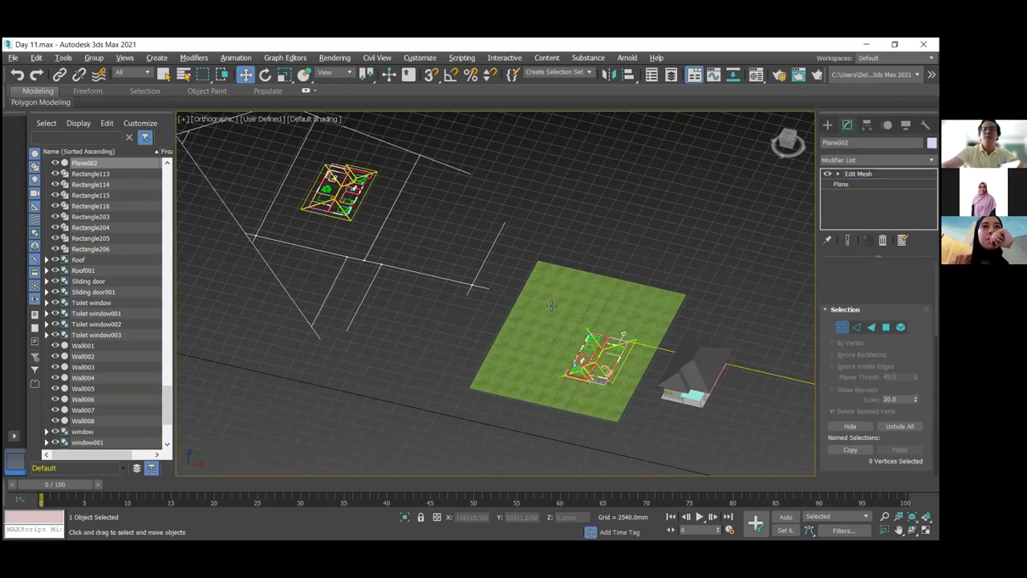
key(1)
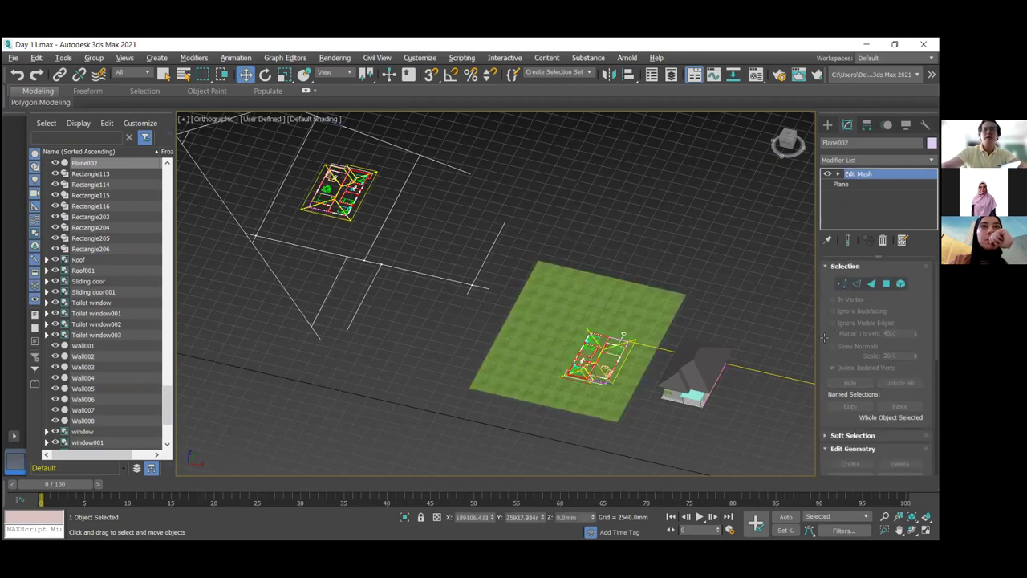
scroll(658, 305, up, 1)
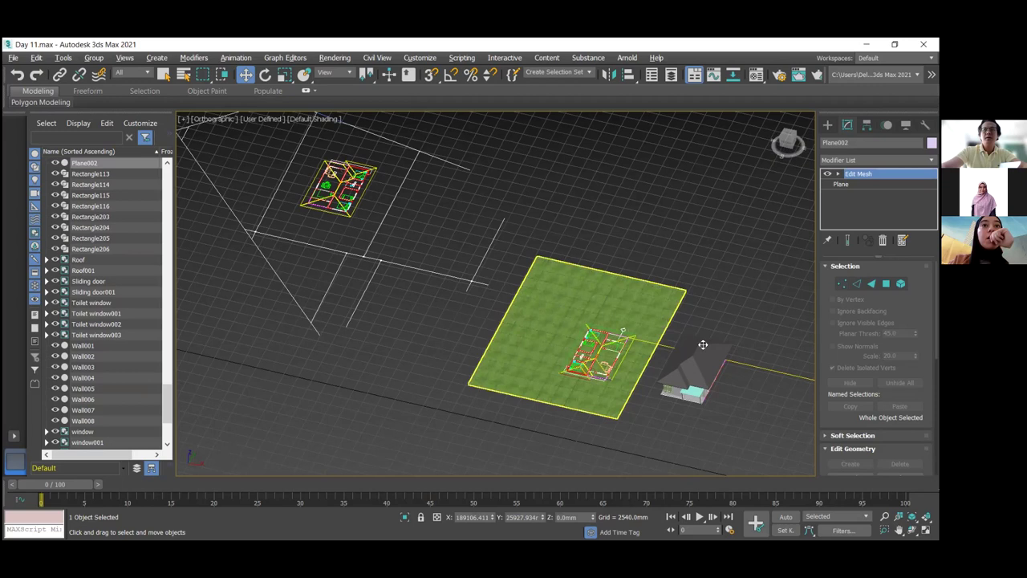
key(ctrl+z)
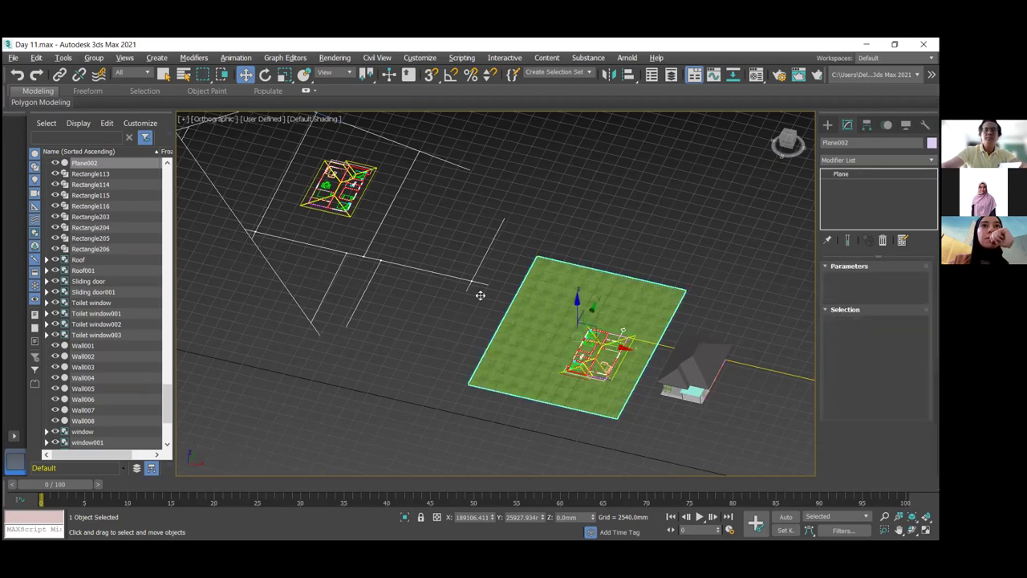
key(ctrl+z)
key(ctrl+z)
key(ctrl+z)
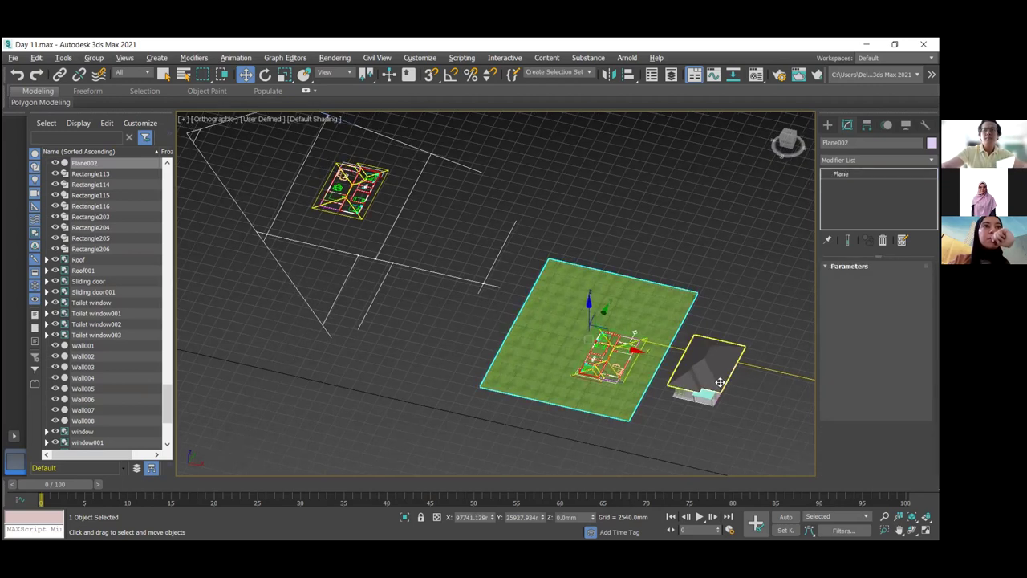
drag(725, 384, 722, 421)
Deselect the grass plane and centre the view on the house.
scroll(719, 394, up, 2)
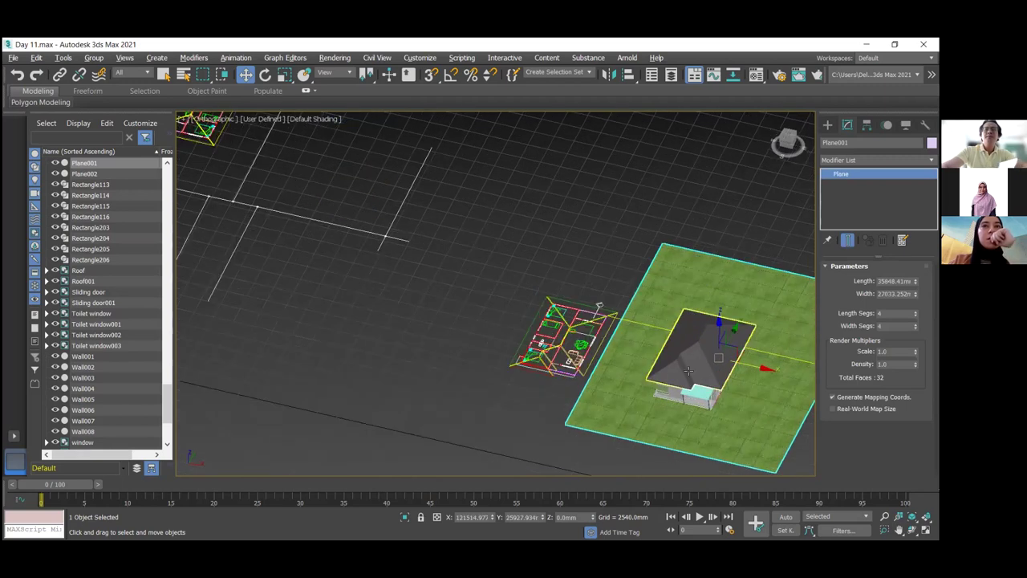
key(ctrl+d)
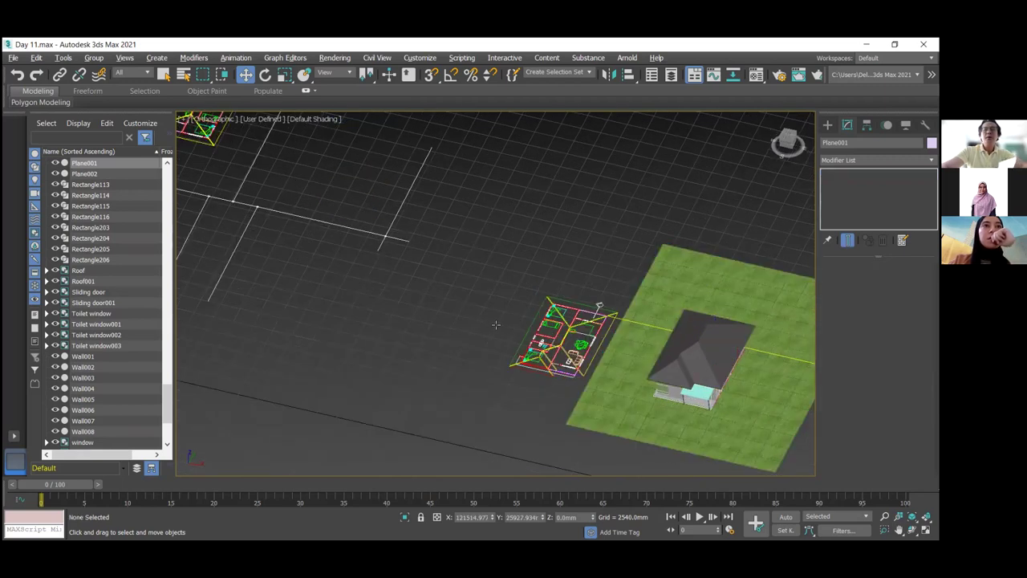
scroll(699, 359, up, 5)
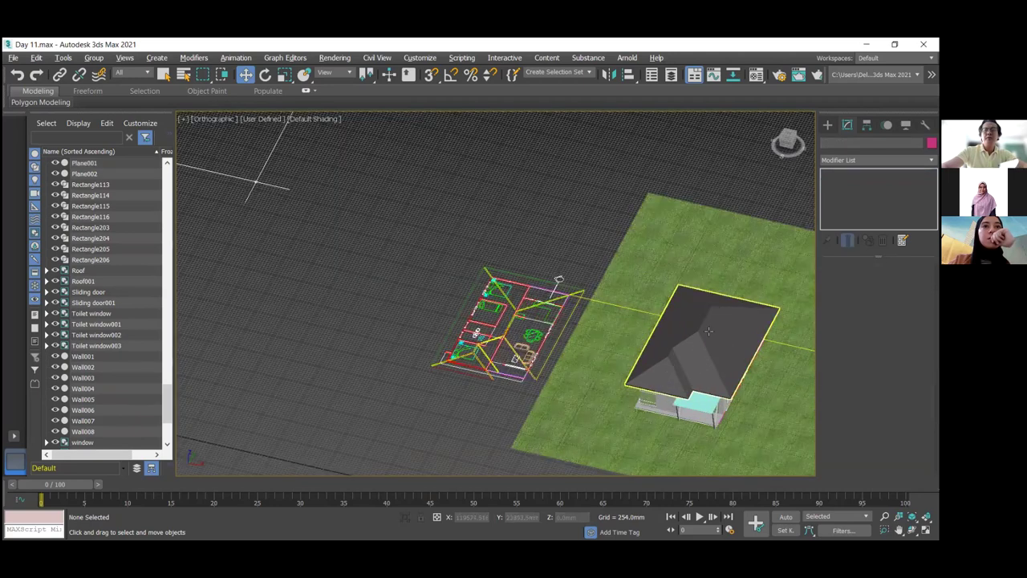
middle_drag(699, 359, 498, 290)
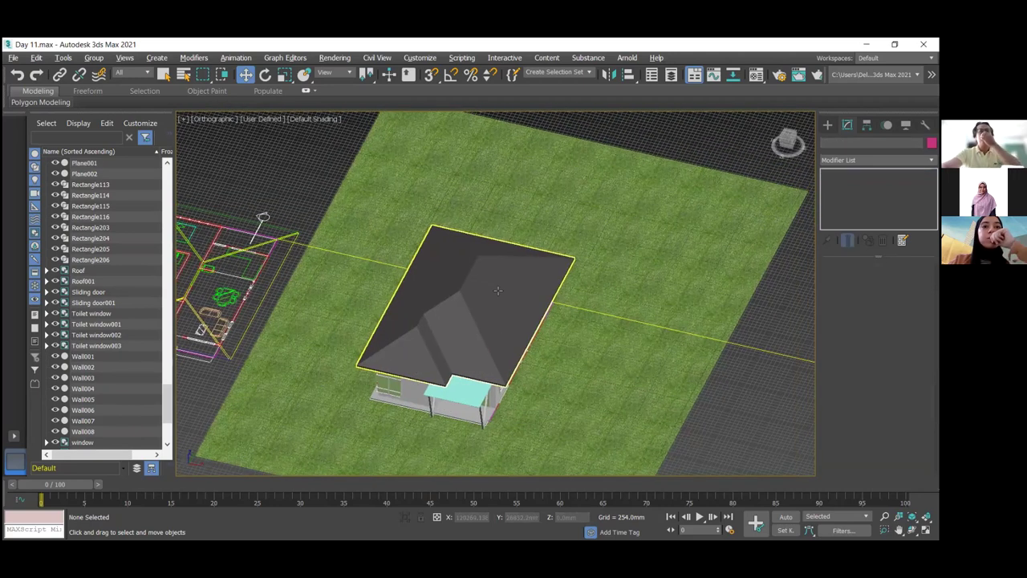
Select the house's roof and orbit to a higher oblique view of it.
click(494, 329)
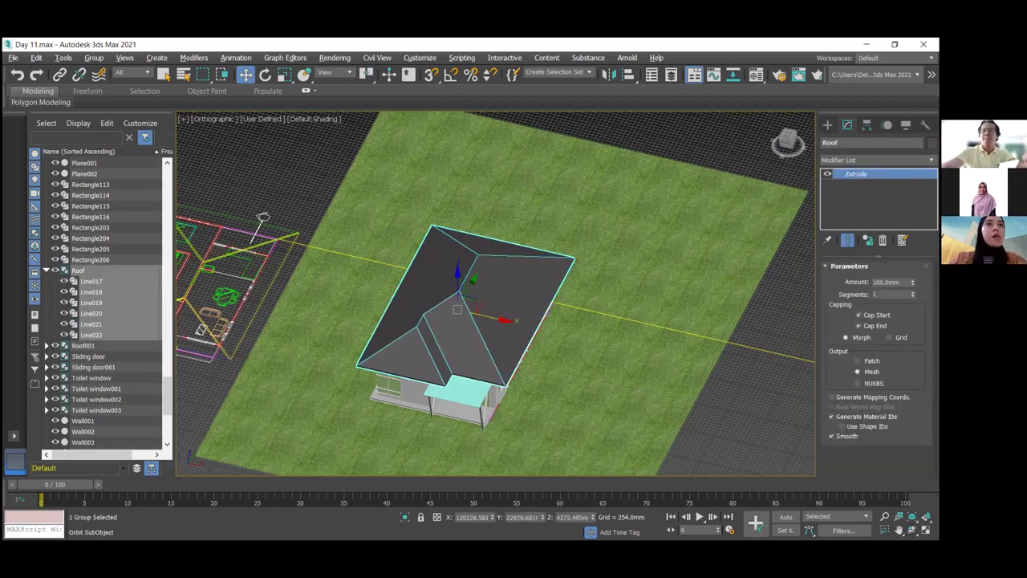
key(ctrl+r)
drag(587, 371, 553, 192)
drag(337, 73, 528, 84)
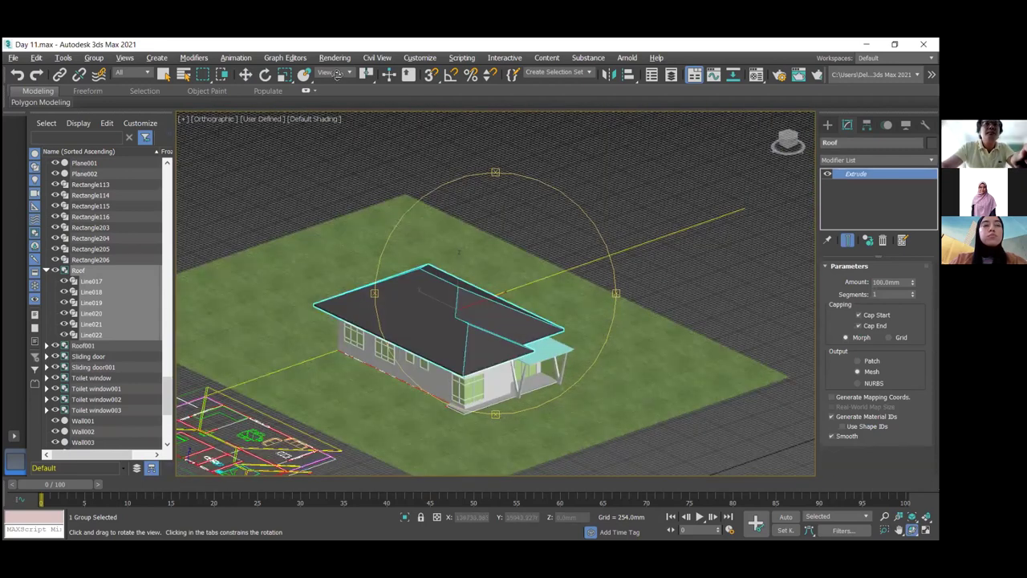
click(335, 57)
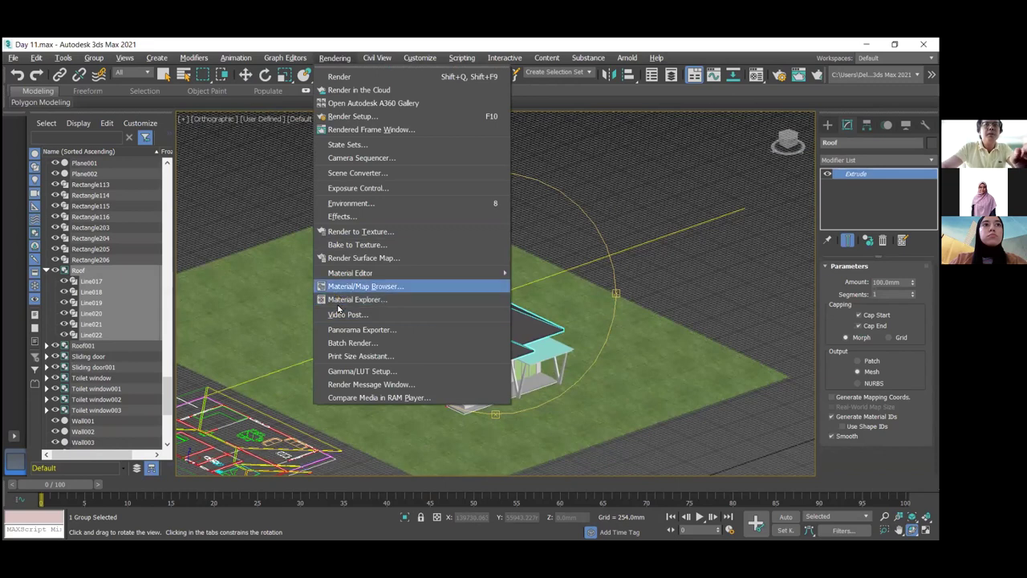
Open the Compact Material Editor on sample slot 2, 02 - Default, keeping Advanced material mode.
mouse_move(458, 274)
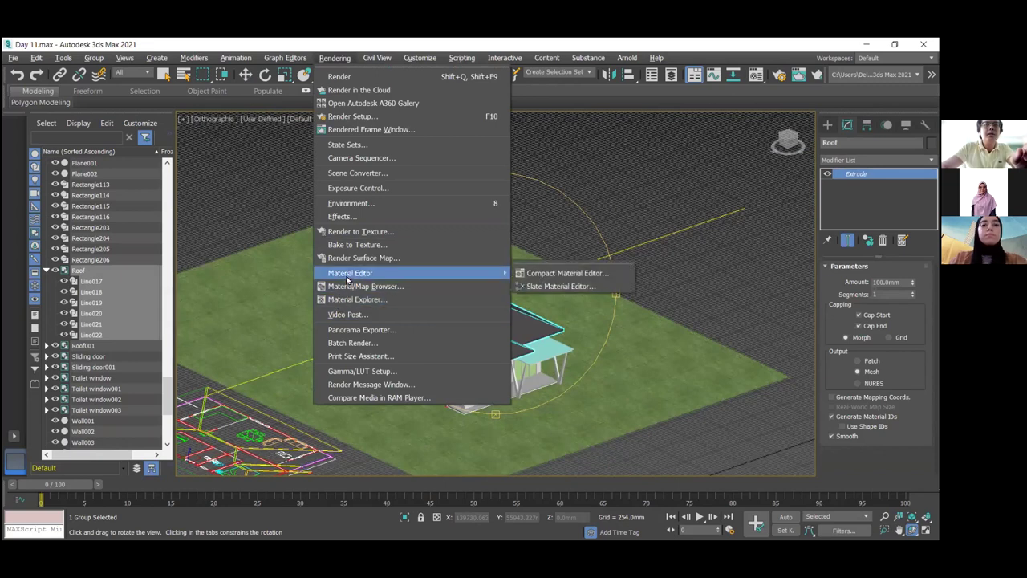
click(553, 275)
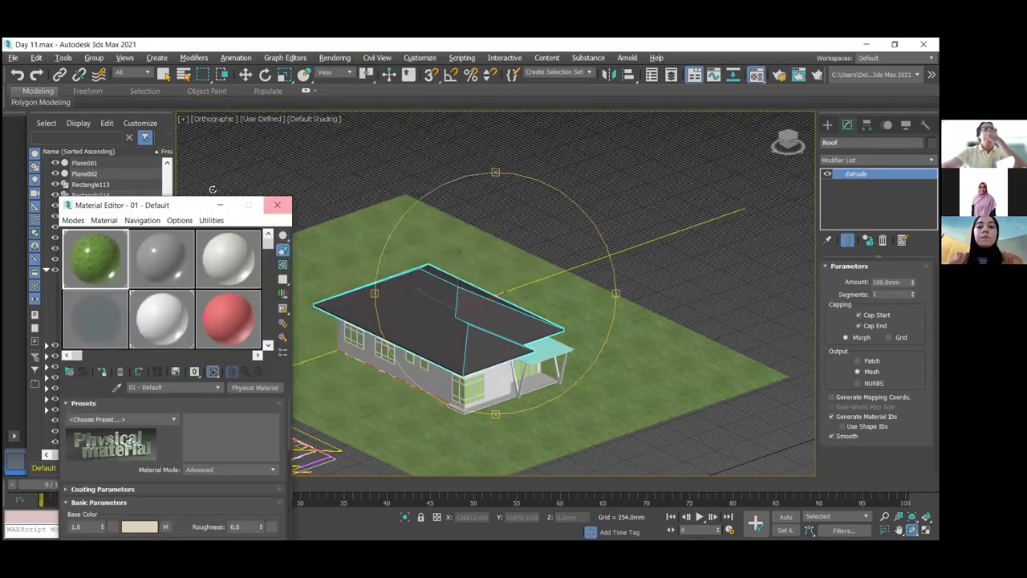
drag(189, 206, 291, 83)
click(265, 136)
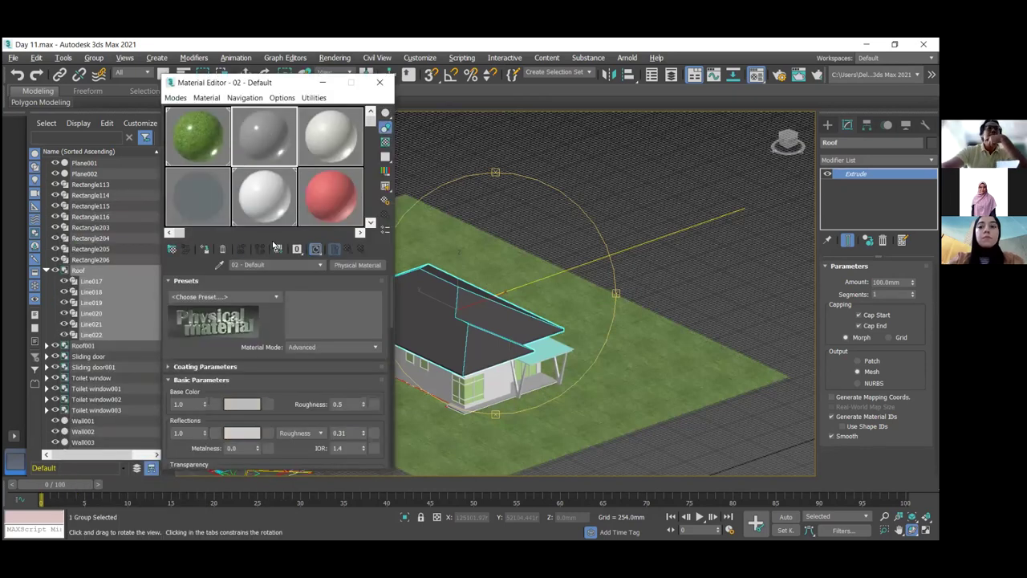
click(276, 298)
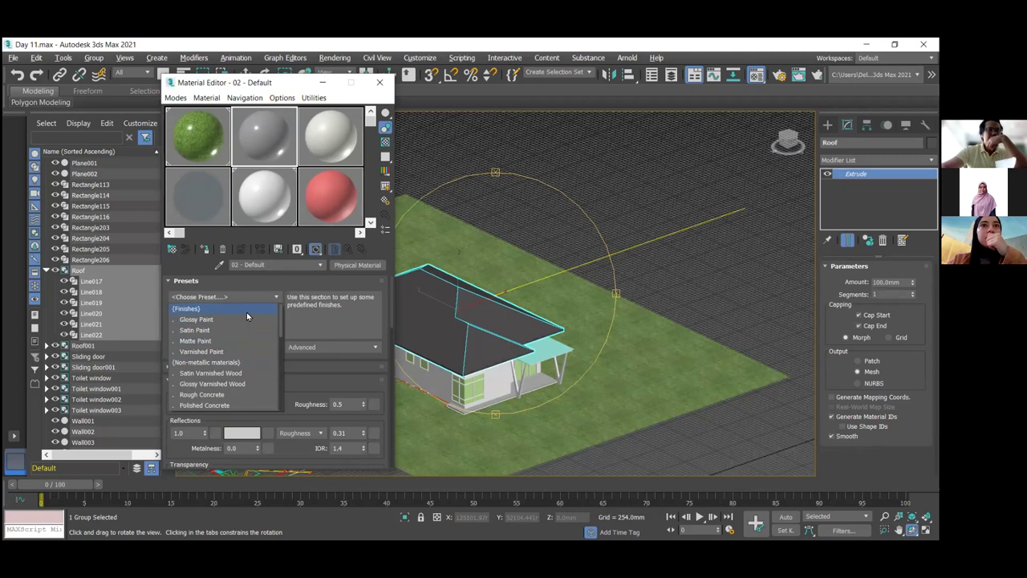
click(353, 342)
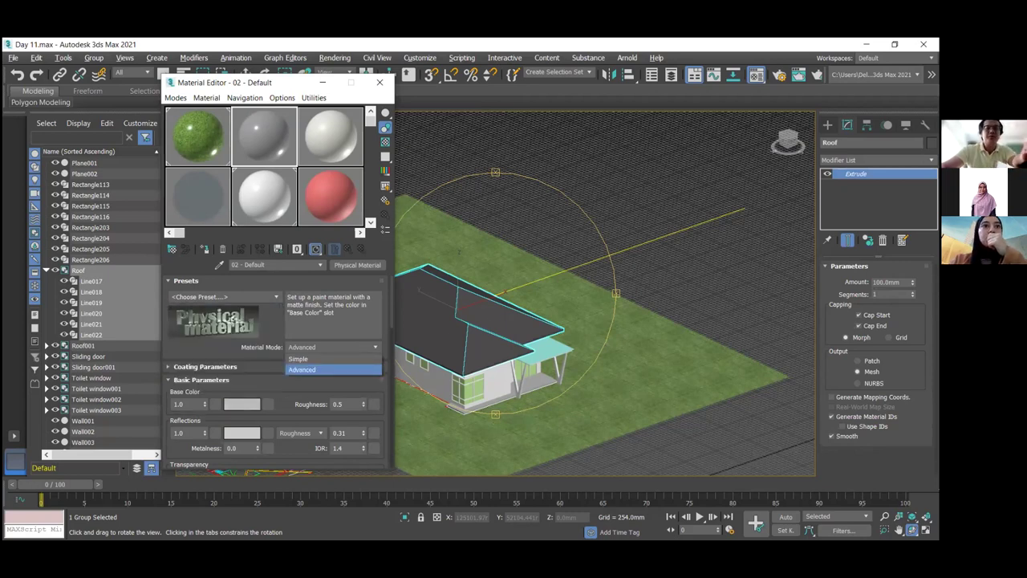
key(Escape)
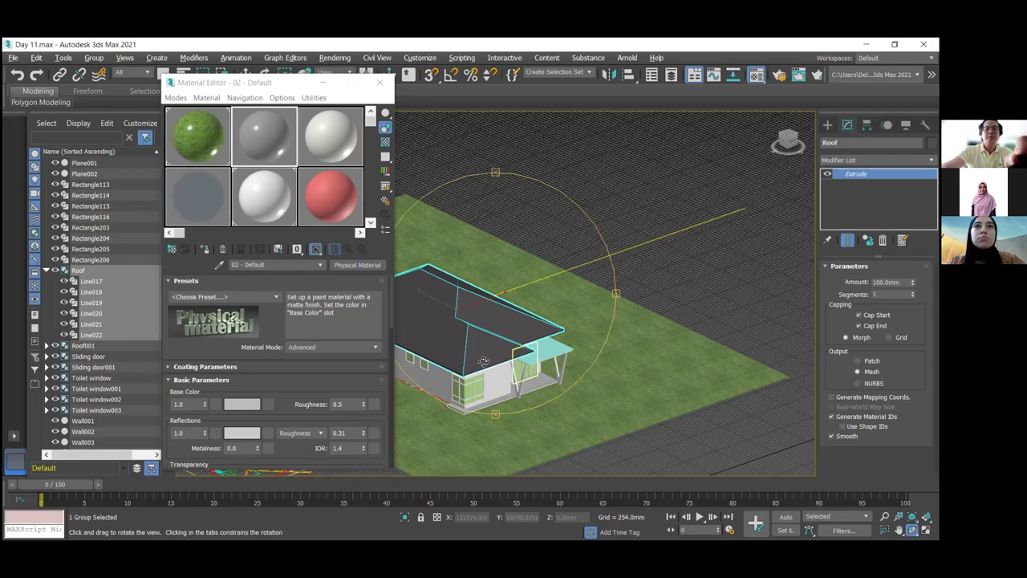
Orbit around the roofed house and bring the Material Editor back into focus.
drag(637, 300, 571, 335)
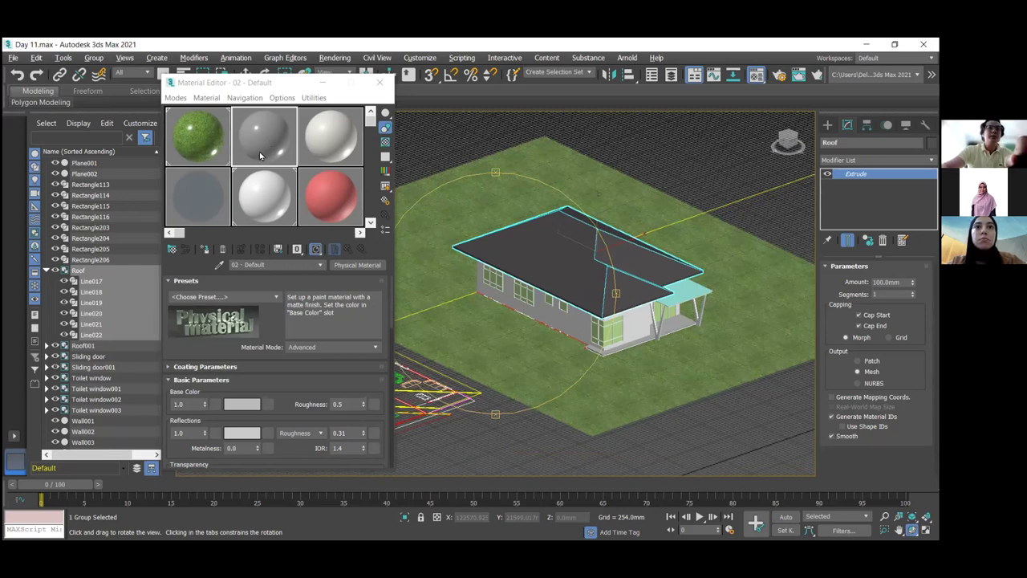
click(289, 154)
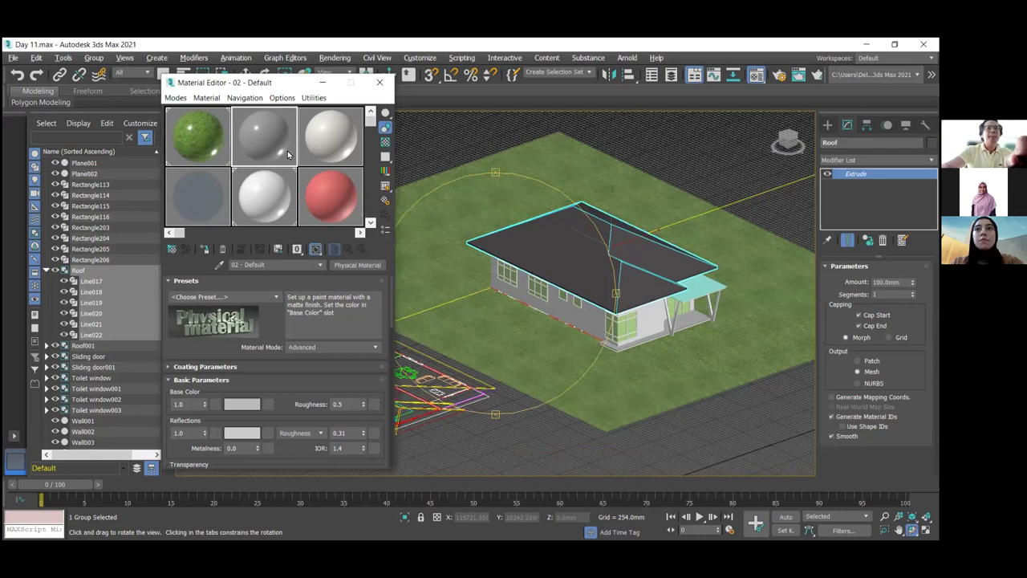
Load Brick-Walls-scaled.jpg from the 3ds max map - Bungalow folder as a Bitmap base colour map.
click(268, 404)
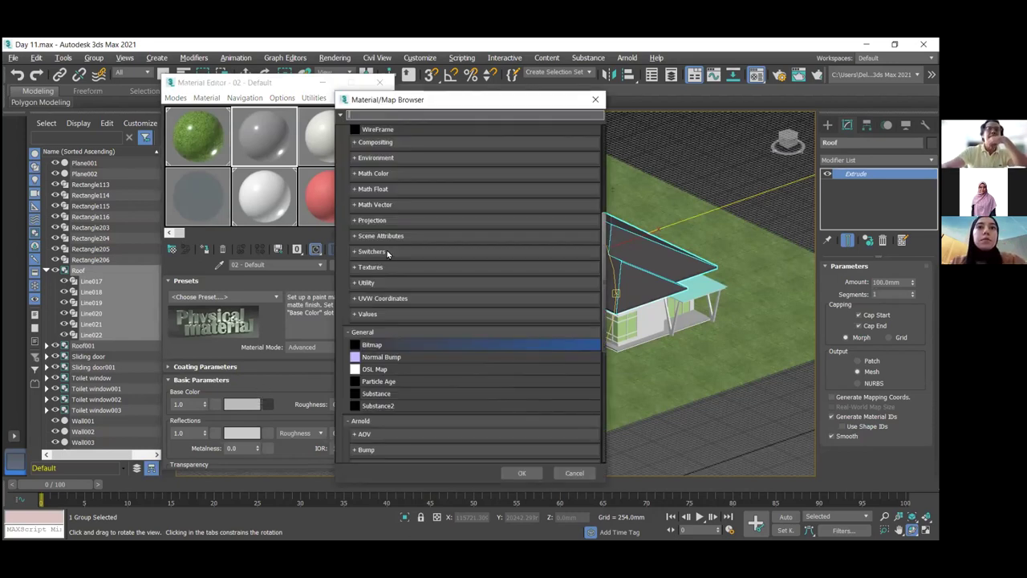
click(371, 346)
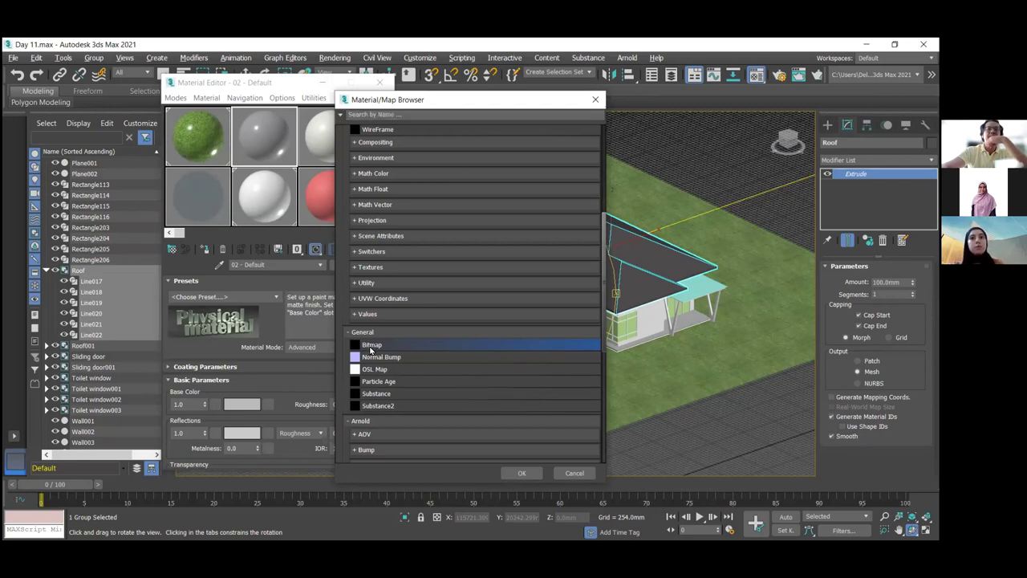
double_click(370, 347)
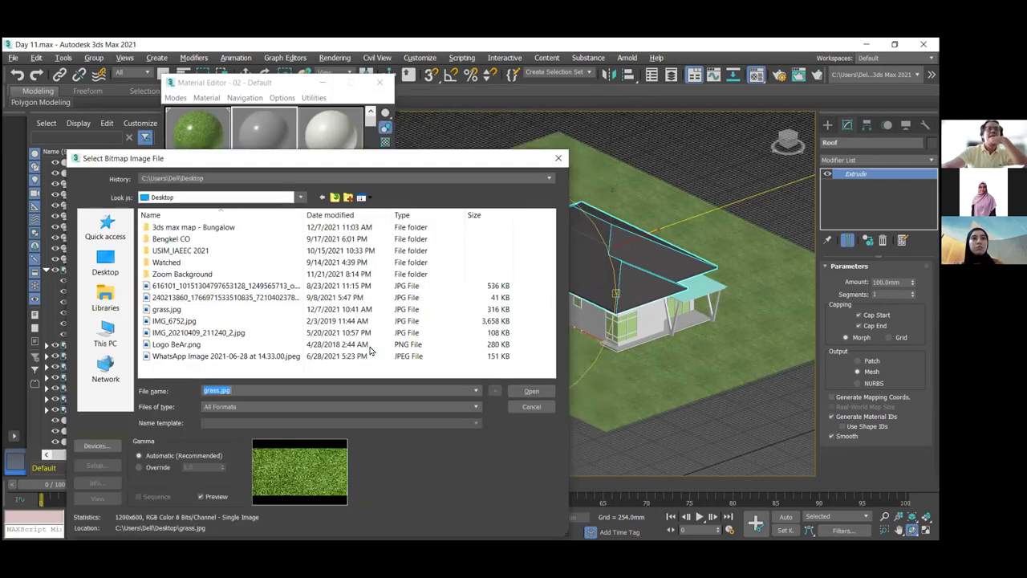
double_click(194, 228)
click(185, 245)
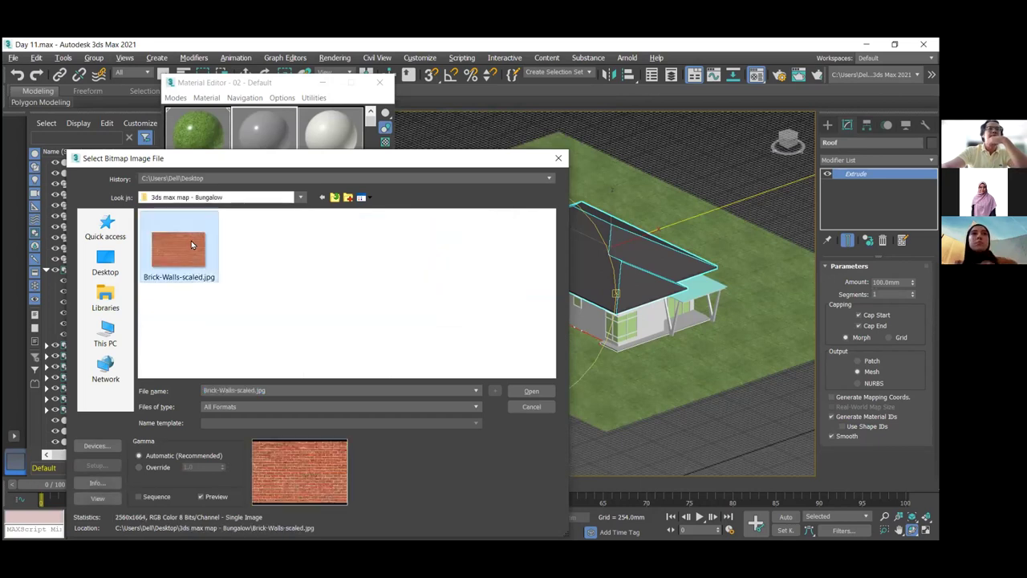
click(530, 393)
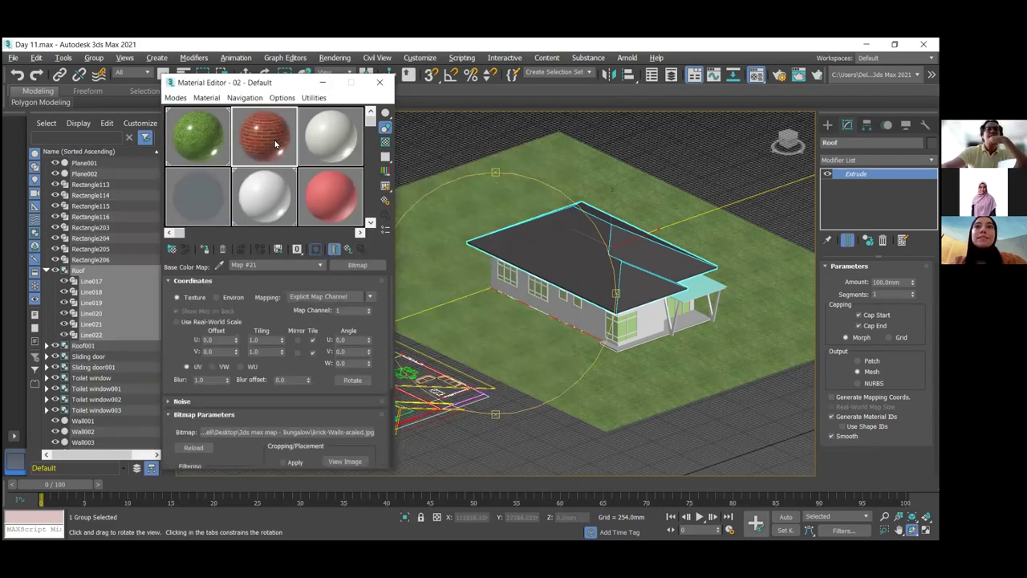
Select the house's wall object, restoring it with undo after an accidental delete.
scroll(576, 347, up, 3)
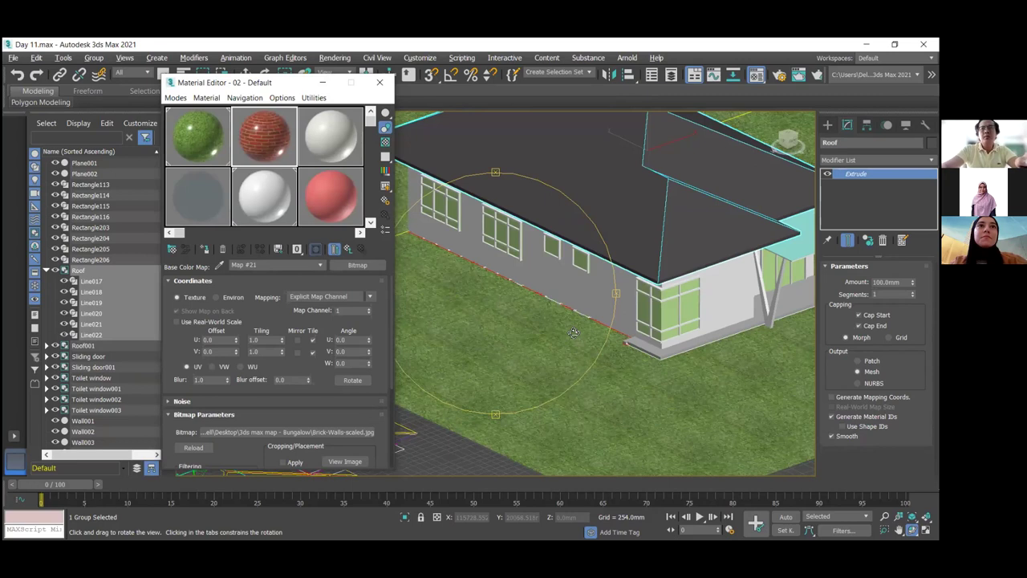
scroll(581, 332, down, 3)
key(Escape)
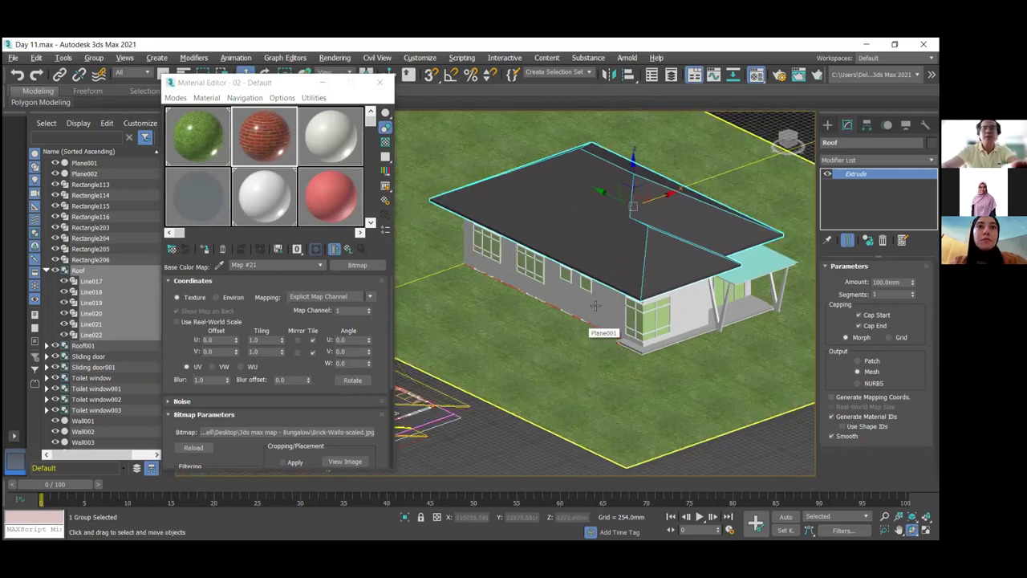
click(599, 305)
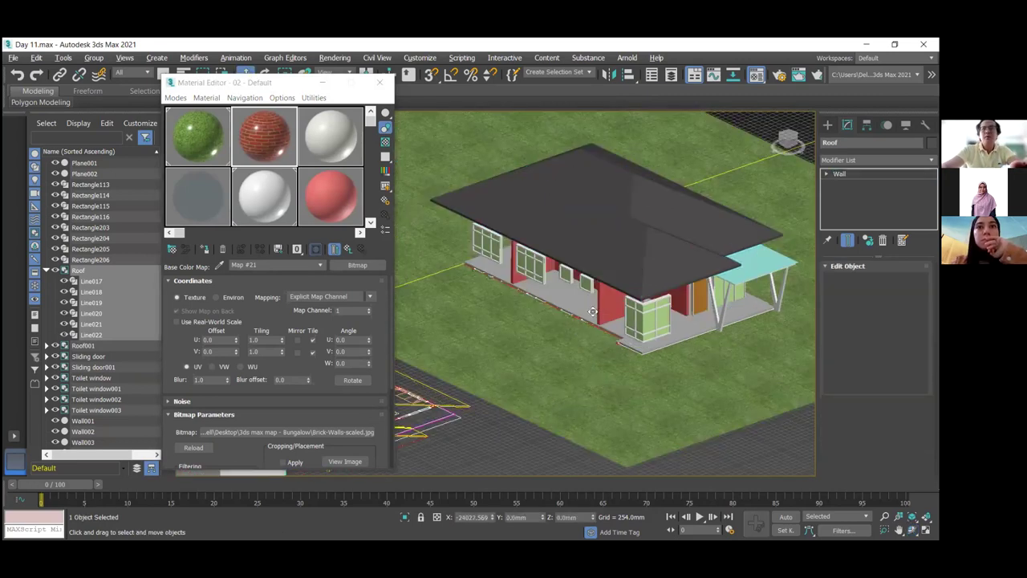
key(Delete)
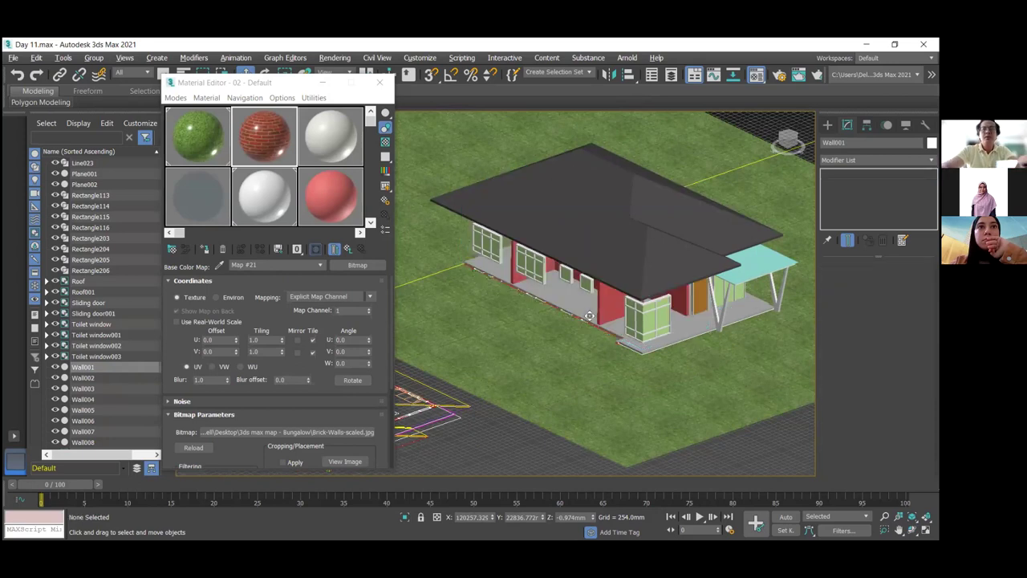
key(ctrl+z)
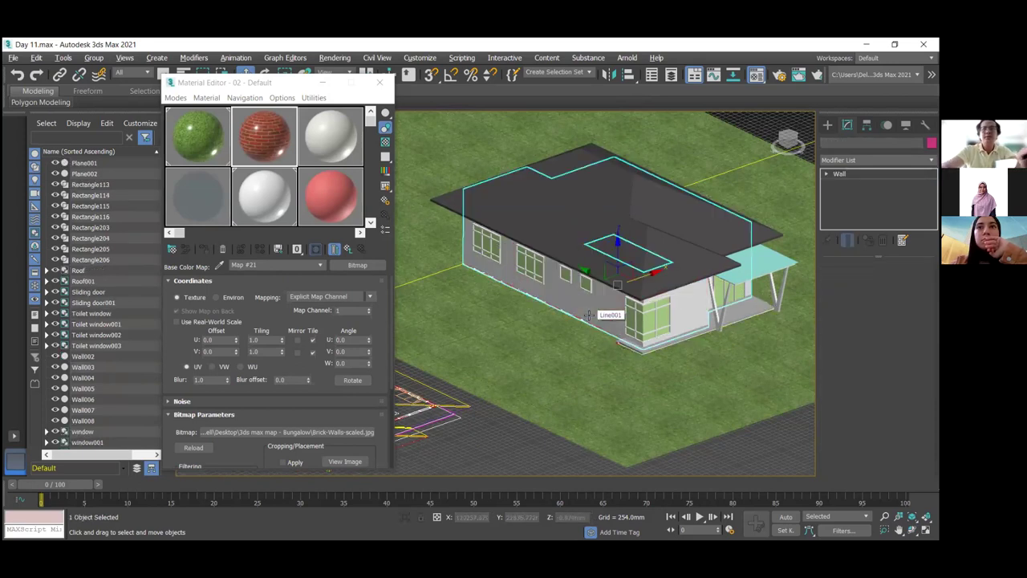
Assign the brick sample material to the selected wall and recentre the house.
click(280, 149)
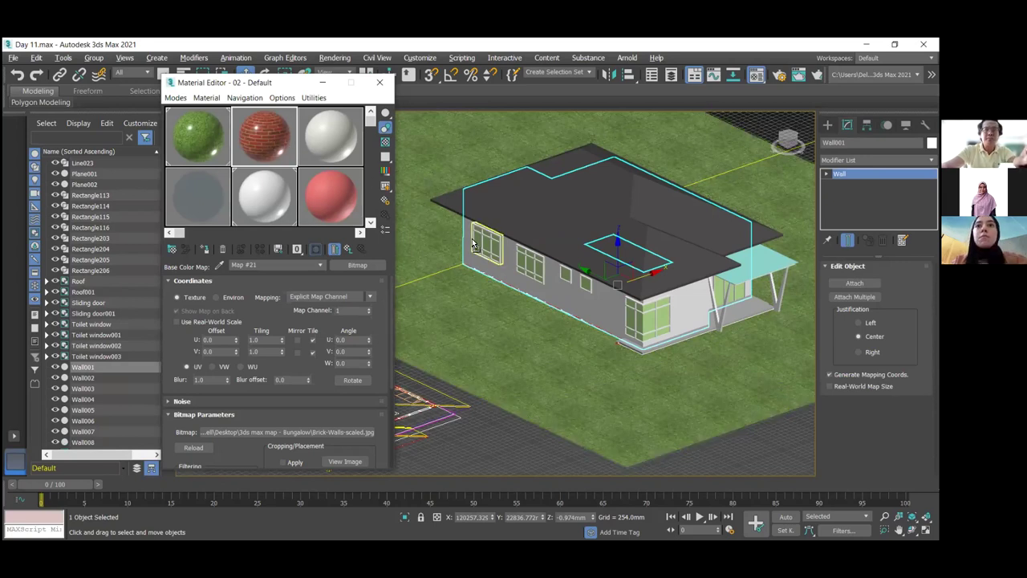
drag(468, 233, 457, 228)
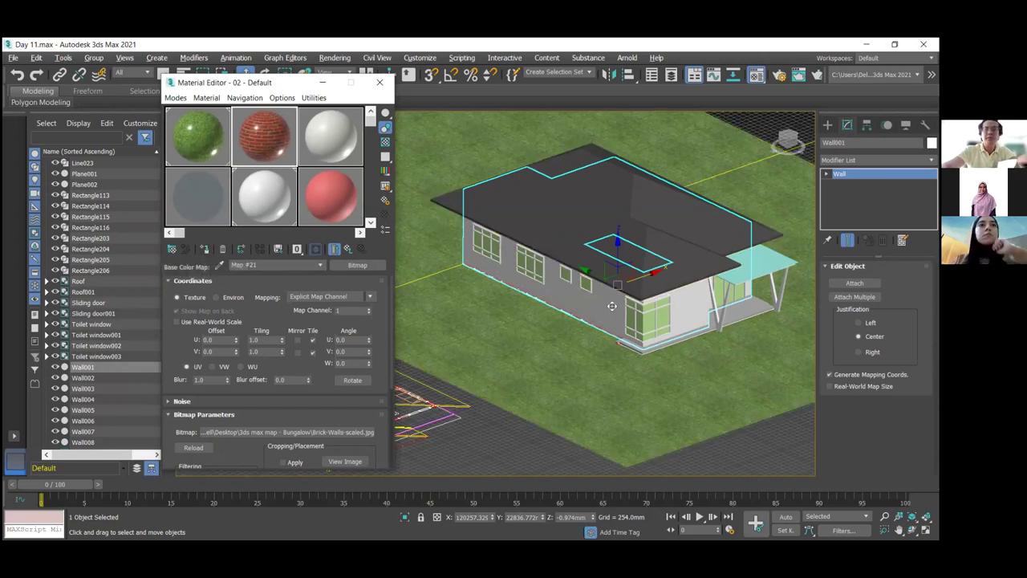
click(204, 249)
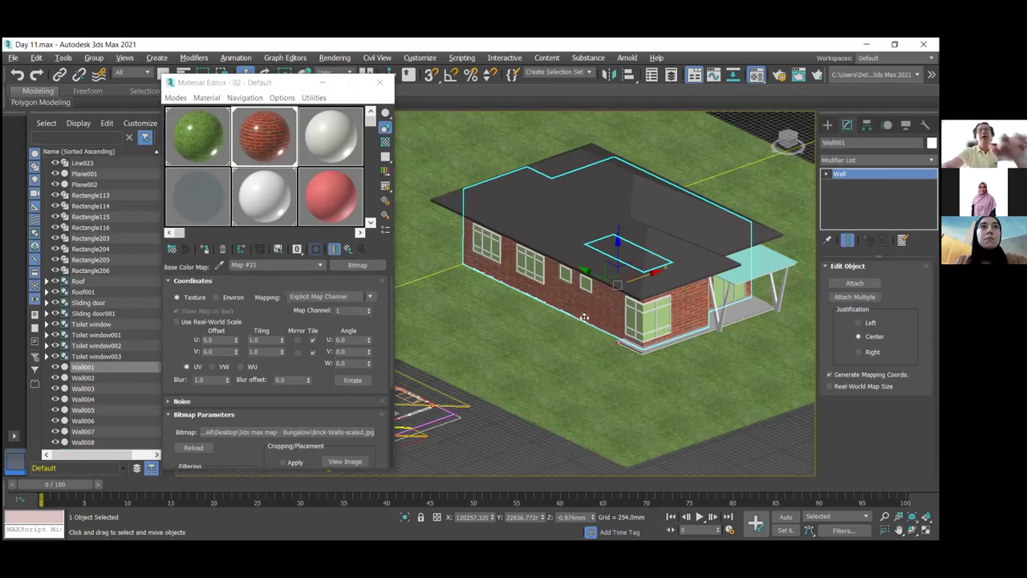
middle_drag(562, 321, 606, 363)
key(ctrl+r)
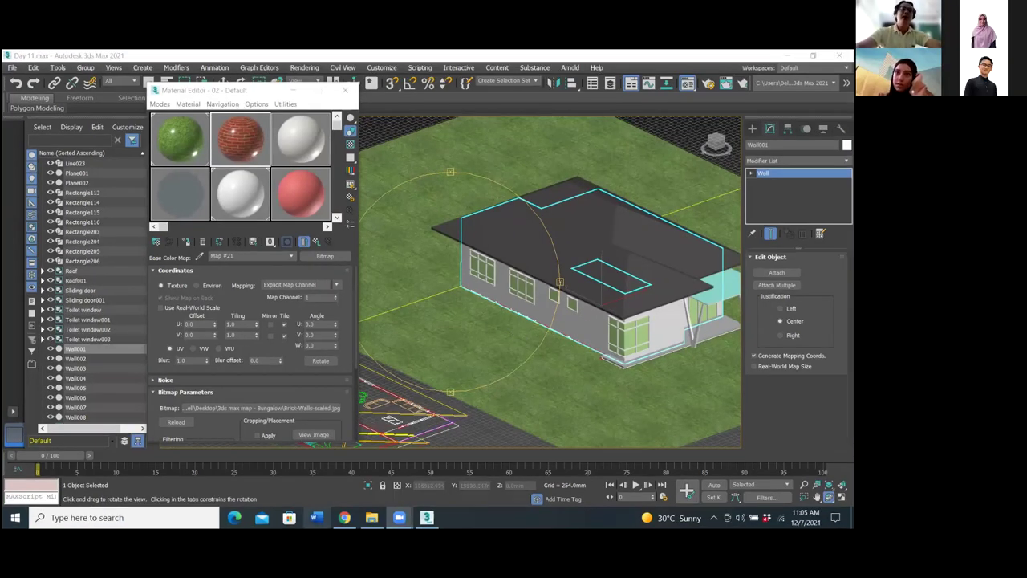
In the browser, search Google Images for 'pink brick wall'.
key(alt+Tab)
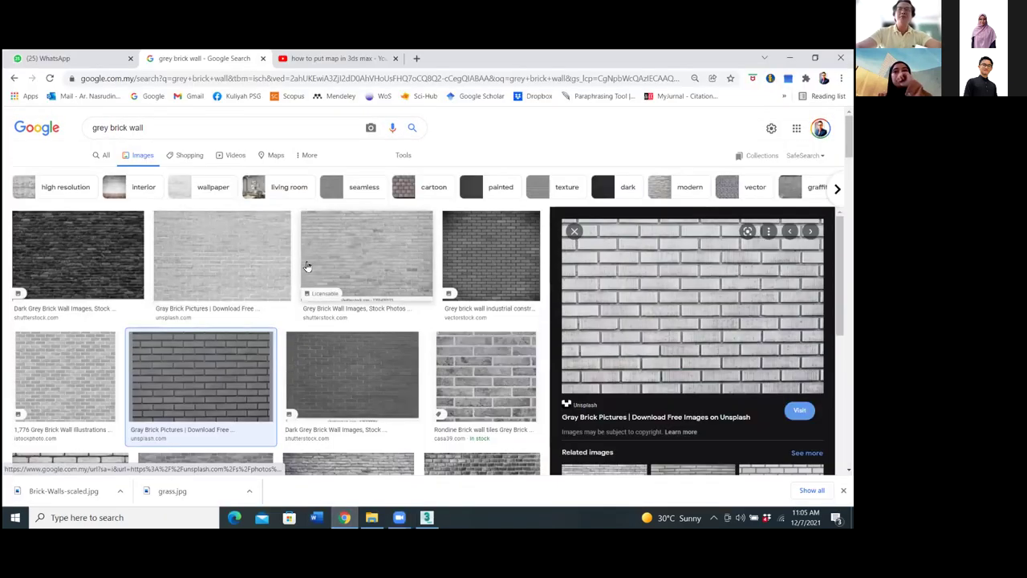
scroll(292, 271, down, 5)
scroll(125, 153, up, 5)
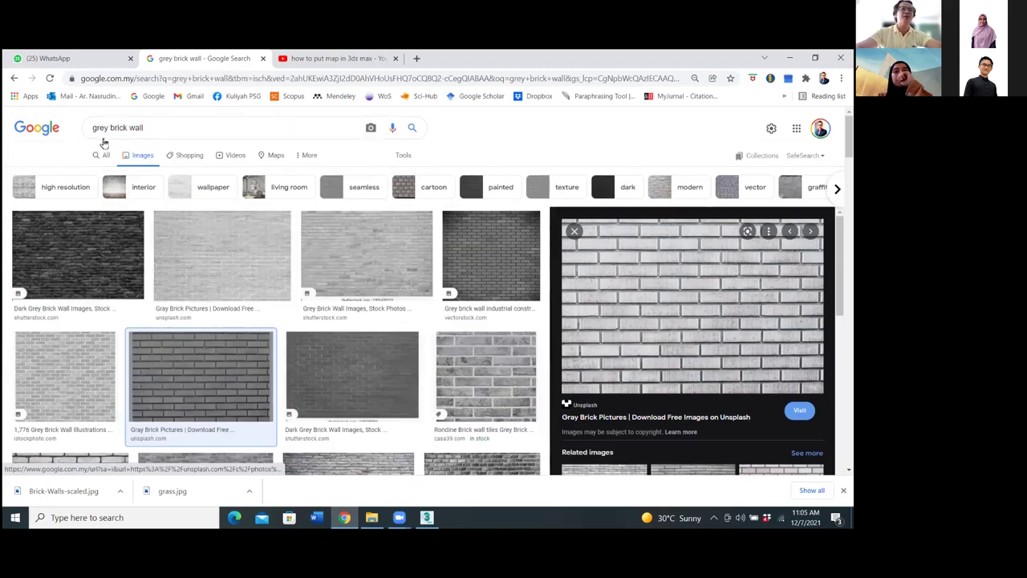
double_click(100, 126)
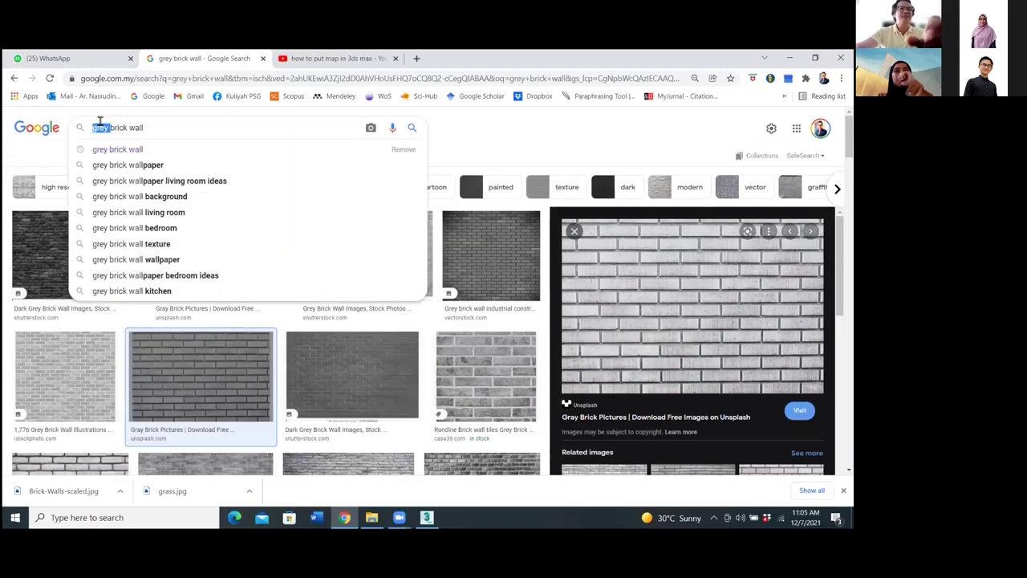
text(pink)
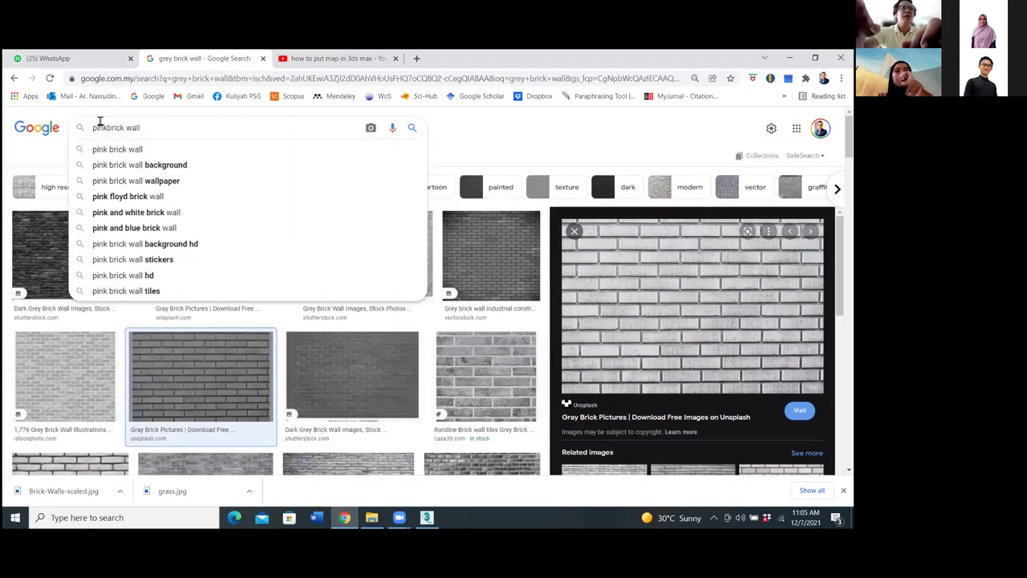
key(Return)
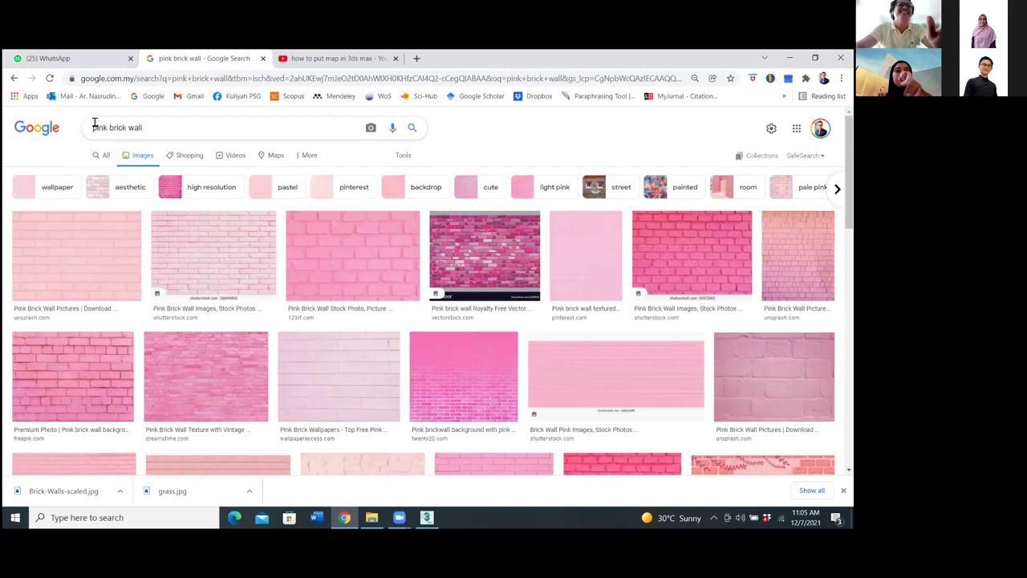
Change the search back to 'grey brick wall' and browse the results.
click(110, 128)
key(ctrl+BackSpace)
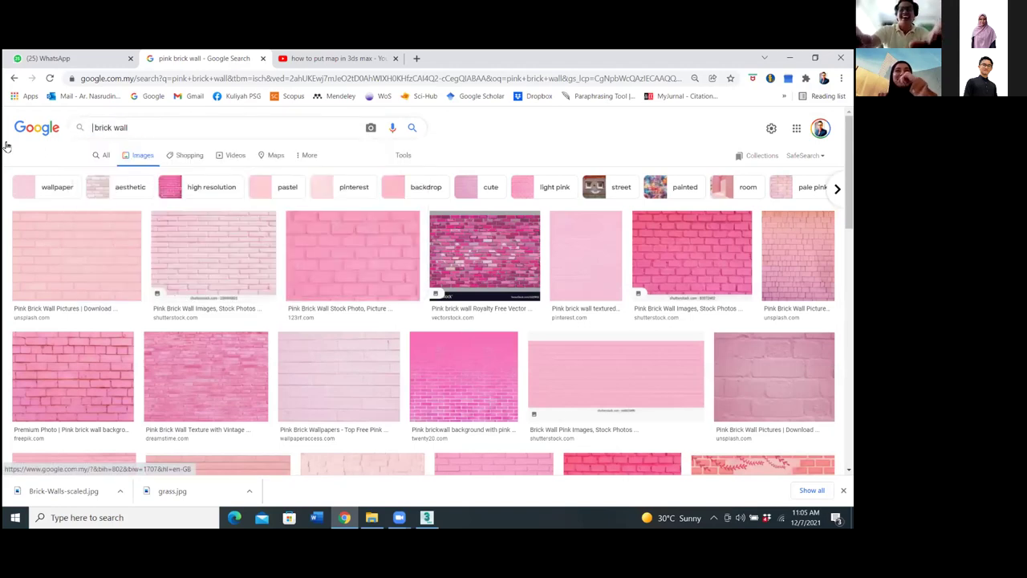
text(grey)
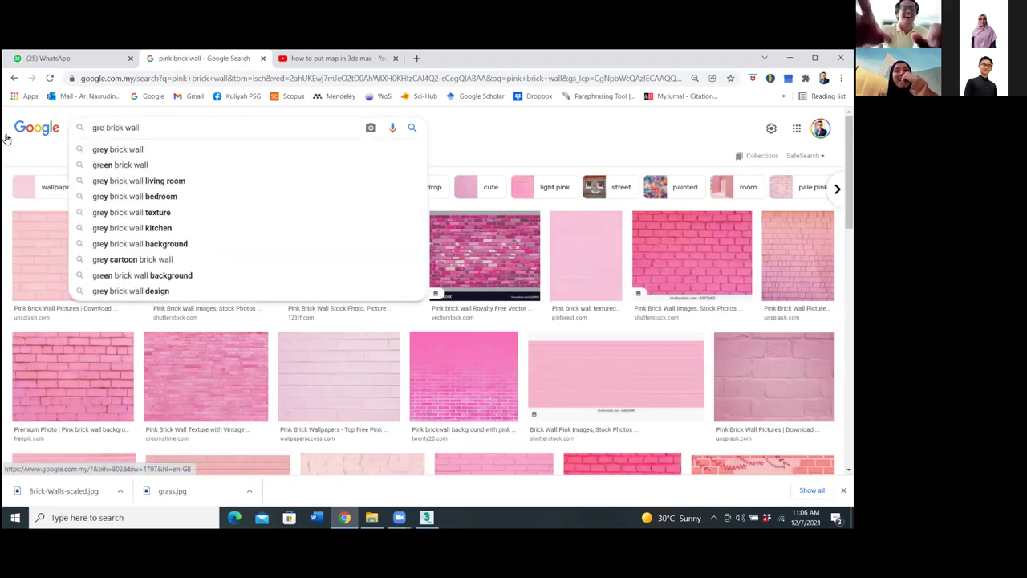
key(Return)
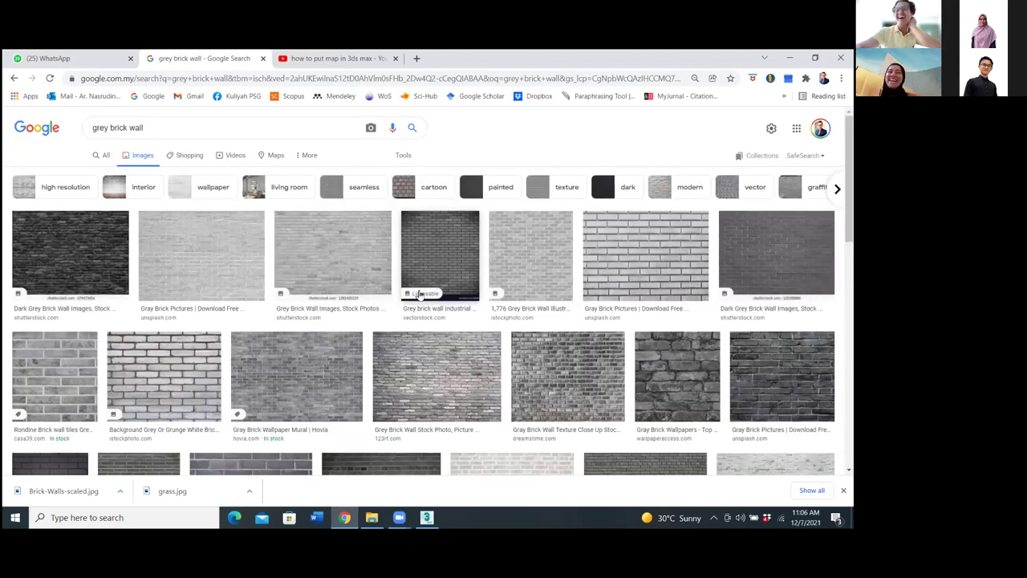
scroll(450, 261, down, 10)
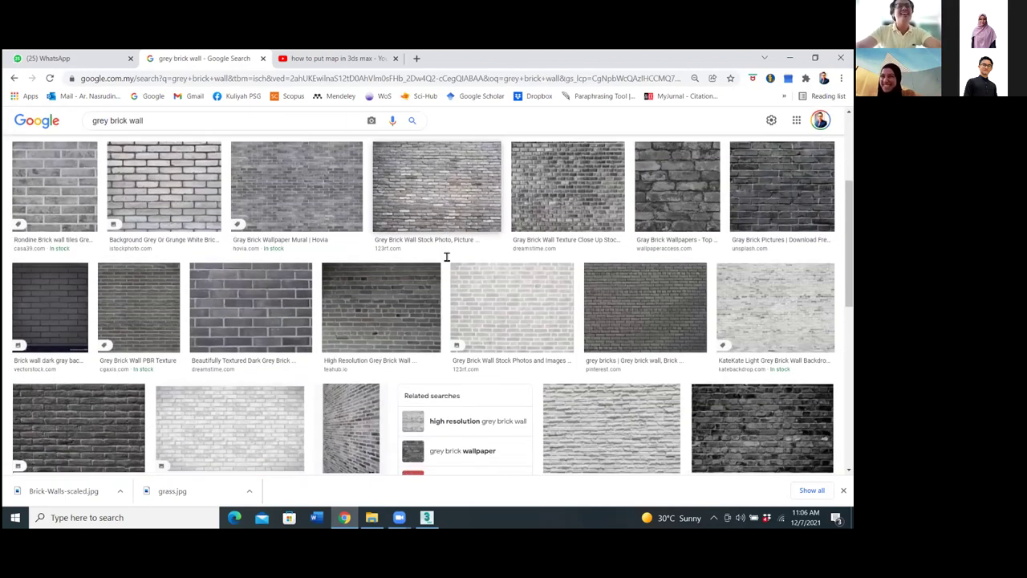
scroll(447, 259, down, 5)
scroll(448, 259, up, 6)
scroll(448, 259, up, 5)
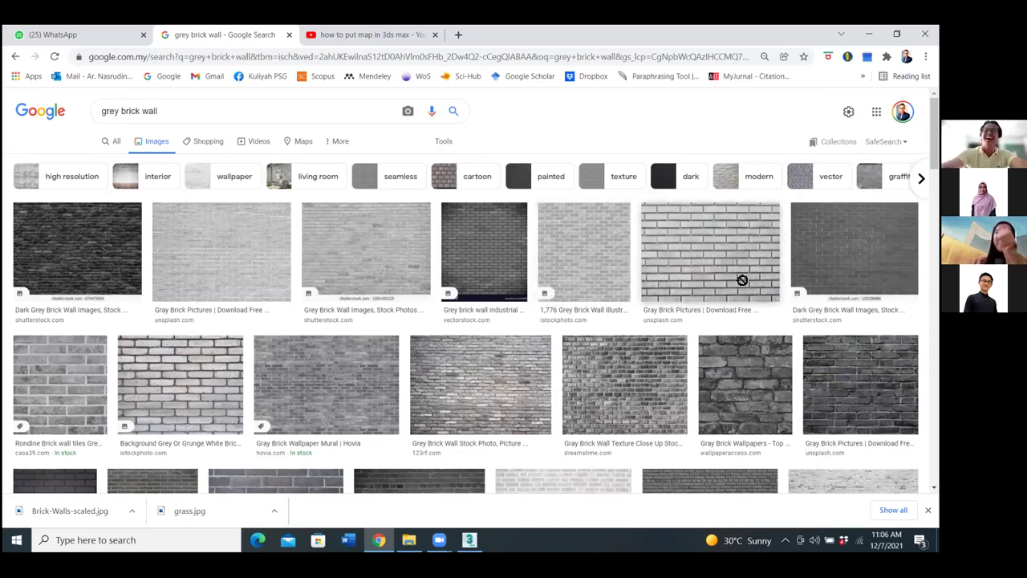
key(slash)
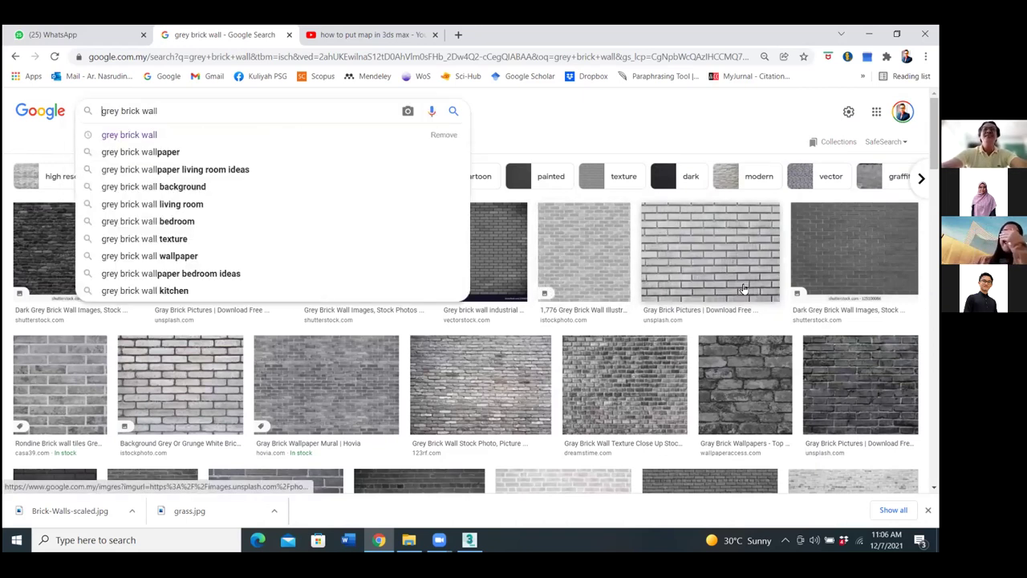
Preview the grey brick image and save it as 'grey brick wall' in the Bungalow folder.
right_click(705, 240)
click(679, 245)
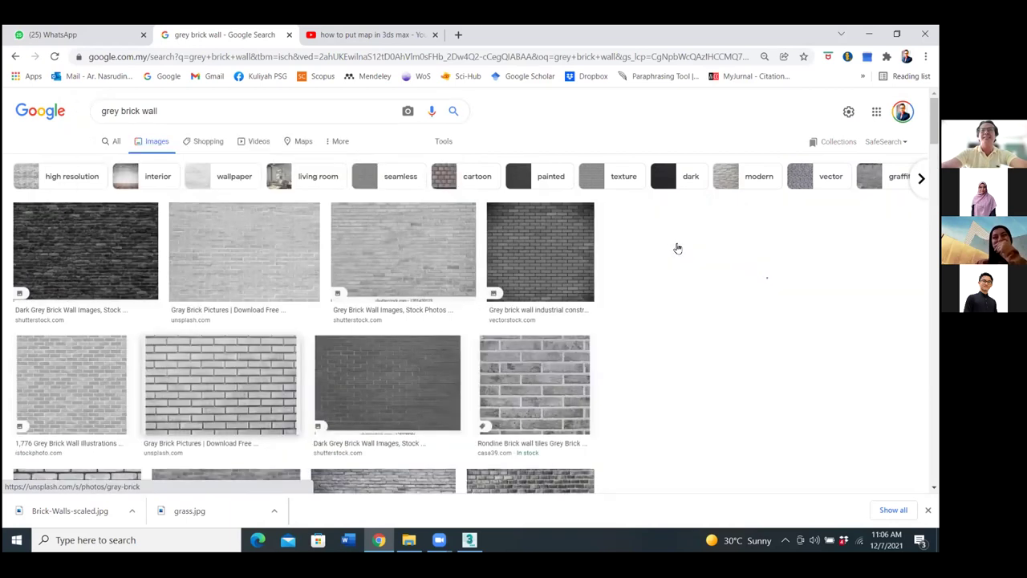
right_click(685, 237)
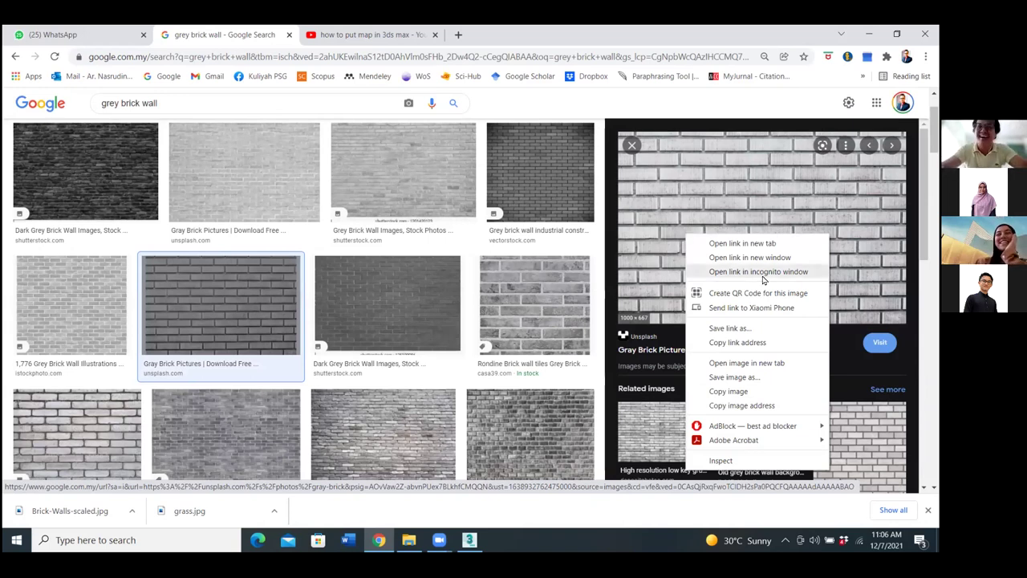
click(720, 384)
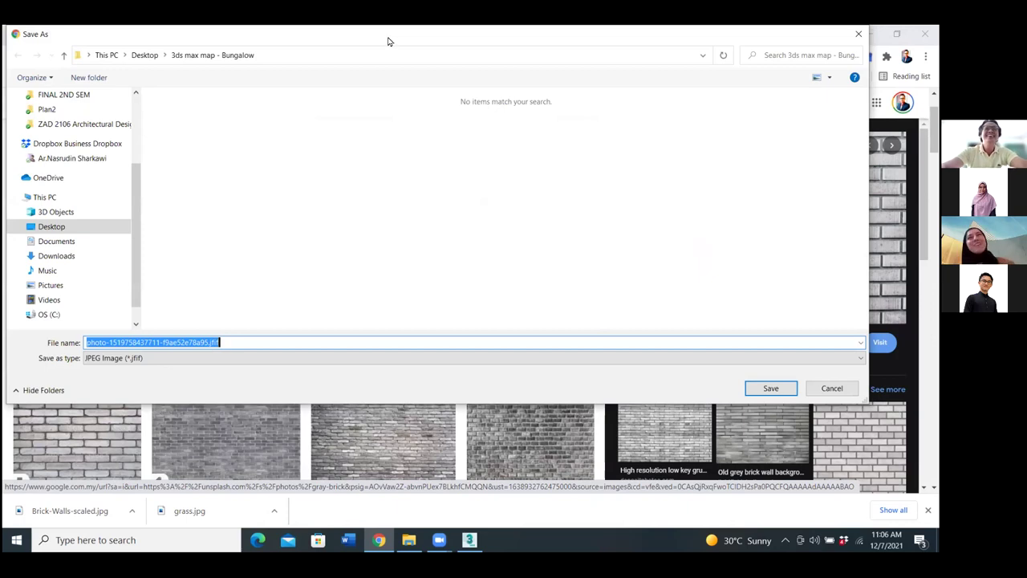
drag(387, 41, 410, 140)
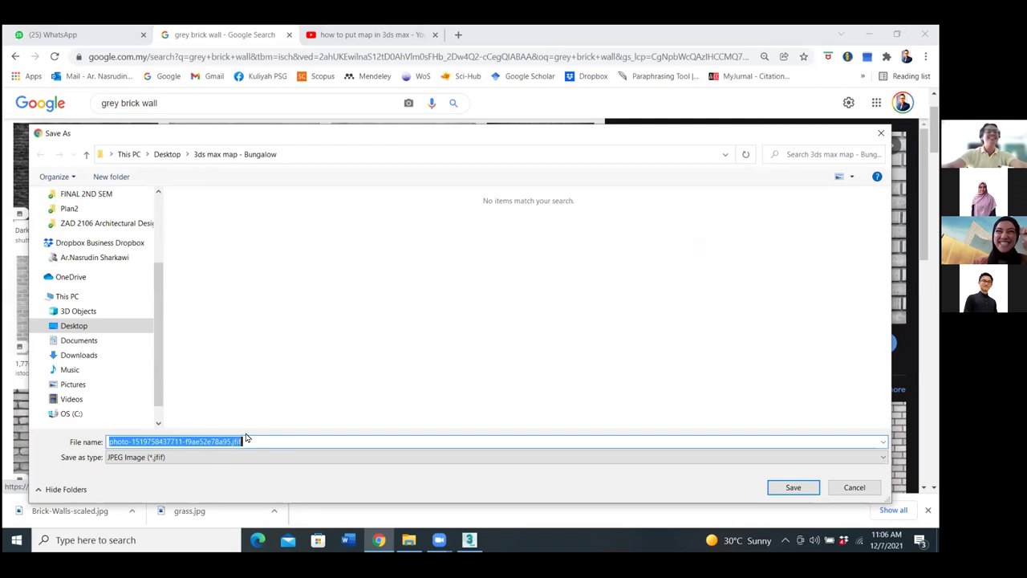
text(g)
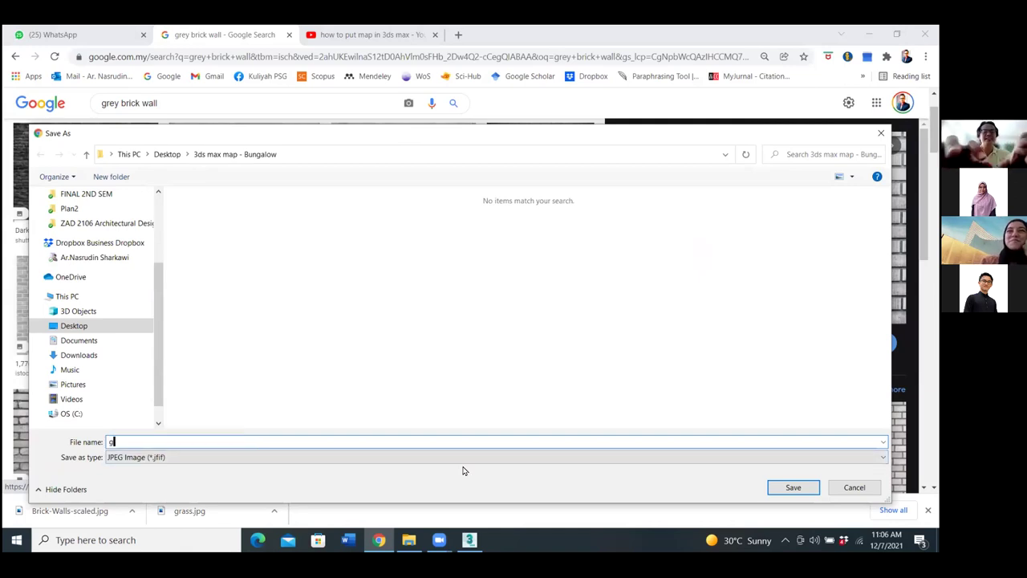
text(rey brick wall)
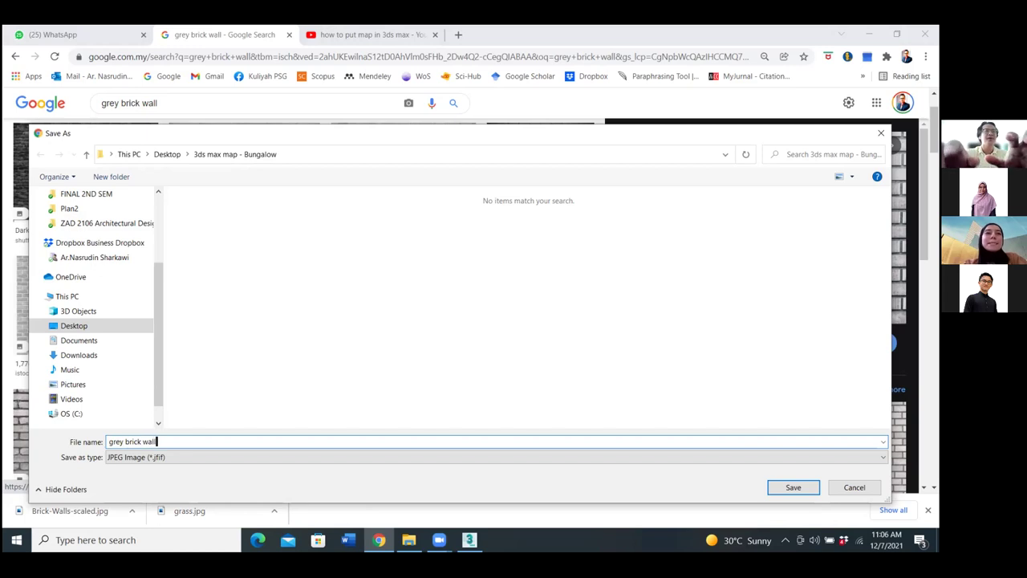
key(Return)
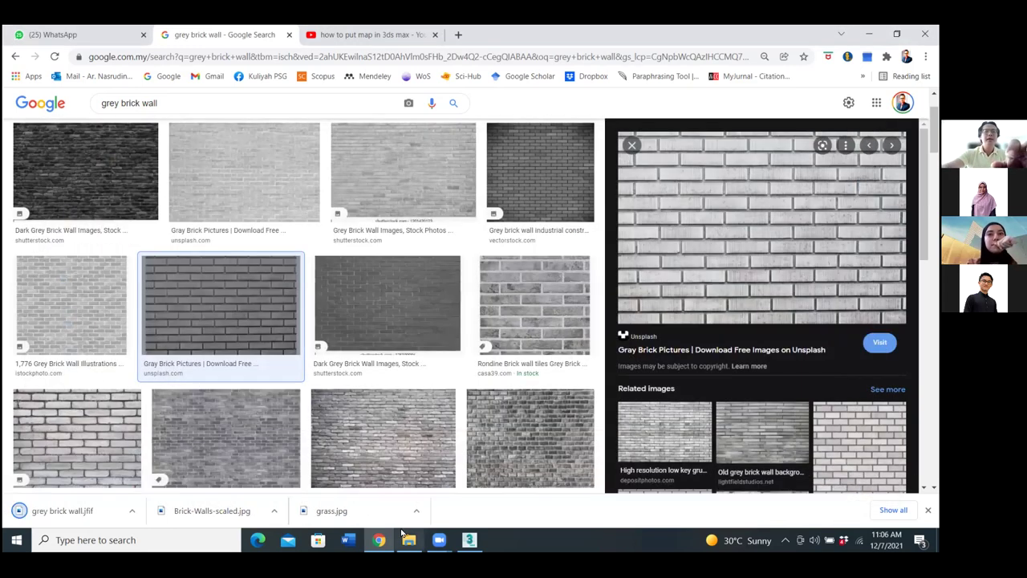
In 3ds Max, browse for a new Bitmap base colour file, then cancel without choosing one.
click(383, 536)
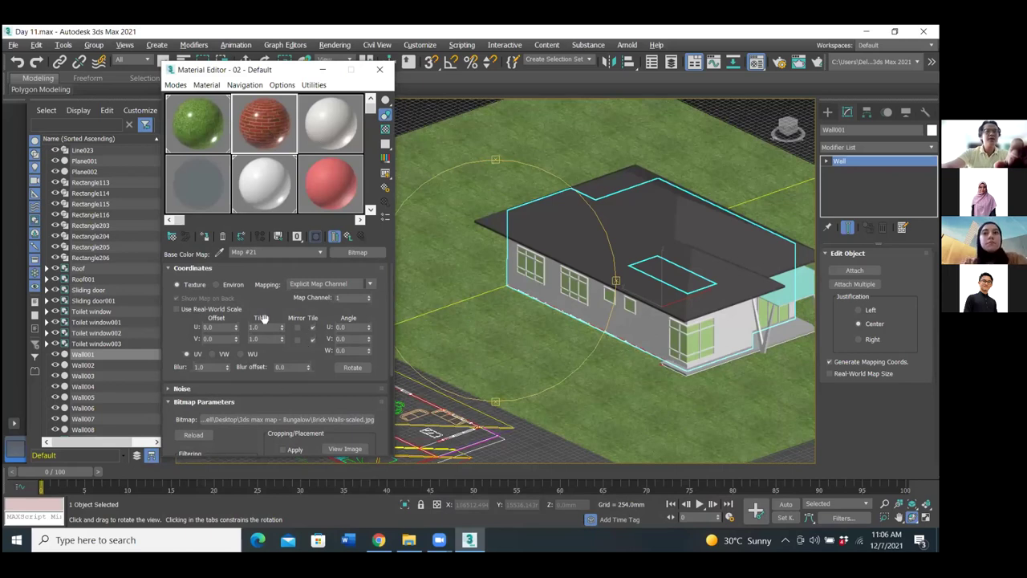
scroll(270, 319, down, 1)
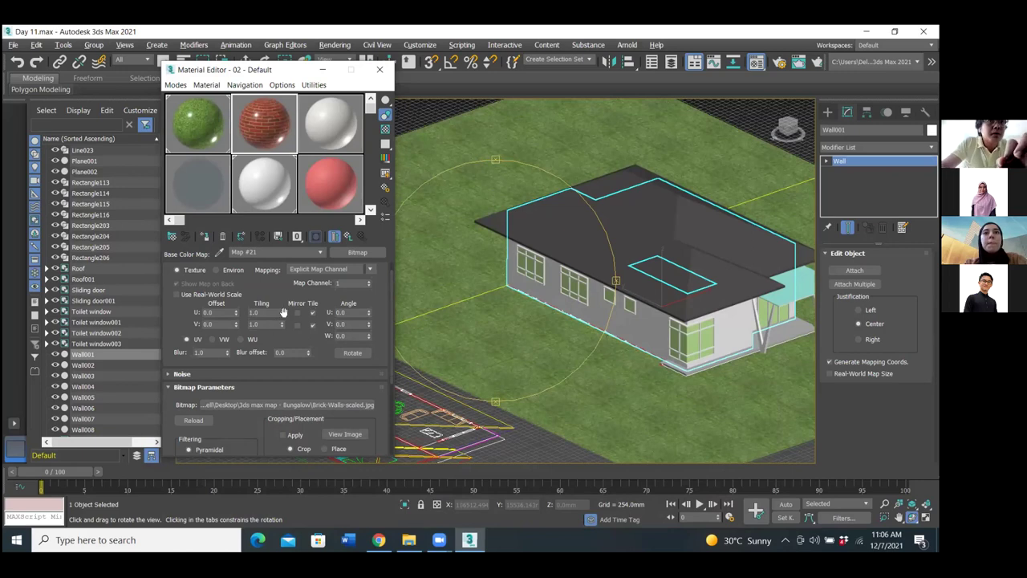
scroll(282, 313, down, 4)
scroll(283, 313, up, 4)
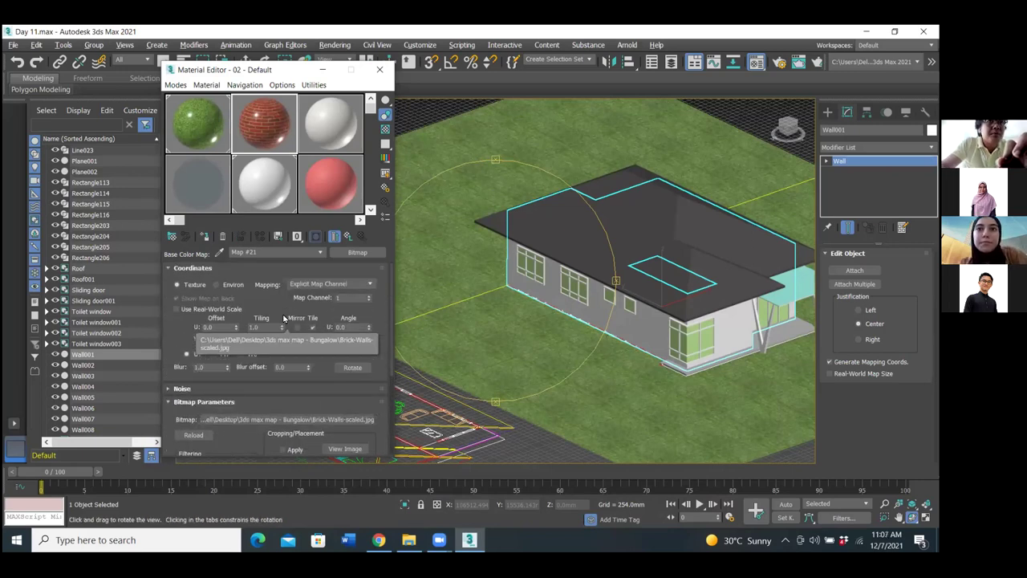
click(357, 253)
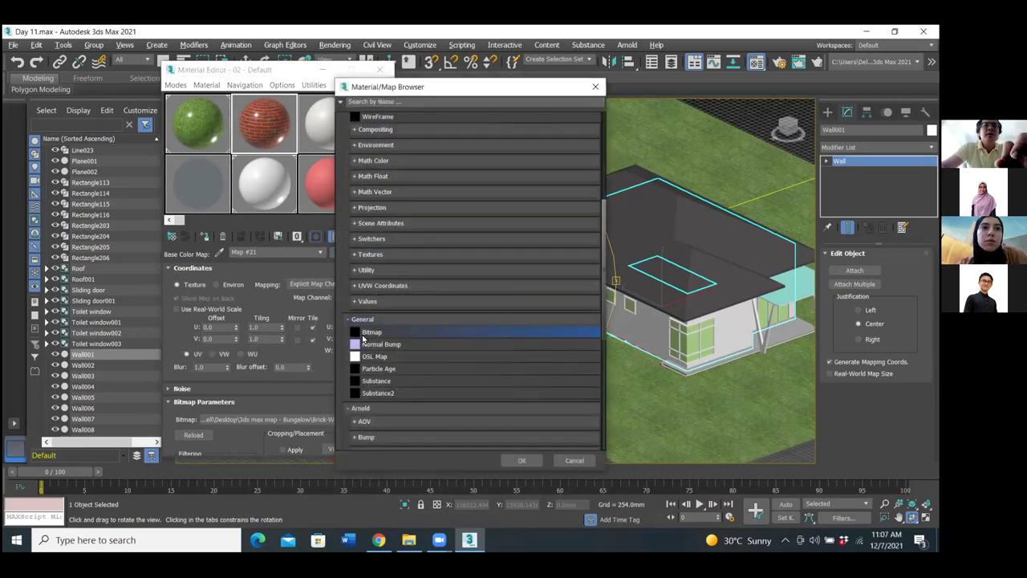
double_click(365, 333)
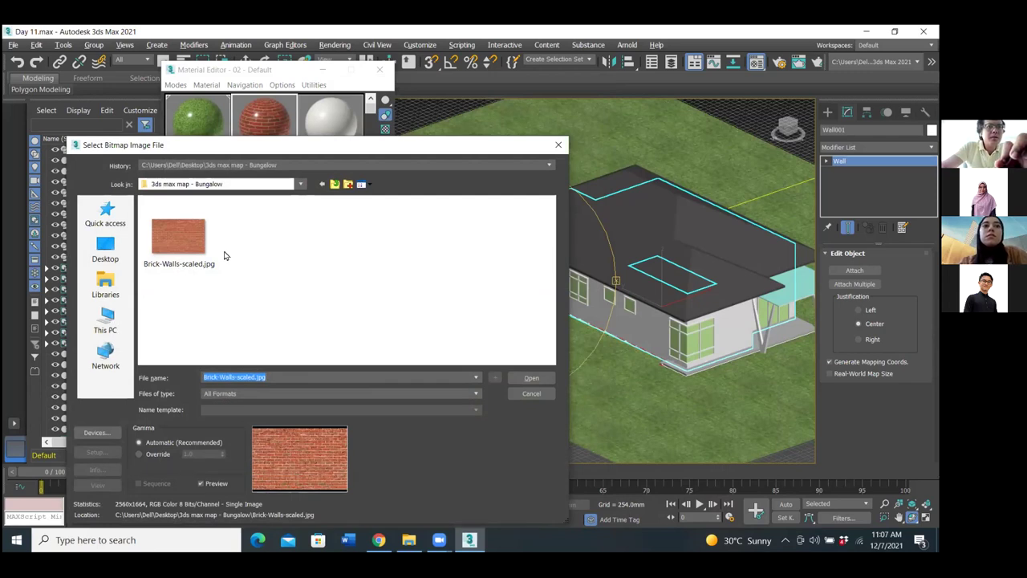
click(337, 184)
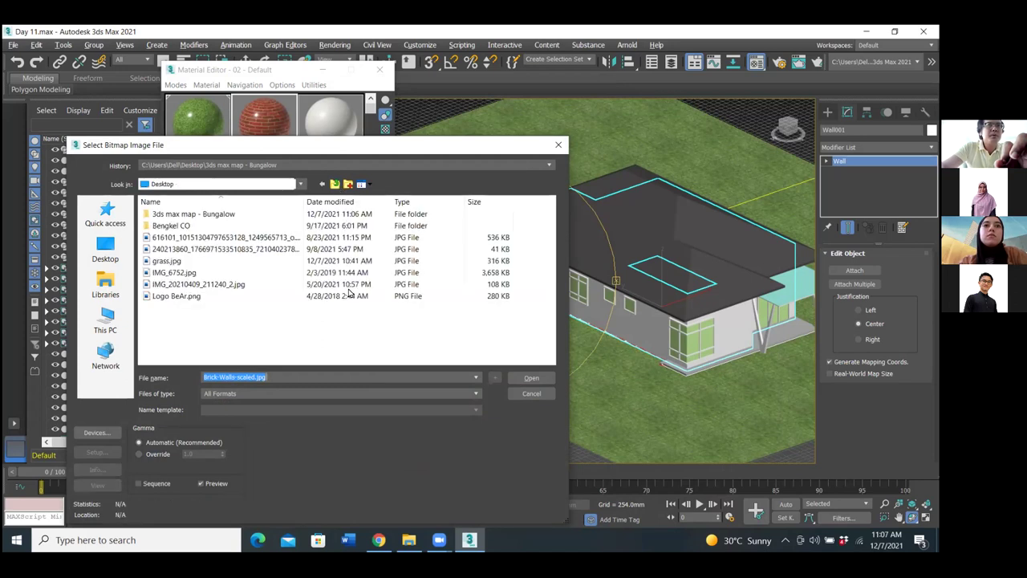
click(528, 396)
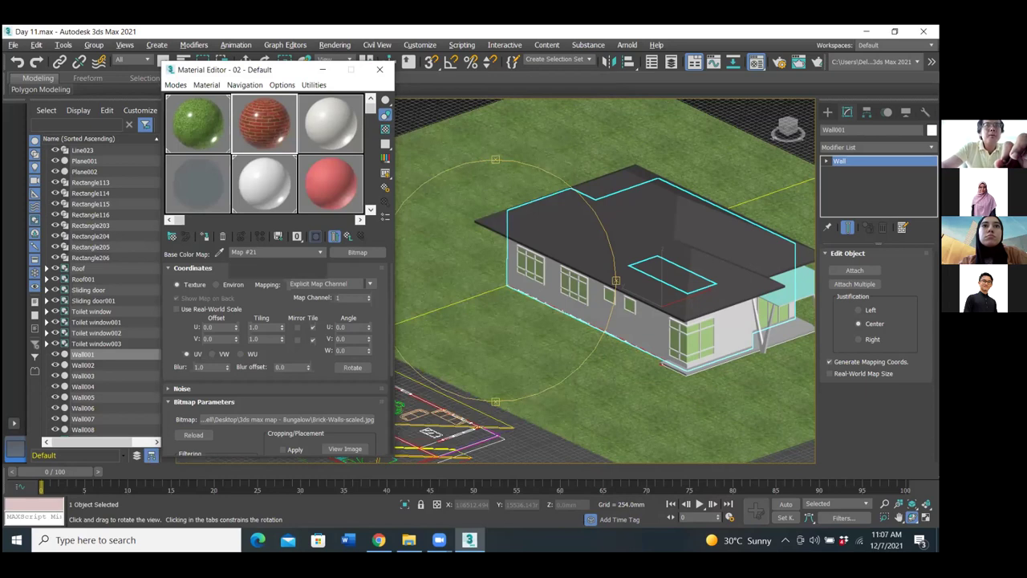
click(379, 539)
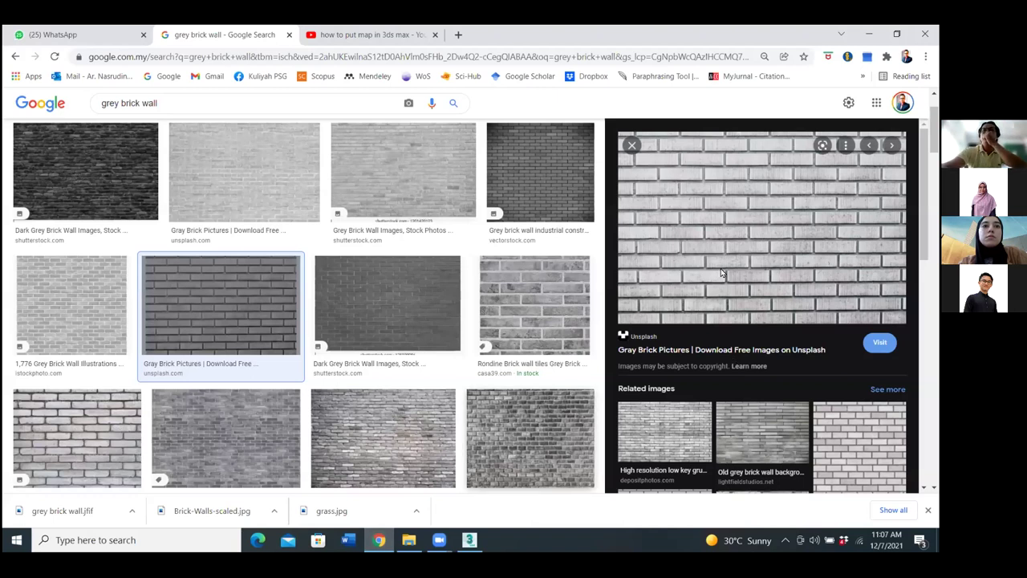
Start saving the brick preview again, check the JPEG file type, cancel, and minimise Chrome.
right_click(721, 272)
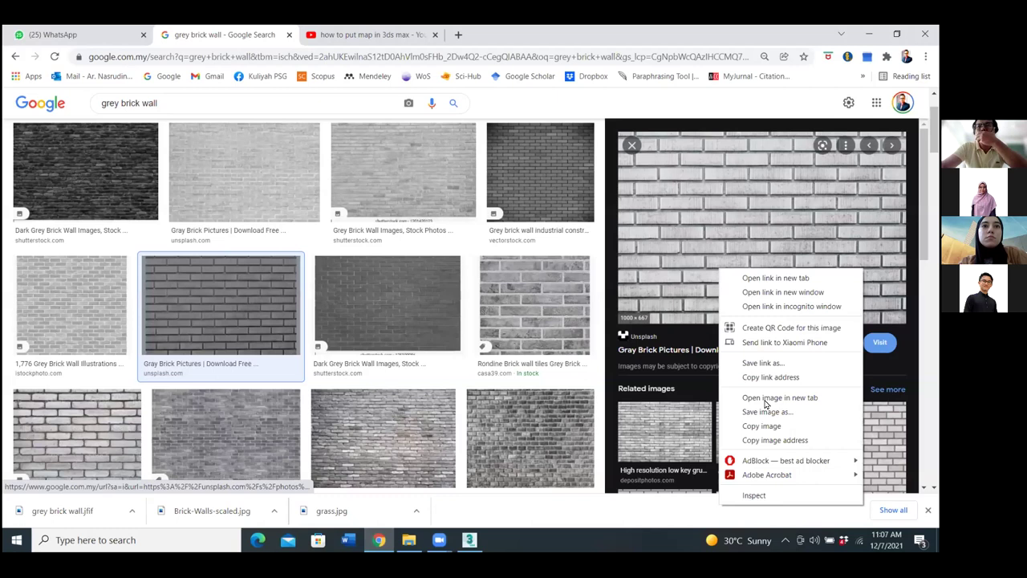
click(767, 412)
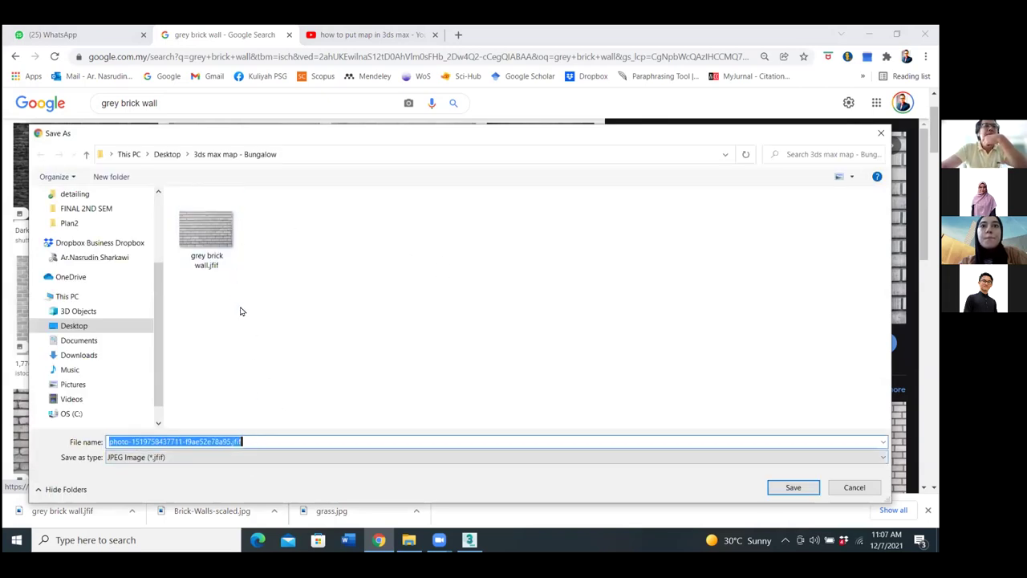
click(243, 267)
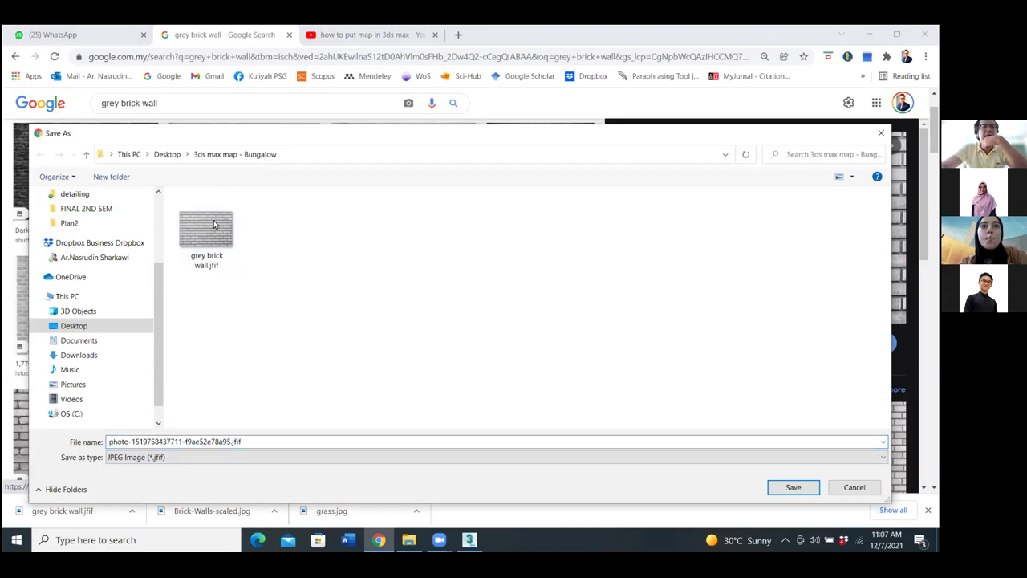
click(231, 463)
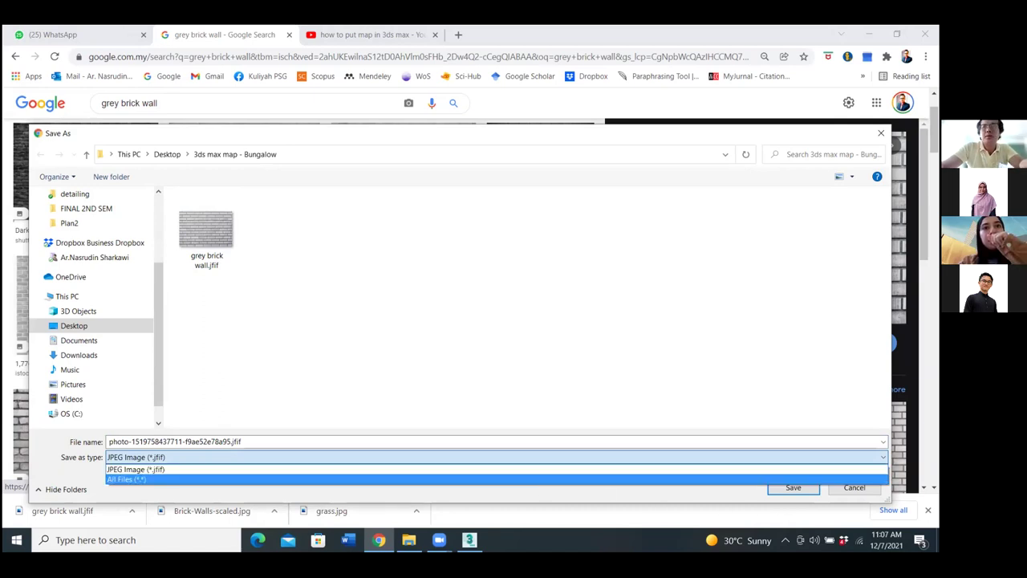
click(742, 393)
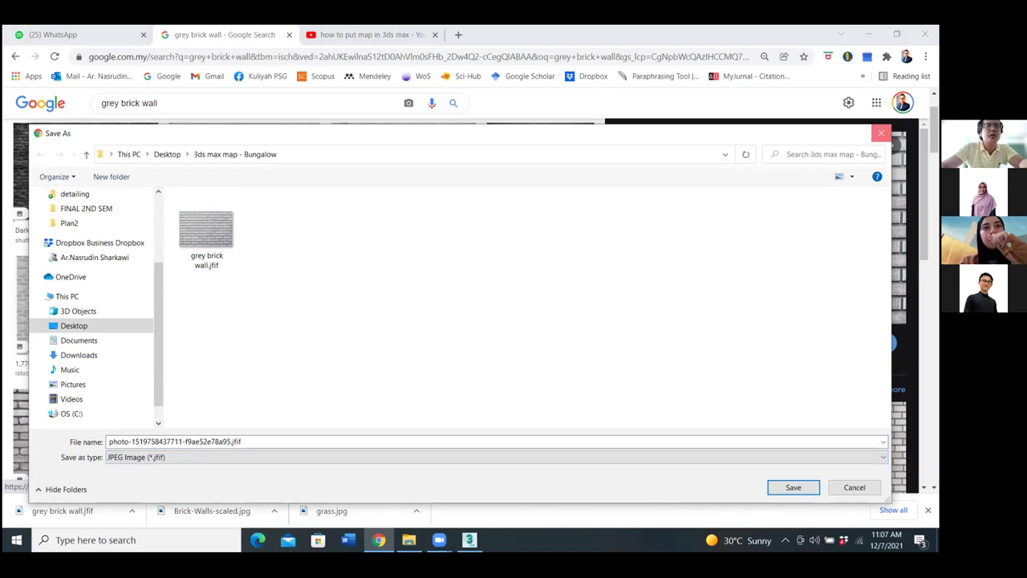
click(881, 133)
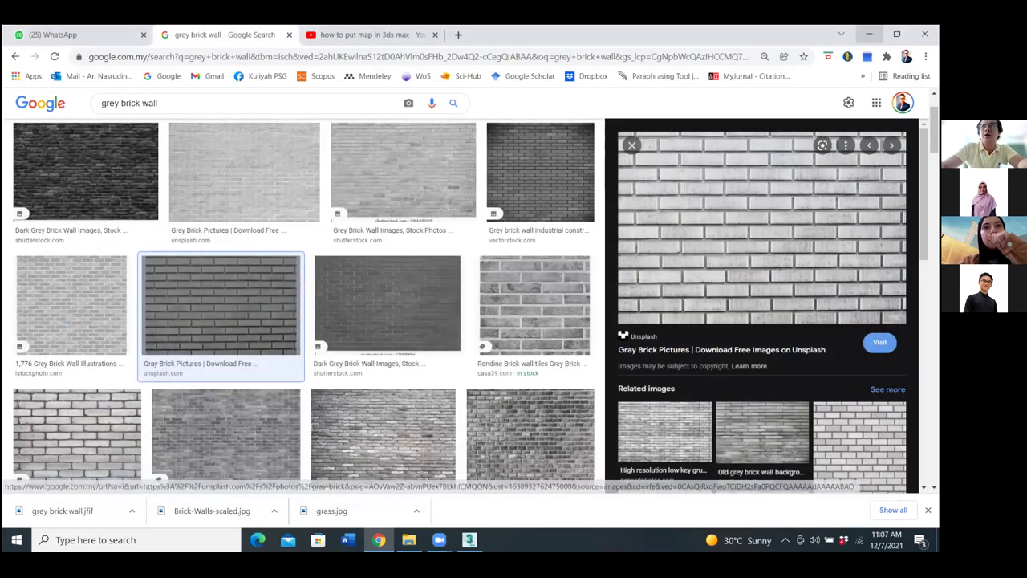
click(869, 34)
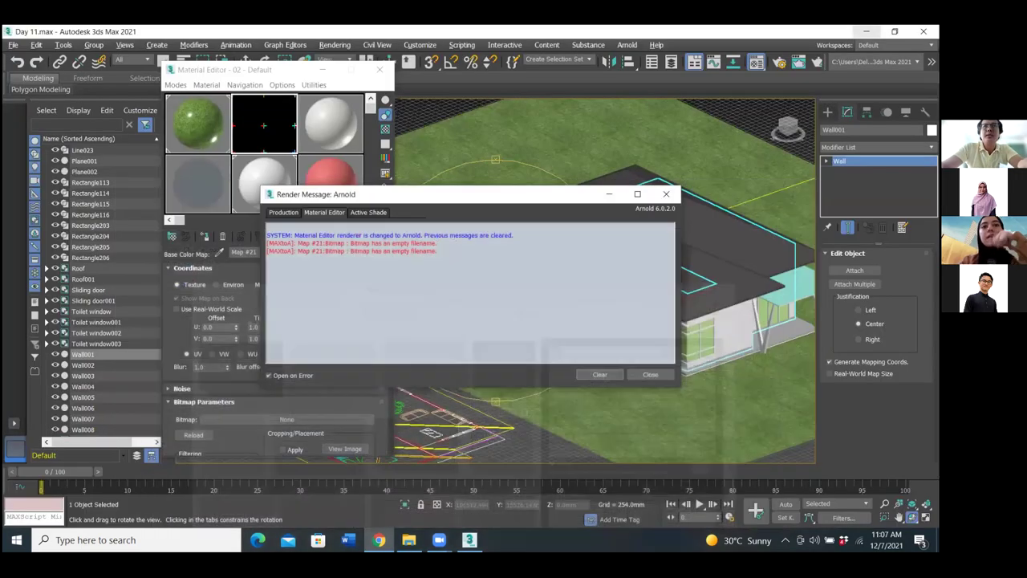
Close the Arnold Render Message window and minimize everything to show the desktop.
click(668, 195)
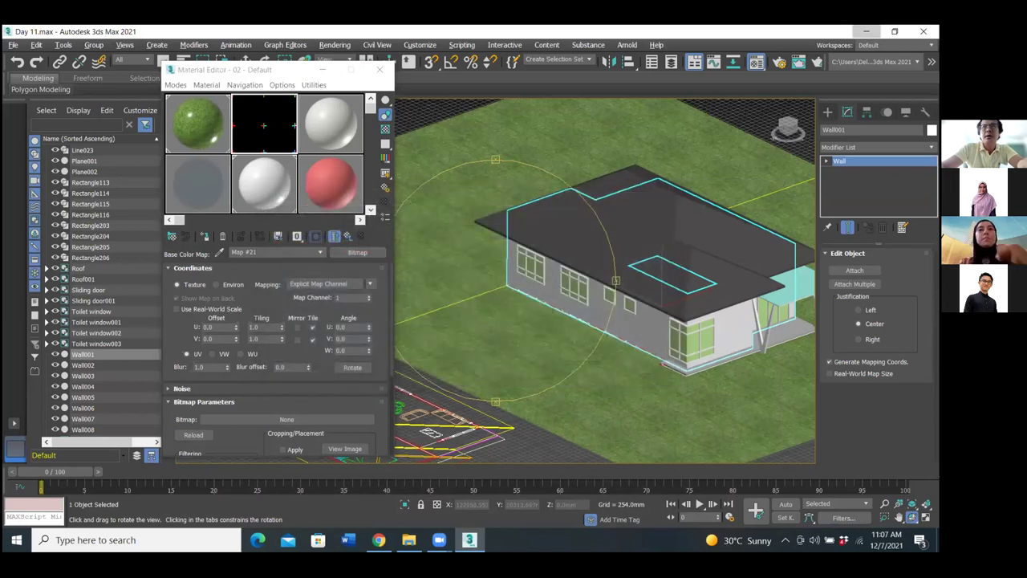
key(super+d)
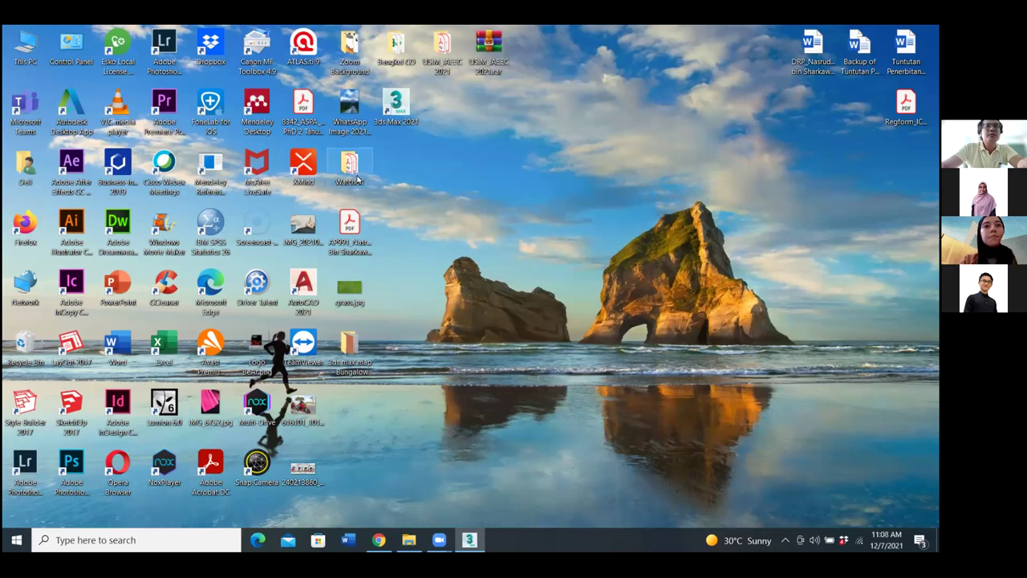
In the '3ds max map - Bungalow' folder, open grey brick wall.jfif with Paint via Open with.
double_click(349, 360)
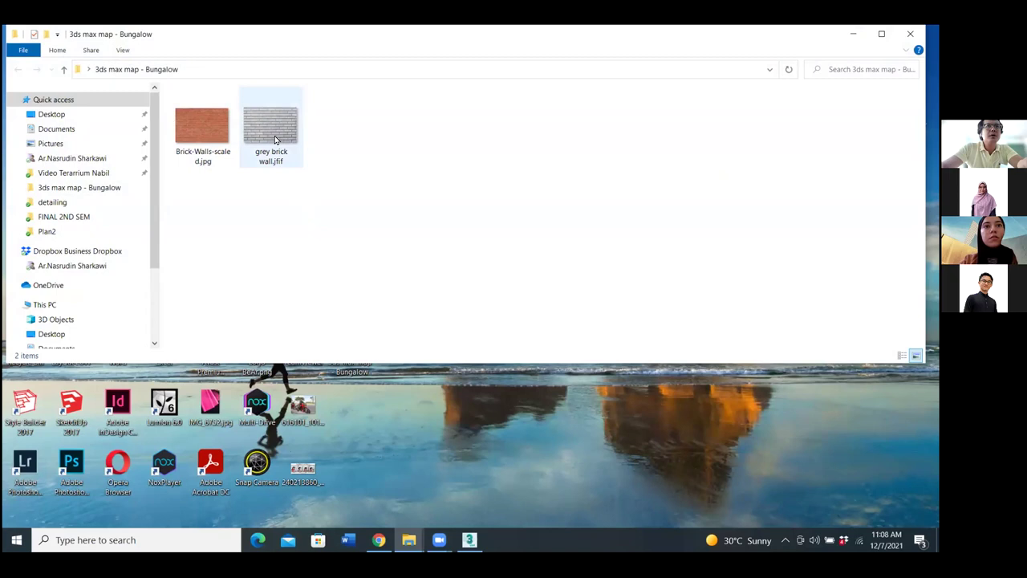
double_click(274, 135)
right_click(275, 137)
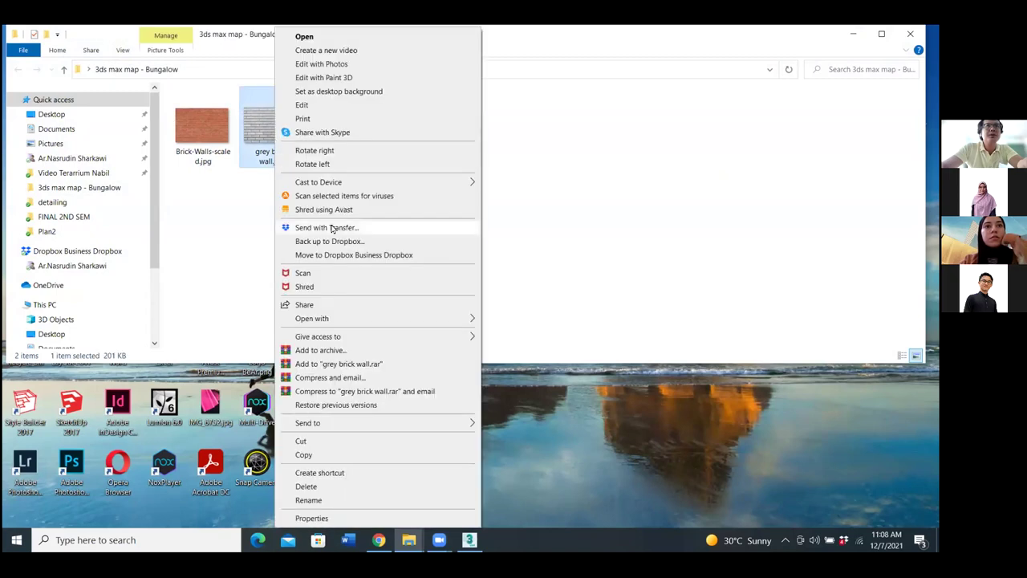
mouse_move(365, 321)
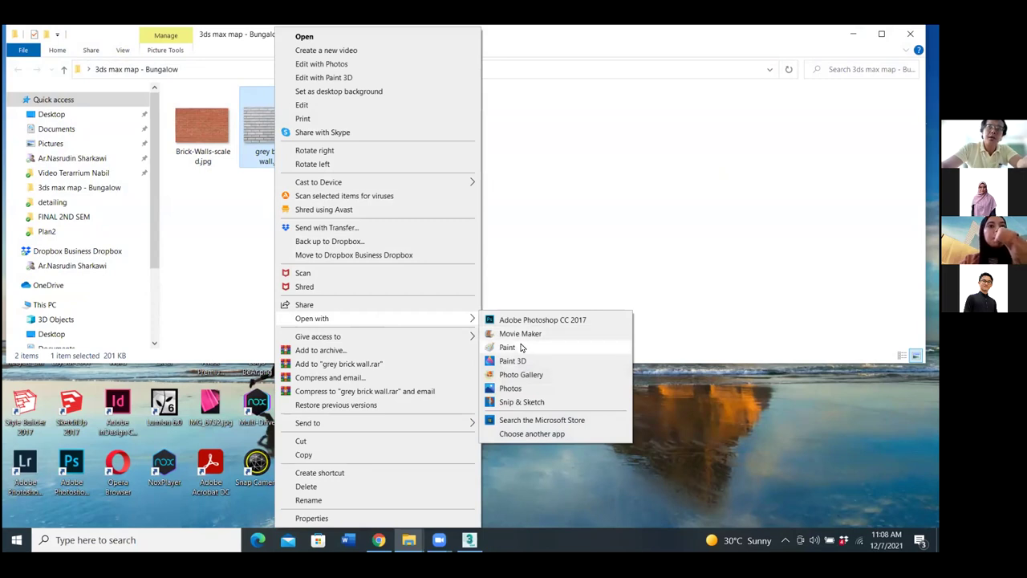
click(521, 347)
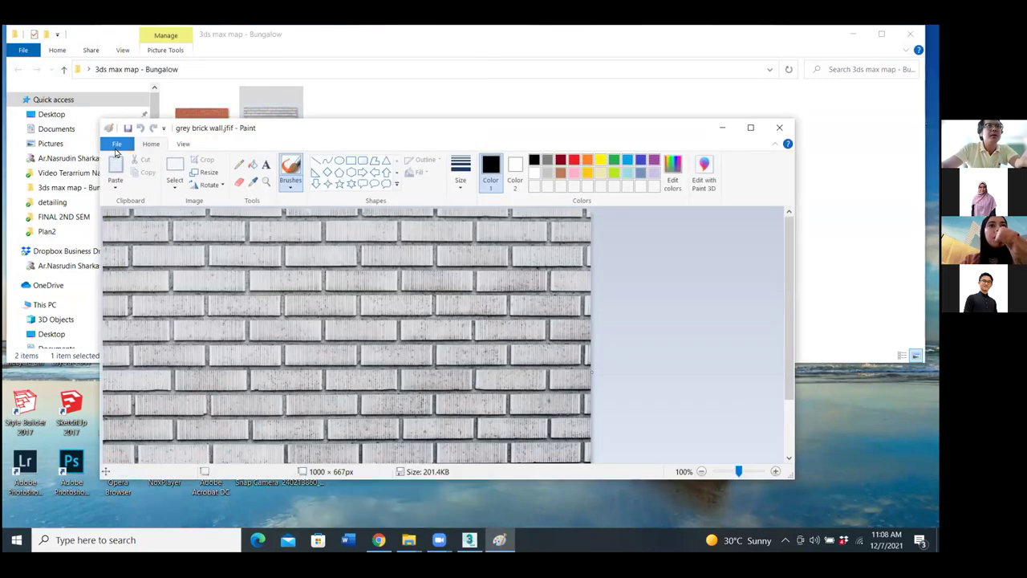
Save the grey brick image as JPEG 'grey brick wall.jpg' in the 3ds max map - Bungalow folder.
click(117, 144)
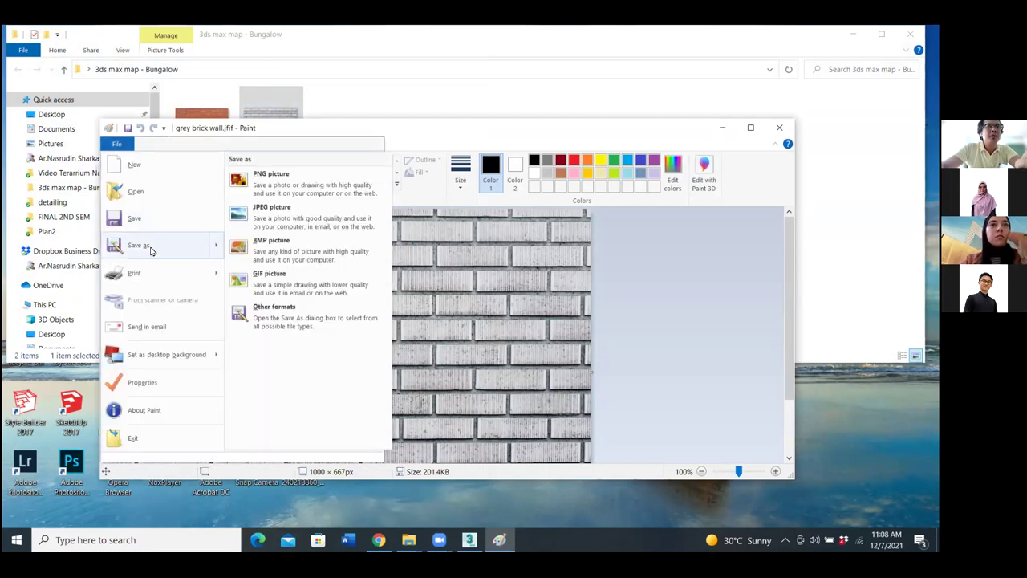
click(150, 249)
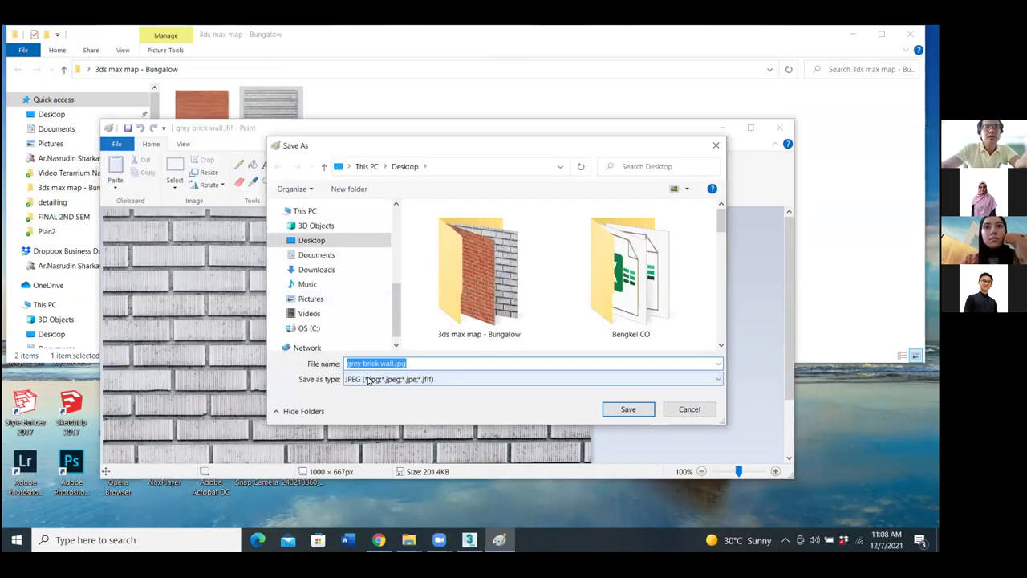
double_click(488, 281)
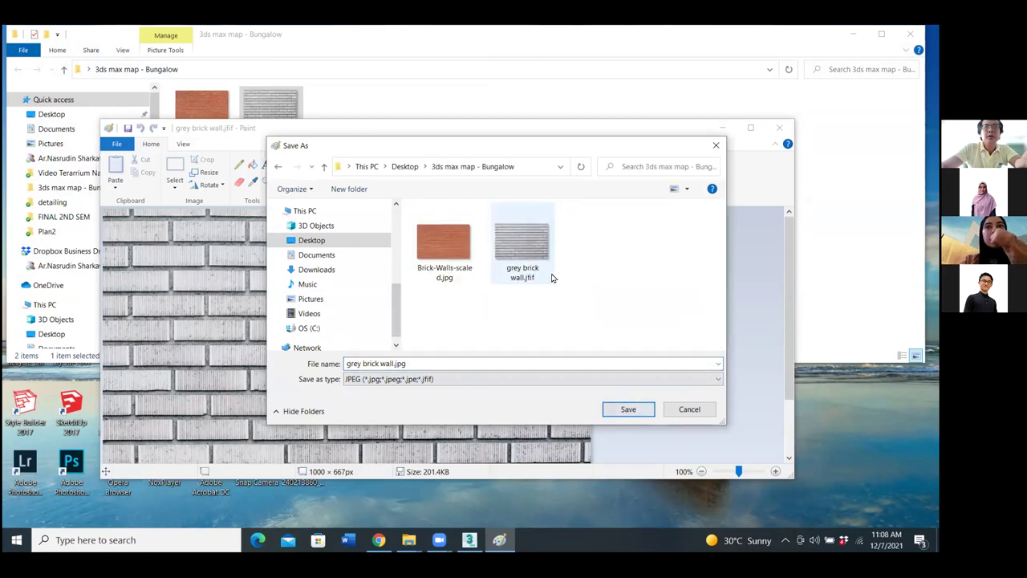
click(626, 410)
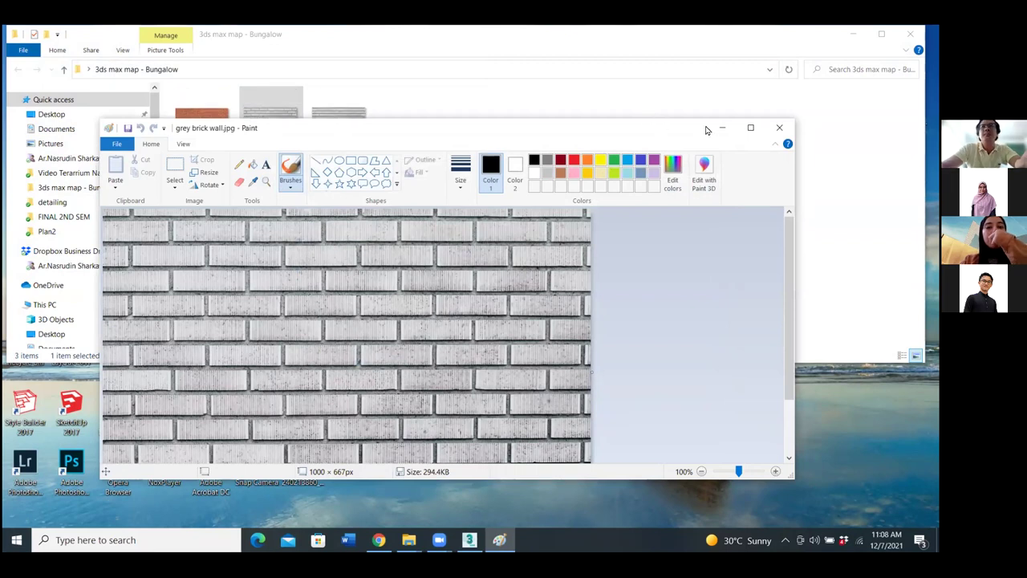
Close Paint, delete the leftover grey brick wall.jfif, and return to the 3ds Max scene.
click(779, 127)
drag(296, 212, 259, 103)
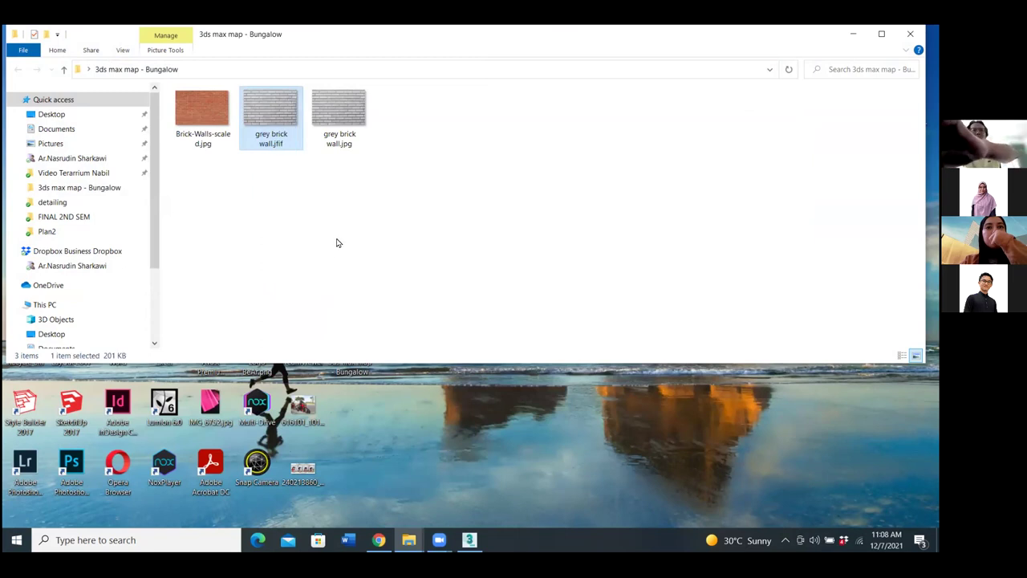
key(Delete)
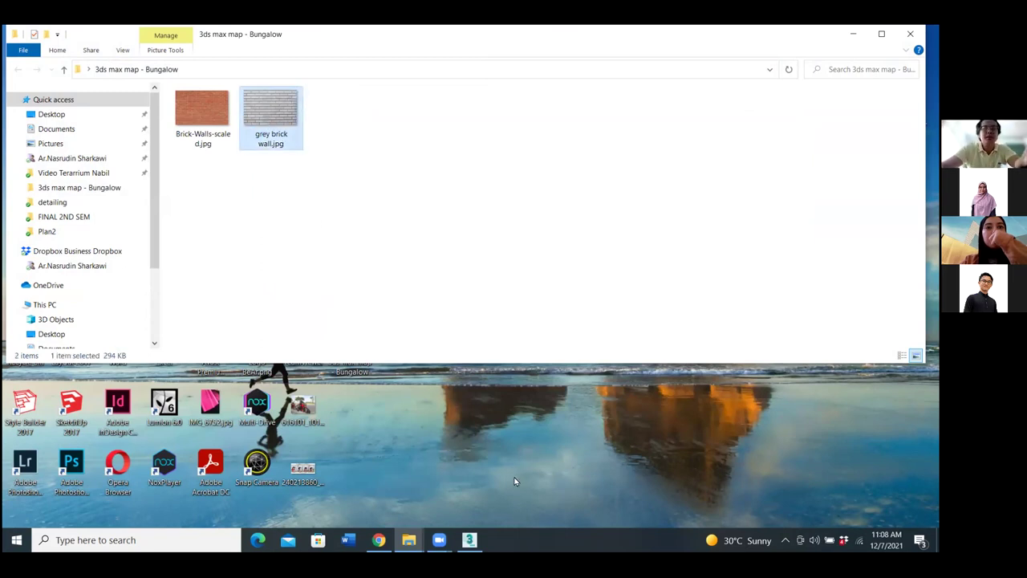
click(469, 539)
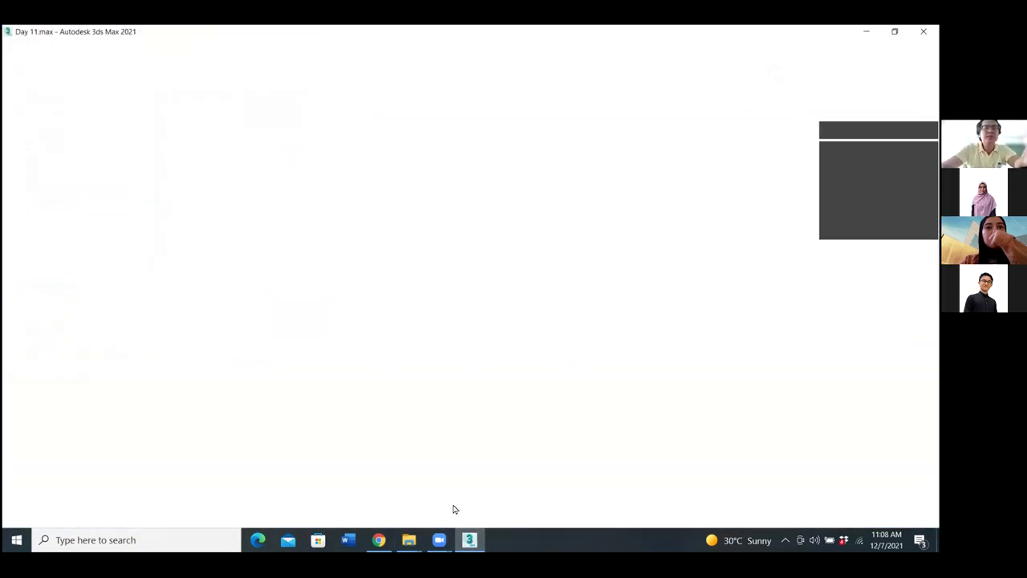
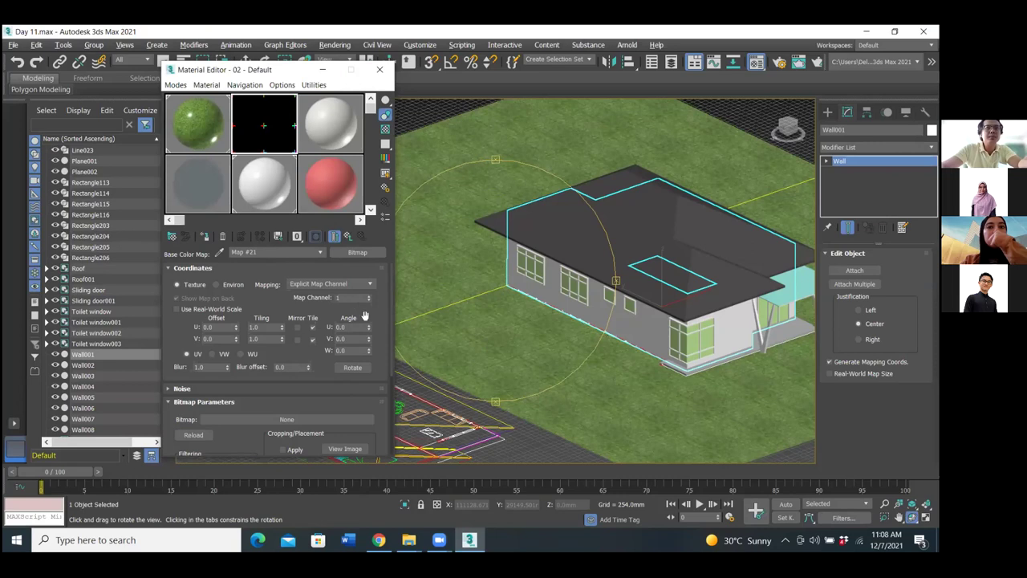
Load grey brick wall.jpg as the Bitmap base-colour map of material 02 - Default.
click(365, 253)
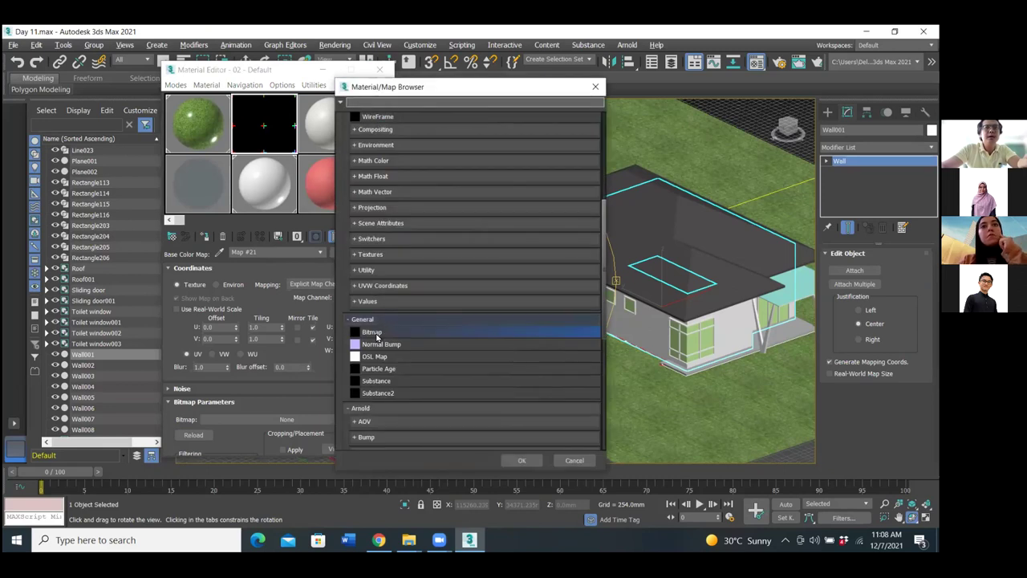
double_click(377, 334)
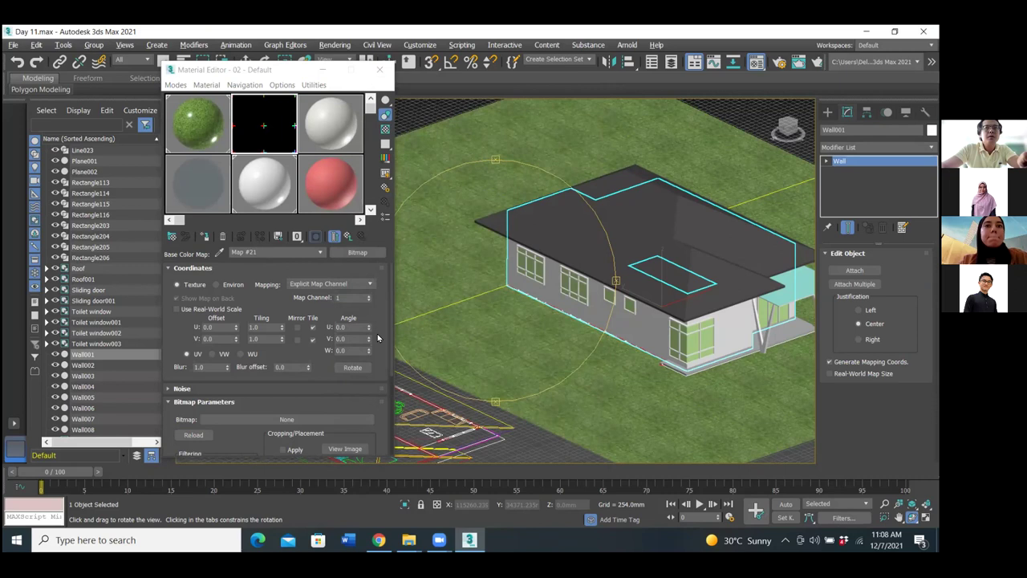
click(258, 237)
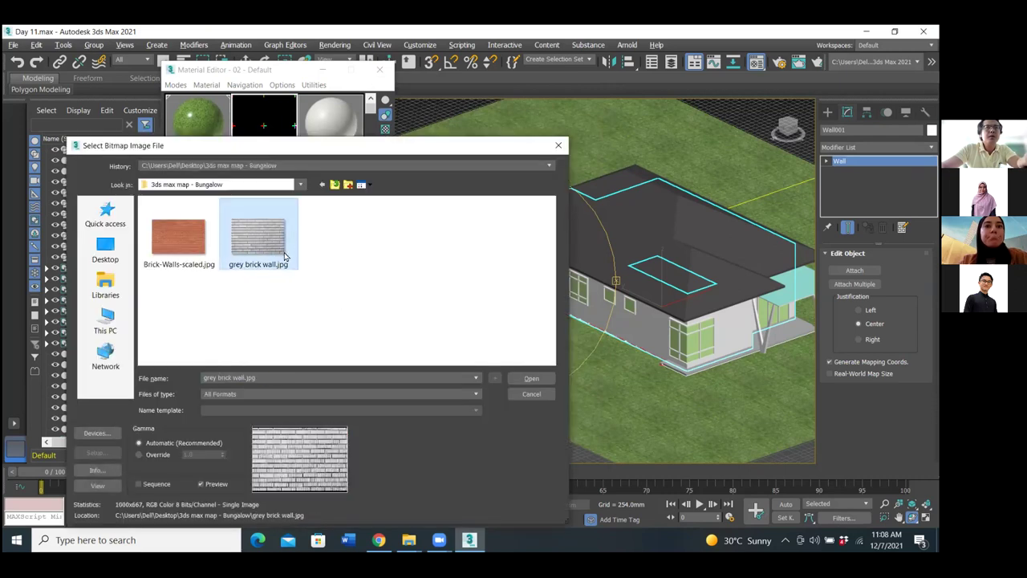
click(527, 379)
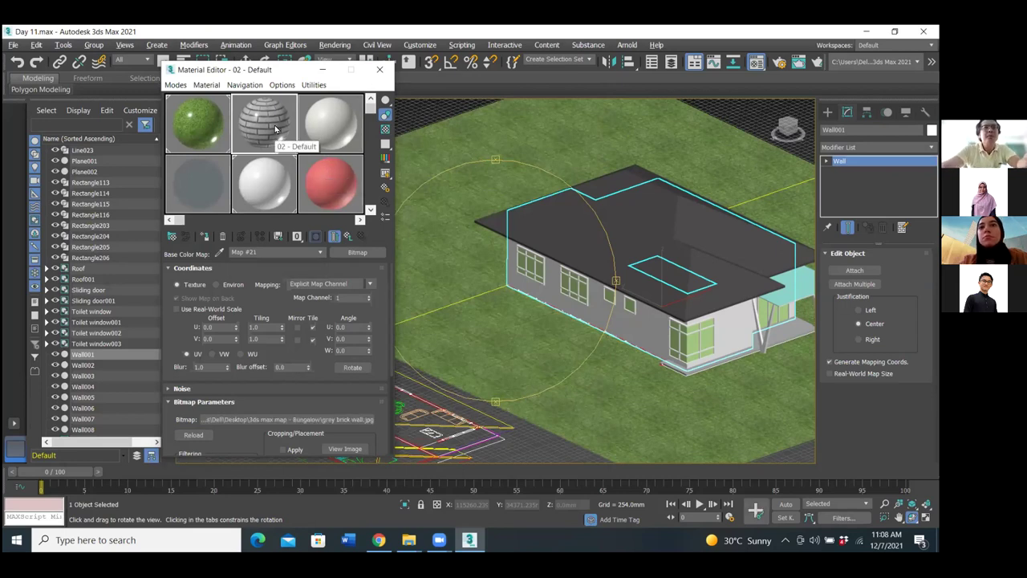
drag(274, 126, 504, 247)
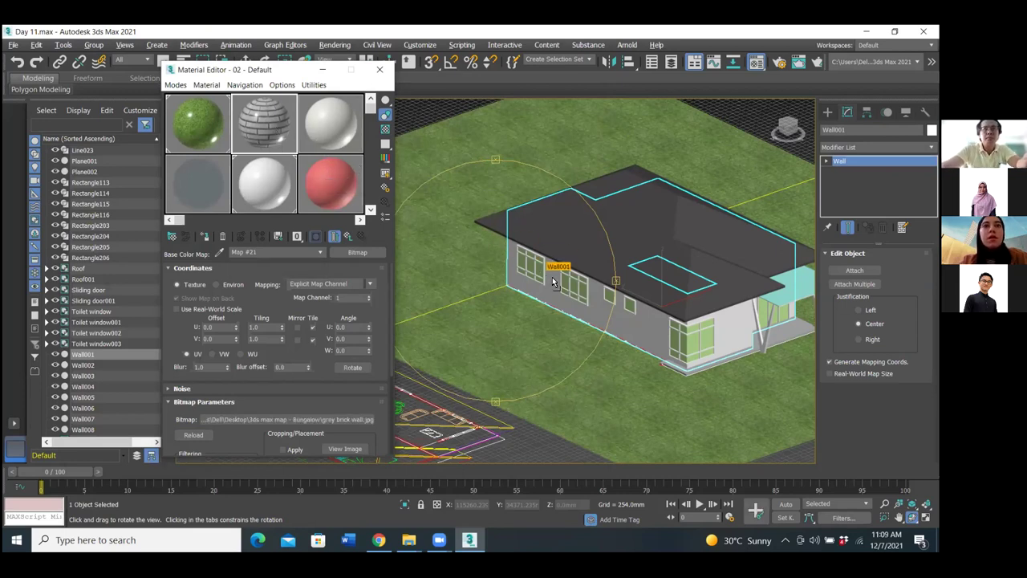
Drop the grey brick material onto Wall001 and view the bricks from a low side angle.
drag(552, 281, 552, 278)
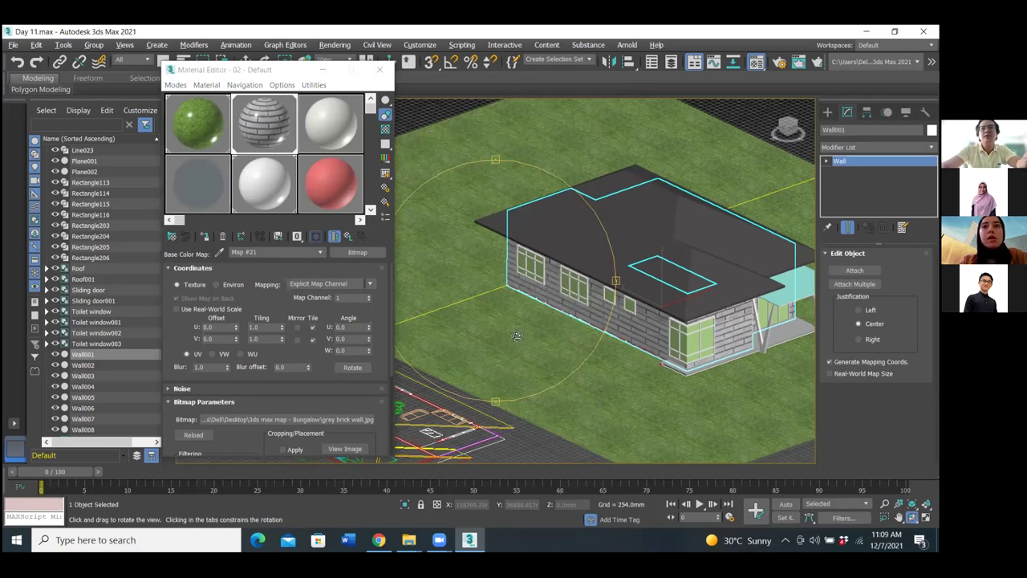
scroll(517, 336, up, 1)
scroll(569, 385, up, 3)
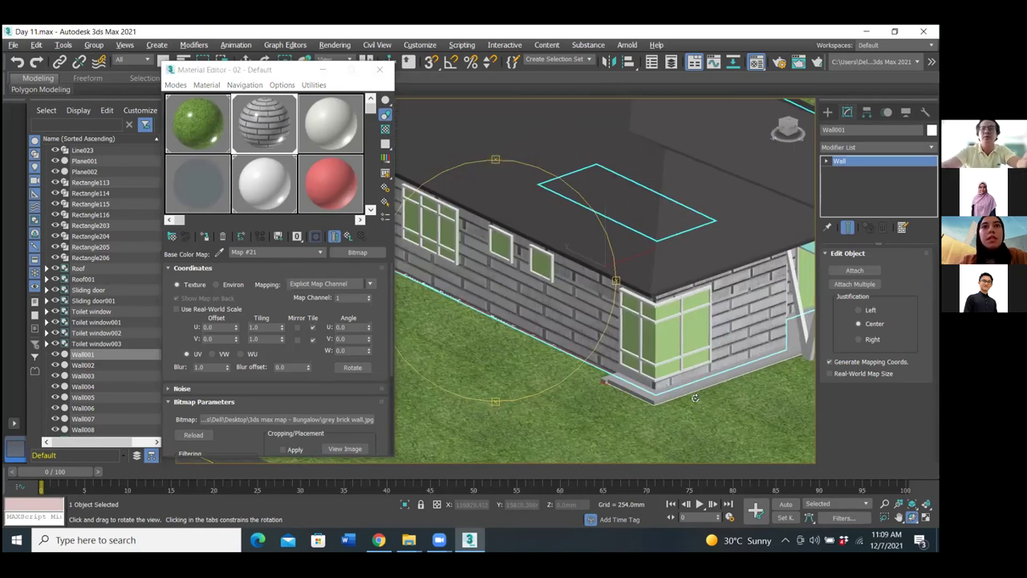
scroll(701, 418, down, 3)
drag(701, 418, 610, 351)
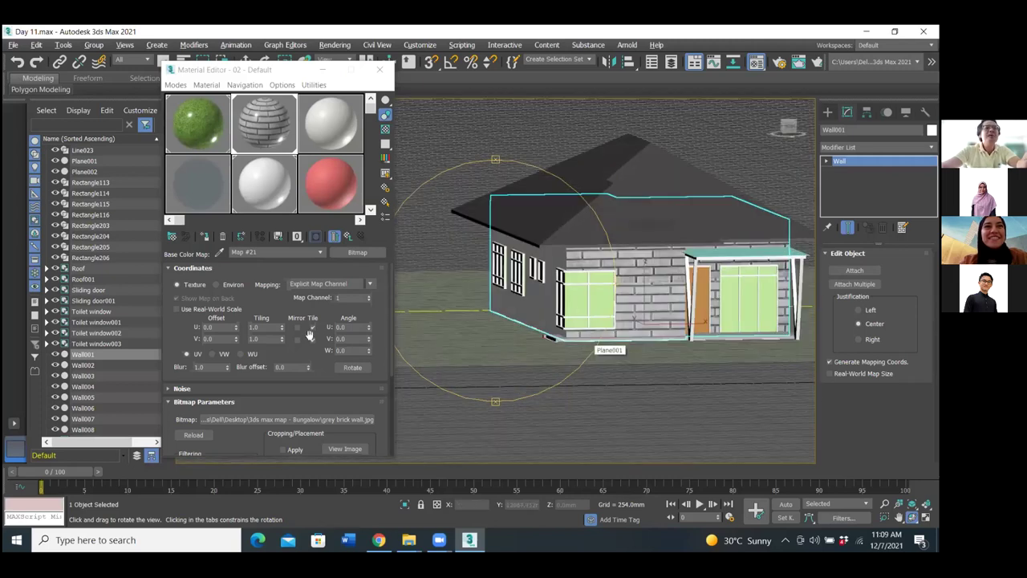
double_click(263, 328)
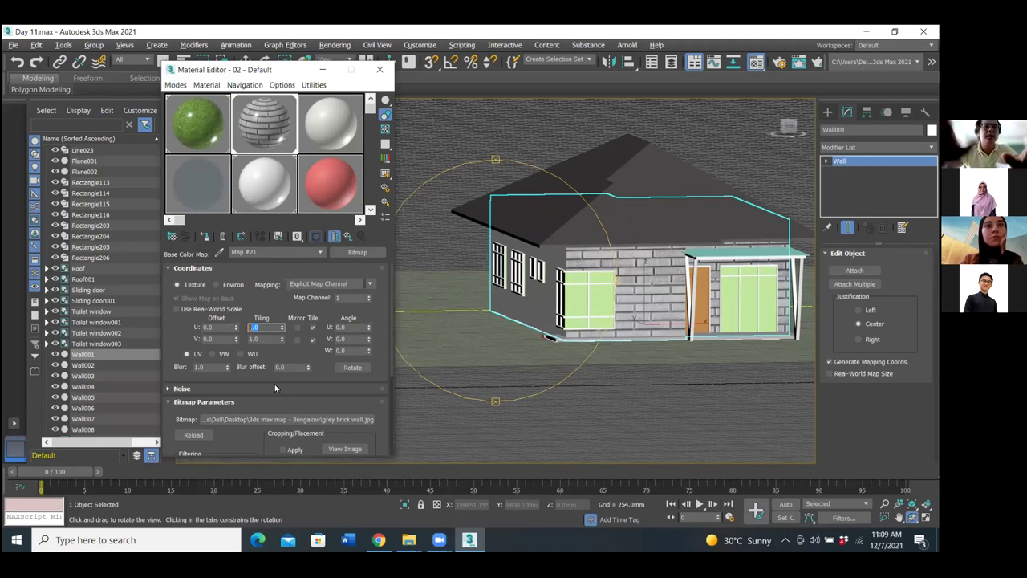
Set the brick map's U and V tiling to 10 and view the house front-on.
click(263, 339)
text(10)
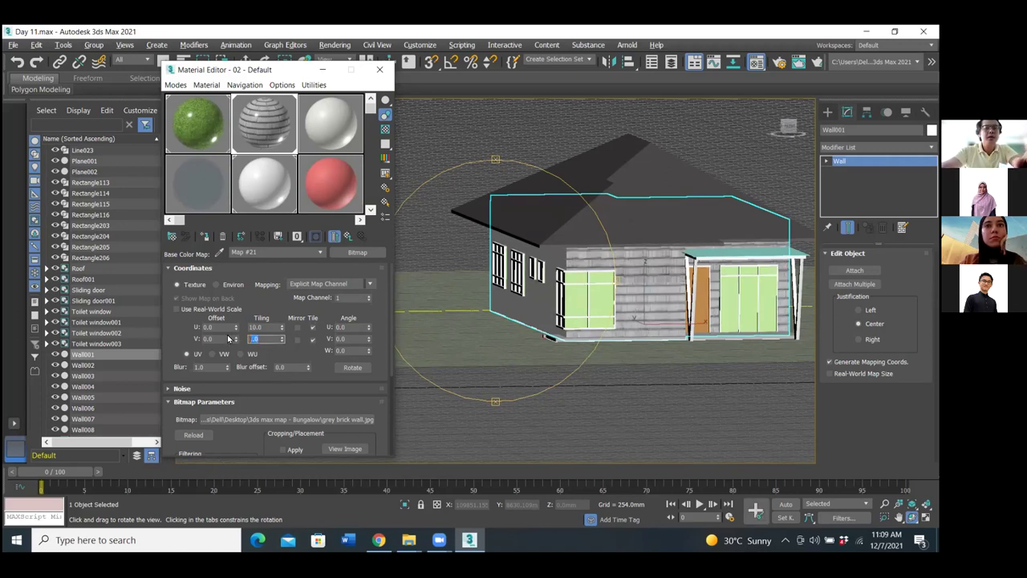
click(566, 333)
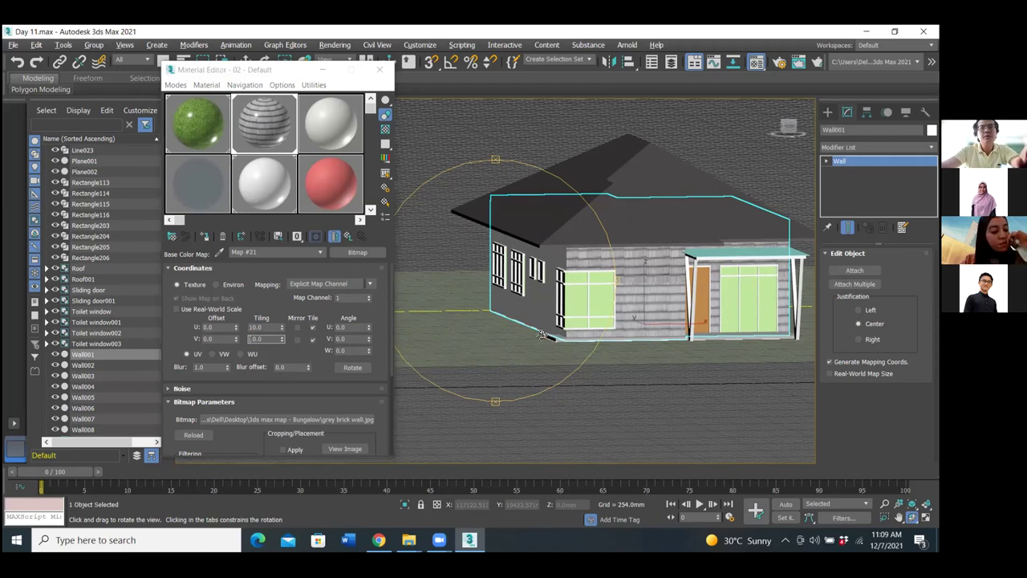
scroll(543, 334, up, 2)
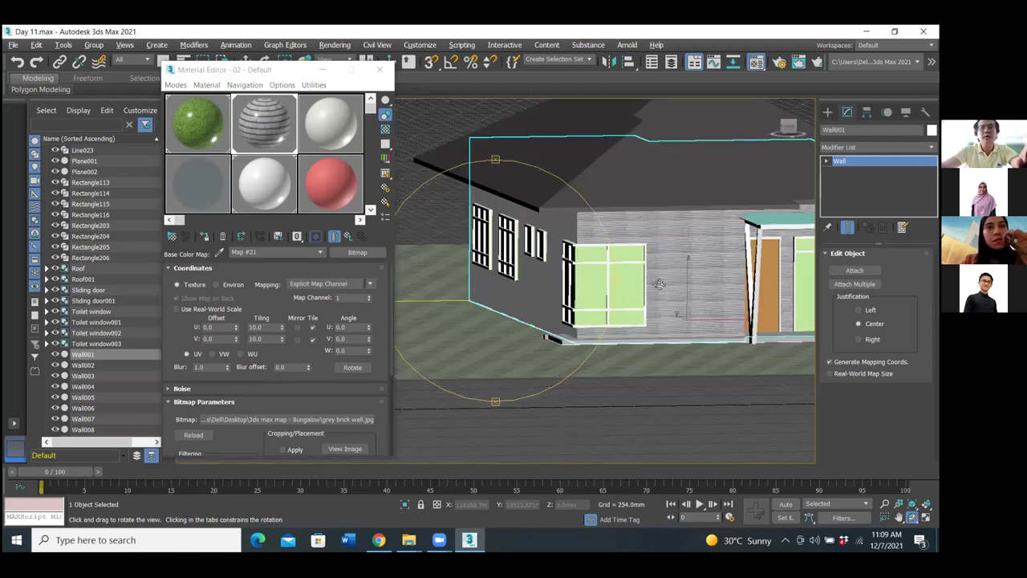
drag(648, 313, 338, 337)
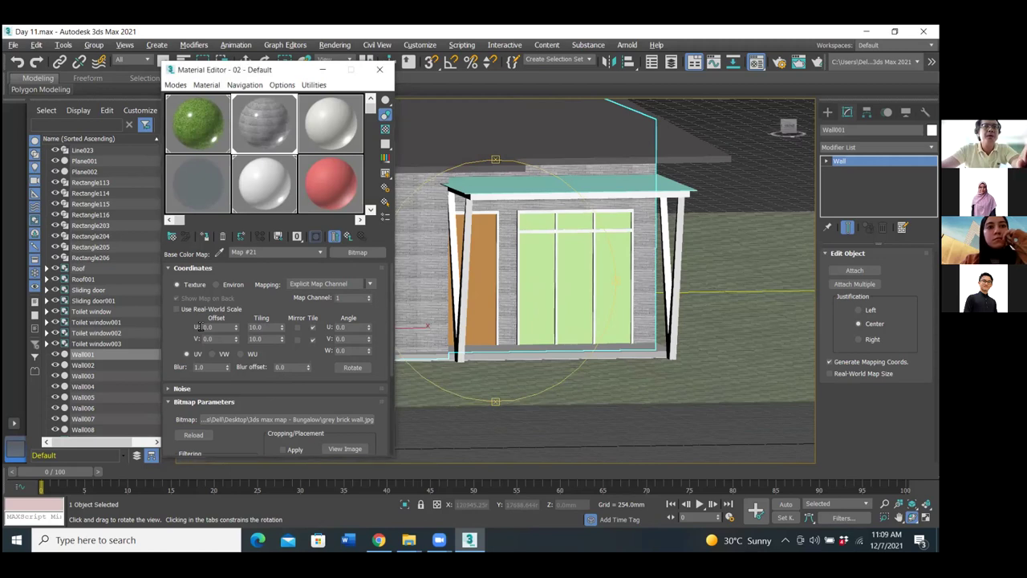
Change U and V tiling to 3.0 and orbit to check the roof and left windows.
drag(261, 325, 237, 326)
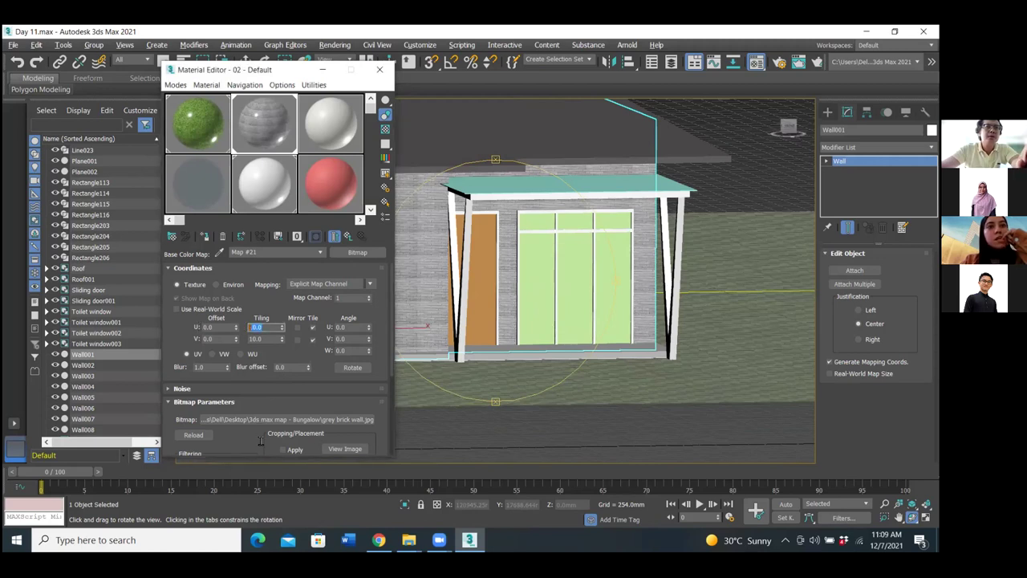
text(3)
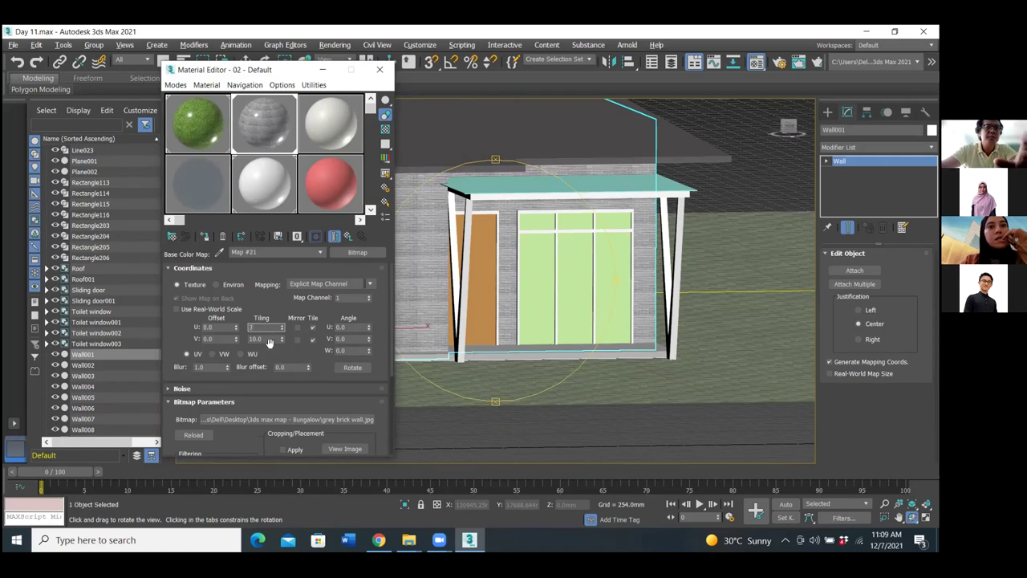
click(267, 338)
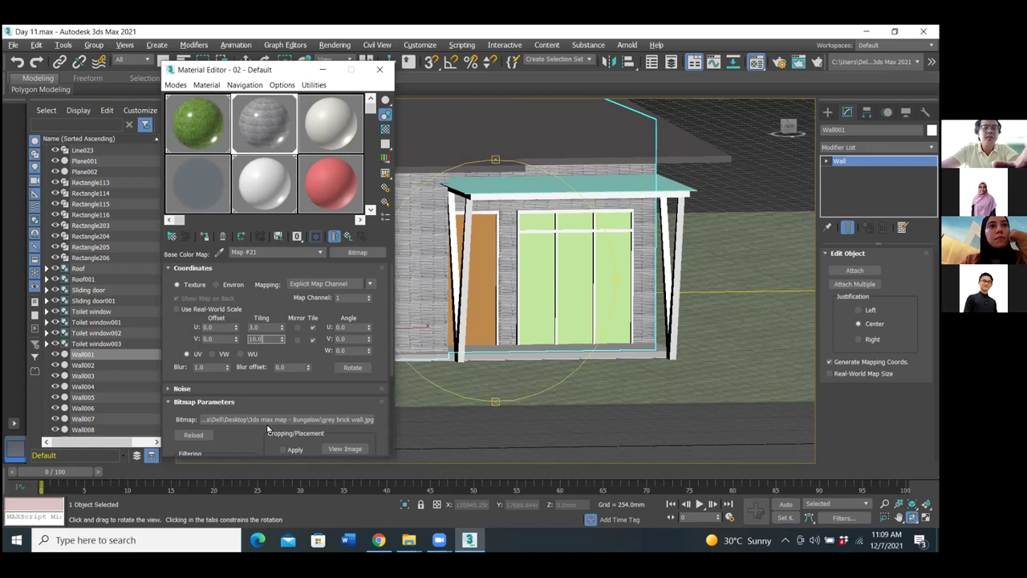
text(3)
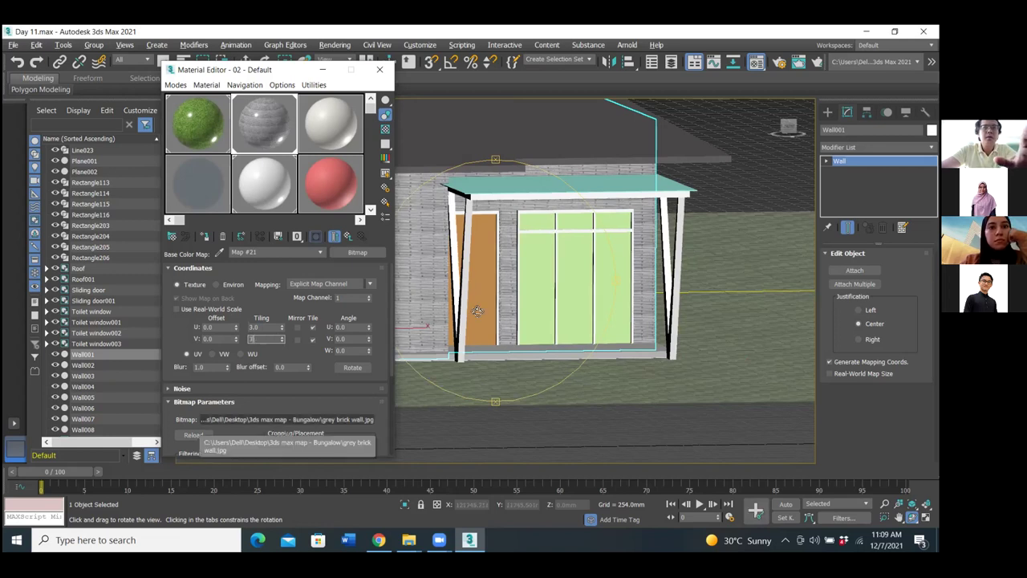
click(483, 354)
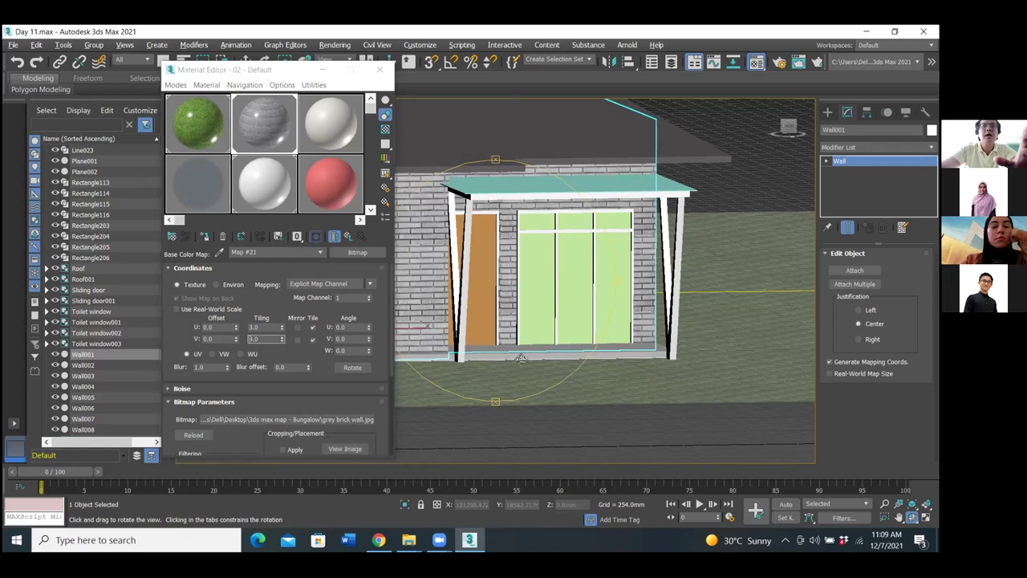
drag(520, 358, 518, 351)
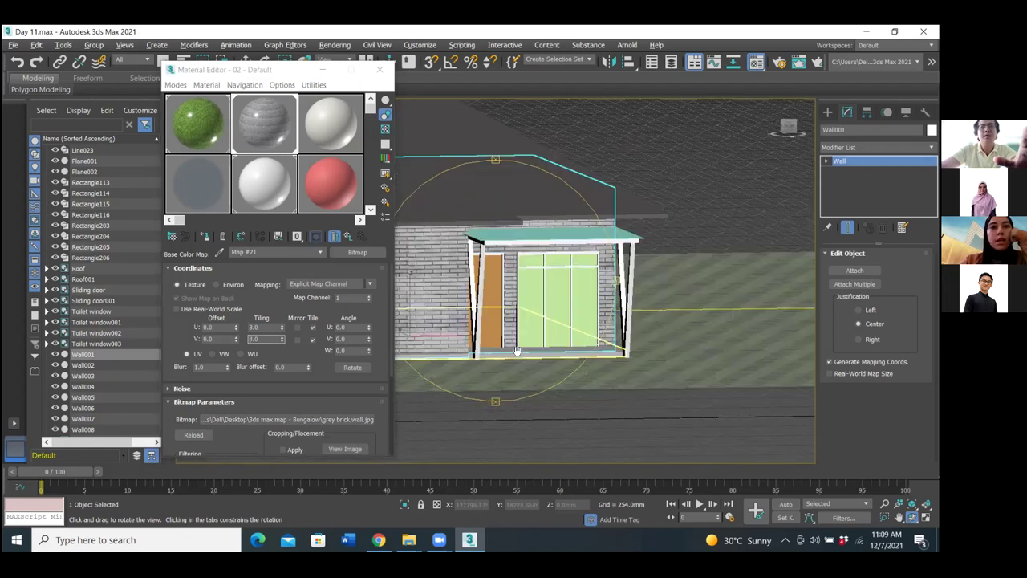
drag(520, 350, 433, 353)
click(356, 329)
double_click(332, 328)
text(45)
key(Return)
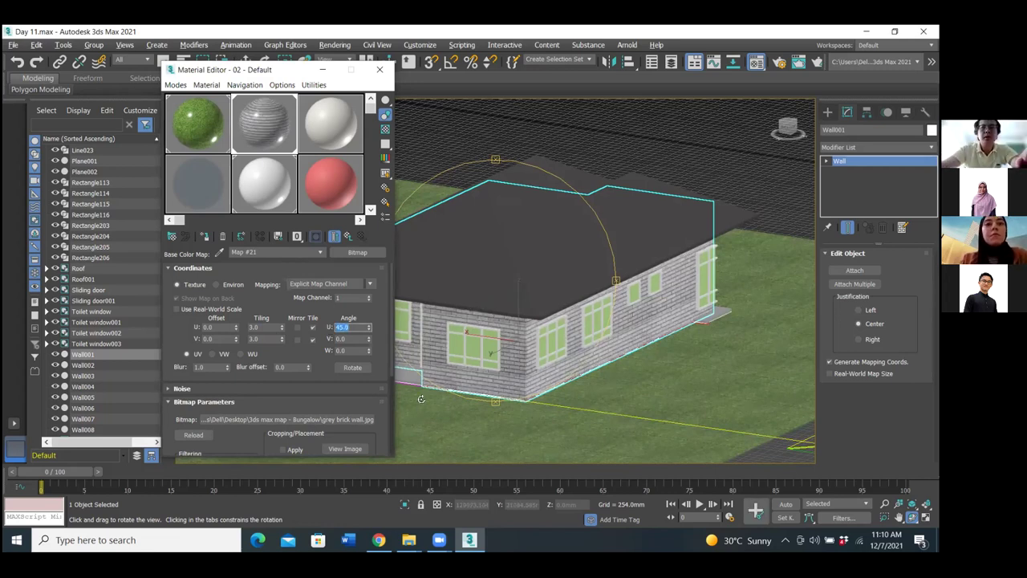
click(351, 343)
drag(358, 329, 308, 323)
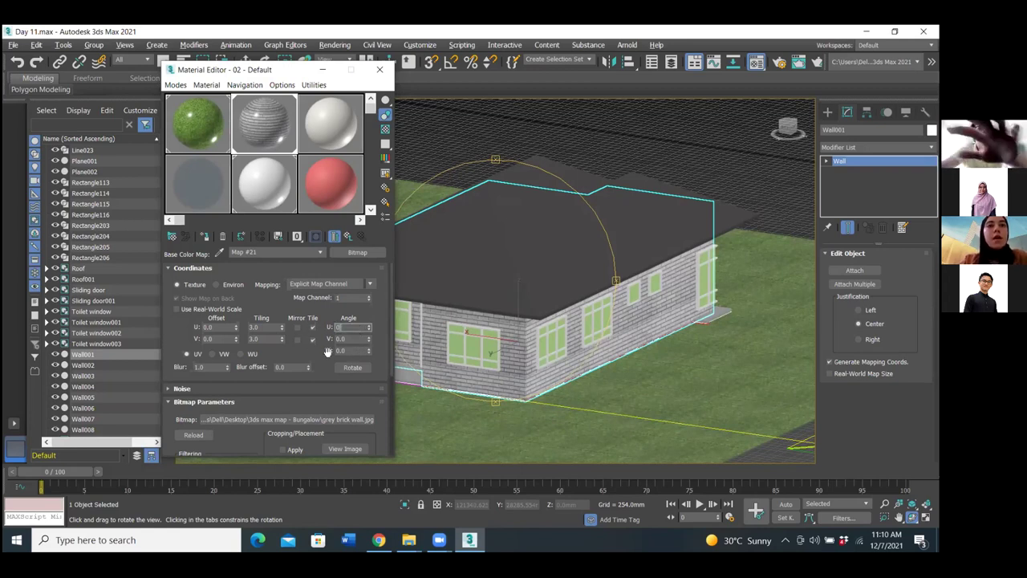
text(0)
key(Return)
double_click(354, 351)
text(54)
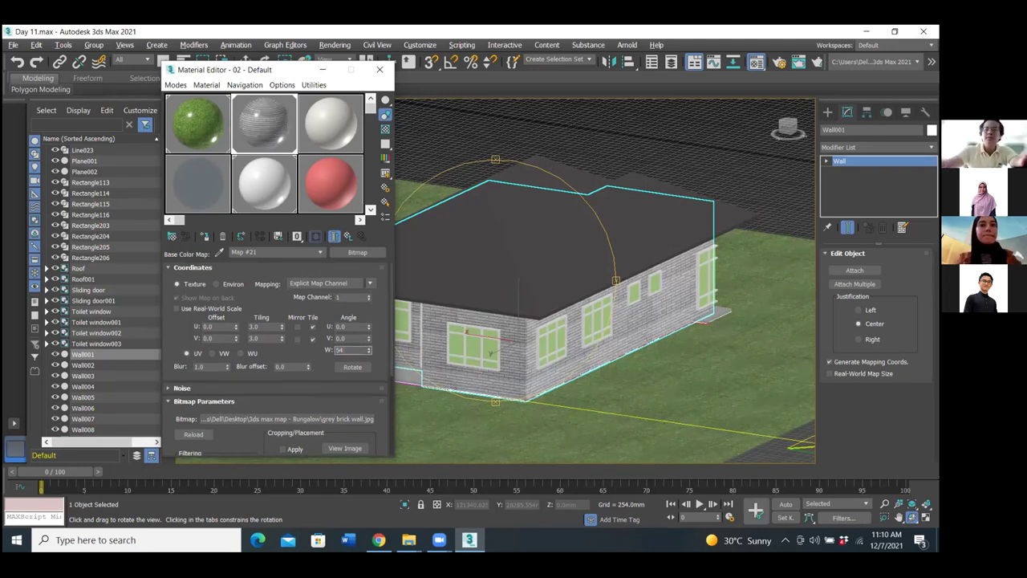
key(BackSpace)
key(BackSpace)
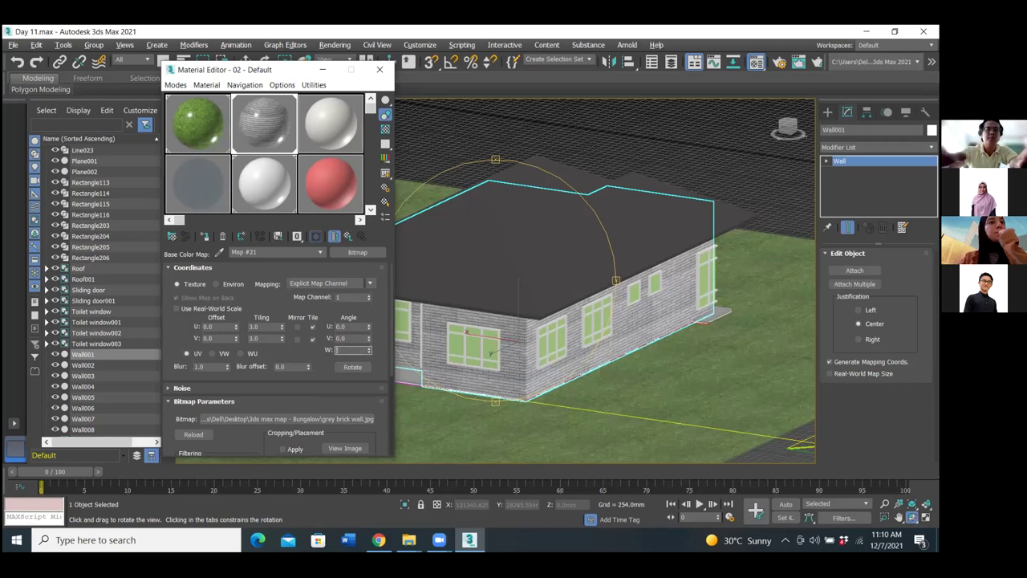
key(Return)
scroll(564, 360, up, 5)
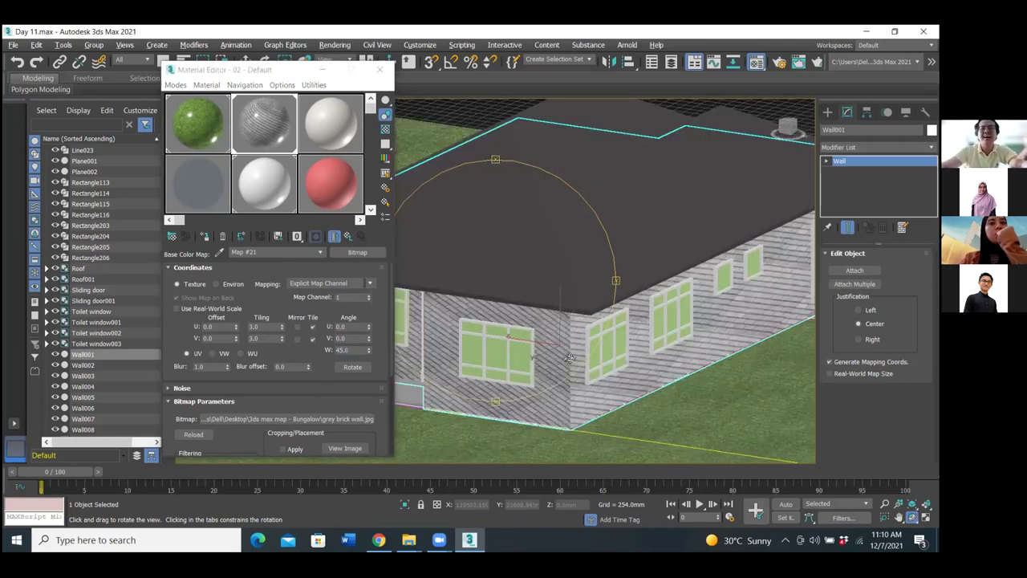
scroll(568, 359, down, 5)
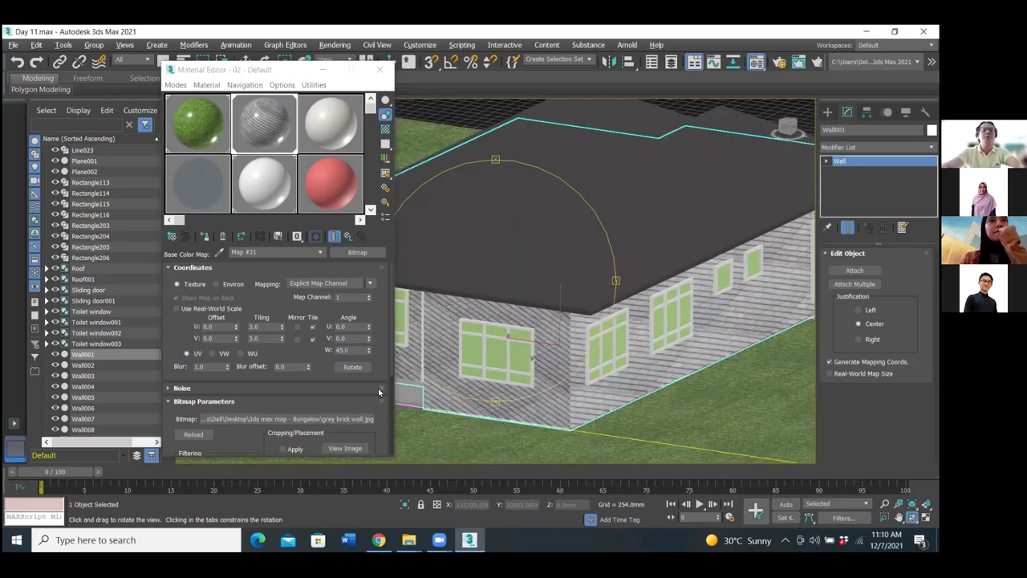
click(312, 338)
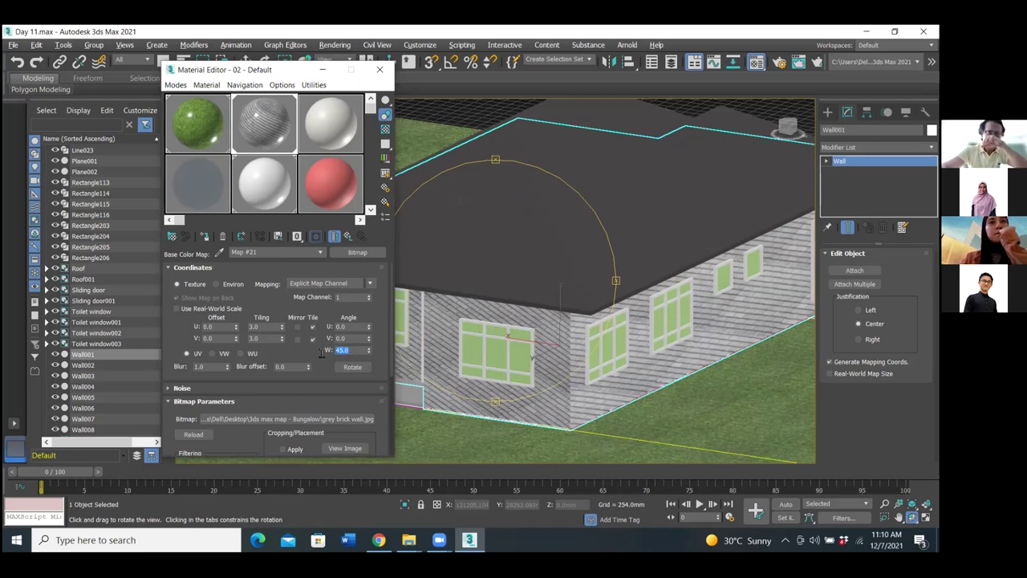
text(4)
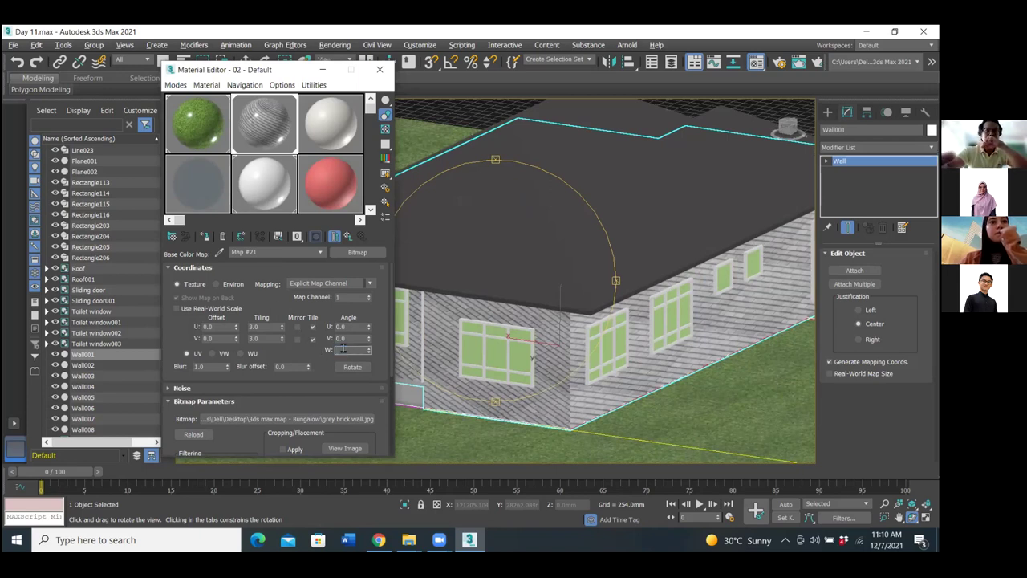
key(Return)
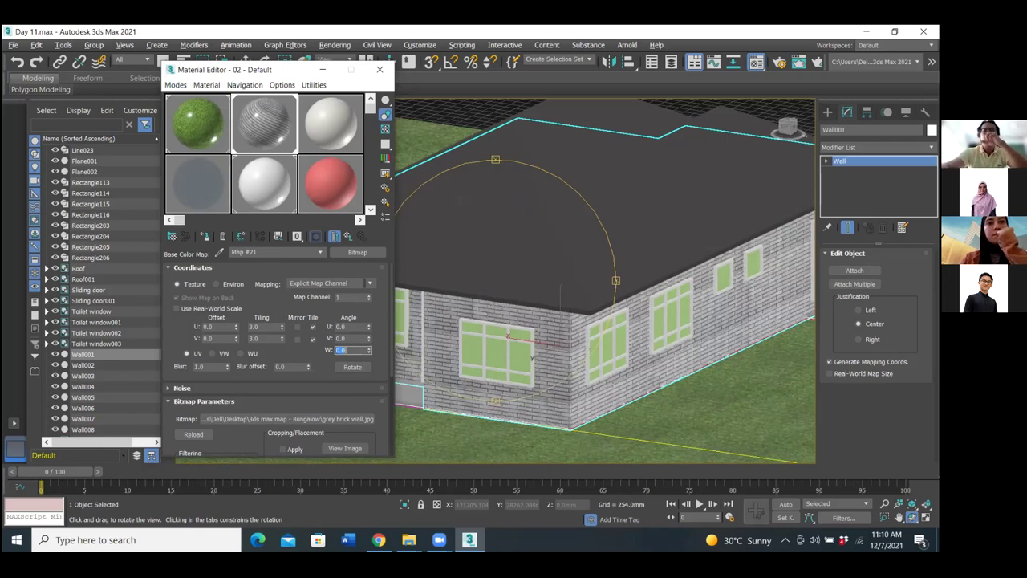
drag(523, 323, 544, 344)
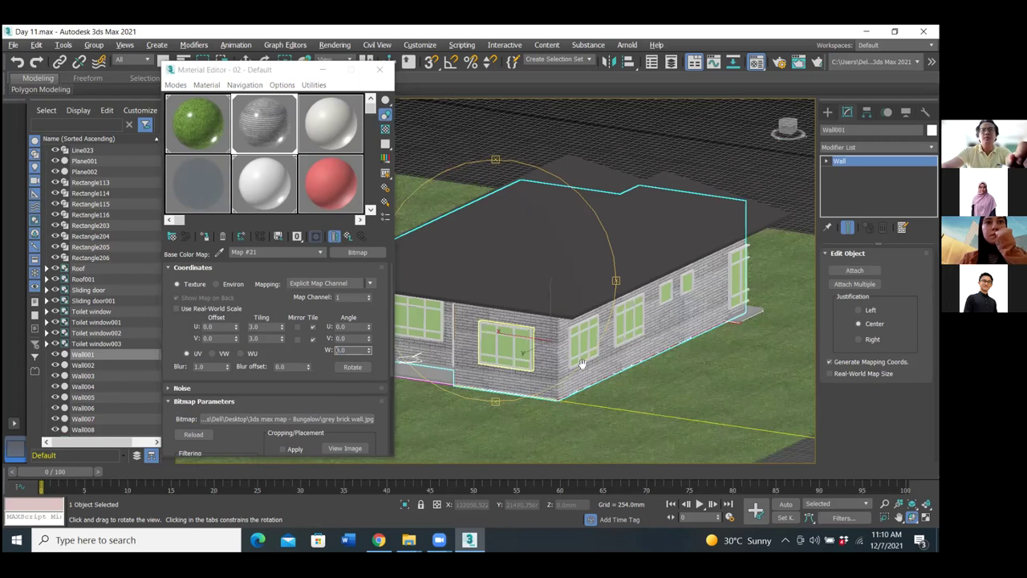
drag(583, 364, 607, 382)
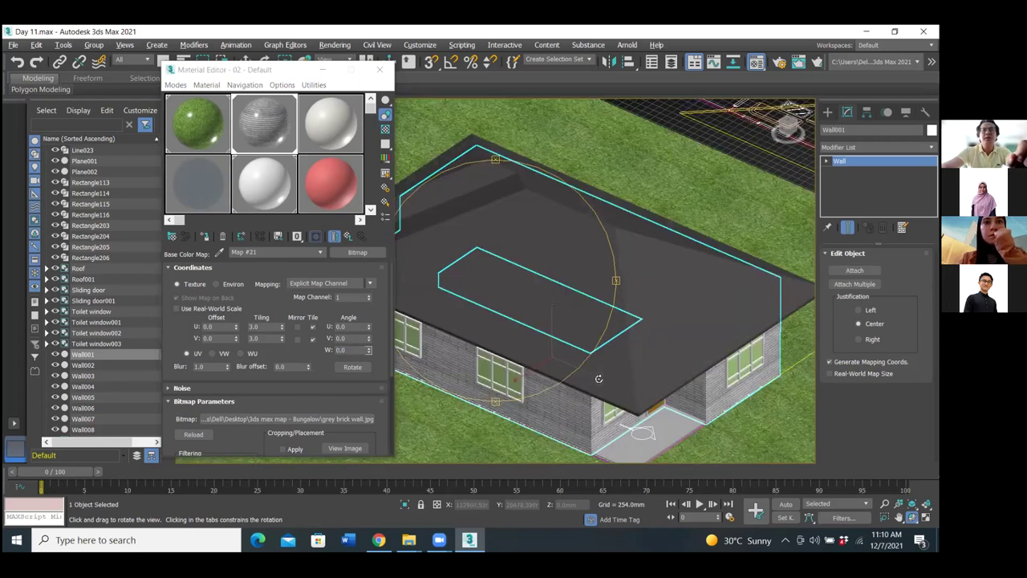
Minimize the Material Editor and centre the Top view on the selected wall.
scroll(645, 308, down, 5)
drag(580, 363, 679, 357)
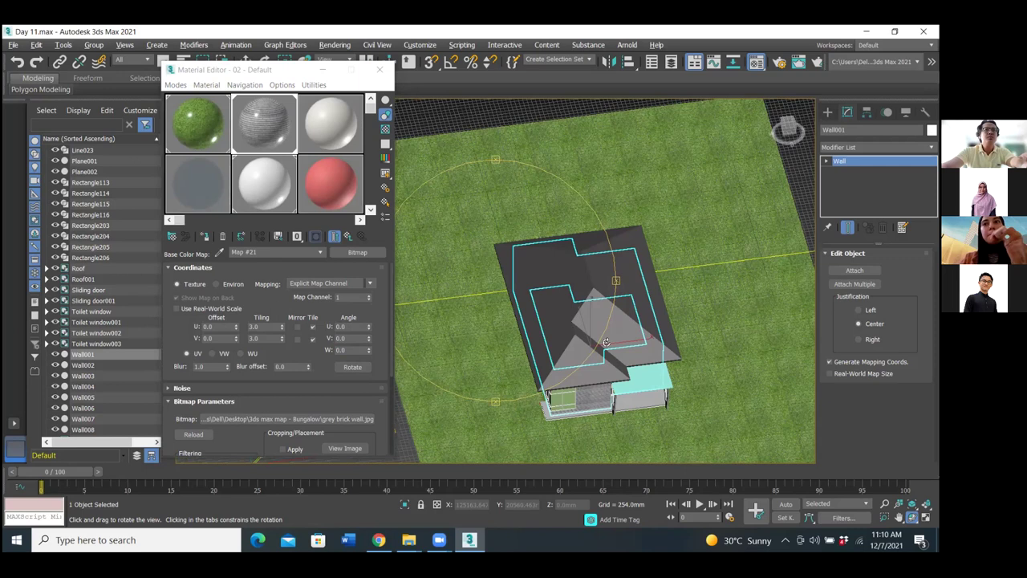
key(alt+w)
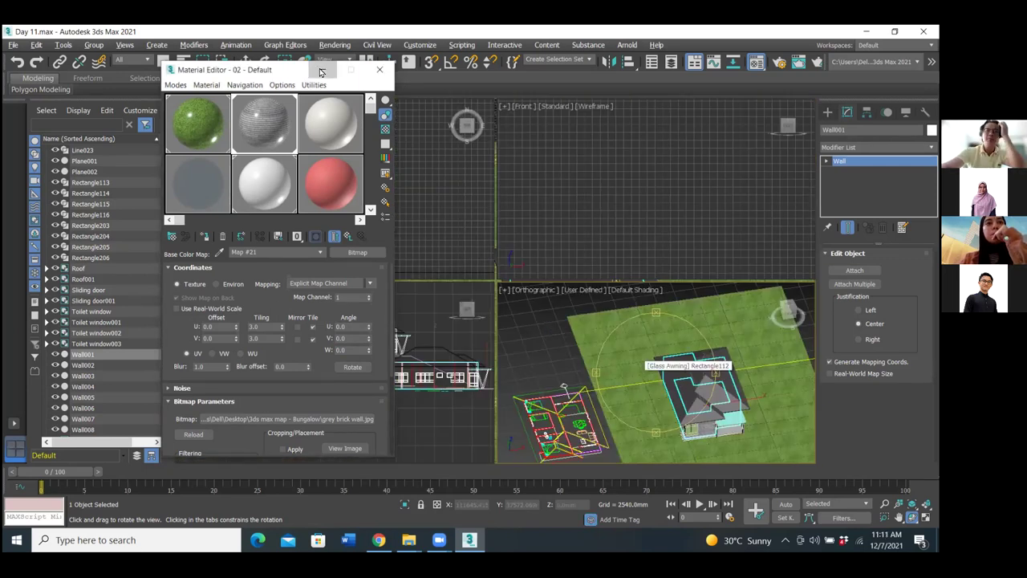
click(319, 70)
click(342, 210)
key(z)
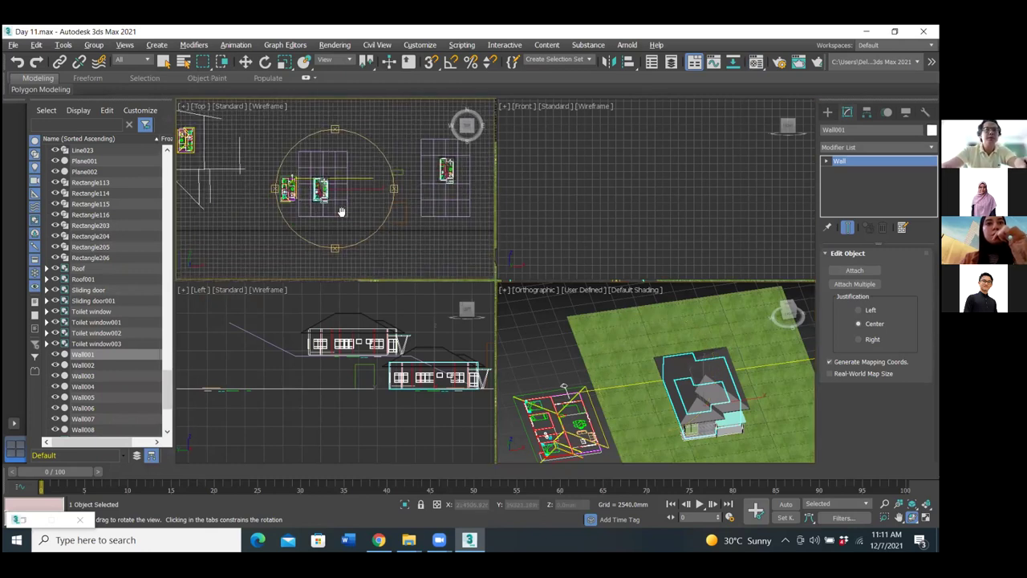
Maximize the Top viewport and switch the Create panel to Shapes.
scroll(386, 248, up, 2)
key(alt+w)
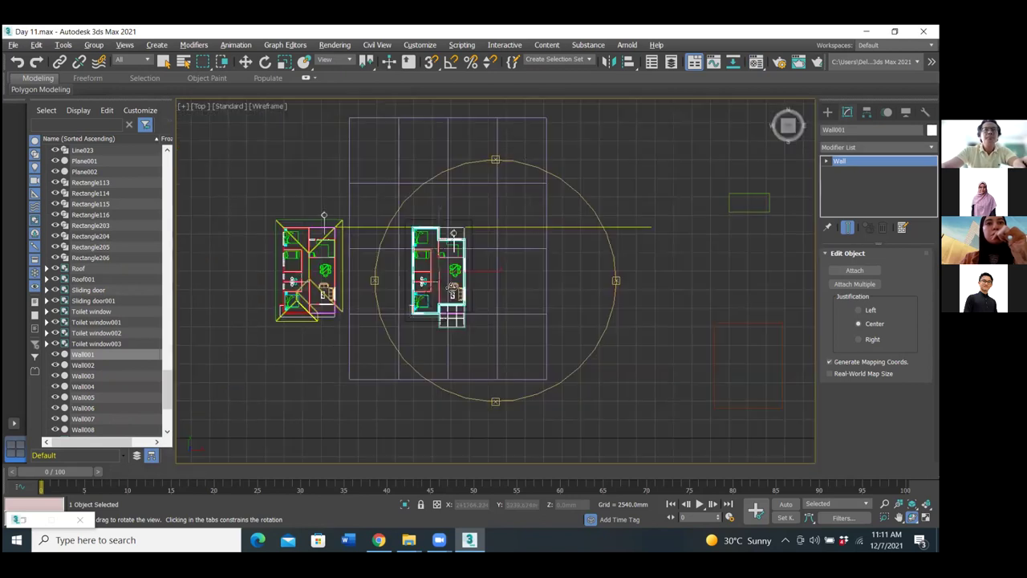
scroll(452, 289, up, 5)
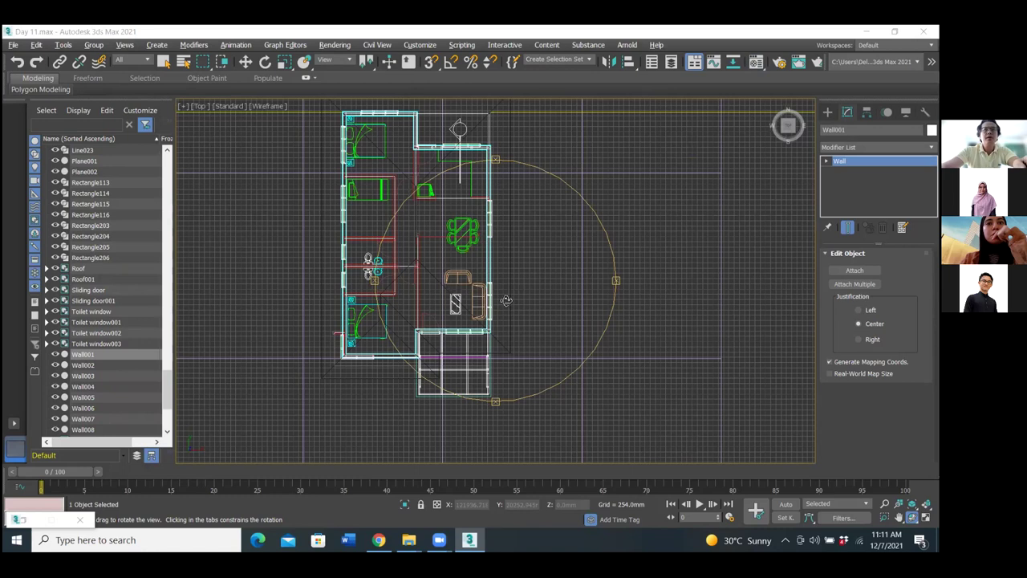
scroll(511, 305, down, 2)
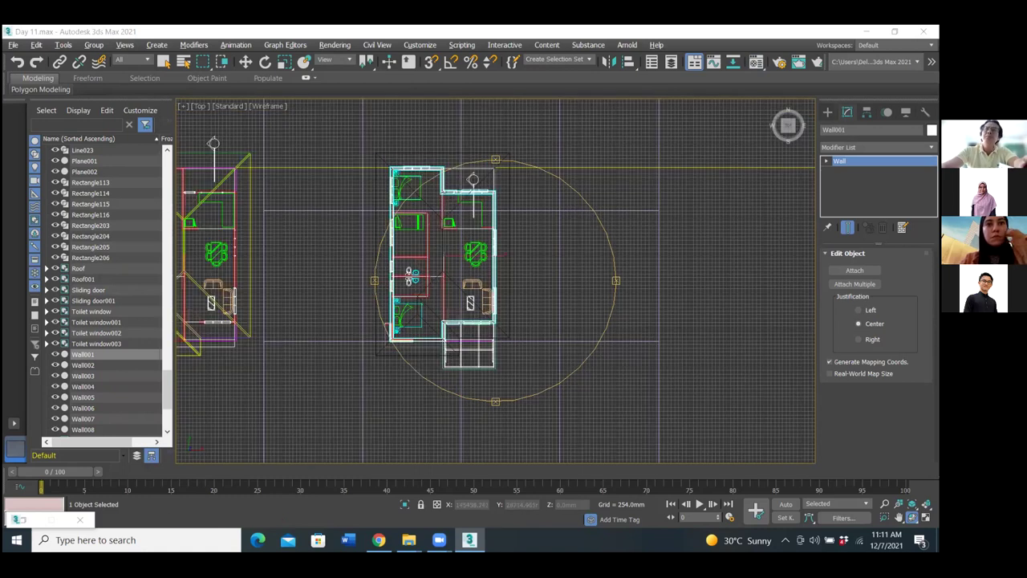
click(828, 111)
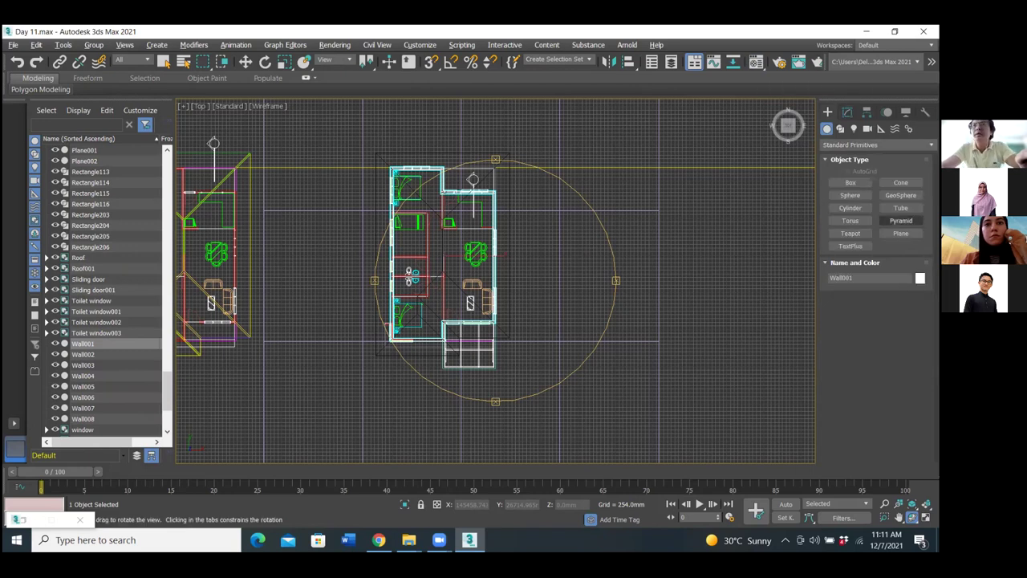
click(841, 128)
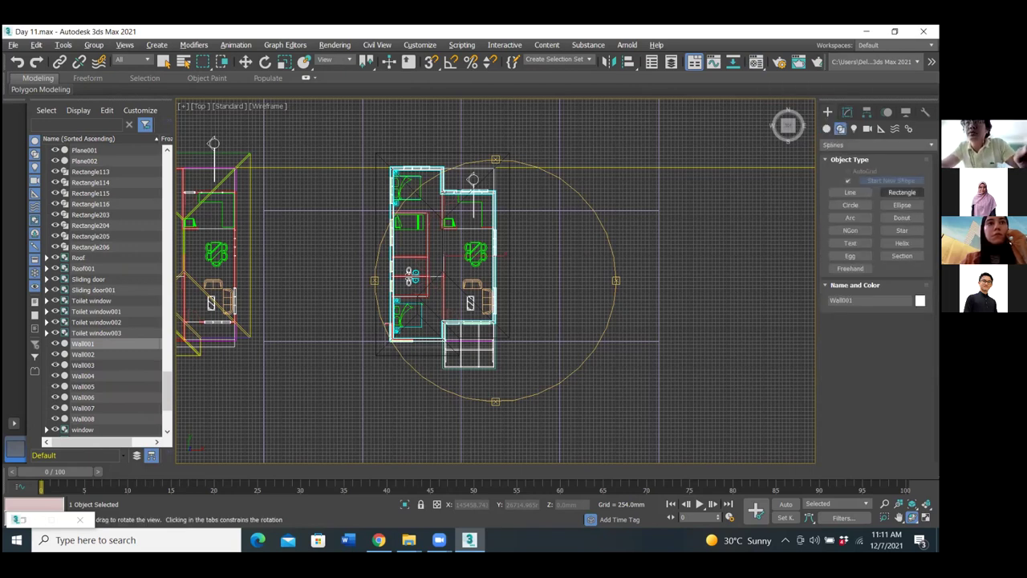
Start a Line and place four corner points around the house plan.
click(850, 193)
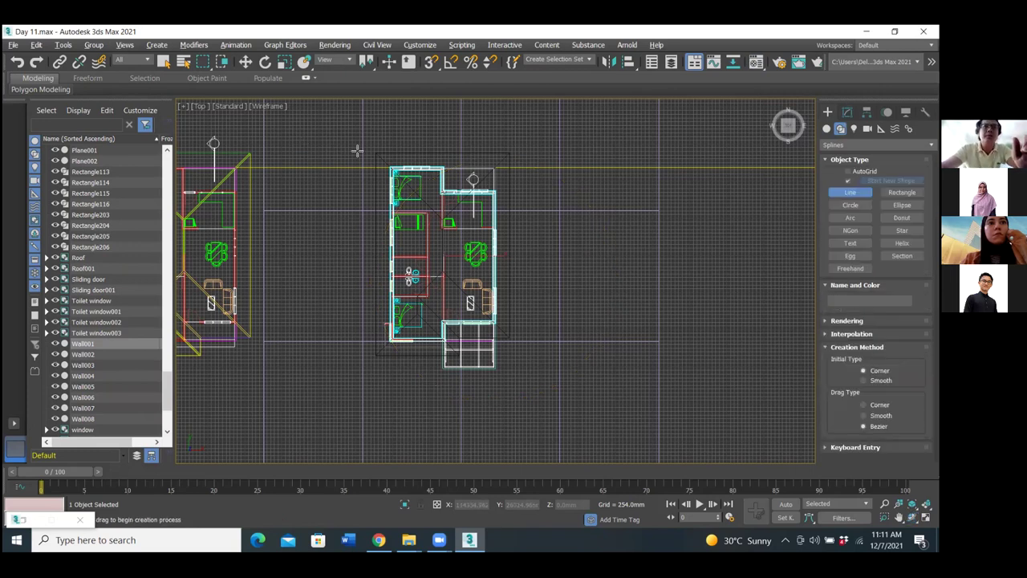
scroll(374, 152, up, 5)
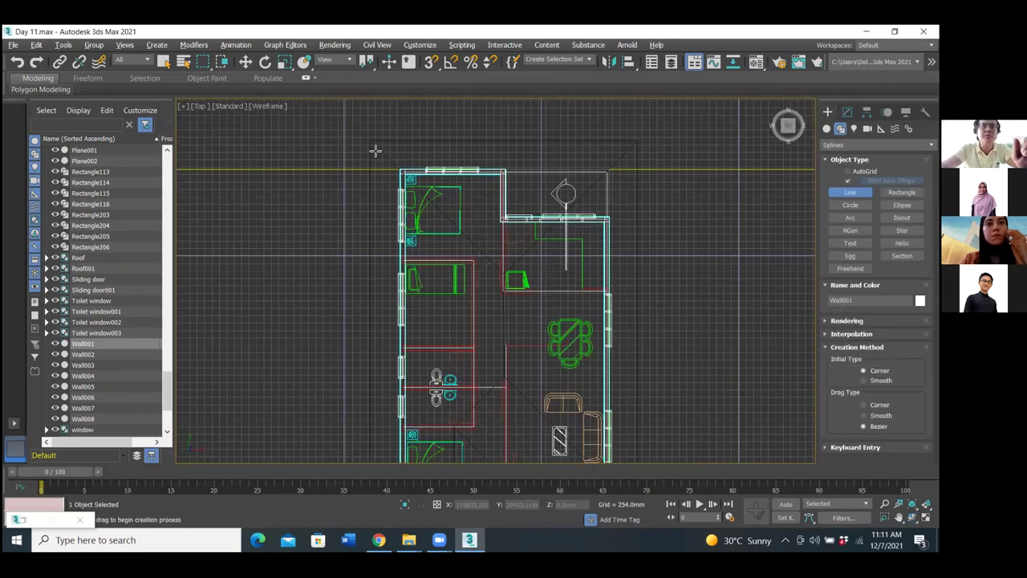
scroll(547, 149, down, 5)
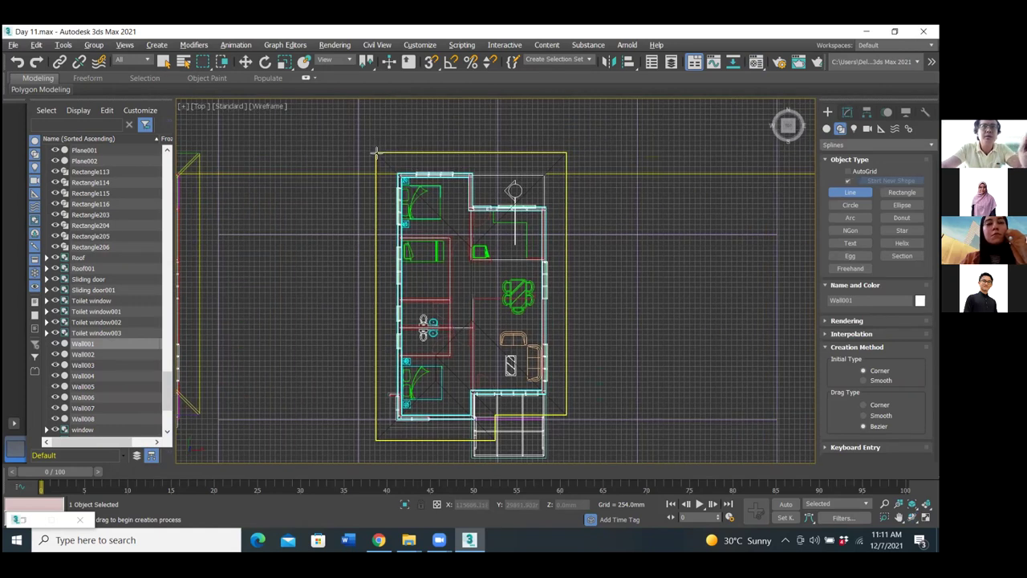
click(375, 152)
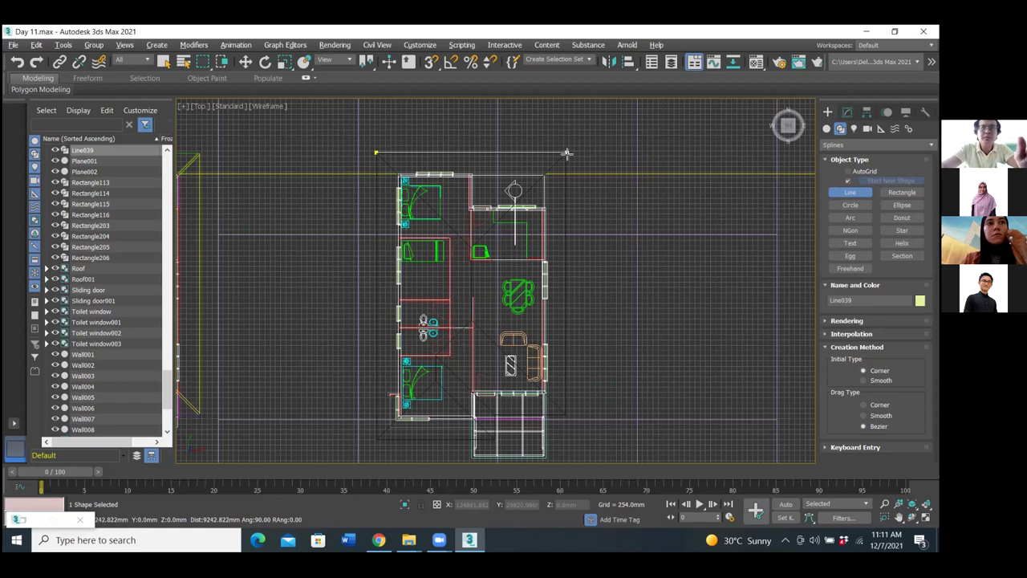
click(566, 152)
scroll(566, 275, down, 3)
scroll(568, 321, up, 5)
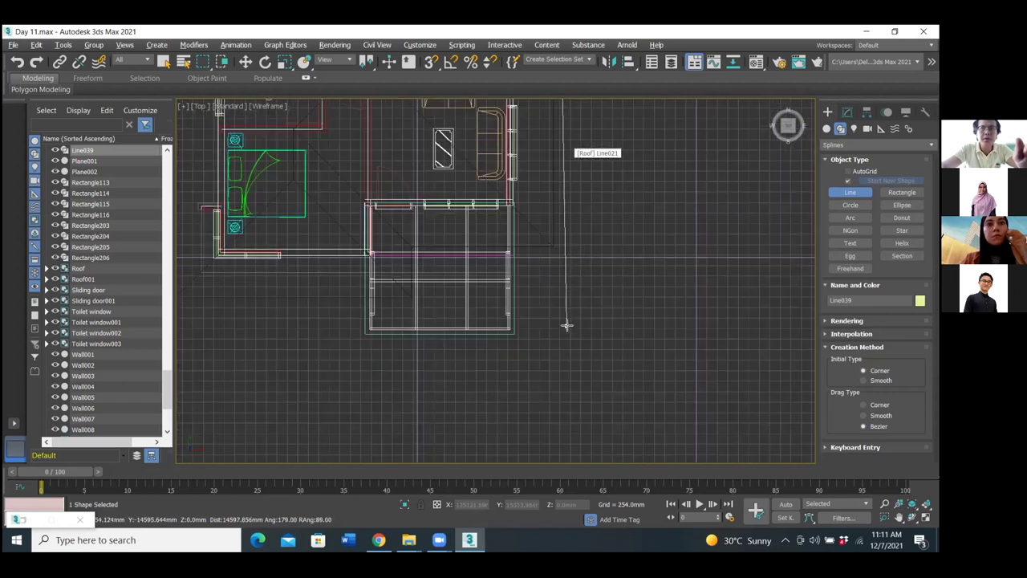
click(548, 378)
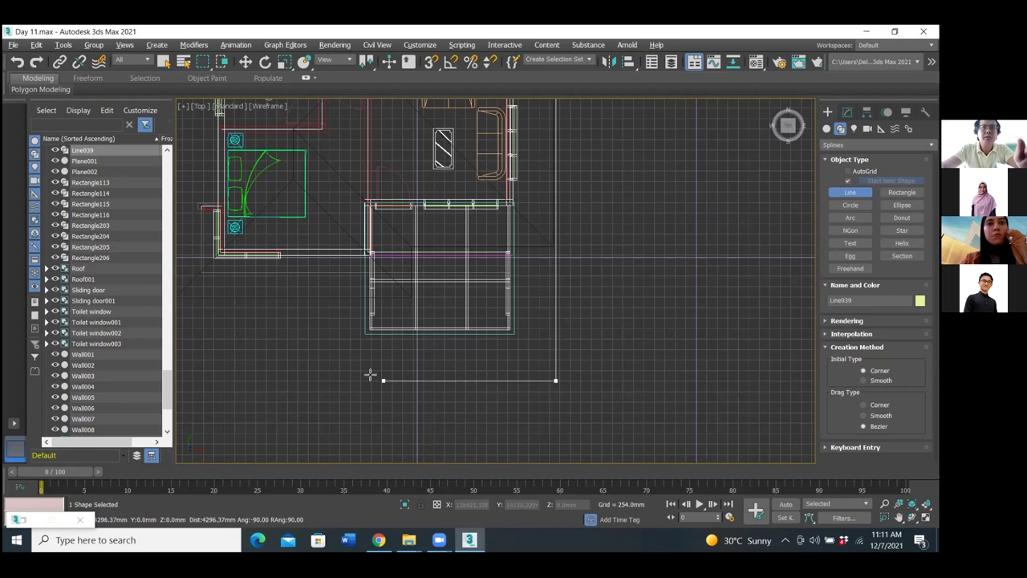
click(327, 377)
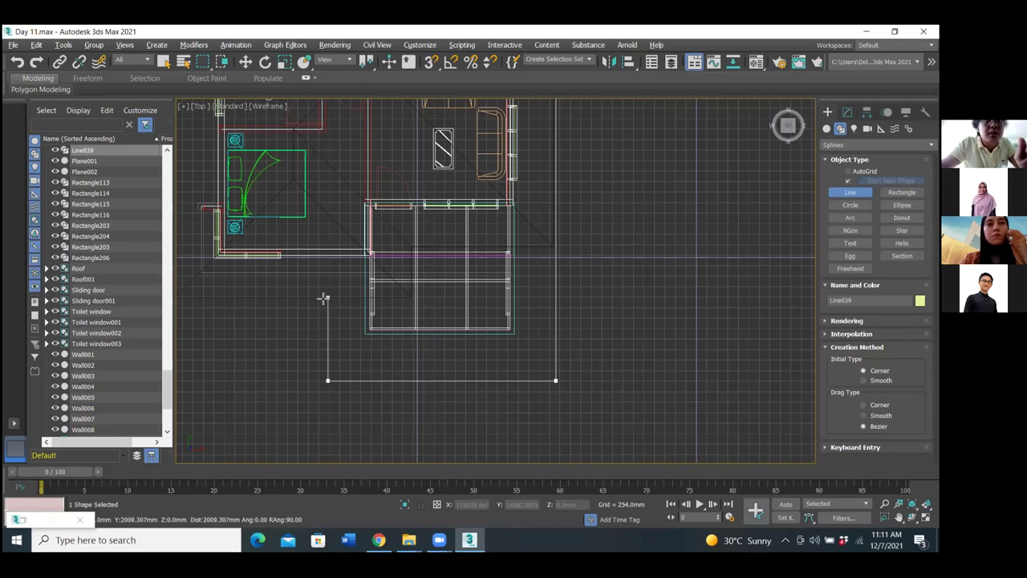
Add a left-side corner and close the spline at the first vertex, creating Line039.
scroll(321, 297, down, 2)
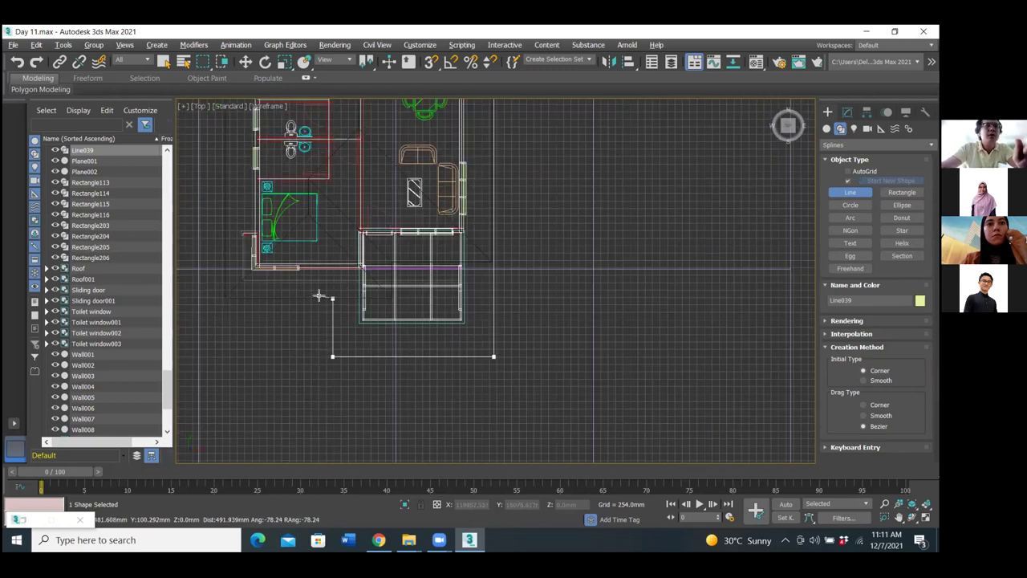
scroll(223, 297, up, 5)
scroll(228, 296, down, 3)
scroll(228, 293, up, 2)
scroll(229, 292, down, 4)
click(228, 296)
scroll(232, 244, down, 4)
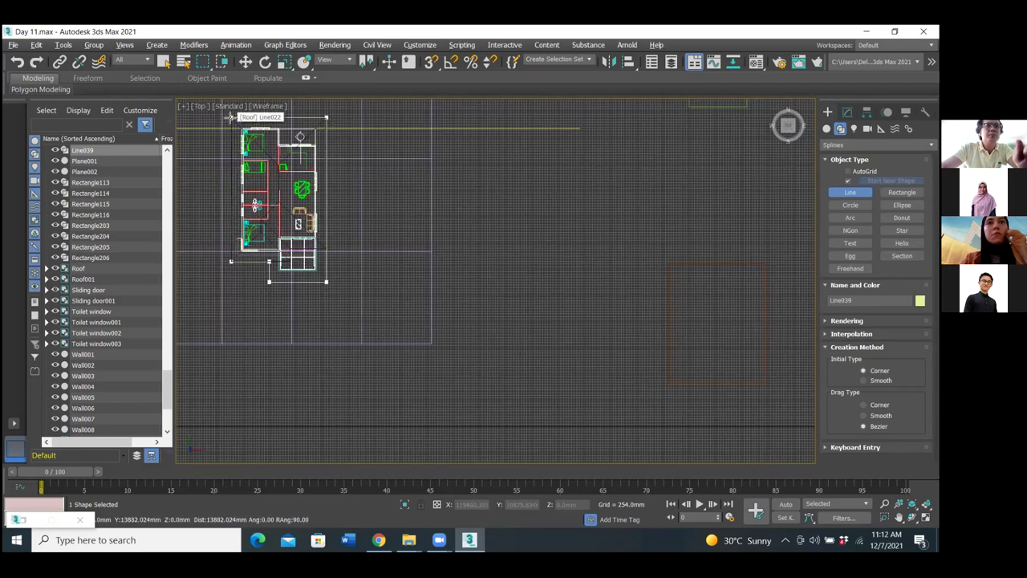
click(230, 119)
click(455, 295)
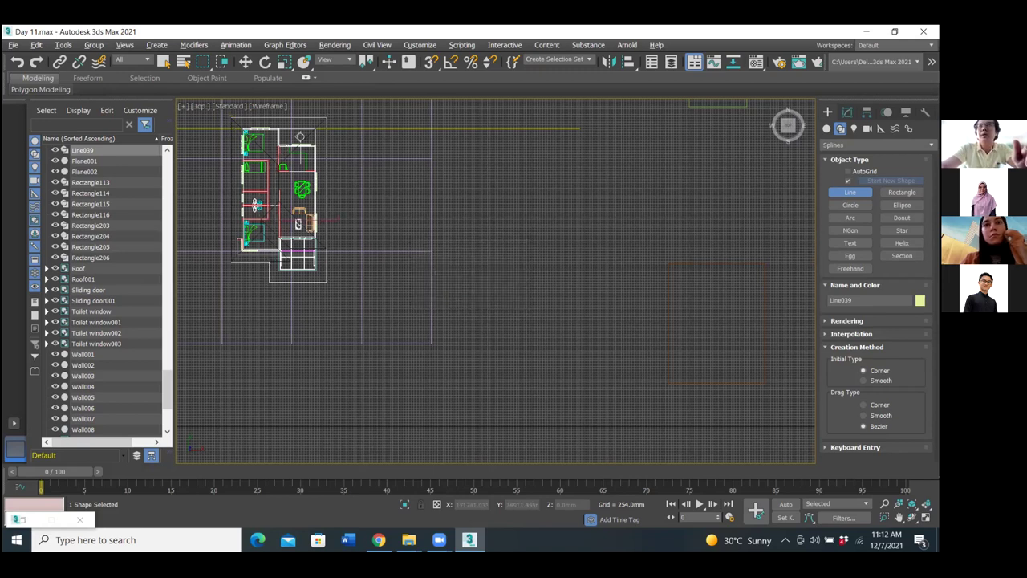
click(847, 112)
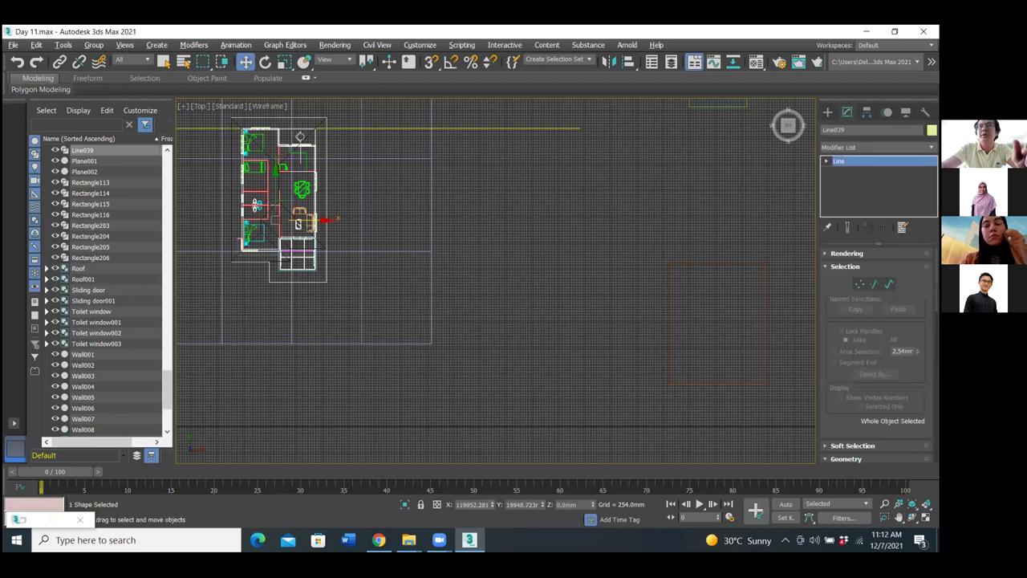
Add an Extrude modifier to Line039 and maximize the angled 3D viewport.
click(875, 147)
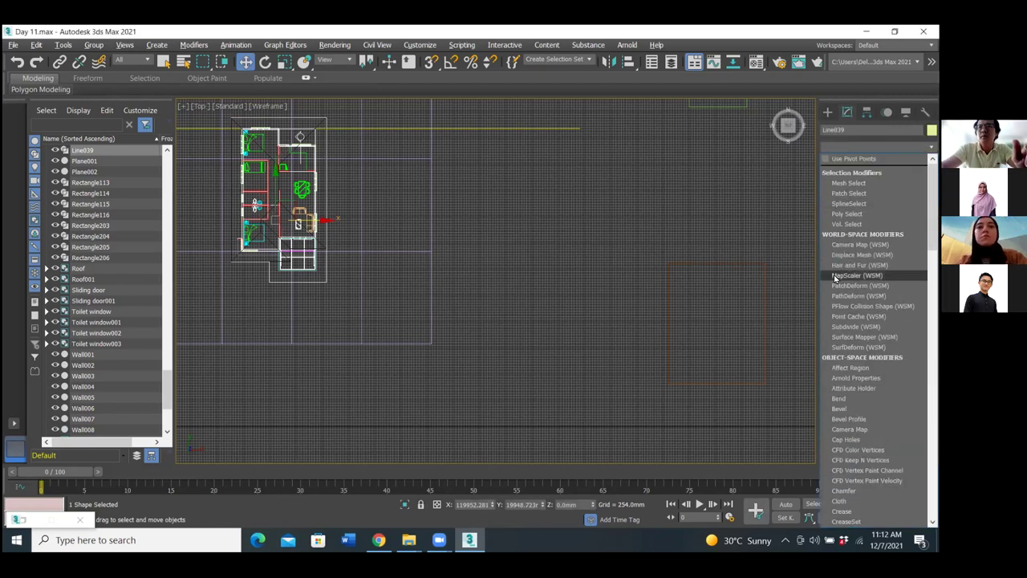
scroll(851, 474, down, 6)
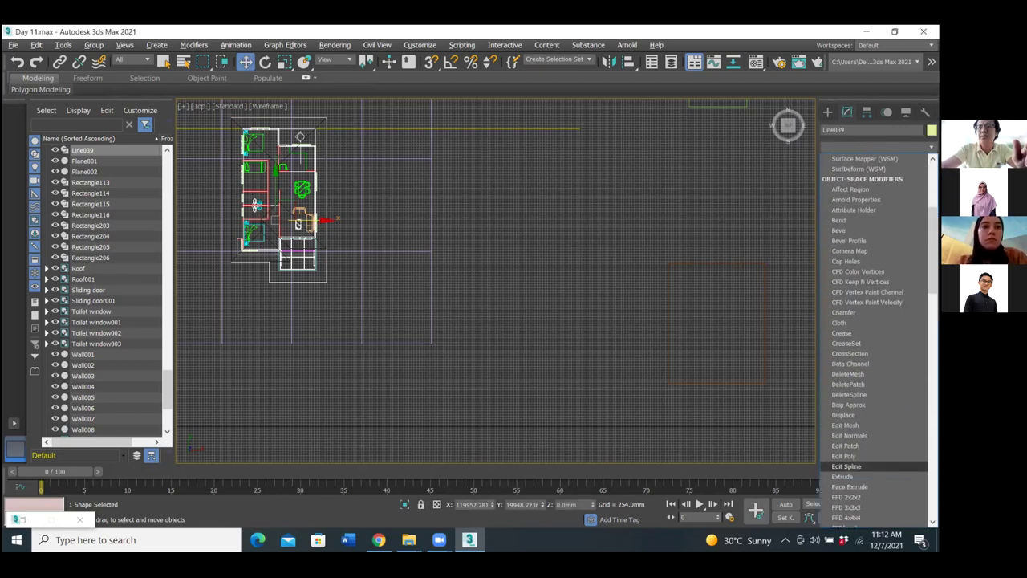
click(843, 477)
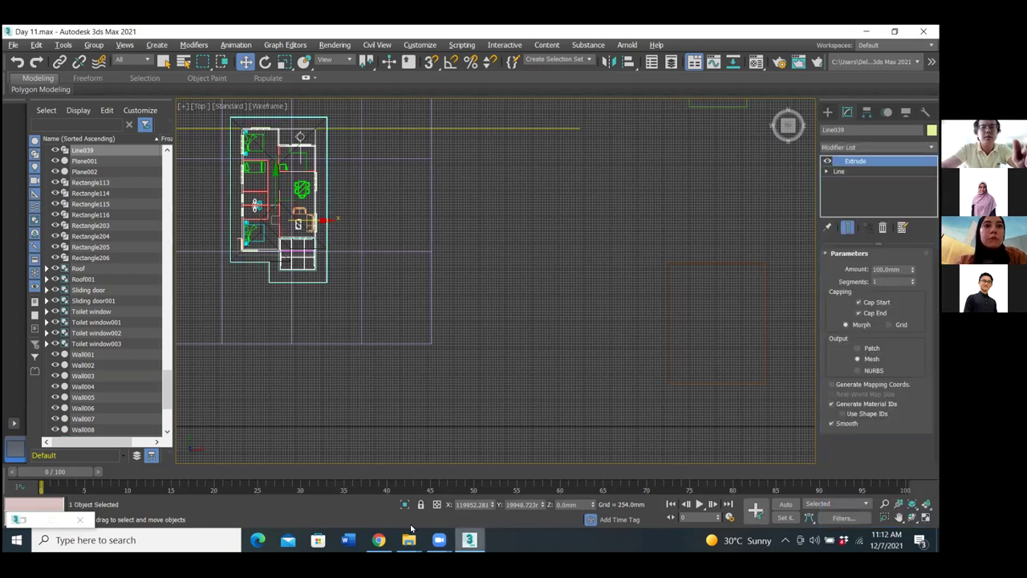
key(alt+w)
click(667, 411)
key(alt+w)
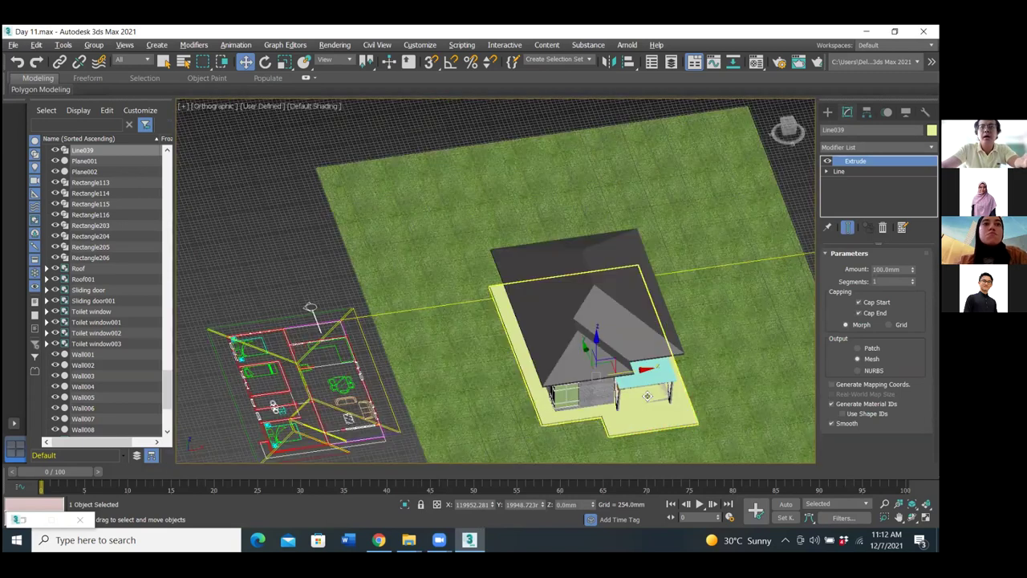
scroll(646, 396, up, 8)
scroll(631, 235, down, 4)
middle_drag(632, 235, 631, 129)
alt+middle_drag(537, 377, 538, 299)
scroll(550, 291, up, 4)
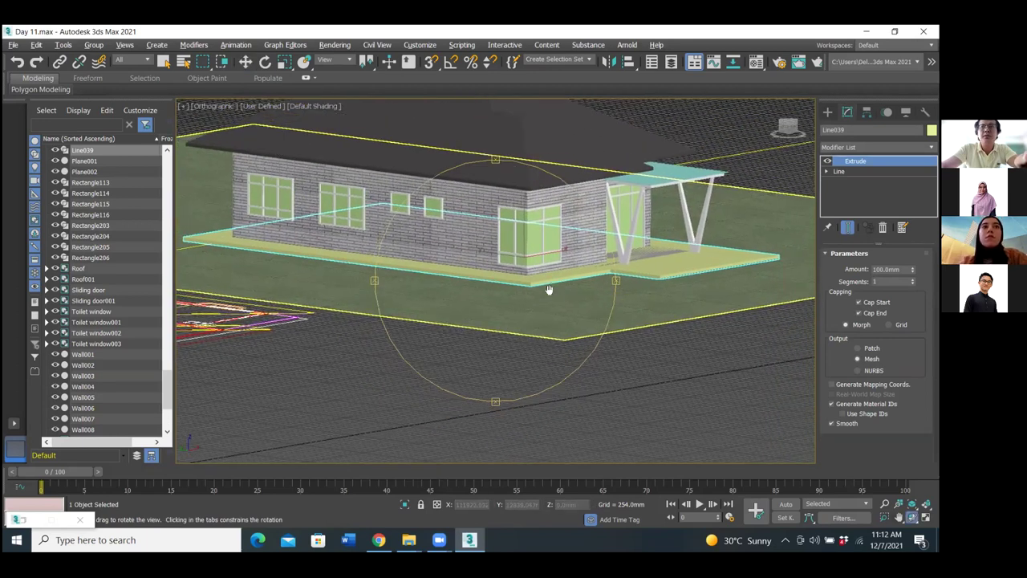
Set the Extrude Amount to 50mm and orbit to inspect the slab.
double_click(892, 269)
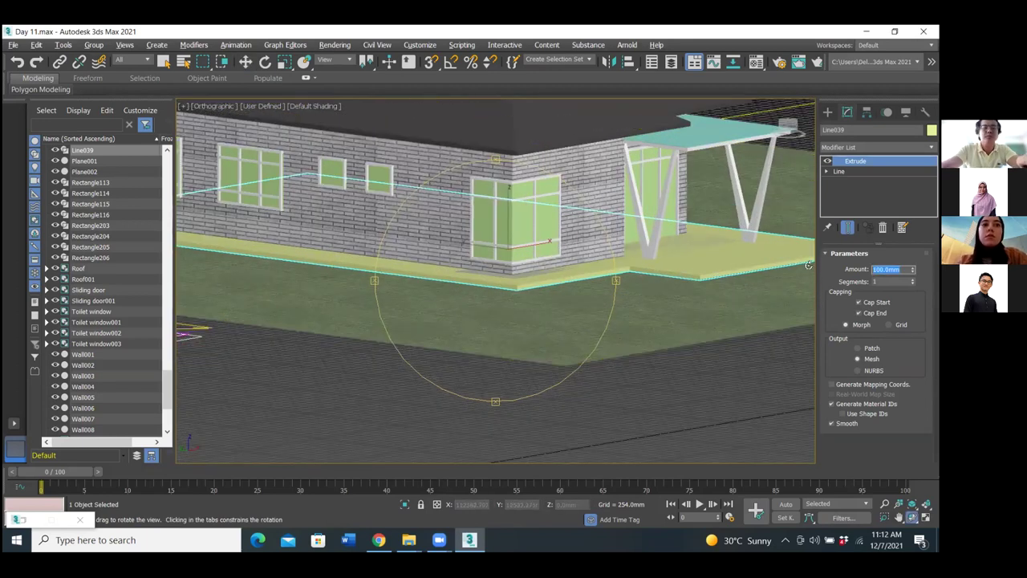
text(50)
key(Return)
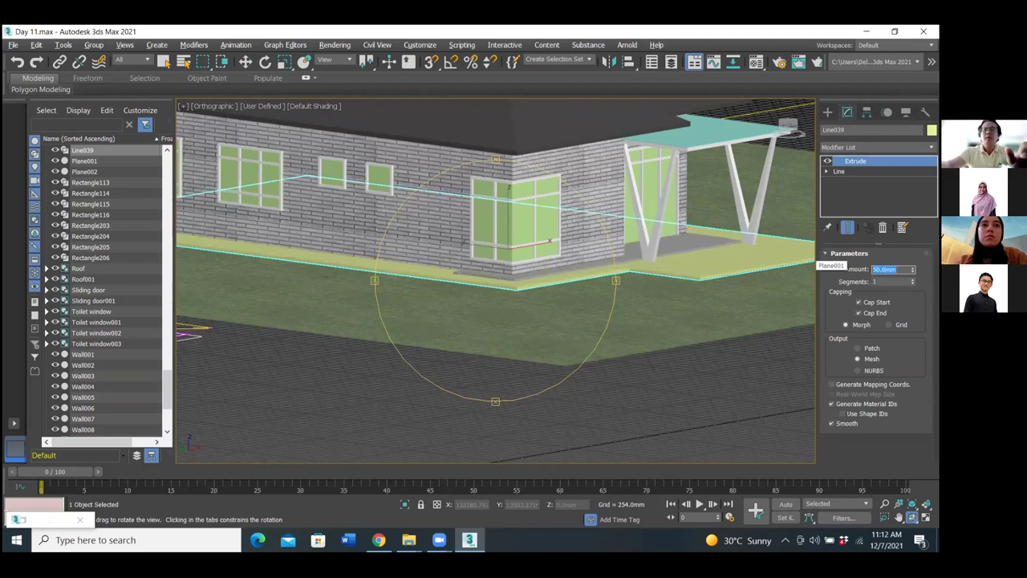
drag(498, 289, 481, 357)
scroll(481, 357, up, 2)
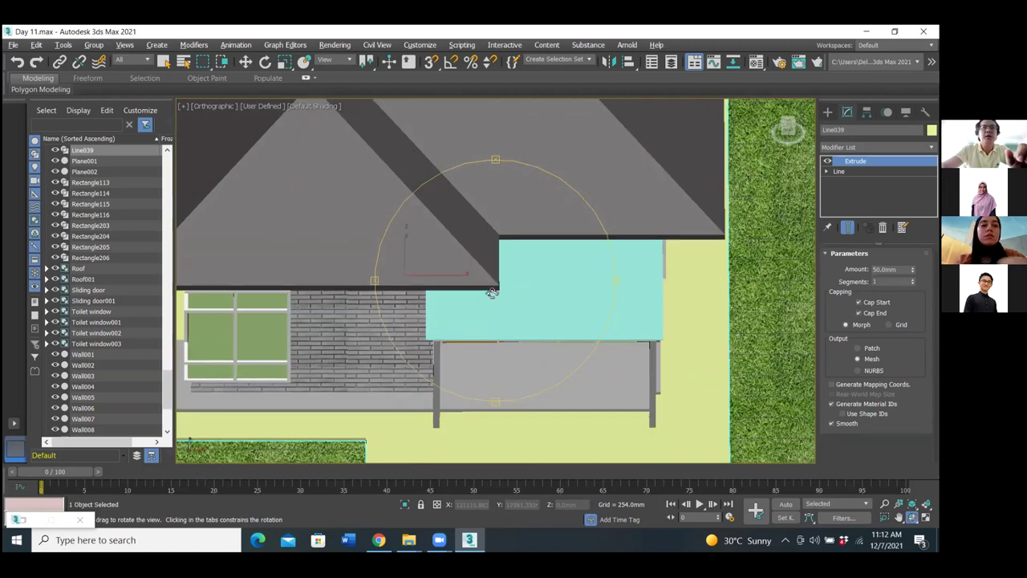
scroll(491, 292, down, 3)
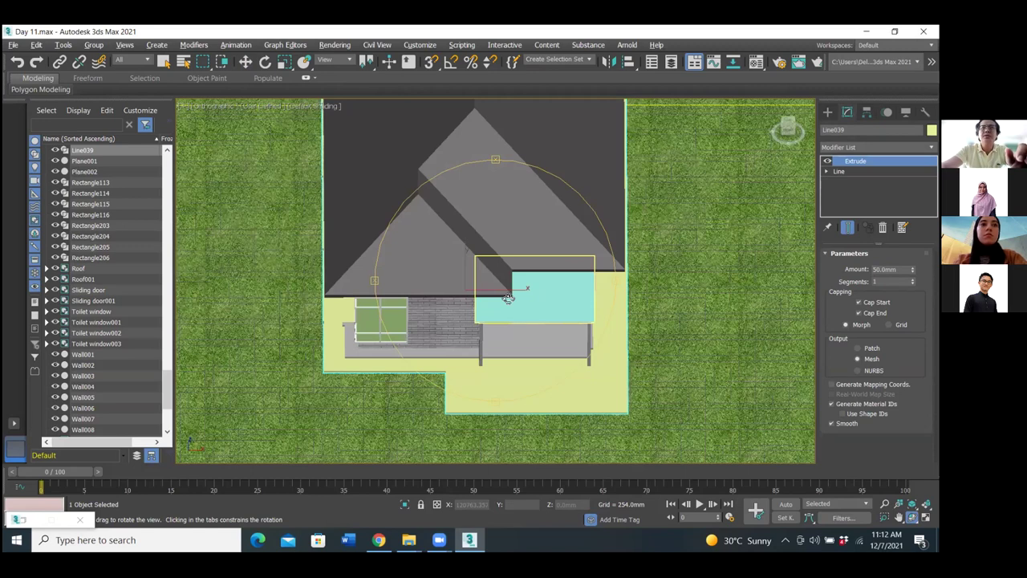
drag(554, 334, 554, 334)
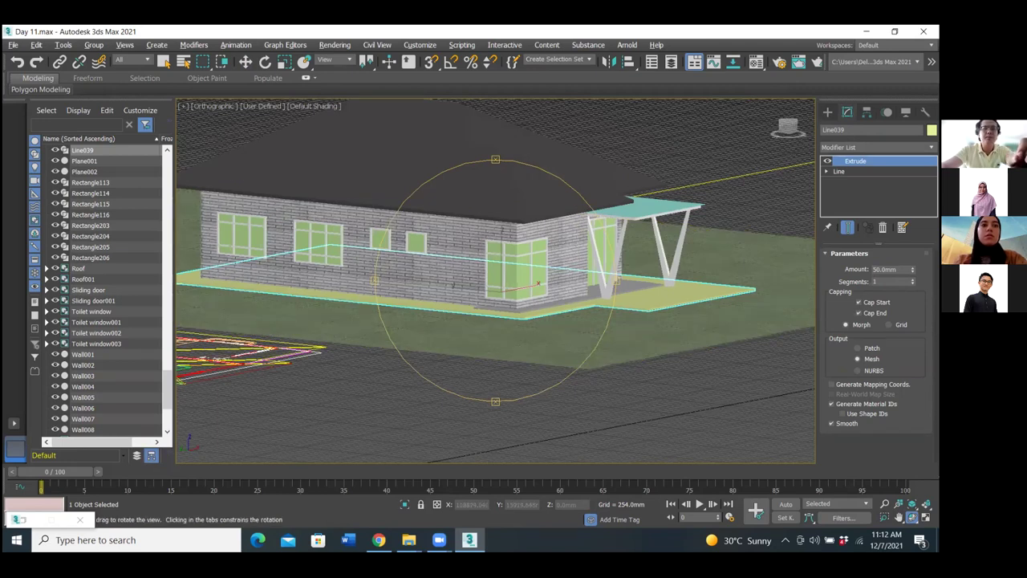
mouse_move(378, 539)
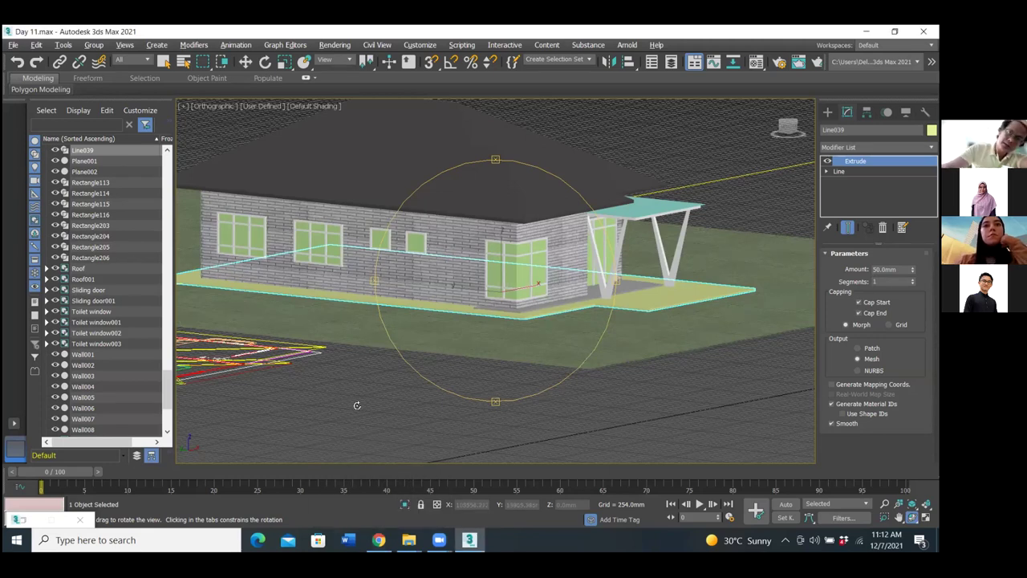
Search Google Images for 'concrete imprint'.
click(382, 521)
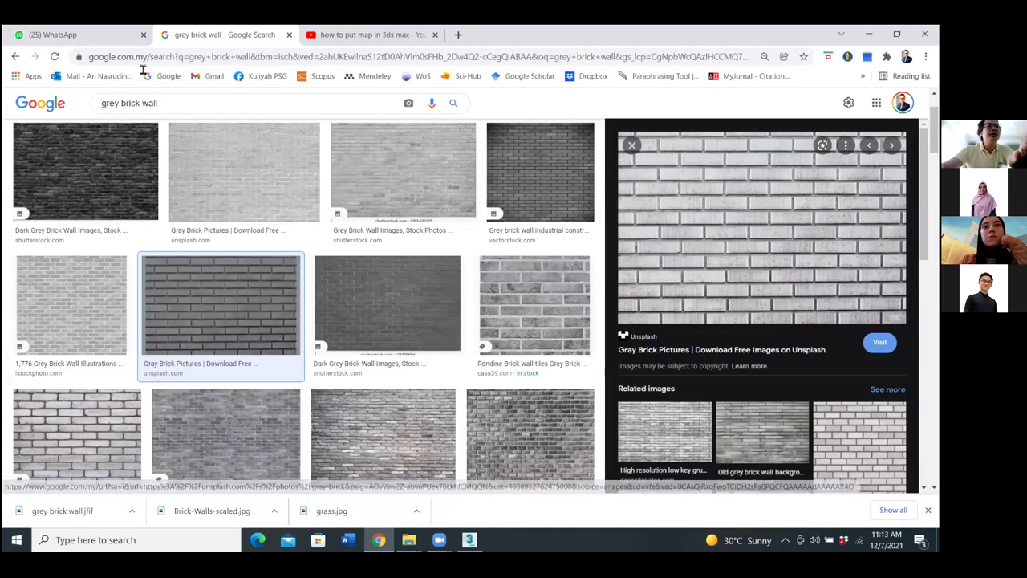
triple_click(129, 103)
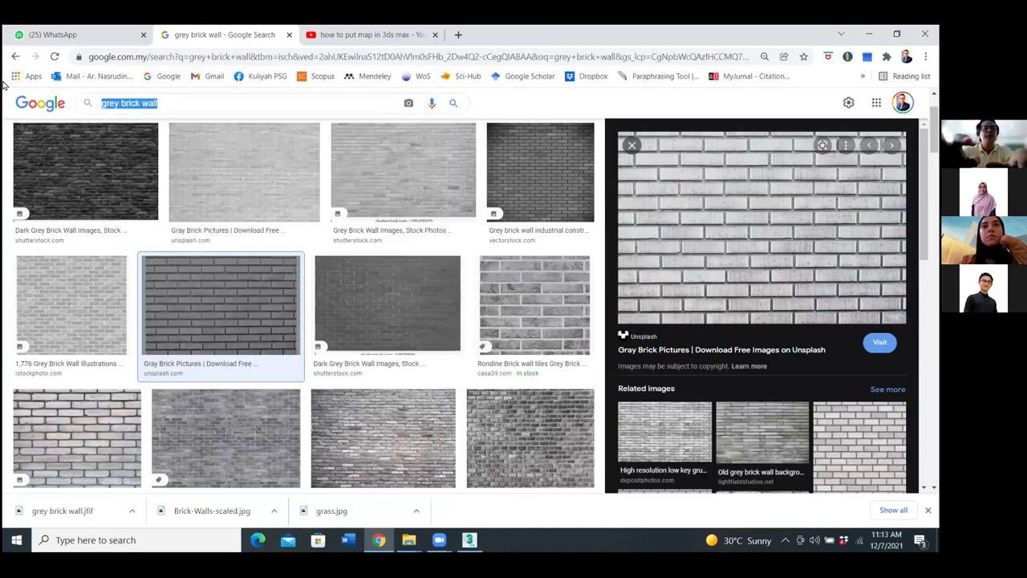
text(concret)
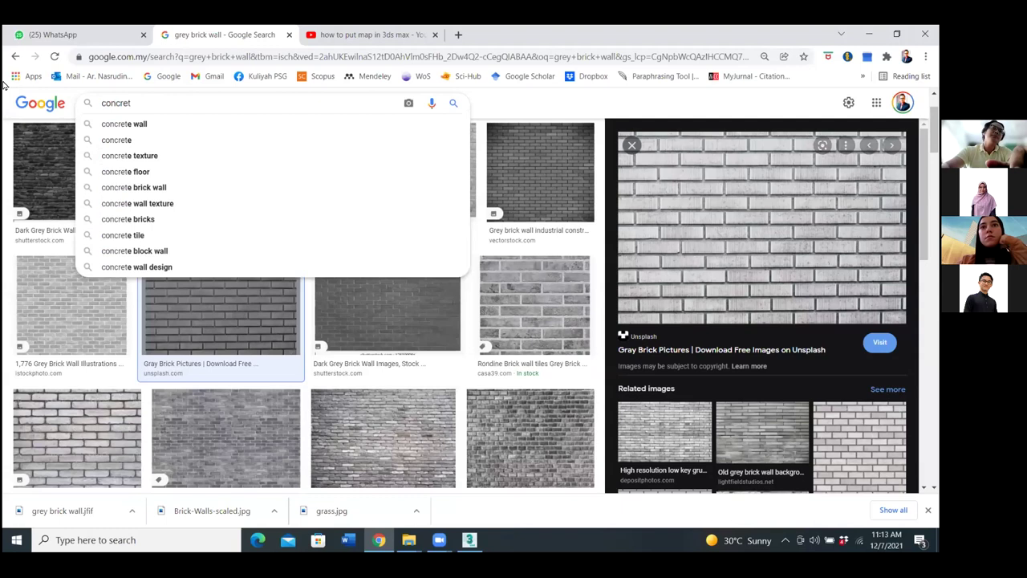
text(e imprint)
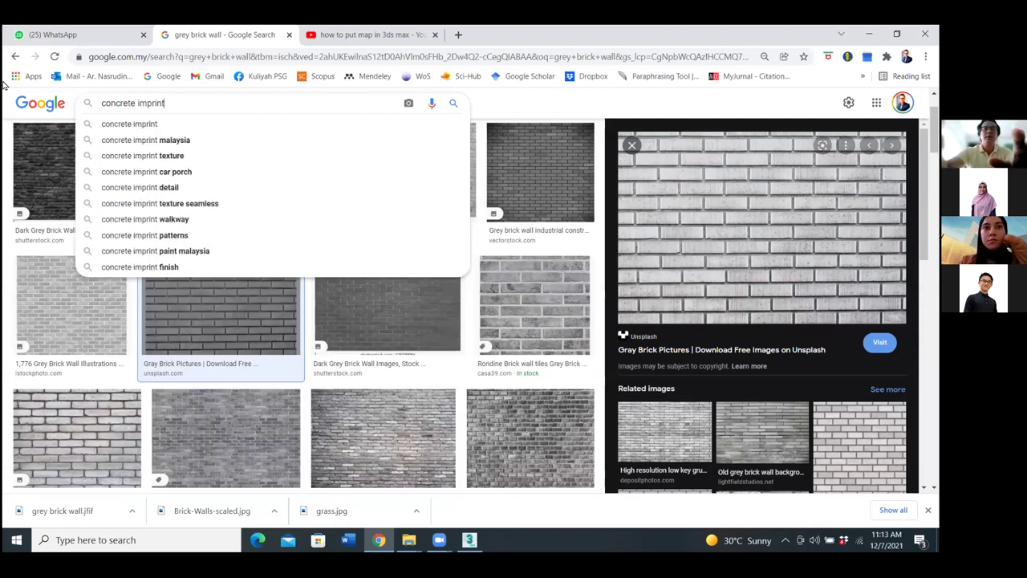
key(Return)
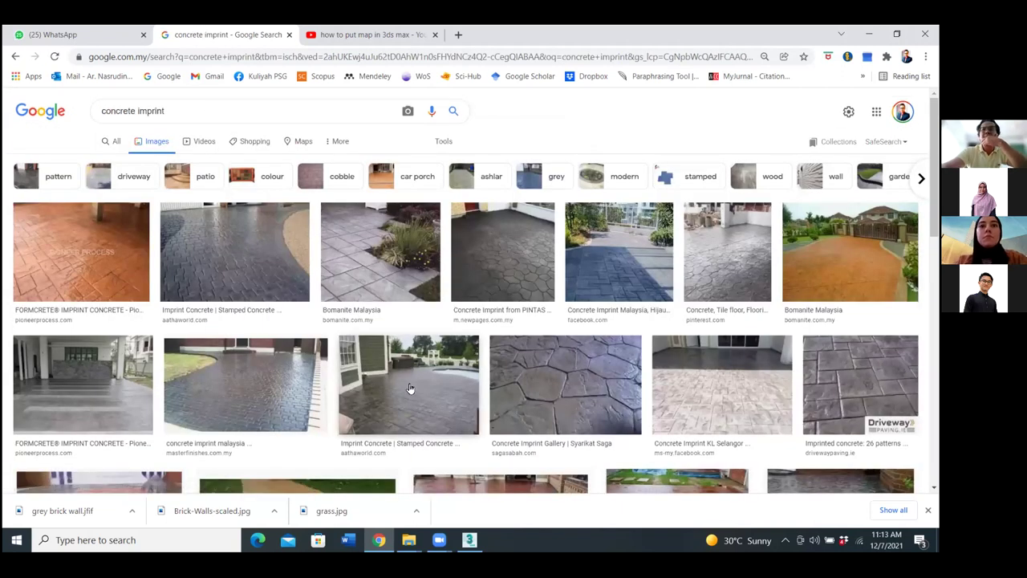
Scroll the results and preview the orange Imprinted Concrete image.
scroll(858, 385, down, 3)
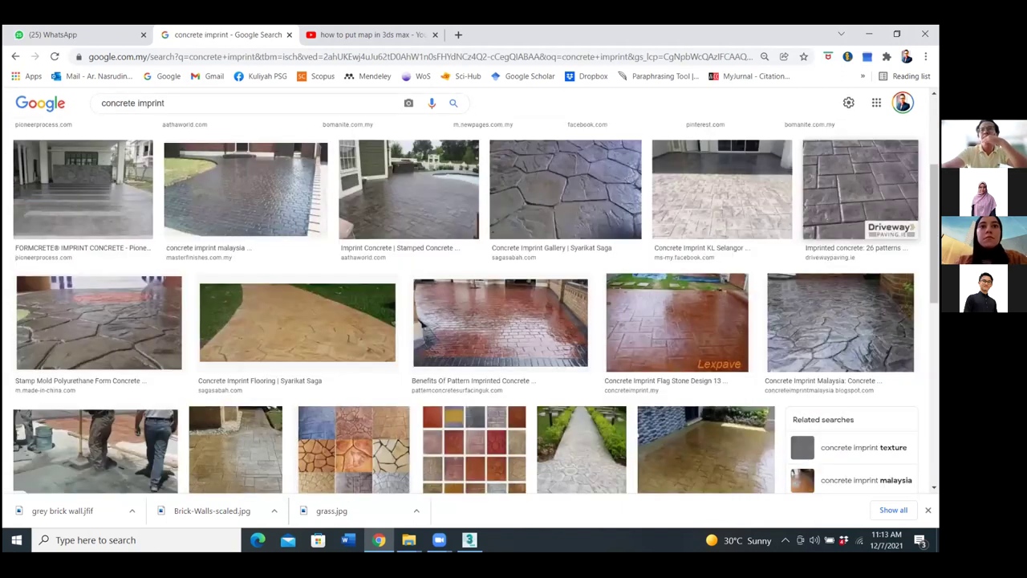
scroll(384, 284, down, 2)
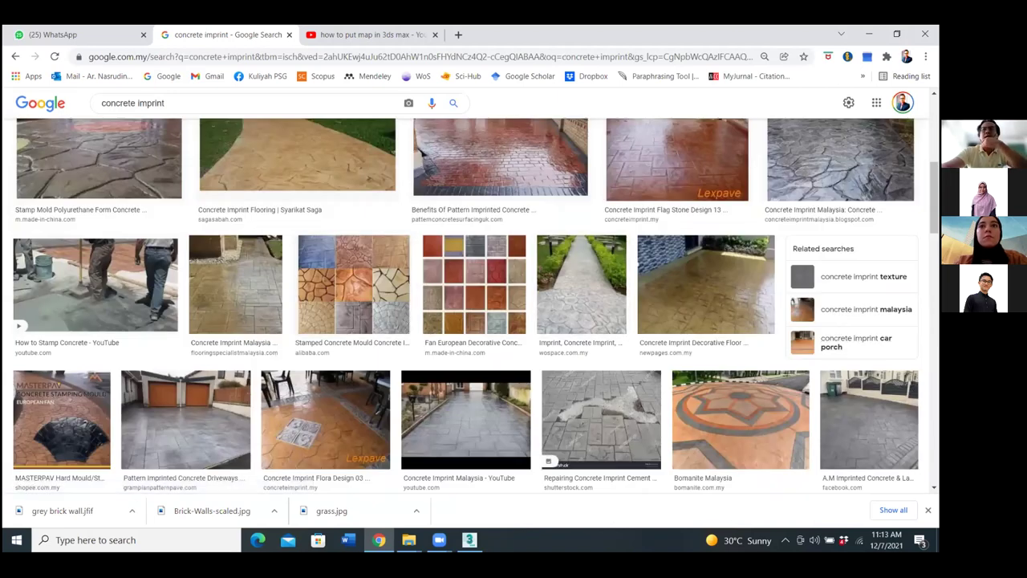
scroll(293, 351, down, 5)
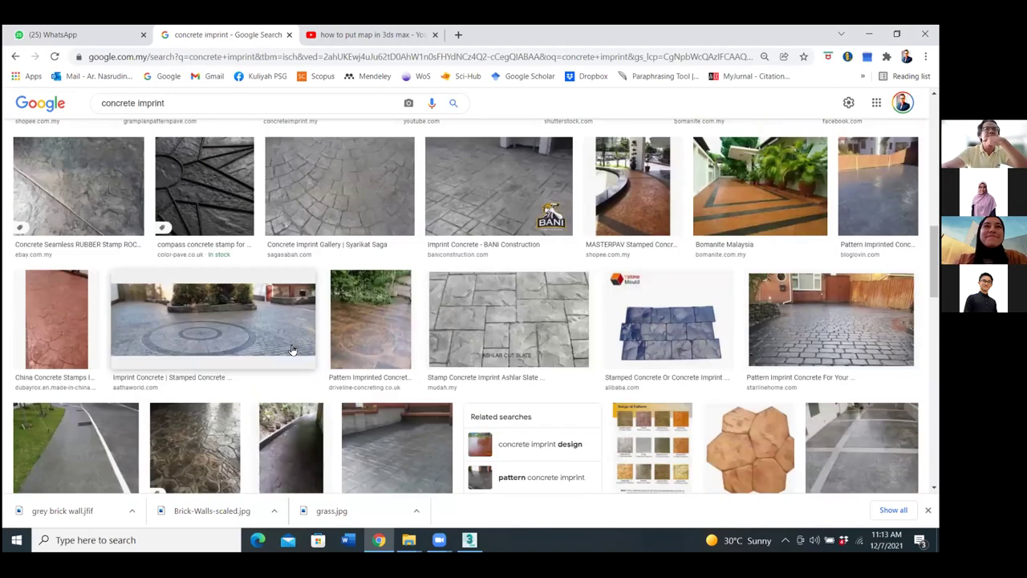
scroll(293, 351, down, 5)
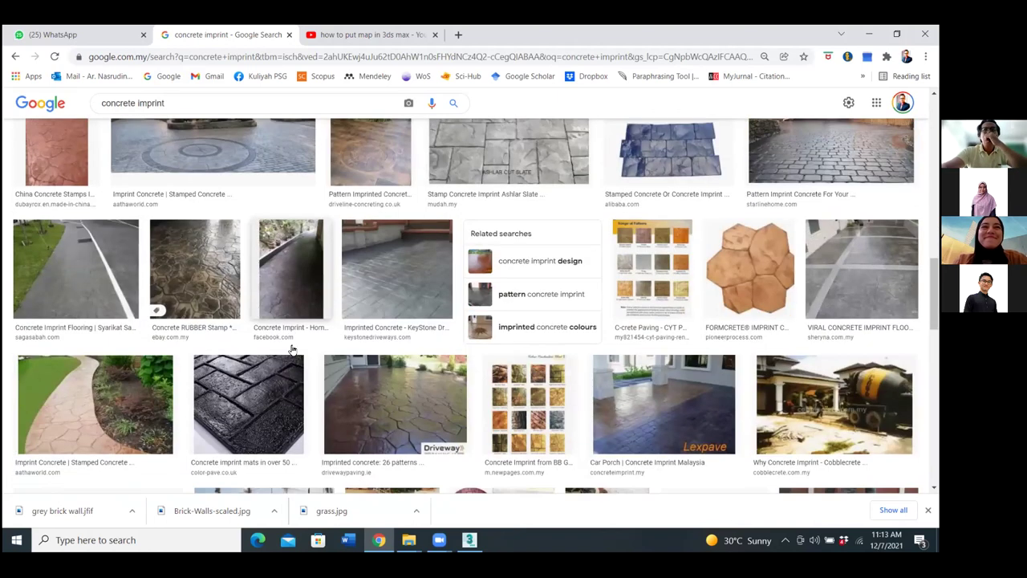
scroll(293, 351, down, 2)
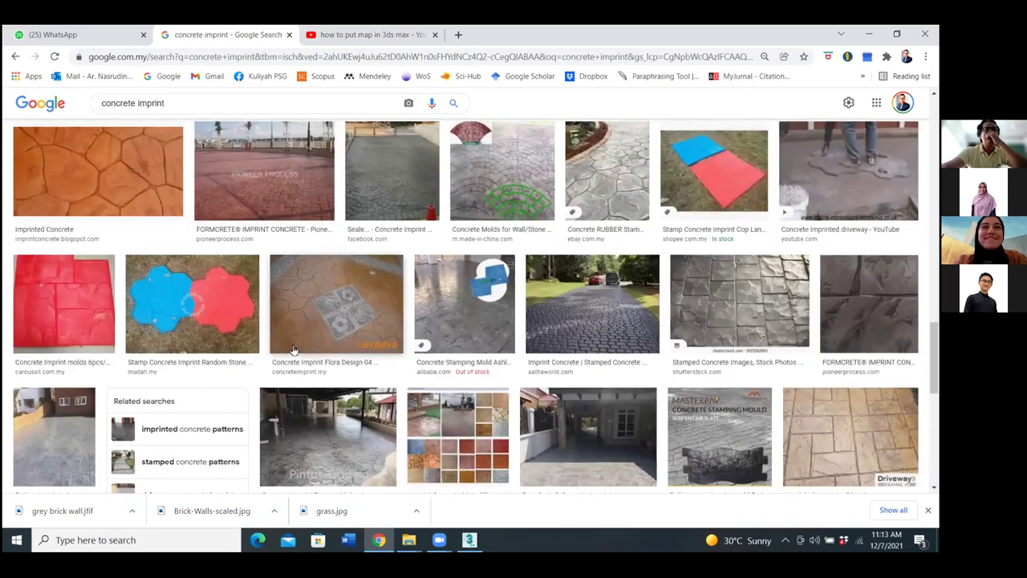
click(141, 186)
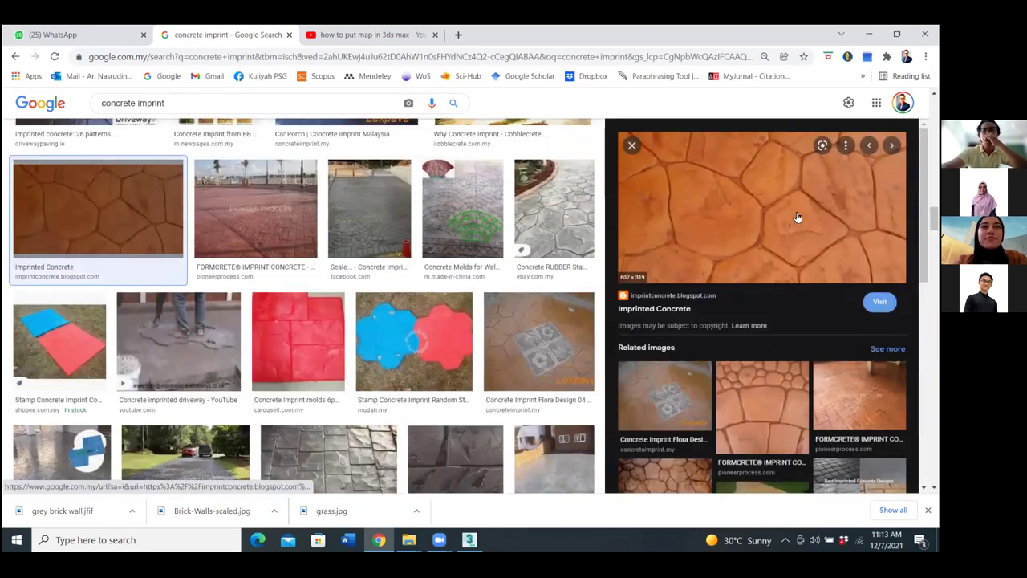
right_click(778, 203)
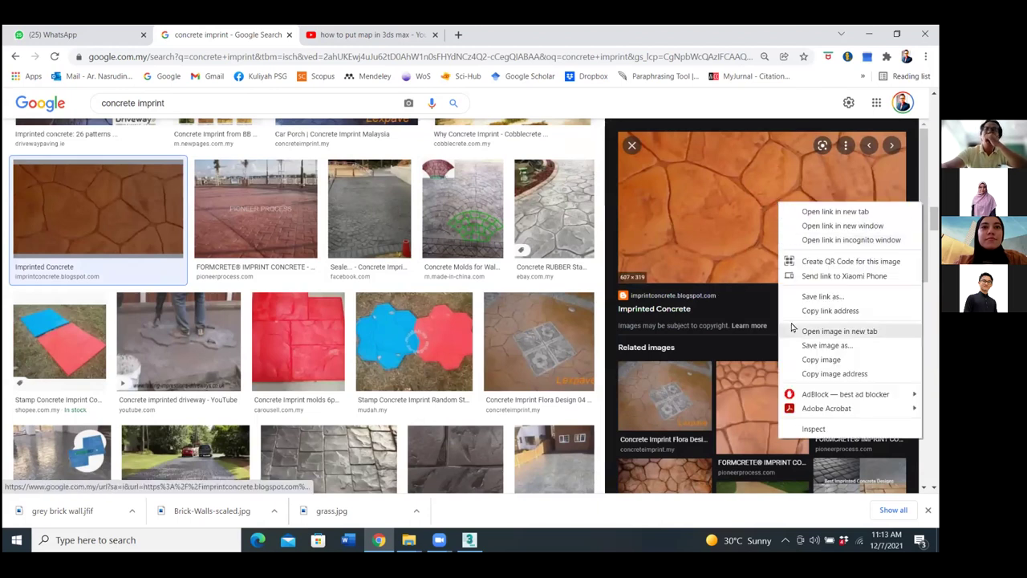
Save the image as concrete imprint.jpg in the 3ds max map - Bungalow folder.
click(810, 345)
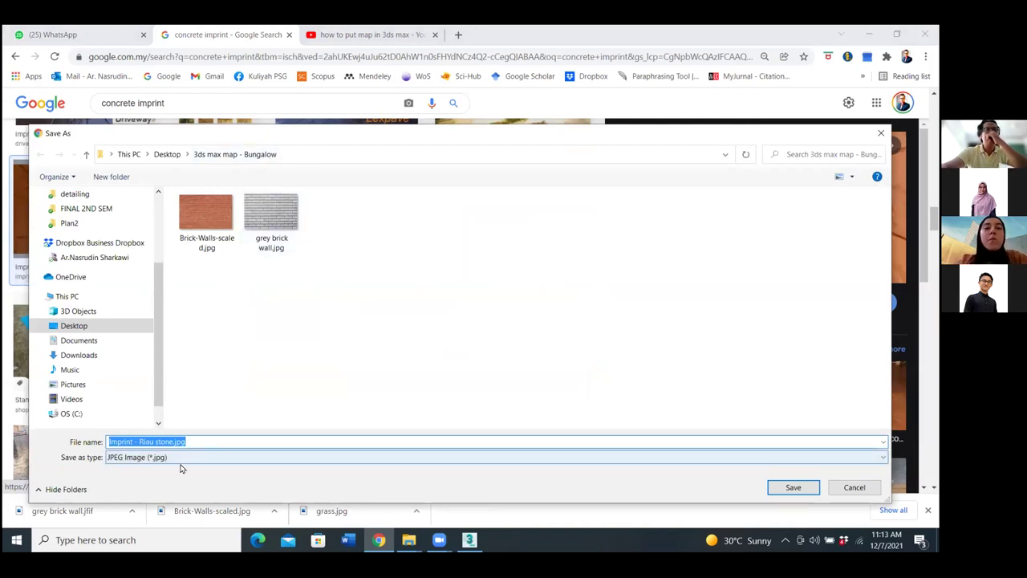
key(BackSpace)
text(con)
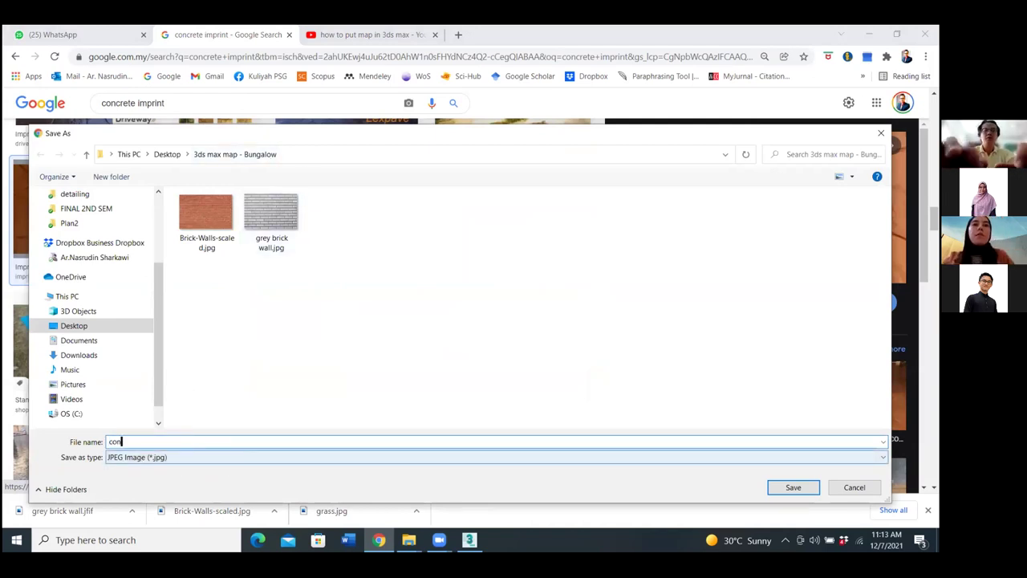
text(crete im)
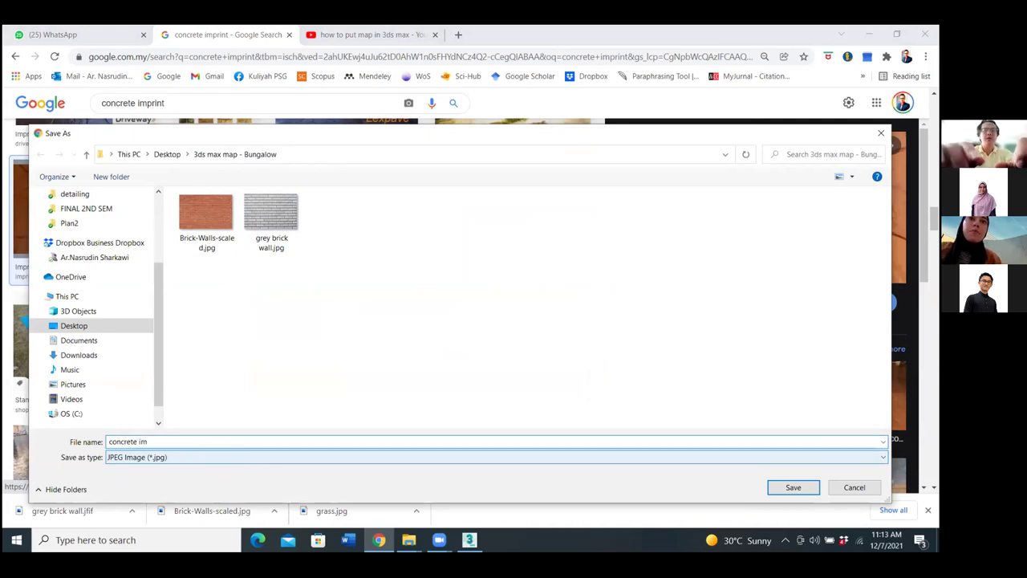
text(print)
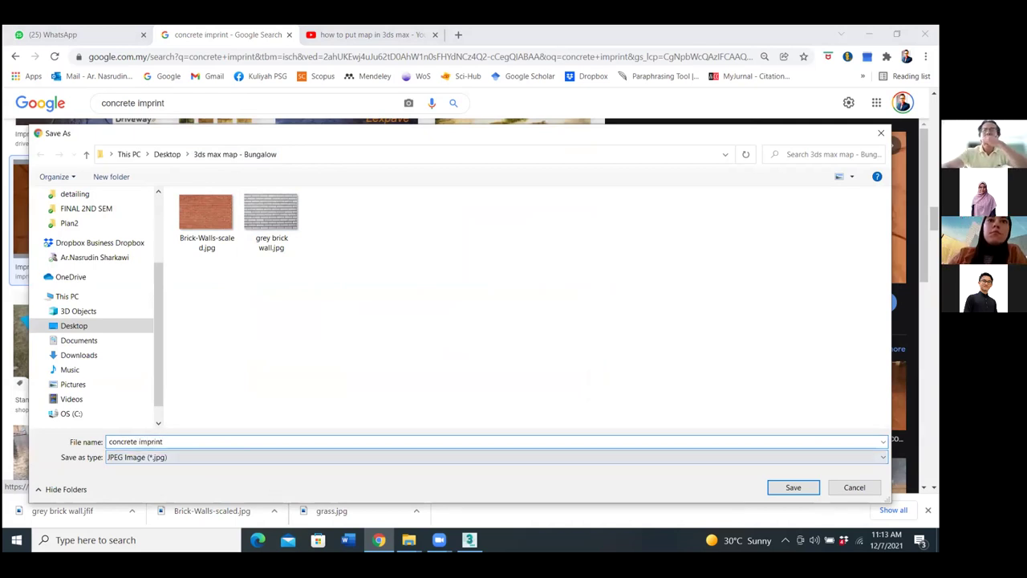
click(794, 488)
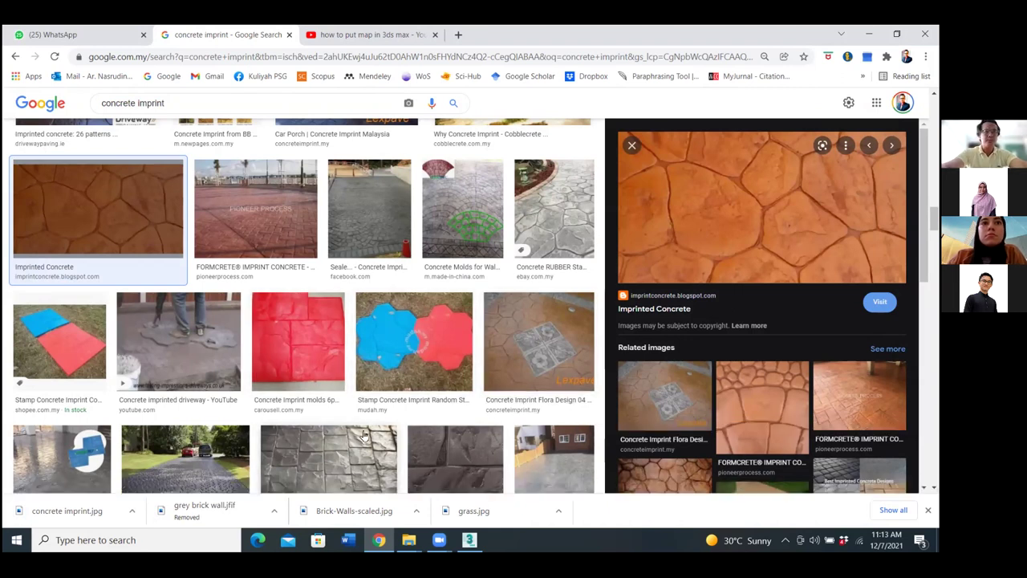
click(469, 539)
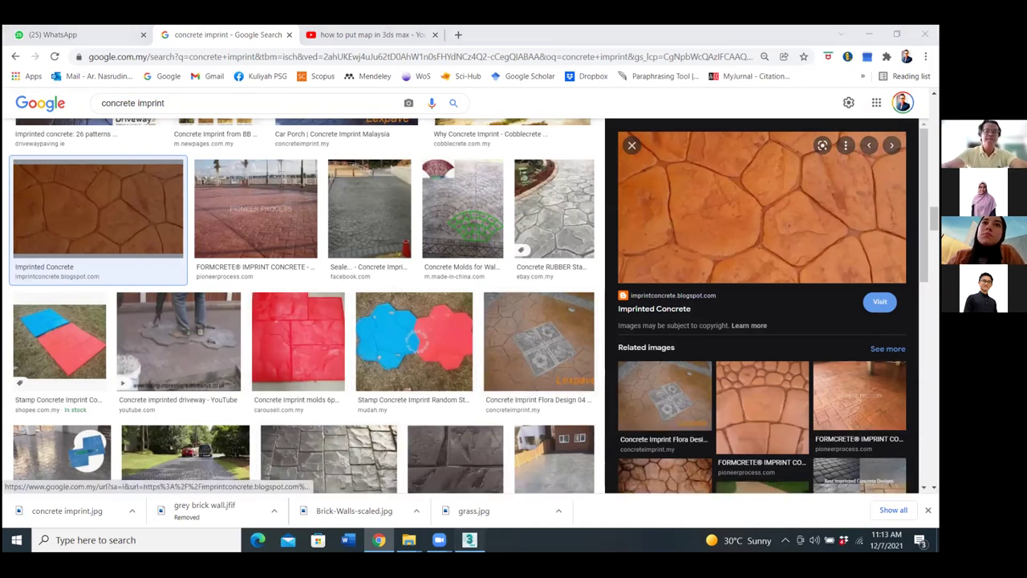
Orbit to a higher aerial view and open the Compact Material Editor from Rendering.
drag(512, 337, 370, 317)
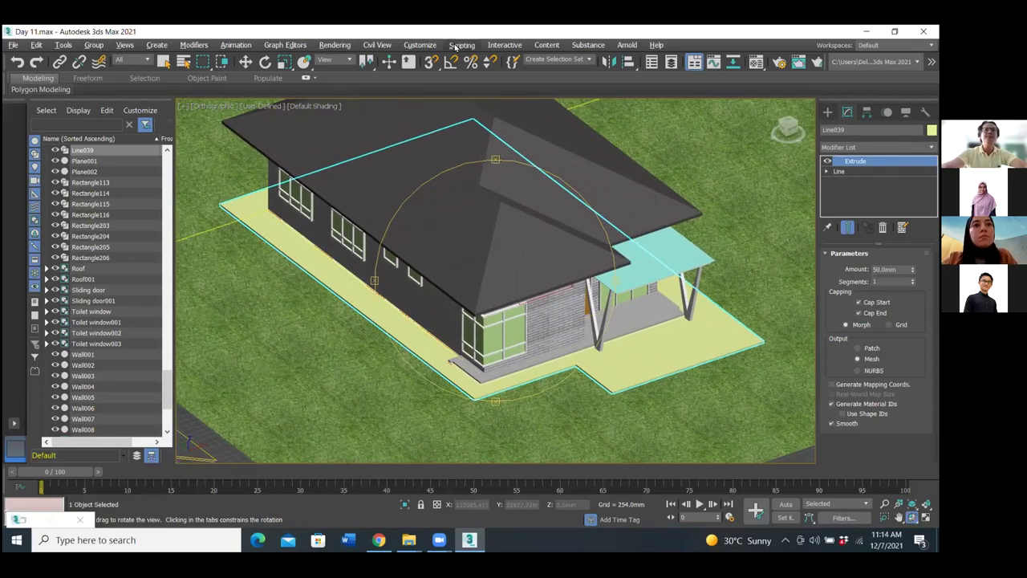
click(343, 46)
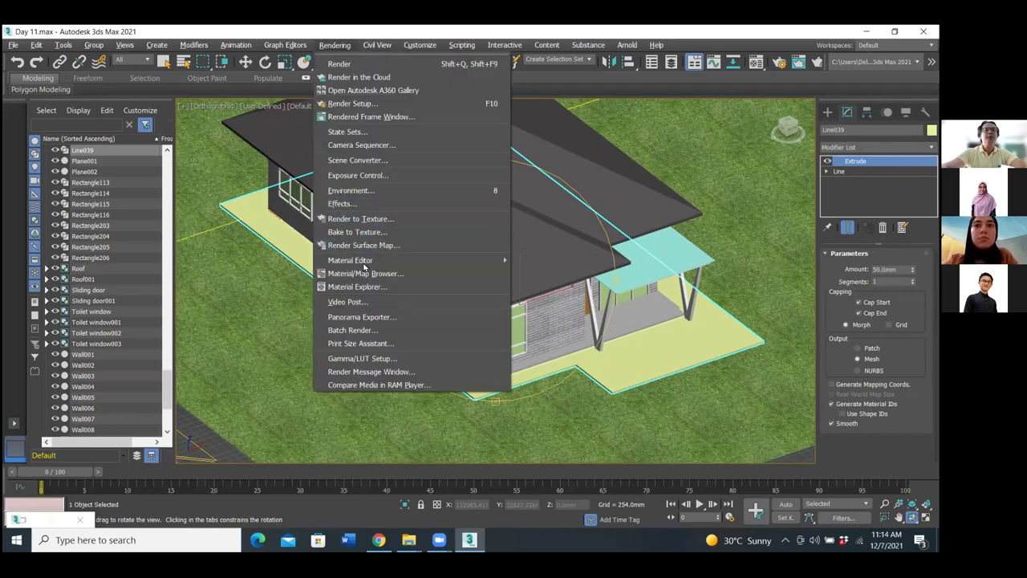
mouse_move(365, 260)
click(547, 257)
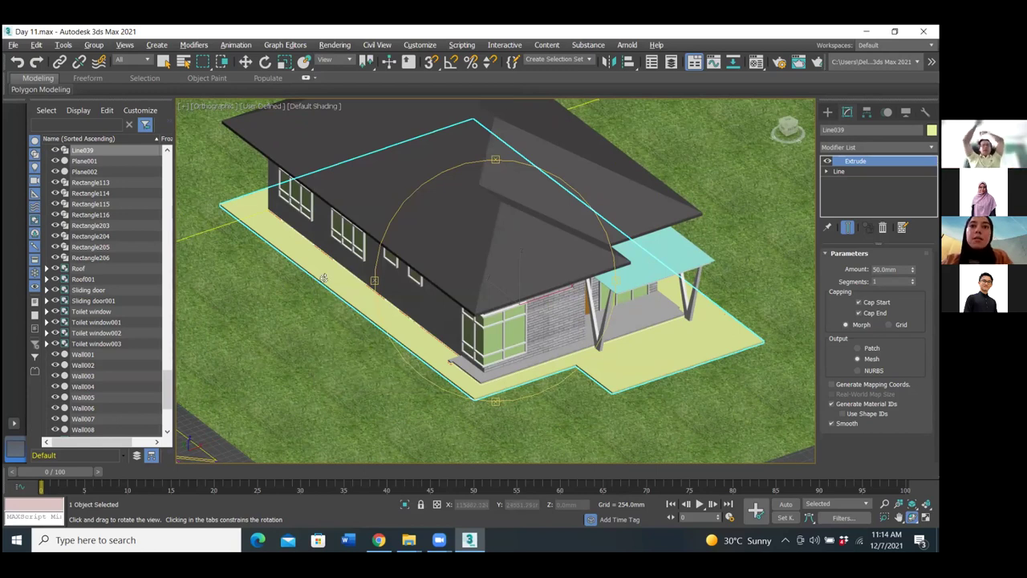
drag(324, 278, 562, 273)
middle_drag(321, 218, 348, 222)
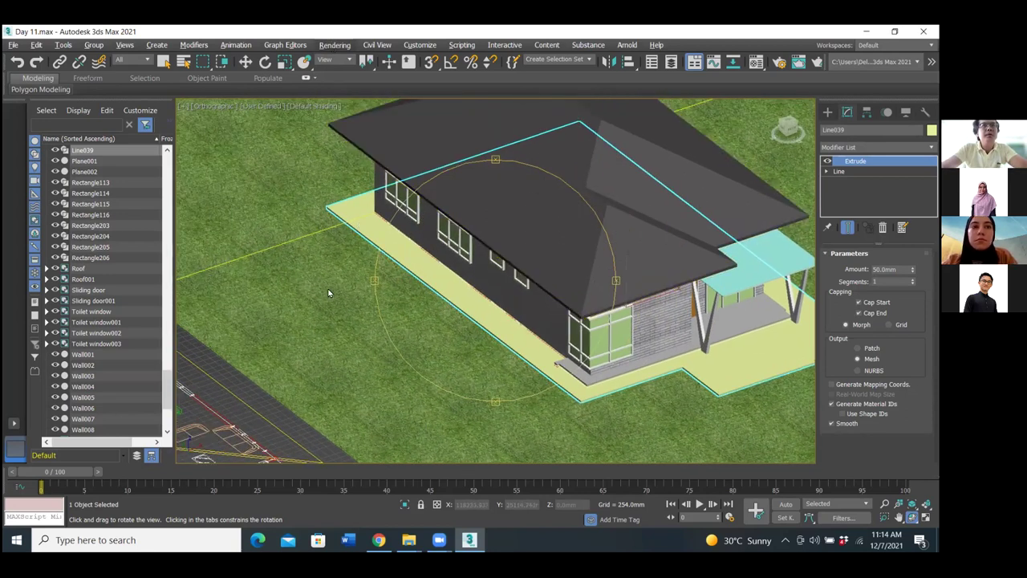
key(alt+r)
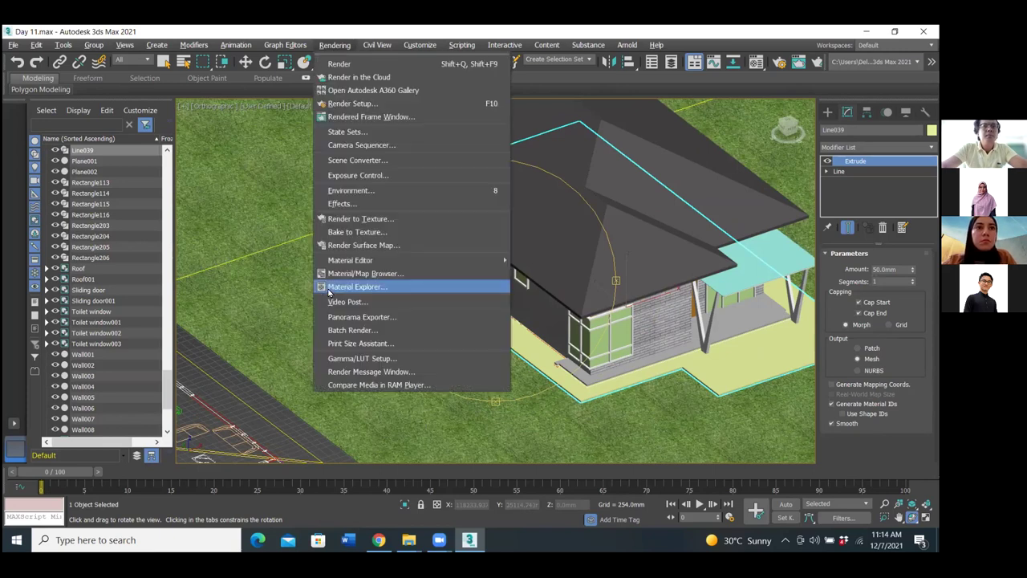
mouse_move(365, 265)
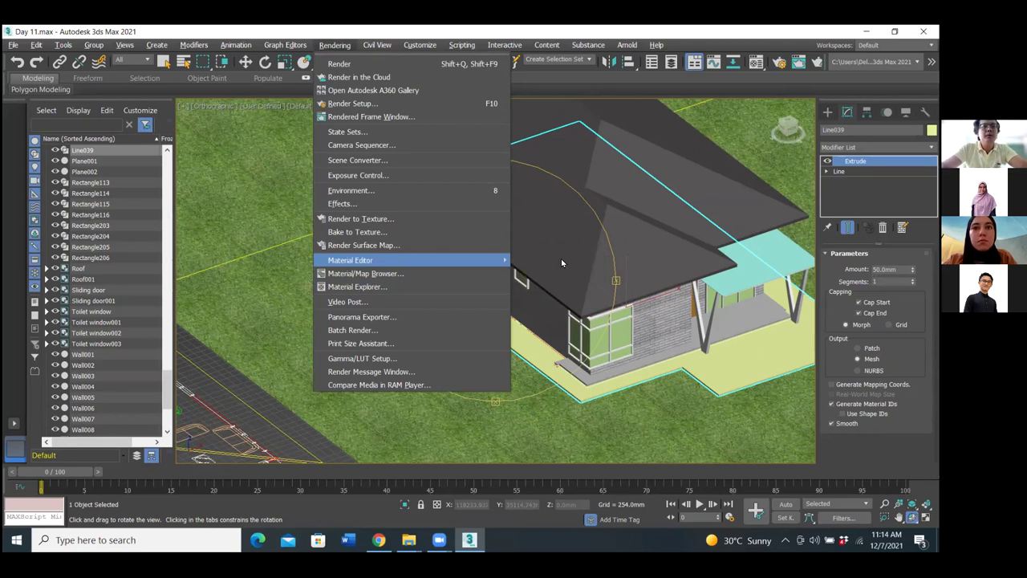
click(188, 131)
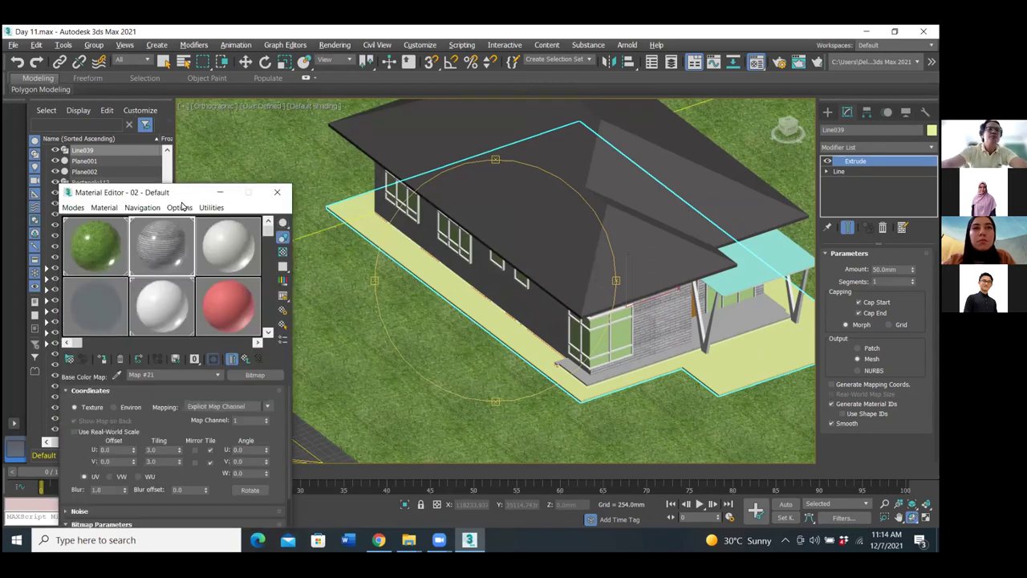
Close Scene Explorer, activate the 03 - Default slot, and choose Bitmap for its base colour.
drag(181, 194, 172, 198)
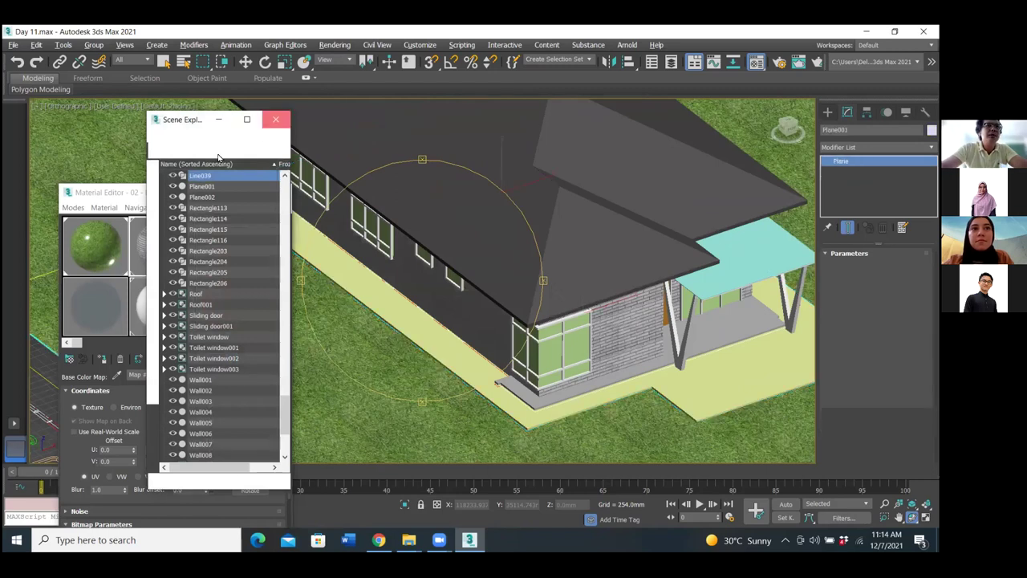
click(275, 121)
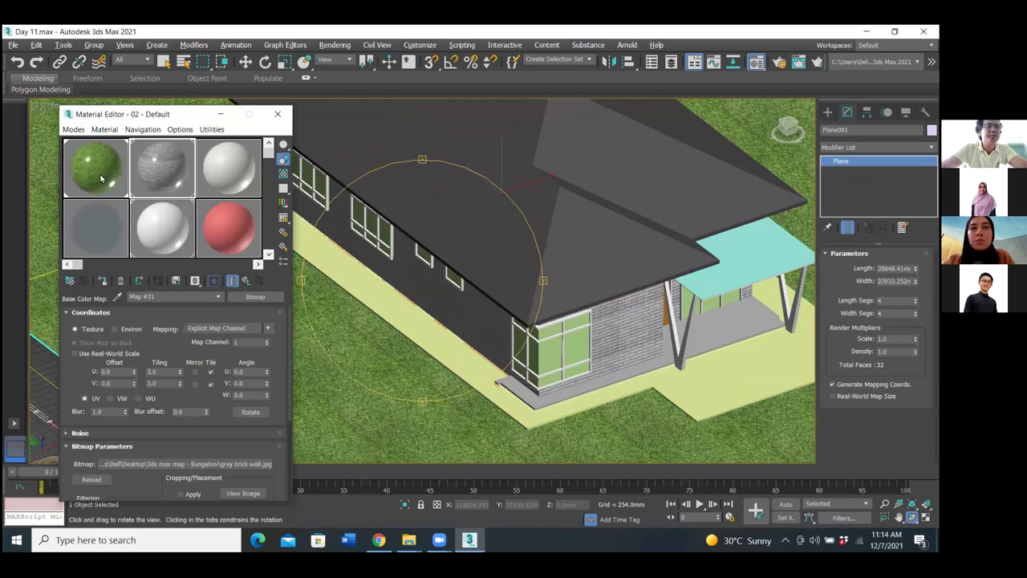
click(79, 180)
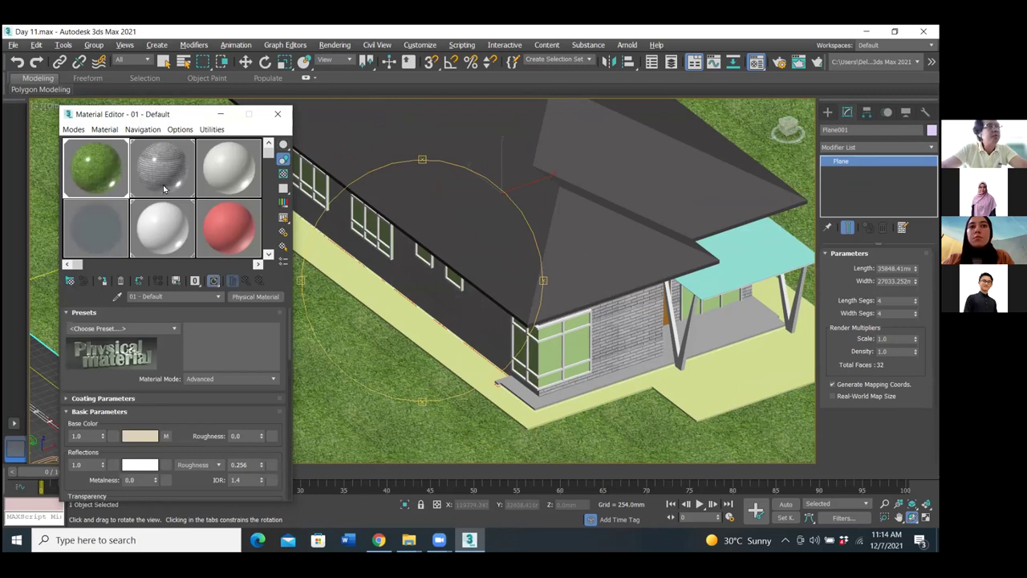
click(164, 189)
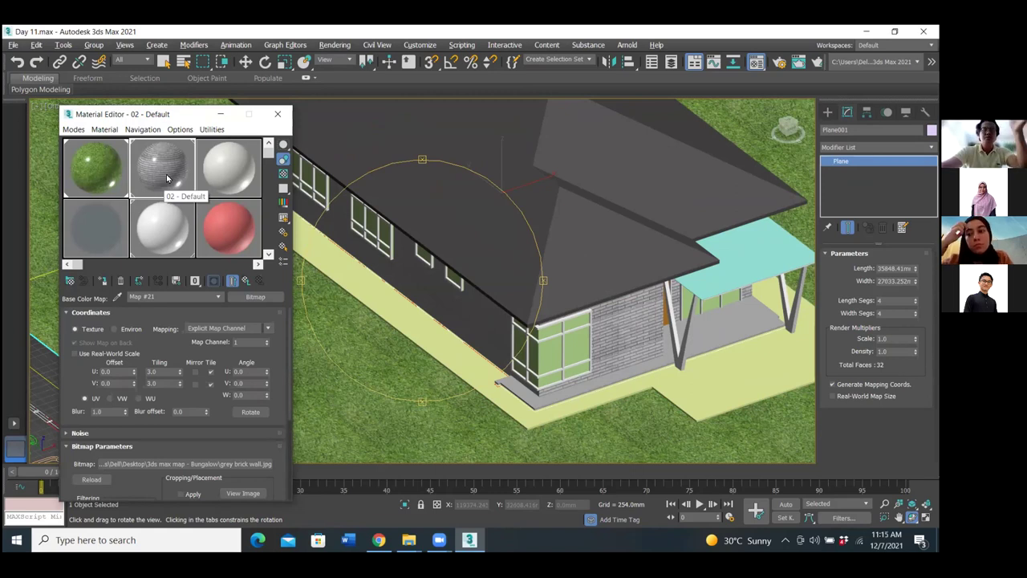
click(235, 168)
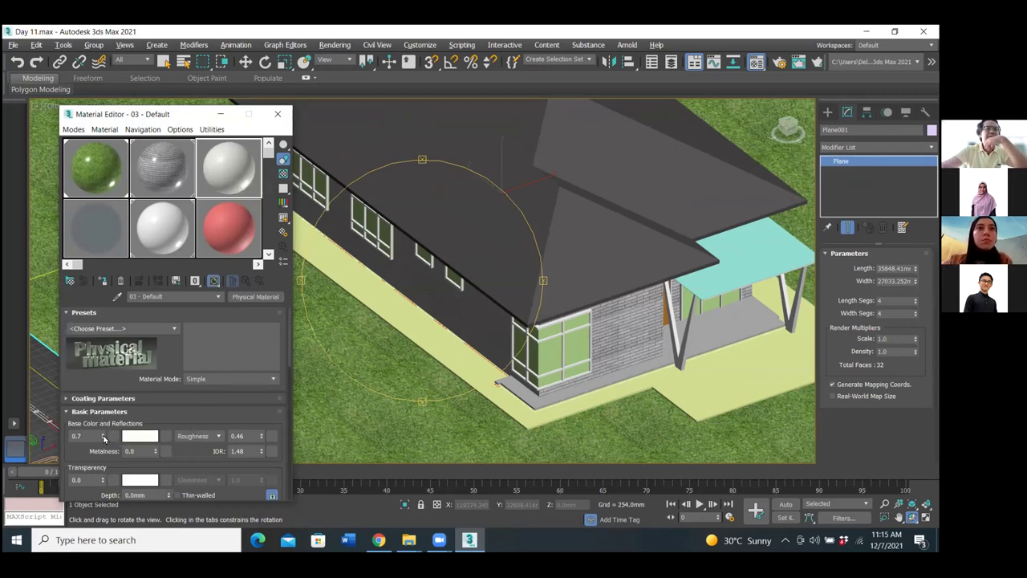
click(168, 437)
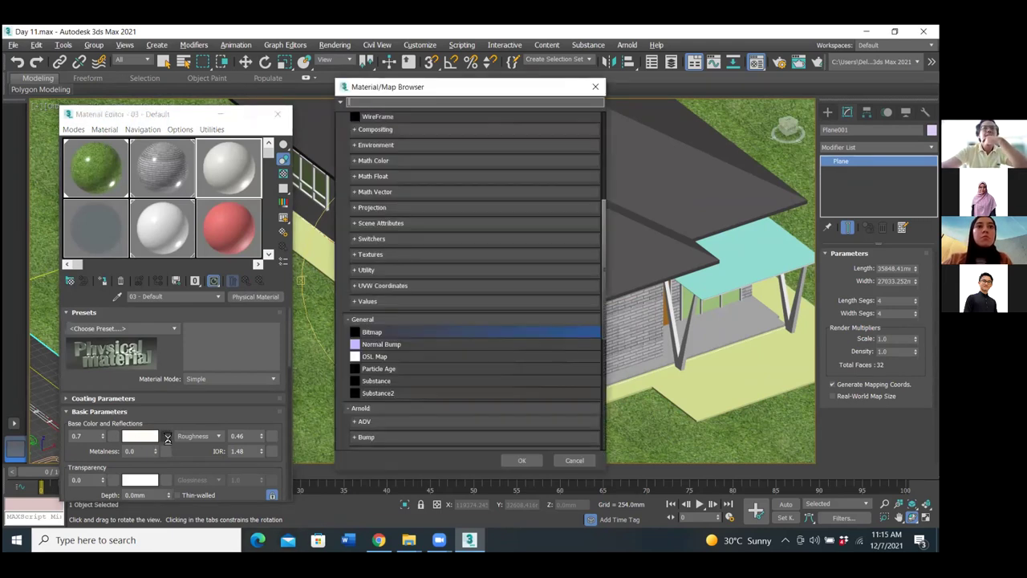
double_click(356, 337)
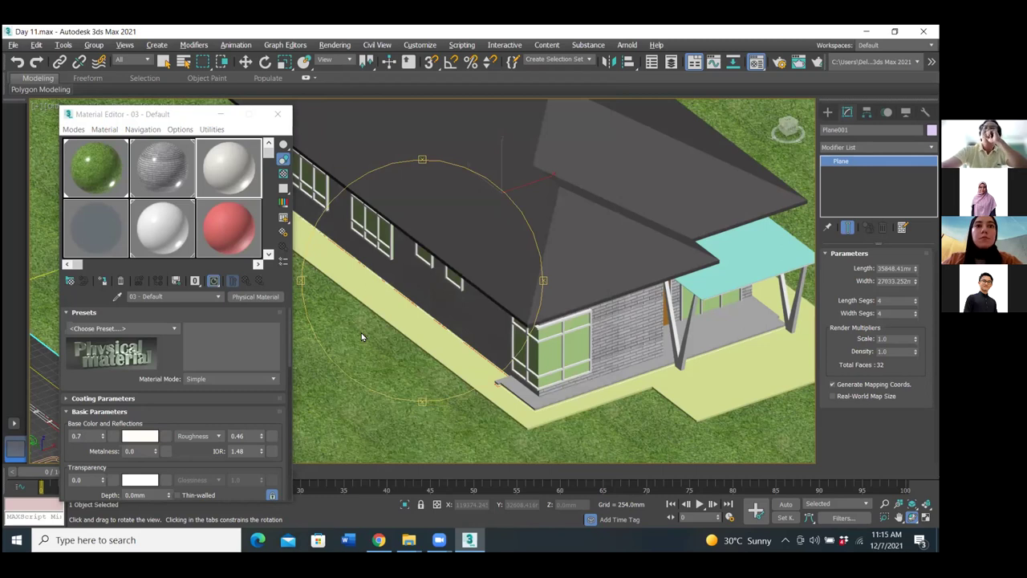
Load concrete imprint.jpg as the material's map and apply the material to the walkway plane.
click(259, 238)
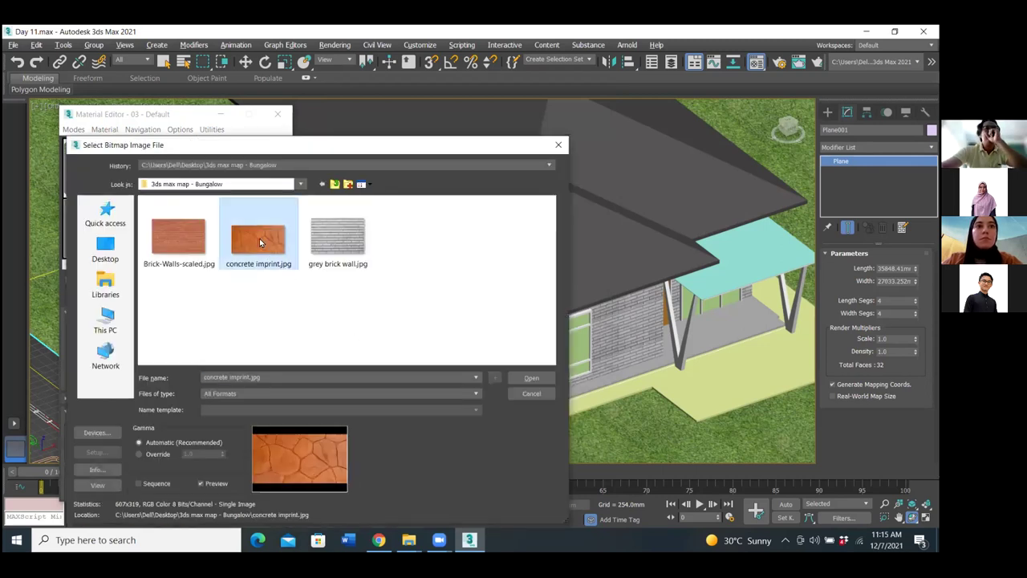
click(531, 377)
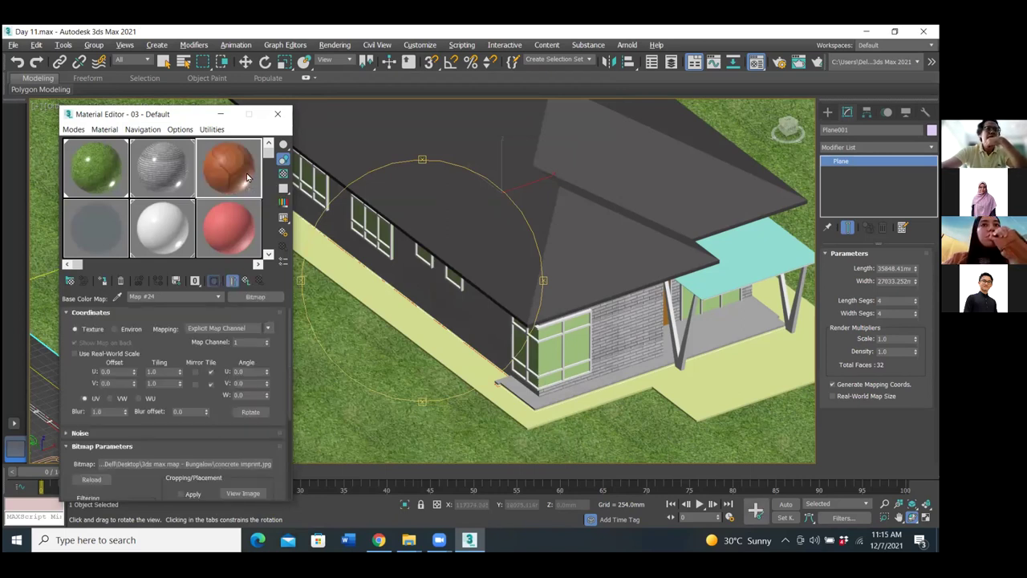
drag(228, 187, 360, 286)
Orbit toward the bay window corner and begin editing the bitmap's horizontal tiling value.
scroll(449, 354, up, 8)
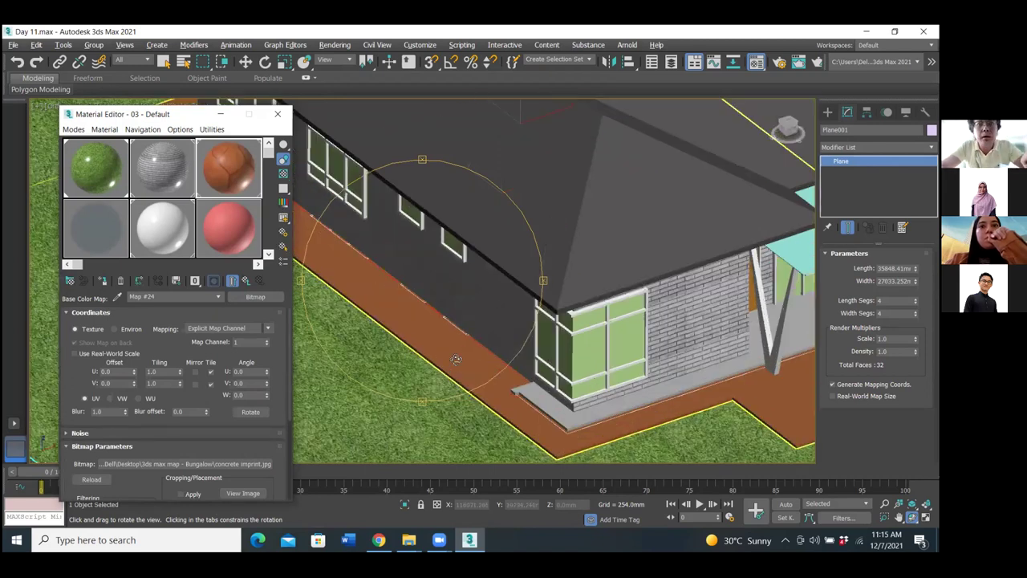
scroll(452, 358, down, 5)
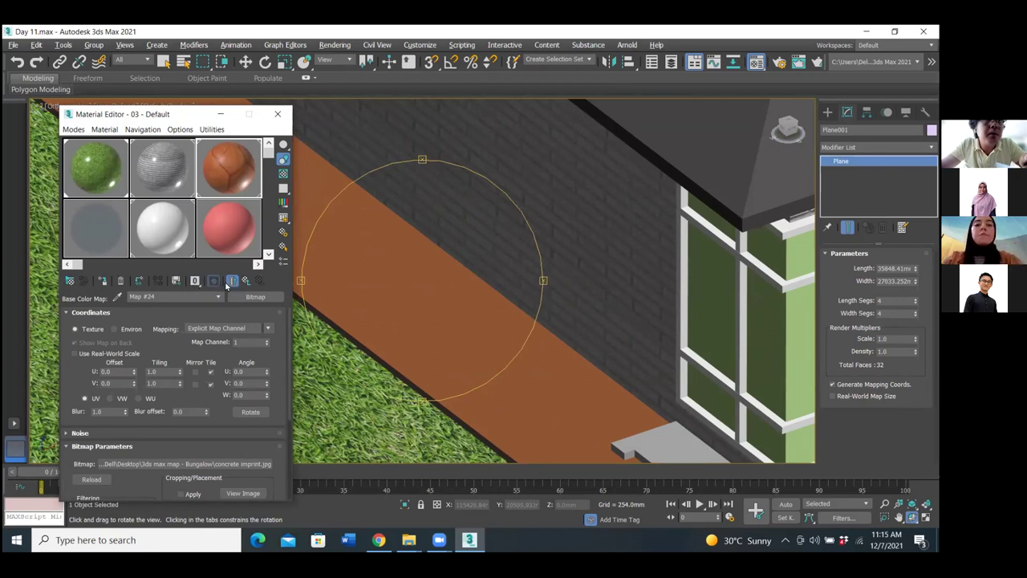
click(382, 291)
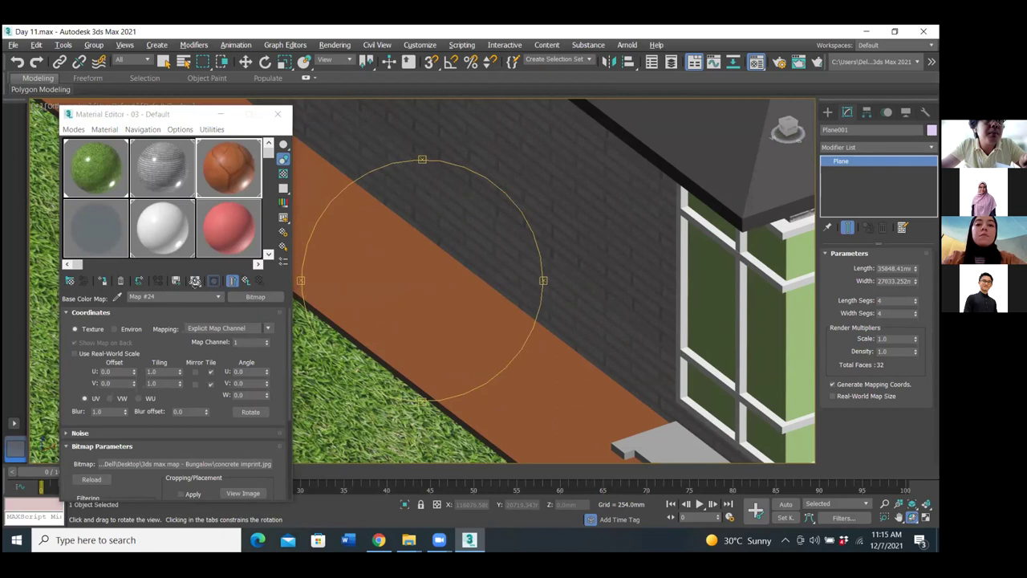
drag(360, 289, 321, 313)
click(140, 373)
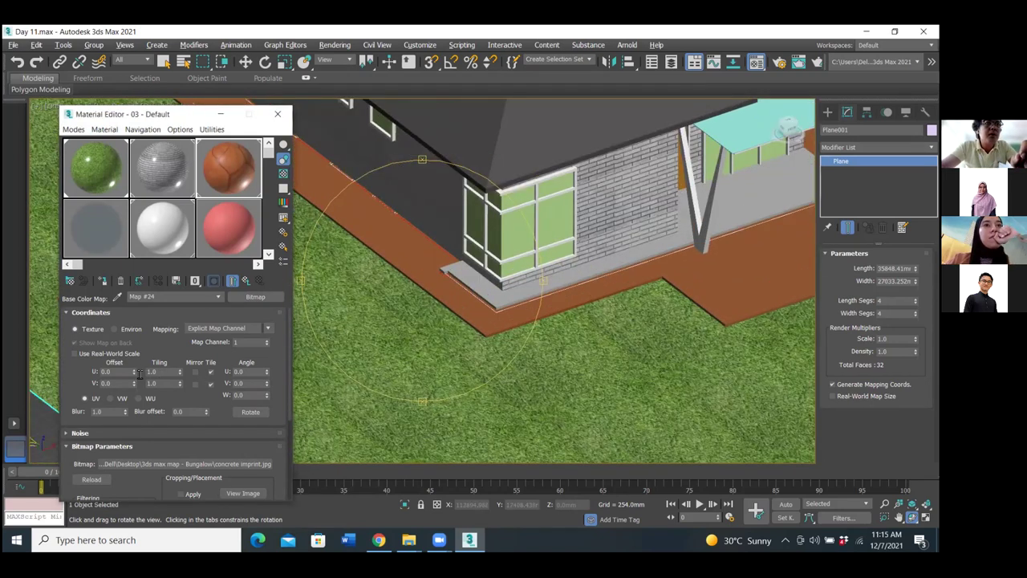
click(152, 371)
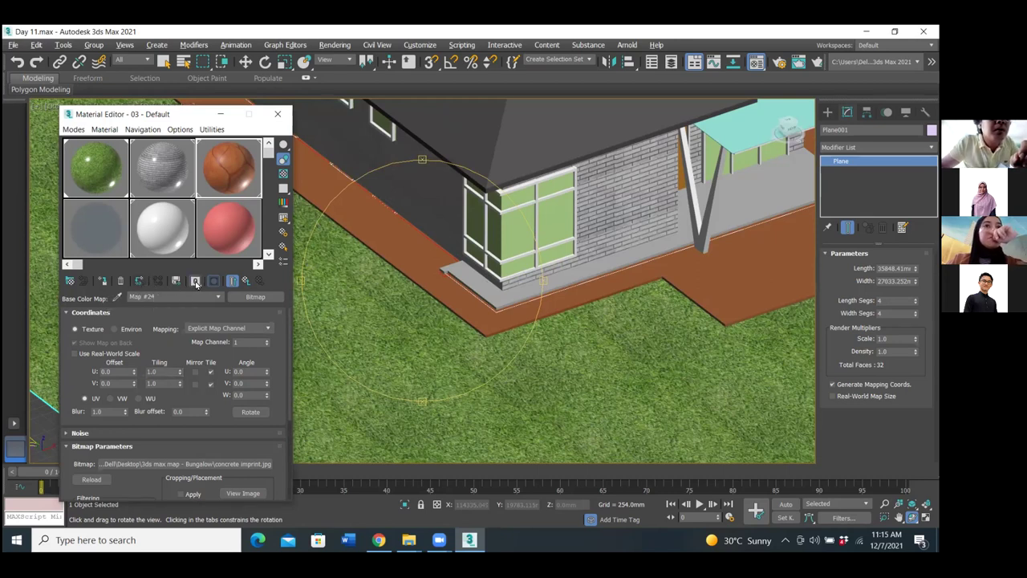
Return to the parent concrete material and toggle its texture display in the viewport.
click(248, 282)
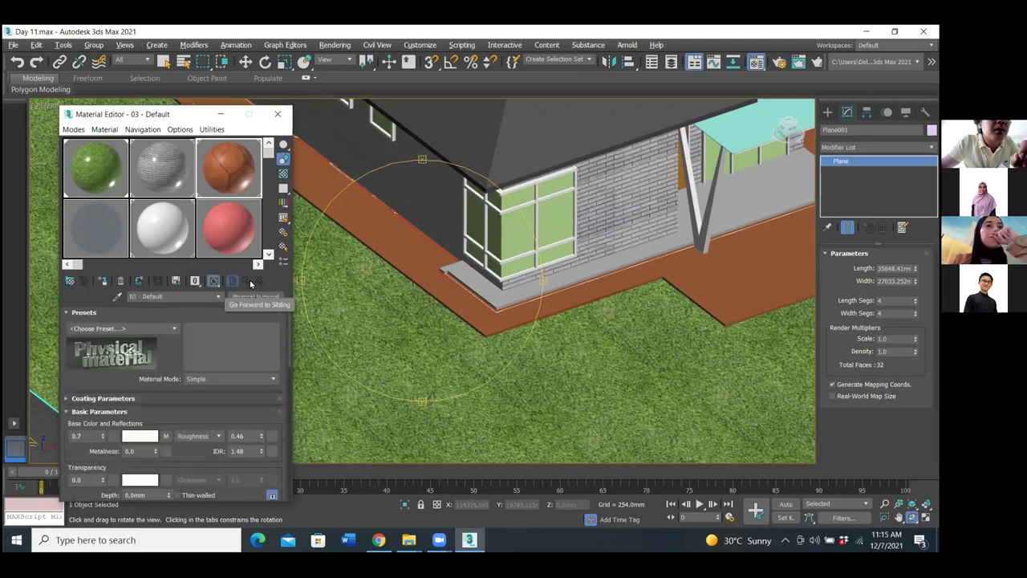
click(214, 281)
click(215, 281)
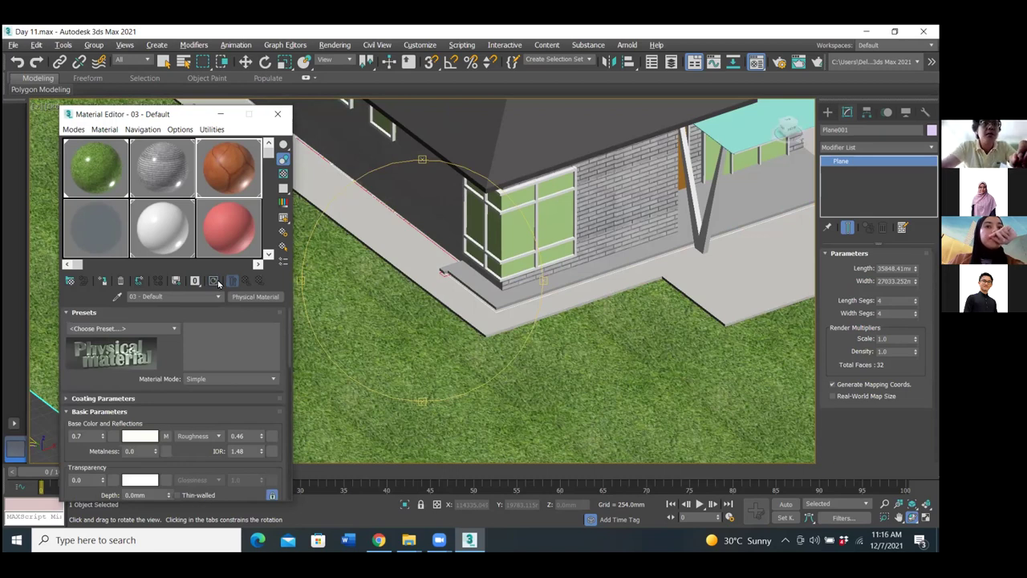
Orbit around the house corner and porch to inspect the textured walkway, then open the base colour map.
drag(319, 277, 391, 287)
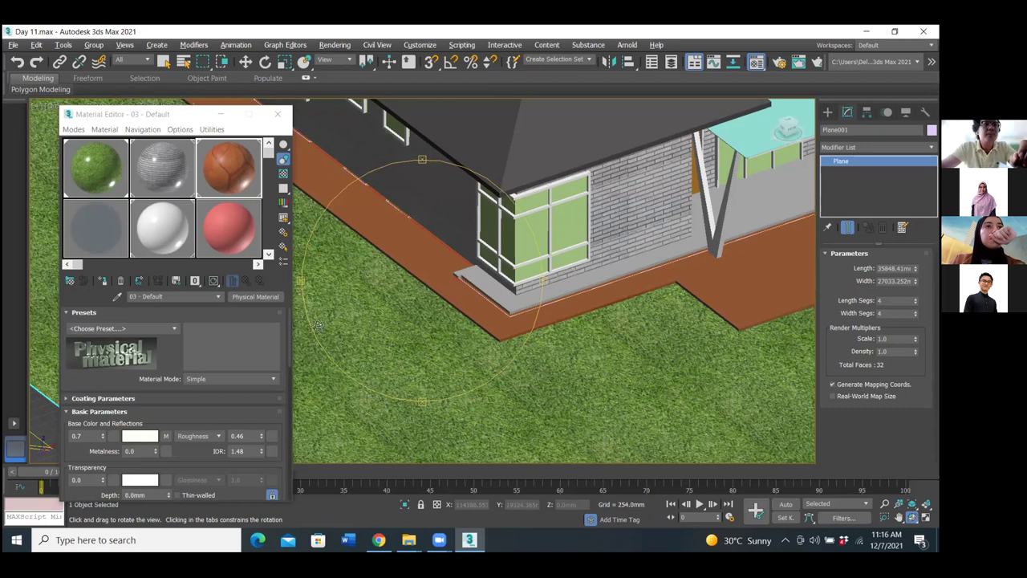
drag(321, 327, 370, 305)
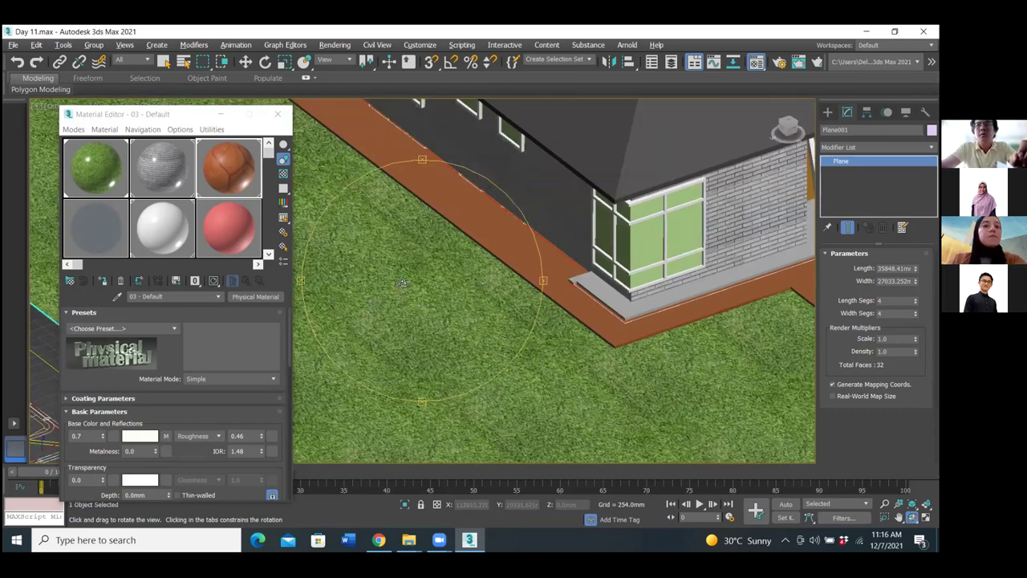
mouse_move(475, 256)
mouse_down()
mouse_move(557, 266)
mouse_move(481, 289)
mouse_up()
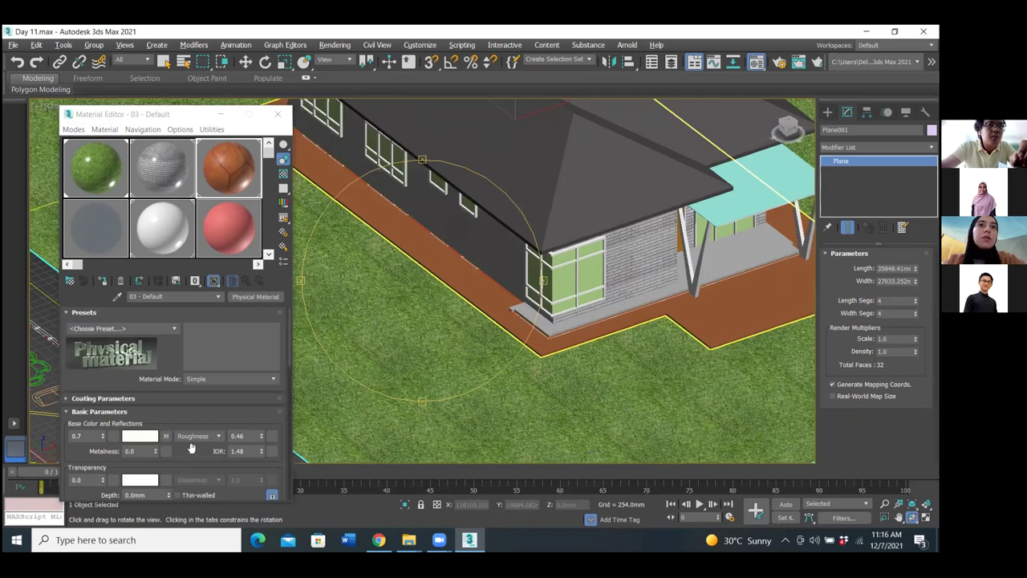
scroll(191, 447, down, 2)
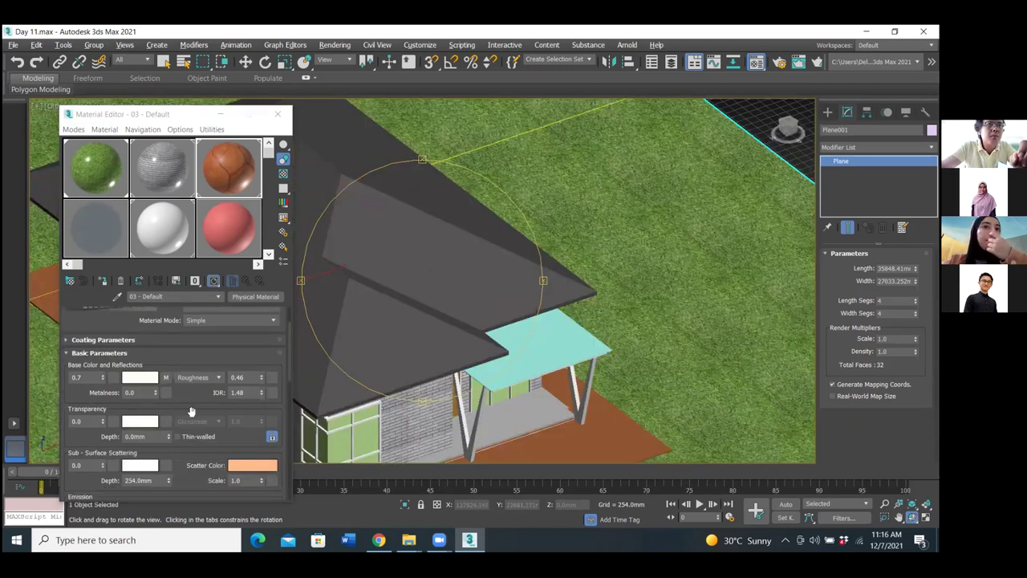
scroll(181, 388, up, 2)
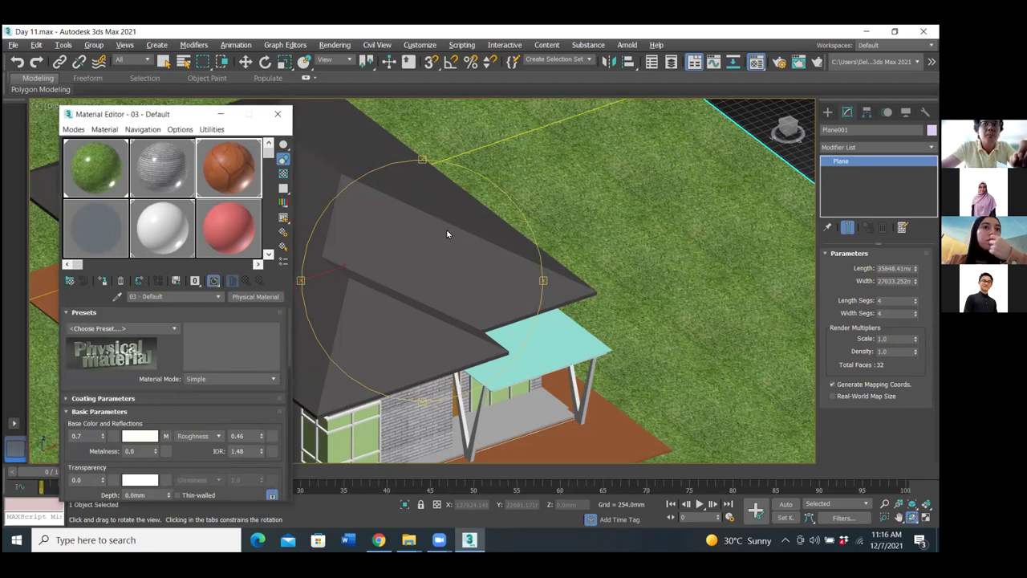
scroll(469, 241, down, 3)
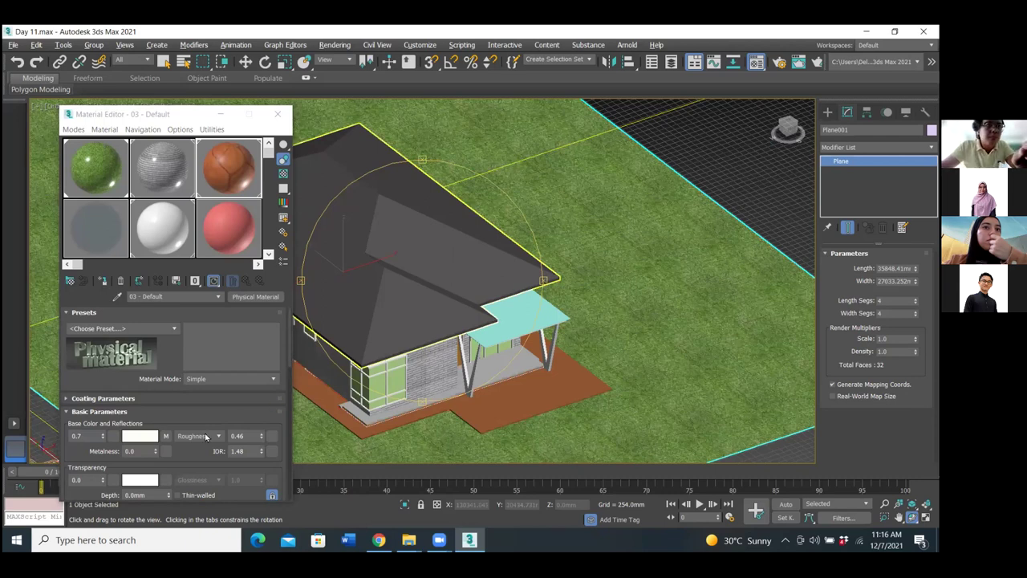
scroll(242, 395, down, 2)
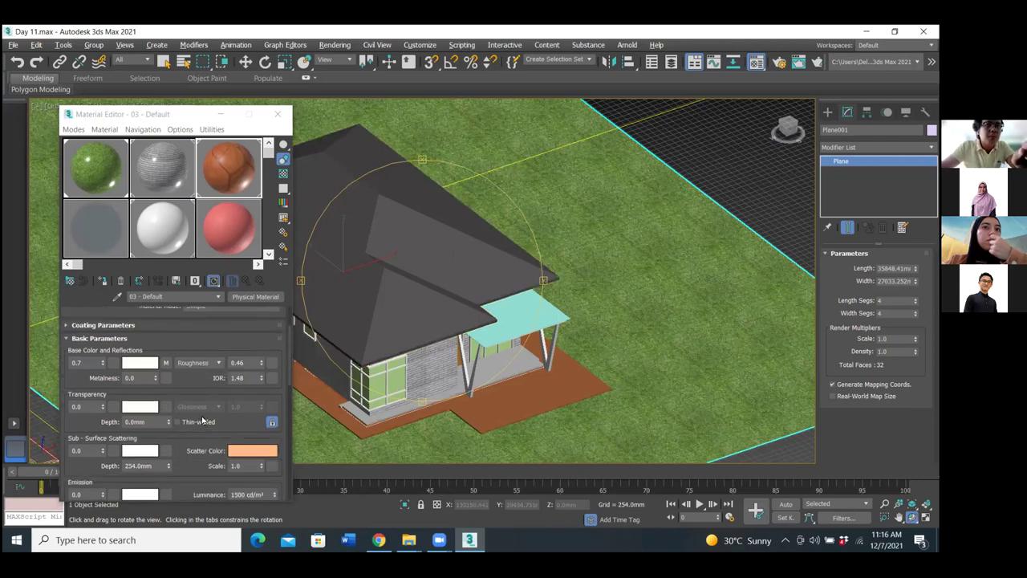
scroll(181, 434, down, 10)
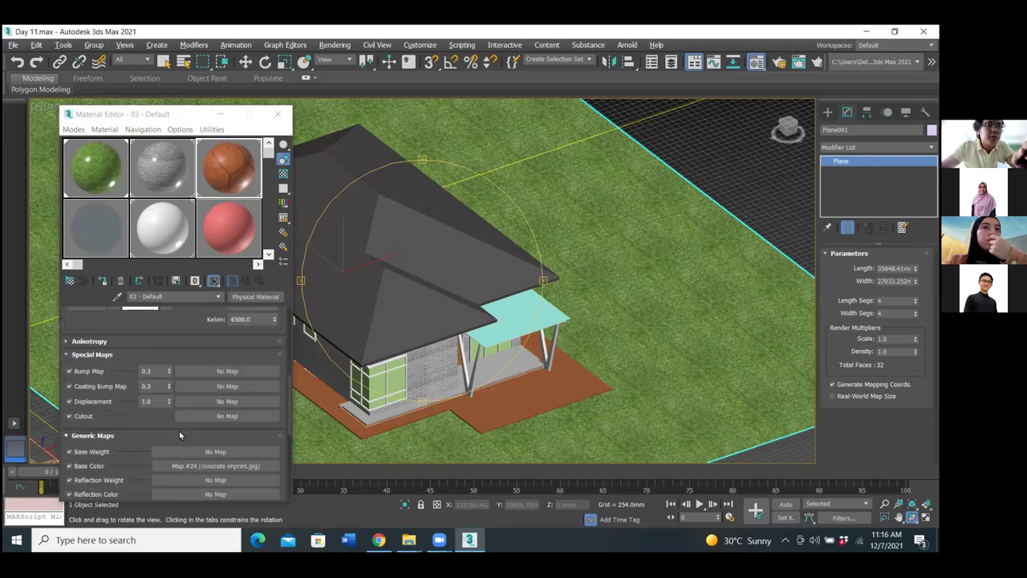
scroll(179, 435, down, 2)
scroll(179, 434, up, 12)
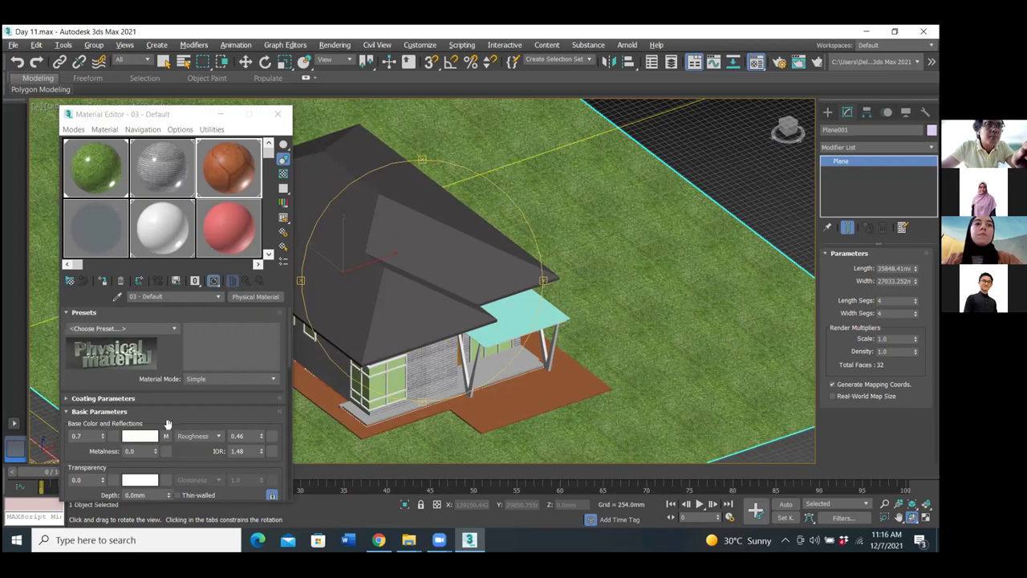
click(167, 438)
Set the concrete bitmap's U and V tiling to 10 and orbit toward the porch slab.
click(167, 438)
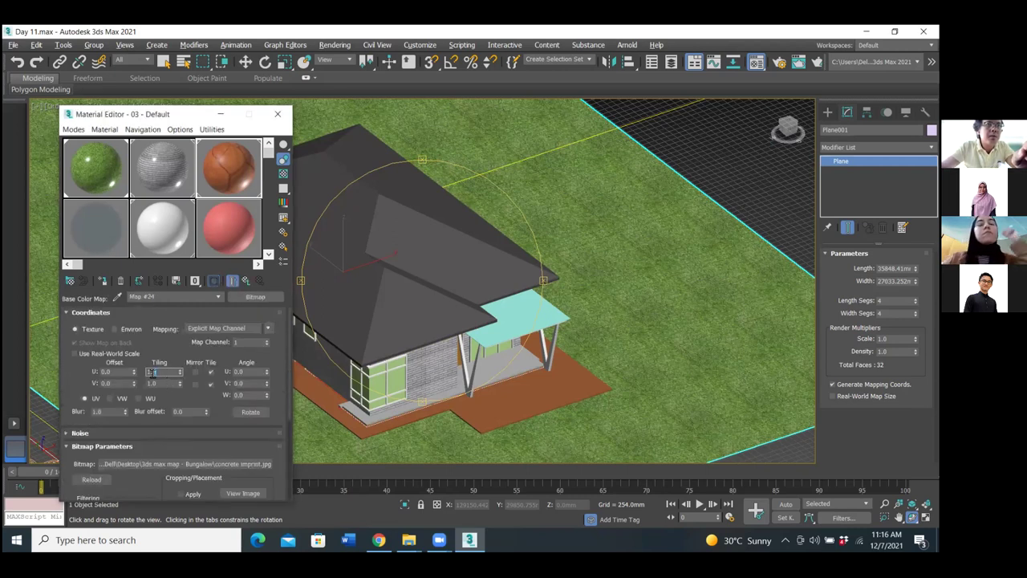
double_click(152, 372)
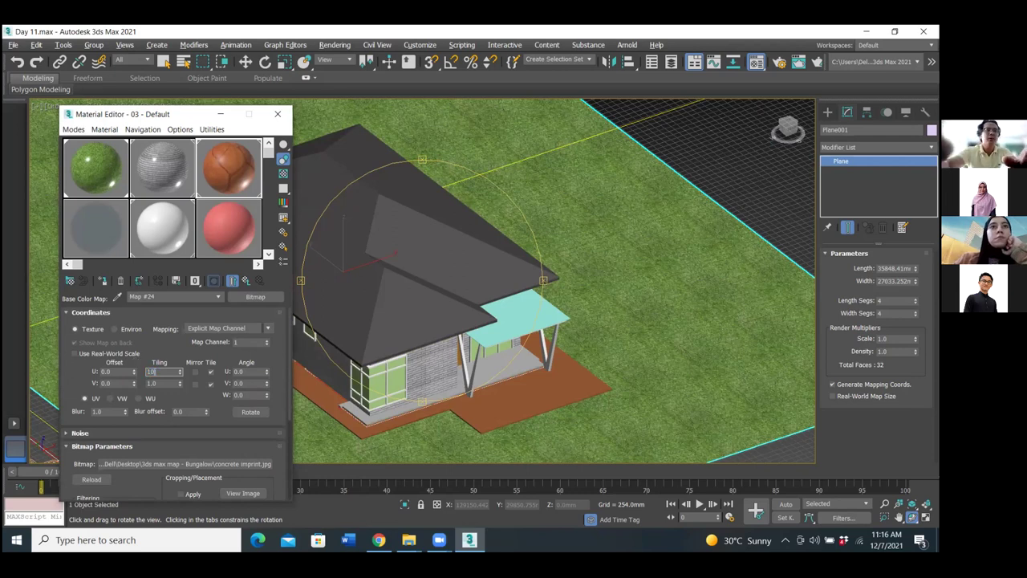
double_click(159, 383)
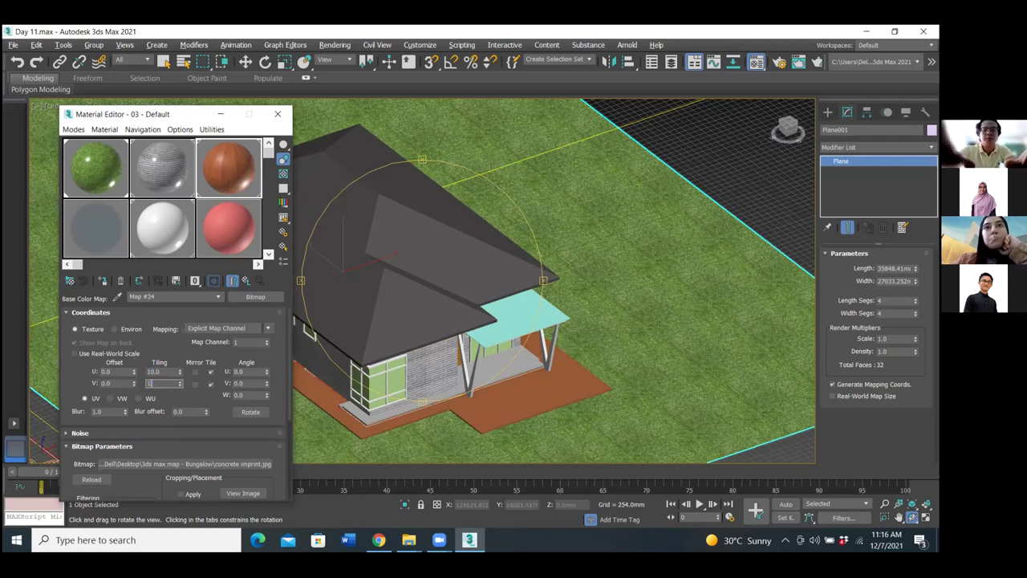
key(Return)
click(551, 392)
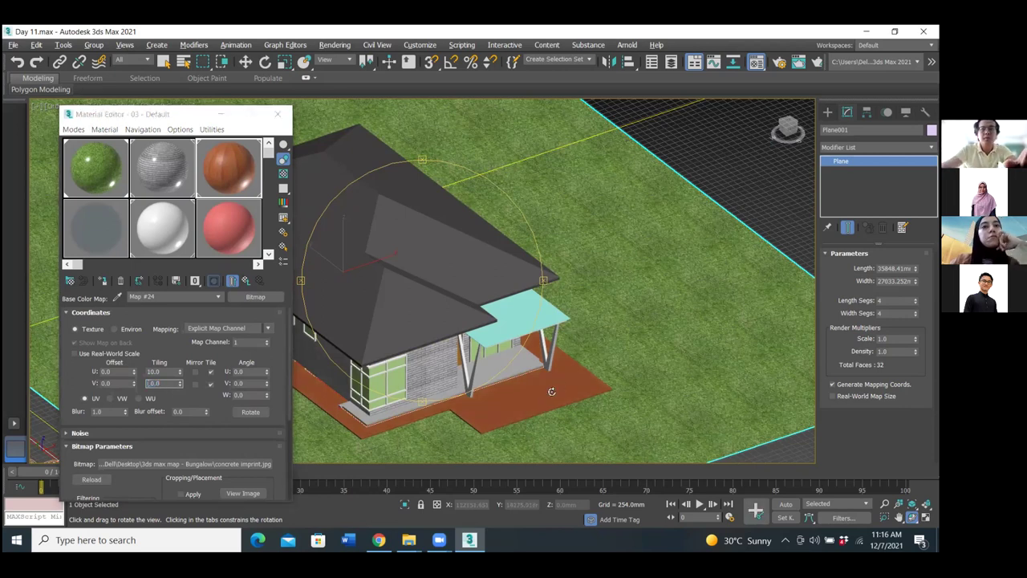
drag(494, 348, 525, 300)
scroll(525, 300, up, 5)
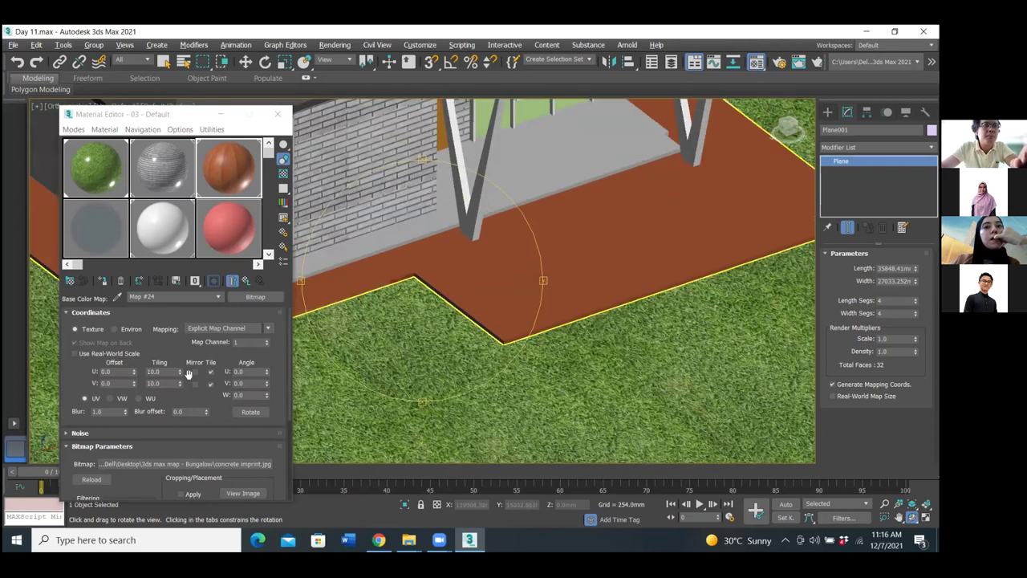
Reset both tiling values to 1.0 and orbit to view the house wall and windows.
drag(166, 373, 115, 371)
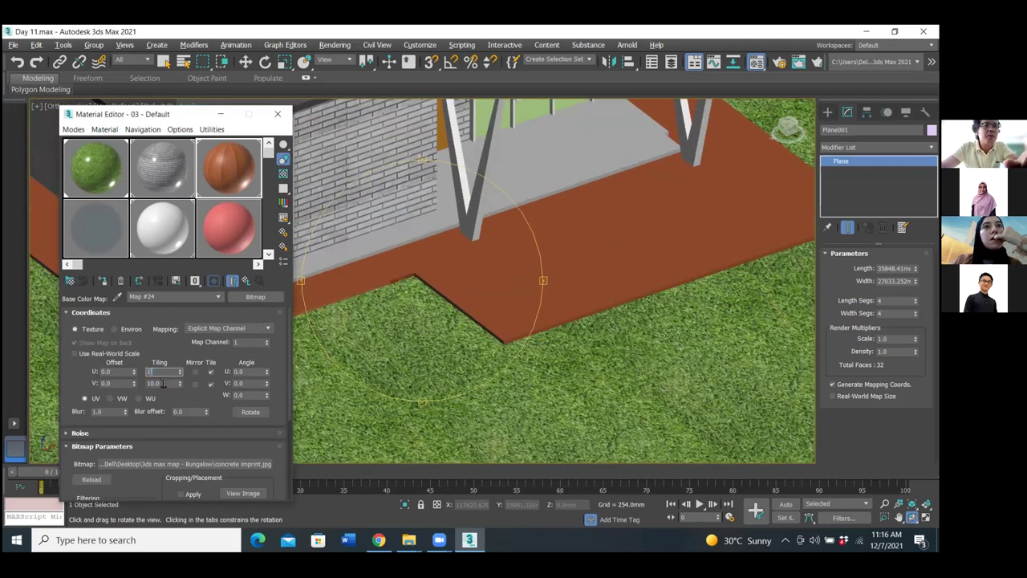
click(163, 383)
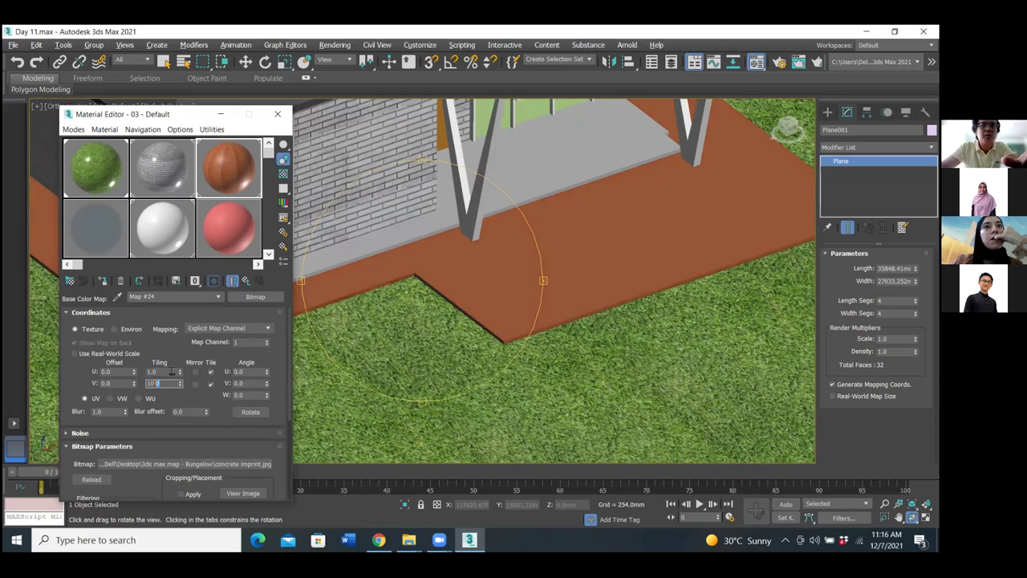
text(1)
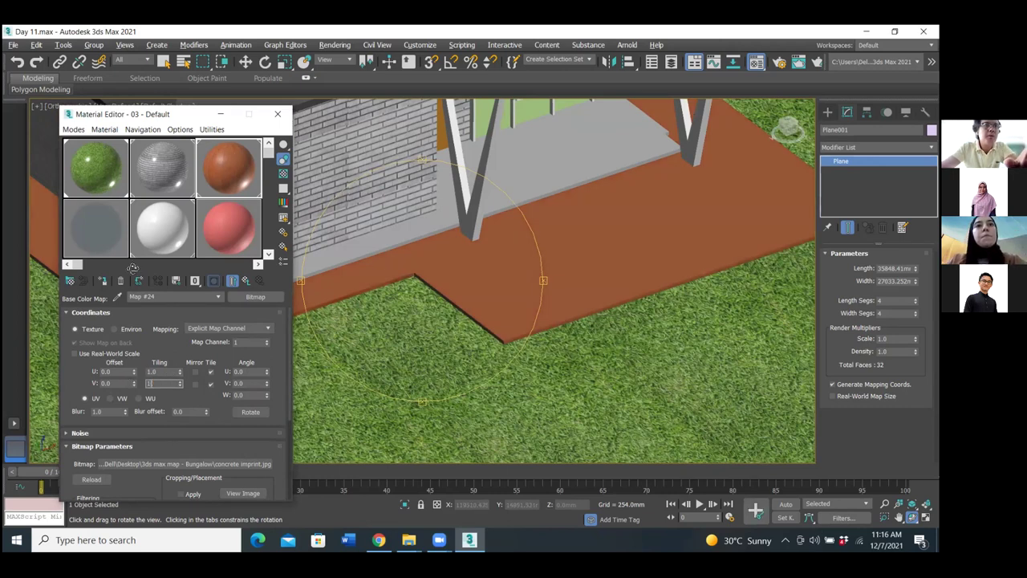
key(Return)
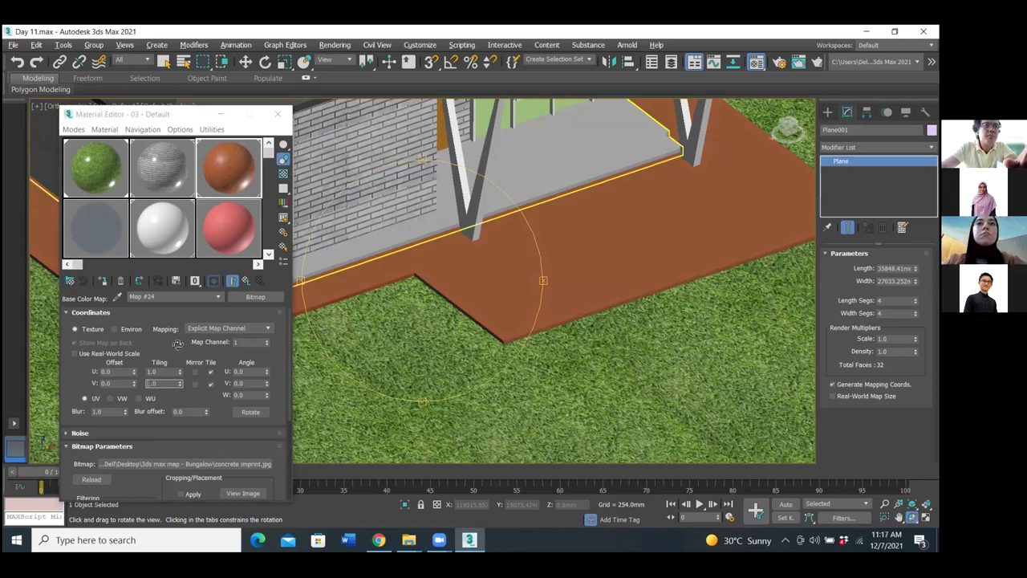
click(215, 282)
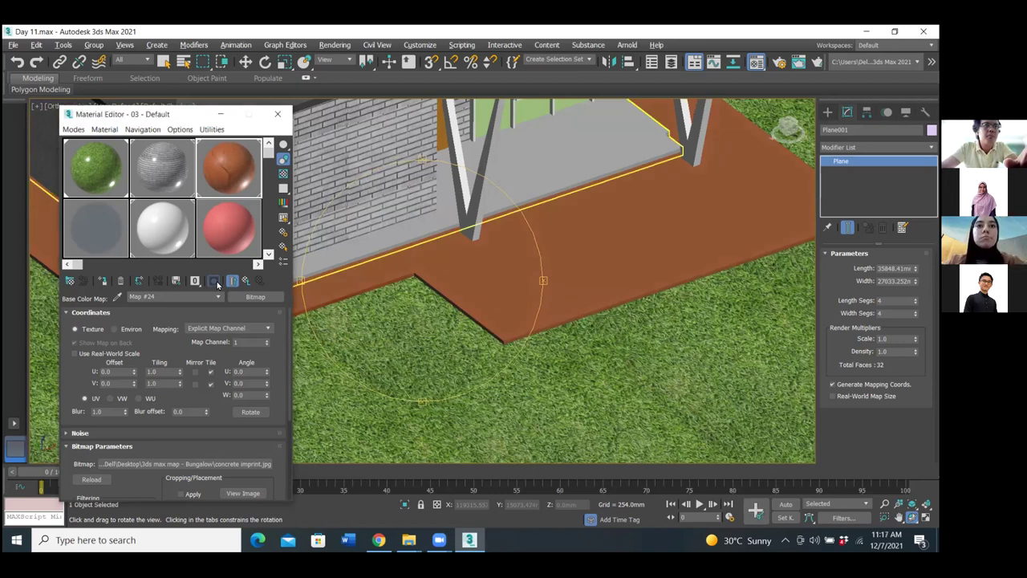
click(351, 285)
drag(457, 296, 502, 265)
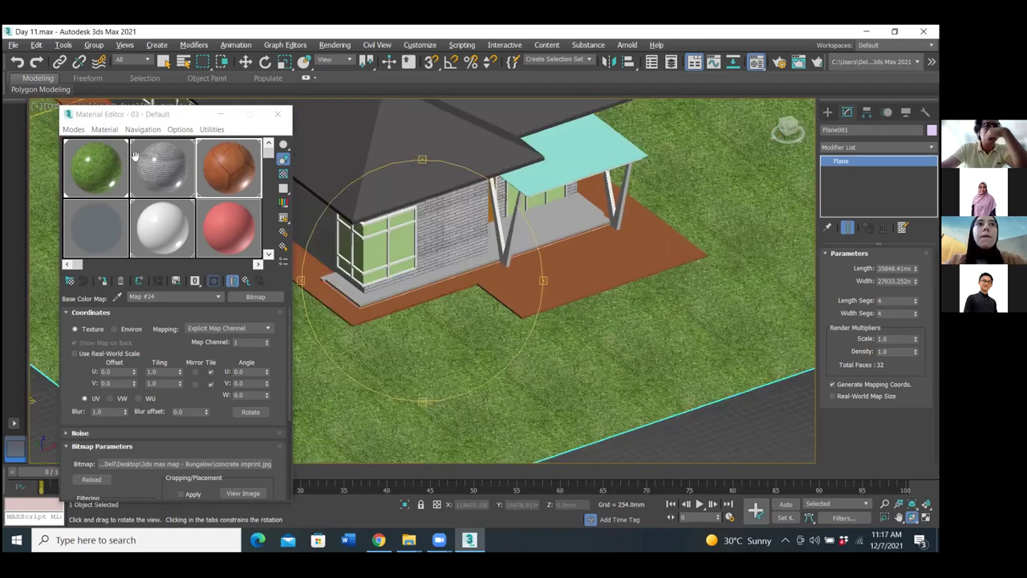
Orbit out over the grounds, then restore the previous closer view of the house.
drag(110, 145, 276, 213)
drag(337, 273, 484, 380)
key(shift+z)
right_click(484, 380)
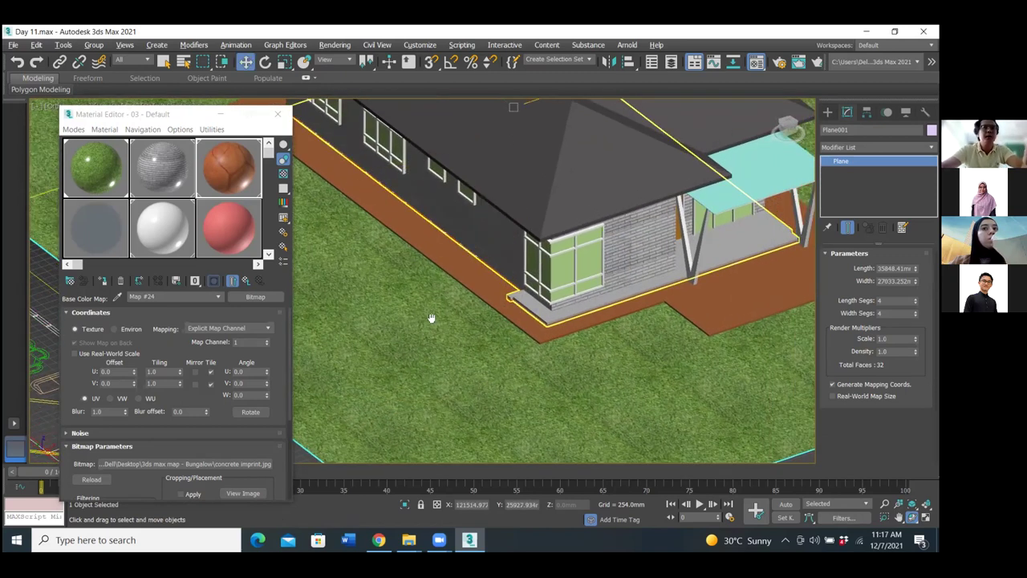
Pan across the plane, then view the Google Images concrete imprint results and return to 3ds Max.
scroll(370, 322, down, 3)
scroll(498, 261, up, 3)
middle_drag(497, 261, 484, 329)
scroll(403, 220, up, 3)
scroll(403, 220, down, 3)
scroll(504, 279, up, 2)
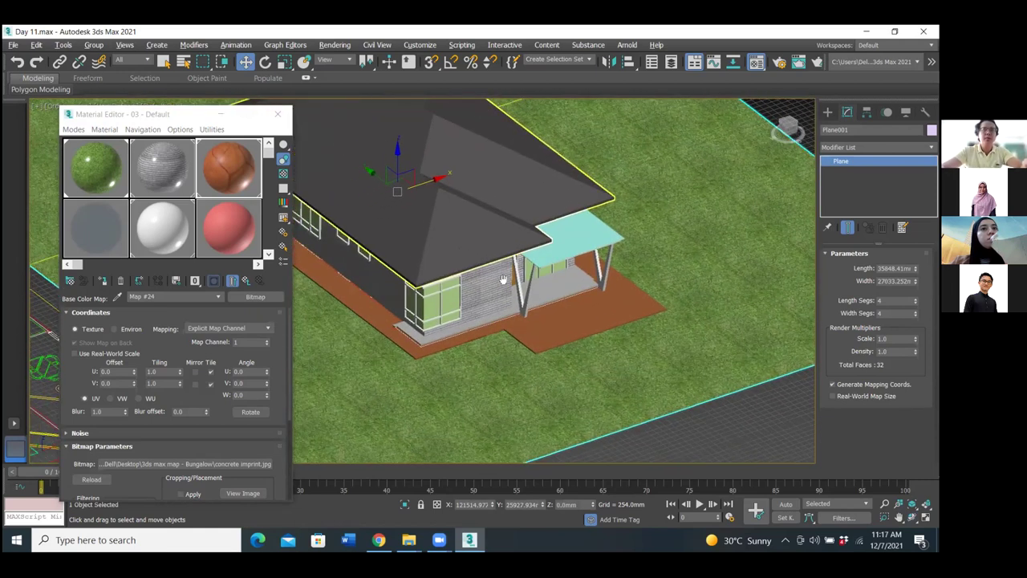
scroll(503, 280, down, 3)
middle_drag(426, 294, 468, 305)
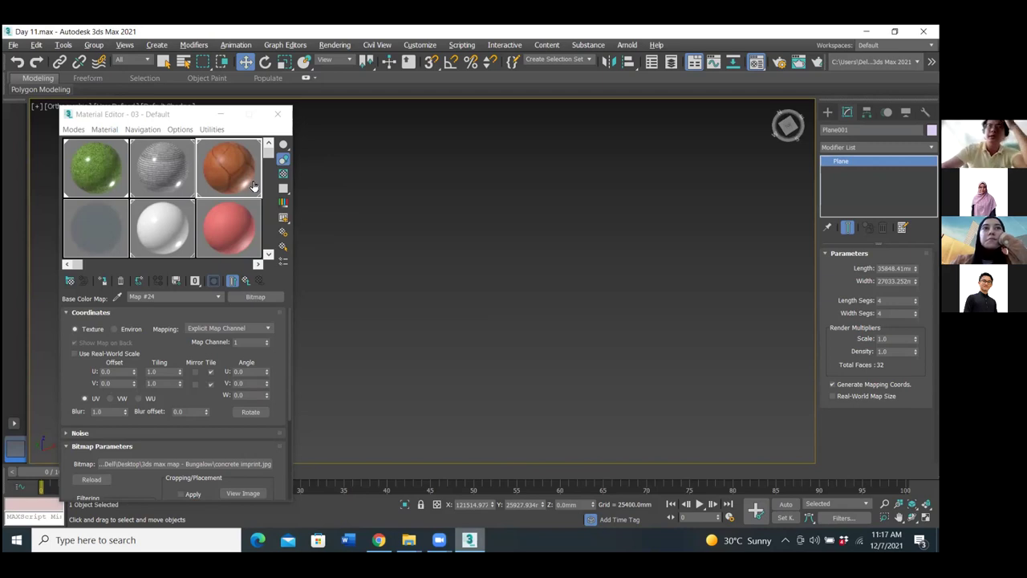
key(alt+Tab)
click(470, 539)
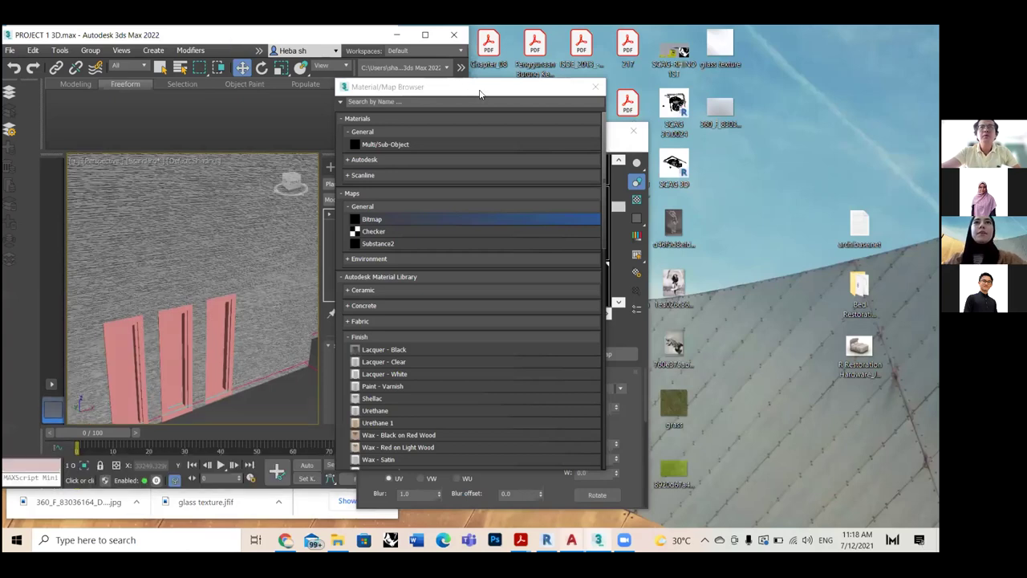
Maximise 3ds Max, orbit over the ground plane and building, and make grass Map #6 active.
key(super+Up)
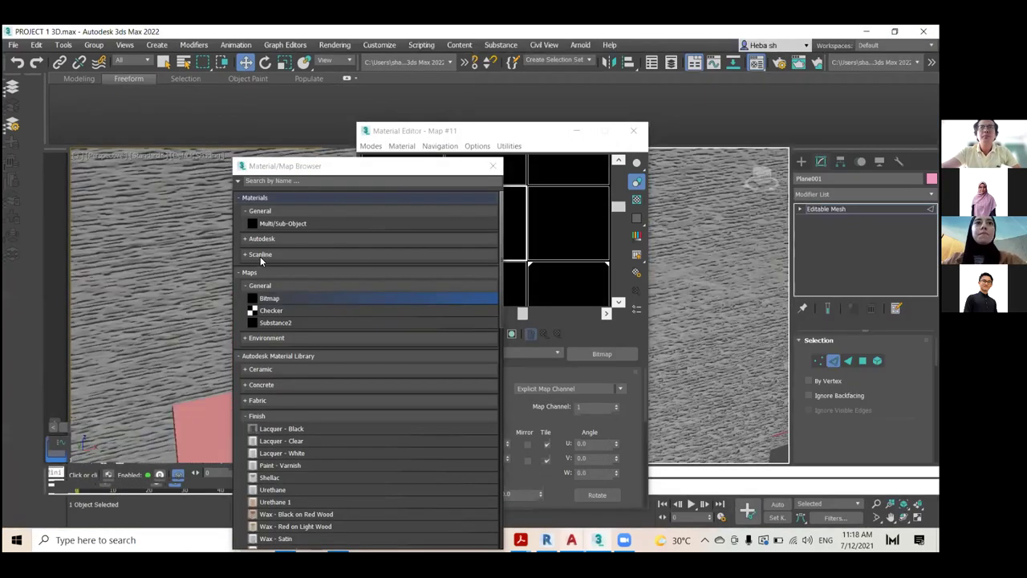
scroll(165, 318, down, 5)
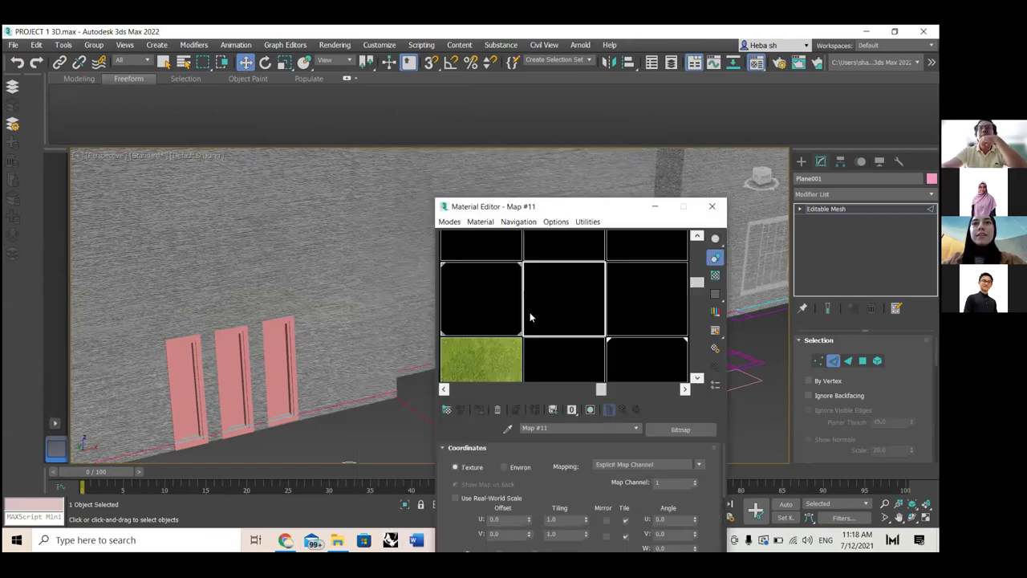
scroll(293, 259, down, 10)
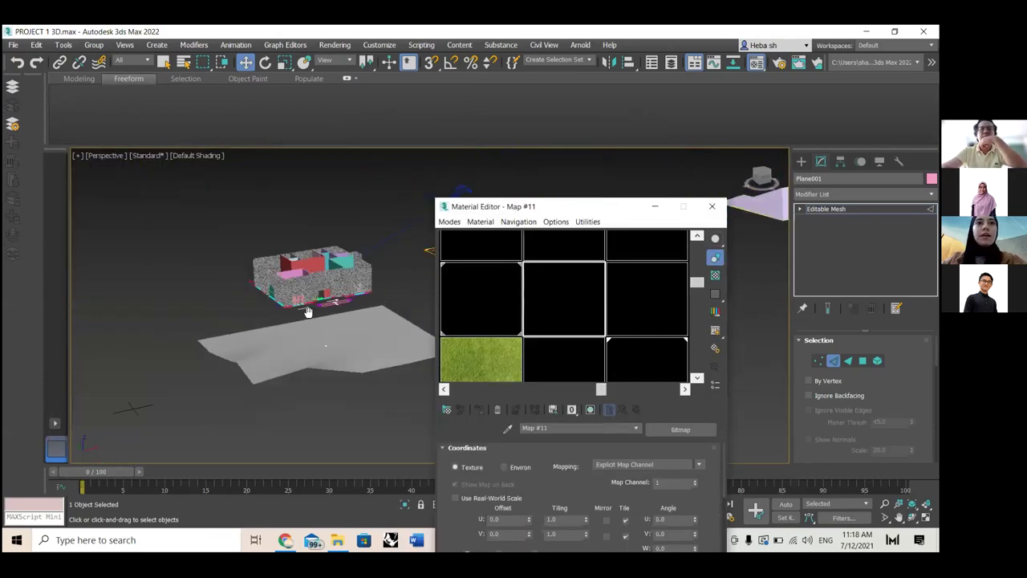
alt+middle_drag(281, 296, 225, 309)
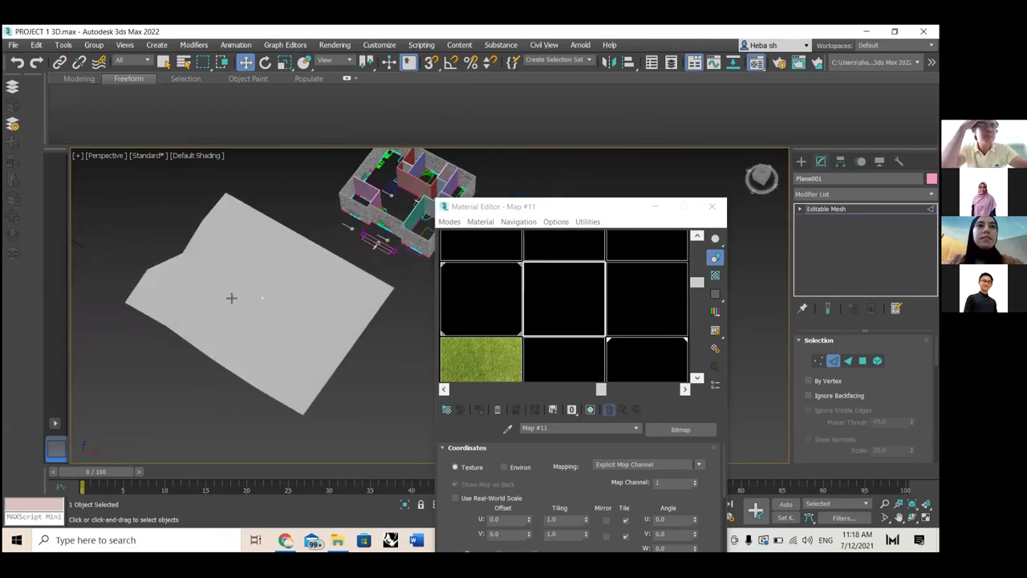
alt+middle_drag(181, 361, 210, 277)
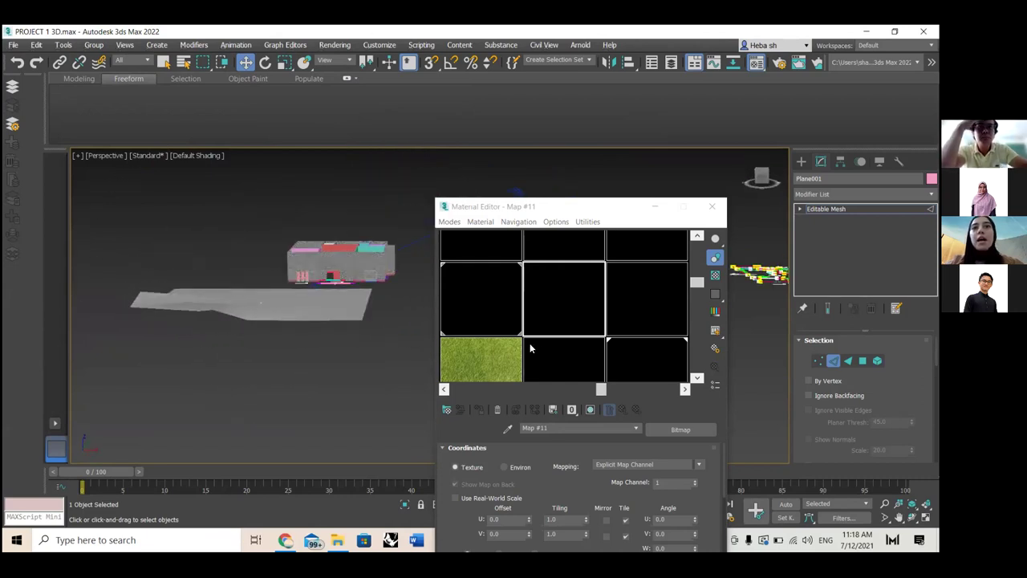
click(495, 349)
drag(698, 283, 482, 336)
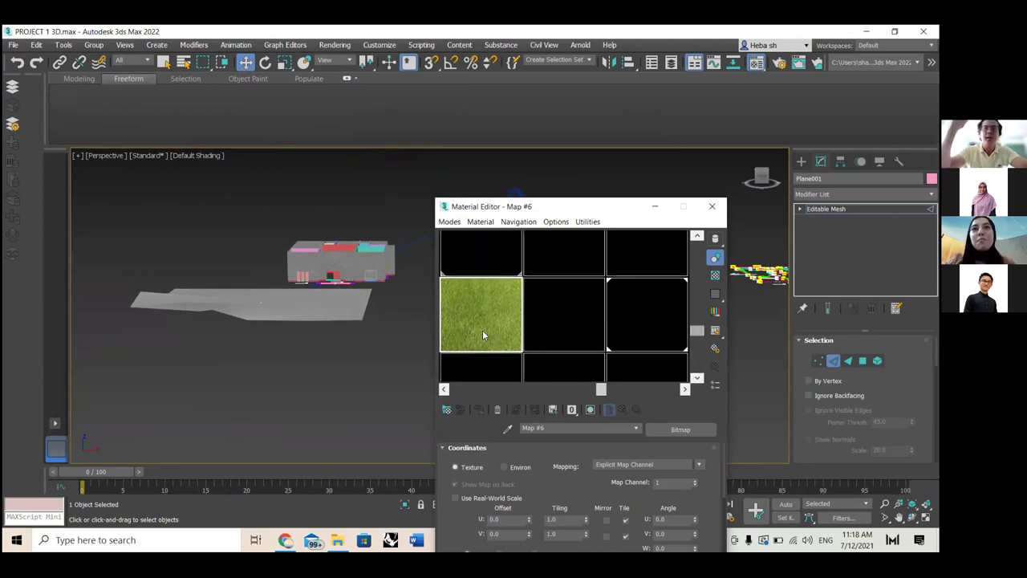
click(549, 309)
drag(574, 199, 588, 138)
click(493, 240)
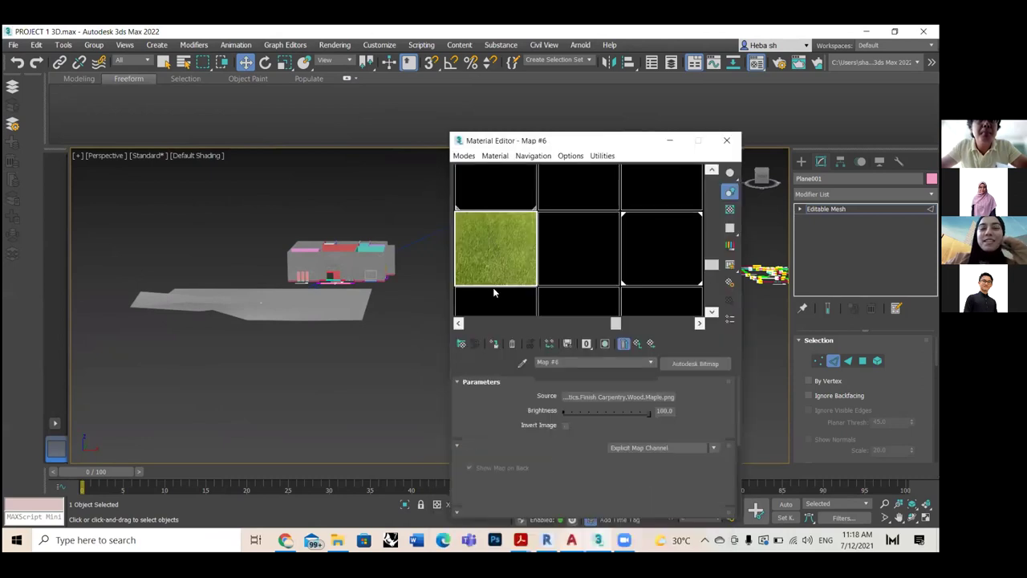
drag(501, 243, 622, 254)
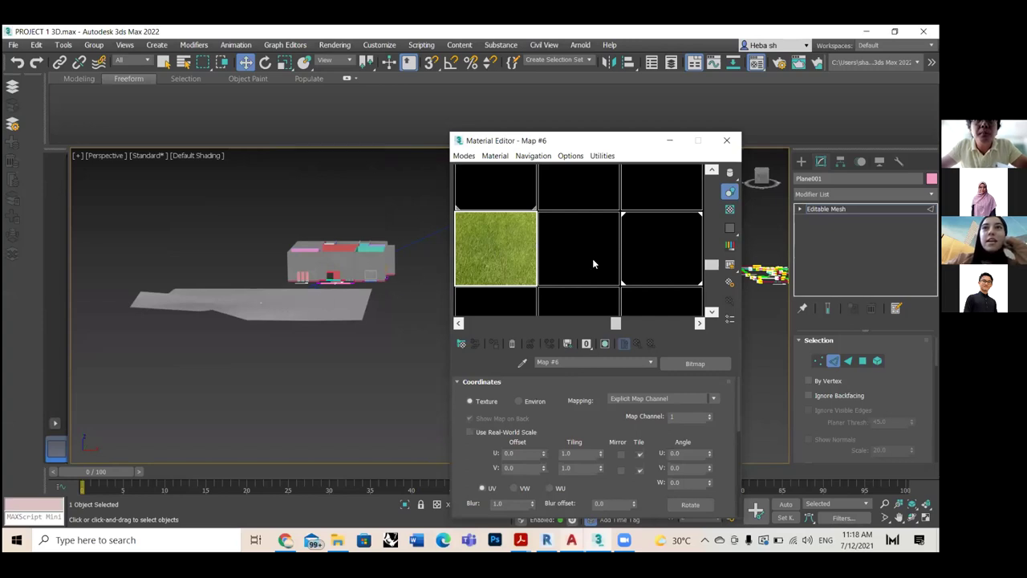
click(597, 296)
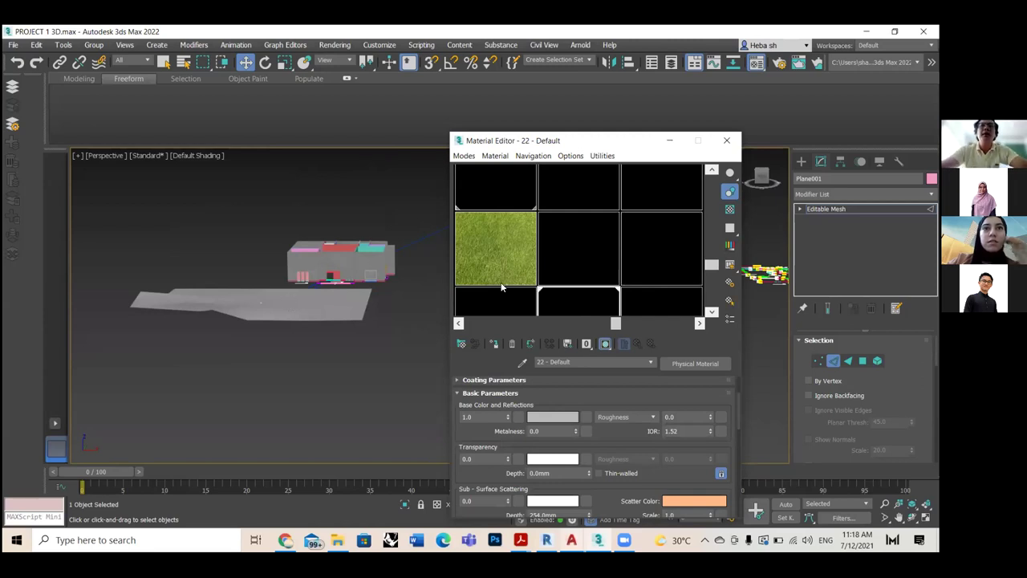
alt+middle_drag(306, 293, 306, 321)
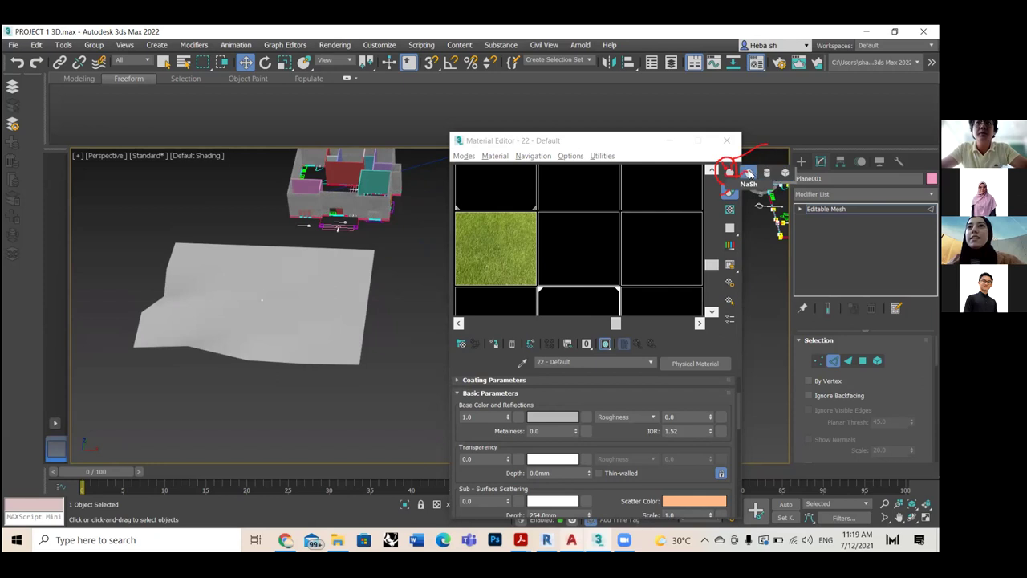
mouse_move(744, 159)
mouse_down()
mouse_move(748, 175)
mouse_move(736, 176)
mouse_up()
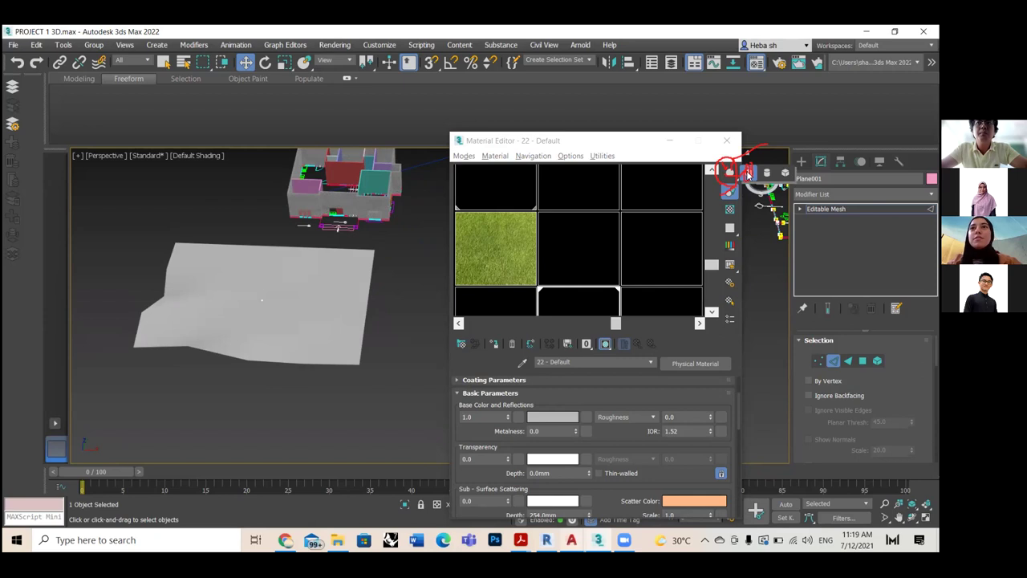
drag(753, 176, 747, 174)
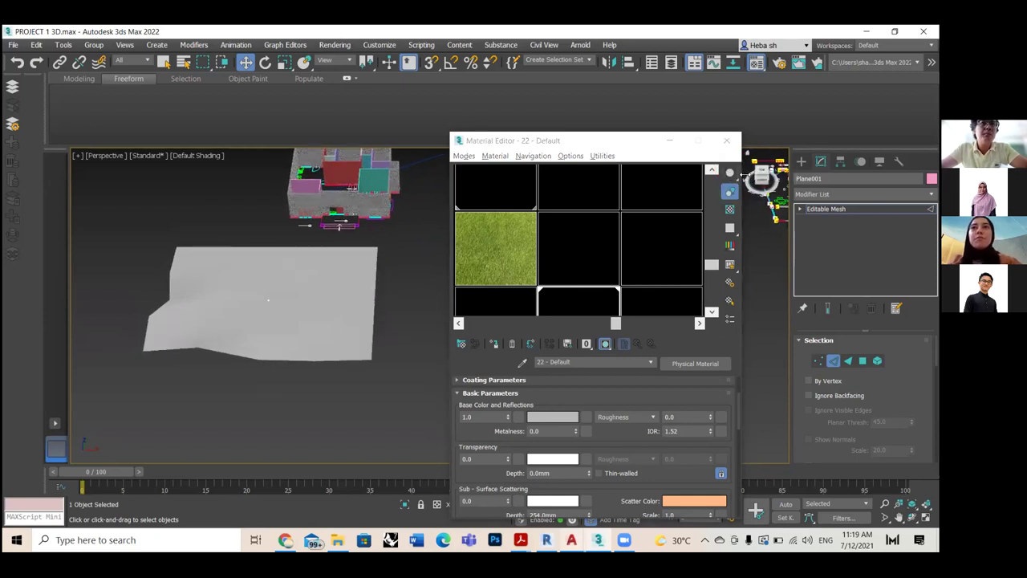
click(712, 172)
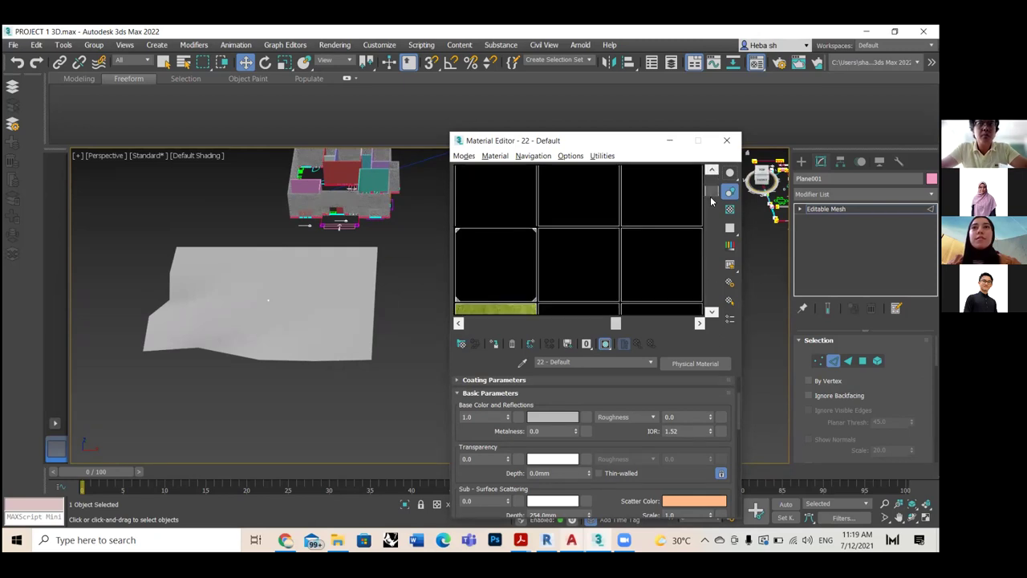
click(711, 200)
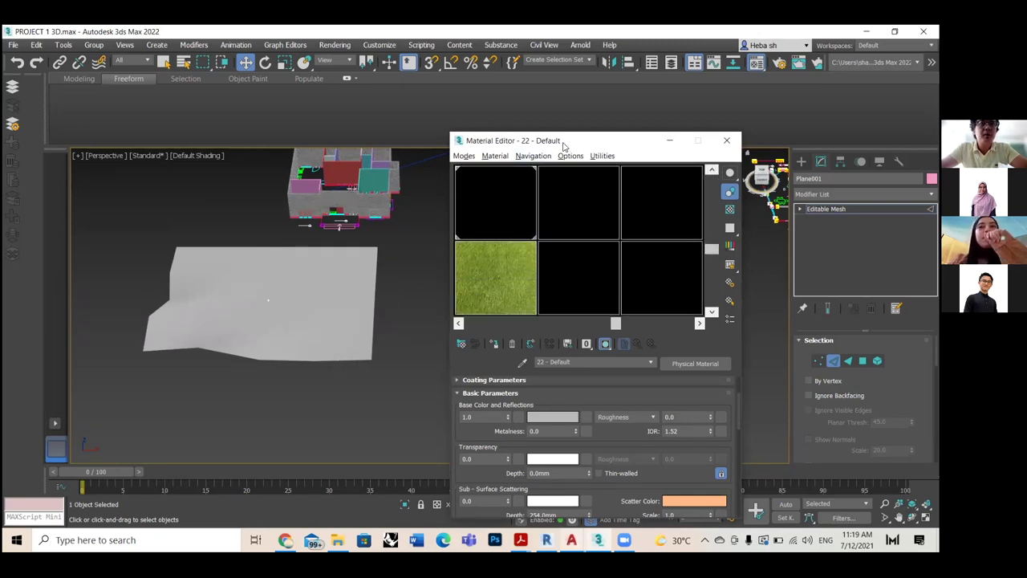
drag(564, 144, 550, 121)
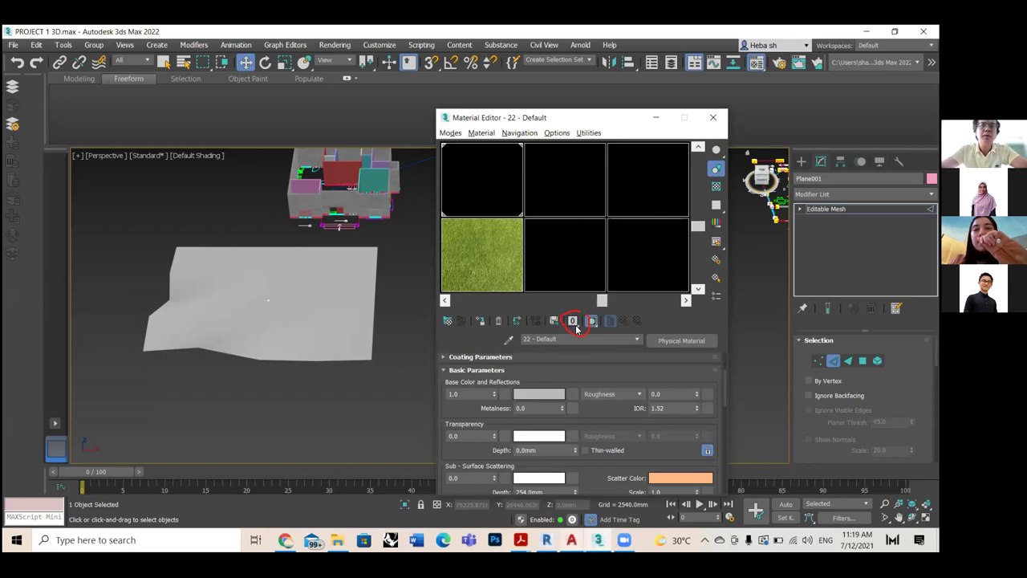
click(499, 255)
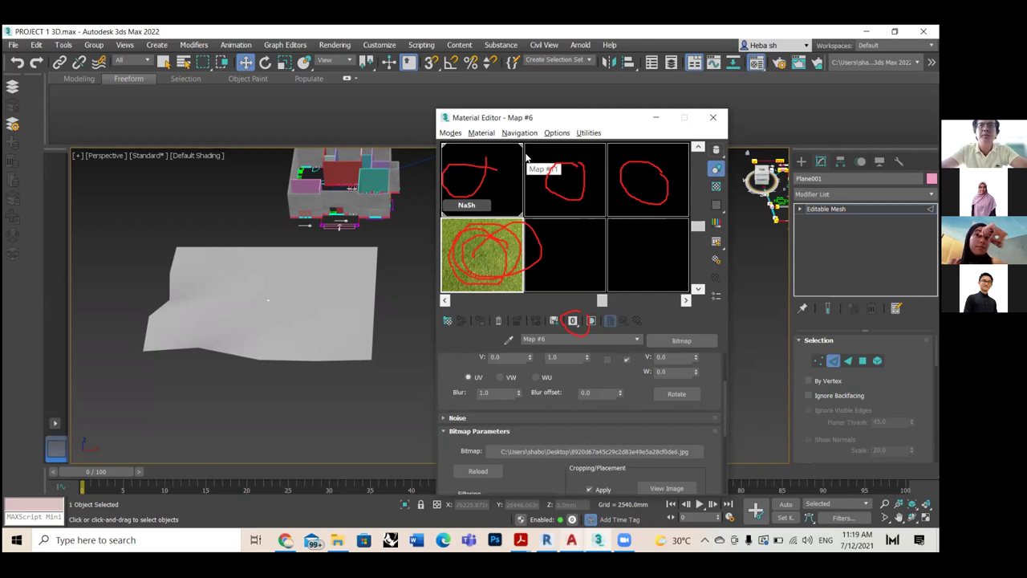
Check material 16 - Default, return to grass Map #6, and enable sample backlighting.
click(566, 241)
click(514, 241)
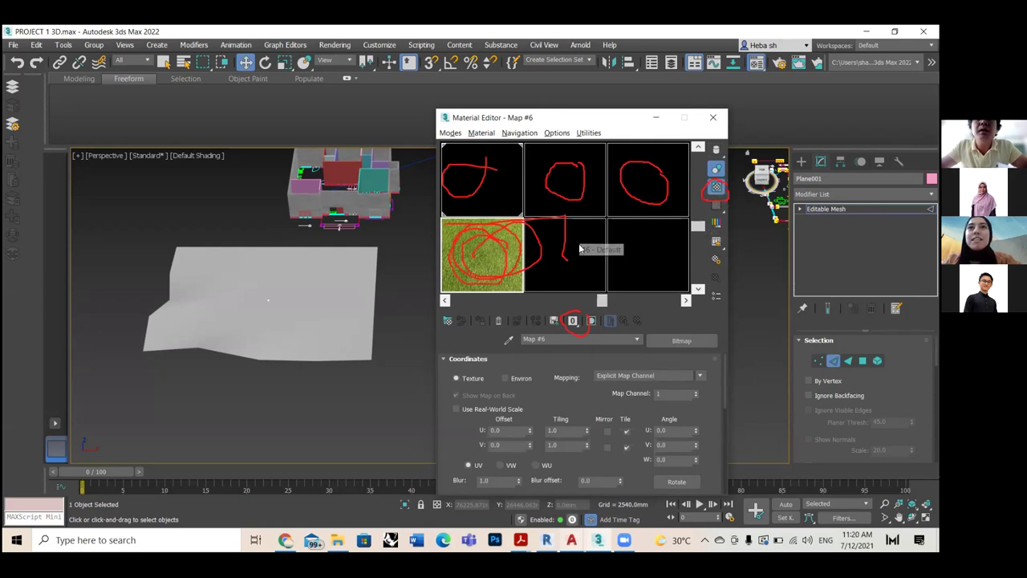
click(714, 171)
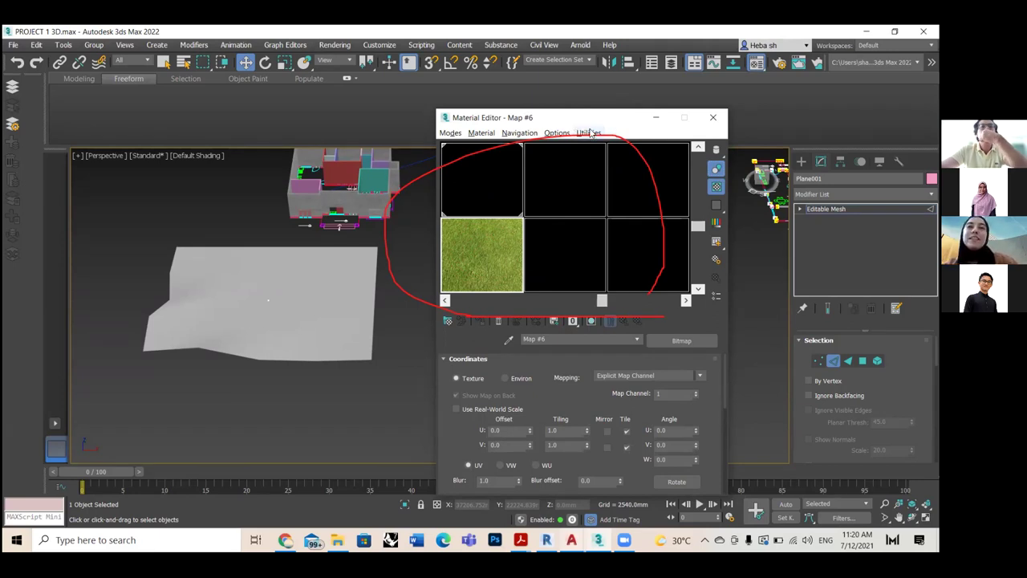
Close the Material Editor.
click(713, 118)
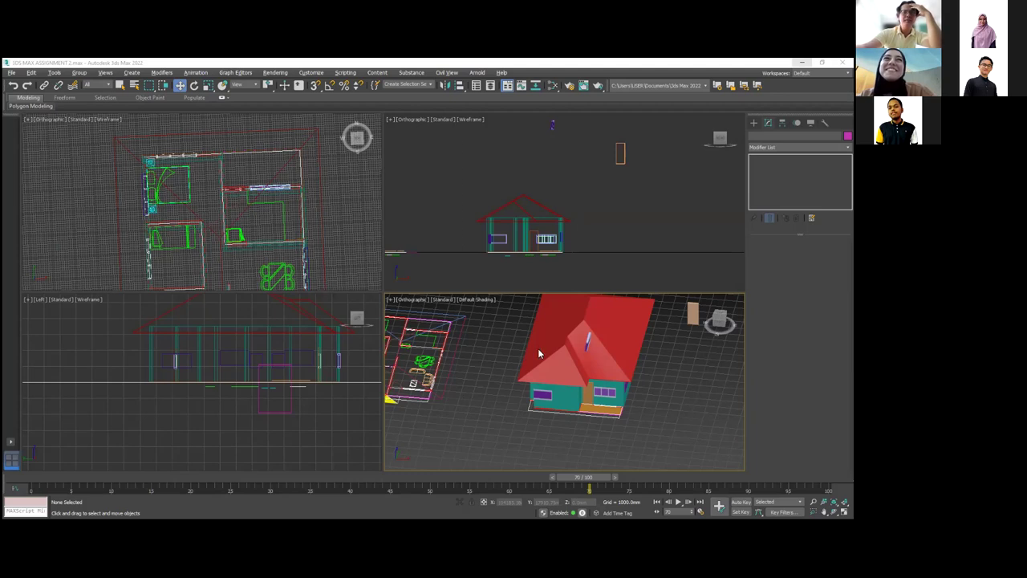
Maximise the Perspective view and select the house's door, Rectangle001, roof and chimney in turn.
key(alt+w)
scroll(569, 246, down, 3)
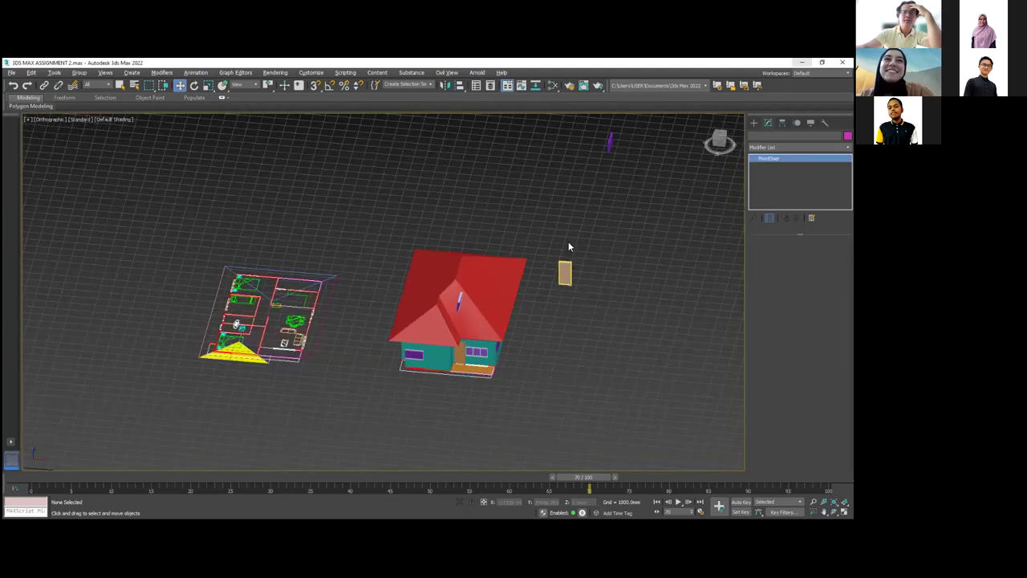
click(564, 274)
alt+middle_drag(589, 213, 593, 148)
click(592, 147)
click(485, 289)
click(444, 327)
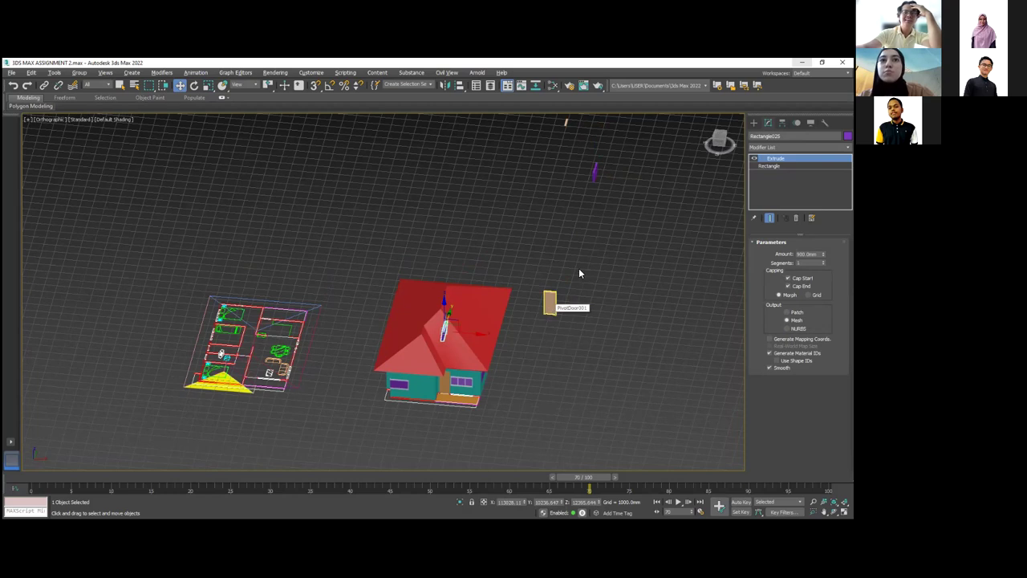
Select PivotDoor001, move it toward the house, then delete the stray door.
click(551, 302)
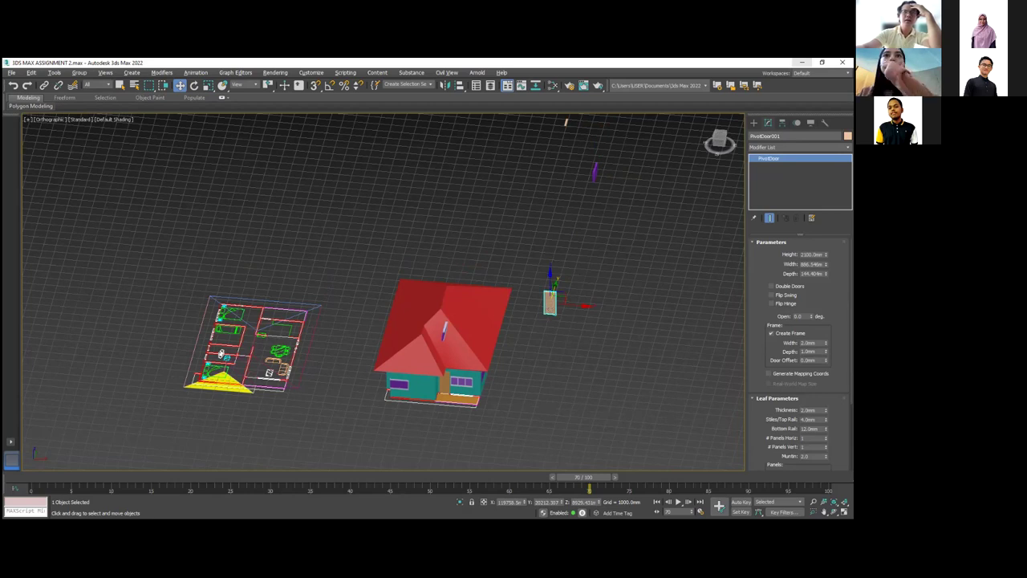
right_click(549, 304)
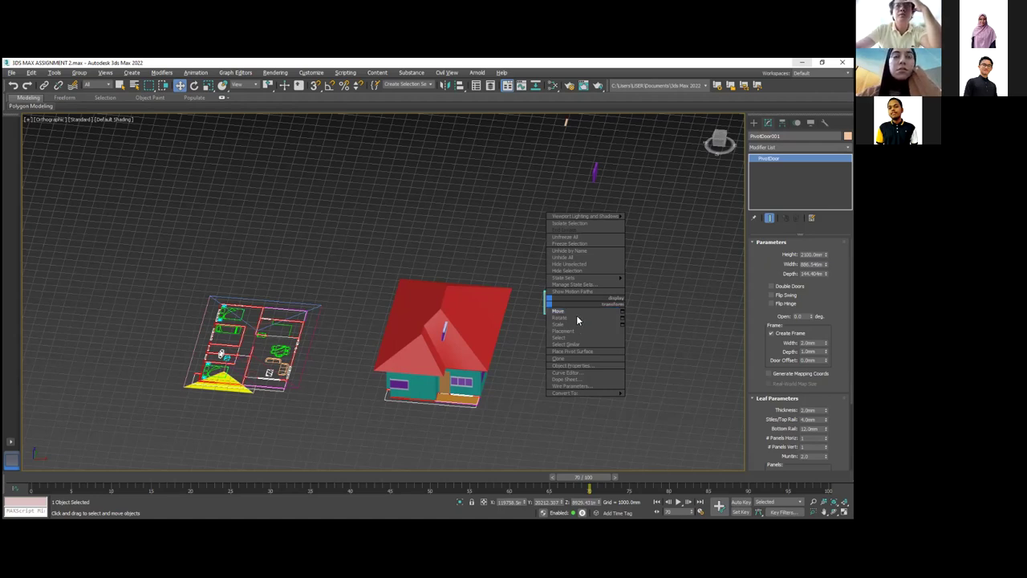
click(577, 312)
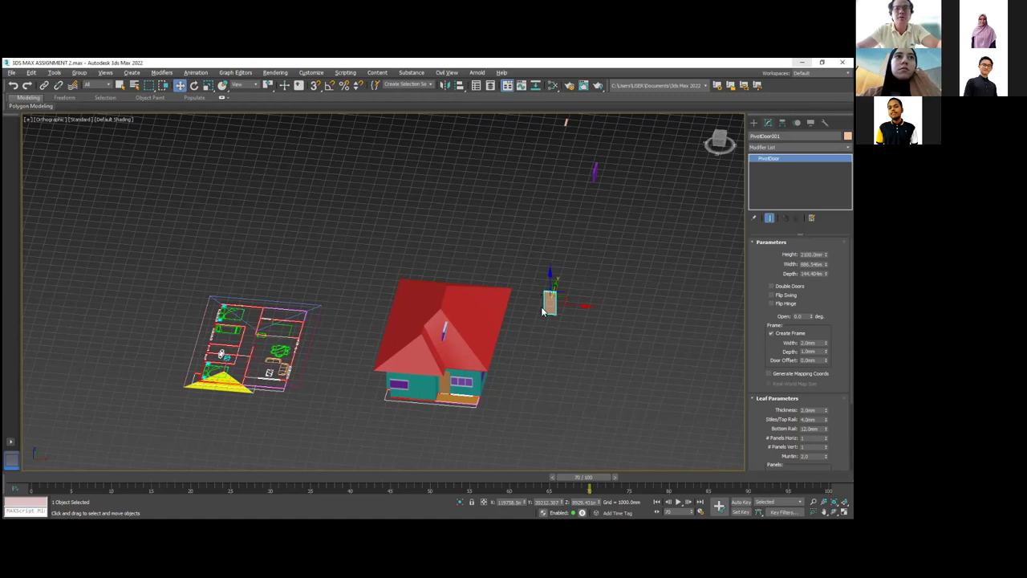
drag(551, 303, 612, 347)
key(Delete)
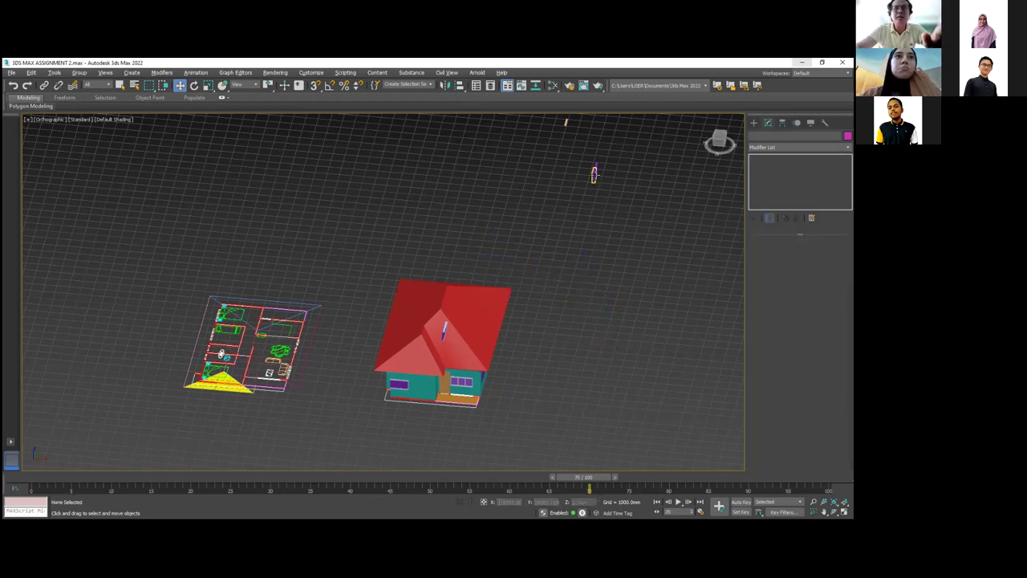
click(595, 173)
middle_drag(576, 265, 556, 303)
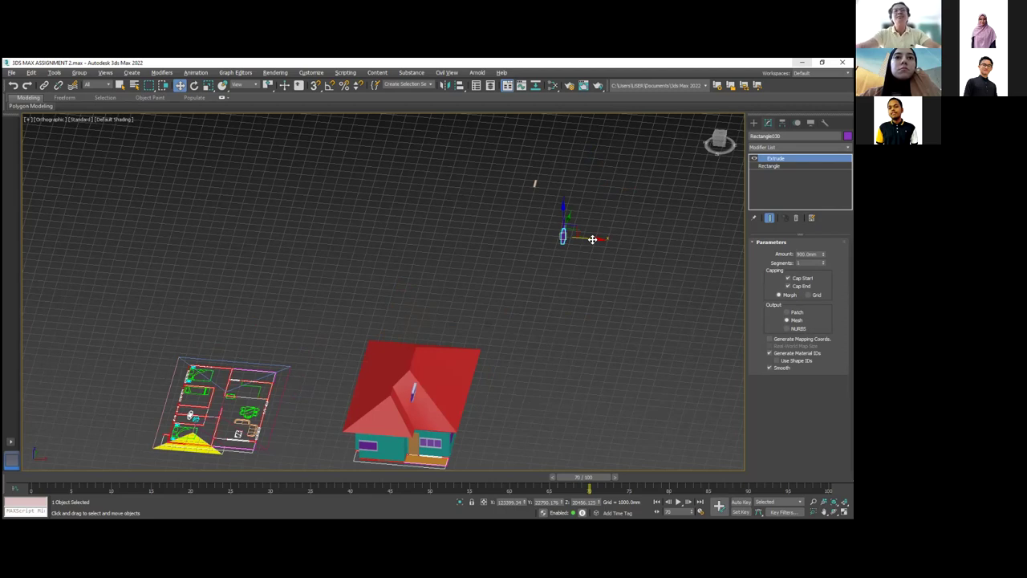
click(590, 249)
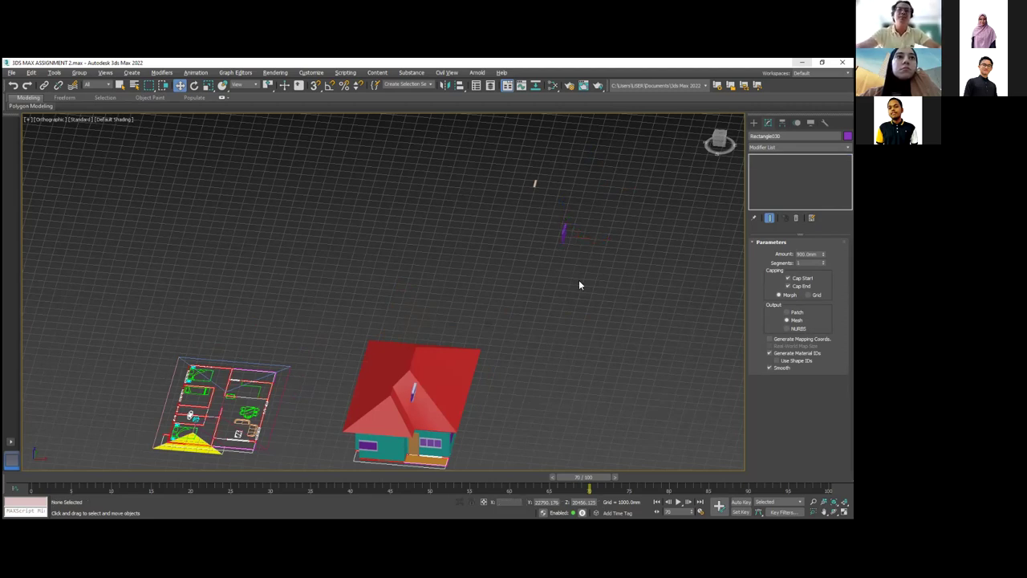
click(563, 235)
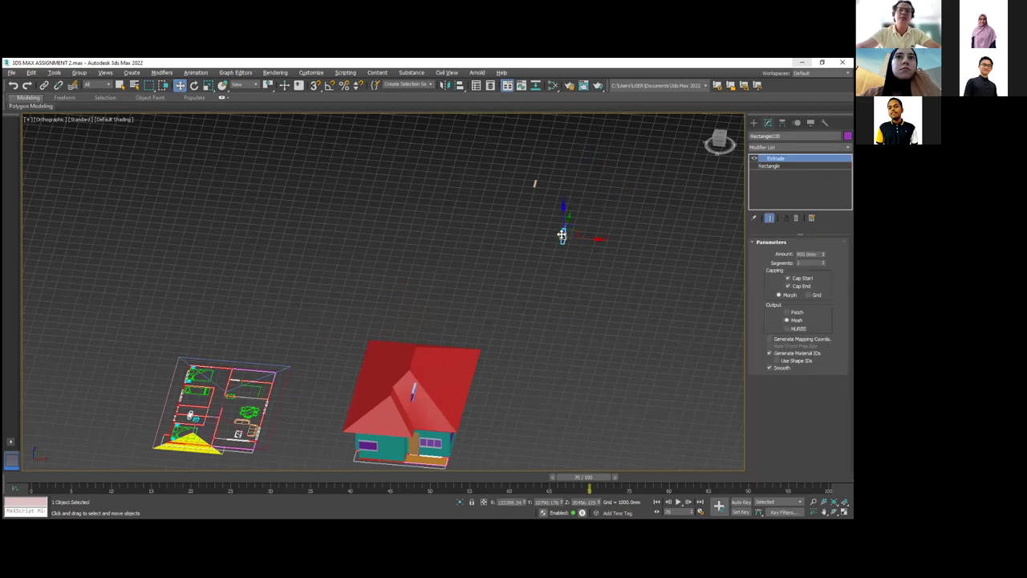
click(592, 407)
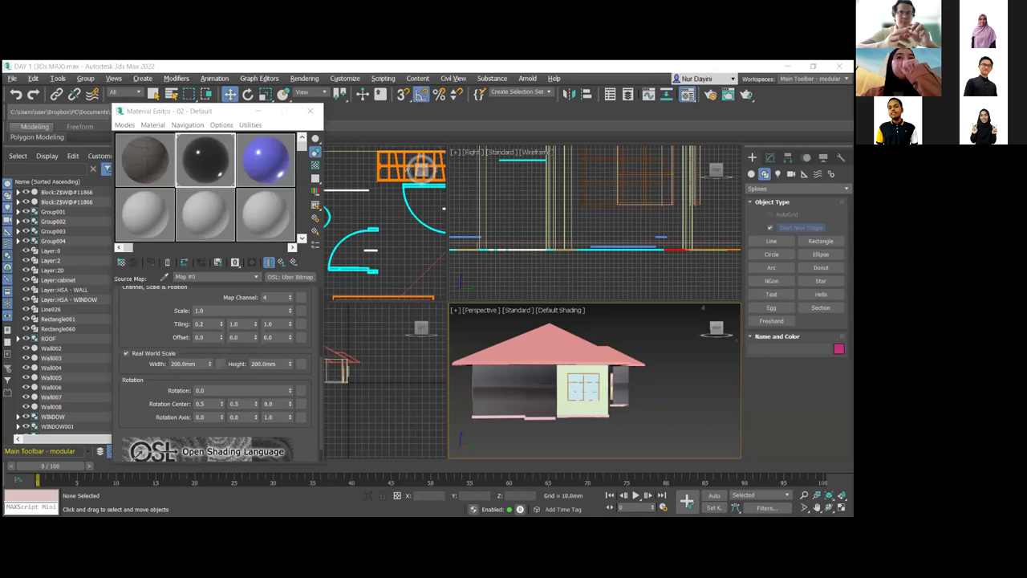
Display the stone wall.jpg texture on the bungalow walls and frame the whole house.
scroll(653, 399, down, 3)
alt+middle_drag(653, 399, 610, 385)
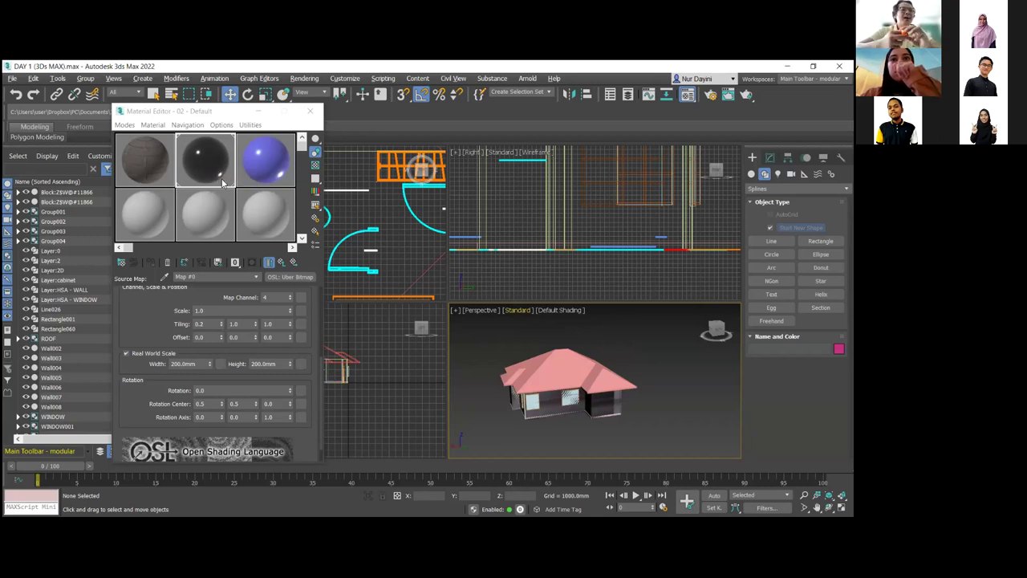
scroll(219, 305, up, 5)
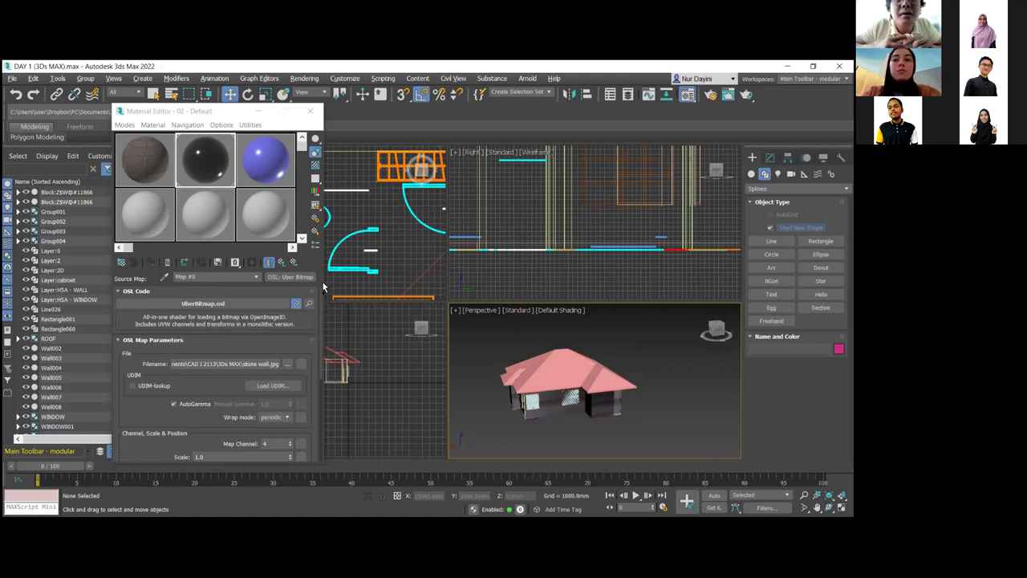
click(208, 181)
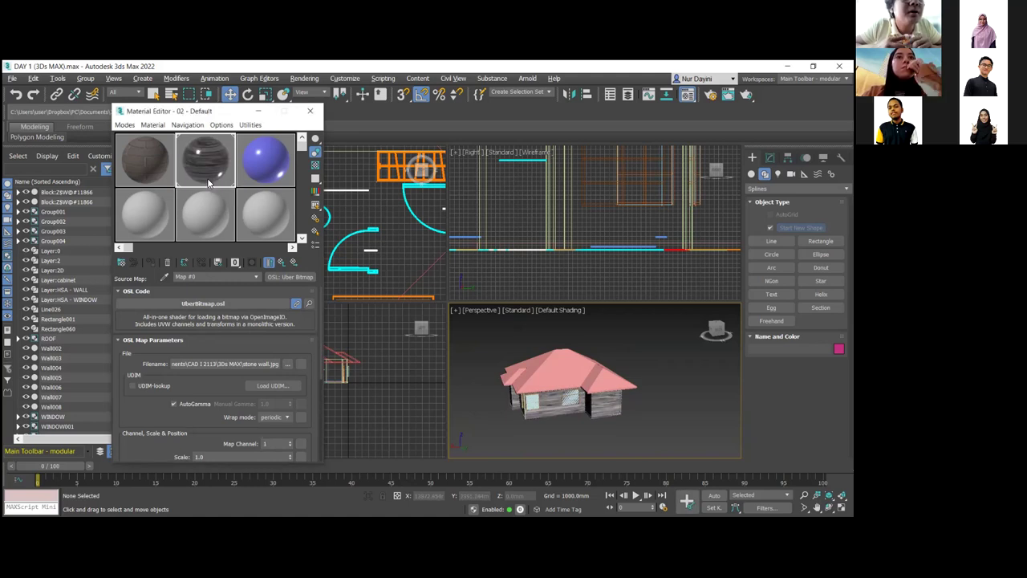
key(z)
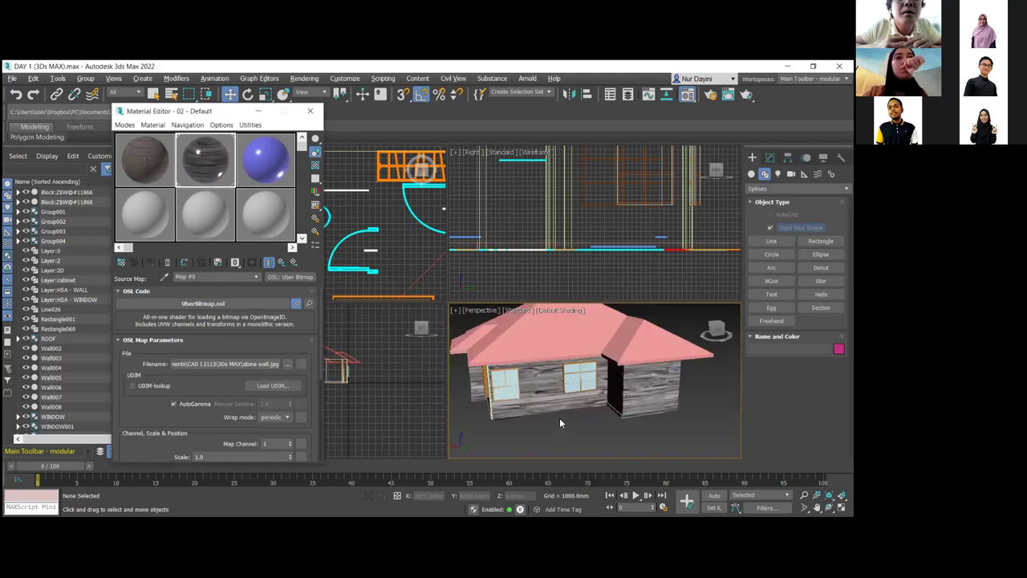
alt+middle_drag(581, 425, 567, 421)
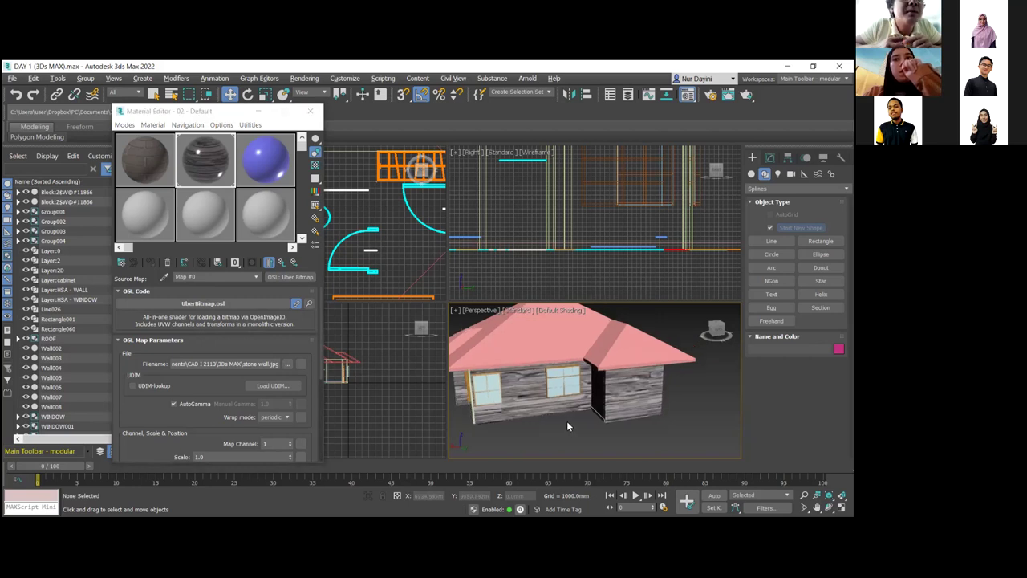
scroll(236, 415, down, 2)
drag(237, 415, 224, 390)
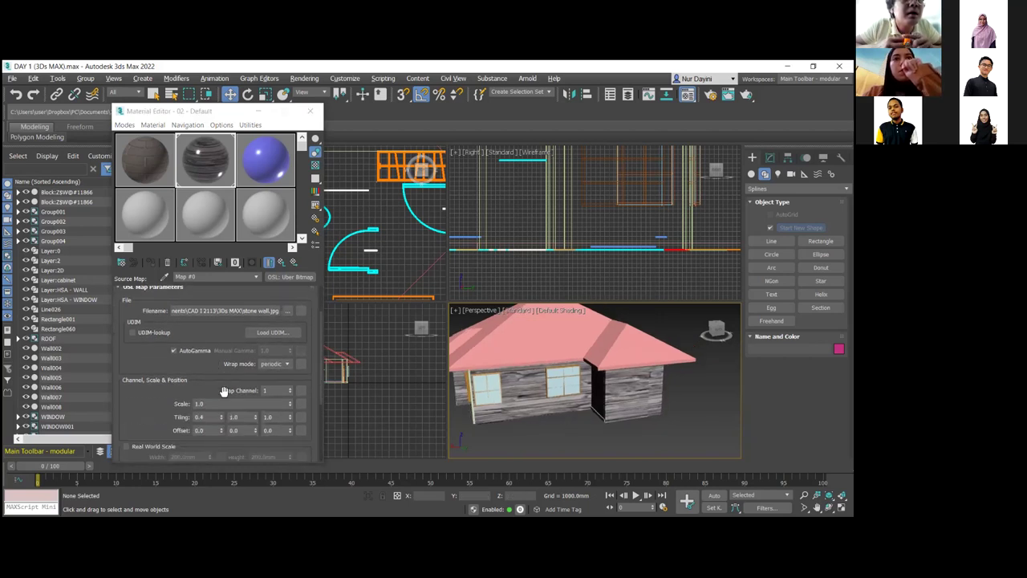
Try a stone wall tiling of 10 × 10.
scroll(224, 391, down, 3)
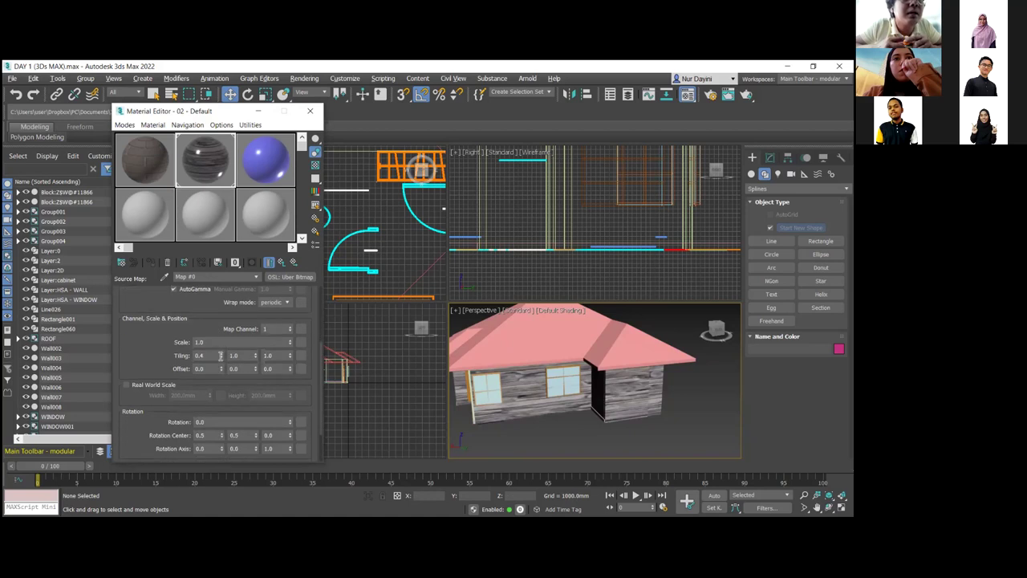
double_click(201, 355)
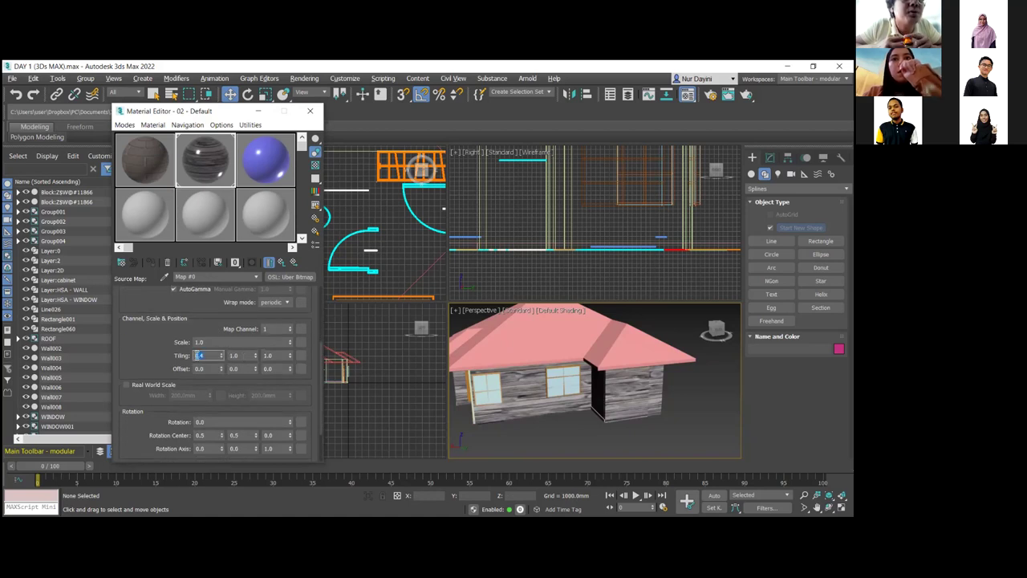
text(10)
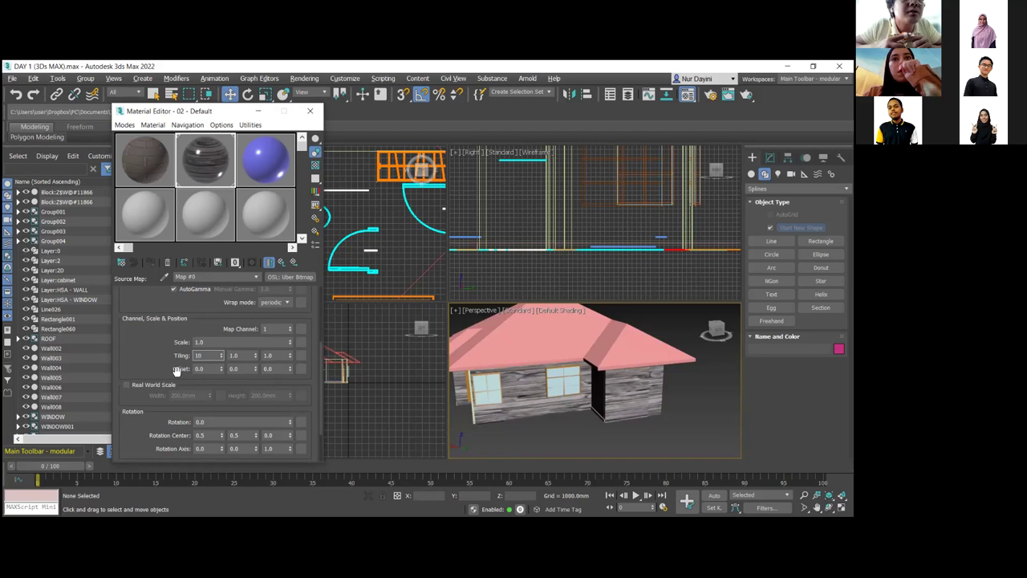
key(Tab)
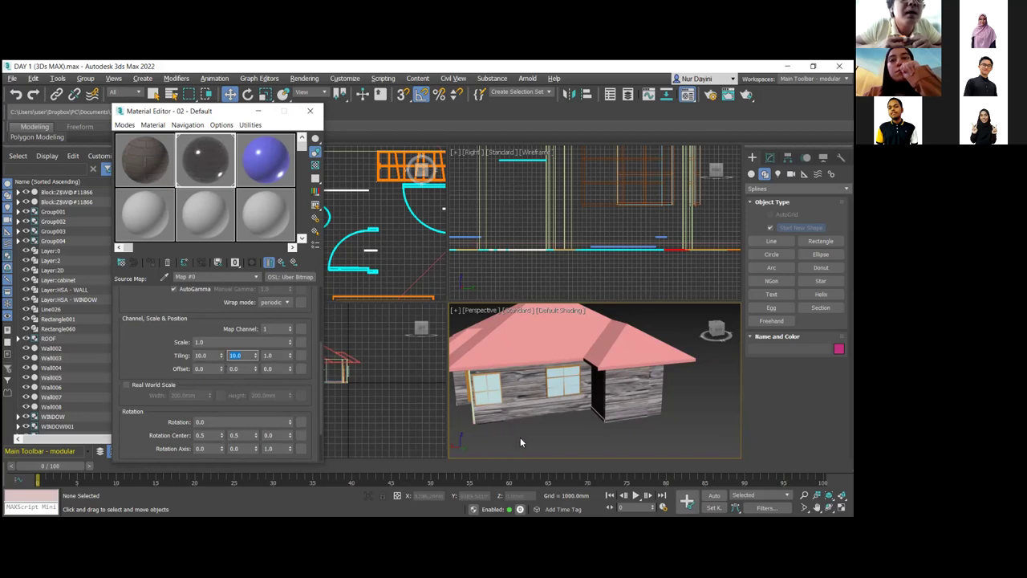
click(167, 353)
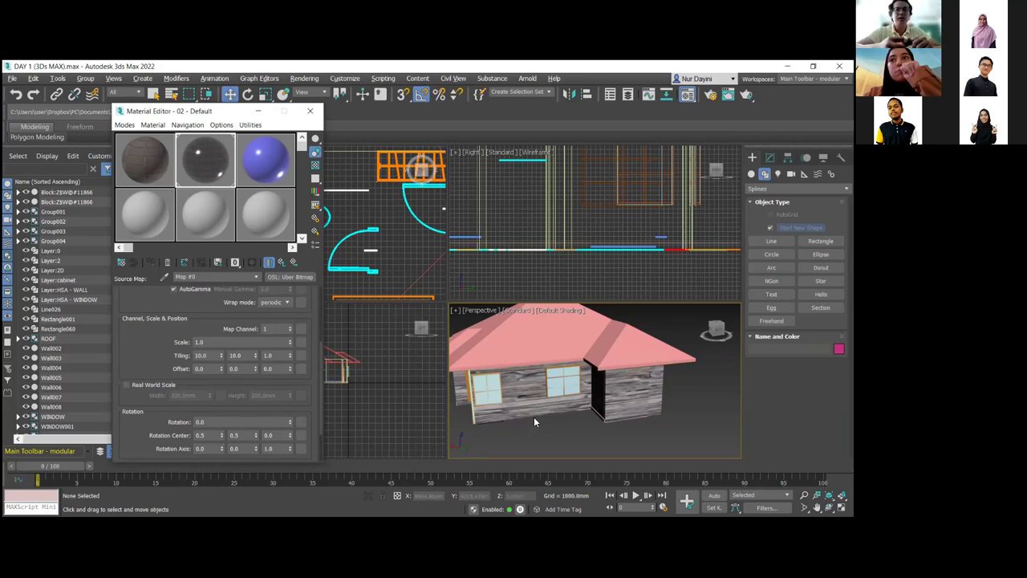
Change the stone wall tiling to 5 × 5.
scroll(535, 421, down, 5)
scroll(530, 410, up, 8)
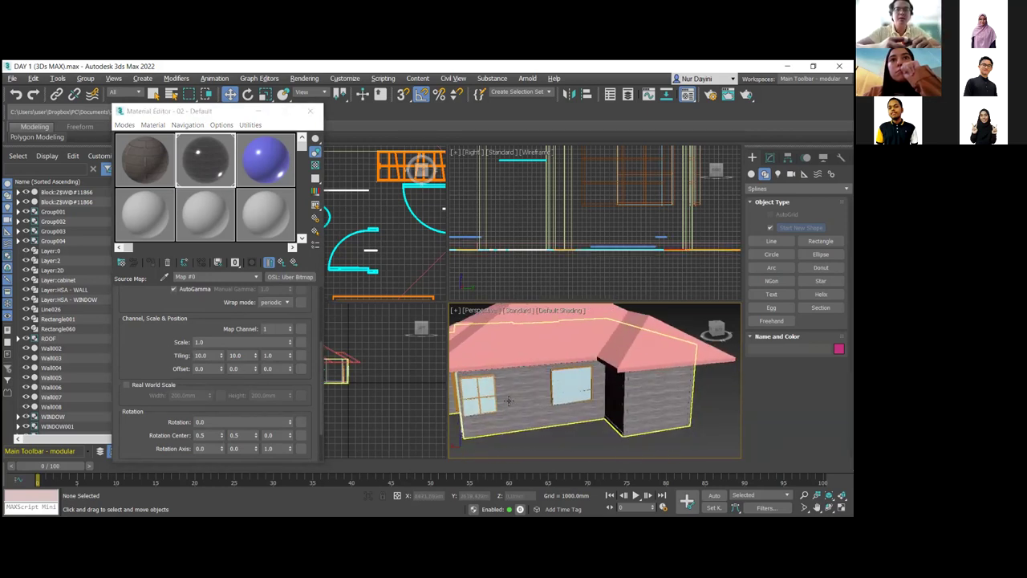
scroll(511, 402, up, 8)
scroll(531, 415, down, 3)
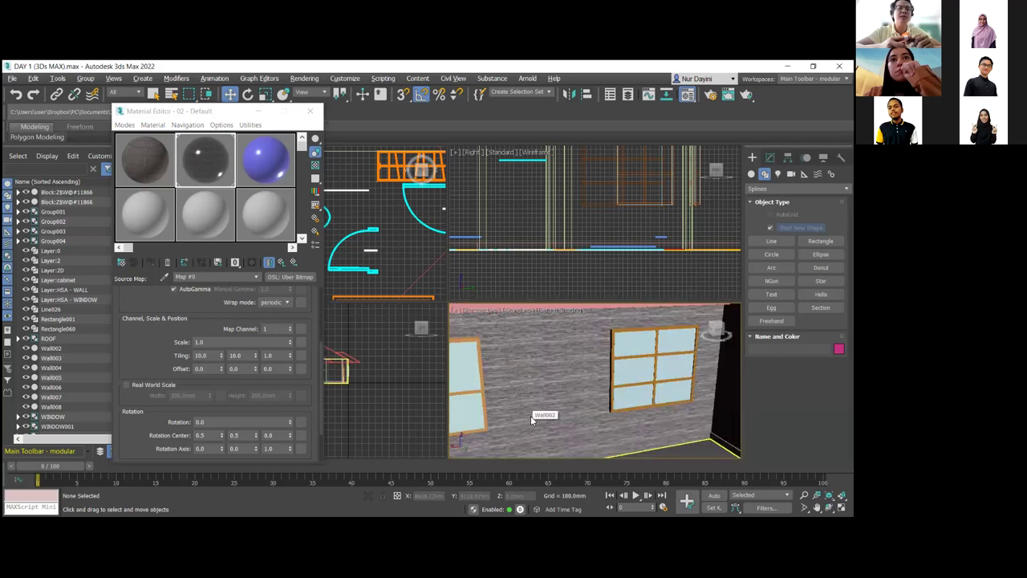
scroll(530, 416, down, 8)
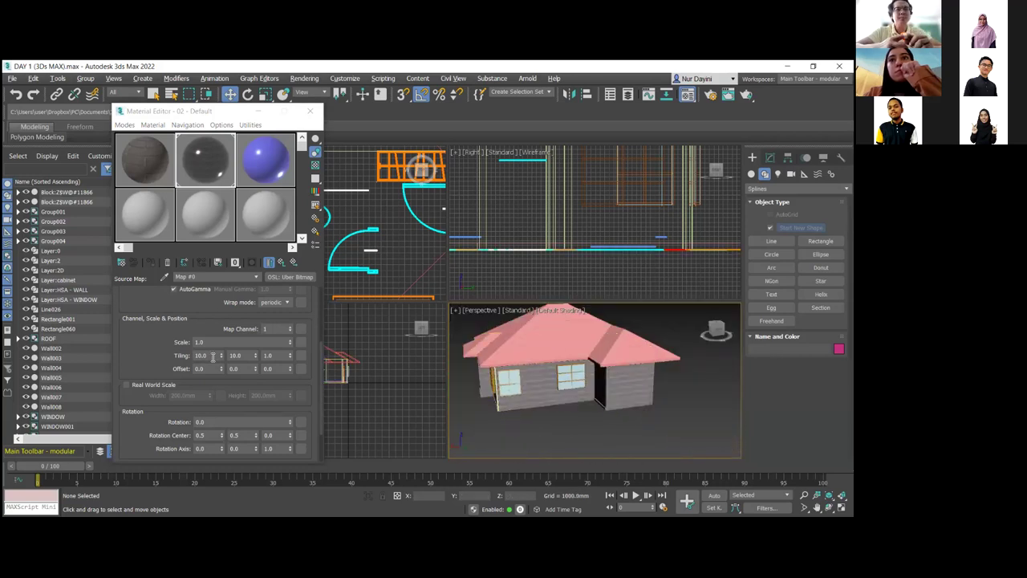
drag(213, 358, 177, 356)
text(5)
key(Tab)
text(5)
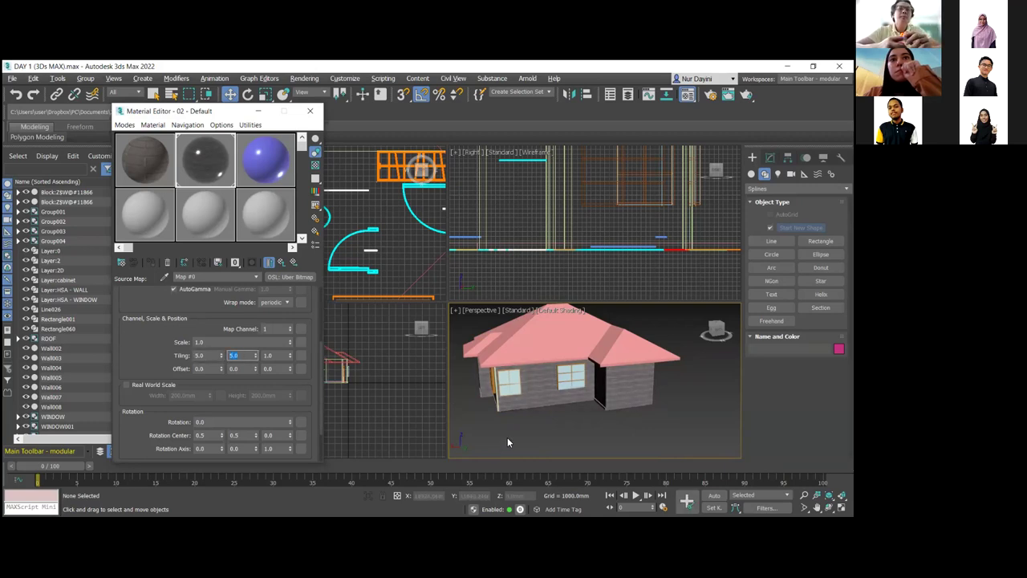
Set the stone wall Tiling U and V to 3.
scroll(555, 412, up, 5)
scroll(557, 384, down, 3)
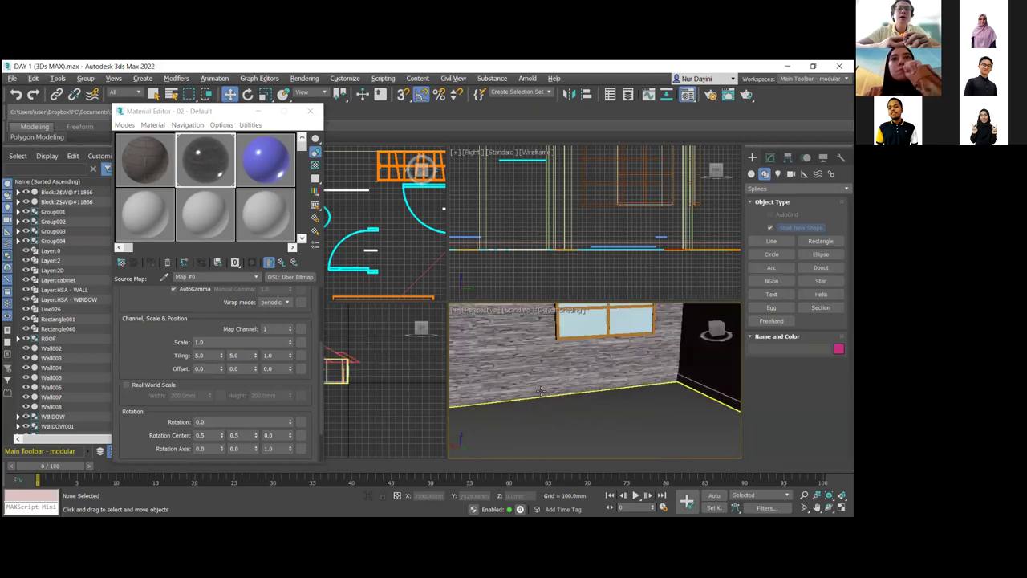
scroll(557, 383, down, 3)
scroll(535, 412, up, 1)
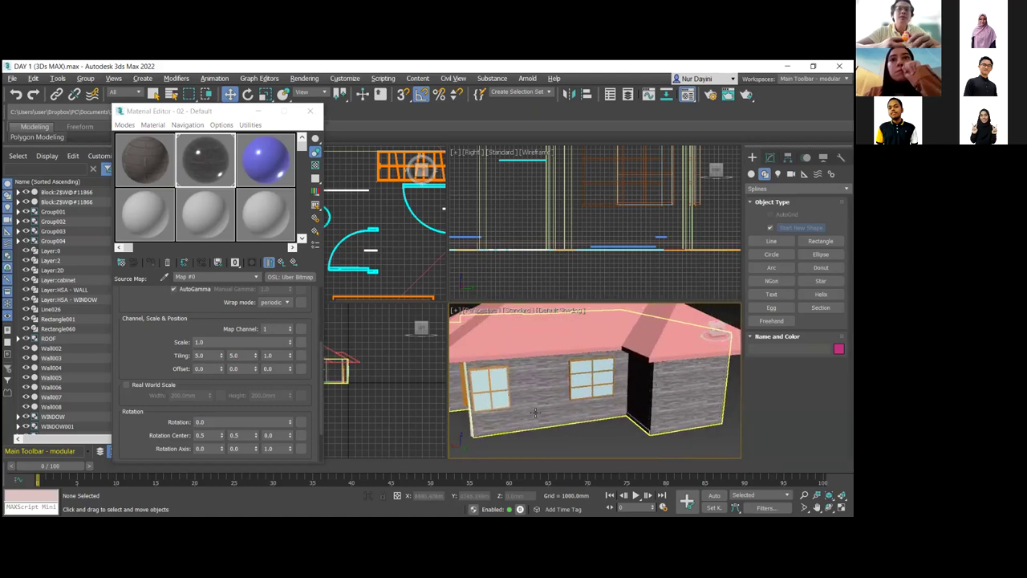
scroll(536, 412, down, 3)
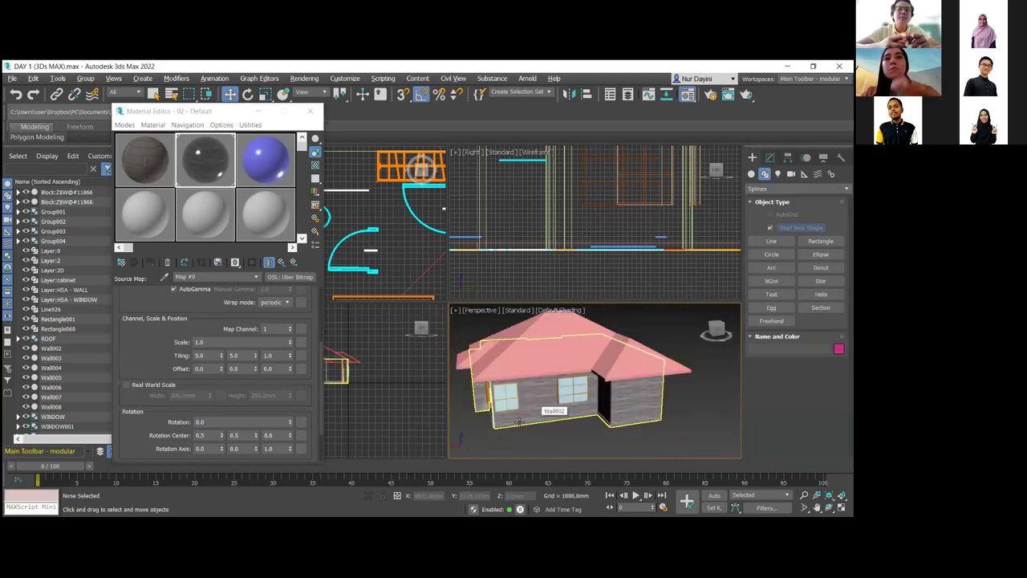
double_click(200, 355)
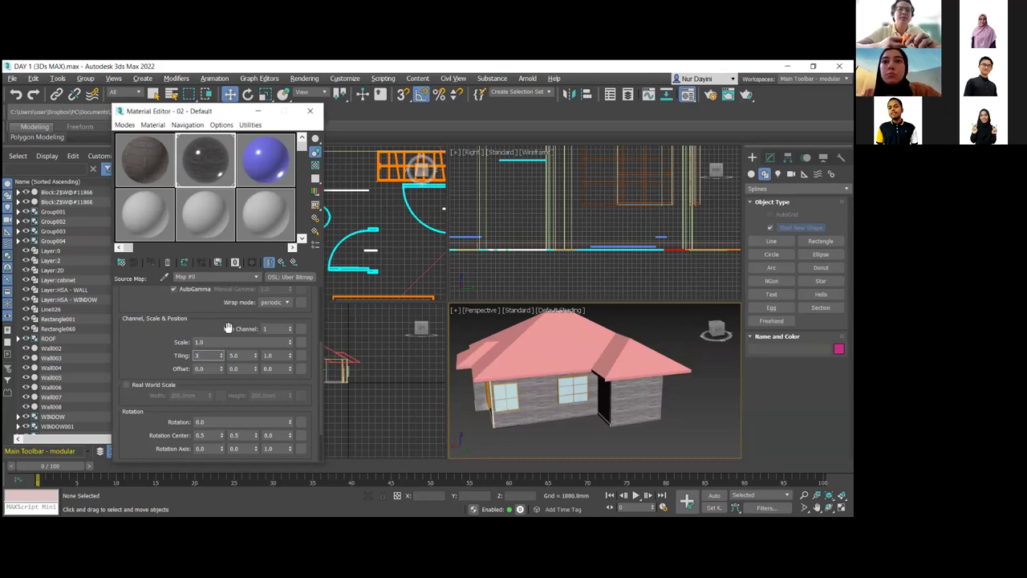
double_click(241, 355)
text(3)
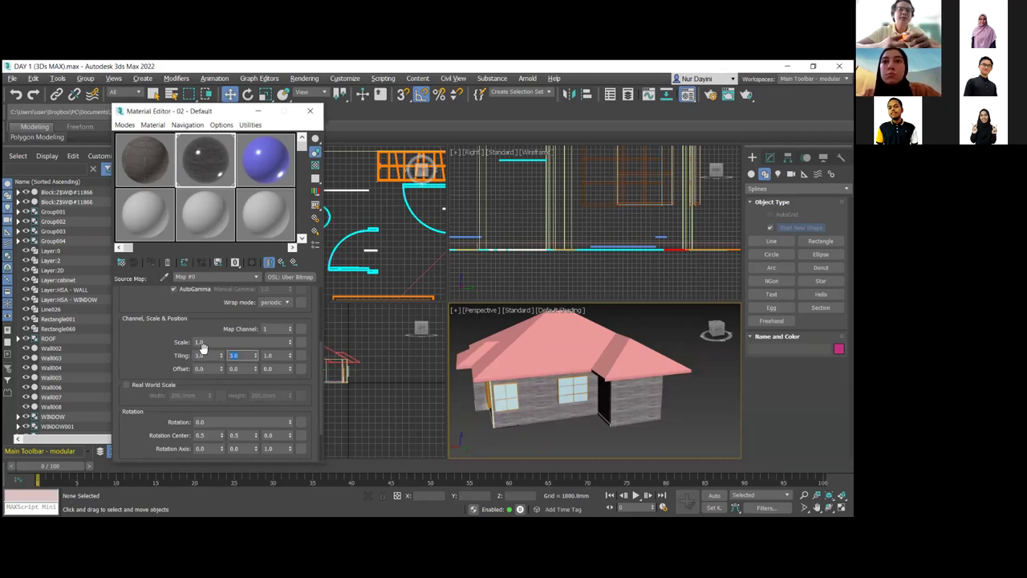
scroll(558, 405, up, 5)
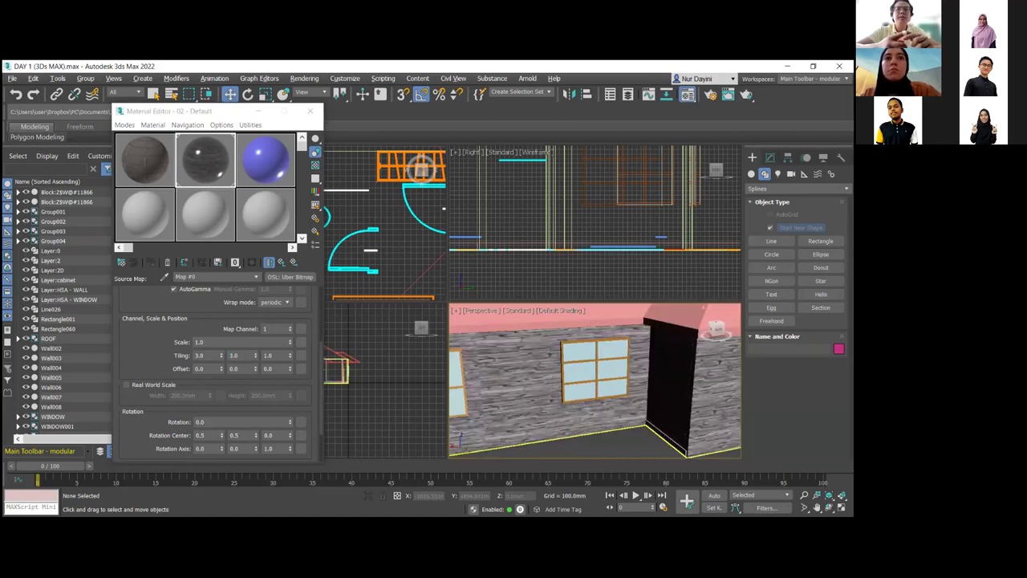
scroll(594, 381, down, 5)
scroll(594, 380, up, 3)
Orbit around the house, then select Wall002 and shift it slightly.
key(ctrl+r)
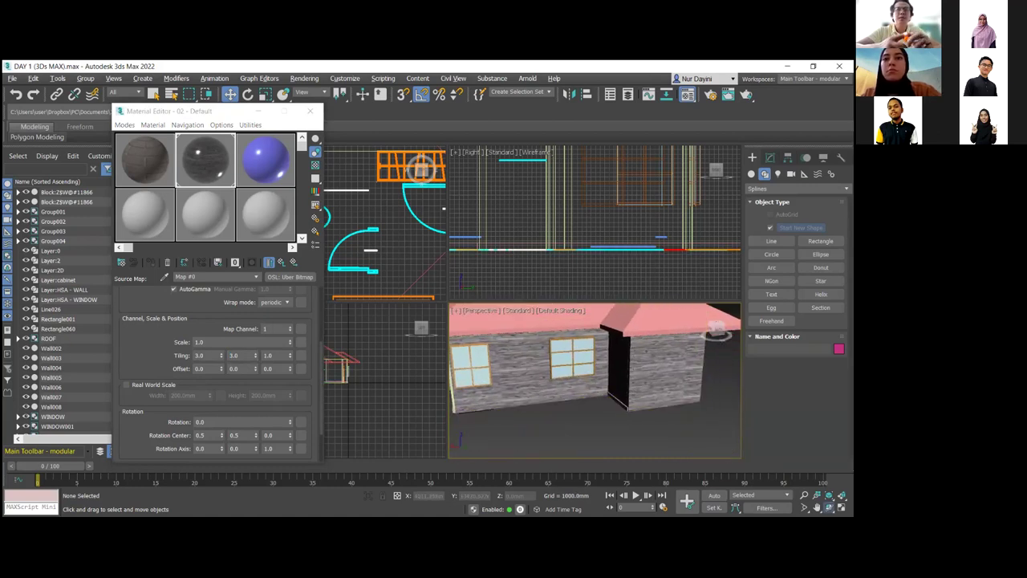
drag(649, 384, 670, 421)
key(w)
click(661, 380)
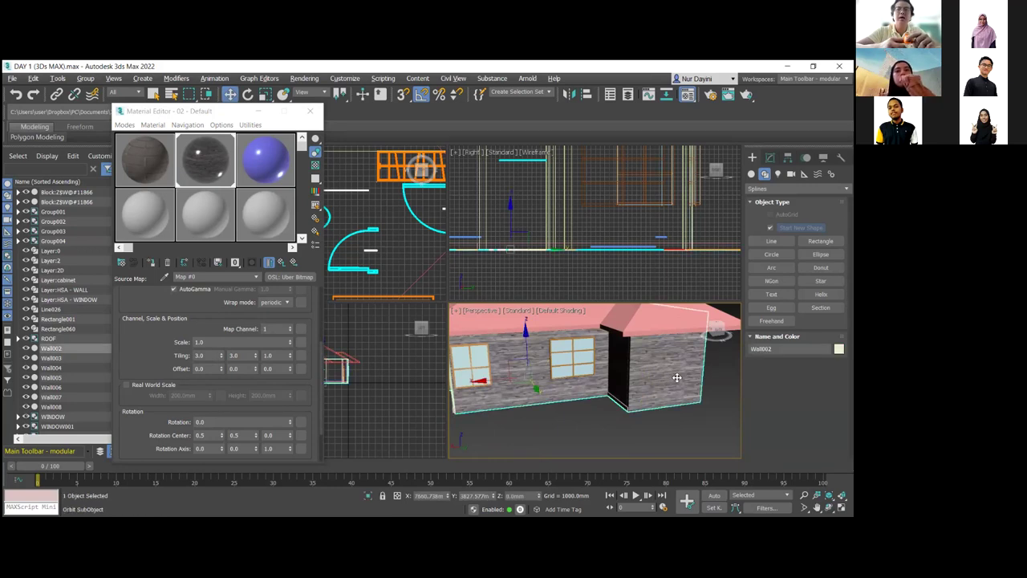
scroll(677, 377, down, 5)
drag(667, 387, 683, 420)
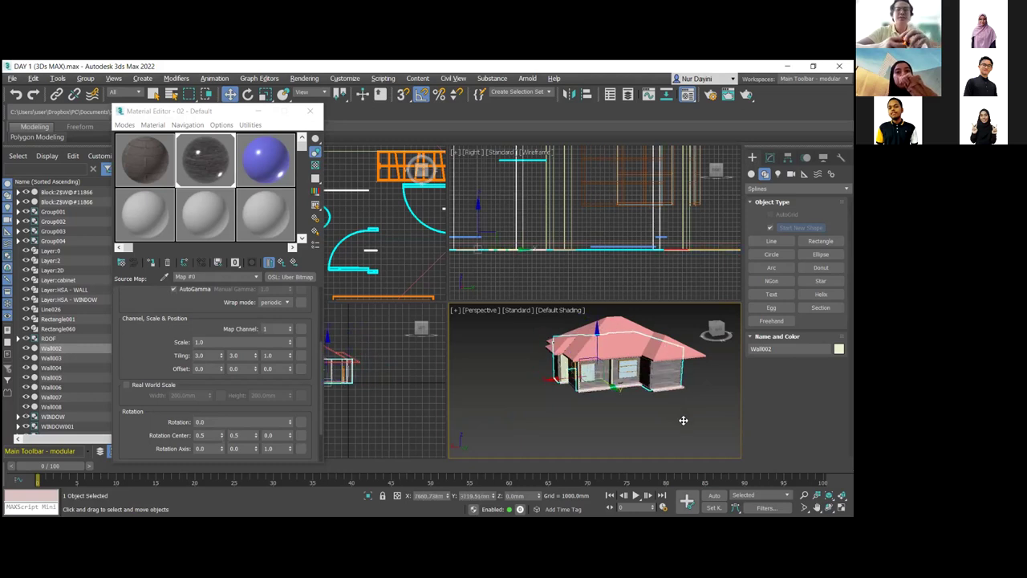
scroll(683, 420, down, 4)
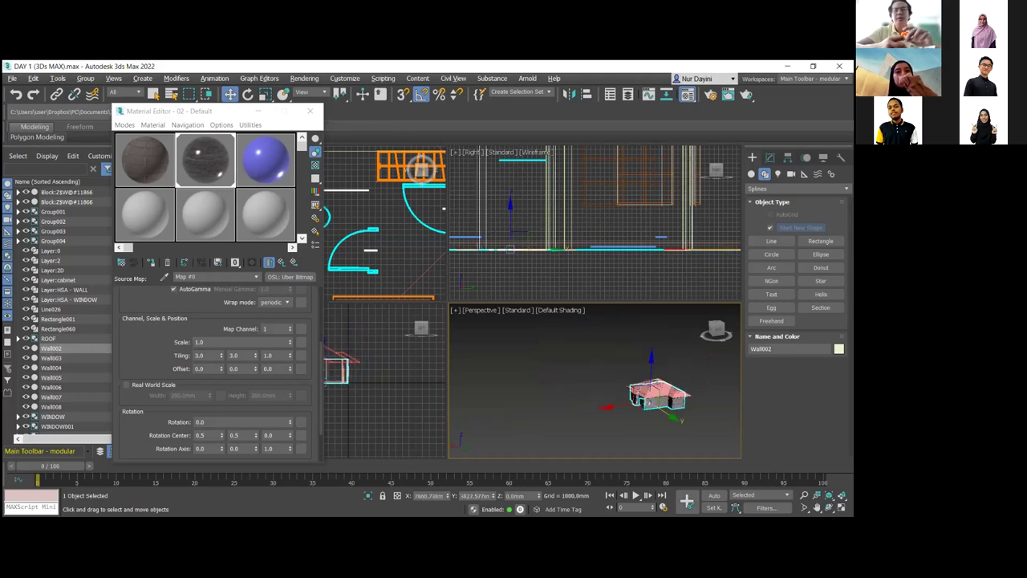
Select everything and orbit around the whole house to a lower frontal view.
key(ctrl+a)
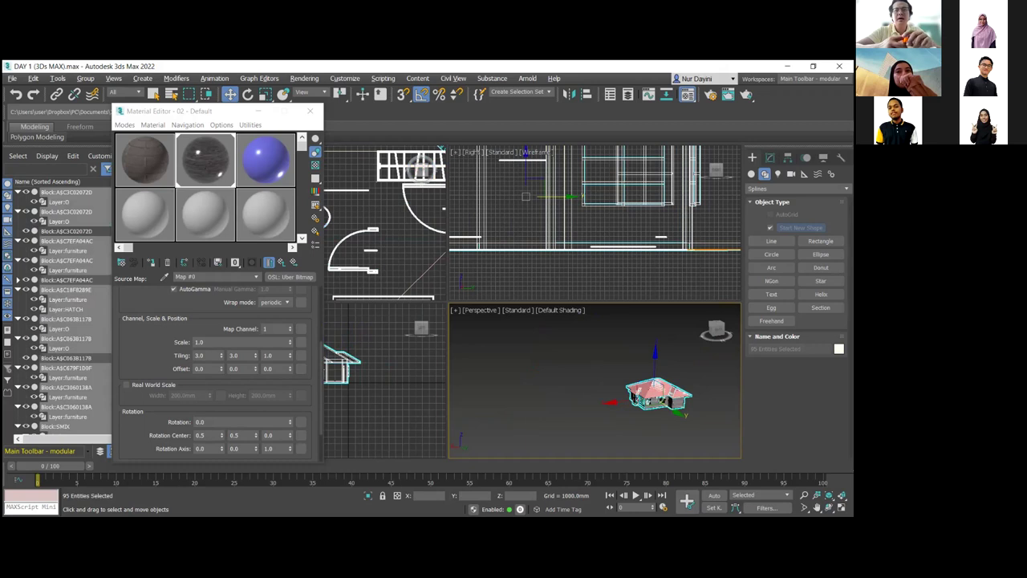
click(829, 507)
scroll(676, 393, up, 4)
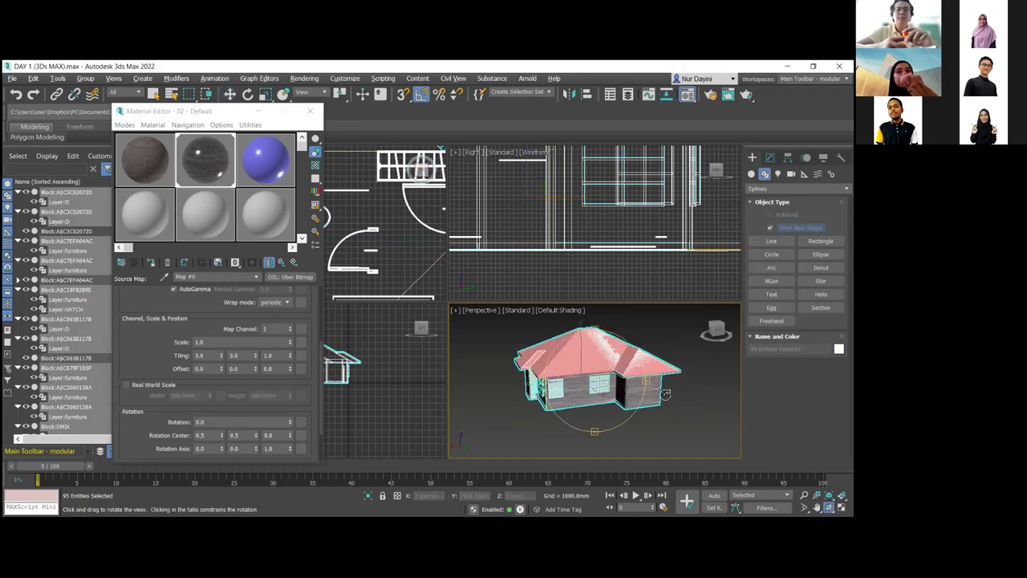
drag(642, 394, 454, 391)
scroll(577, 401, up, 3)
scroll(577, 401, up, 3)
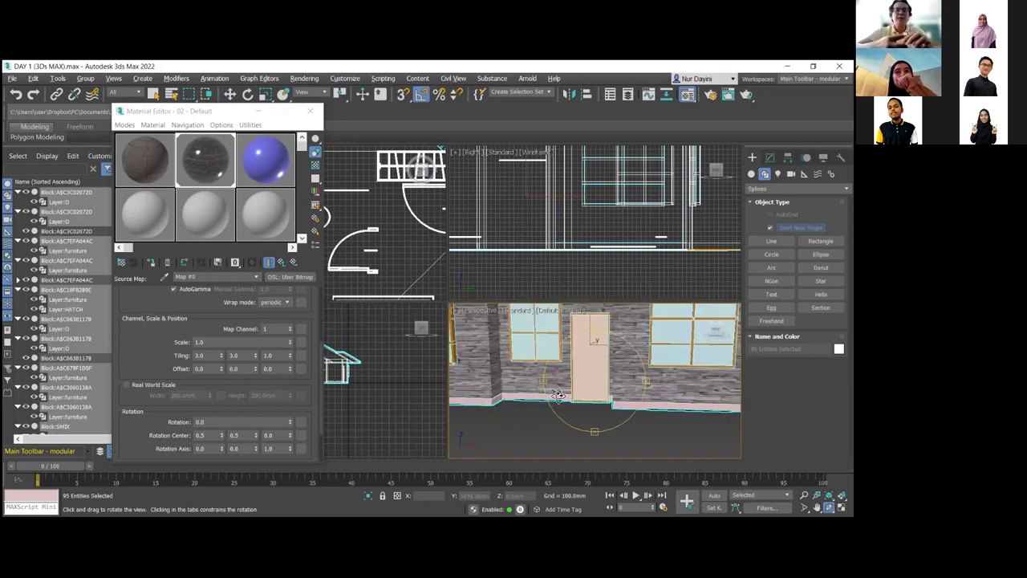
scroll(573, 419, down, 5)
drag(647, 417, 644, 381)
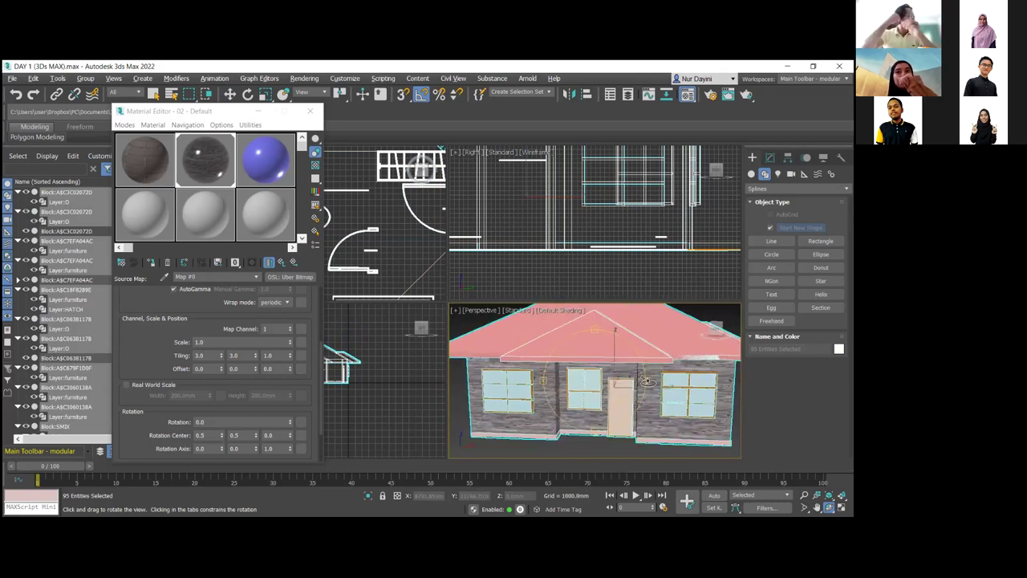
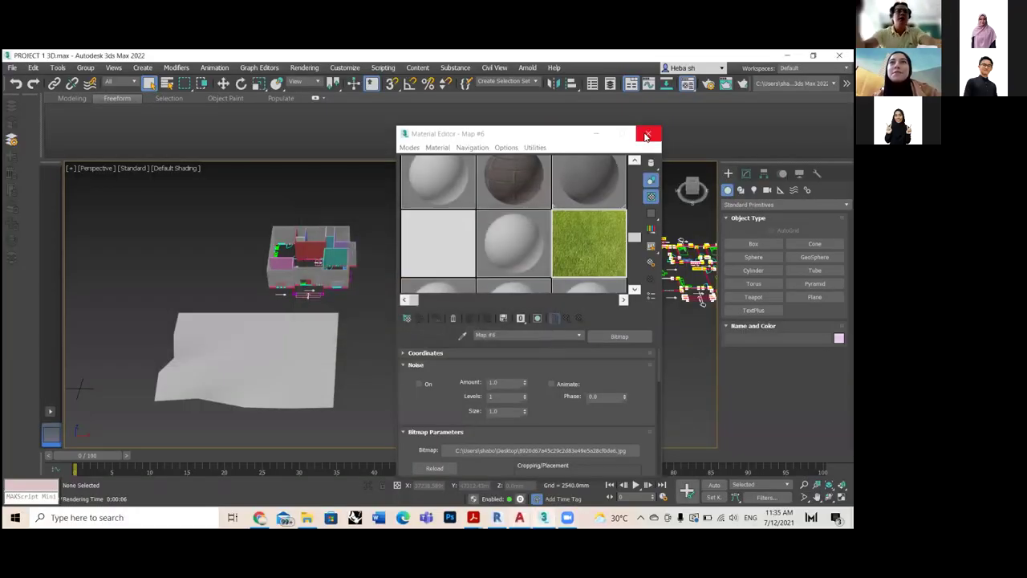
Close the Material Editor and confirm Production Rendering Mode as the Render Setup target.
click(647, 135)
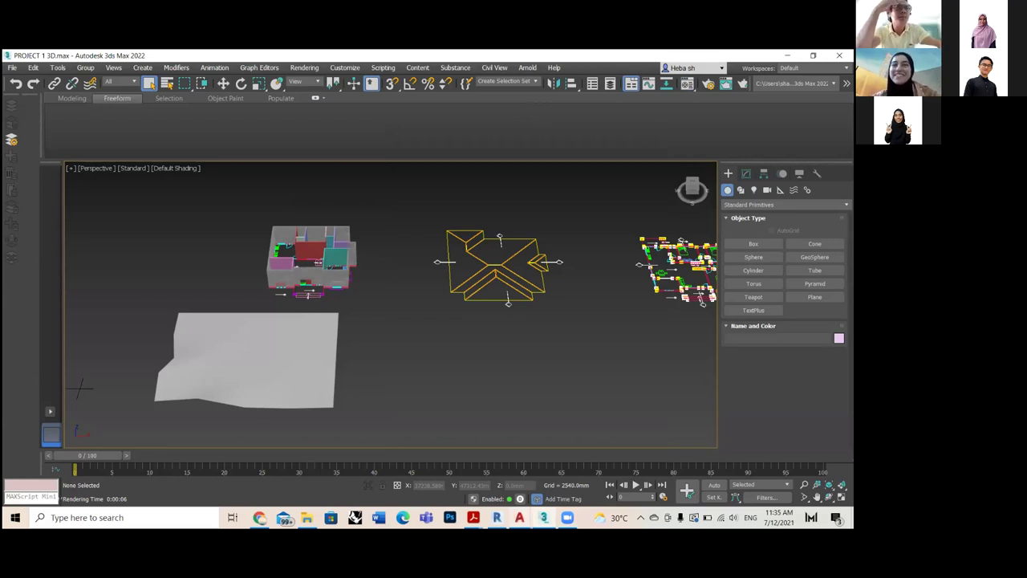
key(F10)
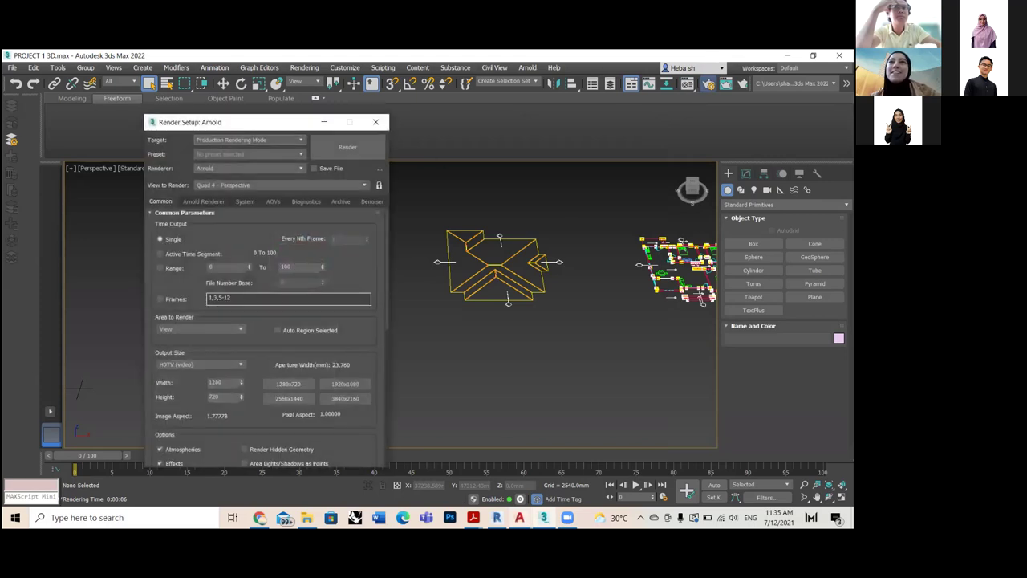
drag(283, 128, 314, 115)
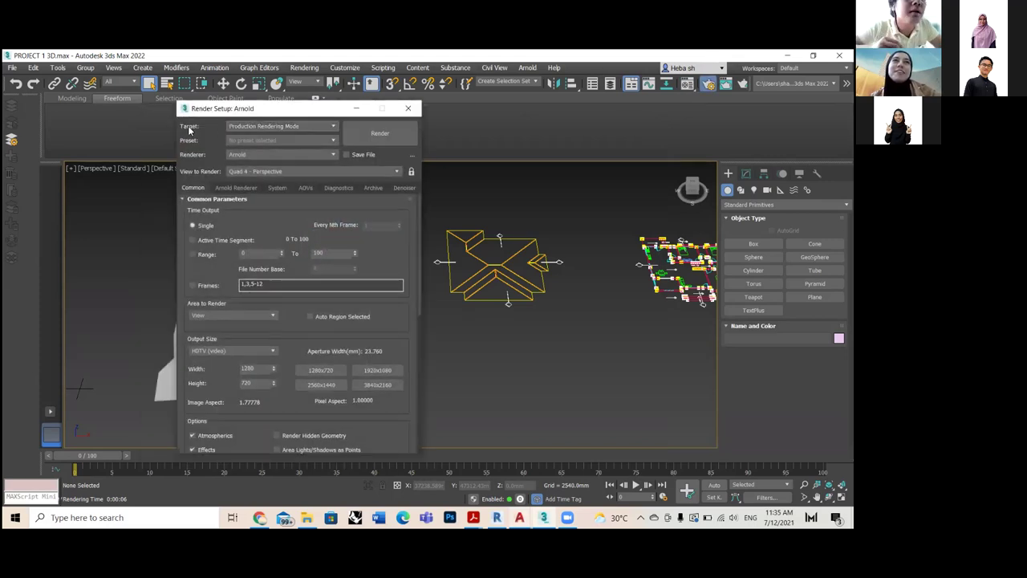
click(240, 129)
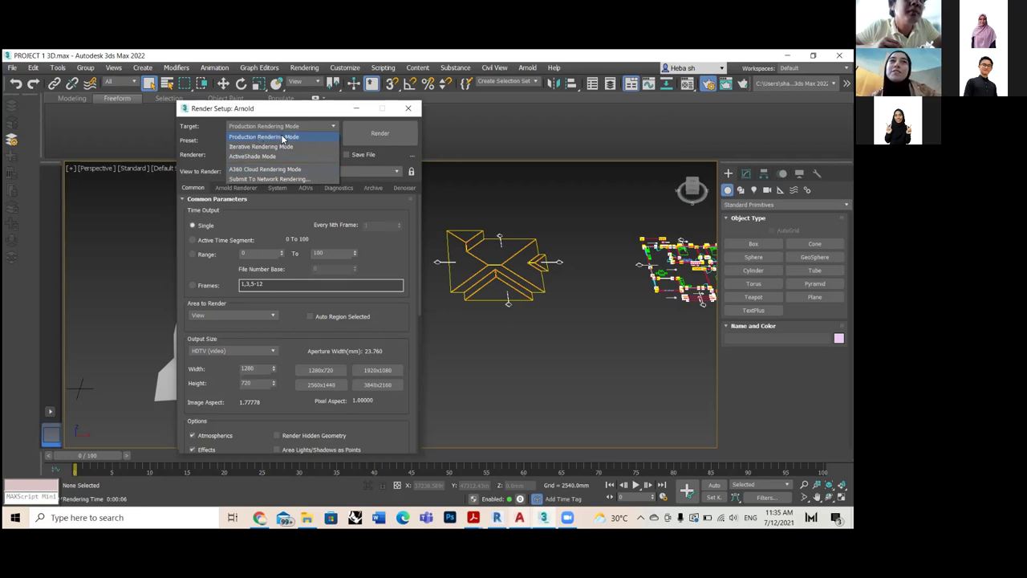
click(282, 138)
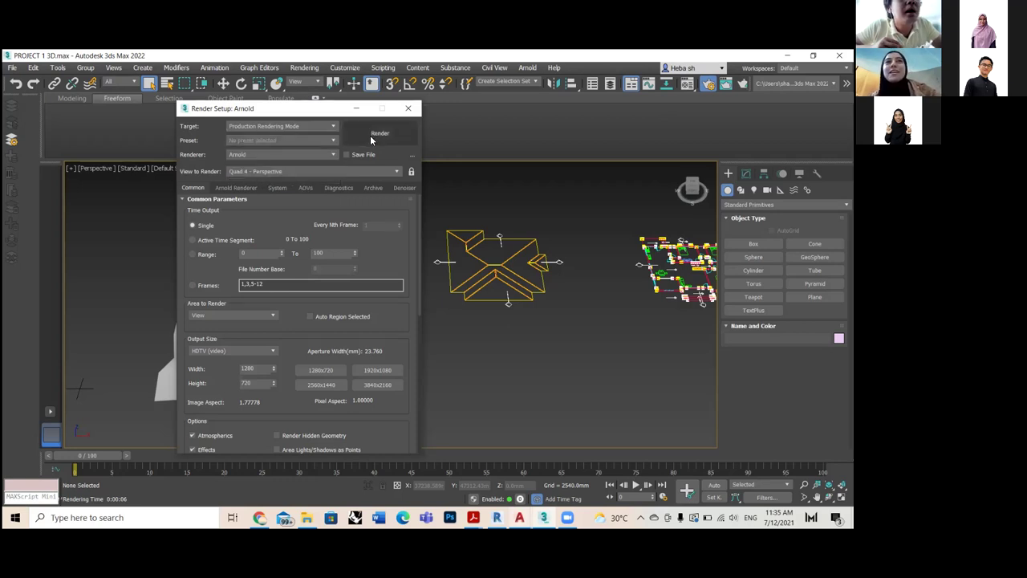
click(407, 110)
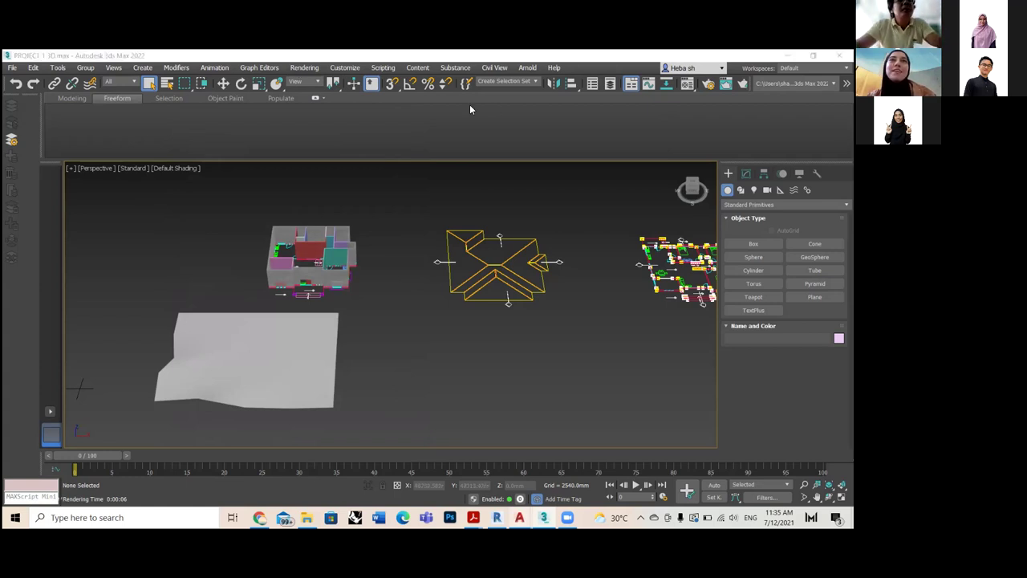
Open the Compact Material Editor from the Rendering menu and activate the second sample slot.
click(304, 67)
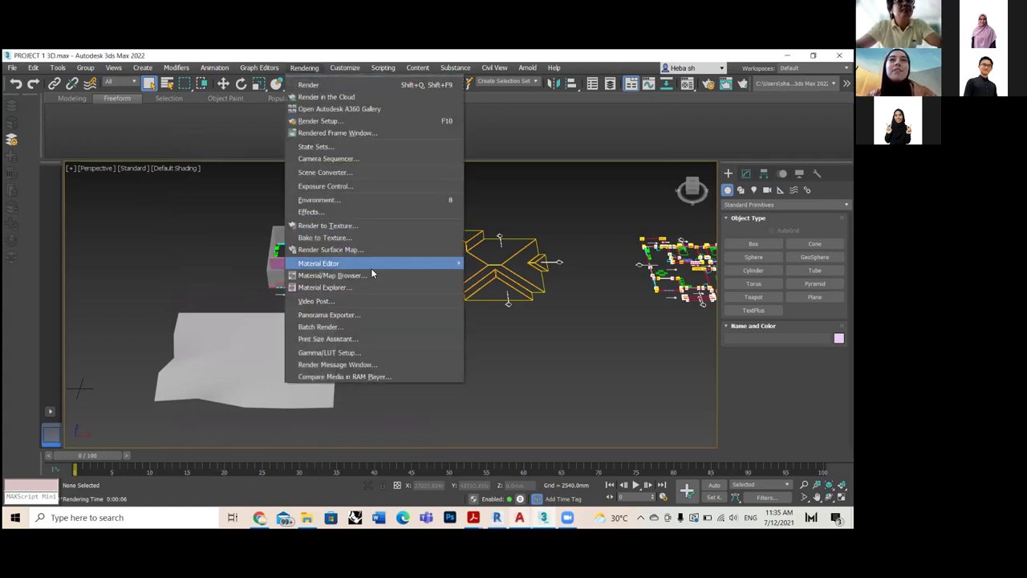
mouse_move(362, 265)
click(486, 267)
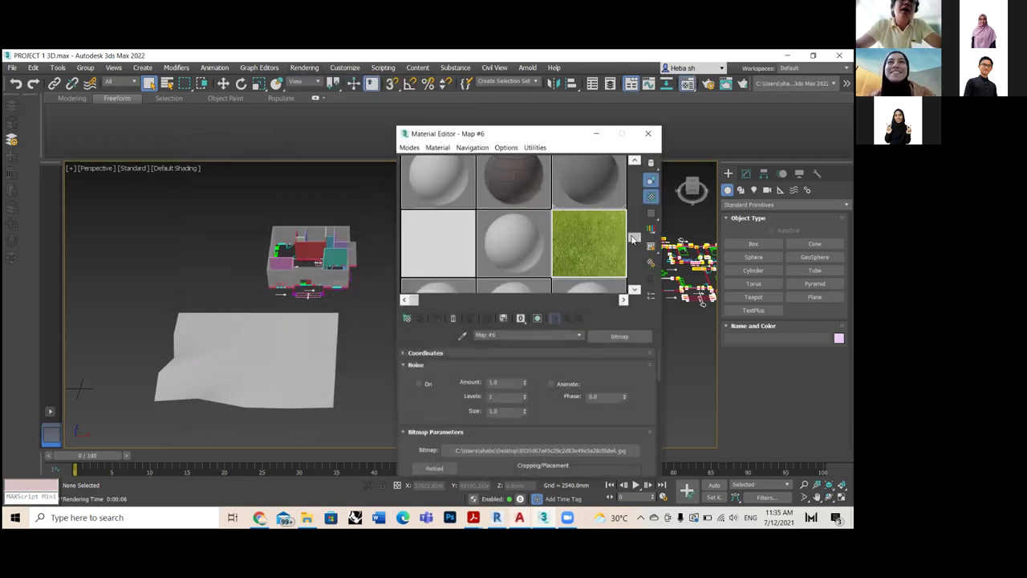
drag(634, 237, 634, 217)
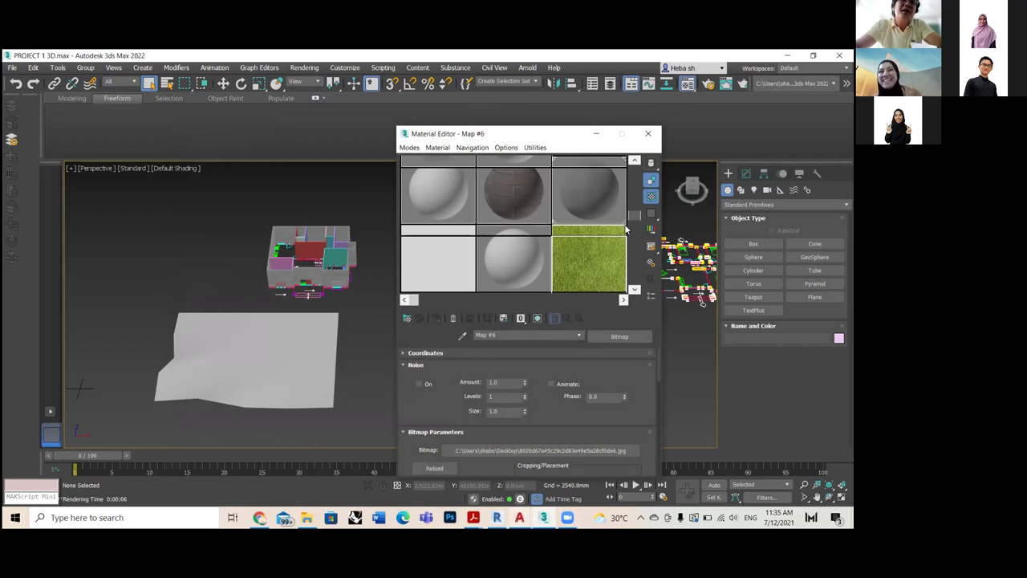
scroll(633, 213, up, 2)
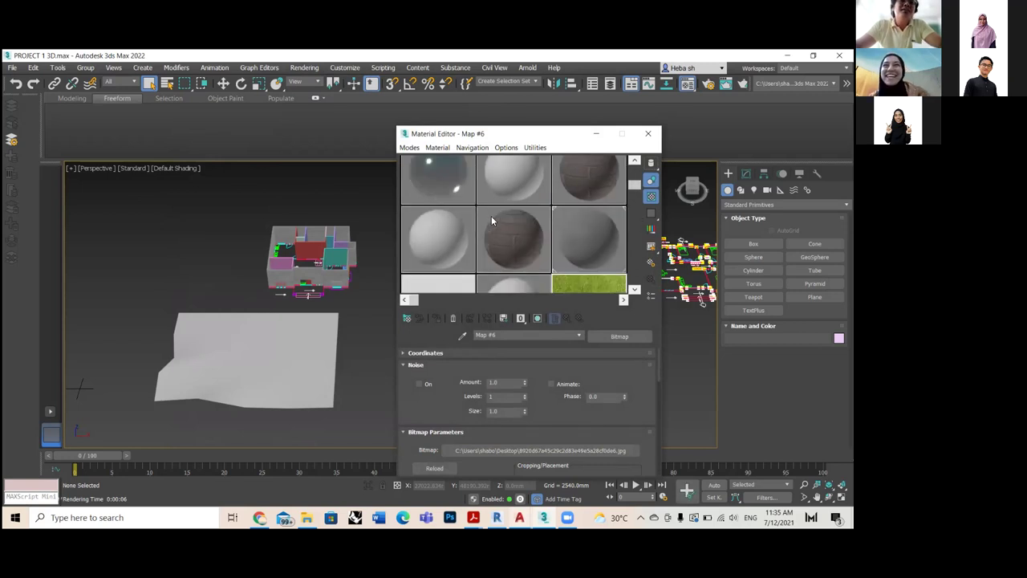
click(506, 185)
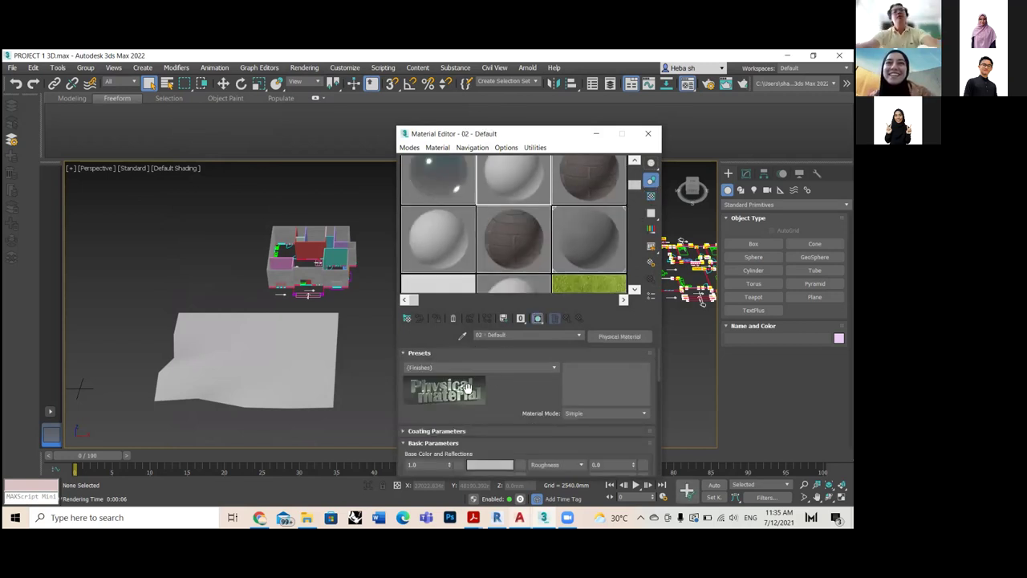
Load White-Floor-Concrete-Texture.jpg as a Bitmap map and drag it onto the paving plane.
click(407, 320)
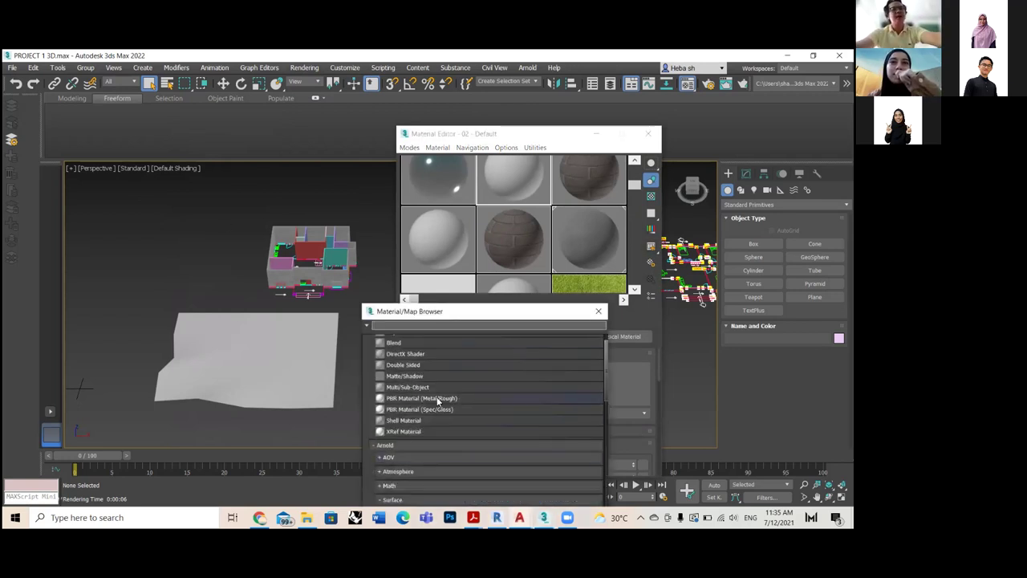
scroll(443, 397, up, 2)
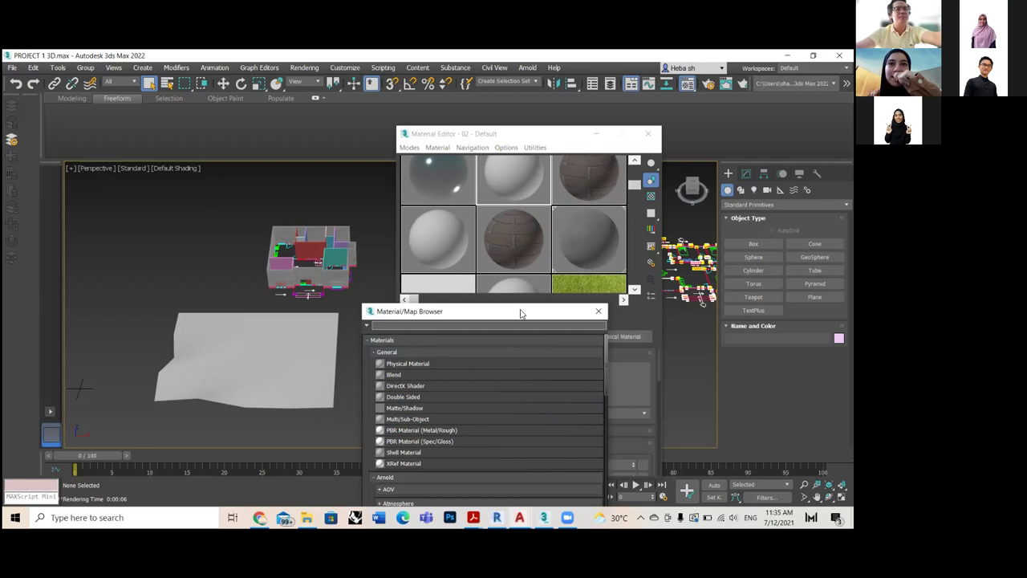
drag(485, 305, 336, 118)
scroll(345, 317, down, 5)
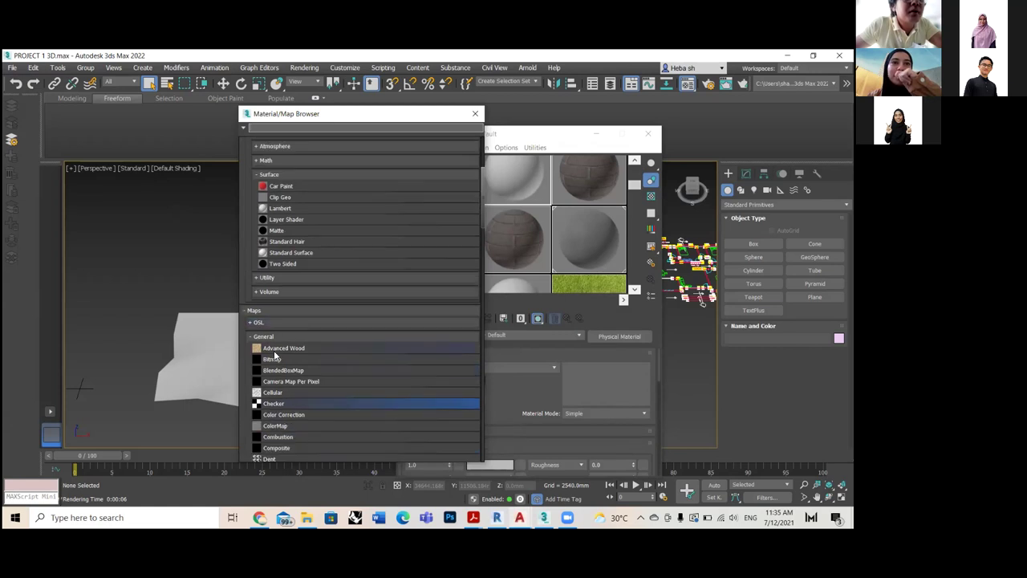
double_click(275, 361)
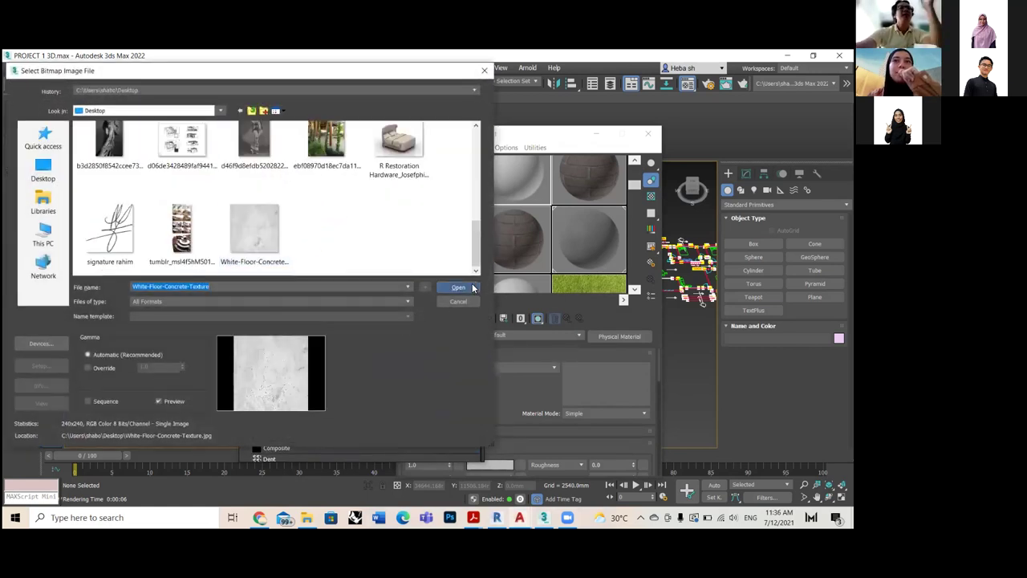
click(457, 287)
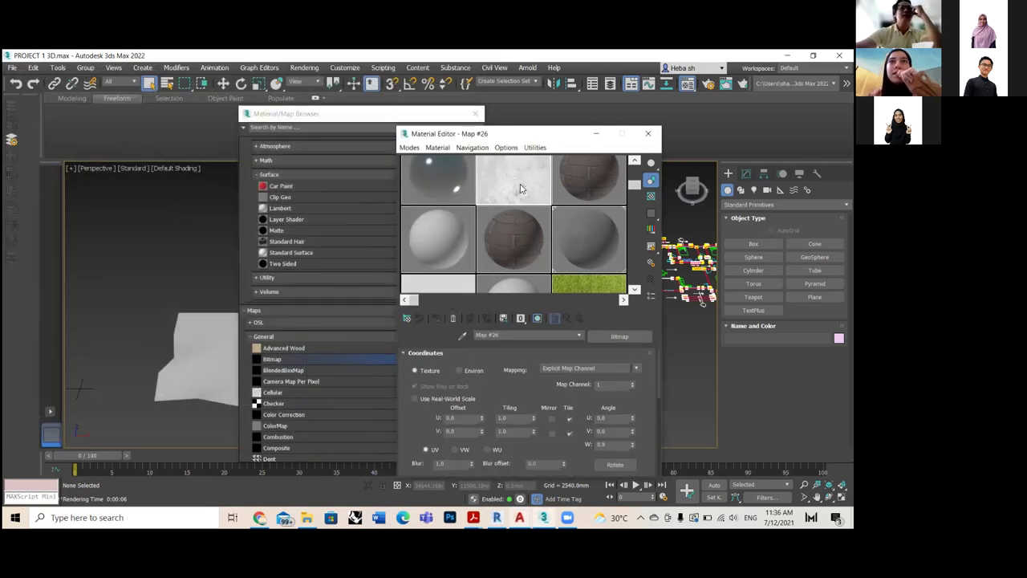
click(475, 113)
drag(412, 266, 321, 334)
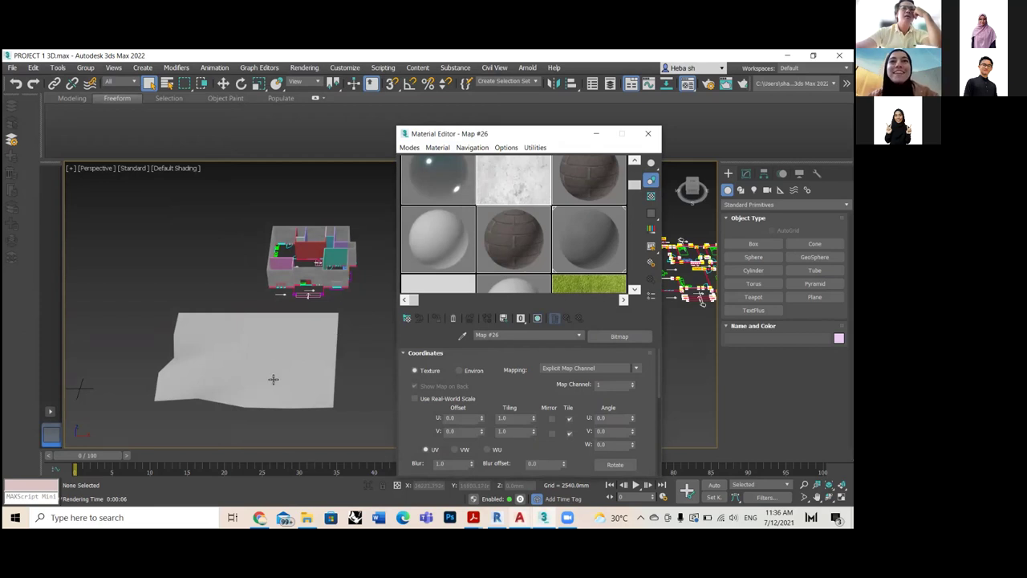
scroll(273, 379, up, 8)
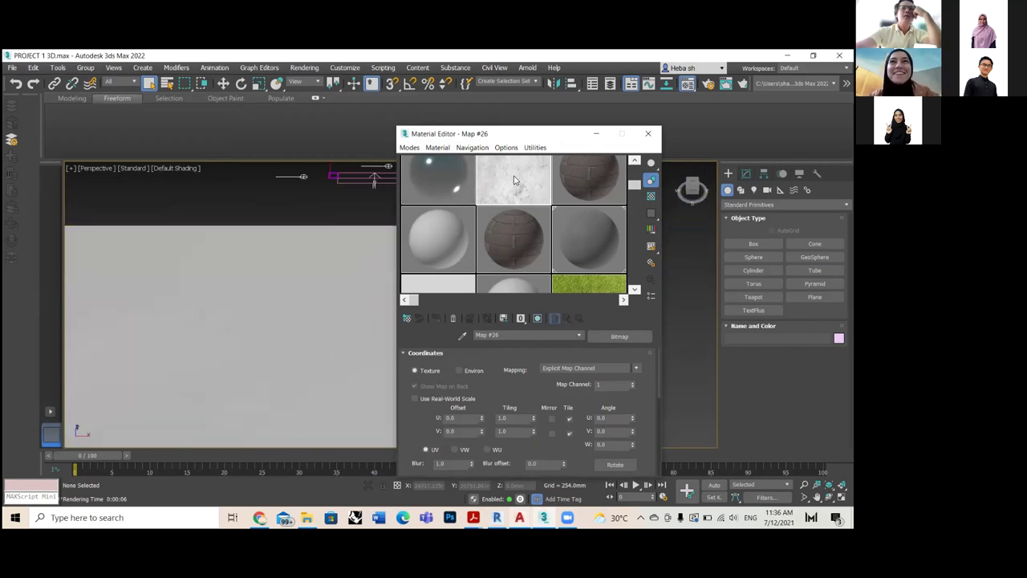
scroll(273, 364, down, 8)
click(291, 362)
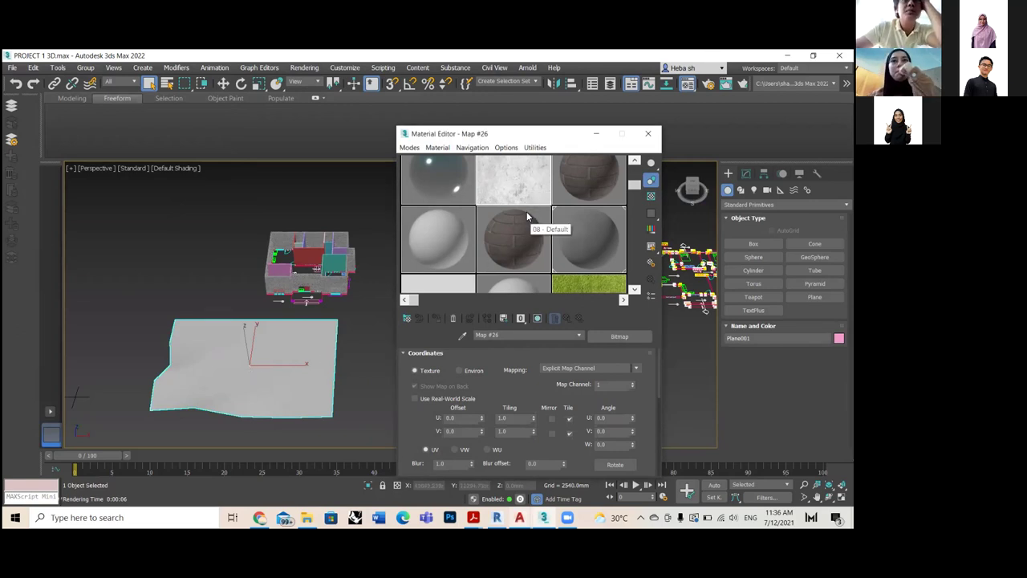
drag(634, 182, 636, 173)
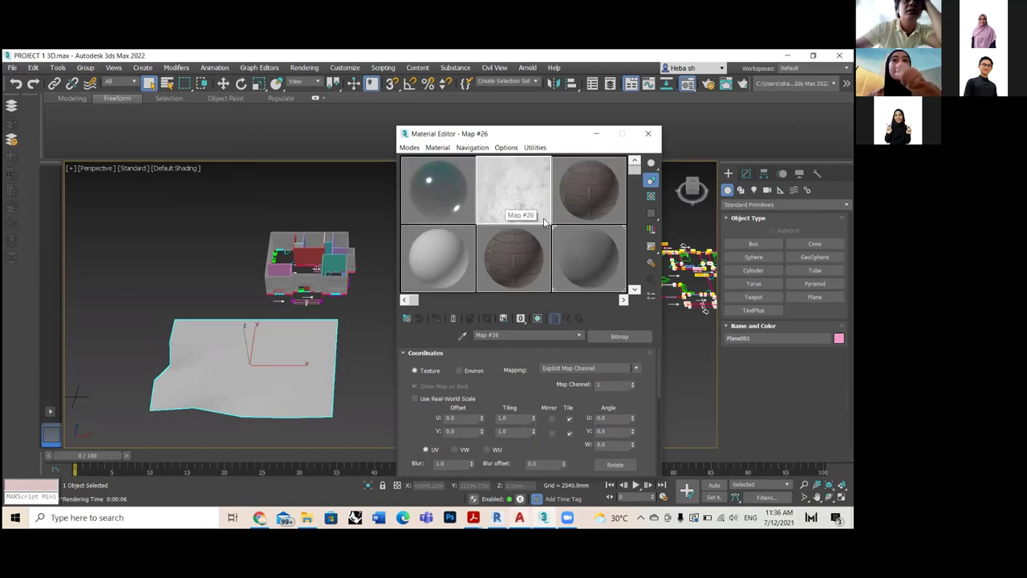
click(460, 370)
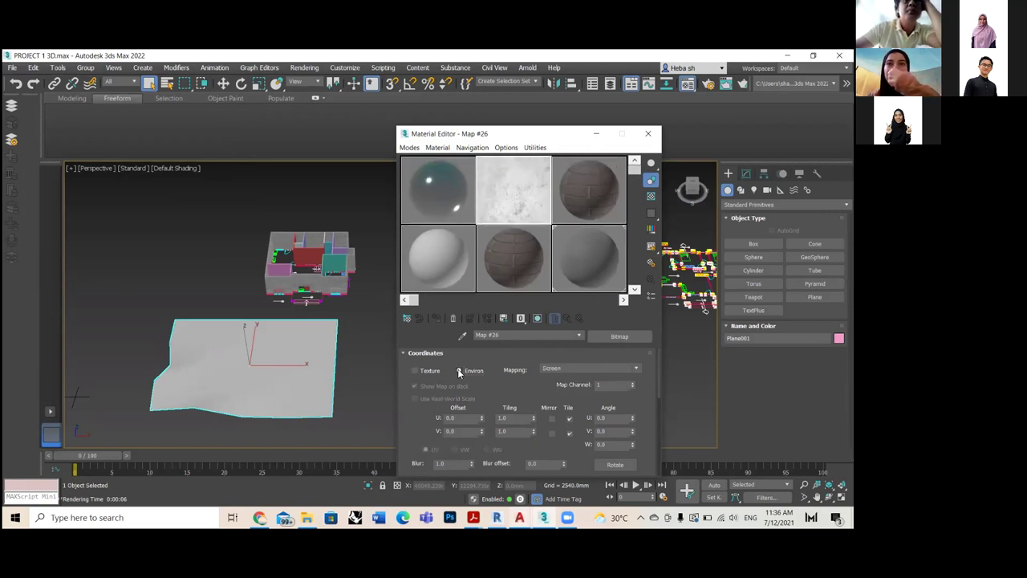
click(415, 370)
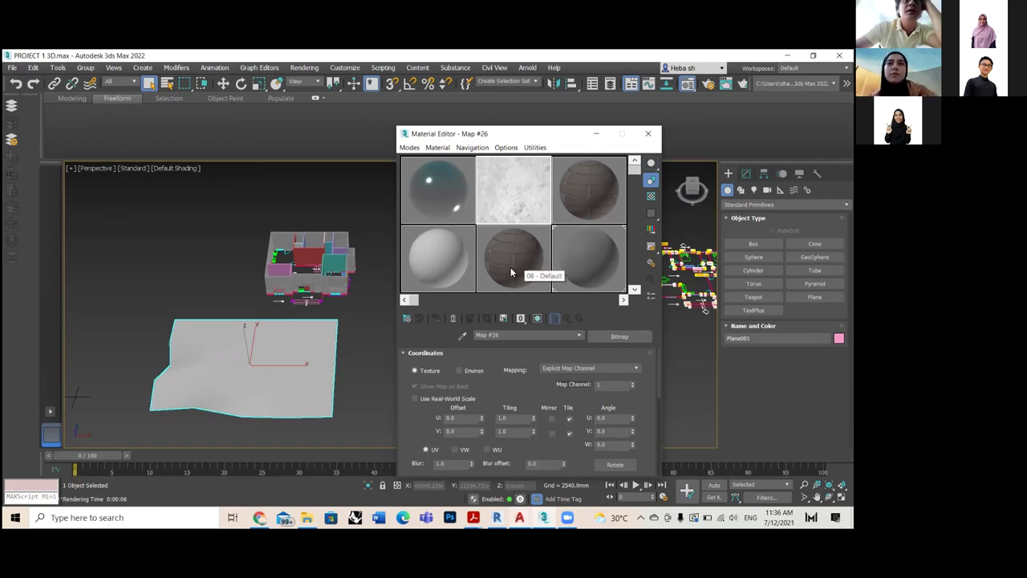
Select the 09 - Default material and browse material types without changing it.
click(591, 252)
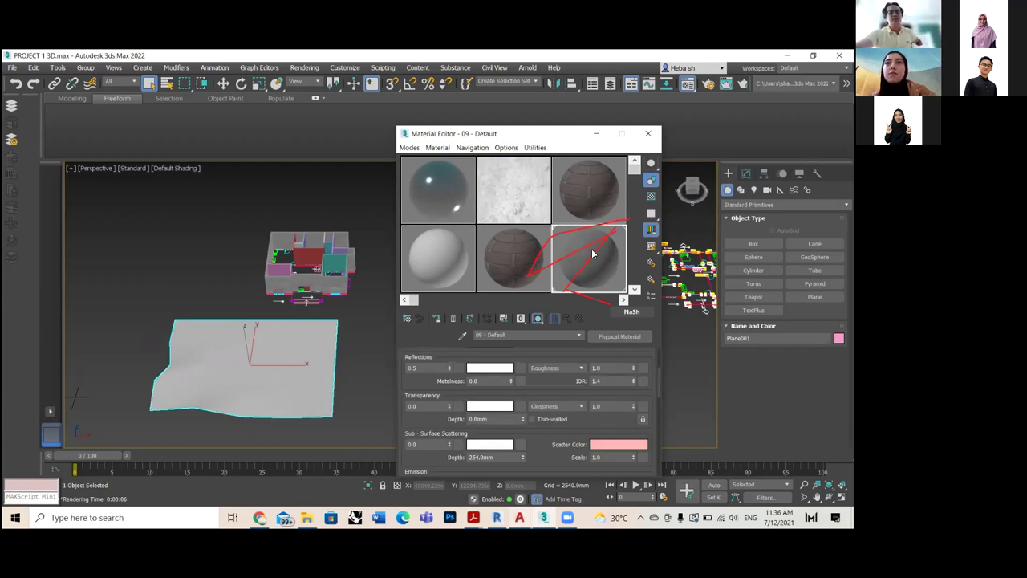
scroll(593, 357, up, 2)
click(613, 338)
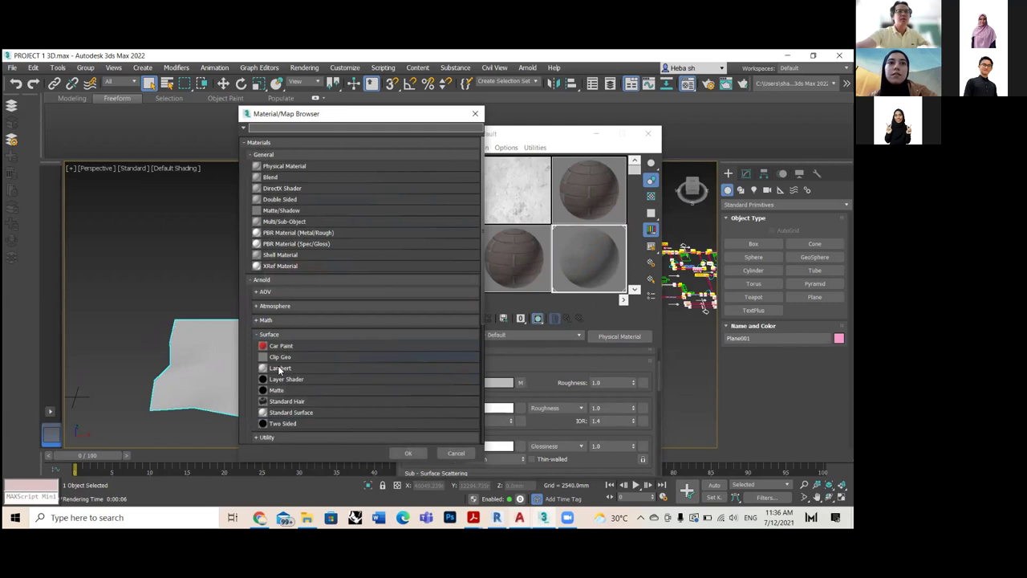
scroll(297, 351, down, 1)
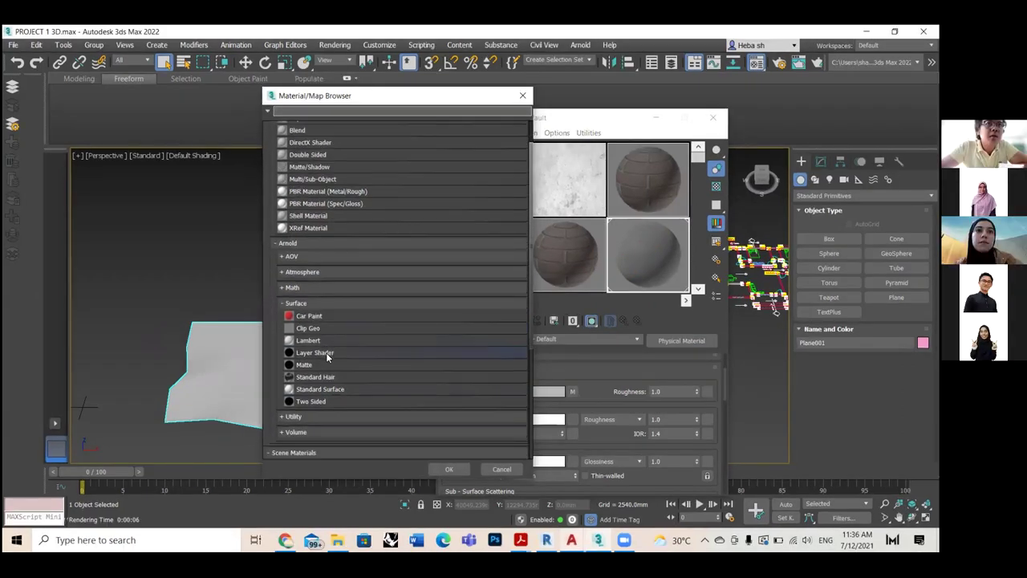
scroll(337, 345, down, 4)
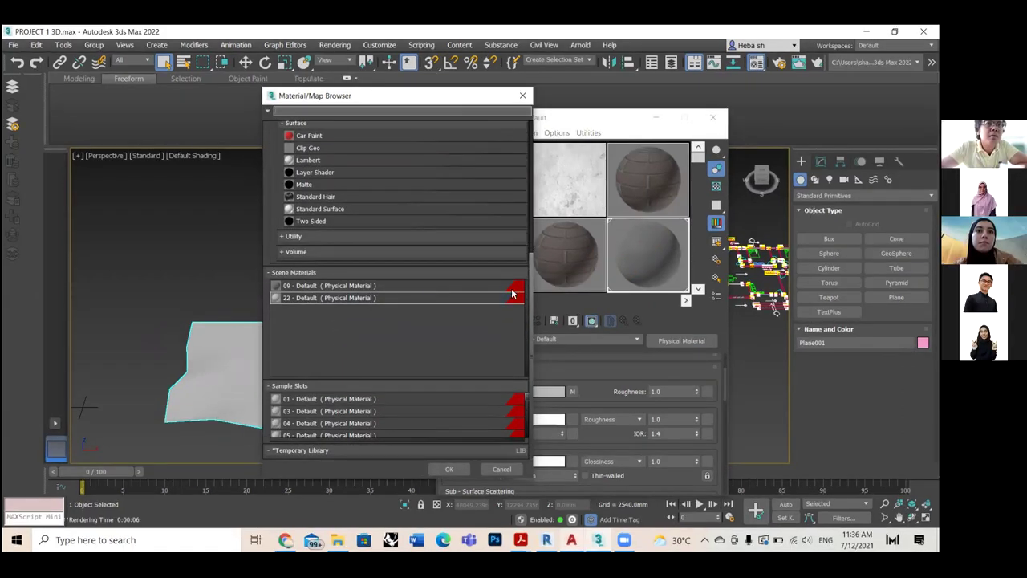
scroll(518, 240, up, 6)
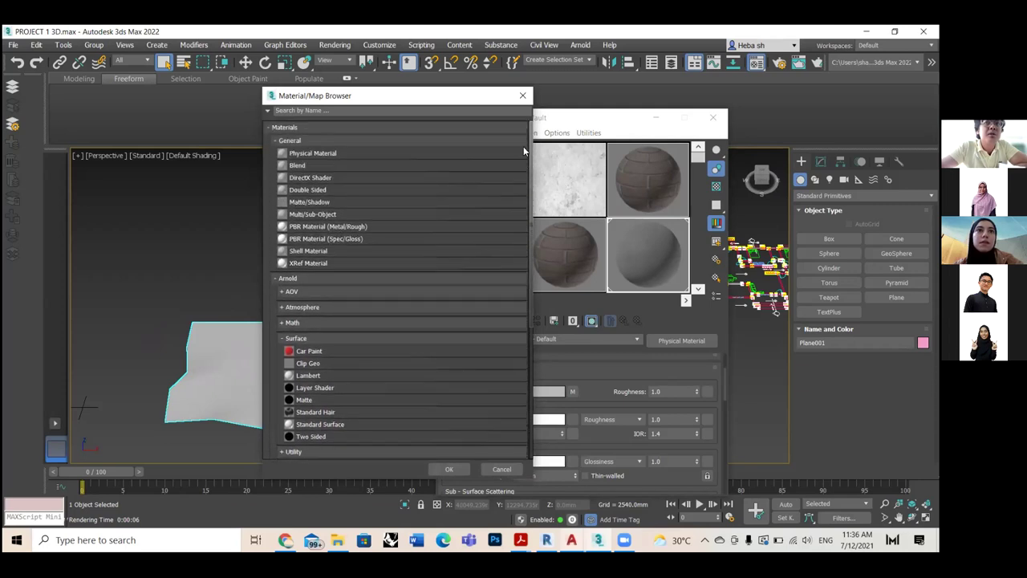
click(523, 95)
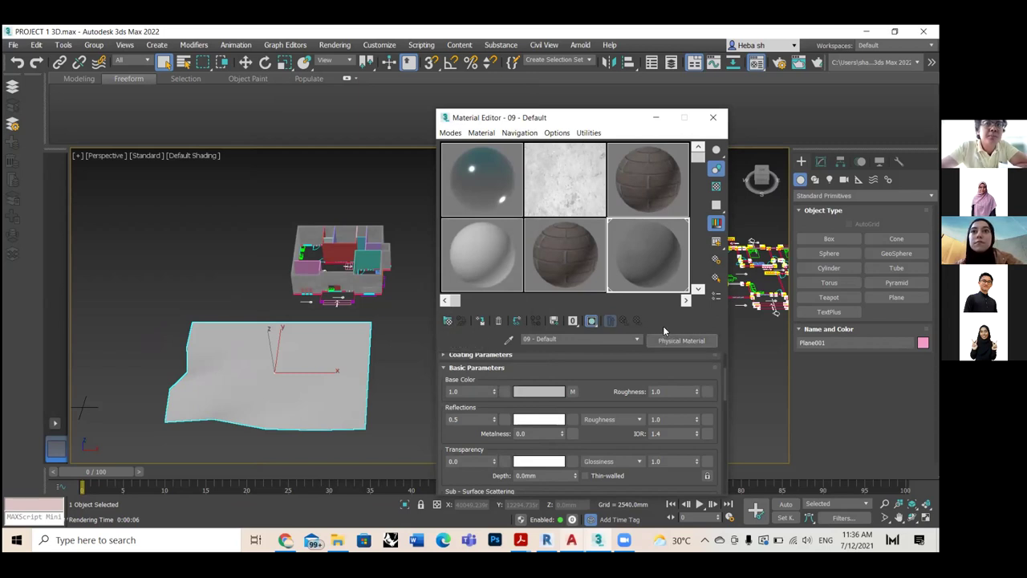
Inspect the OSL Multiply base colour map's input colours and collapse its parameters rollout.
click(573, 392)
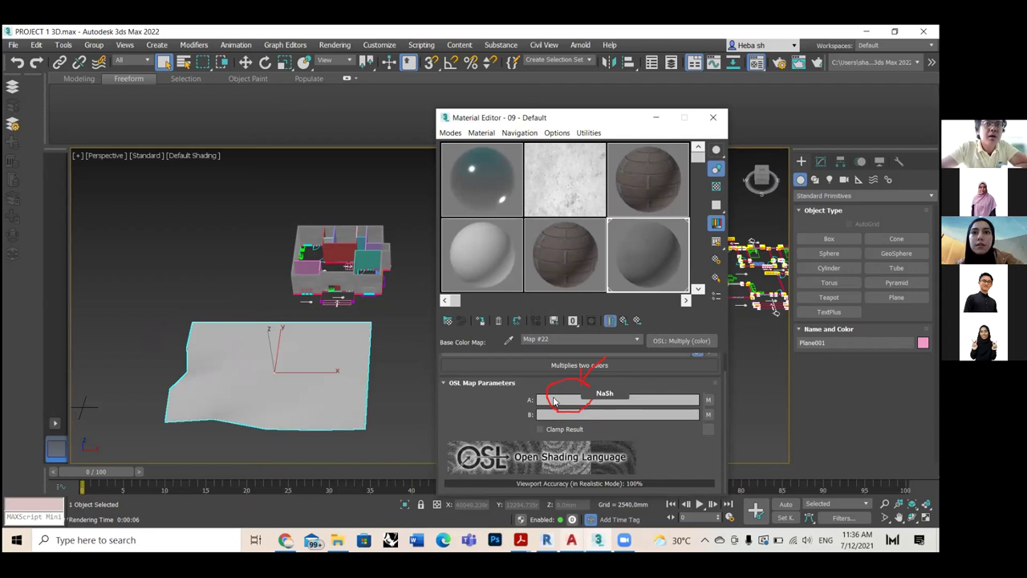
click(554, 400)
click(540, 215)
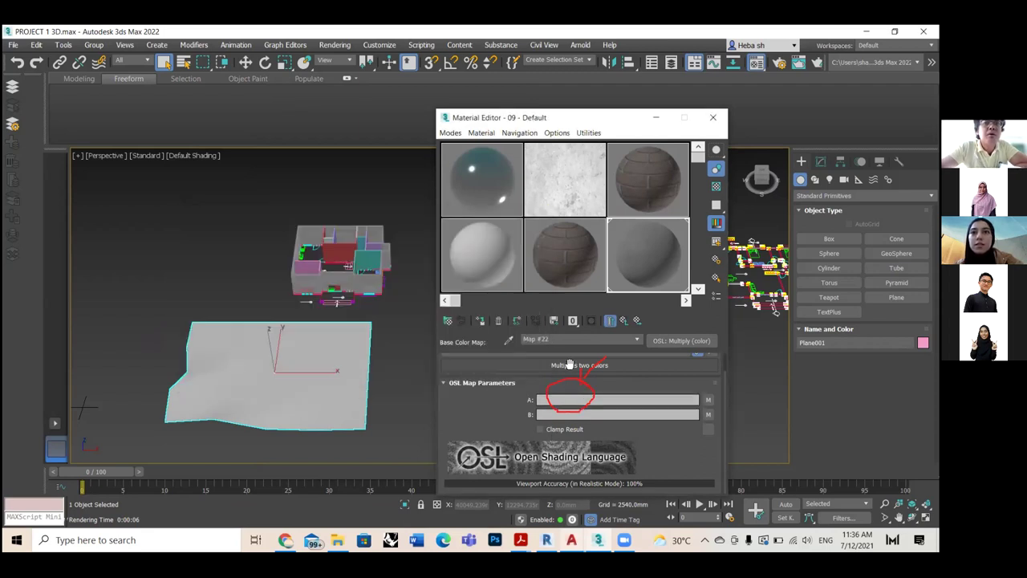
click(560, 403)
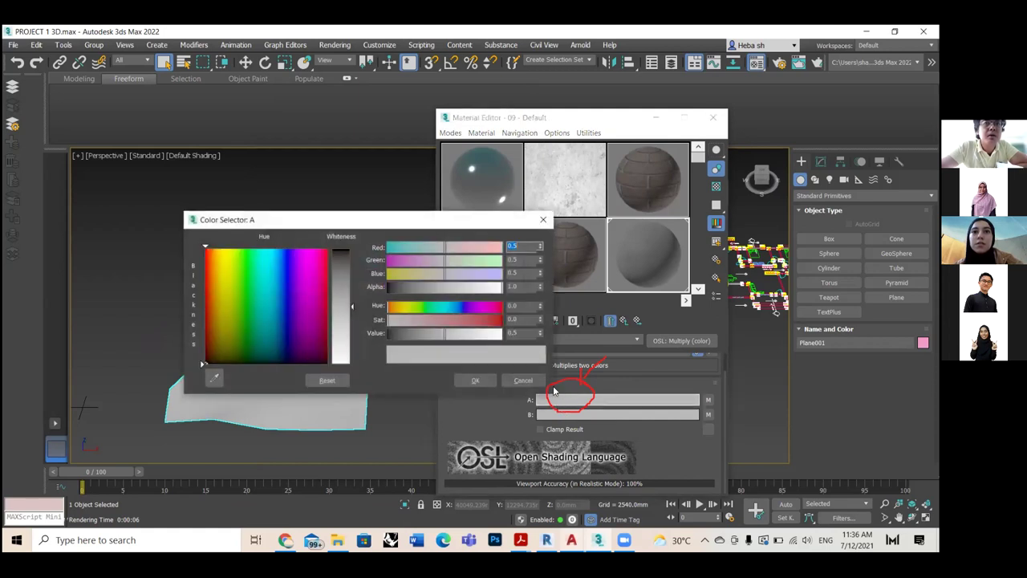
click(543, 218)
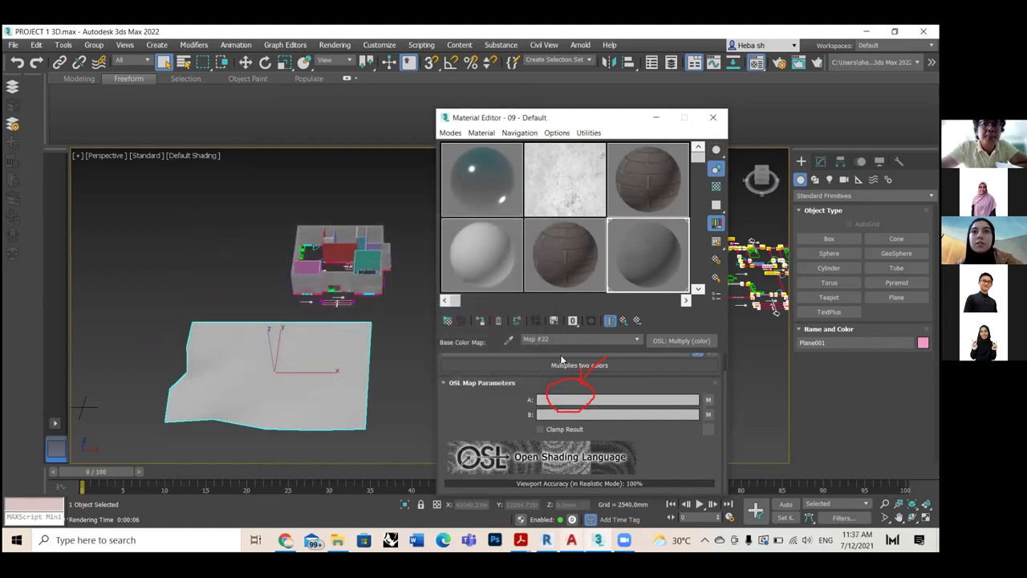
scroll(498, 389, up, 1)
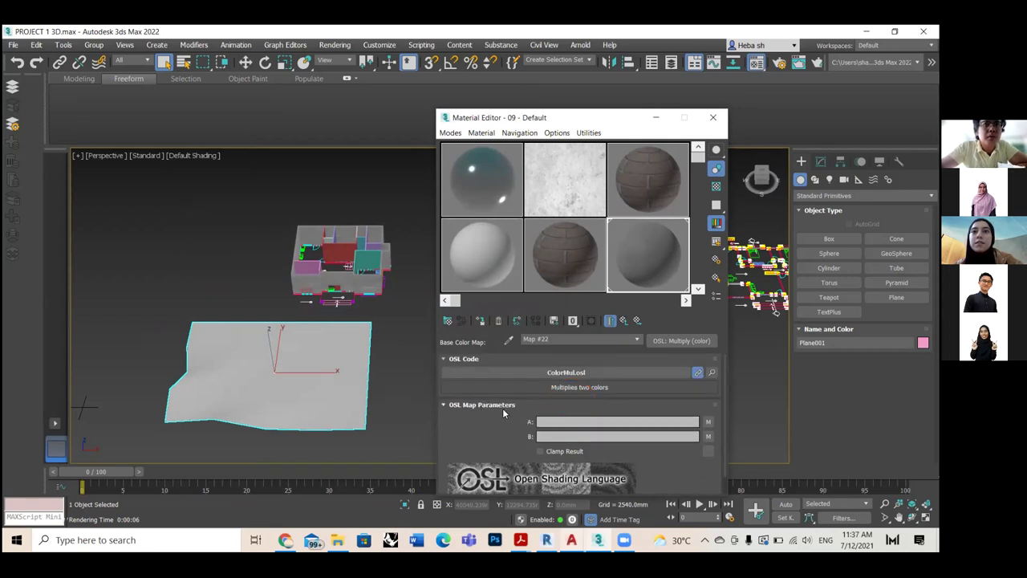
click(502, 407)
click(496, 407)
click(462, 381)
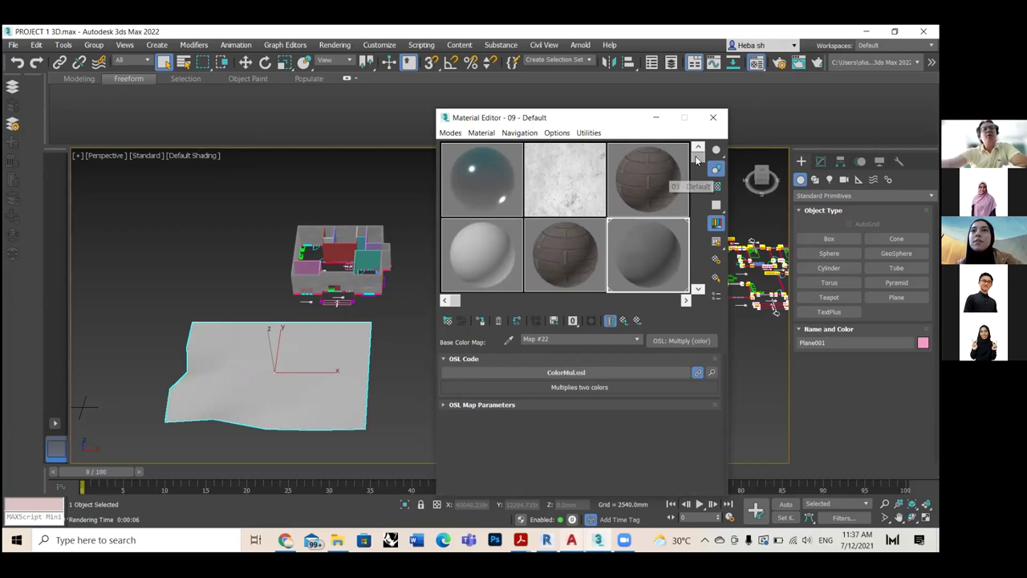
Pan the view across the building and activate the 07 - Default material.
scroll(325, 304, up, 8)
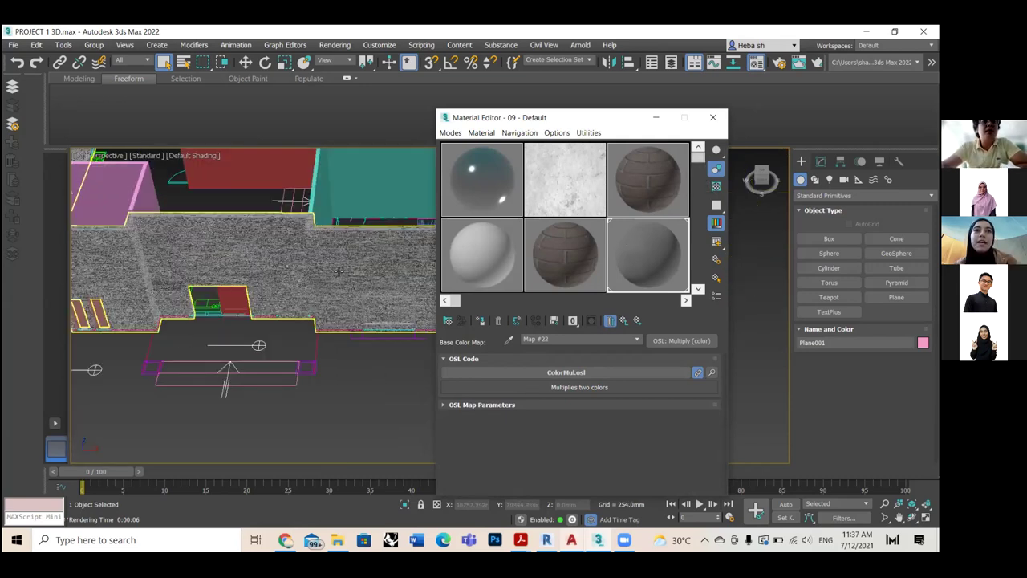
middle_drag(325, 304, 252, 310)
scroll(257, 280, down, 6)
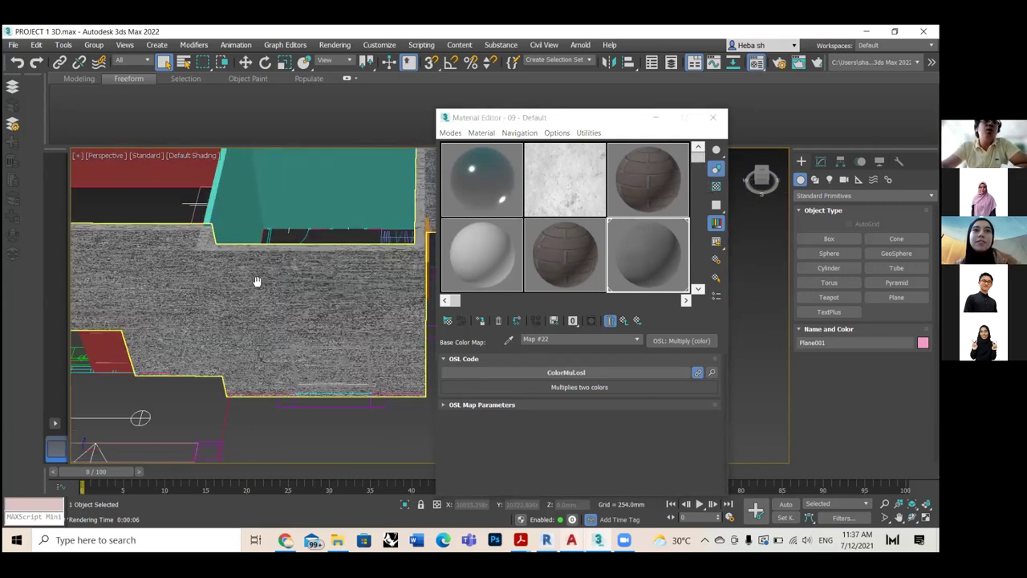
middle_drag(299, 271, 413, 235)
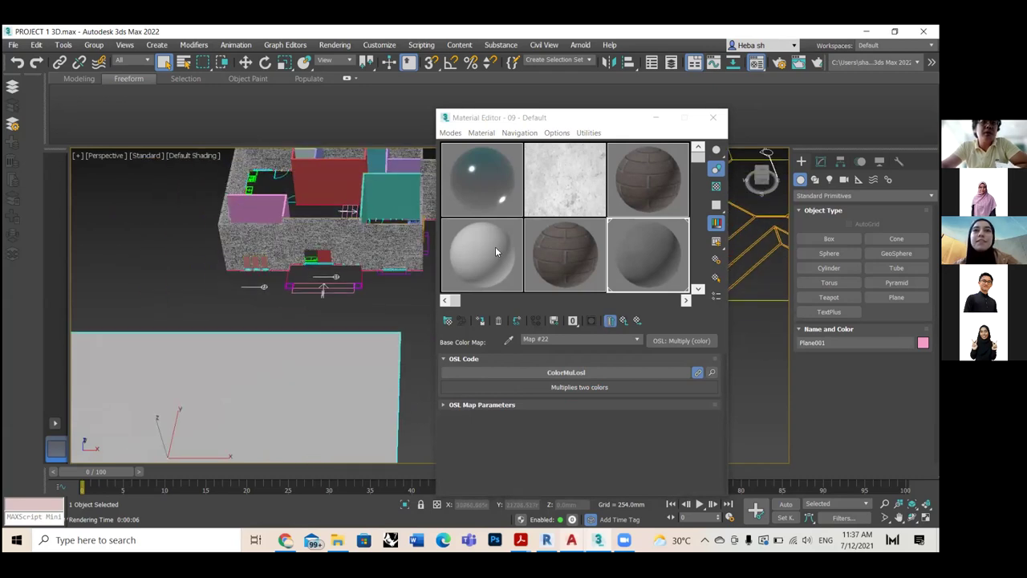
click(490, 249)
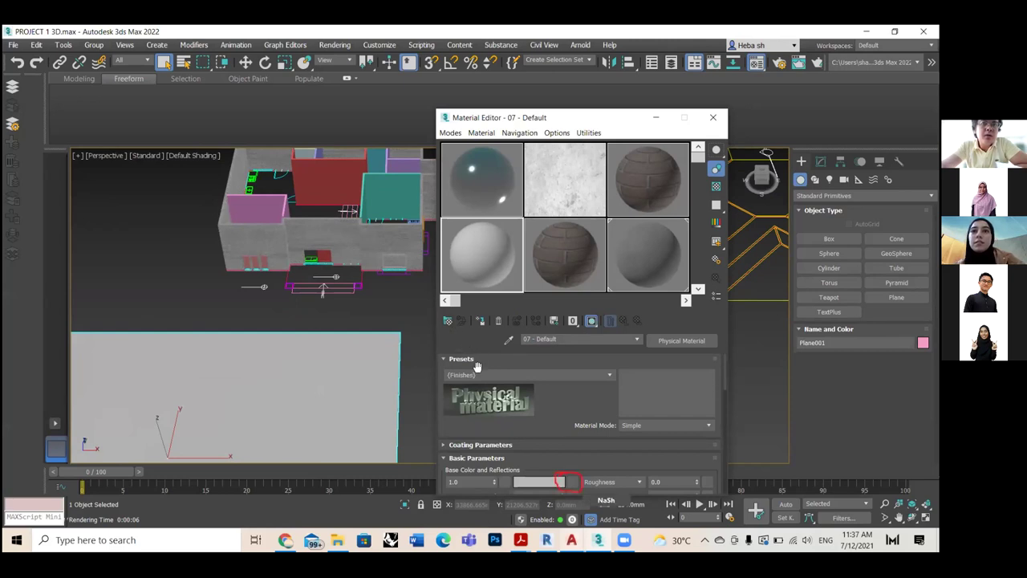
Load White-Floor-Concrete-Texture as a Bitmap (Map #27) into 07 - Default's base colour.
click(570, 482)
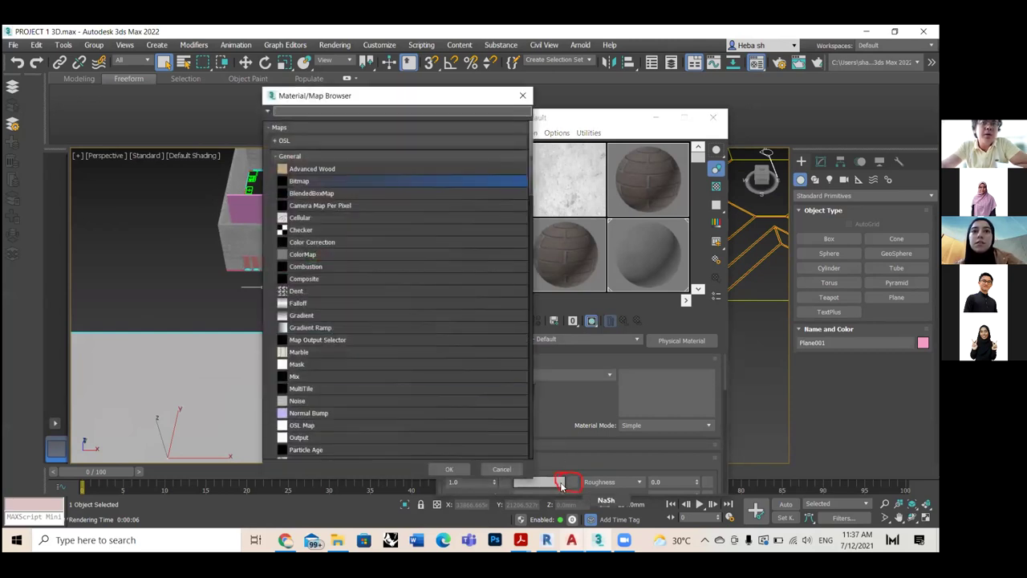
double_click(322, 181)
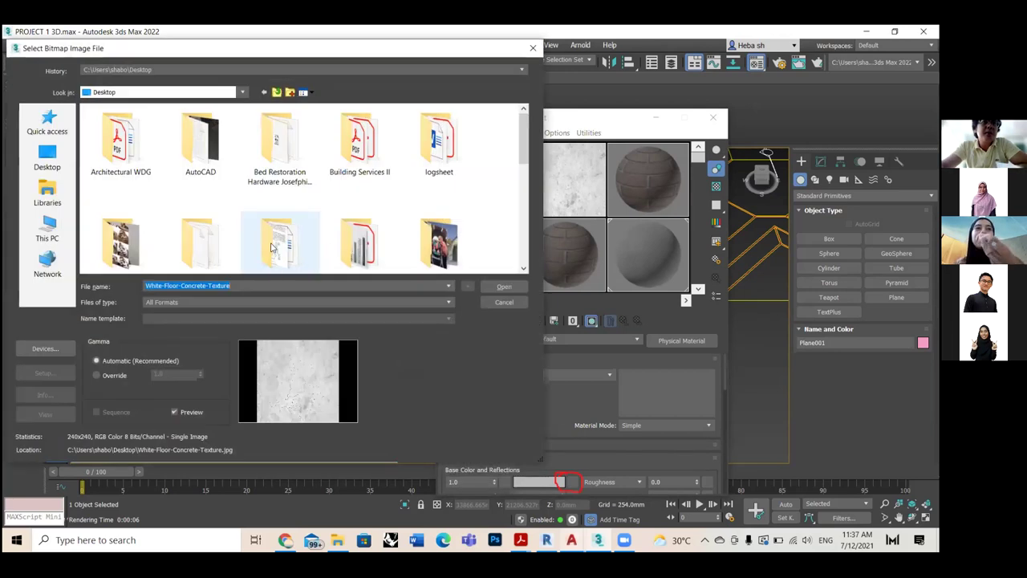
click(504, 287)
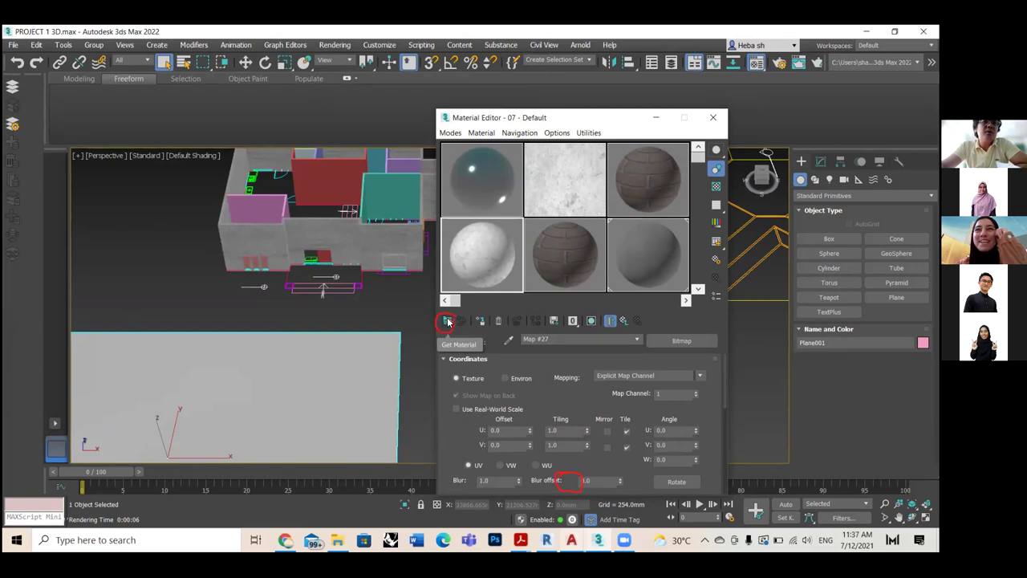
mouse_move(333, 356)
alt+middle_down()
mouse_move(273, 353)
mouse_move(328, 386)
mouse_move(289, 377)
alt+middle_up()
scroll(273, 353, up, 5)
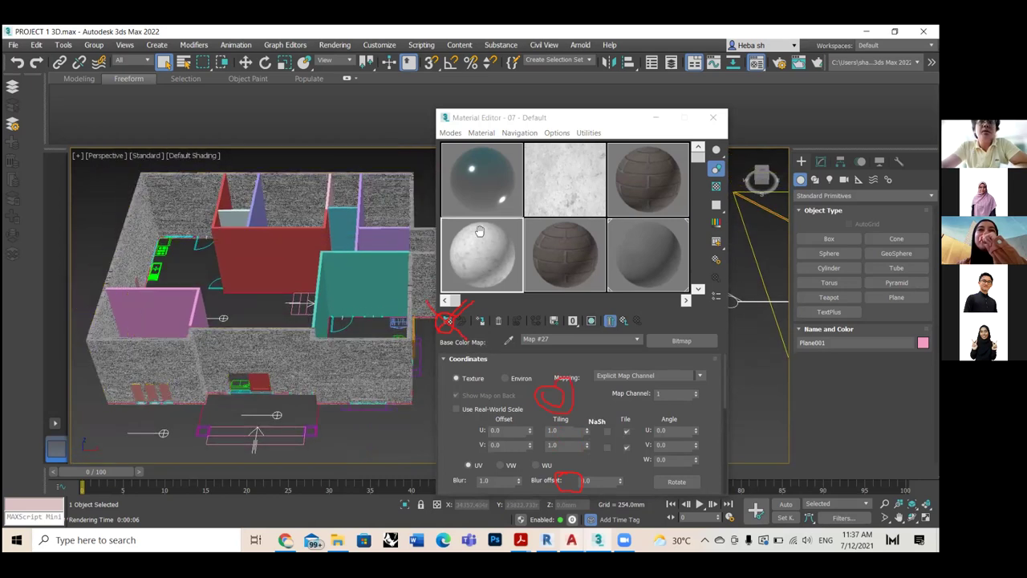
Show the concrete material's texture on the house walls in the viewport.
click(327, 363)
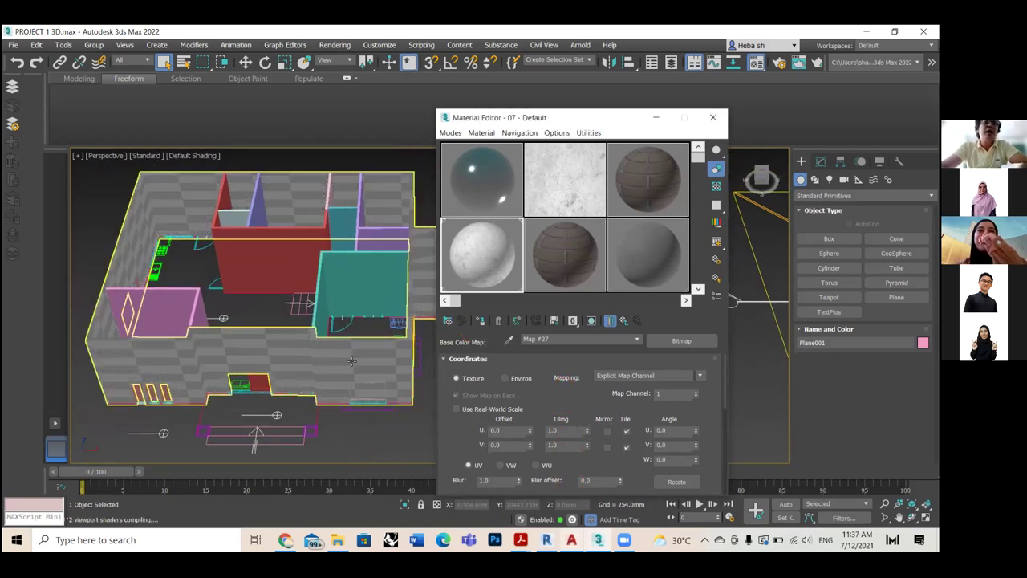
alt+middle_drag(315, 333, 353, 321)
click(590, 322)
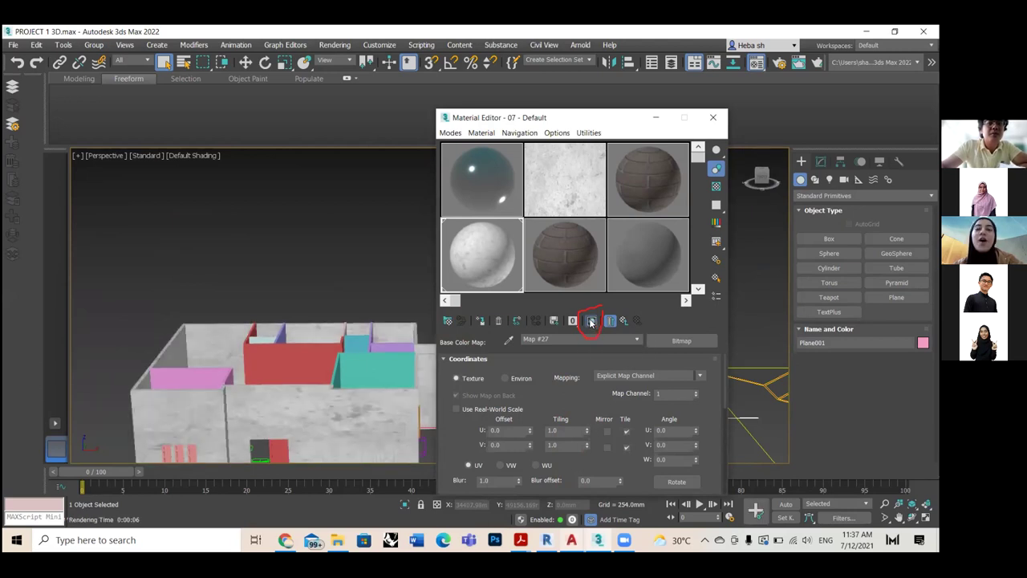
click(592, 321)
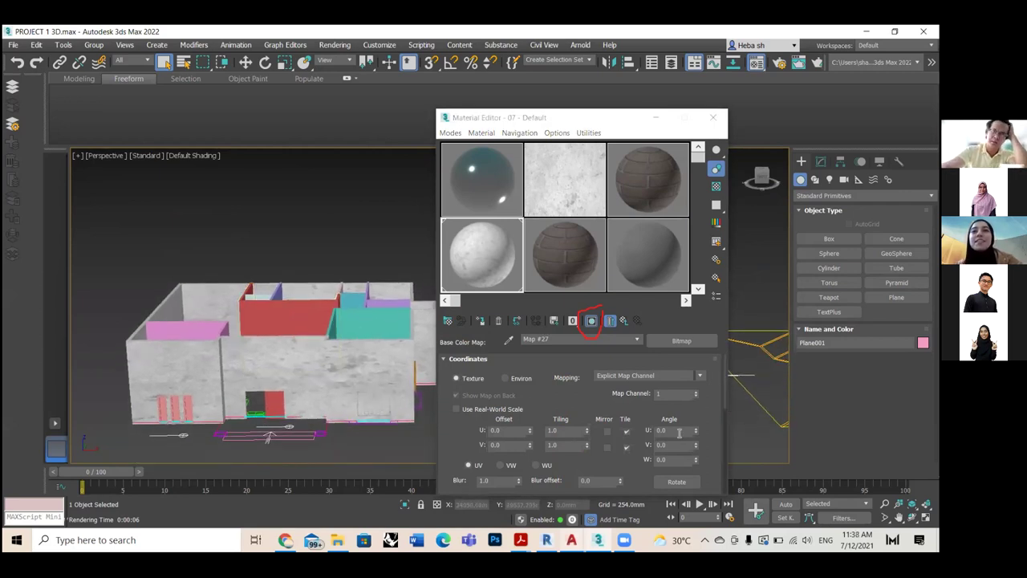
drag(722, 404, 720, 456)
Preview the concrete texture image, then activate the grey 14 - Default material.
click(667, 376)
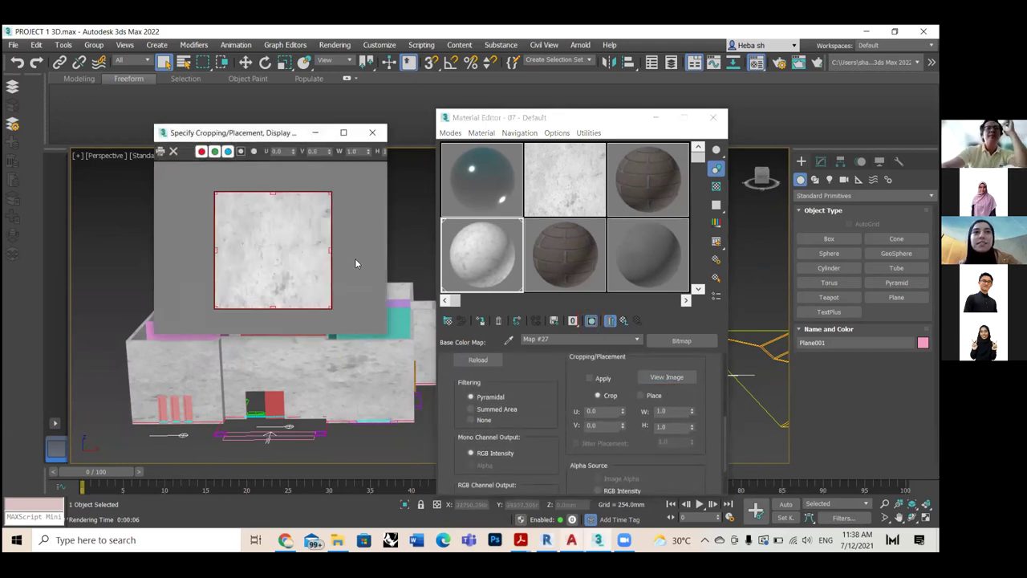
click(372, 132)
middle_drag(346, 323, 347, 307)
scroll(347, 308, down, 10)
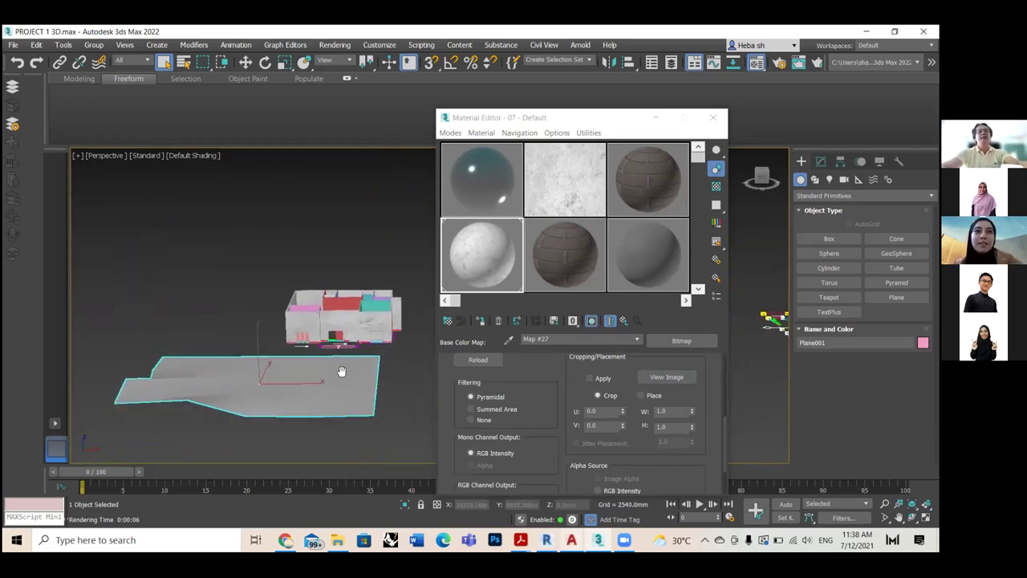
drag(698, 159, 640, 230)
click(564, 249)
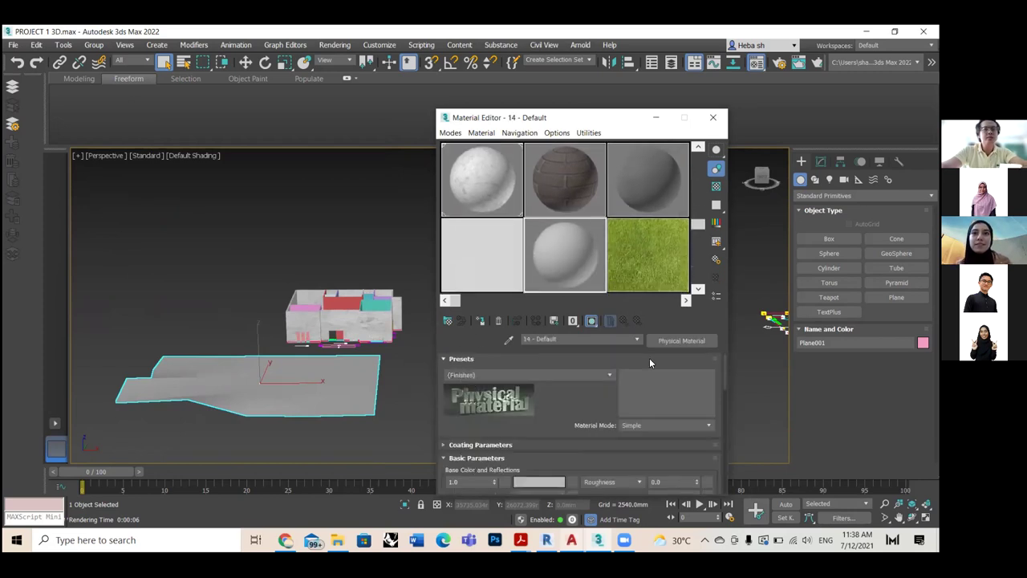
Load the grass photo as a Bitmap into 14 - Default's base colour.
scroll(615, 366, down, 2)
click(571, 439)
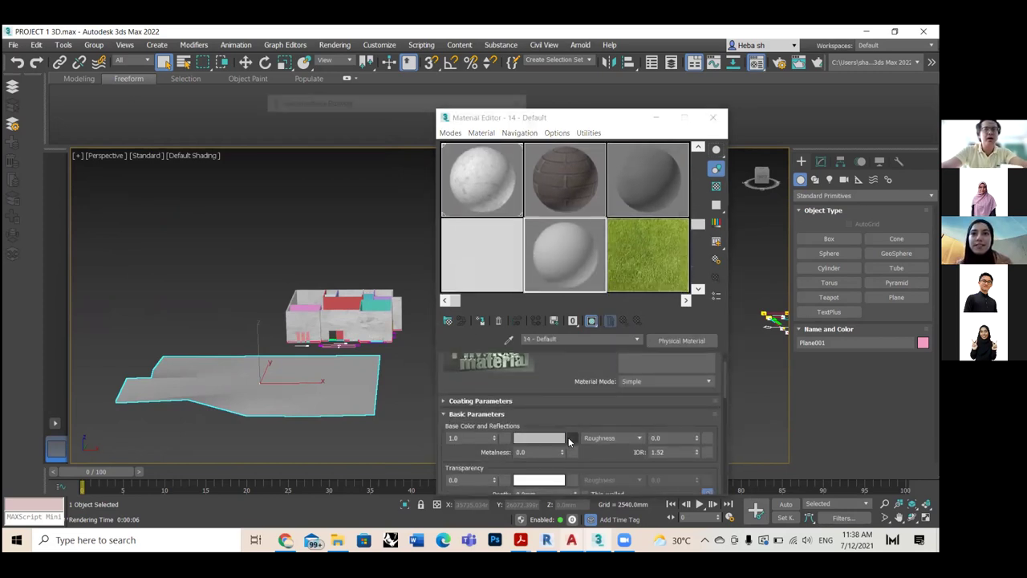
double_click(321, 183)
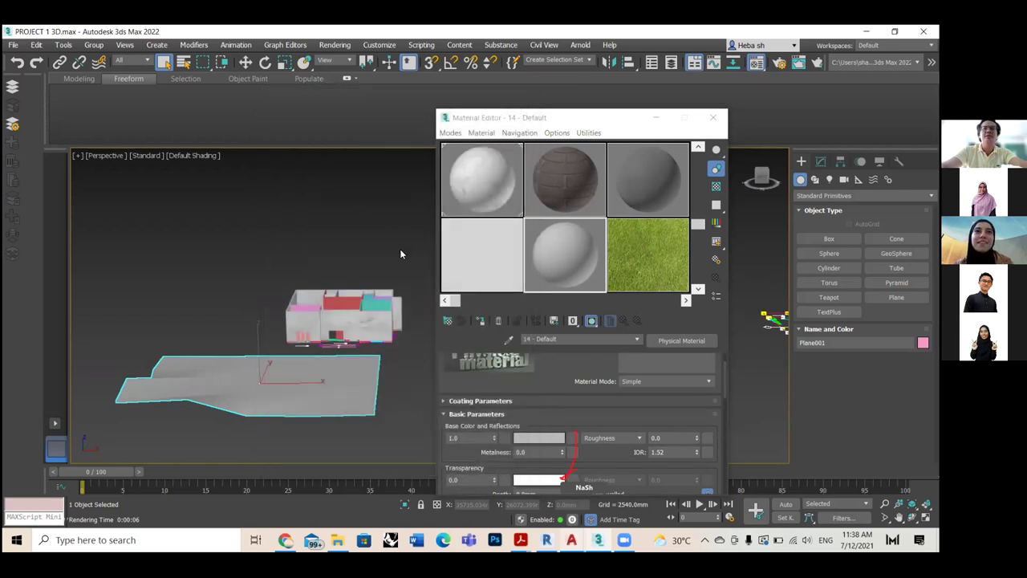
scroll(360, 201, down, 5)
scroll(360, 202, up, 2)
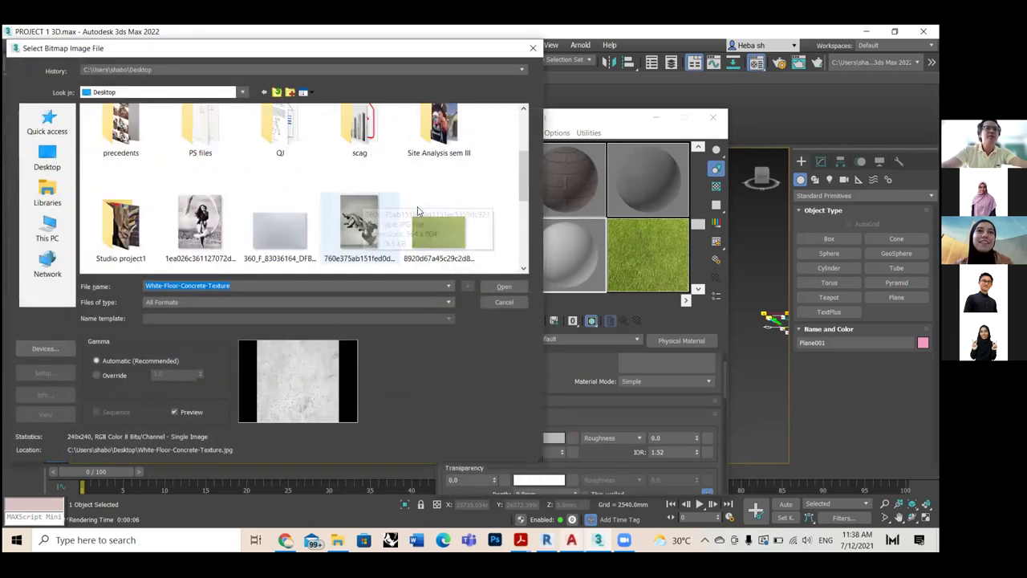
click(439, 233)
click(503, 287)
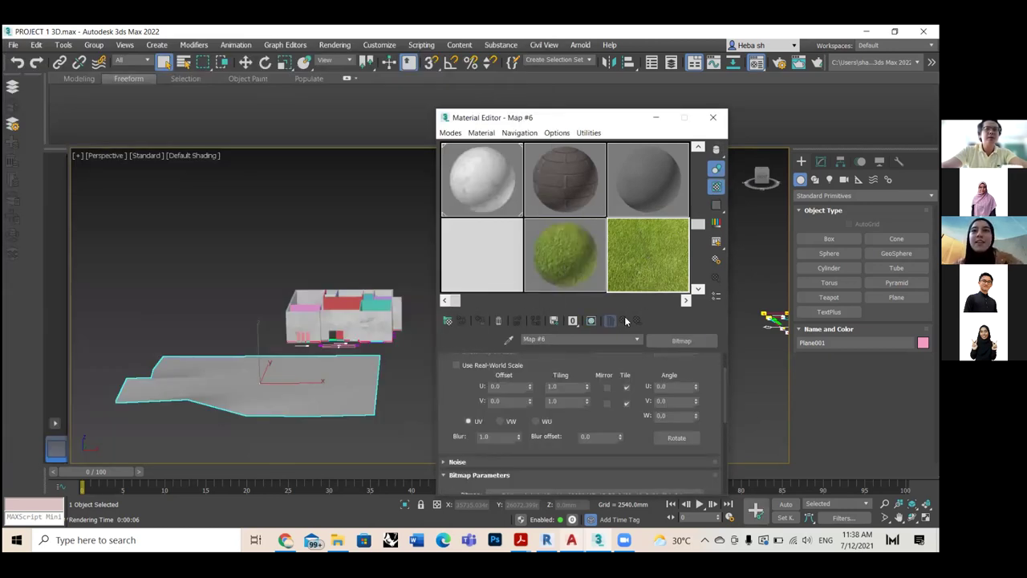
Drag the grass 14 - Default material onto Plane001 and check the grass-covered ground.
click(576, 266)
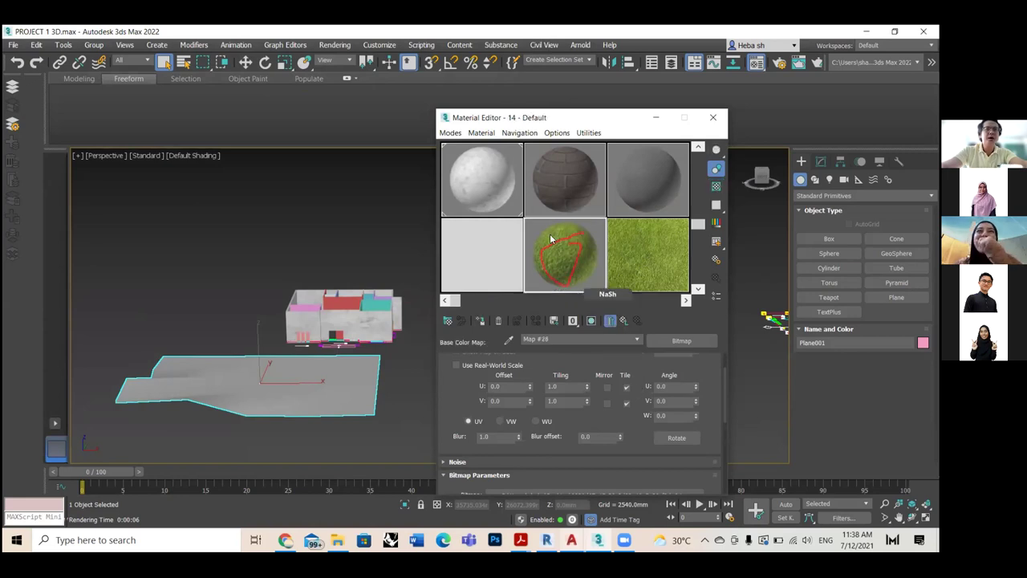
drag(324, 379, 331, 374)
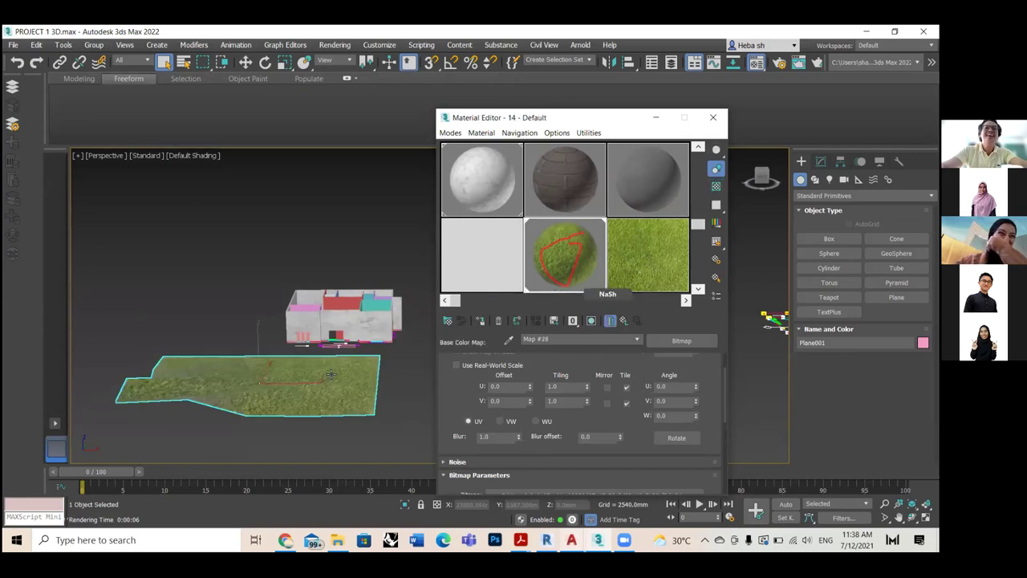
alt+middle_drag(306, 388, 319, 404)
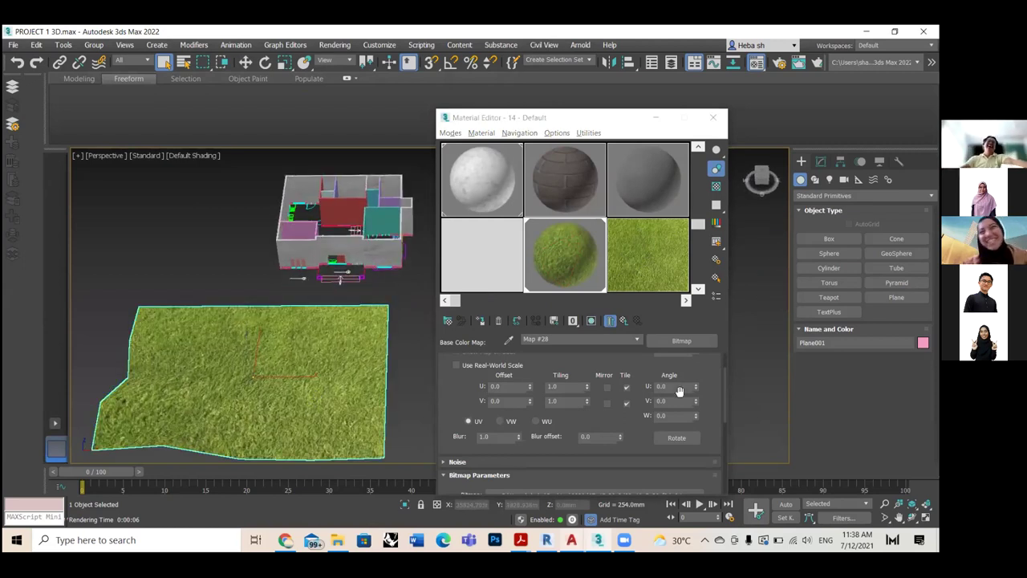
scroll(663, 413, down, 1)
scroll(554, 433, down, 3)
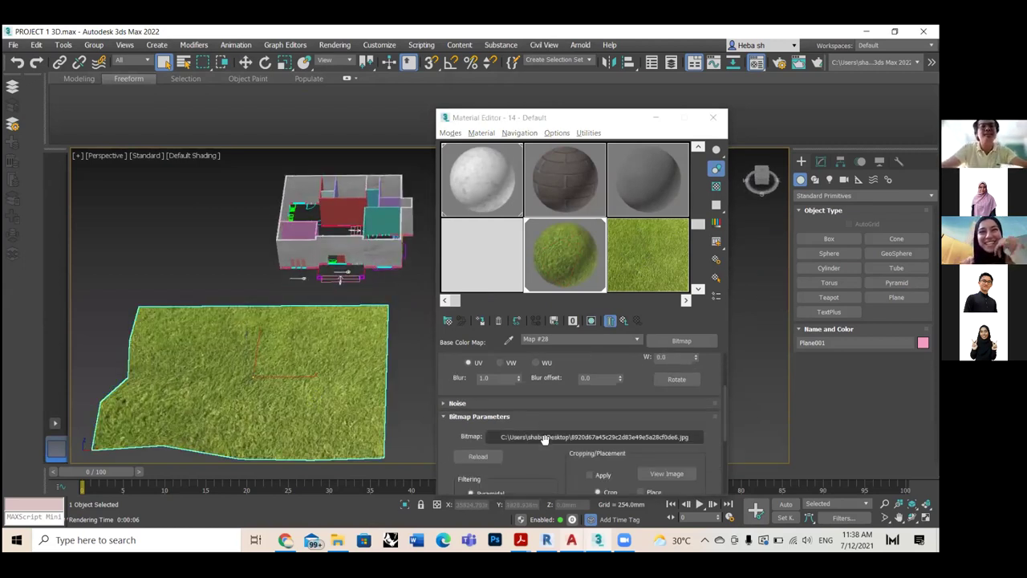
scroll(546, 444, down, 4)
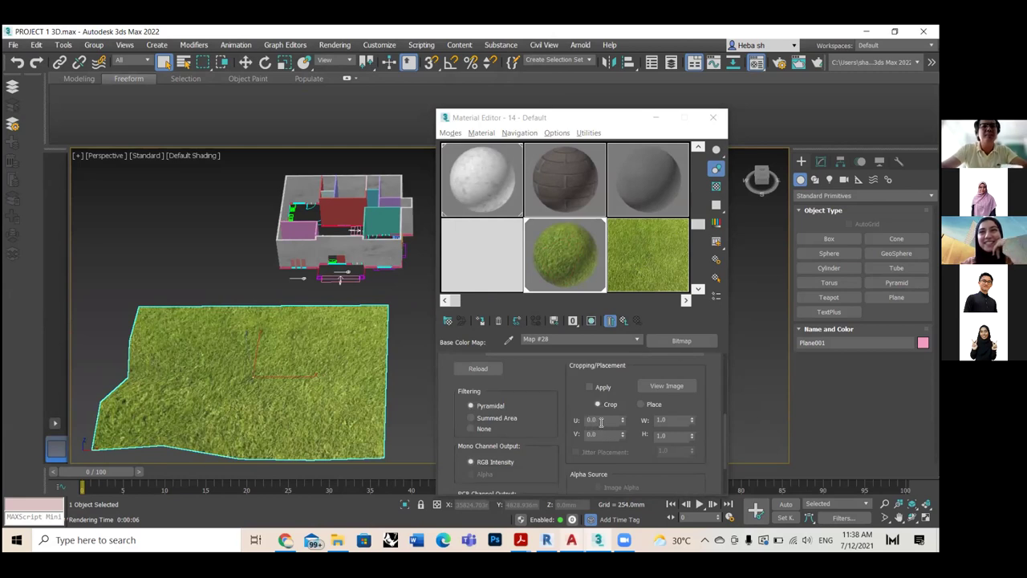
scroll(601, 422, up, 5)
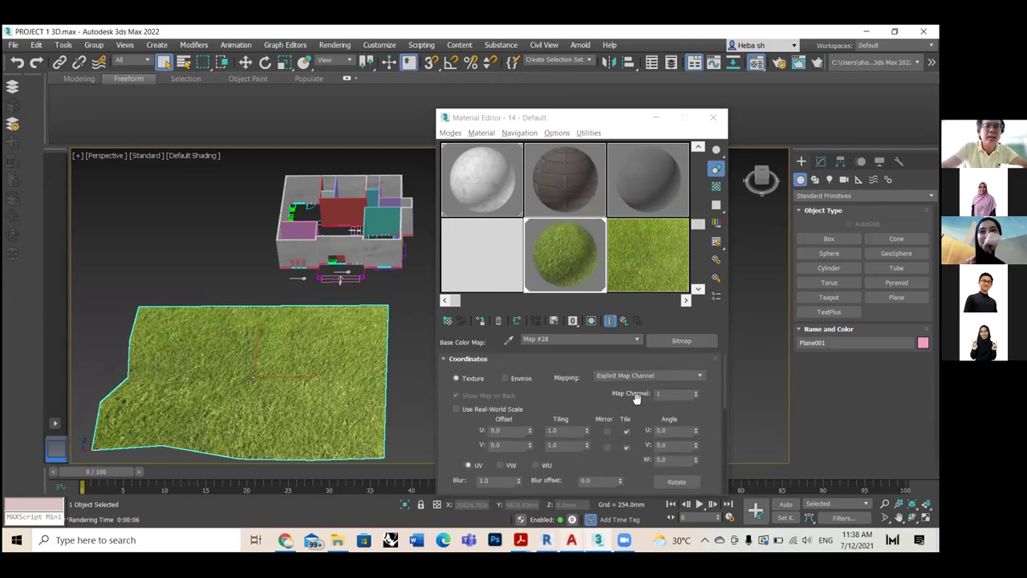
Adjust the grass map tiling to U 3.4 and V -1, then check the re-tiled plane.
drag(586, 434, 588, 381)
drag(588, 342, 583, 445)
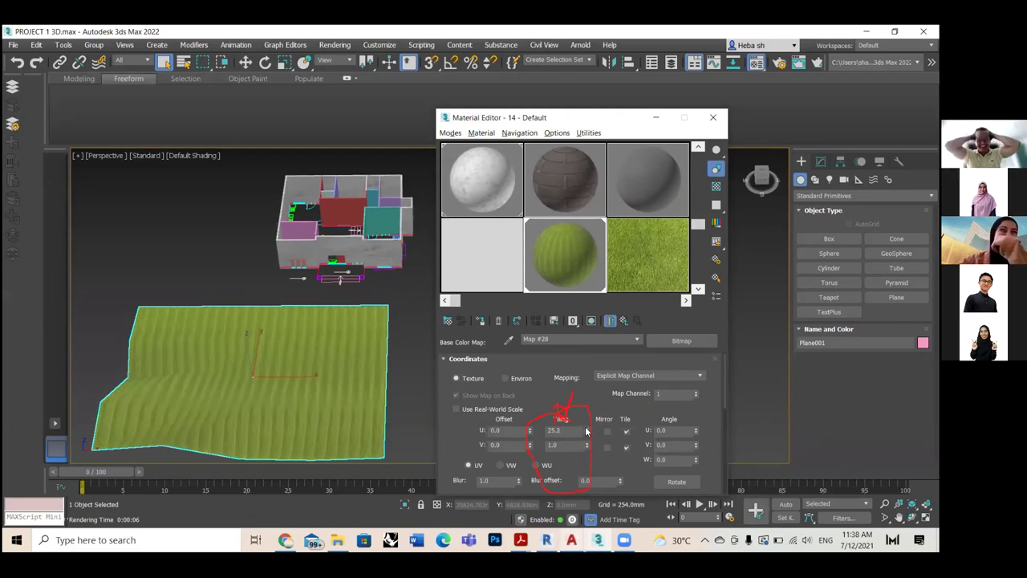
mouse_move(585, 480)
mouse_down()
mouse_move(585, 429)
mouse_move(582, 486)
mouse_up()
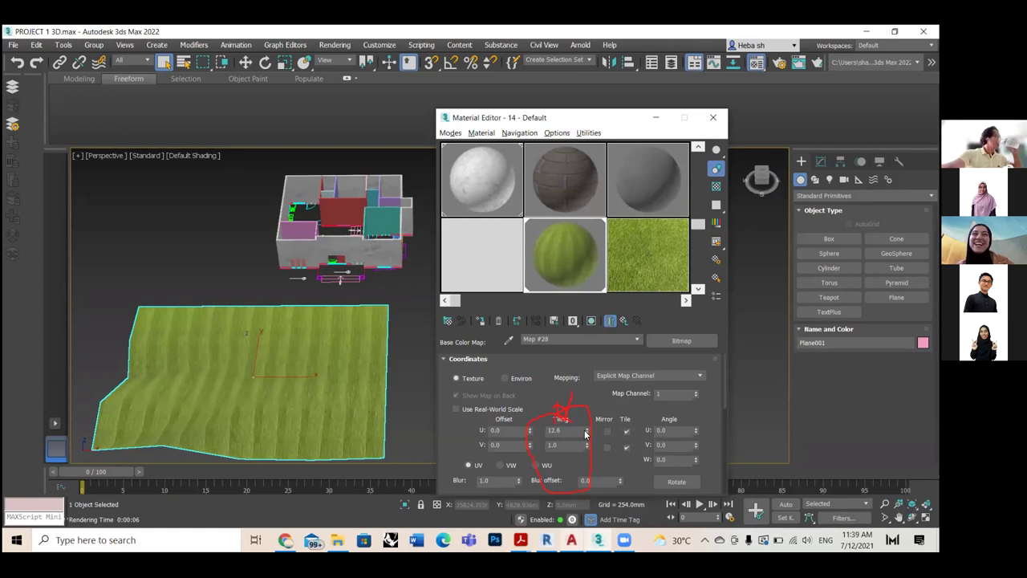
drag(585, 434, 584, 470)
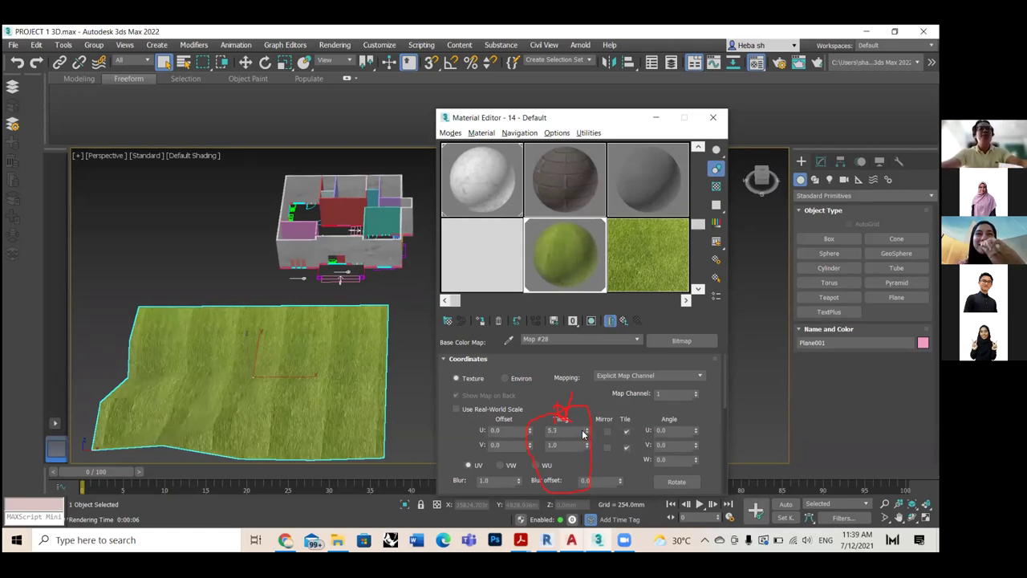
drag(586, 434, 586, 438)
click(575, 446)
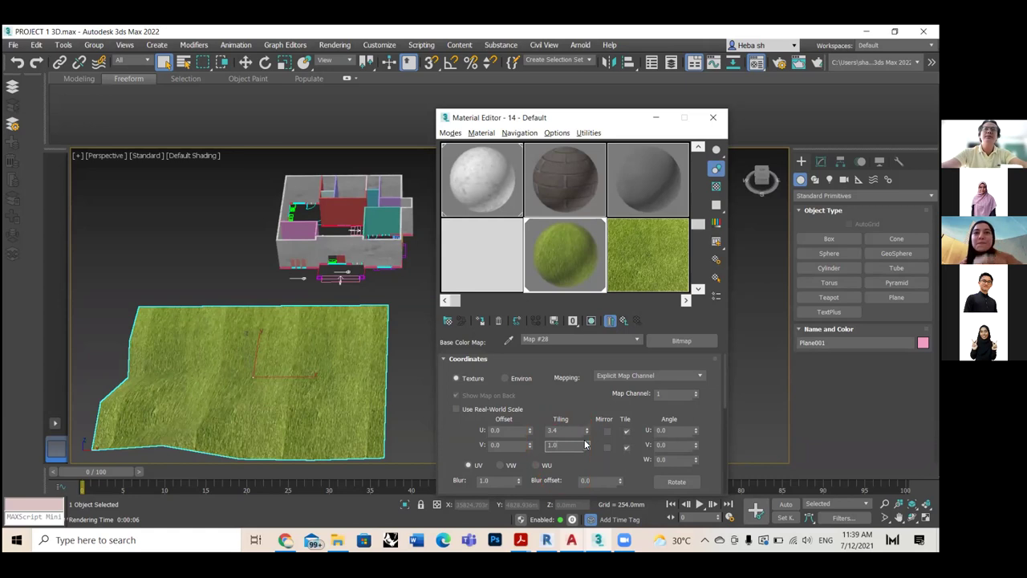
text(-1)
key(Return)
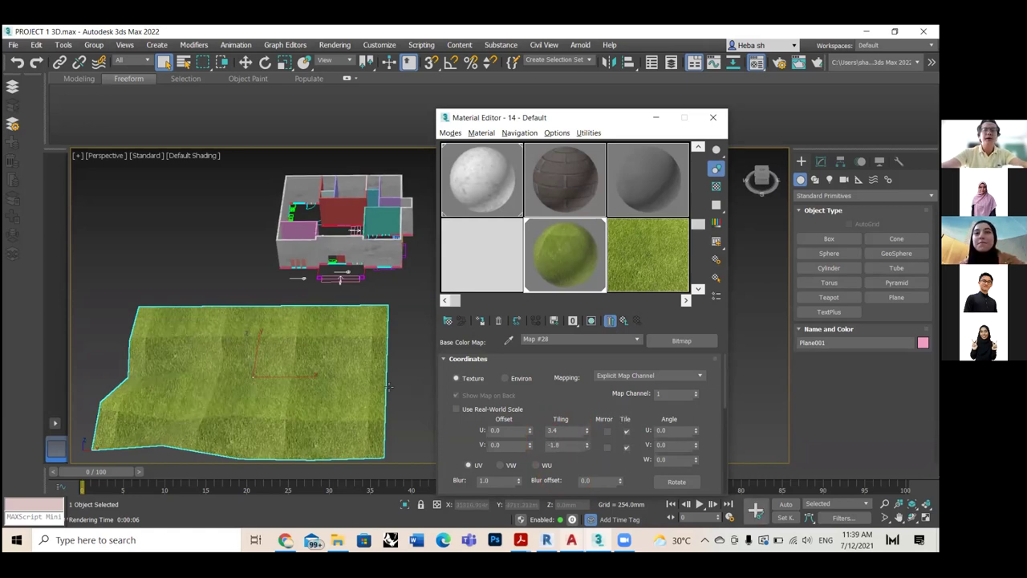
mouse_move(358, 393)
alt+middle_down()
mouse_move(343, 394)
mouse_move(369, 395)
alt+middle_up()
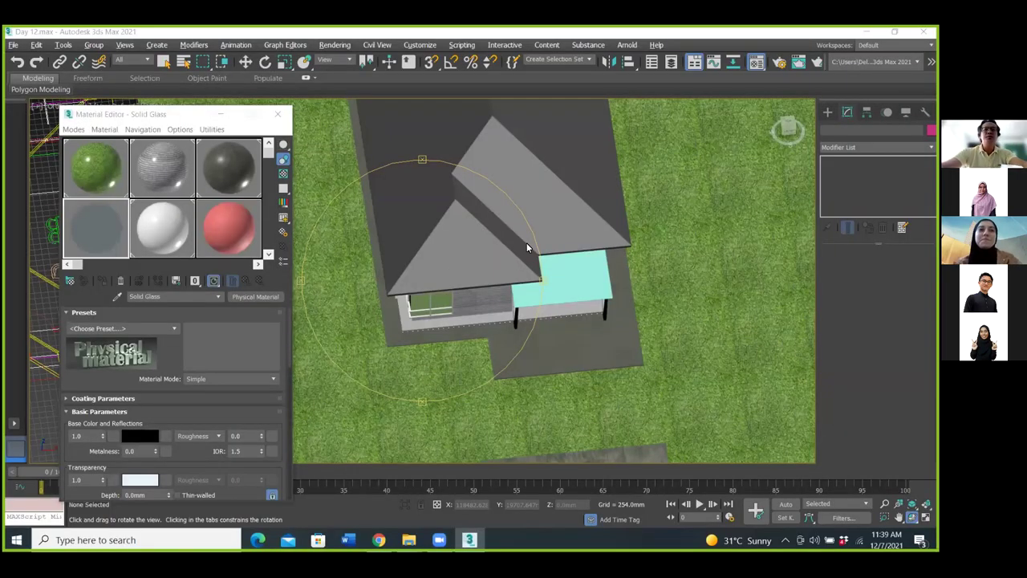
Orbit around the Day 12 house, then open the white Ceramic material for editing.
alt+middle_drag(527, 242, 463, 281)
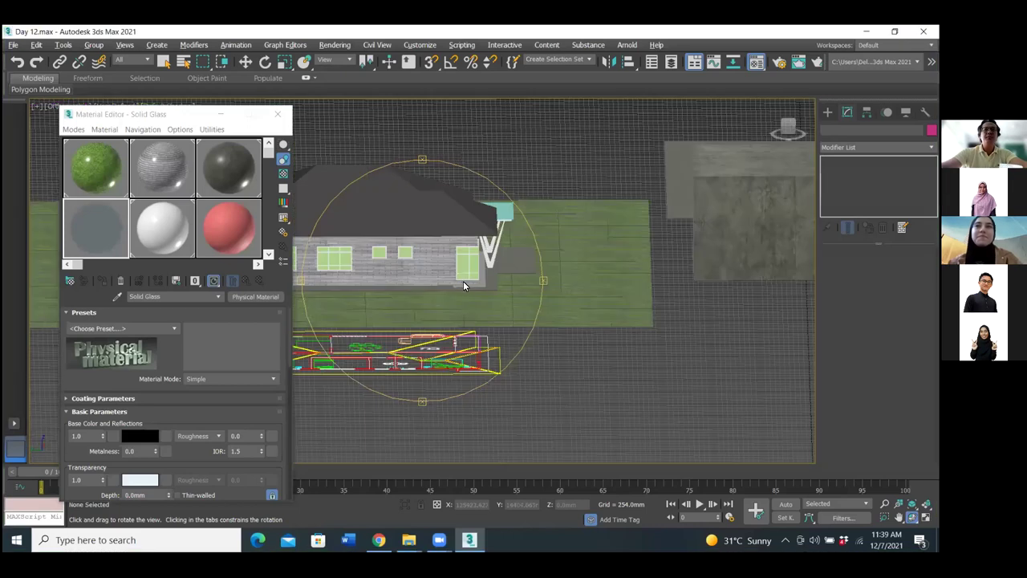
alt+middle_drag(679, 351, 561, 337)
scroll(562, 337, up, 3)
scroll(428, 317, down, 2)
alt+middle_drag(427, 317, 529, 365)
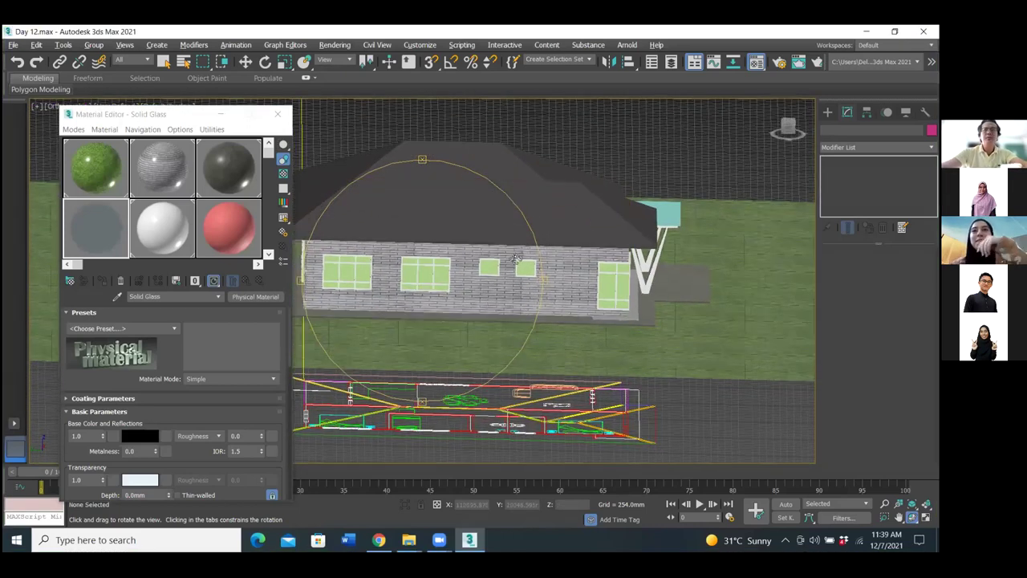
alt+middle_drag(516, 259, 379, 253)
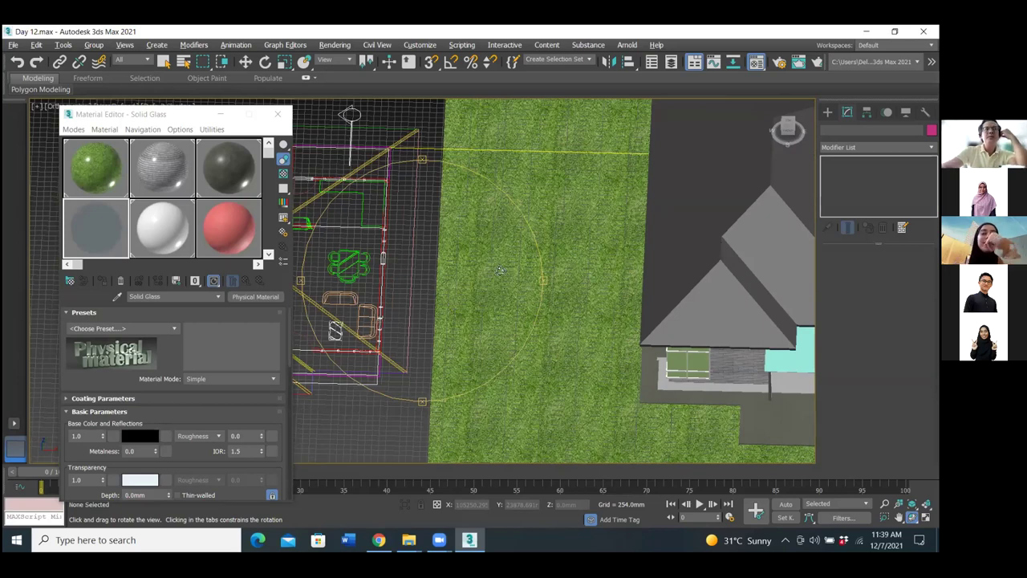
alt+middle_drag(500, 272, 500, 271)
alt+middle_drag(348, 301, 350, 302)
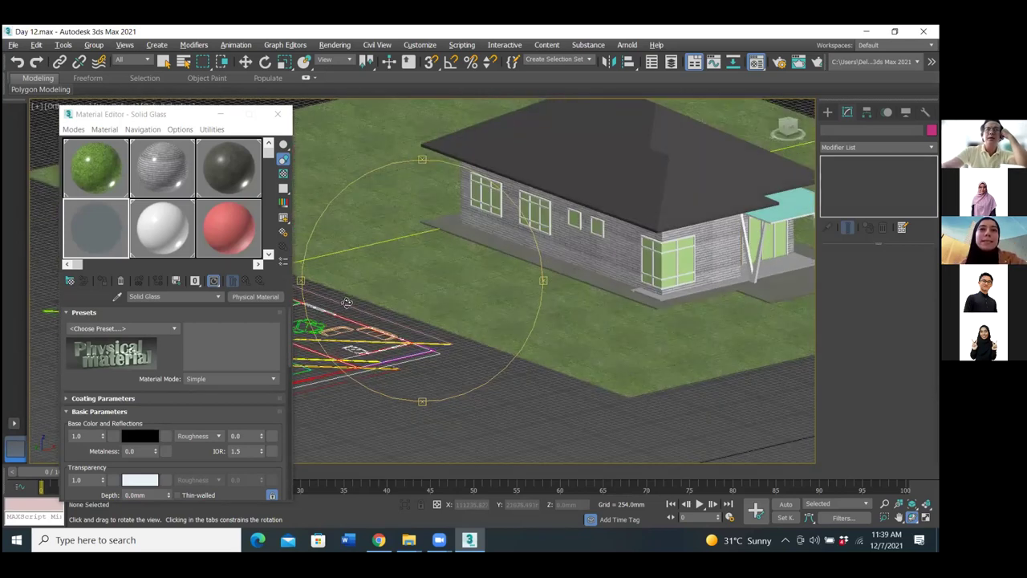
alt+middle_drag(564, 301, 564, 303)
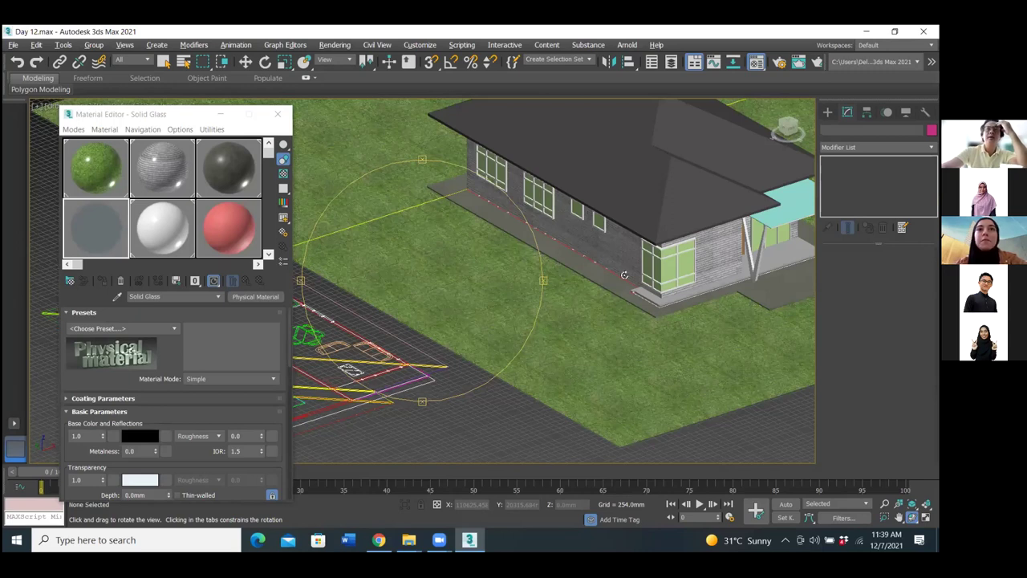
alt+middle_drag(624, 275, 624, 274)
alt+middle_drag(516, 245, 581, 239)
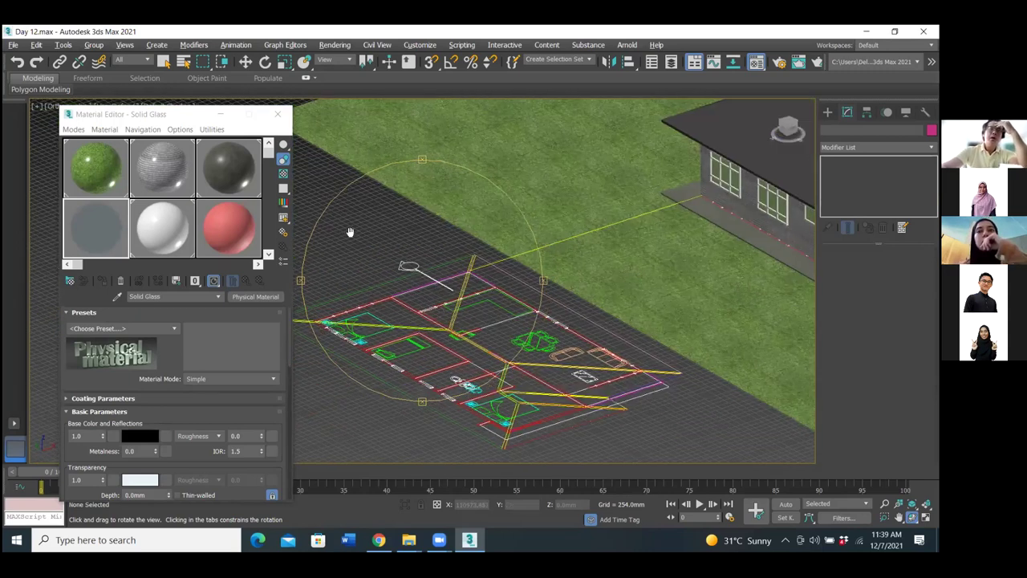
alt+middle_drag(354, 230, 510, 288)
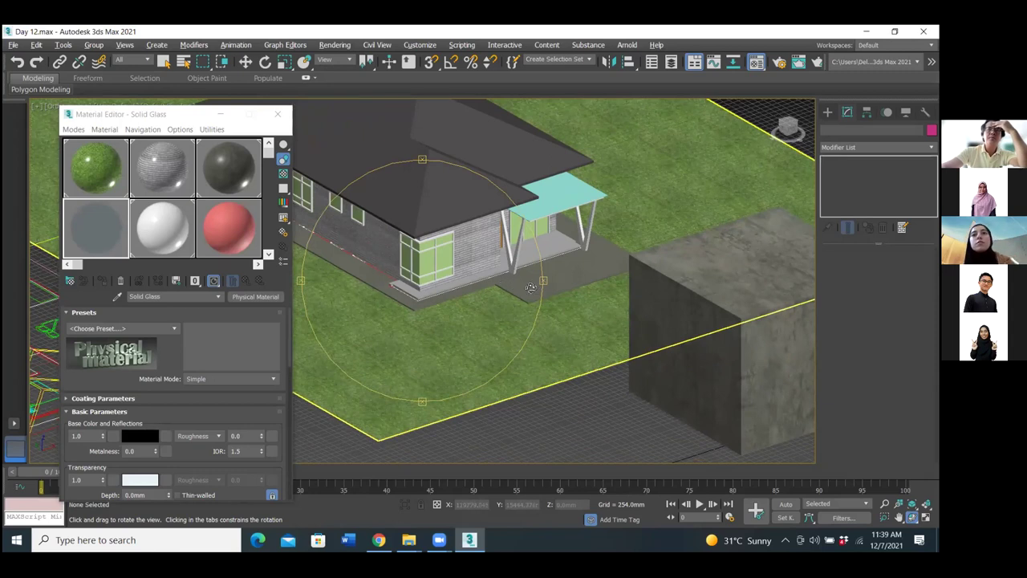
click(164, 225)
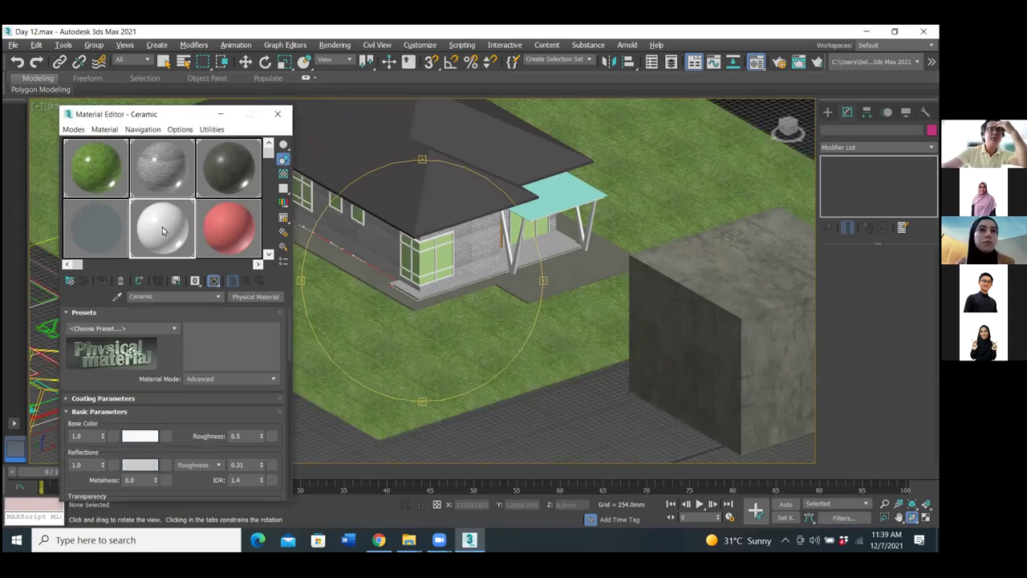
click(720, 310)
alt+middle_drag(720, 311, 427, 243)
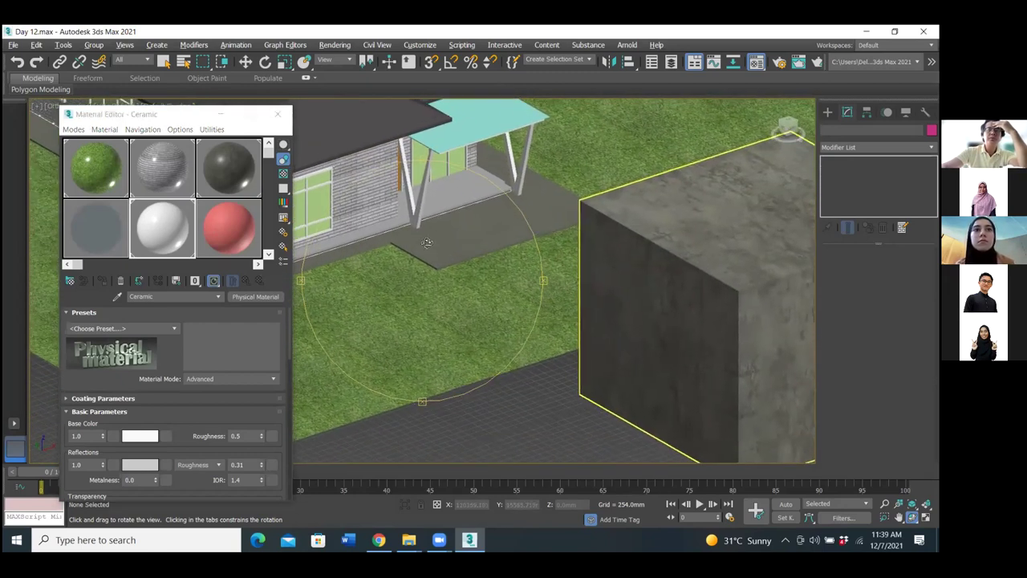
click(169, 231)
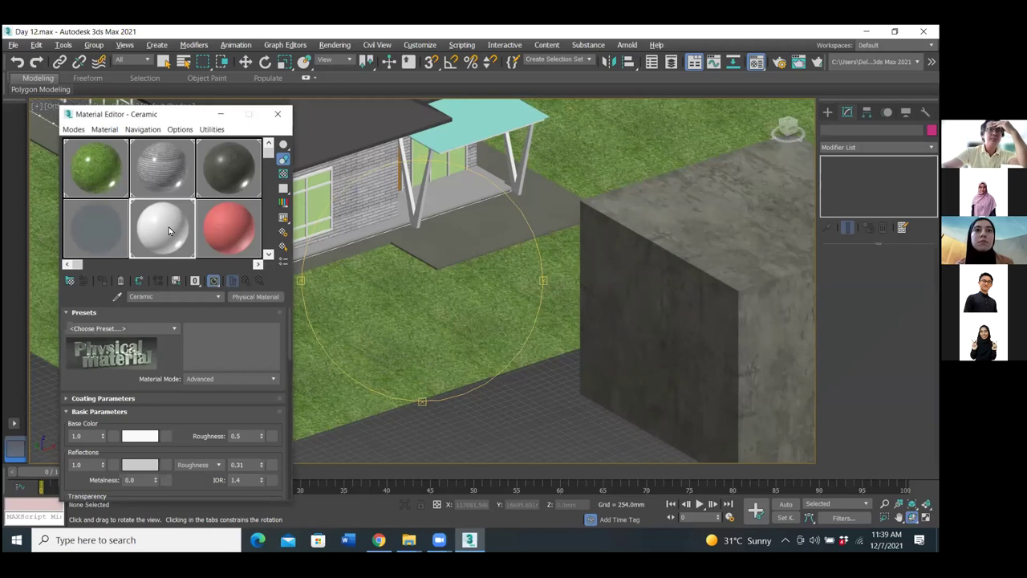
click(168, 436)
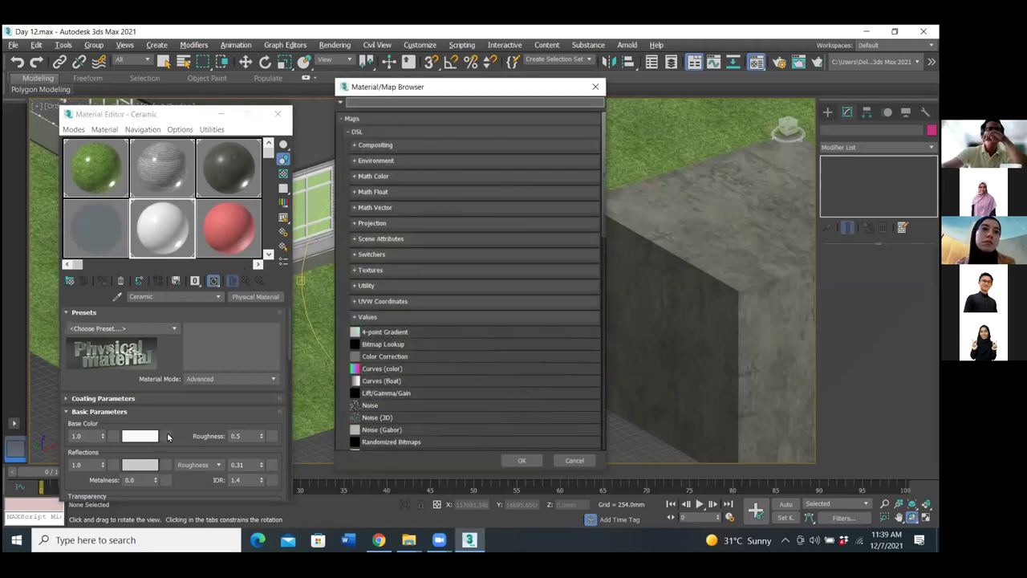
double_click(369, 345)
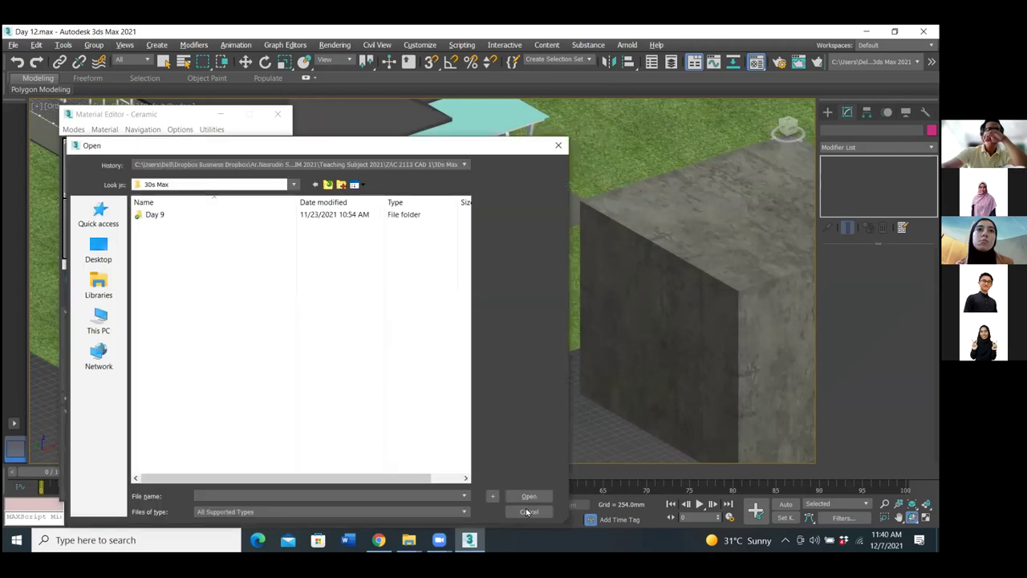
click(527, 513)
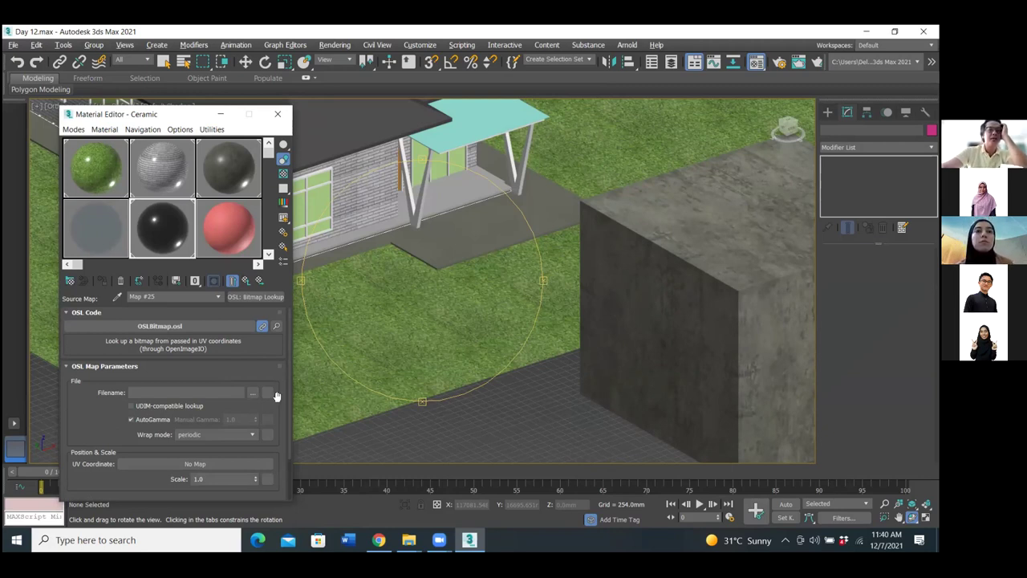
scroll(291, 377, down, 1)
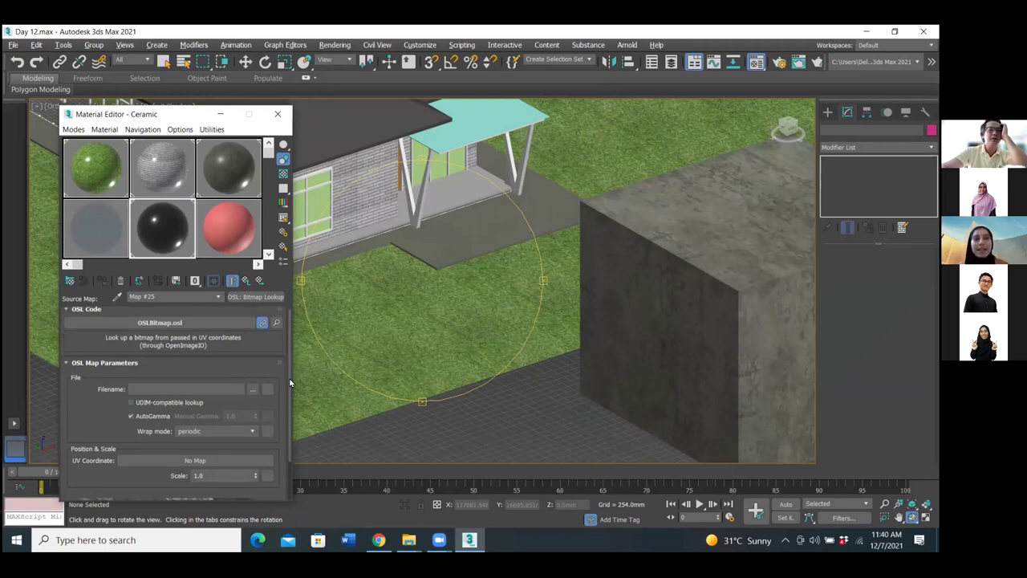
scroll(290, 382, down, 3)
scroll(292, 414, up, 3)
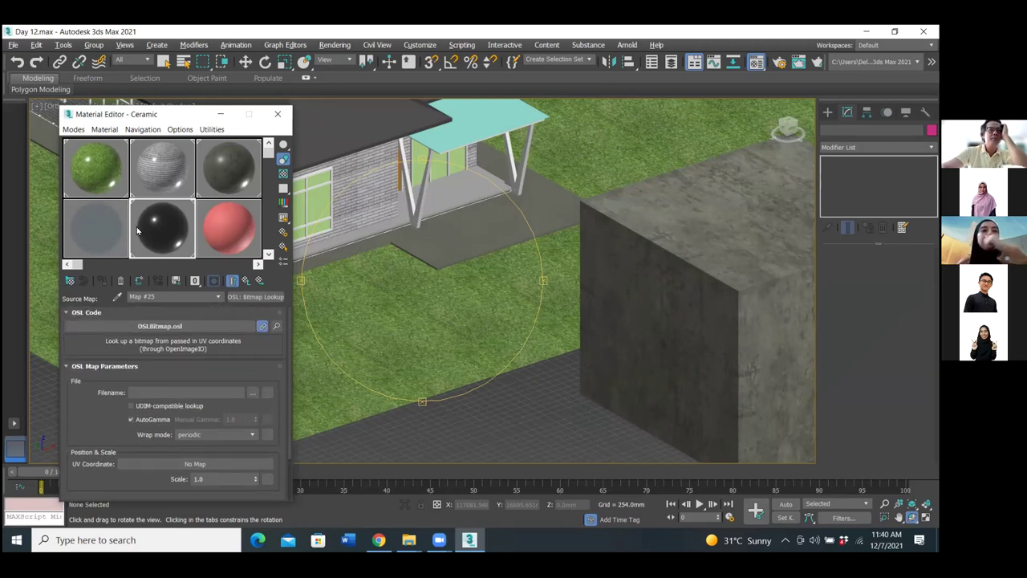
click(160, 237)
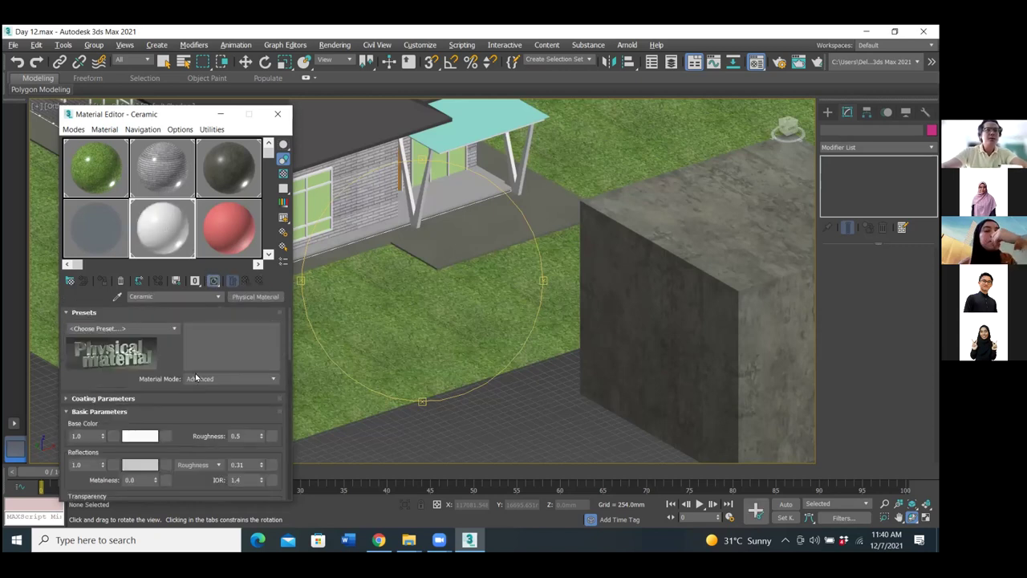
Load concrete imprint.jpg from Desktop's 3ds max map - Bungalow folder as a Bitmap Lookup base colour.
click(167, 437)
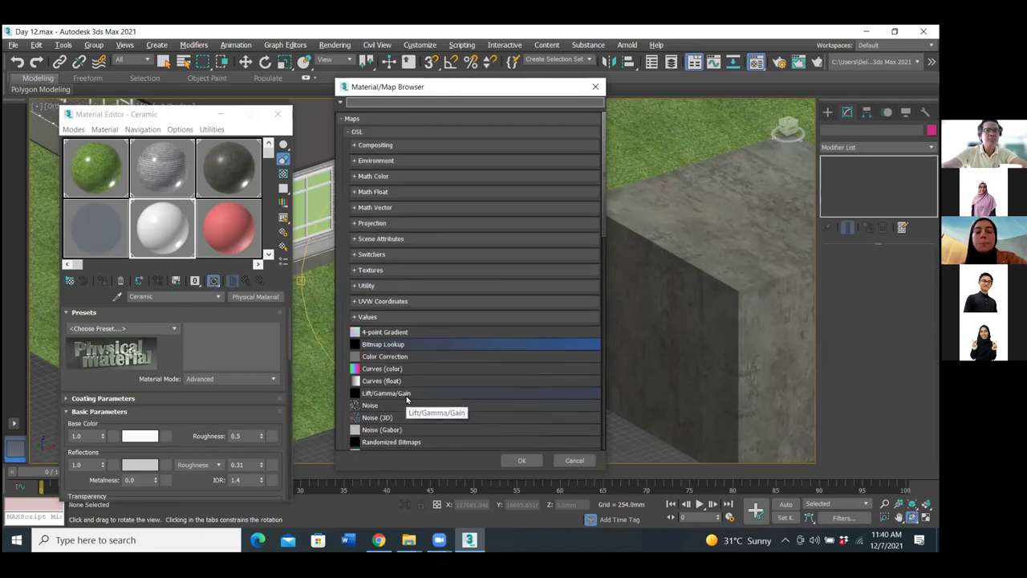
scroll(389, 377, down, 1)
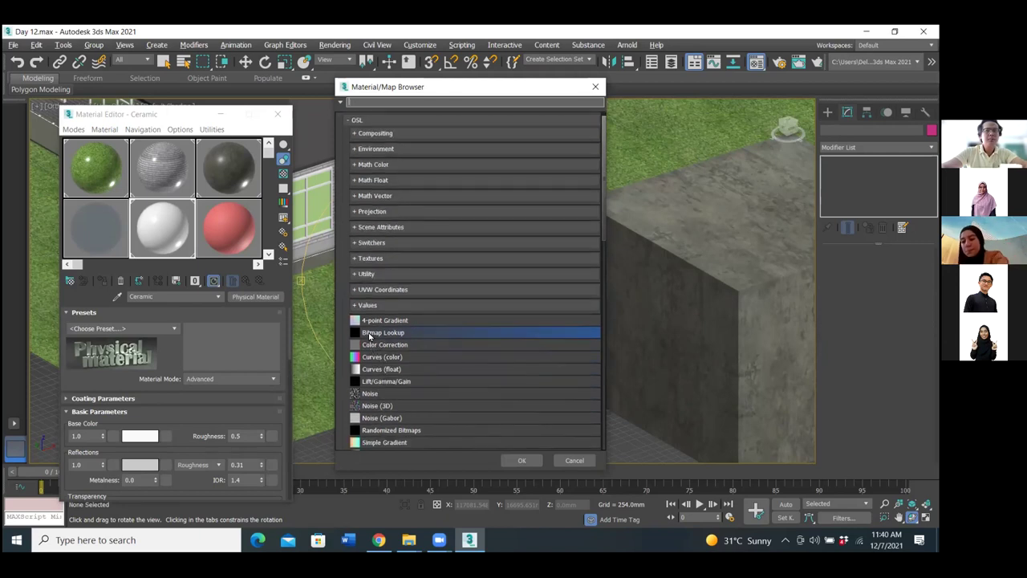
double_click(370, 334)
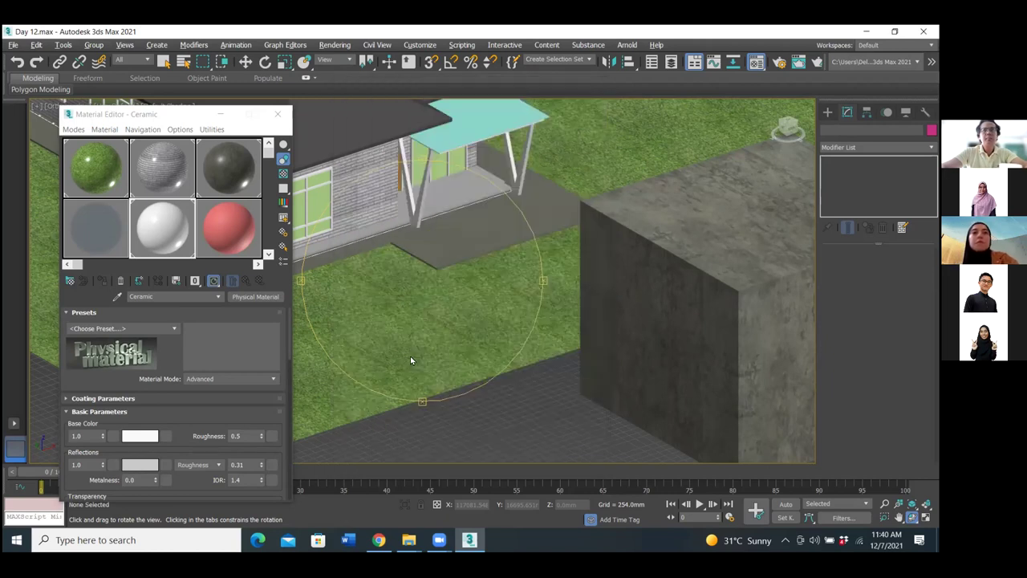
click(327, 185)
click(328, 185)
click(327, 186)
click(327, 185)
click(327, 185)
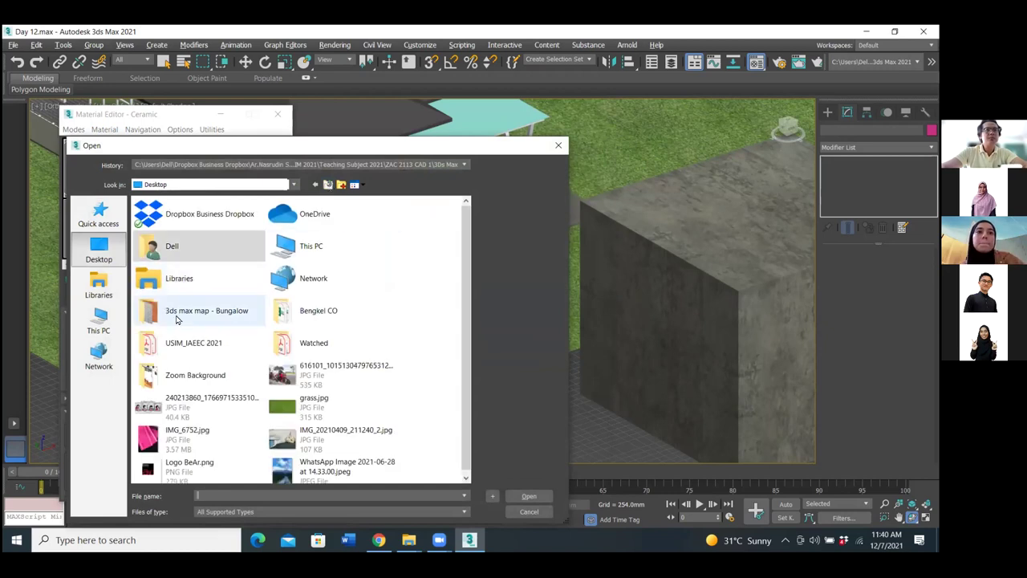
double_click(178, 313)
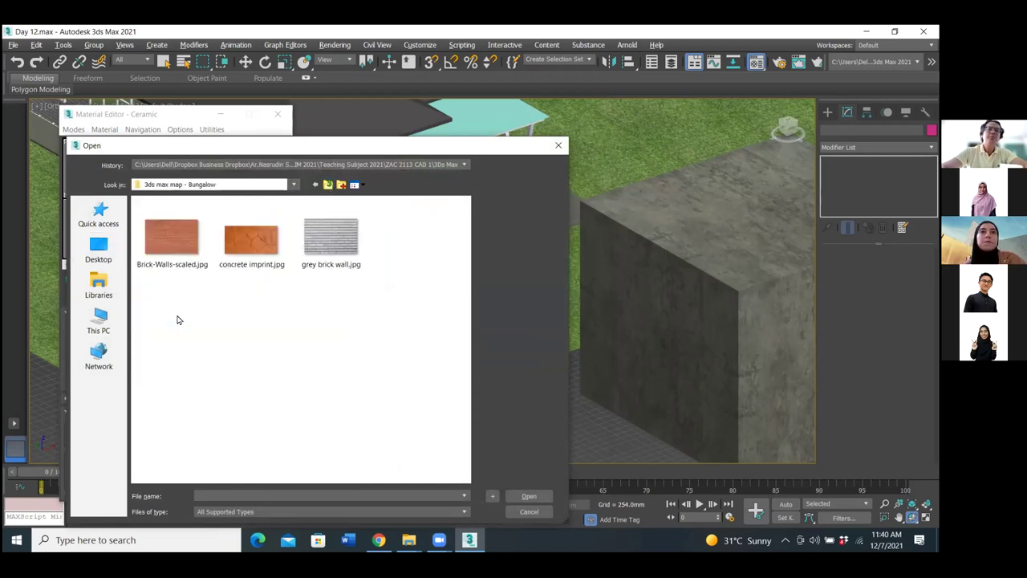
click(249, 236)
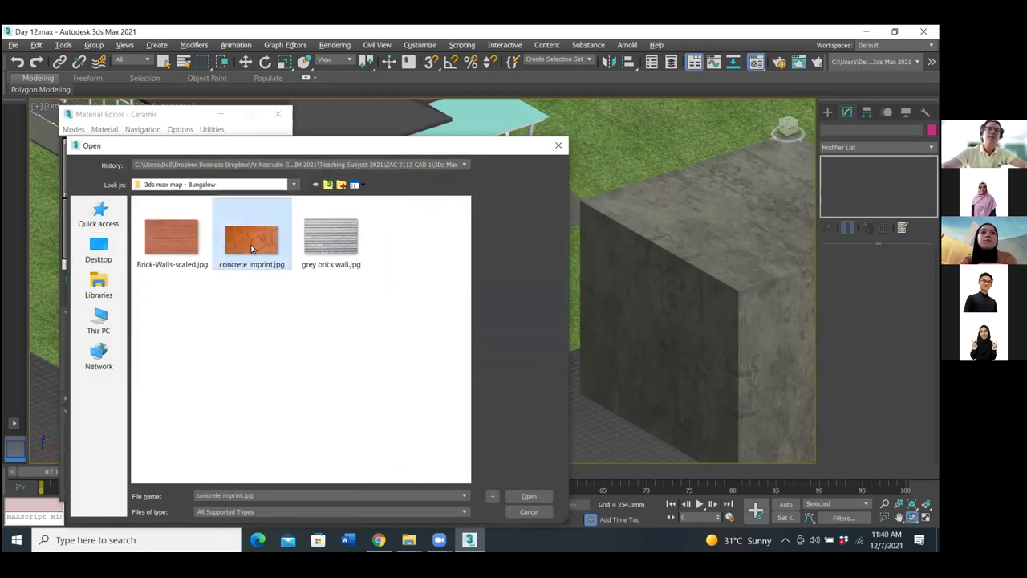
click(529, 496)
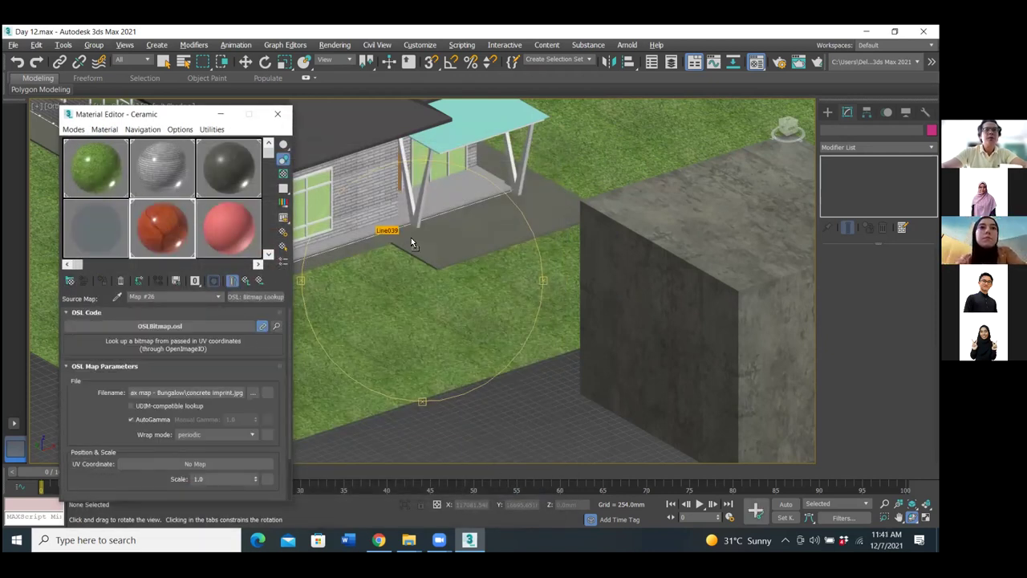
Apply the Ceramic material to the patio slab and the concrete block.
click(476, 241)
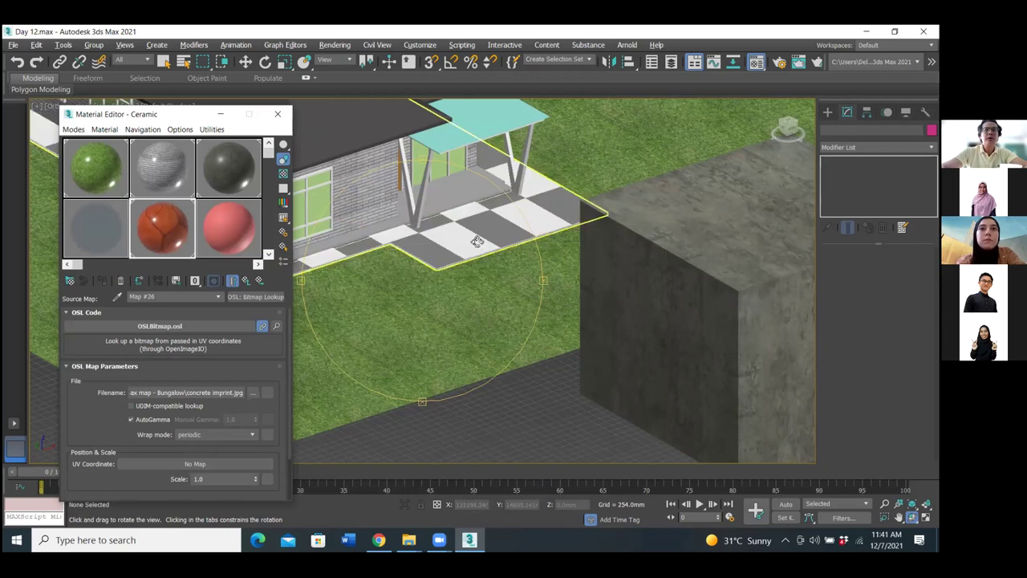
click(214, 281)
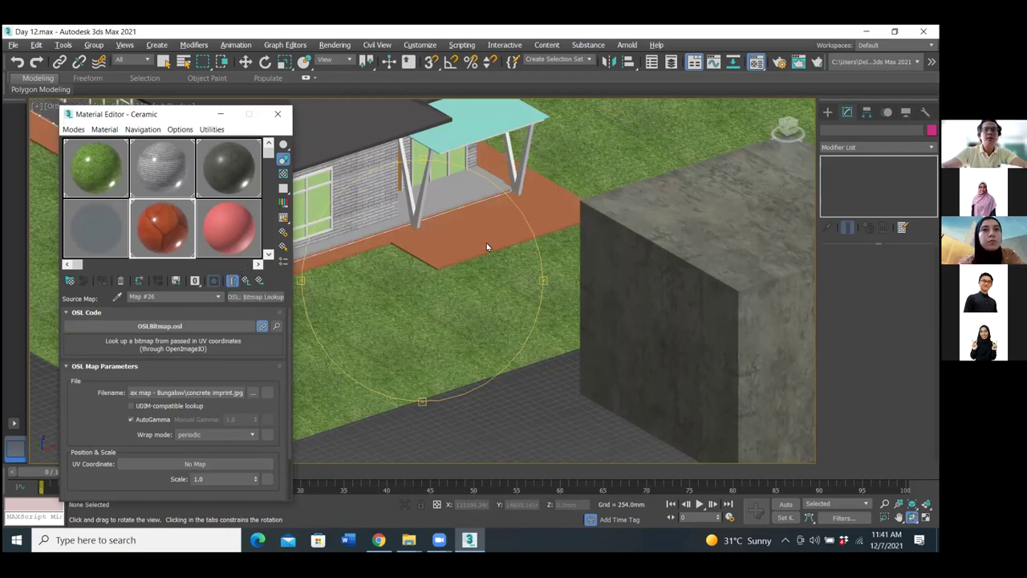
drag(486, 242, 518, 272)
drag(162, 228, 417, 311)
Orbit the Perspective view around the house and the grass plane.
drag(419, 314, 194, 297)
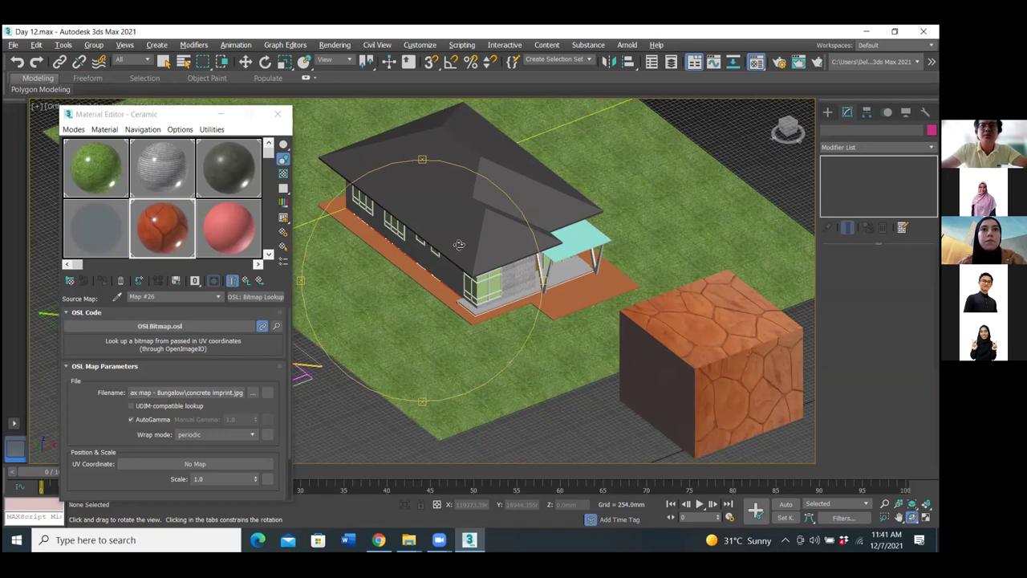
drag(553, 268, 575, 282)
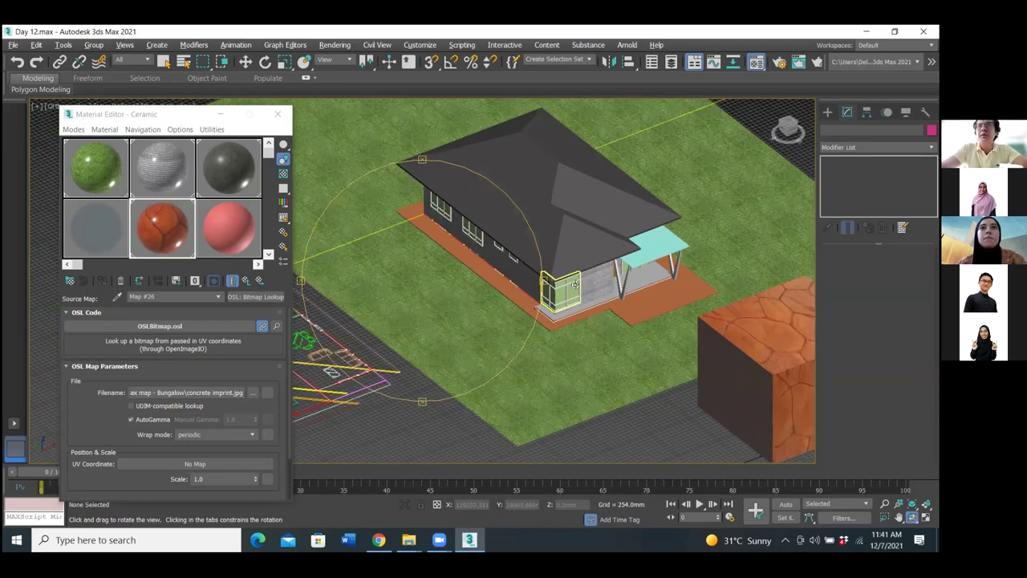
drag(689, 304, 676, 290)
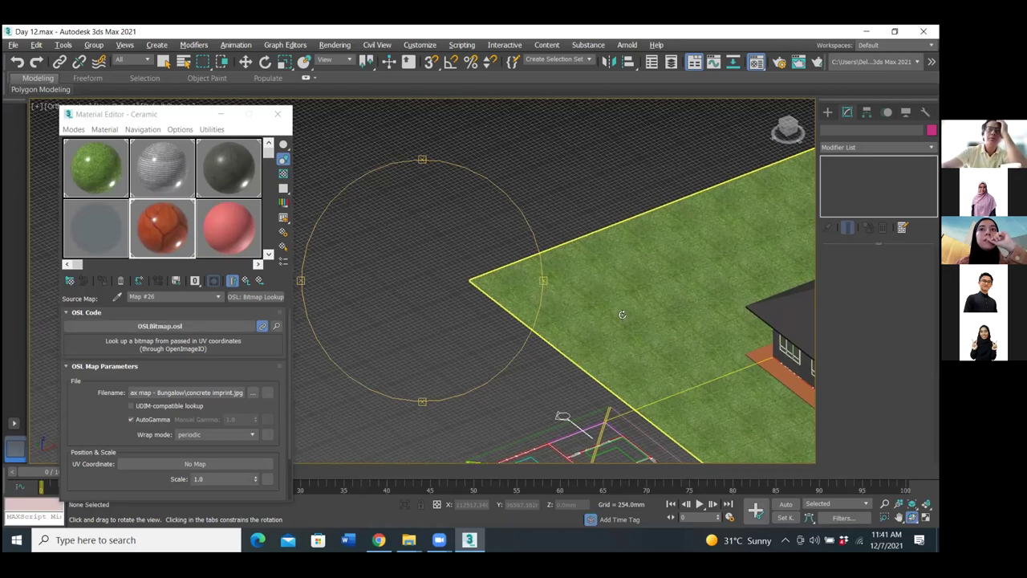
drag(425, 219, 425, 222)
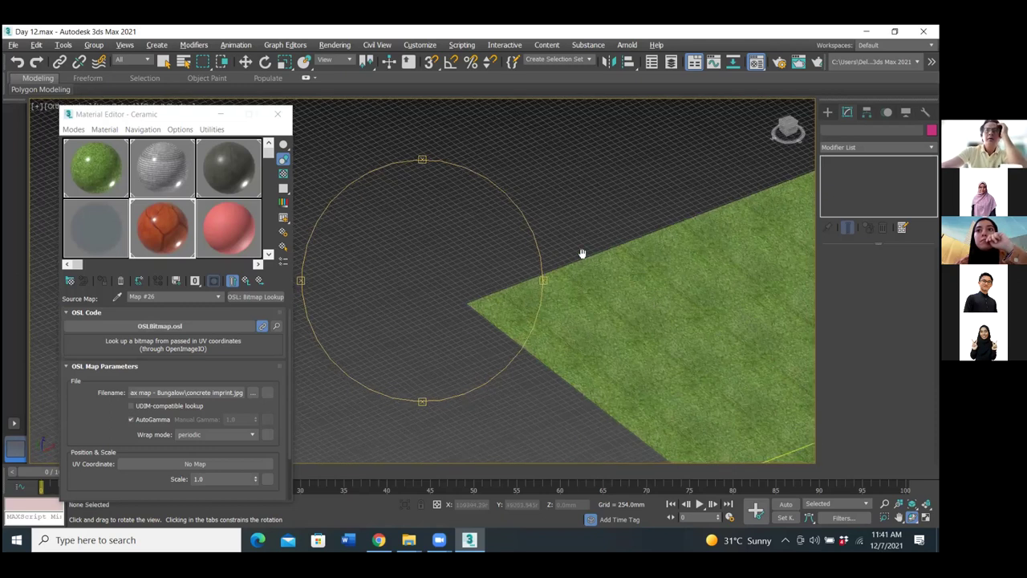
middle_drag(417, 176, 553, 327)
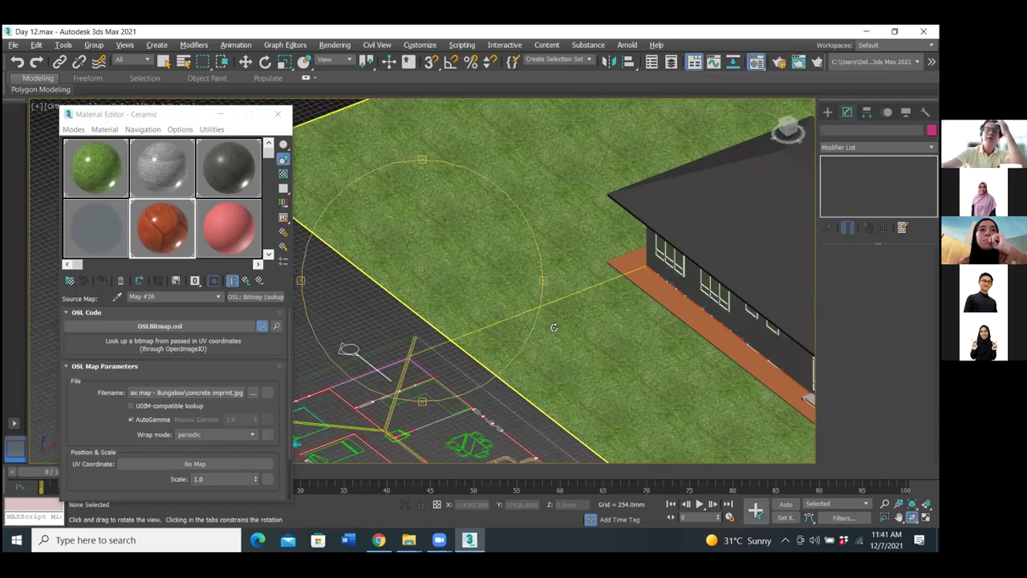
drag(553, 327, 743, 351)
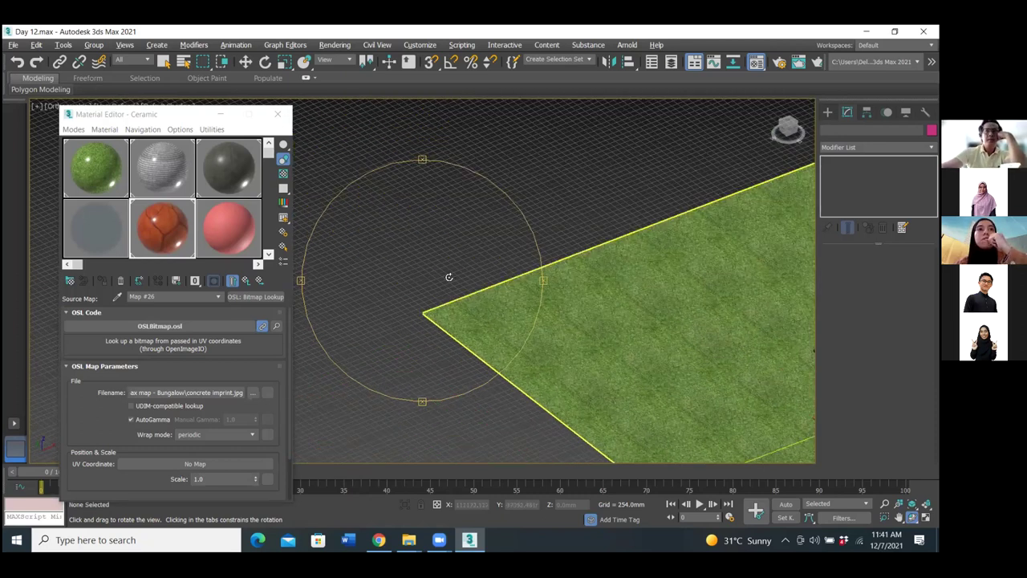
drag(464, 315, 475, 318)
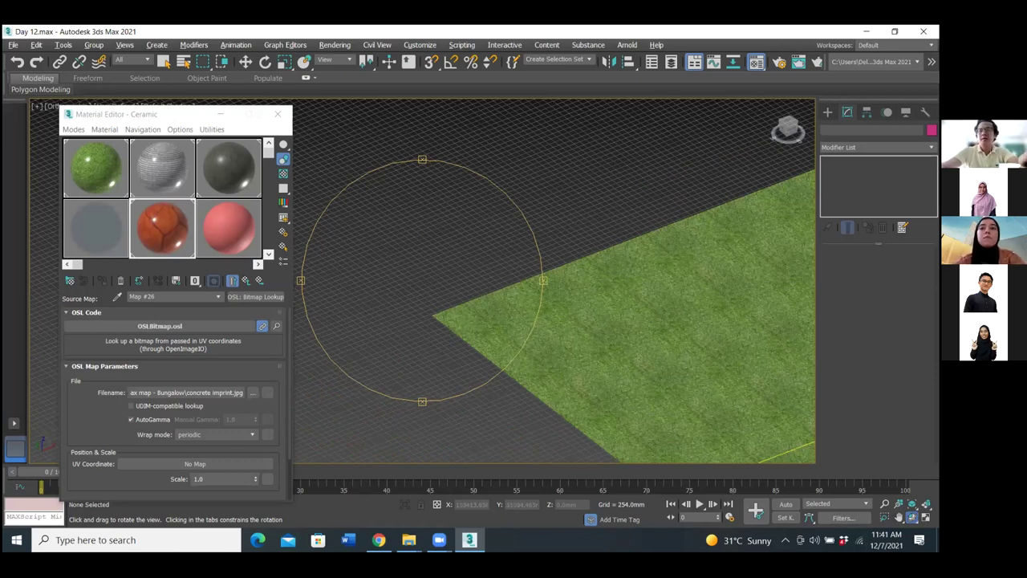
Pan the view until the whole house, paving and porch are framed.
key(ctrl+p)
drag(549, 318, 418, 217)
drag(554, 351, 353, 393)
drag(537, 355, 236, 229)
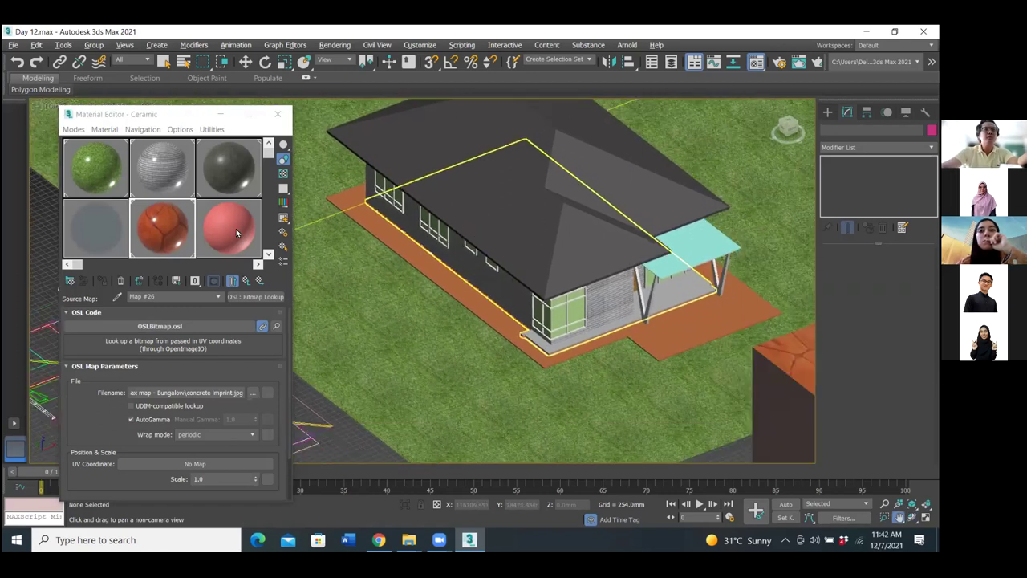
Make the pink Wall Paint material active and start a Bitmap Lookup base-colour map, cancelling the file choice.
click(241, 222)
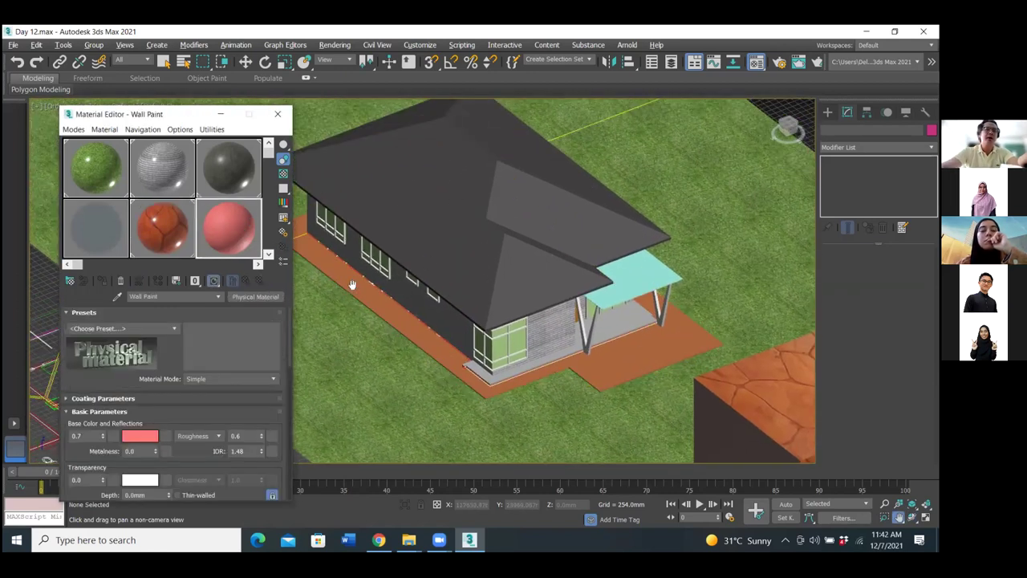
click(168, 439)
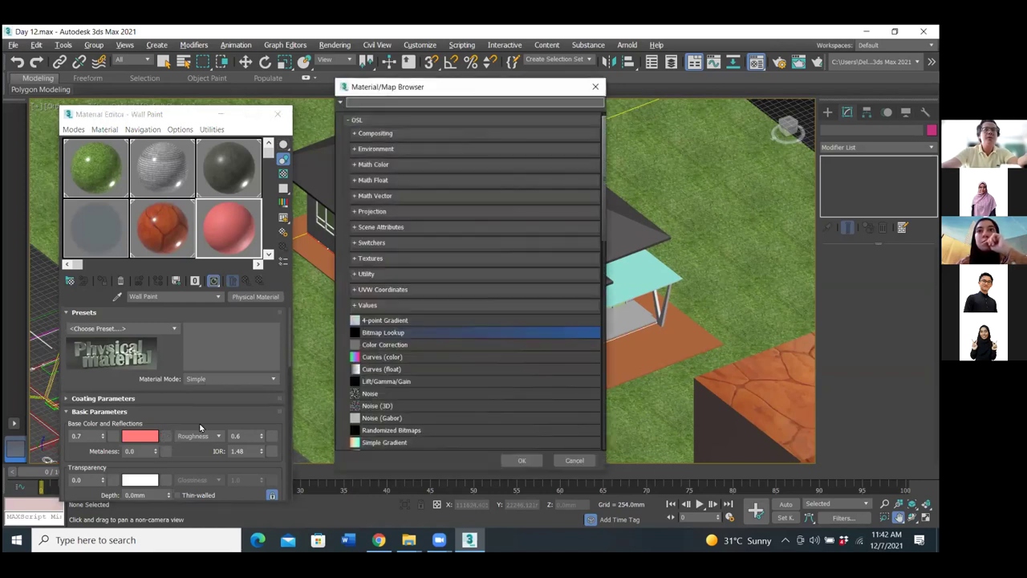
double_click(379, 333)
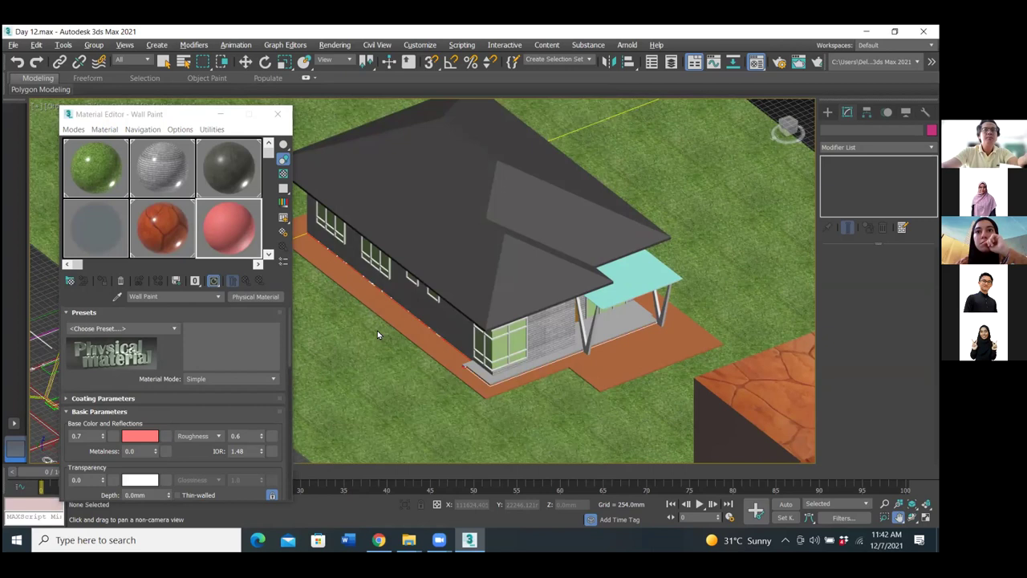
click(529, 511)
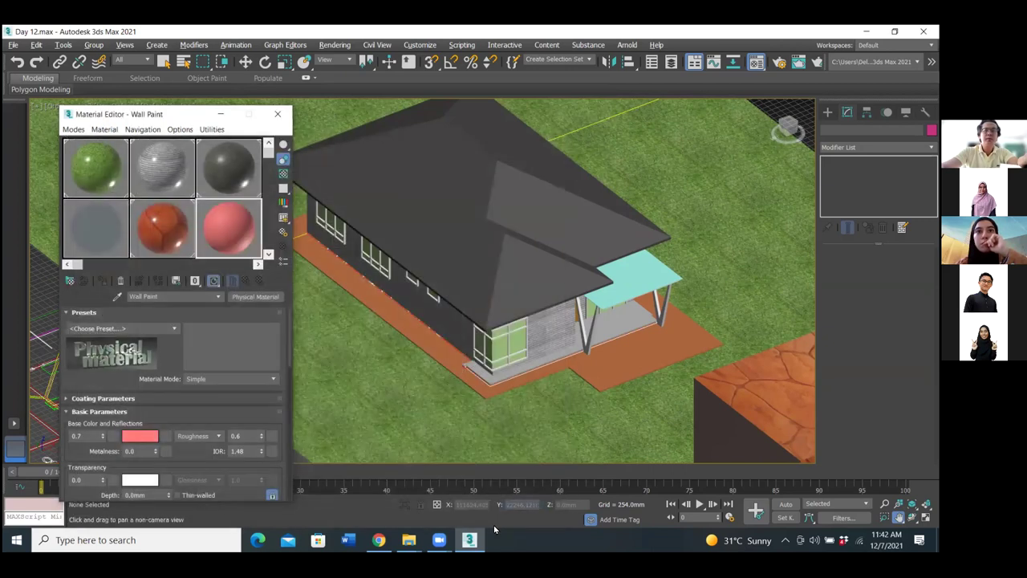
click(379, 540)
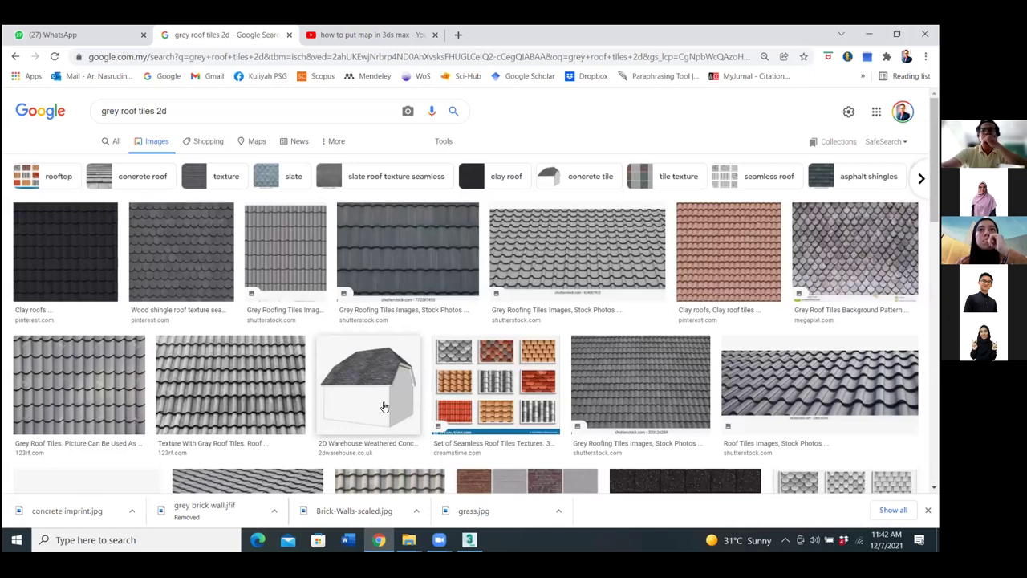
Search 'gray modern roof texture' and open the first roof tile image.
scroll(590, 373, down, 3)
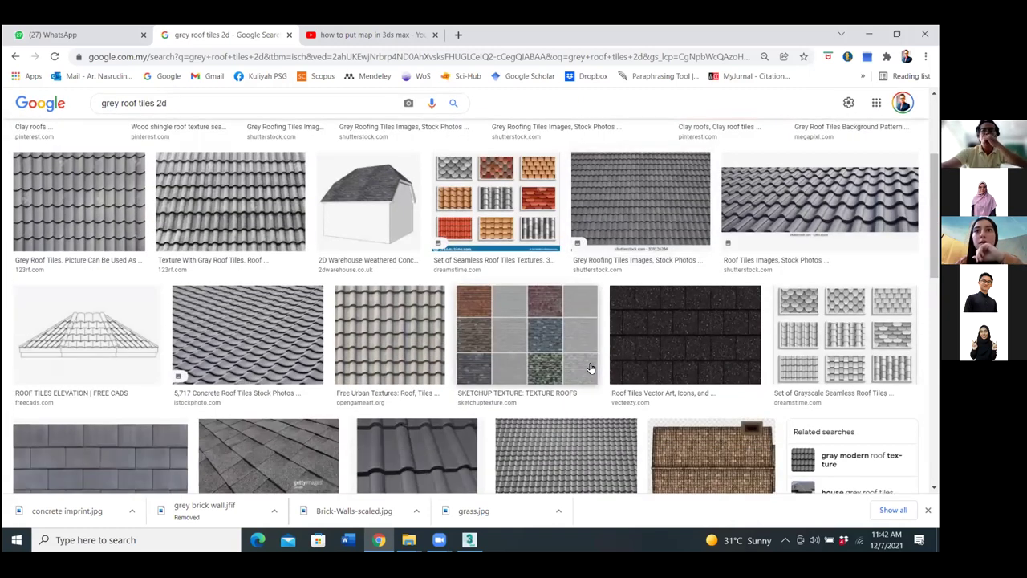
scroll(812, 440, down, 5)
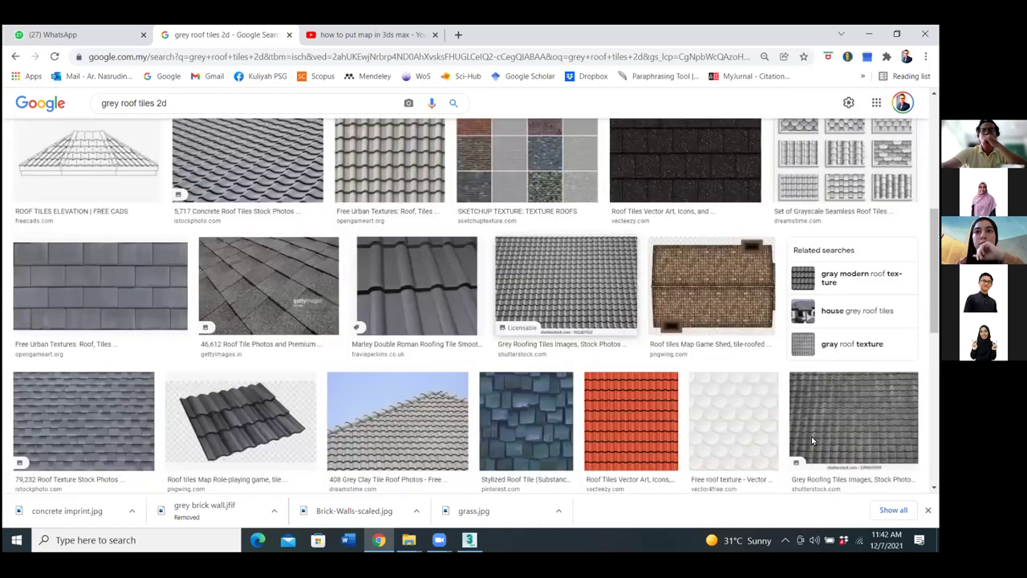
scroll(811, 309, up, 3)
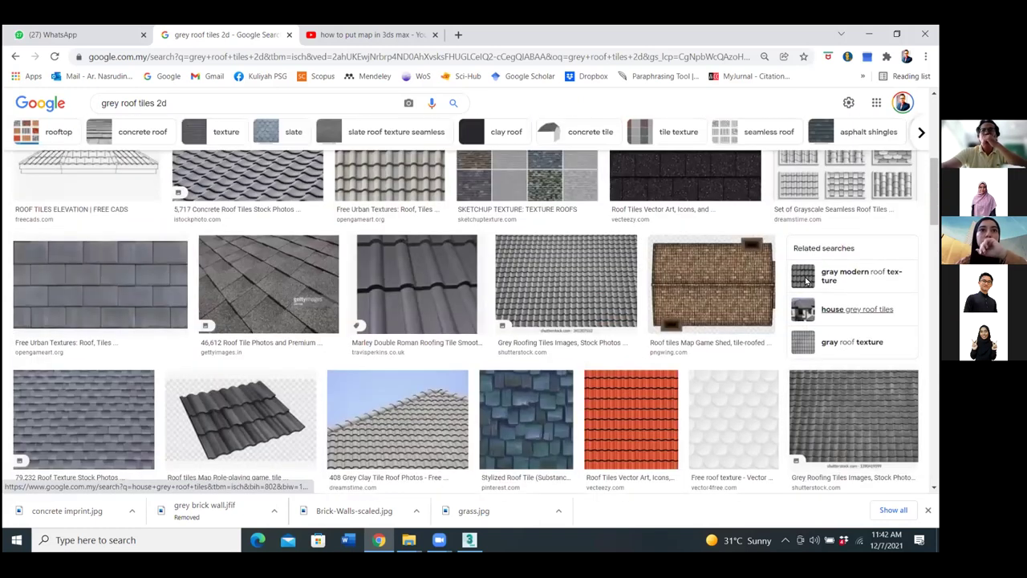
click(806, 279)
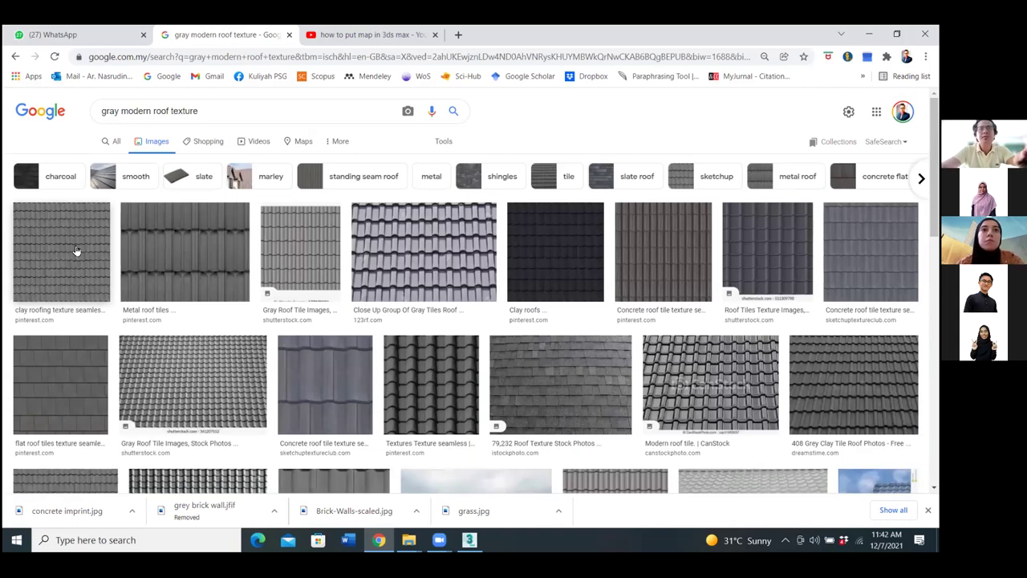
click(76, 251)
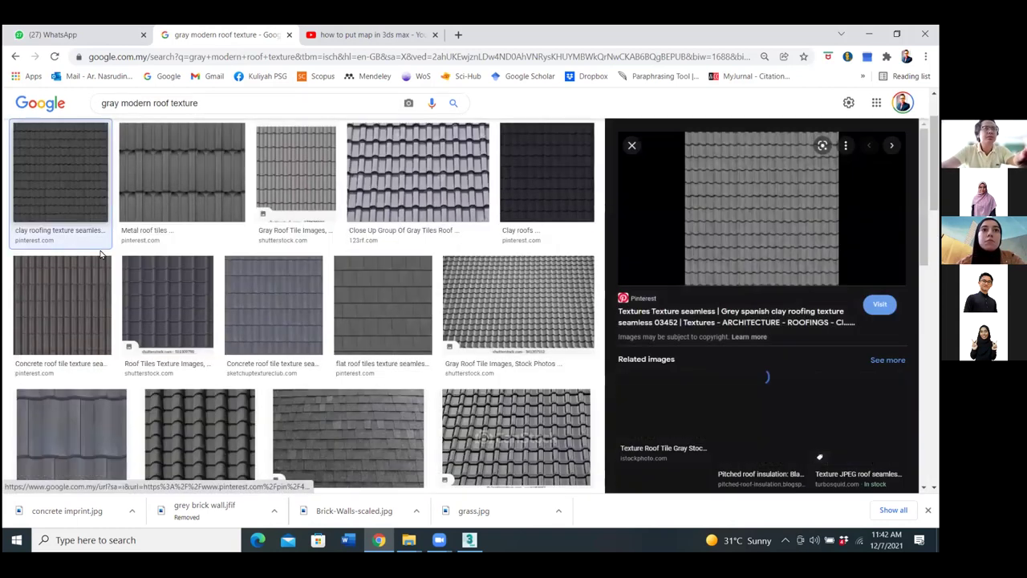
Save the roof image as Roof.jpg and return to 3ds Max.
right_click(791, 225)
click(827, 363)
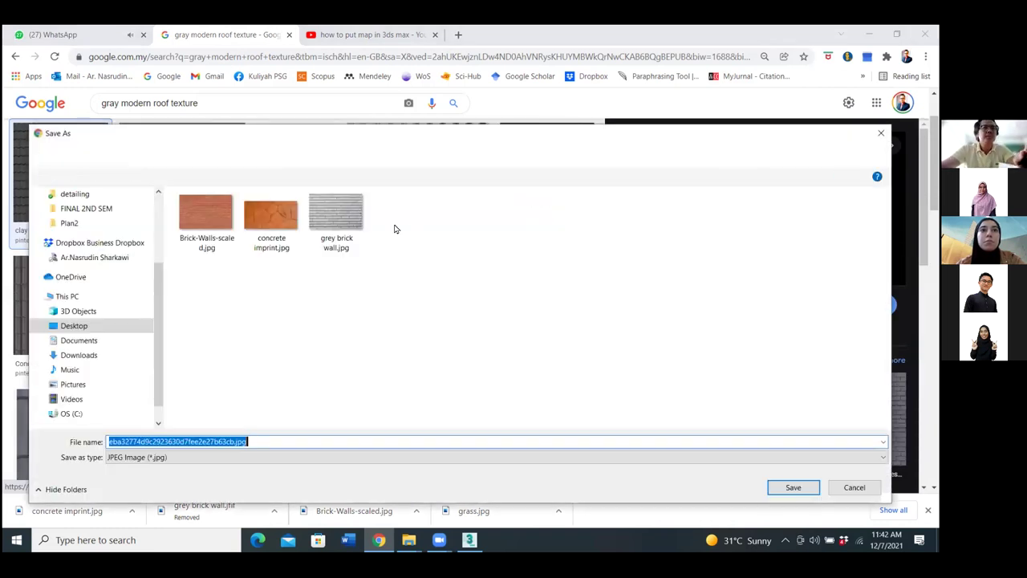
key(BackSpace)
text(Roof)
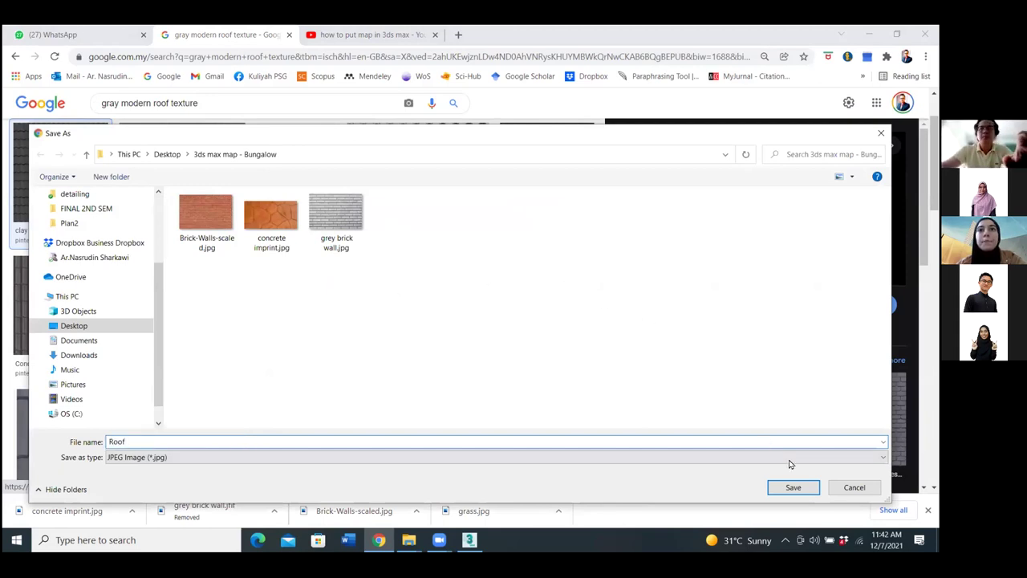
click(793, 487)
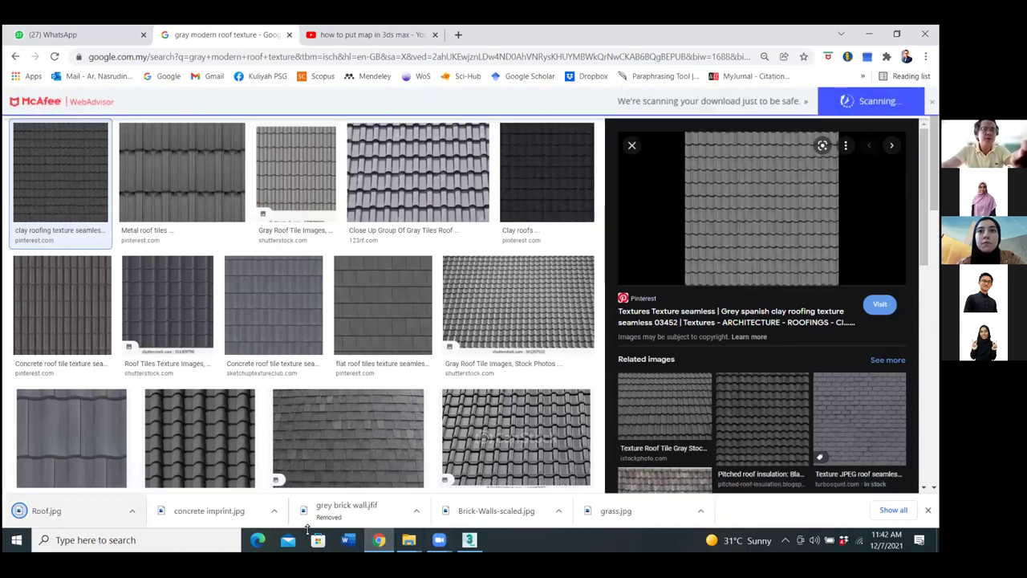
click(469, 539)
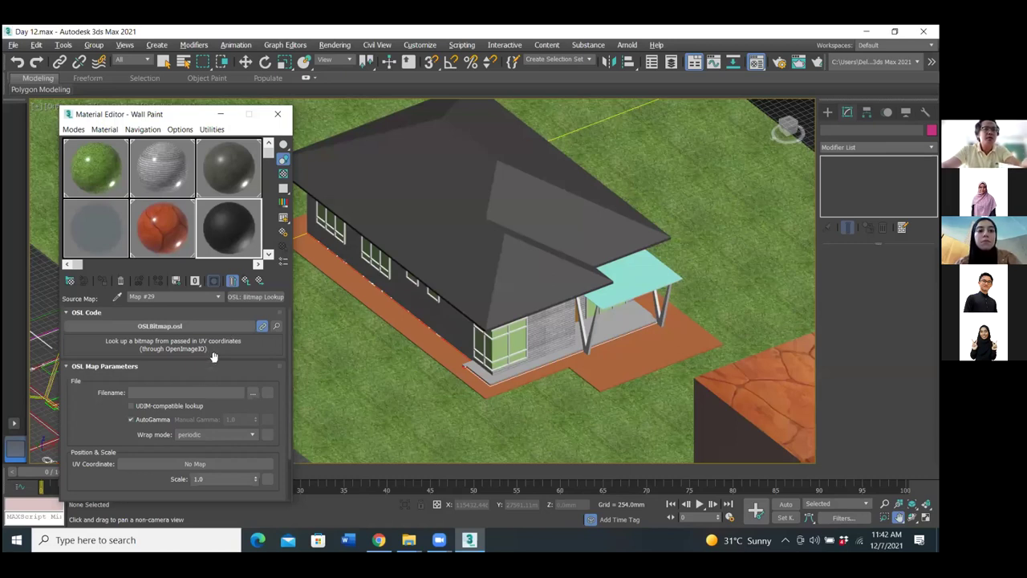
Give Wall Paint's base colour an OSL Bitmap Lookup map loading Roof.jpg.
click(245, 280)
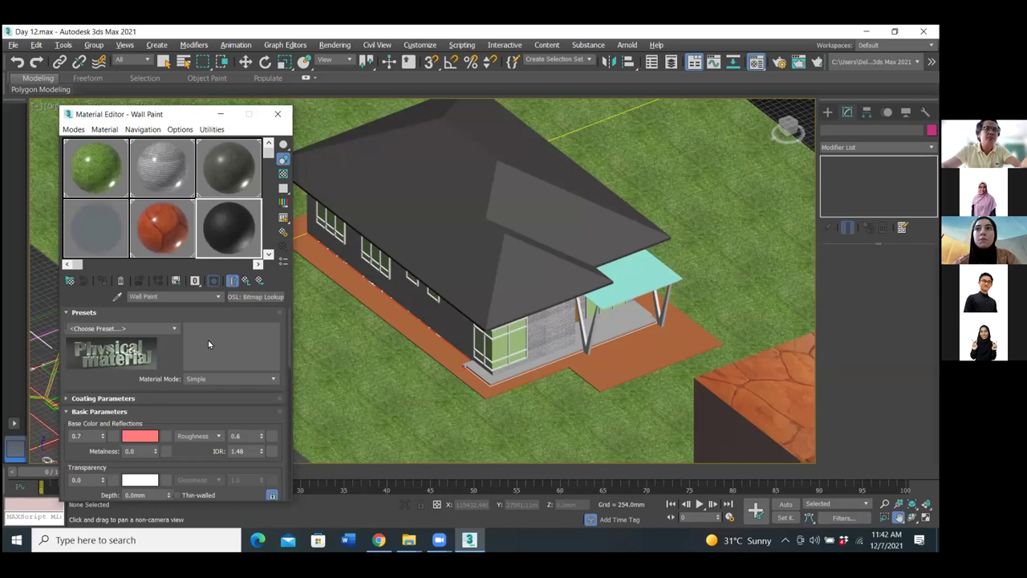
click(164, 438)
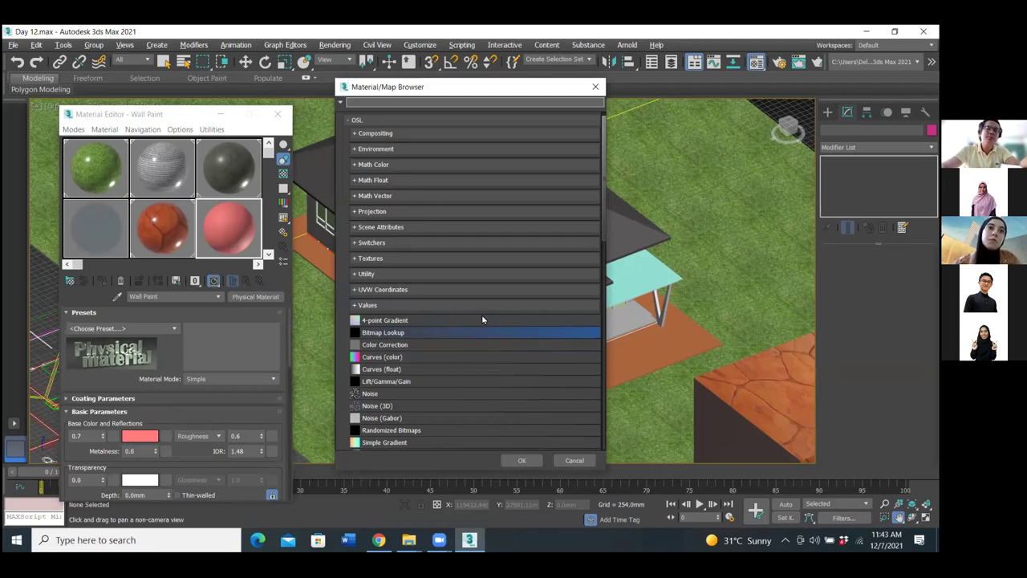
key(Escape)
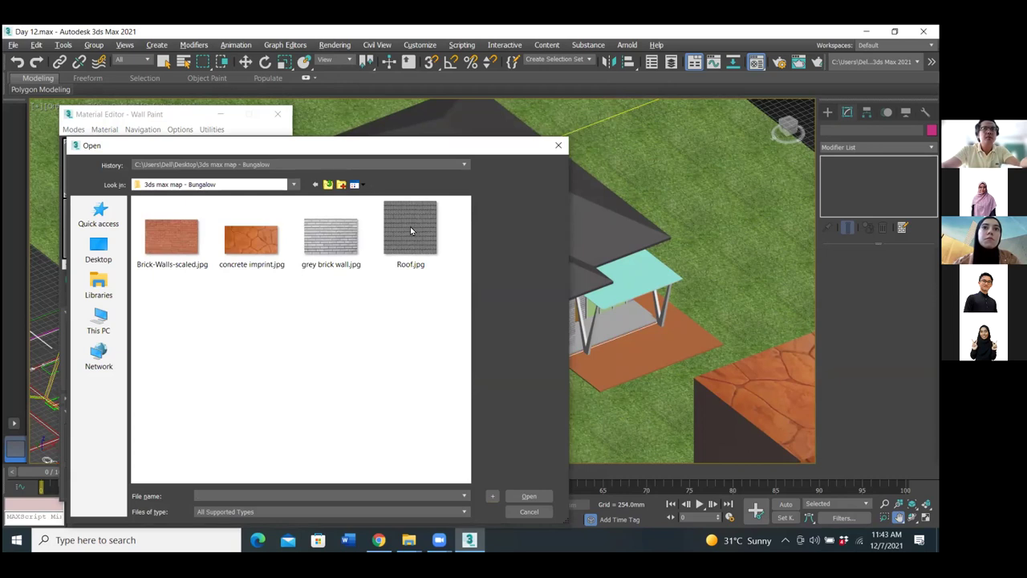
click(410, 229)
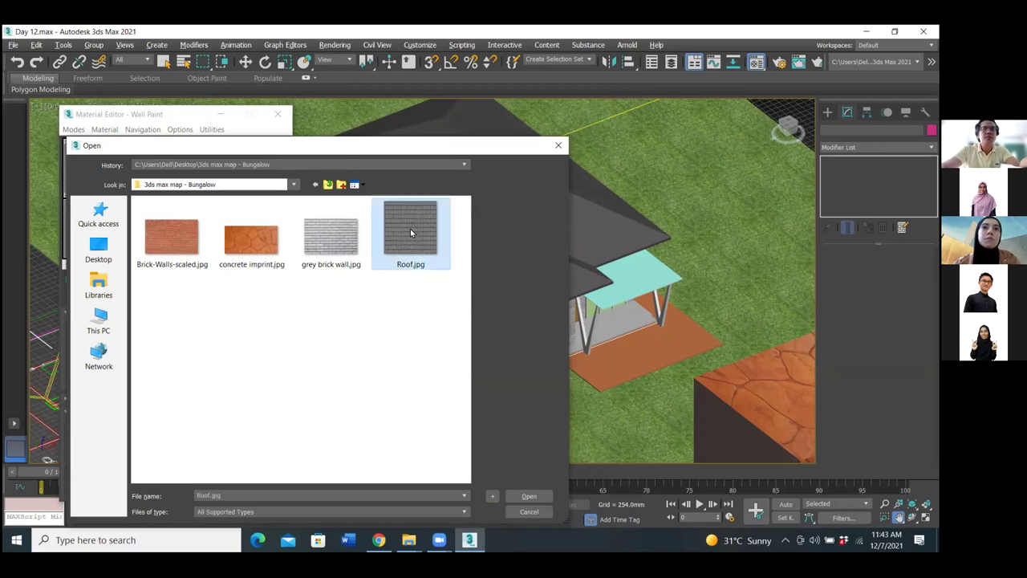
click(529, 497)
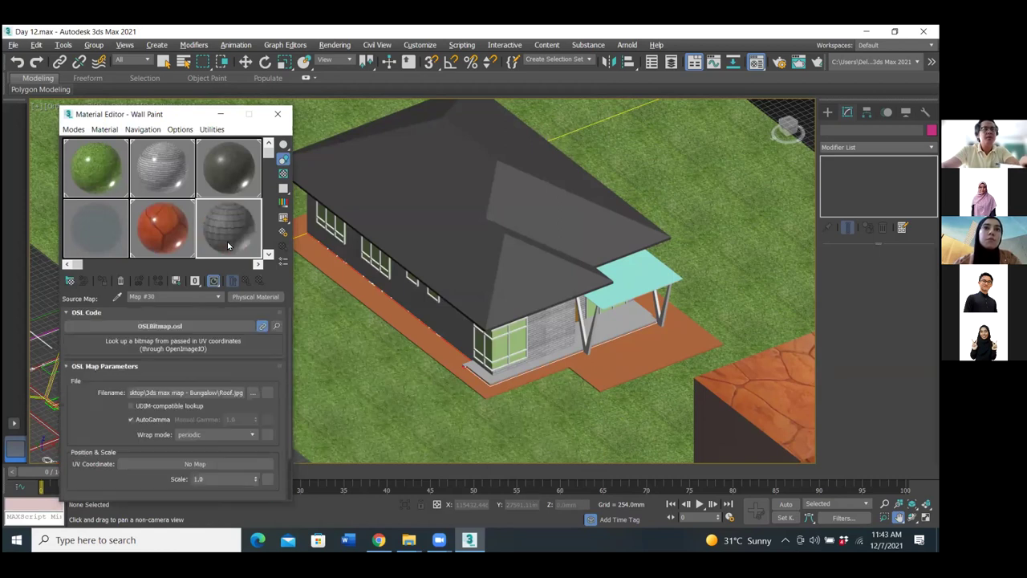
Select the roof group, assign it the roof texture material, and toggle viewport map display.
click(509, 289)
key(z)
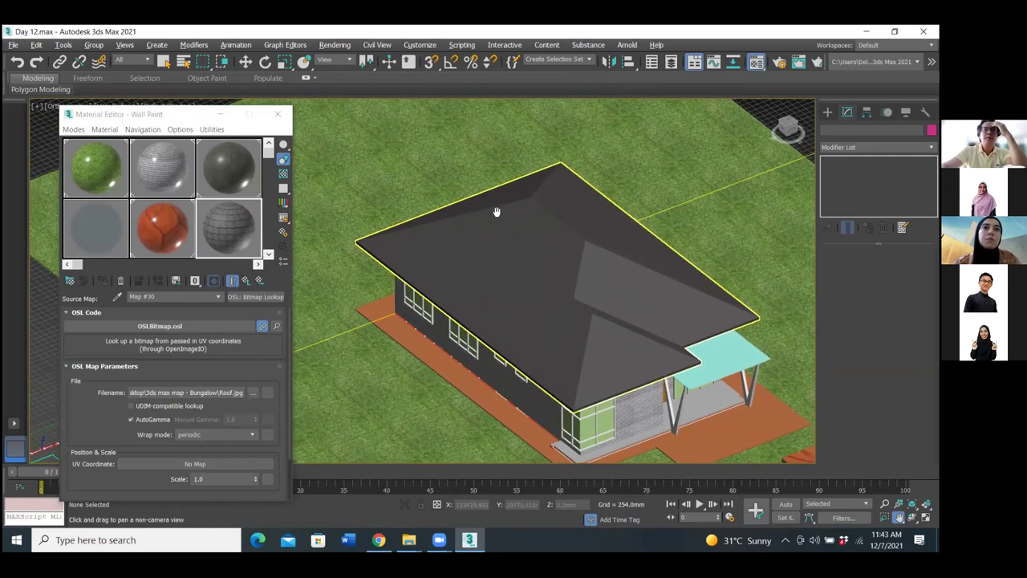
scroll(504, 218, down, 5)
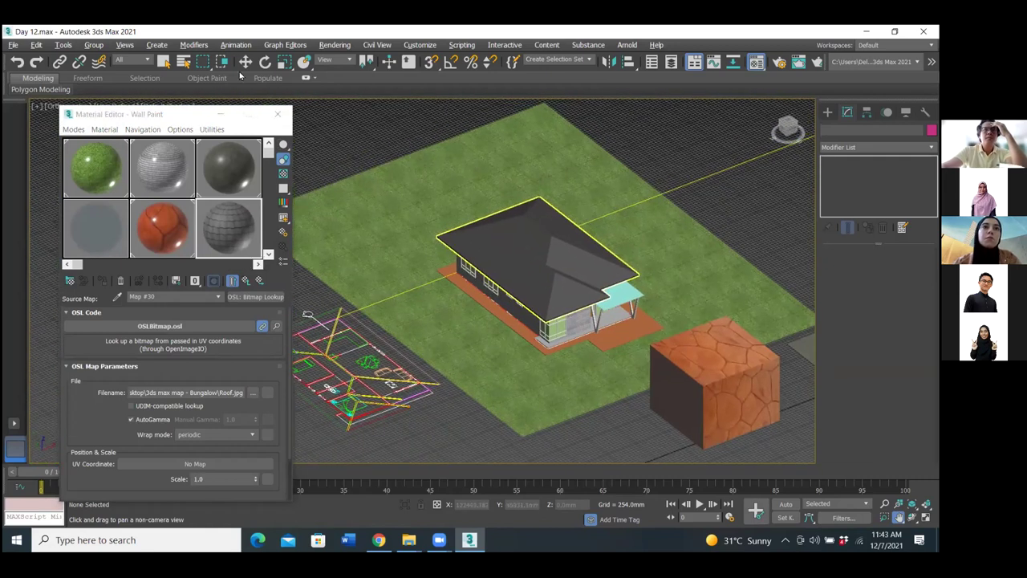
click(163, 61)
click(514, 241)
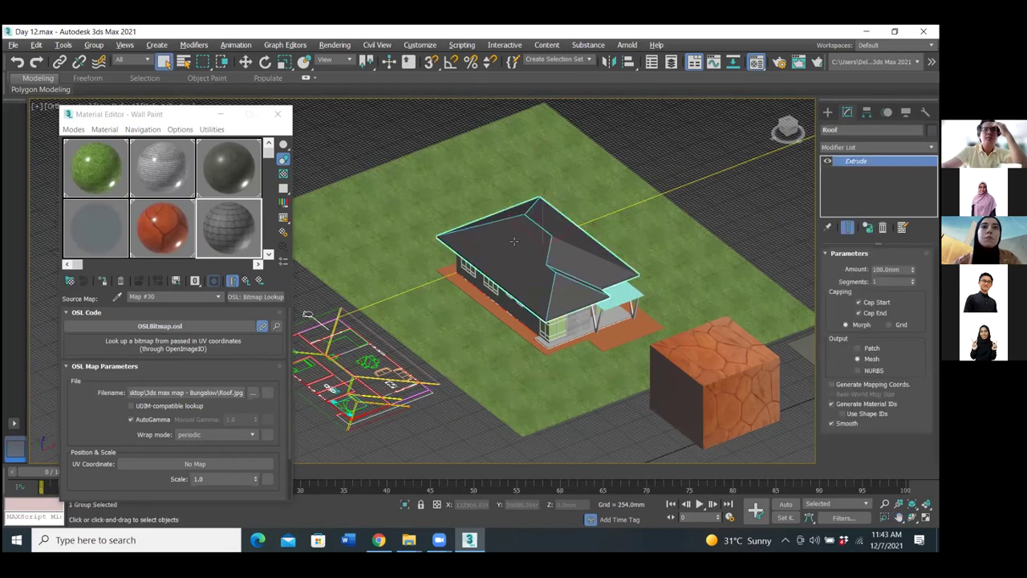
click(222, 235)
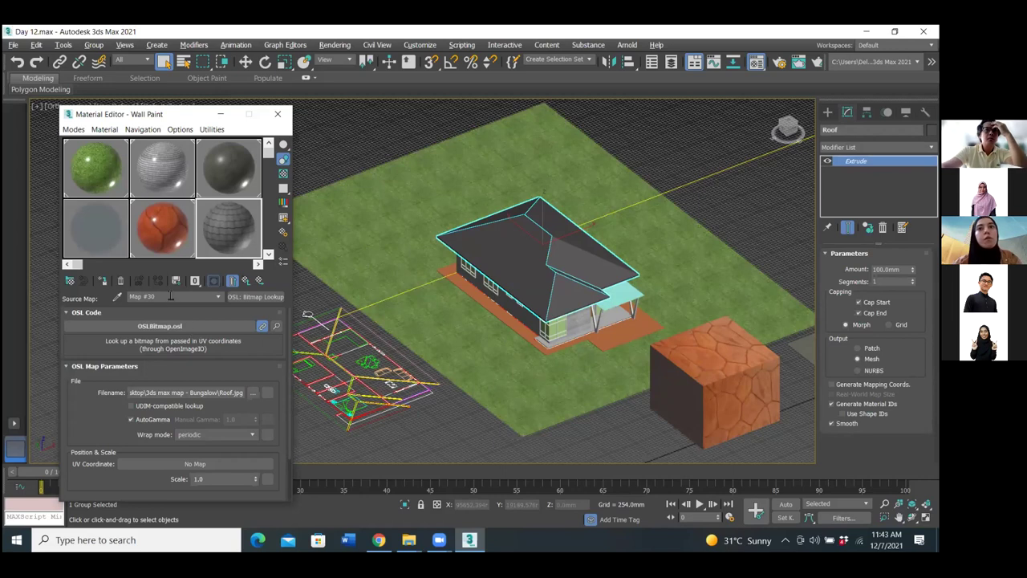
click(103, 281)
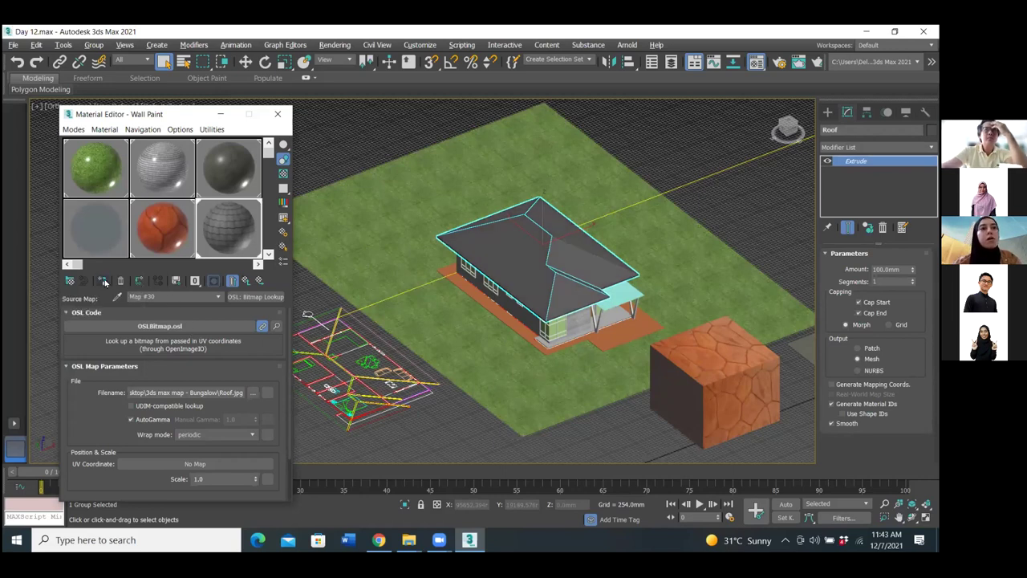
click(214, 280)
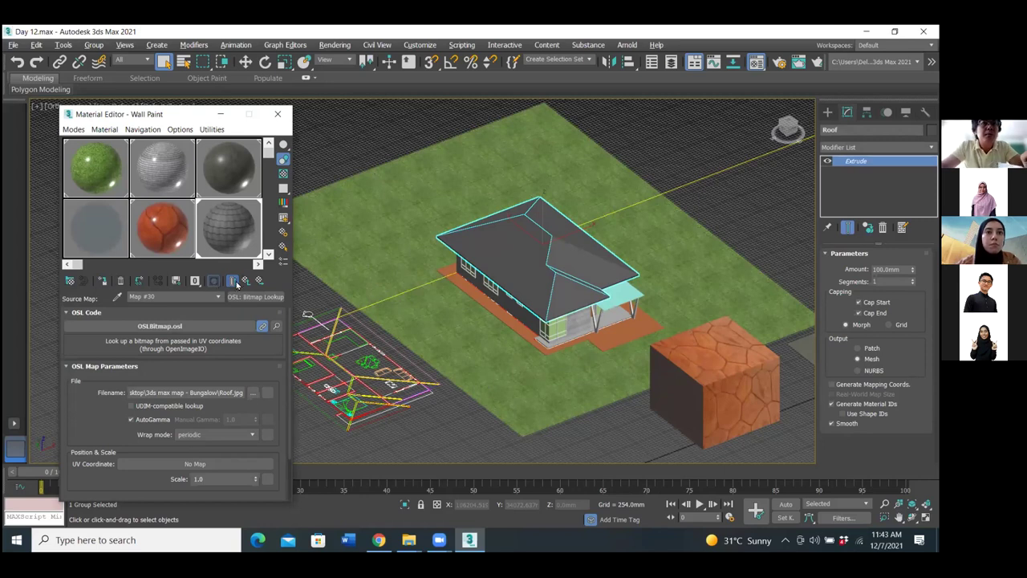
middle_drag(570, 283, 531, 301)
scroll(531, 302, up, 6)
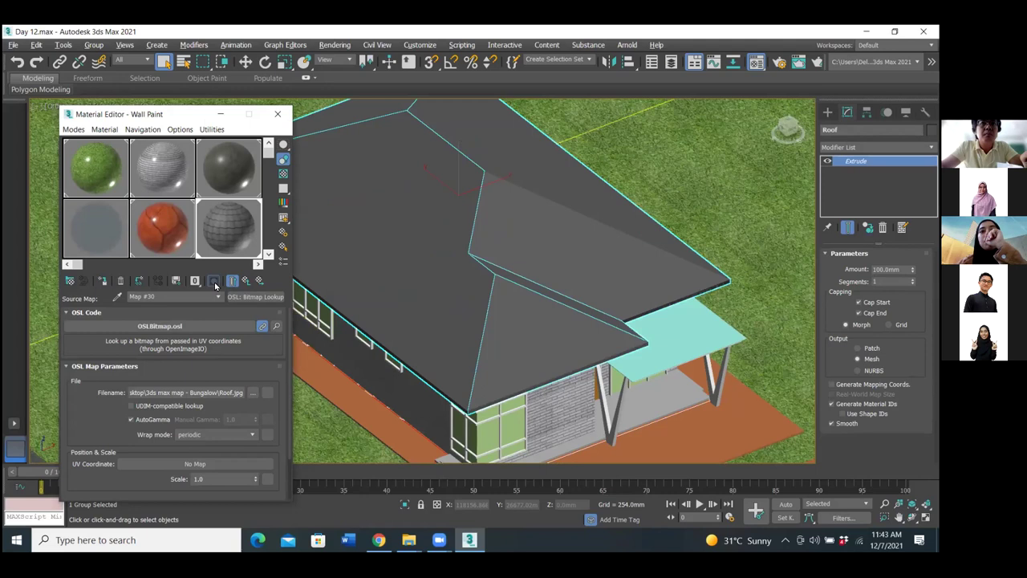
scroll(383, 283, down, 4)
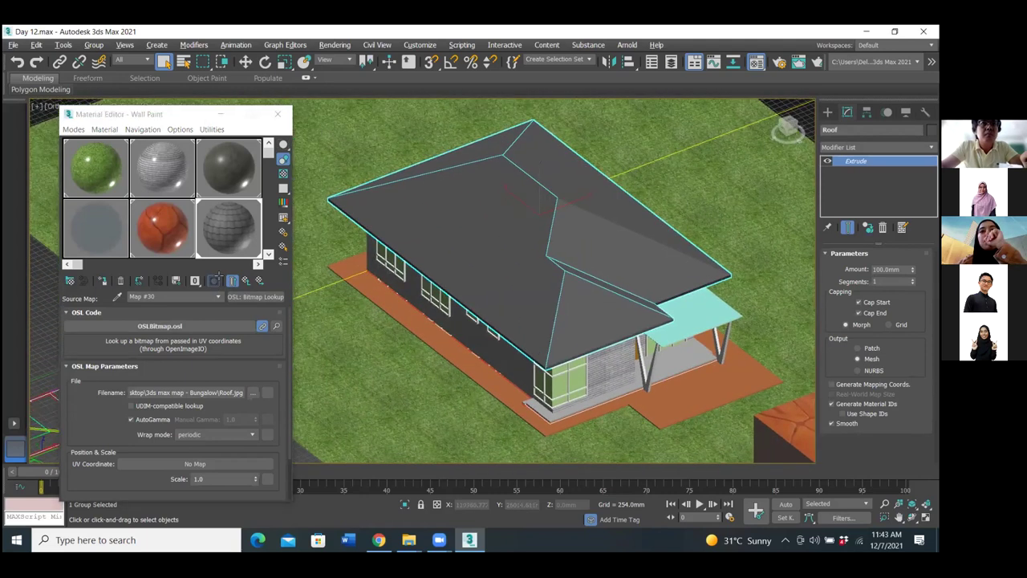
click(212, 280)
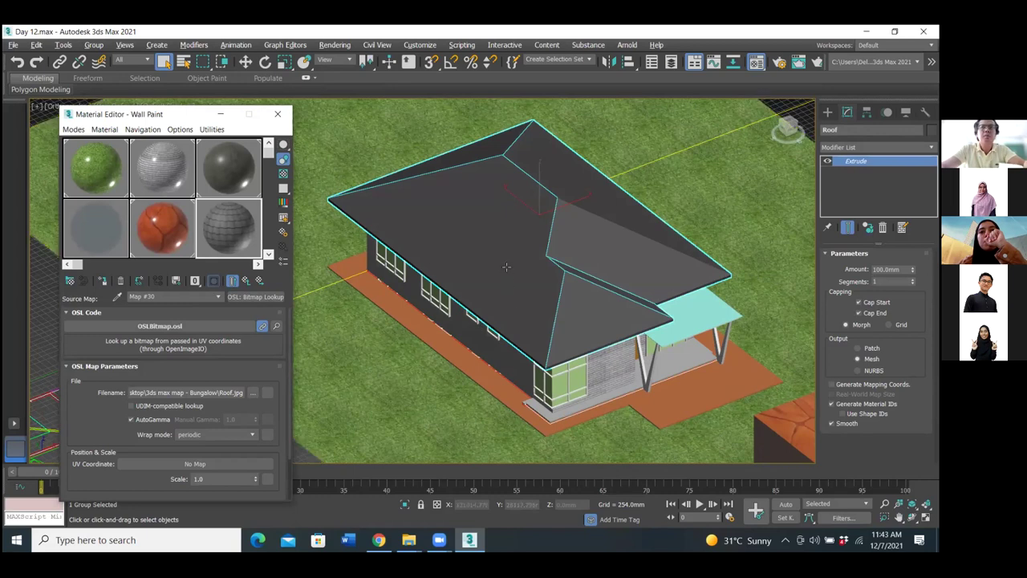
Ungroup the roof, clear the selection, and select the main roof piece.
click(94, 45)
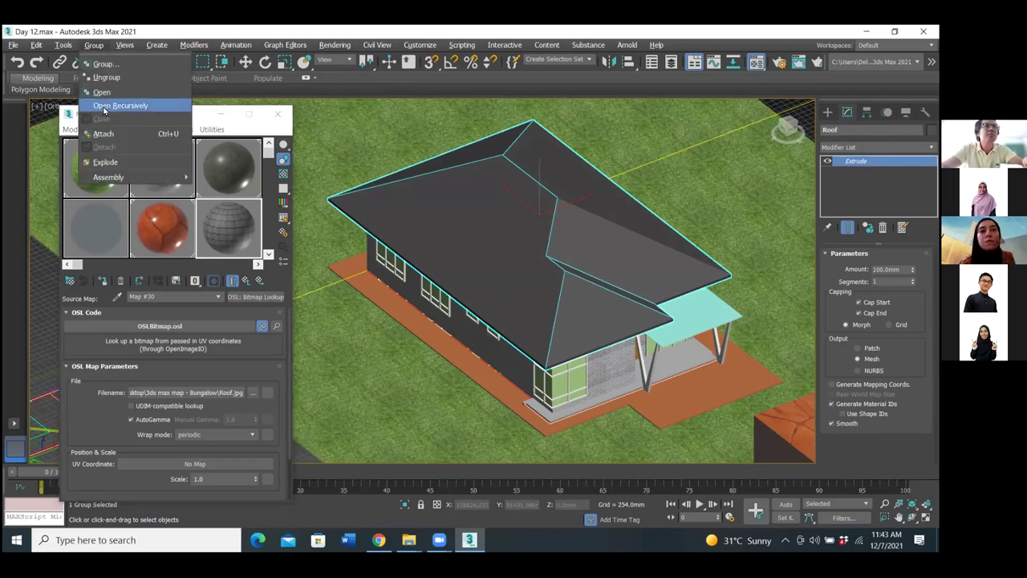
click(106, 77)
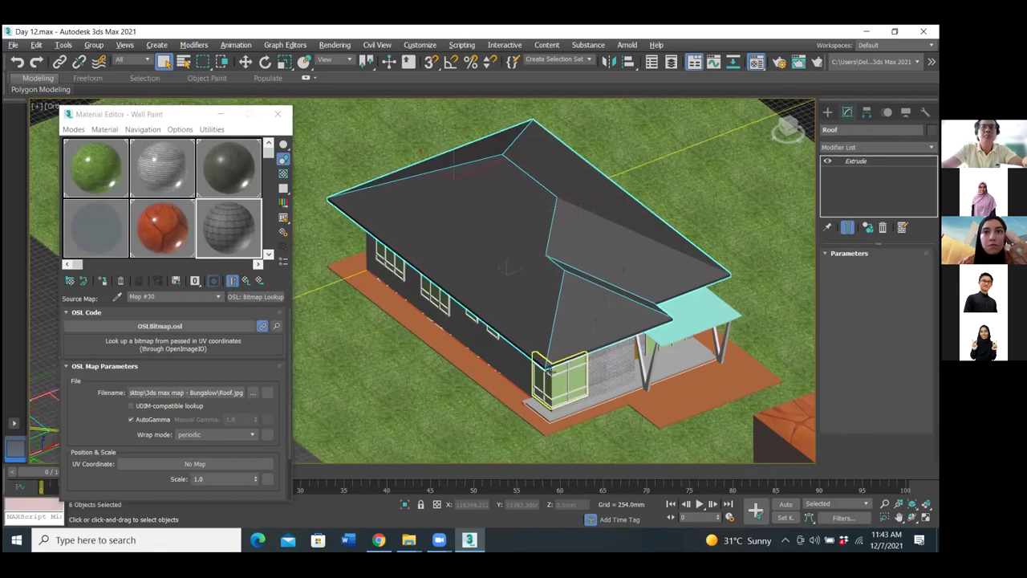
scroll(550, 369, down, 5)
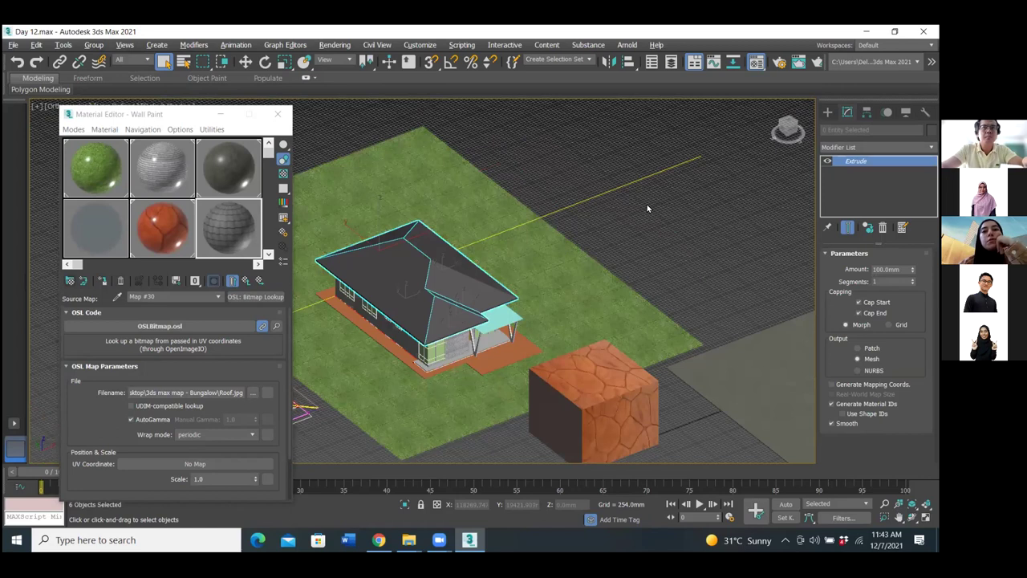
key(ctrl+d)
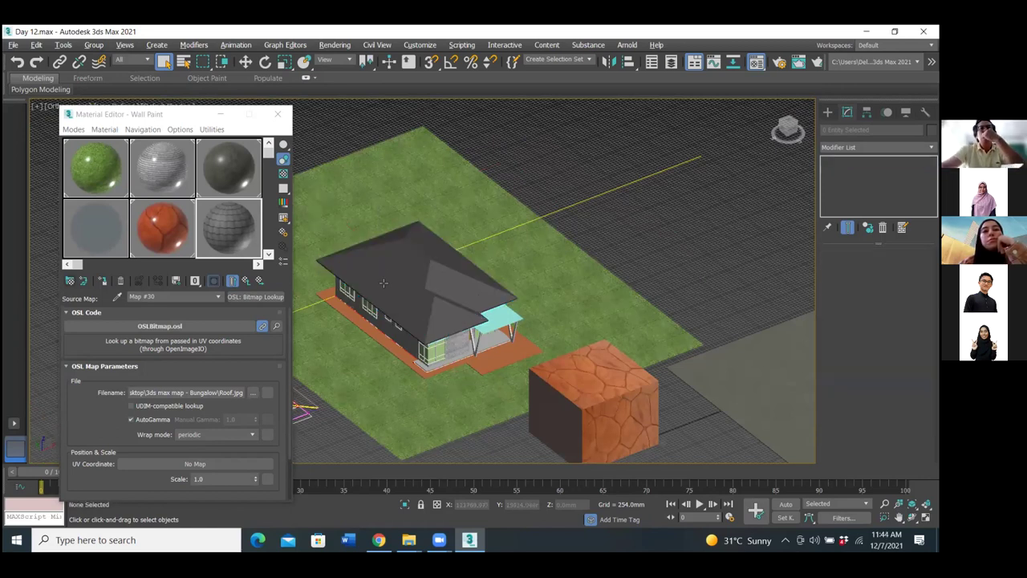
click(359, 256)
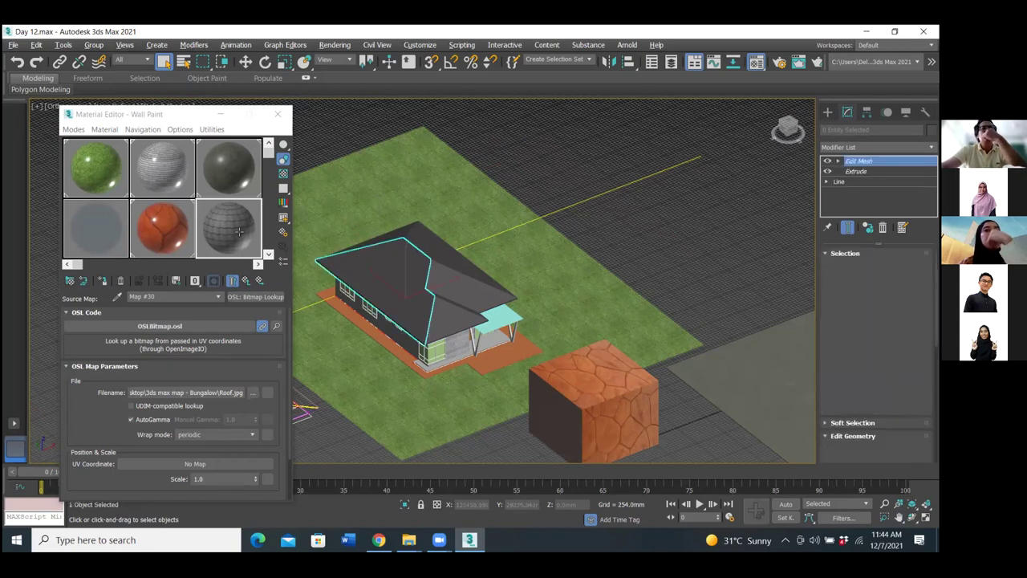
Assign the Roof.jpg material to the main roof piece Line017.
click(84, 281)
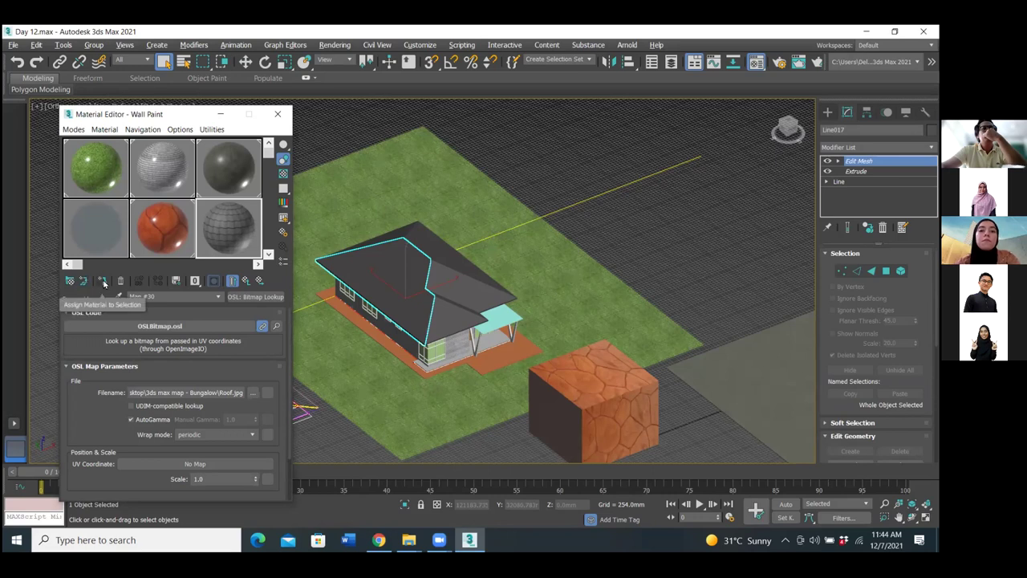
click(104, 282)
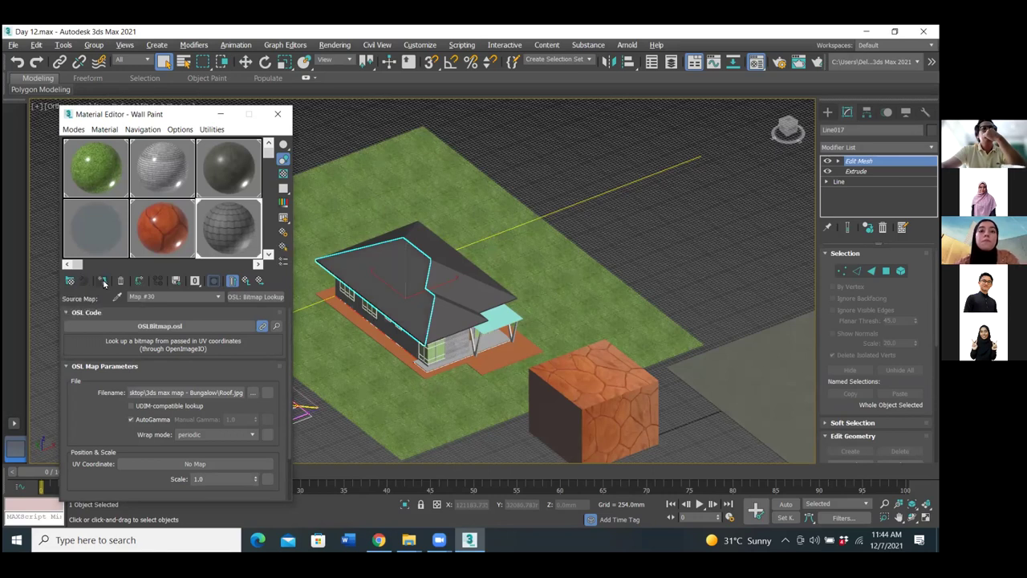
scroll(422, 301, up, 2)
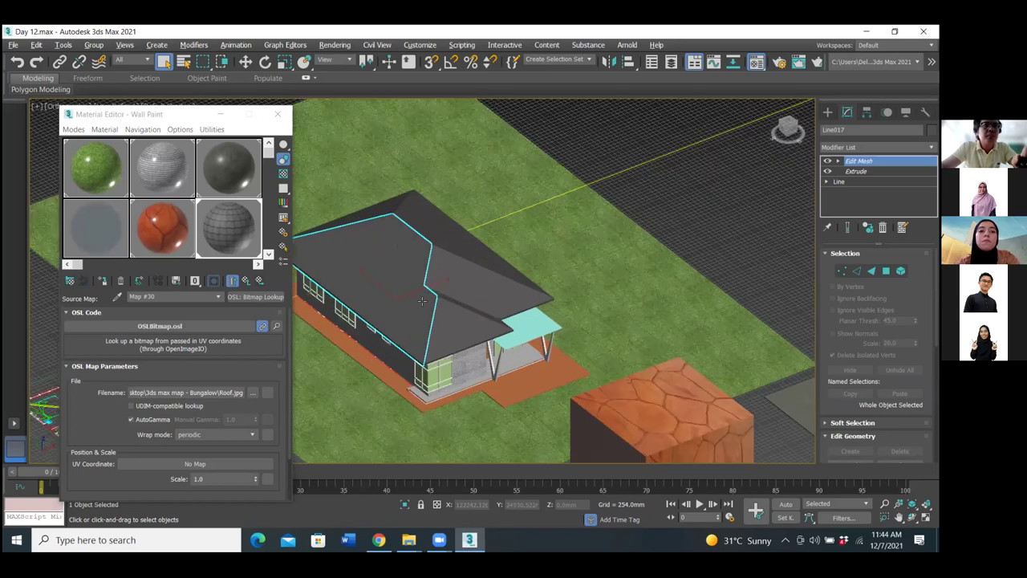
scroll(565, 260, up, 2)
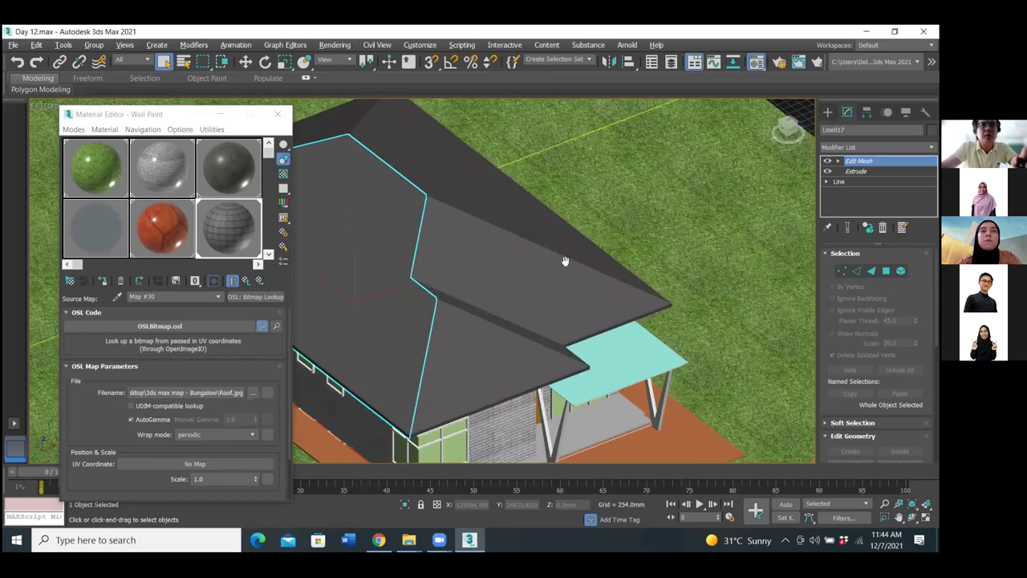
alt+middle_drag(564, 261, 374, 277)
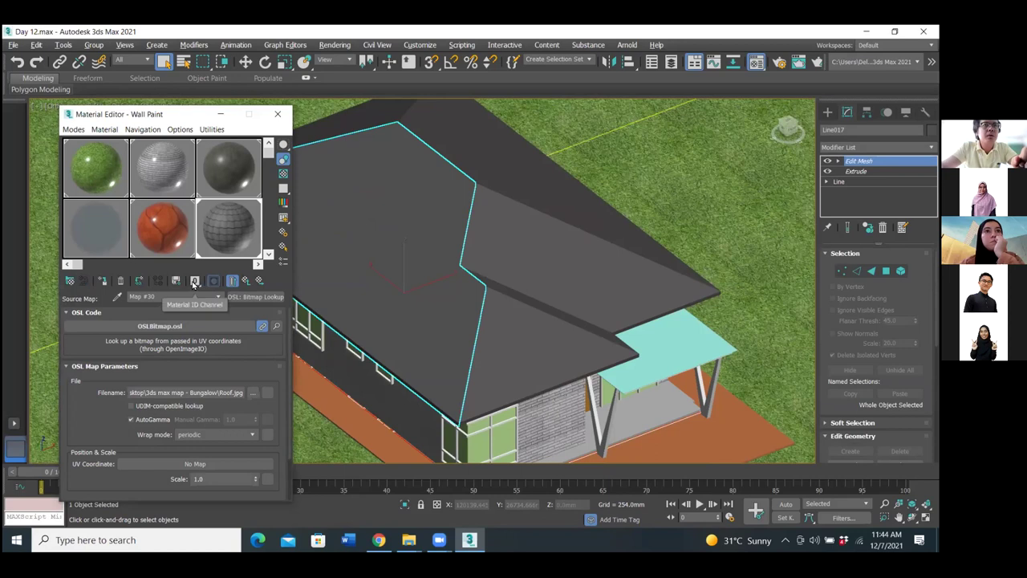
click(194, 281)
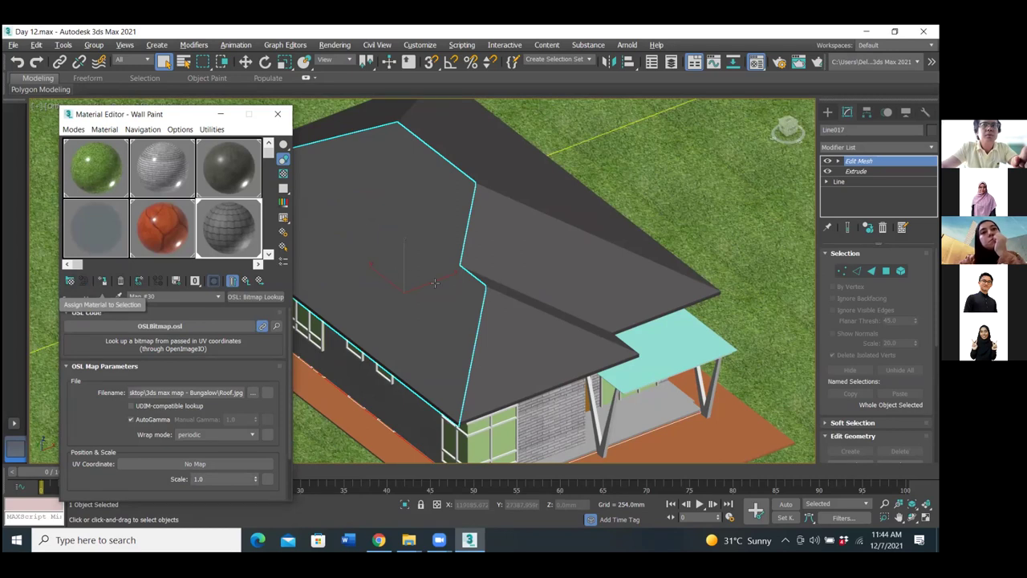
Select the triangular front gable piece Line018 and assign it the same roof material.
scroll(451, 296, down, 3)
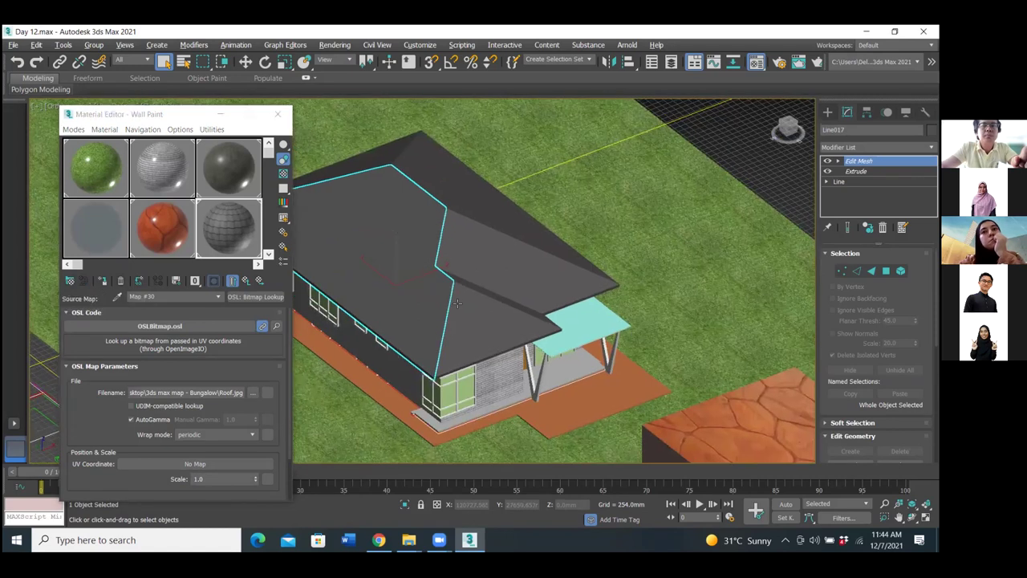
click(458, 305)
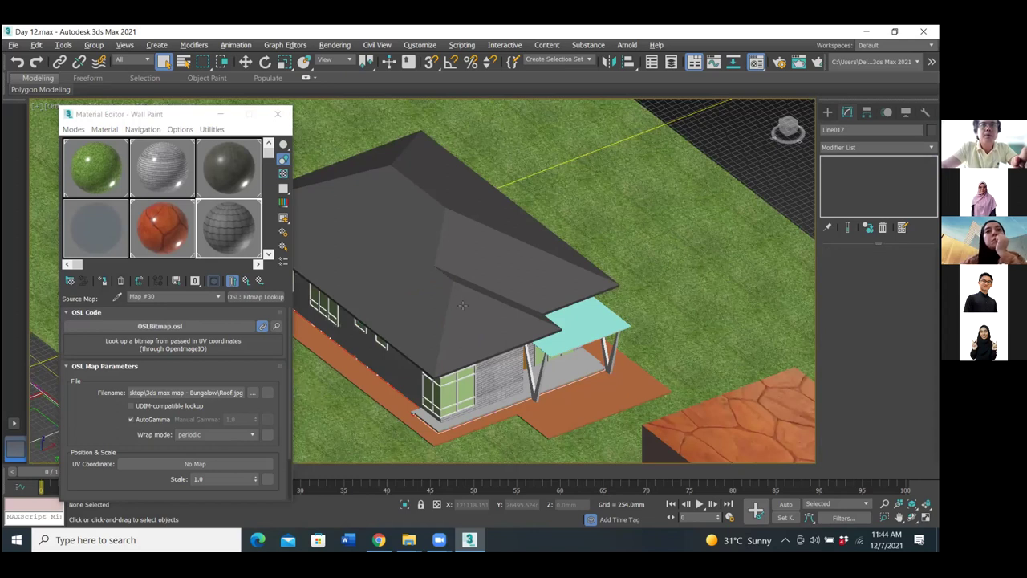
scroll(462, 305, down, 2)
click(463, 305)
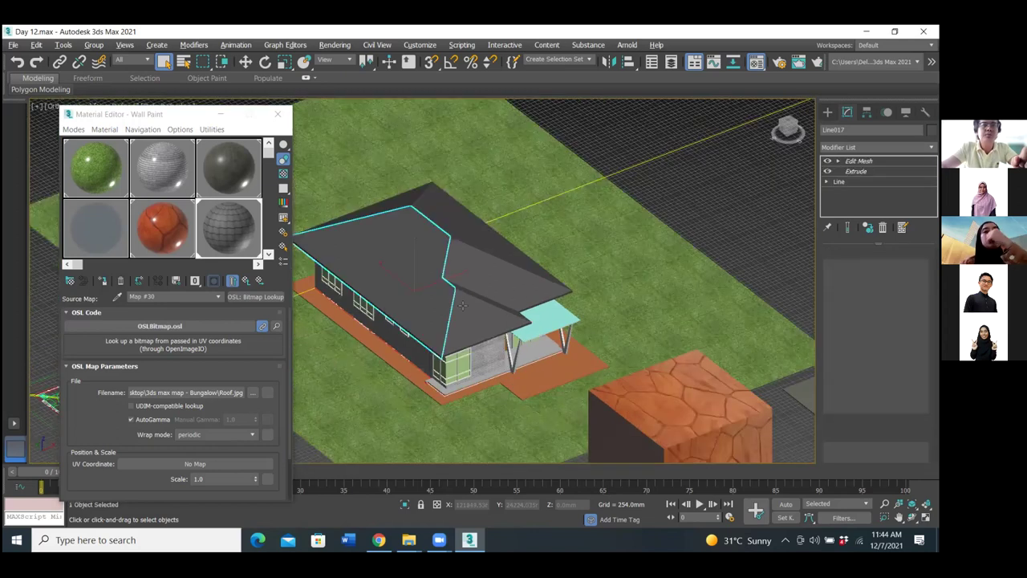
key(2)
middle_drag(470, 304, 452, 304)
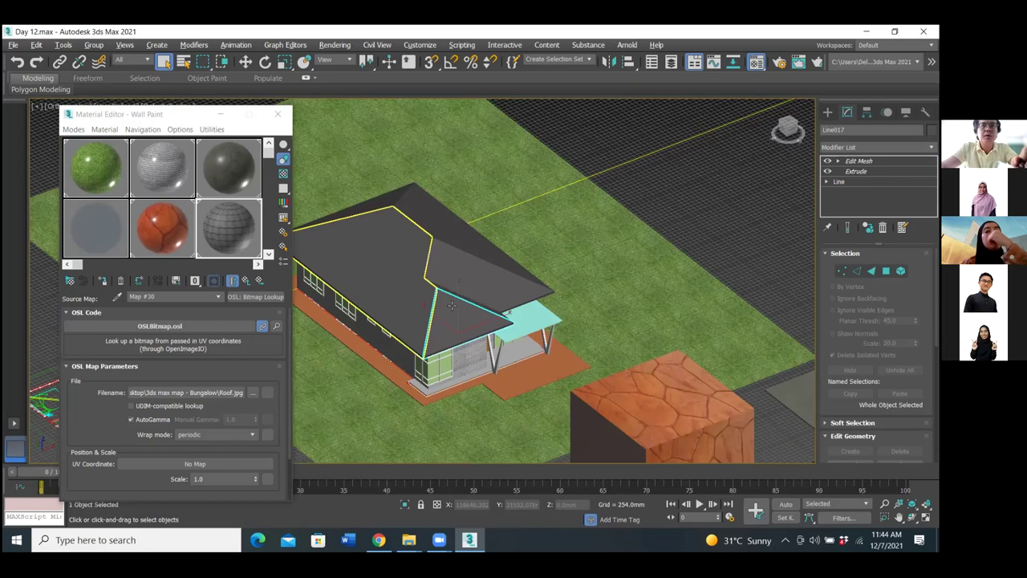
click(452, 306)
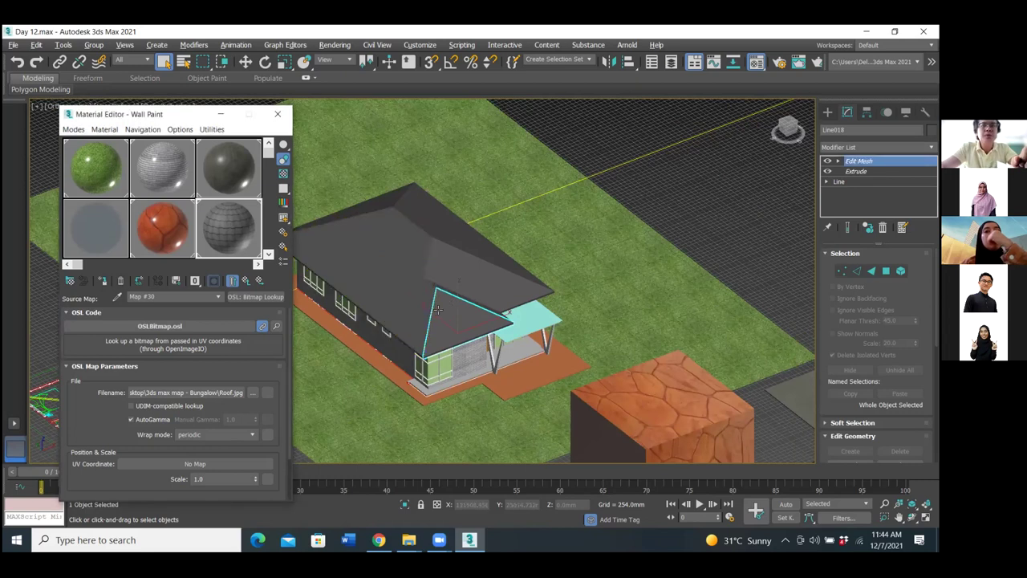
scroll(485, 283, up, 5)
click(228, 233)
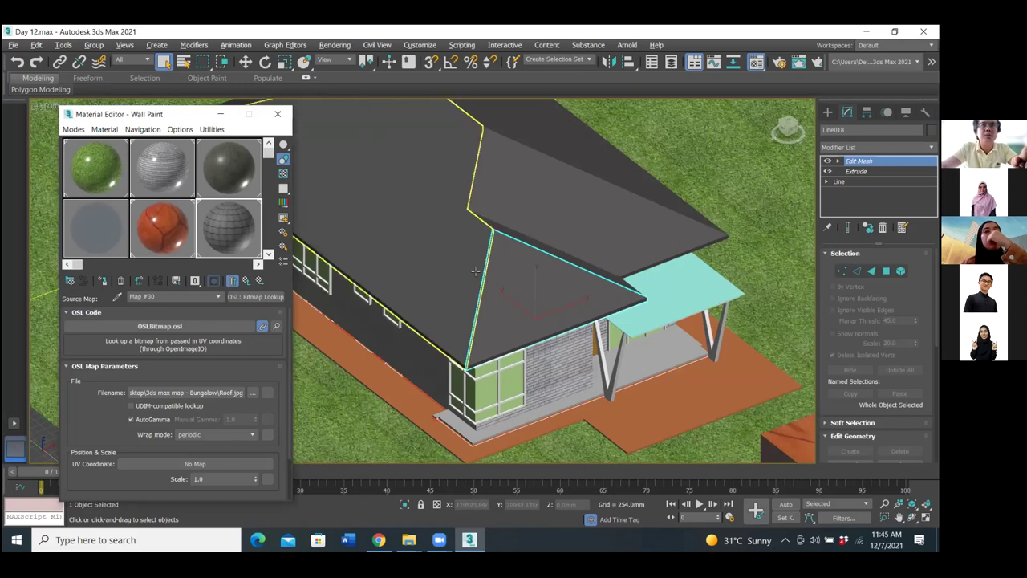
click(100, 285)
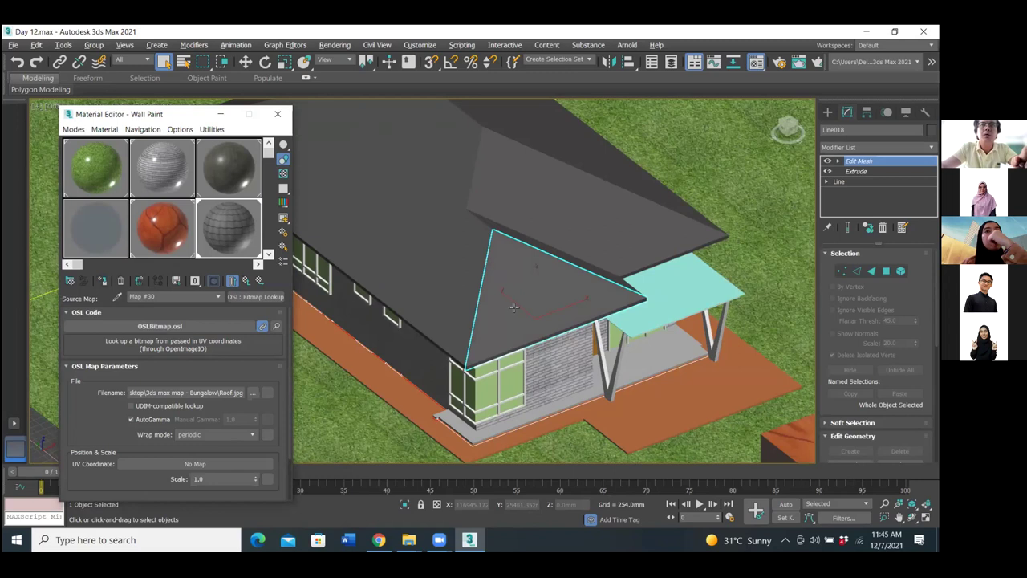
Toggle the sample slot between the flat bitmap preview and the full material sphere.
click(232, 283)
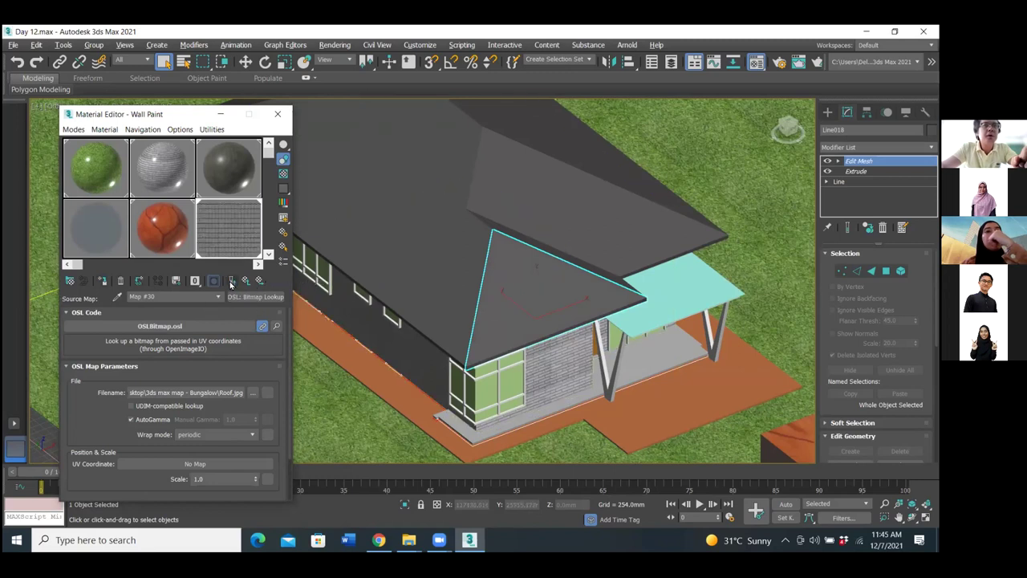
click(231, 283)
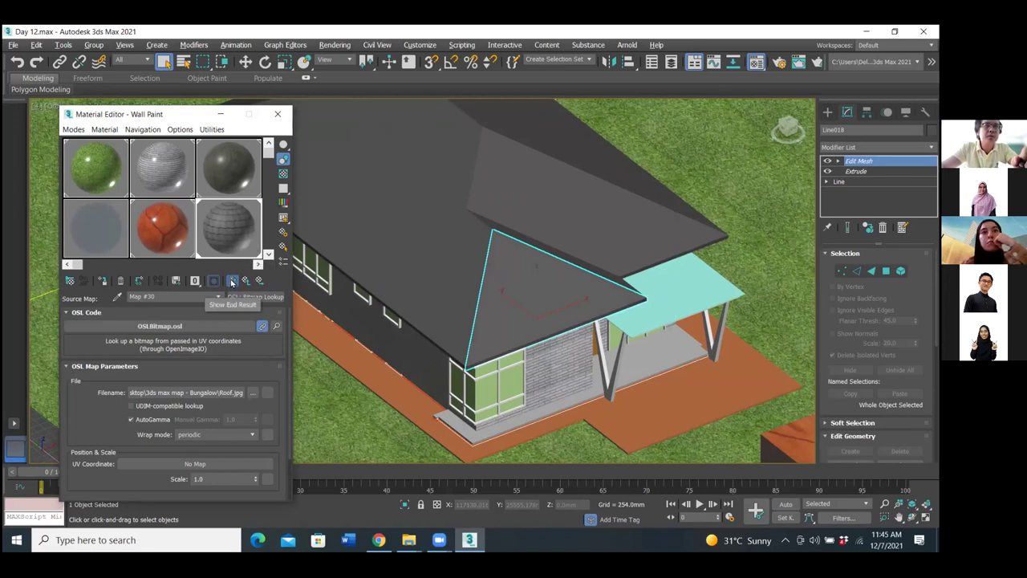
click(232, 281)
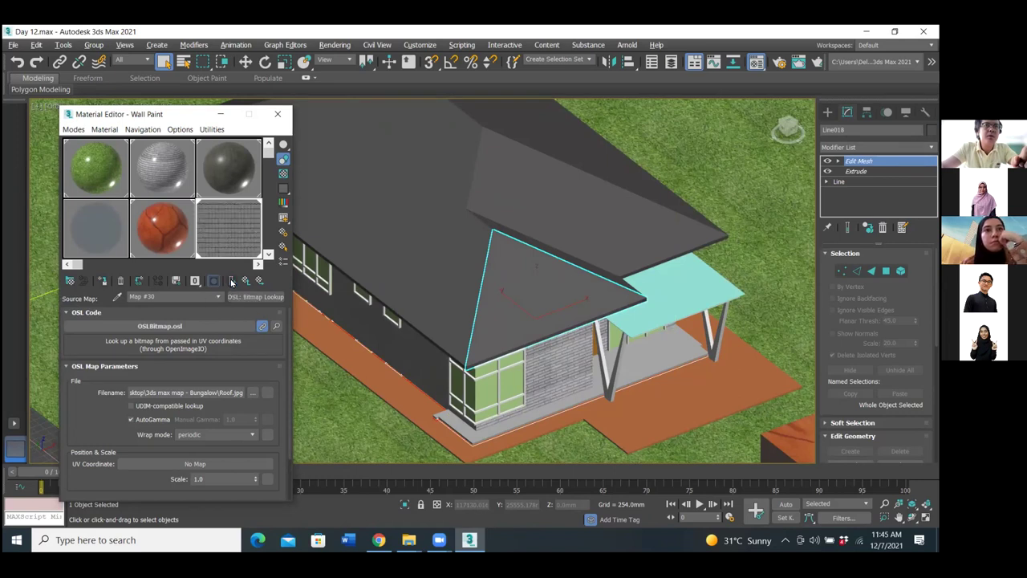
click(232, 281)
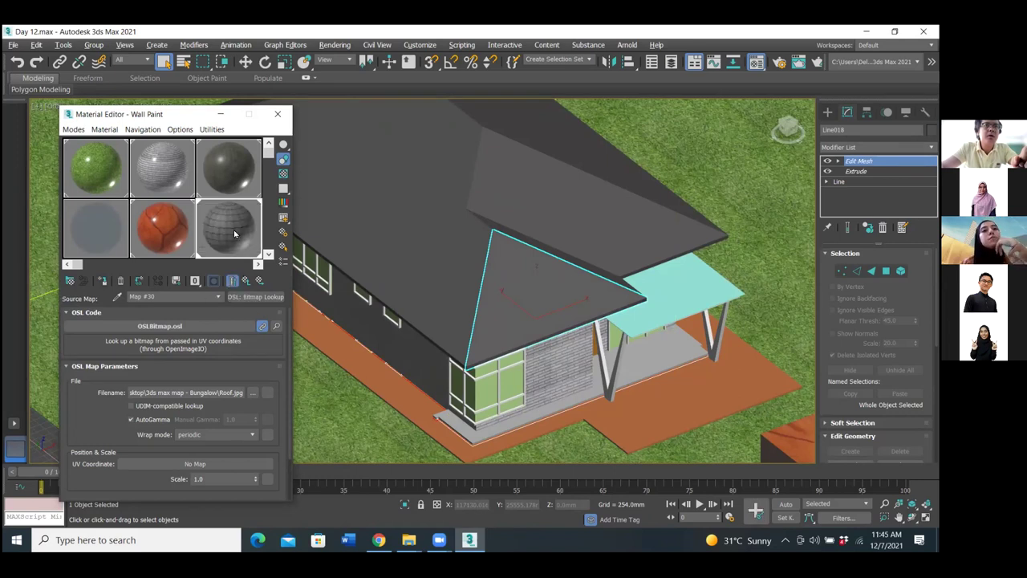
Return to the top-level Wall Paint material and shade it in the viewport, turning the roof pink.
click(247, 281)
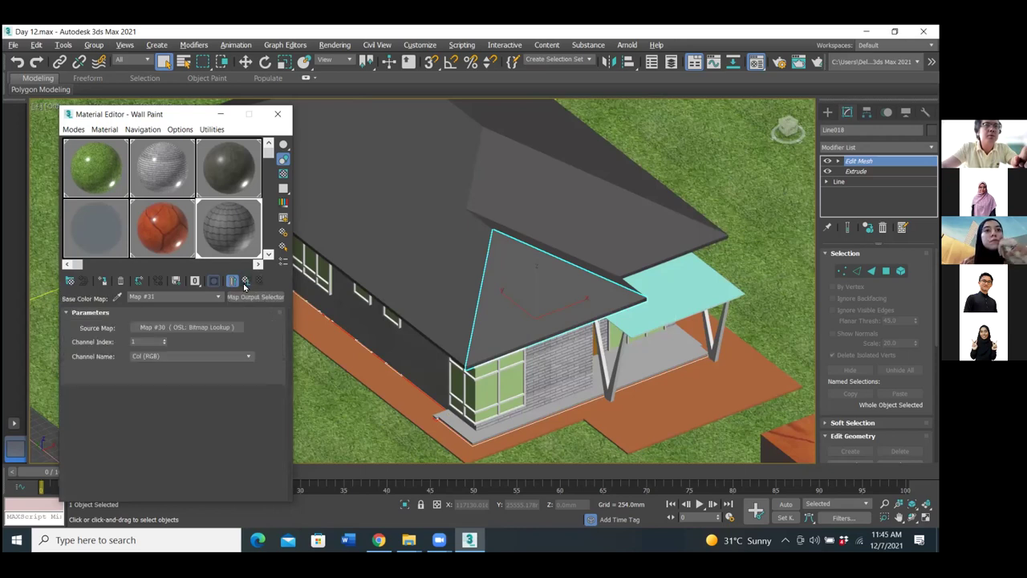
click(245, 282)
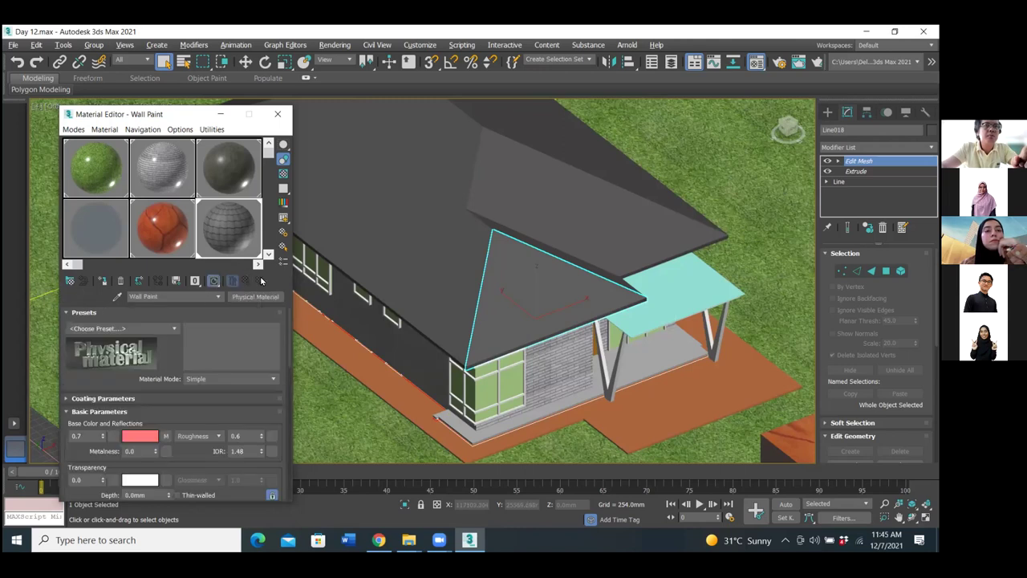
click(213, 282)
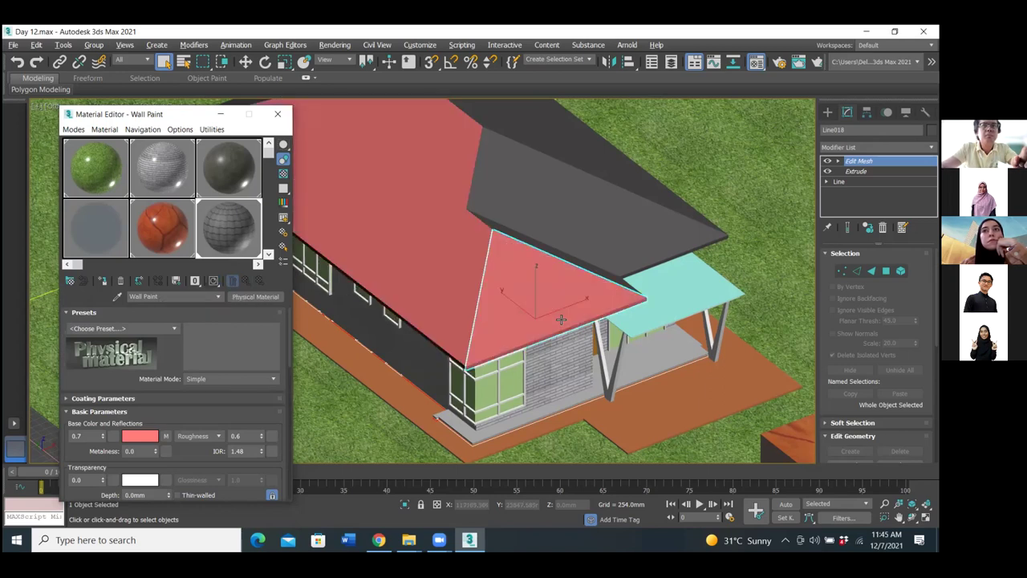
scroll(501, 311, down, 2)
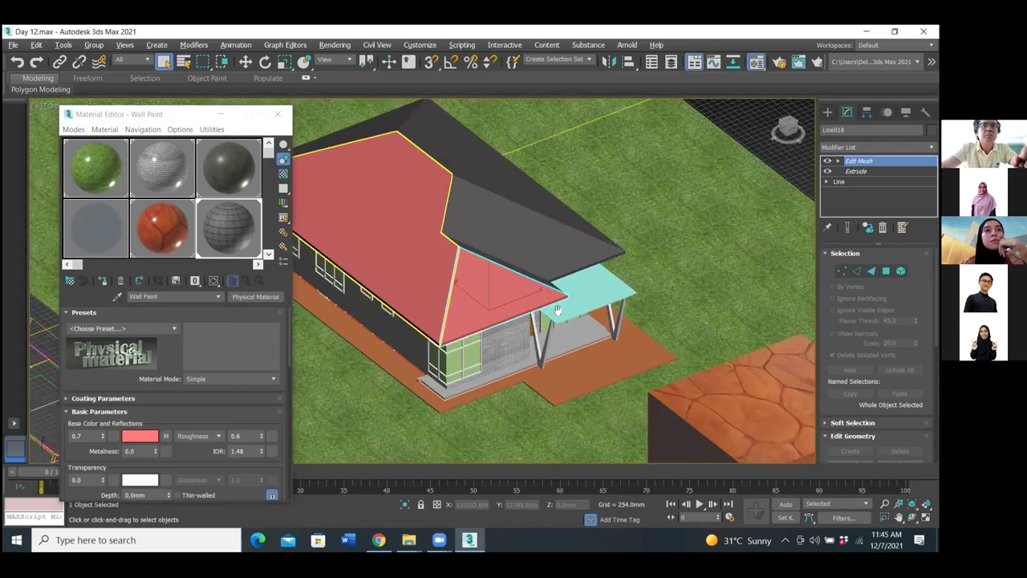
middle_drag(502, 310, 590, 308)
scroll(590, 308, up, 4)
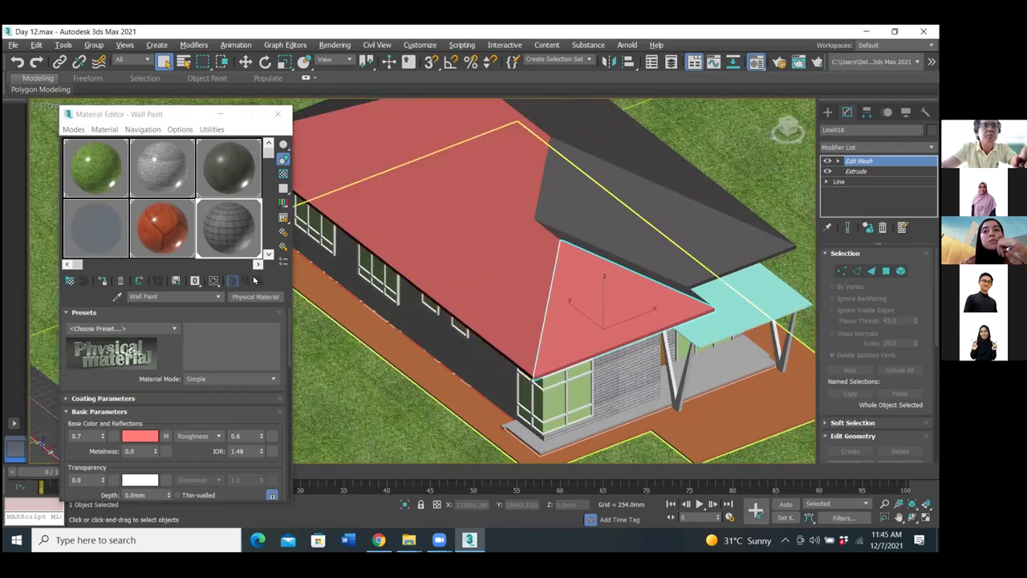
click(217, 283)
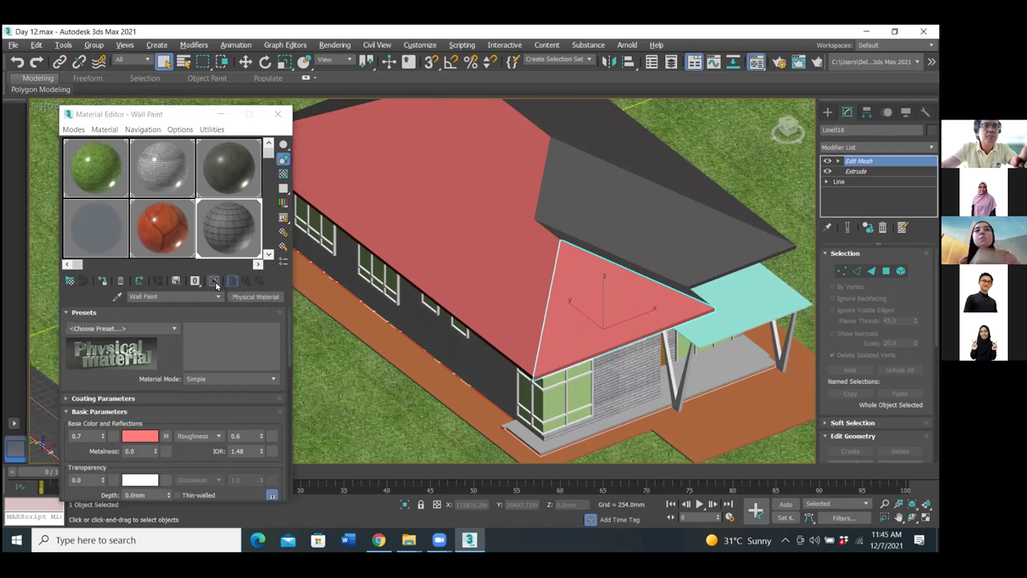
click(214, 283)
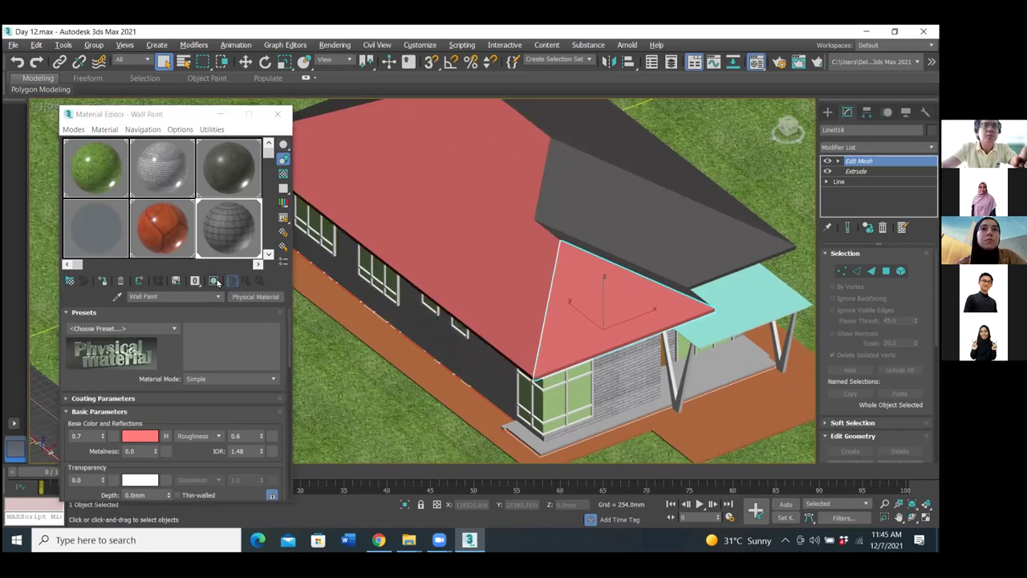
Turn on shaded material display and reframe the house beside the stone block.
click(212, 281)
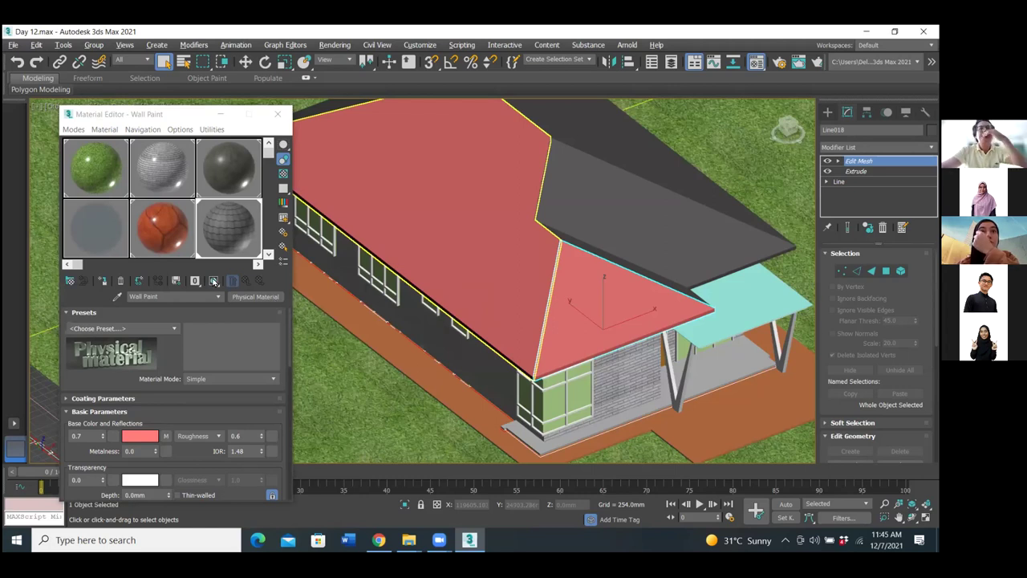
middle_drag(493, 293, 494, 293)
middle_drag(709, 227, 549, 252)
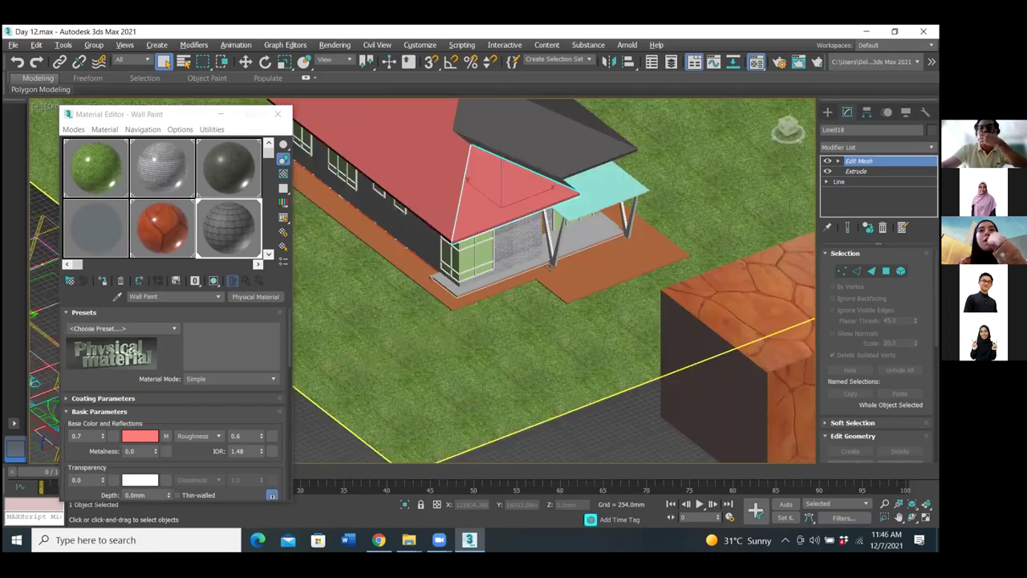
key(ctrl+z)
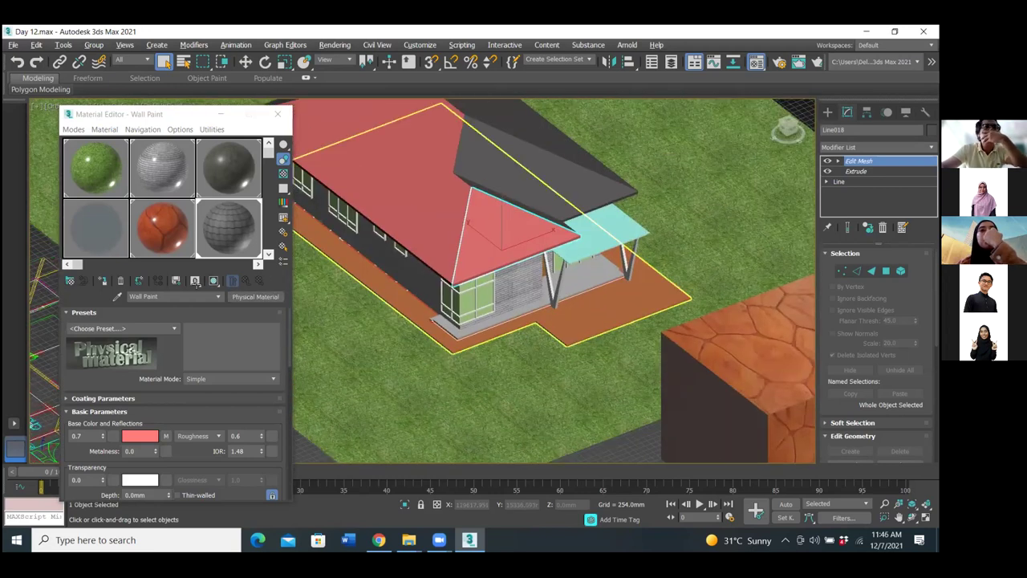
key(shift+z)
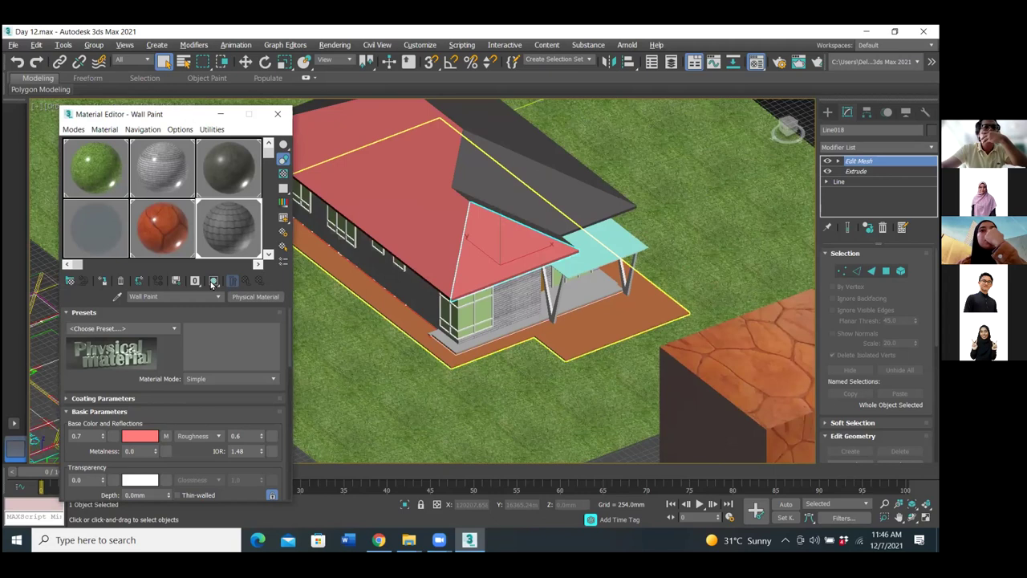
Toggle Show Shaded Material off so the roof shows plain dark grey.
click(213, 281)
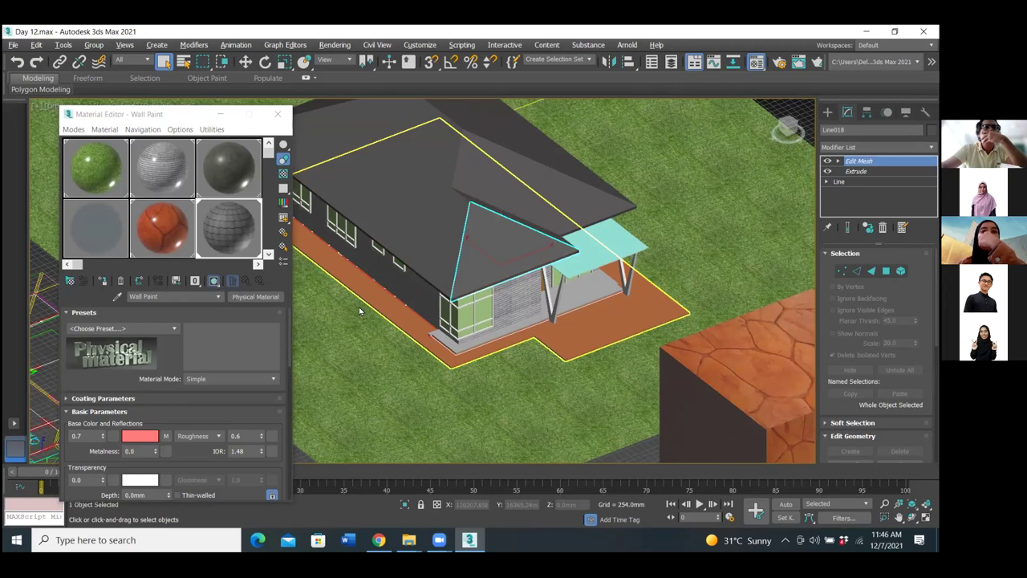
click(269, 312)
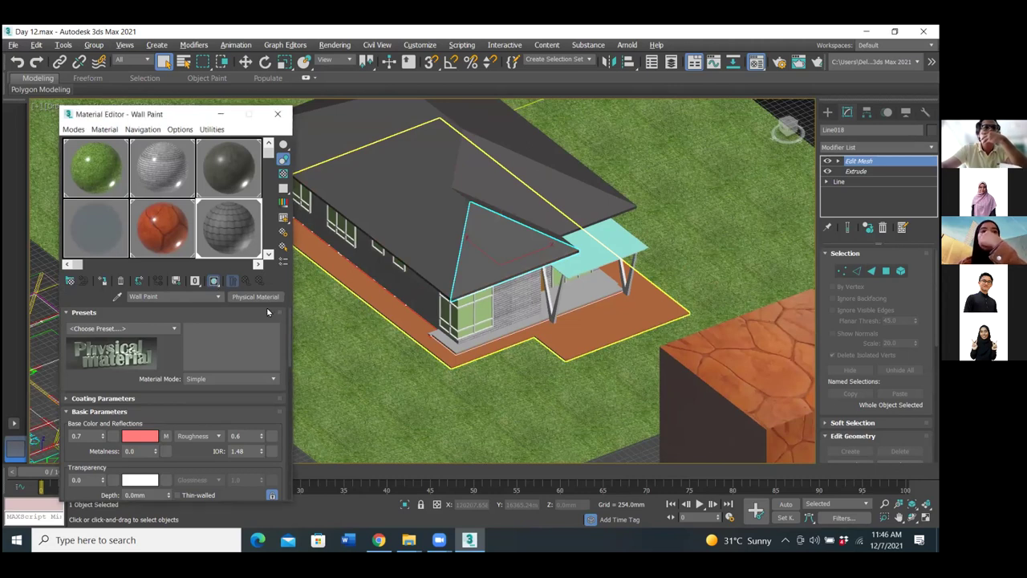
click(215, 281)
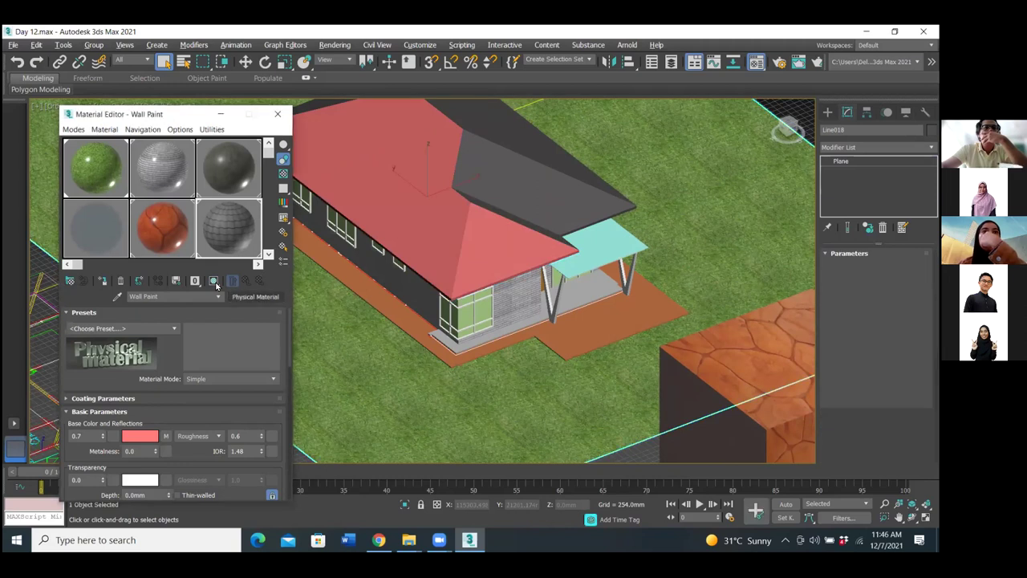
click(215, 283)
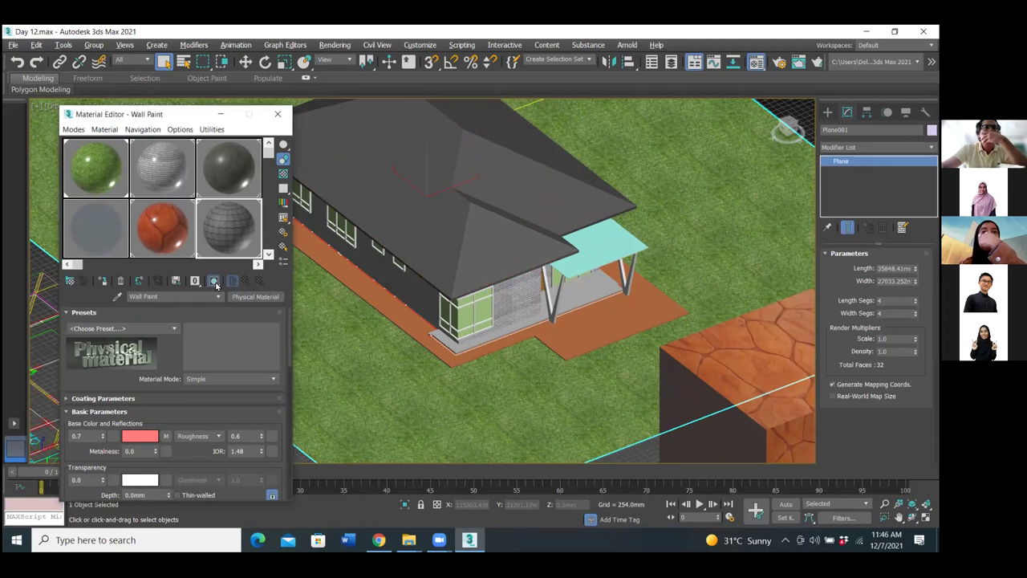
scroll(207, 389, down, 3)
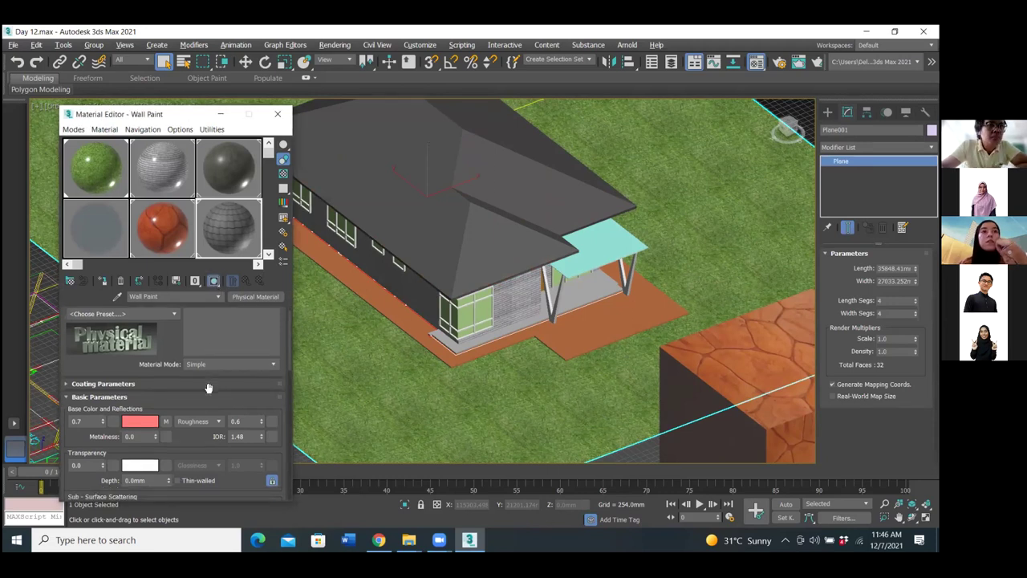
scroll(207, 388, down, 1)
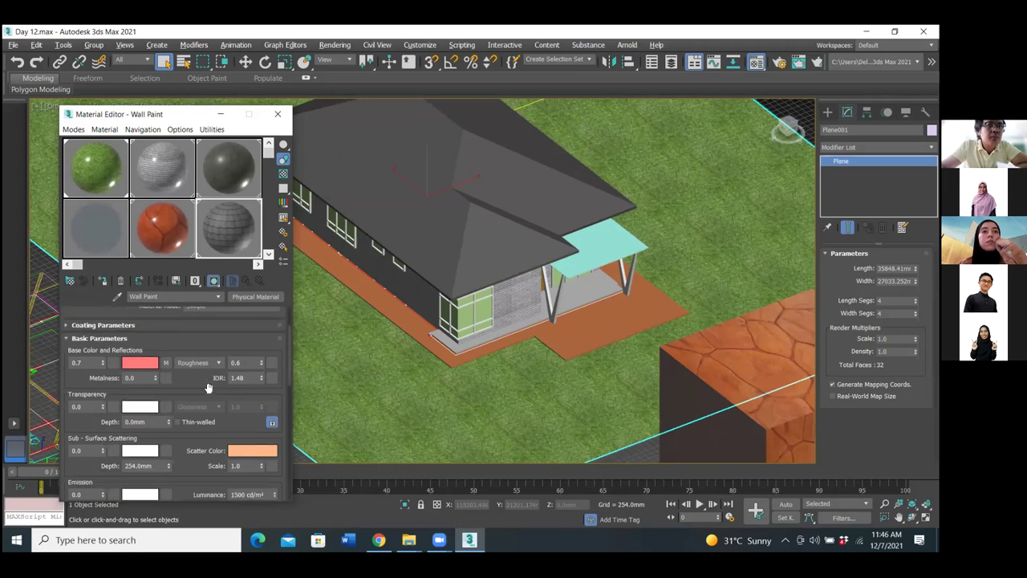
scroll(207, 388, down, 7)
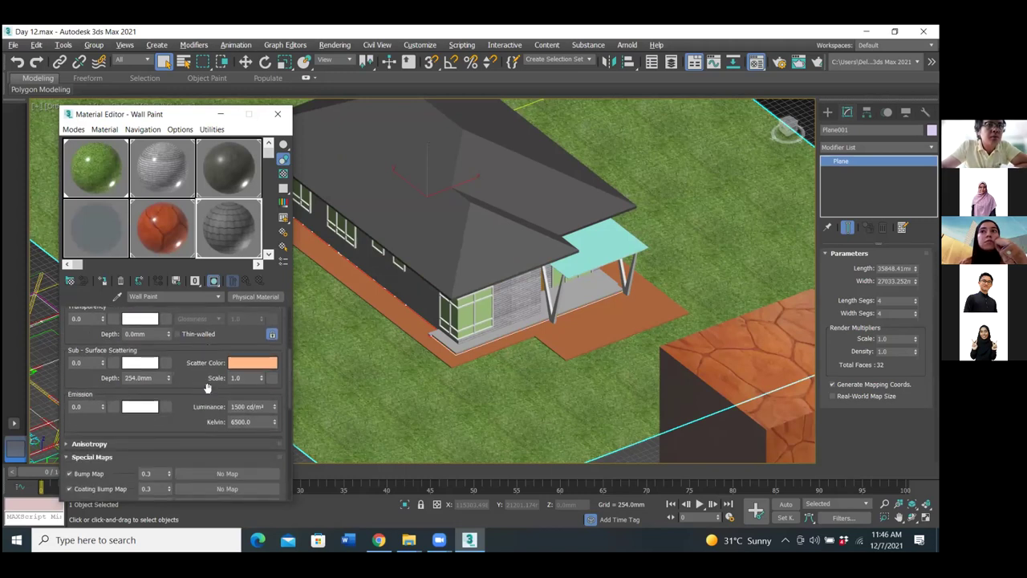
scroll(207, 388, down, 6)
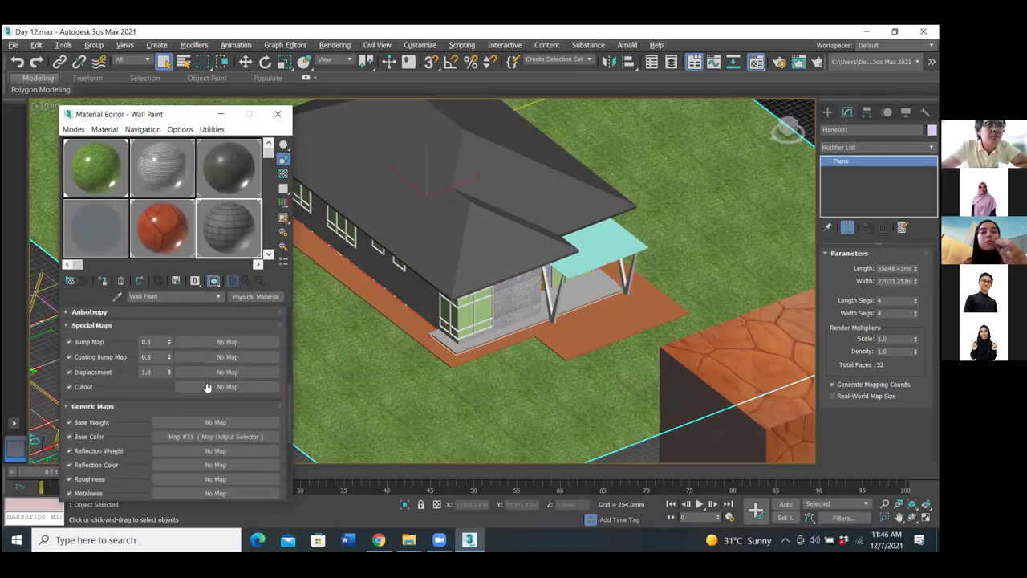
scroll(207, 389, down, 10)
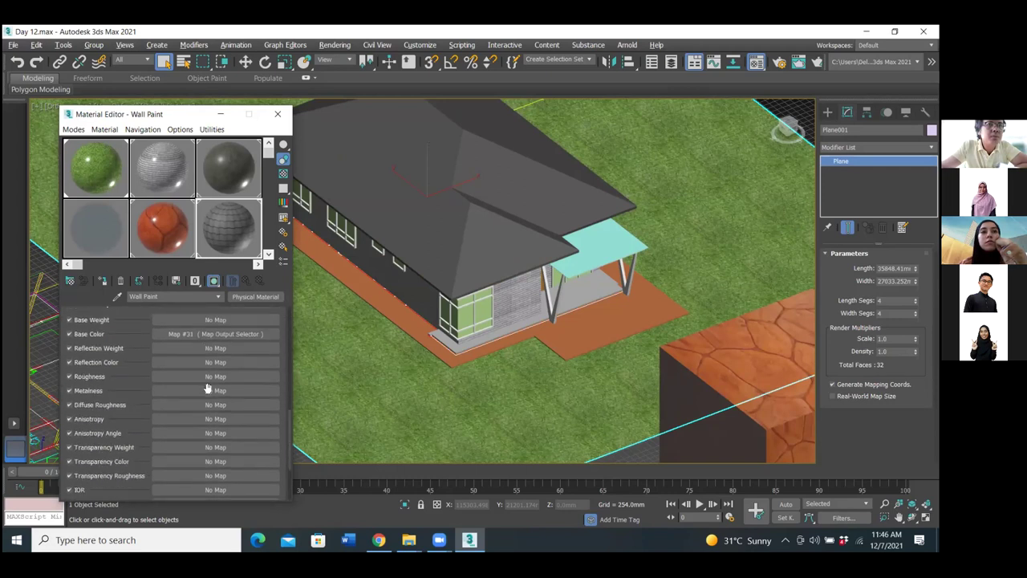
scroll(207, 389, down, 4)
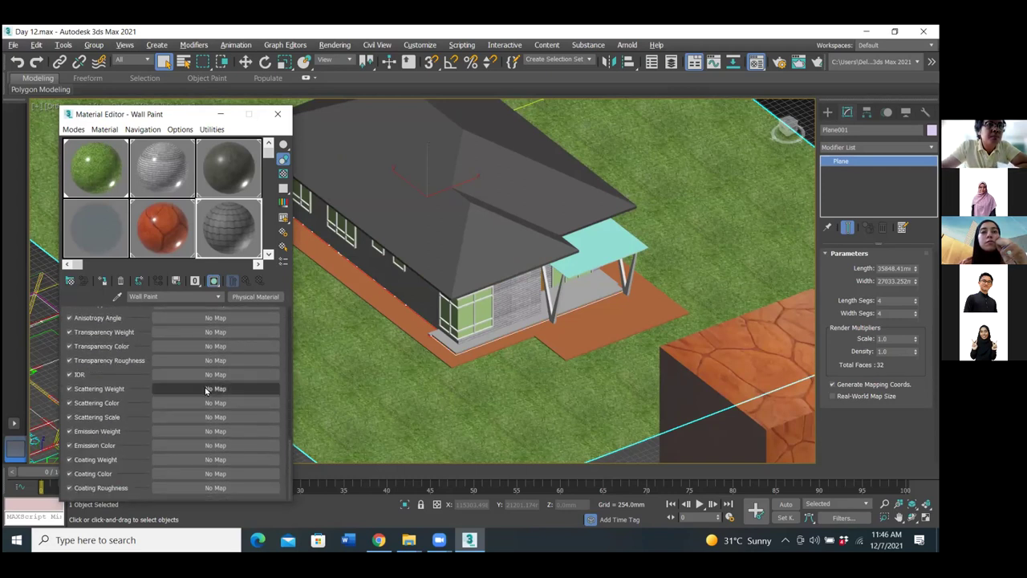
scroll(204, 388, up, 15)
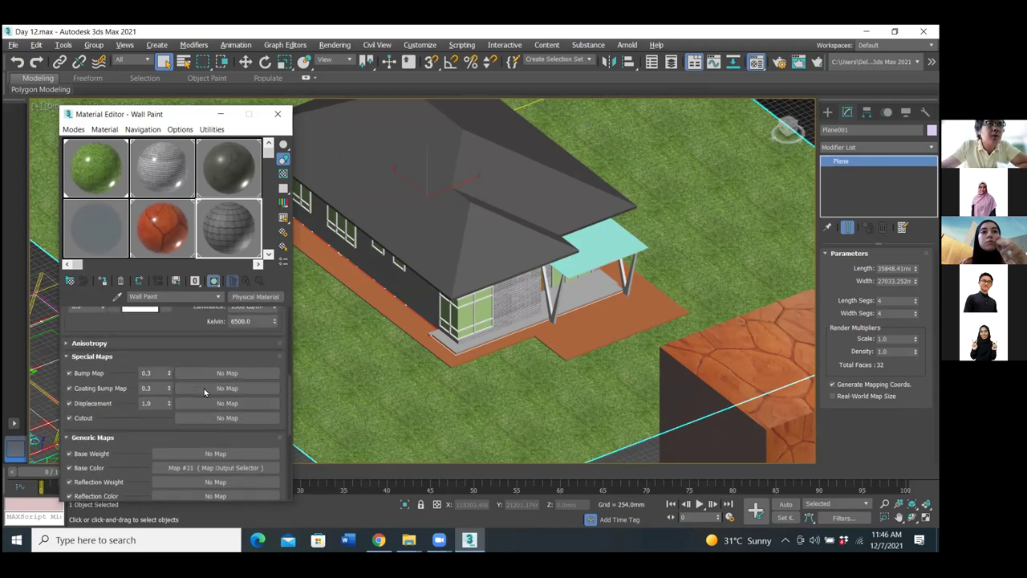
scroll(214, 336, up, 3)
click(218, 297)
click(218, 299)
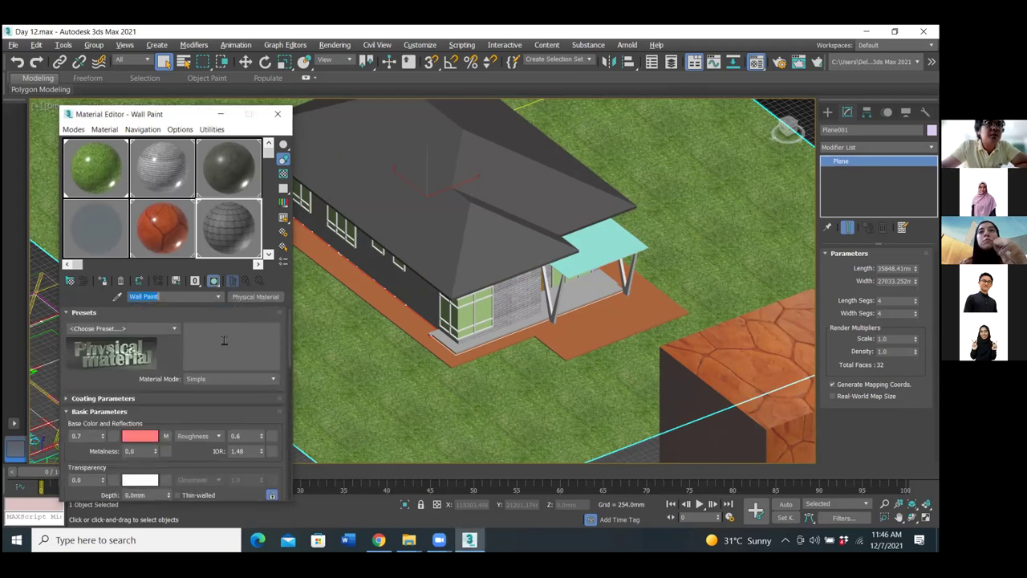
click(229, 314)
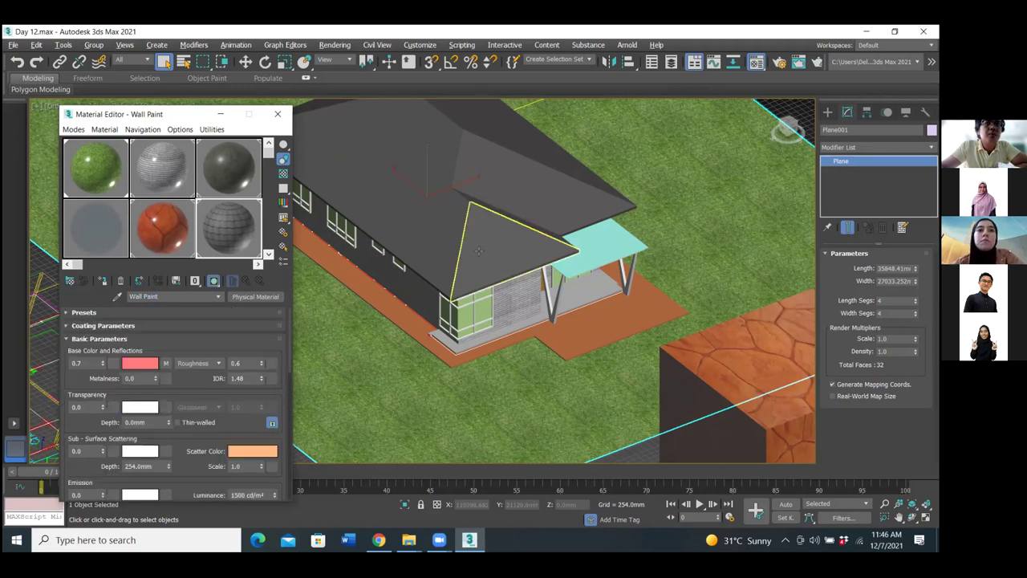
scroll(474, 239, up, 5)
scroll(475, 239, down, 3)
Select gable Line018, make a Wall Paint material copy, and assign it, replacing the same-named material.
click(474, 239)
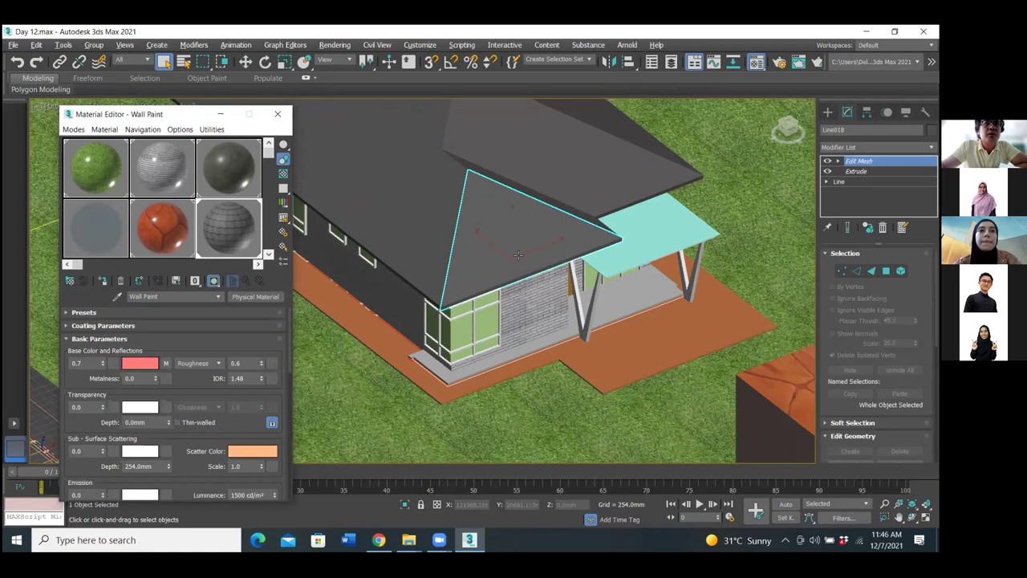
click(139, 281)
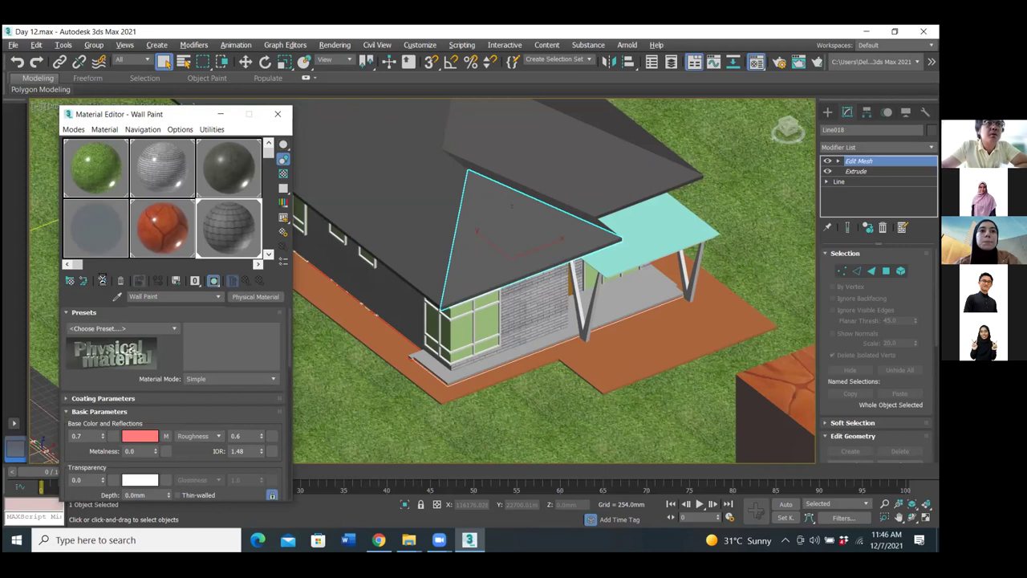
click(104, 280)
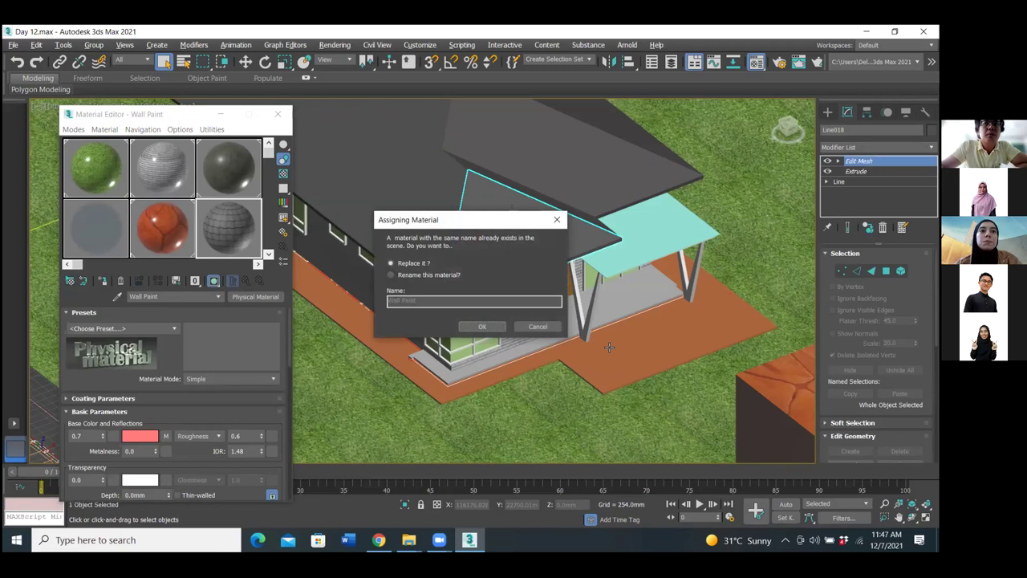
click(482, 327)
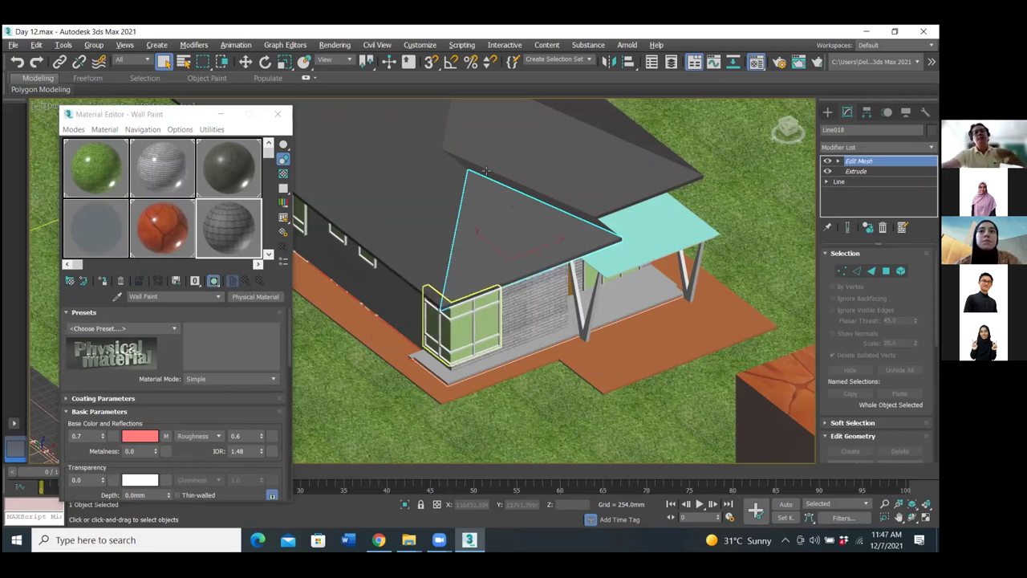
click(104, 284)
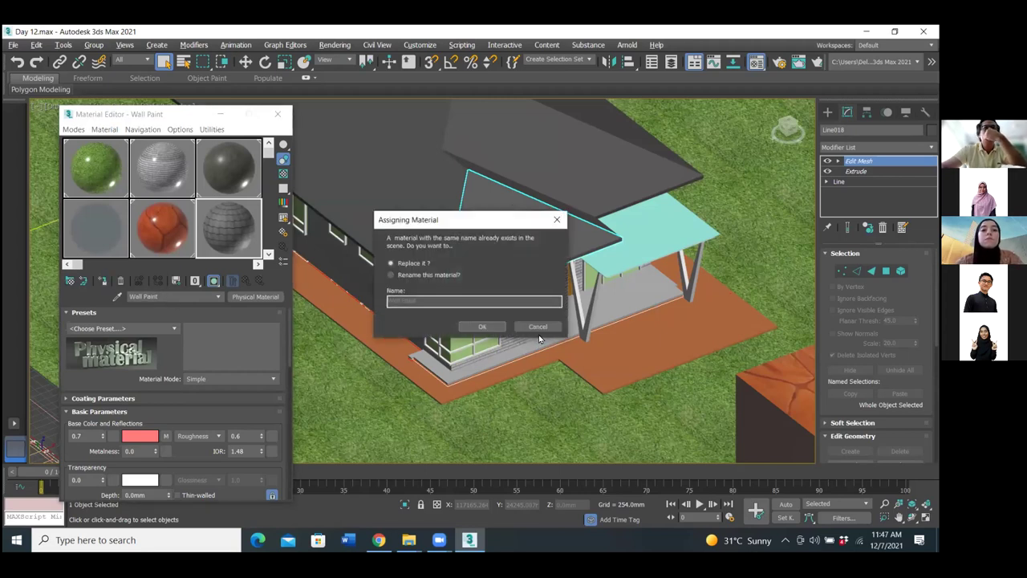
click(539, 327)
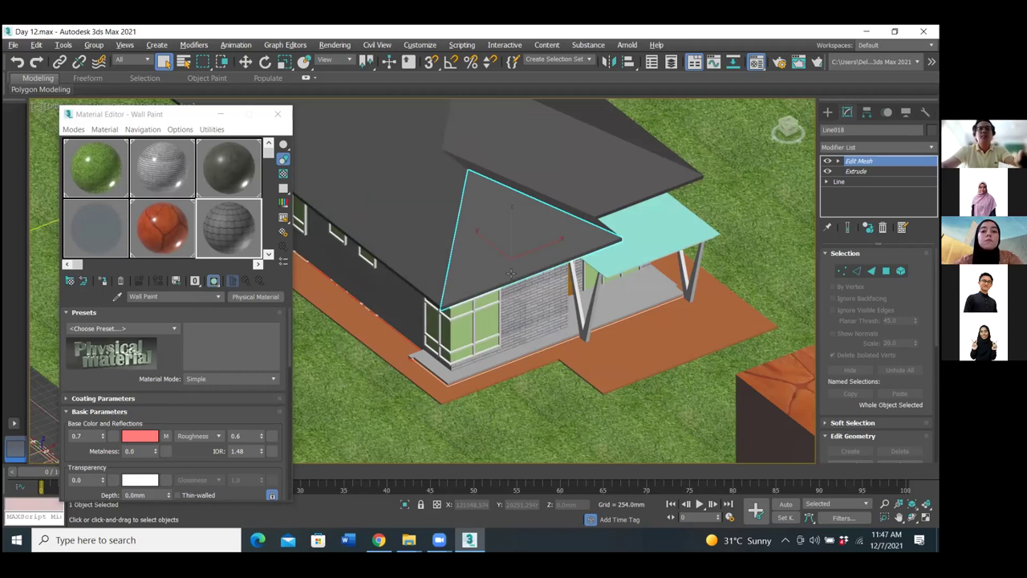
Assign Wall Paint to the upper roof piece Line020, replacing the same-named material.
scroll(523, 255, down, 2)
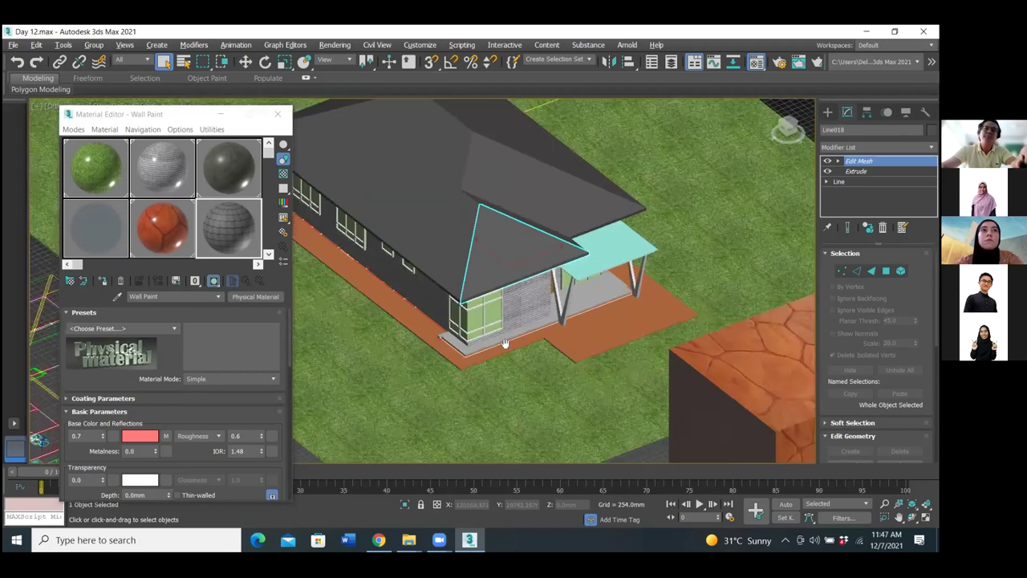
middle_drag(540, 198, 548, 149)
middle_drag(414, 451, 436, 390)
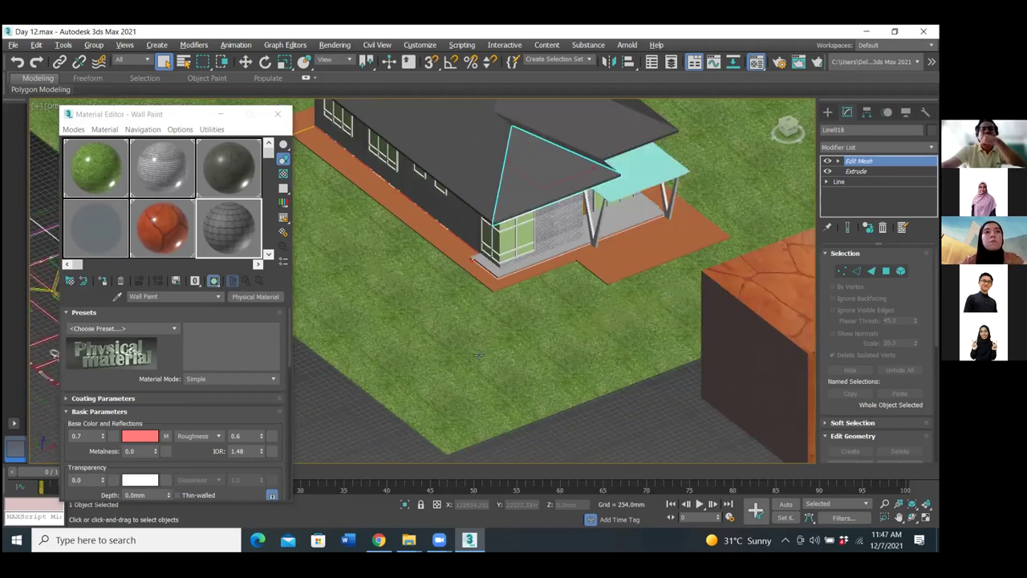
middle_drag(518, 224, 449, 314)
click(449, 314)
click(230, 233)
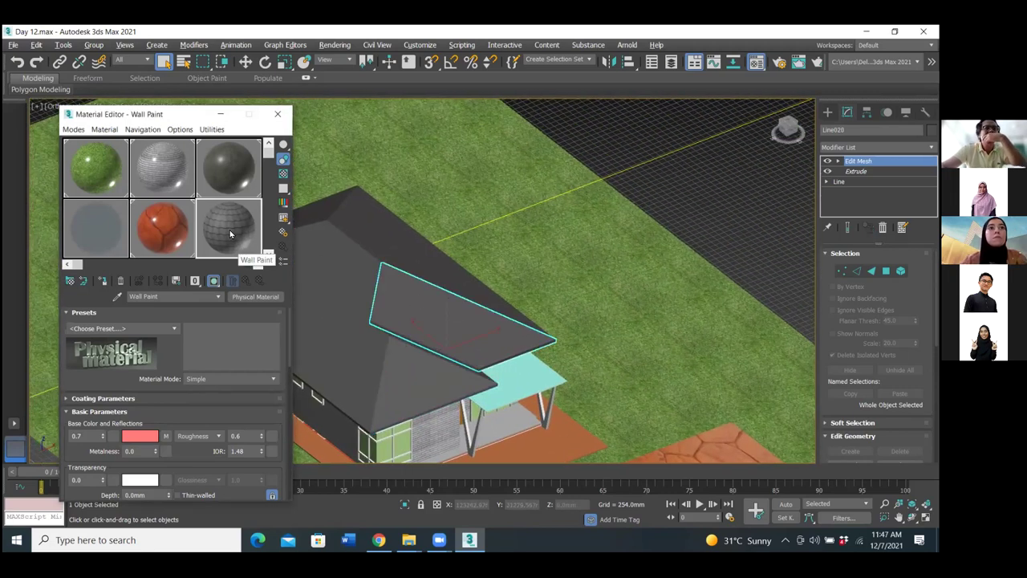
click(103, 281)
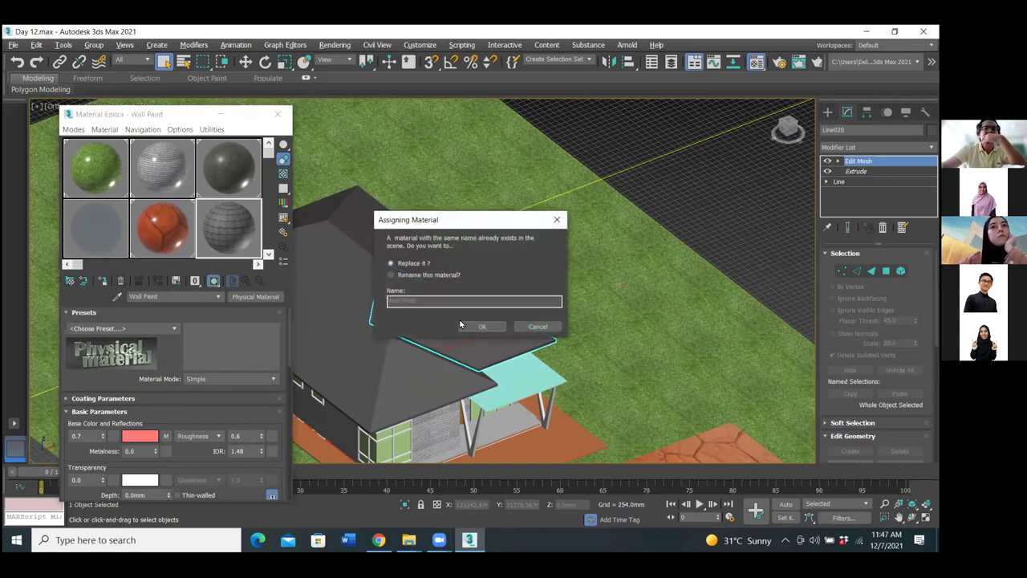
click(472, 327)
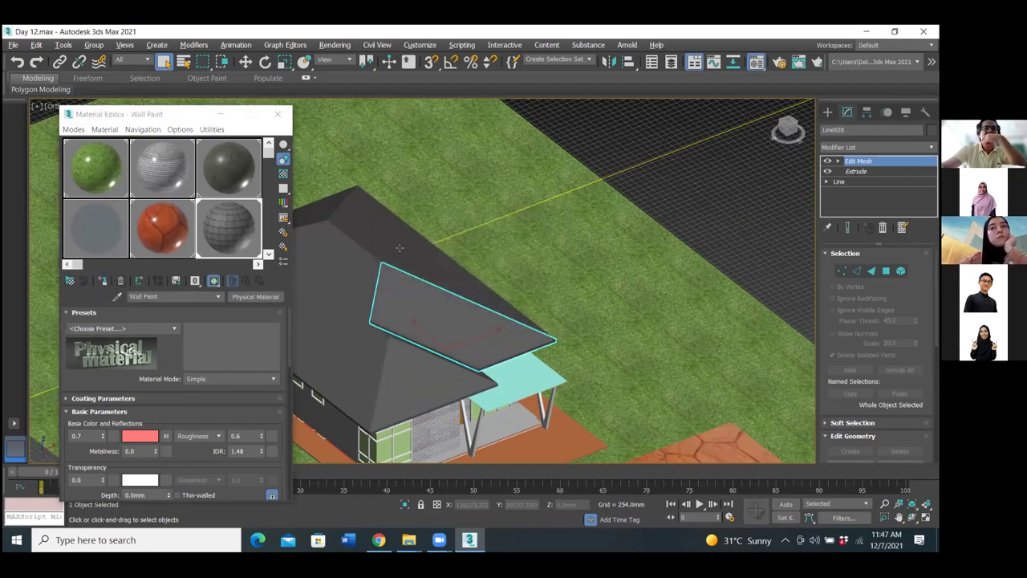
Assign Wall Paint to the right and left roof panels, Line021 and Line022.
click(102, 281)
alt+middle_drag(348, 293, 241, 281)
click(426, 297)
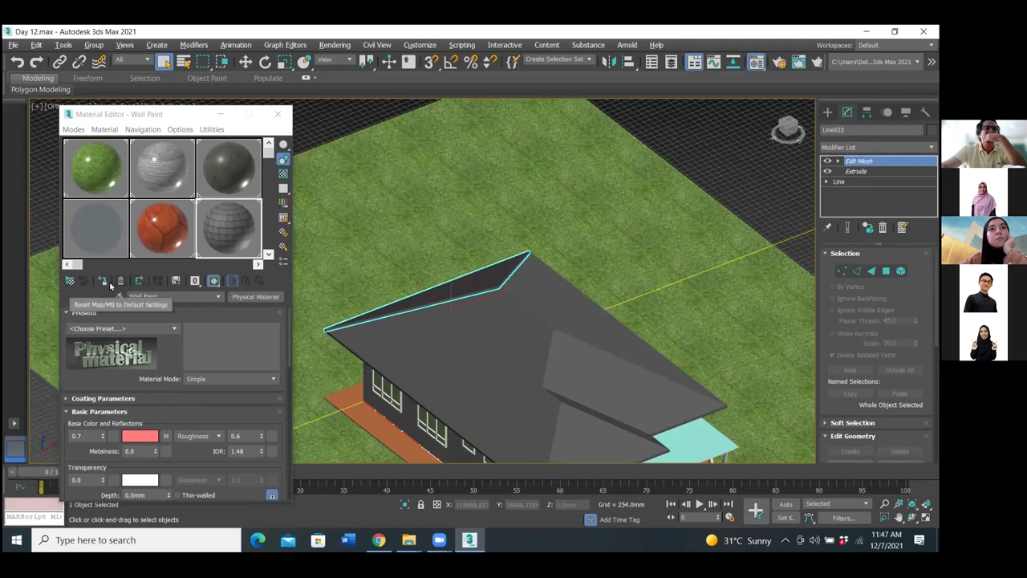
click(102, 281)
Orbit around and above the house to inspect the whole roof.
alt+middle_drag(465, 168, 677, 343)
scroll(562, 273, down, 5)
alt+middle_drag(562, 273, 435, 258)
scroll(461, 240, up, 10)
scroll(455, 240, down, 5)
scroll(453, 303, up, 8)
scroll(452, 303, up, 3)
scroll(453, 303, down, 6)
alt+middle_drag(452, 304, 436, 193)
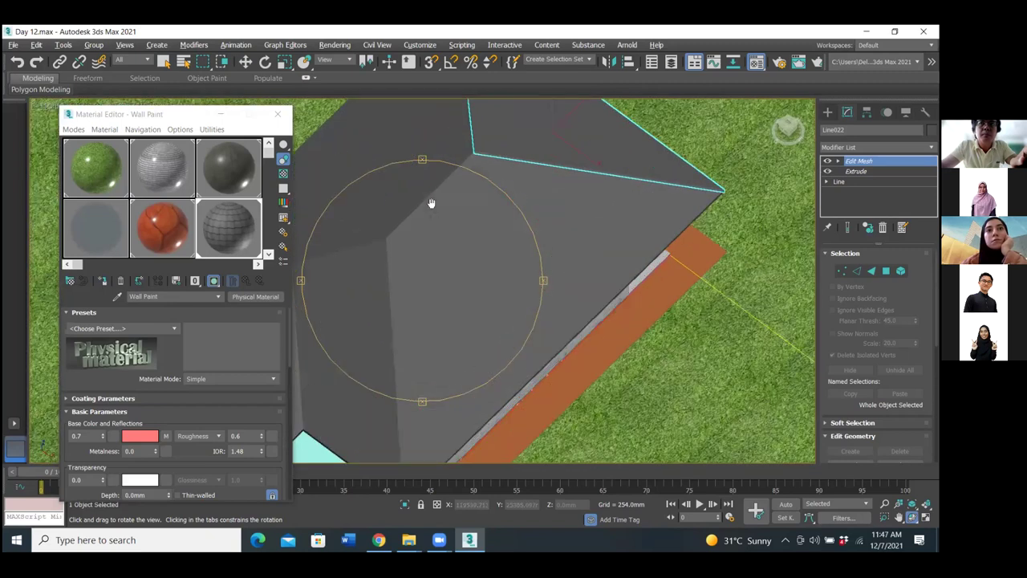
drag(458, 226, 481, 228)
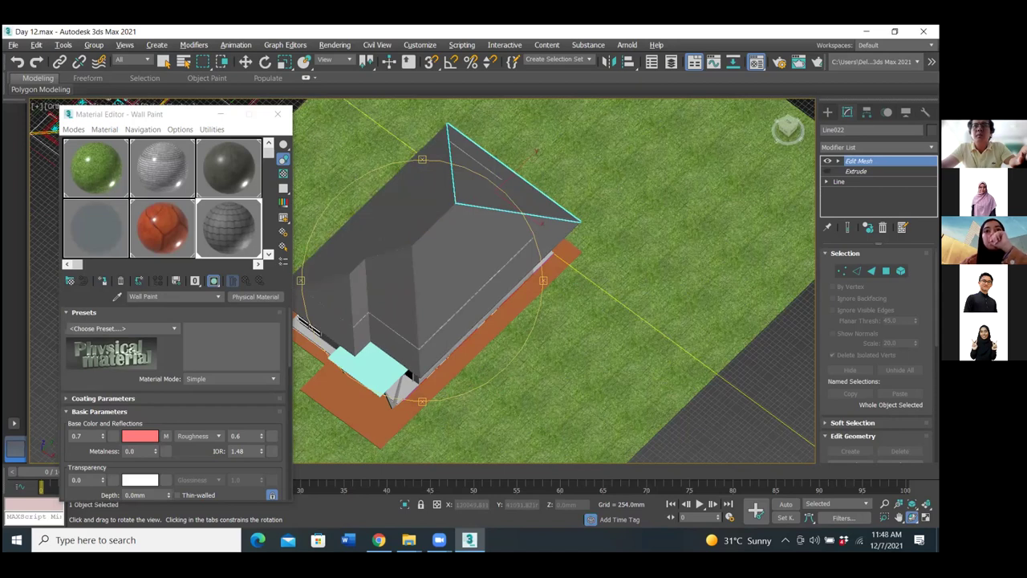
Cancel the roof's topology warning, then toggle its Edit Mesh modifier off and back on.
click(856, 170)
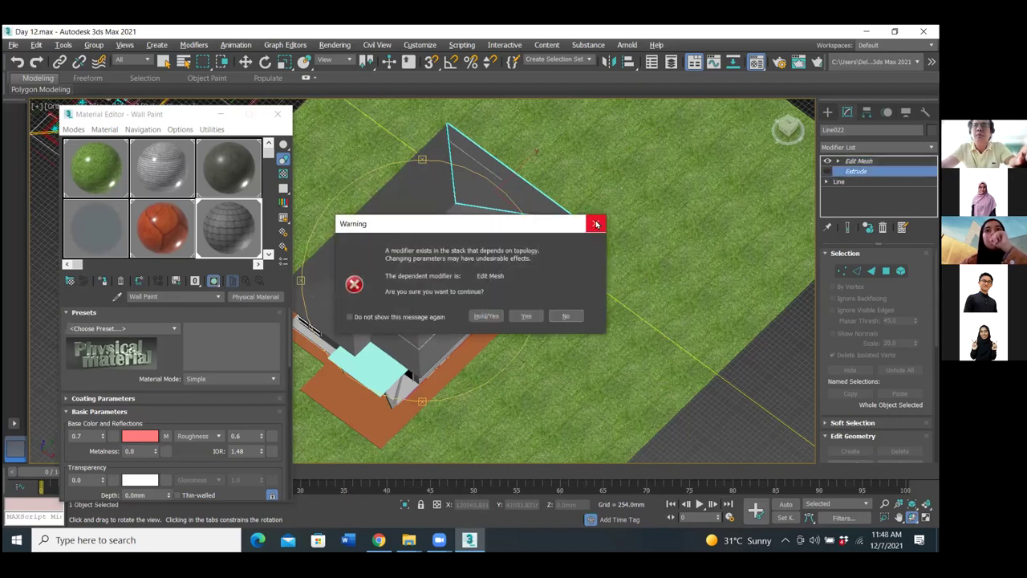
key(Escape)
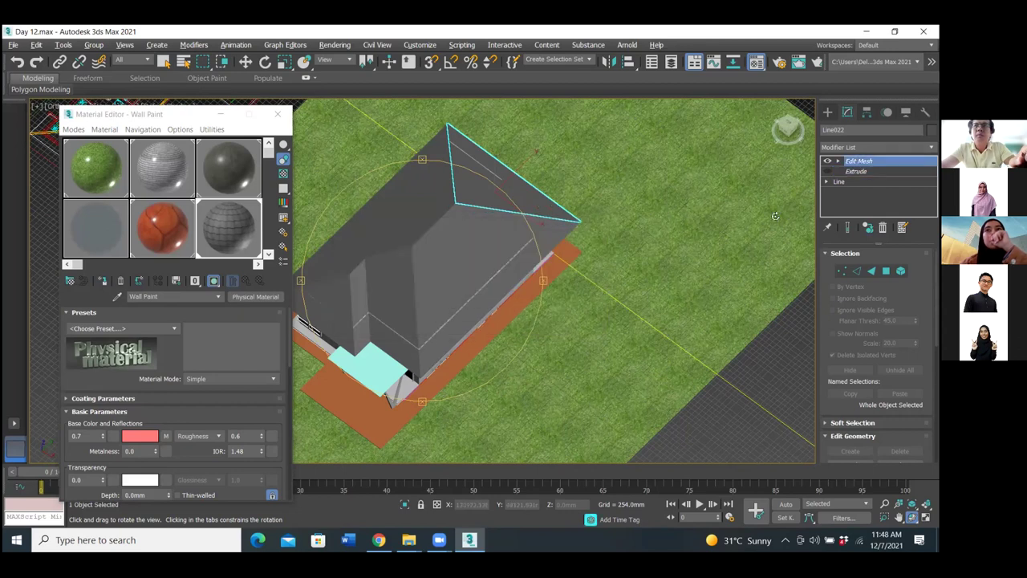
click(828, 161)
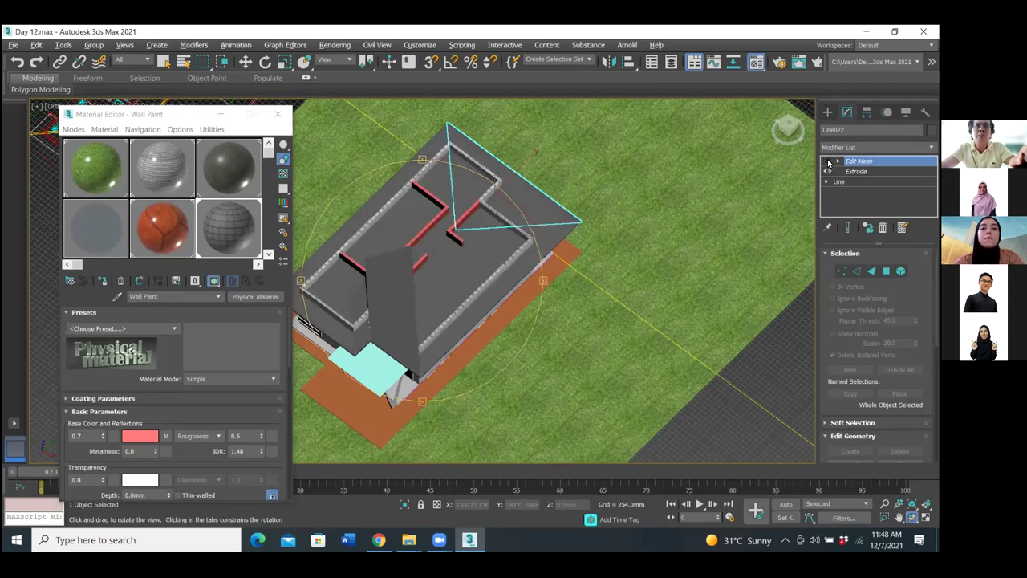
click(829, 162)
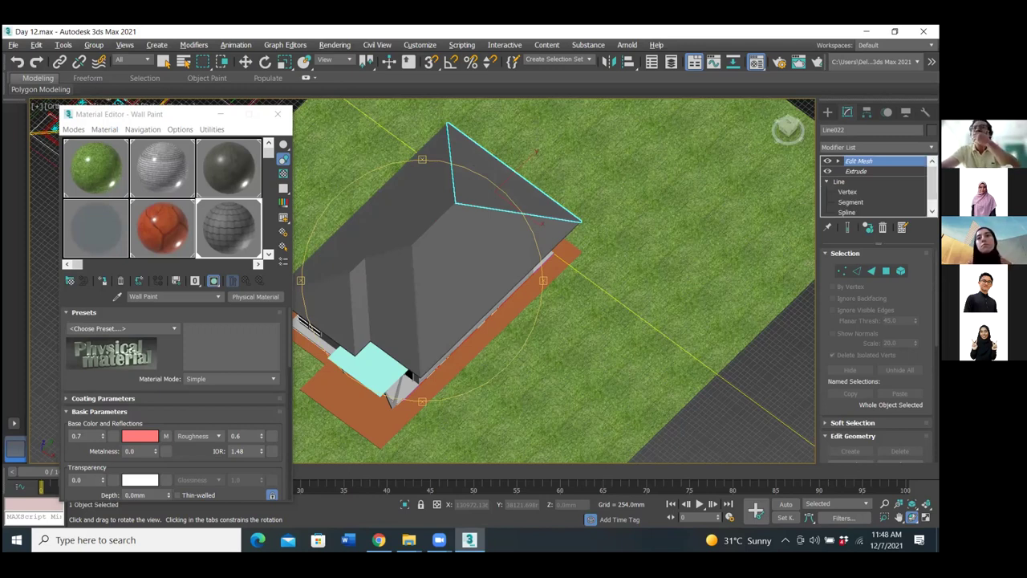
Expand and collapse the roof Line's sub-object levels, then orbit and zoom to the empty ground.
click(827, 182)
scroll(874, 184, up, 1)
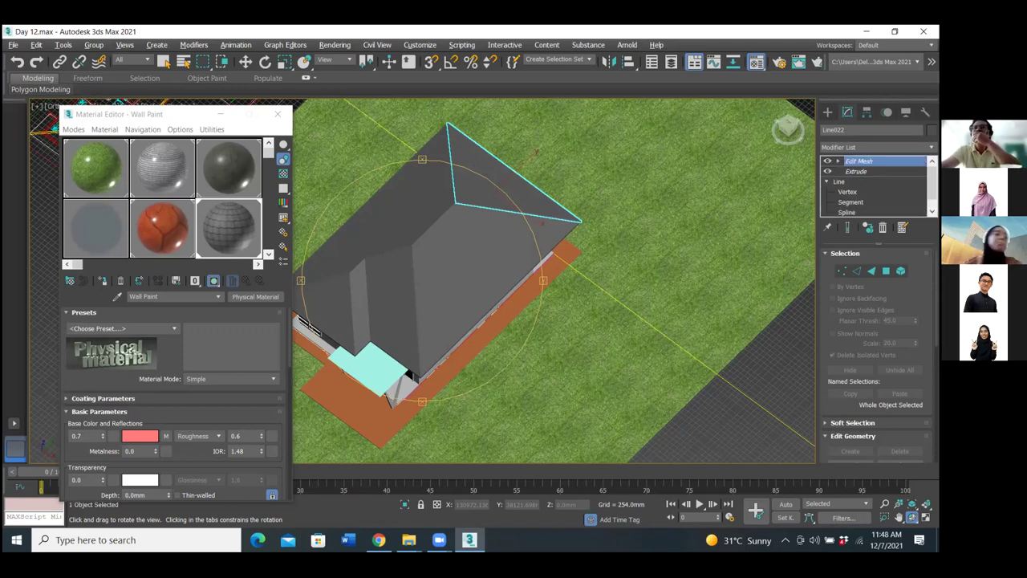
click(826, 183)
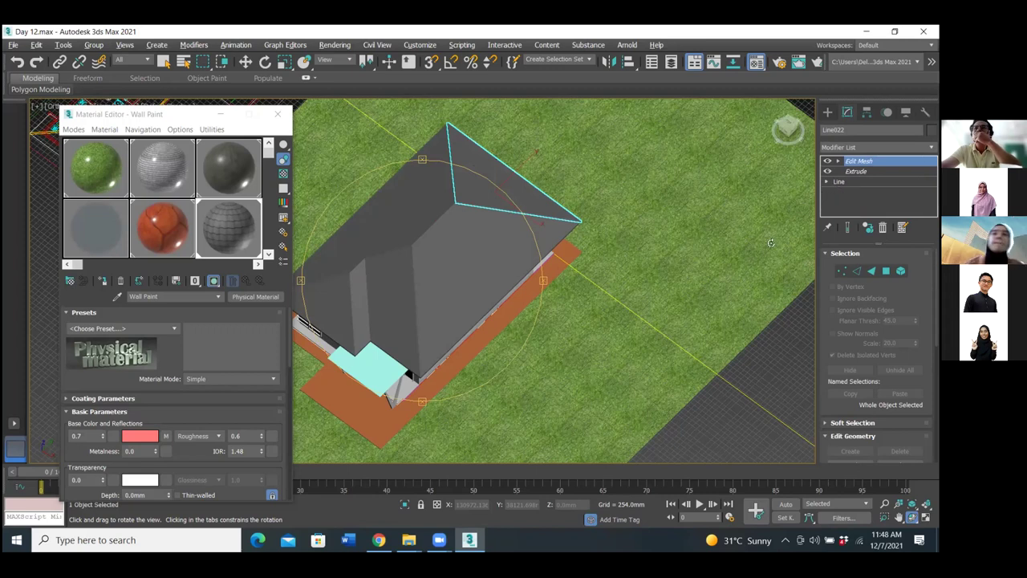
scroll(650, 281, down, 5)
alt+middle_drag(654, 273, 544, 345)
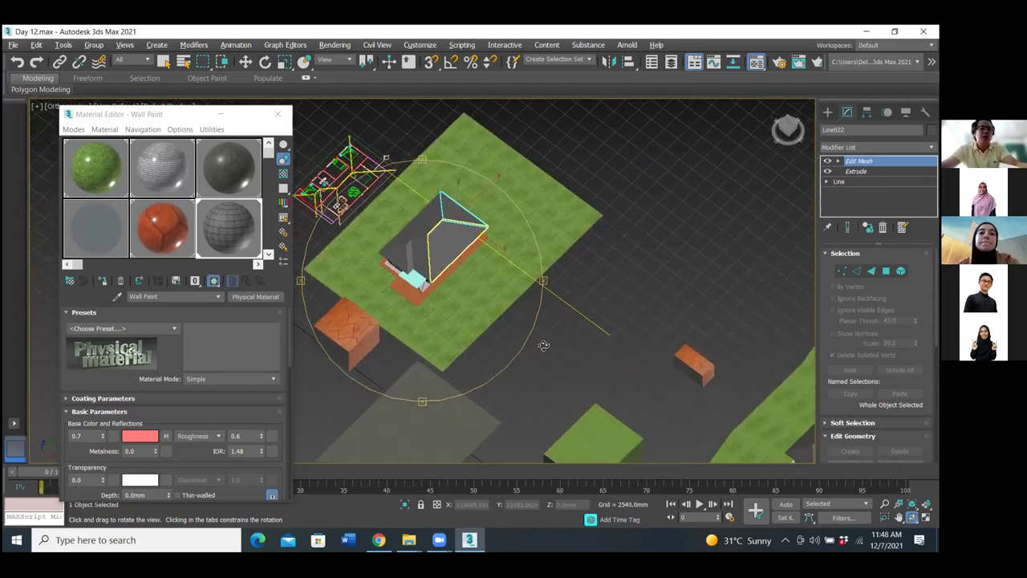
scroll(811, 209, up, 3)
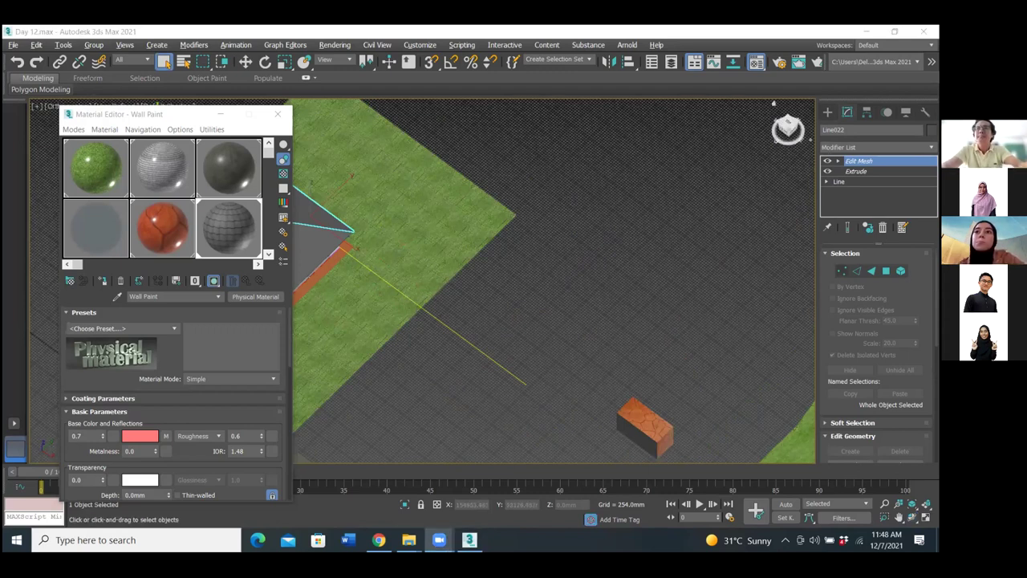
Draw a closed five-corner Line outline on the ground beside the grass, closing the spline.
click(827, 111)
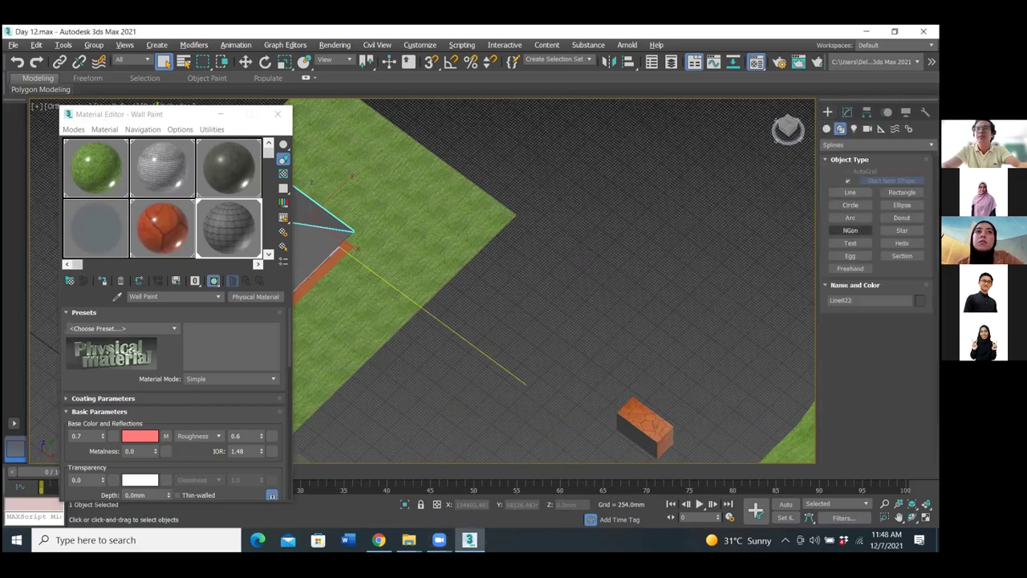
click(850, 192)
click(362, 407)
click(641, 285)
click(679, 346)
click(520, 490)
click(414, 444)
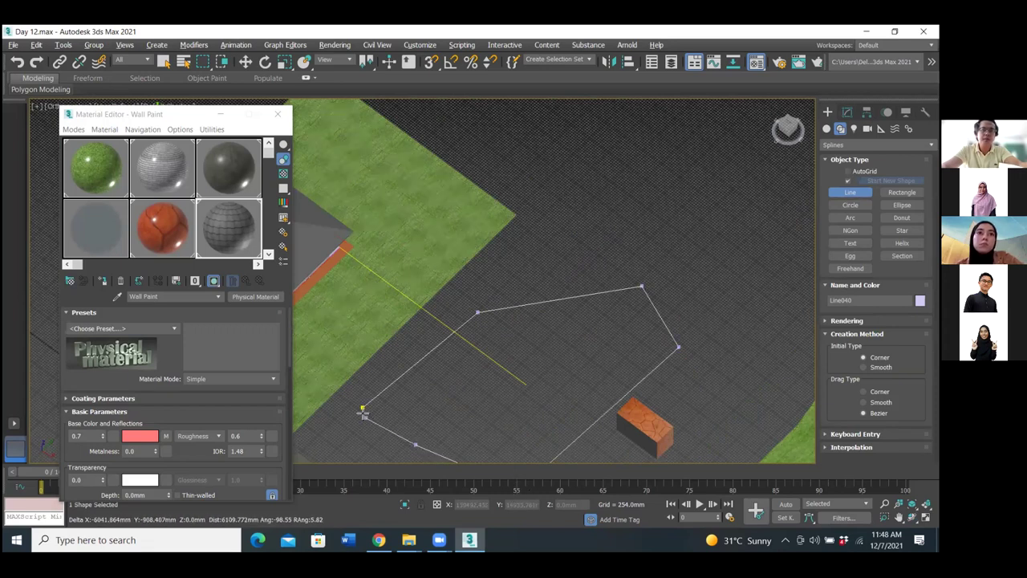
click(363, 408)
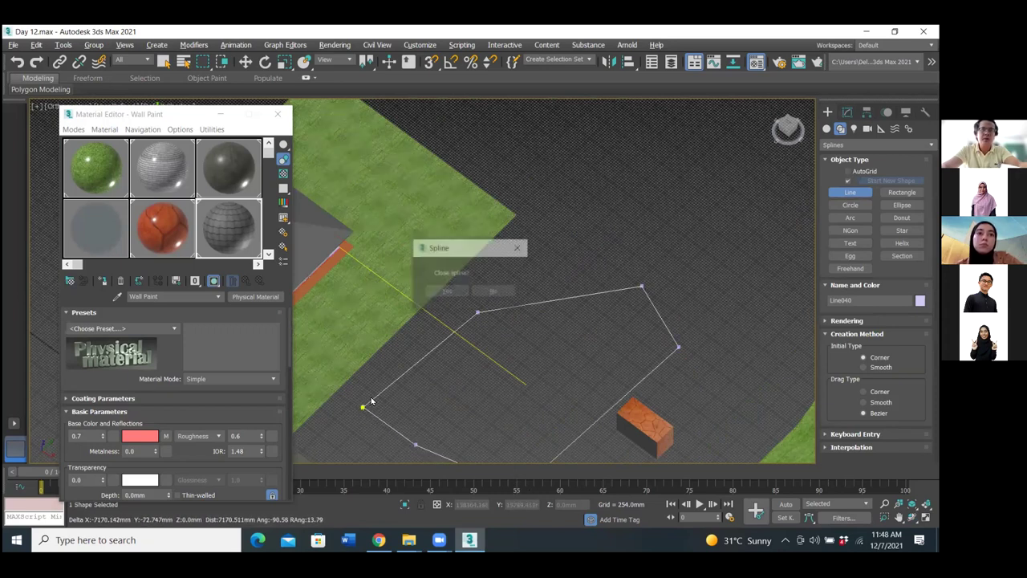
click(446, 291)
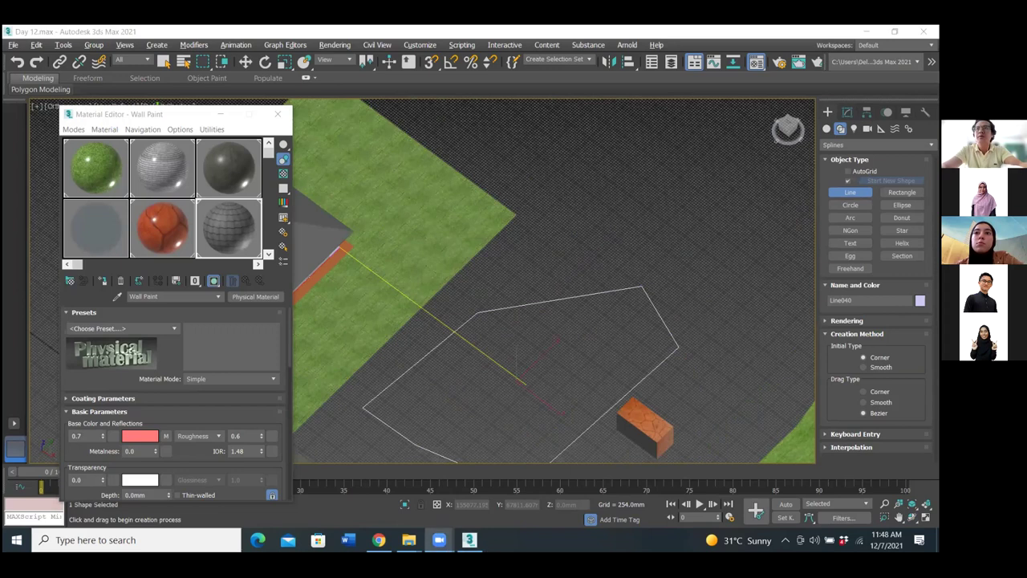
Add an Extrude modifier to the outline Line040, making a 100 mm slab.
click(847, 112)
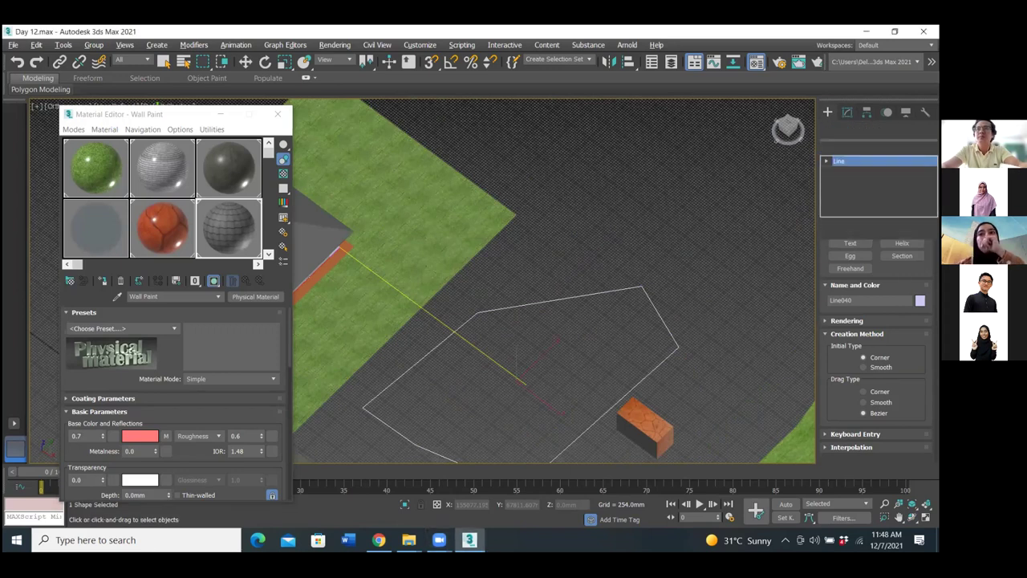
click(874, 147)
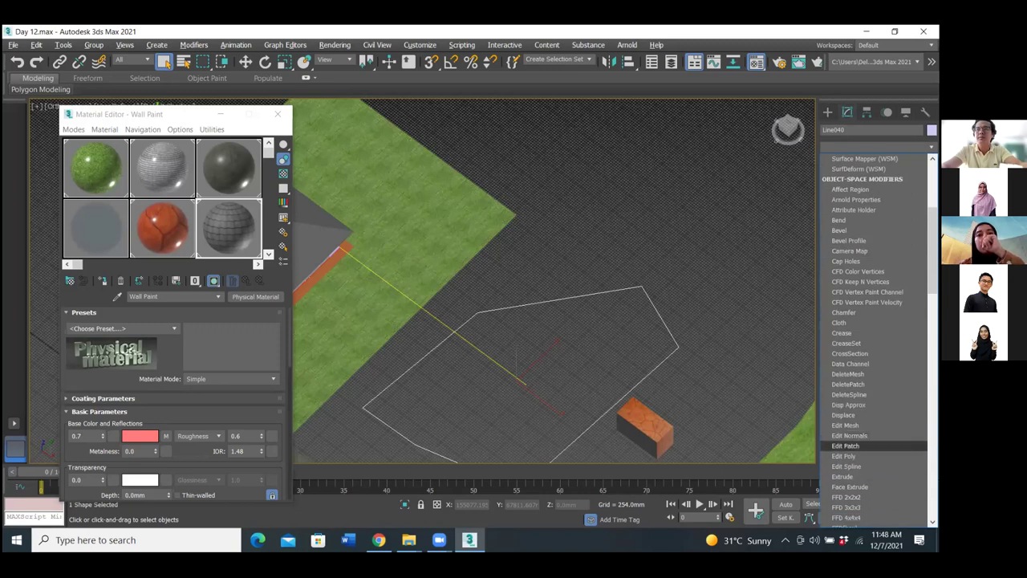
scroll(867, 449, down, 3)
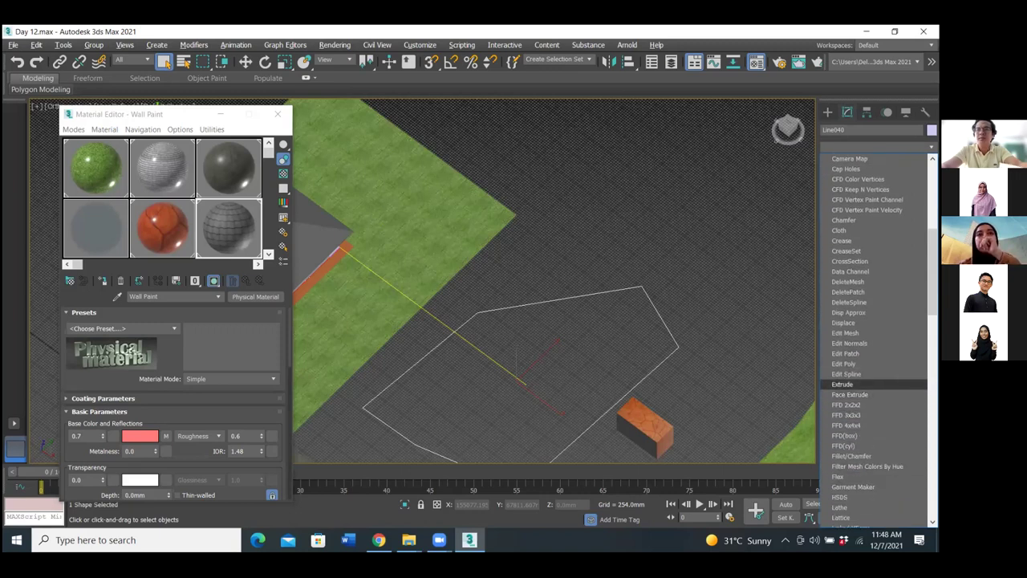
click(842, 383)
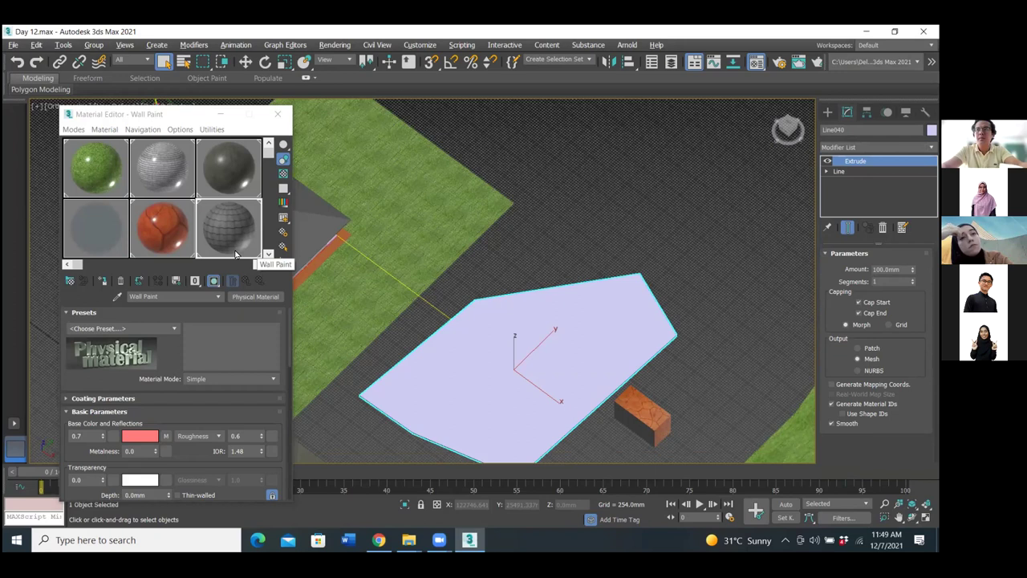
Drag the Wall Paint material onto the new extruded slab.
drag(238, 251, 474, 325)
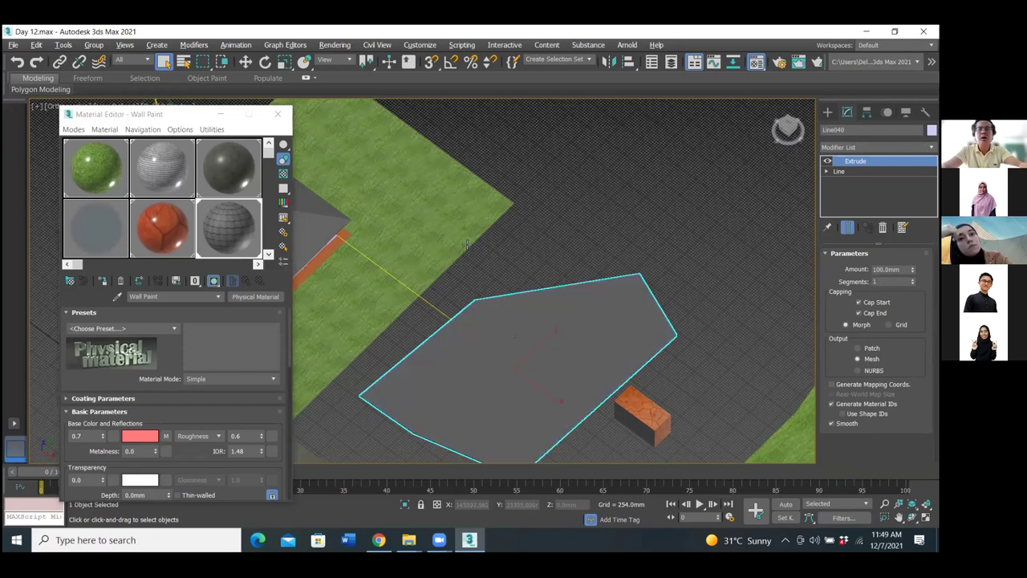
scroll(507, 351, down, 1)
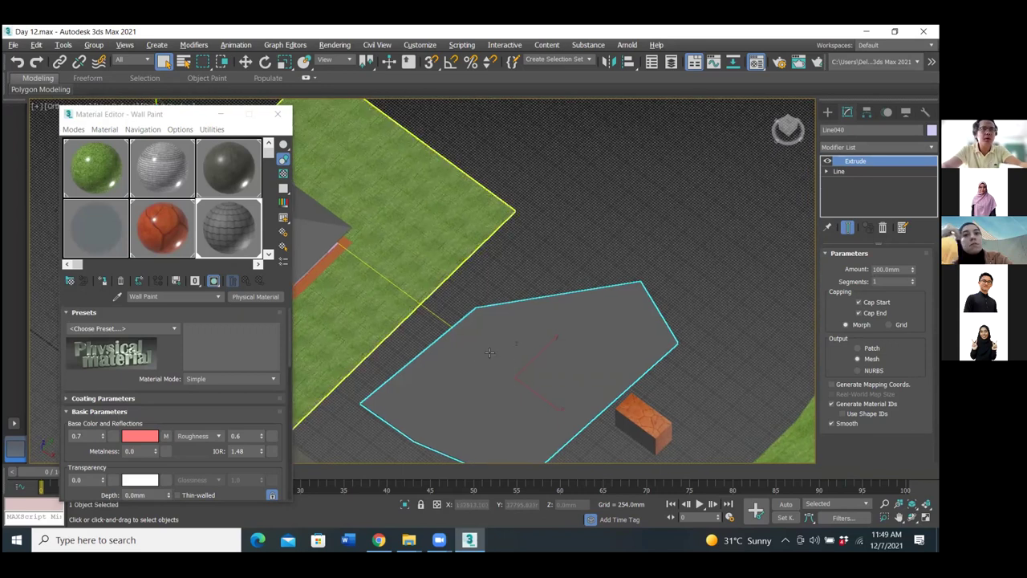
scroll(466, 260, up, 2)
scroll(647, 363, up, 1)
middle_drag(573, 223, 562, 206)
middle_drag(356, 253, 229, 227)
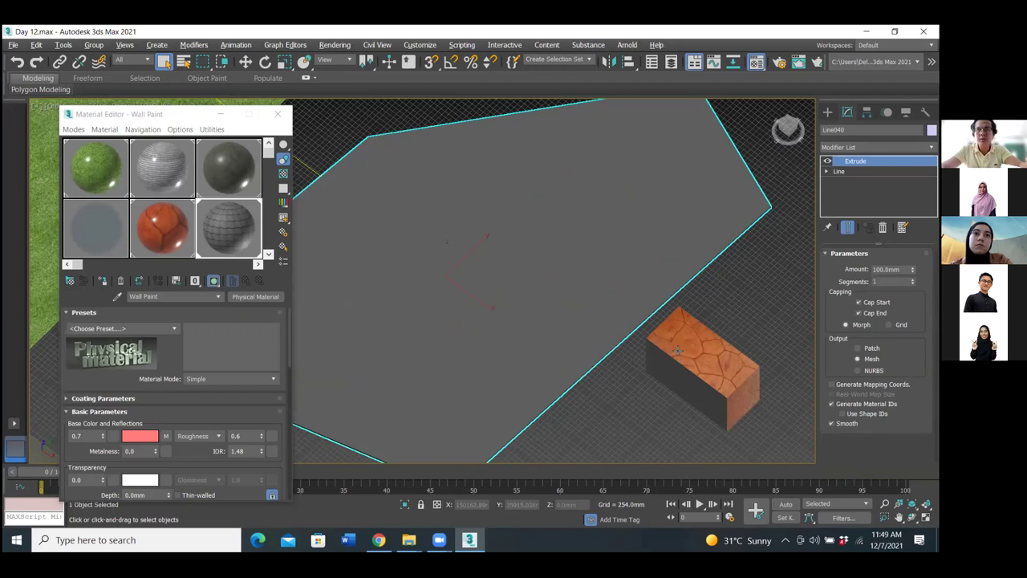
Select the small box Box002 (2572.336 × 5555.394 × 3265.633 mm) to inspect it, then restore the earlier view.
click(678, 350)
click(644, 367)
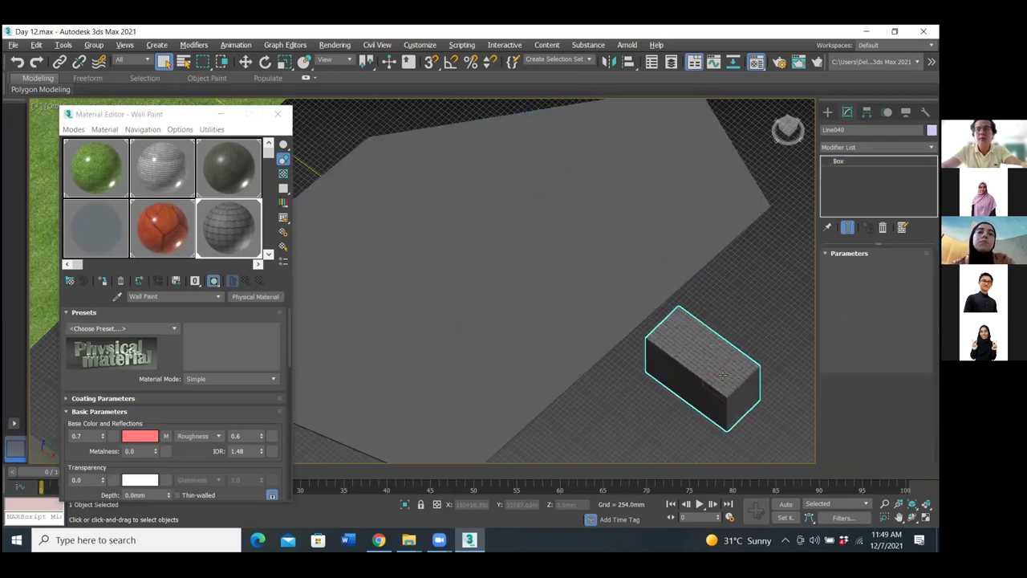
scroll(648, 337, up, 5)
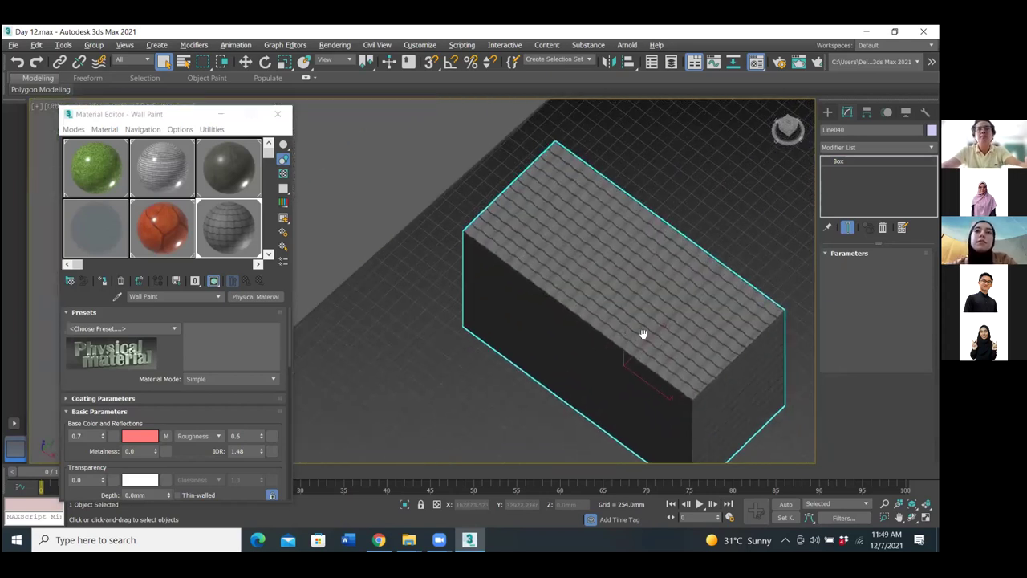
click(643, 334)
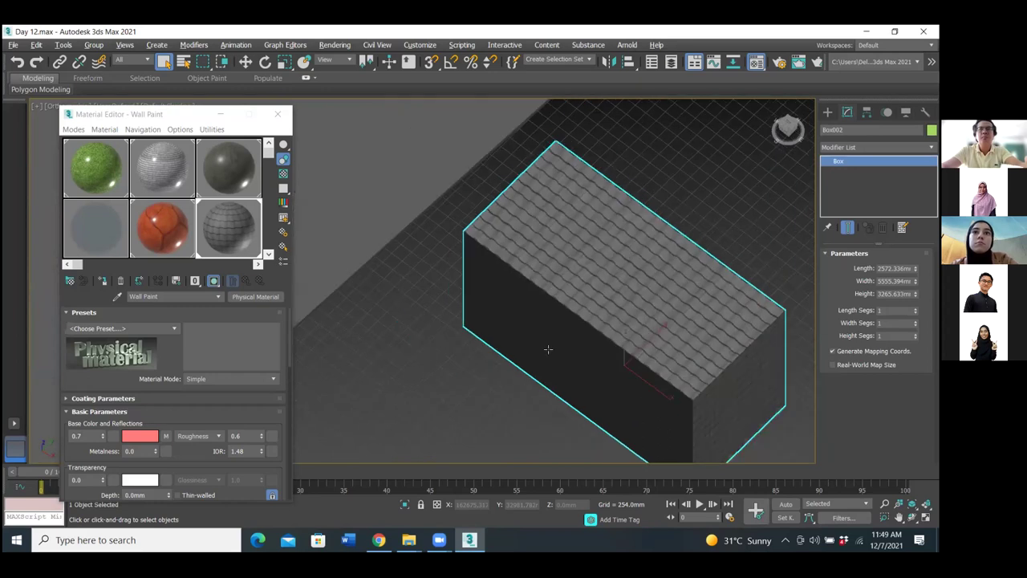
scroll(548, 349, down, 2)
middle_drag(550, 344, 178, 441)
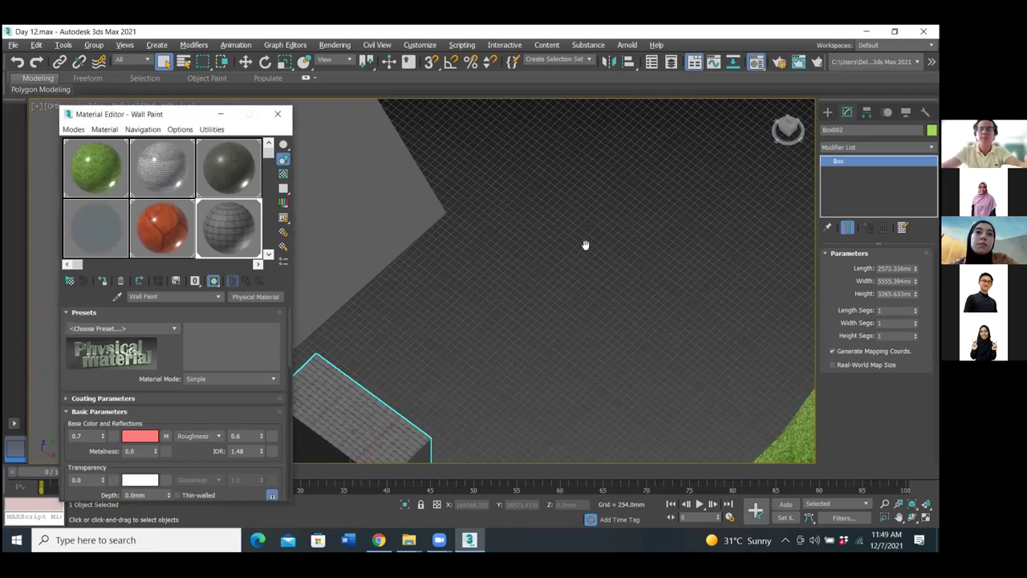
key(shift+z)
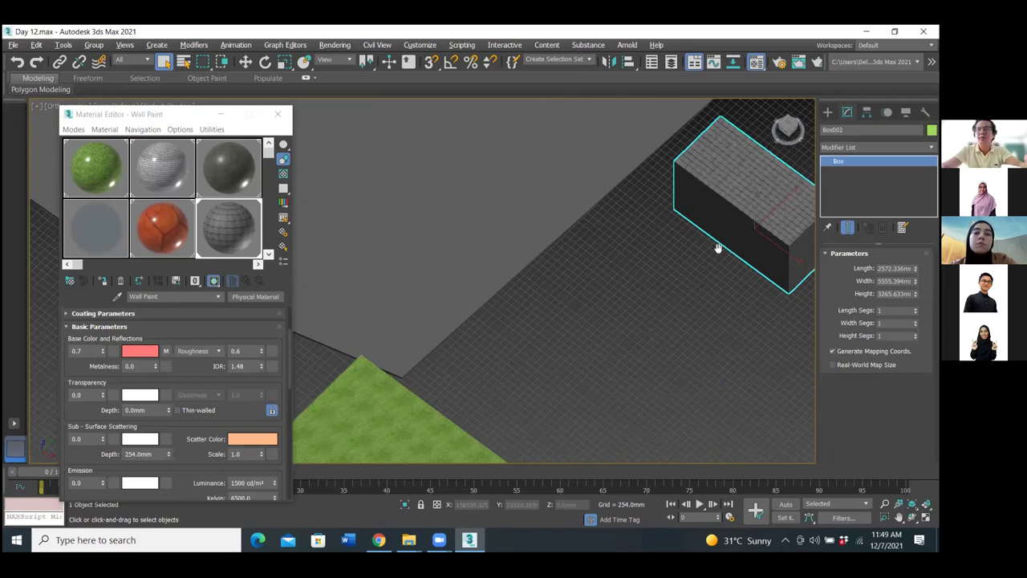
middle_drag(715, 246, 709, 214)
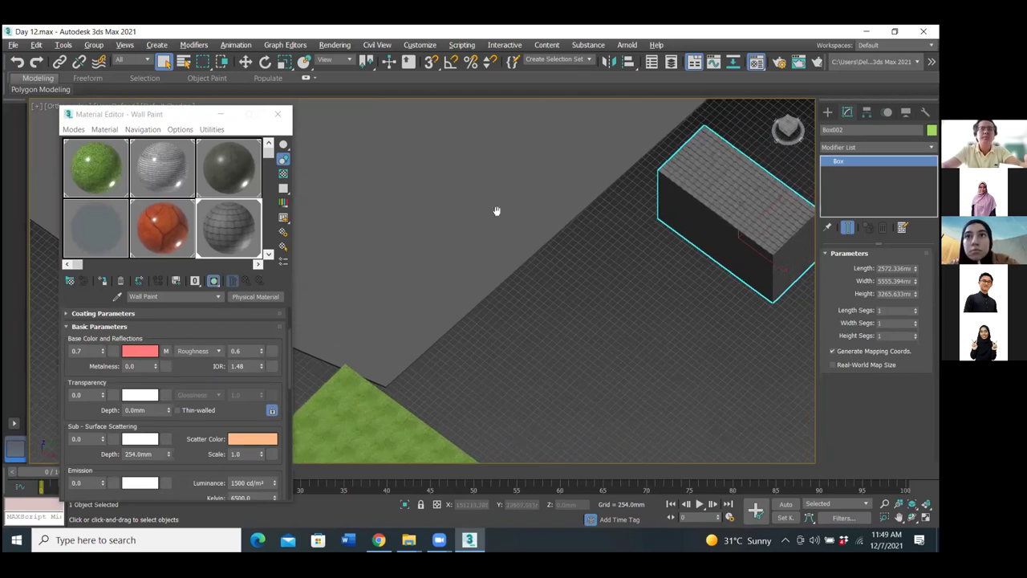
scroll(513, 362, up, 3)
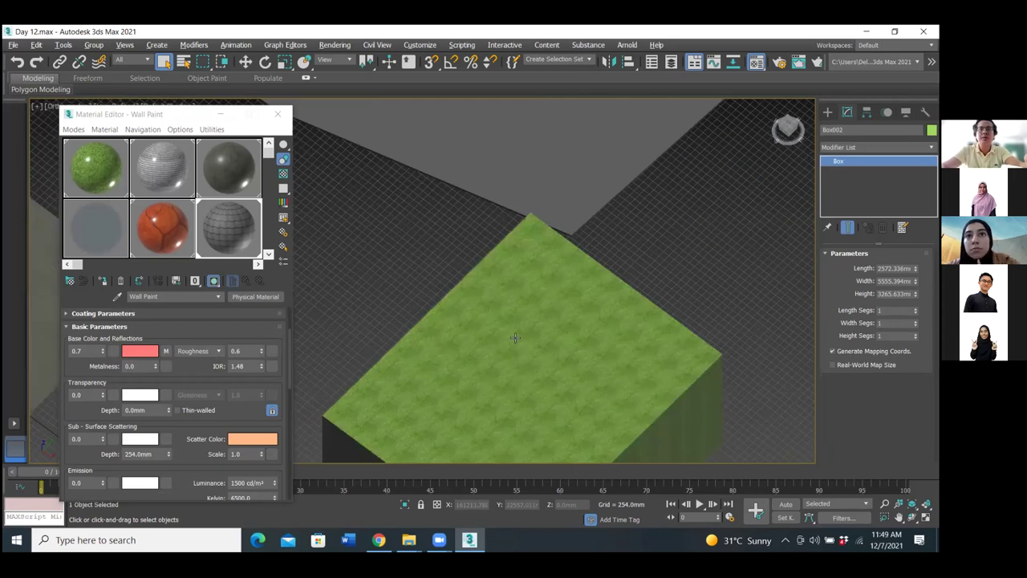
scroll(514, 361, down, 5)
Turn off Use Shape IDs on the new slab, leaving Generate Mapping Coords. unchecked.
click(516, 247)
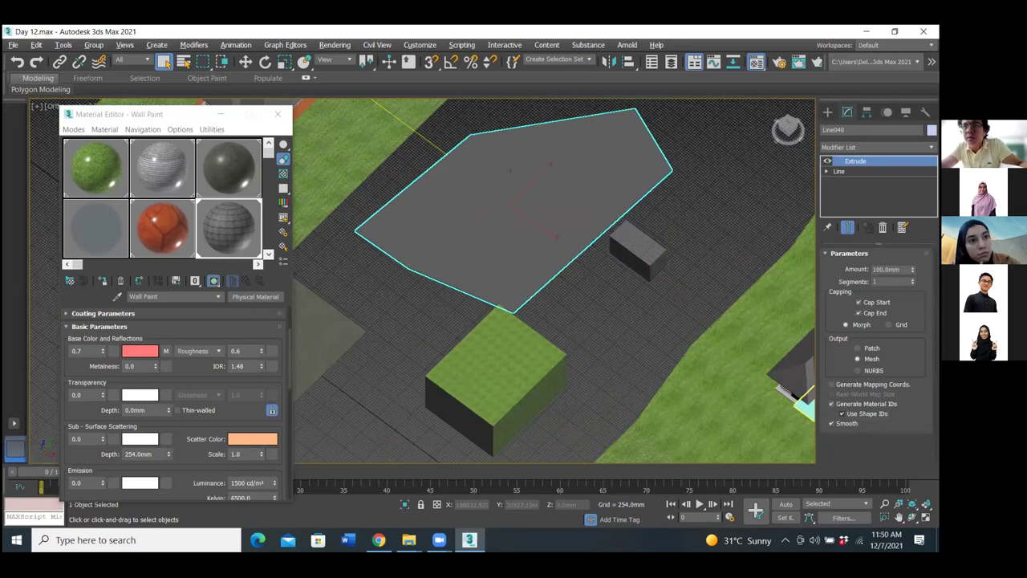
click(841, 412)
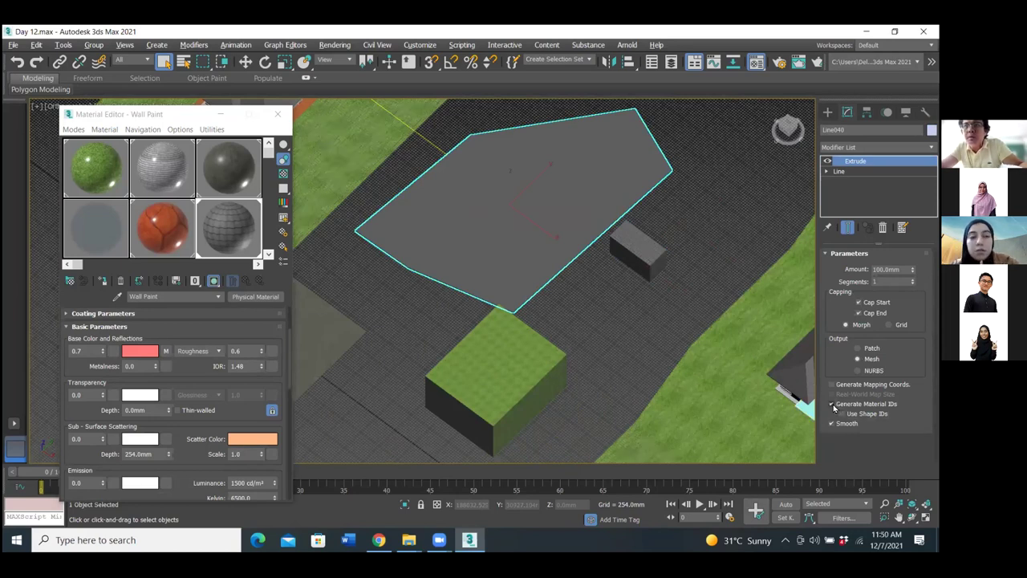
click(832, 385)
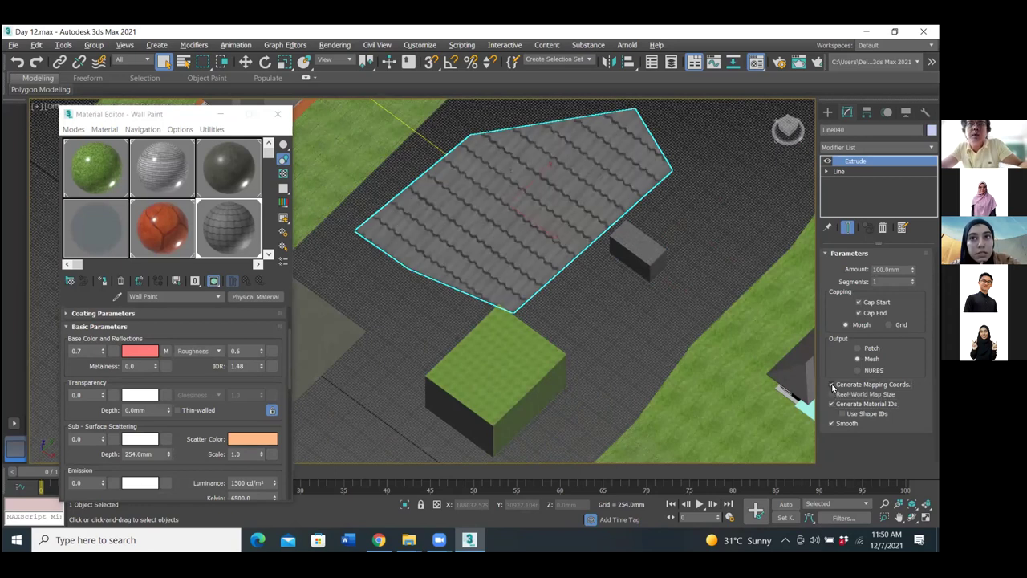
click(832, 384)
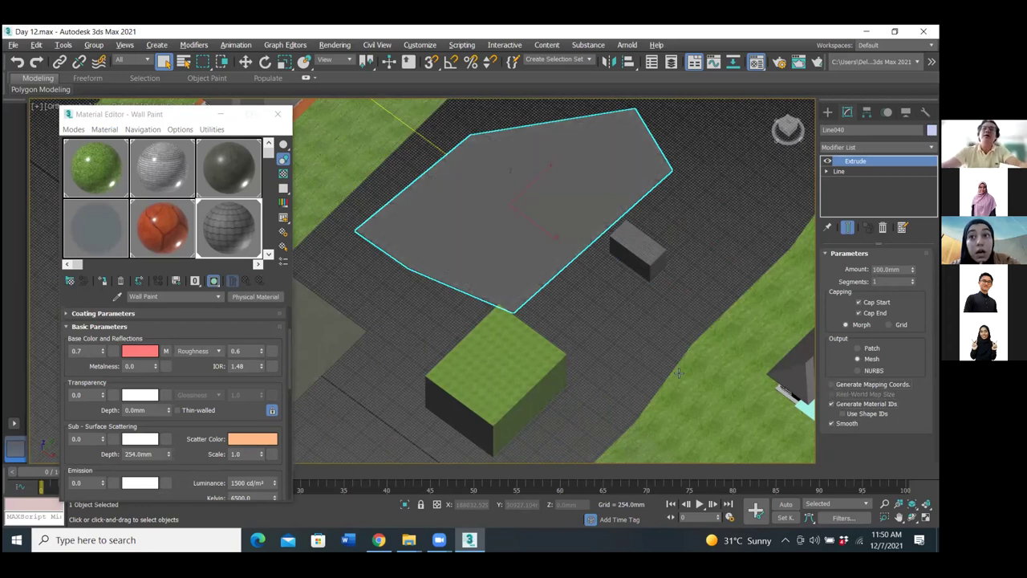
Deselect the slab and select the orange paving slab around the house.
click(589, 333)
middle_drag(647, 396, 424, 291)
scroll(441, 313, up, 3)
click(460, 334)
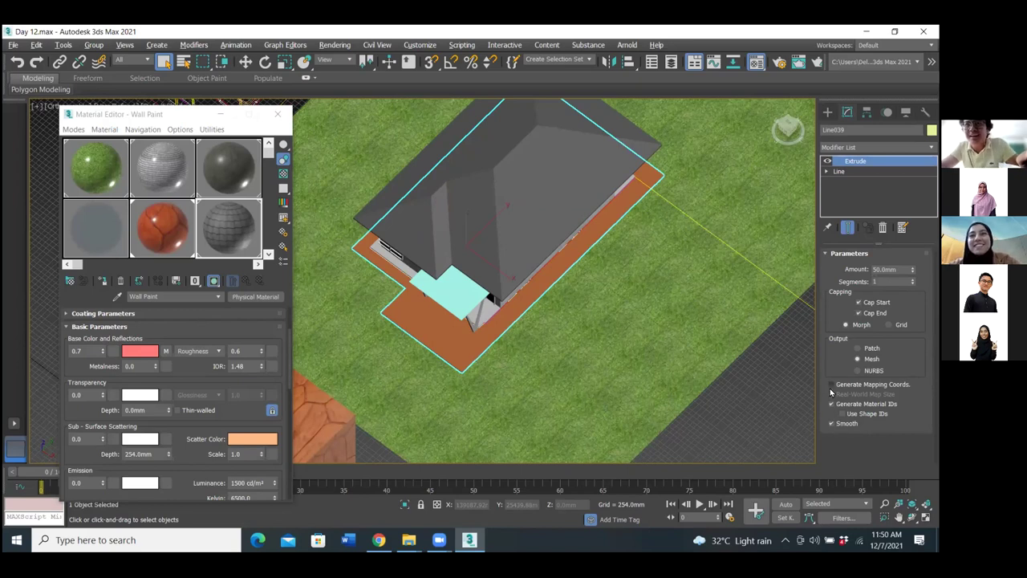
Enable Generate Mapping Coords. on the paving slab's Extrude, orbiting around the house to check it.
click(832, 388)
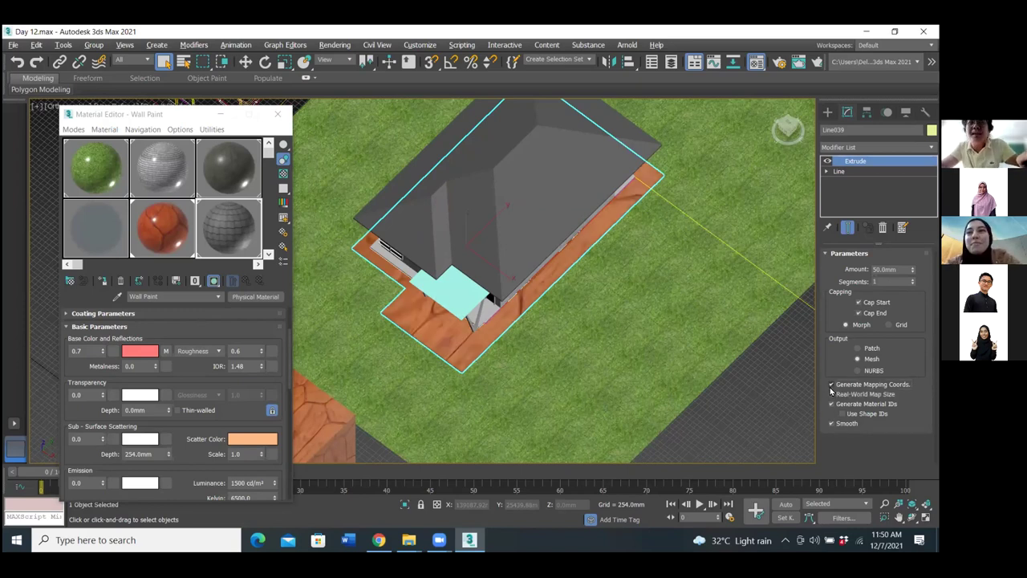
click(831, 385)
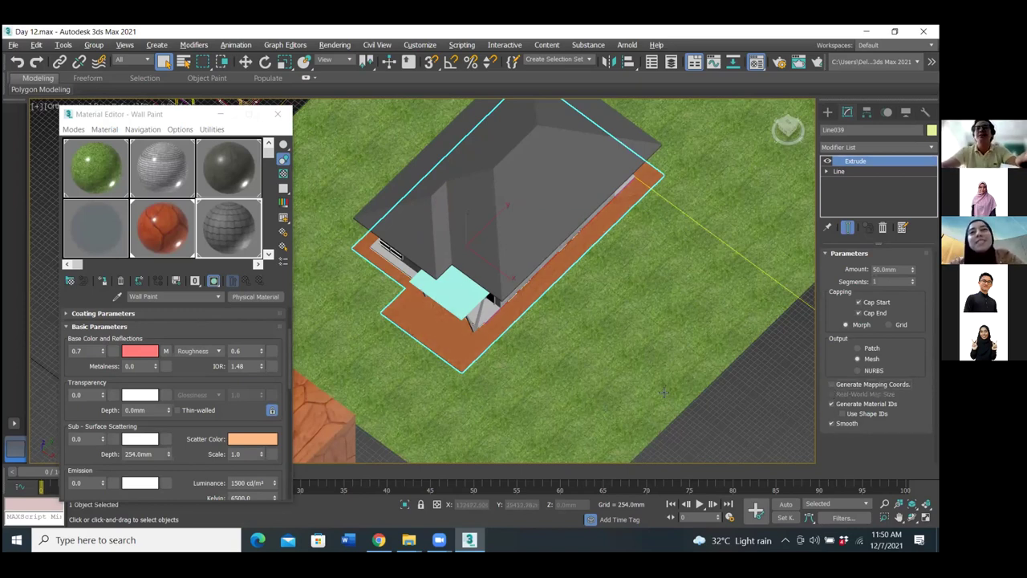
scroll(424, 294, down, 5)
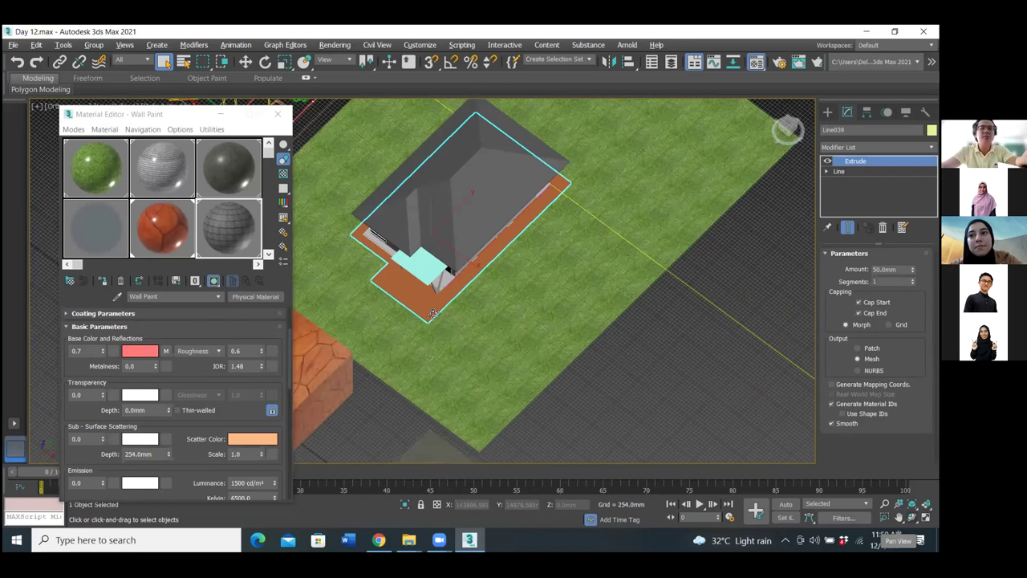
key(ctrl+r)
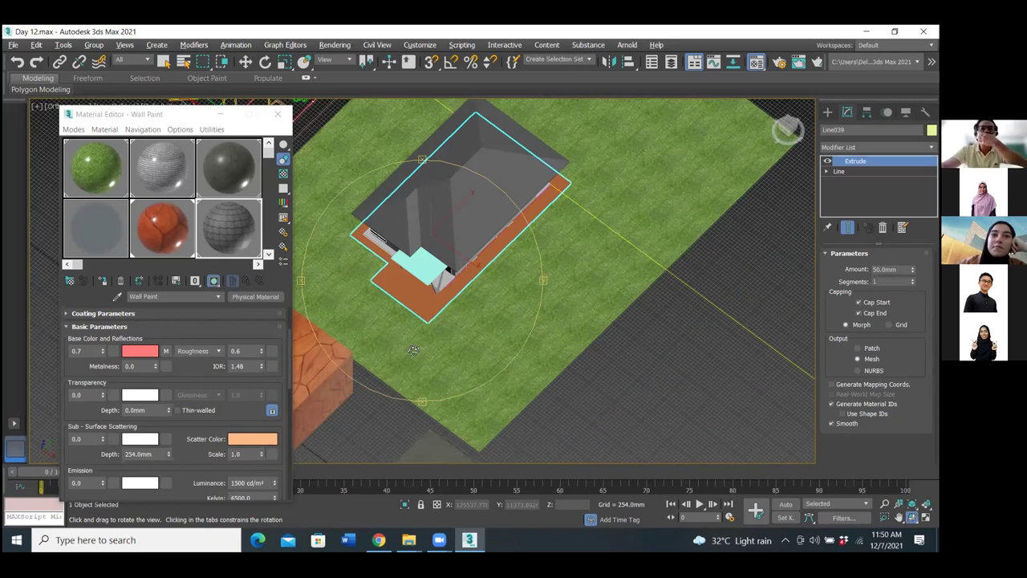
drag(429, 327, 430, 328)
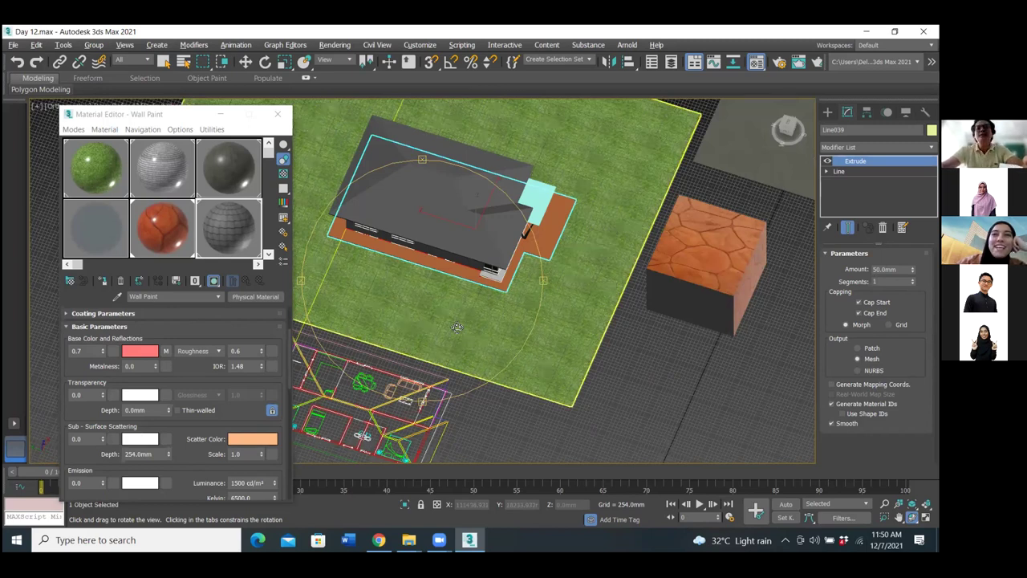
mouse_move(421, 343)
mouse_down()
mouse_move(437, 337)
mouse_move(418, 344)
mouse_up()
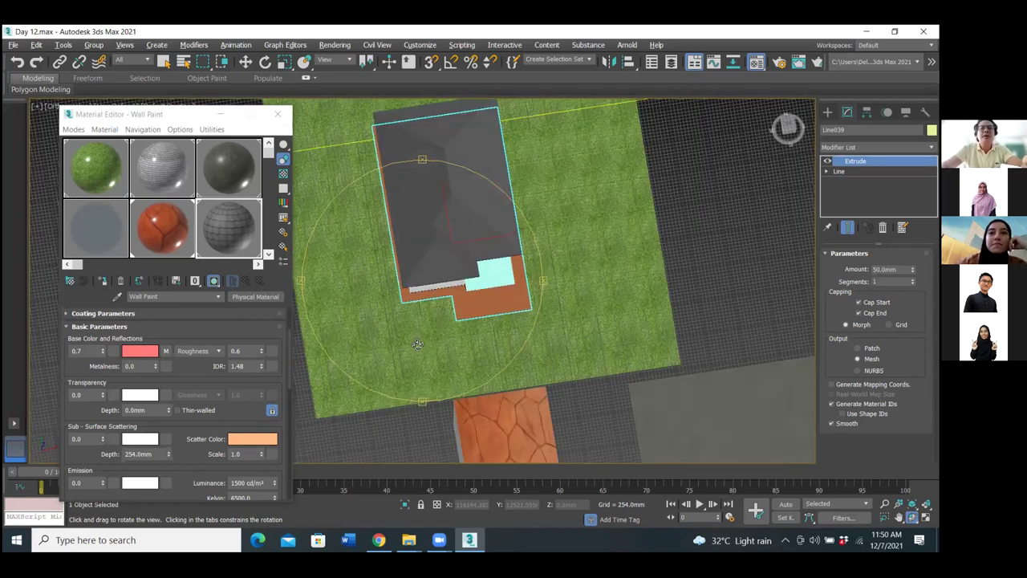
drag(490, 293, 470, 266)
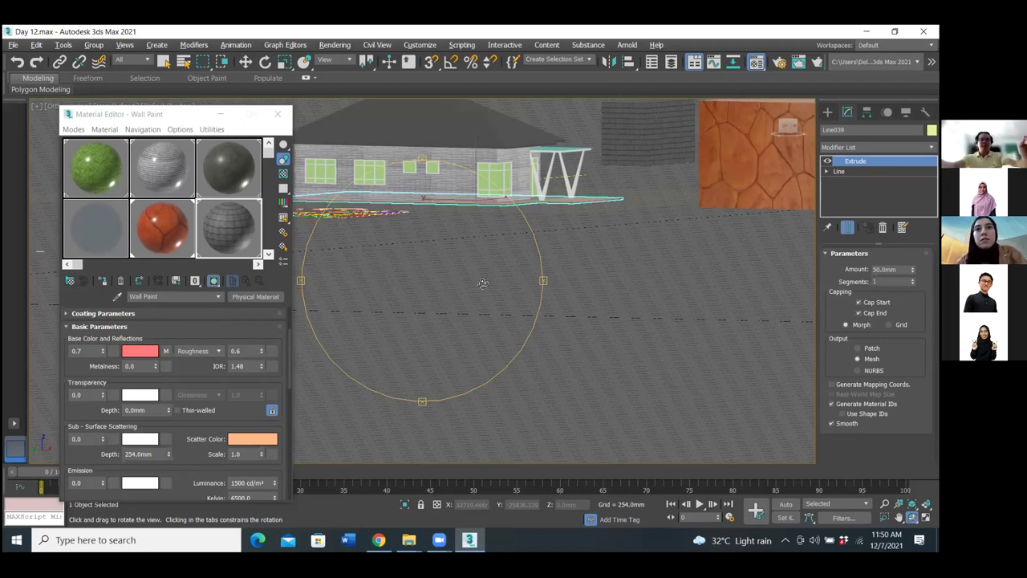
drag(436, 330, 559, 302)
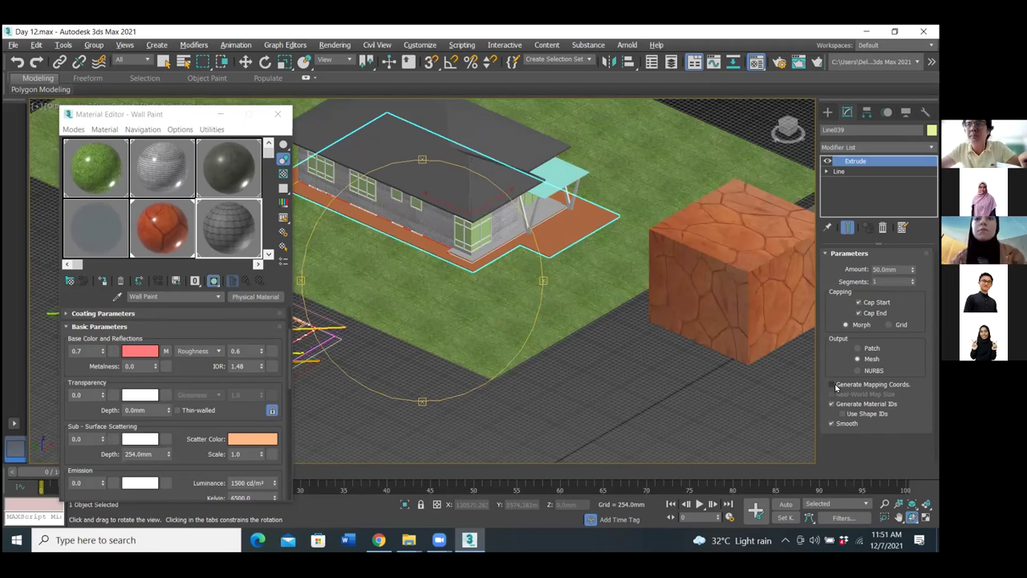
click(832, 386)
drag(469, 287, 654, 363)
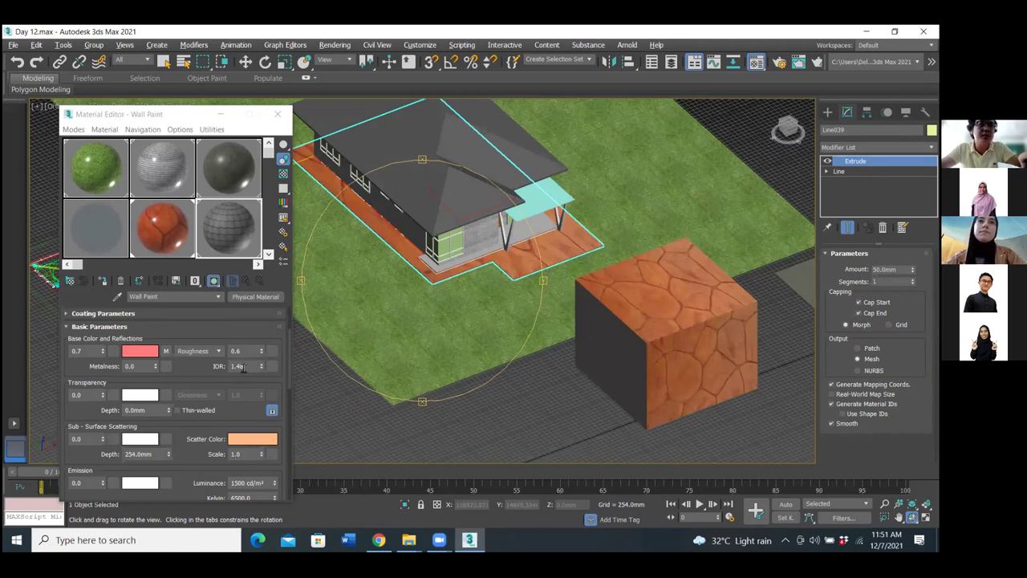
Delete the textured cube, reselect the paving slab, and open Wall Paint's Base Color map.
right_click(658, 365)
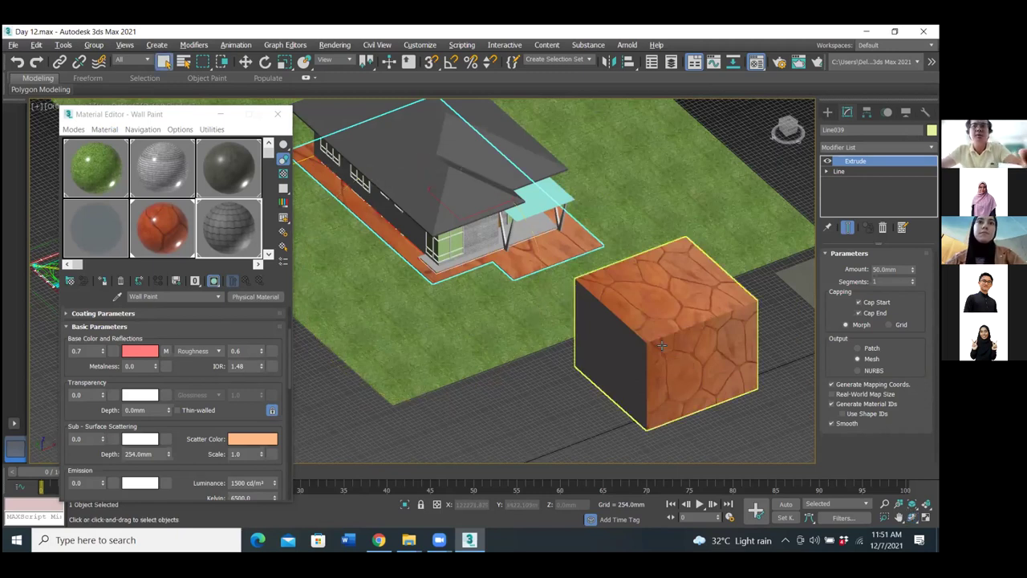
click(661, 347)
key(Delete)
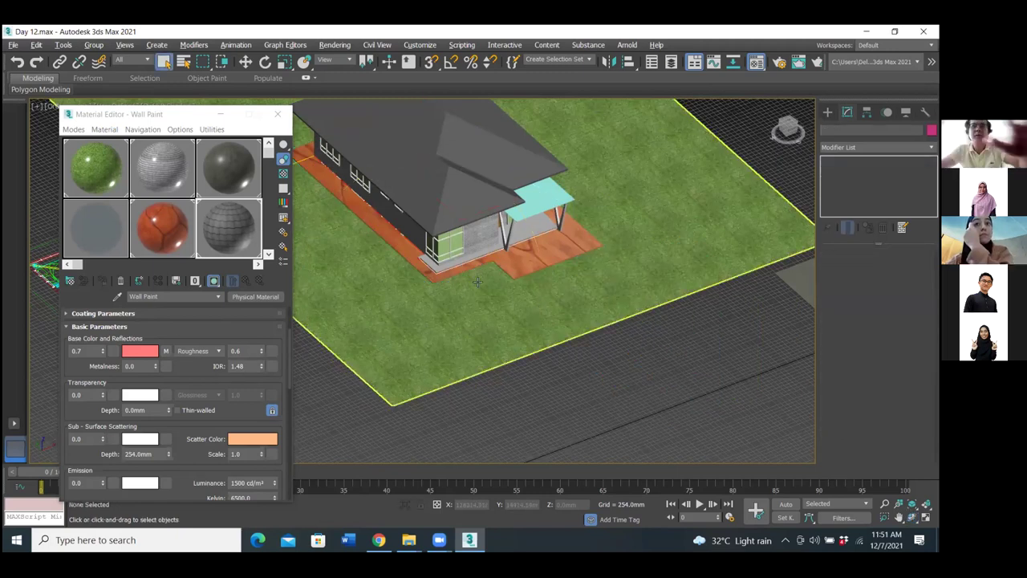
scroll(519, 267, up, 3)
click(519, 267)
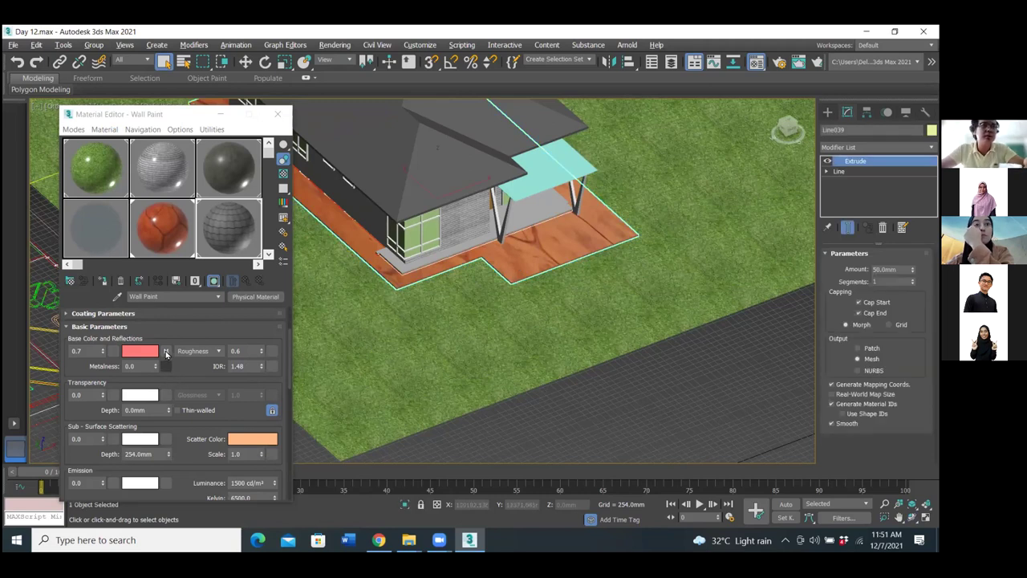
scroll(188, 392, down, 1)
scroll(185, 381, up, 1)
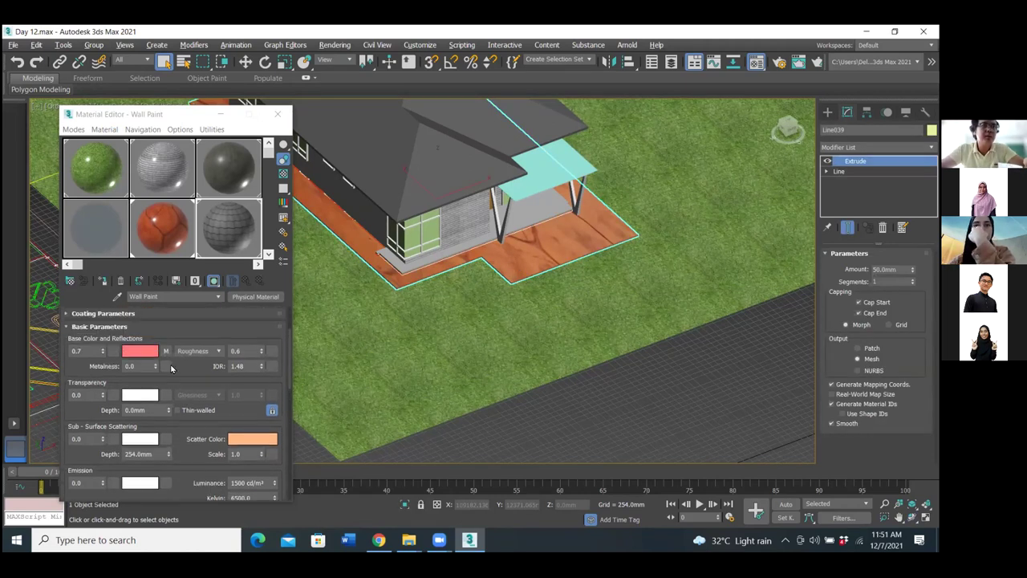
click(166, 351)
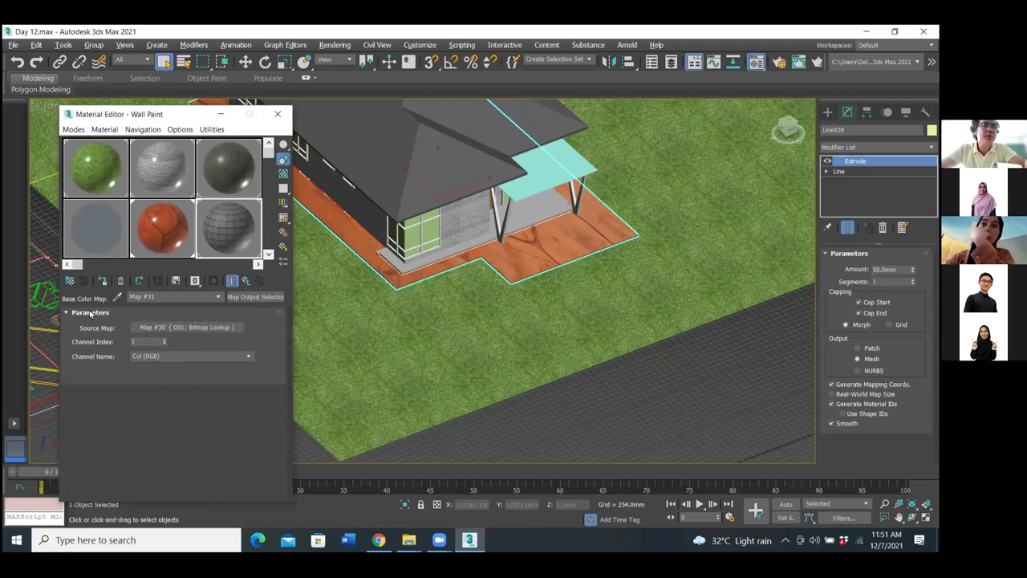
Show the Ceramic material's bitmap map and enlarge its sample sphere preview.
click(173, 232)
scroll(199, 407, down, 1)
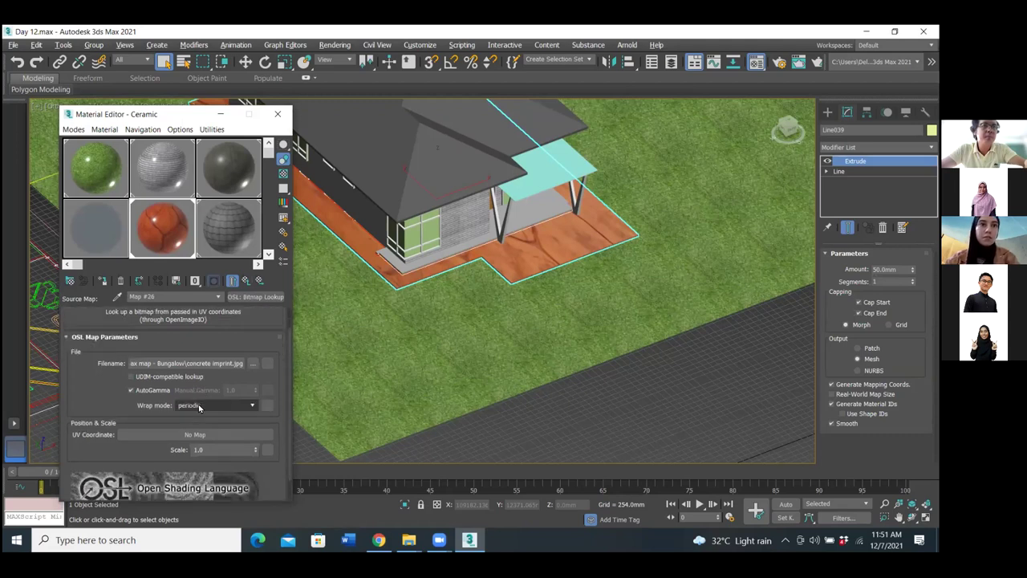
scroll(199, 406, down, 1)
scroll(195, 393, up, 2)
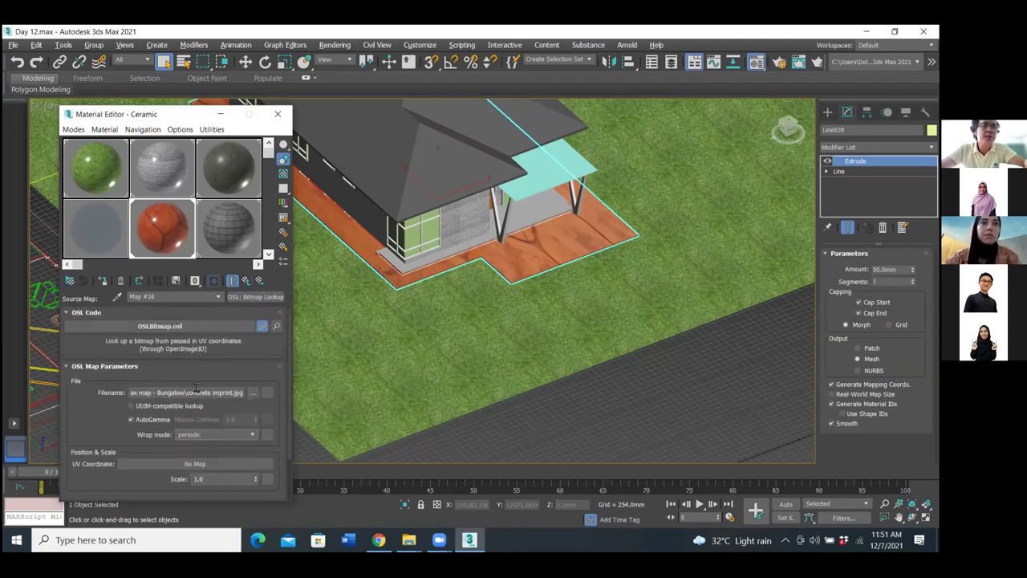
click(249, 297)
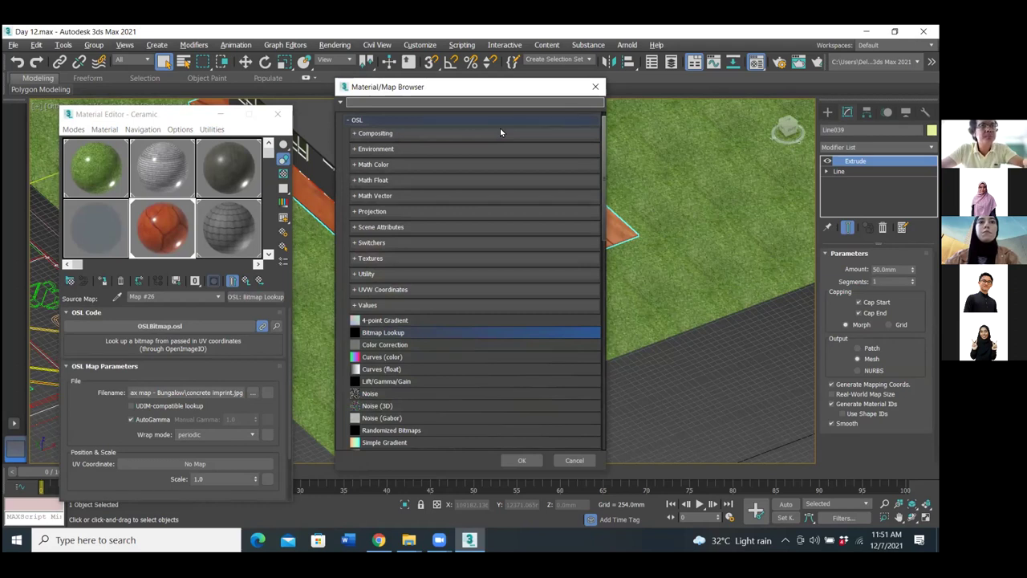
double_click(158, 251)
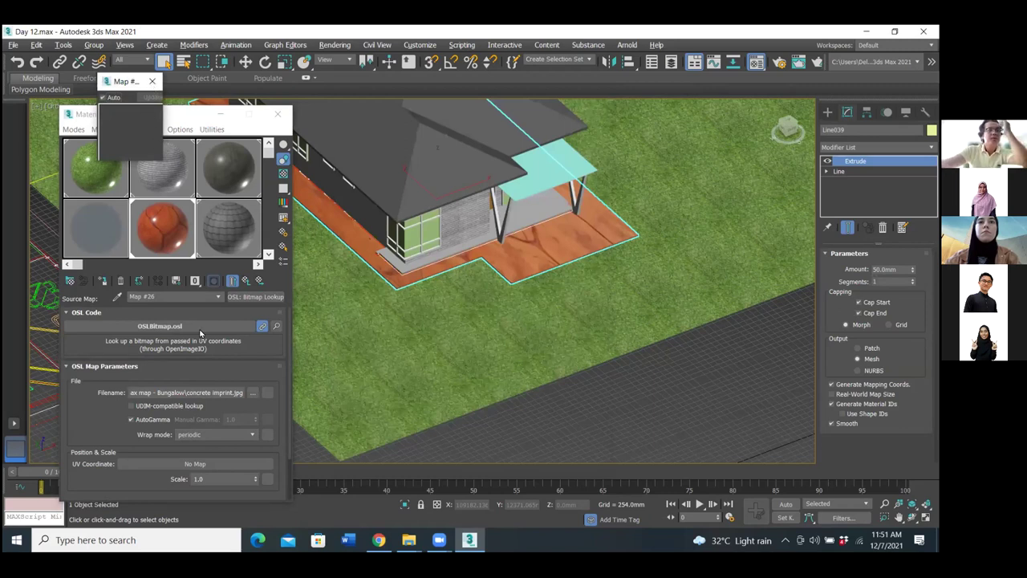
Collapse, expand and collapse the map's OSL parameters rollout, then open and close the Material/Map Browser.
scroll(210, 390, down, 1)
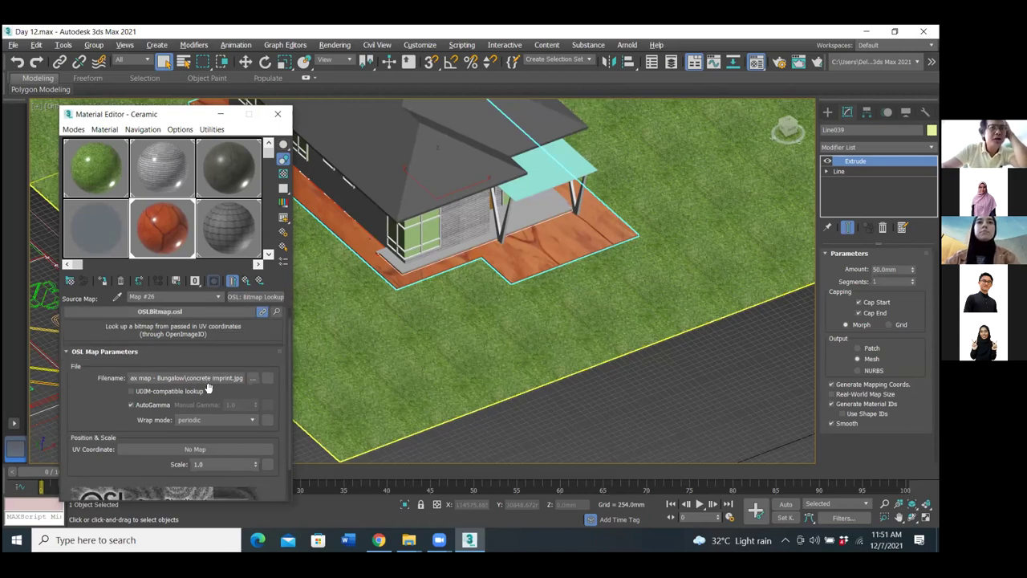
scroll(207, 388, down, 2)
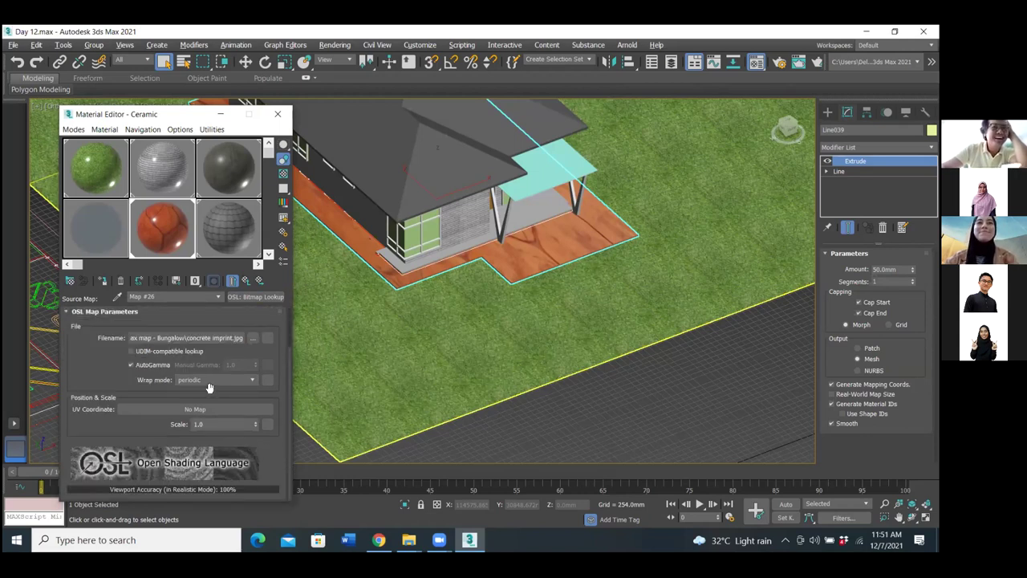
scroll(208, 388, up, 3)
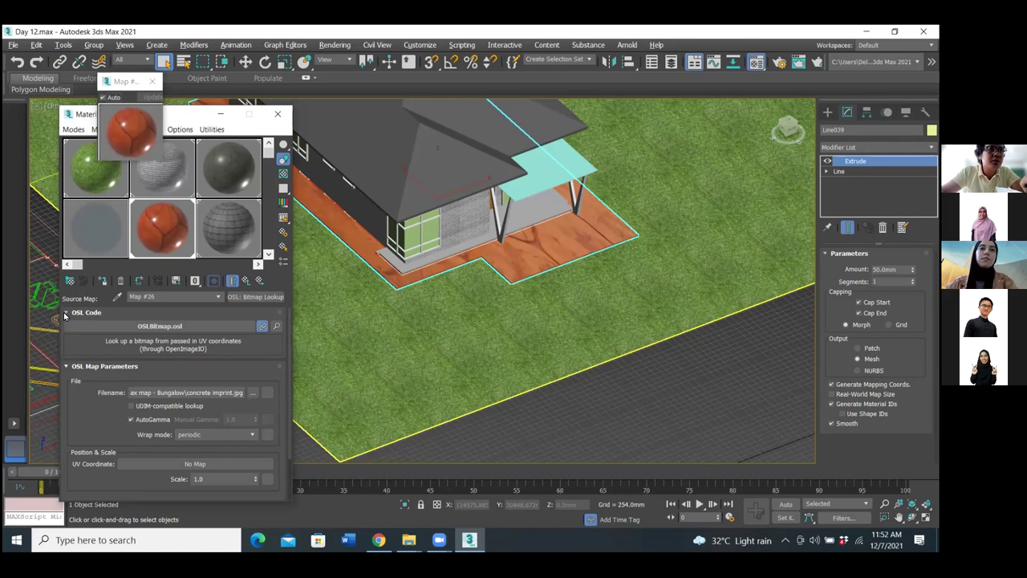
click(66, 367)
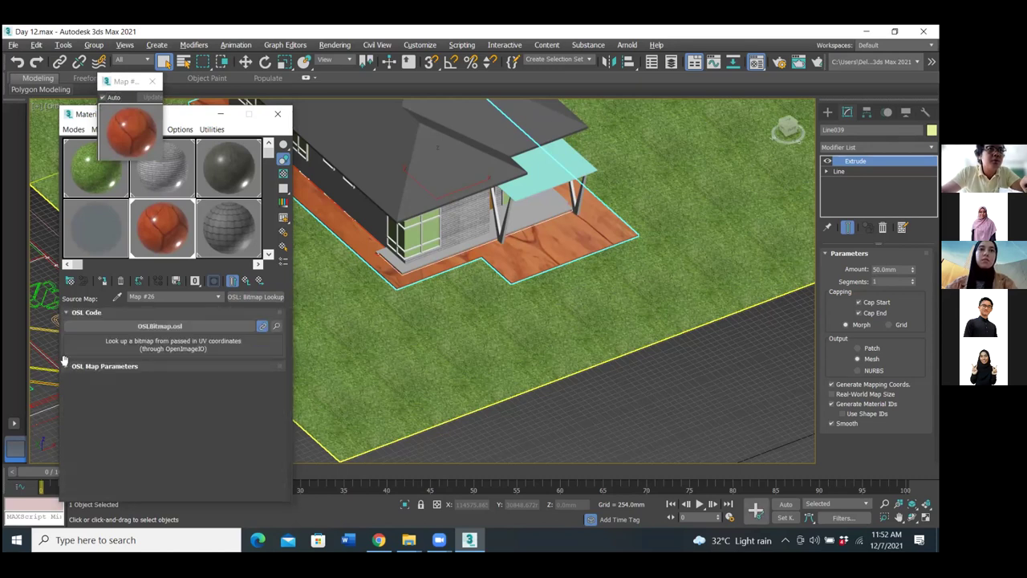
click(66, 366)
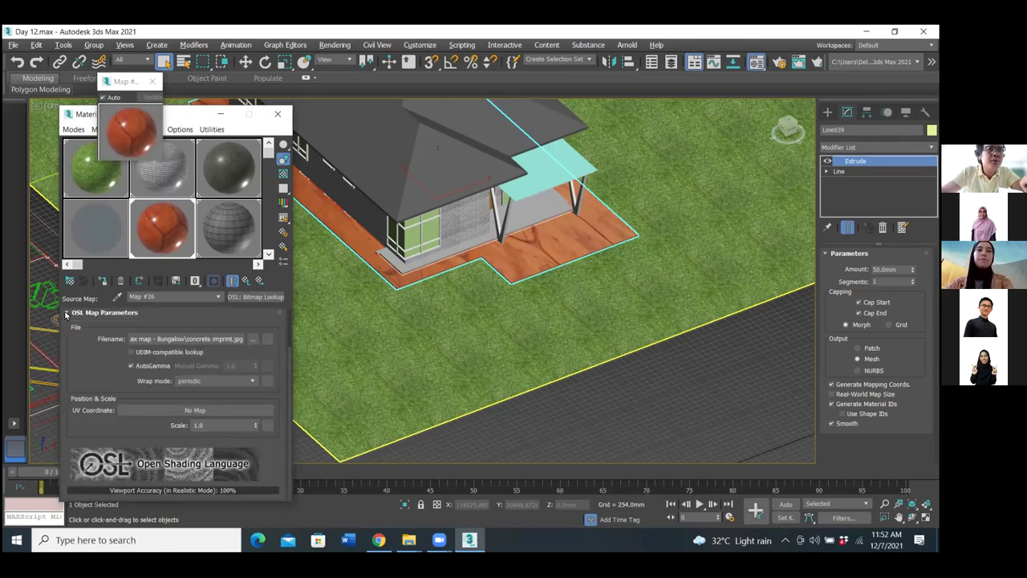
click(66, 312)
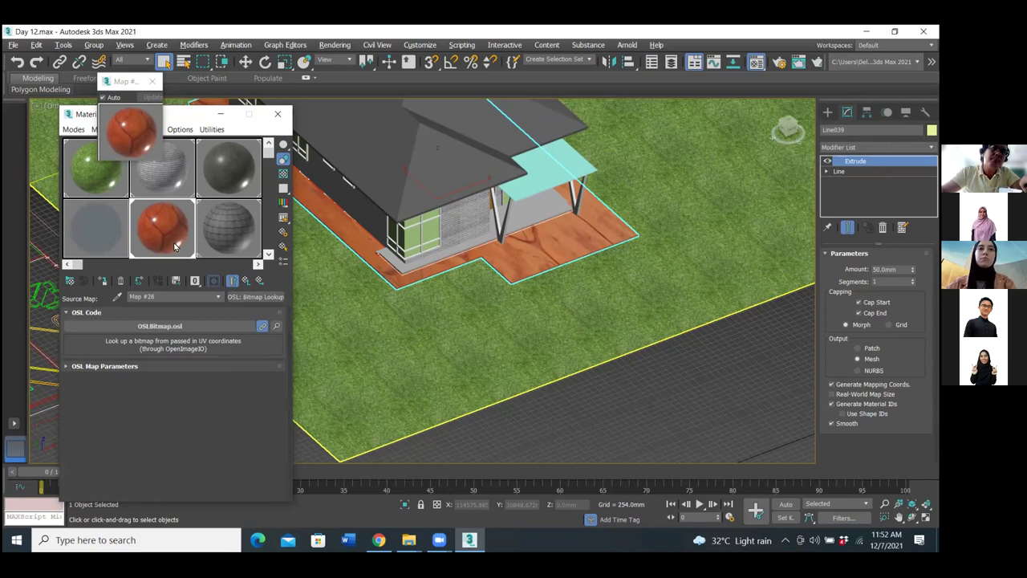
click(69, 282)
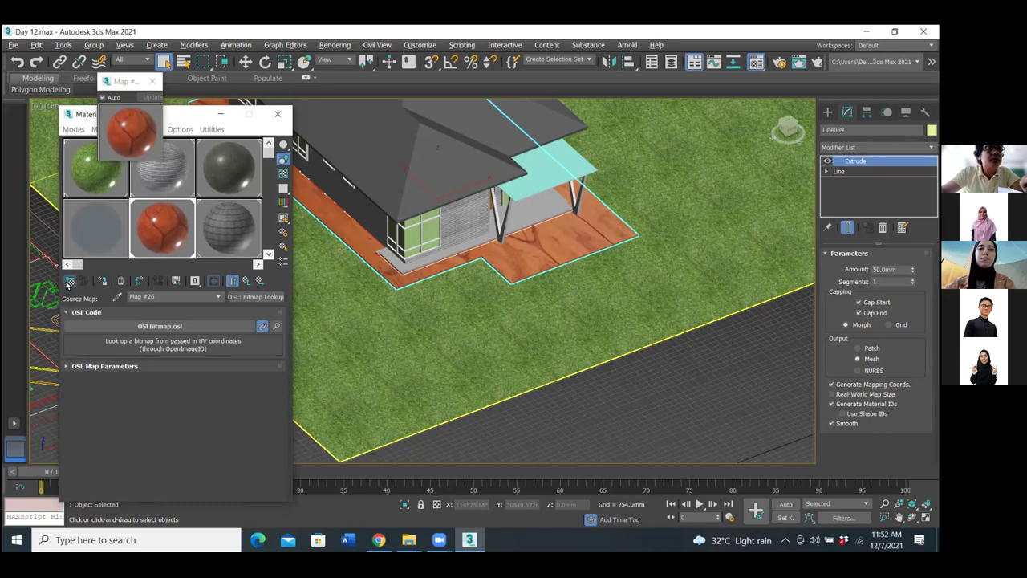
click(594, 87)
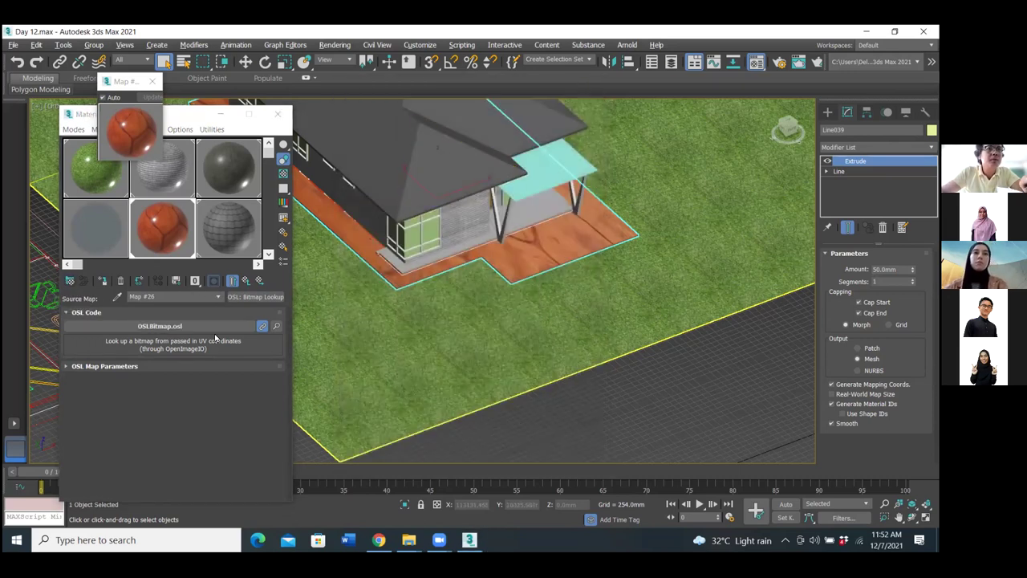
Change the paving map's type to a plain Bitmap.
click(269, 297)
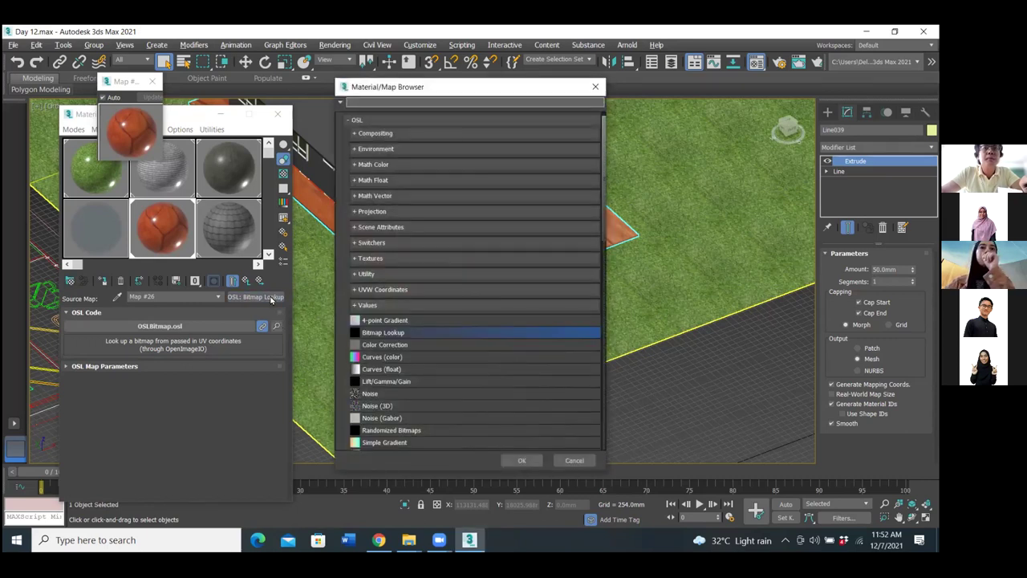
scroll(418, 346, down, 1)
scroll(419, 347, down, 4)
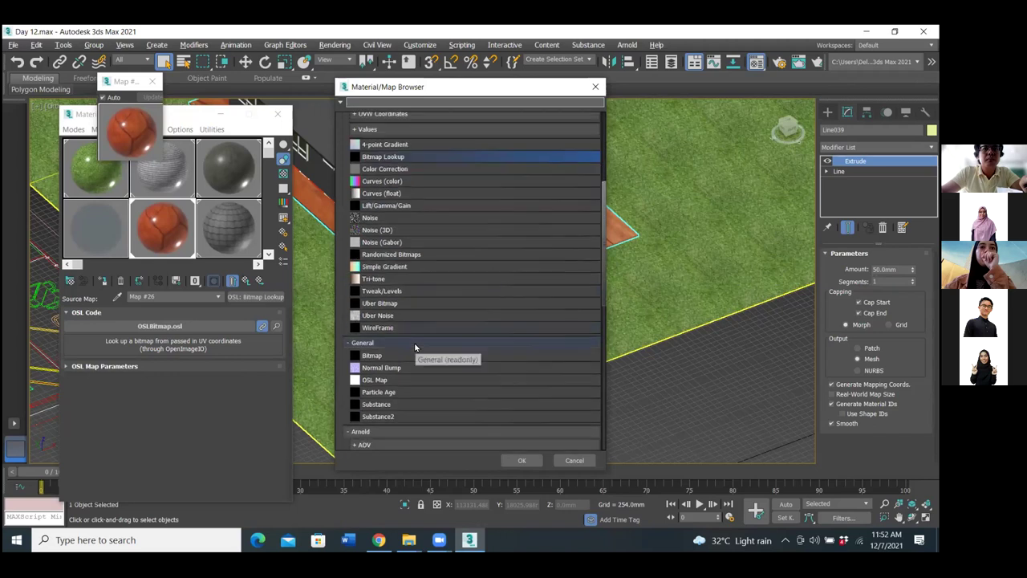
scroll(415, 347, down, 1)
click(392, 343)
double_click(369, 343)
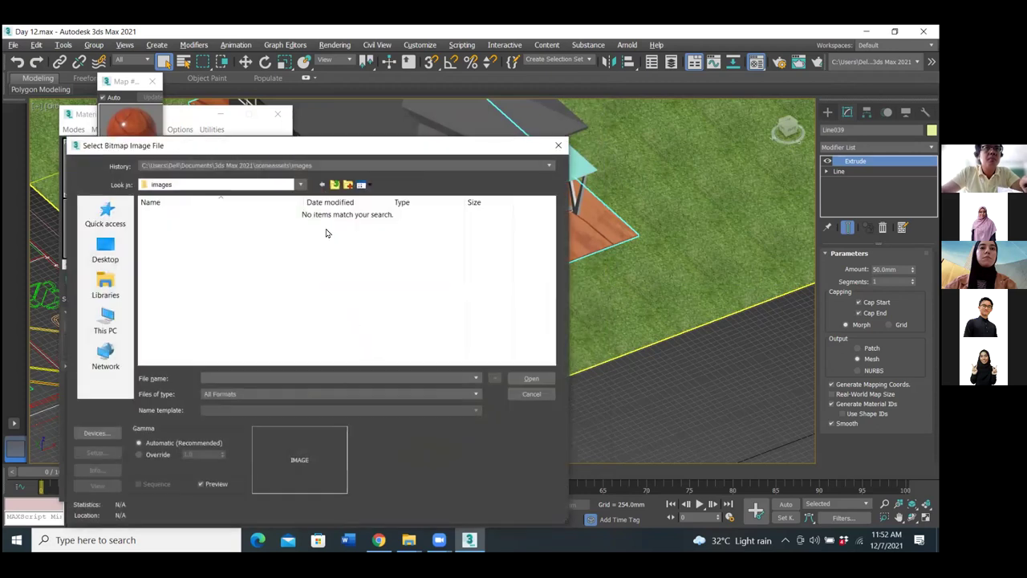
Load concrete imprint.jpg from the Desktop's '3ds max map - Bungalow' folder as the bitmap.
click(334, 185)
click(334, 185)
click(334, 185)
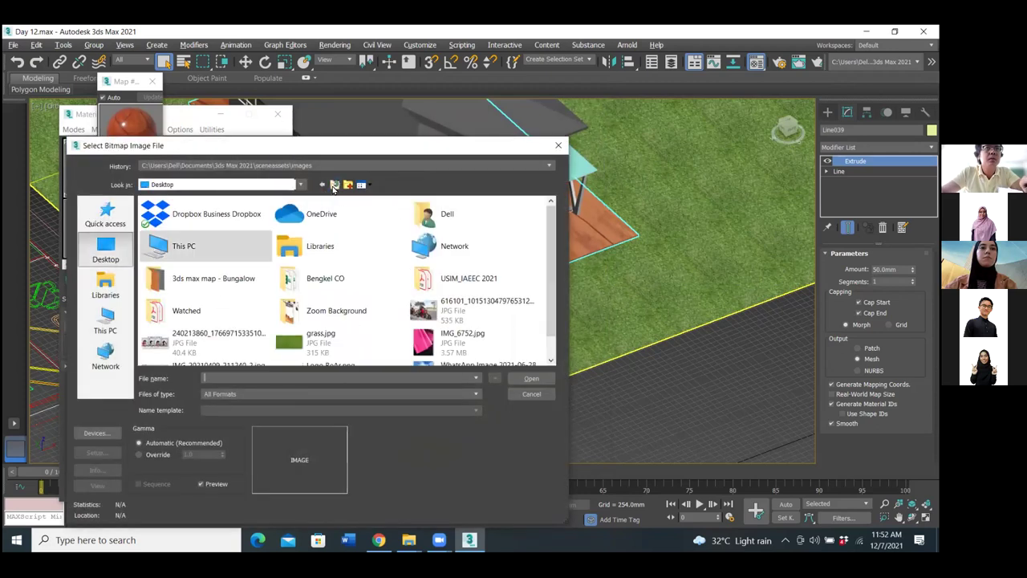
double_click(226, 279)
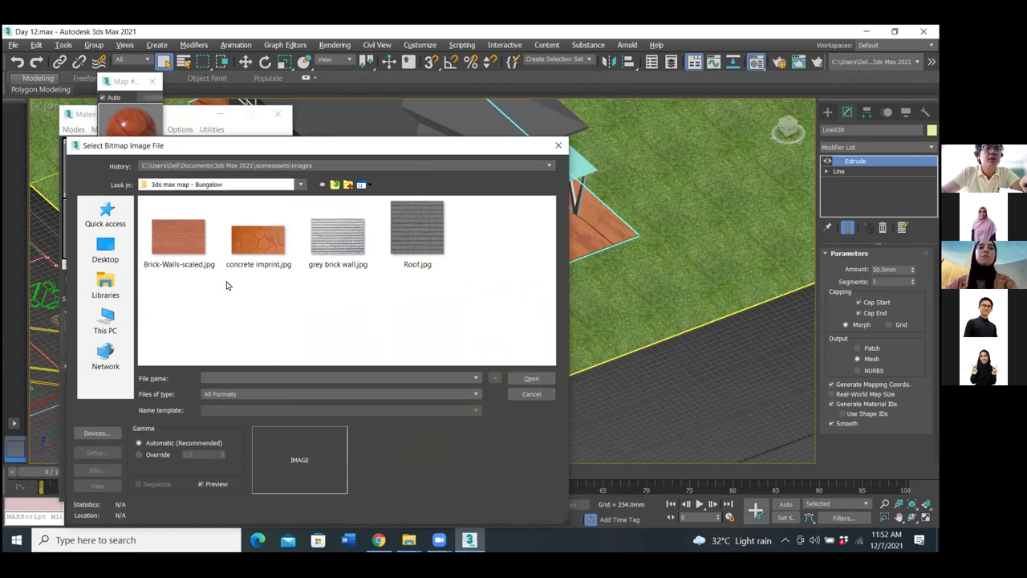
click(239, 241)
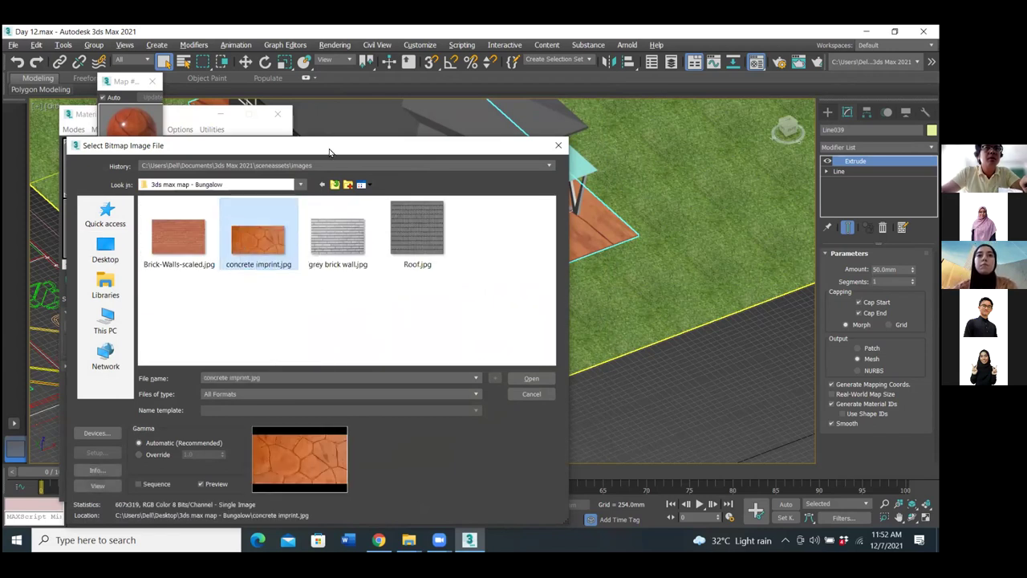
click(602, 378)
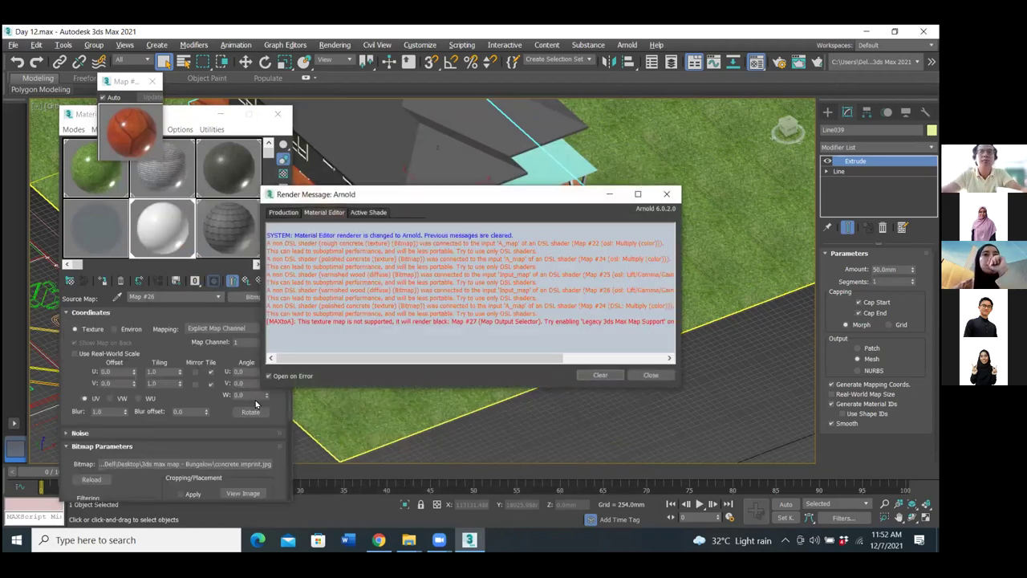
Clear and close the Arnold render message, then set the bitmap's U tiling to 5.0.
click(594, 375)
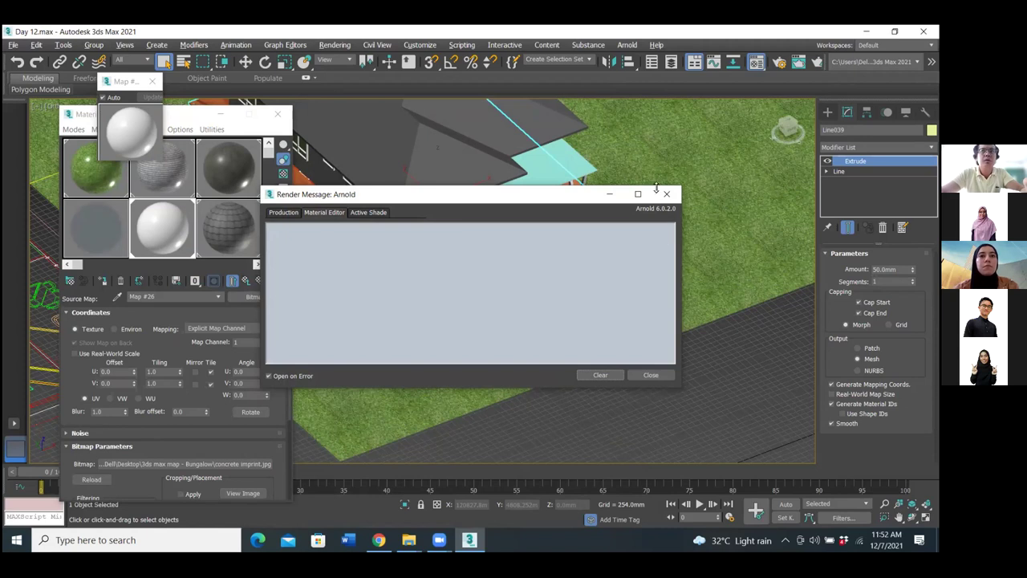
click(666, 193)
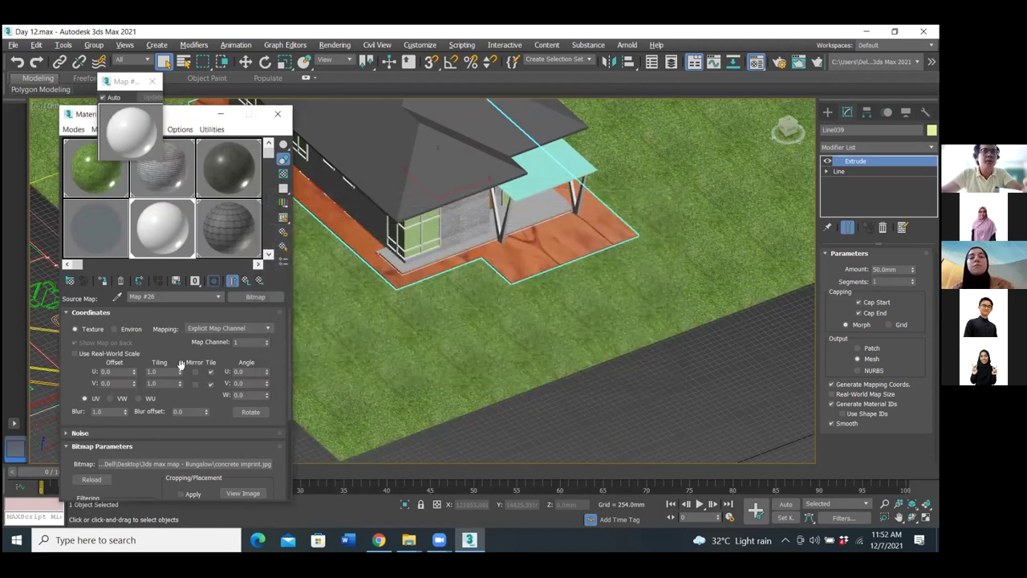
drag(169, 372, 138, 369)
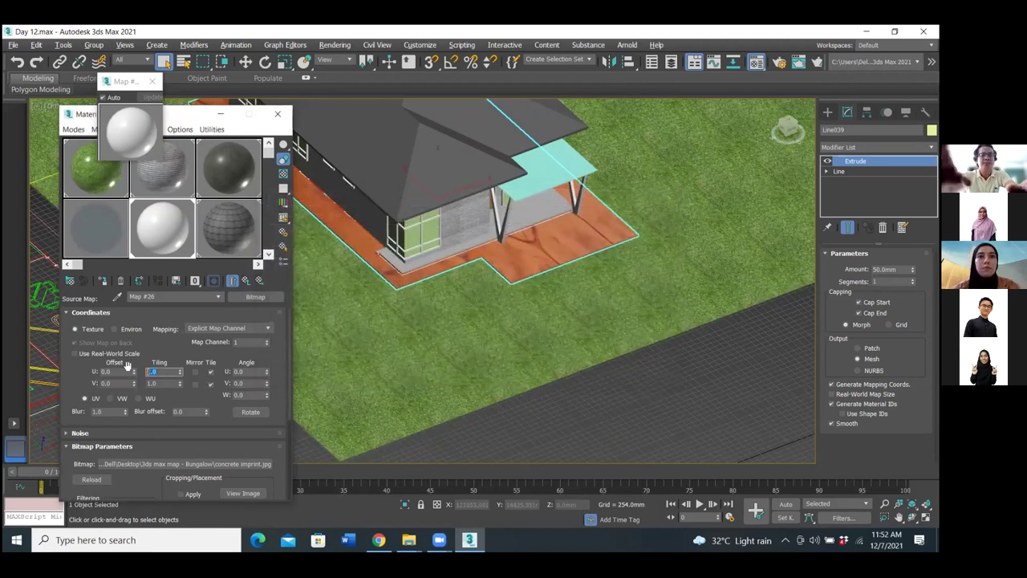
text(5)
key(Return)
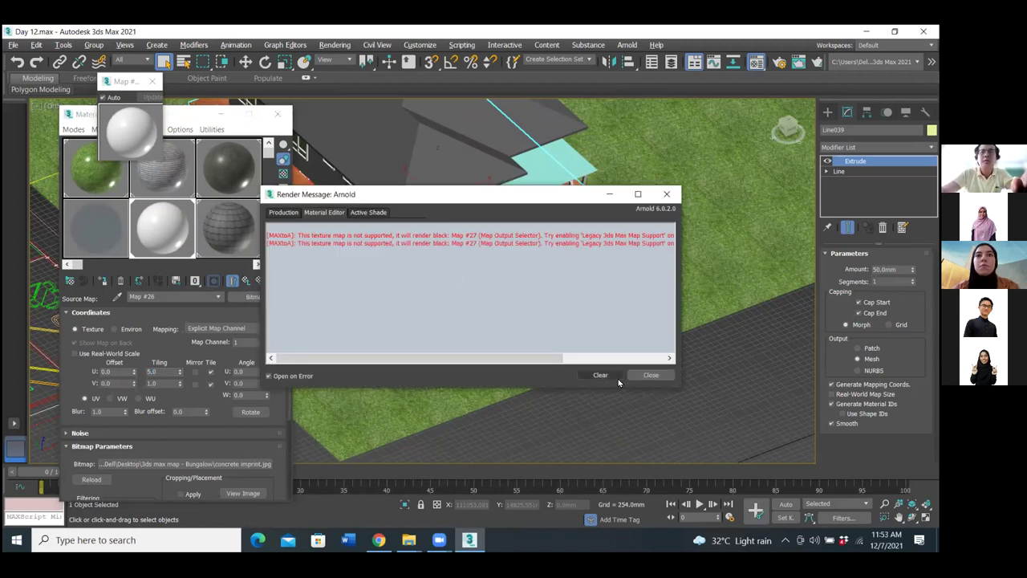
Set the V tiling to 5.0 and close the Arnold render message window.
click(603, 374)
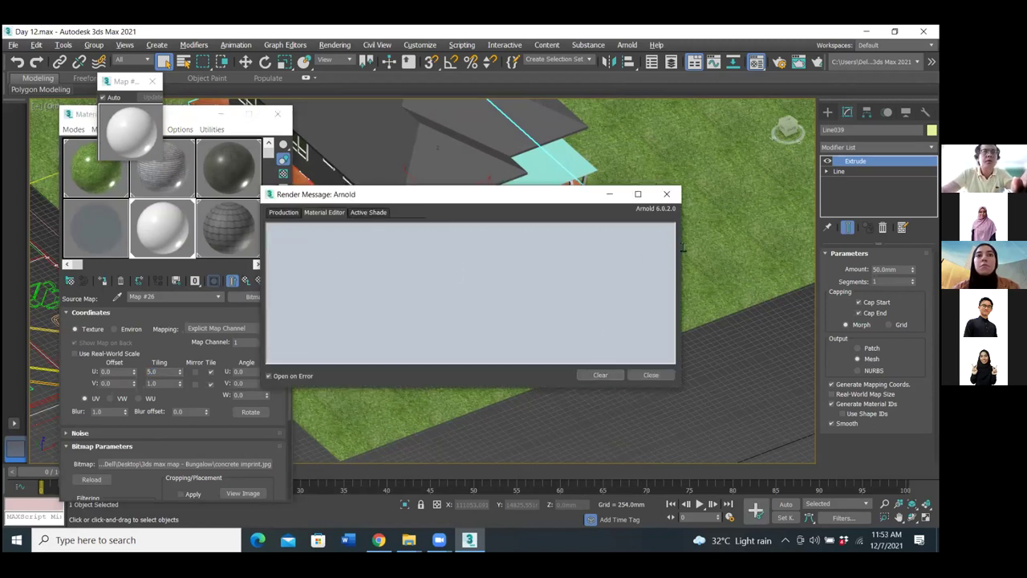
click(666, 194)
double_click(160, 383)
key(Return)
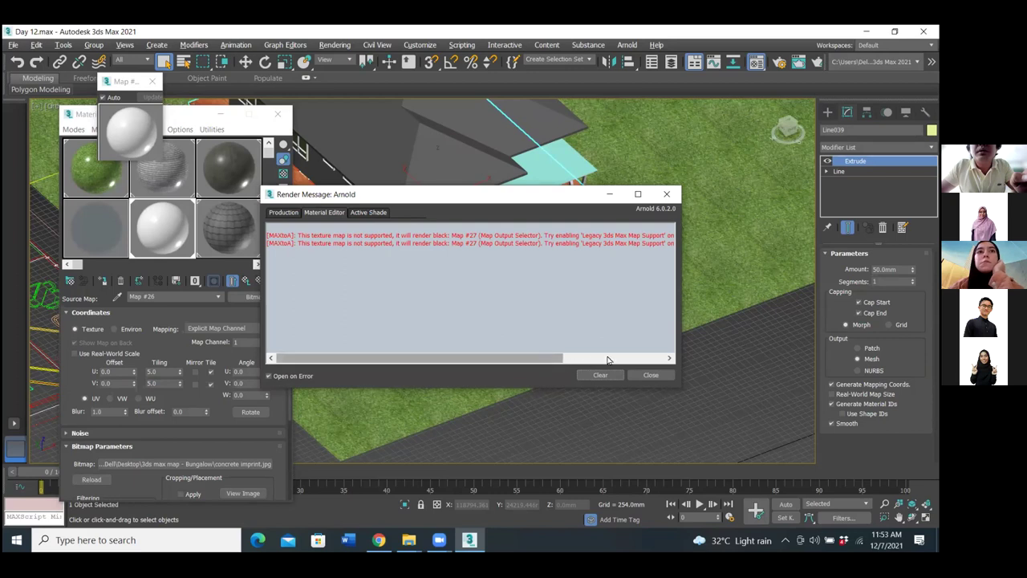
click(666, 359)
click(666, 358)
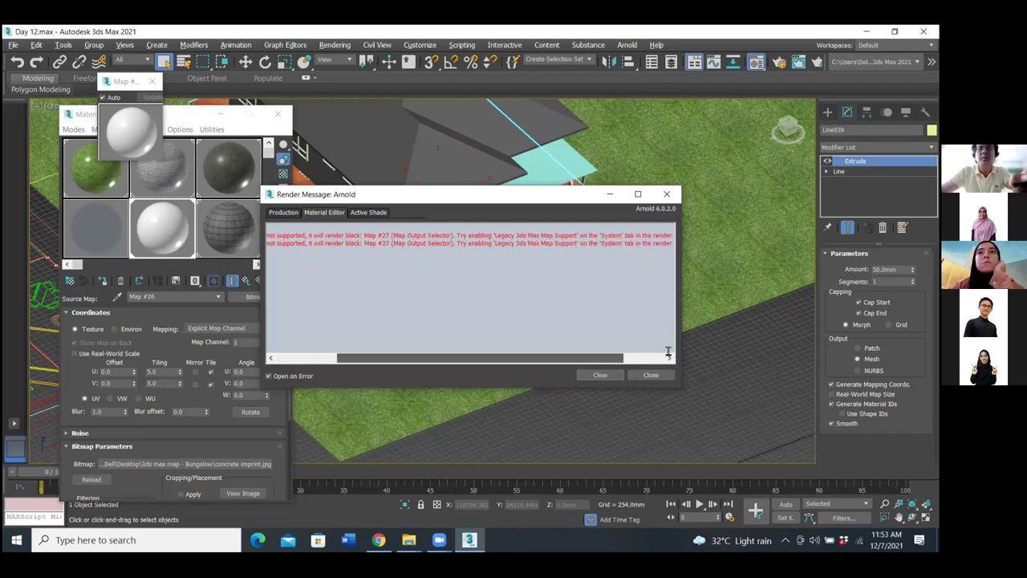
click(667, 357)
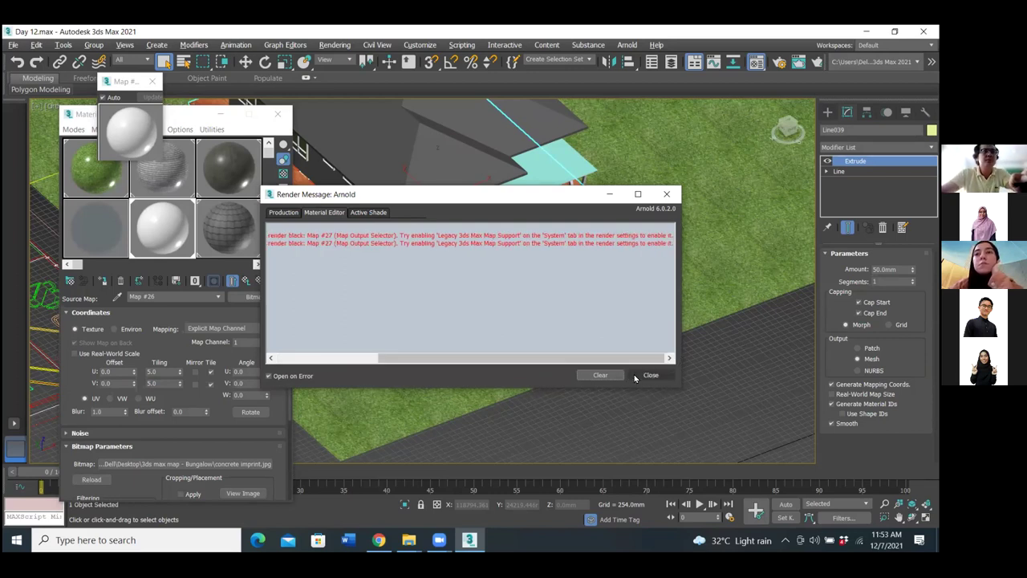
click(666, 193)
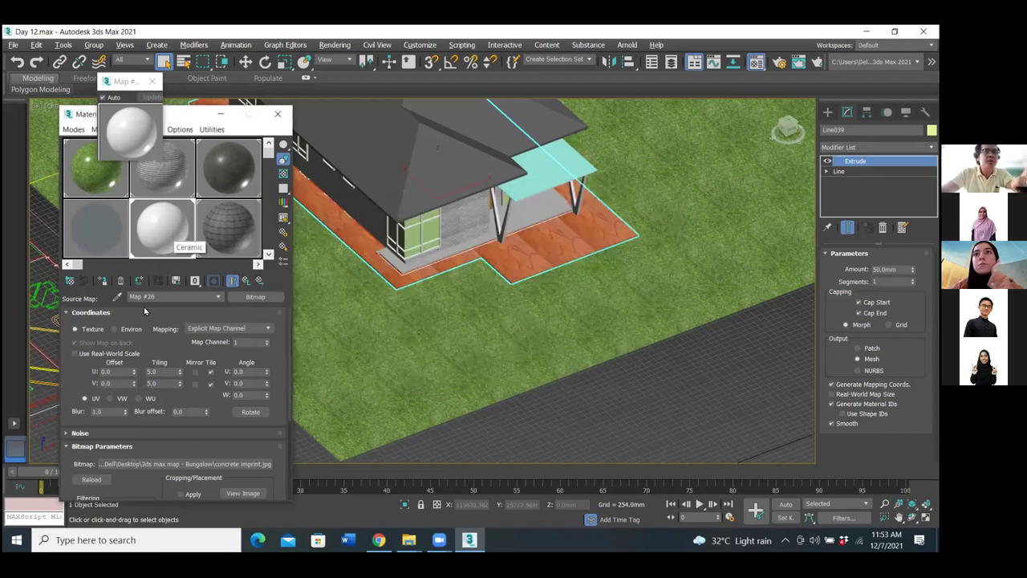
Replace Map #26 with a new Bitmap loading concrete imprint.jpg at 1.0 × 1.0 tiling, closing the render message.
click(256, 296)
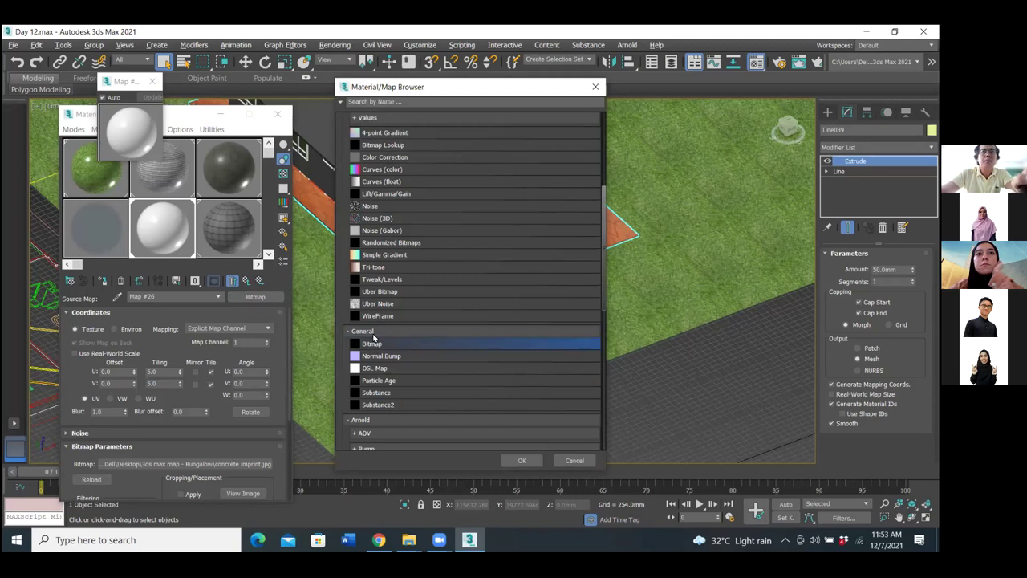
double_click(374, 343)
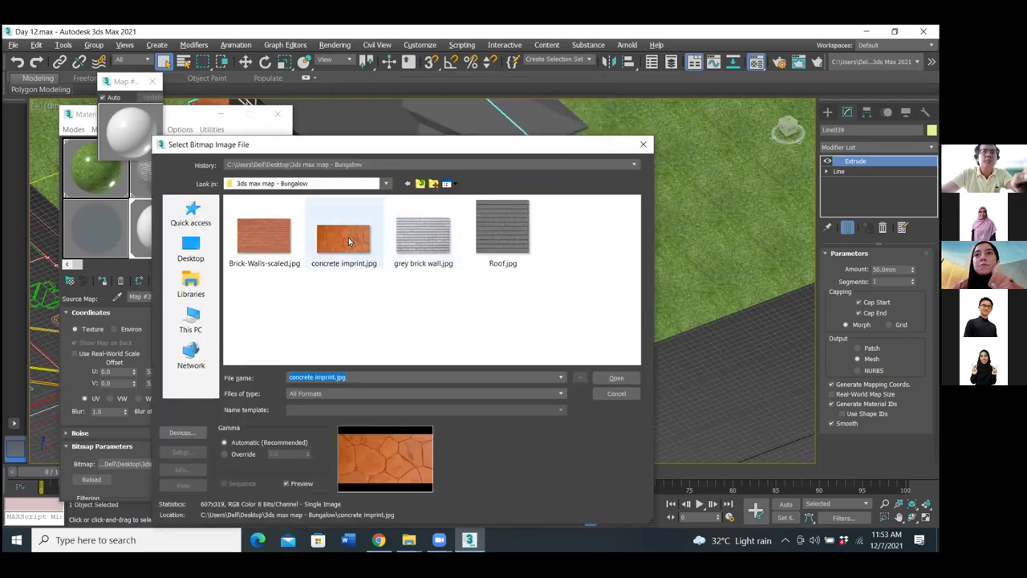
click(348, 237)
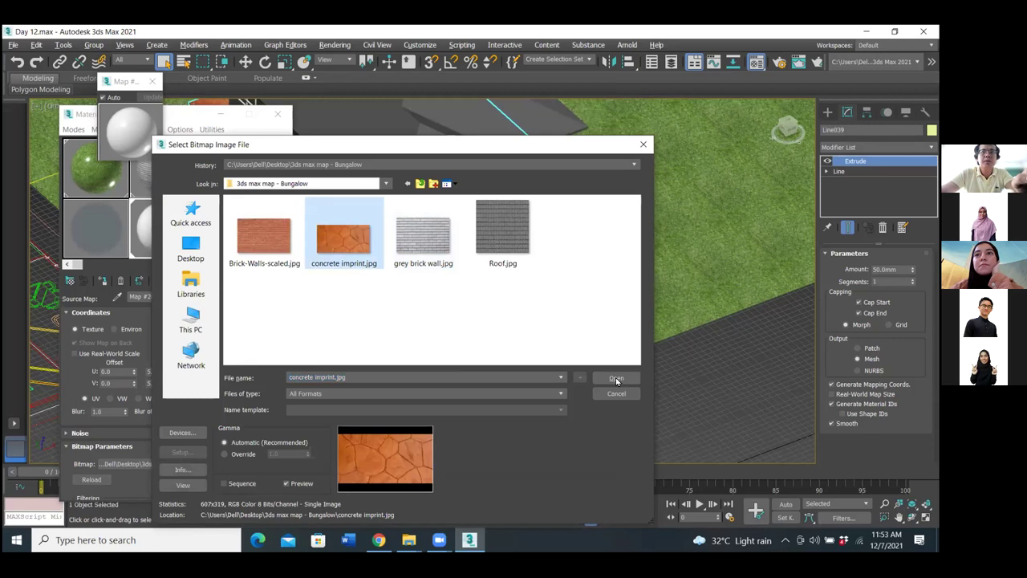
click(615, 379)
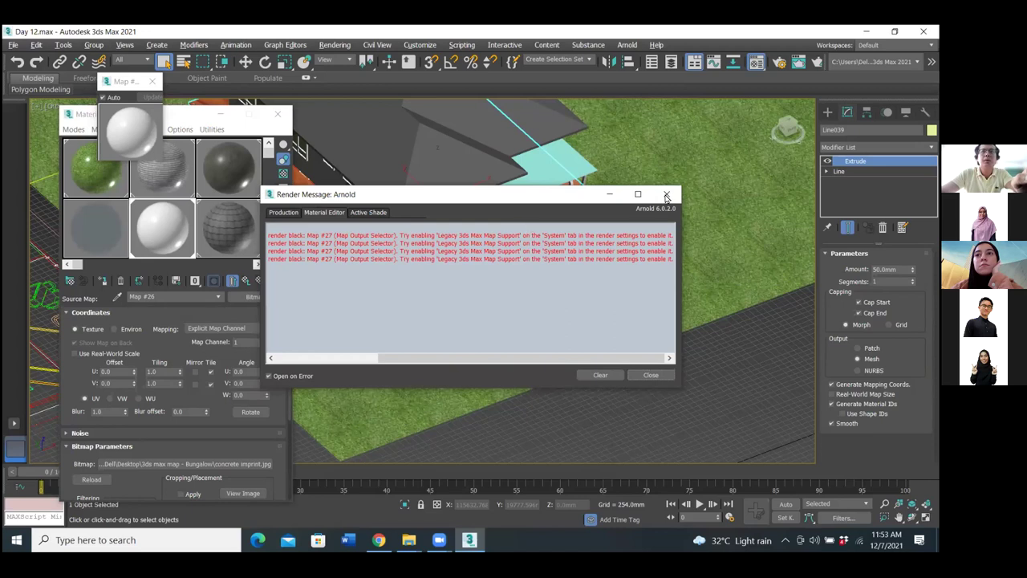
click(666, 195)
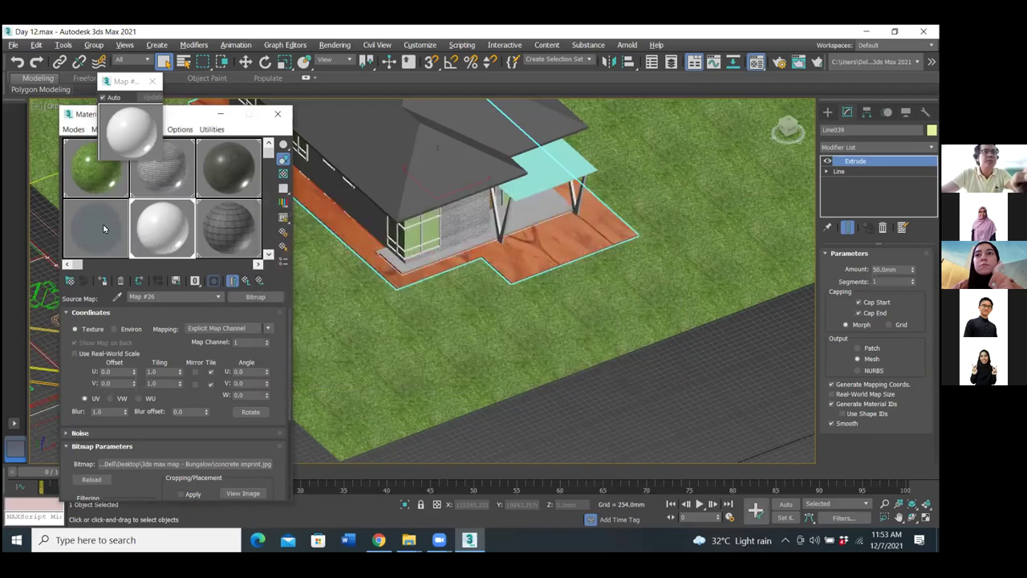
Give the Solid Glass material a Base Color Bitmap loading concrete imprint.jpg.
click(103, 228)
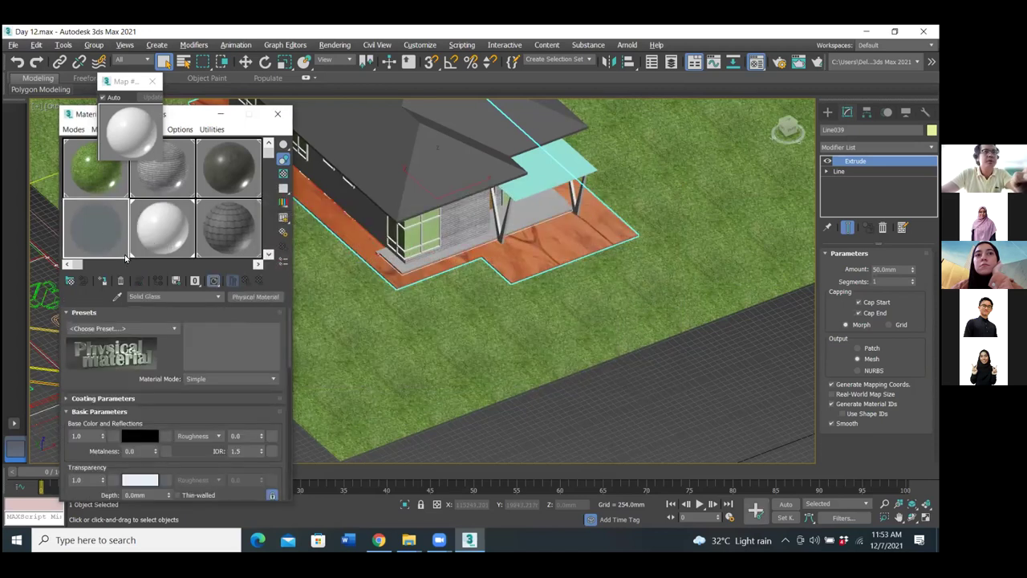
click(168, 435)
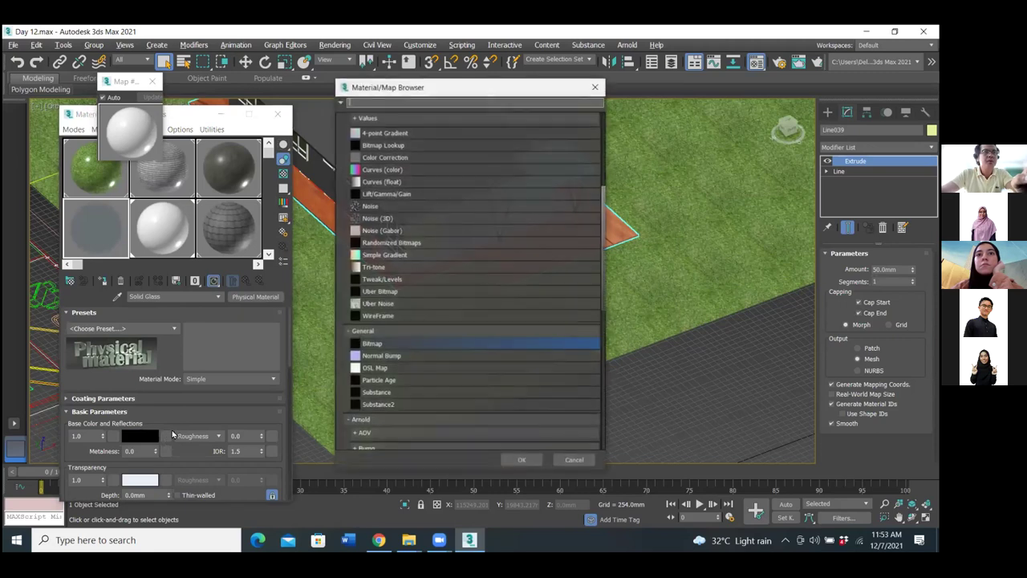
double_click(367, 343)
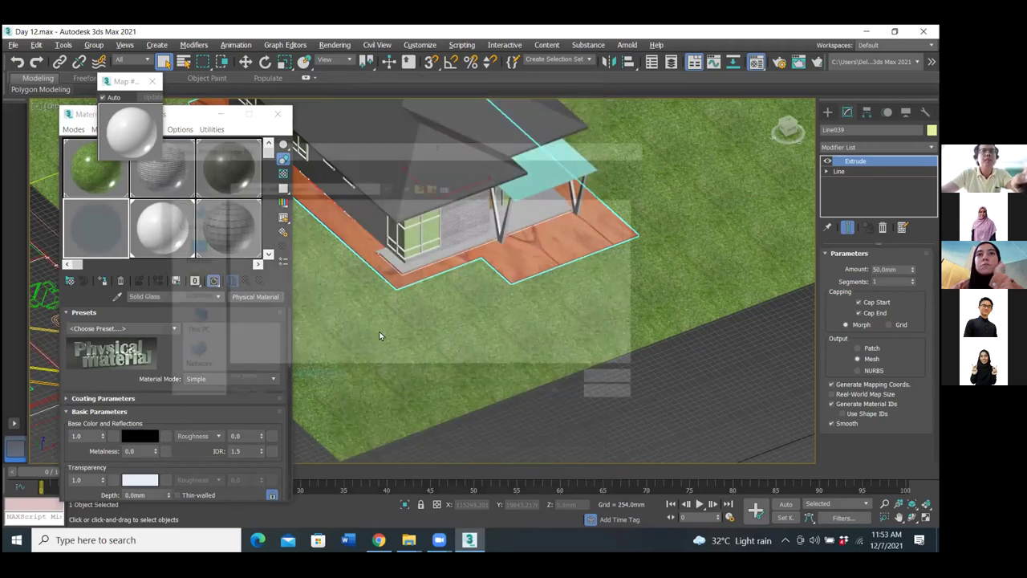
click(359, 258)
click(617, 377)
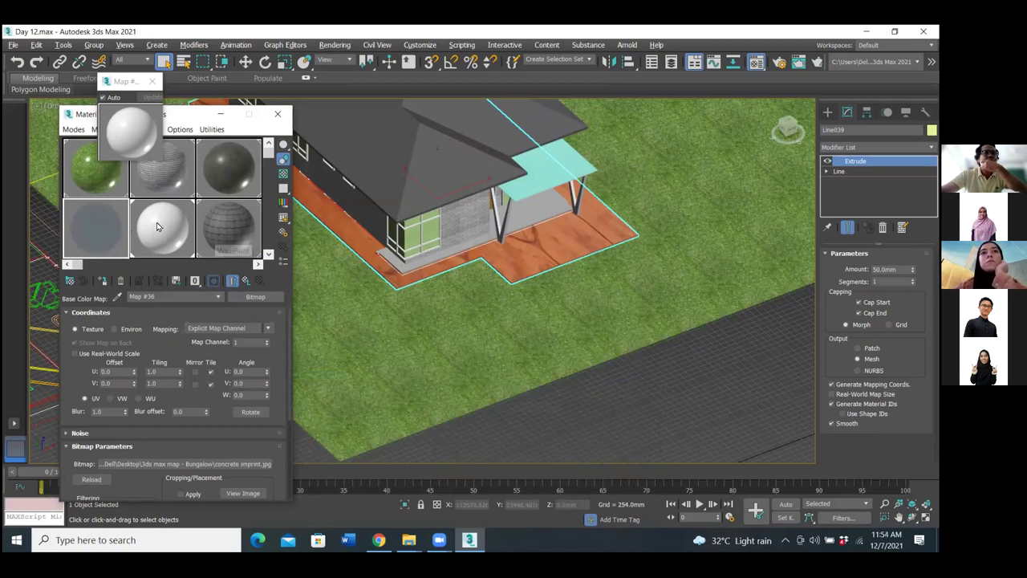
Drag the Solid Glass material onto the paving slab.
click(100, 230)
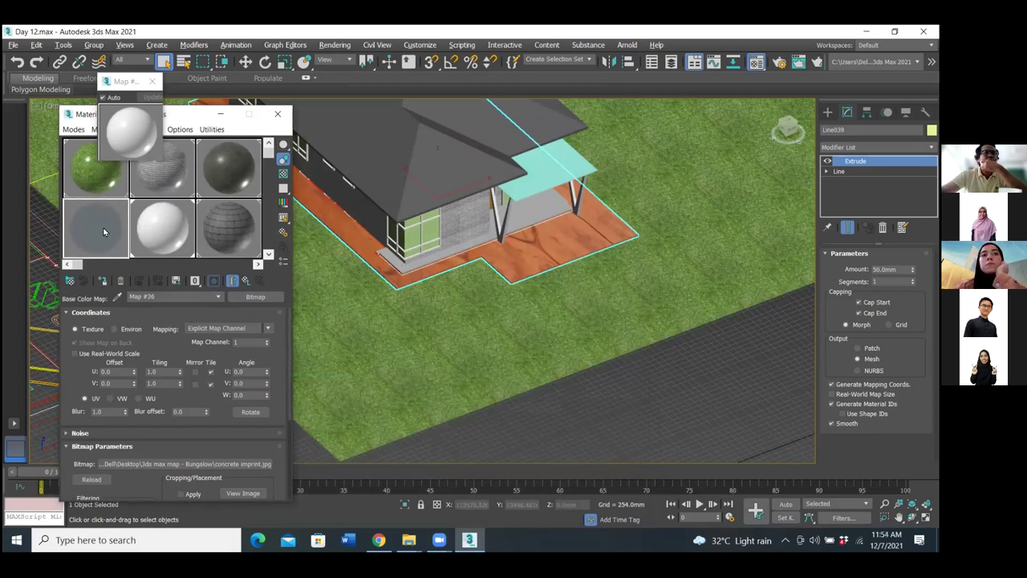
drag(103, 232, 527, 258)
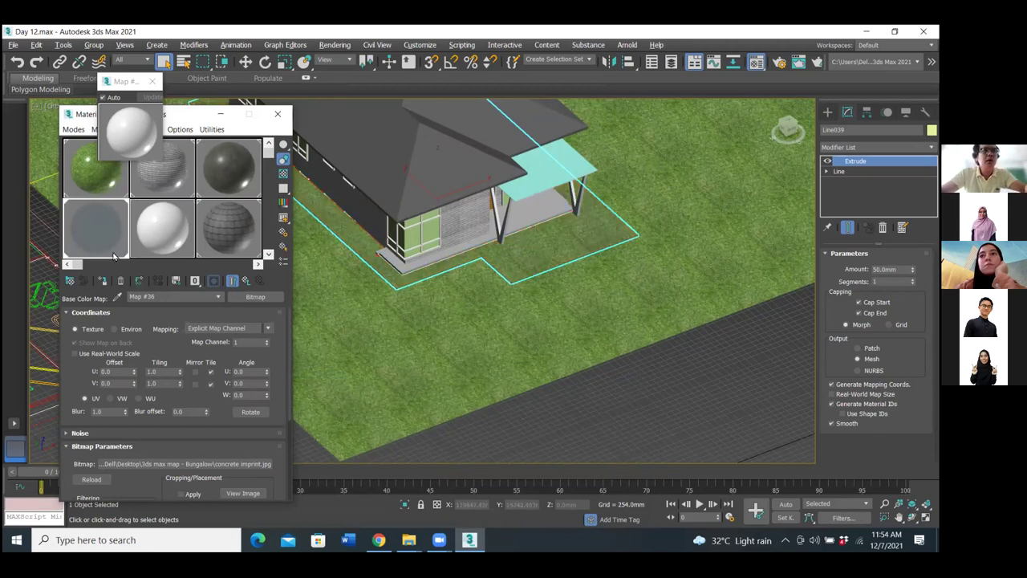
scroll(495, 297, down, 3)
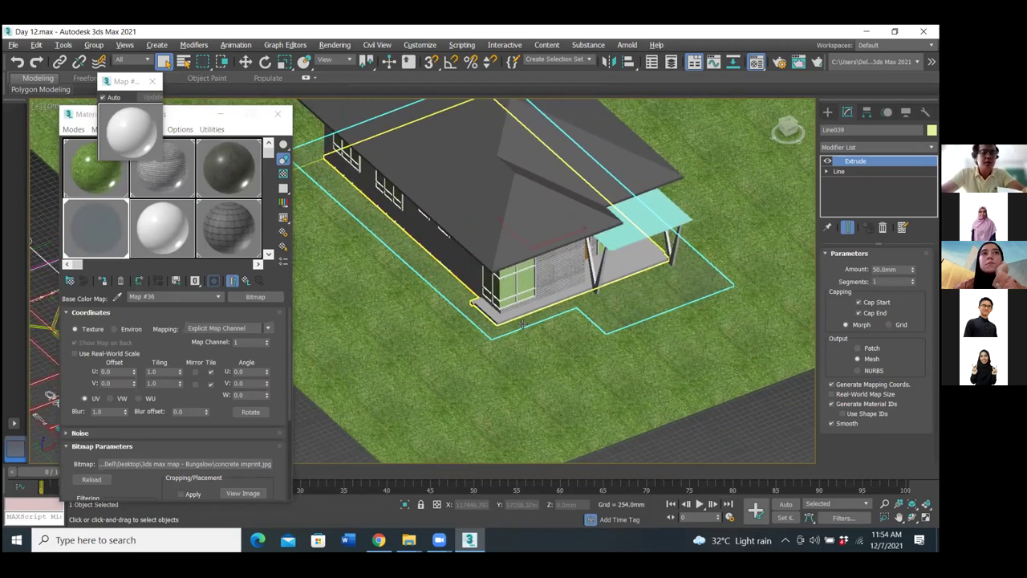
Undo the material assignment so the paving slab shows its orange concrete texture again.
scroll(489, 305, up, 4)
key(ctrl+z)
middle_drag(476, 318, 437, 261)
Set the Map #26 paving bitmap's Tiling U to 5.0, with V still at 1.0.
click(170, 241)
click(153, 372)
text(5)
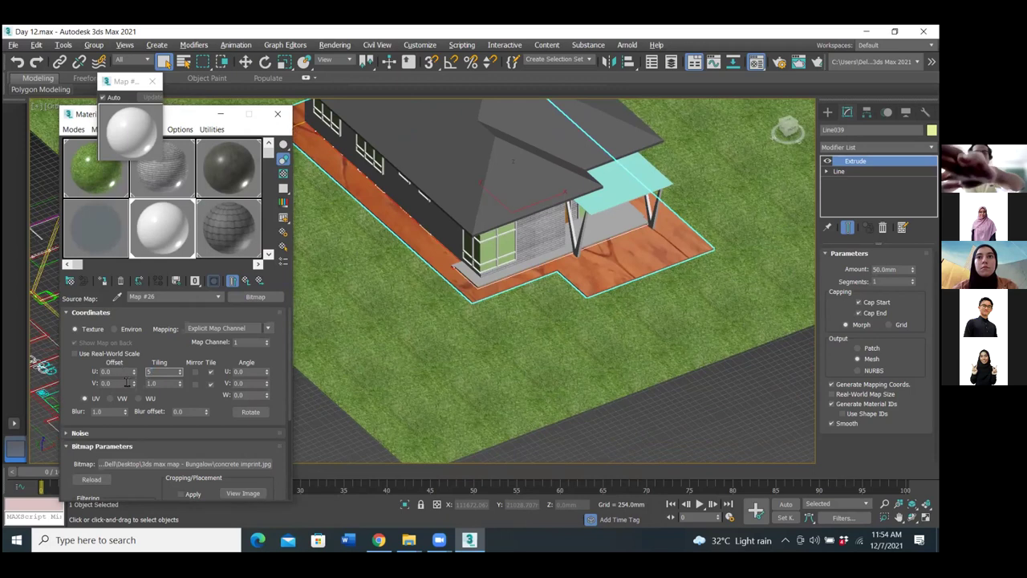
key(Return)
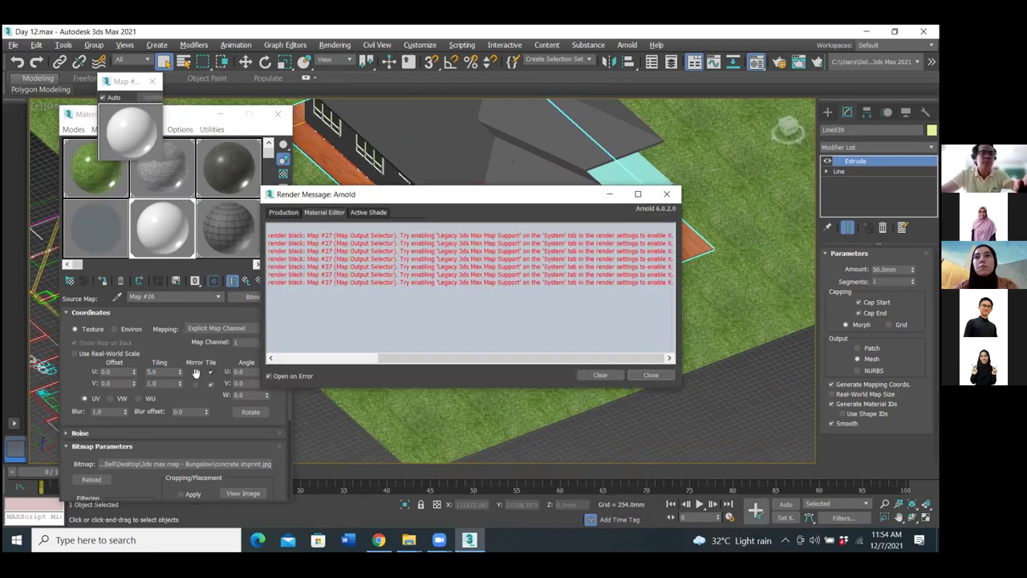
click(666, 194)
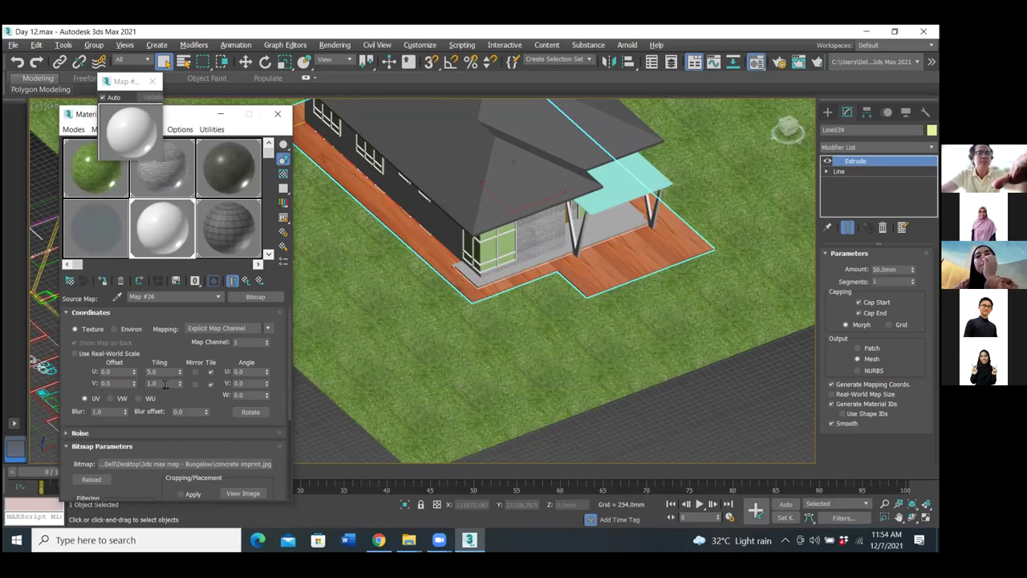
double_click(160, 385)
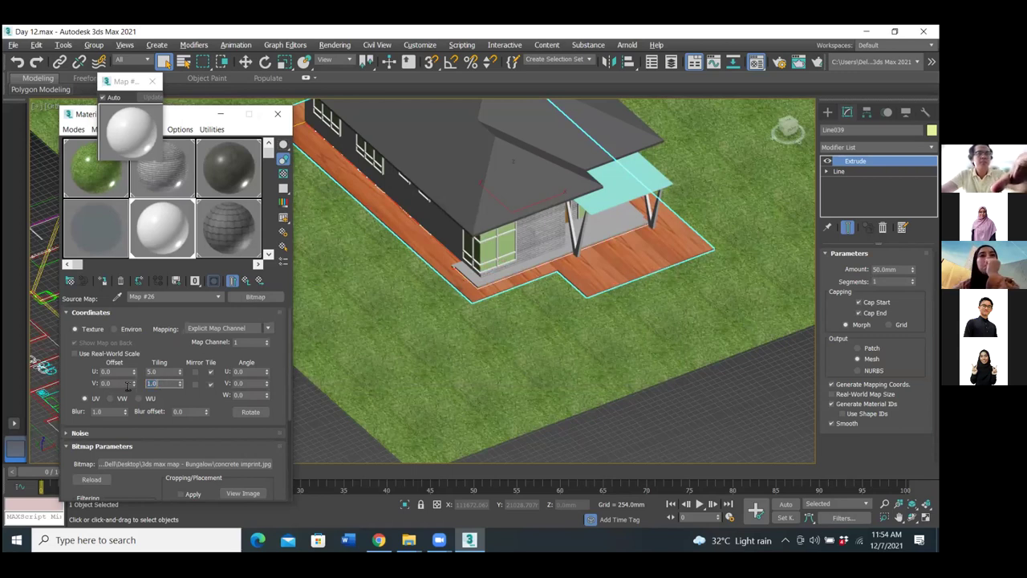
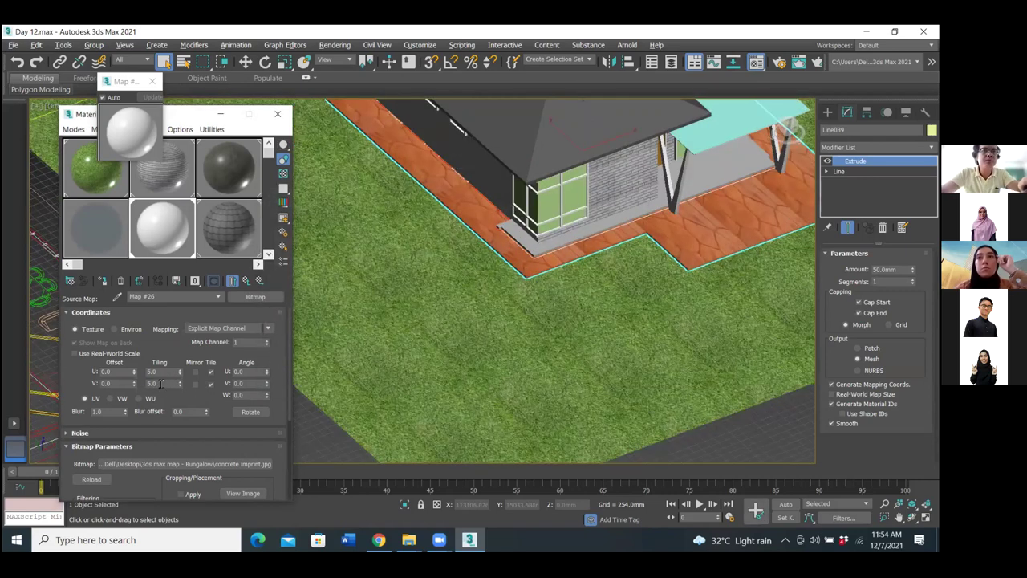
Raise the concrete imprint bitmap's V tiling from 5.0 to 15, passing through 10 on the way.
double_click(160, 383)
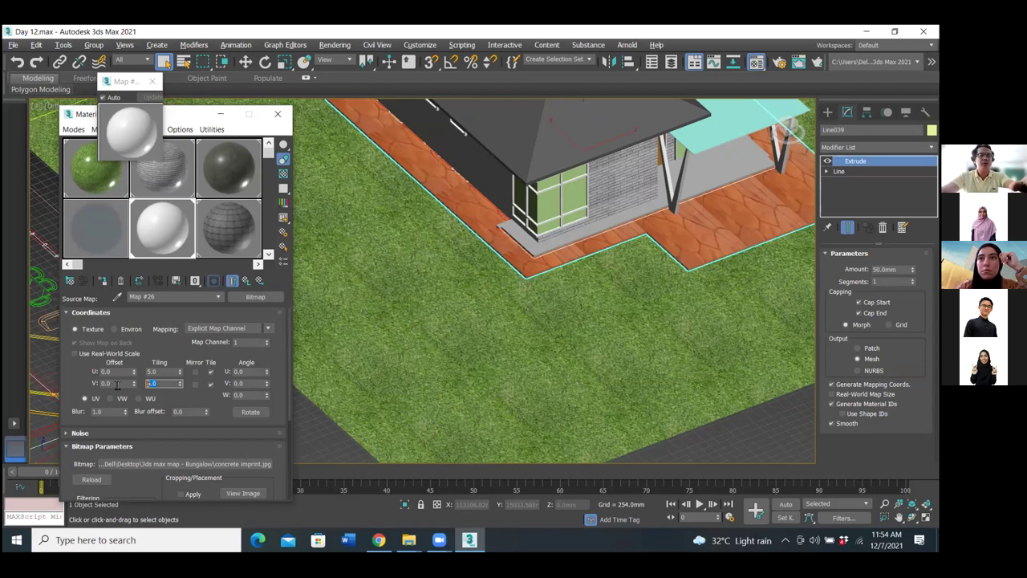
text(10)
key(Return)
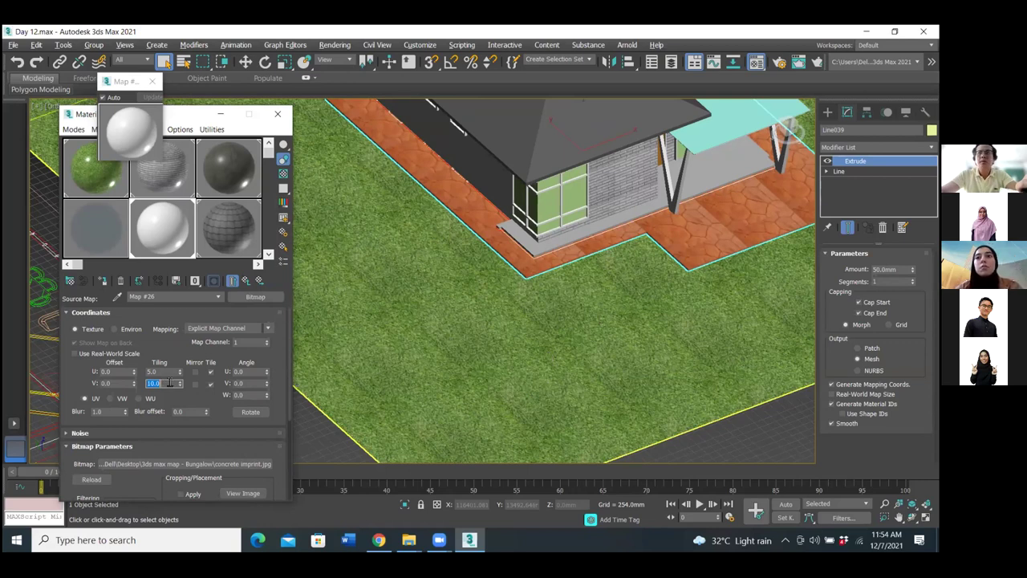
middle_drag(554, 281, 526, 305)
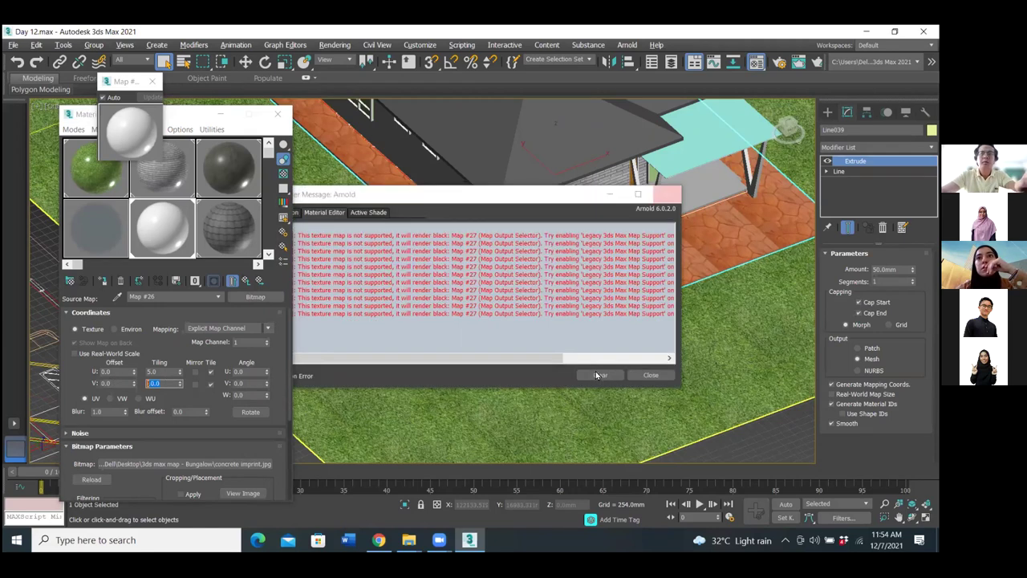
click(380, 354)
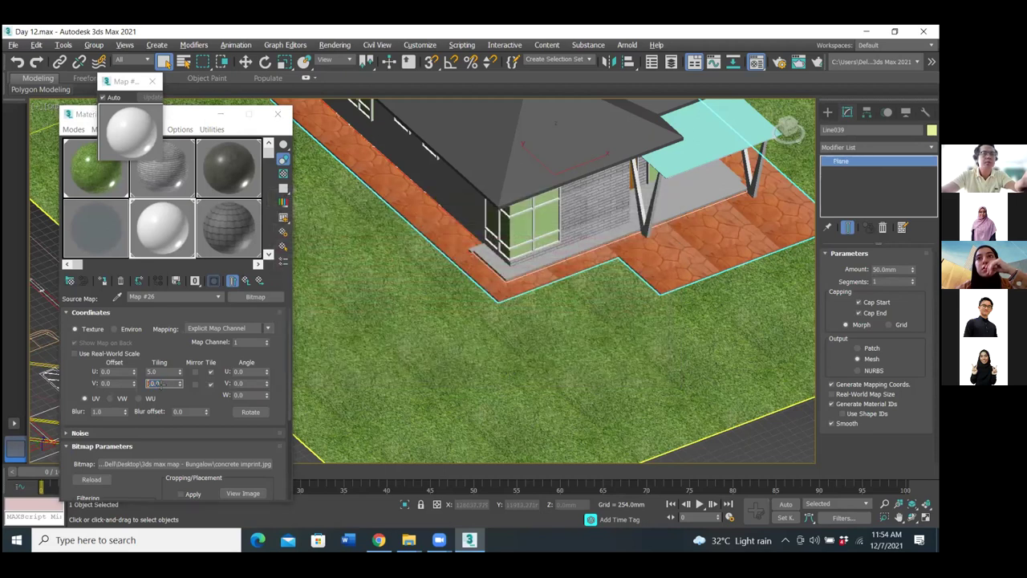
click(160, 383)
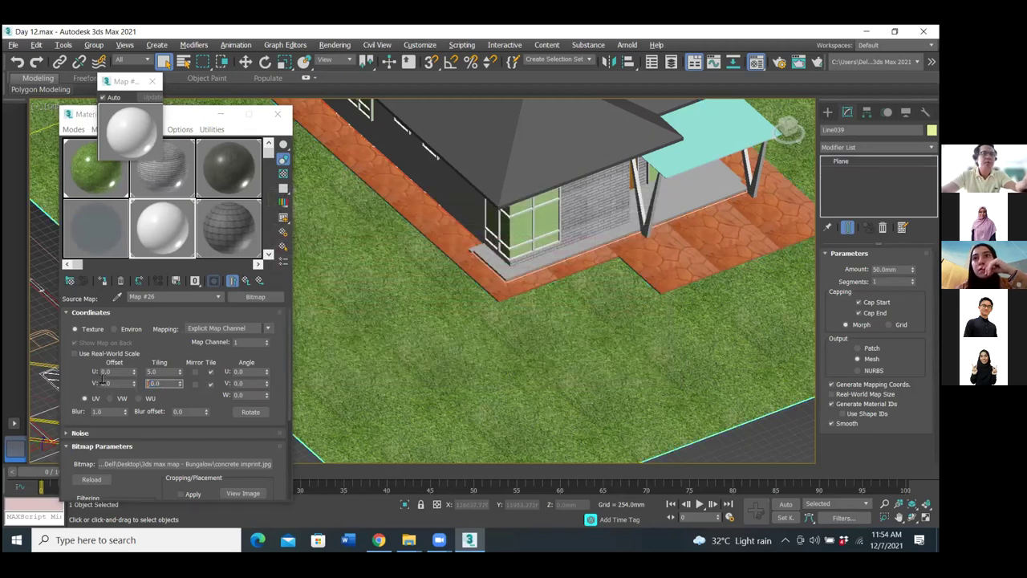
key(Return)
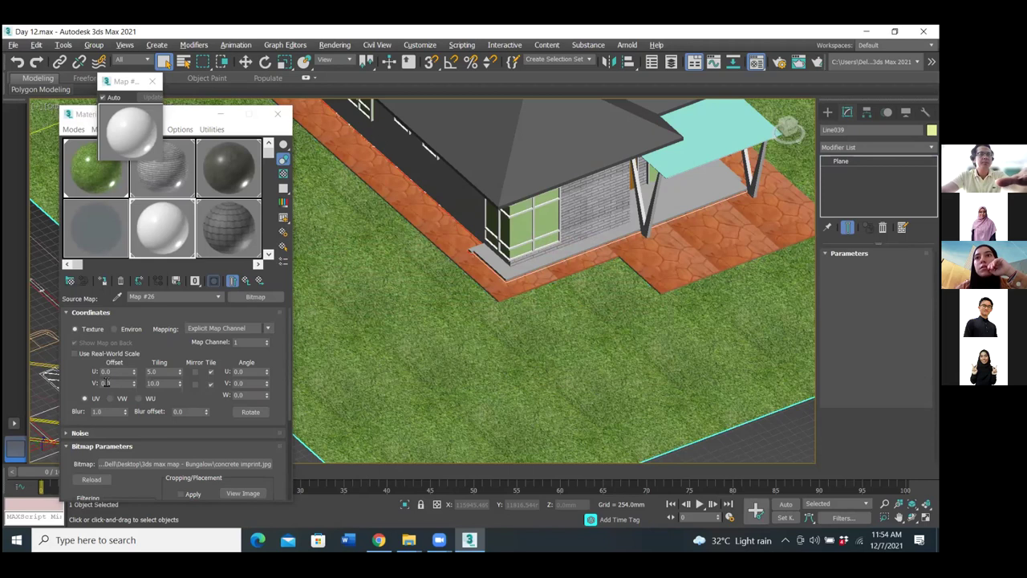
click(159, 384)
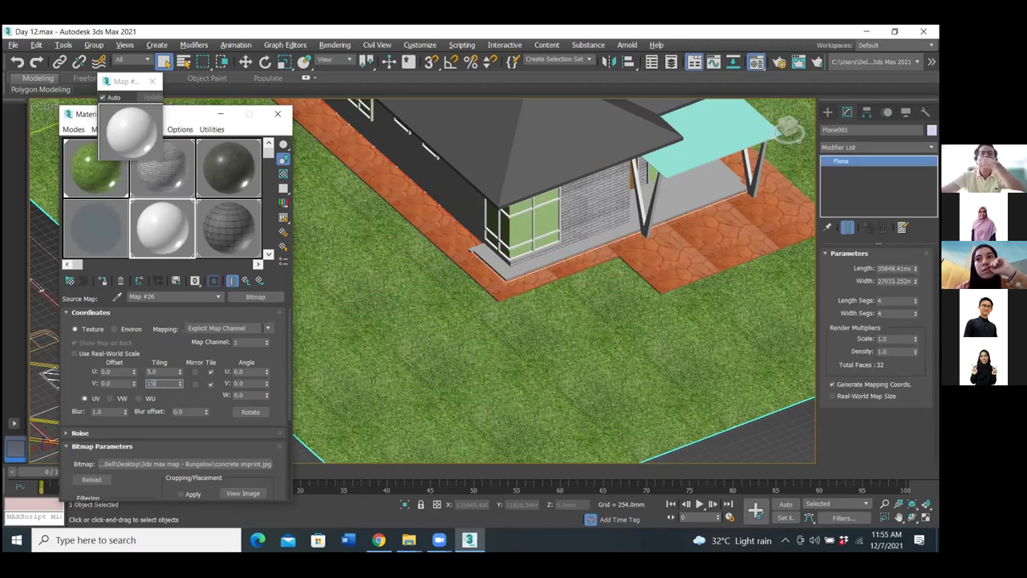
key(Return)
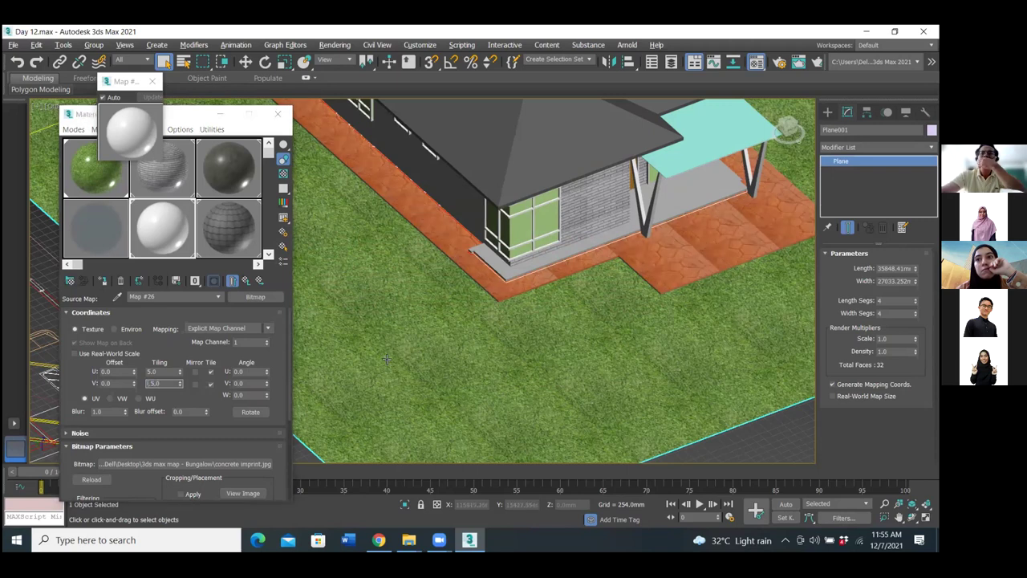
Dismiss the Arnold texture warning messages.
click(666, 194)
scroll(575, 355, up, 3)
scroll(575, 355, down, 4)
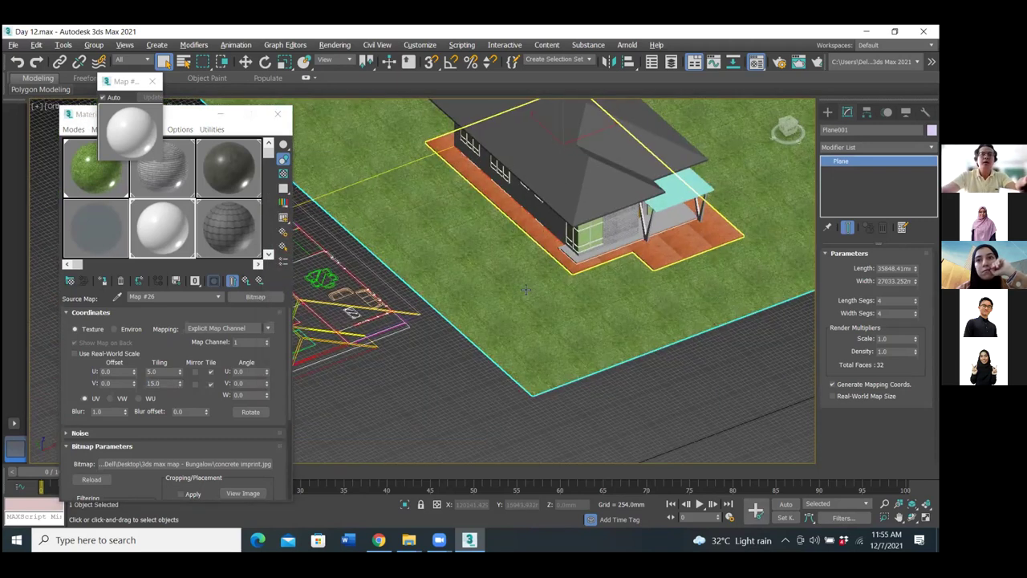
scroll(470, 279, up, 7)
Select the roof, inspect its base Line shape, then undo back out of it.
middle_drag(471, 280, 494, 296)
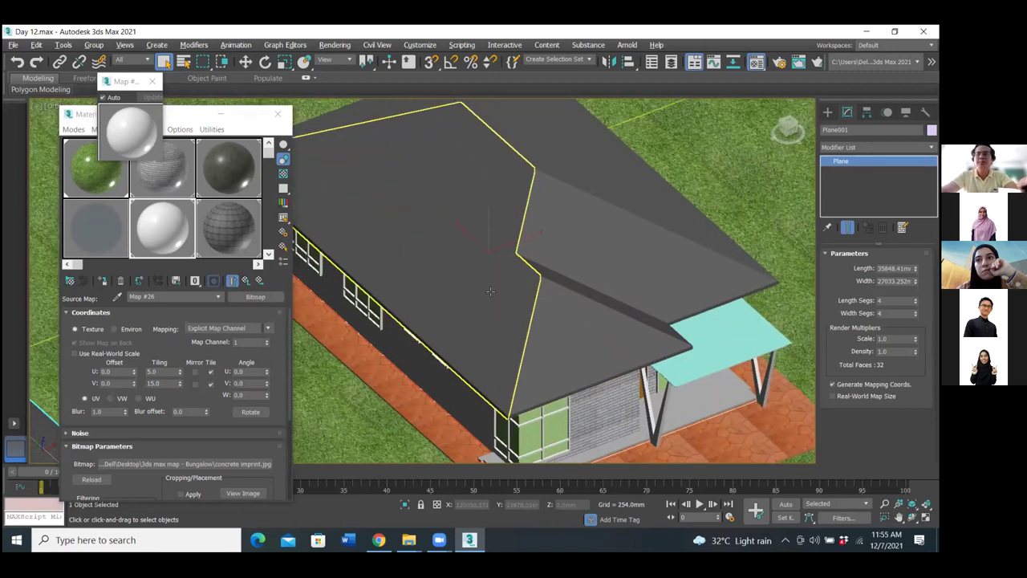
click(495, 295)
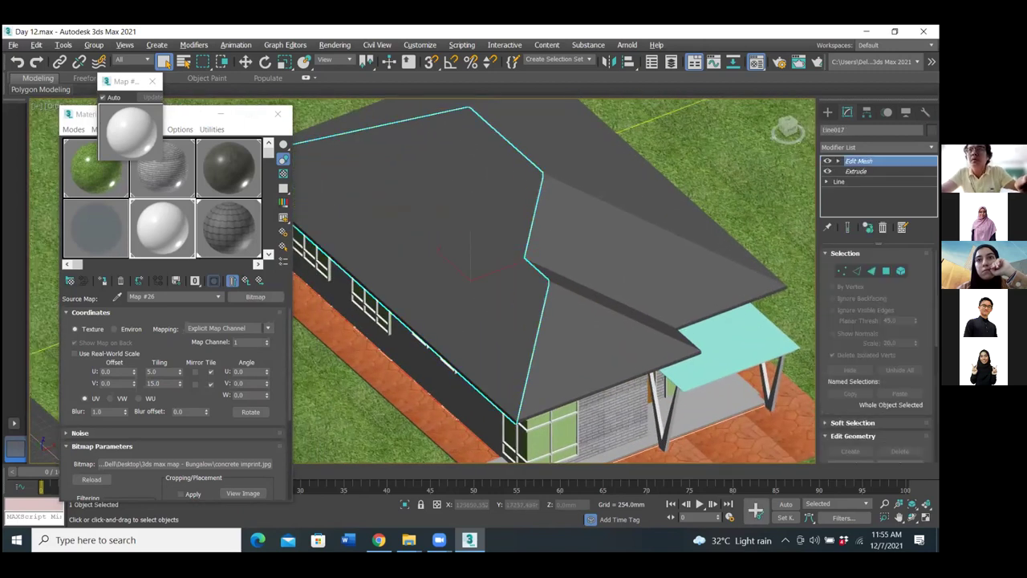
click(839, 181)
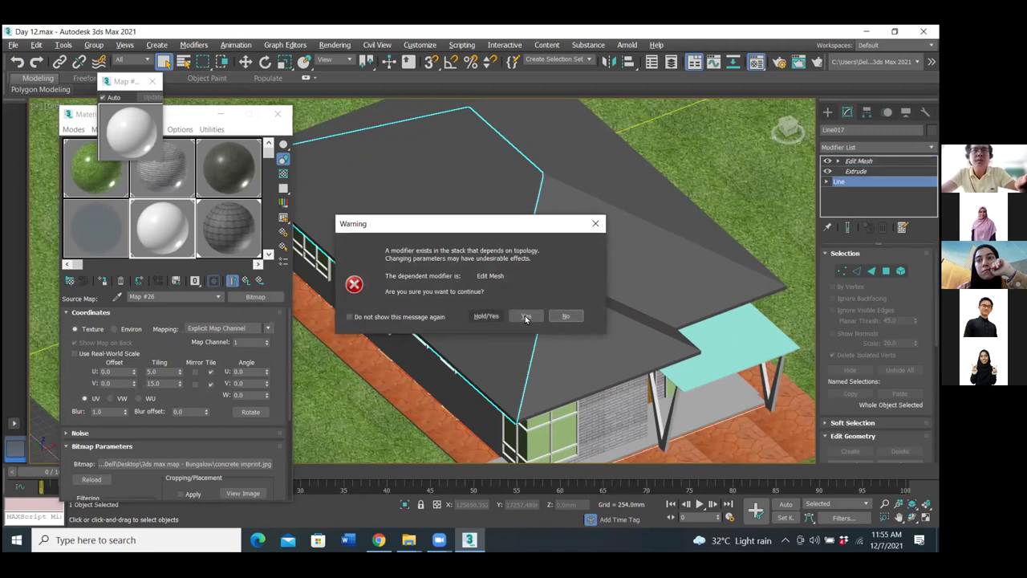
click(525, 316)
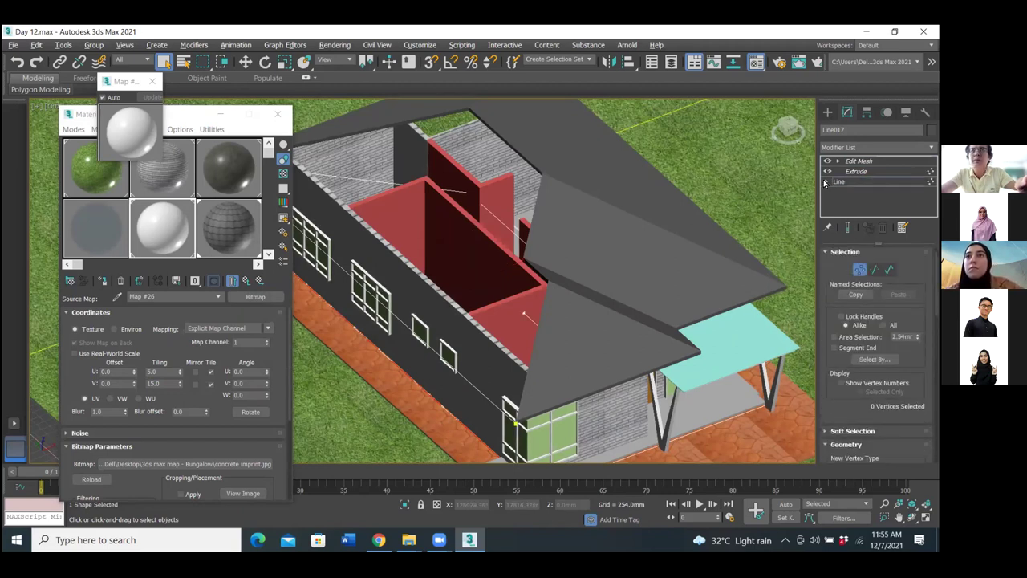
key(ctrl+z)
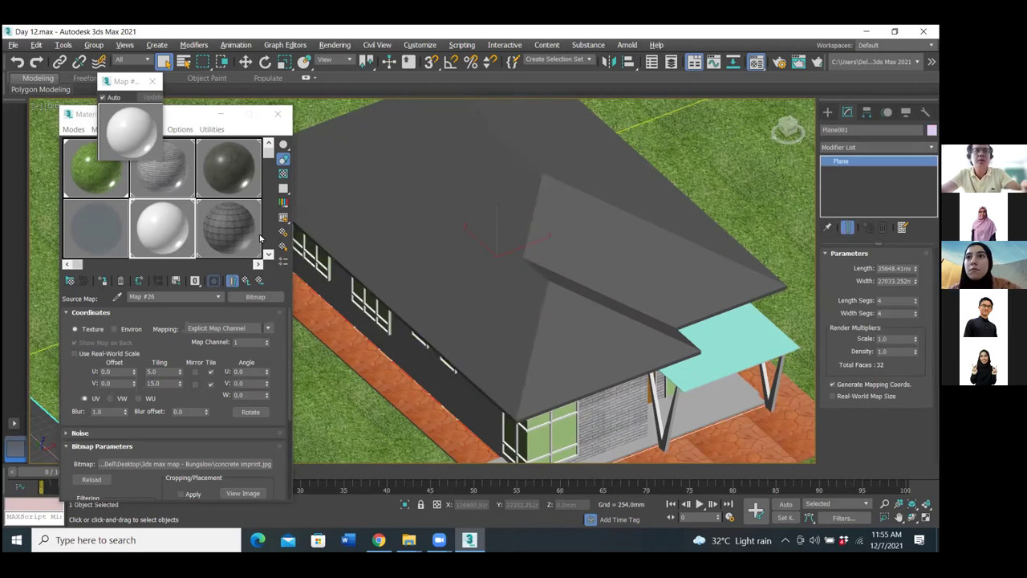
Show the roof tile map's settings and toggle the ground plane's mapping coordinates off and on.
click(233, 233)
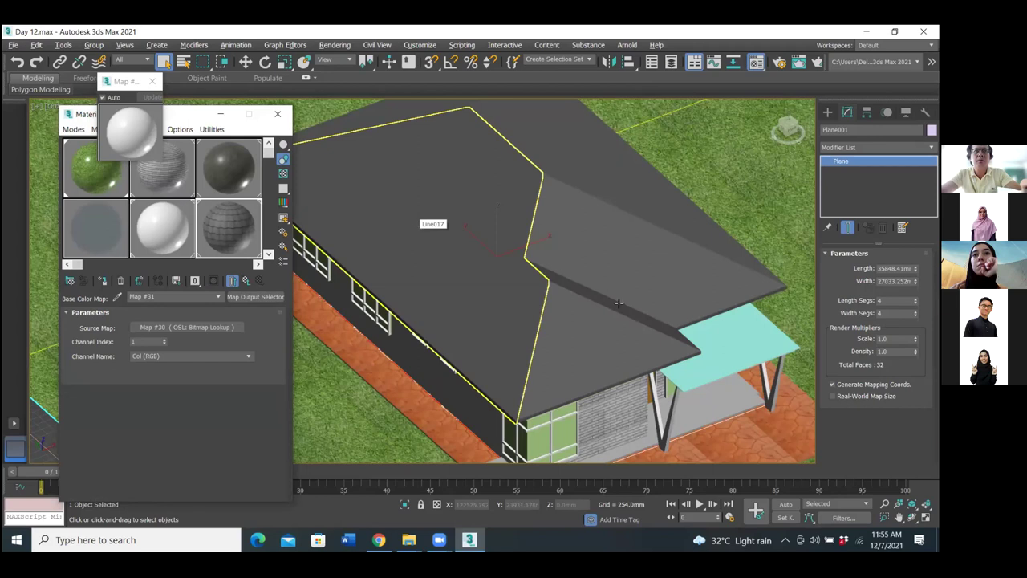
click(833, 385)
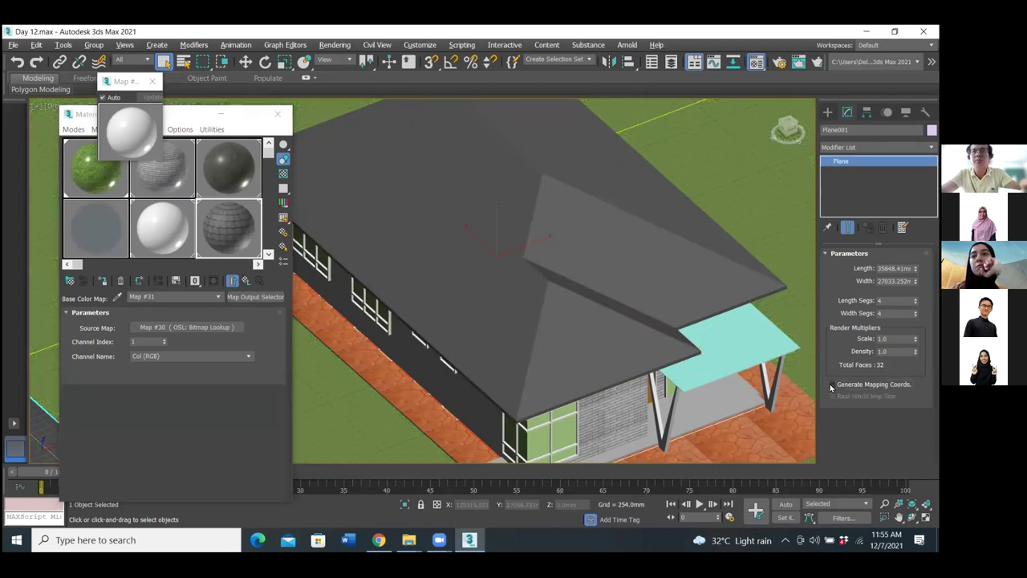
click(832, 385)
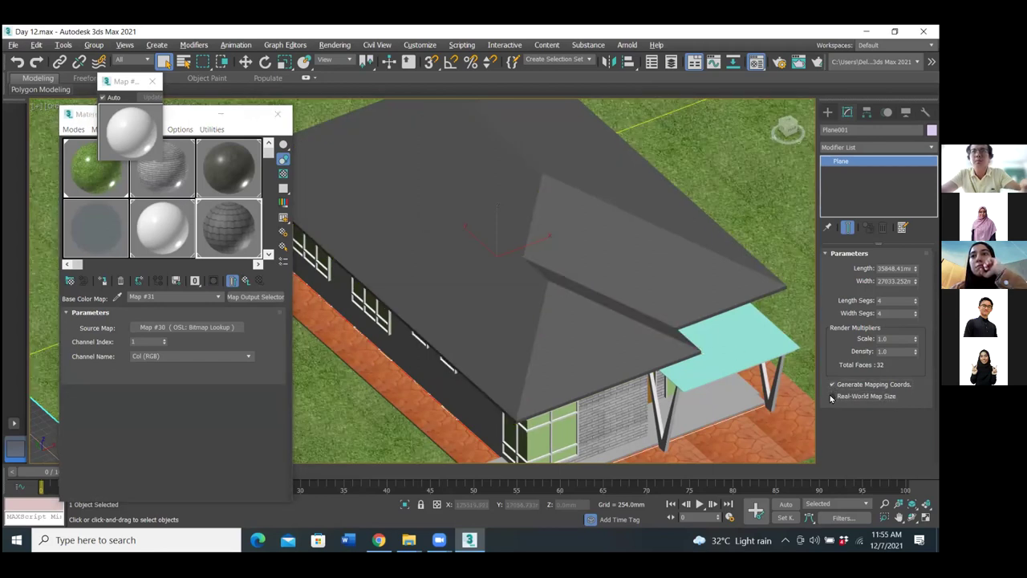
Reselect the roof's wing section and return to its Edit Mesh level.
click(415, 215)
scroll(414, 213, down, 2)
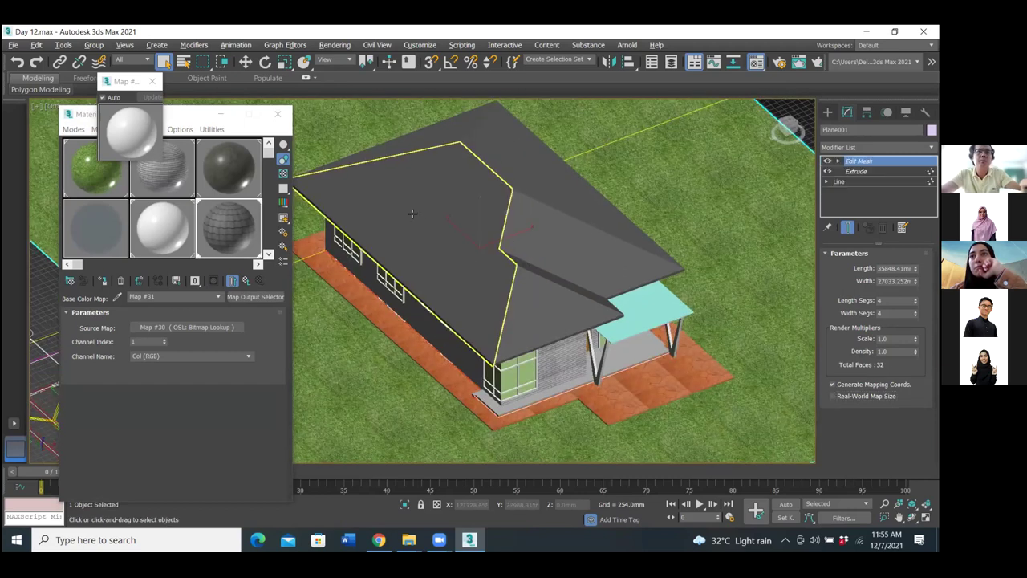
click(515, 247)
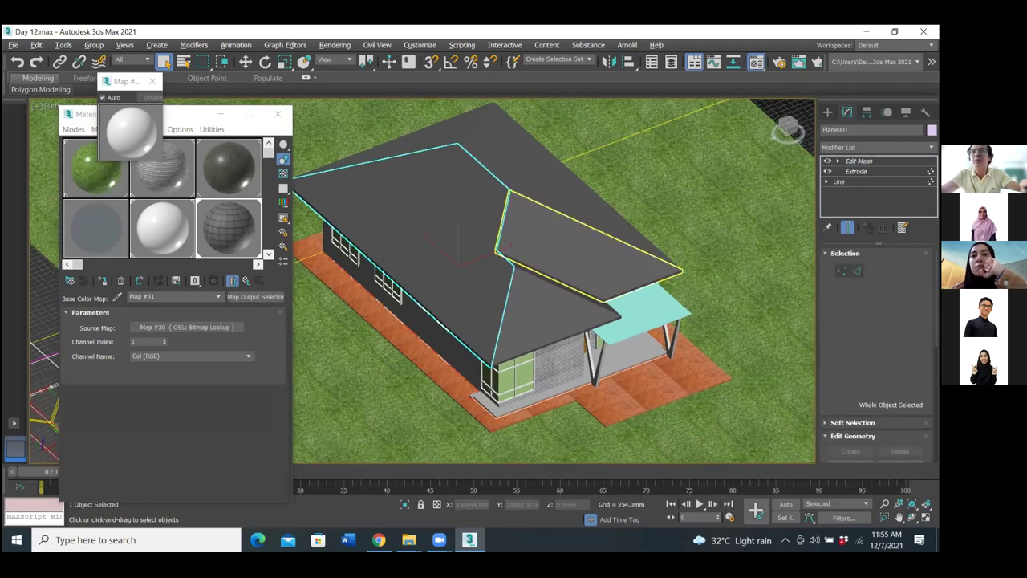
key(ctrl+z)
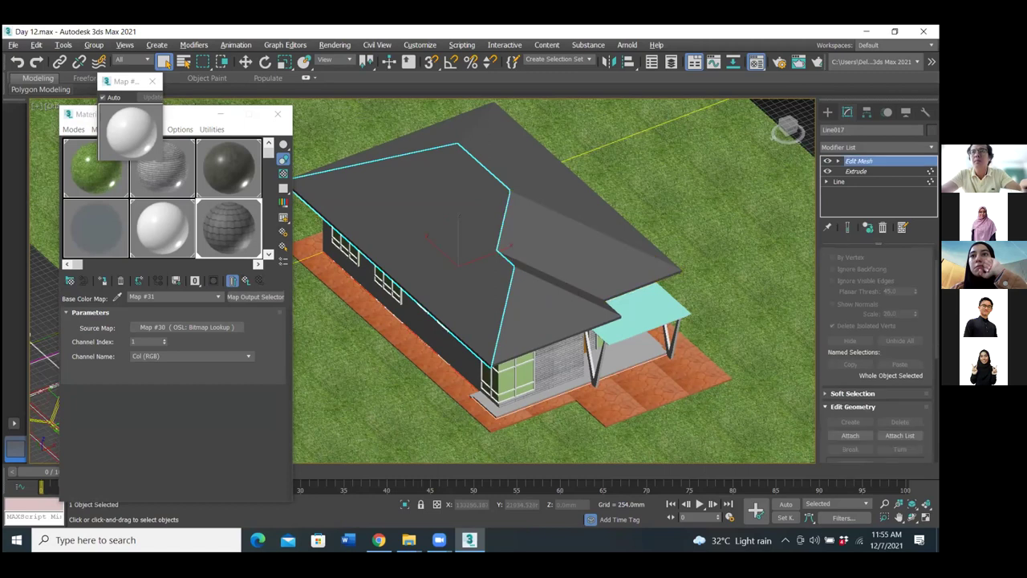
scroll(876, 353, down, 3)
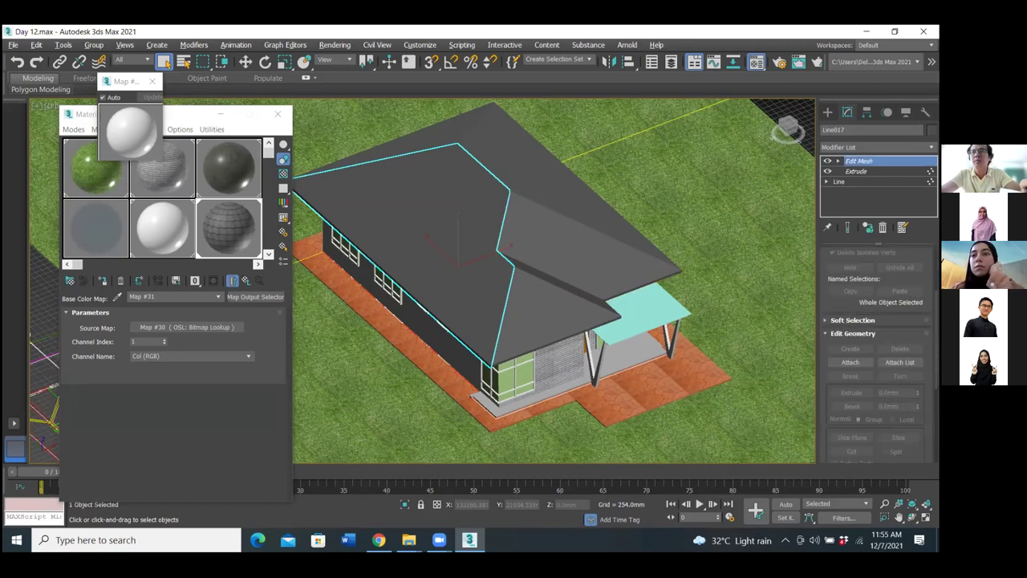
scroll(876, 353, up, 4)
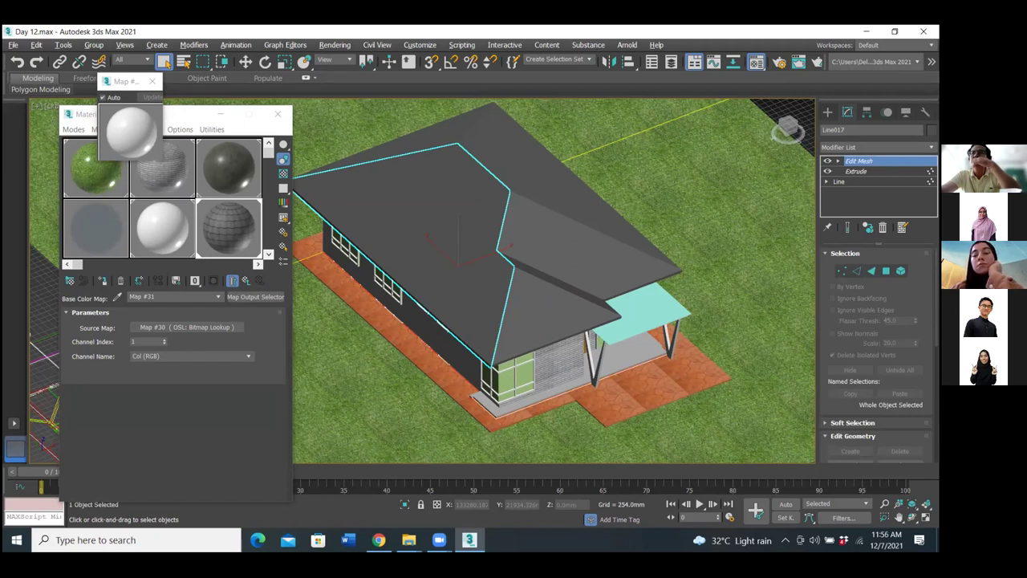
On the roof's Extrude, accept the hold warning and enable Generate Mapping Coords. and Real-World Map Size.
click(855, 171)
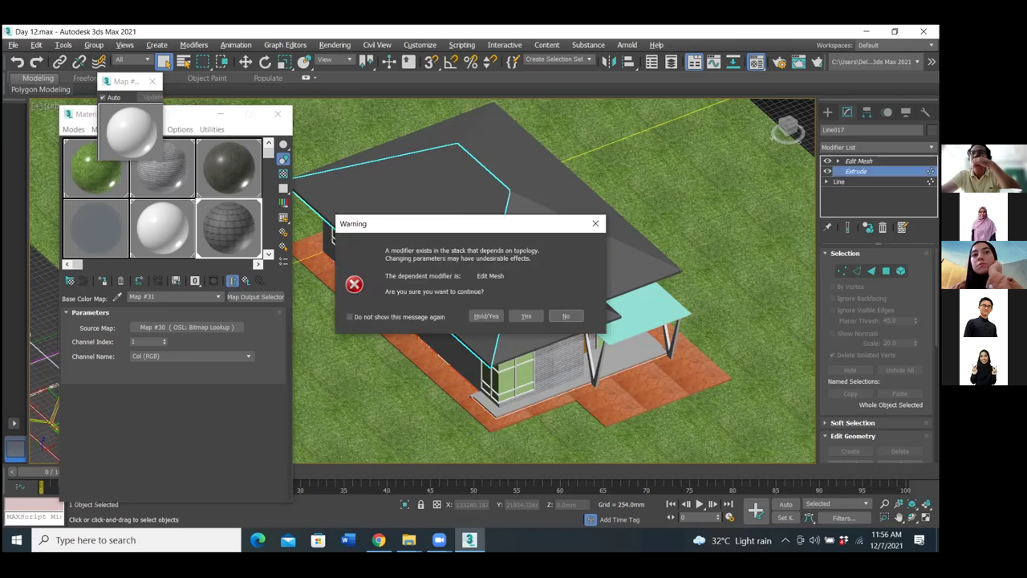
click(490, 316)
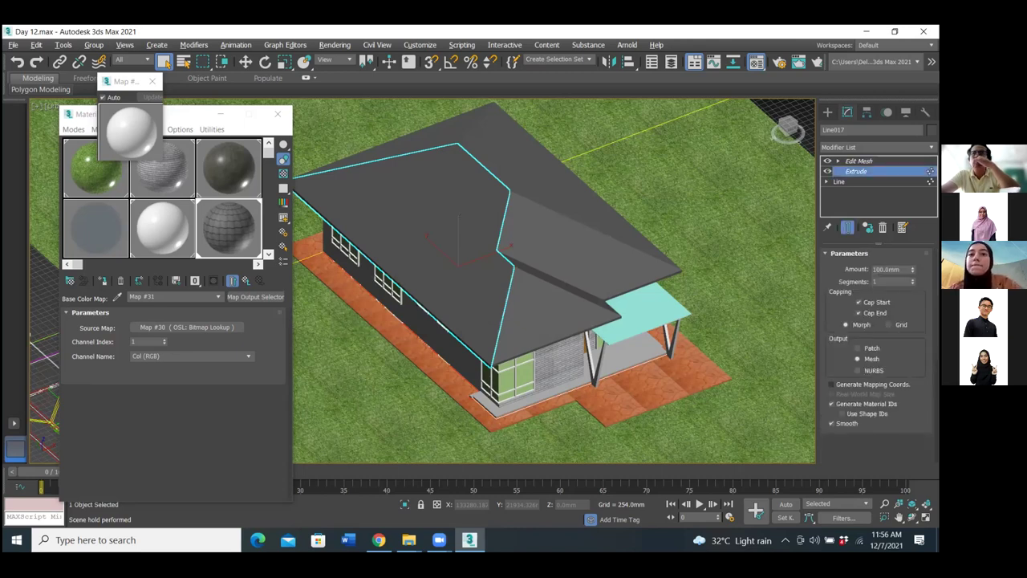
click(835, 385)
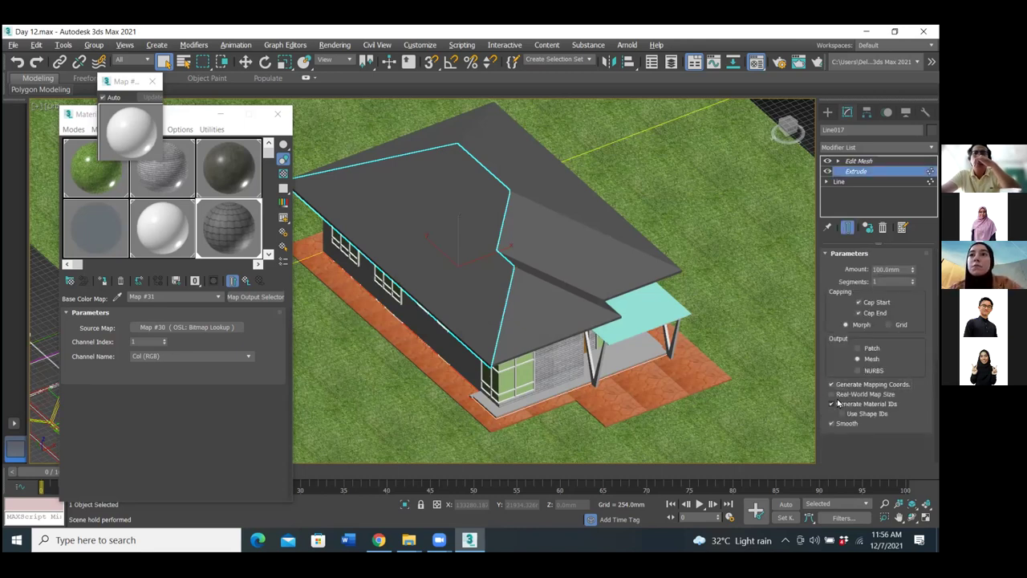
alt+middle_drag(535, 280, 758, 246)
click(832, 394)
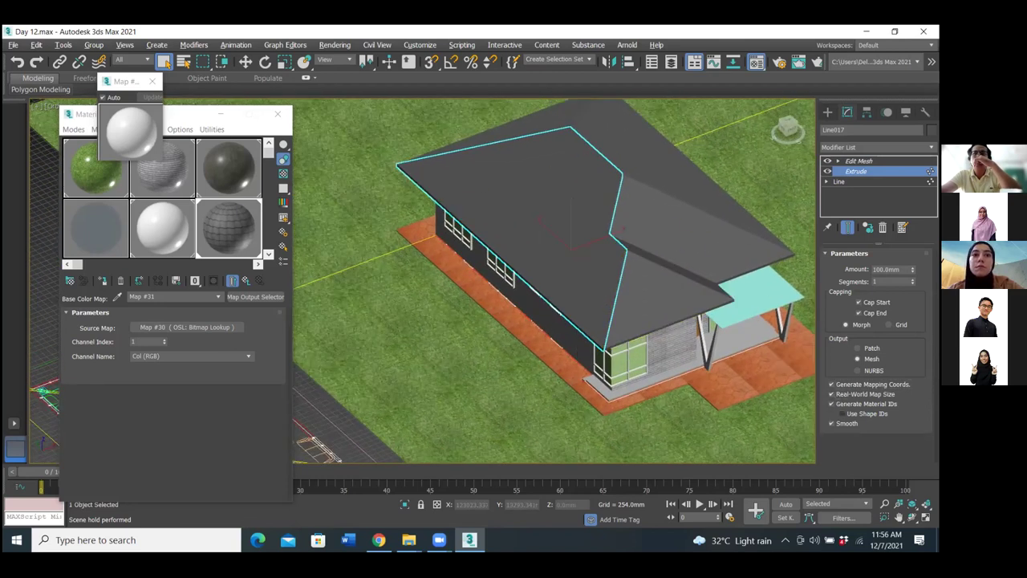
click(831, 384)
scroll(646, 130, up, 5)
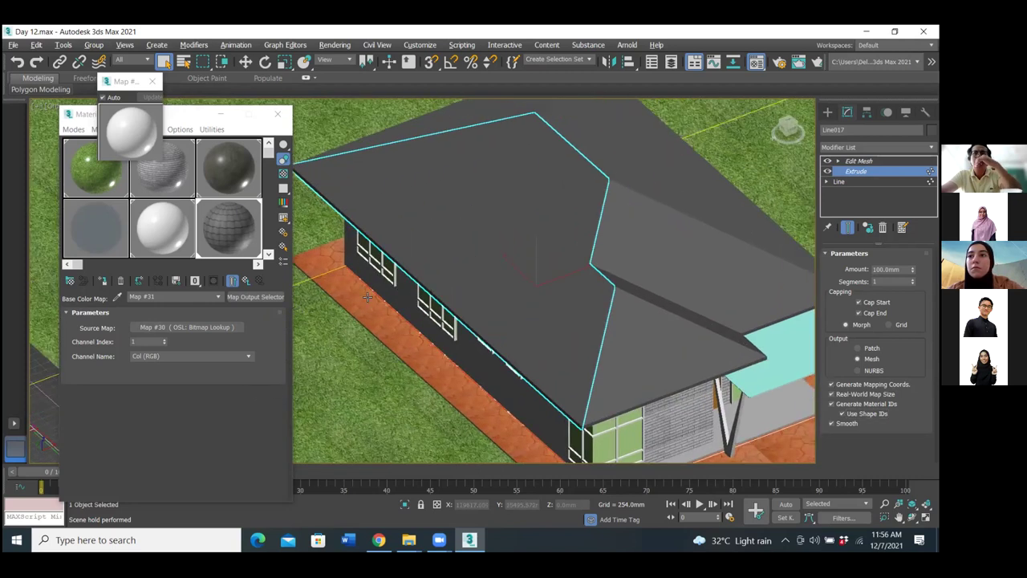
scroll(647, 130, up, 5)
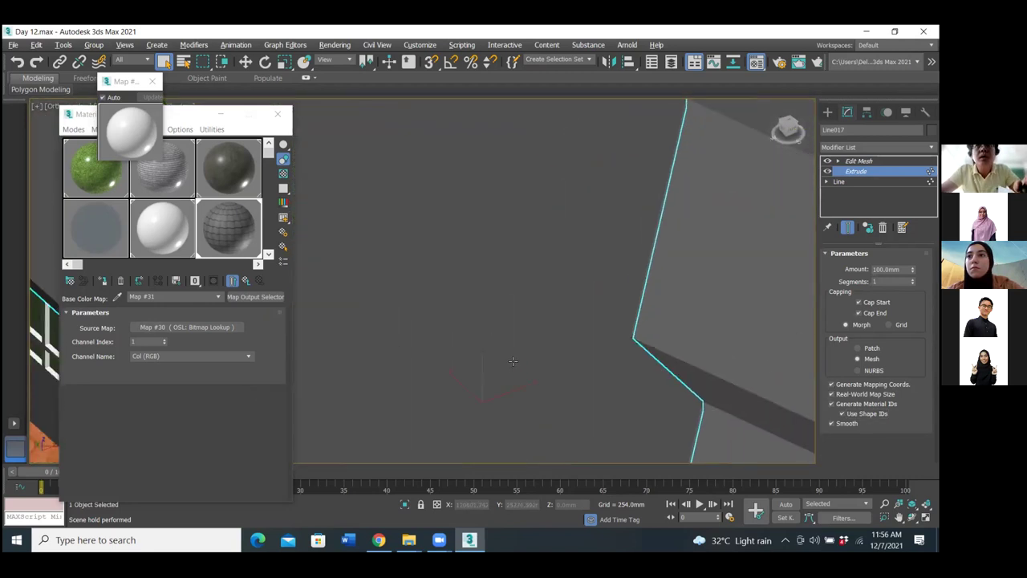
scroll(509, 245, down, 10)
middle_drag(509, 246, 517, 153)
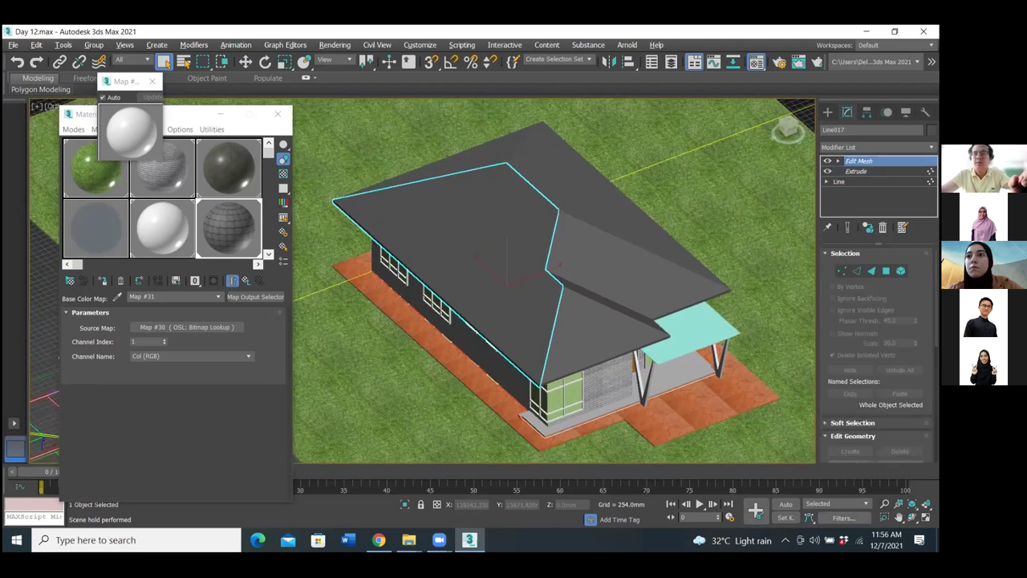
Frame the whole site and delete the green box.
key(ctrl+r)
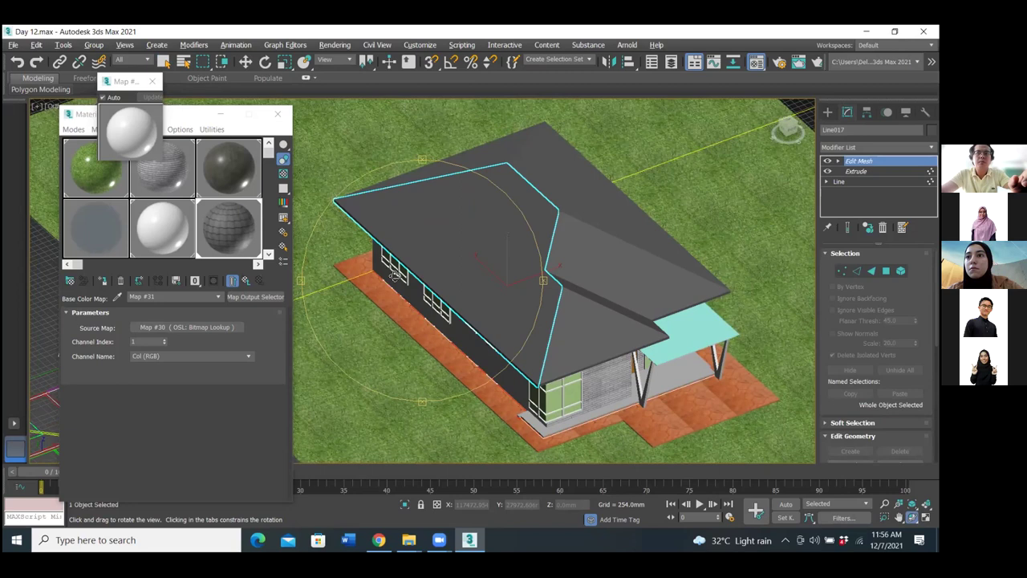
drag(455, 326, 518, 319)
scroll(522, 317, down, 10)
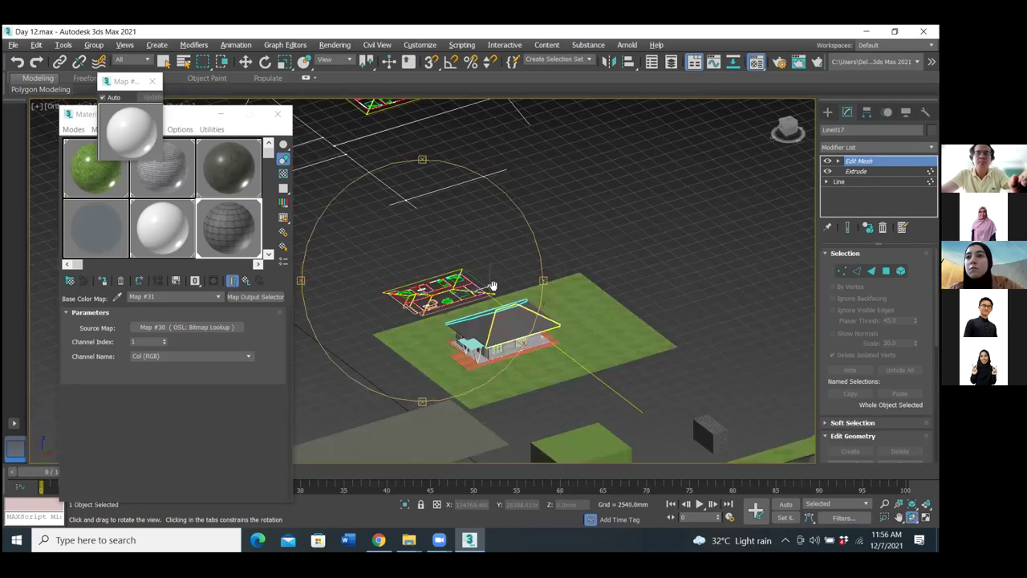
middle_drag(492, 286, 377, 105)
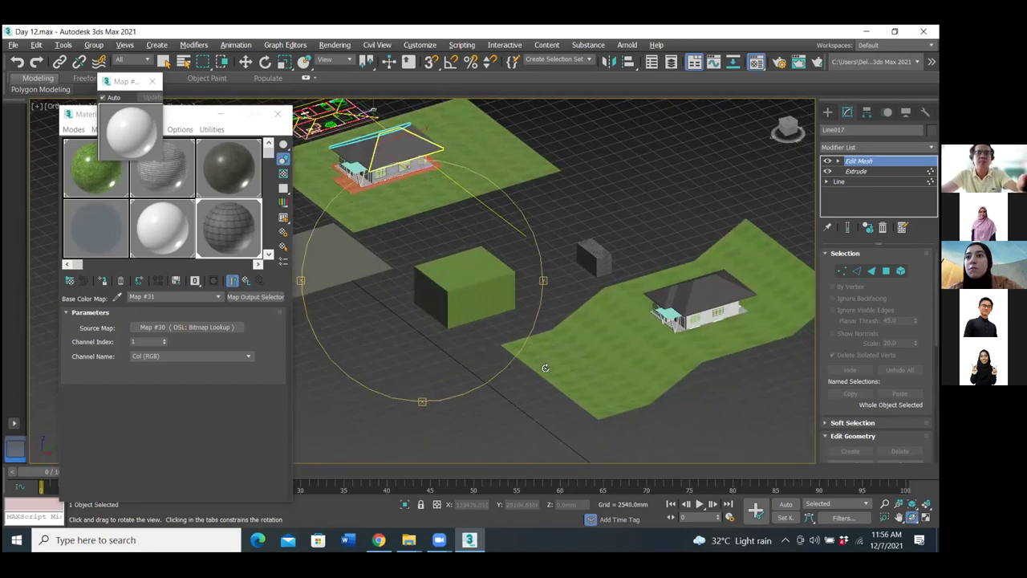
drag(545, 367, 533, 332)
right_click(532, 332)
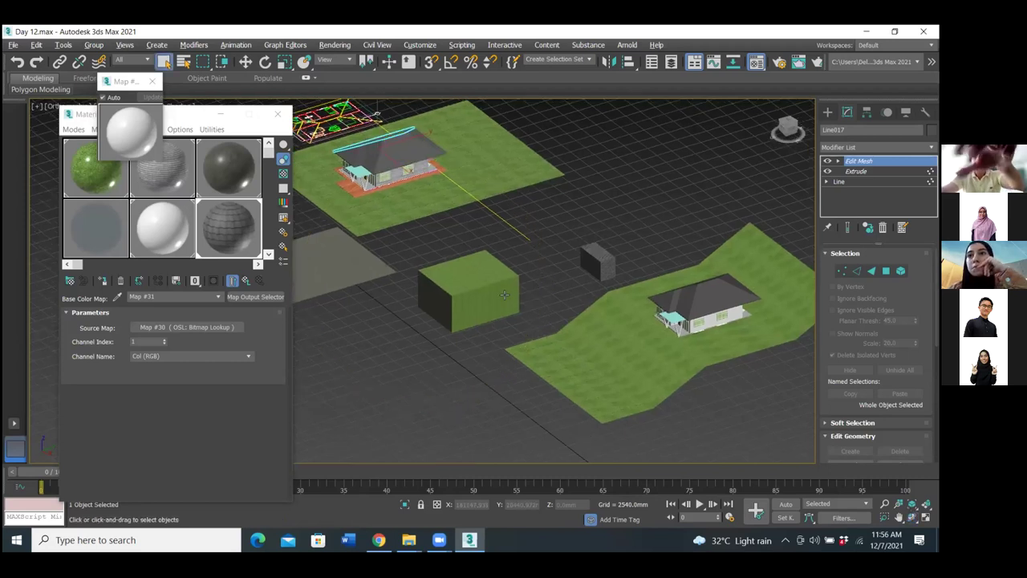
key(Delete)
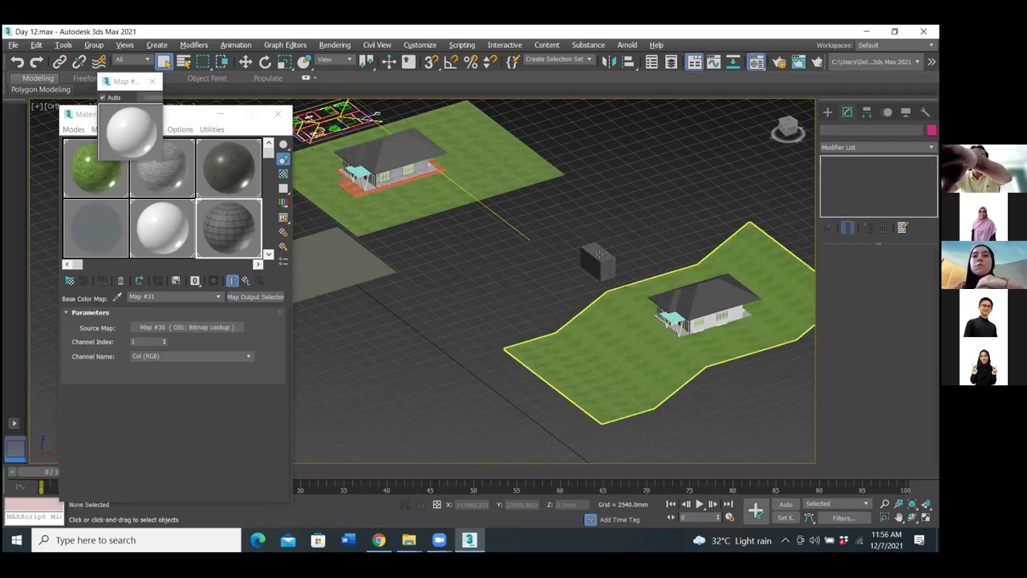
Delete the small dark box and the grey plane.
click(599, 254)
key(Delete)
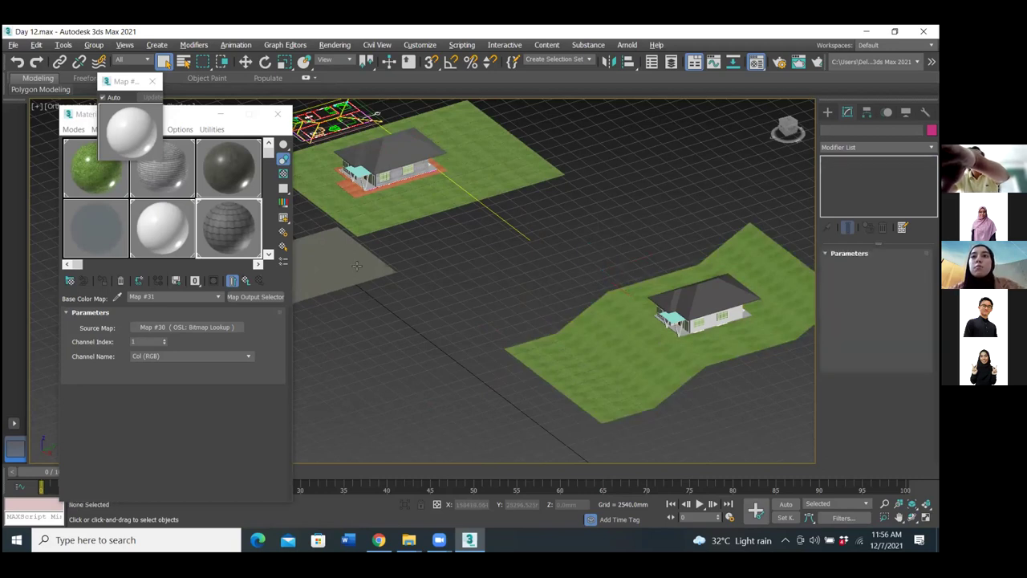
click(357, 266)
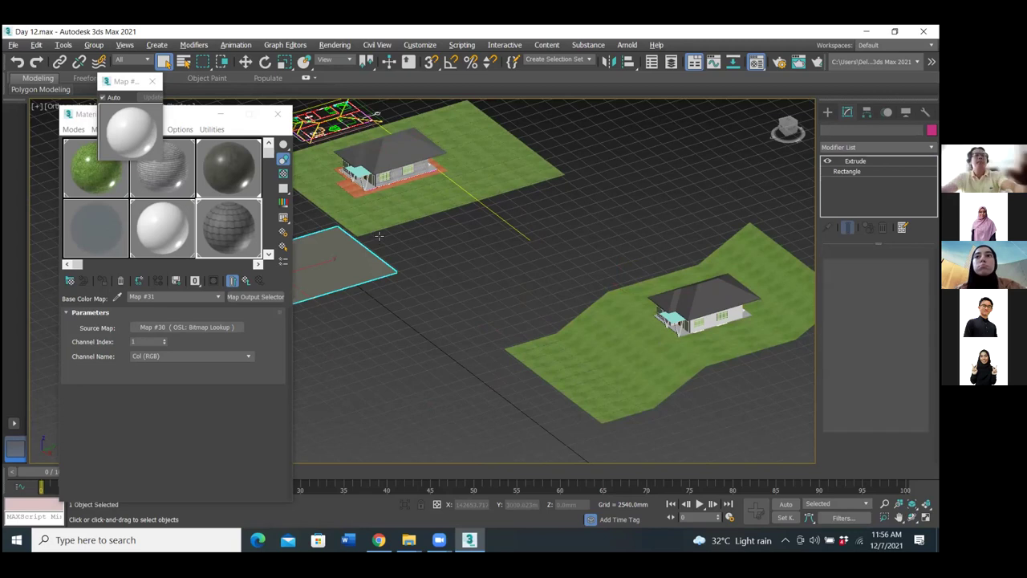
key(Delete)
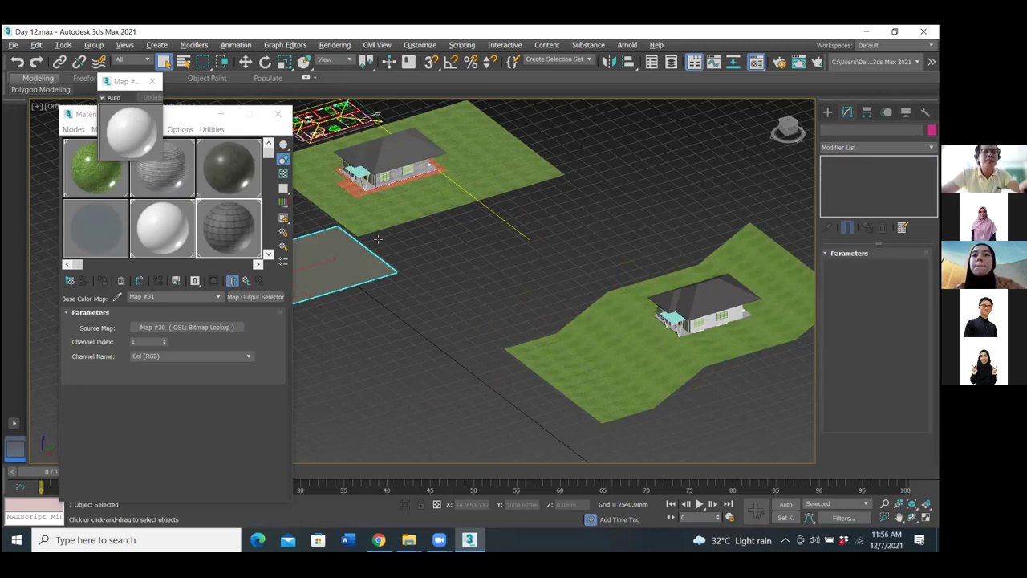
key(Delete)
middle_drag(349, 278, 484, 285)
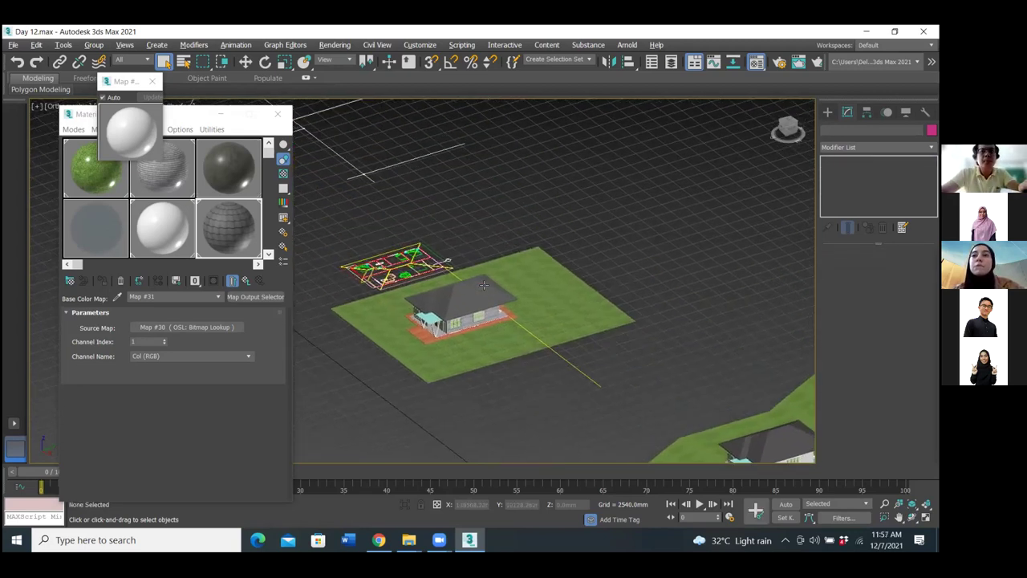
click(484, 285)
Open the roof's Extrude settings and toggle Generate Mapping Coords off and back on.
scroll(484, 284, up, 8)
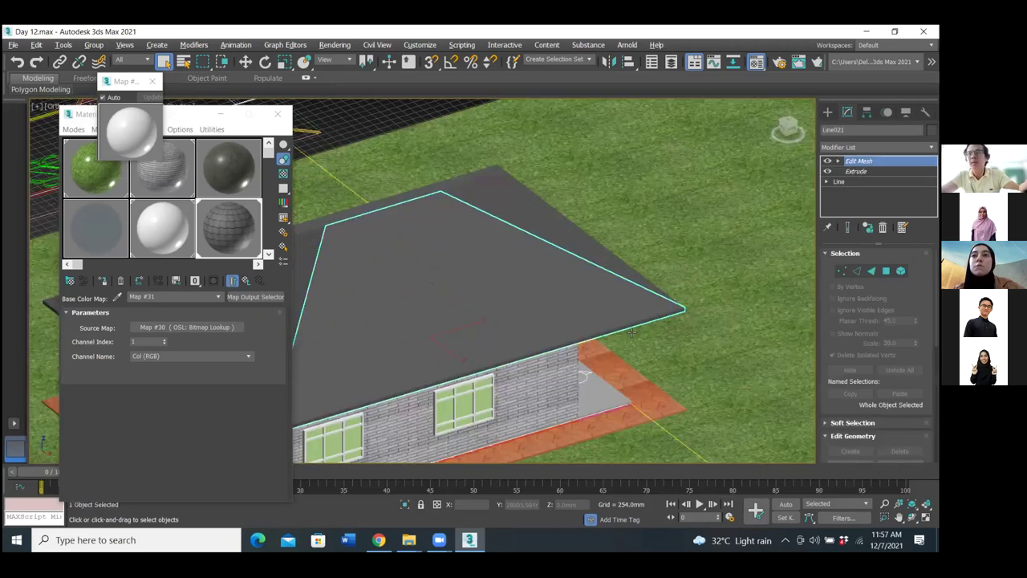
scroll(878, 357, down, 6)
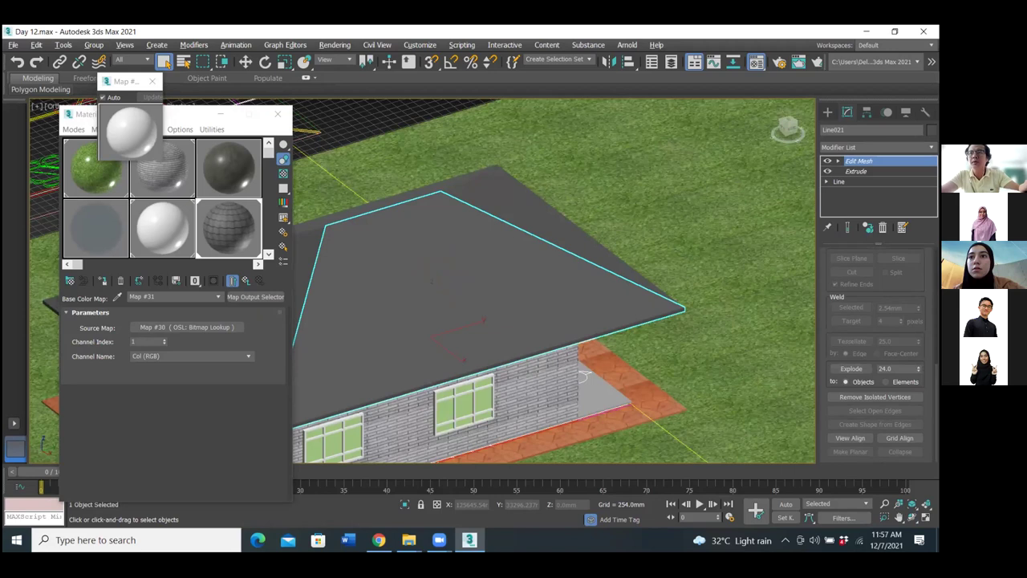
scroll(879, 357, up, 3)
click(855, 171)
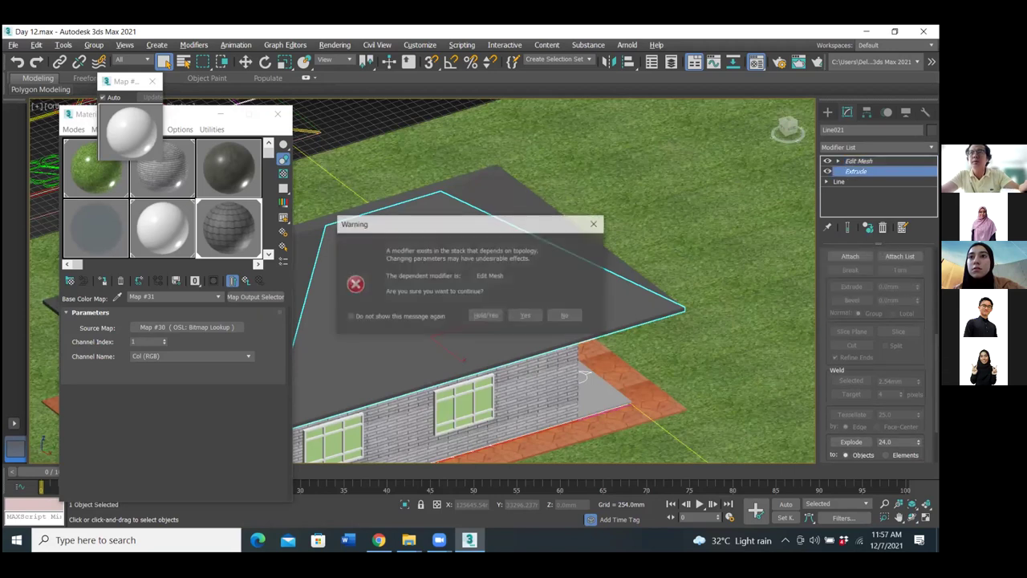
key(Return)
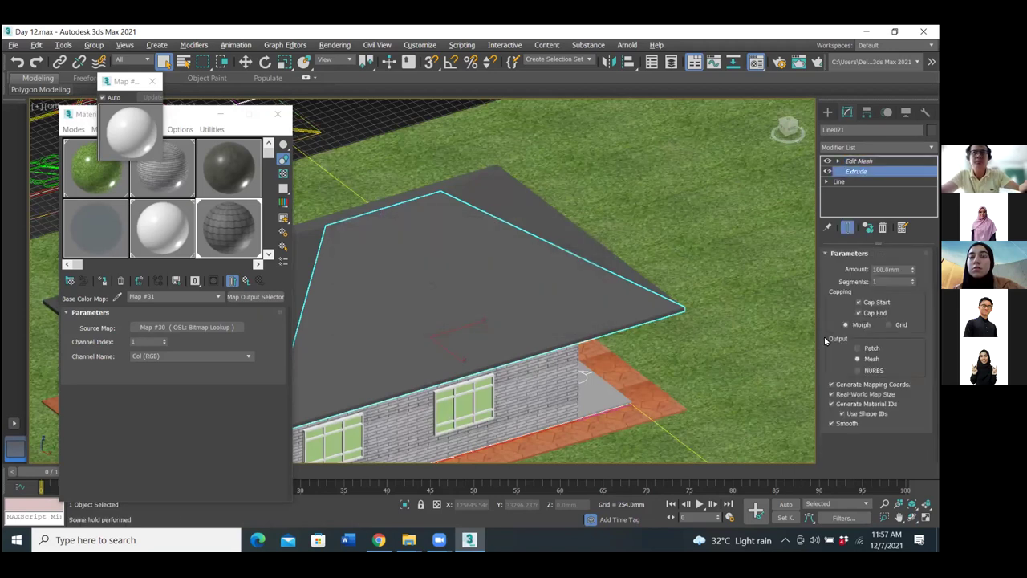
click(832, 385)
click(832, 384)
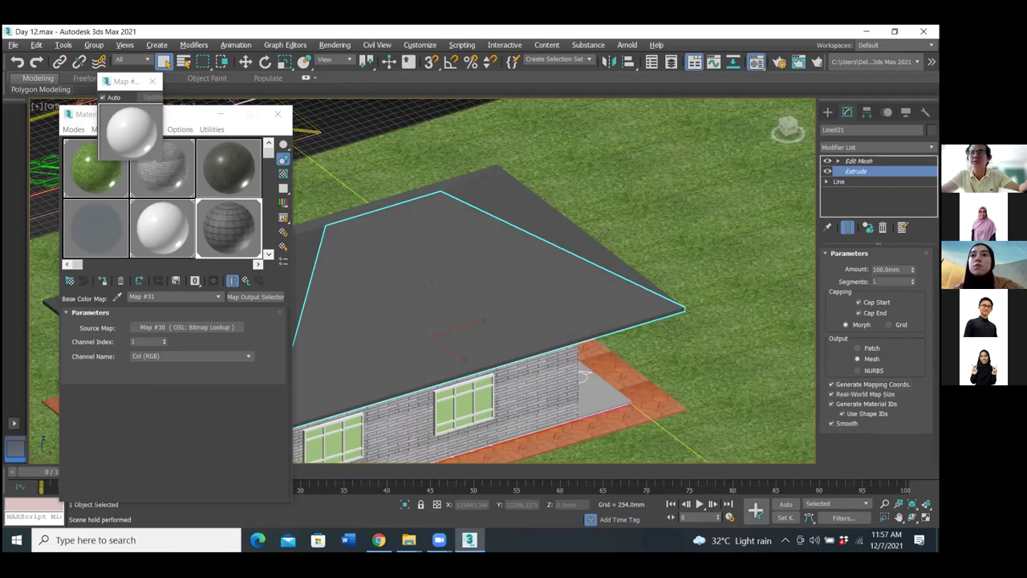
Check the roof's base Line shape, return to Extrude, and keep mapping coordinates enabled.
click(839, 181)
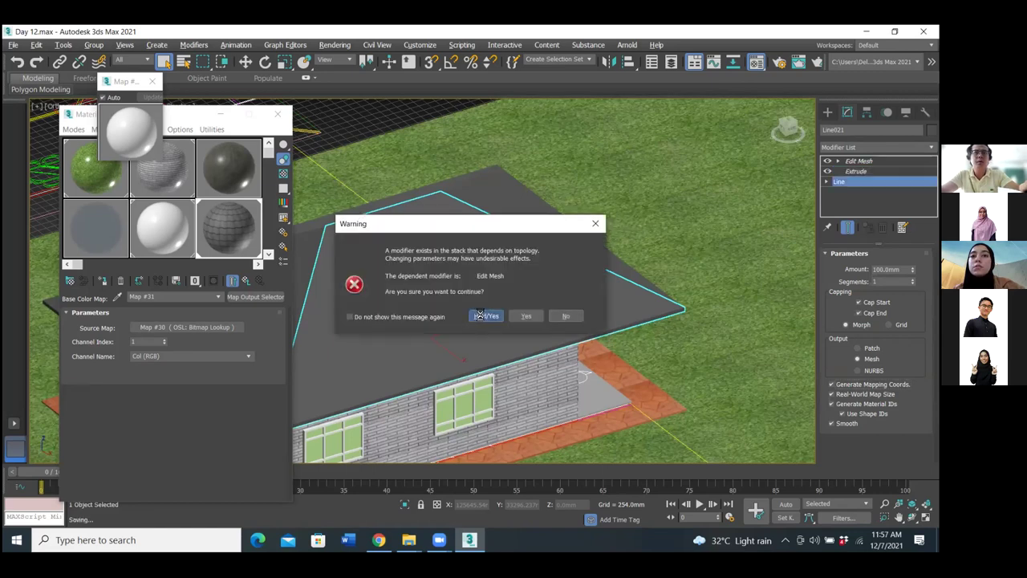
click(483, 315)
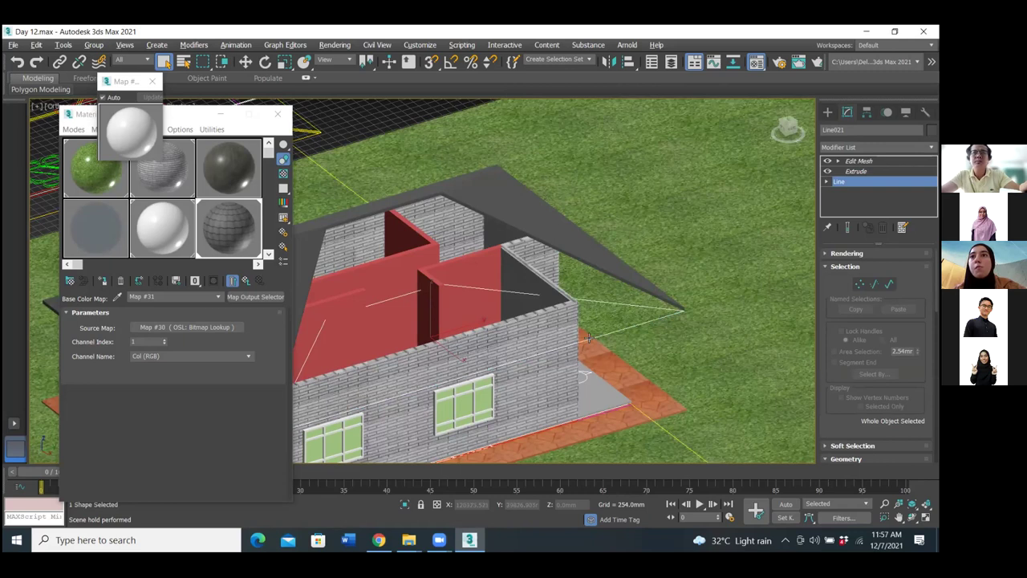
alt+middle_drag(687, 317, 838, 197)
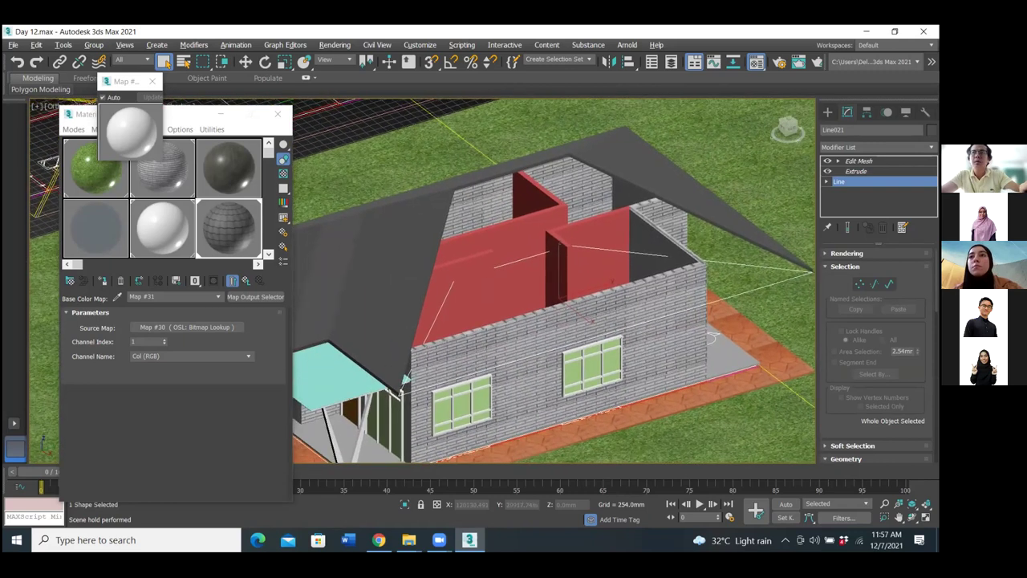
click(855, 171)
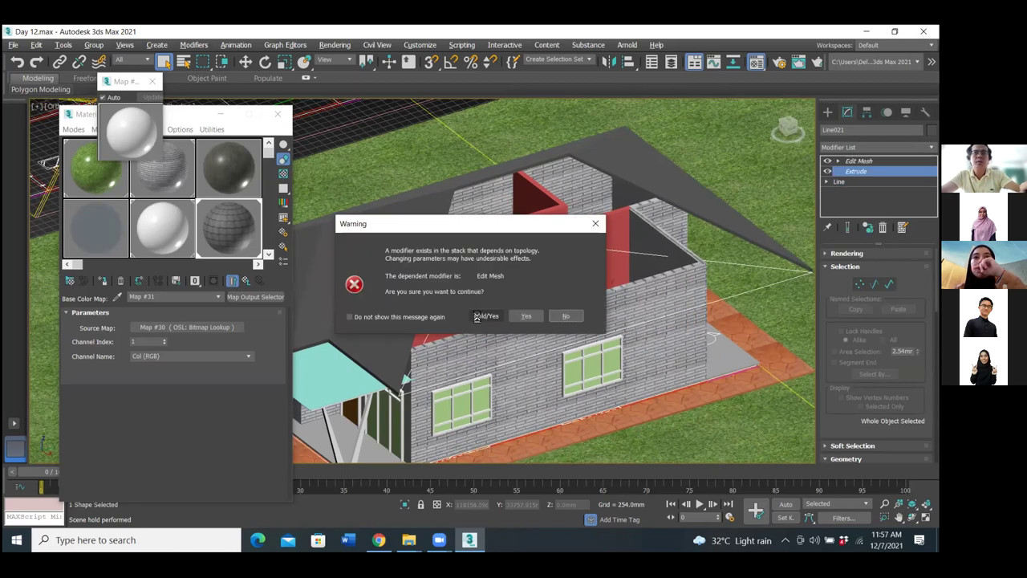
click(484, 317)
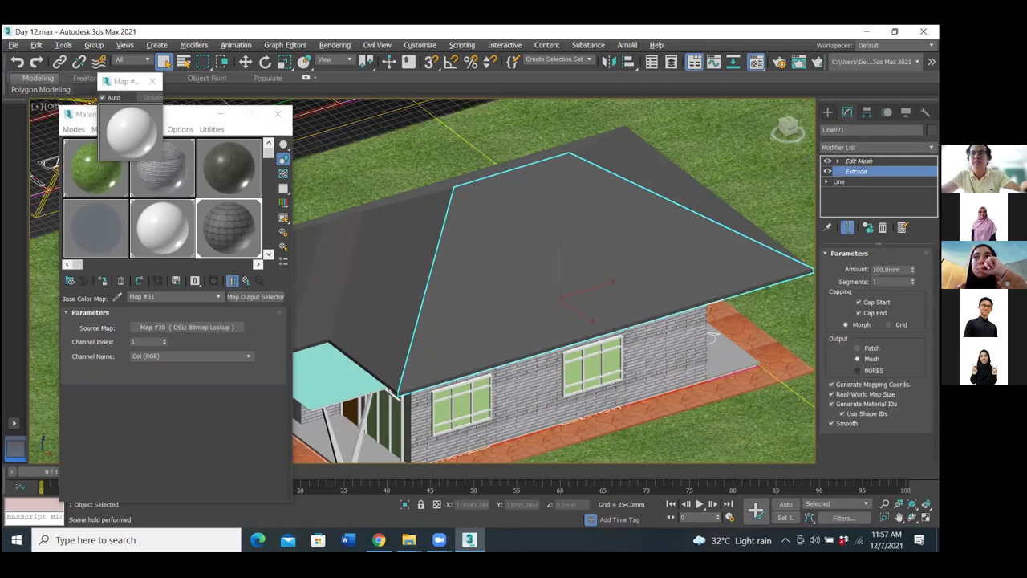
click(831, 384)
click(831, 384)
Frame the whole grass plot and house, select the ground plane, and move the Material Editor upward.
scroll(528, 212, down, 4)
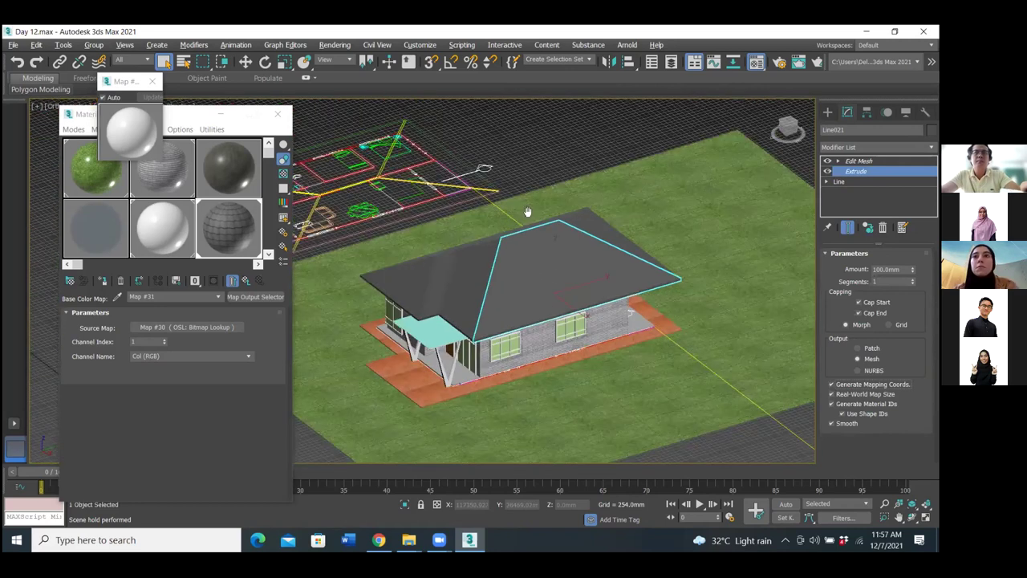
scroll(561, 334, down, 3)
middle_drag(561, 334, 513, 329)
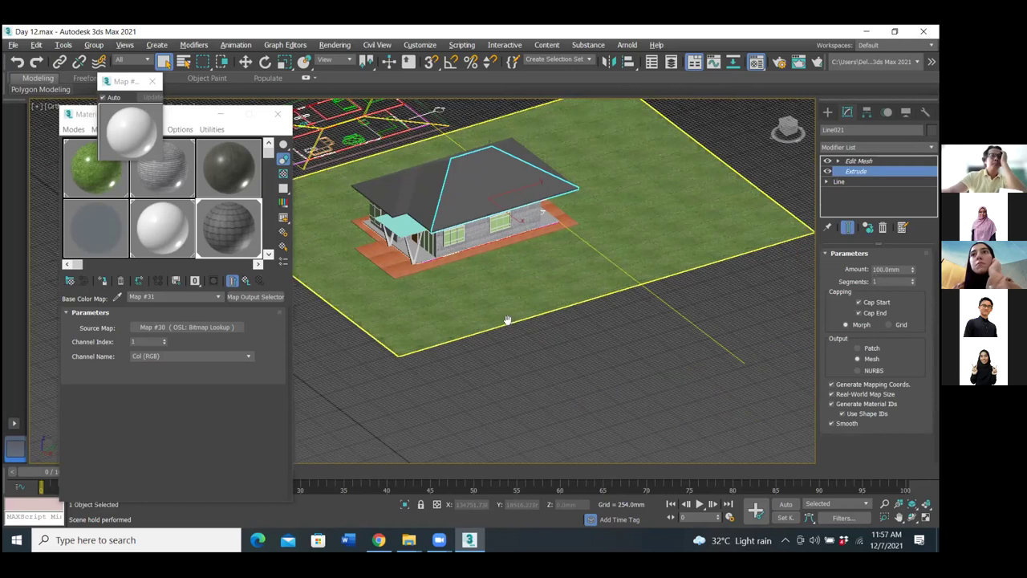
click(214, 281)
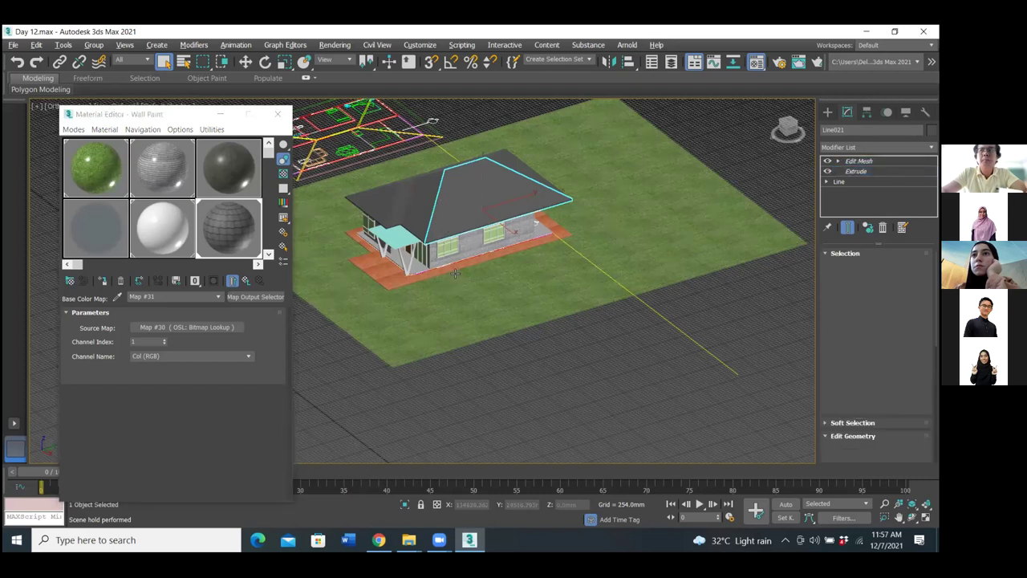
alt+middle_drag(444, 232, 471, 266)
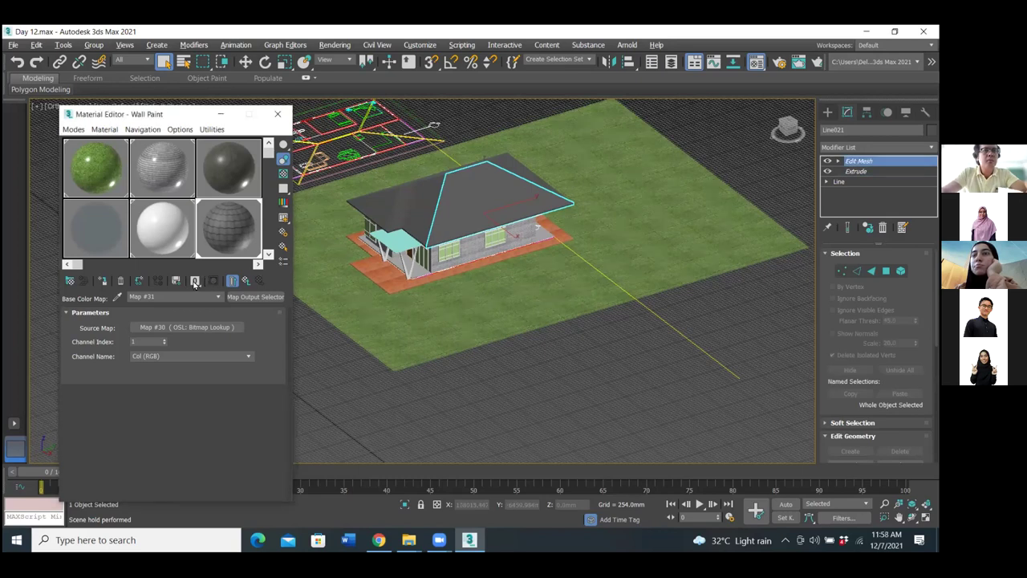
click(532, 320)
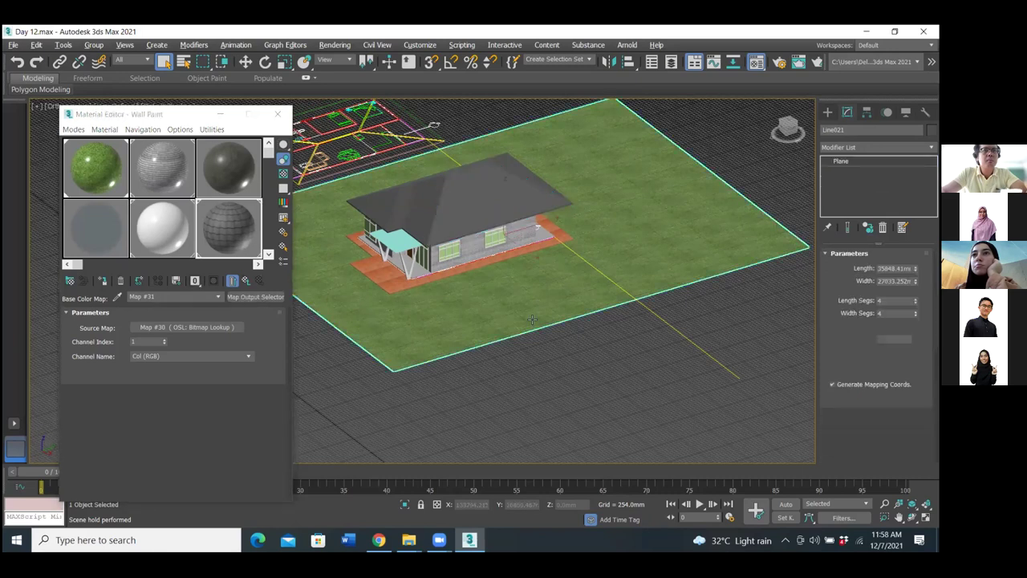
click(213, 281)
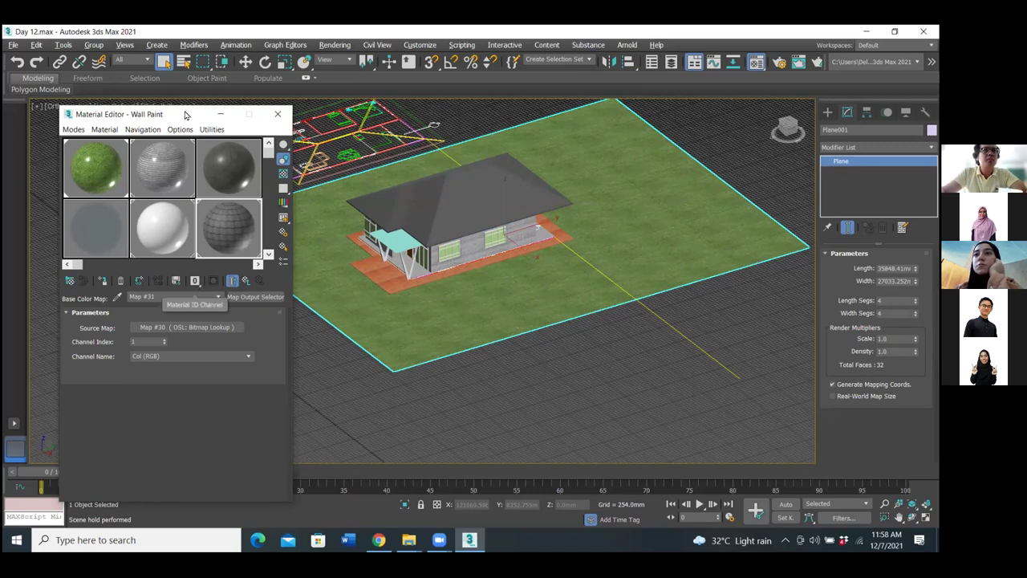
drag(185, 114, 210, 47)
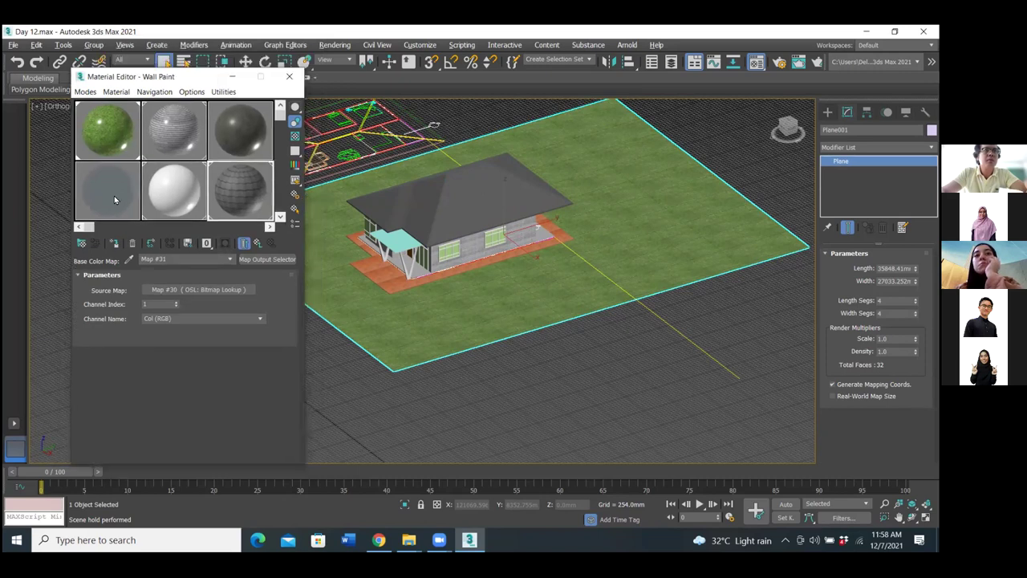
Inspect the Ceramic and Wall Paint materials, then bring up 13 - Brushed Metal #2.
click(205, 192)
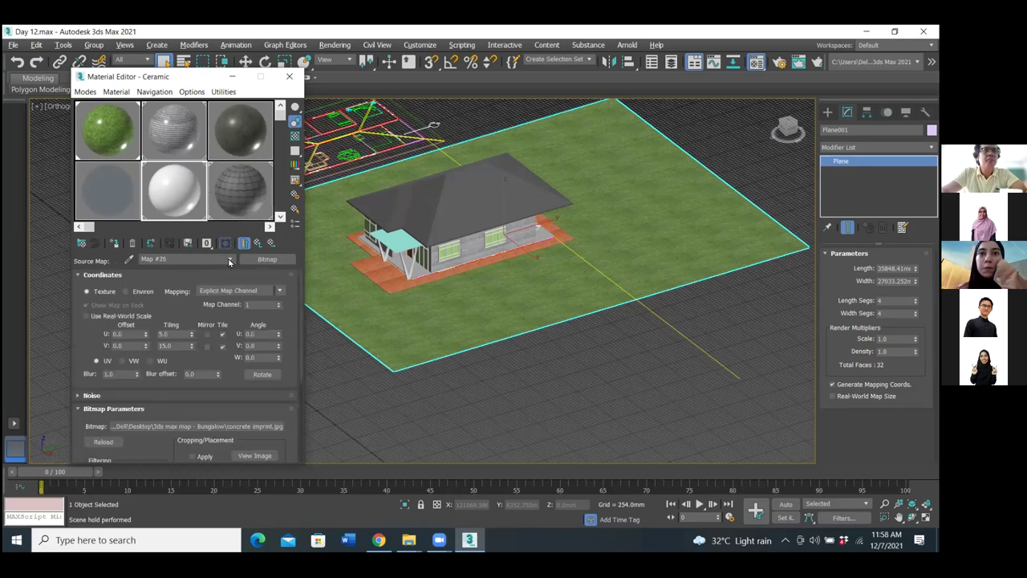
click(236, 203)
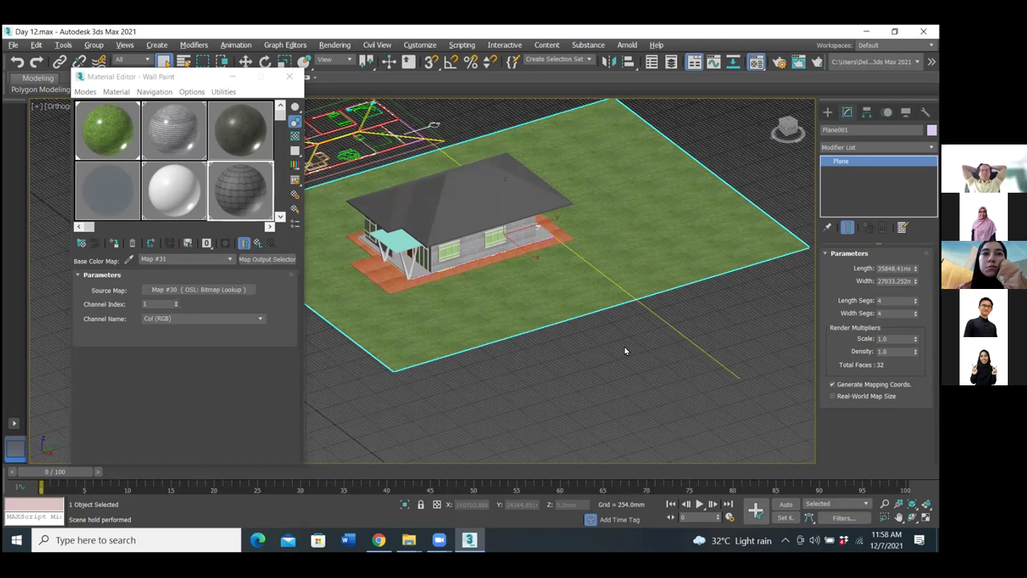
click(280, 218)
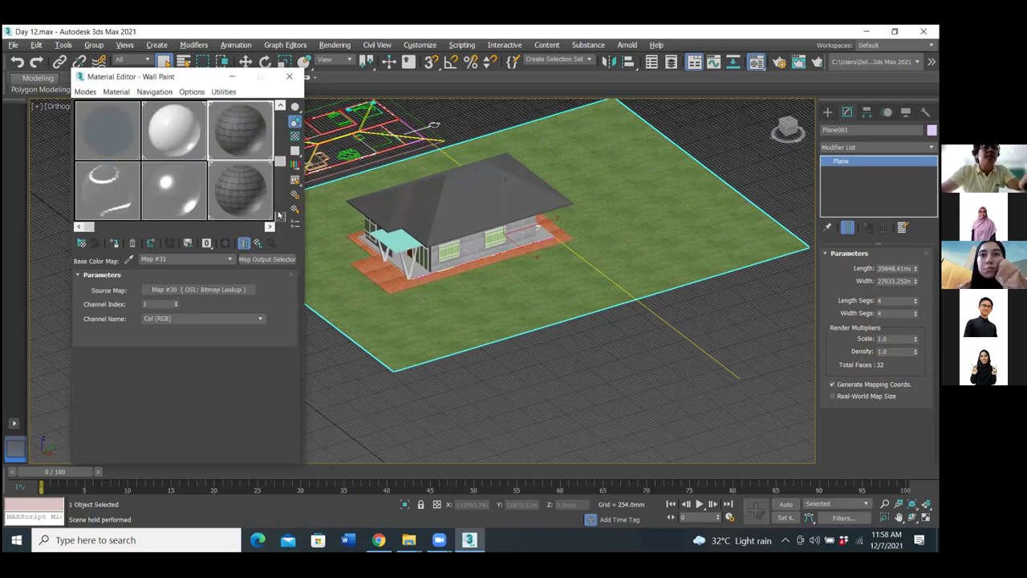
click(278, 213)
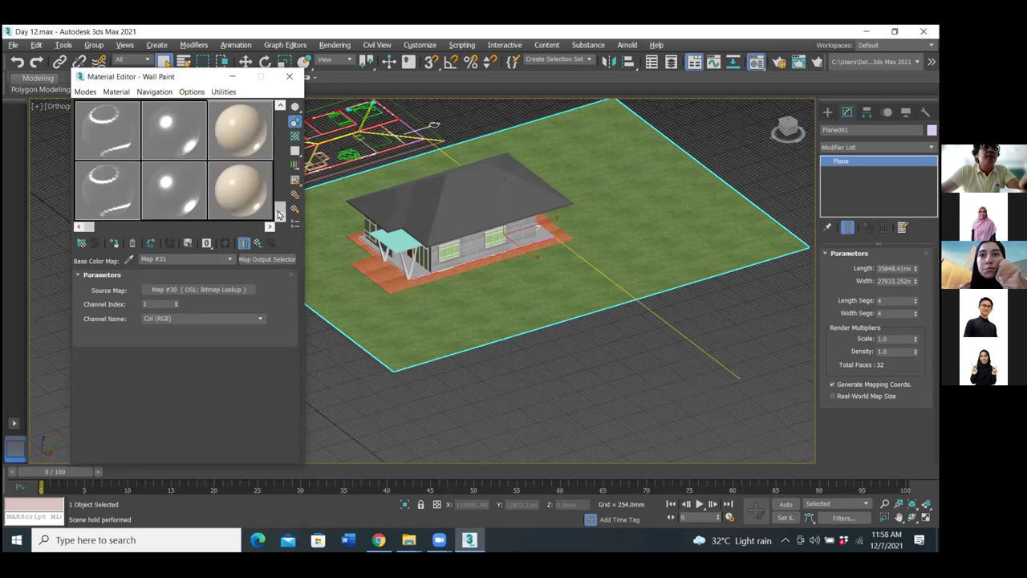
click(279, 107)
click(121, 191)
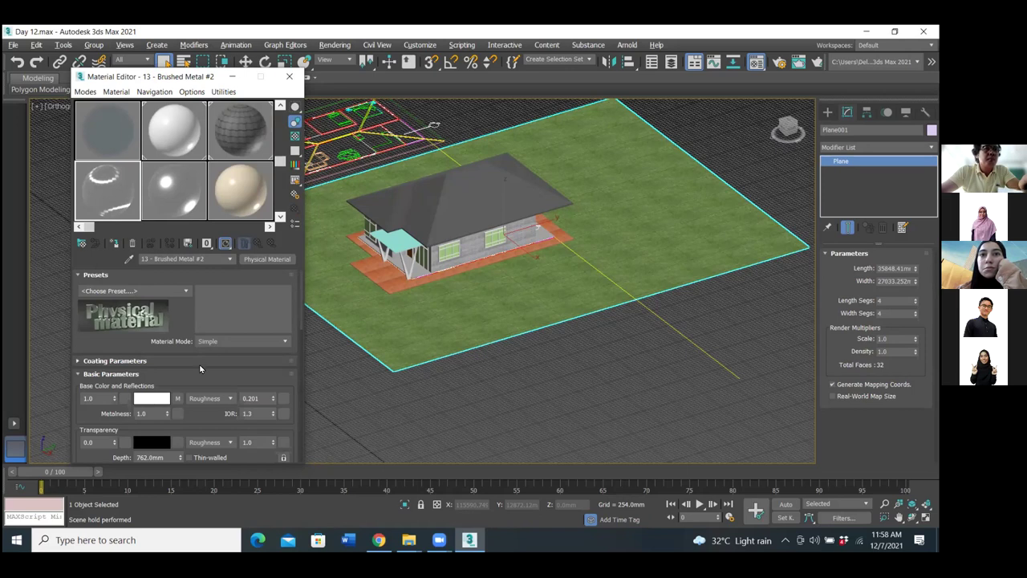
Apply the Glossy Paint preset to the Brushed Metal #2 material.
scroll(200, 368, down, 5)
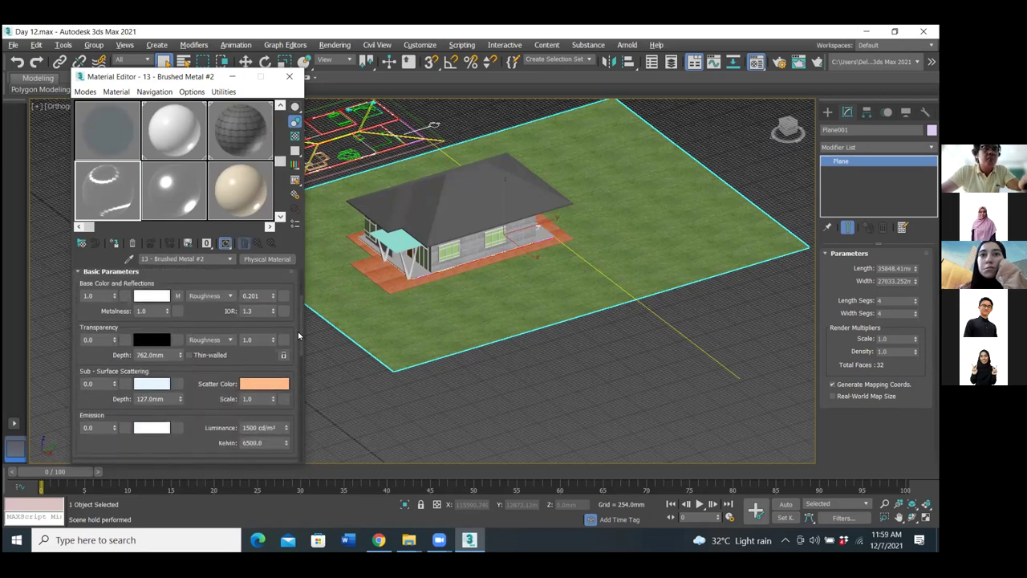
scroll(391, 251, up, 5)
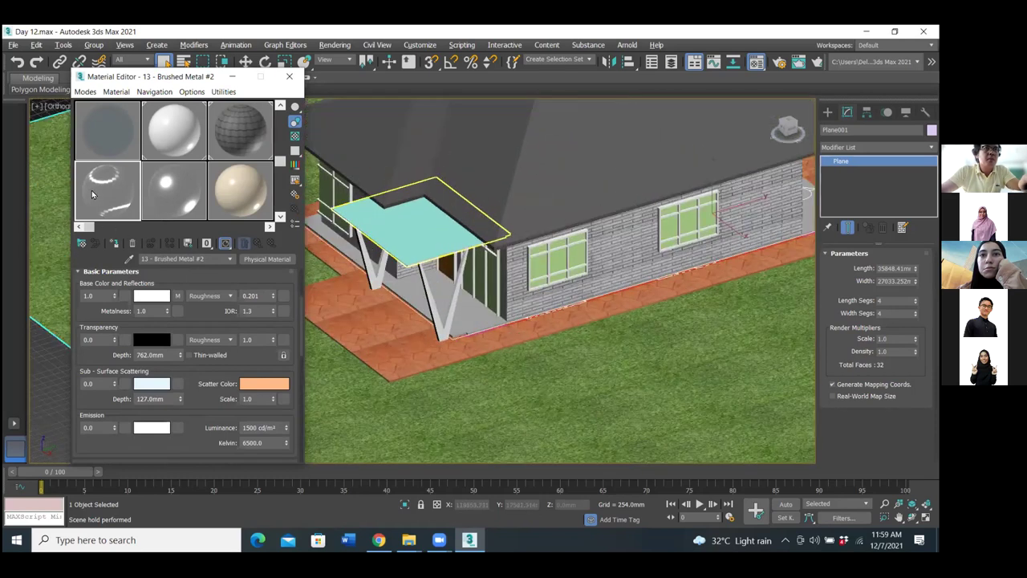
click(231, 262)
click(222, 272)
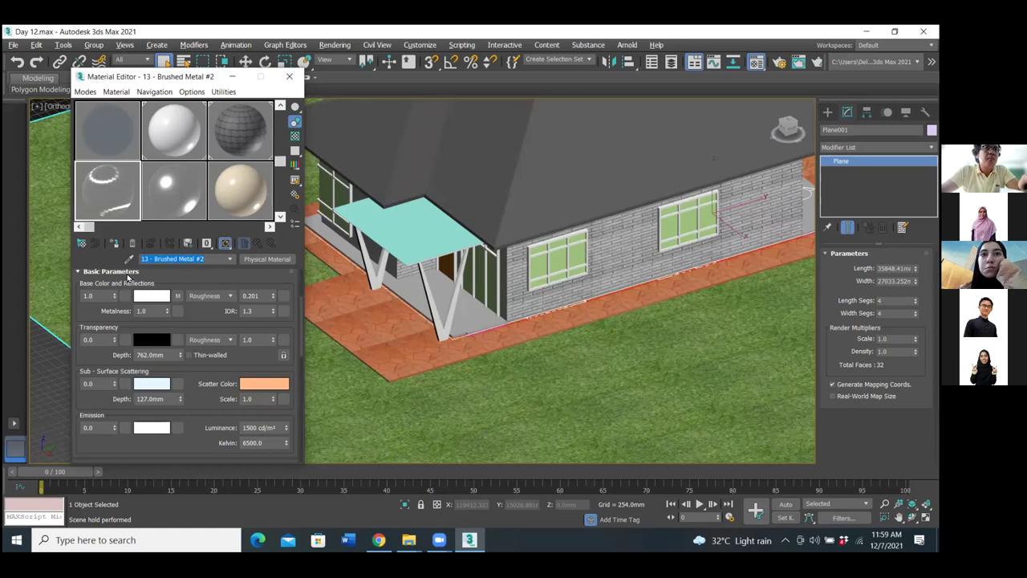
scroll(161, 305, up, 3)
scroll(168, 333, up, 1)
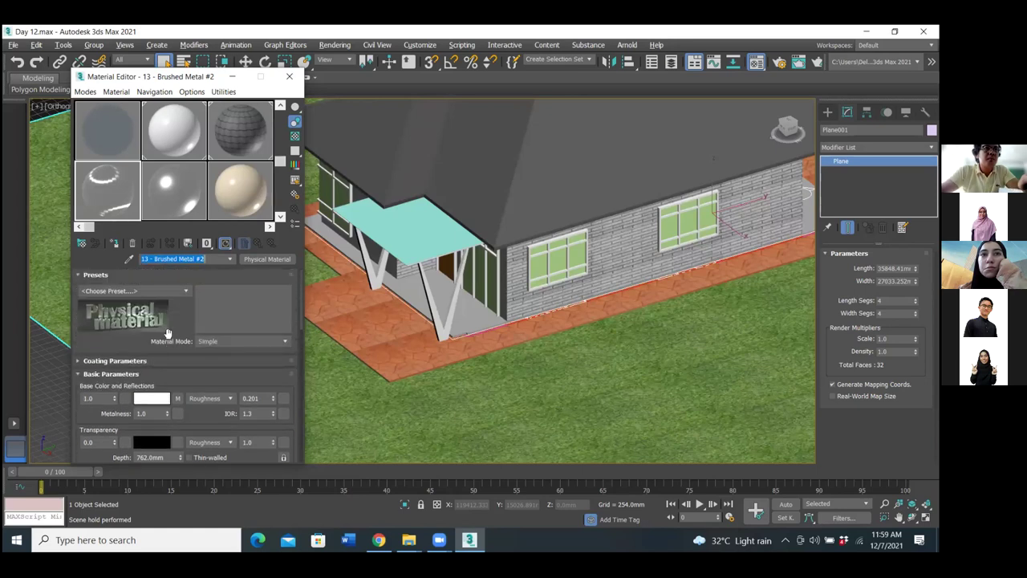
click(184, 291)
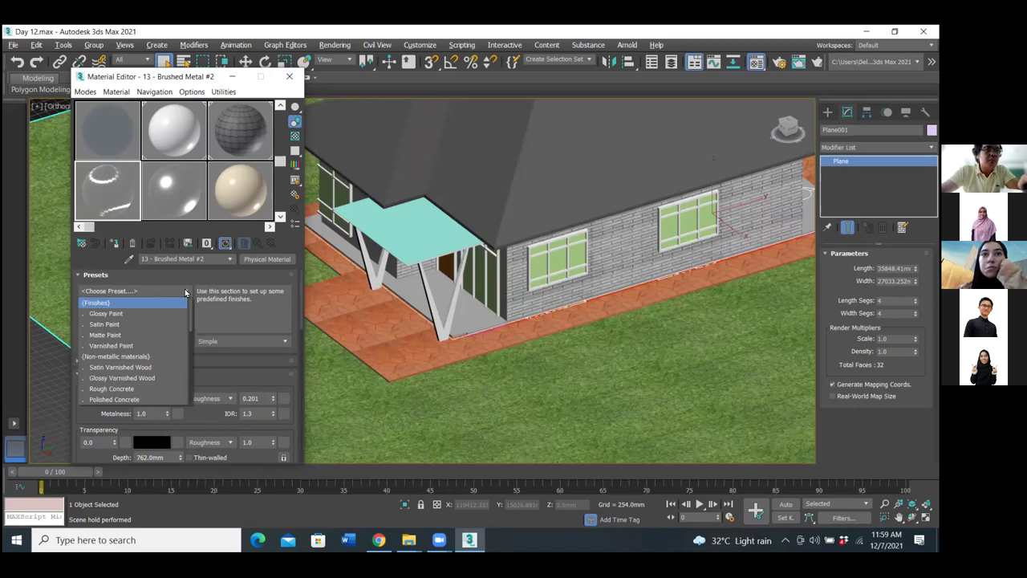
click(142, 317)
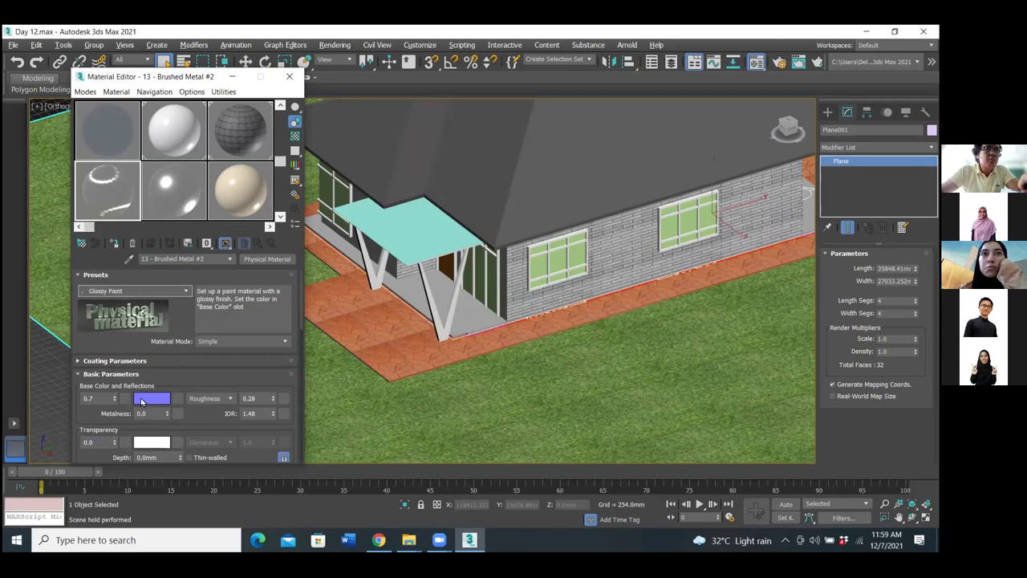
Clear and close the Arnold Render Message window.
scroll(153, 321, down, 1)
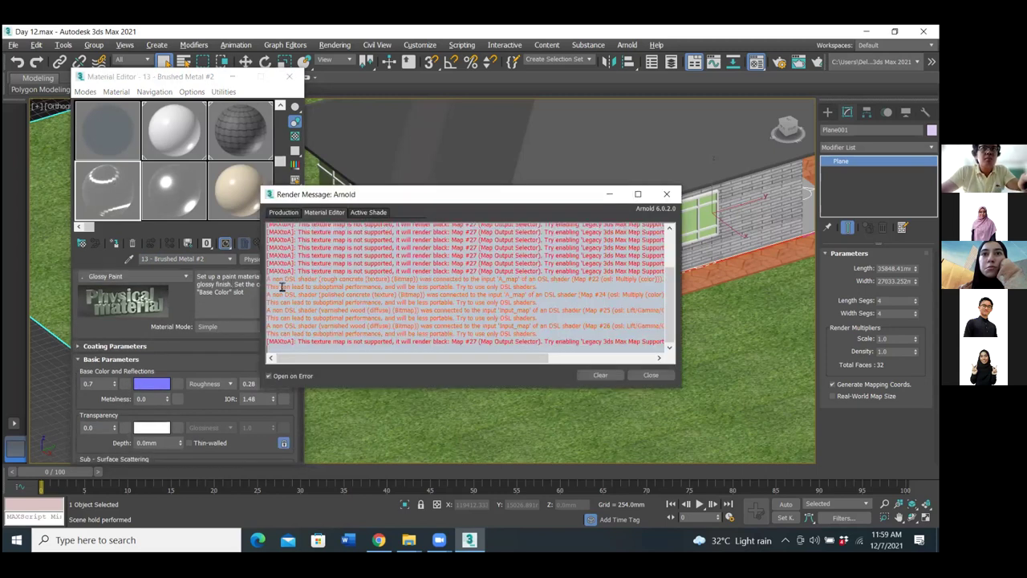
click(602, 375)
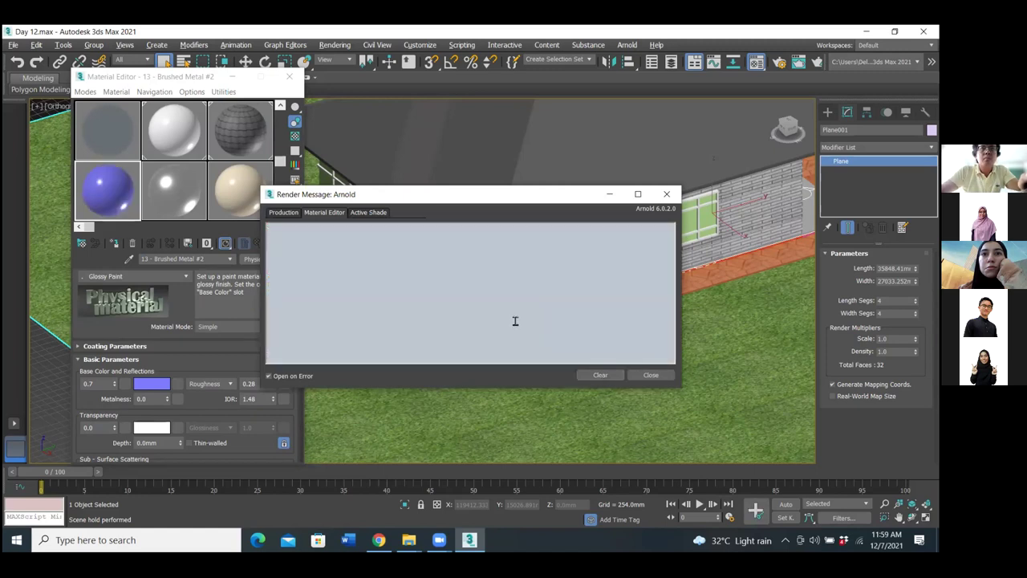
click(667, 196)
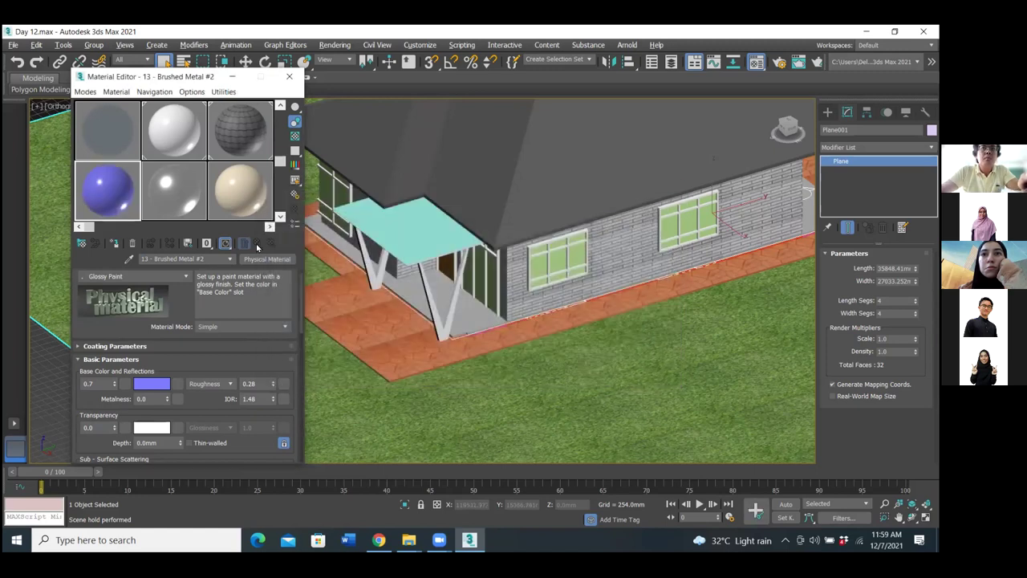
click(157, 385)
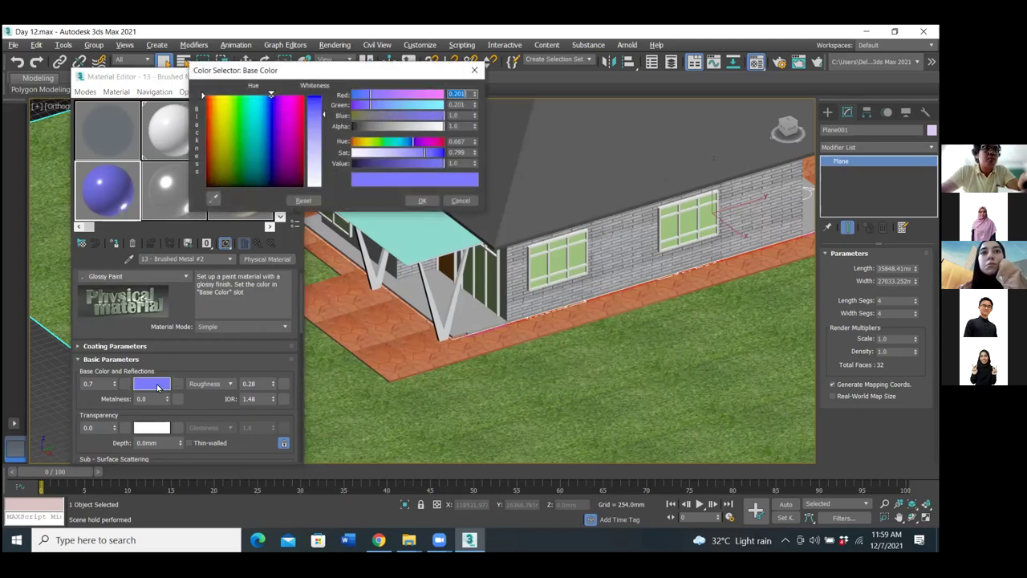
click(177, 387)
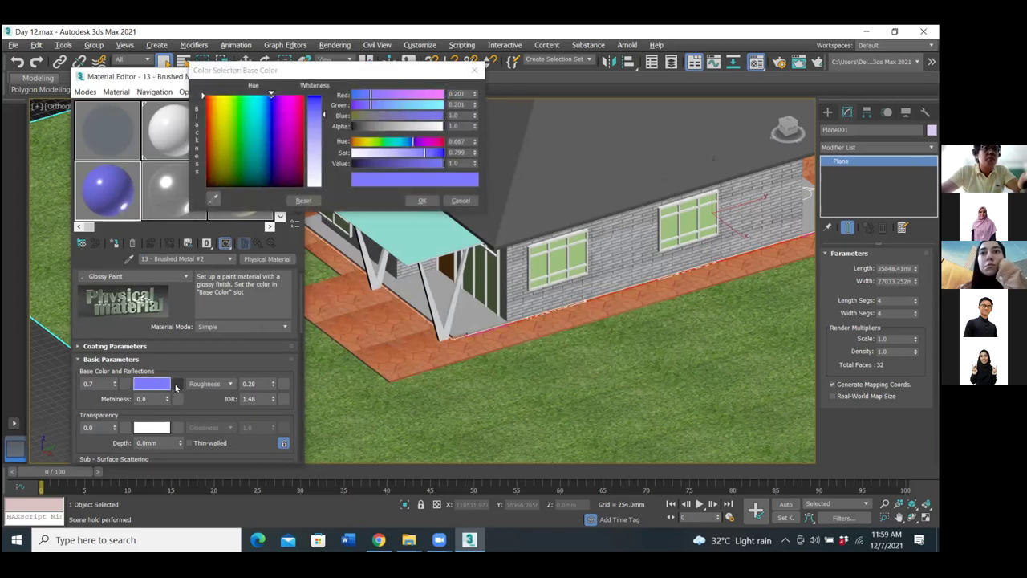
click(176, 385)
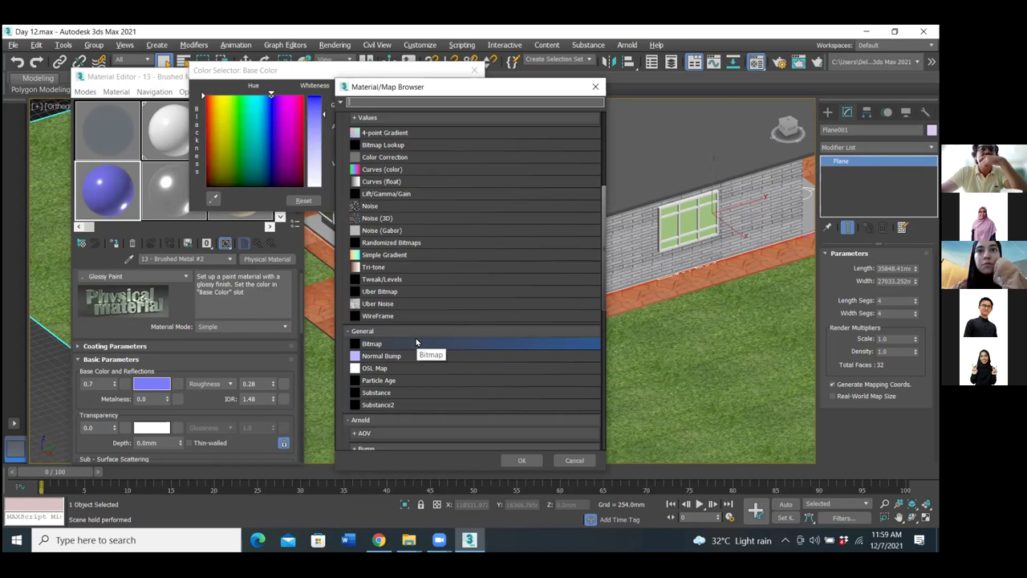
scroll(384, 415, down, 1)
scroll(384, 409, down, 1)
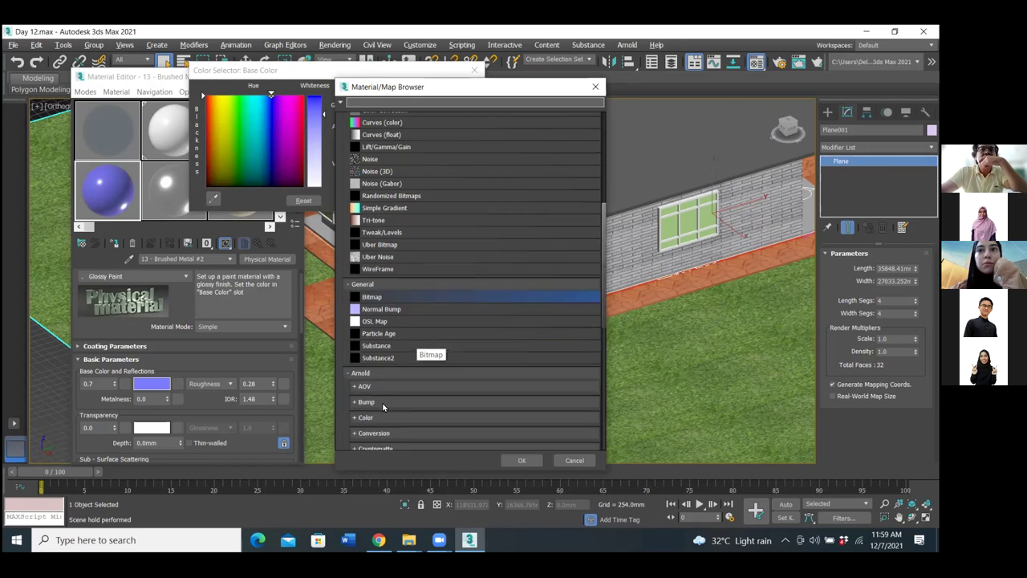
scroll(383, 406, down, 3)
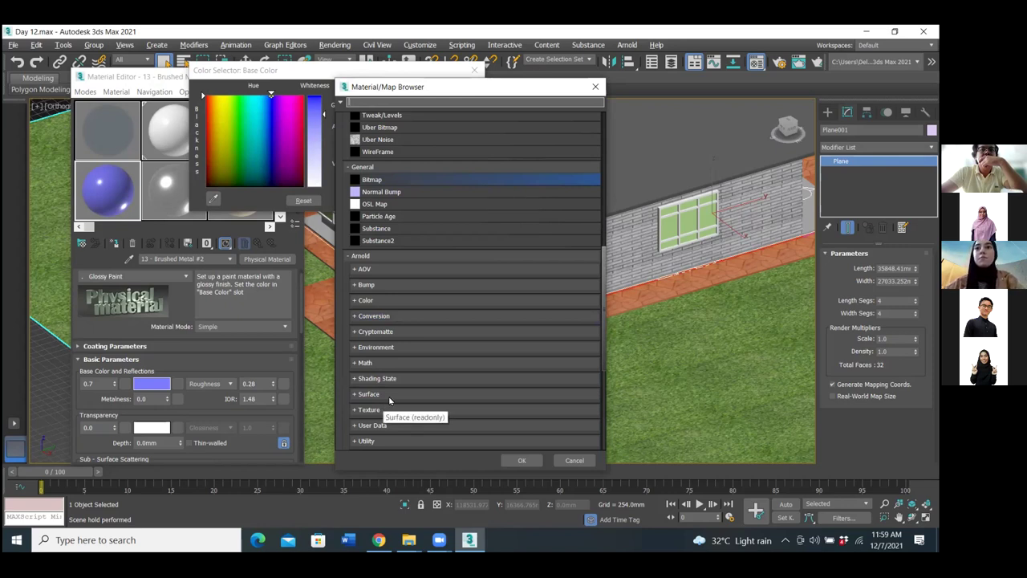
scroll(389, 400, down, 1)
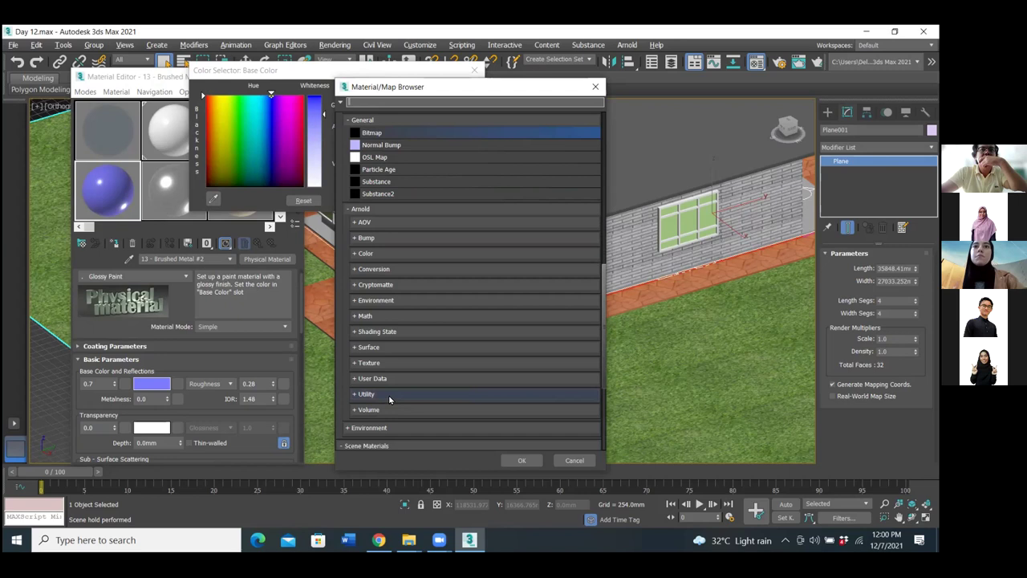
scroll(389, 400, down, 2)
scroll(389, 399, down, 2)
scroll(390, 399, down, 1)
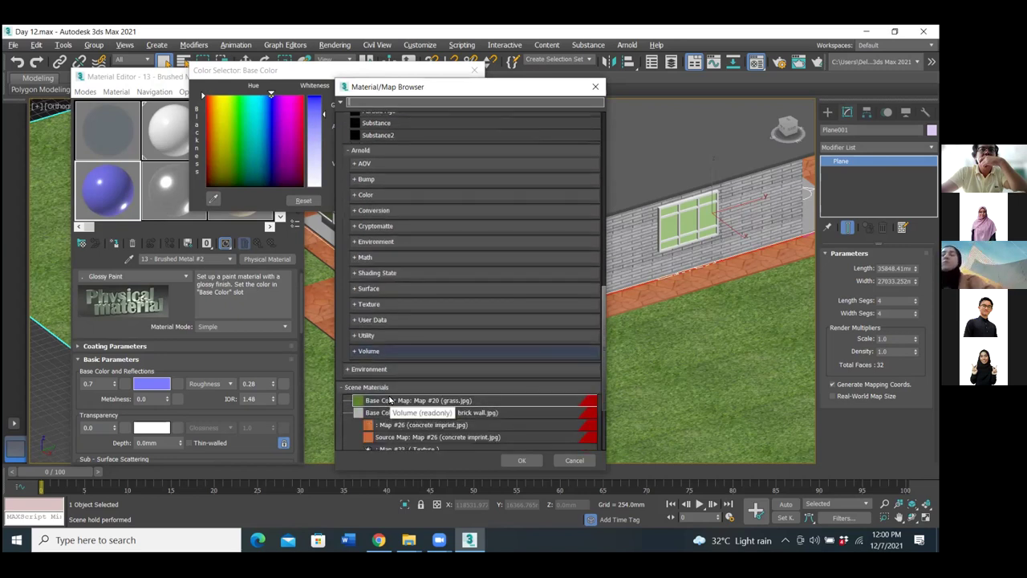
scroll(389, 400, down, 2)
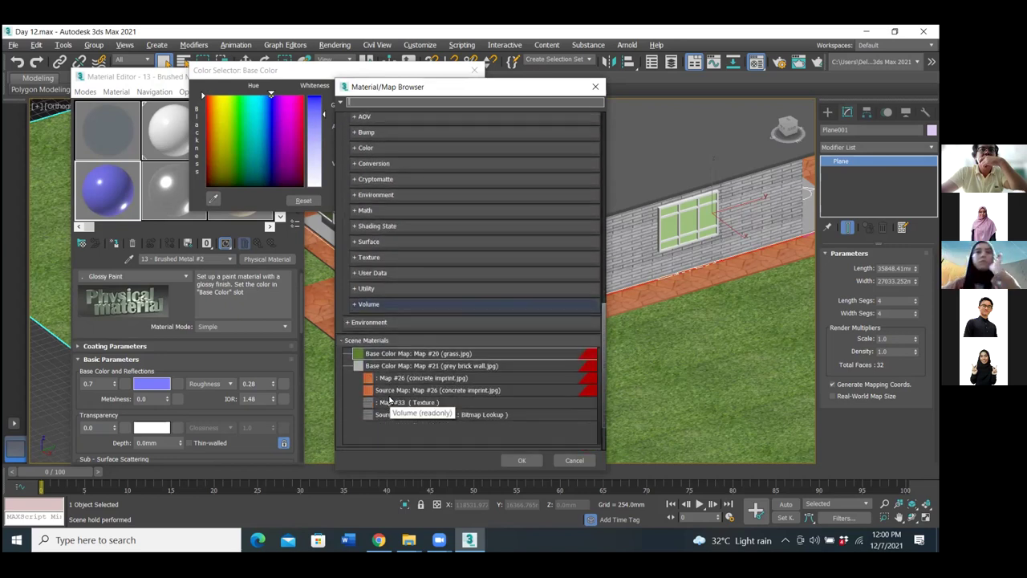
scroll(389, 400, down, 2)
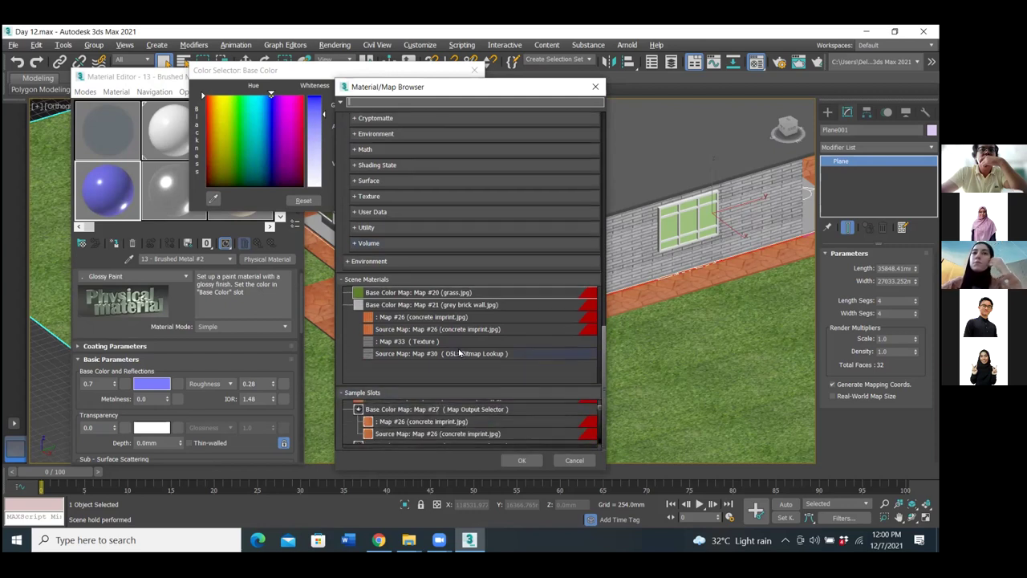
scroll(405, 343, up, 5)
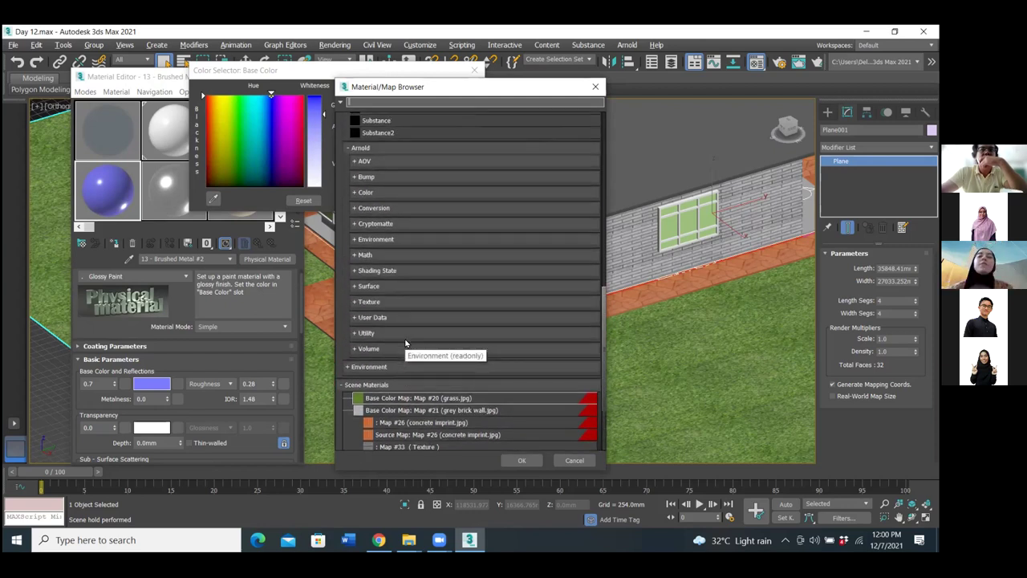
scroll(406, 343, up, 2)
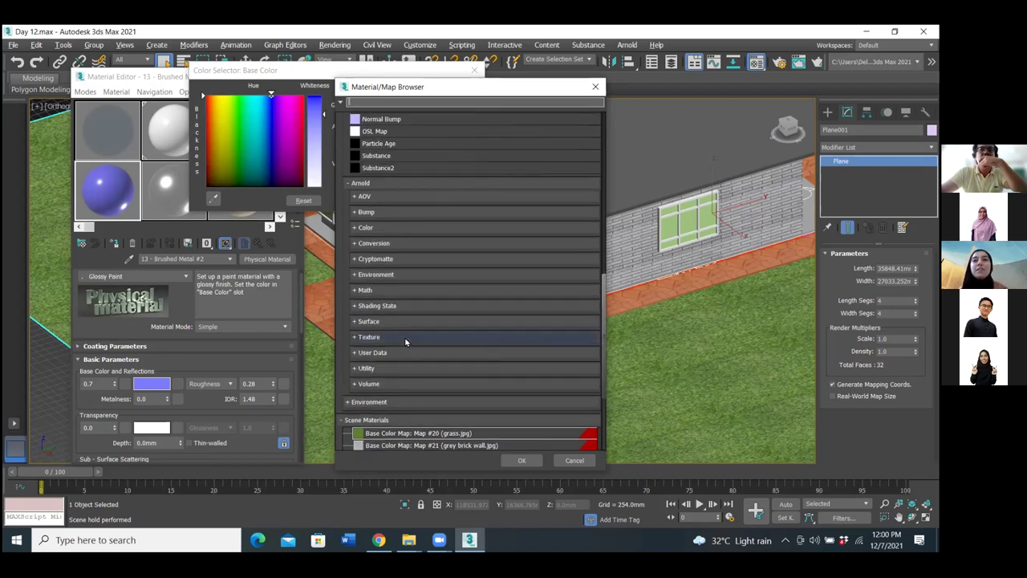
click(596, 86)
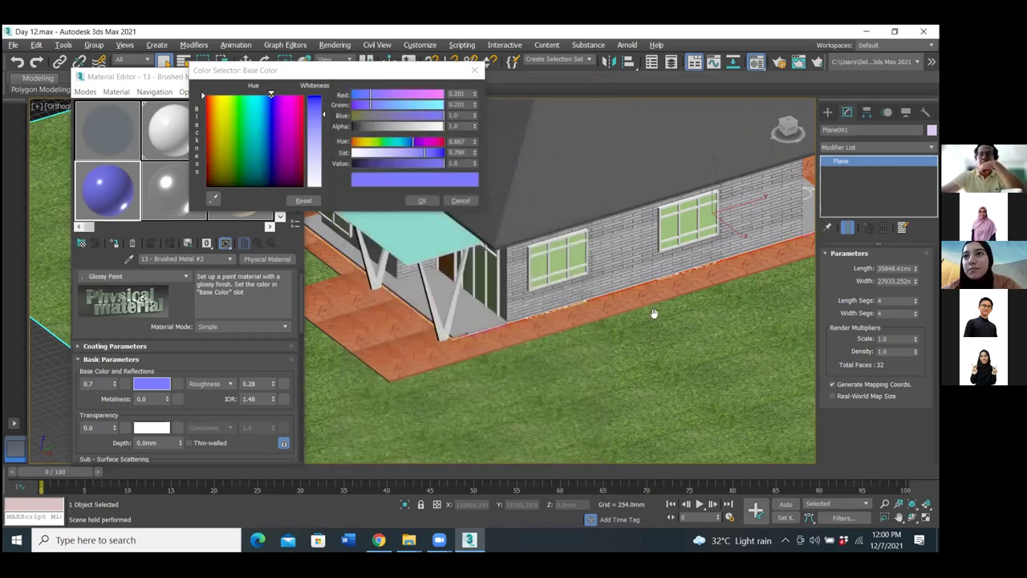
Orbit and zoom out to view the whole house, selecting the roof Line021.
alt+middle_drag(653, 342, 626, 337)
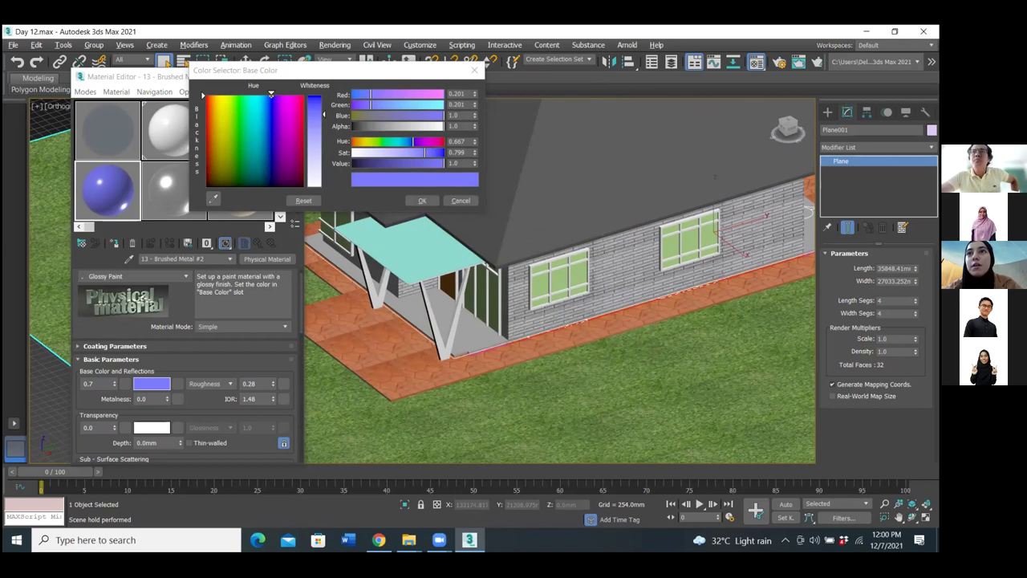
alt+middle_drag(686, 314, 700, 377)
scroll(700, 377, down, 3)
click(672, 261)
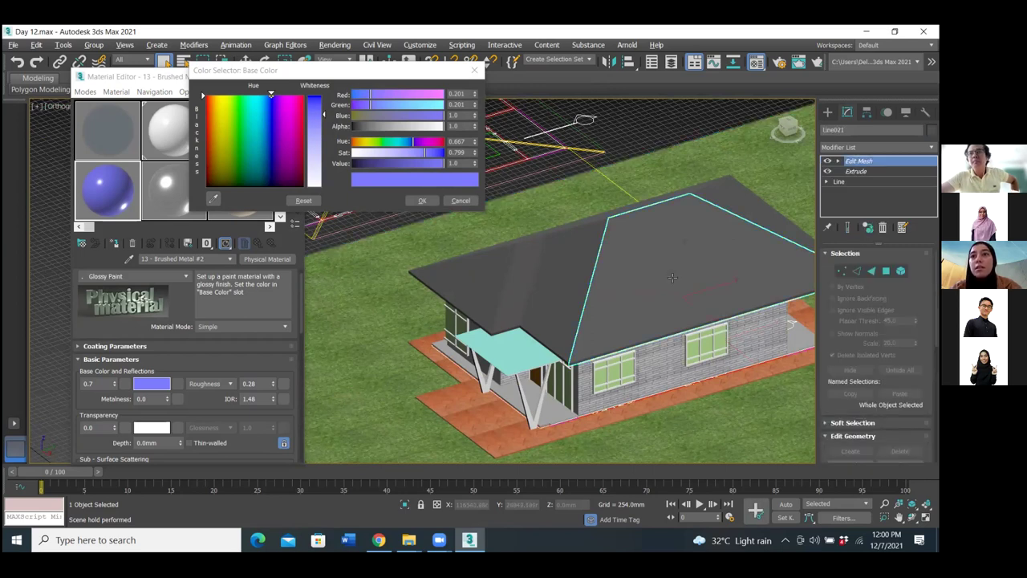
alt+middle_drag(673, 278, 649, 297)
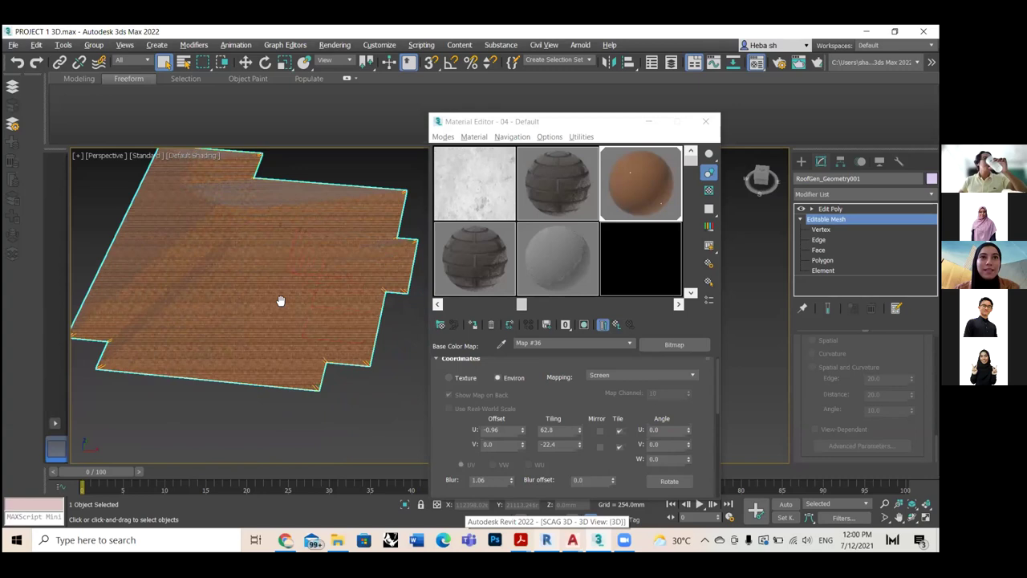
Try explicit map channel mapping on the roof texture and preview the shingle image.
middle_drag(276, 324, 277, 316)
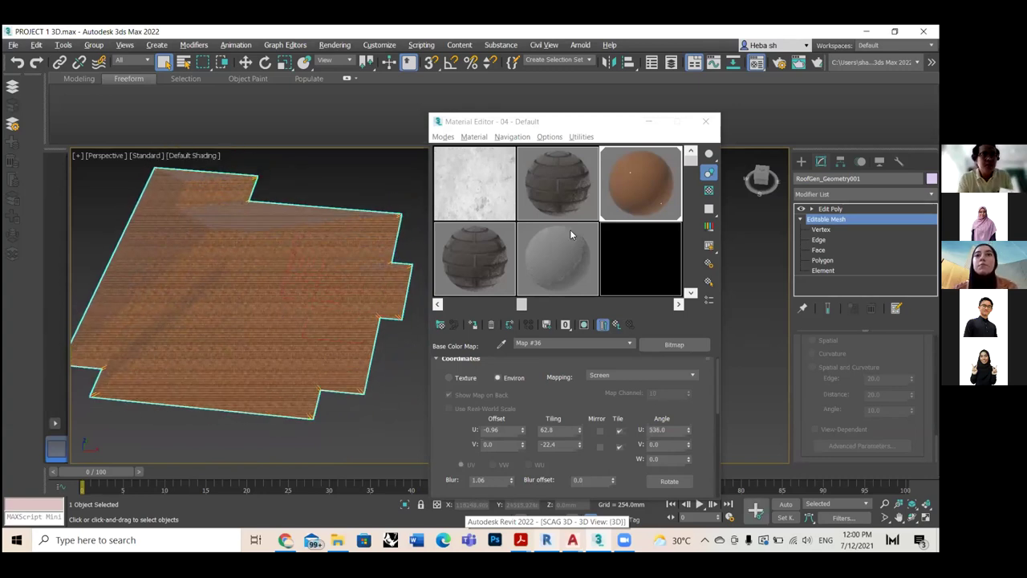
click(455, 378)
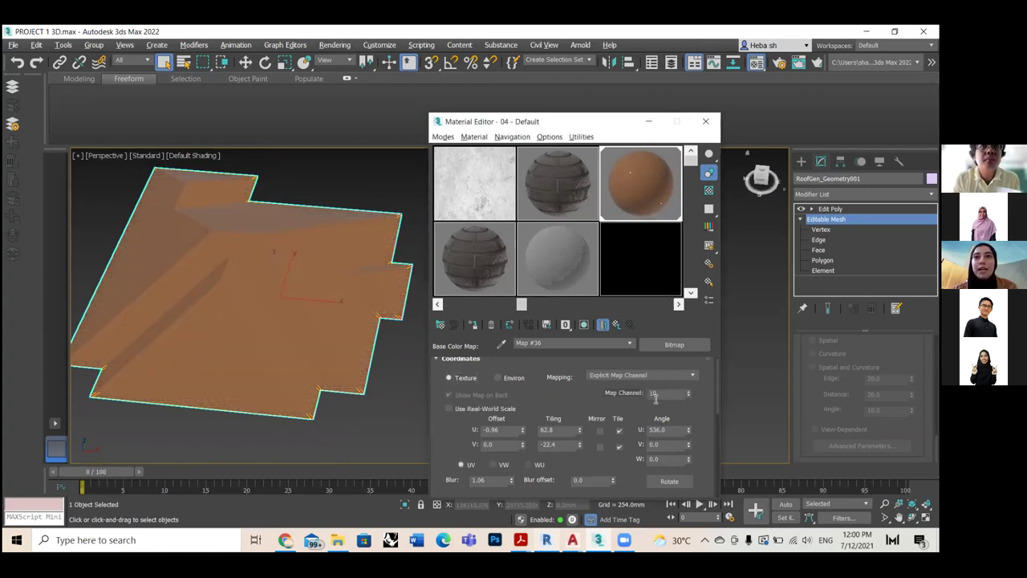
scroll(660, 455, down, 1)
scroll(660, 455, down, 1)
scroll(650, 433, up, 2)
scroll(641, 411, down, 1)
scroll(640, 411, down, 4)
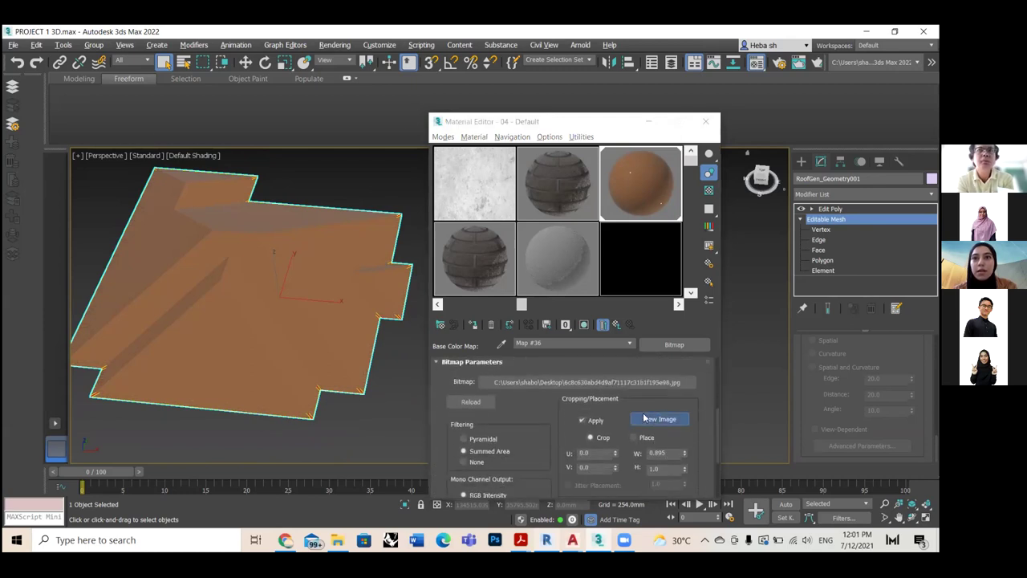
click(659, 418)
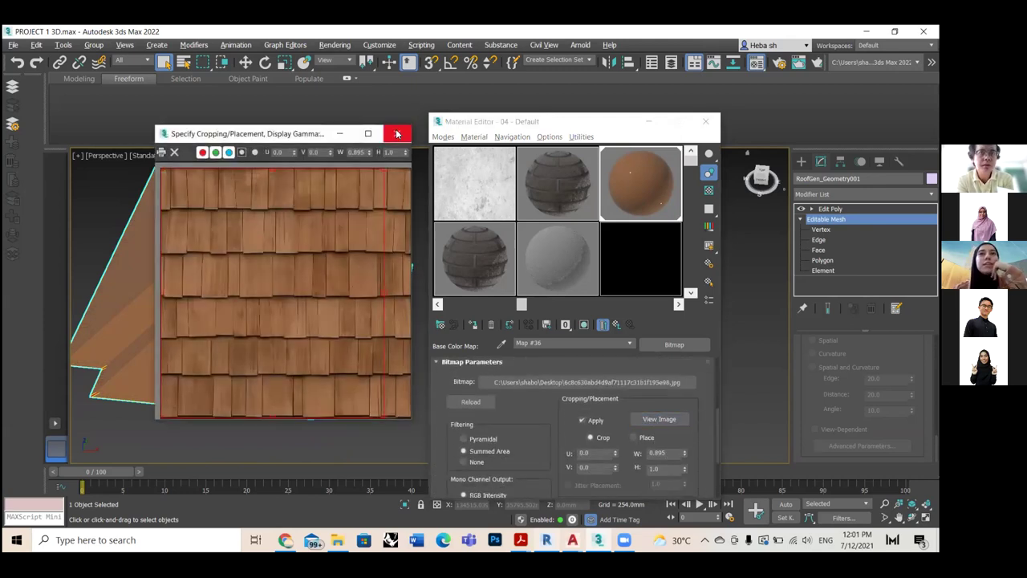
click(397, 134)
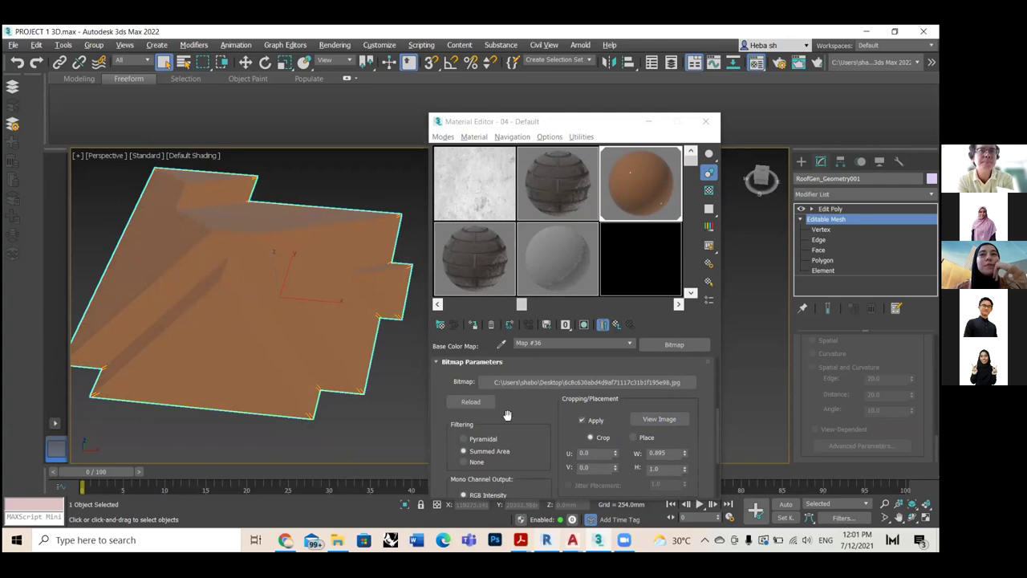
scroll(509, 436, up, 5)
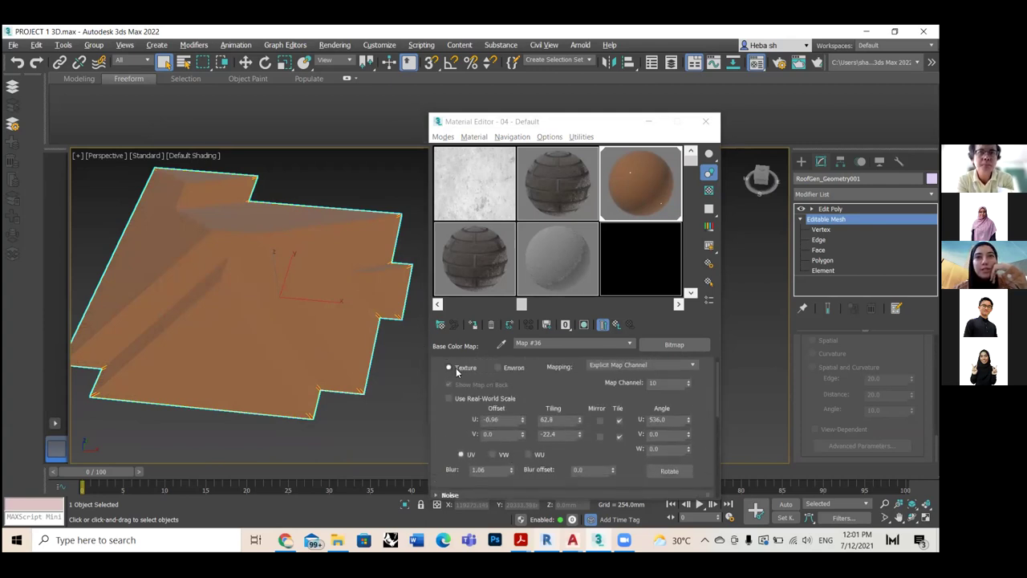
Return the roof texture to screen mapping and lower its U tiling to 51.0.
click(498, 367)
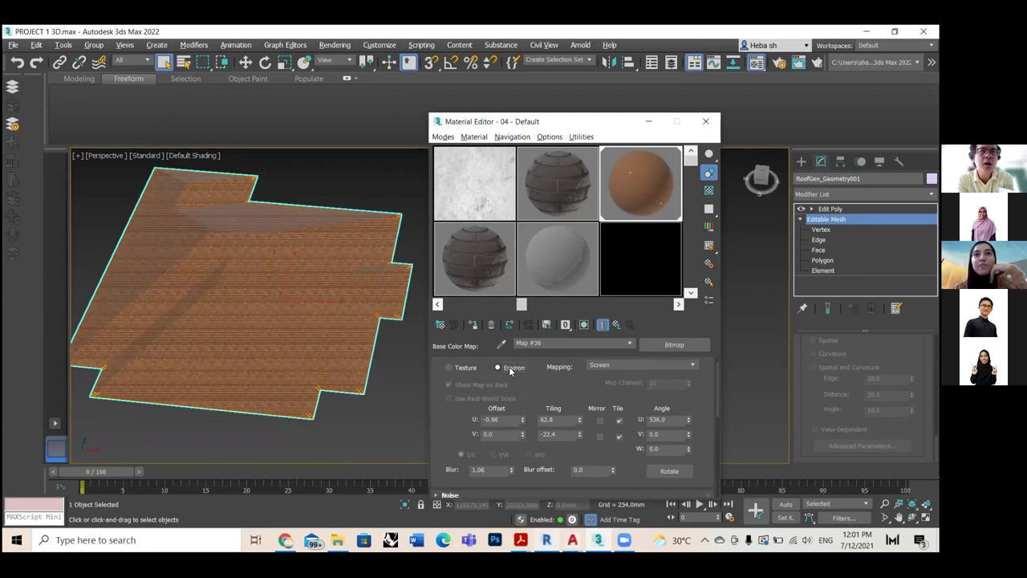
scroll(380, 315, up, 3)
scroll(380, 315, down, 5)
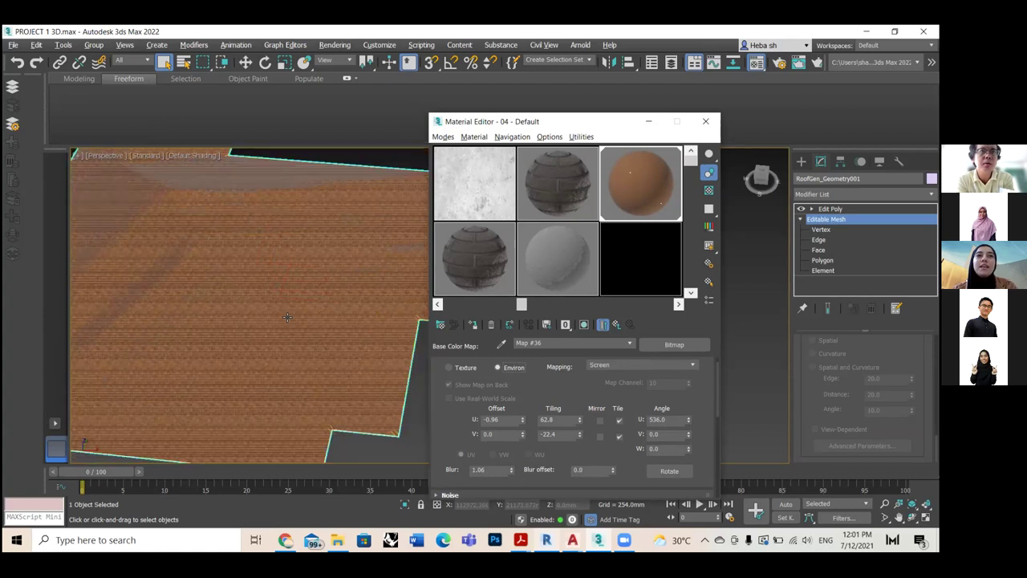
drag(581, 462, 572, 526)
click(580, 423)
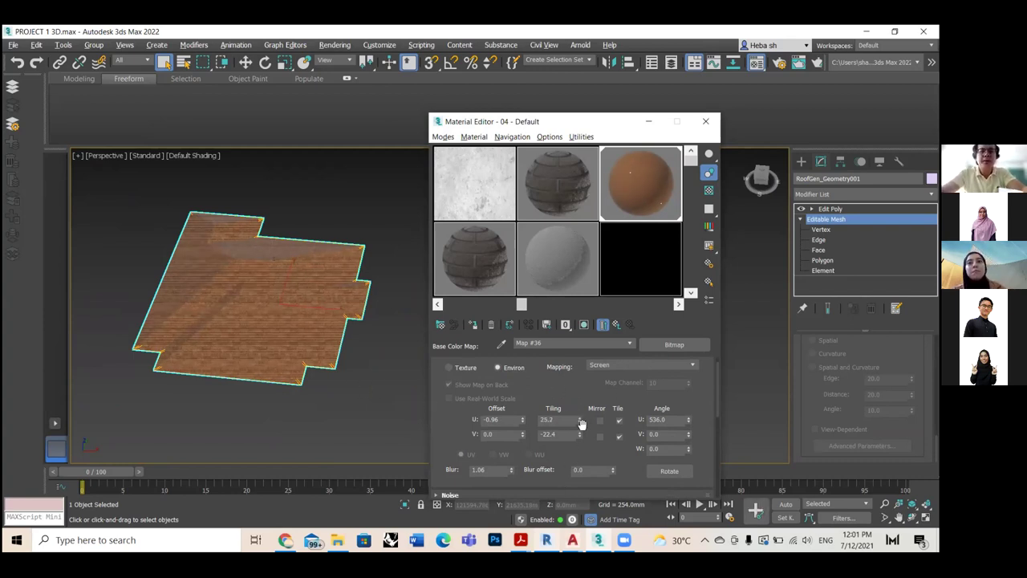
scroll(582, 474, up, 2)
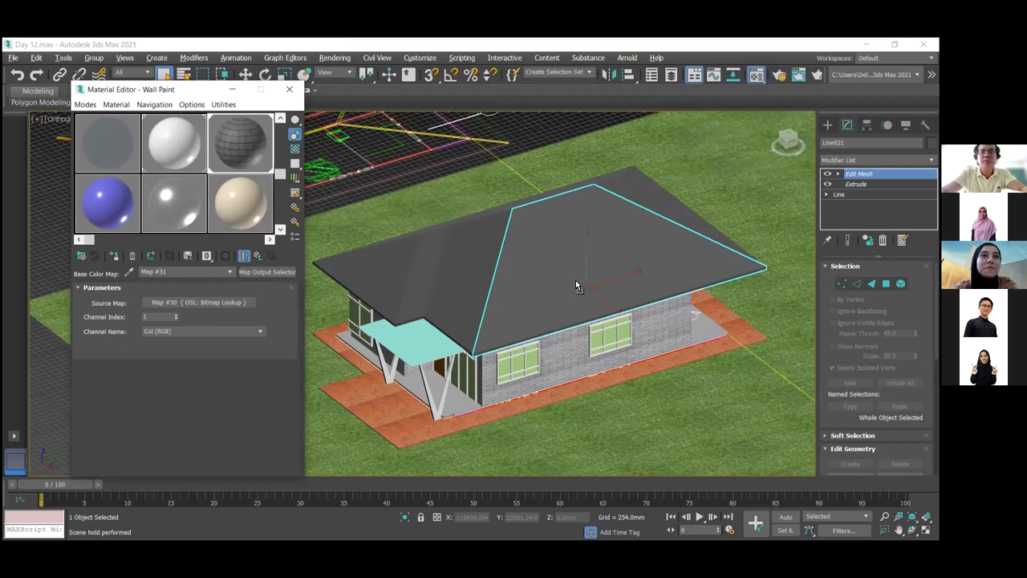
Select the roof's Extrude modifier, accept the hold warning, and check Map #31's base color settings.
click(572, 258)
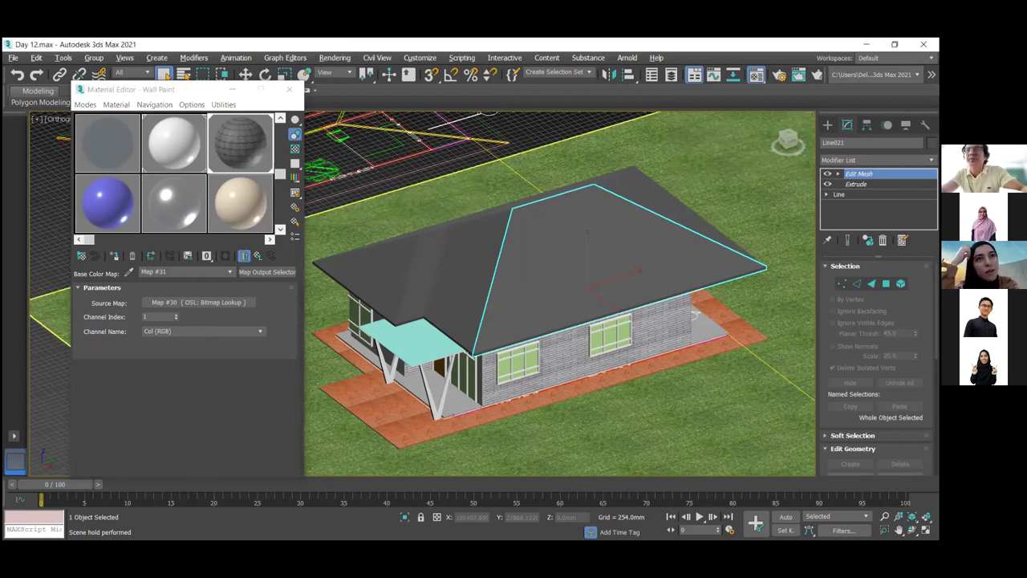
click(855, 184)
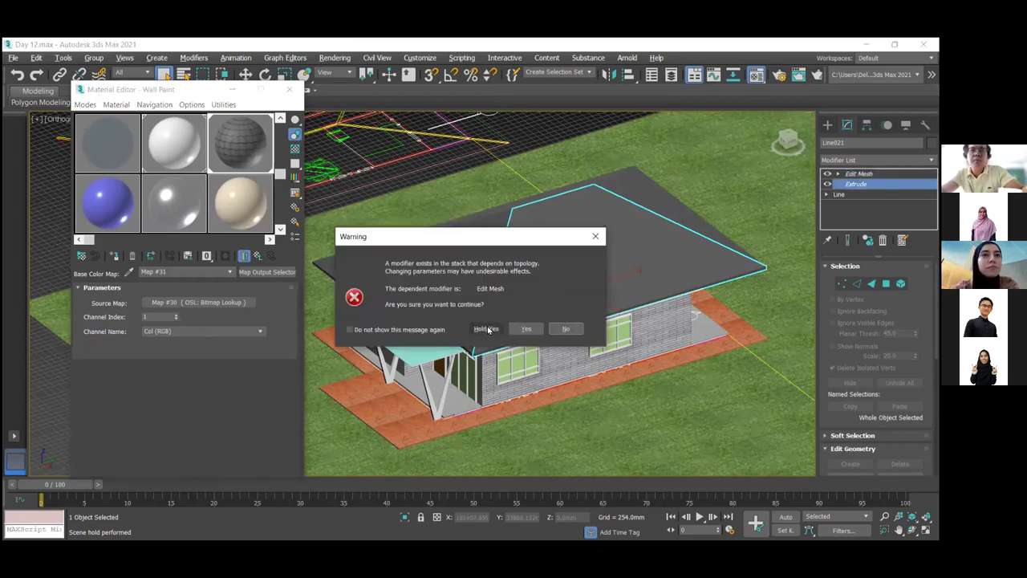
key(Return)
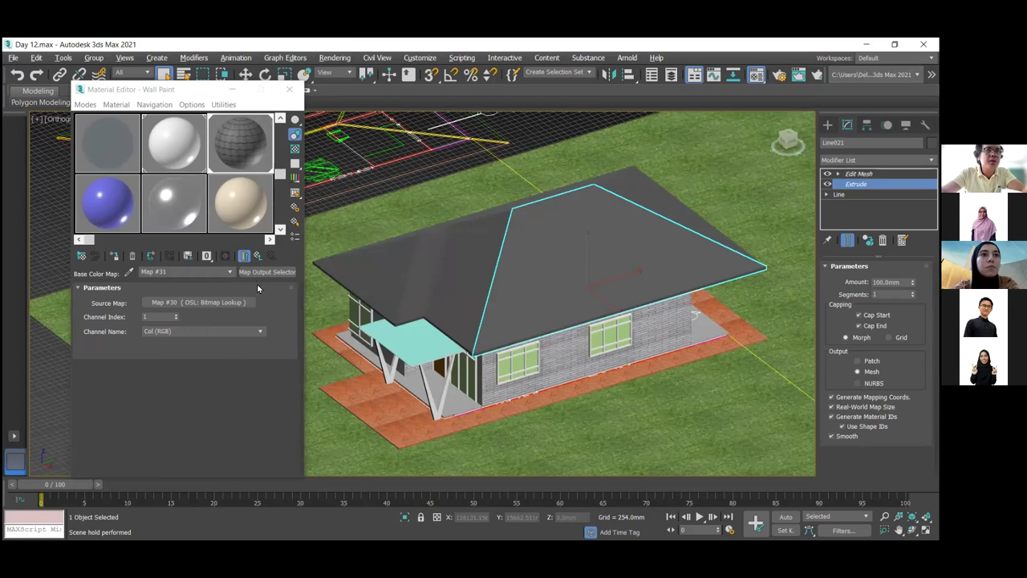
click(229, 274)
click(218, 282)
click(225, 327)
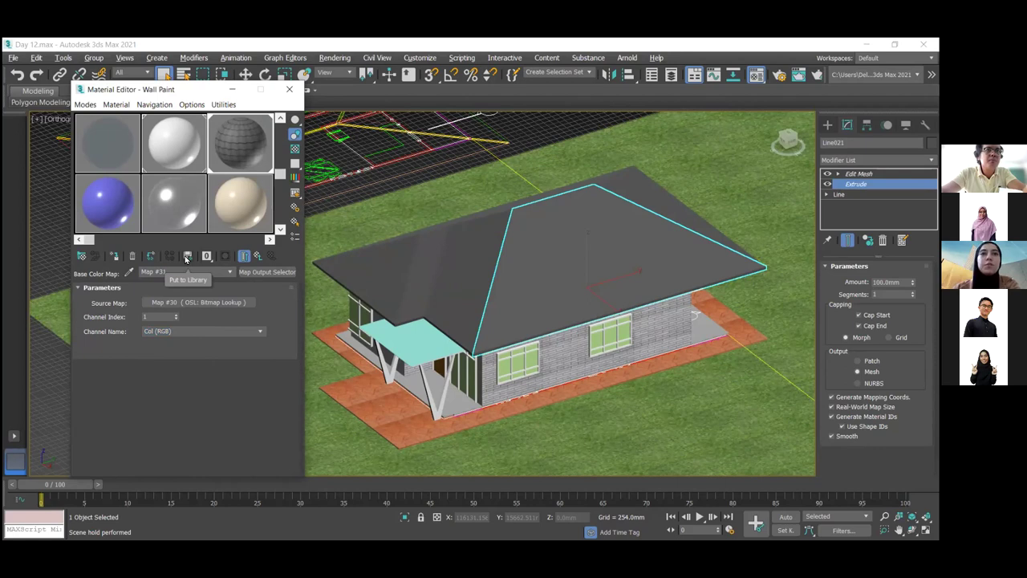
Close the sample slot's Options and Render Map windows unchanged and return to the roof's Edit Mesh level.
right_click(241, 146)
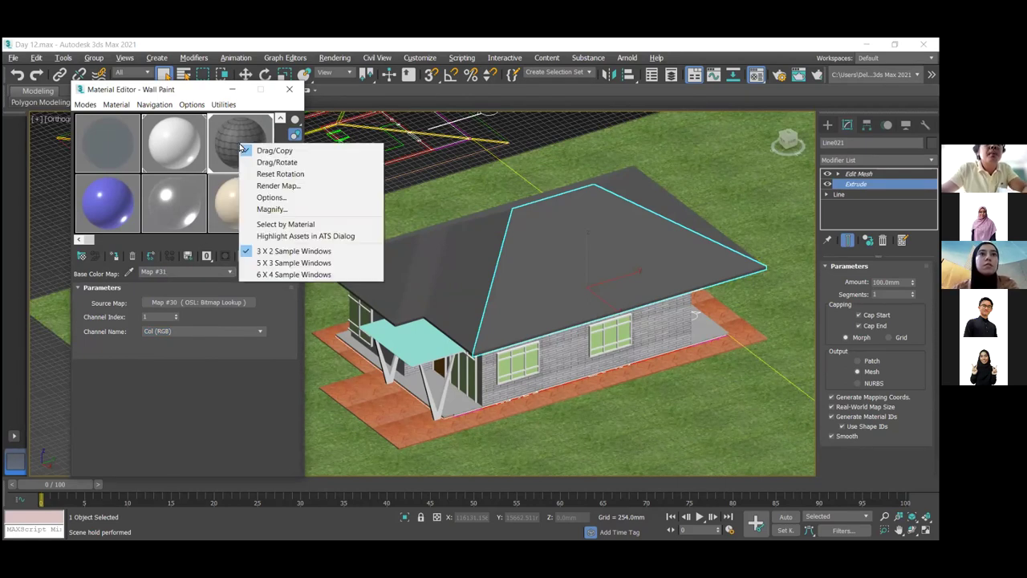
click(261, 197)
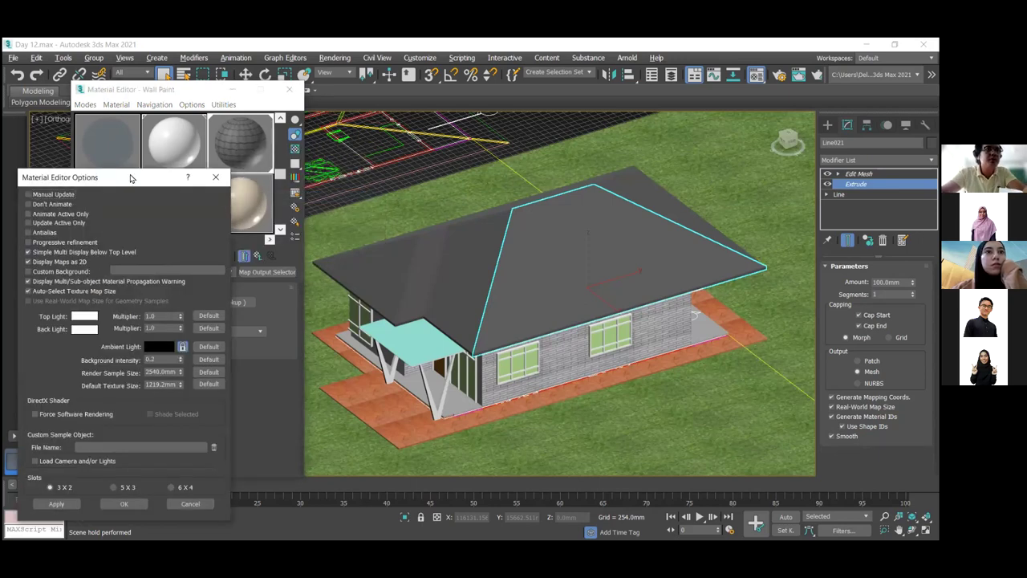
drag(132, 178, 442, 125)
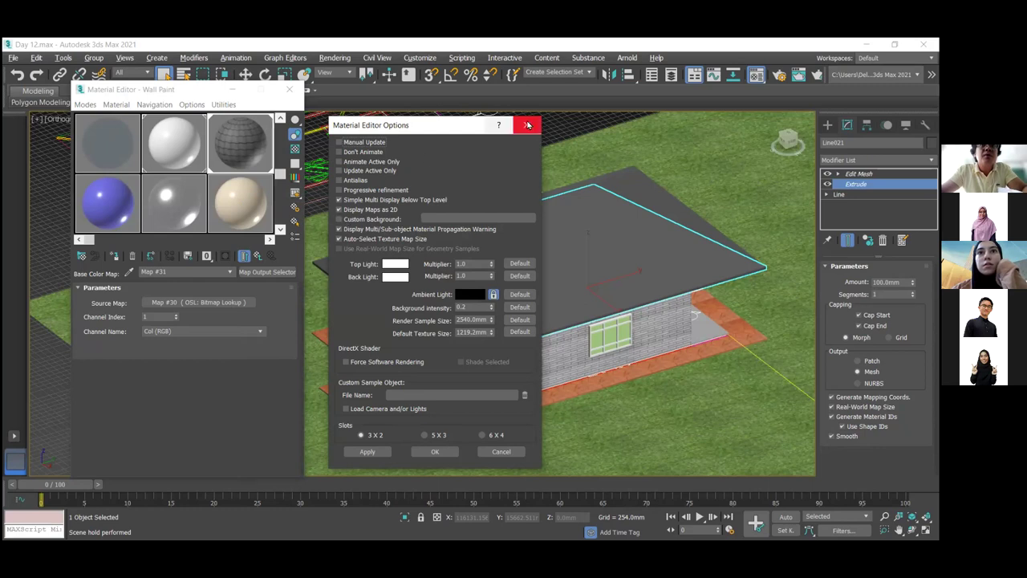
right_click(245, 145)
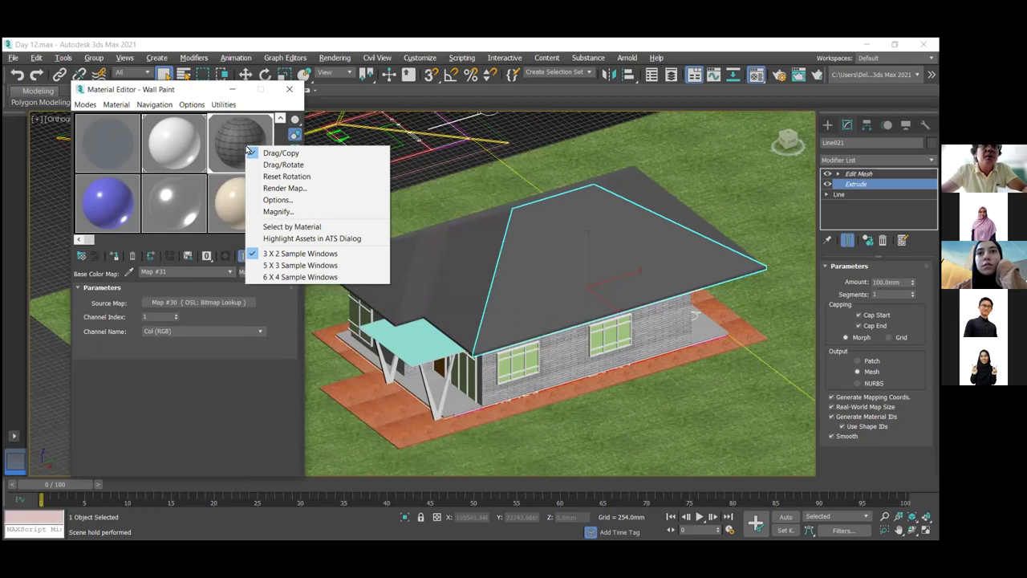
click(274, 188)
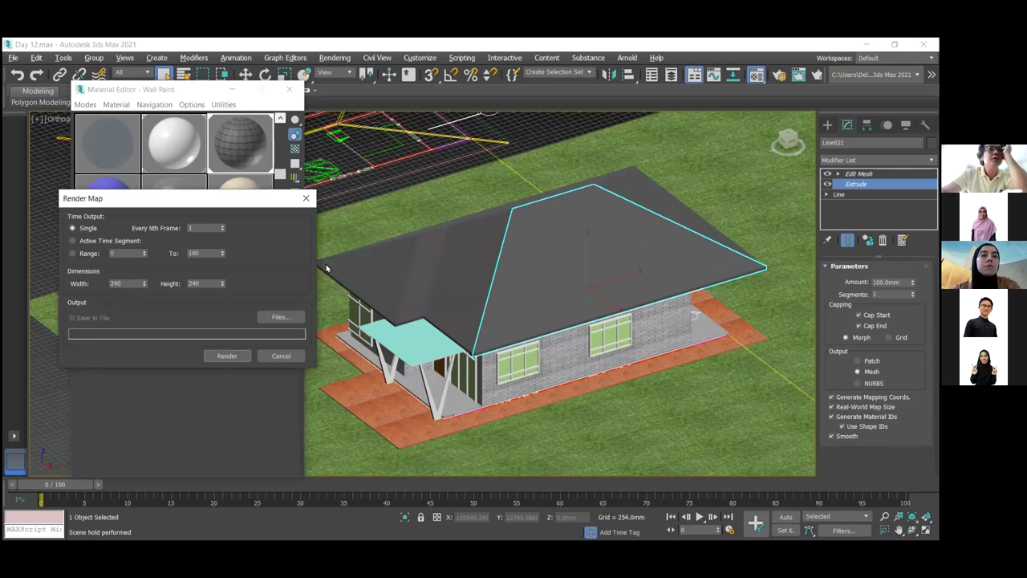
click(306, 198)
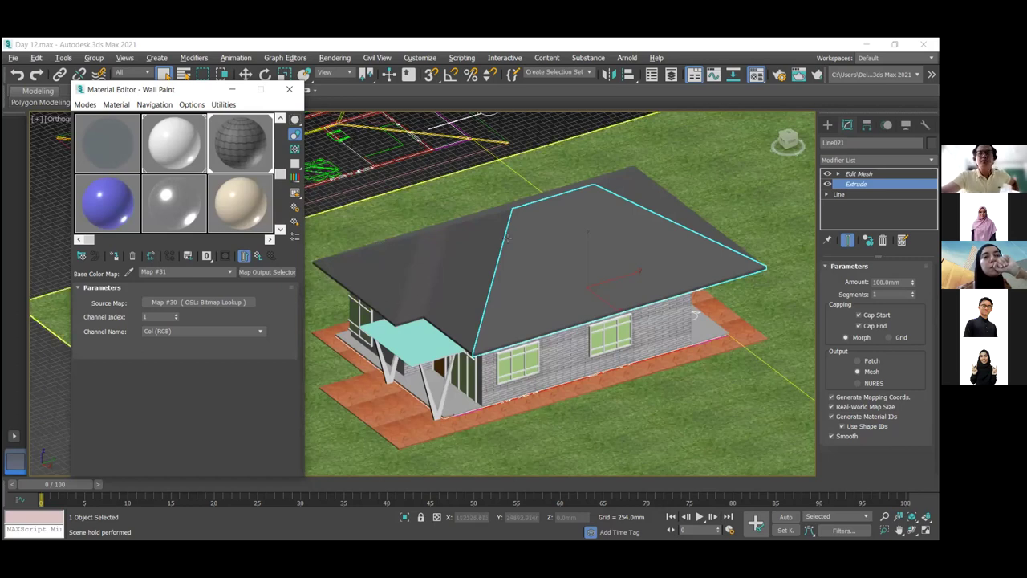
click(554, 311)
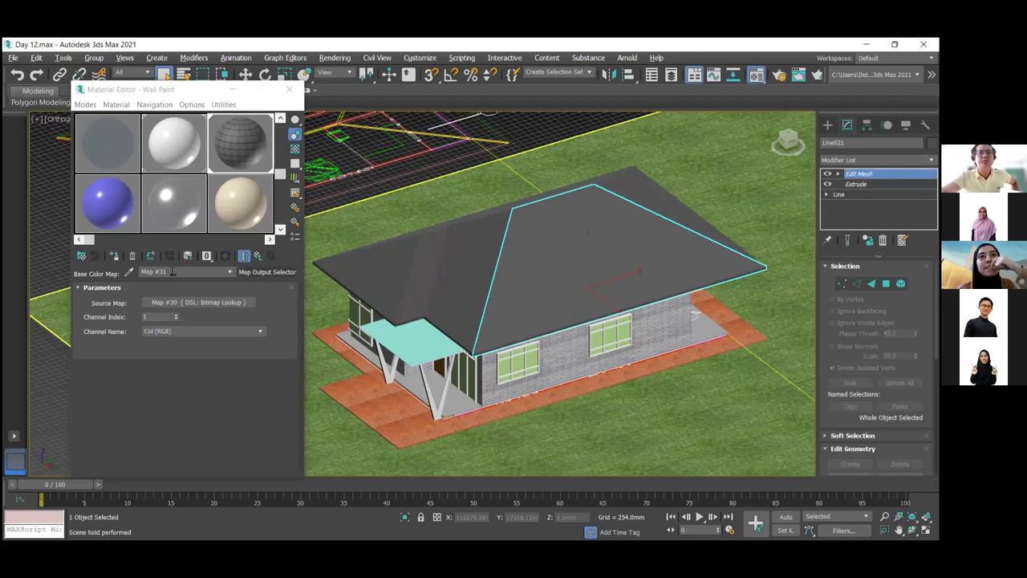
Show Polished Aluminum shaded in the viewport, keep Map #31 as base colour, and make it active.
click(225, 257)
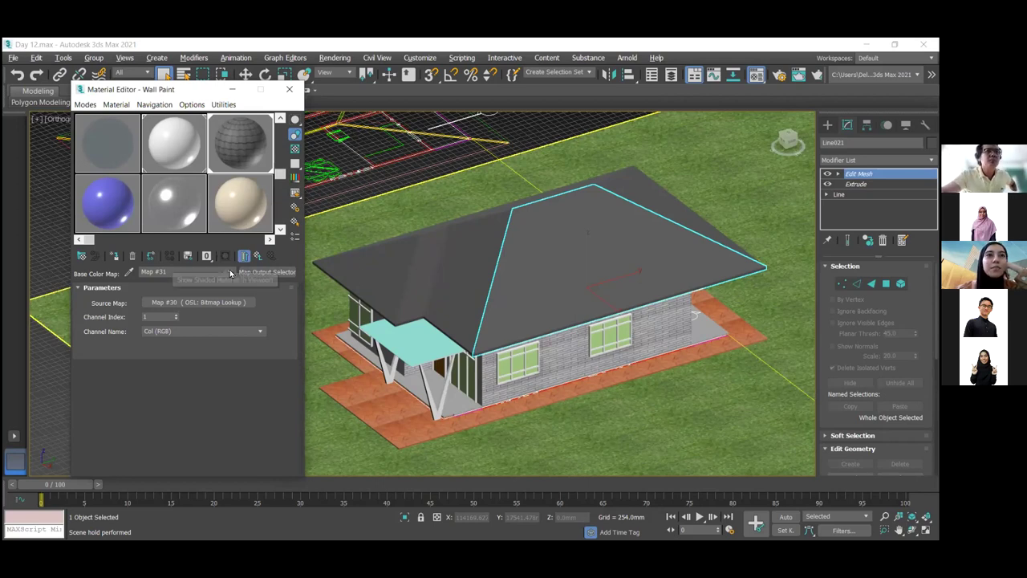
click(230, 273)
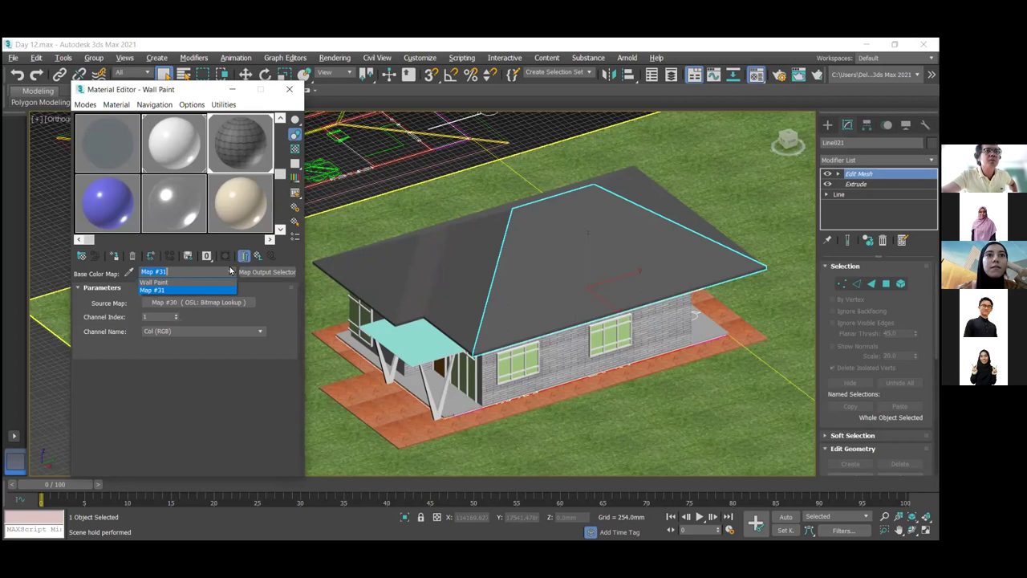
click(230, 271)
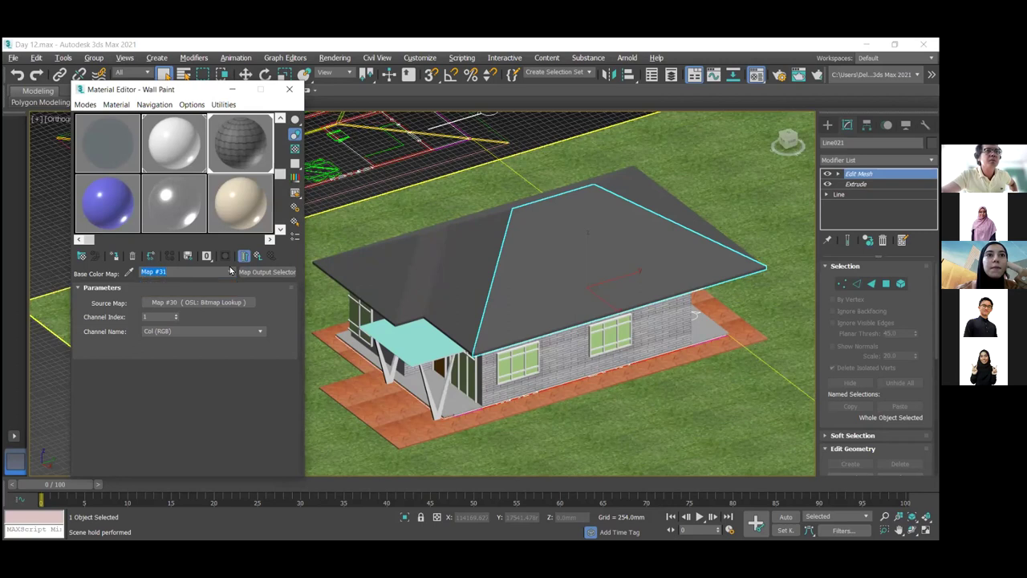
click(161, 207)
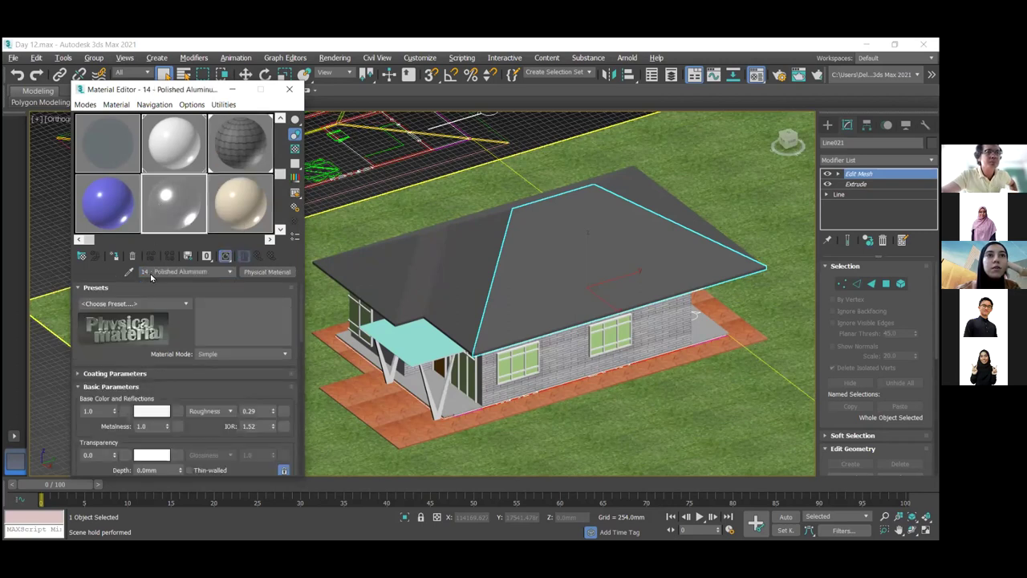
Browse the Polished Aluminum rollouts, briefly expanding and collapsing Anisotropy.
scroll(128, 297, down, 1)
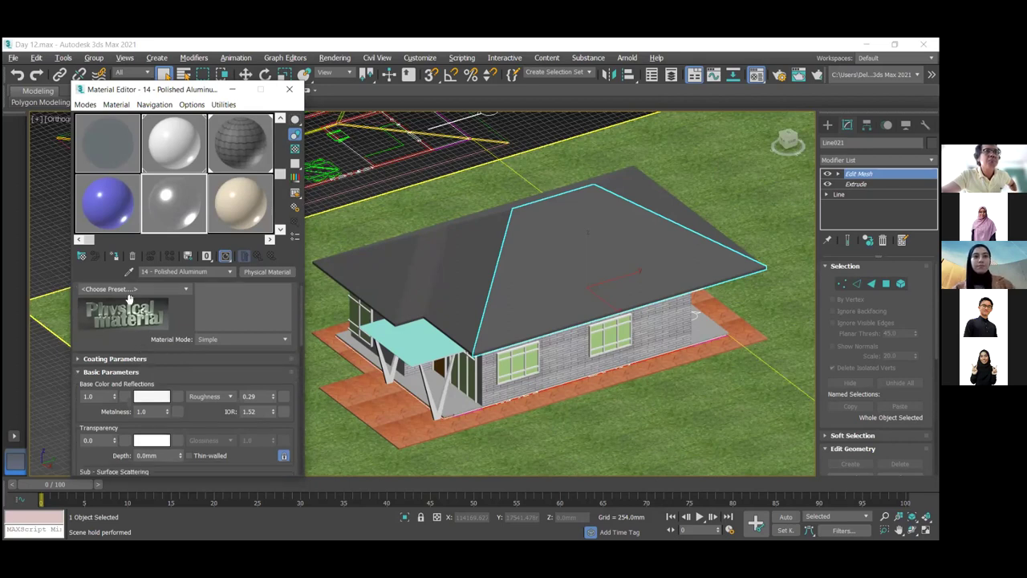
scroll(128, 297, down, 10)
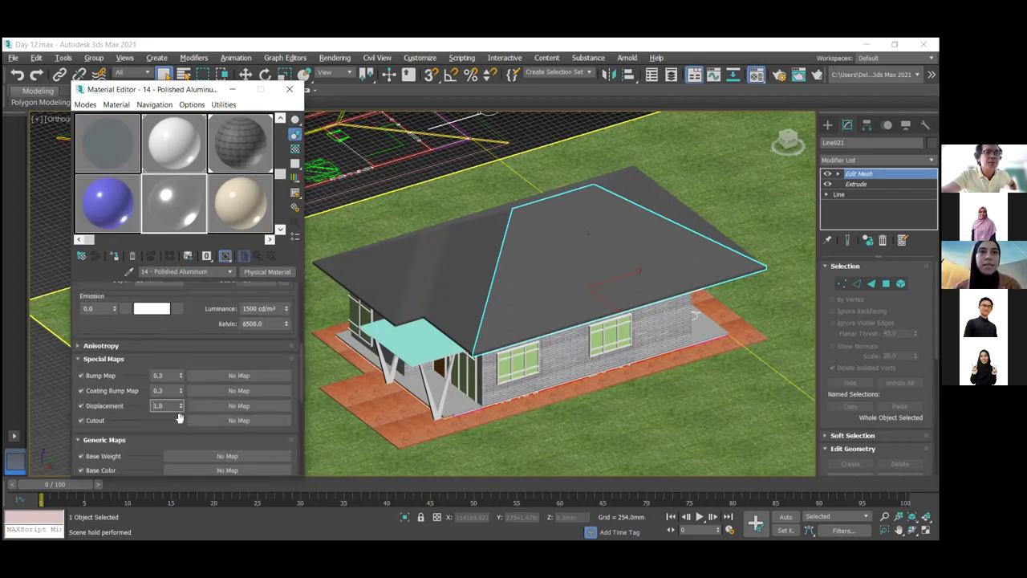
scroll(179, 416, down, 5)
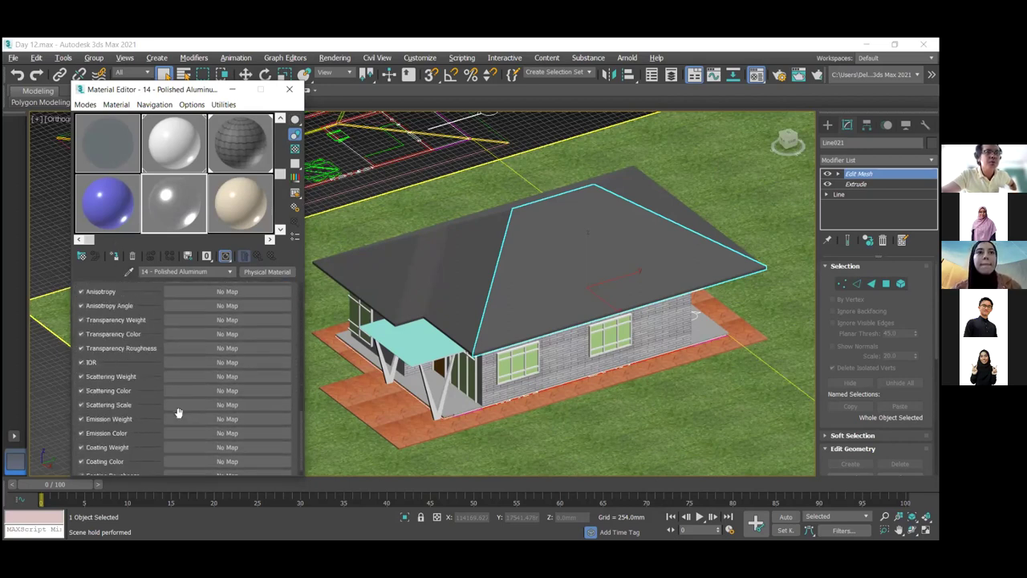
scroll(164, 405, up, 5)
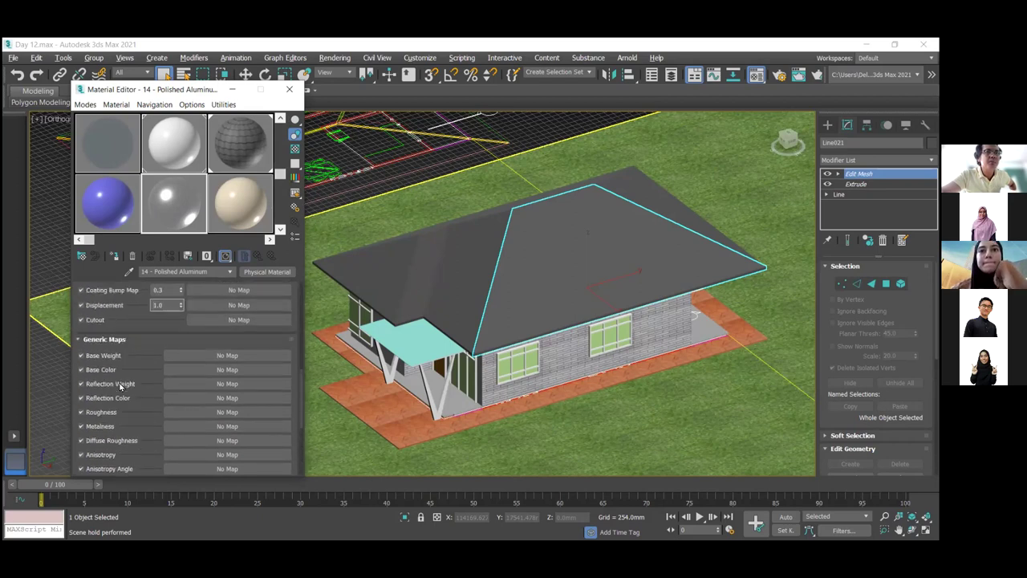
scroll(121, 388, up, 3)
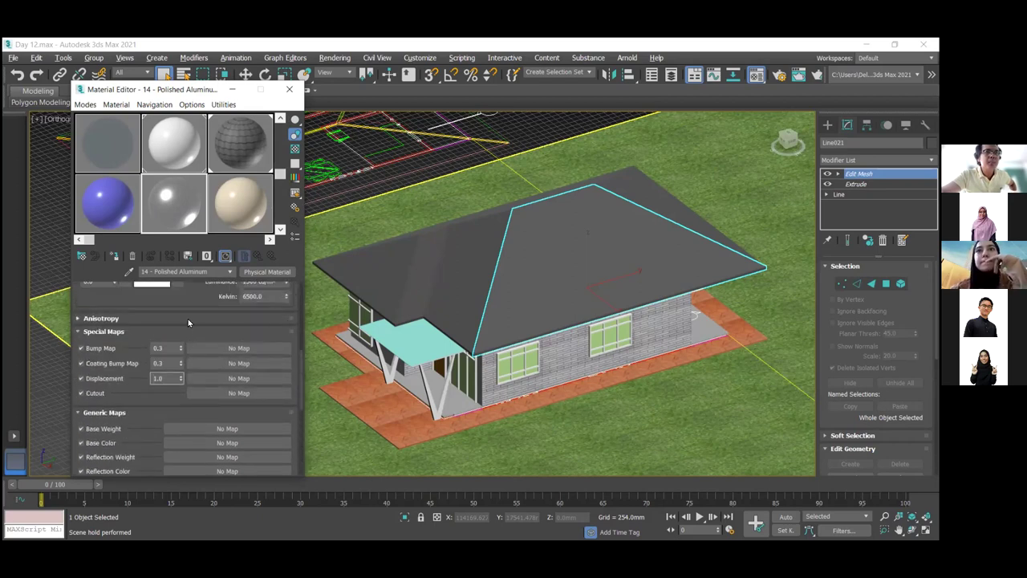
click(78, 319)
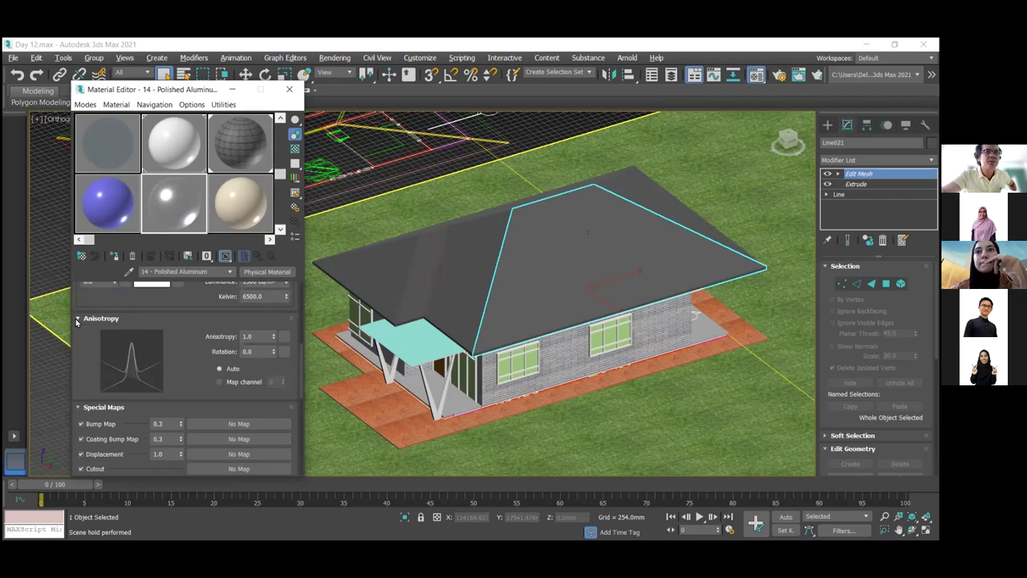
click(78, 319)
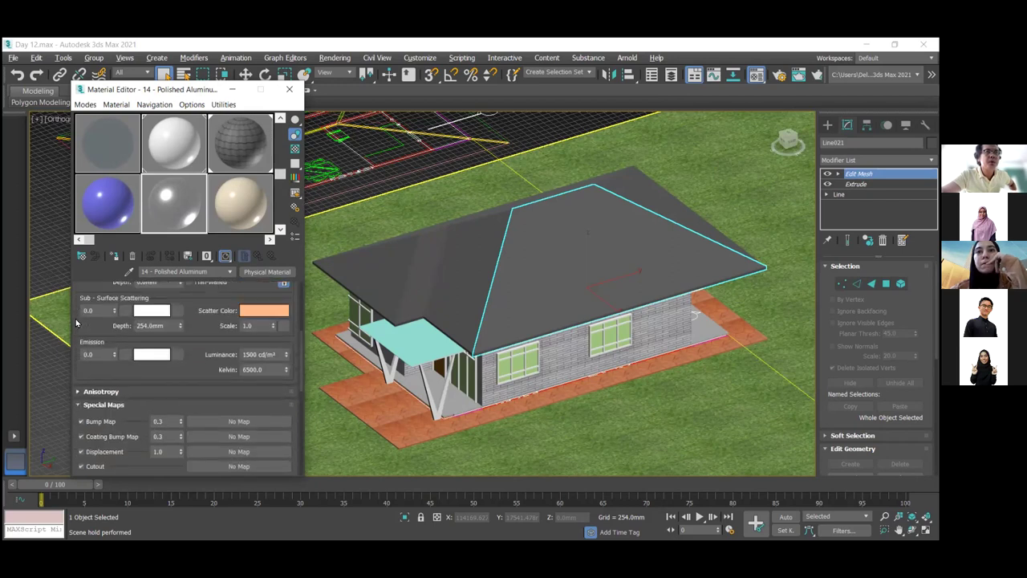
scroll(76, 322, up, 5)
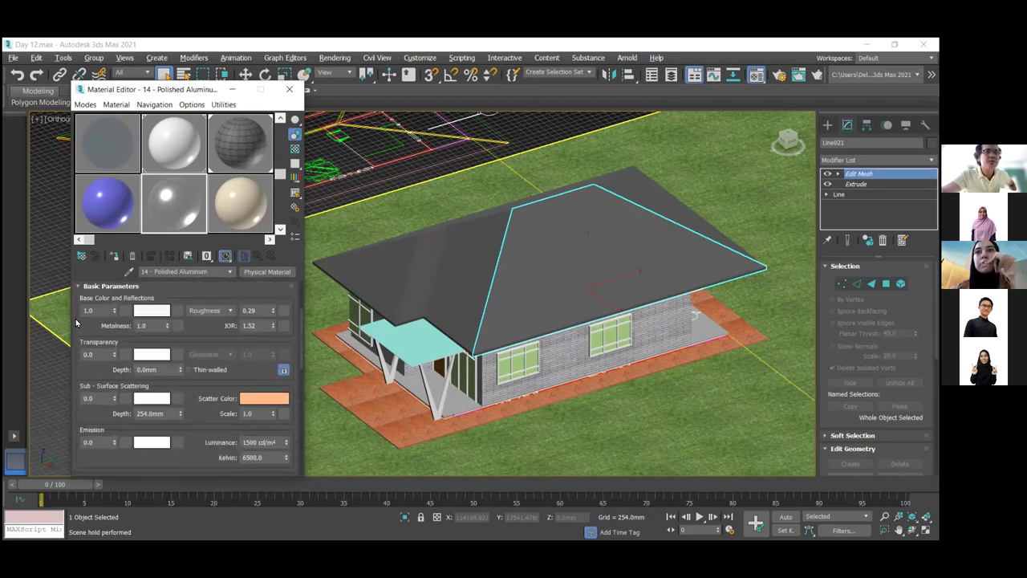
scroll(76, 322, up, 1)
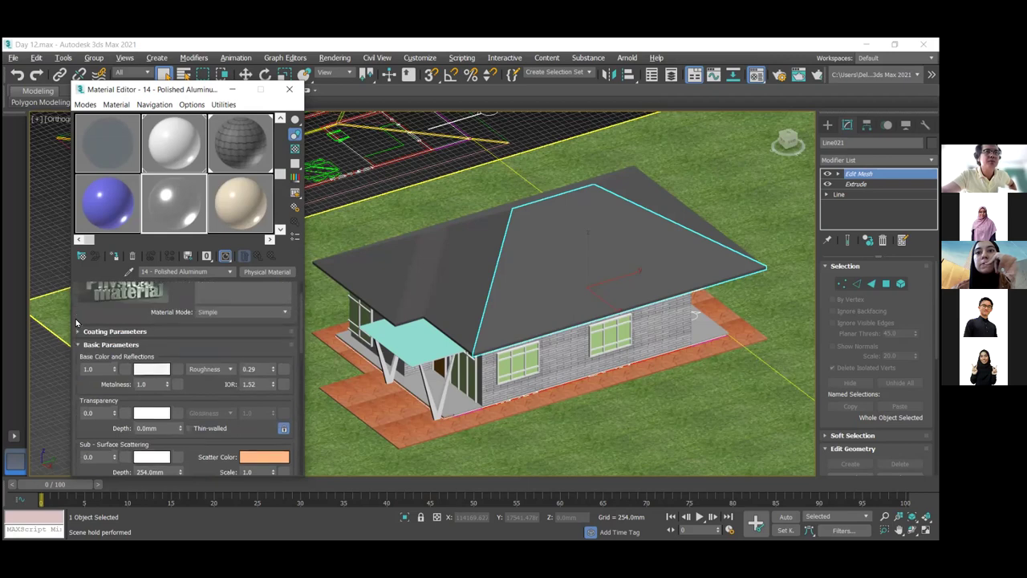
Switch Polished Aluminum to Advanced material mode and drag it onto the canopy.
click(278, 312)
scroll(230, 335, up, 1)
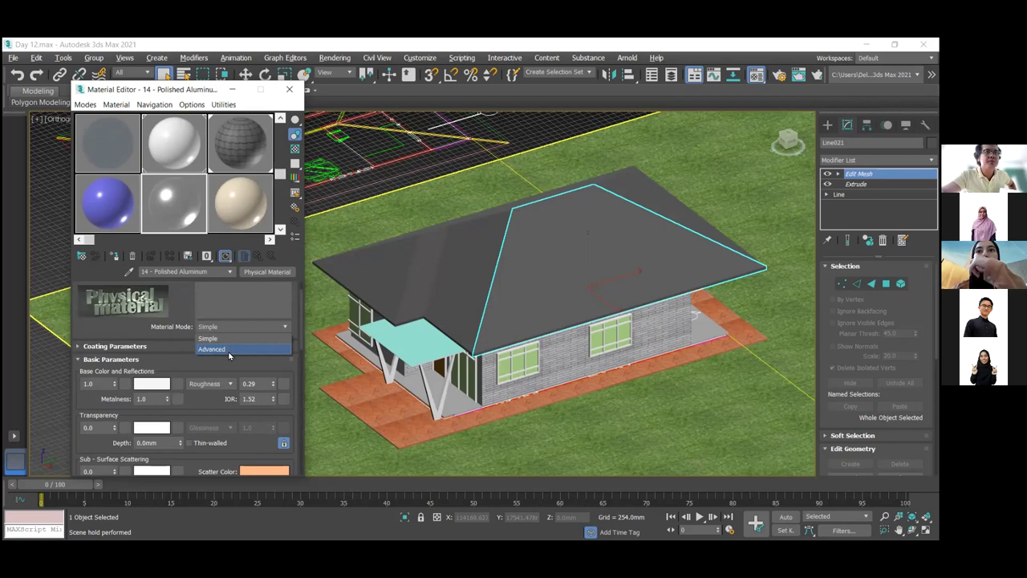
click(229, 350)
scroll(221, 351, up, 3)
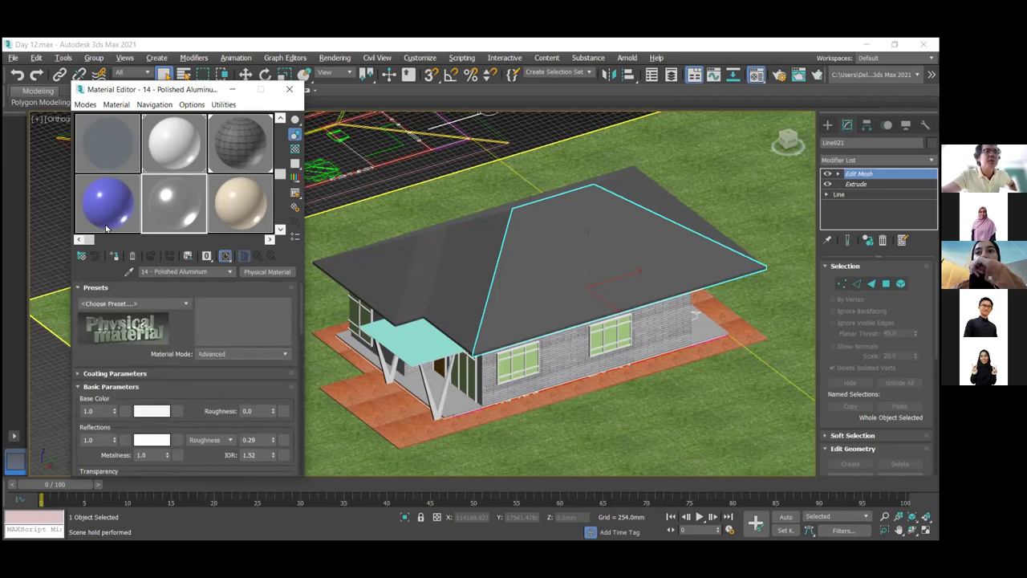
drag(108, 215, 445, 347)
middle_drag(446, 347, 486, 394)
Create a standard primitive box on the open ground beside the house.
click(829, 126)
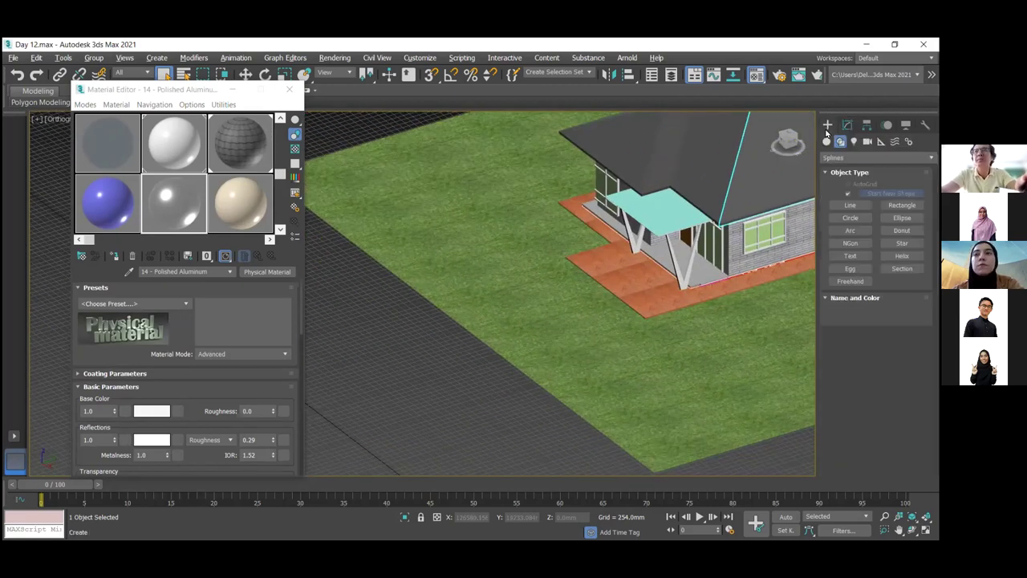
click(827, 141)
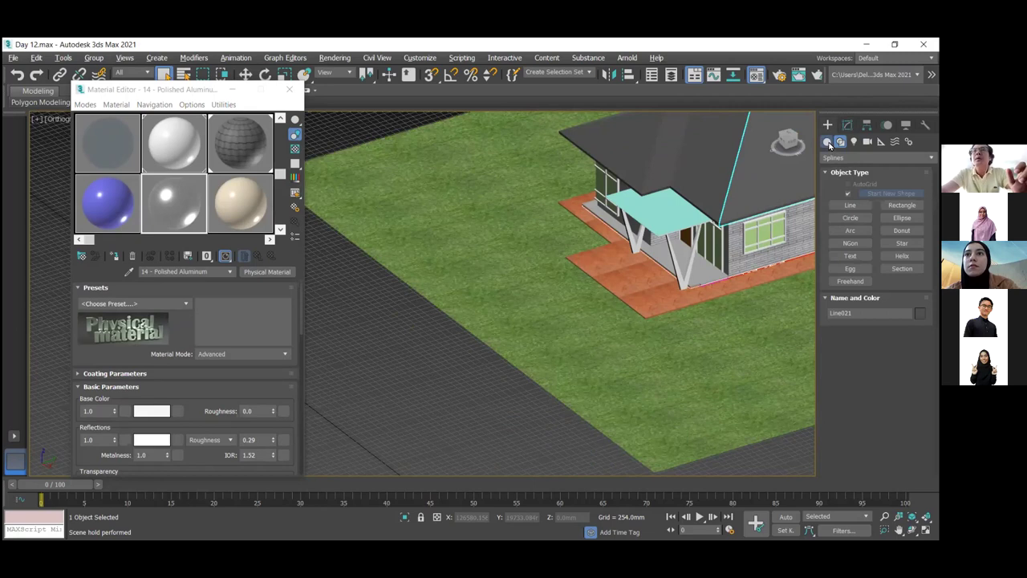
click(850, 195)
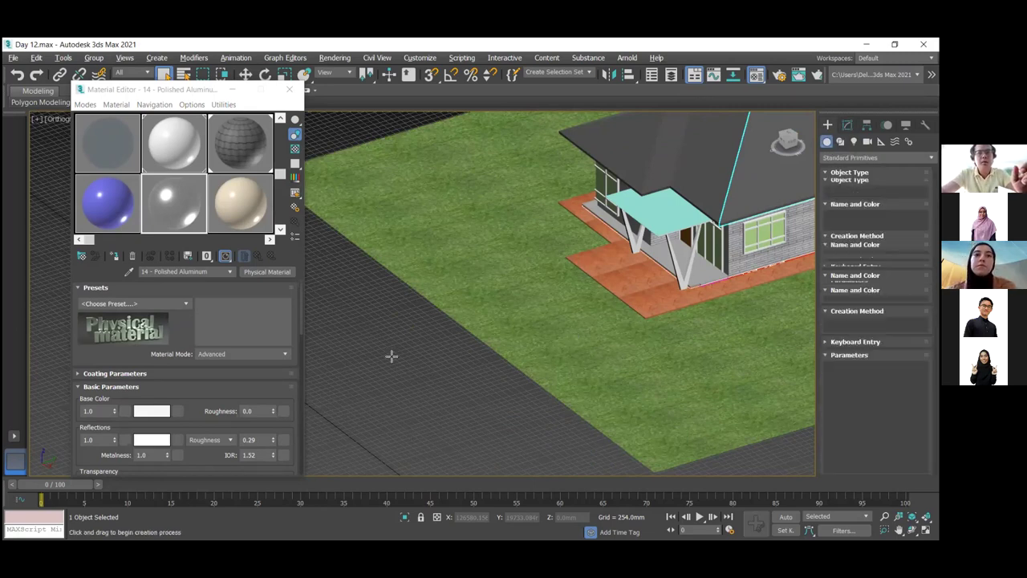
drag(402, 320, 411, 308)
click(431, 270)
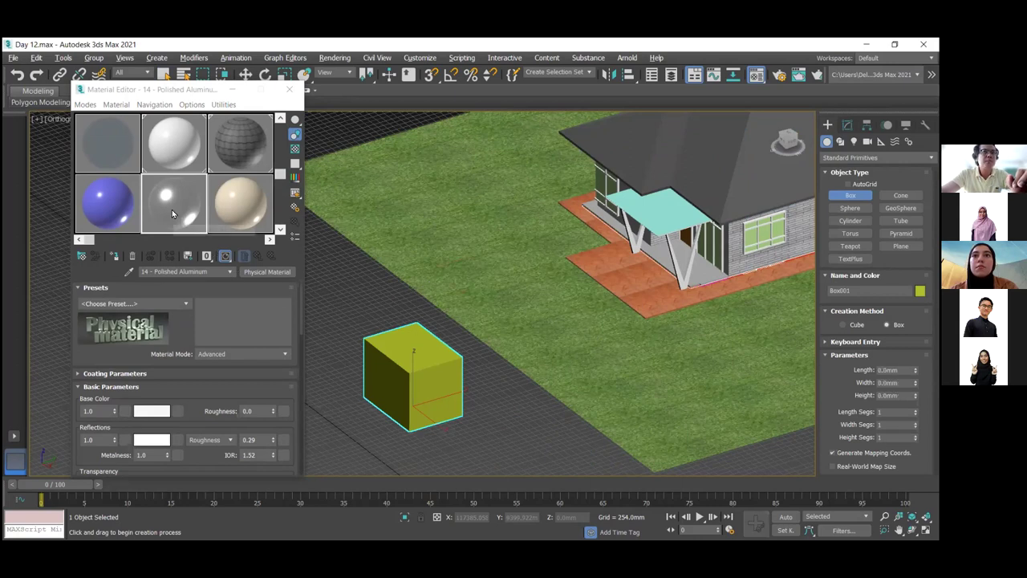
Apply Polished Aluminum to the box, show it shaded, and set its transparency colour near-black.
drag(172, 213, 426, 391)
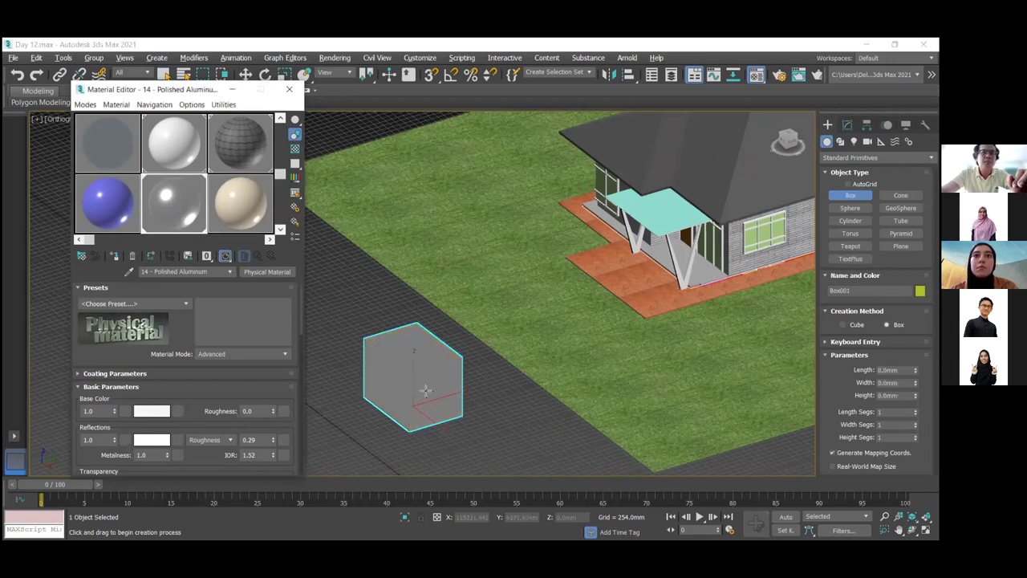
click(226, 256)
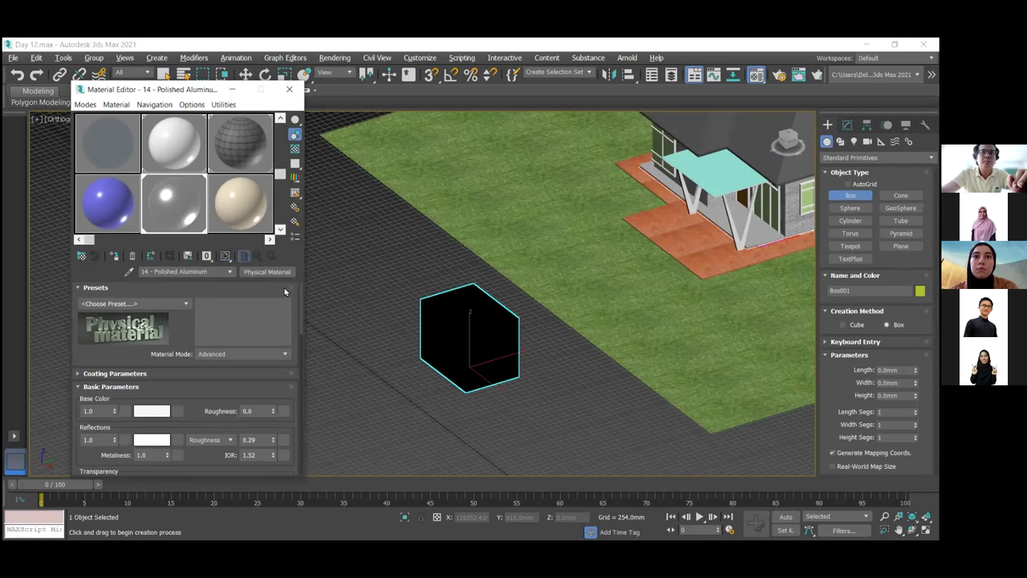
scroll(468, 334, up, 5)
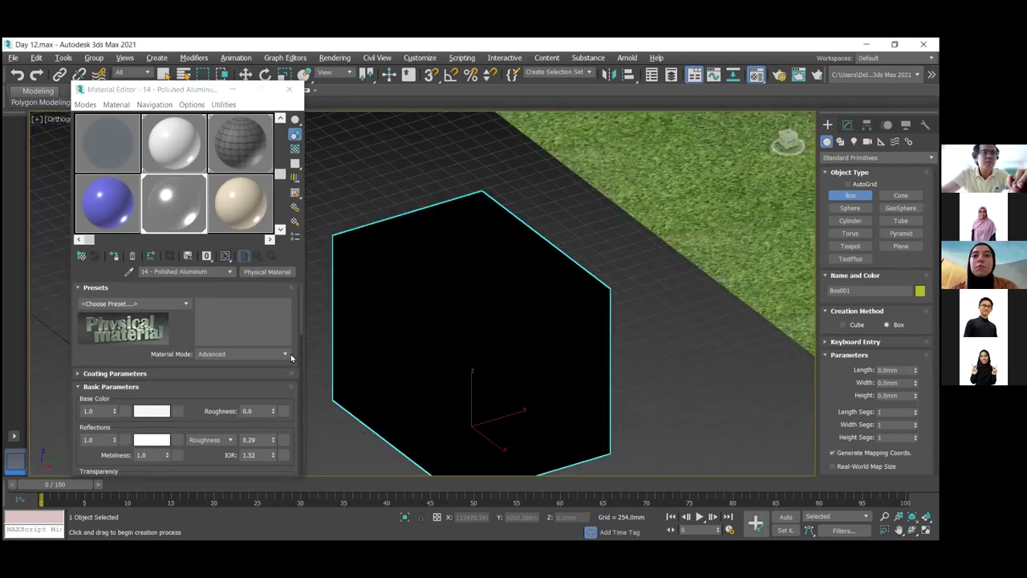
click(159, 415)
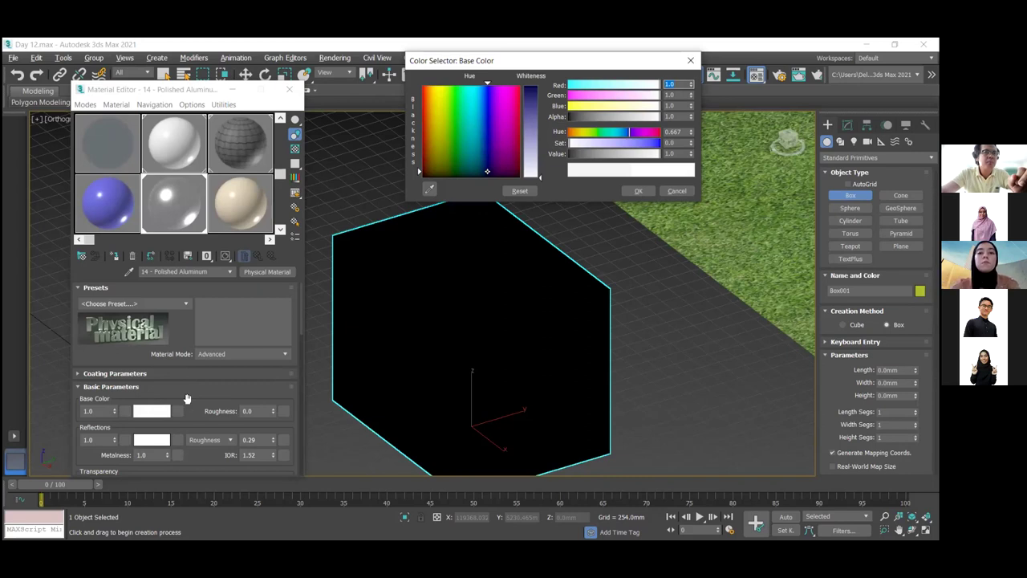
scroll(186, 399, down, 3)
key(Escape)
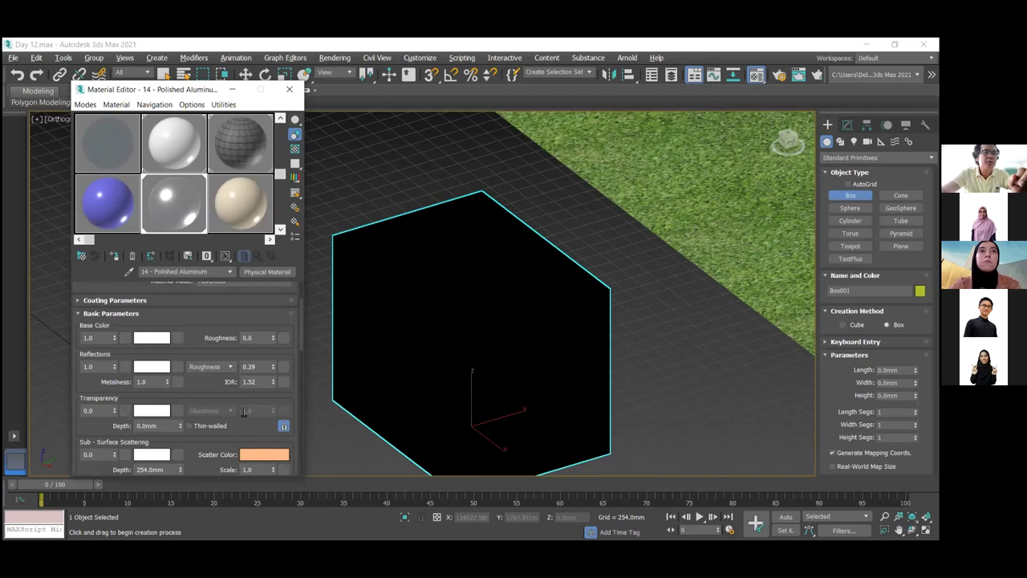
scroll(200, 411, down, 2)
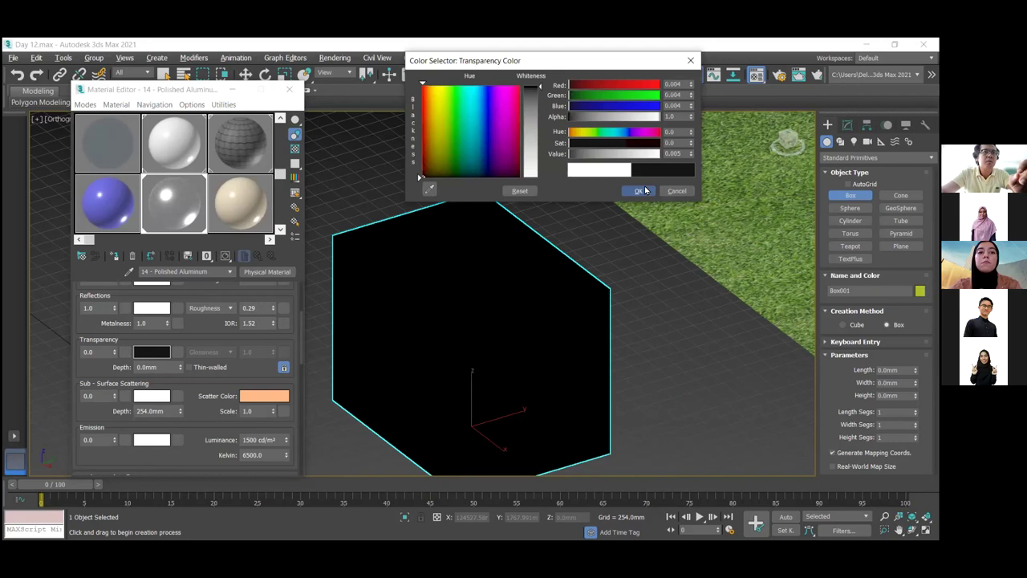
click(642, 191)
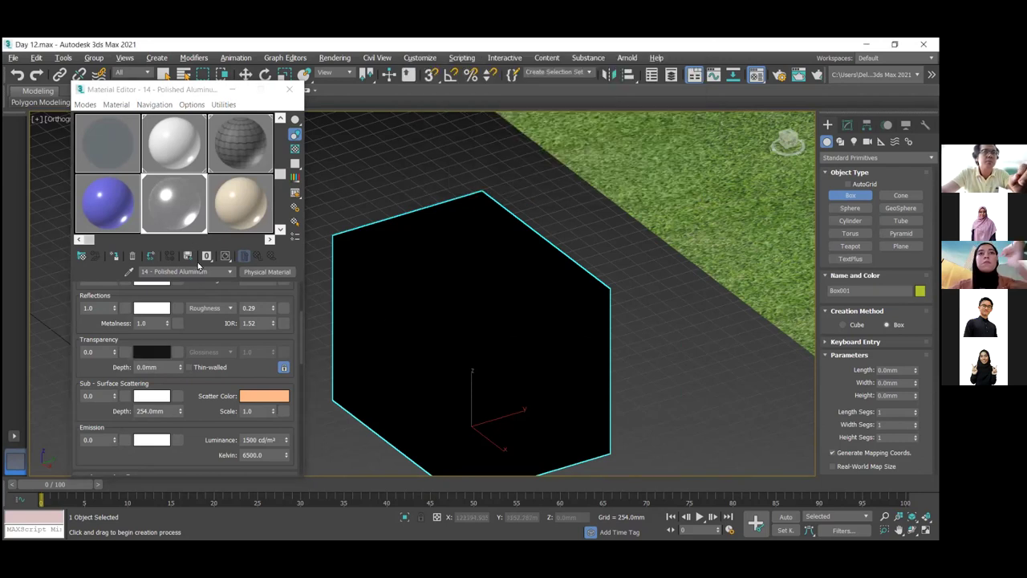
scroll(225, 291, down, 1)
scroll(225, 291, down, 1)
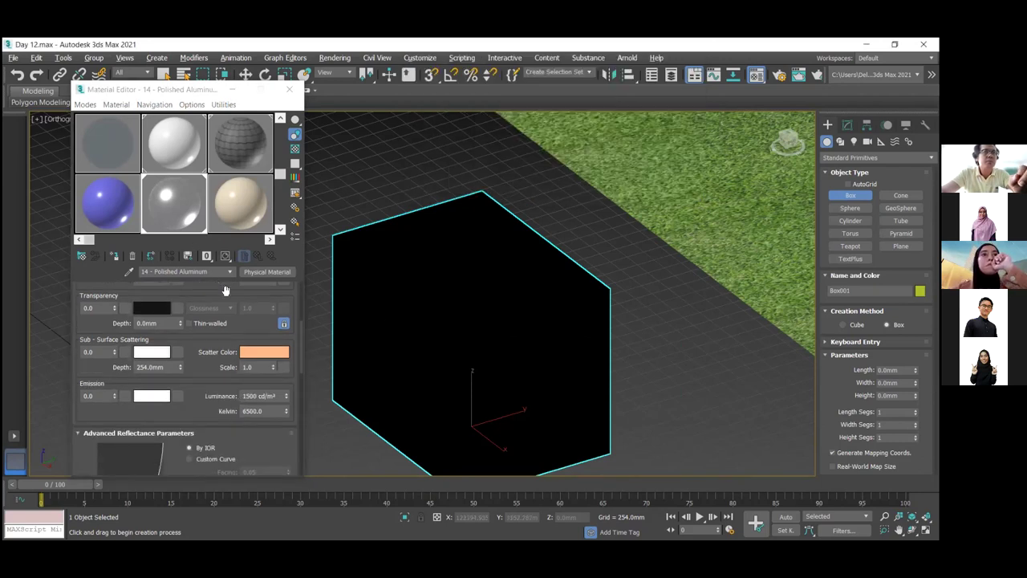
Reselect the Polished Aluminum slot and check its material name list.
click(172, 216)
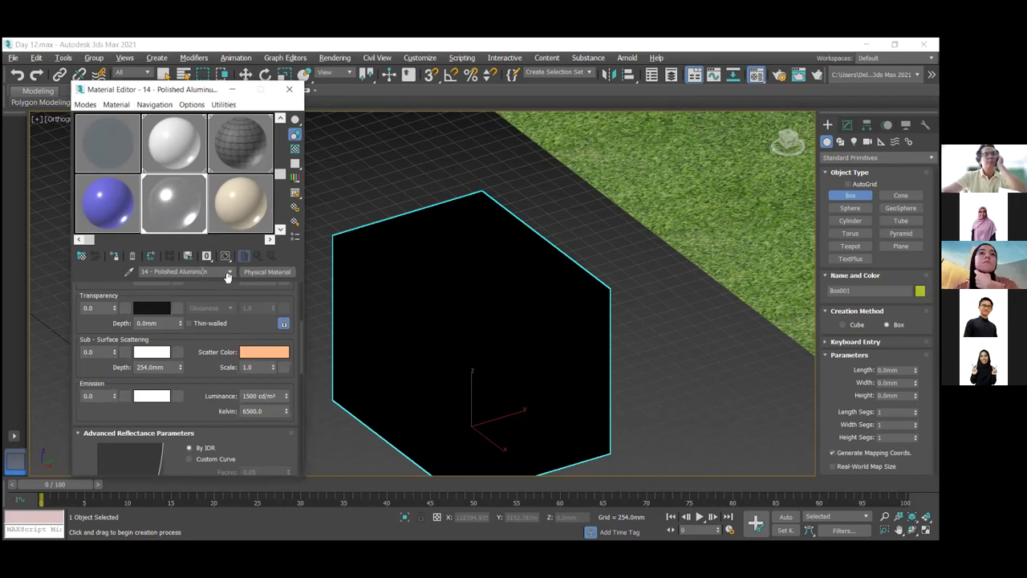
click(229, 273)
click(229, 278)
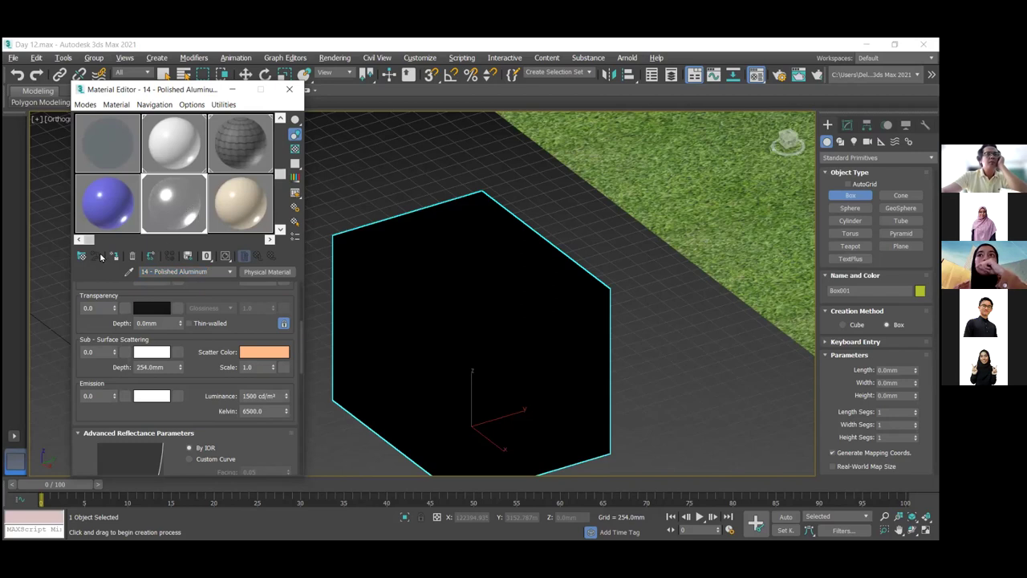
Close the Material/Map Browser and the Arnold unsupported-texture warning.
click(263, 273)
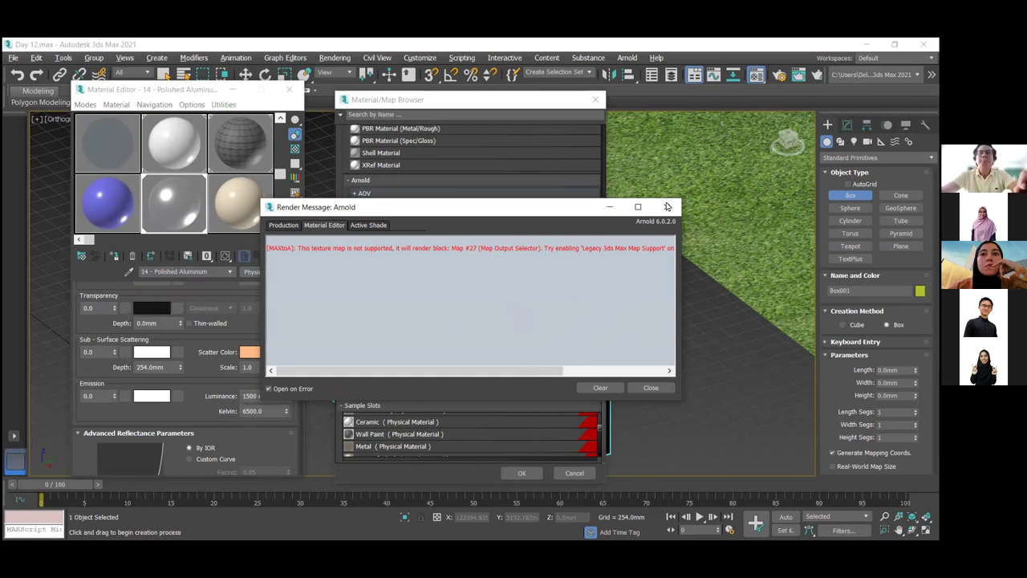
click(540, 106)
click(656, 207)
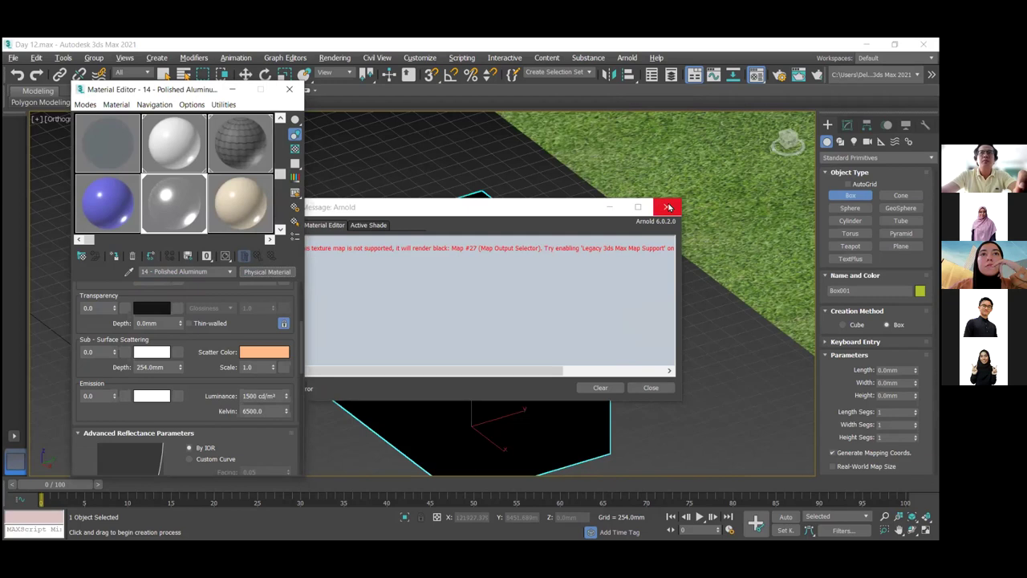
click(667, 205)
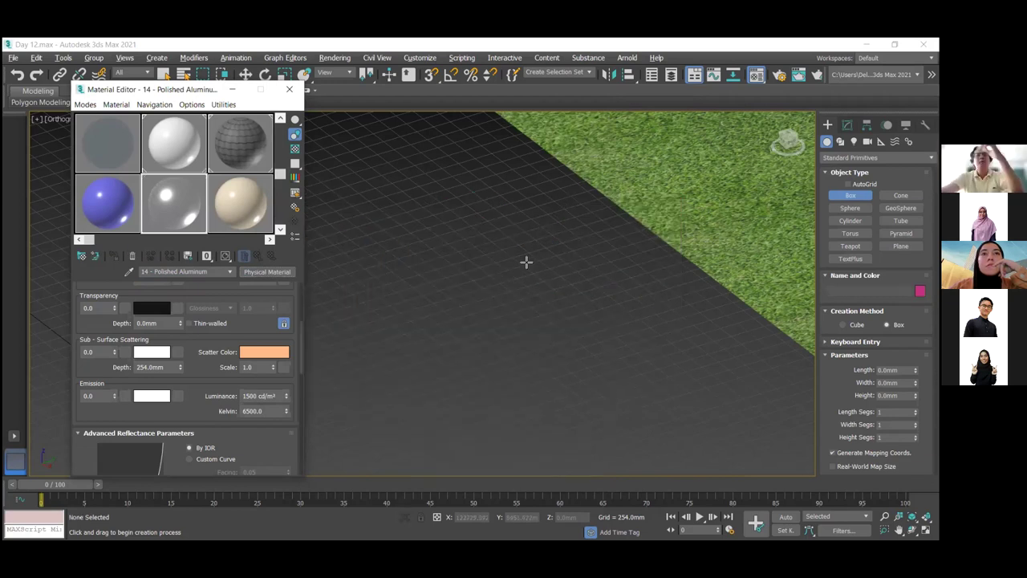
Zoom out and orbit to view the whole house site.
scroll(526, 262, up, 2)
scroll(527, 261, down, 10)
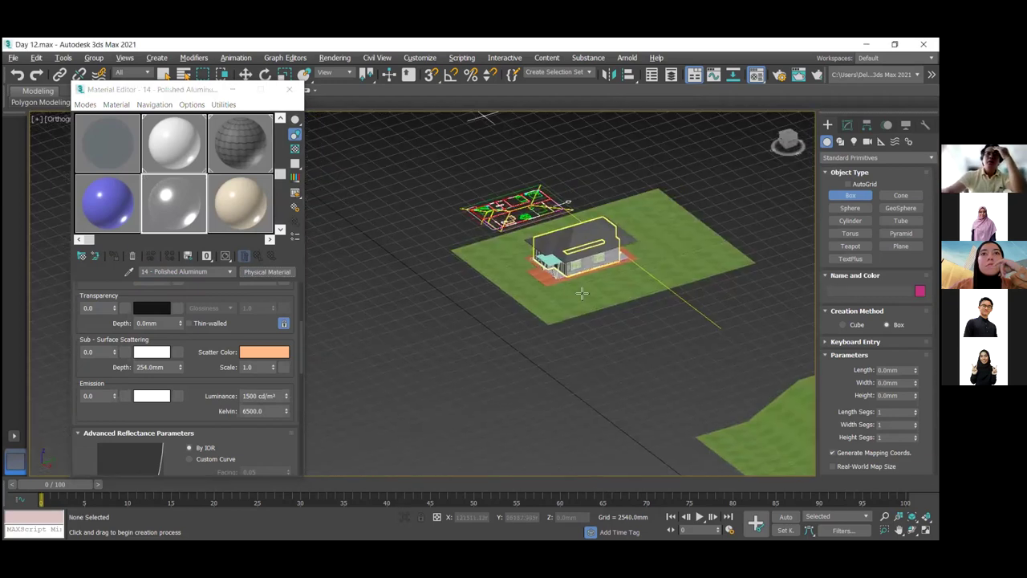
scroll(665, 339, up, 4)
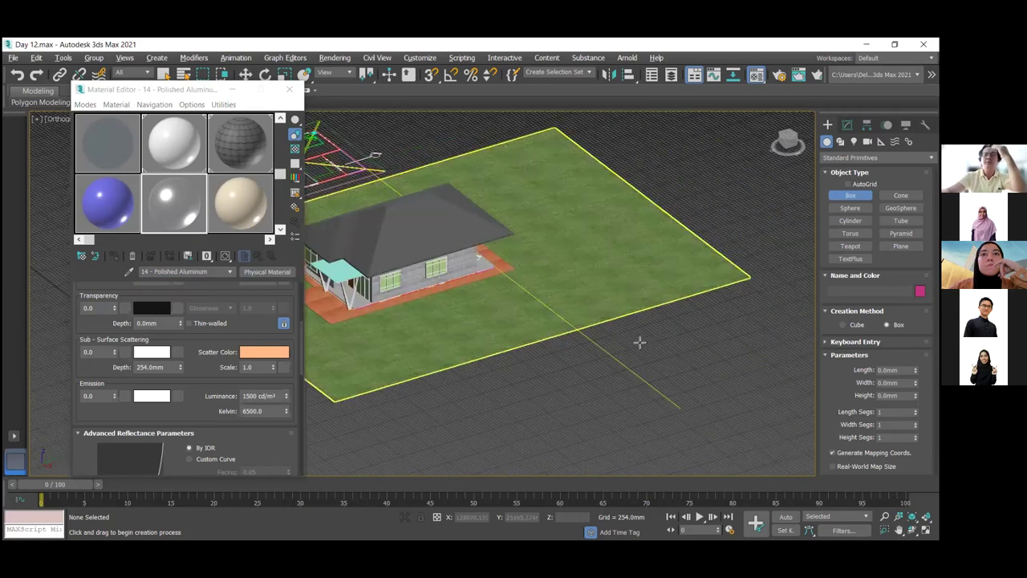
scroll(583, 324, down, 6)
scroll(584, 324, up, 7)
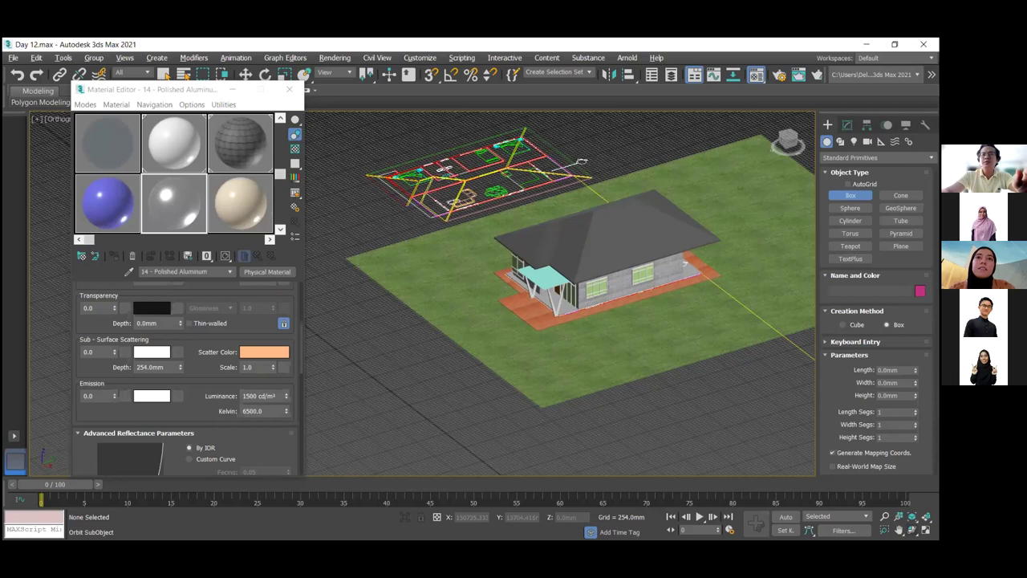
drag(467, 355, 659, 316)
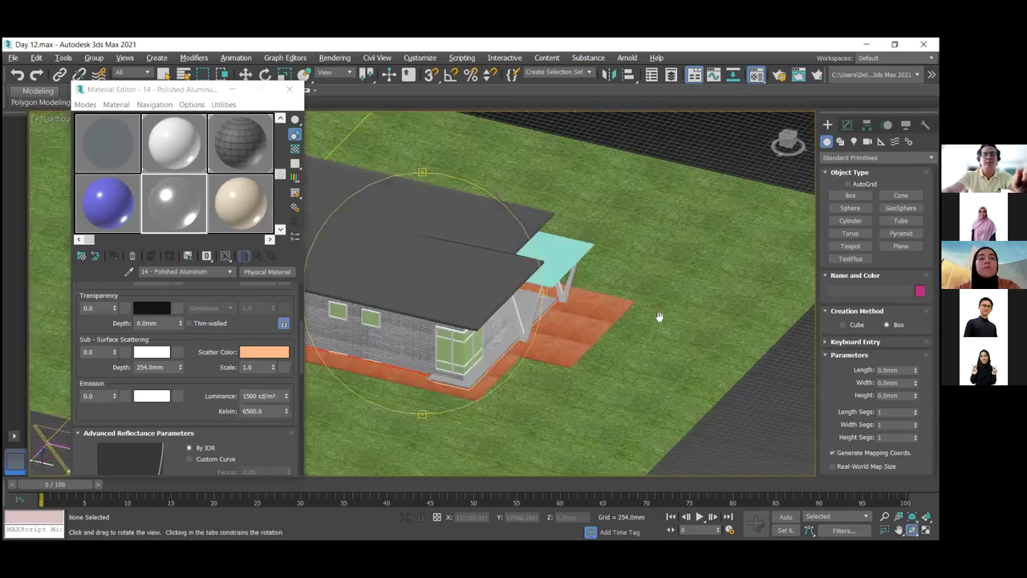
Zoom and orbit around the house to view it from another side.
scroll(659, 316, down, 10)
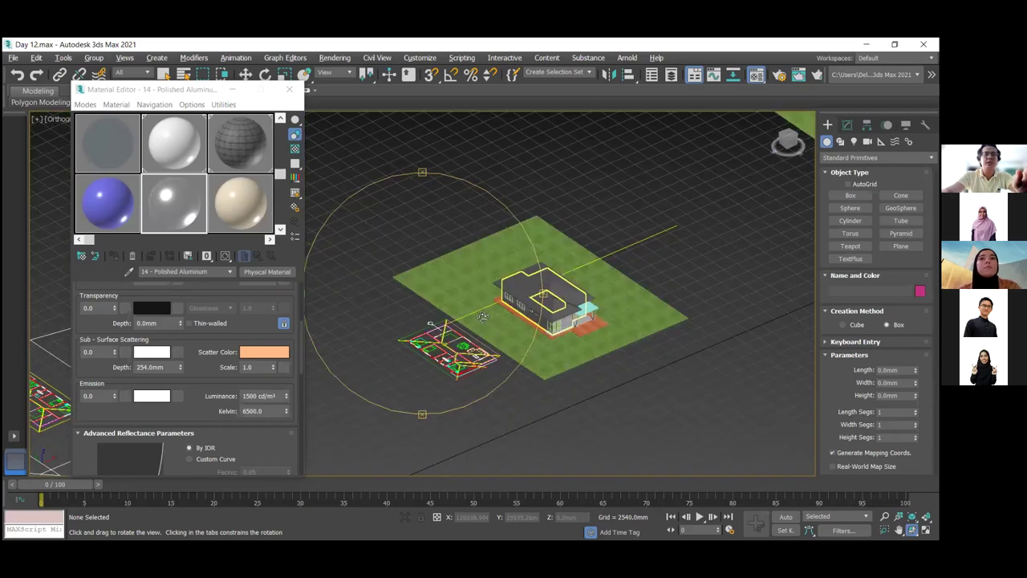
drag(482, 315, 482, 315)
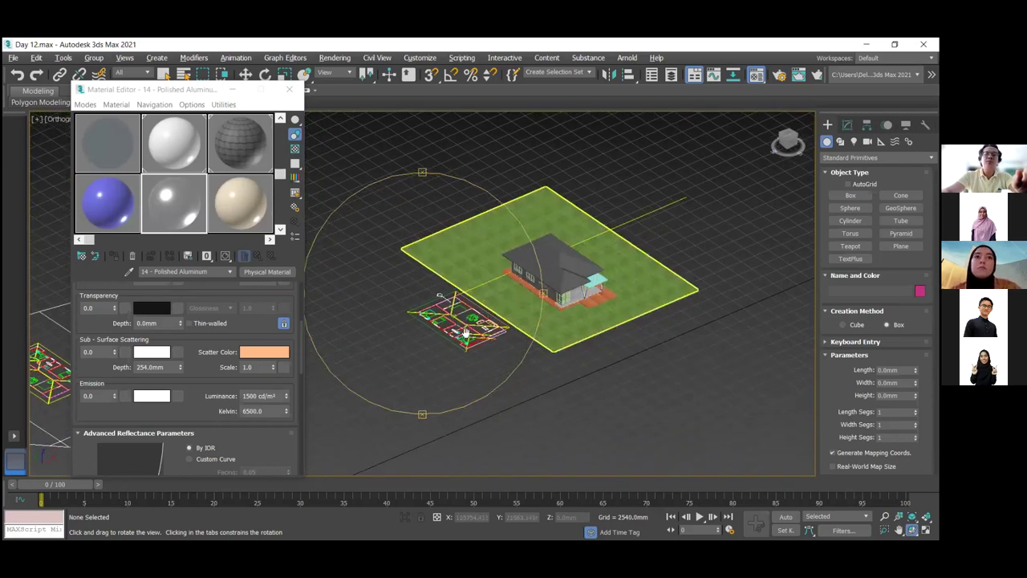
scroll(490, 323, down, 2)
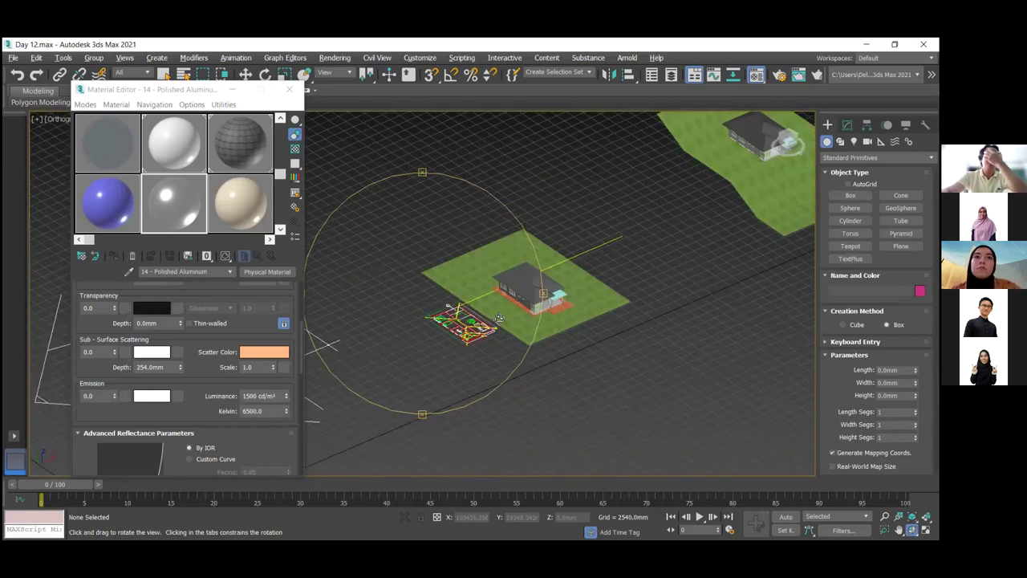
scroll(498, 319, up, 4)
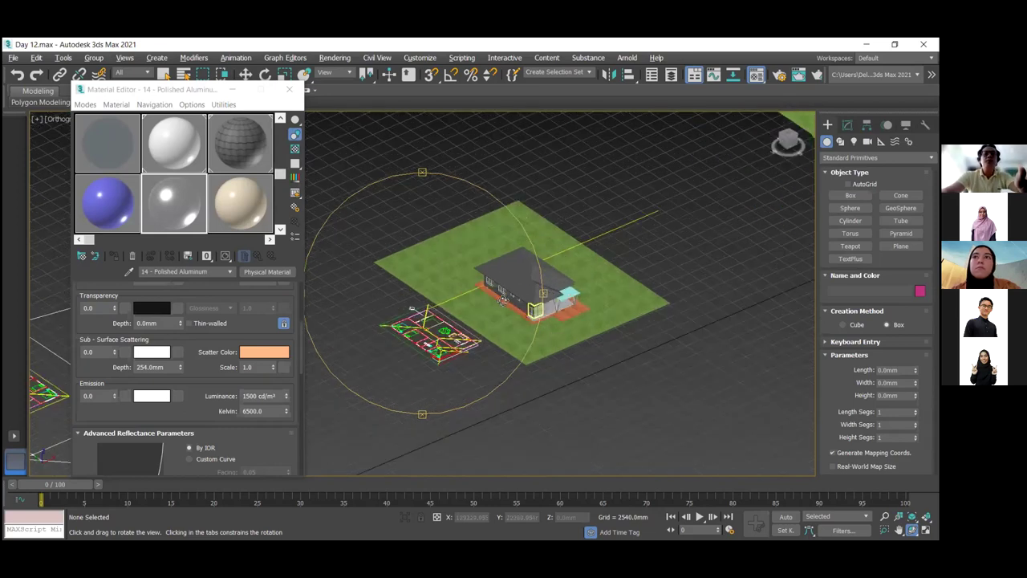
scroll(498, 302, up, 3)
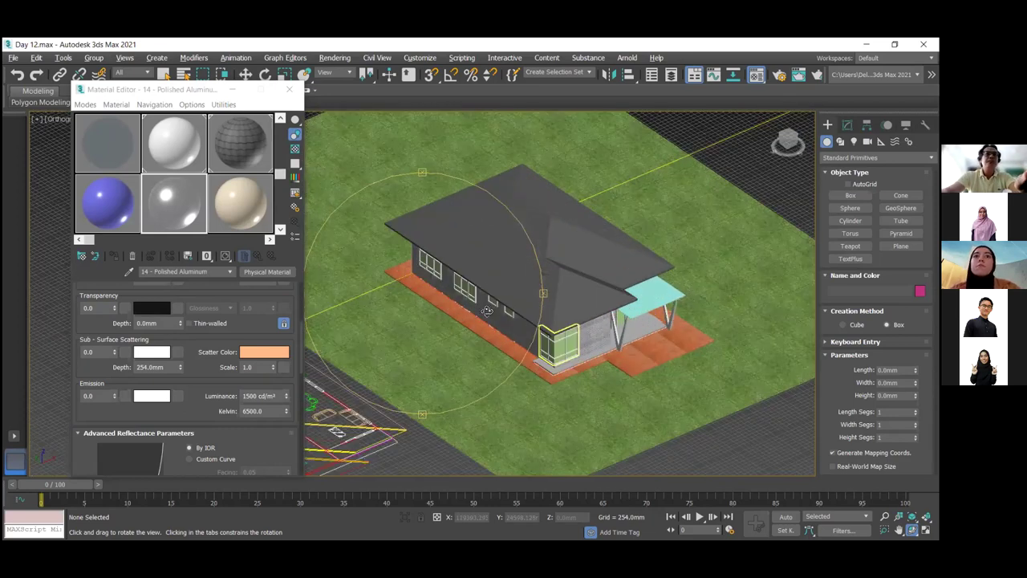
scroll(494, 300, up, 3)
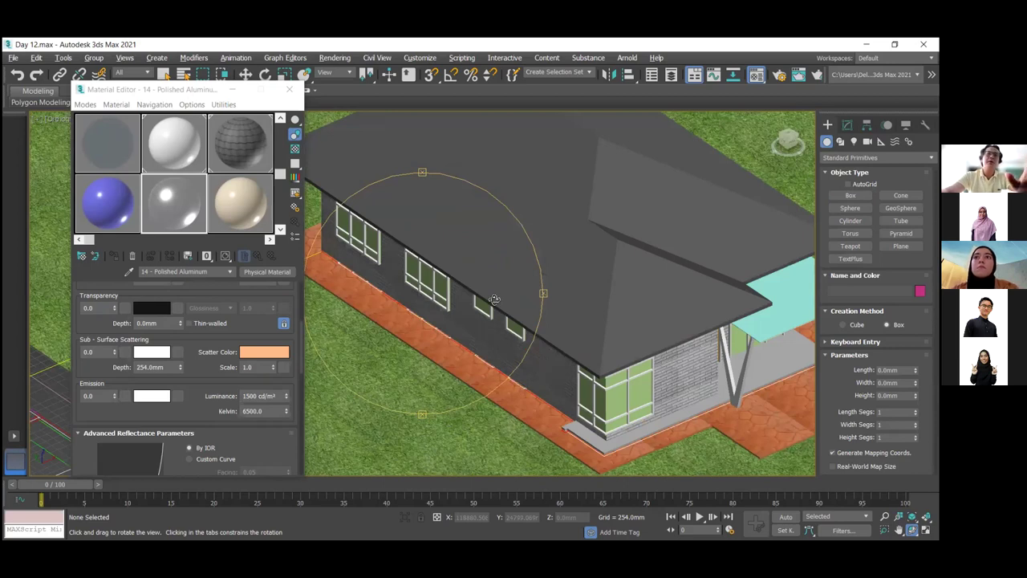
scroll(495, 300, down, 4)
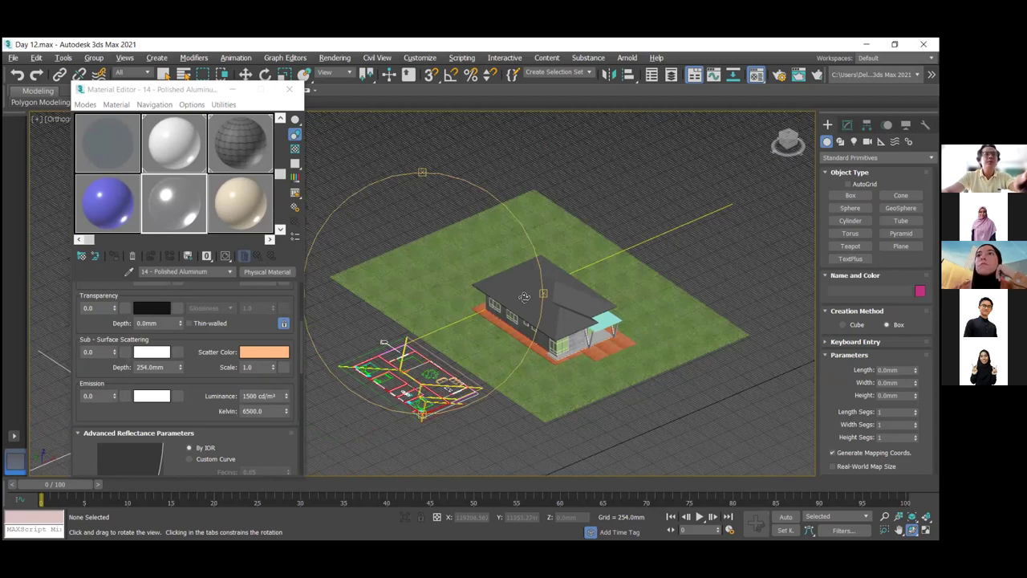
scroll(524, 297, up, 4)
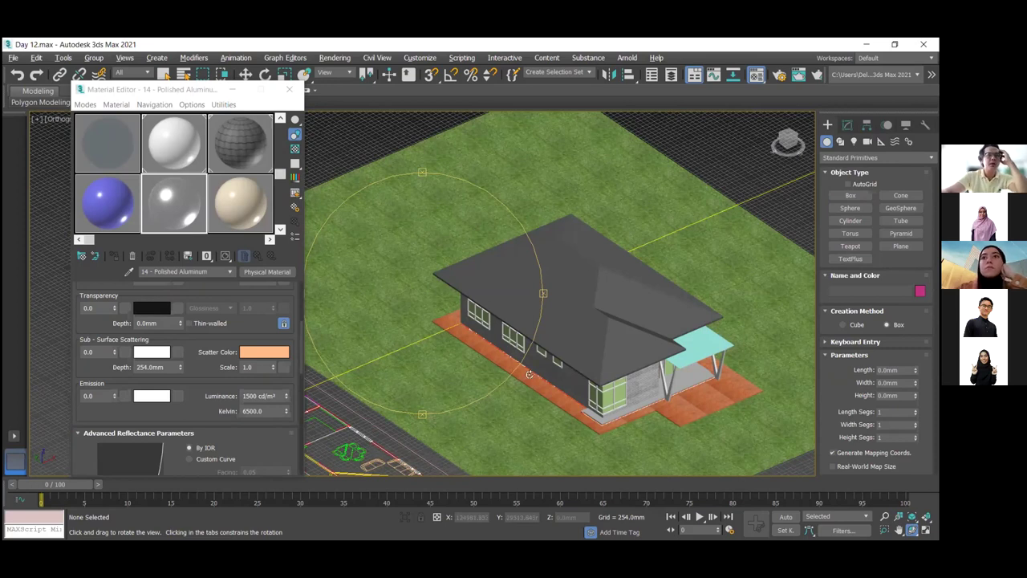
drag(481, 280, 358, 193)
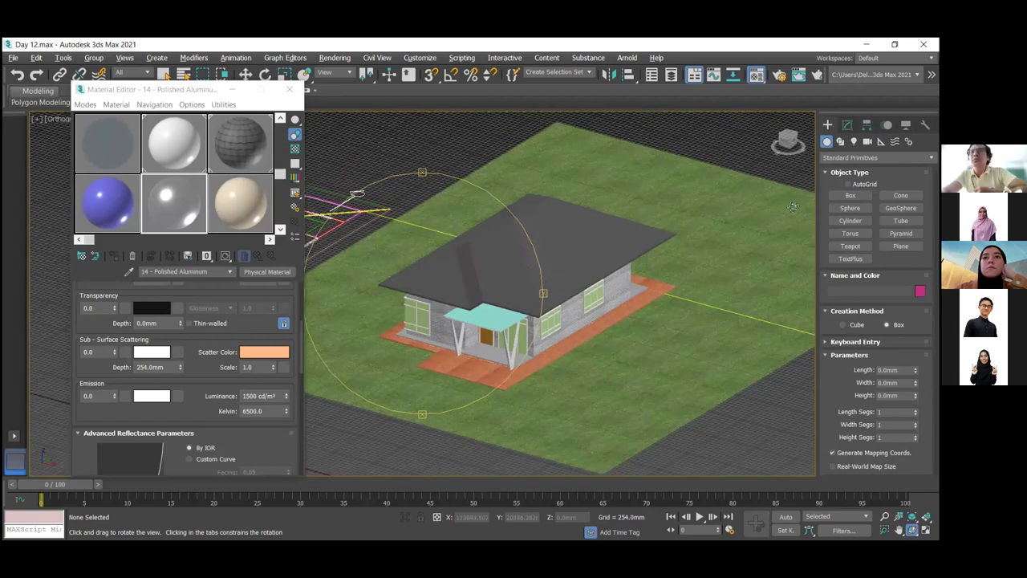
In the Create panel, cycle through Shapes and Cameras, ending on Photometric light types.
click(847, 125)
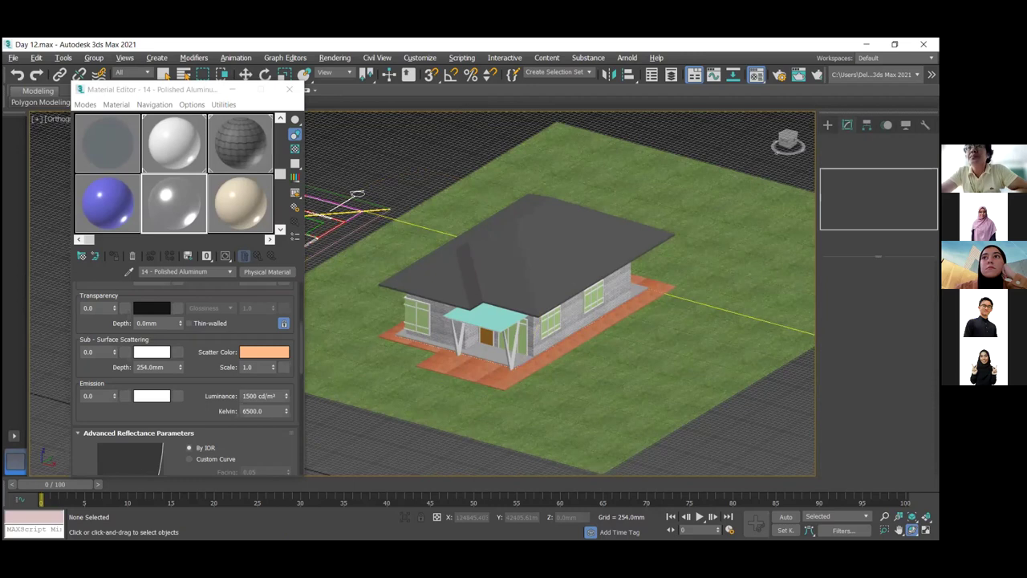
click(829, 126)
click(854, 142)
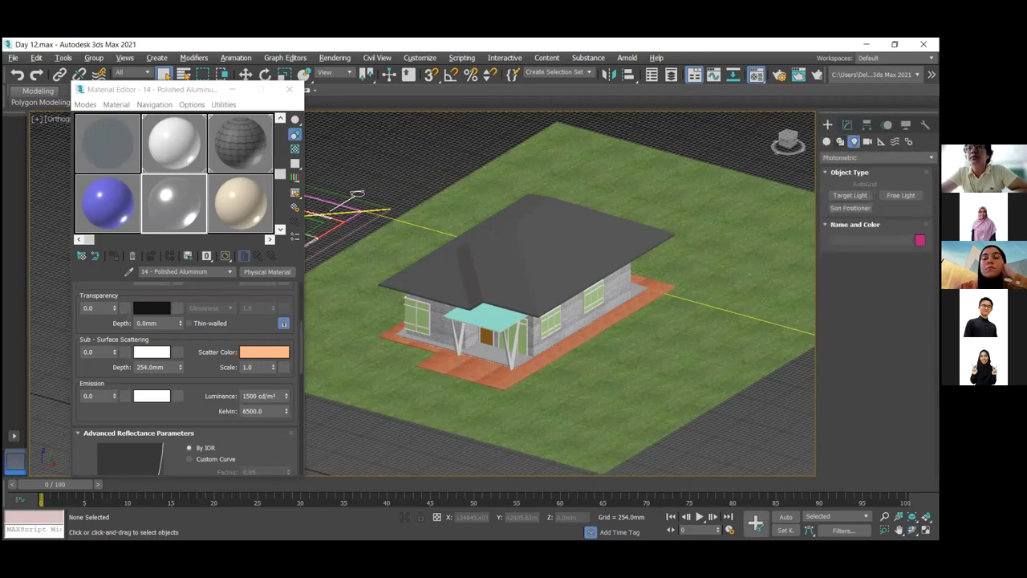
click(839, 142)
click(854, 141)
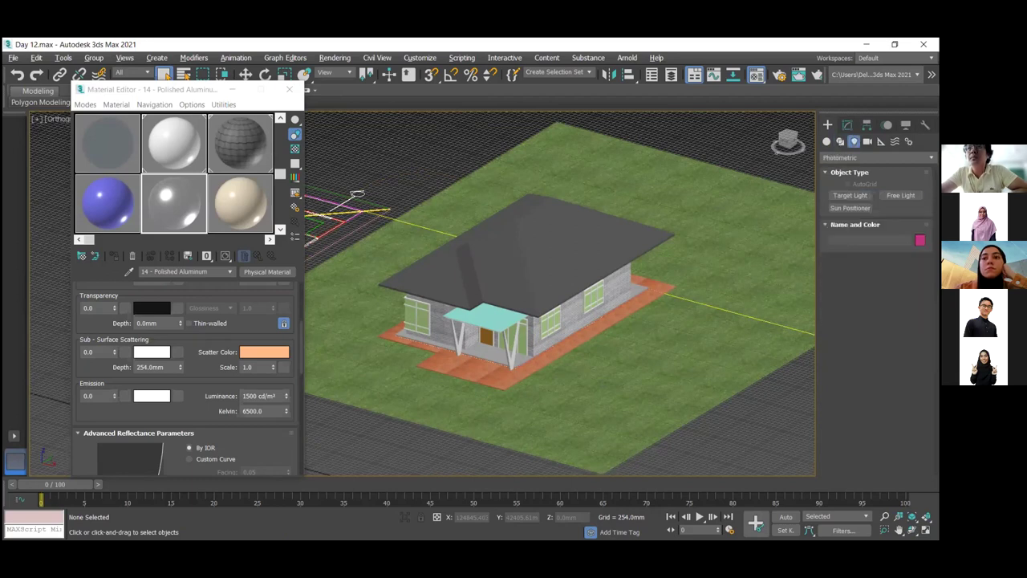
click(868, 141)
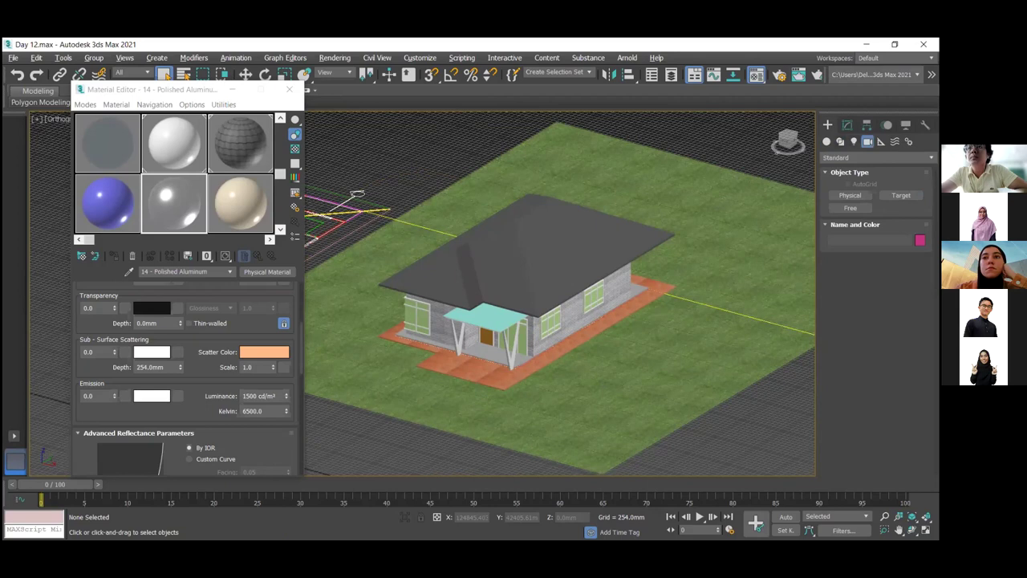
click(854, 142)
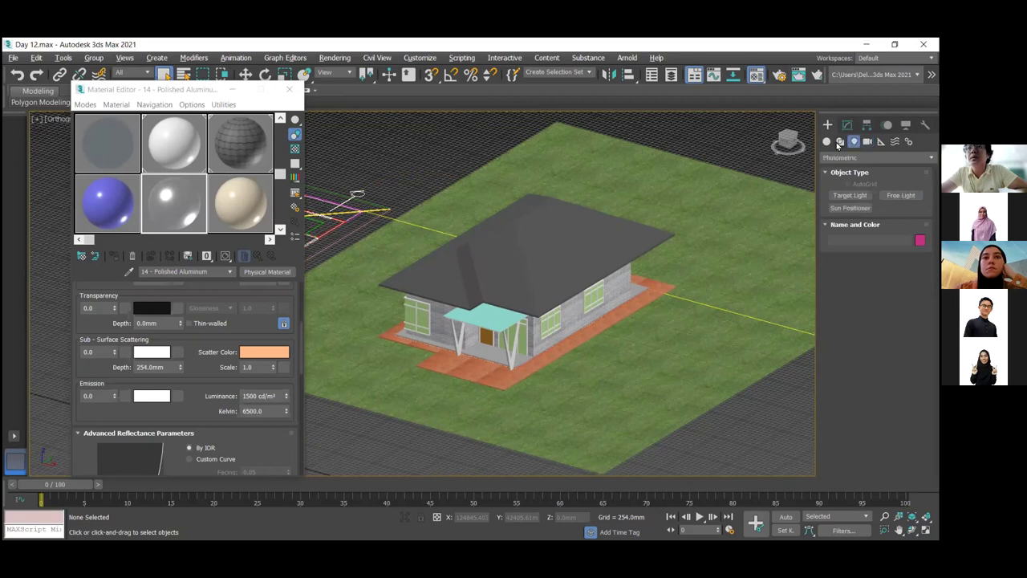
Delete the house and the wavy terrain on the right.
scroll(638, 325, down, 2)
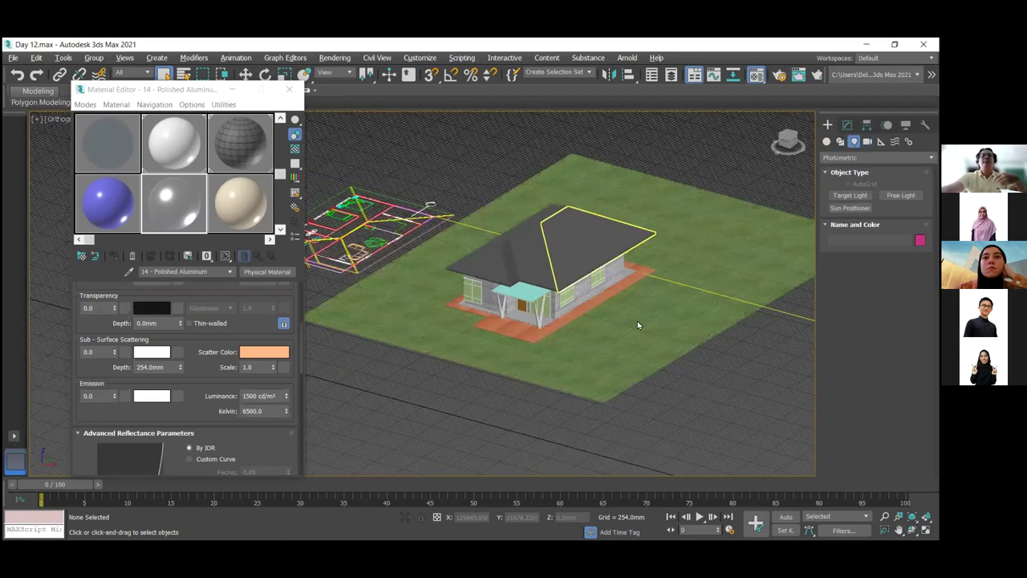
scroll(637, 313, down, 5)
scroll(582, 368, up, 2)
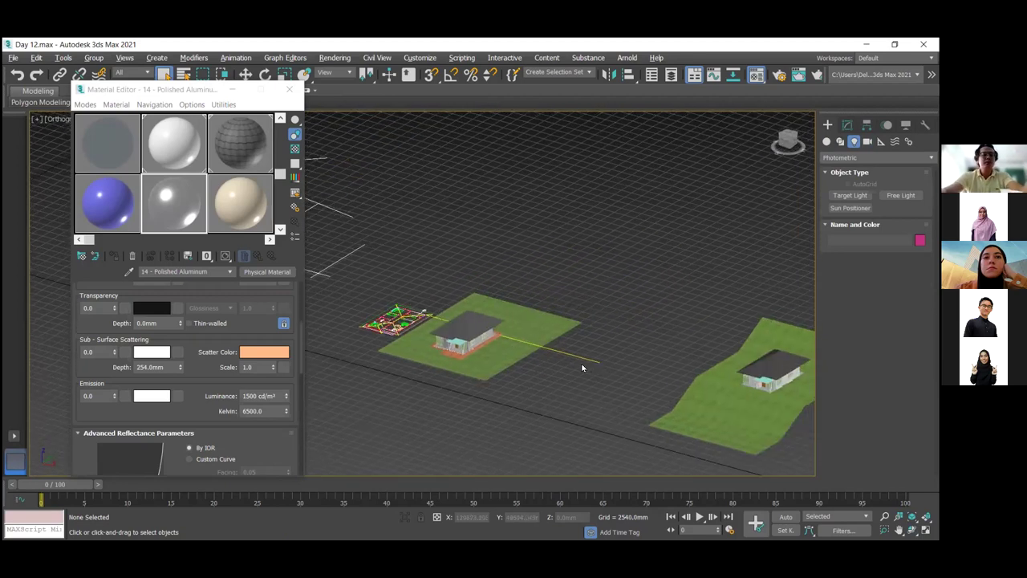
scroll(583, 368, down, 4)
scroll(584, 321, up, 1)
drag(564, 300, 563, 300)
key(Delete)
click(574, 351)
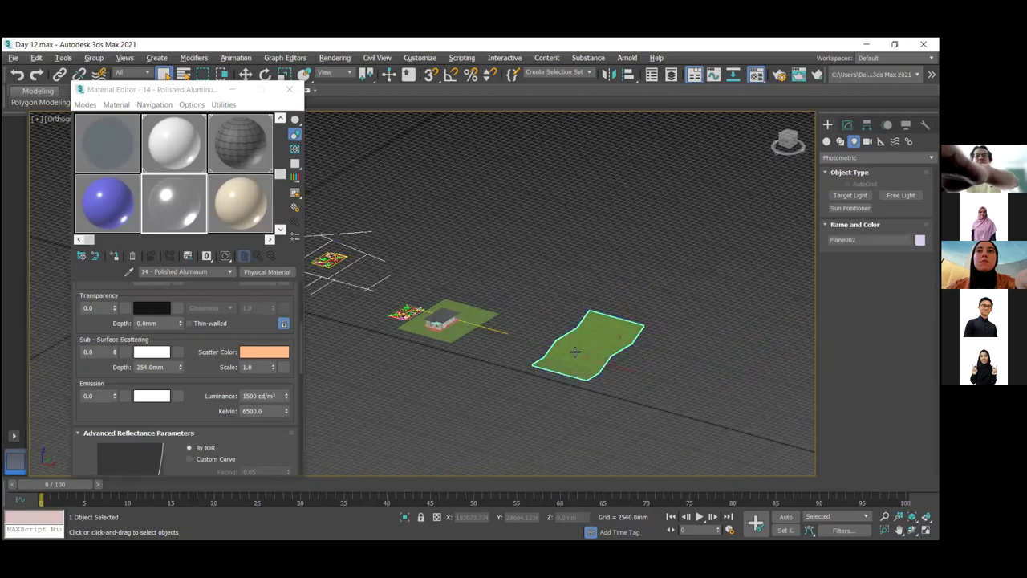
key(Delete)
Undo the deletions to restore the wavy terrain and its textured house.
scroll(466, 322, up, 4)
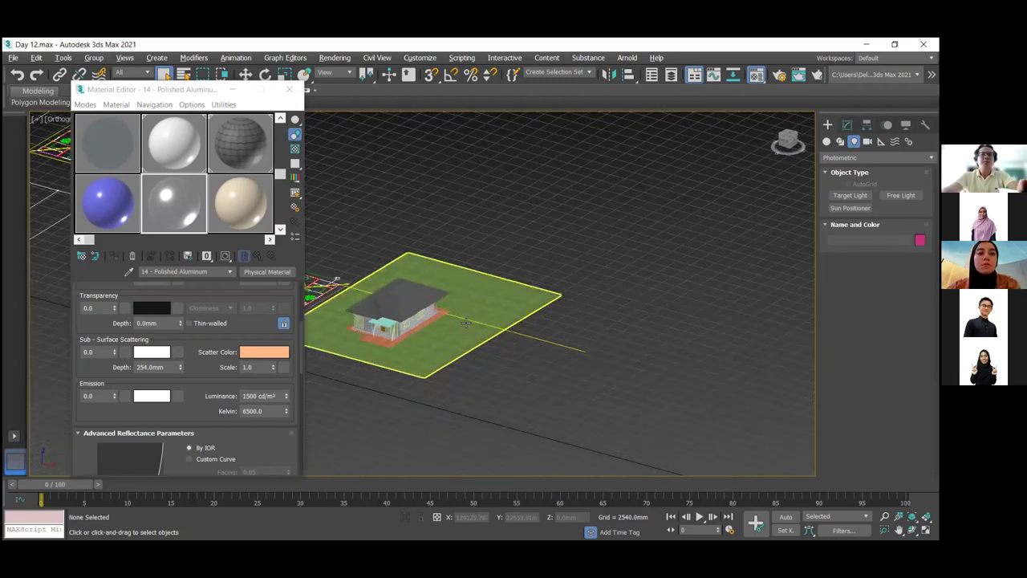
scroll(466, 321, up, 2)
scroll(598, 314, down, 5)
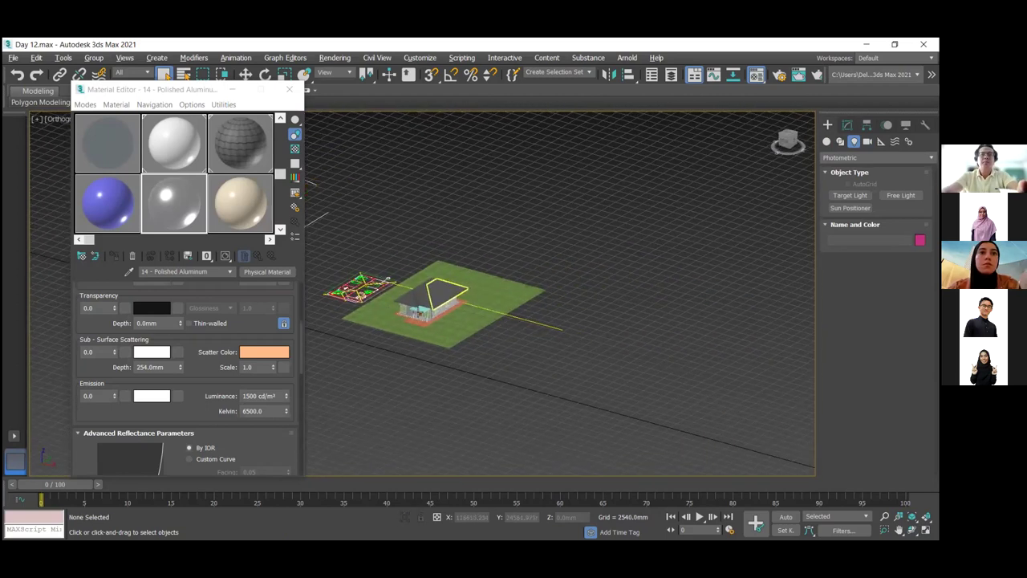
middle_drag(434, 330, 432, 328)
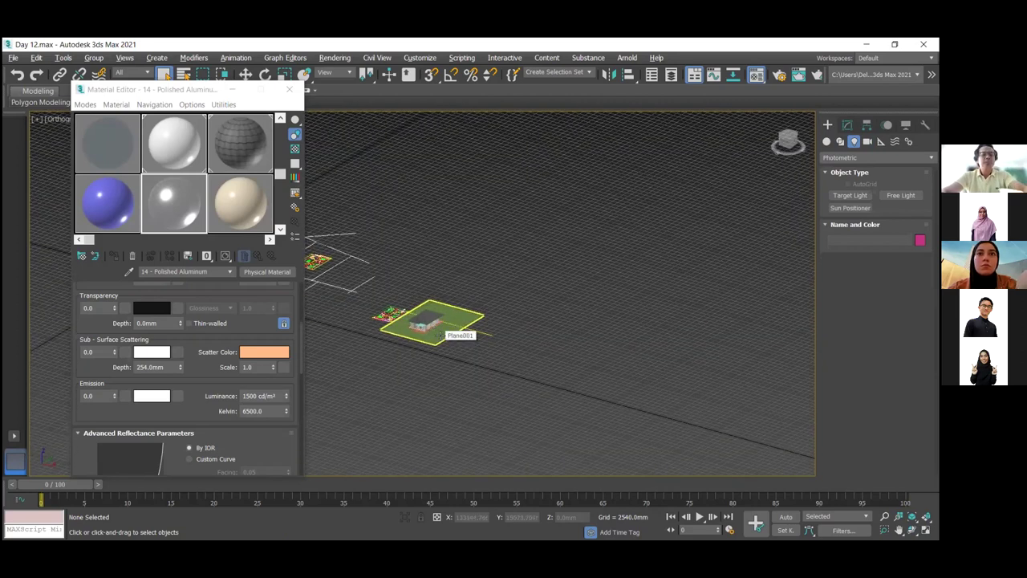
key(ctrl+z)
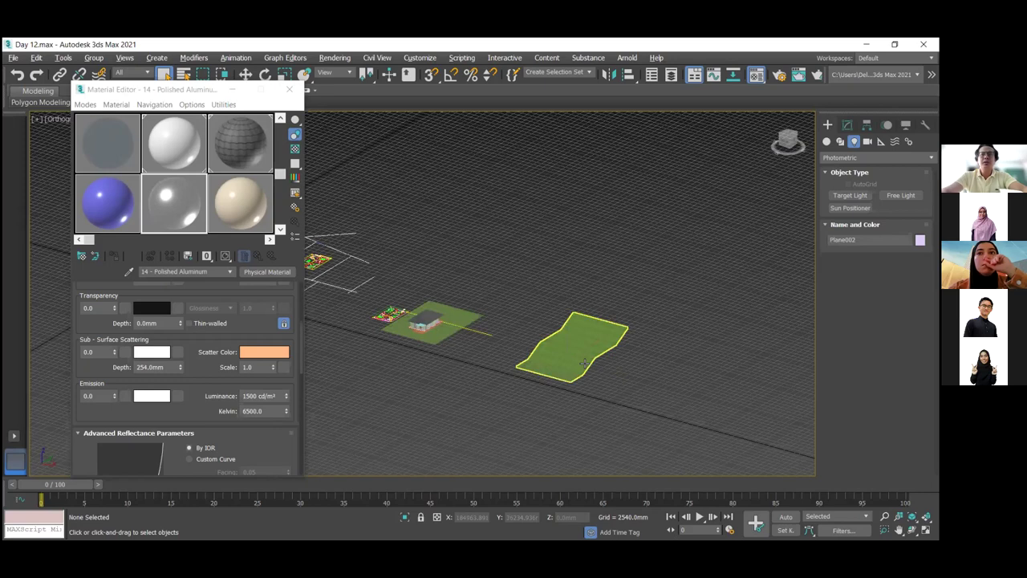
right_click(595, 363)
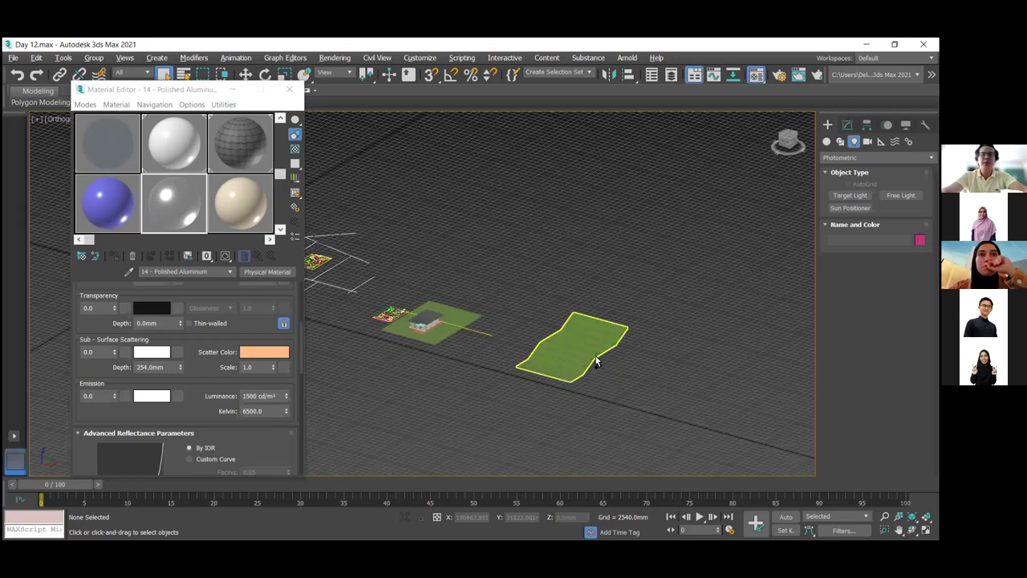
key(ctrl+v)
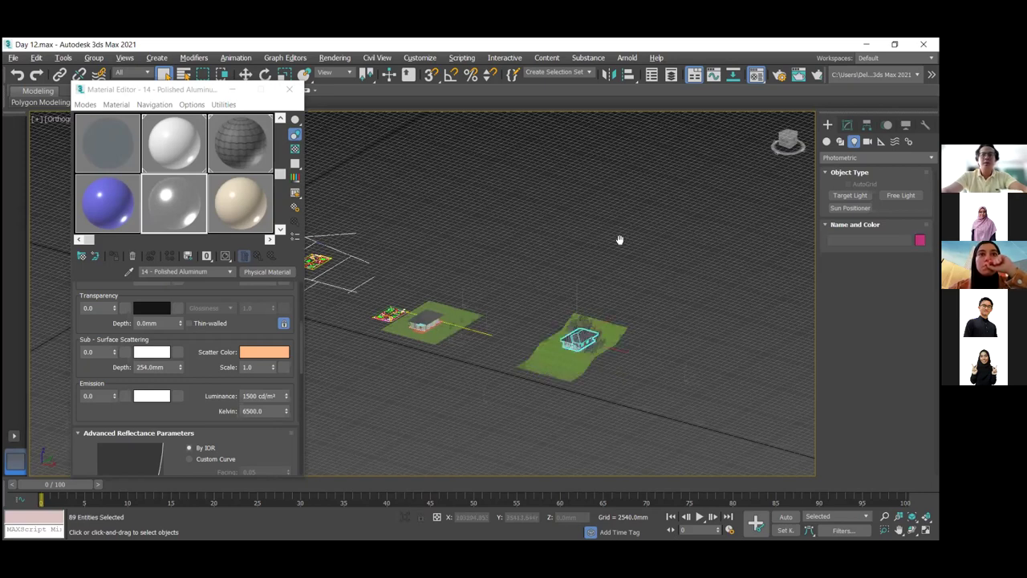
alt+middle_drag(607, 260, 607, 264)
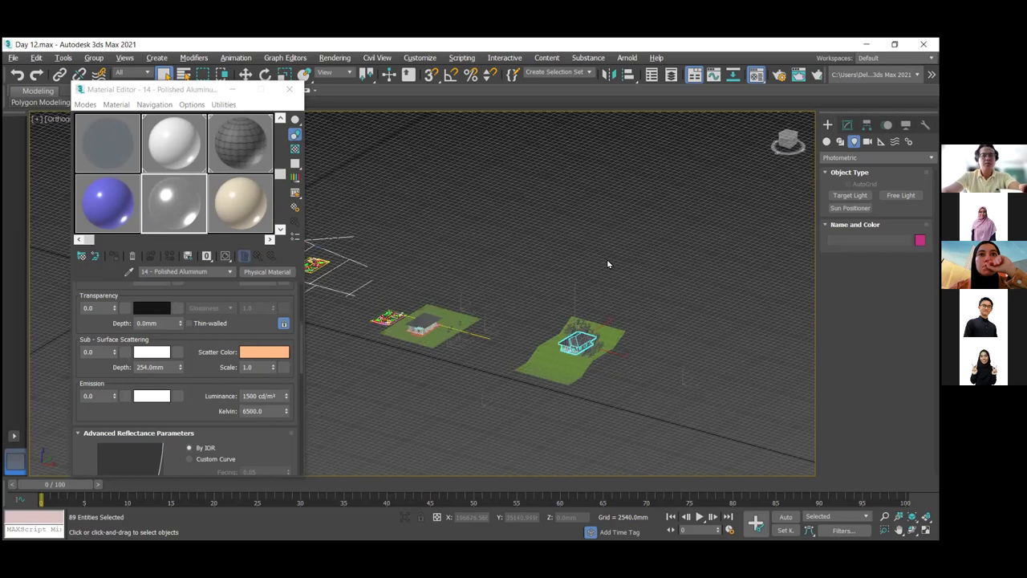
click(501, 292)
Frame the whole scene across both terrains and start Save File As.
scroll(501, 291, up, 2)
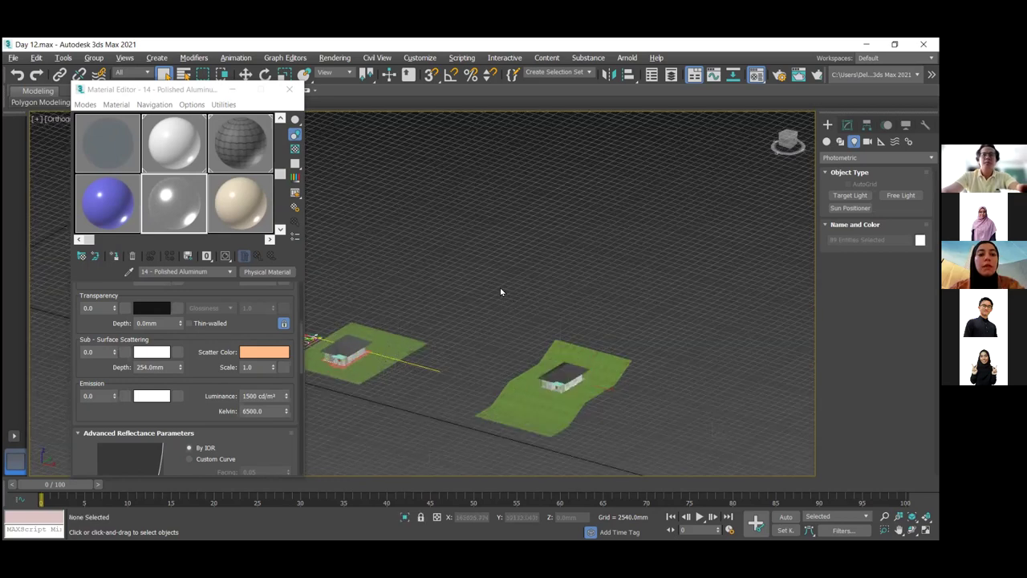
scroll(580, 285, down, 1)
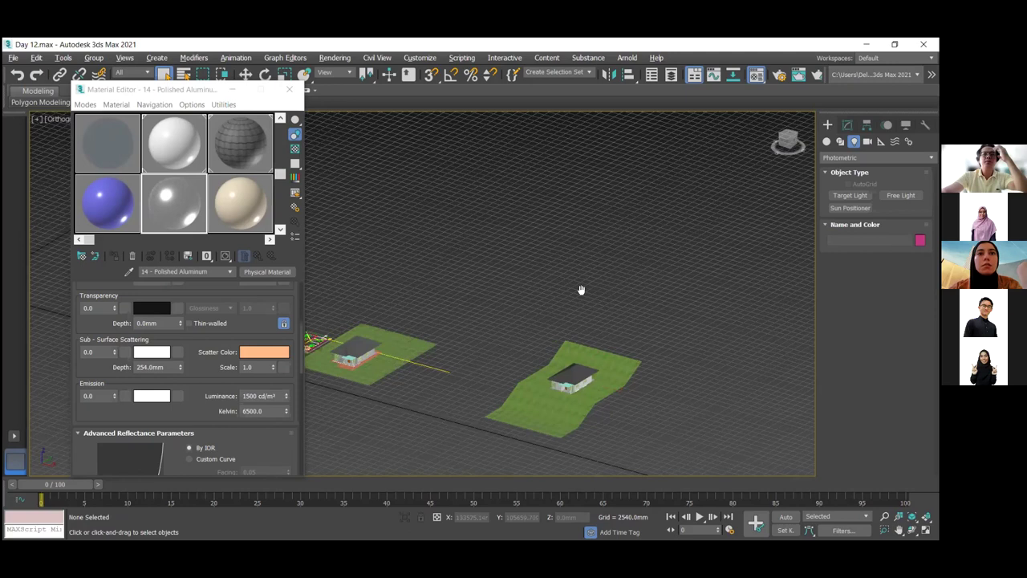
scroll(473, 331, up, 2)
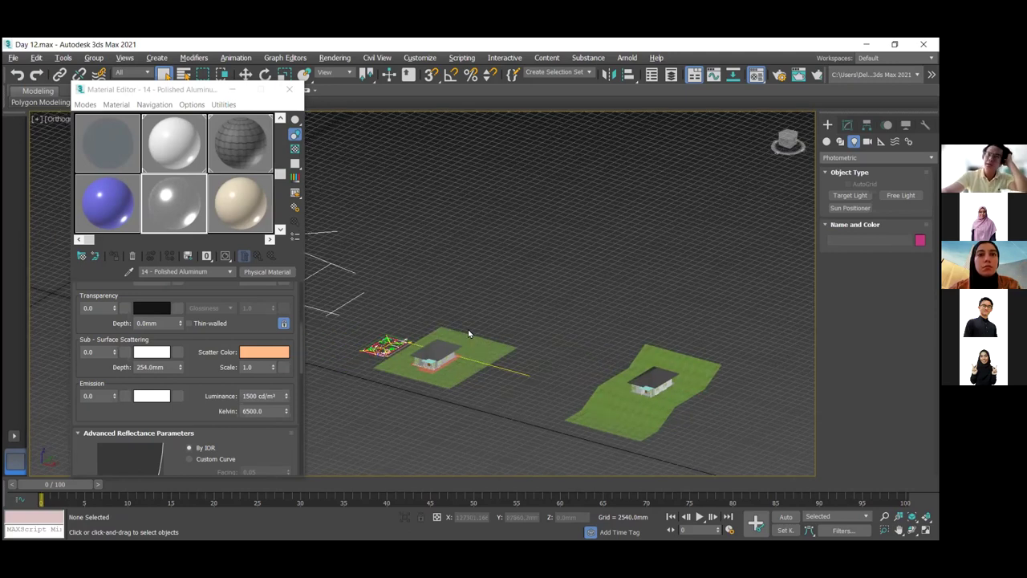
key(shift+z)
key(shift+z)
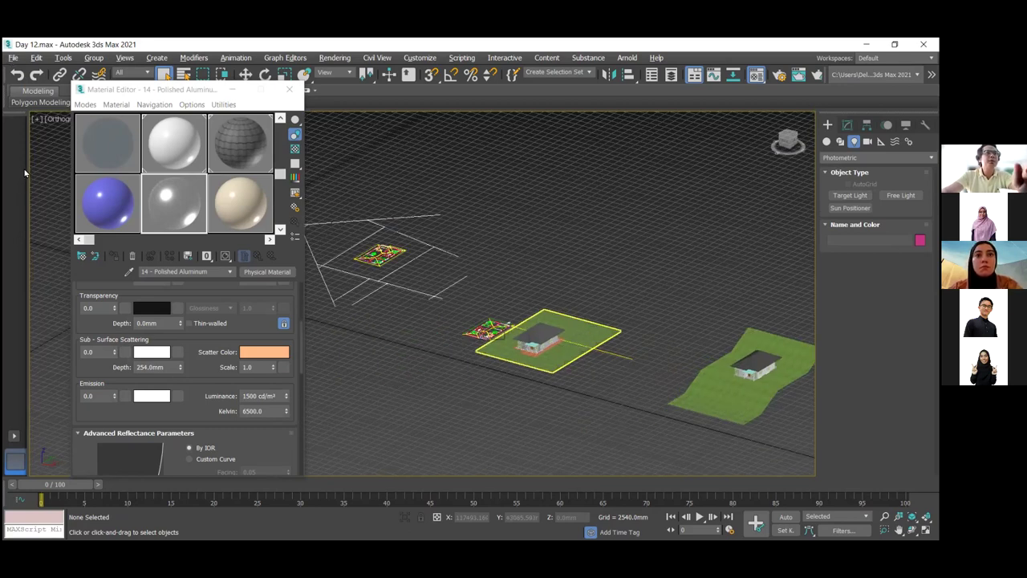
key(shift+z)
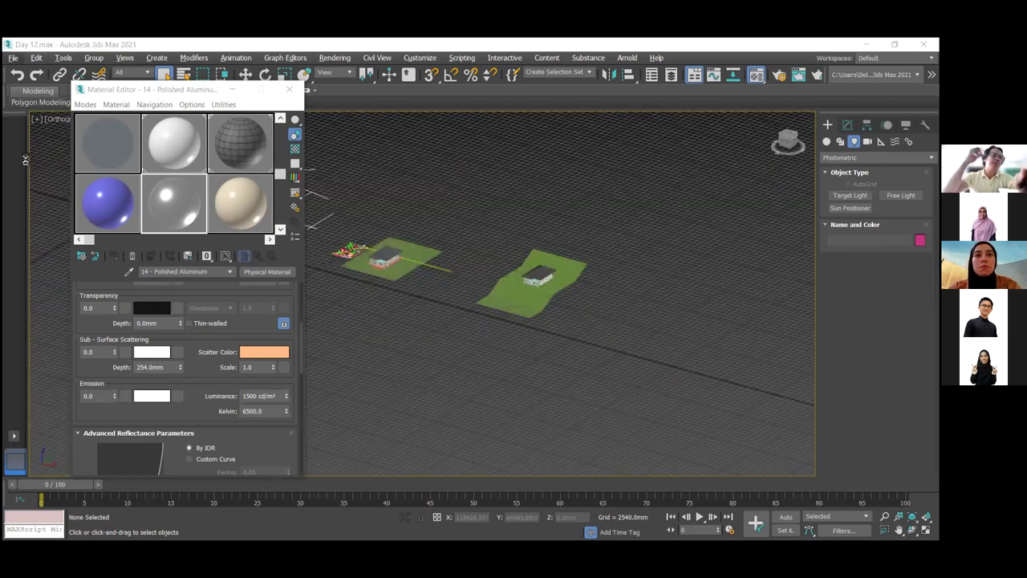
key(ctrl+shift+s)
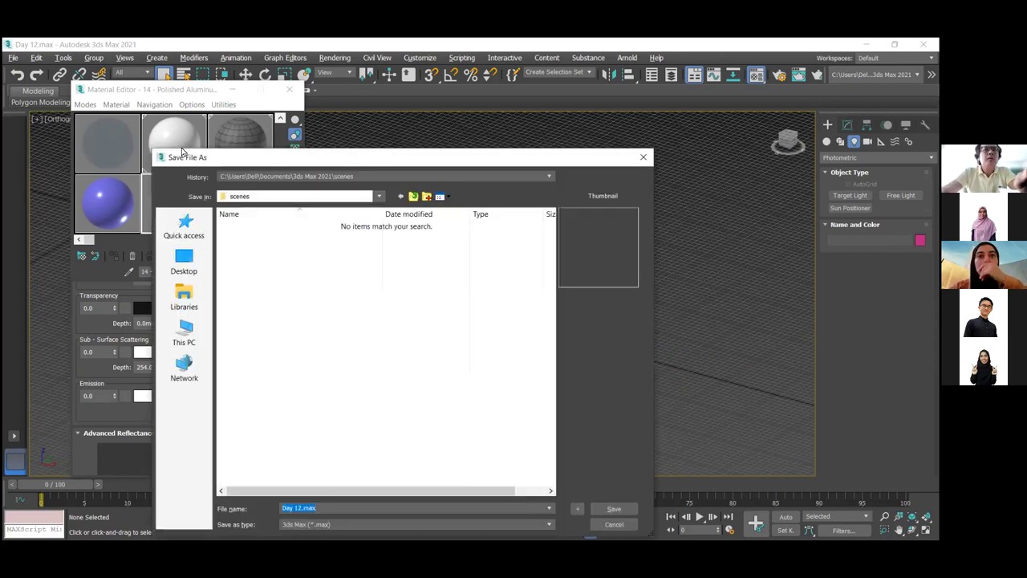
Browse through Dropbox, 1.USIM 2021 and Teaching Subject 2021 to ZAC 2113 CAD 1 > 3Ds Max.
drag(287, 60, 297, 82)
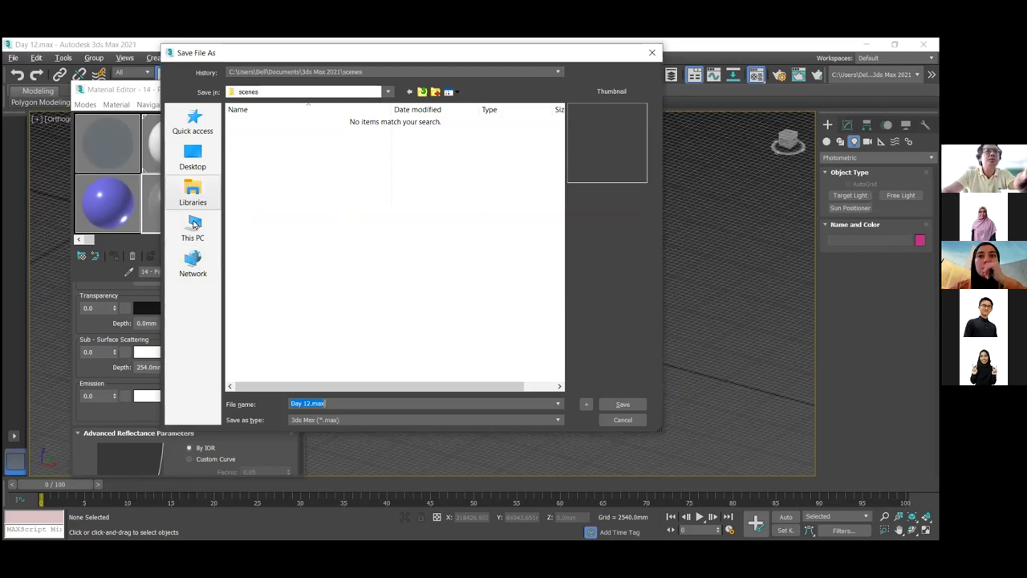
click(387, 92)
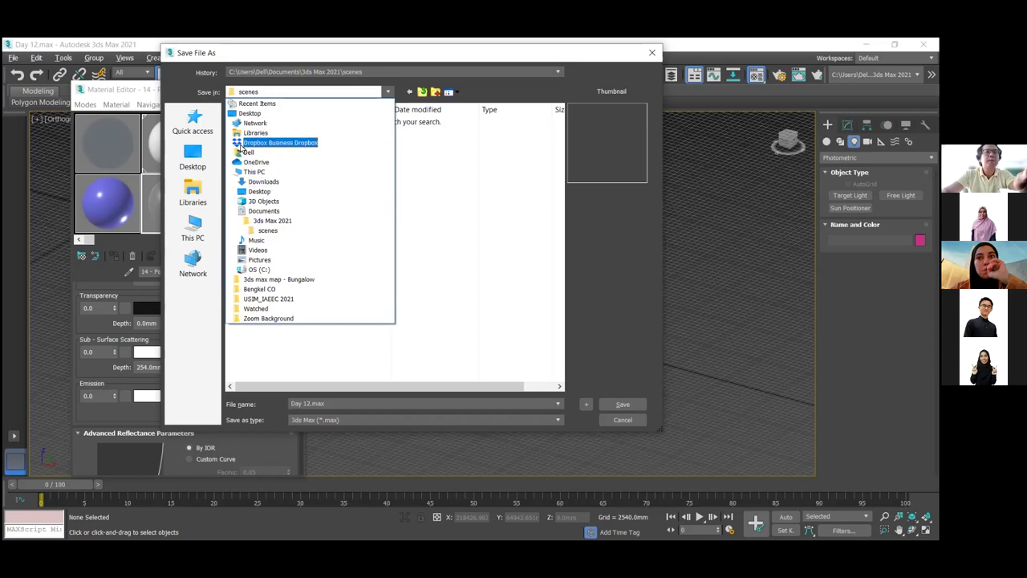
click(241, 145)
double_click(289, 122)
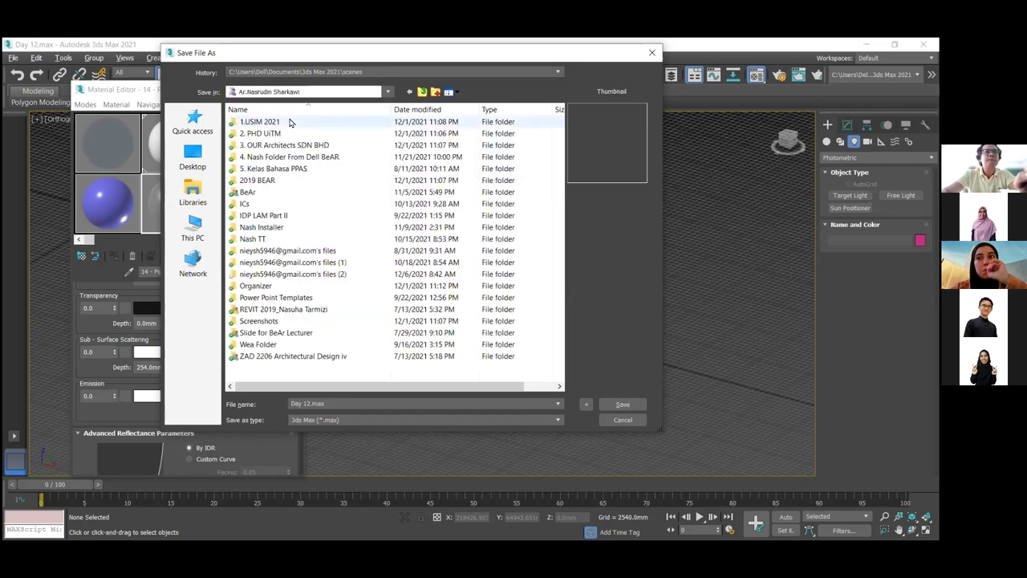
double_click(291, 122)
double_click(258, 260)
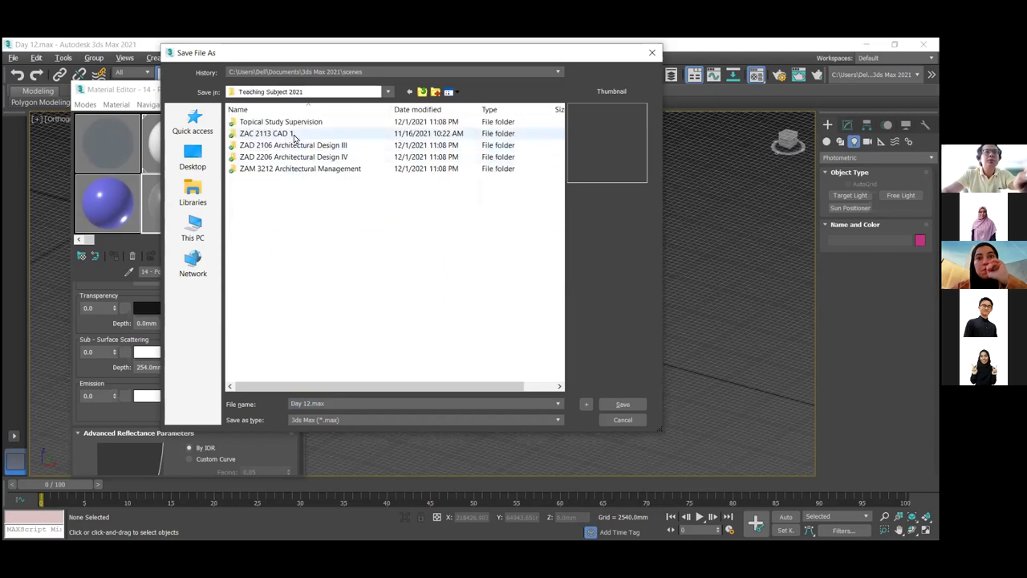
double_click(294, 137)
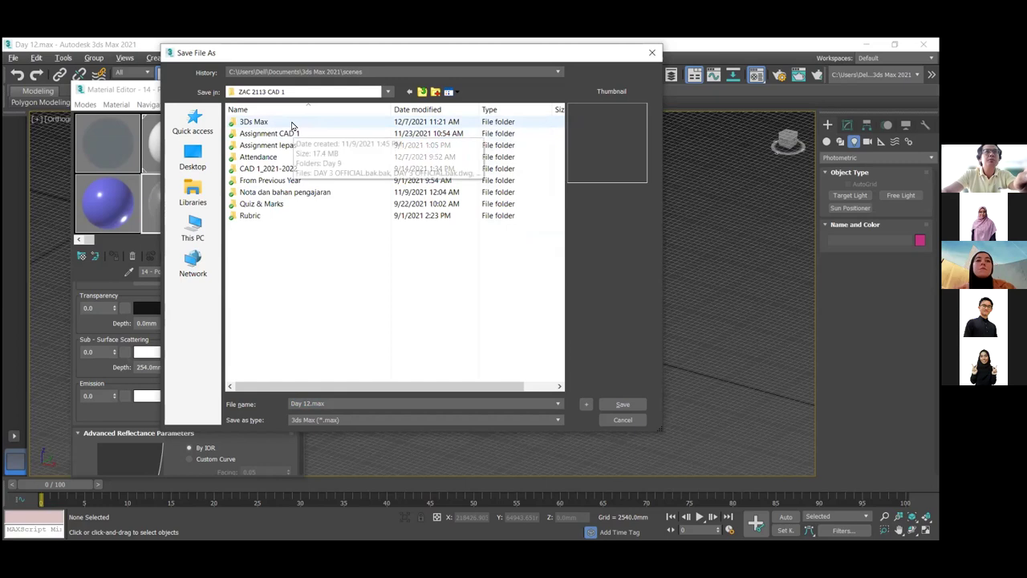
double_click(293, 126)
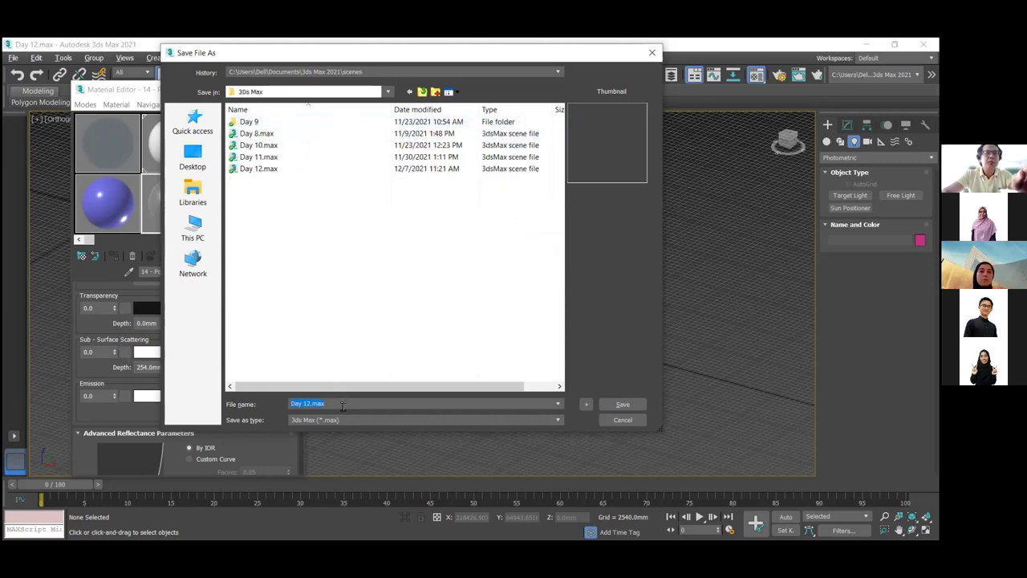
Name the file 'To merge' and keep the current 3ds Max file format.
text(To)
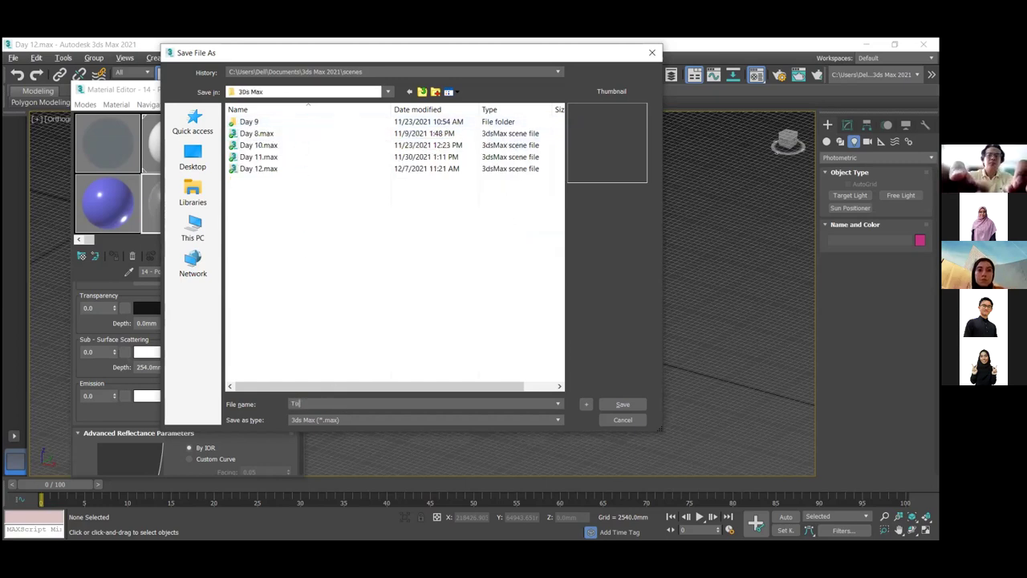
text( mesherge)
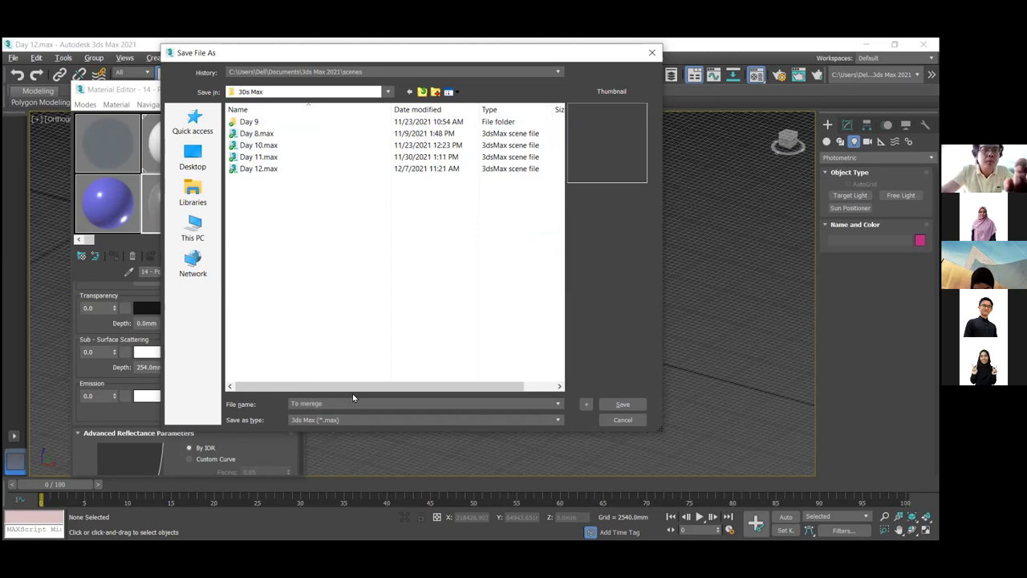
click(345, 421)
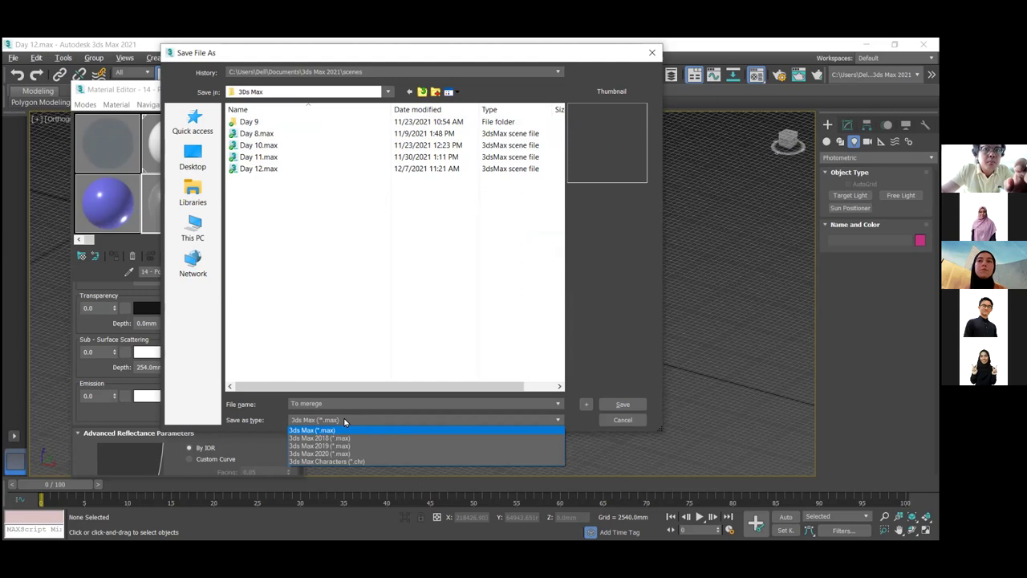
click(345, 421)
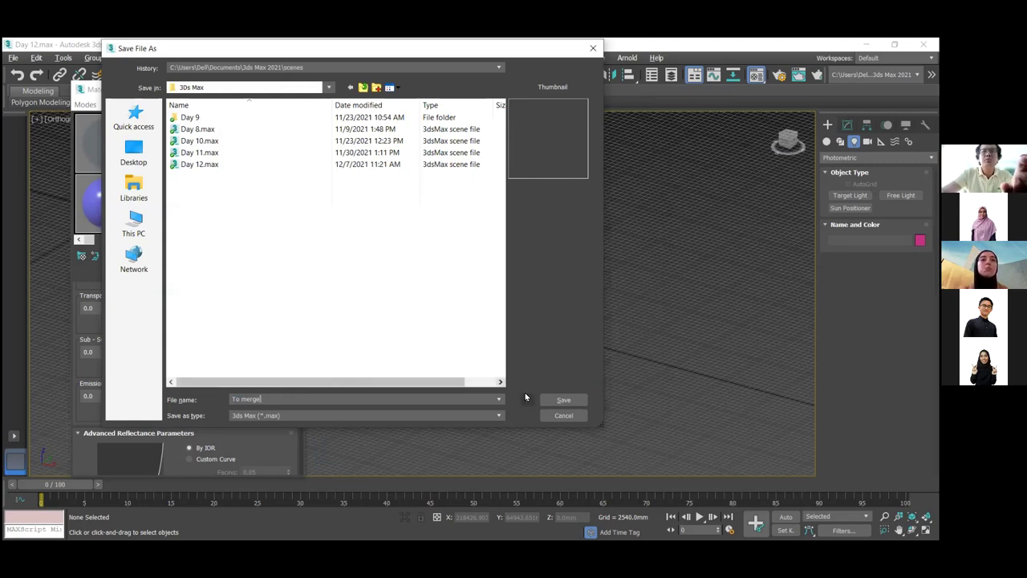
Save as To merge.max, then delete one house plot and its lights.
click(562, 400)
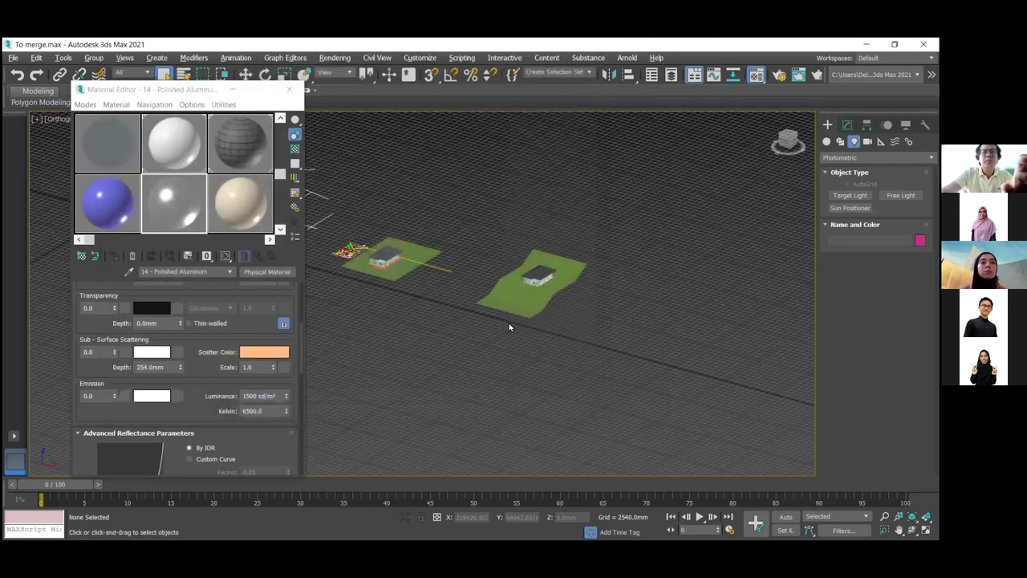
scroll(434, 323, down, 5)
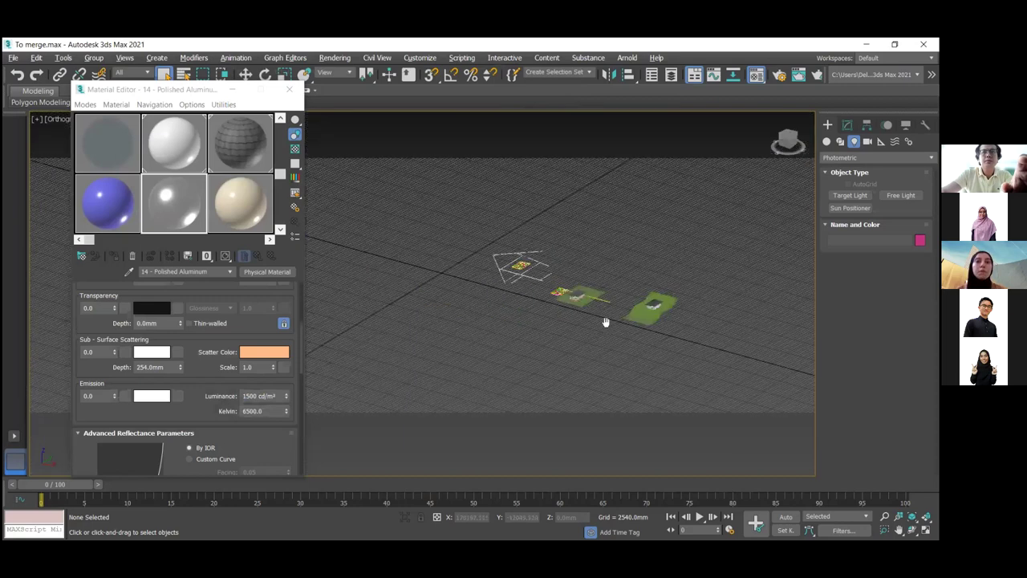
drag(606, 321, 476, 214)
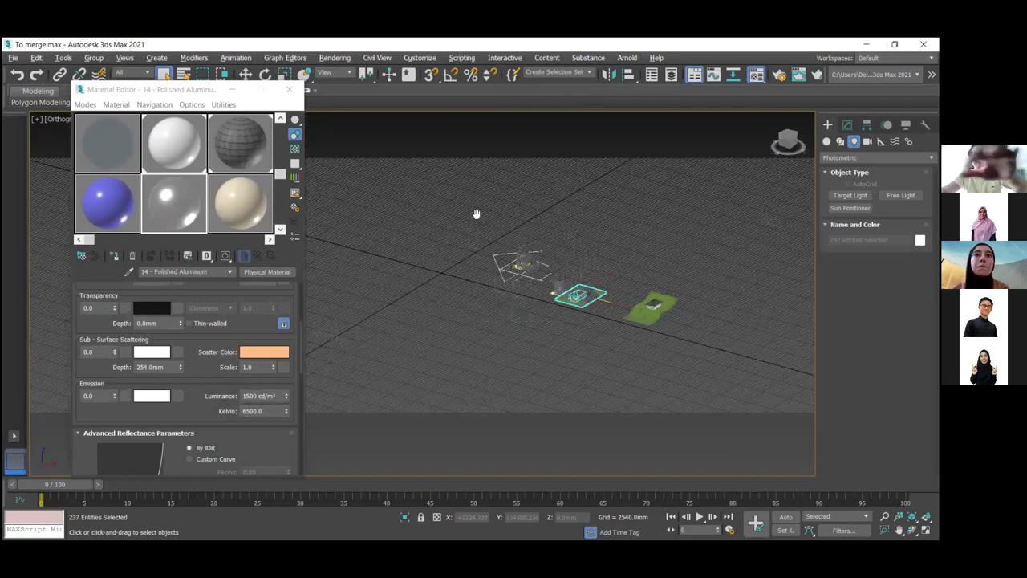
key(Delete)
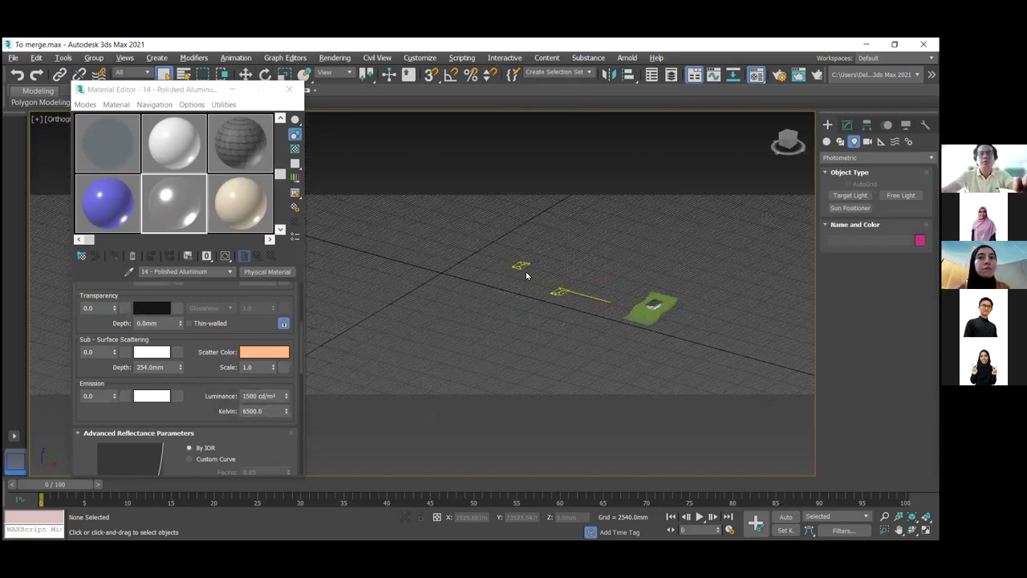
click(566, 289)
key(Delete)
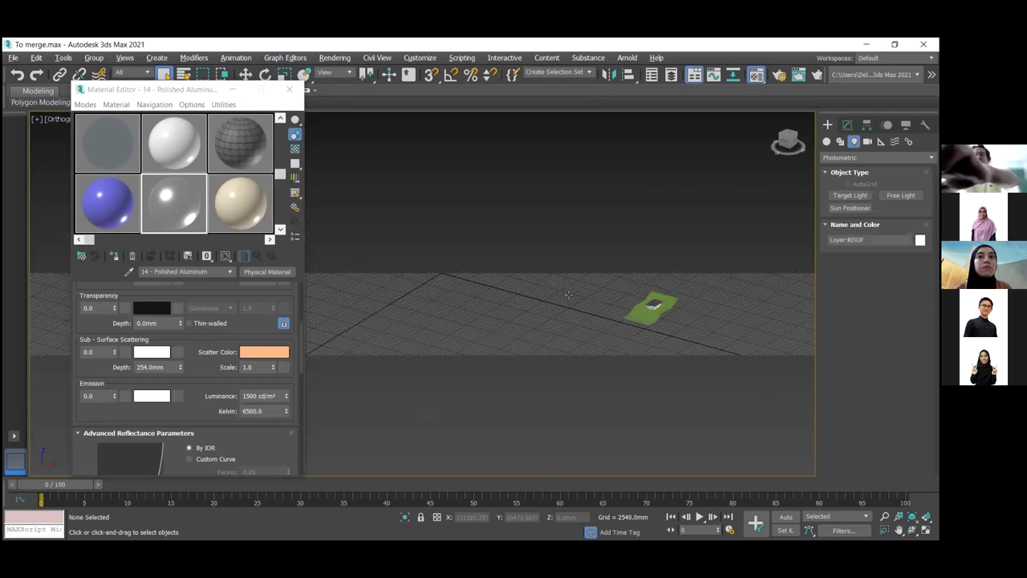
Zoom and pan until the remaining house and green plot fill the view.
scroll(515, 293, up, 5)
middle_drag(465, 308, 337, 329)
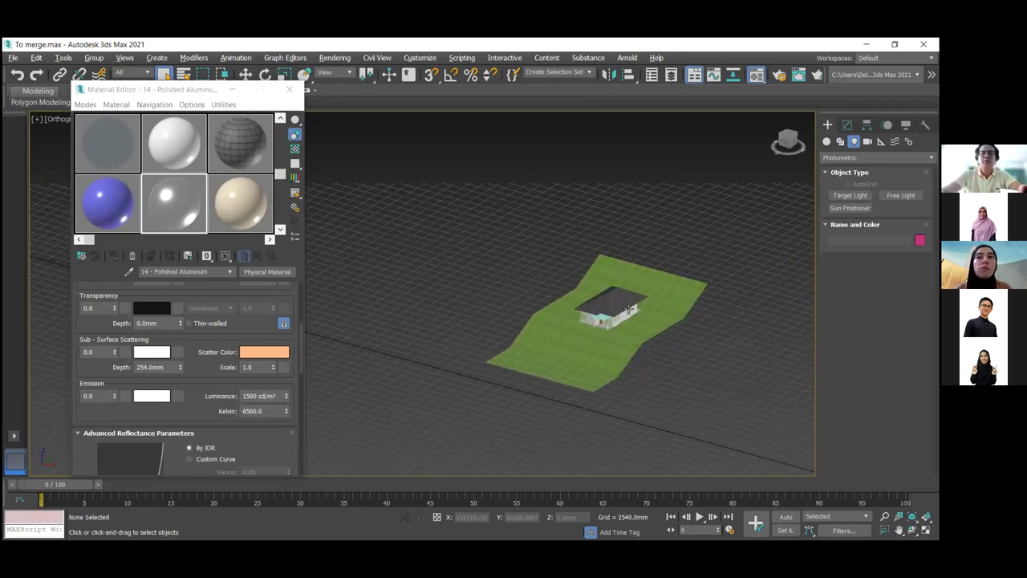
scroll(624, 318, up, 3)
Re-save the scene as To merge.max, confirming replacement of the existing file.
key(ctrl+shift+s)
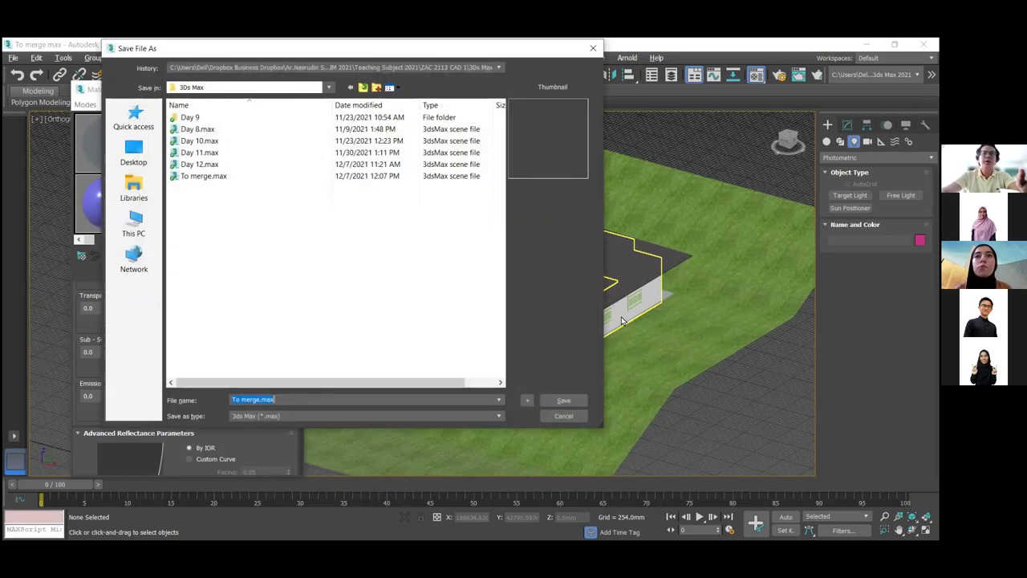
click(202, 176)
click(552, 402)
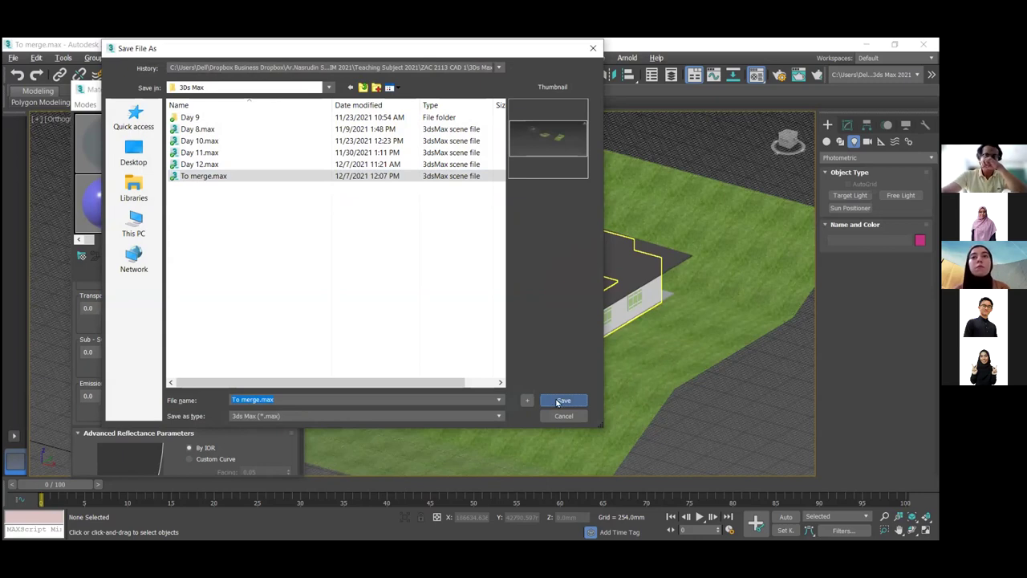
key(Return)
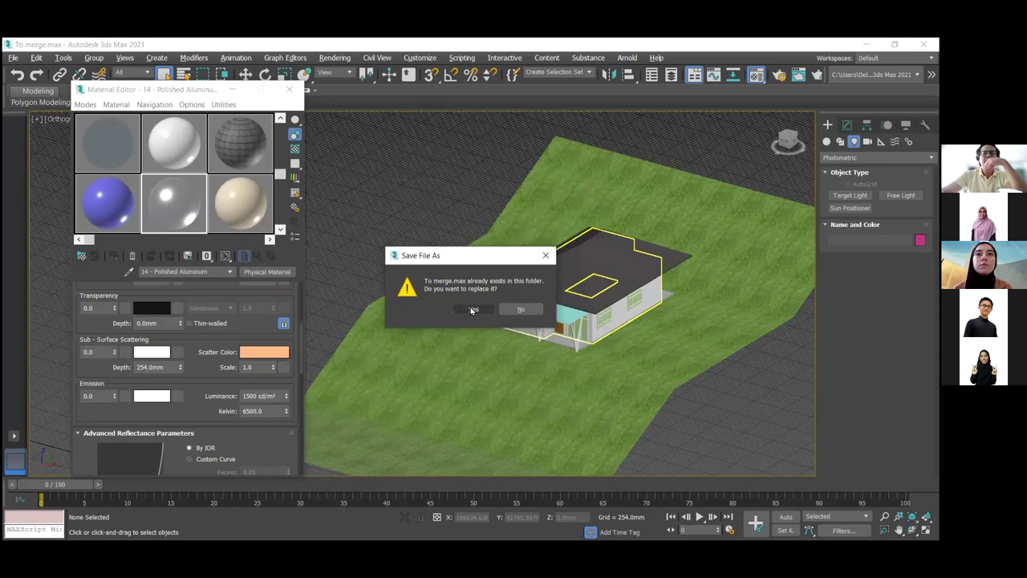
click(473, 310)
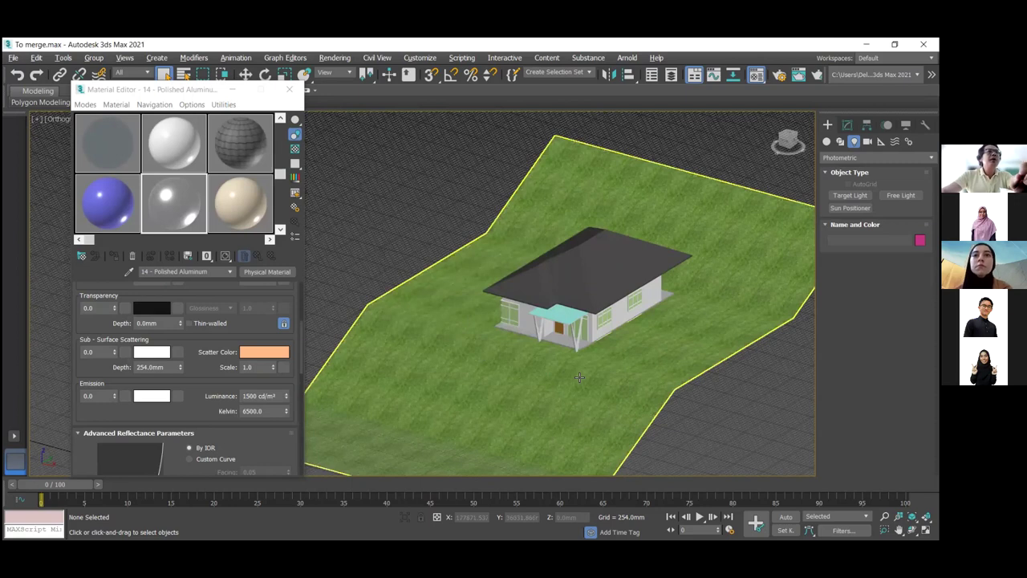
Open the Day 12.max scene from the File menu.
click(13, 58)
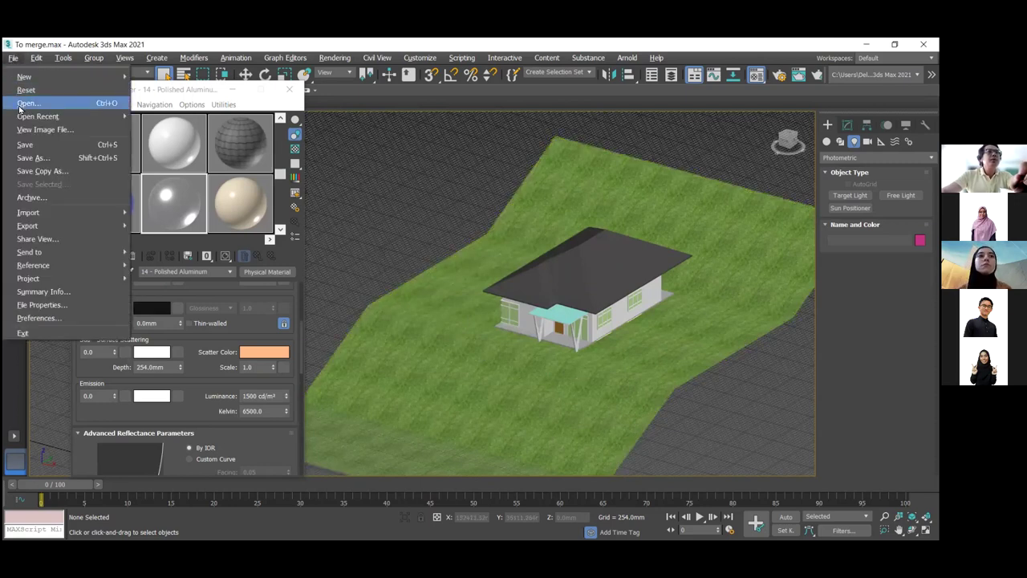
click(24, 103)
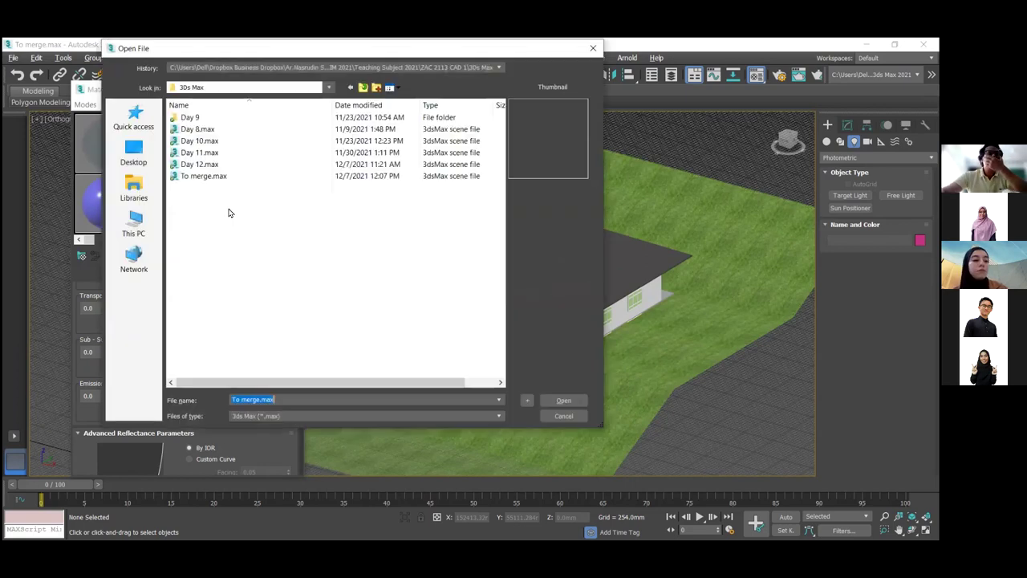
click(199, 166)
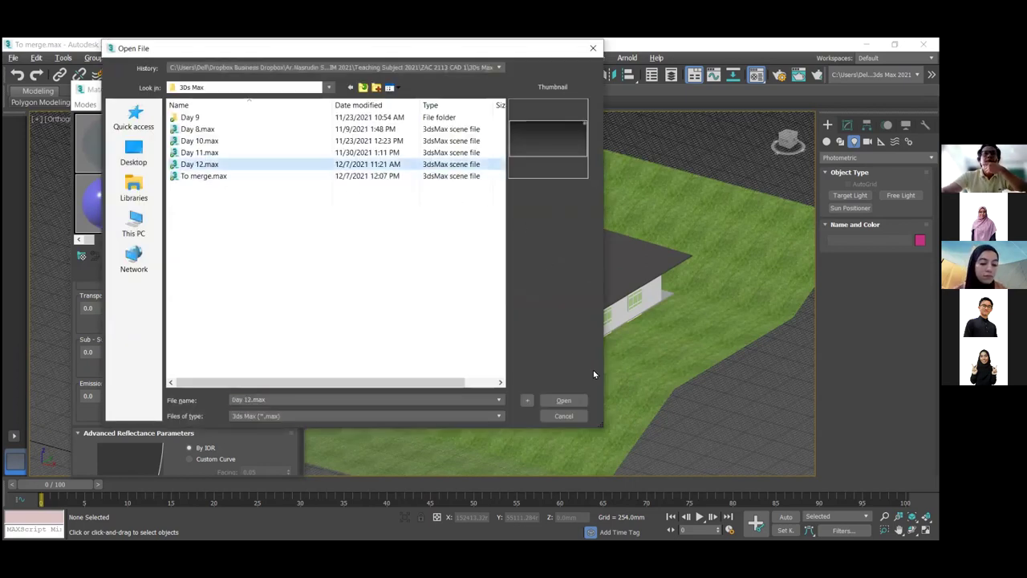
click(566, 400)
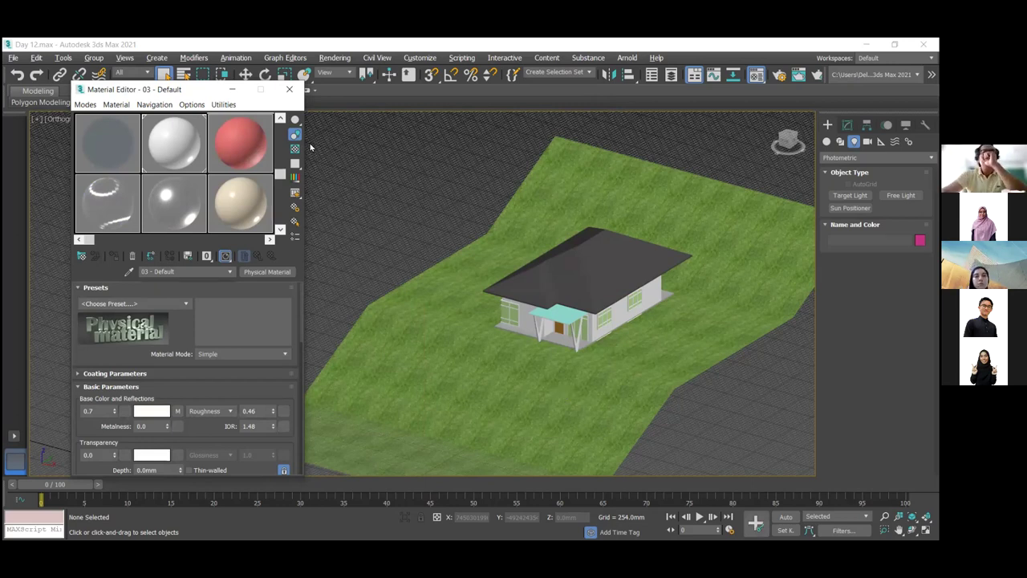
Move the Material Editor aside and switch to the four-viewport layout.
scroll(366, 198, down, 10)
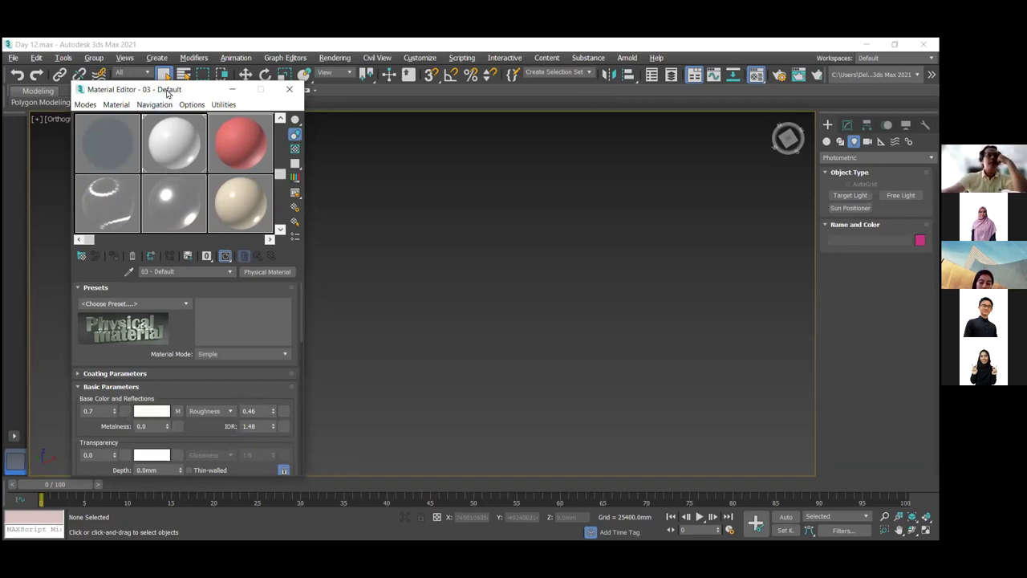
drag(172, 90, 569, 121)
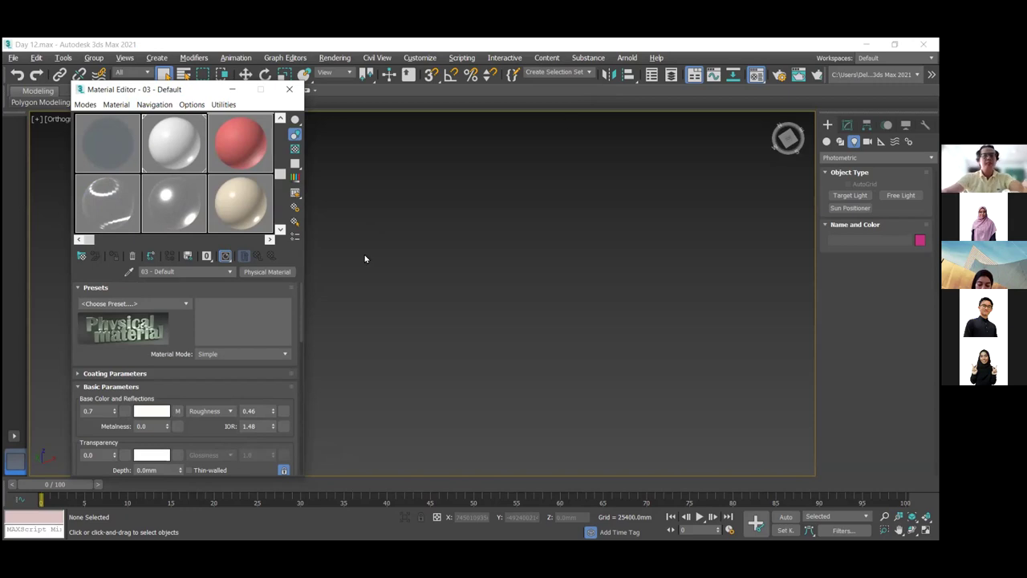
key(alt+w)
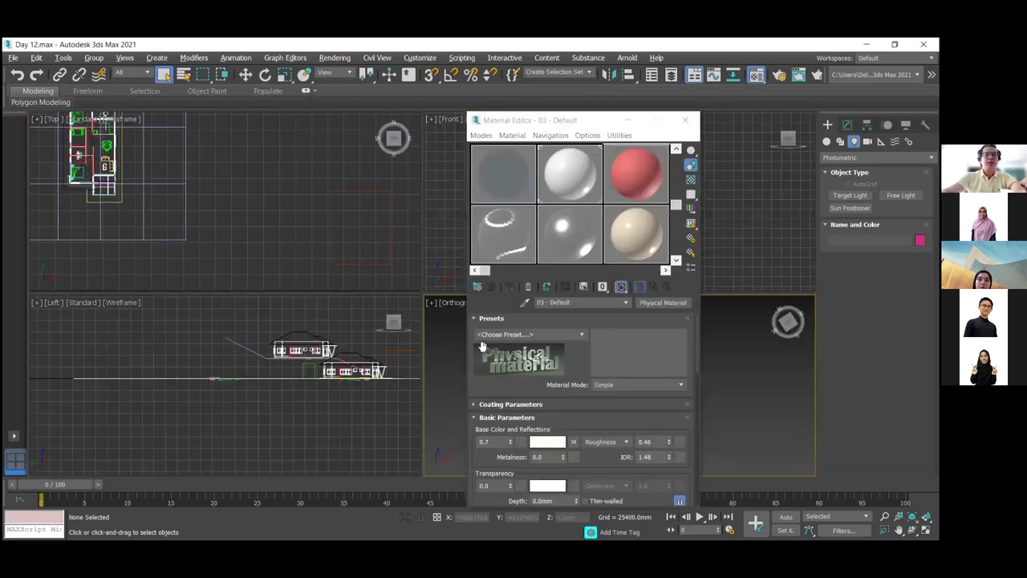
Minimize the Material Editor and switch the viewport to a Top view of the plots.
click(625, 122)
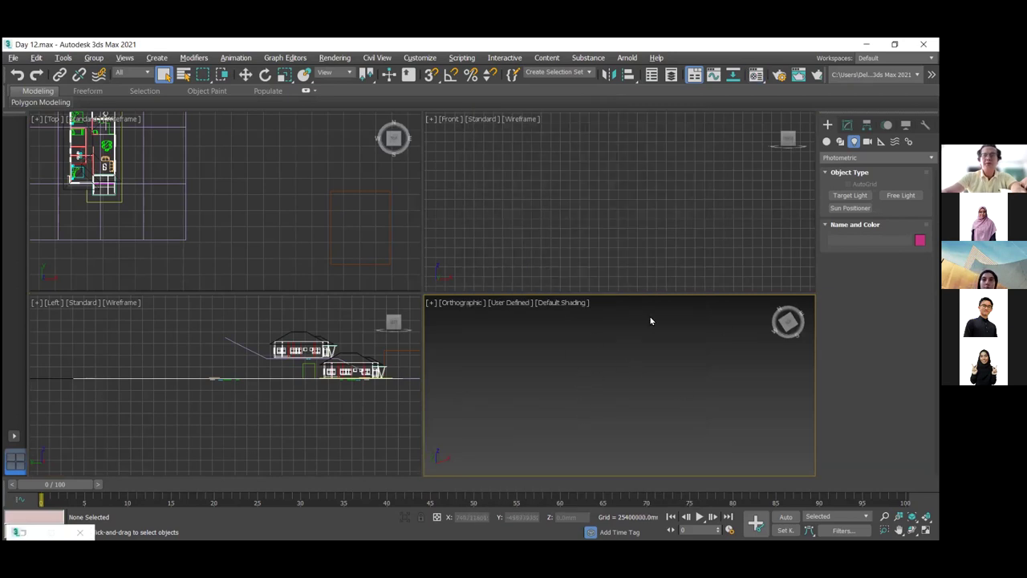
click(457, 306)
click(479, 366)
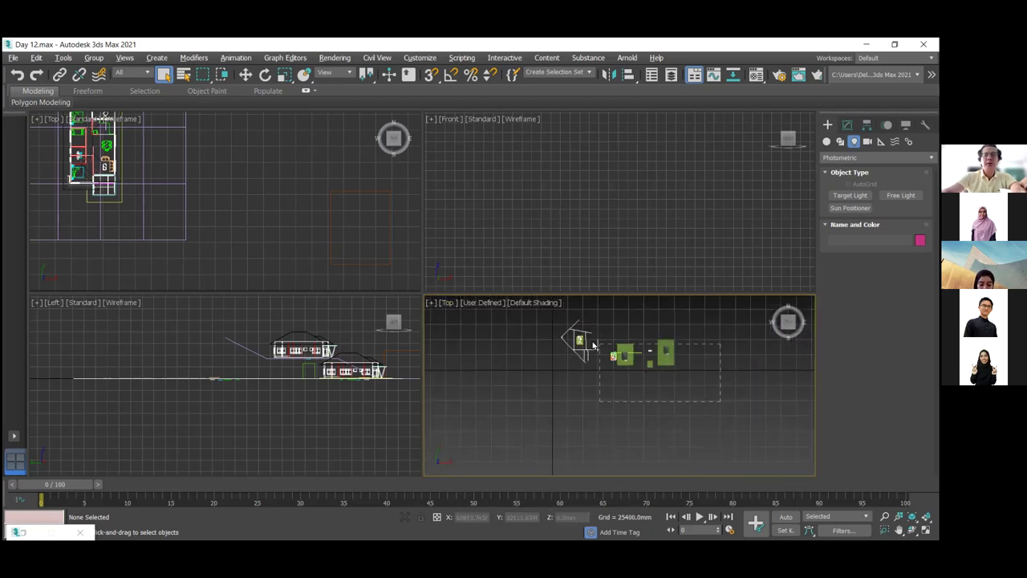
drag(521, 321, 602, 380)
middle_drag(664, 389, 613, 424)
scroll(611, 421, up, 5)
scroll(607, 416, down, 5)
click(606, 412)
scroll(605, 412, up, 4)
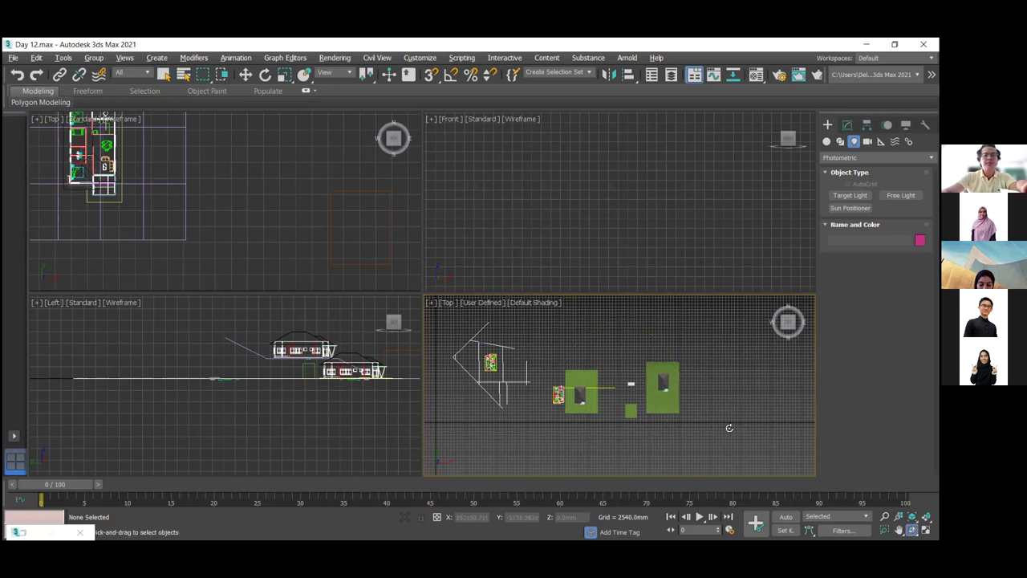
Select the spare right-hand plot with its house and delete them.
click(578, 394)
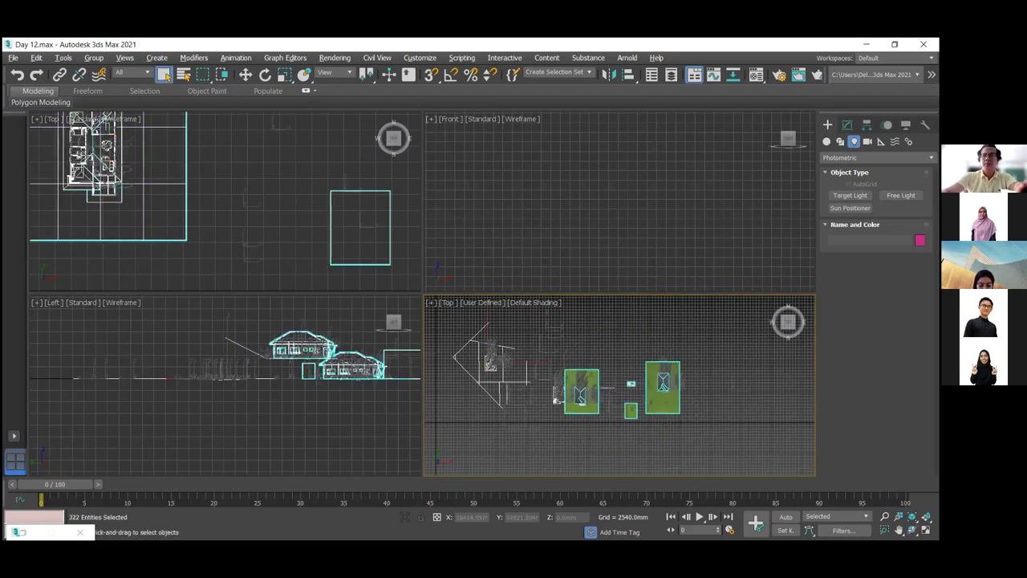
key(ctrl+r)
mouse_move(633, 423)
mouse_down()
mouse_move(633, 405)
mouse_move(654, 409)
mouse_up()
right_click(674, 408)
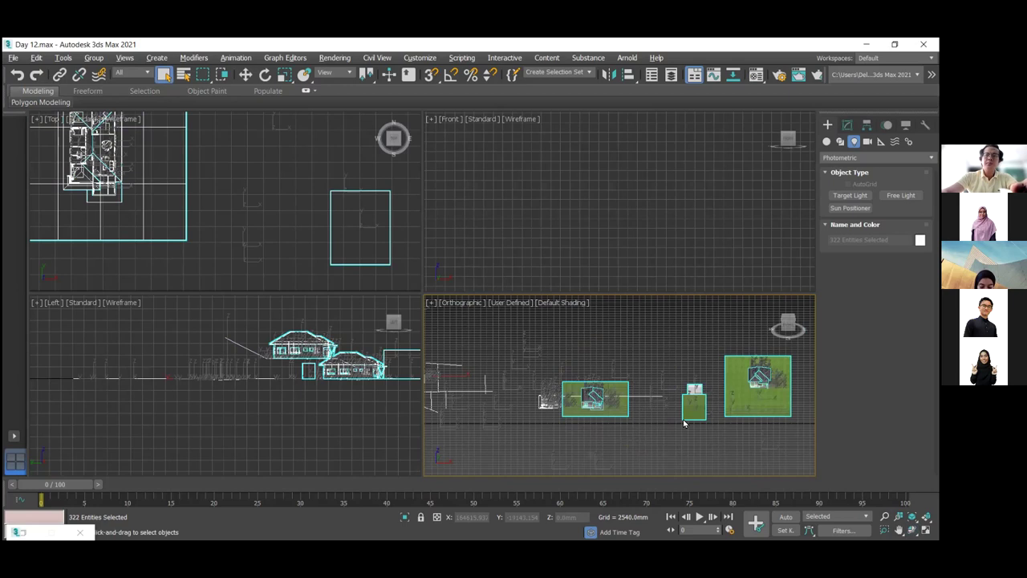
drag(706, 439, 578, 362)
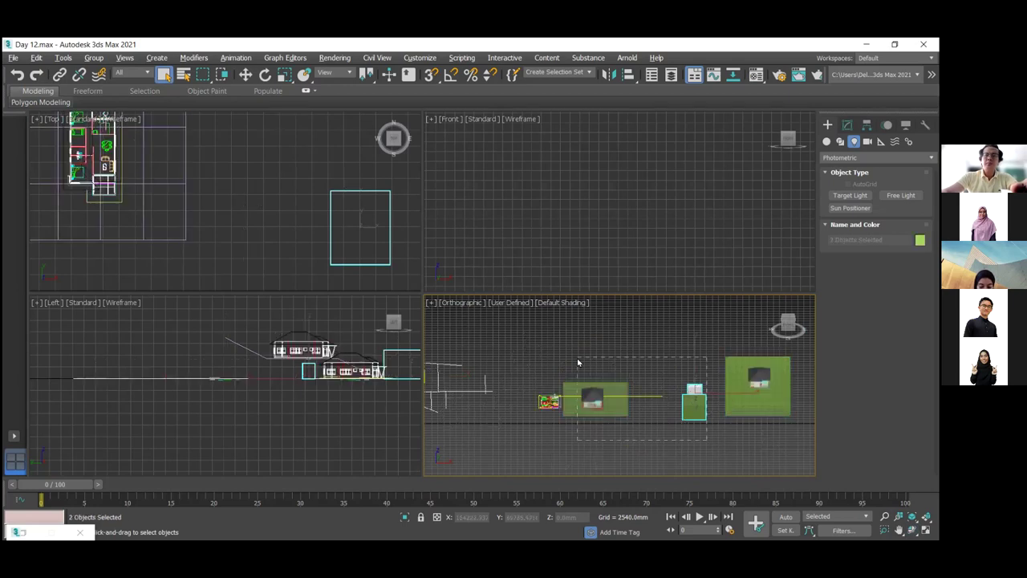
drag(797, 447, 727, 322)
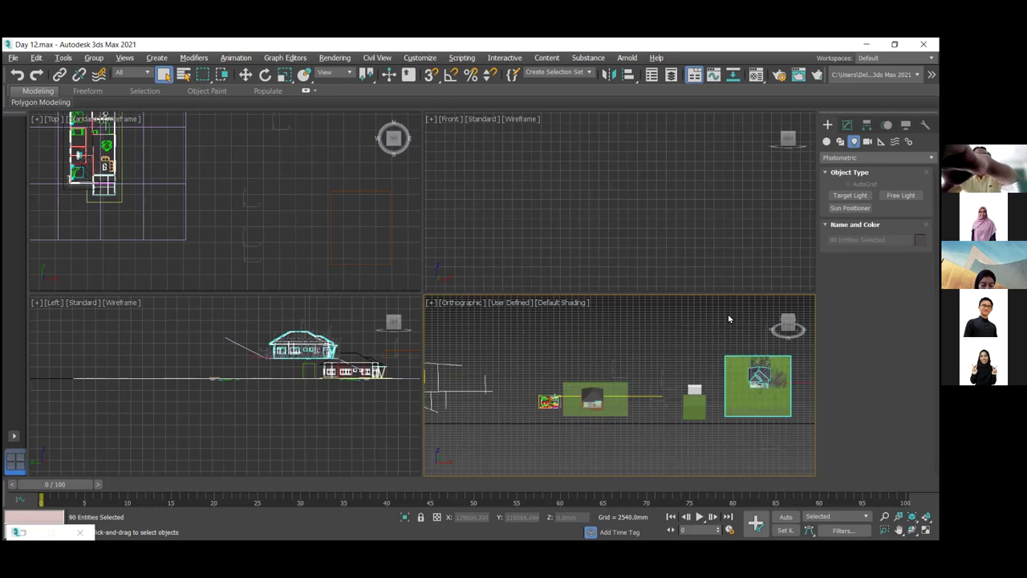
key(Delete)
Delete the loose green box and select the small white box.
middle_drag(725, 428, 636, 408)
scroll(636, 409, up, 1)
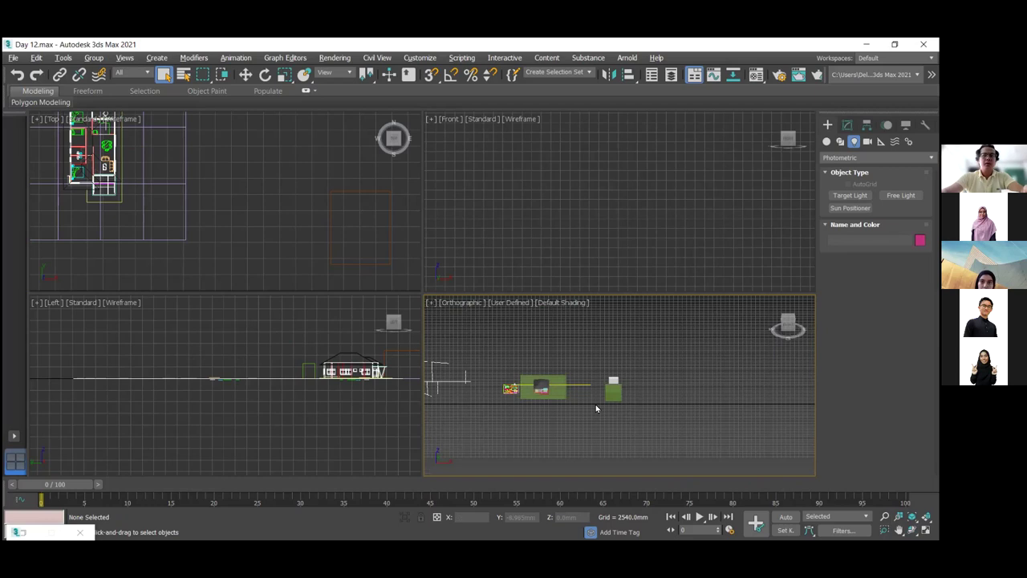
scroll(598, 408, up, 1)
scroll(630, 356, up, 3)
scroll(643, 414, down, 2)
click(642, 415)
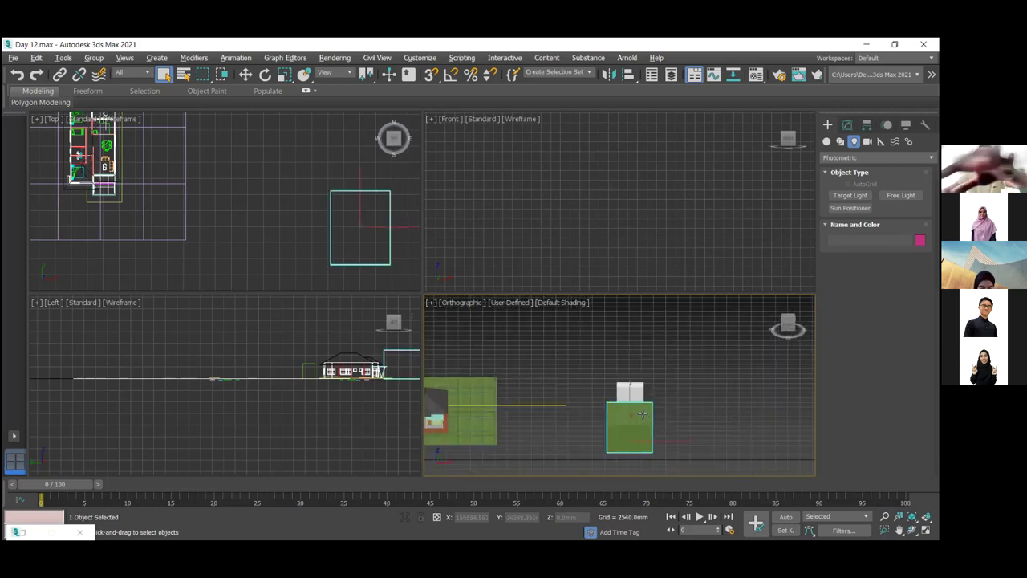
key(Delete)
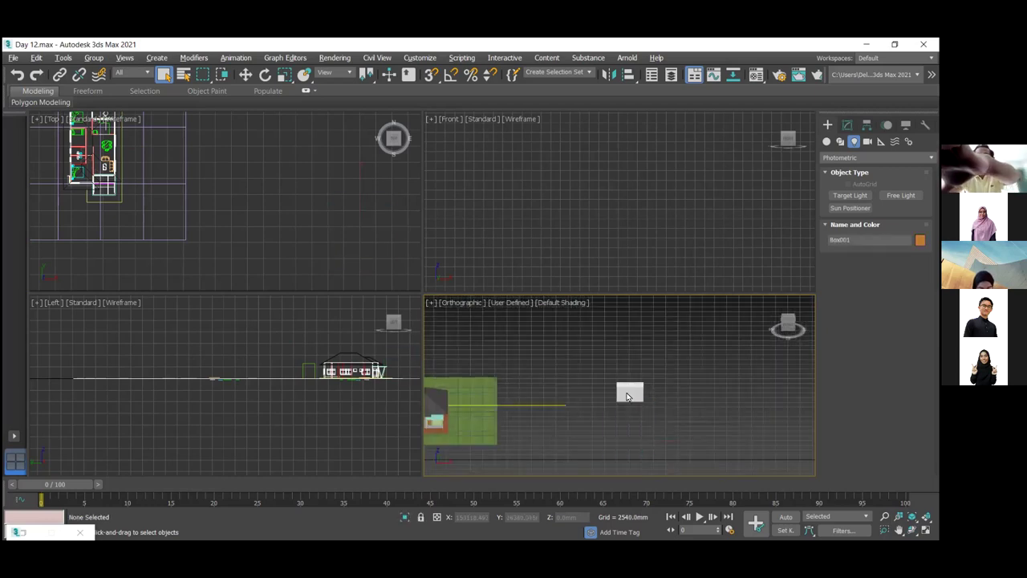
click(627, 396)
Delete the white box, then go back in Chrome to the Google results for 3ds max library.
key(Delete)
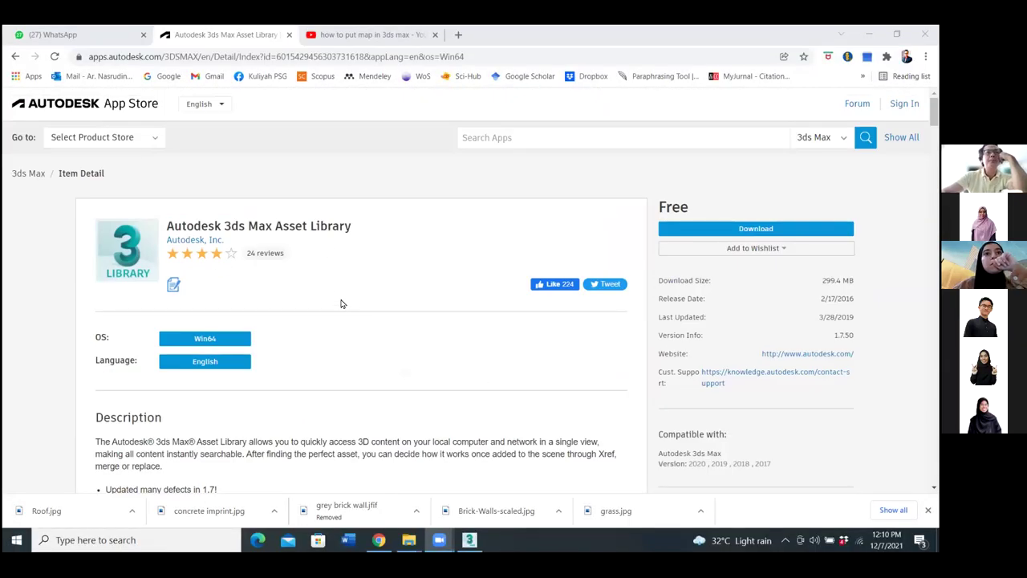
click(17, 58)
click(17, 57)
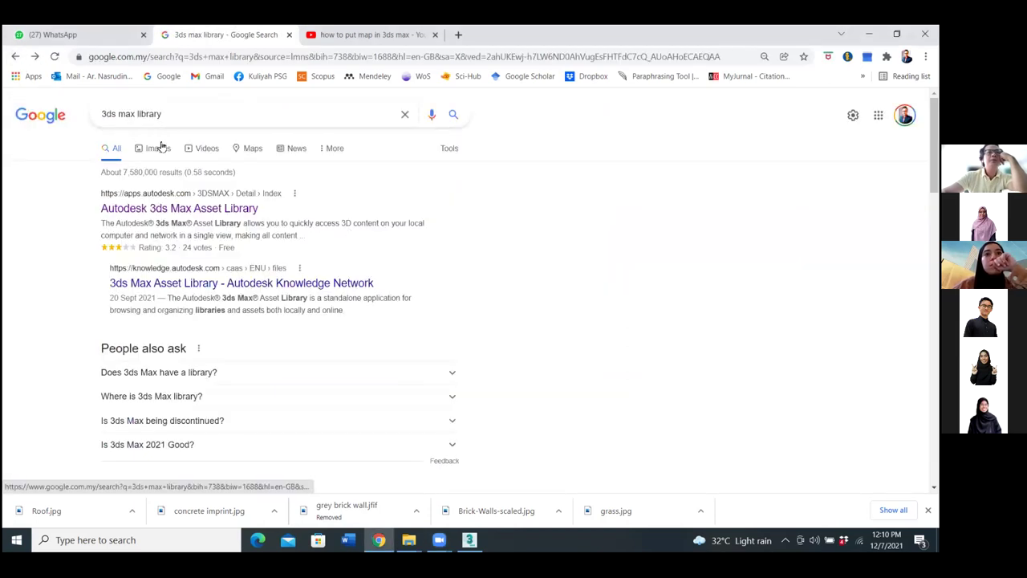
Switch to image results for 3ds max library and preview the library people model image.
click(160, 148)
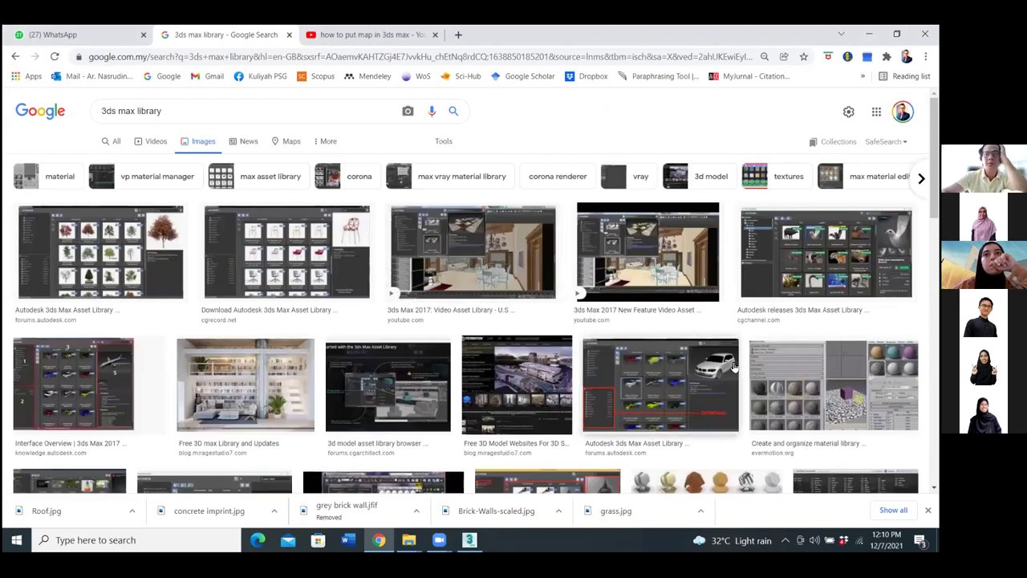
scroll(183, 389, down, 3)
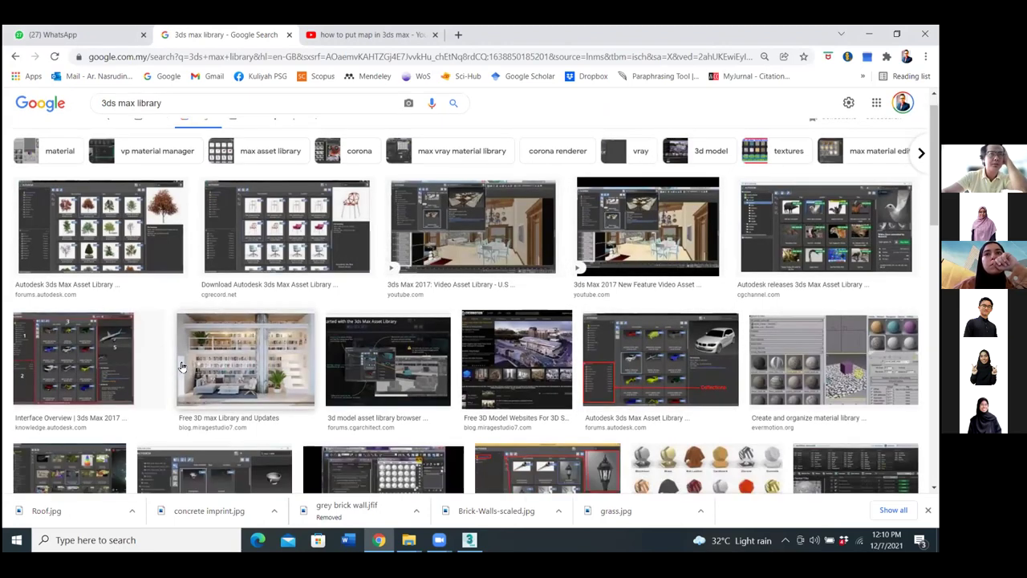
scroll(183, 365, down, 3)
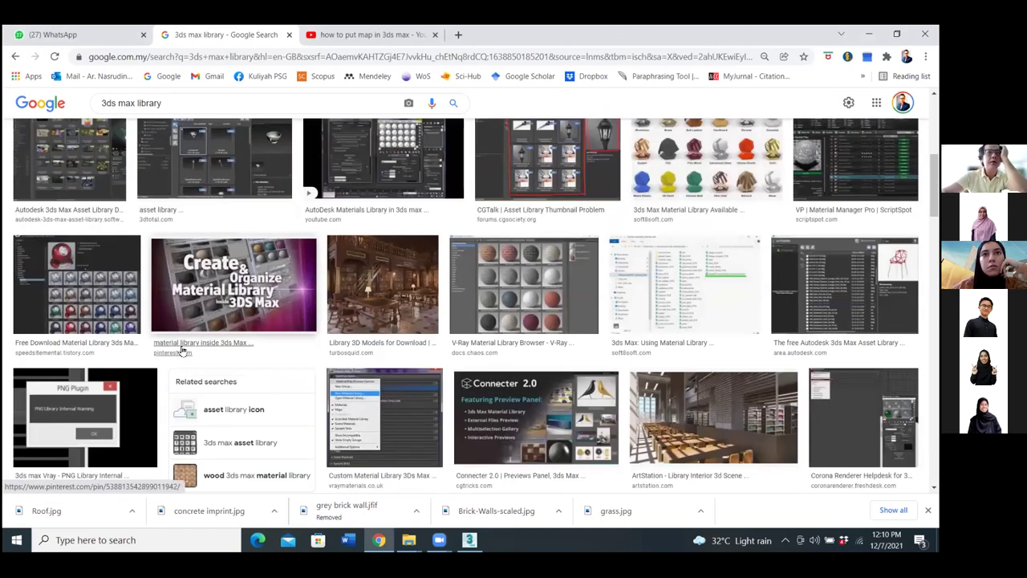
scroll(181, 354, down, 6)
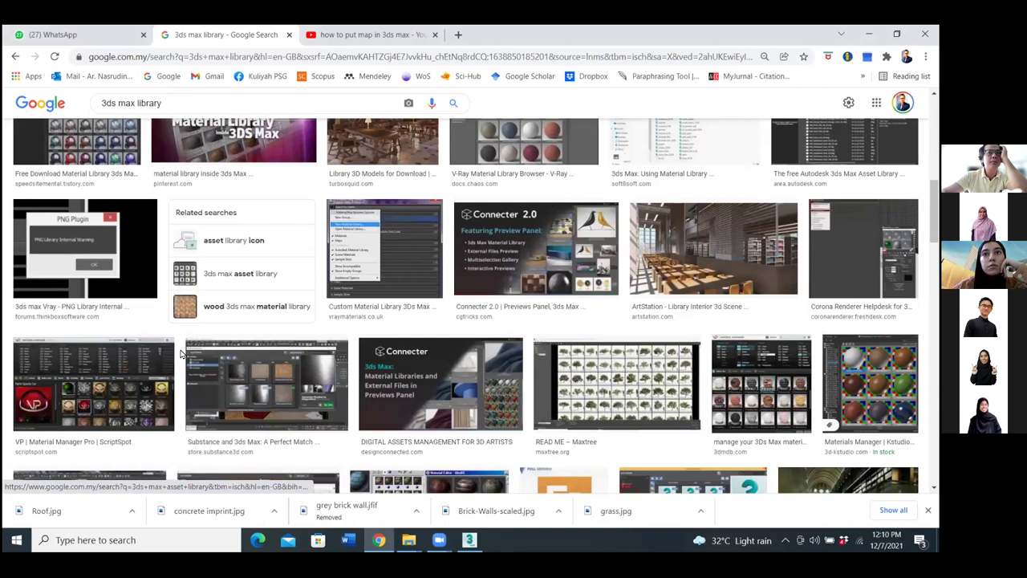
scroll(344, 277, down, 3)
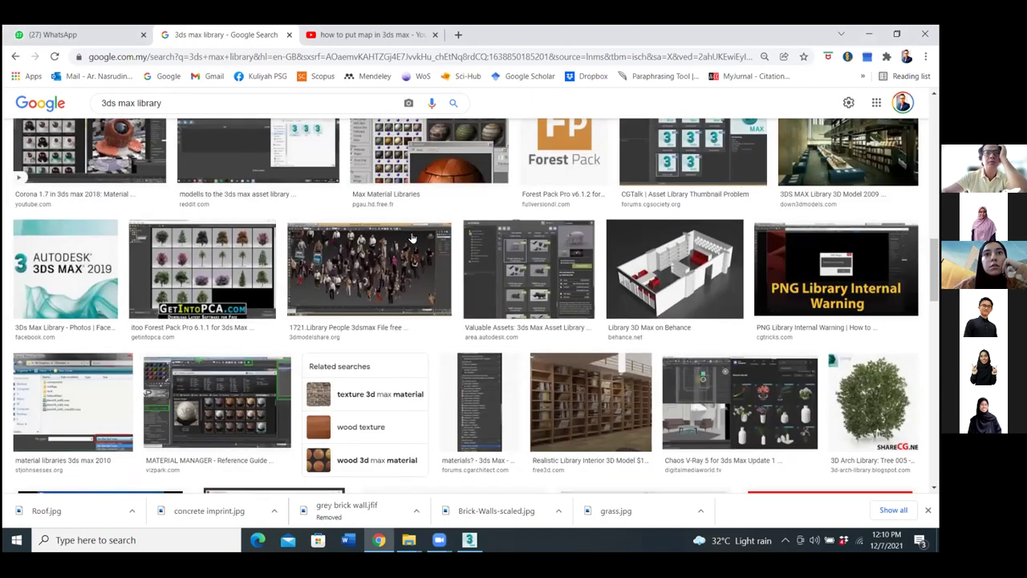
click(344, 277)
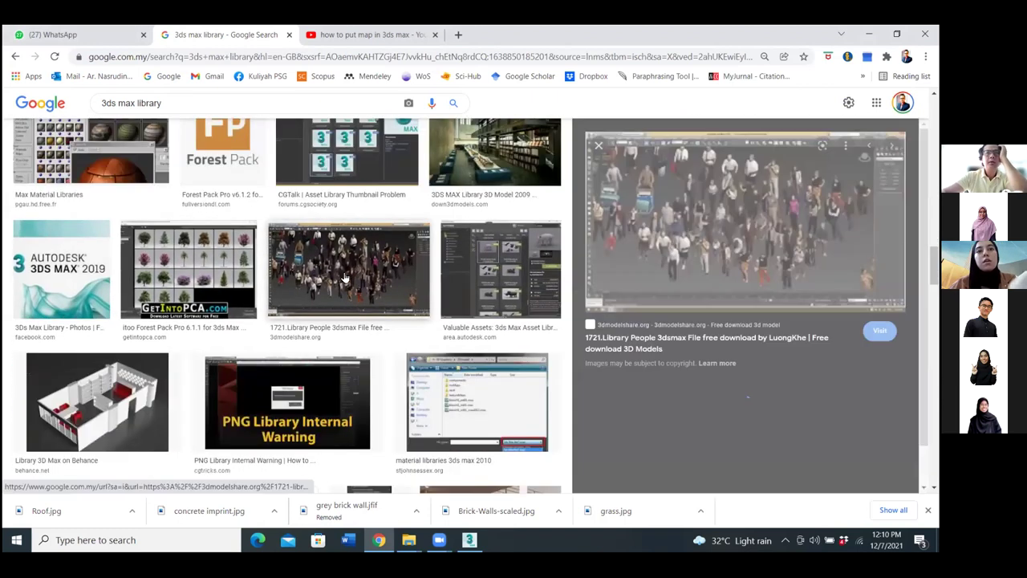
Scroll further and preview the 'Download 15 Library Sketchup 3D Models' result.
scroll(721, 253, down, 3)
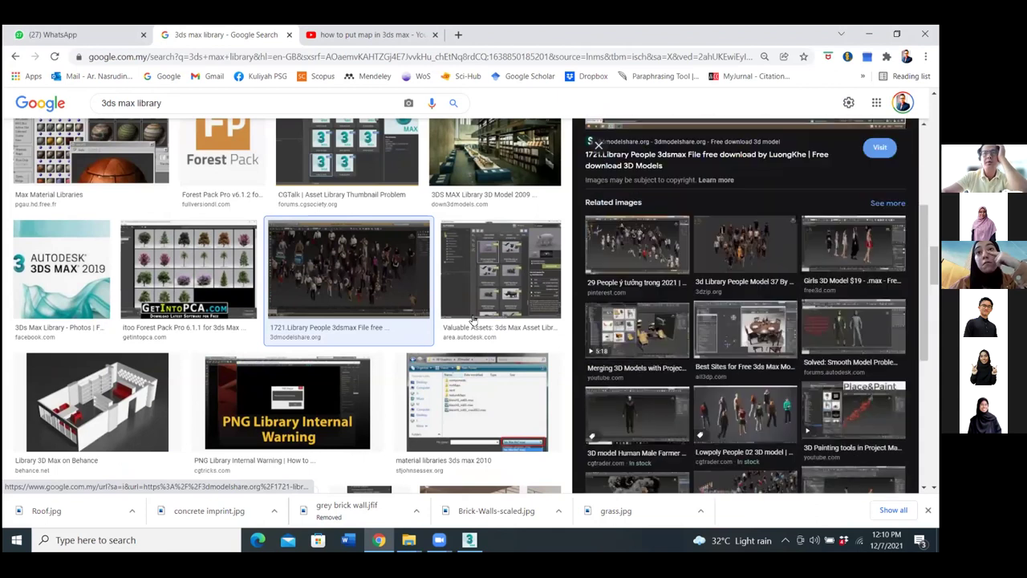
scroll(428, 320, down, 5)
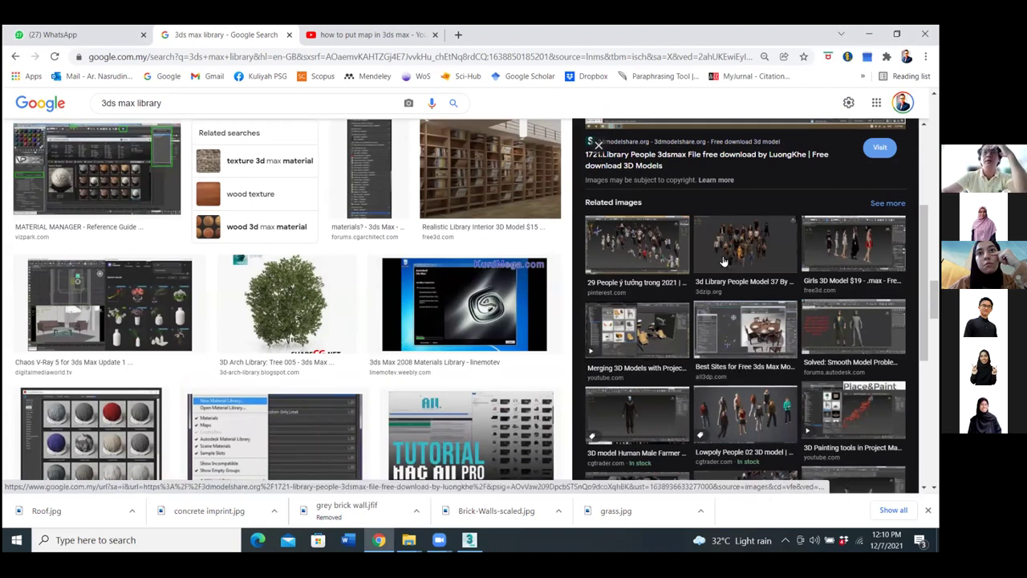
scroll(663, 281, down, 3)
scroll(663, 282, up, 2)
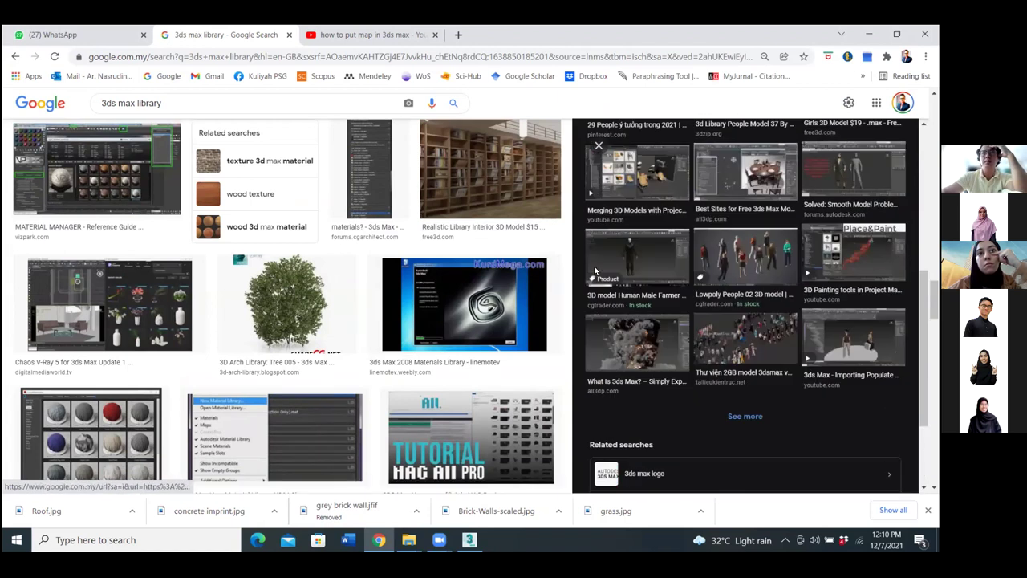
scroll(455, 310, down, 5)
scroll(455, 310, down, 2)
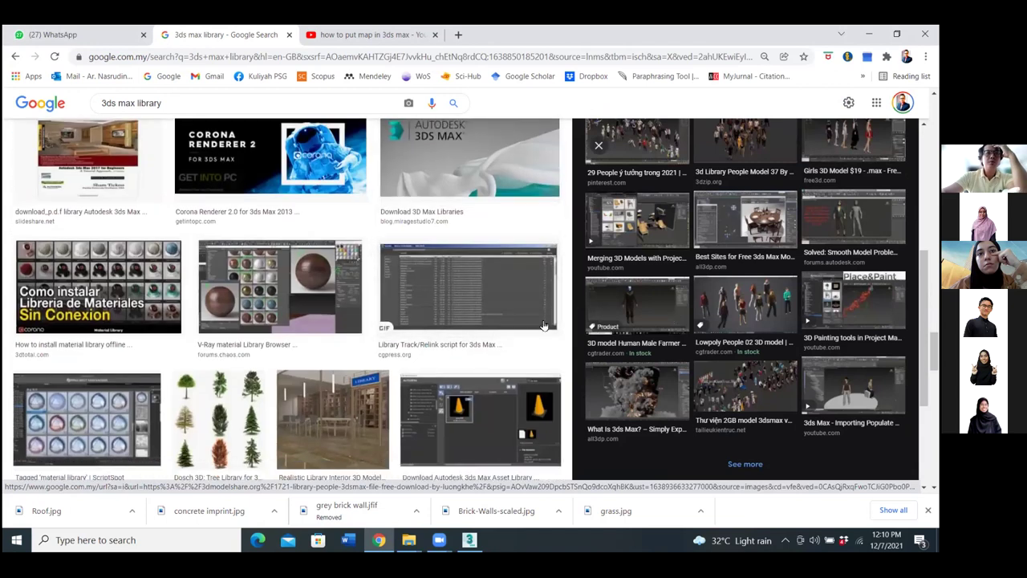
scroll(275, 405, down, 5)
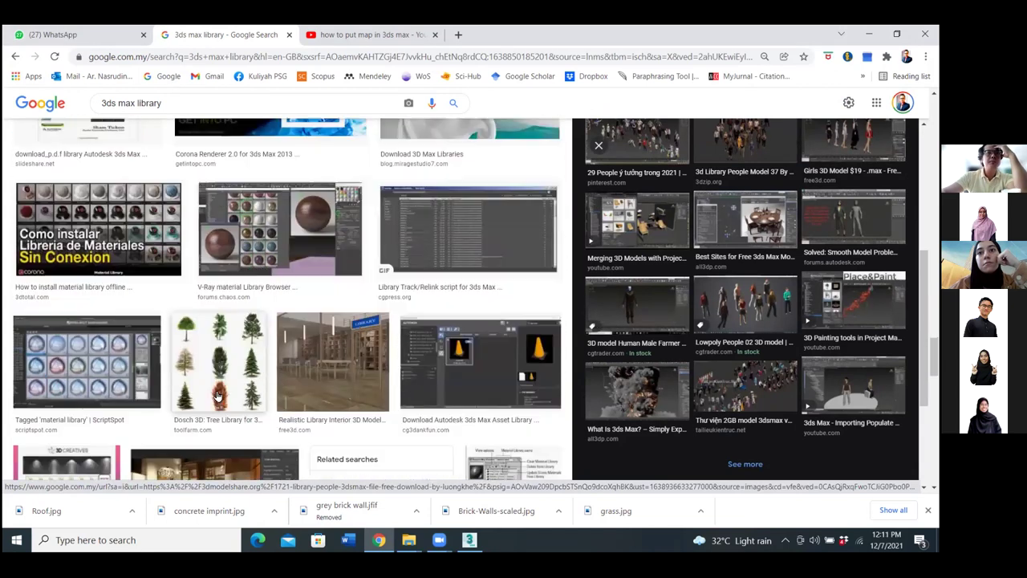
scroll(223, 387, down, 2)
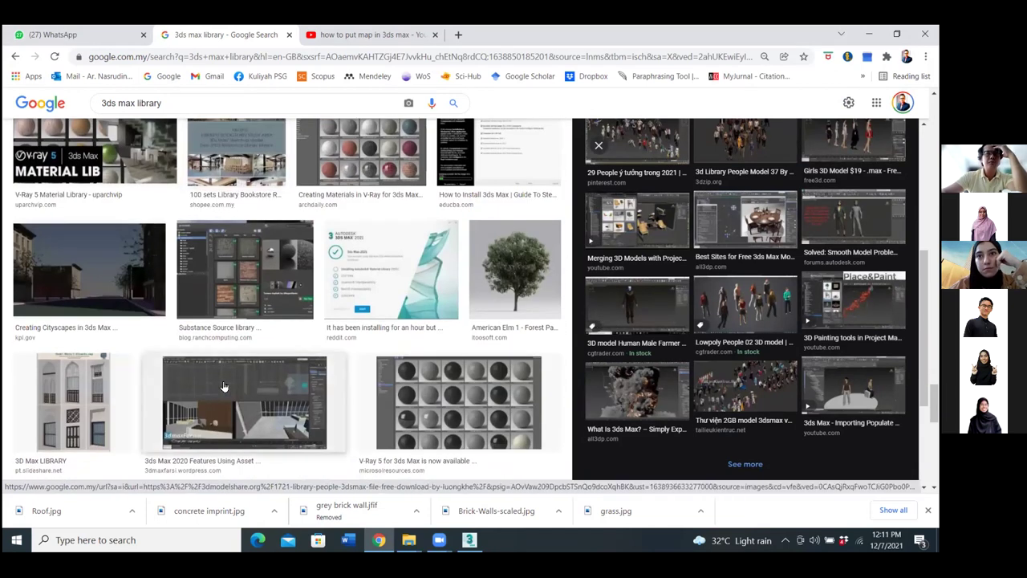
scroll(224, 387, down, 2)
scroll(224, 387, down, 2)
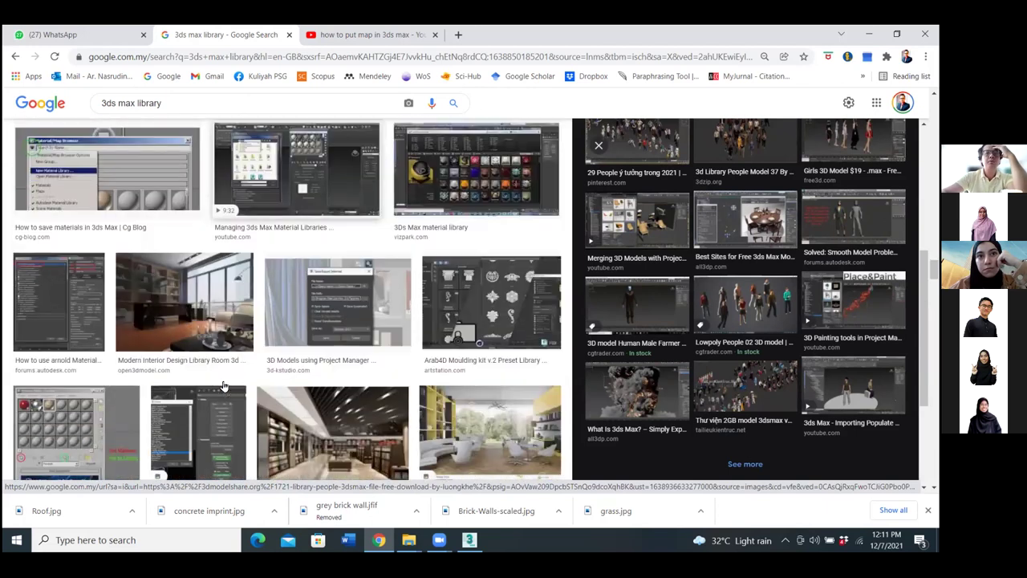
scroll(224, 387, down, 2)
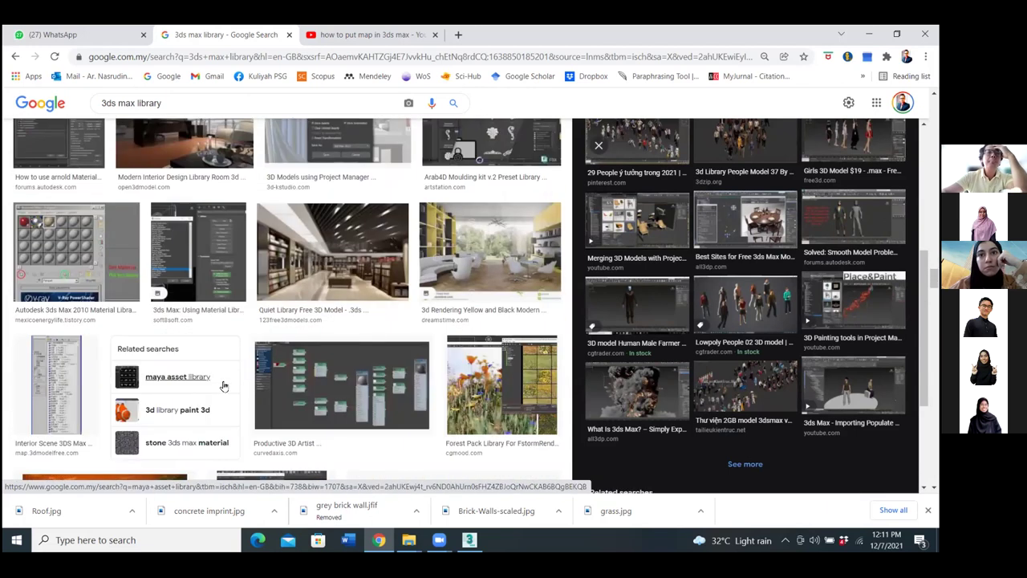
scroll(223, 387, down, 4)
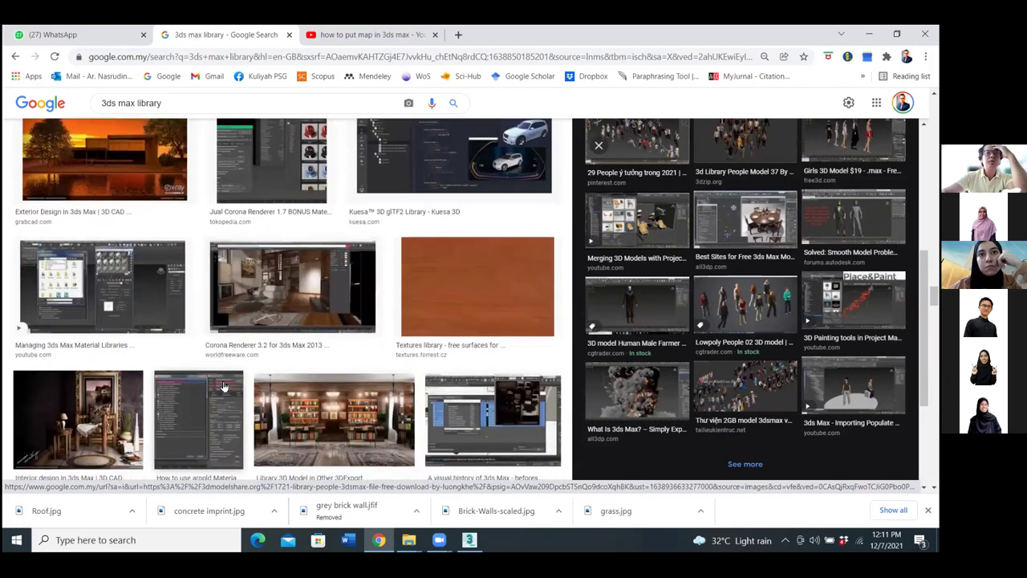
scroll(224, 387, down, 8)
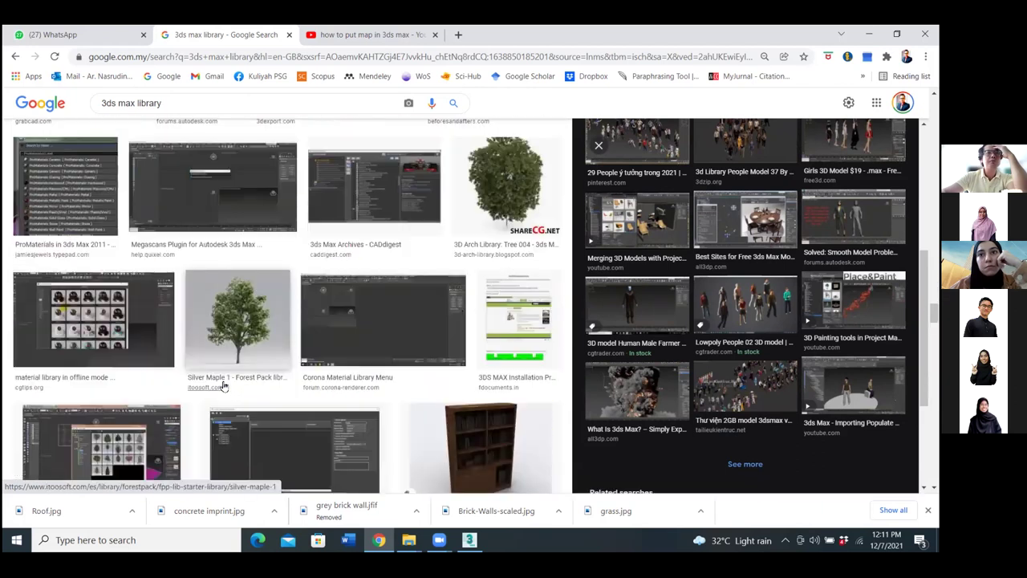
scroll(231, 386, down, 10)
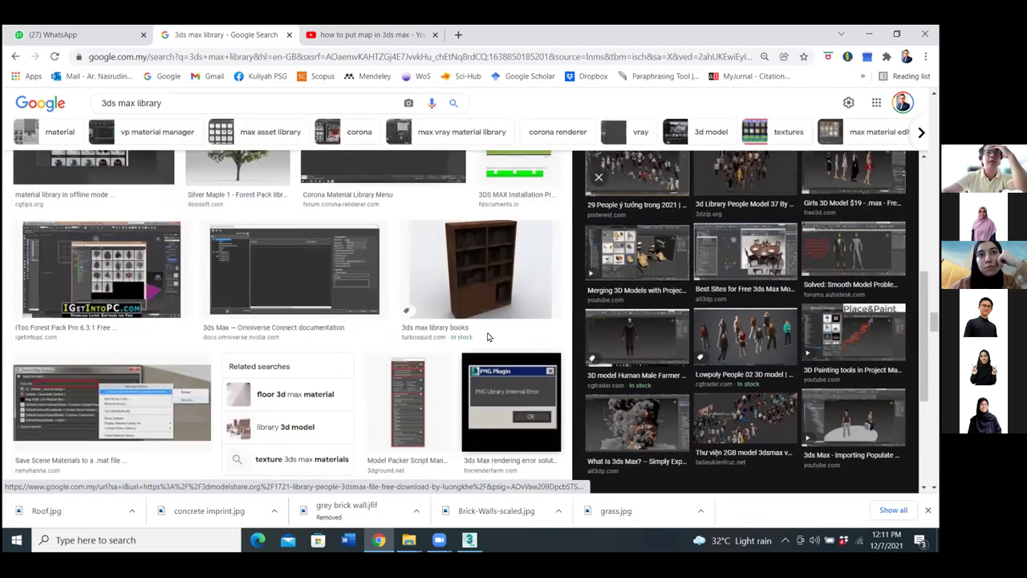
scroll(518, 353, down, 4)
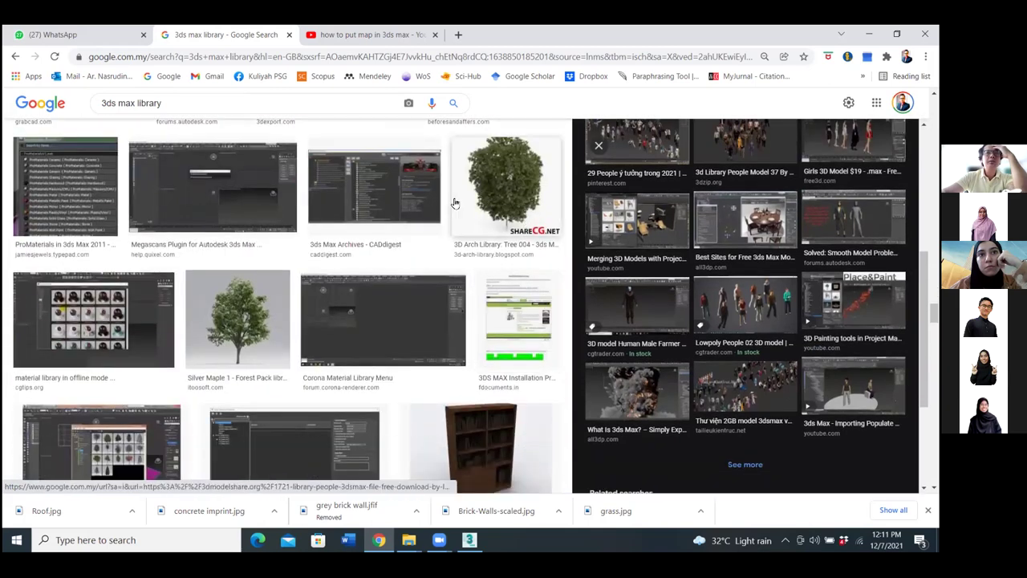
scroll(255, 324, down, 3)
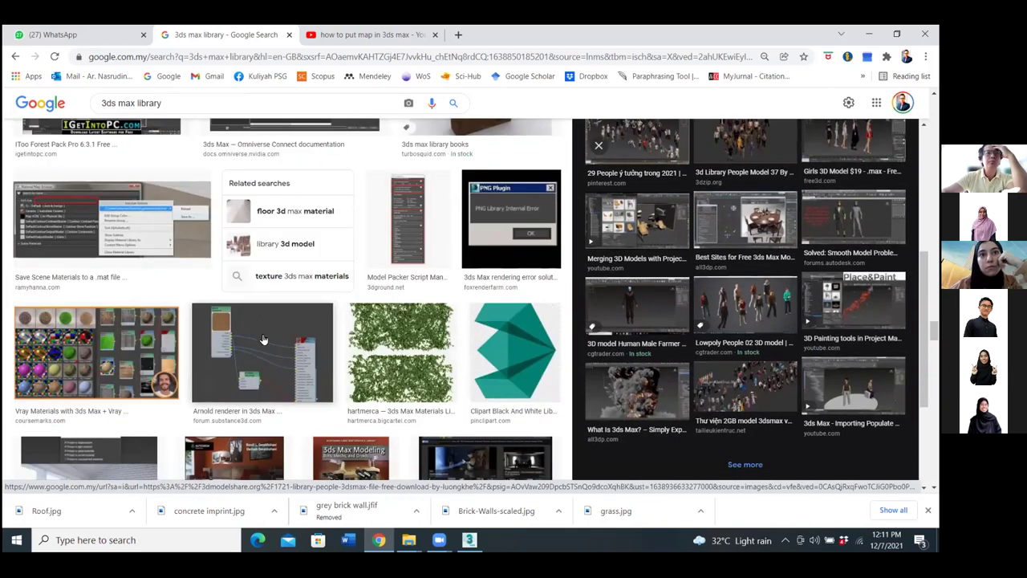
scroll(256, 329, down, 2)
scroll(263, 339, down, 2)
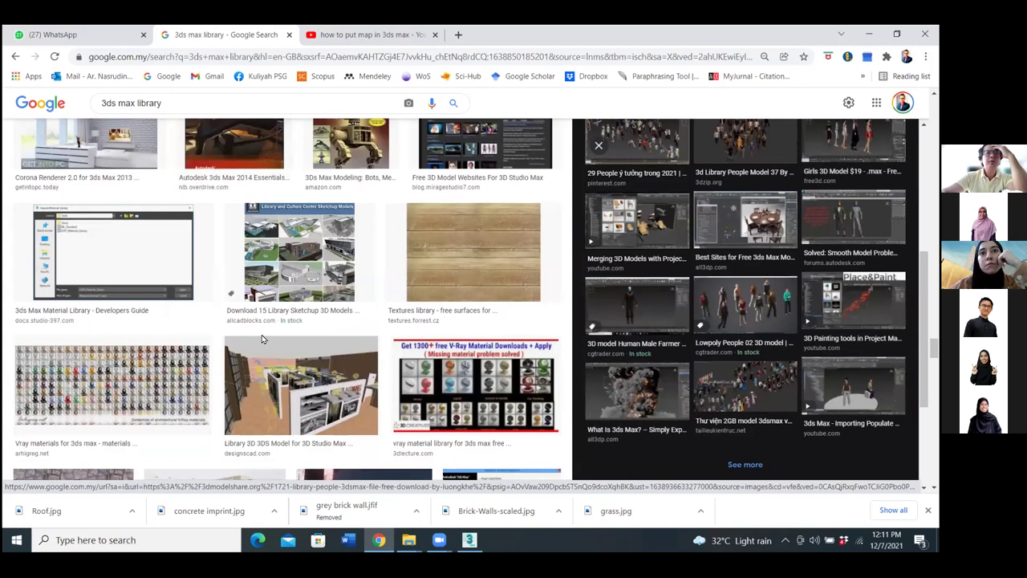
click(281, 285)
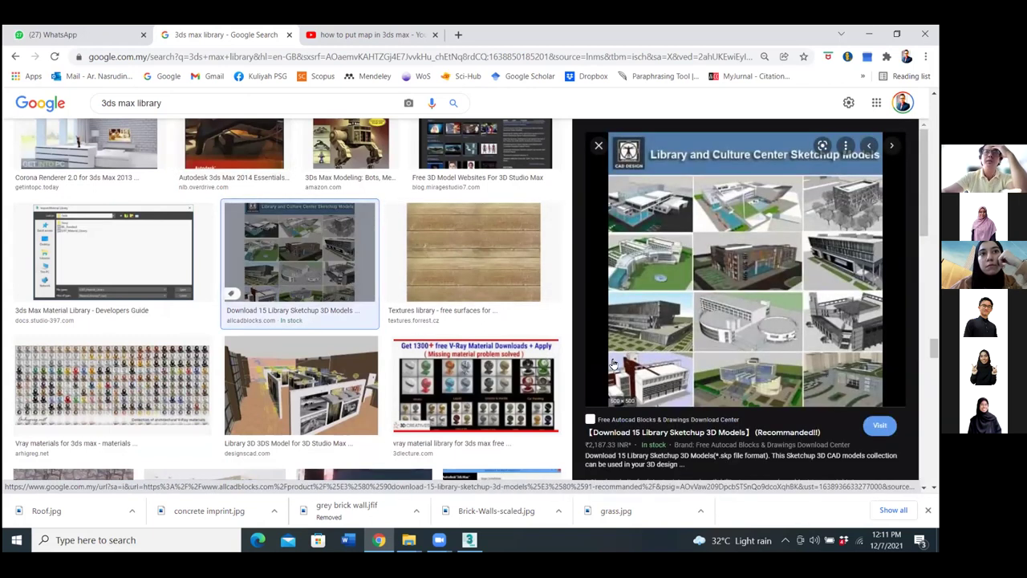
scroll(496, 377, down, 8)
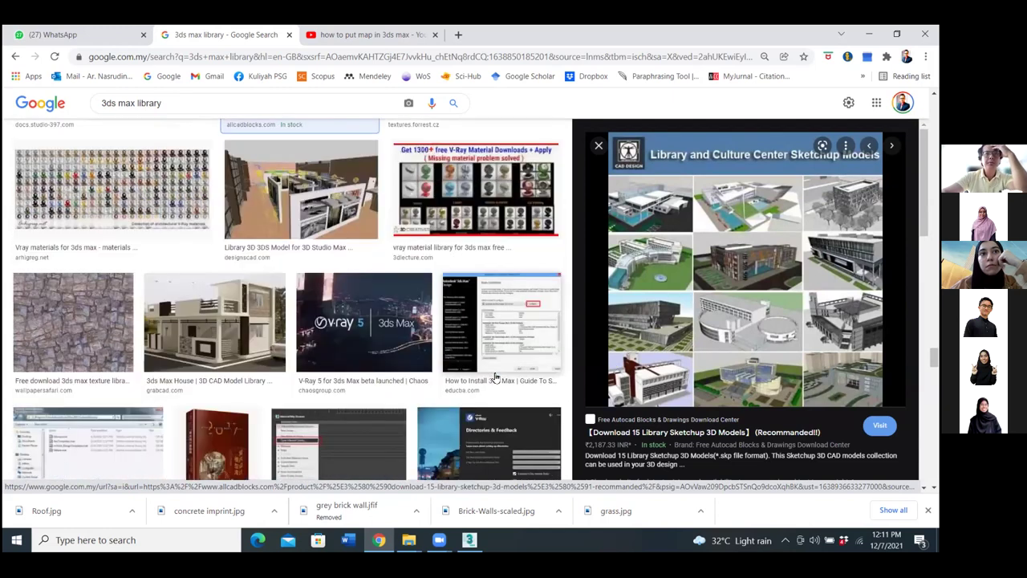
scroll(496, 378, down, 10)
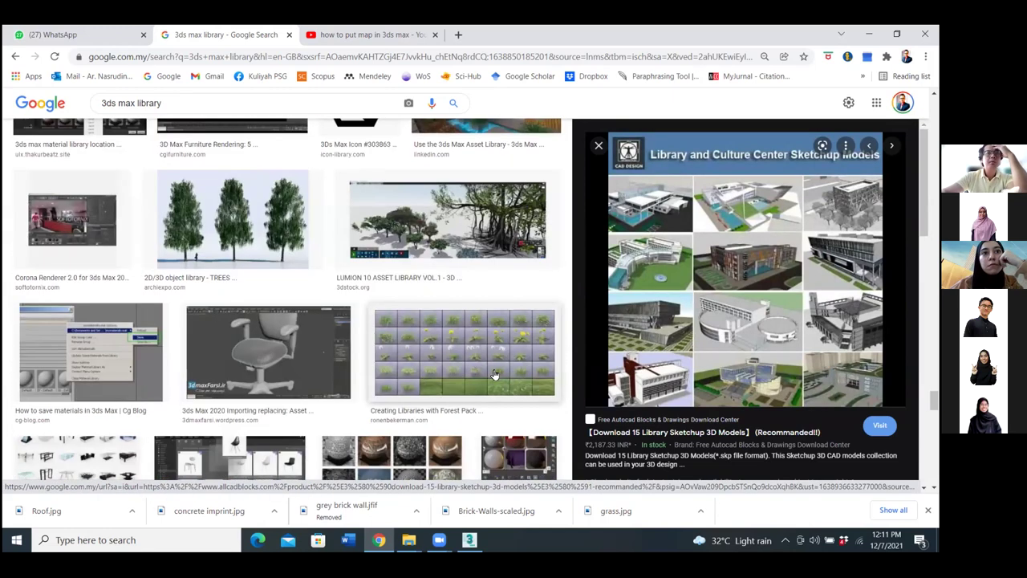
scroll(495, 375, down, 2)
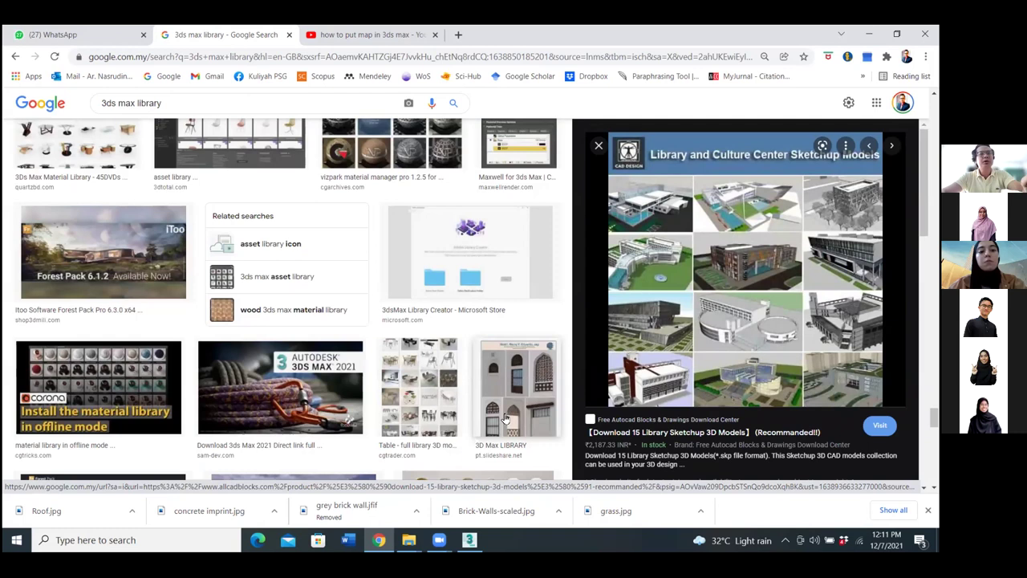
scroll(465, 425, up, 2)
scroll(431, 482, up, 2)
Check that the 3Ds Max folder holds To merge.max beside Day 12.max, then return to 3ds Max.
mouse_move(470, 539)
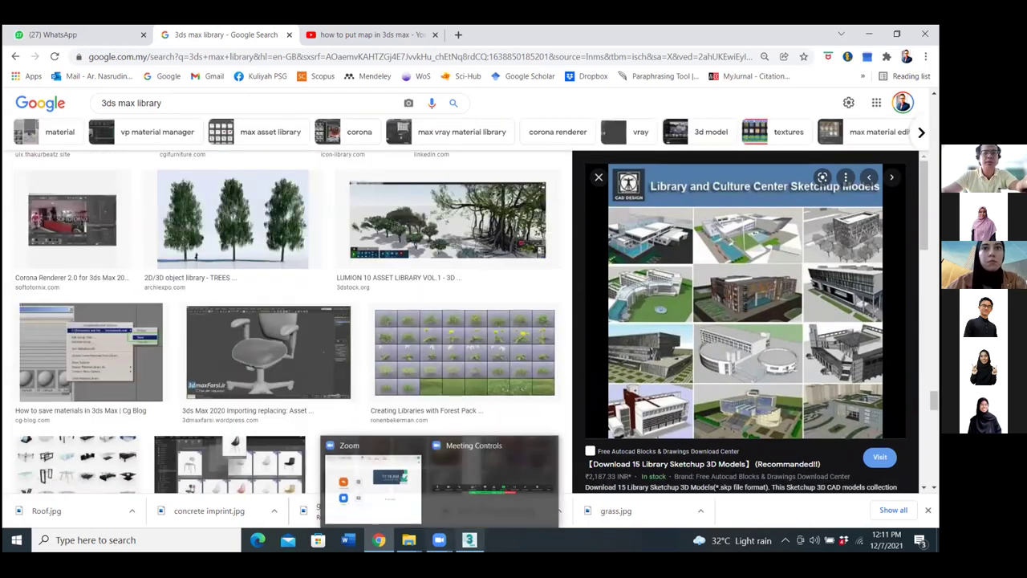
click(478, 520)
middle_drag(521, 364, 573, 340)
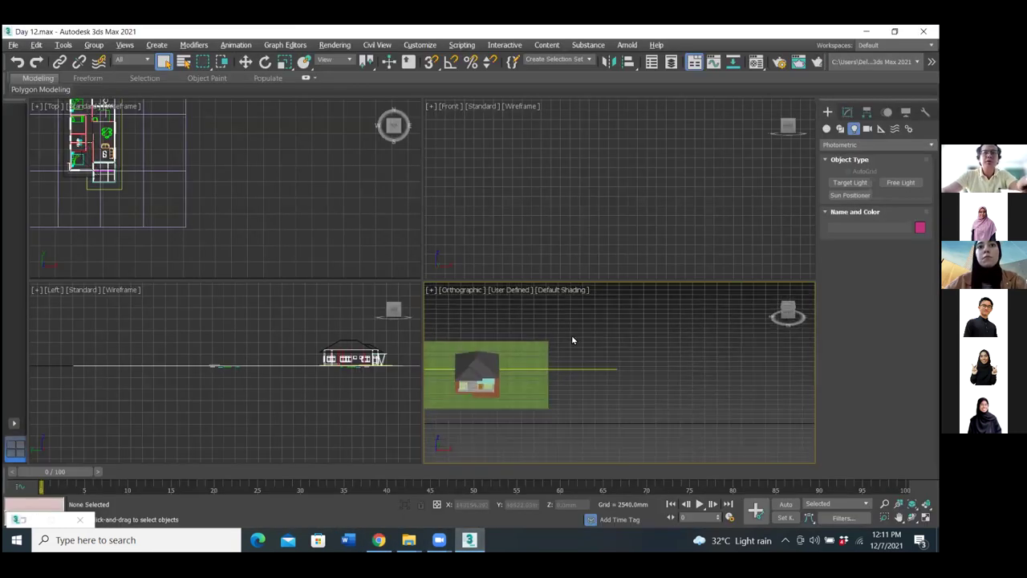
click(409, 540)
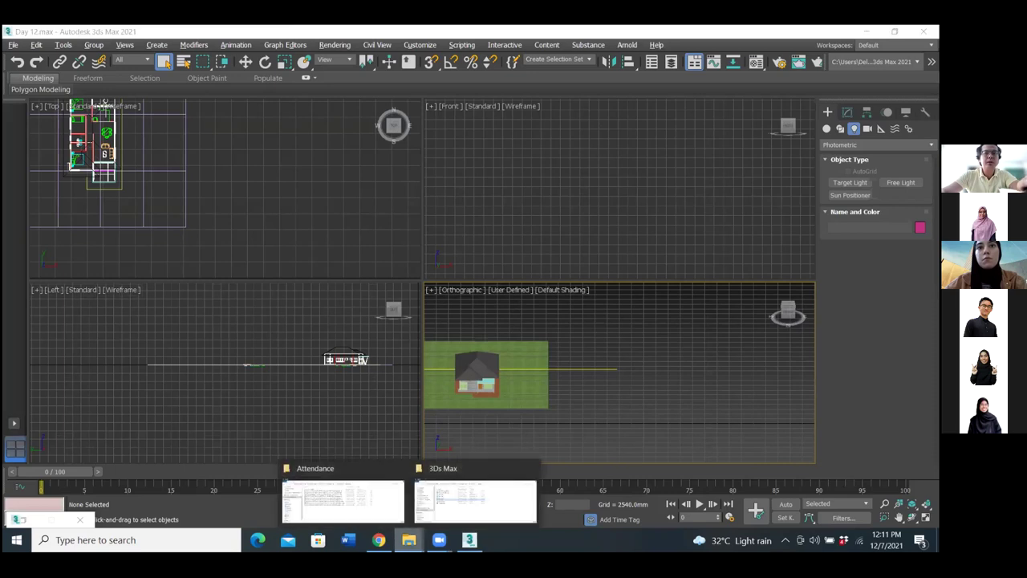
click(439, 498)
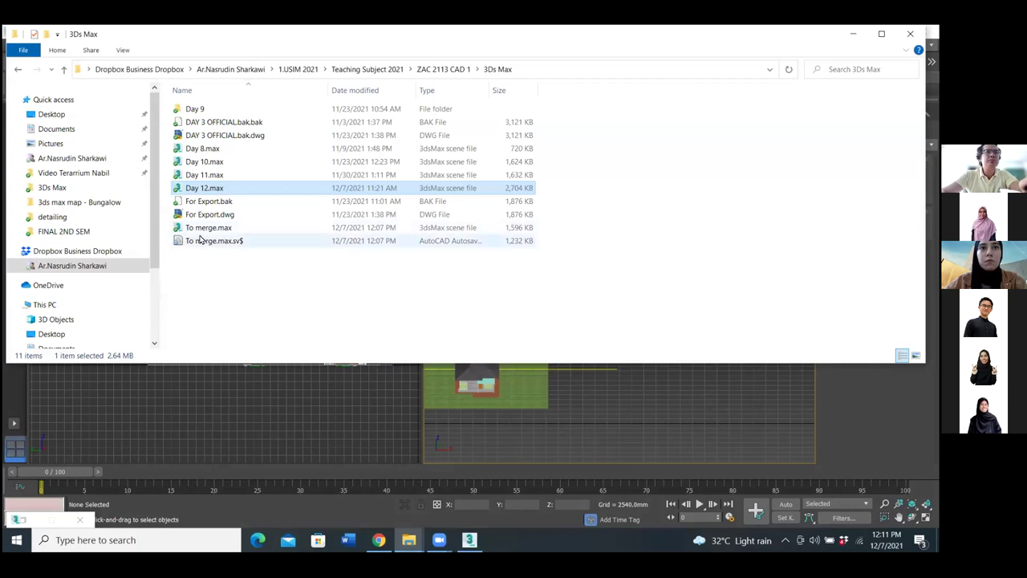
key(alt+Tab)
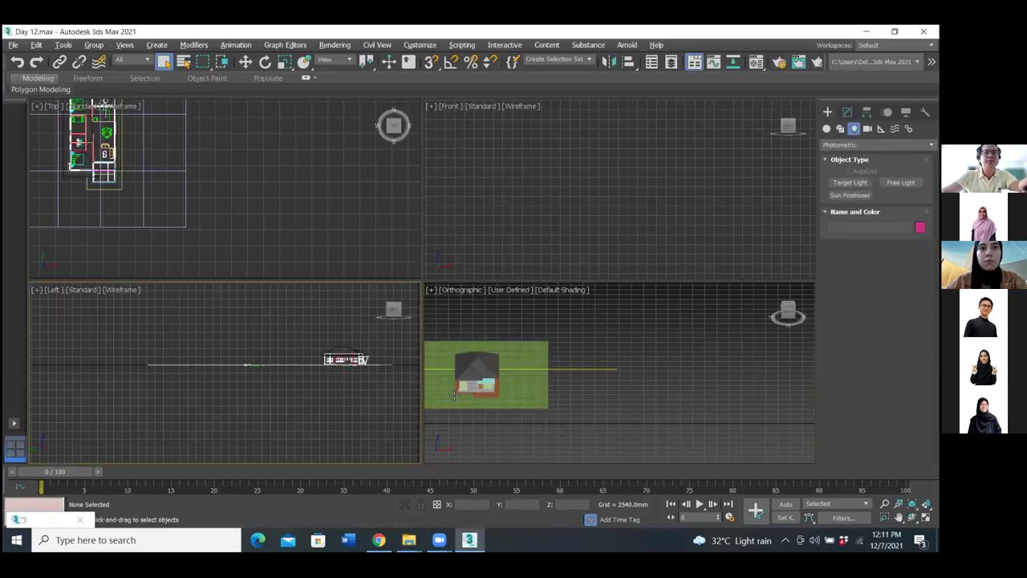
click(16, 45)
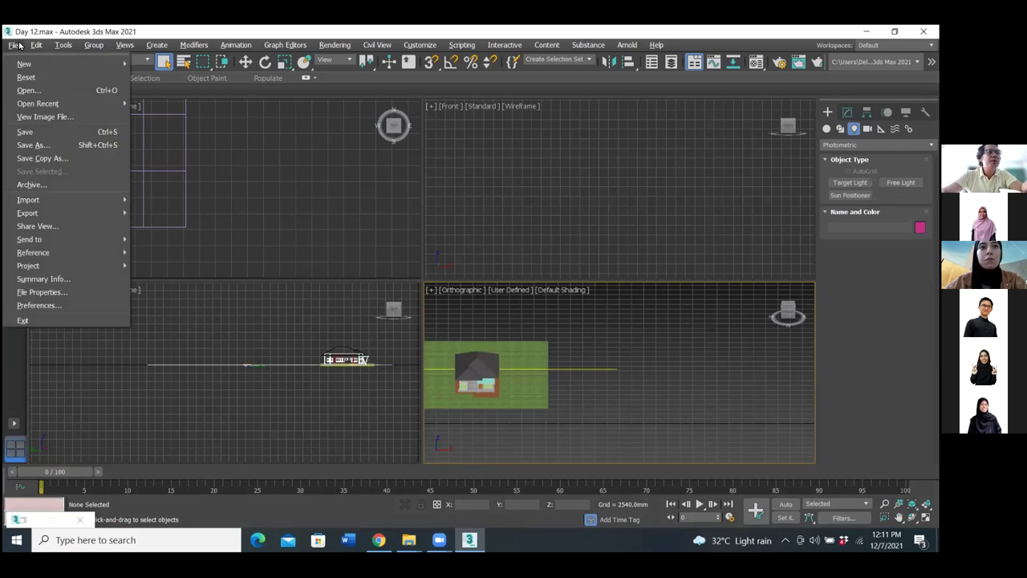
Start a Merge and browse through Dropbox to the 3ds Max folder, choosing To merge.max.
mouse_move(49, 205)
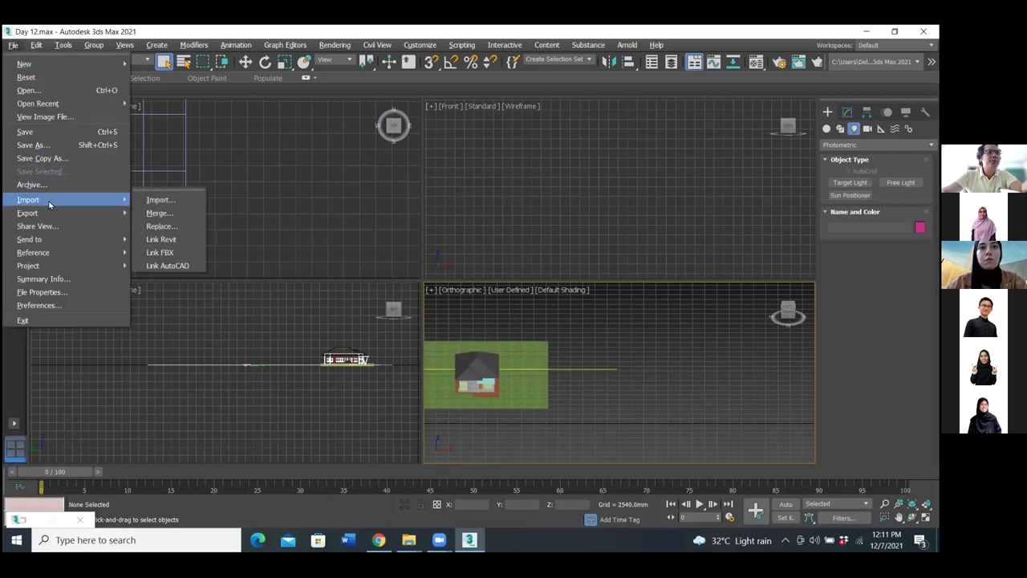
click(158, 214)
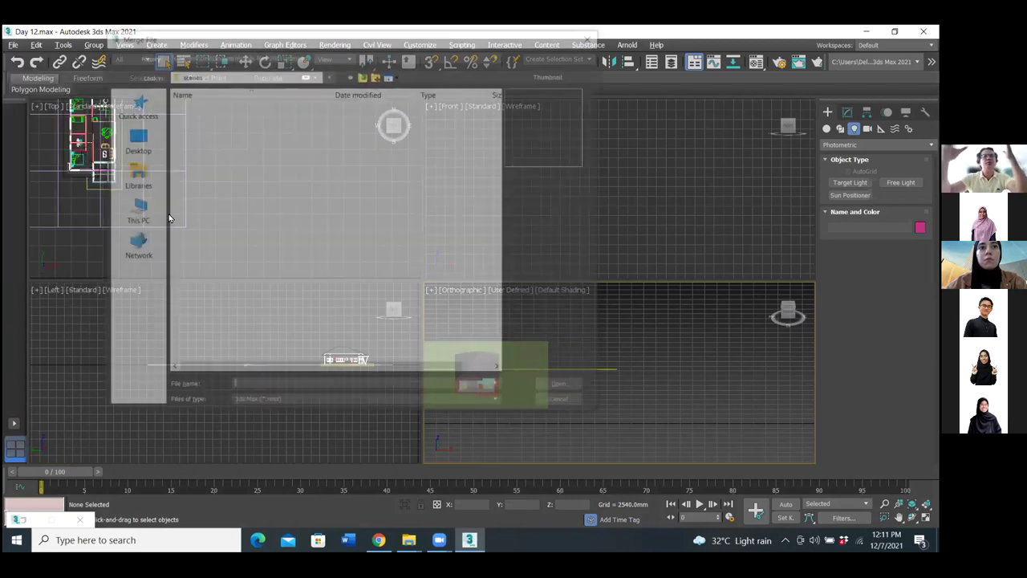
click(291, 403)
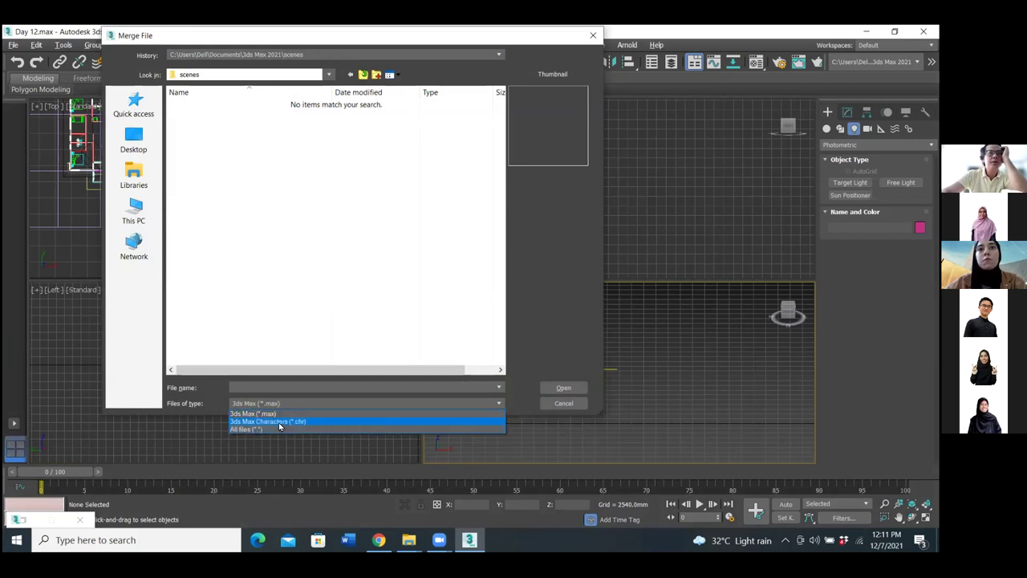
click(282, 413)
click(364, 77)
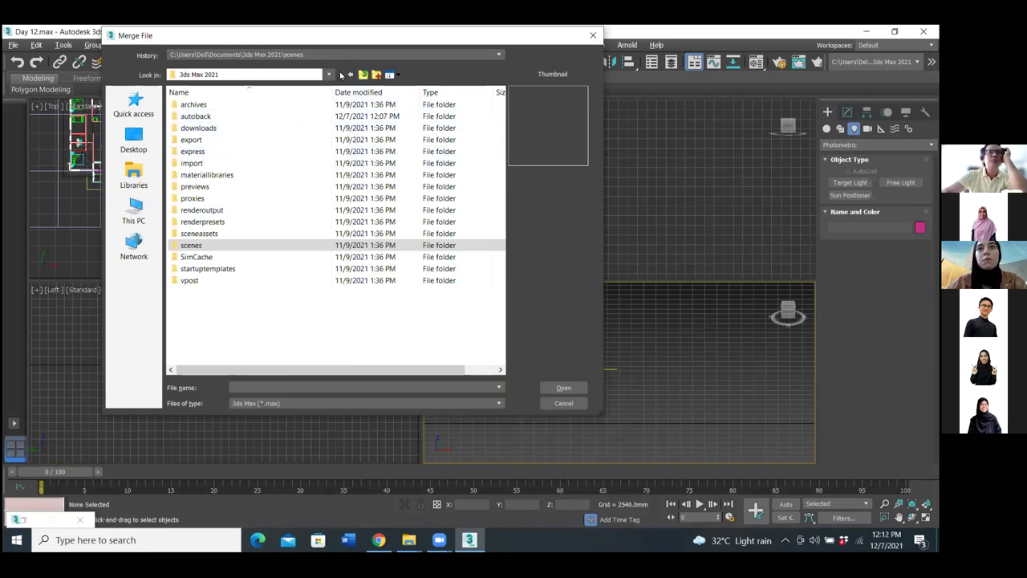
click(348, 75)
click(348, 75)
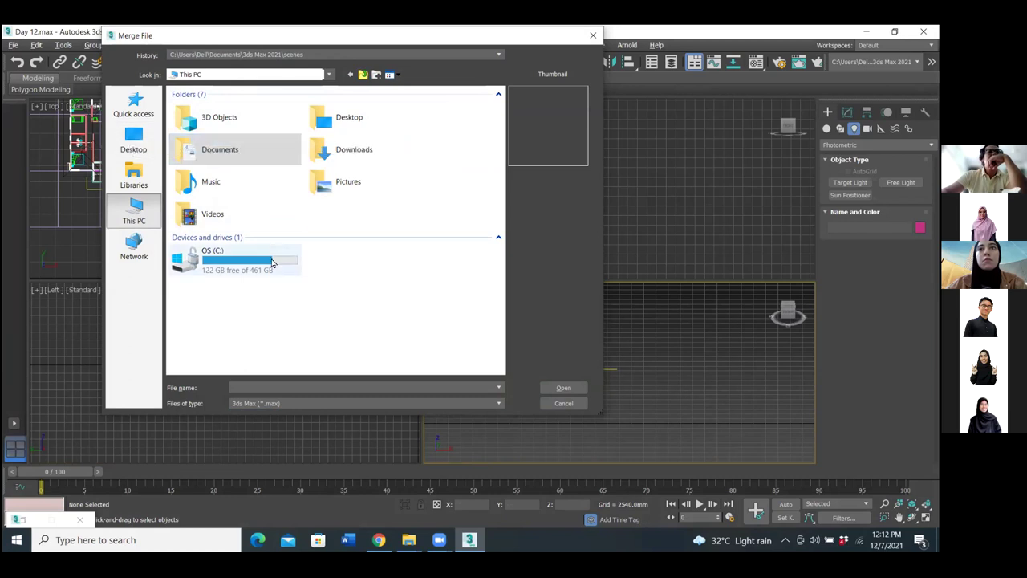
click(330, 74)
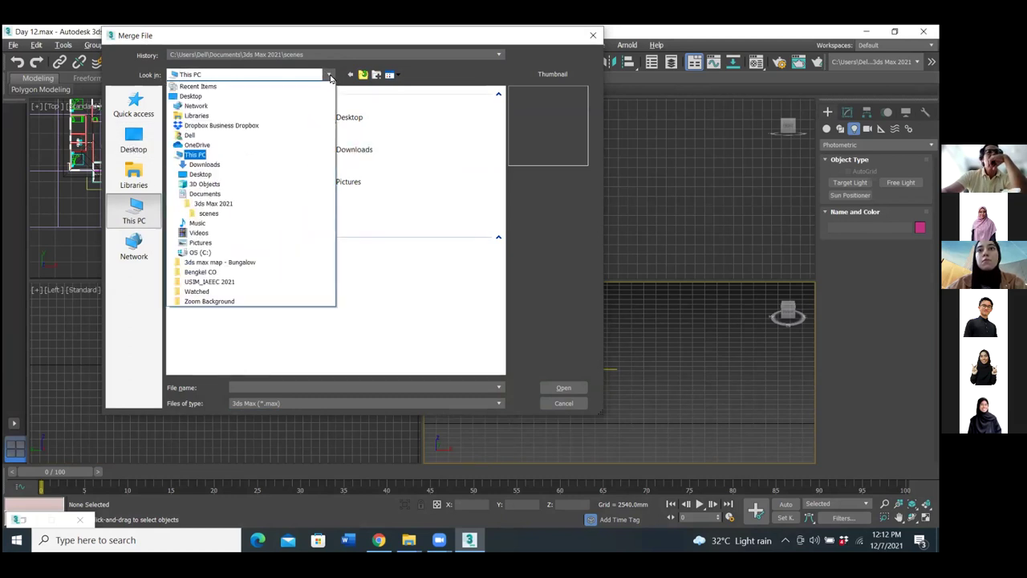
click(225, 126)
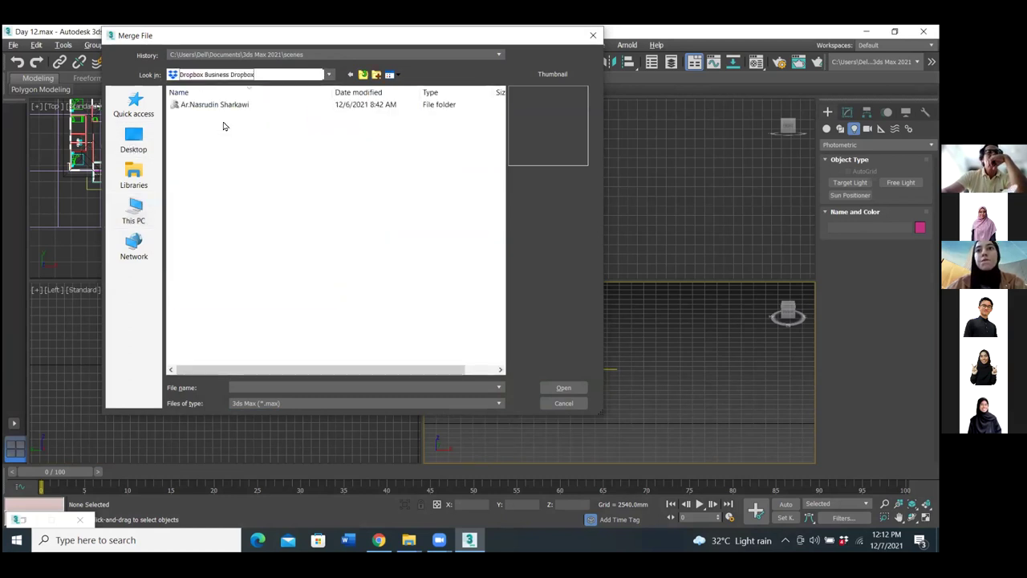
double_click(223, 105)
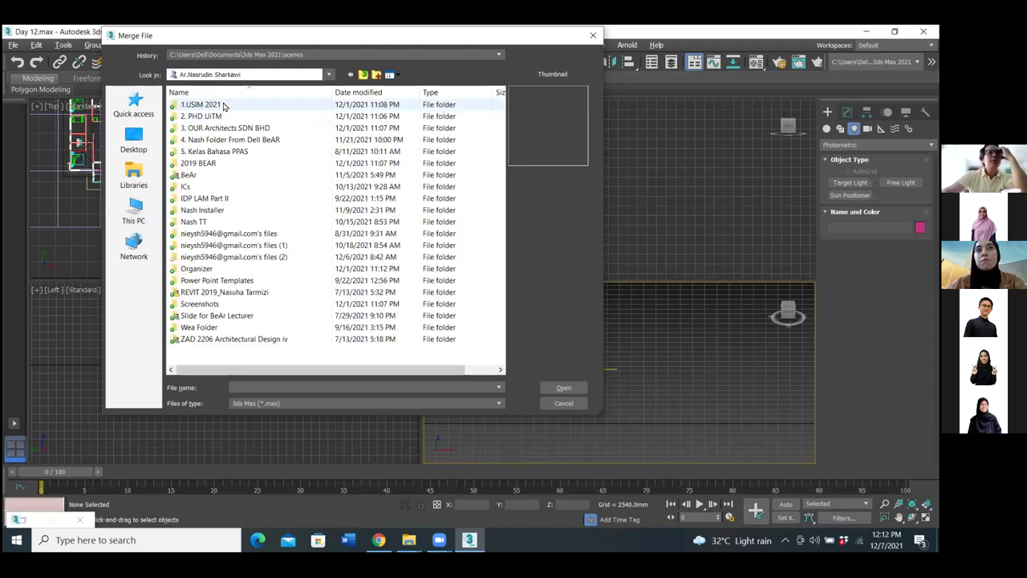
double_click(224, 105)
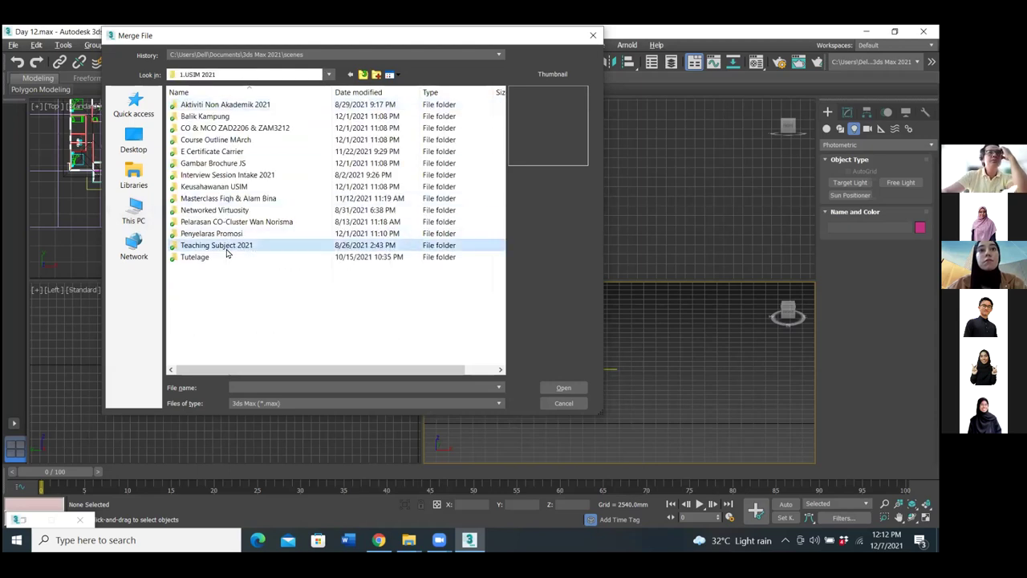
double_click(228, 245)
double_click(228, 117)
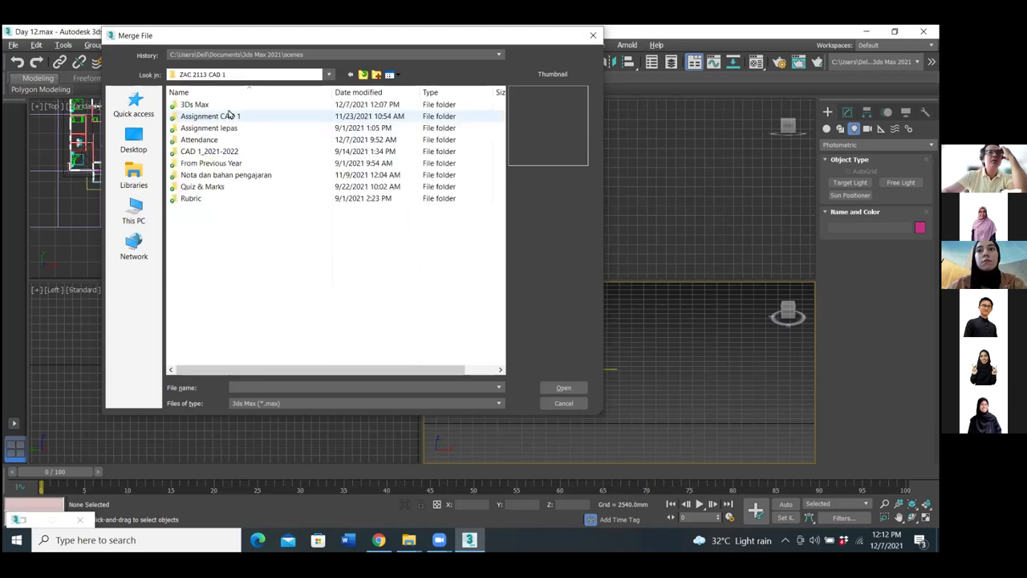
double_click(227, 106)
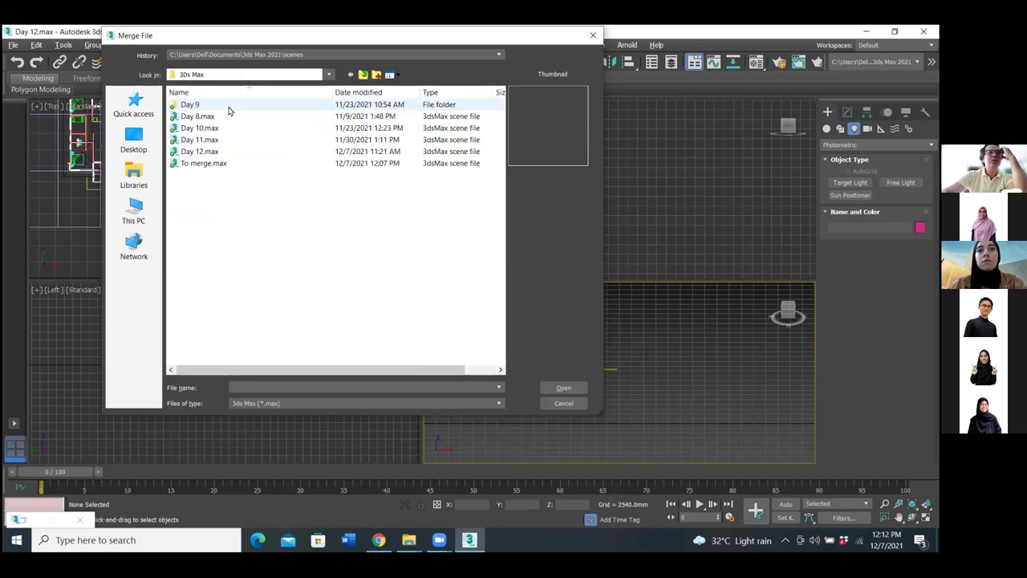
click(210, 164)
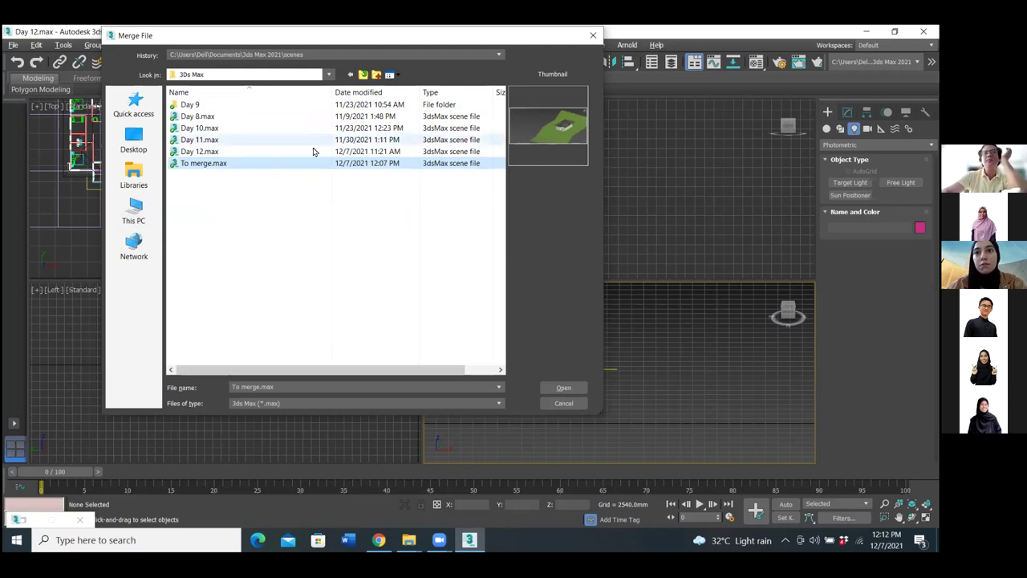
Merge all objects, merging duplicate names for all and using the merged materials.
click(563, 389)
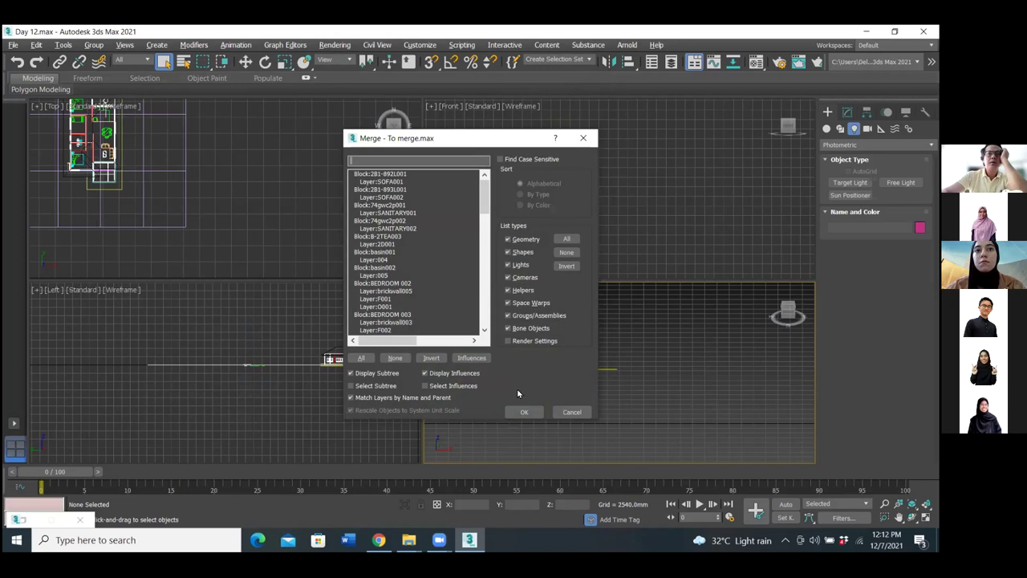
click(361, 357)
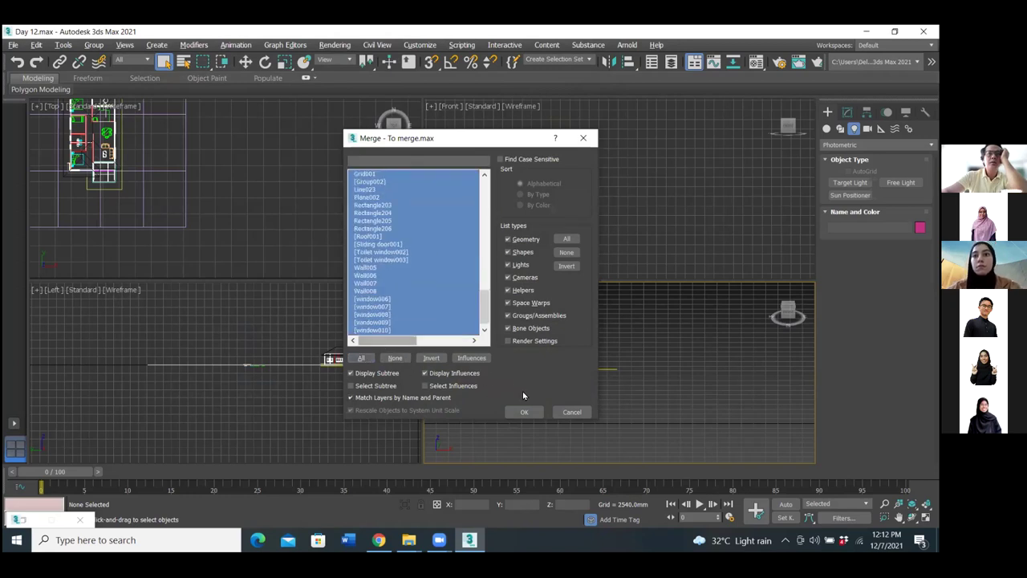
click(524, 412)
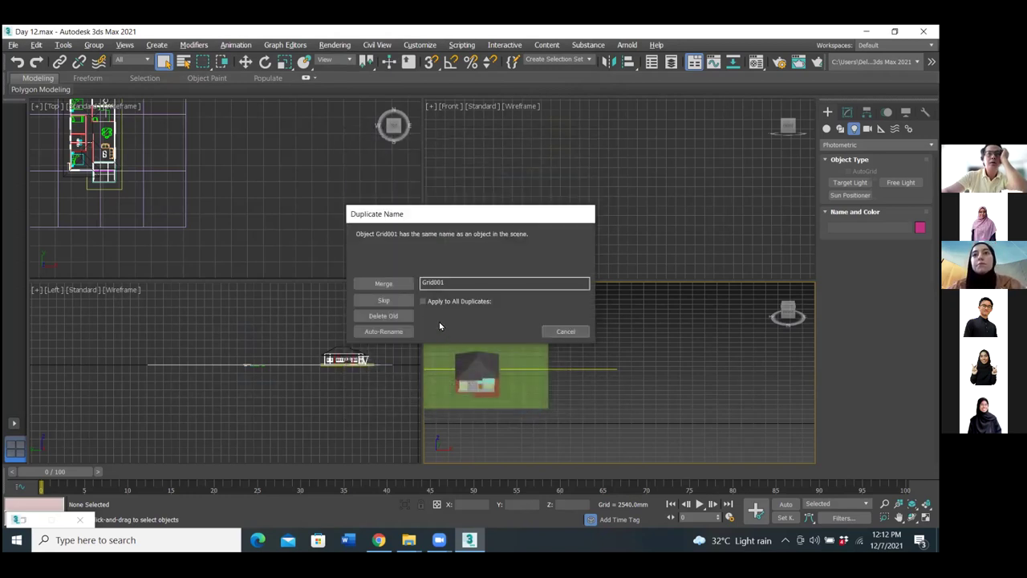
click(423, 301)
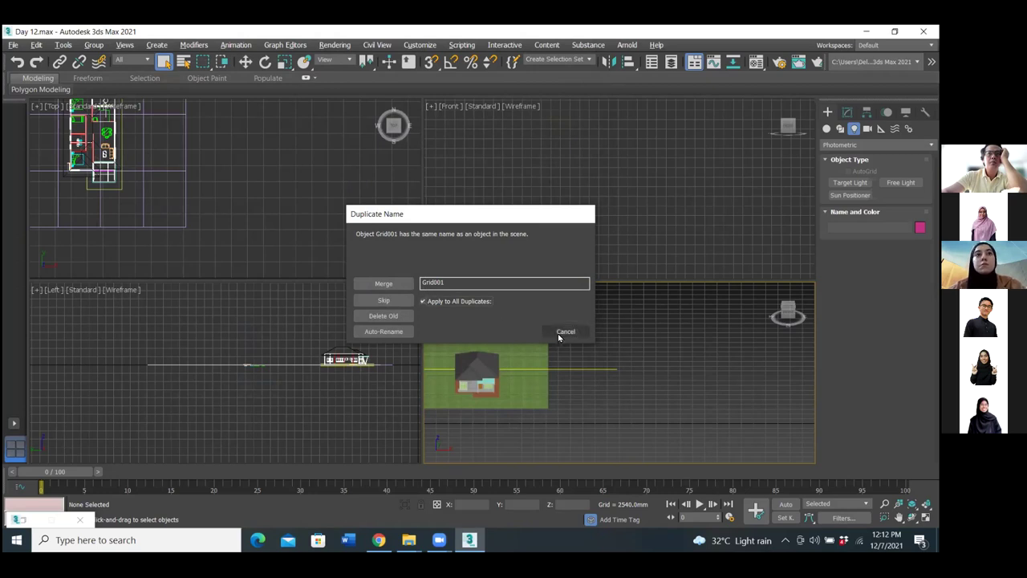
click(399, 283)
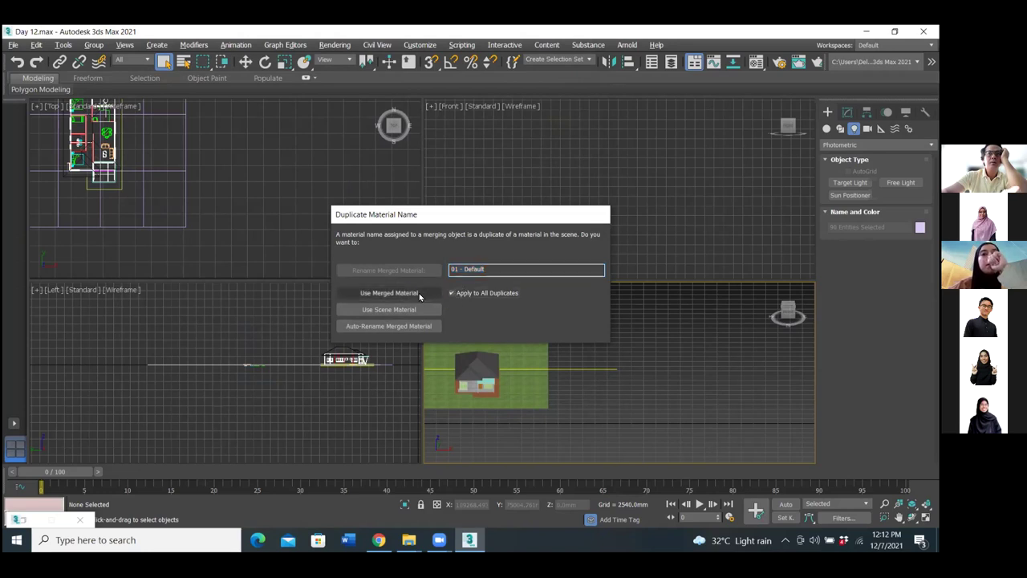
click(419, 293)
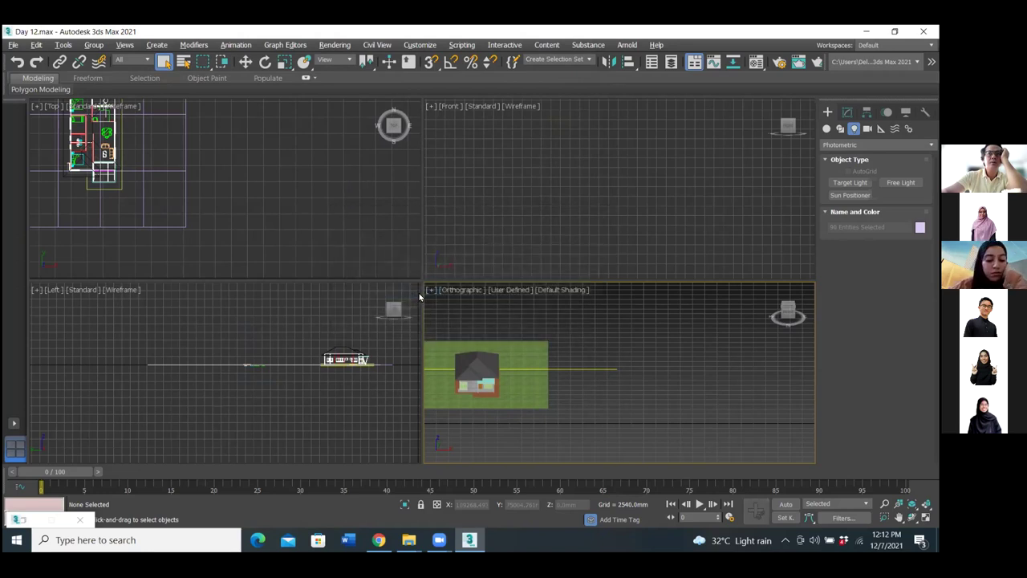
Zoom to the merged bungalow and grass plot and pan around it beside the original plot.
middle_drag(690, 347, 660, 357)
key(z)
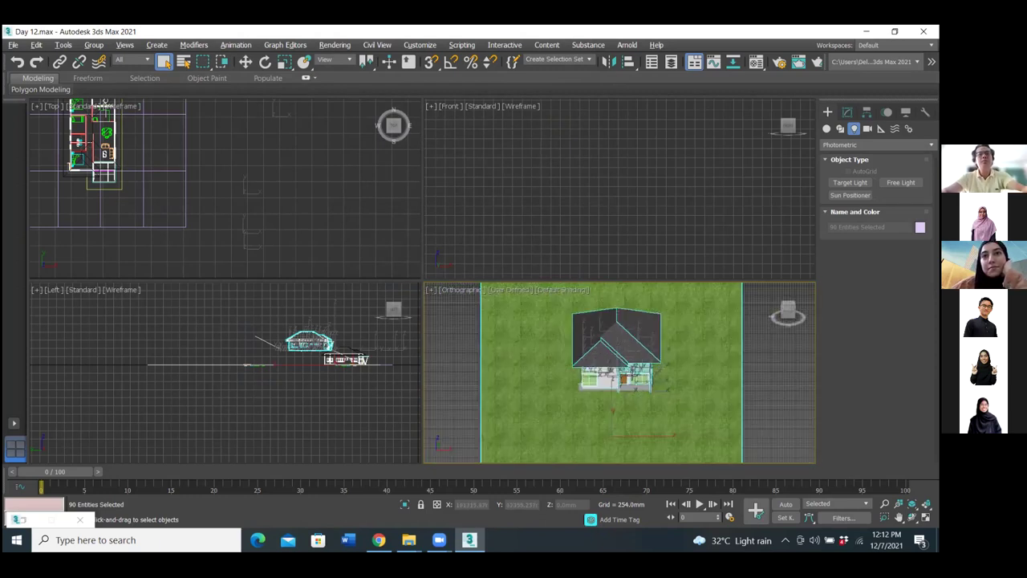
scroll(628, 389, down, 3)
click(709, 391)
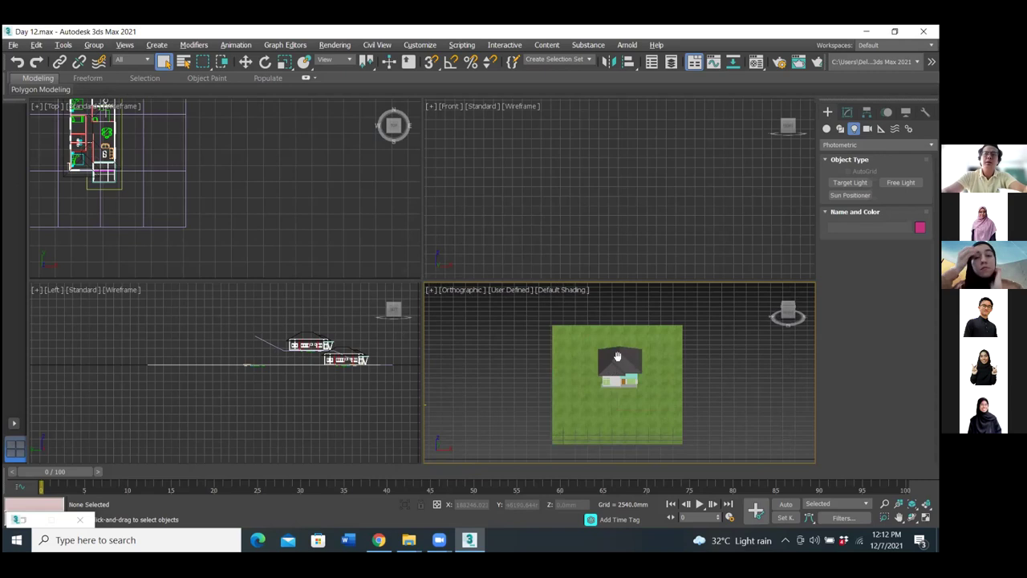
scroll(626, 345, up, 3)
scroll(626, 345, down, 1)
scroll(626, 346, down, 2)
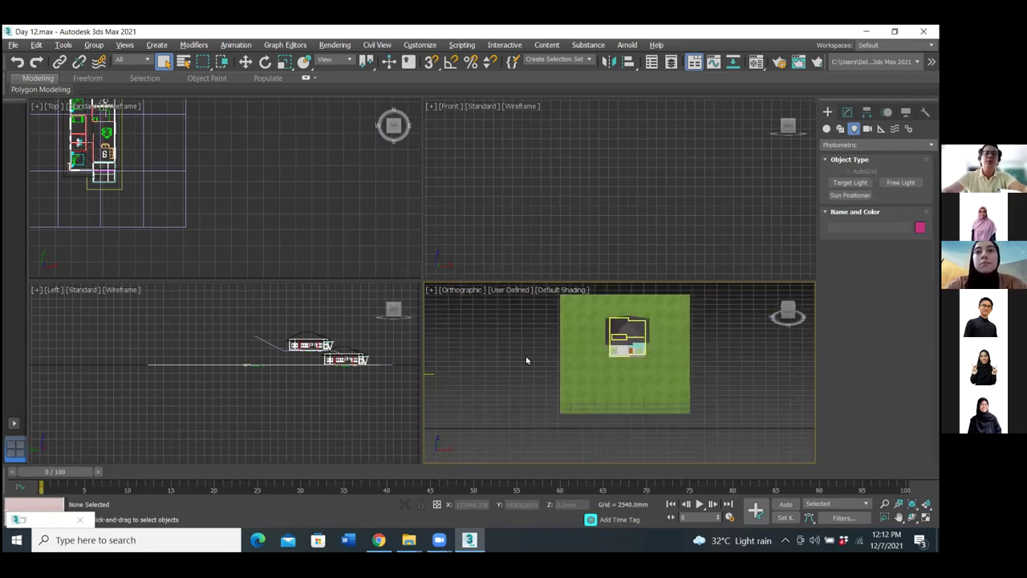
middle_drag(553, 364, 561, 366)
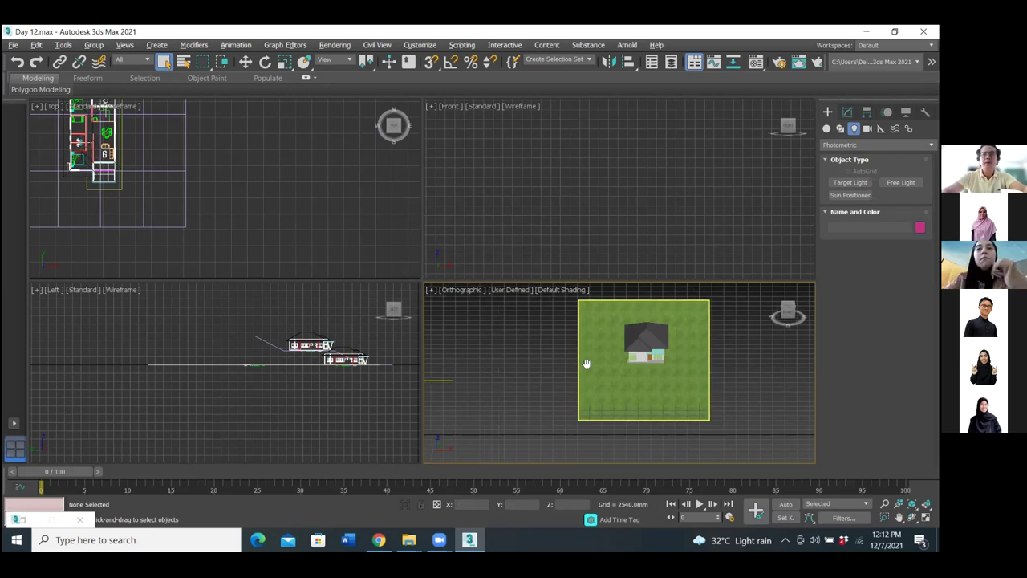
scroll(541, 365, down, 2)
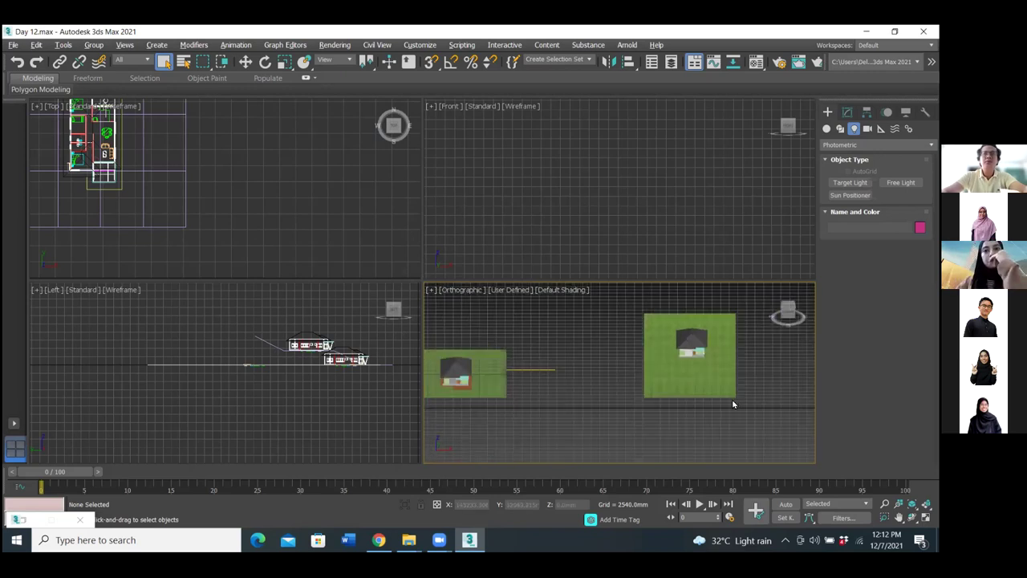
drag(731, 404, 626, 279)
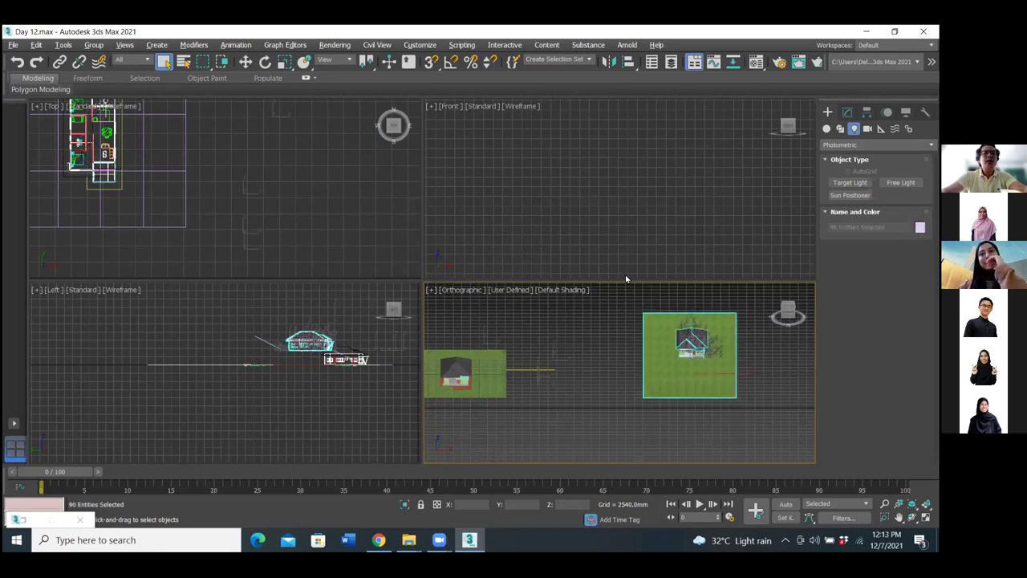
click(585, 325)
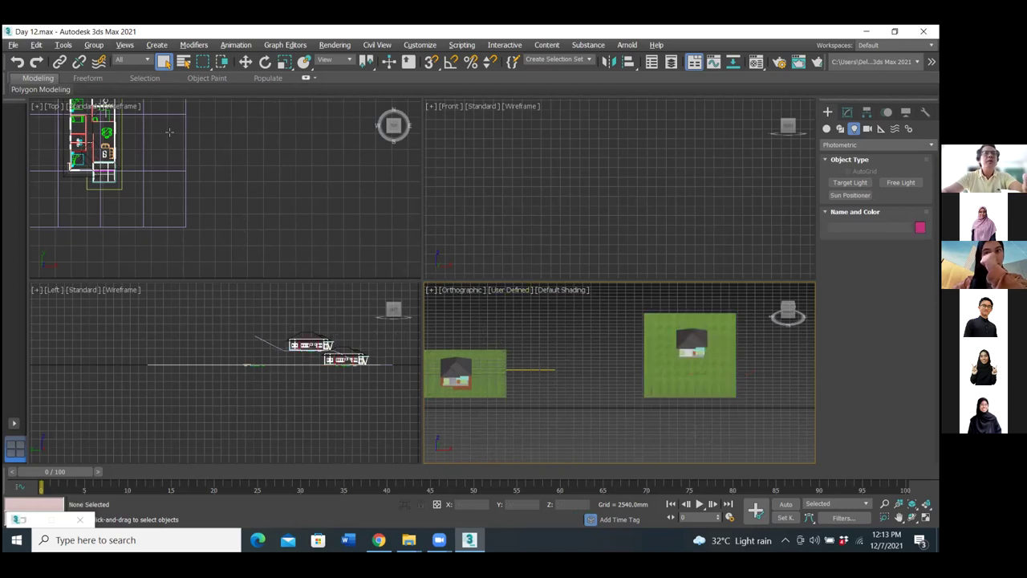
scroll(568, 366, down, 4)
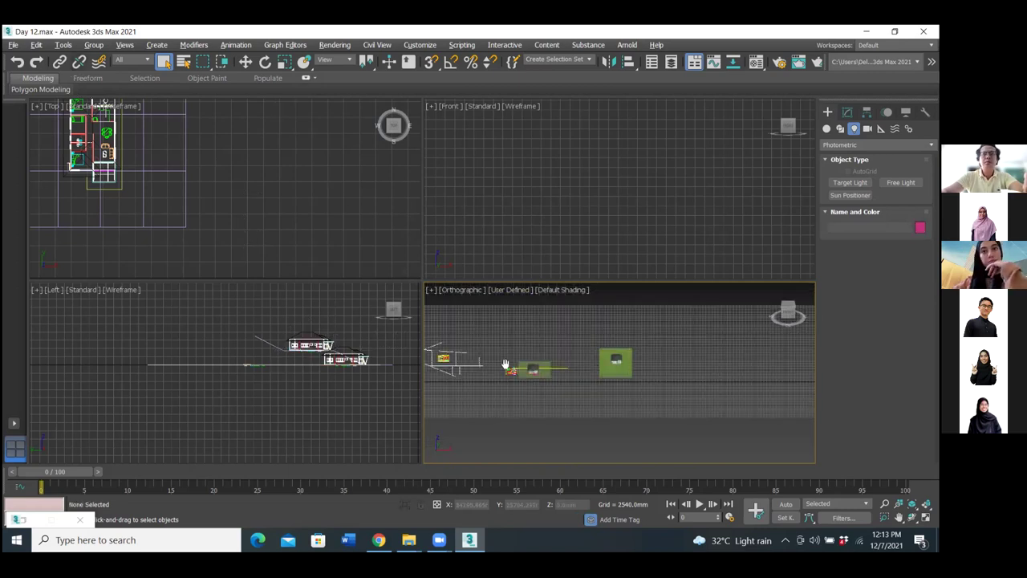
middle_drag(505, 365, 686, 378)
scroll(773, 362, up, 8)
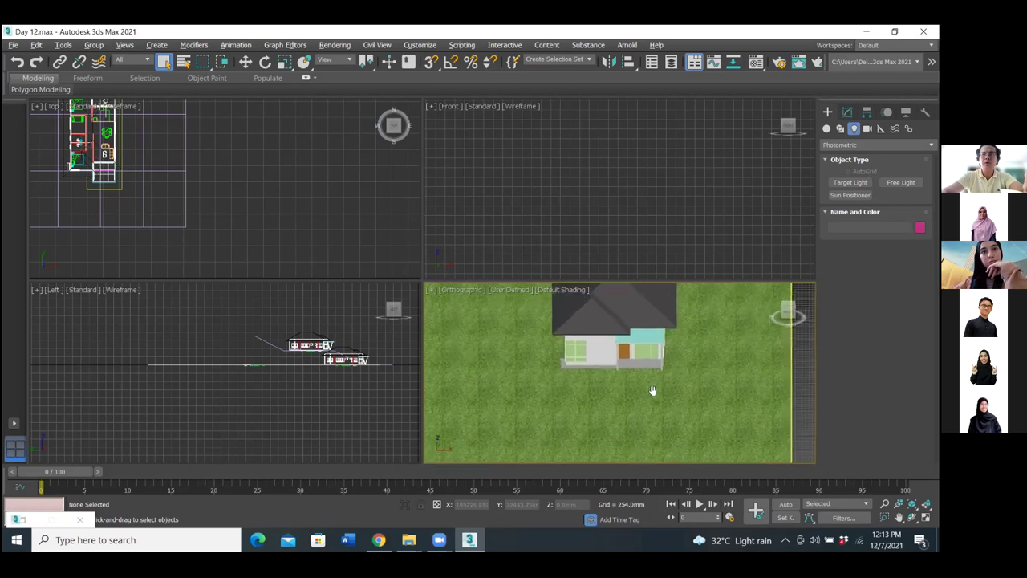
scroll(652, 390, down, 4)
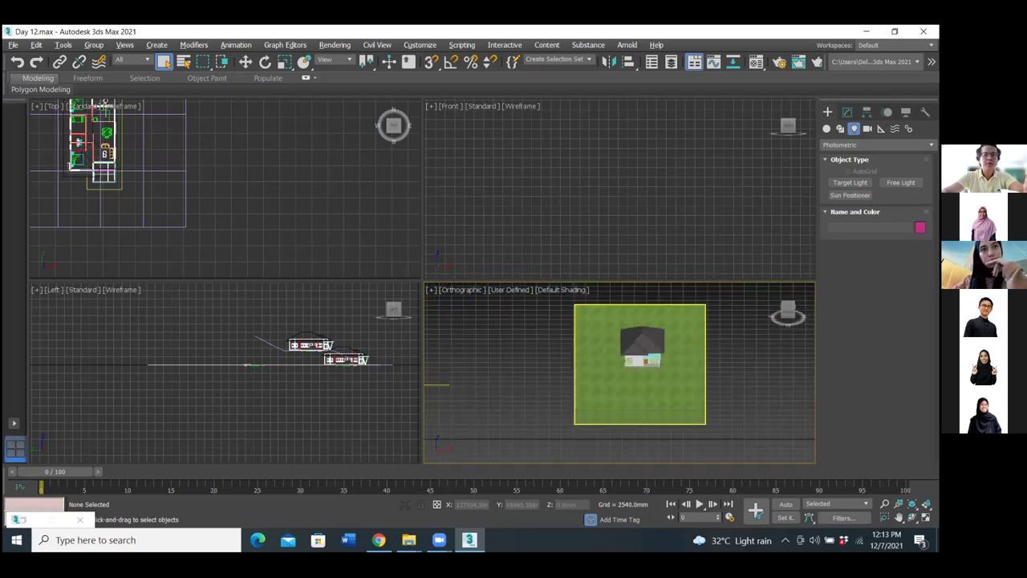
Restore the 3ds Max window, move it up, and maximize it again.
mouse_move(439, 537)
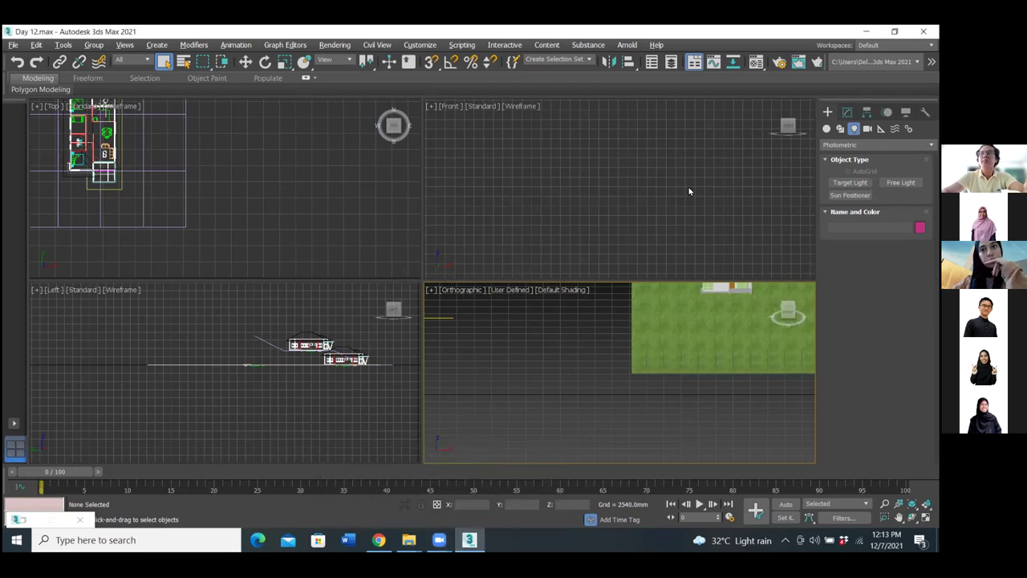
double_click(285, 34)
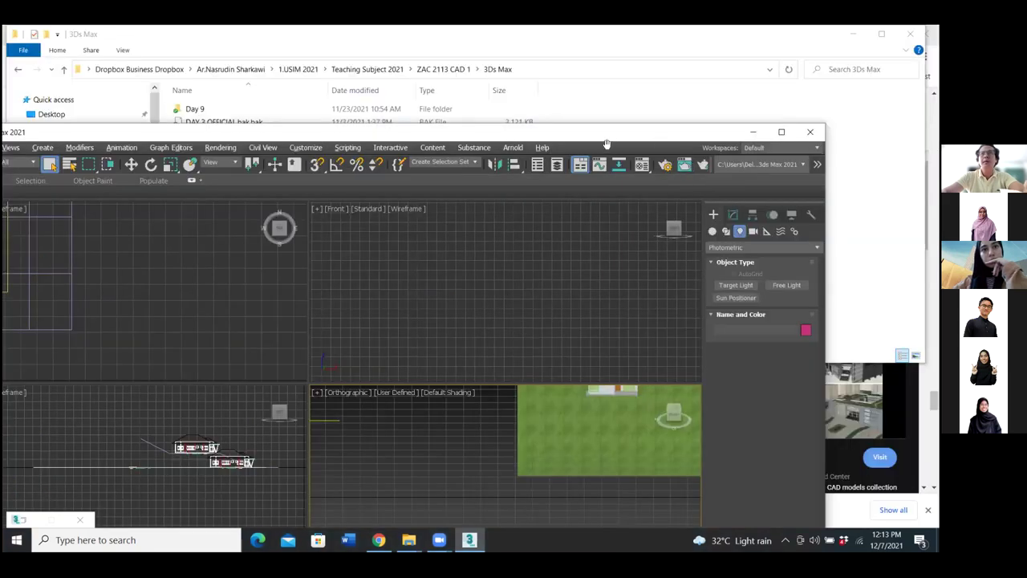
drag(599, 128, 654, 94)
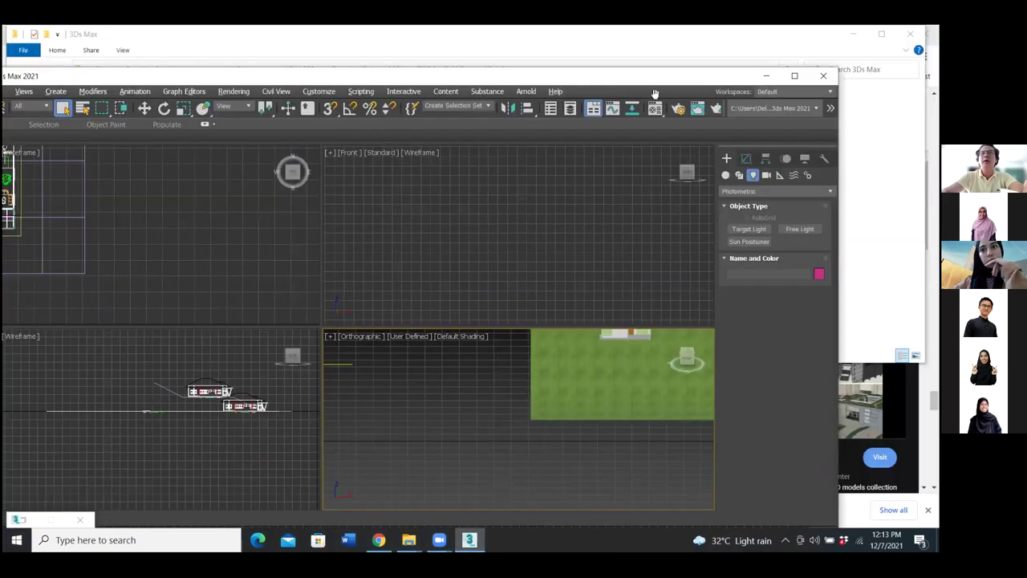
double_click(433, 75)
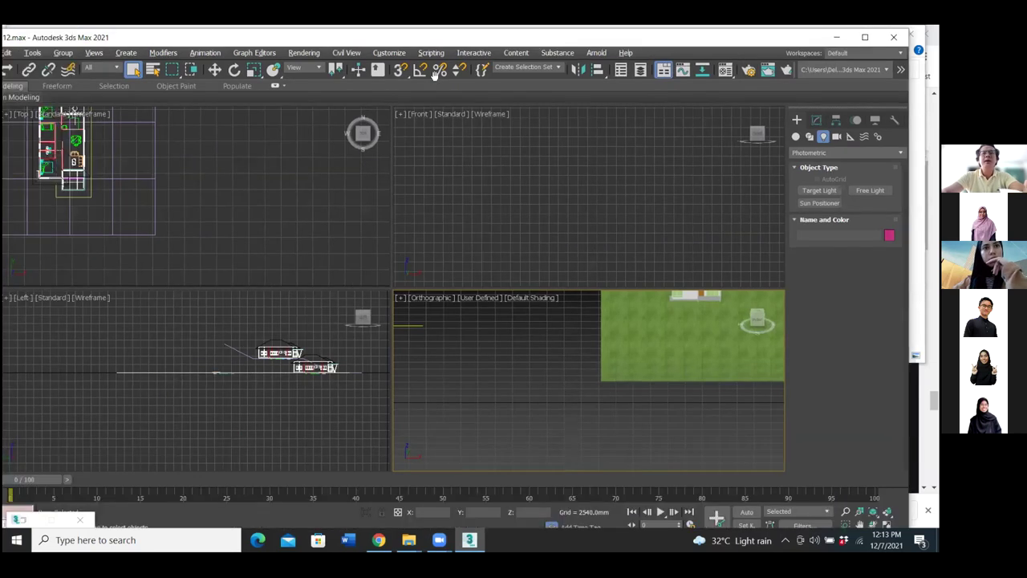
scroll(545, 342, down, 5)
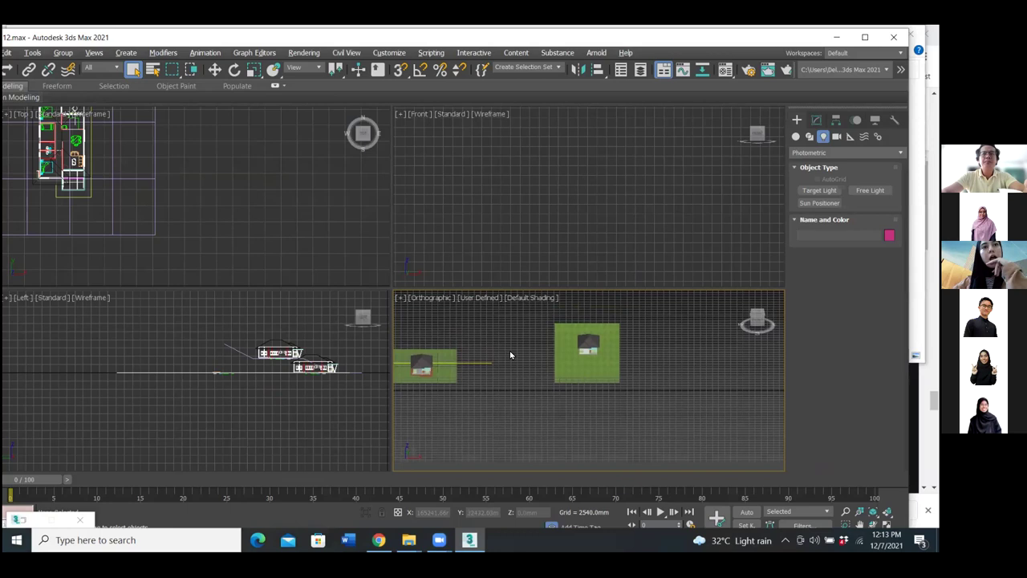
scroll(480, 357, up, 3)
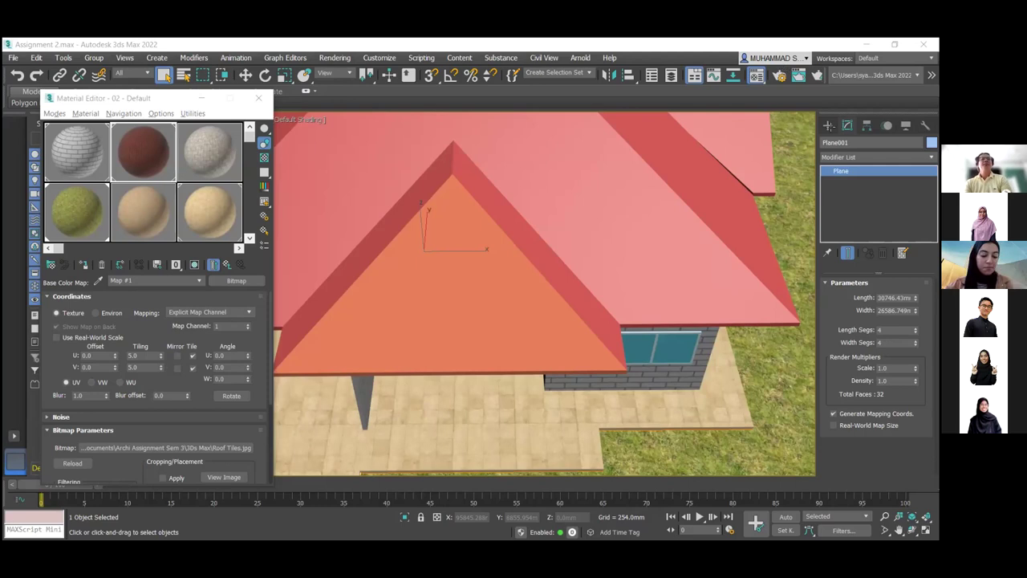
Orbit and zoom around the student's house to inspect the roof, brick walls and windows.
scroll(378, 397, down, 3)
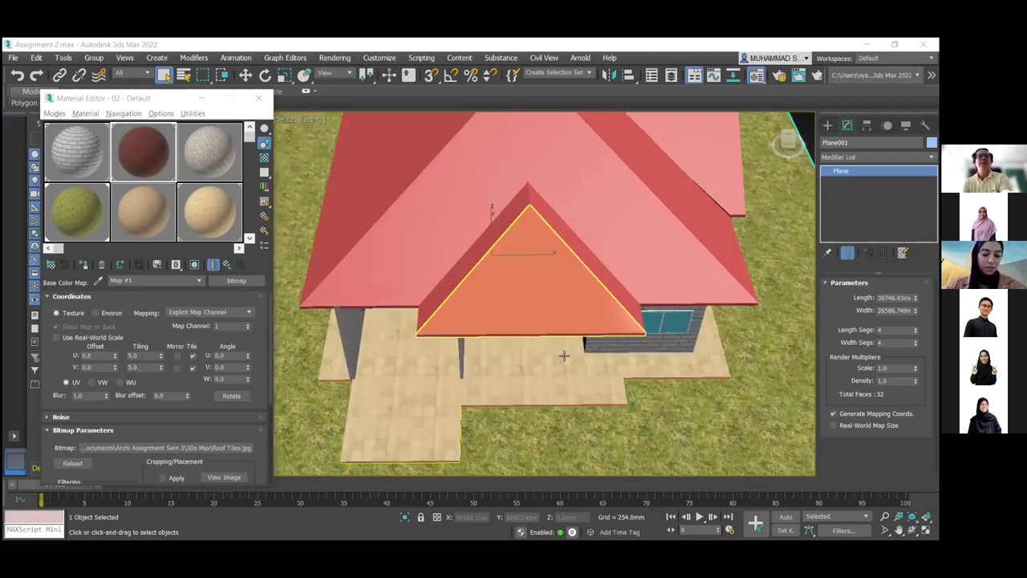
scroll(568, 350, down, 2)
alt+middle_drag(568, 351, 552, 299)
scroll(553, 277, down, 2)
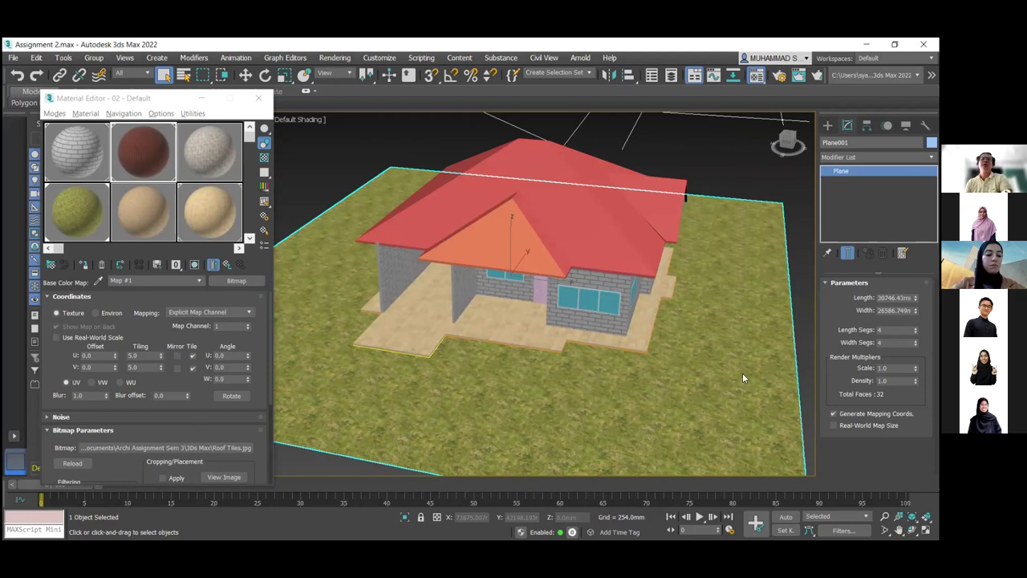
scroll(738, 371, down, 4)
alt+middle_drag(734, 371, 649, 404)
scroll(743, 381, up, 3)
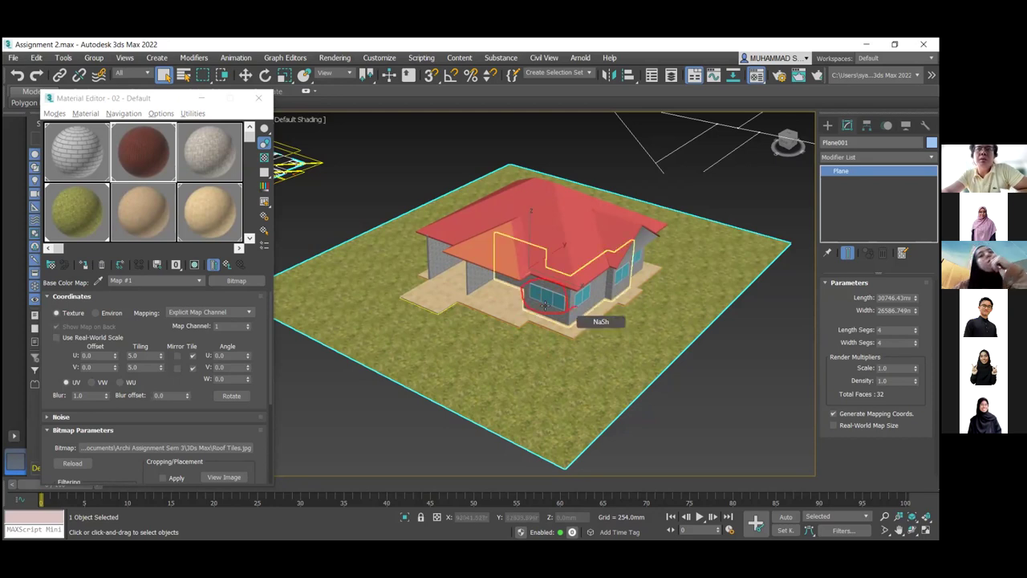
scroll(545, 303, up, 5)
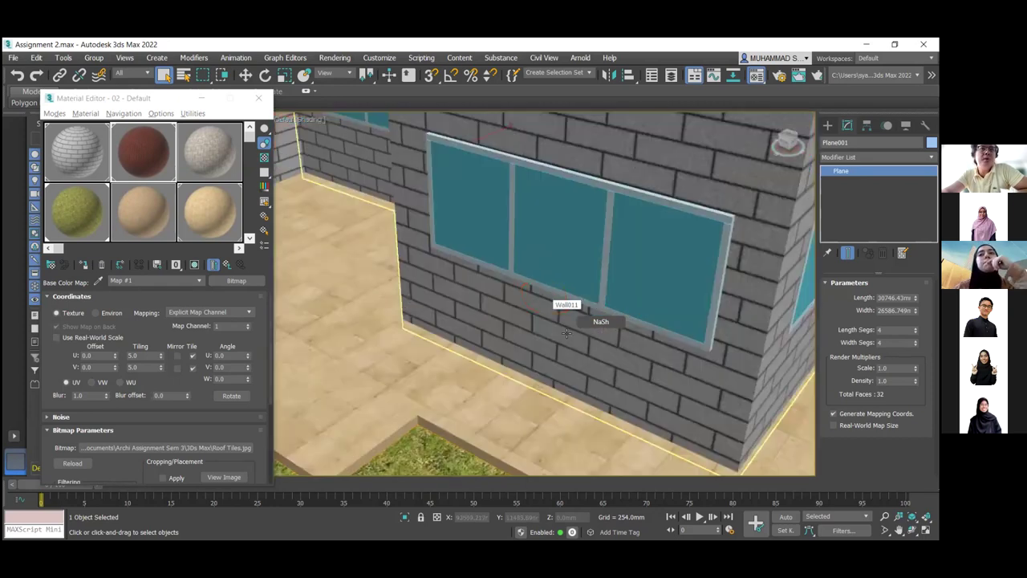
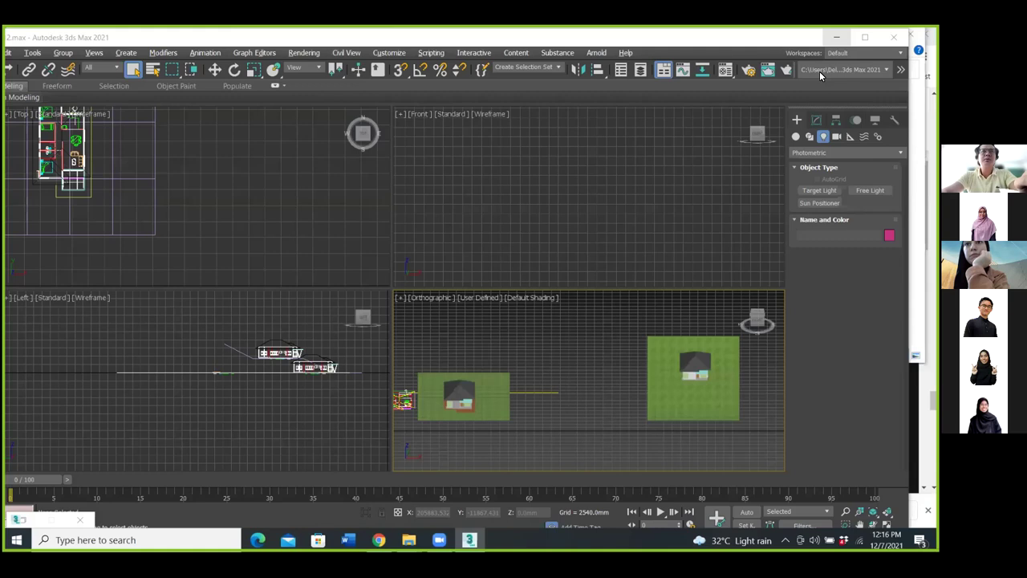
Minimise 3ds Max and reposition the File Explorer window.
drag(325, 38, 265, 217)
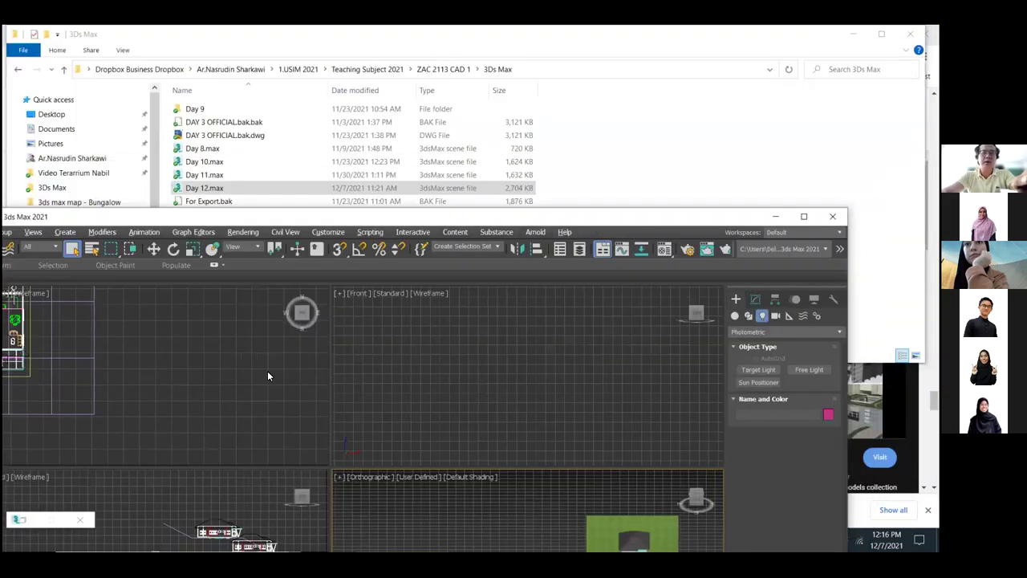
click(776, 215)
drag(241, 37, 346, 112)
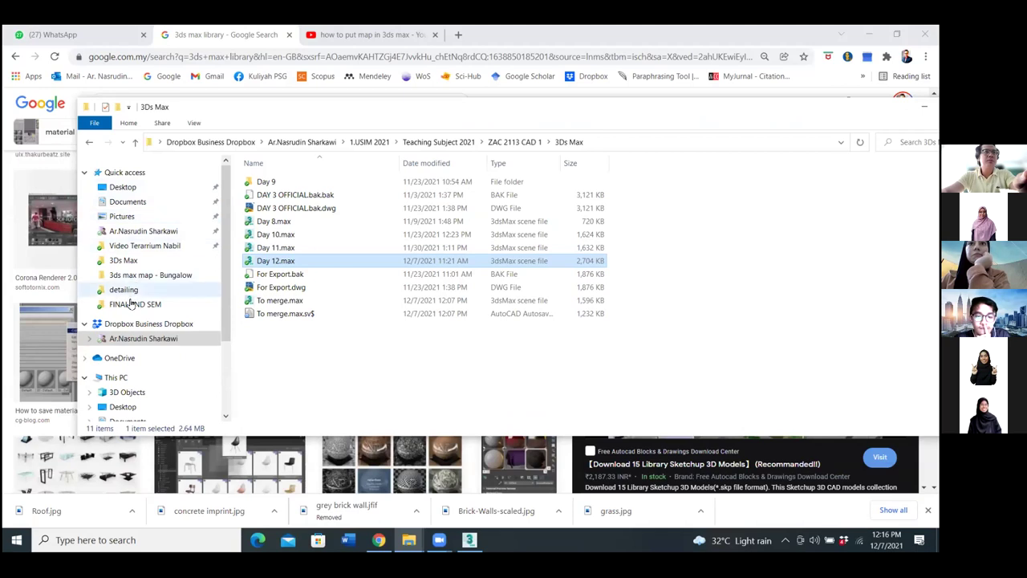
Browse 1.USIM 2021 > Teaching Subject 2021 > ZAD 2206 > untuk print > FINAL 2ND SEM and open PERSPEKTIF 1.jpg.
click(128, 339)
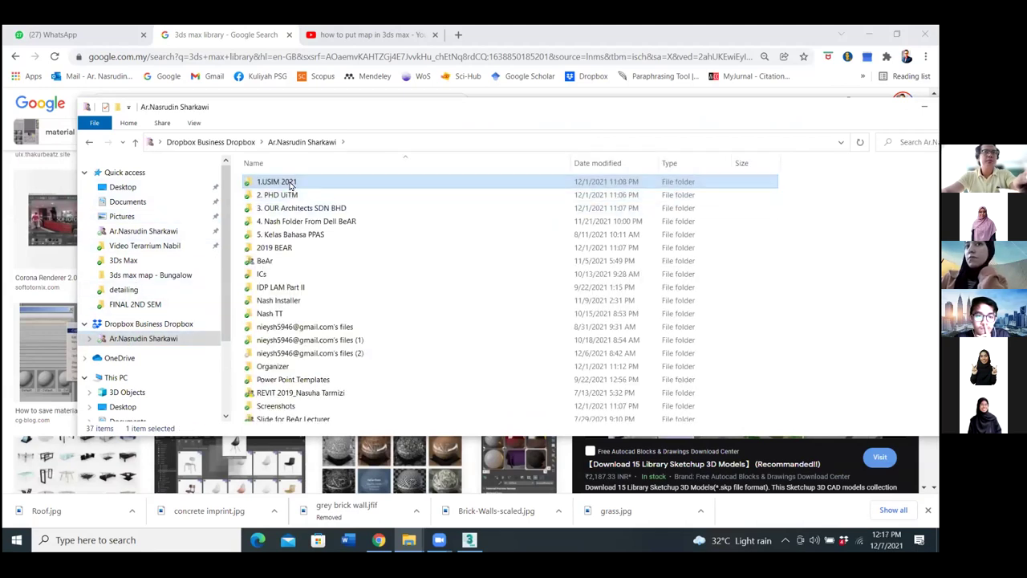
double_click(291, 185)
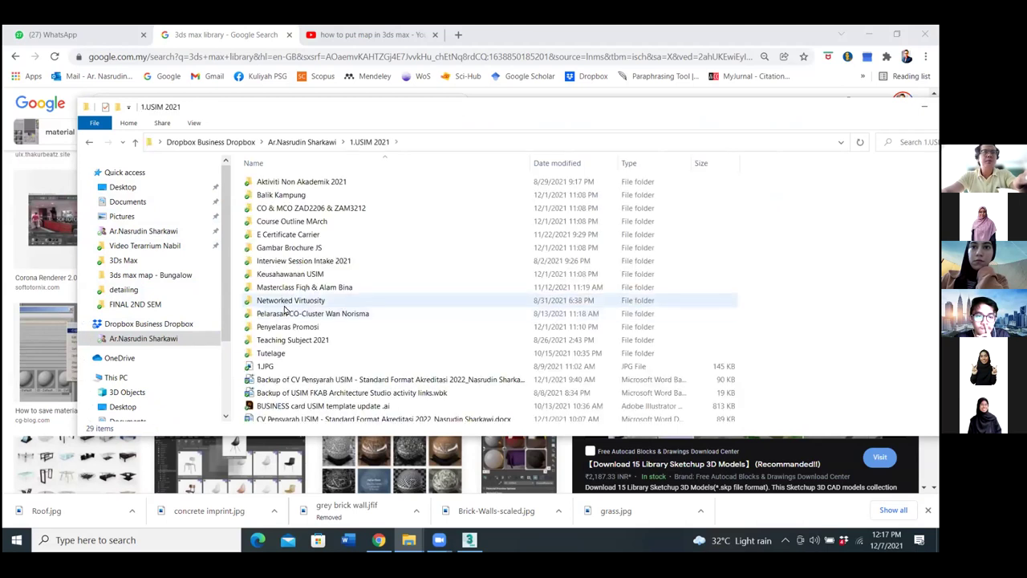
double_click(286, 341)
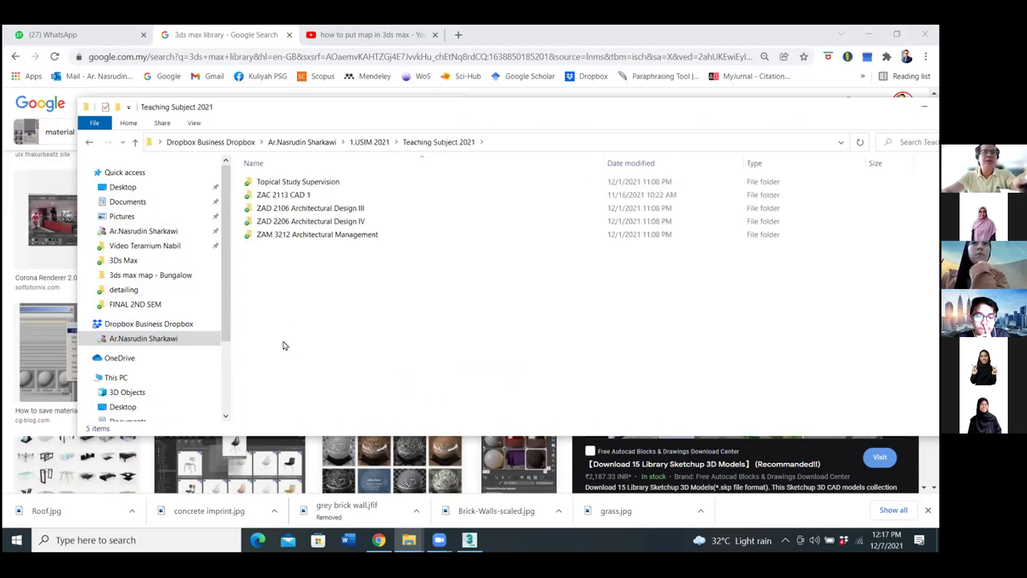
double_click(313, 225)
click(280, 342)
double_click(281, 343)
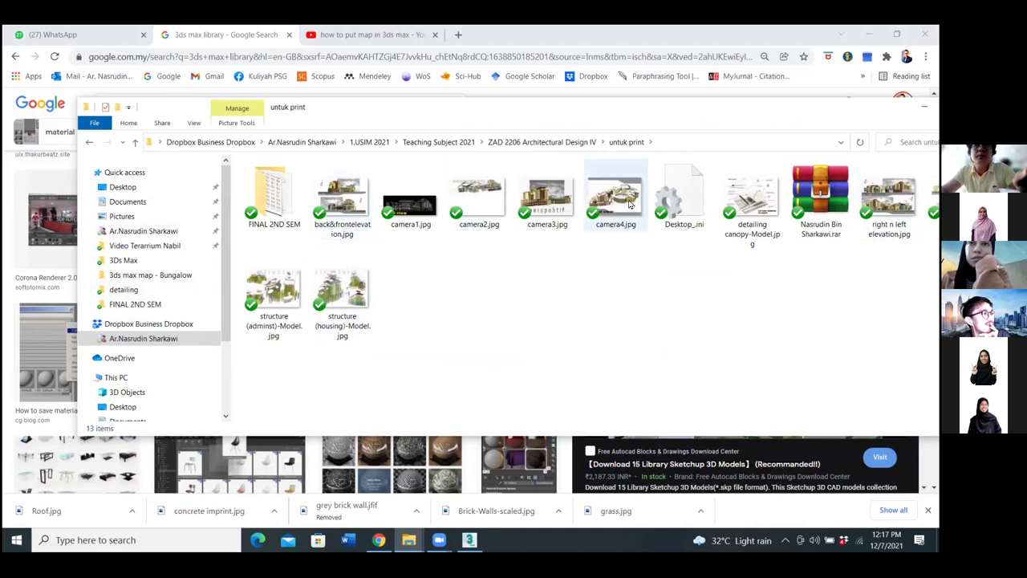
double_click(265, 204)
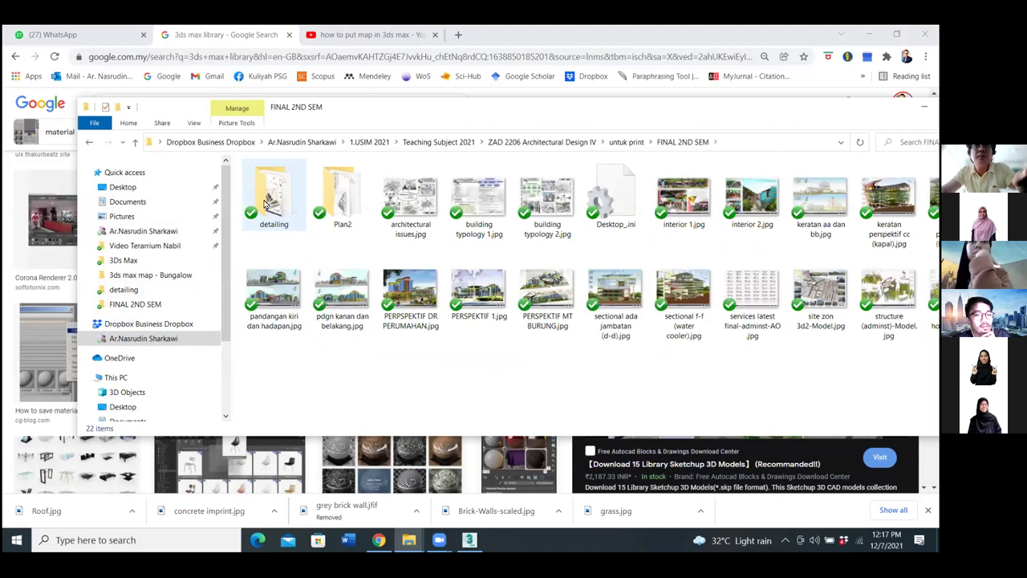
click(466, 297)
key(Return)
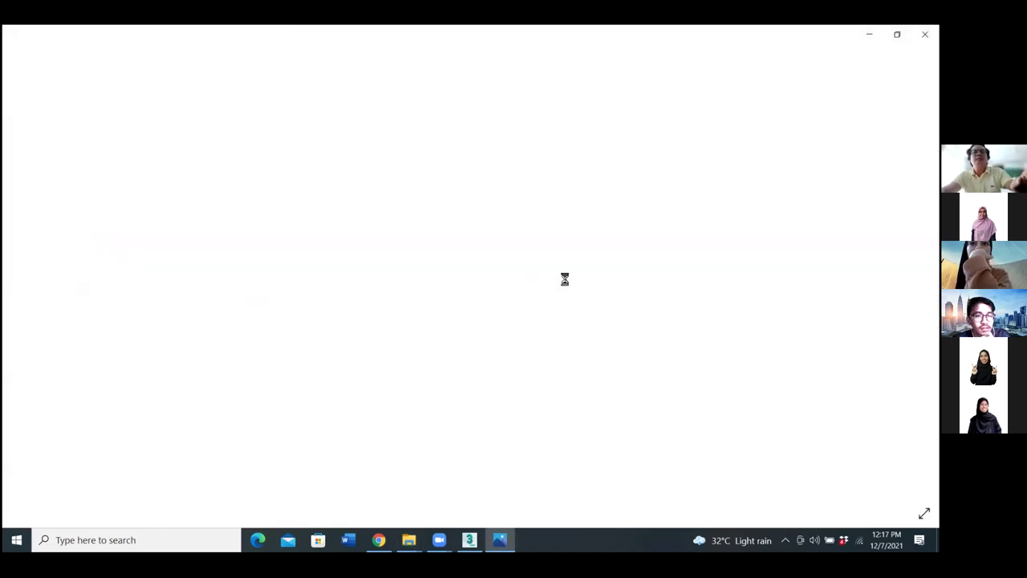
Zoom and pan across the PERSPEKTIF 1 building rendering, then close Photos.
scroll(555, 327, up, 5)
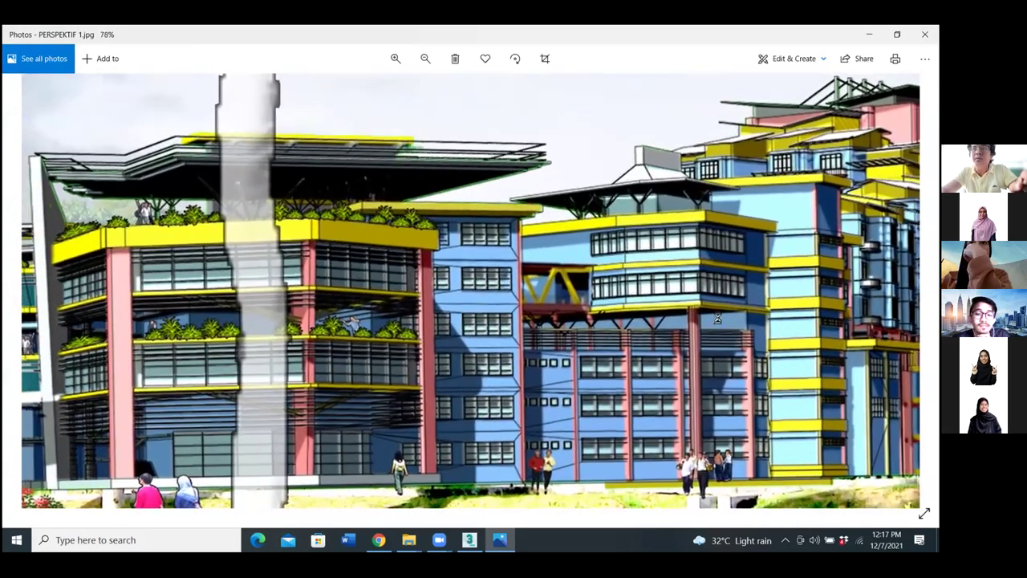
scroll(146, 335, down, 2)
drag(137, 326, 385, 230)
scroll(385, 231, down, 2)
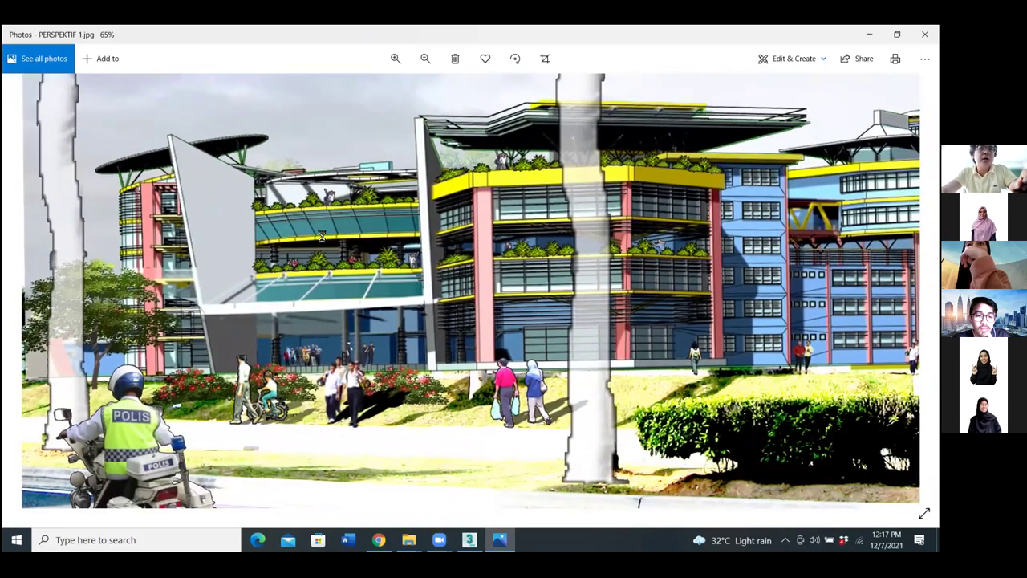
scroll(369, 298, down, 2)
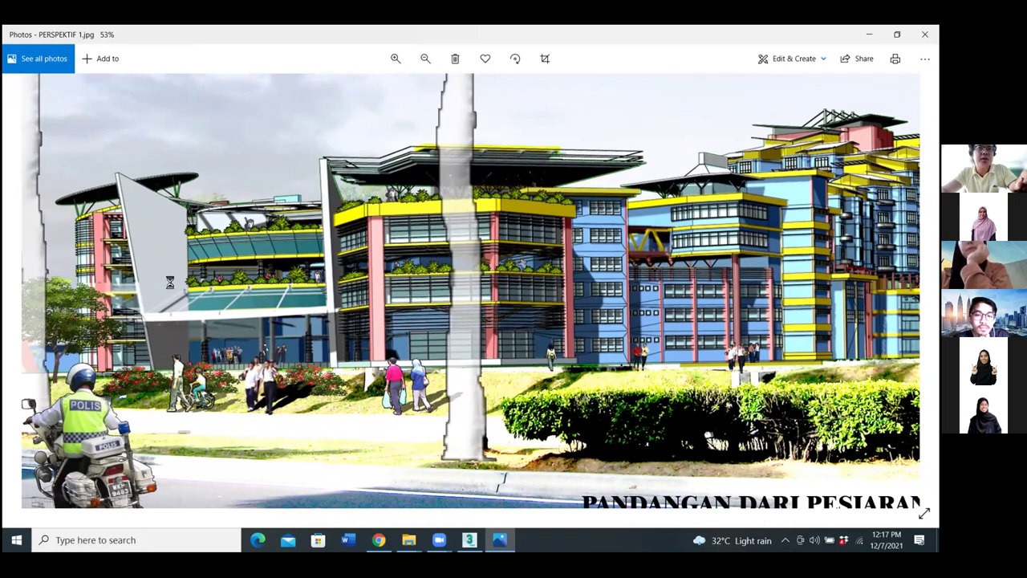
scroll(243, 258, down, 1)
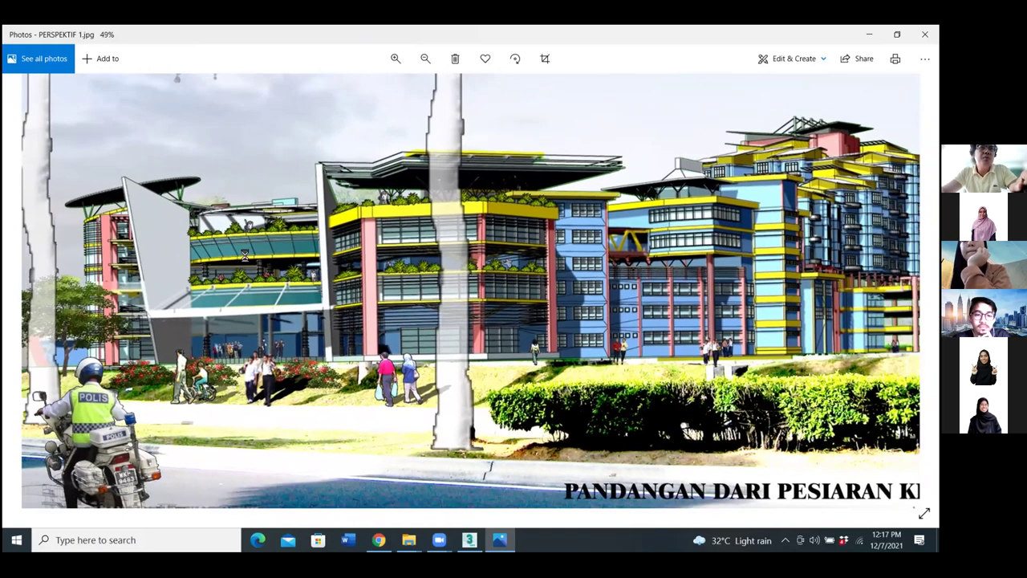
scroll(228, 160, up, 3)
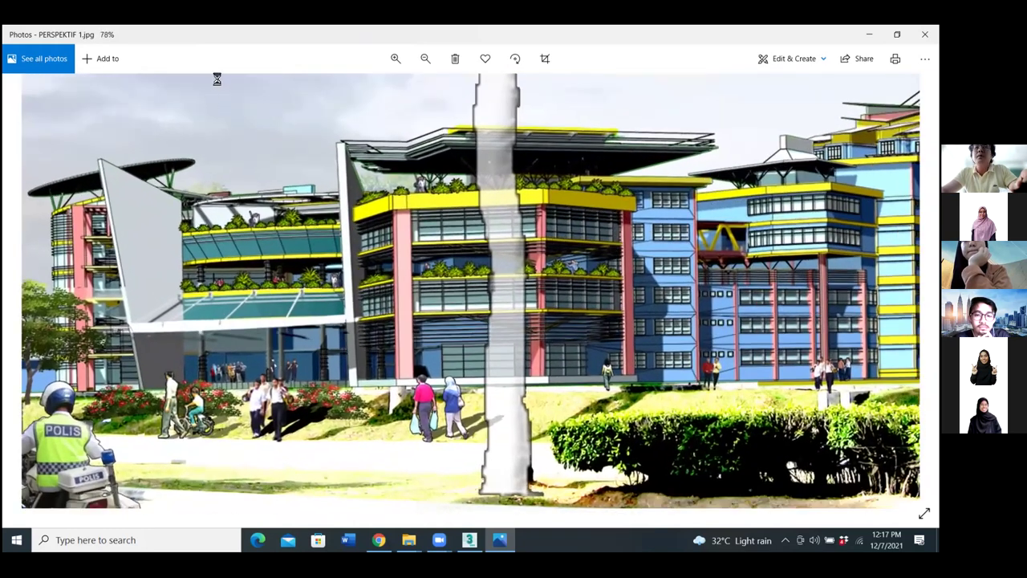
scroll(215, 96, down, 2)
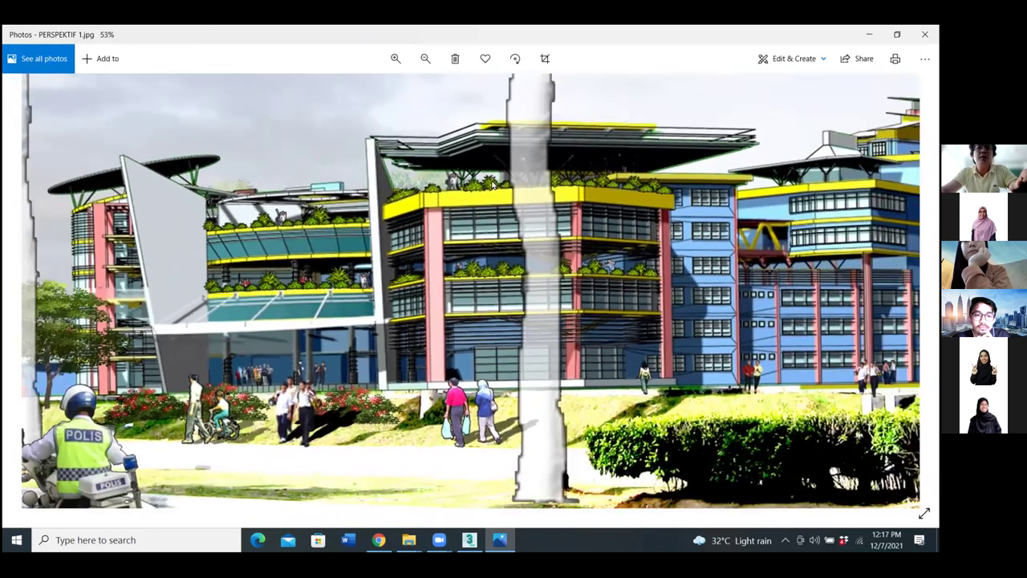
scroll(494, 184, down, 2)
key(Escape)
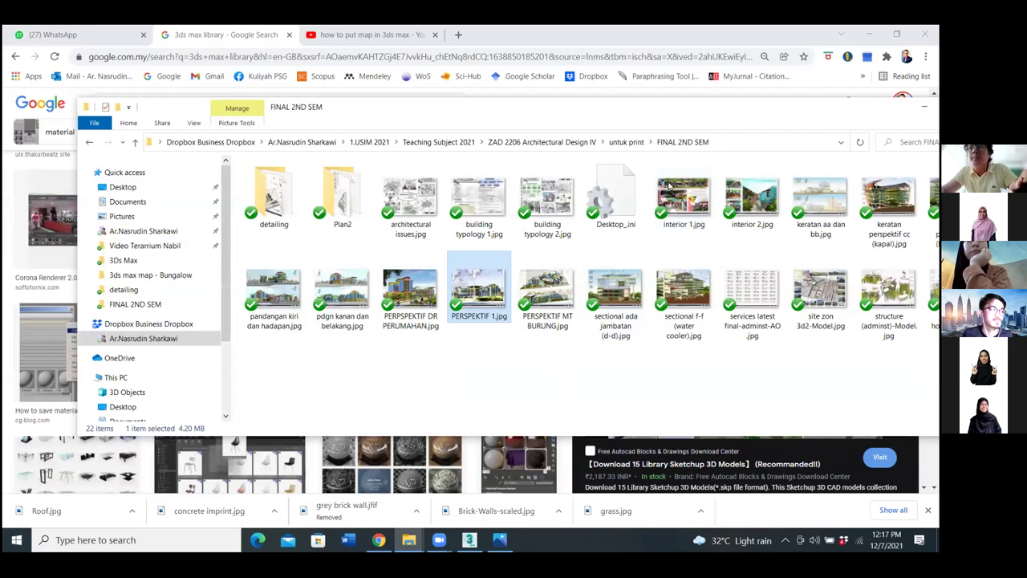
drag(578, 110, 459, 127)
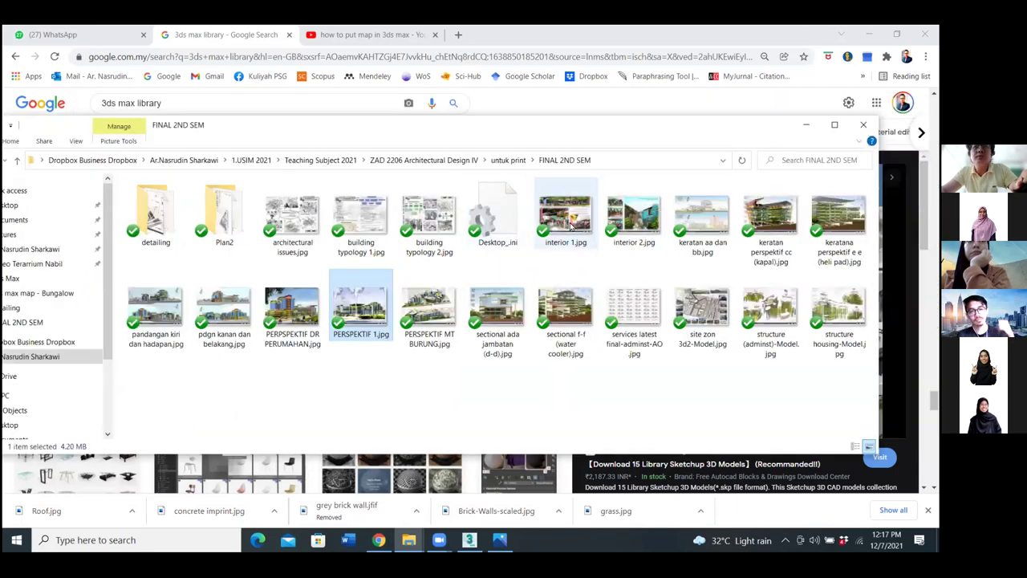
click(764, 218)
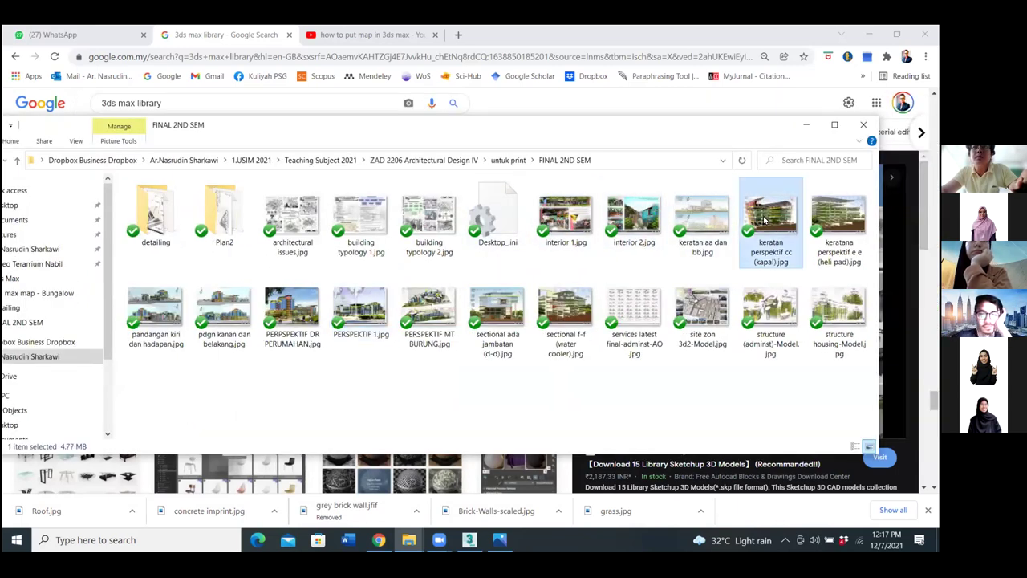
double_click(764, 218)
scroll(569, 304, up, 2)
scroll(835, 307, up, 3)
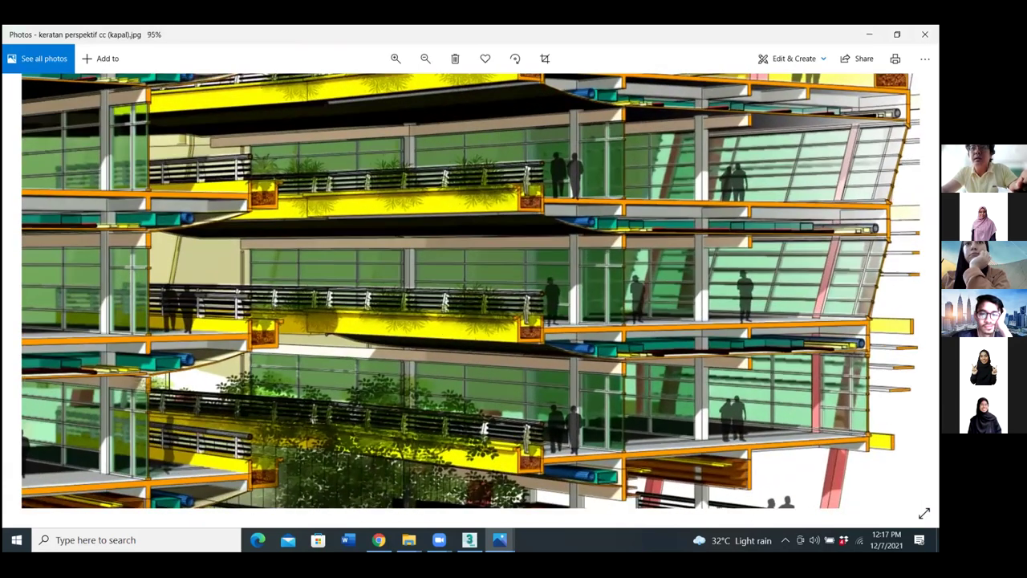
scroll(837, 397, up, 2)
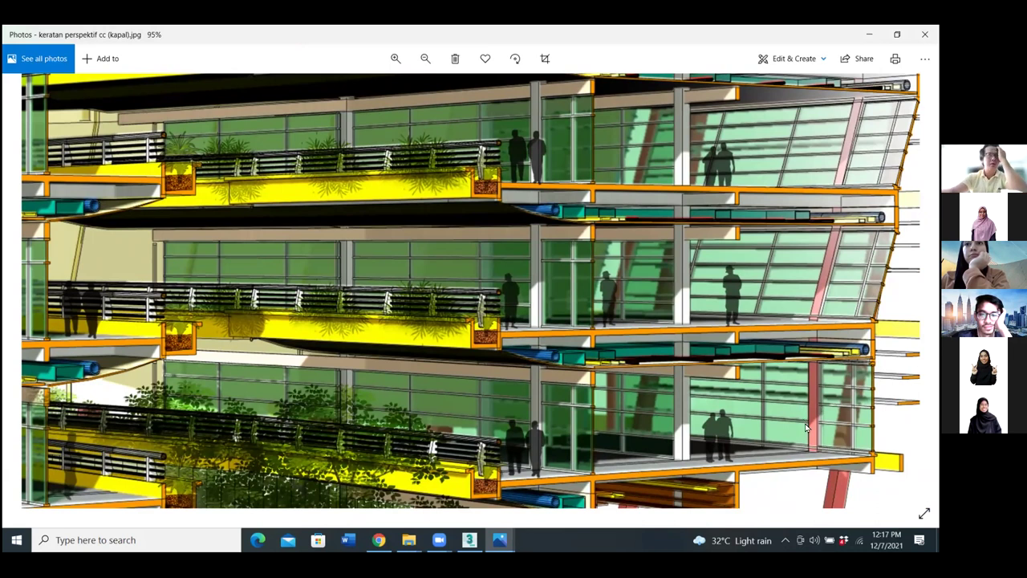
scroll(807, 434, down, 2)
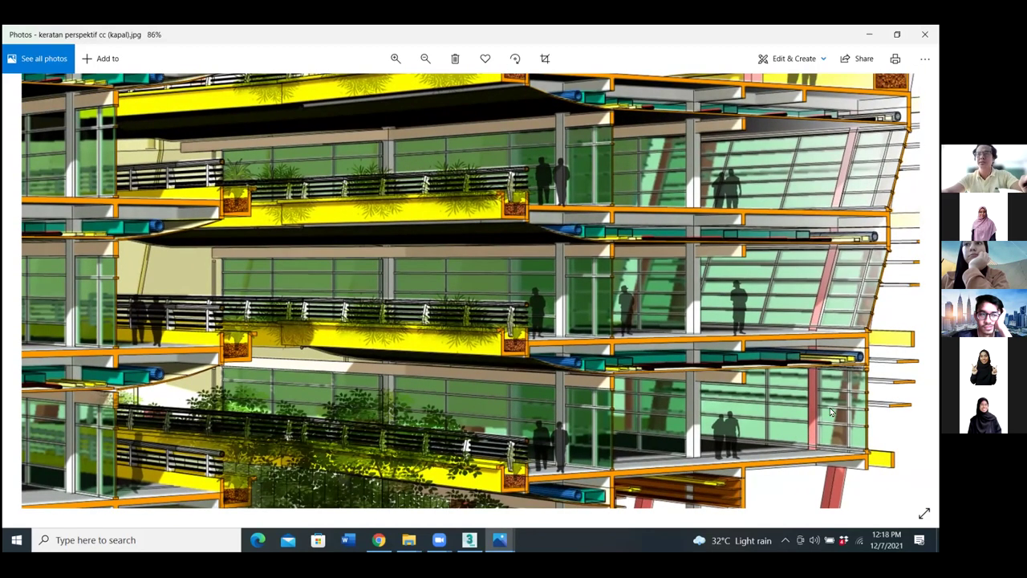
scroll(476, 399, down, 3)
drag(477, 399, 359, 398)
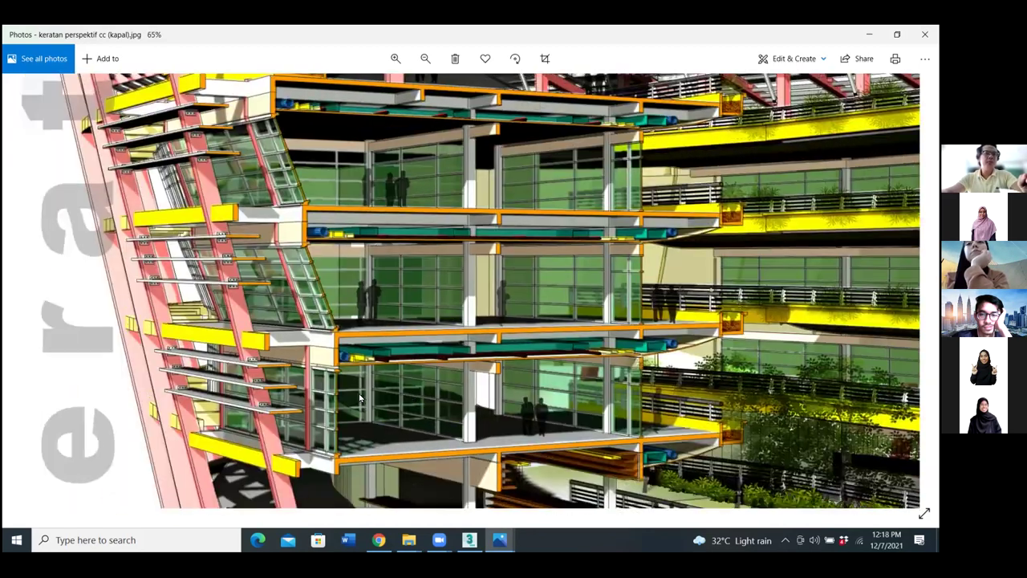
scroll(354, 407, up, 1)
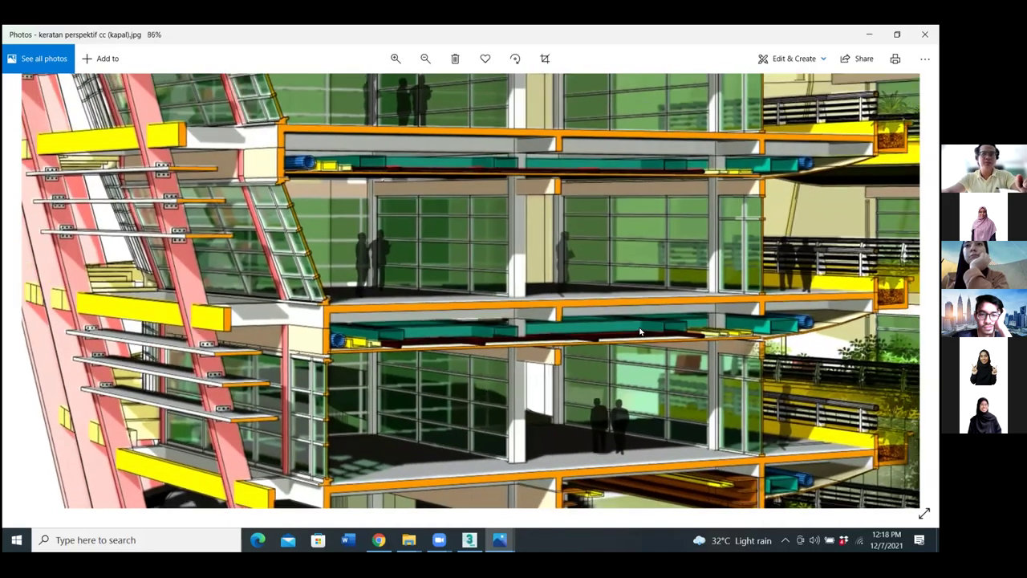
scroll(257, 77, down, 1)
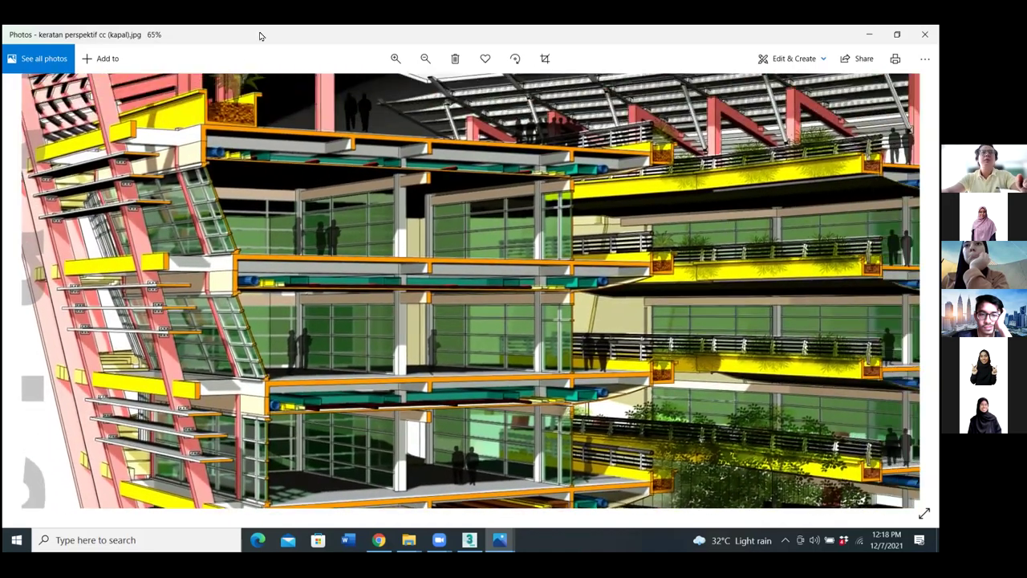
key(super+Down)
Open interior 1.jpg maximised, zoom in and out, then sketch a red outline on the whiteboard.
click(516, 181)
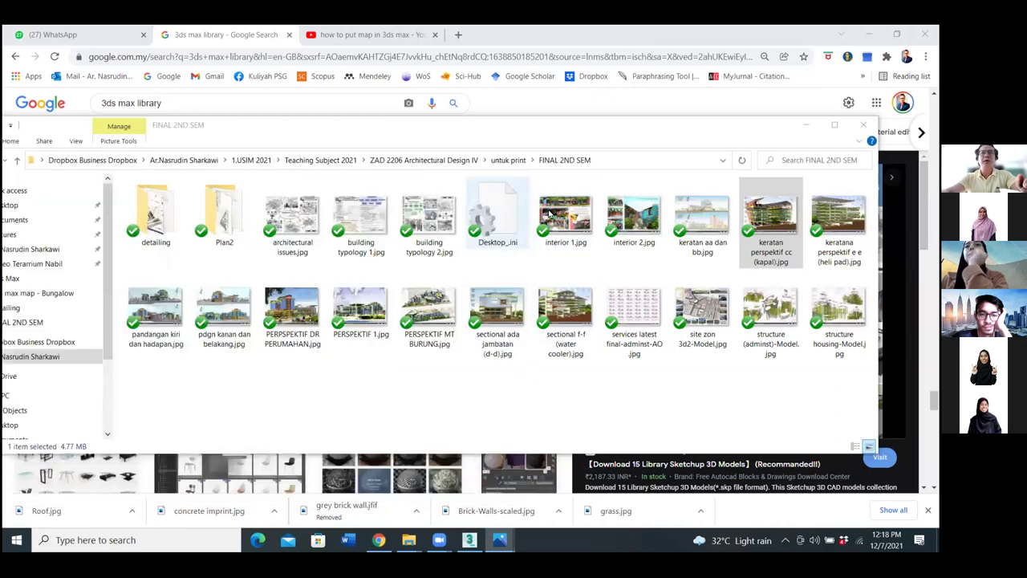
double_click(550, 215)
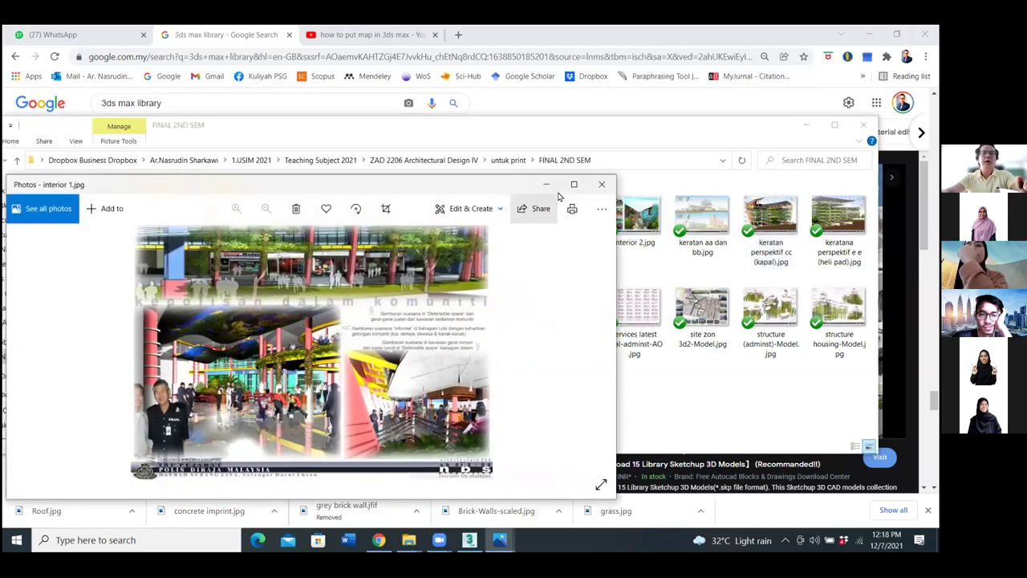
click(573, 186)
scroll(427, 429, up, 5)
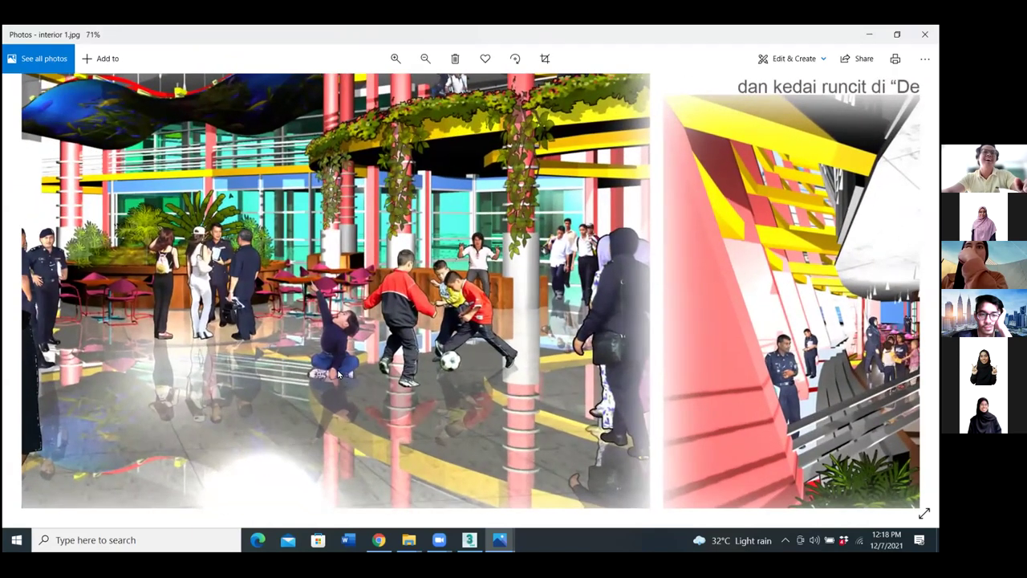
scroll(268, 392, down, 3)
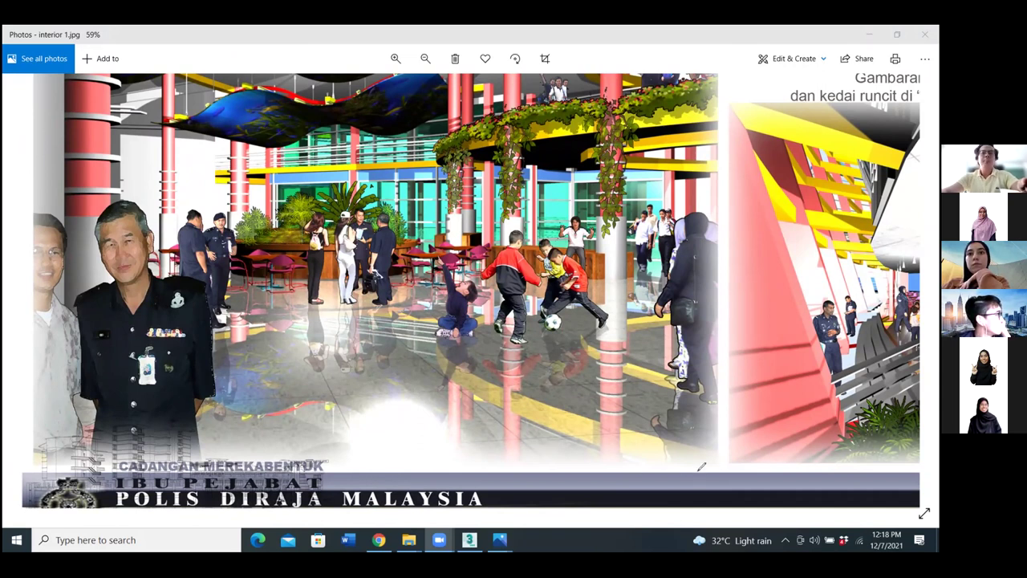
mouse_move(302, 311)
mouse_down()
mouse_move(665, 297)
mouse_move(734, 309)
mouse_move(733, 335)
mouse_move(702, 335)
mouse_move(701, 306)
mouse_move(331, 313)
mouse_move(313, 324)
mouse_move(313, 355)
mouse_move(294, 354)
mouse_move(288, 306)
mouse_move(652, 134)
mouse_move(702, 156)
mouse_move(858, 184)
mouse_move(685, 290)
mouse_up()
Draw two horizontal red lines, a circled arrow and wavy curved roof lines.
drag(308, 258, 834, 257)
drag(453, 202, 902, 202)
mouse_move(45, 205)
mouse_down()
mouse_move(79, 216)
mouse_move(514, 232)
mouse_move(598, 281)
mouse_move(575, 283)
mouse_up()
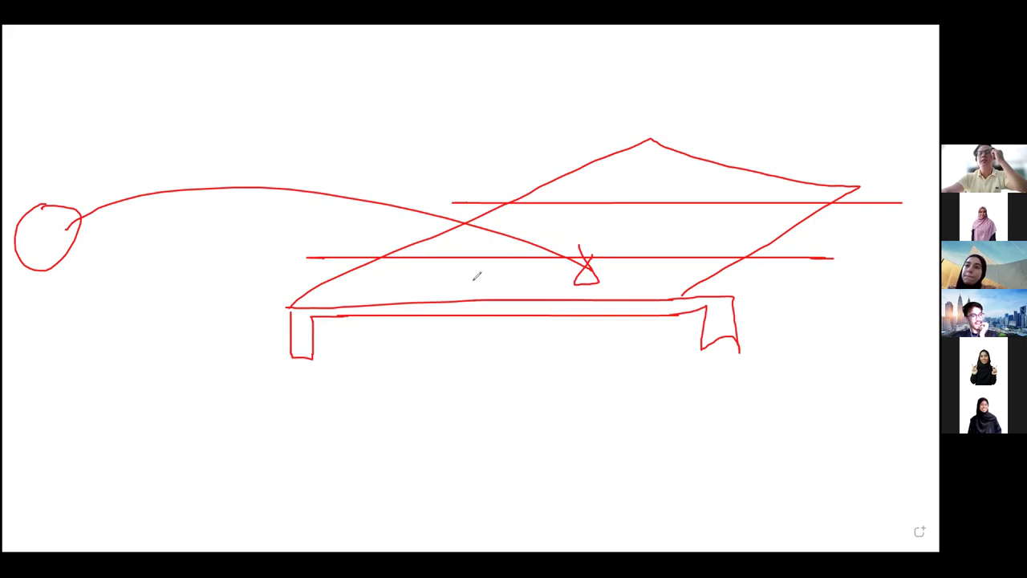
drag(341, 278, 652, 305)
drag(454, 205, 682, 283)
drag(552, 173, 626, 196)
drag(751, 255, 626, 196)
drag(587, 135, 815, 214)
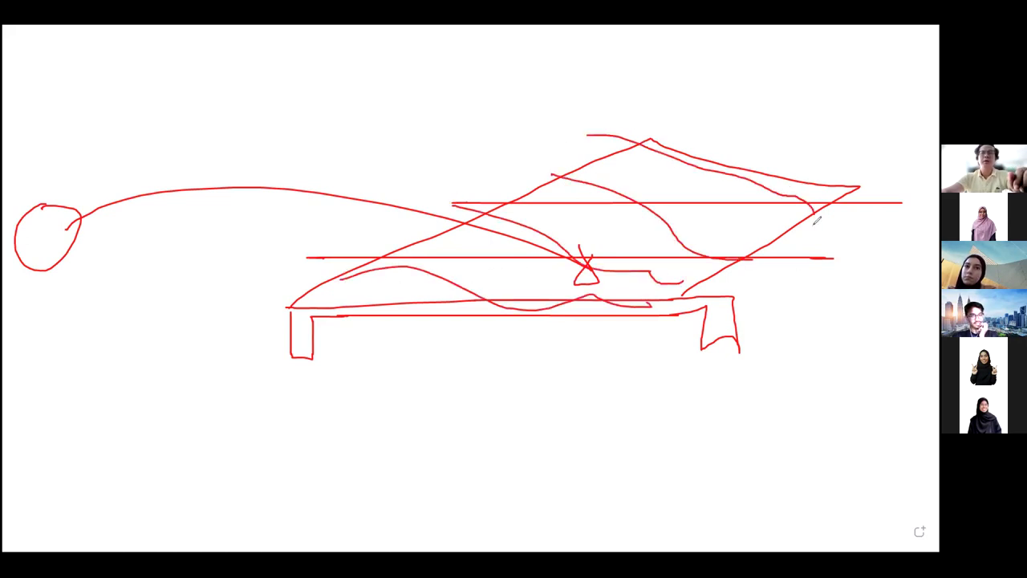
Add a sweeping overhanging roof outline, a four-sided shape with ticks, a diagonal and a circle.
mouse_move(220, 241)
mouse_down()
mouse_move(428, 143)
mouse_move(604, 85)
mouse_move(936, 100)
mouse_move(906, 138)
mouse_up()
mouse_move(785, 190)
mouse_down()
mouse_move(558, 265)
mouse_move(470, 248)
mouse_move(193, 239)
mouse_up()
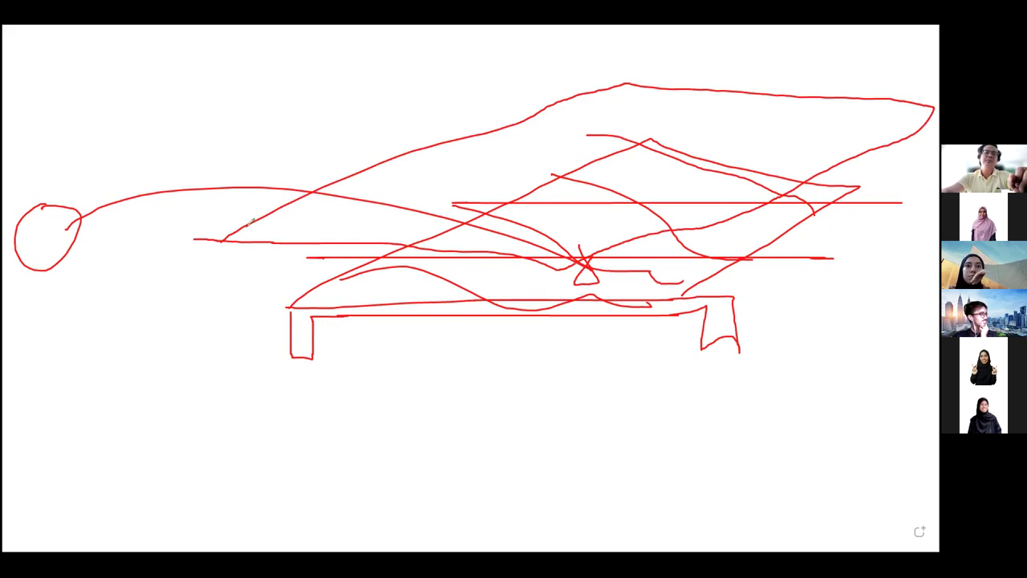
drag(213, 187, 254, 227)
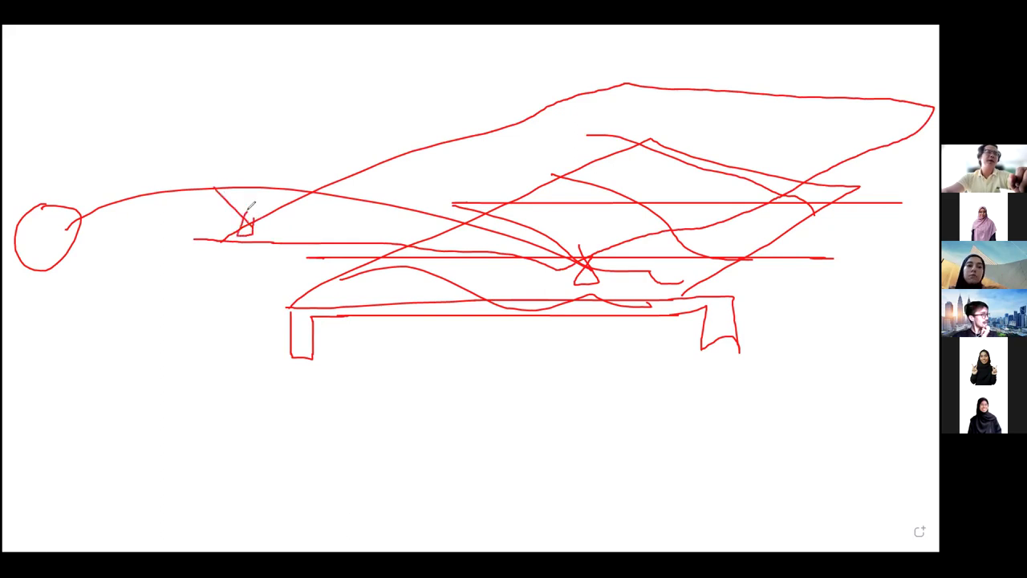
mouse_move(157, 161)
mouse_down()
mouse_move(243, 93)
mouse_move(241, 135)
mouse_move(163, 170)
mouse_up()
mouse_move(259, 112)
mouse_down()
mouse_move(257, 127)
mouse_move(269, 107)
mouse_up()
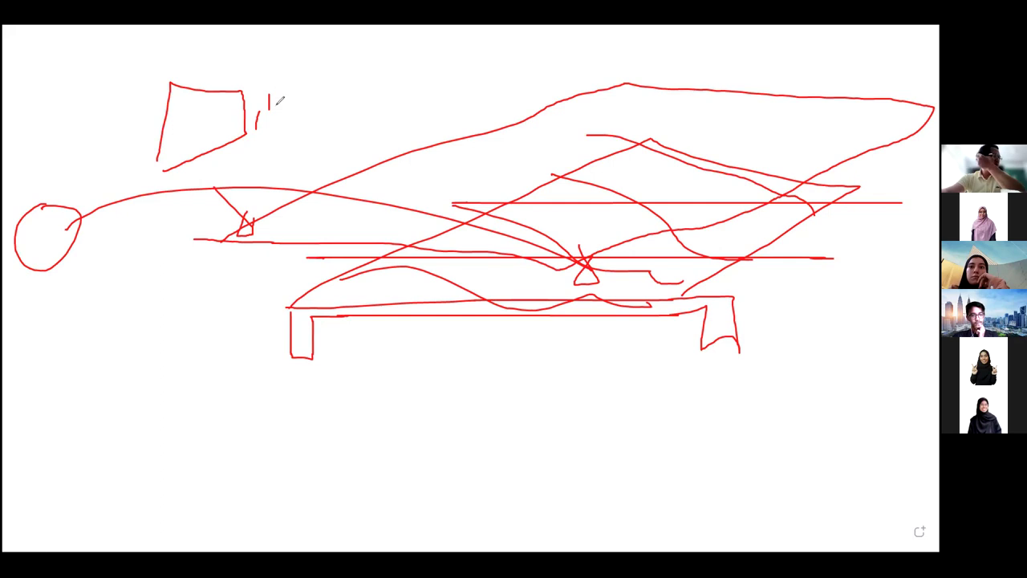
mouse_move(279, 109)
mouse_down()
mouse_move(280, 119)
mouse_move(301, 119)
mouse_up()
drag(231, 245, 461, 125)
mouse_move(93, 356)
mouse_down()
mouse_move(80, 410)
mouse_move(135, 372)
mouse_move(124, 341)
mouse_move(89, 341)
mouse_move(70, 402)
mouse_move(103, 416)
mouse_move(127, 385)
mouse_move(165, 403)
mouse_move(166, 438)
mouse_up()
Handwrite labels and notes around the lower-left circle and below the roof.
mouse_move(201, 384)
mouse_down()
mouse_move(193, 407)
mouse_move(226, 381)
mouse_move(251, 391)
mouse_up()
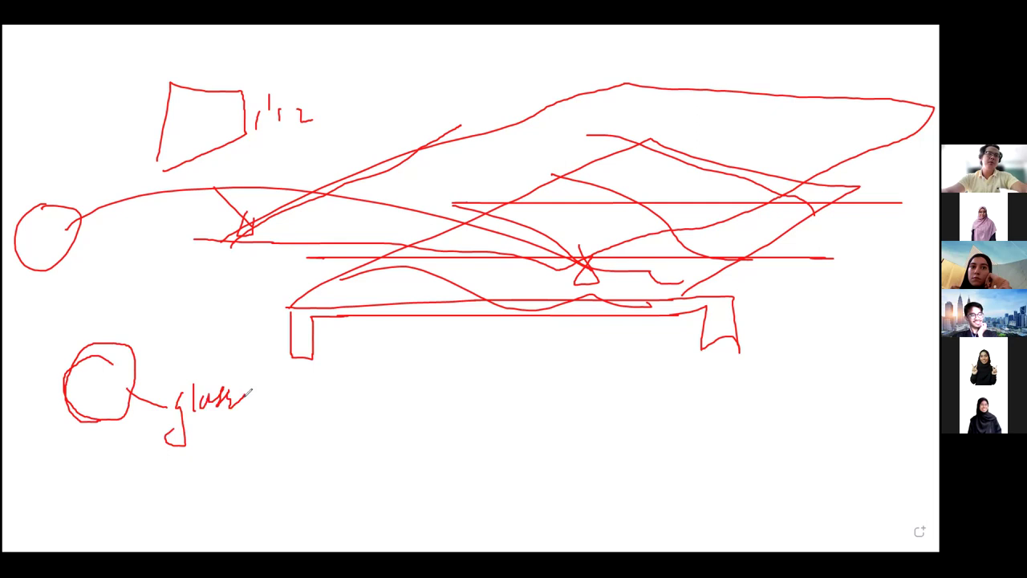
mouse_move(143, 341)
mouse_down()
mouse_move(64, 407)
mouse_move(124, 415)
mouse_up()
mouse_move(318, 403)
mouse_down()
mouse_move(377, 400)
mouse_move(378, 382)
mouse_move(366, 402)
mouse_move(375, 436)
mouse_up()
drag(374, 391, 371, 443)
drag(365, 411, 393, 414)
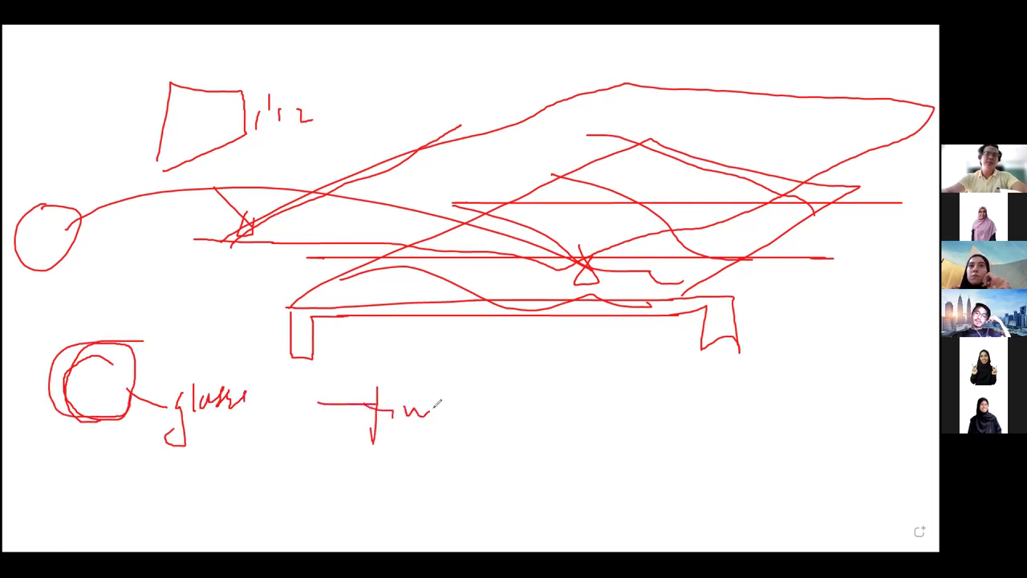
drag(323, 481, 362, 475)
mouse_move(381, 452)
mouse_down()
mouse_move(391, 486)
mouse_move(450, 462)
mouse_move(353, 413)
mouse_move(457, 442)
mouse_up()
drag(456, 405, 491, 390)
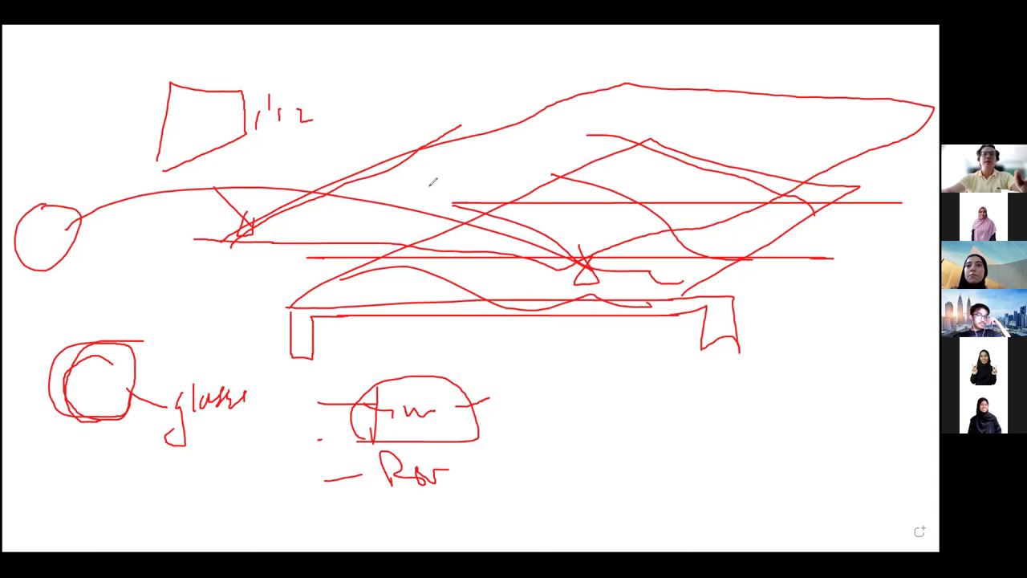
Add a downward arrow into the roof, a '20' note, a vertical line and a bench section.
mouse_move(431, 186)
mouse_down()
mouse_move(459, 251)
mouse_move(455, 269)
mouse_up()
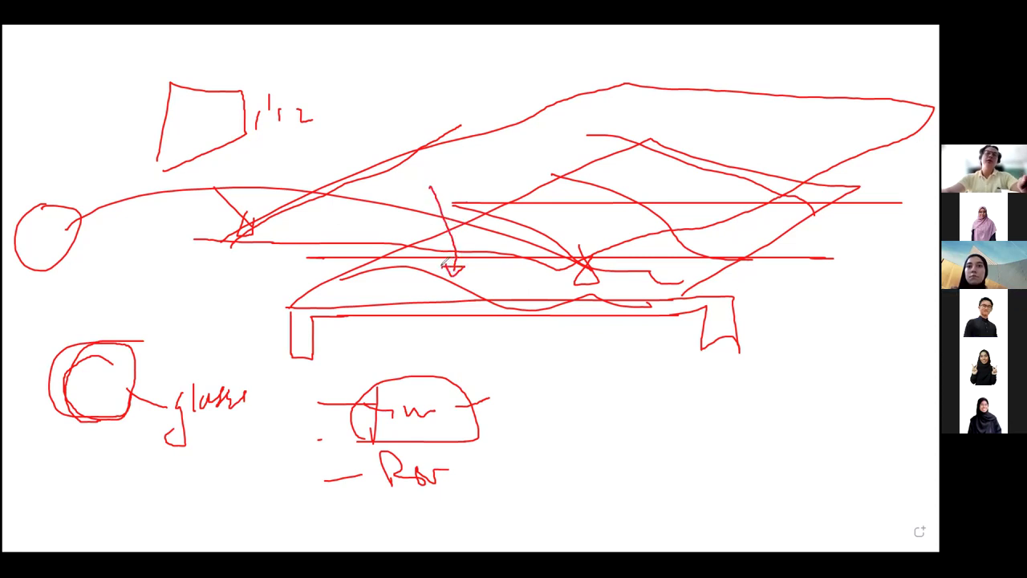
drag(454, 279, 470, 263)
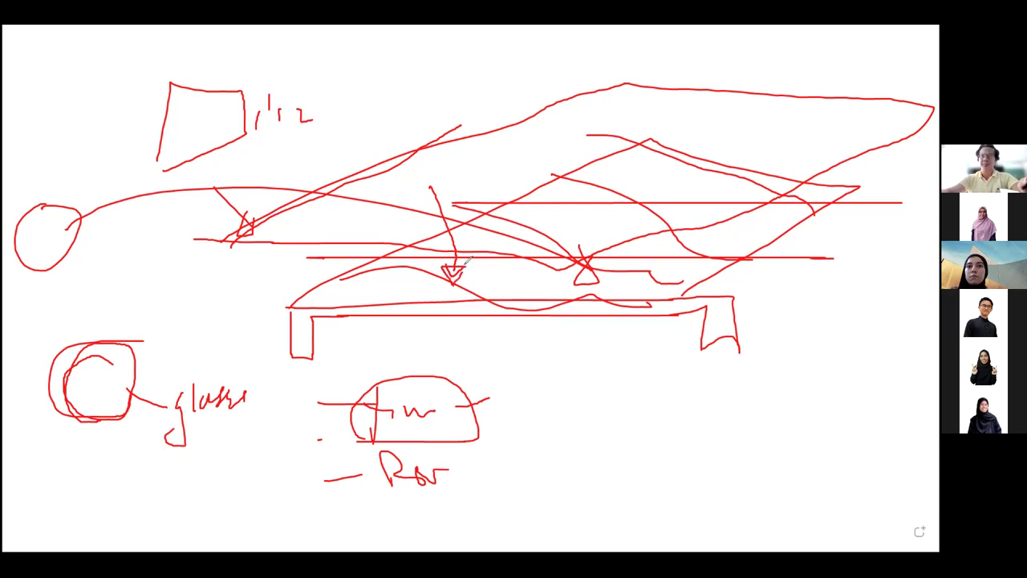
mouse_move(465, 472)
mouse_down()
mouse_move(366, 483)
mouse_move(521, 465)
mouse_up()
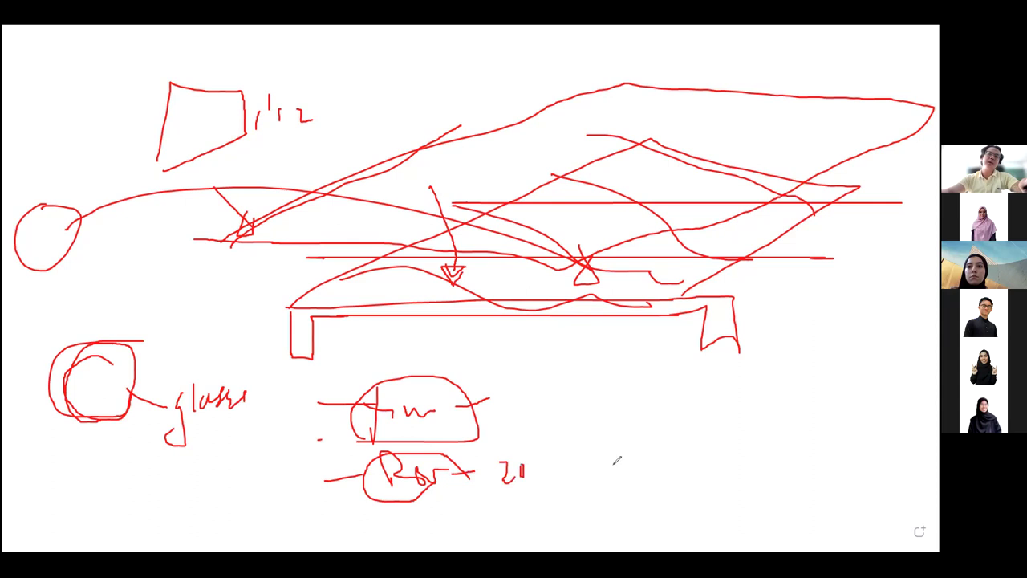
drag(621, 443, 671, 464)
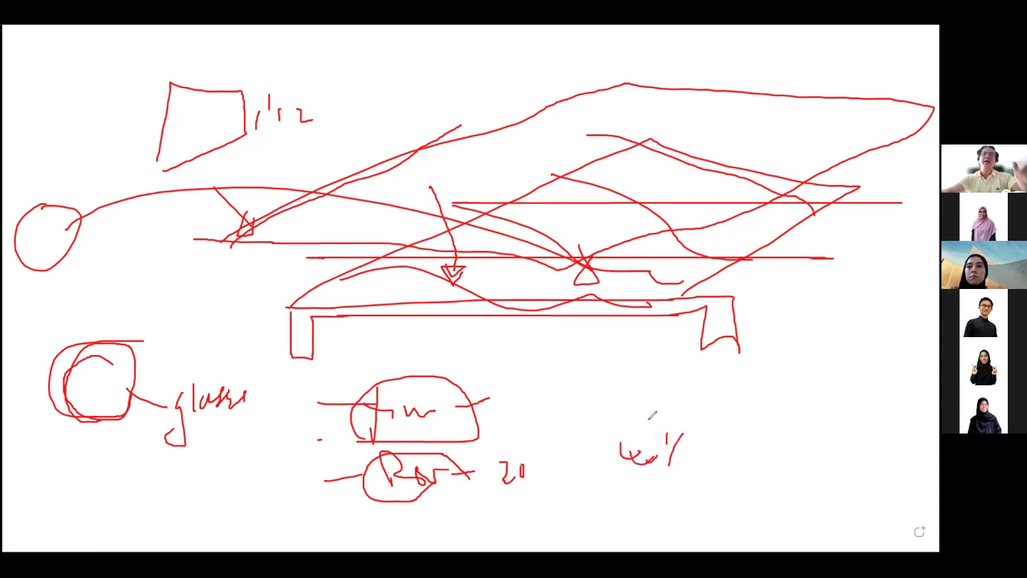
drag(403, 214, 403, 274)
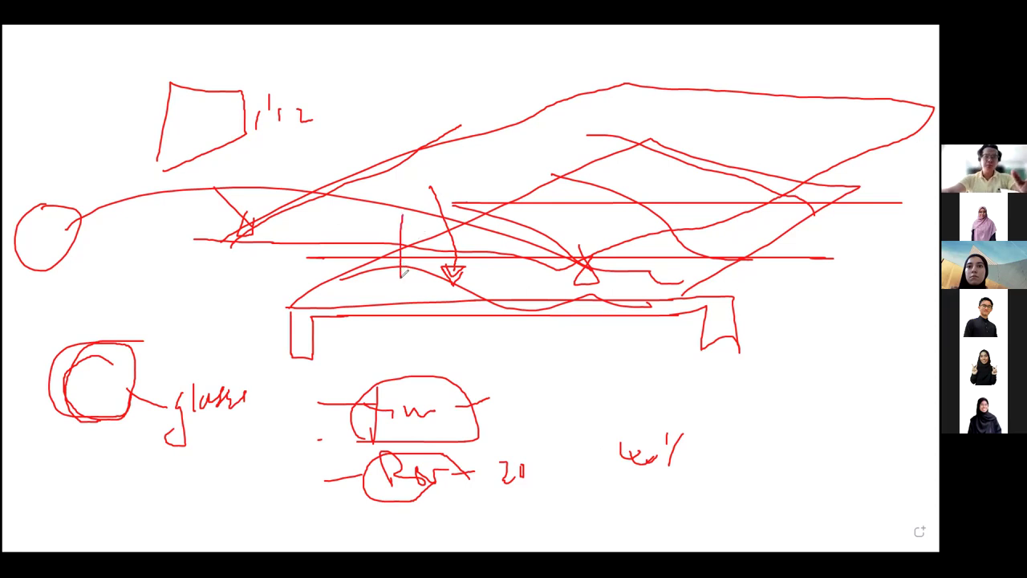
mouse_move(748, 393)
mouse_down()
mouse_move(881, 394)
mouse_move(878, 420)
mouse_move(866, 399)
mouse_move(779, 416)
mouse_move(761, 442)
mouse_move(753, 406)
mouse_move(779, 386)
mouse_move(883, 390)
mouse_move(827, 393)
mouse_up()
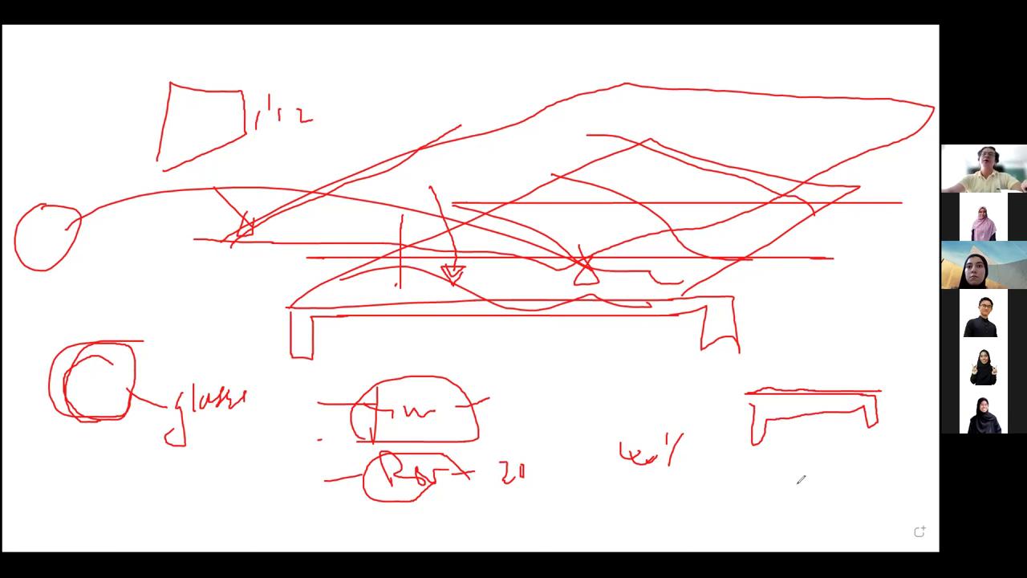
drag(820, 348, 820, 354)
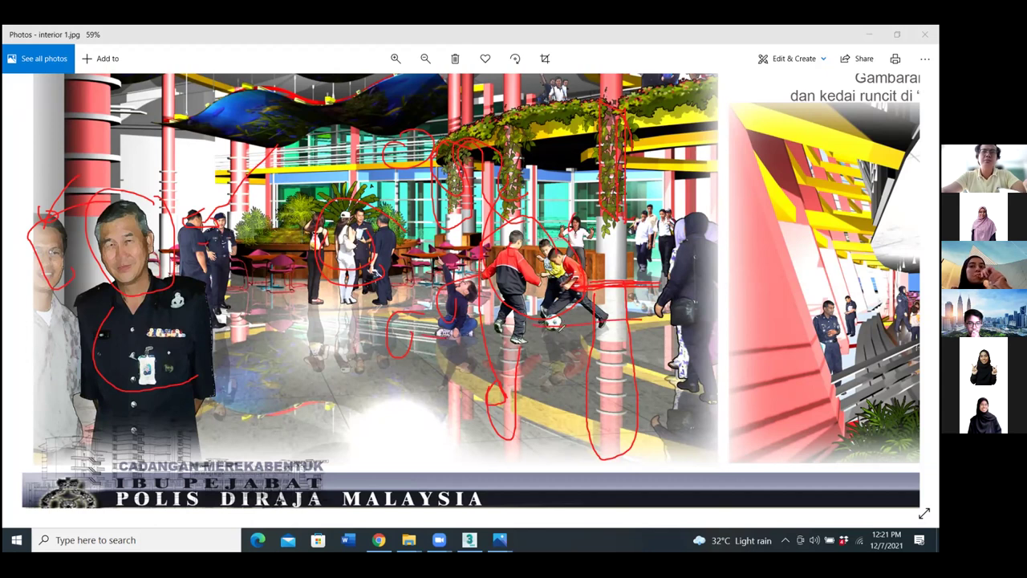
Mark and circle floor areas of the lobby on the interior 1.jpg rendering.
drag(433, 349, 397, 377)
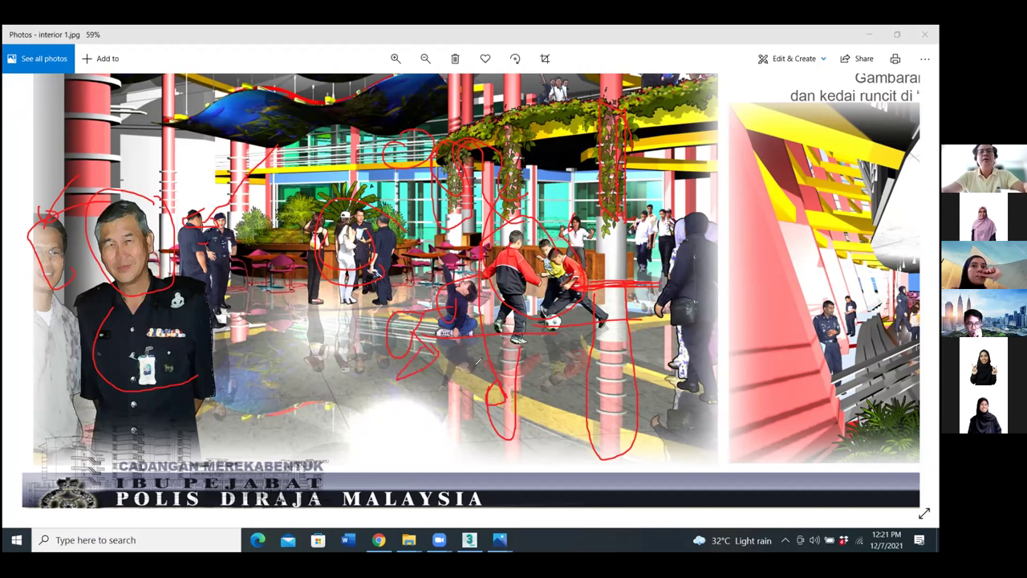
mouse_move(472, 361)
mouse_down()
mouse_move(456, 380)
mouse_move(468, 363)
mouse_up()
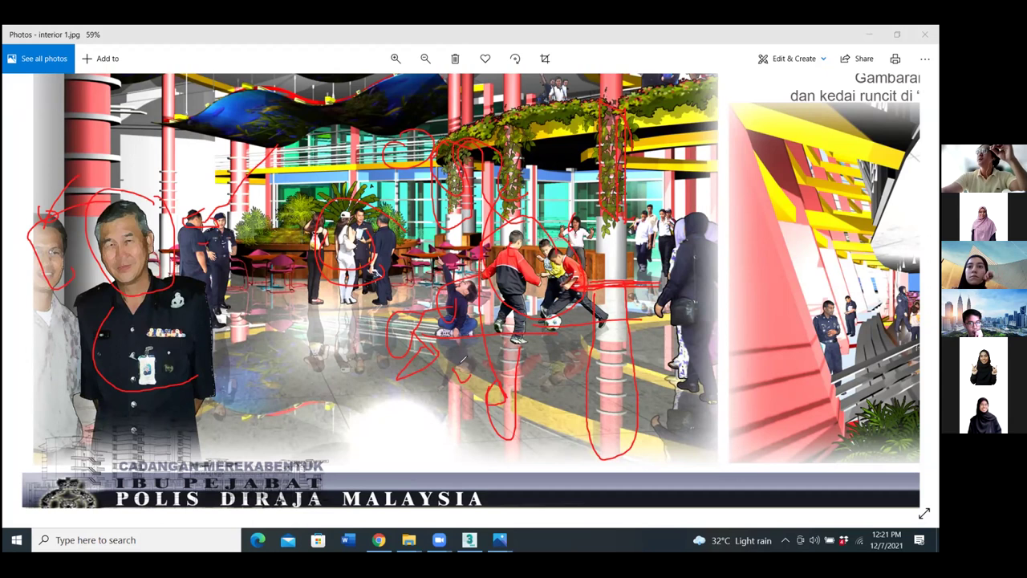
mouse_move(351, 360)
mouse_down()
mouse_move(321, 313)
mouse_move(402, 314)
mouse_up()
drag(313, 391, 331, 409)
drag(203, 333, 210, 368)
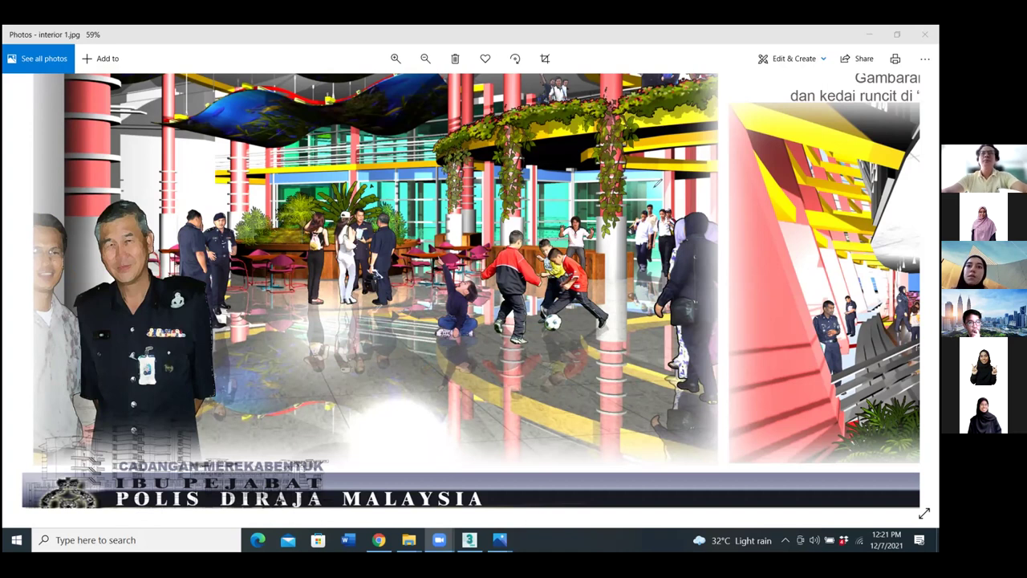
Zoom out and back in to review the whole interior 1.jpg slide.
scroll(538, 273, down, 3)
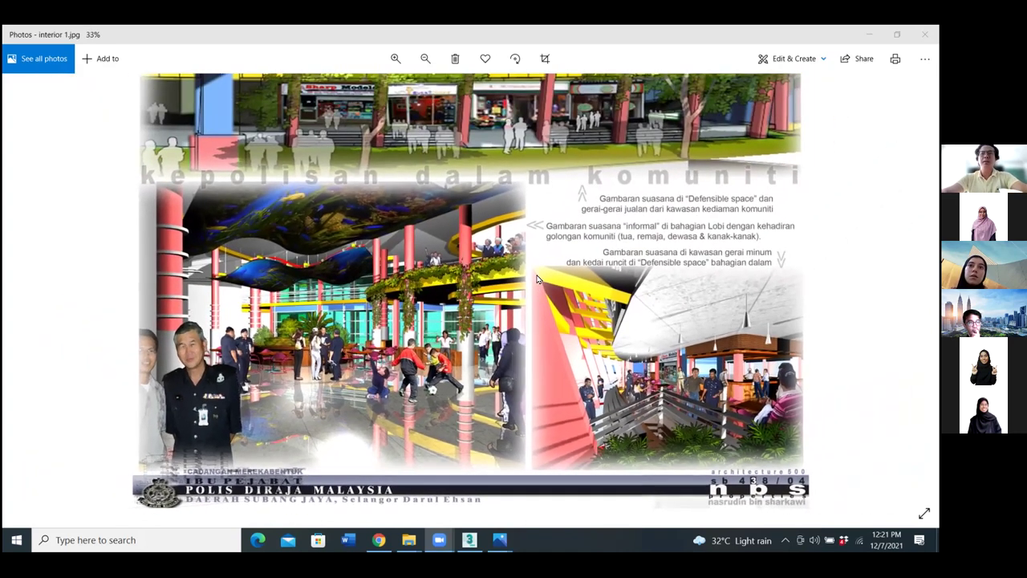
scroll(465, 200, up, 1)
scroll(398, 126, down, 2)
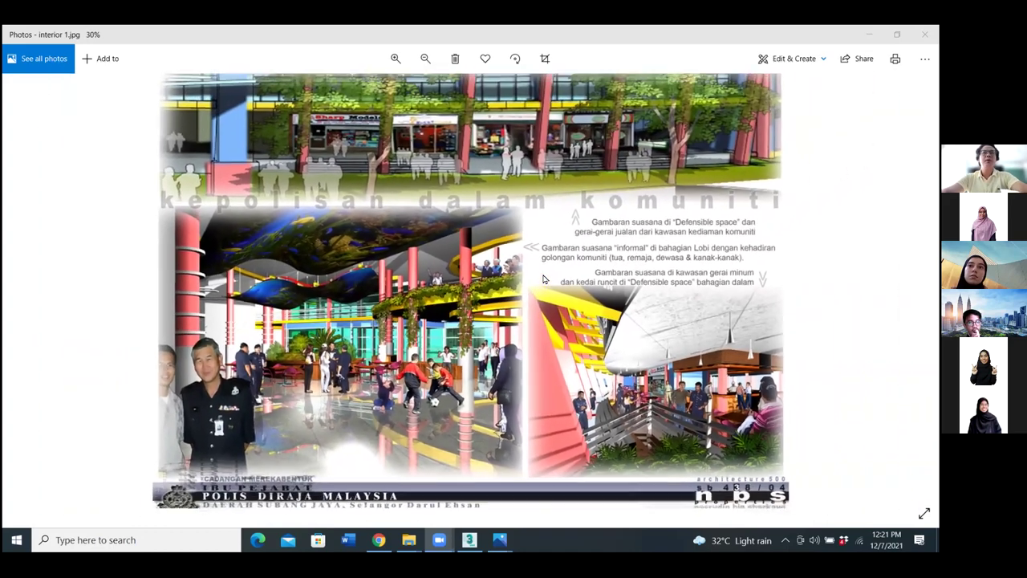
scroll(397, 127, up, 3)
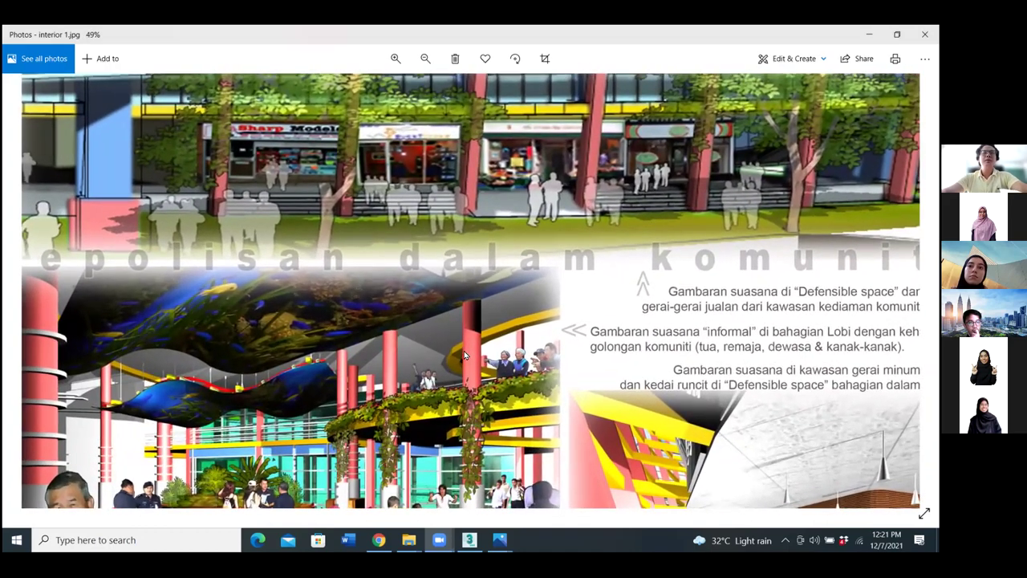
scroll(465, 256, down, 1)
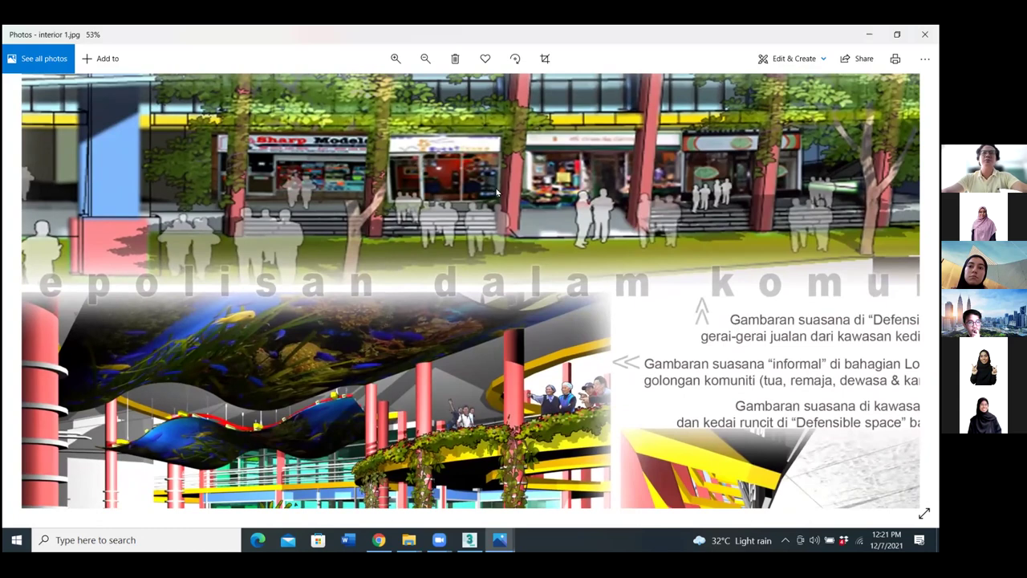
scroll(501, 199, down, 1)
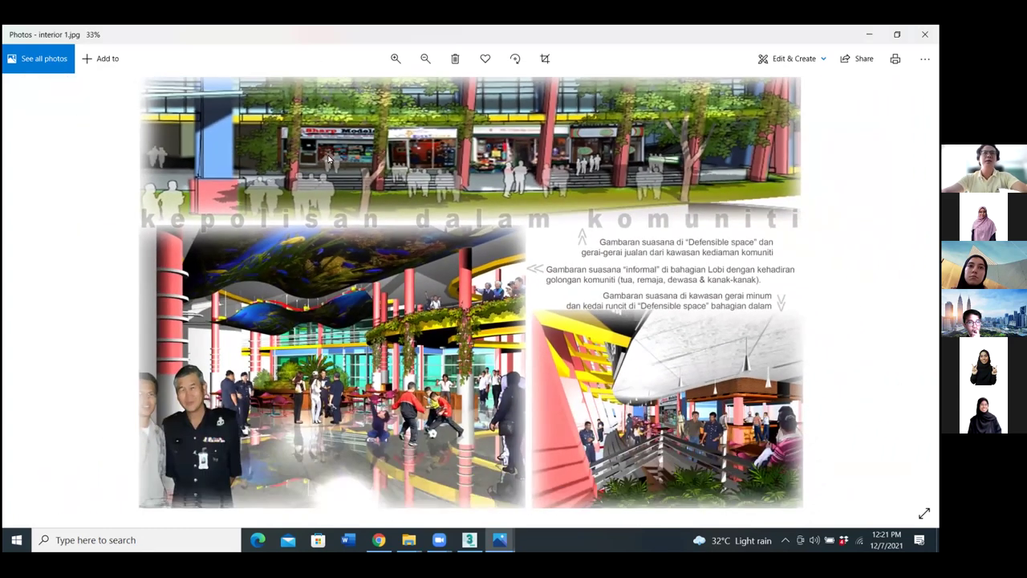
scroll(541, 130, up, 1)
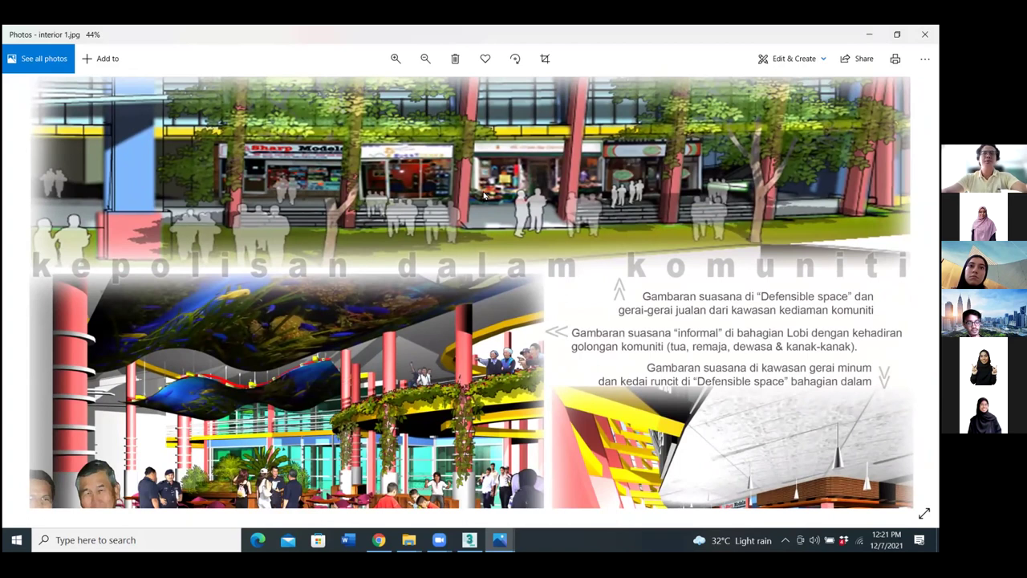
scroll(484, 194, down, 3)
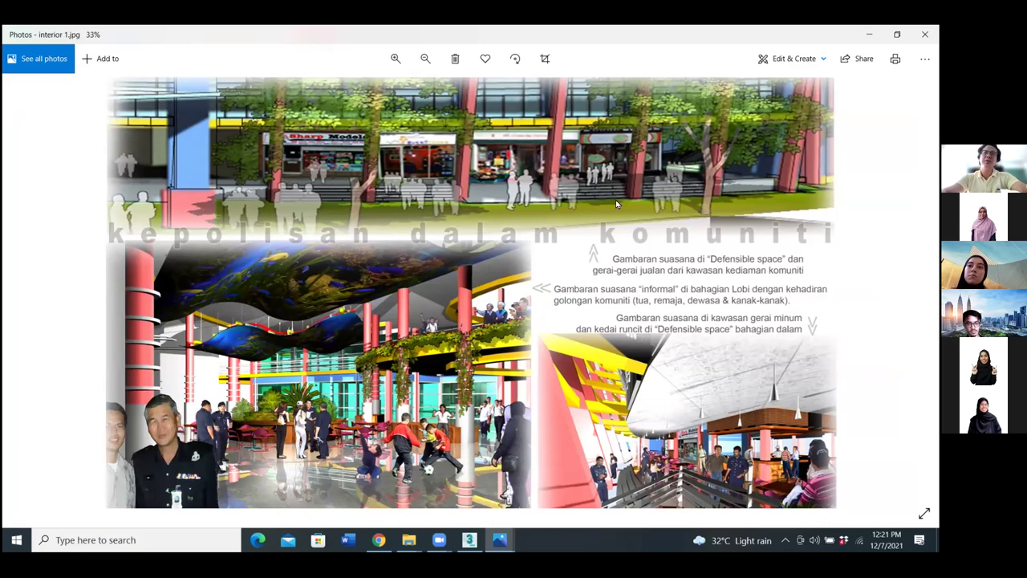
scroll(616, 202, down, 2)
key(Right)
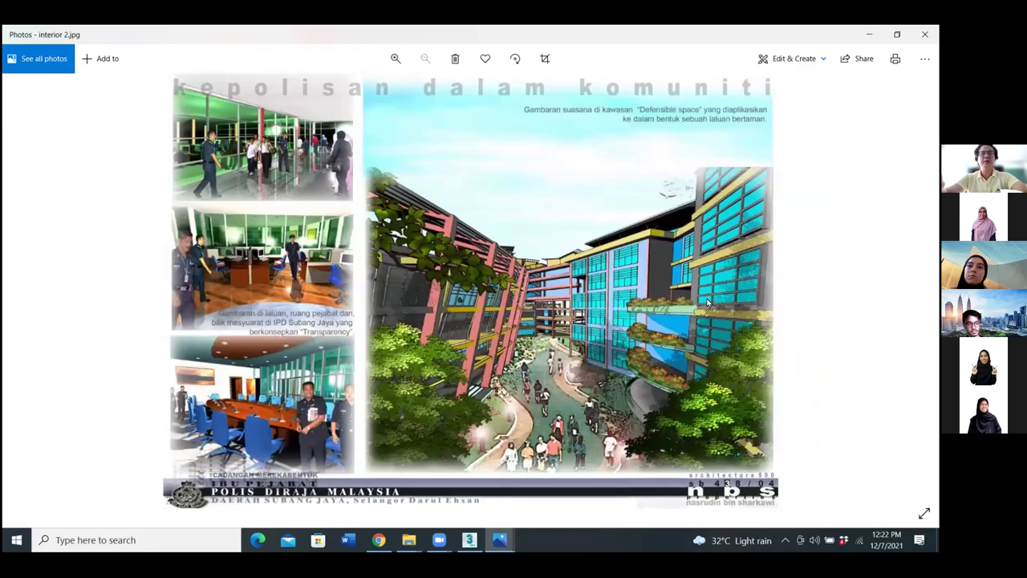
scroll(694, 333, up, 3)
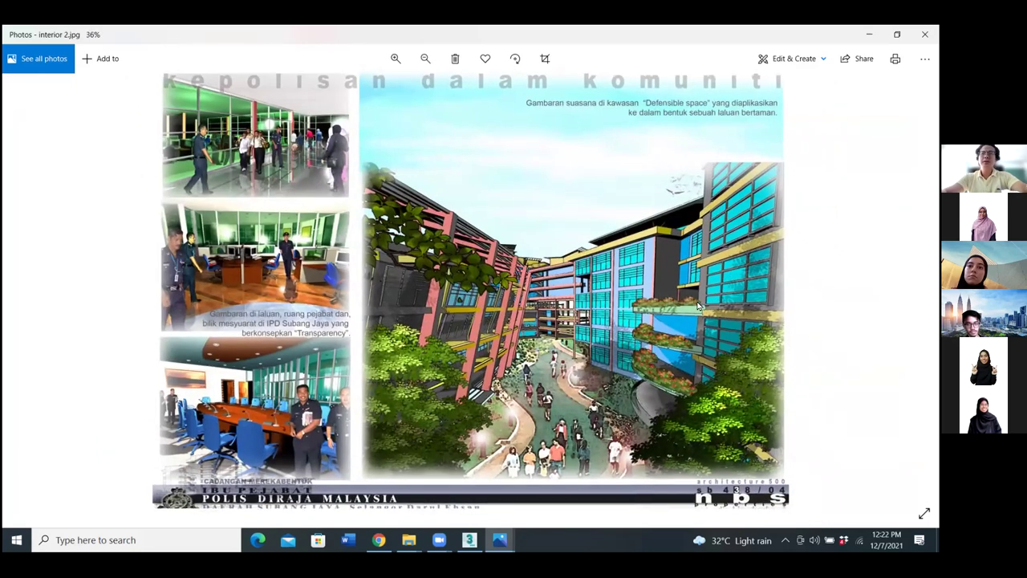
scroll(703, 255, up, 3)
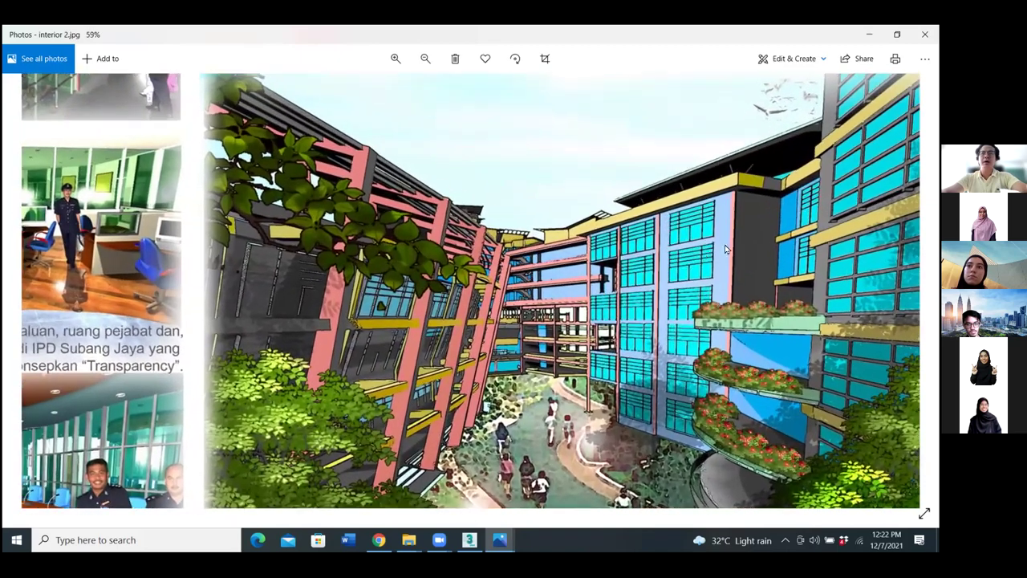
scroll(674, 305, down, 3)
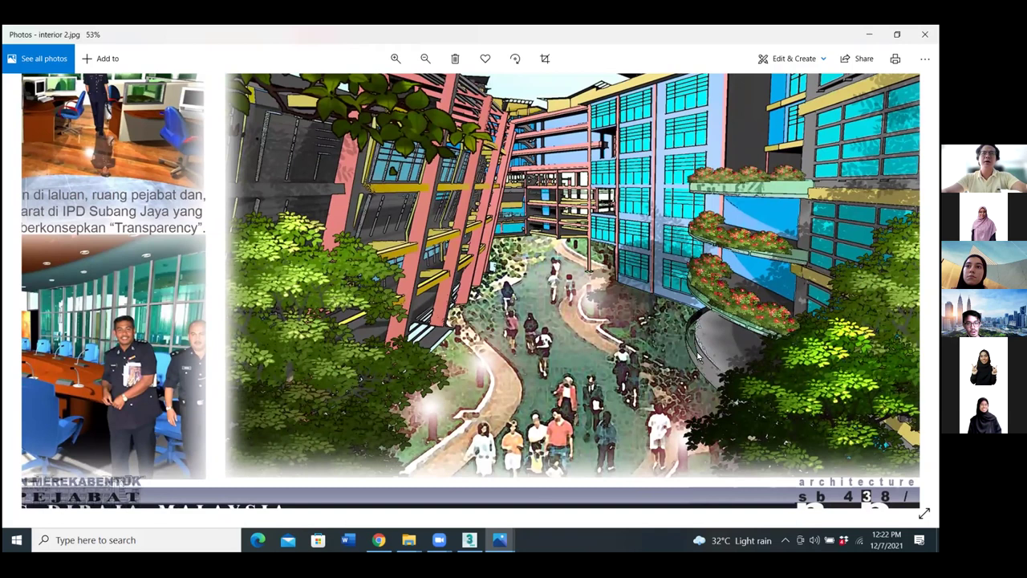
scroll(700, 357, down, 2)
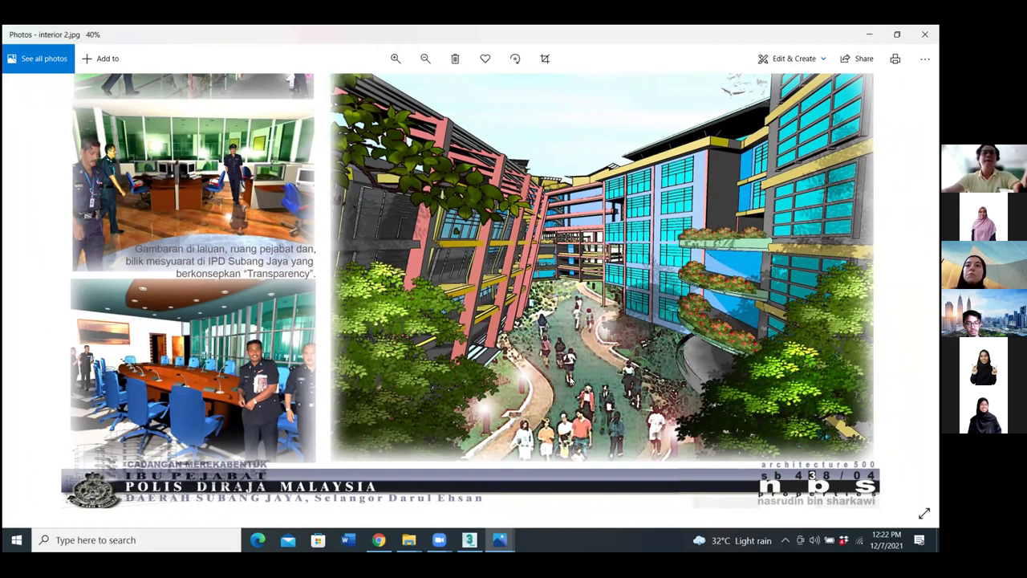
scroll(517, 376, down, 1)
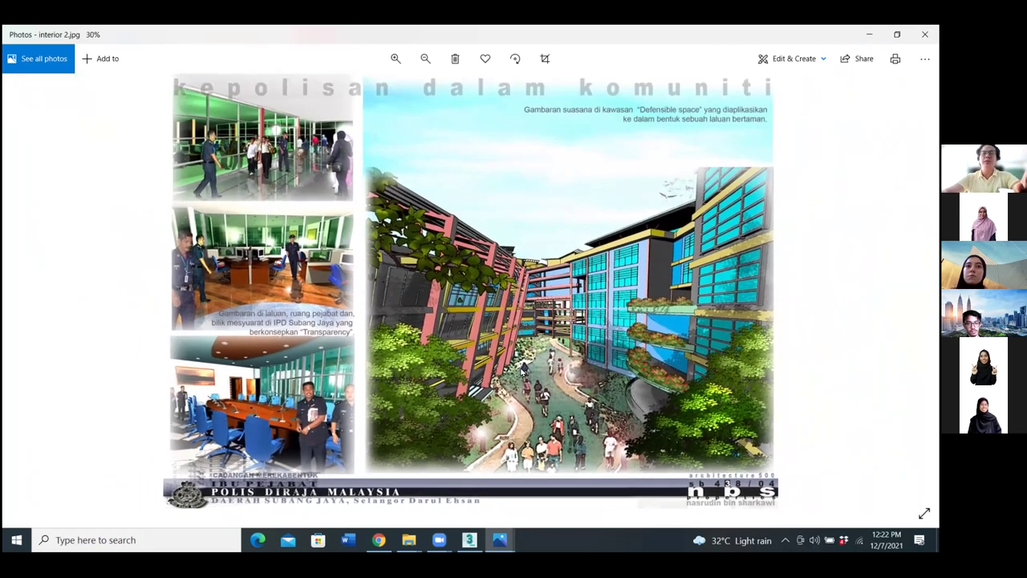
scroll(273, 148, up, 4)
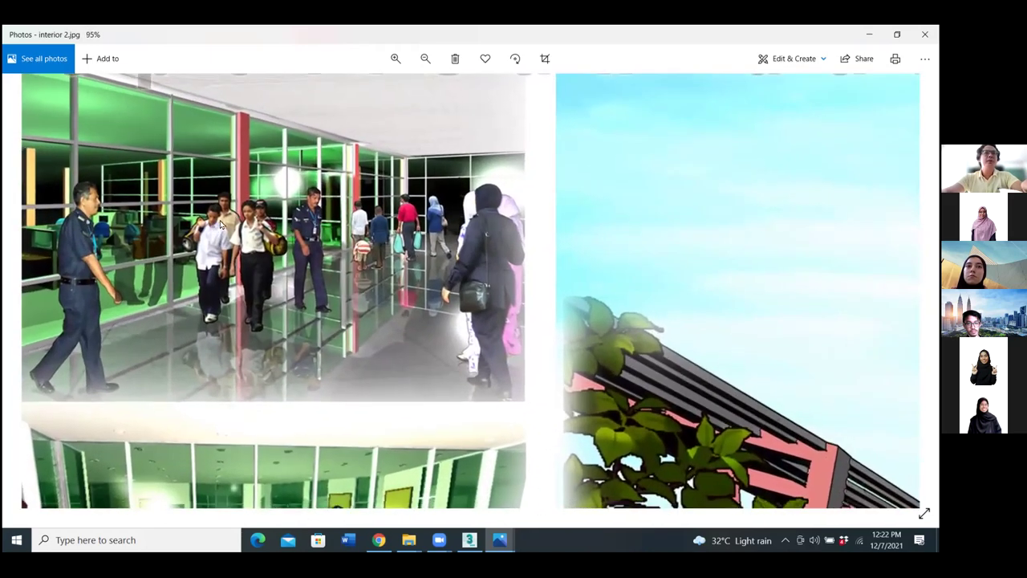
drag(221, 225, 369, 316)
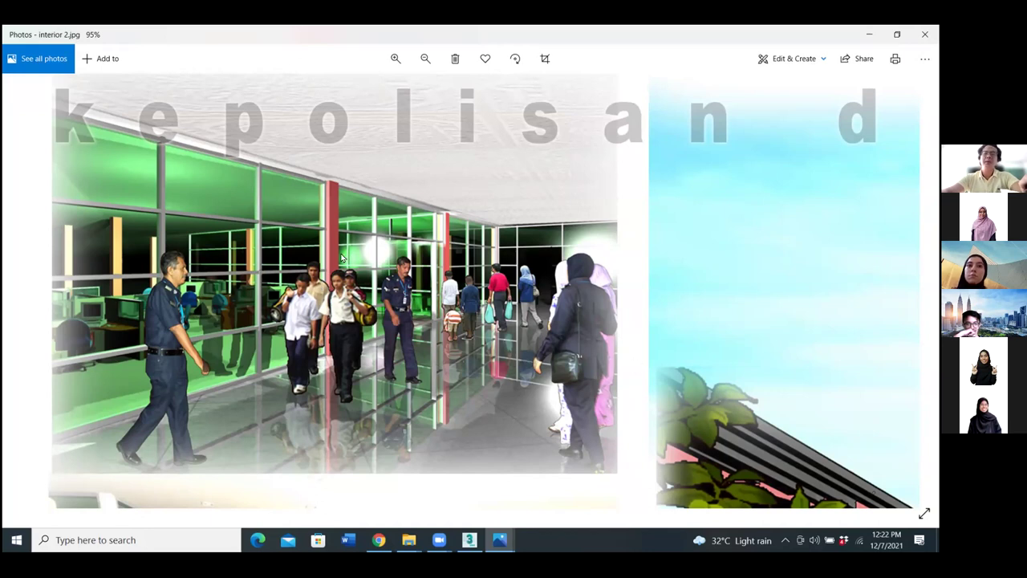
scroll(548, 313, down, 2)
scroll(473, 265, up, 4)
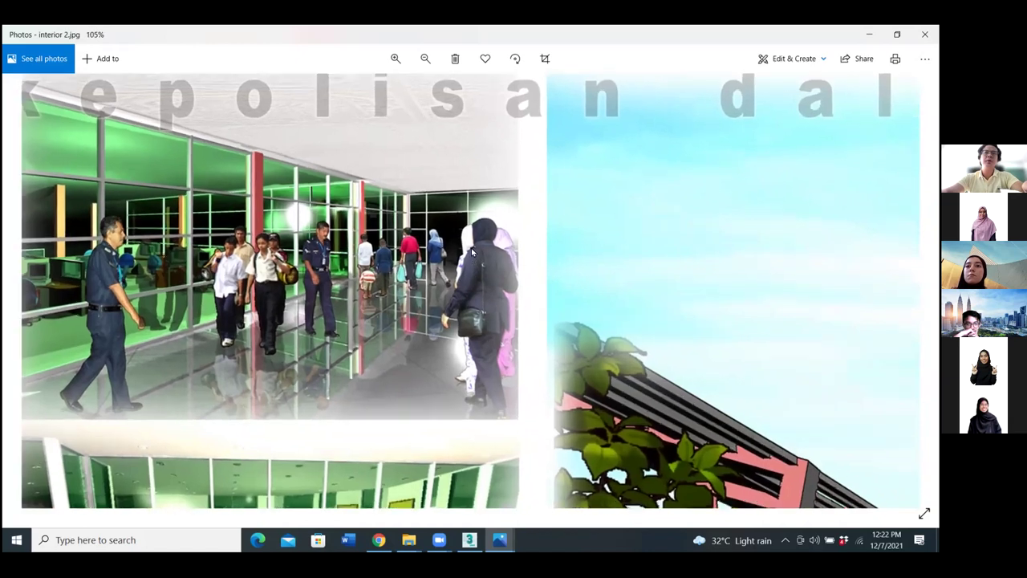
scroll(361, 255, up, 1)
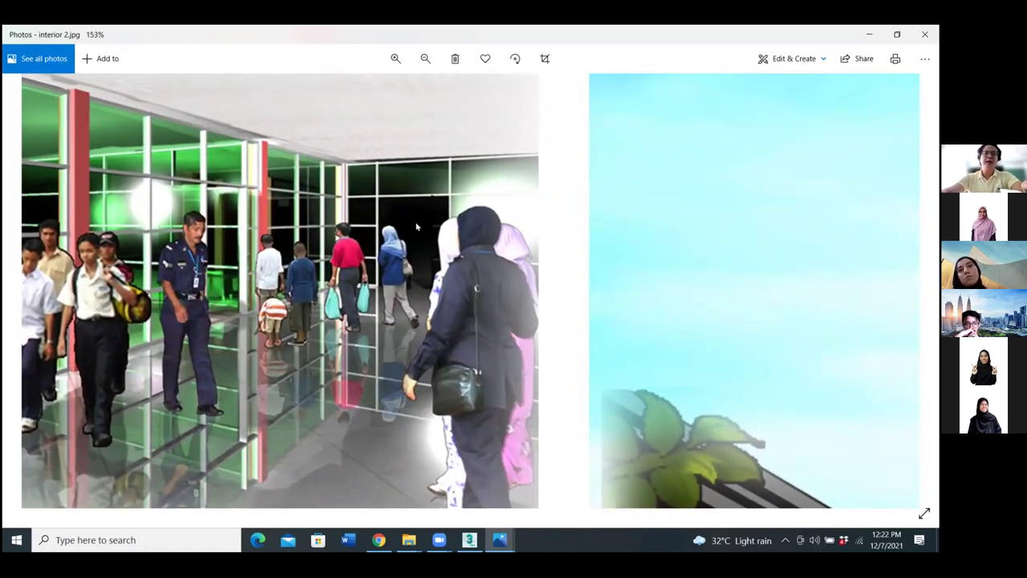
scroll(412, 215, down, 6)
scroll(416, 253, down, 2)
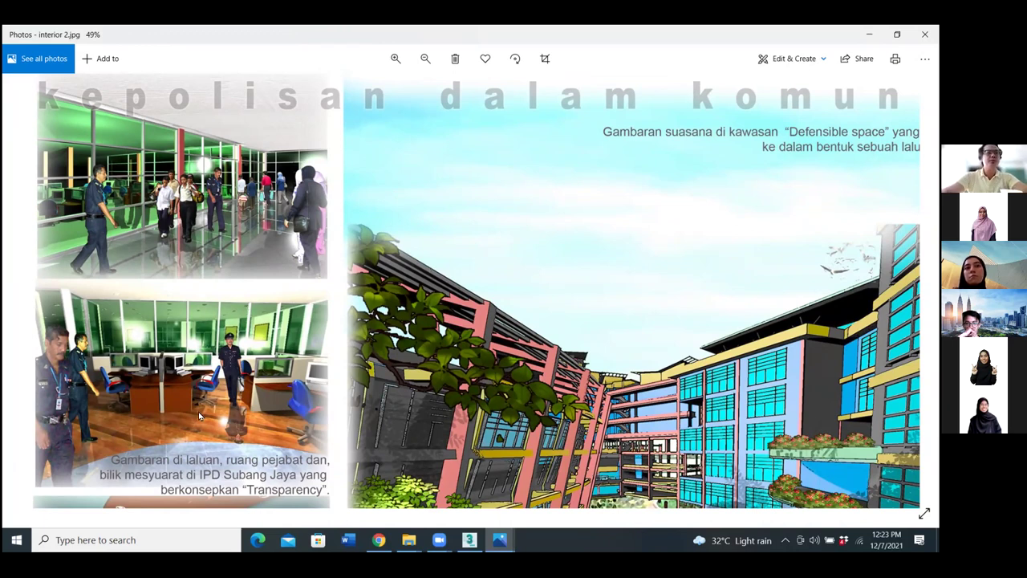
scroll(198, 408, up, 5)
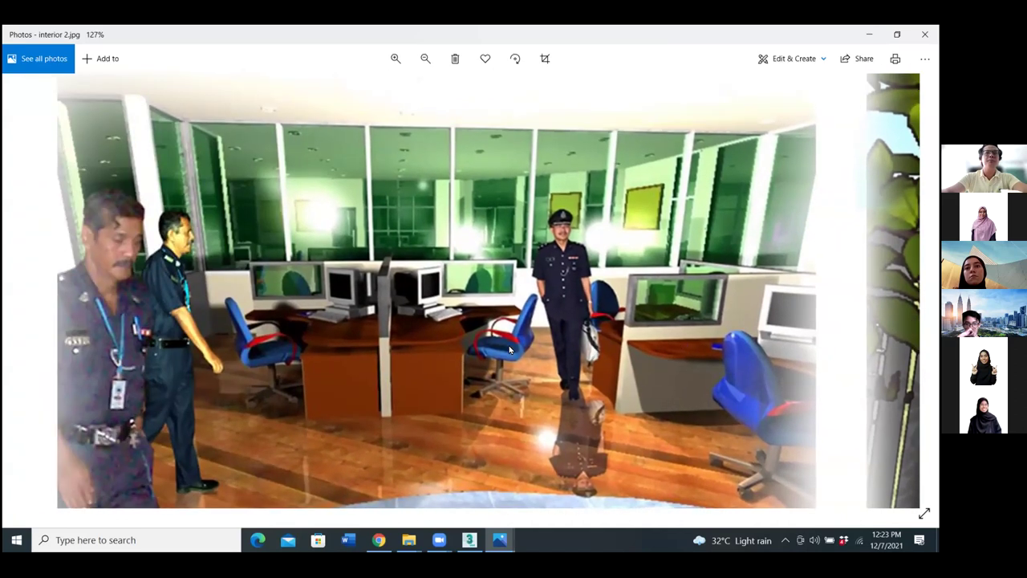
scroll(509, 350, down, 2)
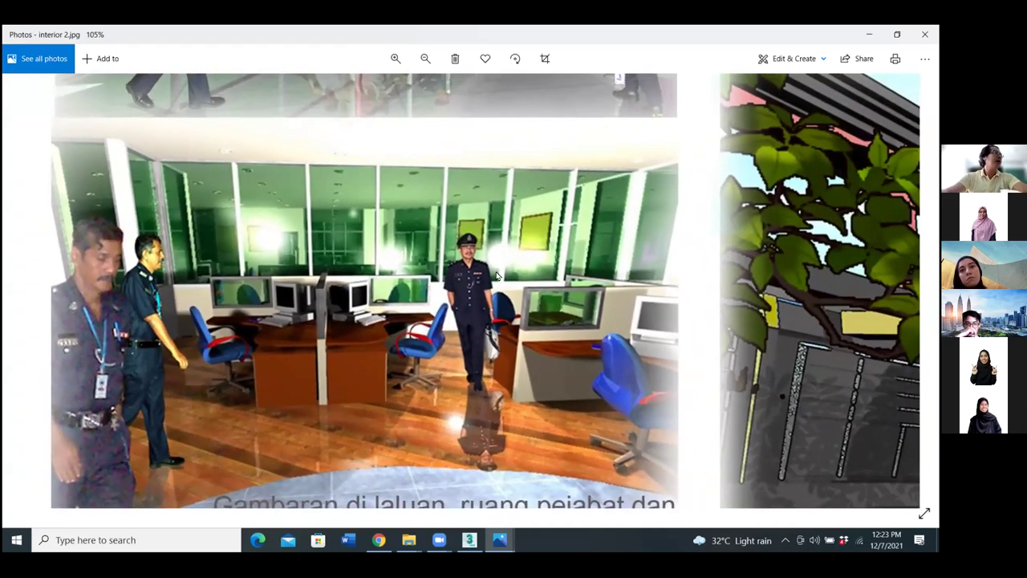
scroll(484, 282, up, 1)
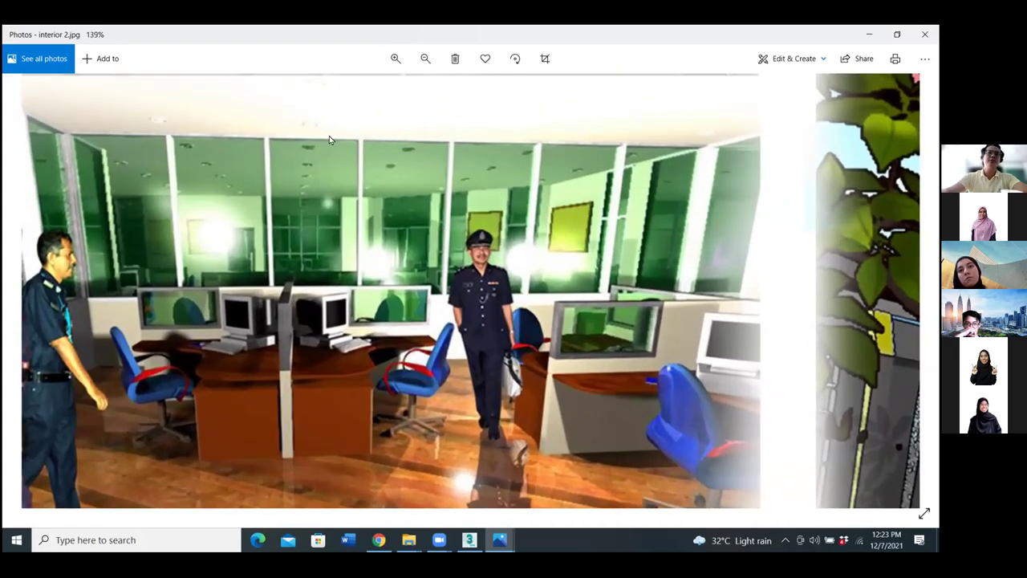
scroll(118, 196, down, 1)
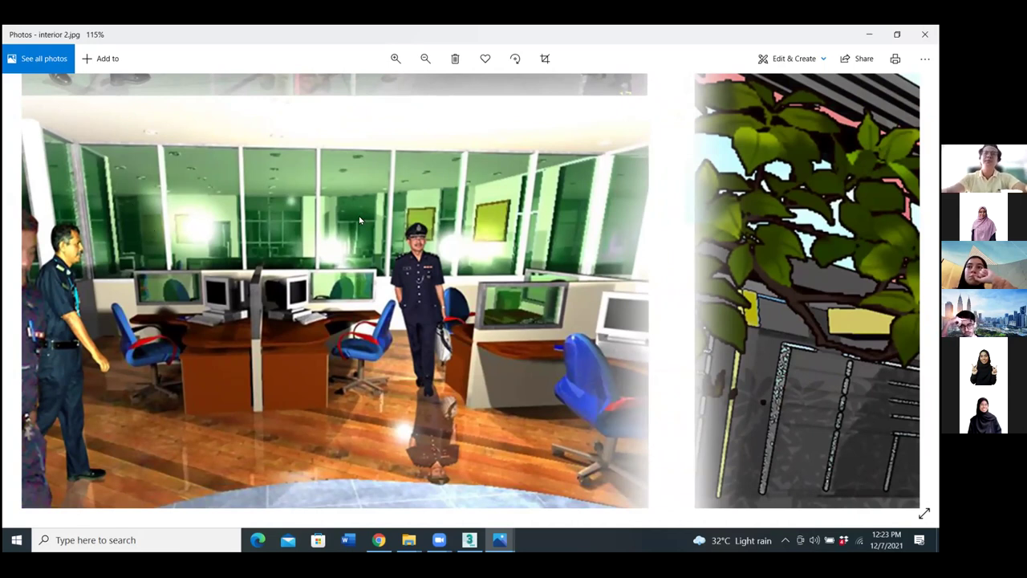
scroll(373, 234, down, 2)
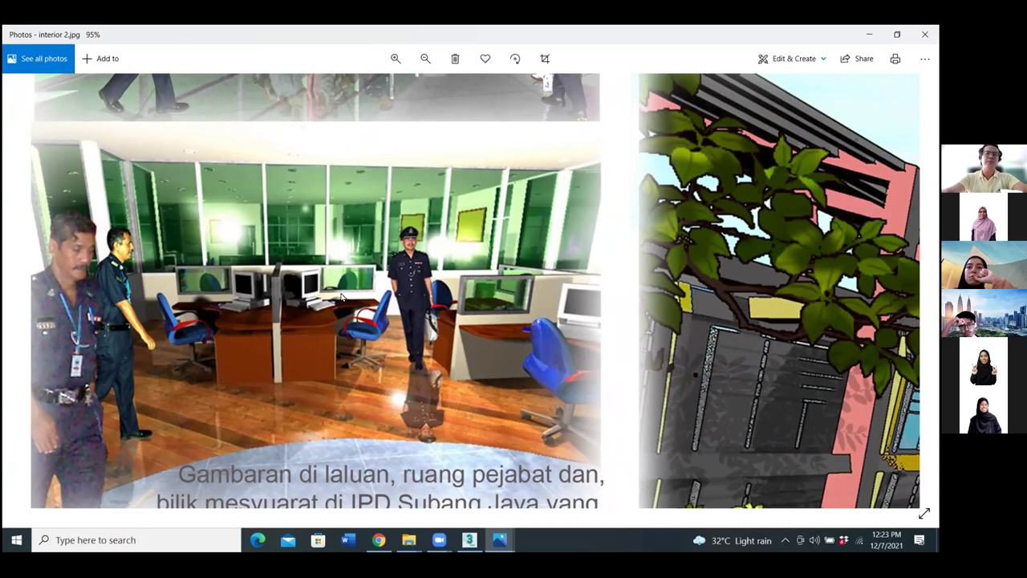
scroll(182, 296, up, 1)
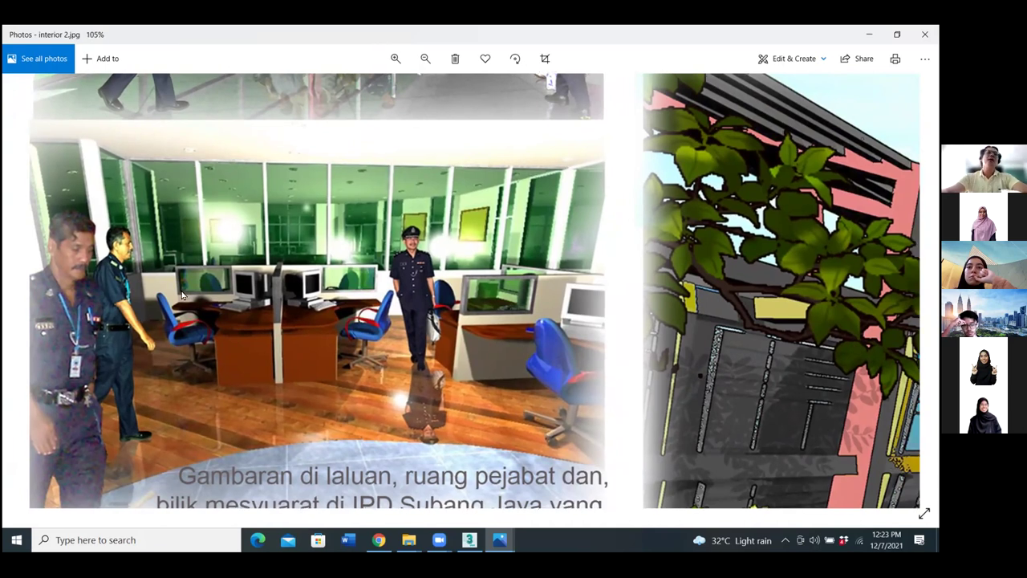
scroll(181, 296, up, 4)
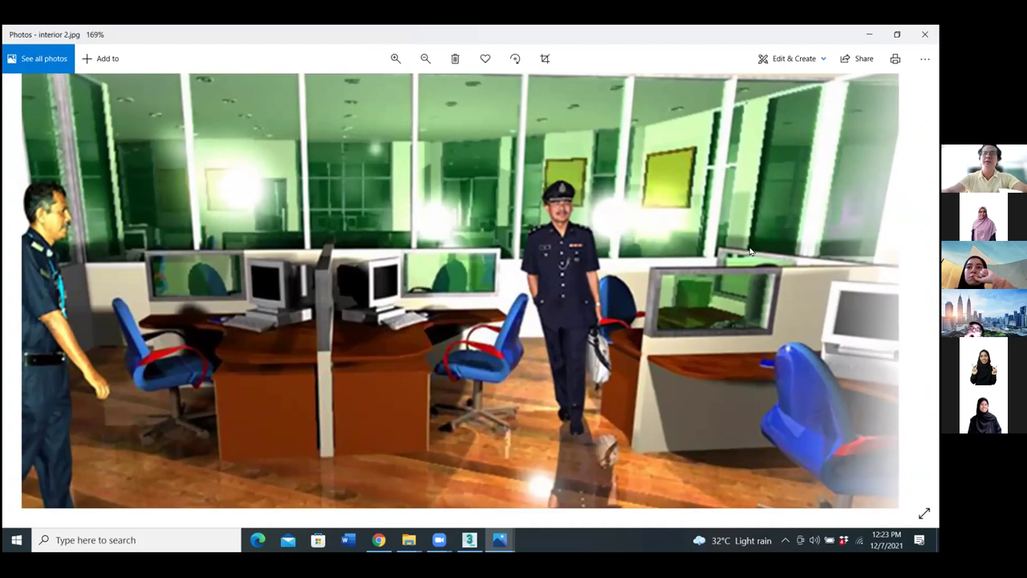
scroll(484, 273, down, 1)
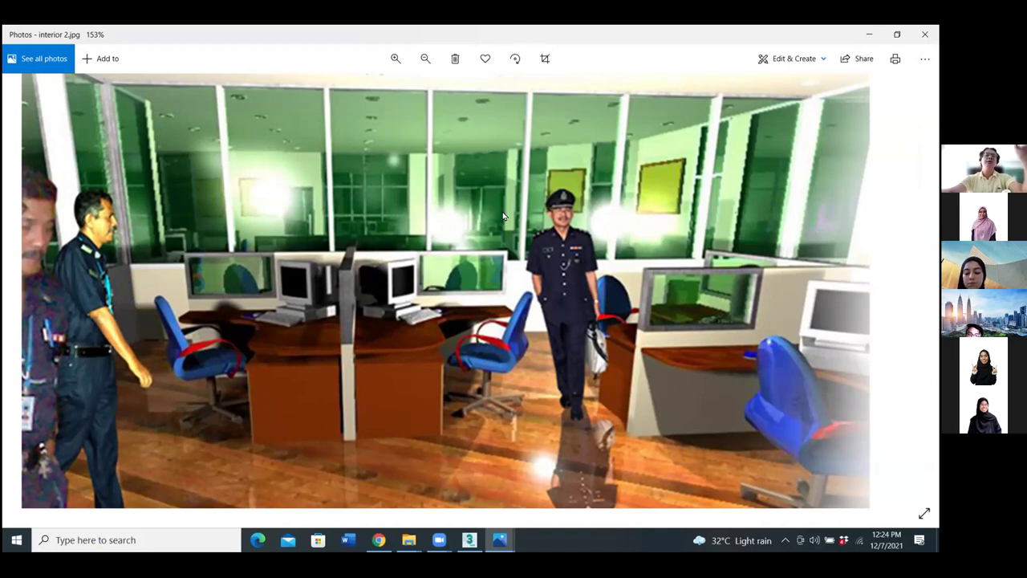
scroll(505, 216, down, 3)
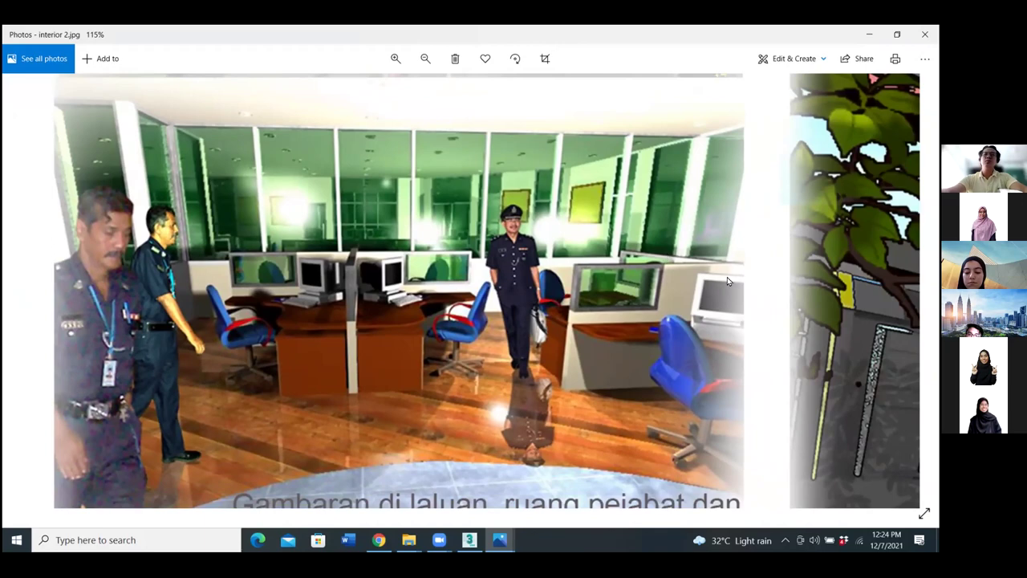
scroll(727, 277, down, 2)
scroll(570, 273, down, 1)
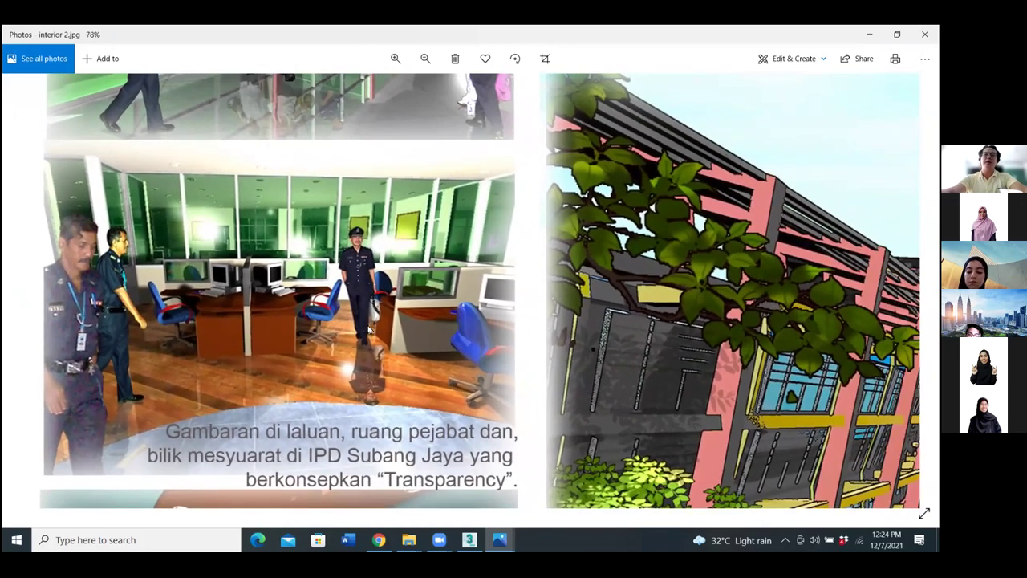
scroll(369, 332, up, 2)
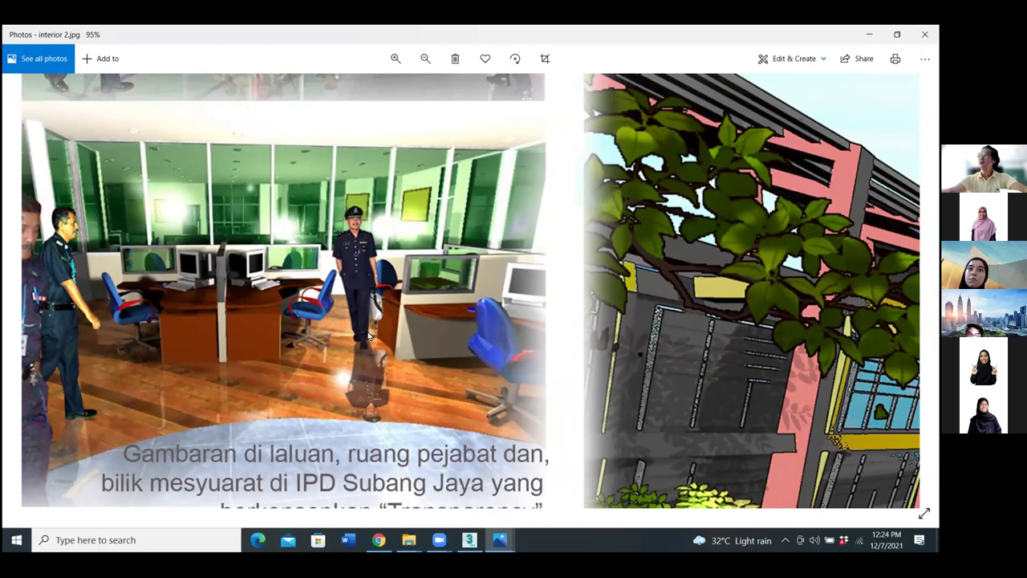
scroll(383, 345, down, 2)
scroll(384, 345, down, 2)
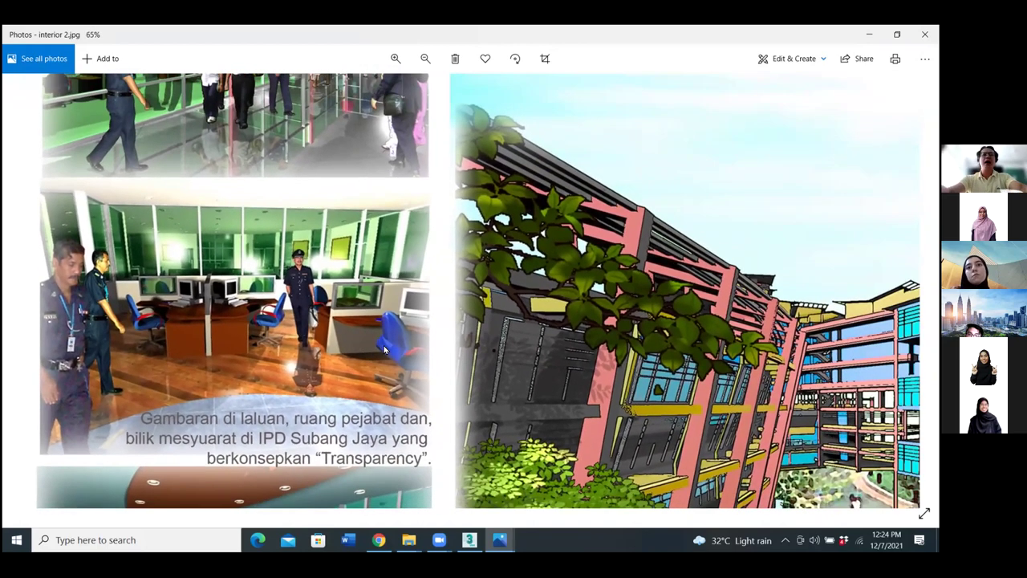
scroll(370, 365, down, 1)
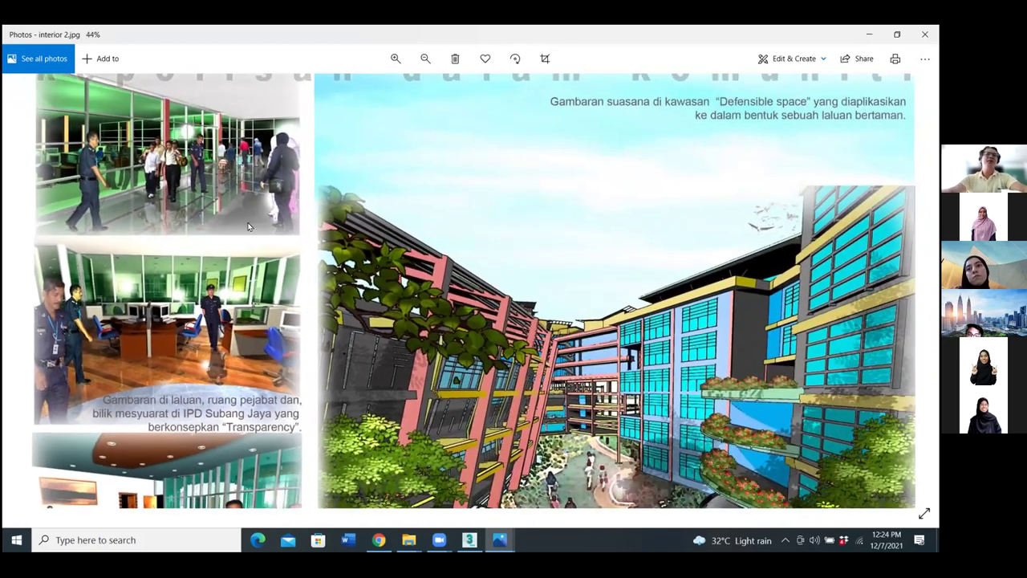
Zoom around the interior 2 slide and bring the meeting room photo into view.
scroll(447, 382, down, 1)
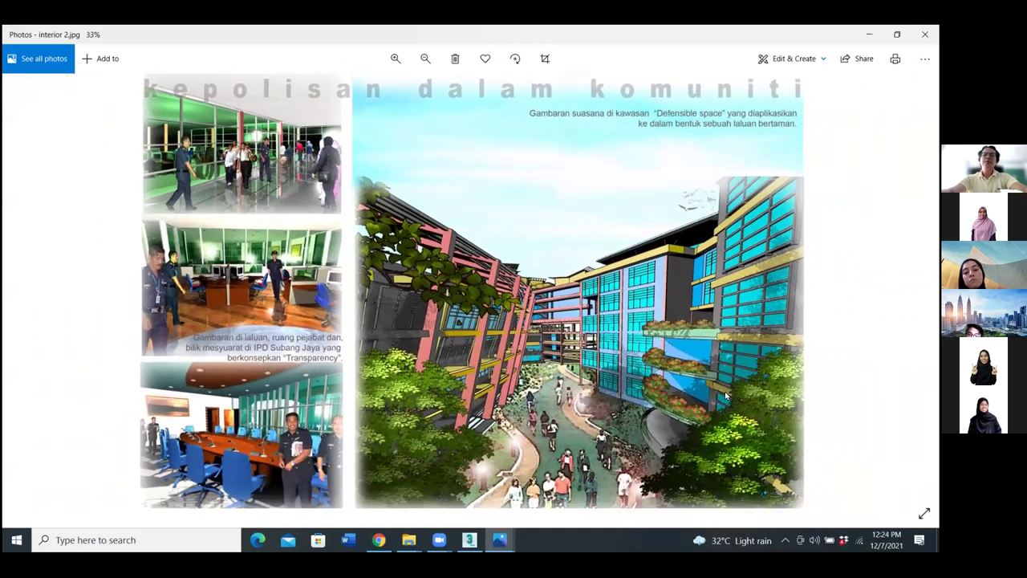
scroll(706, 367, up, 2)
scroll(707, 367, up, 2)
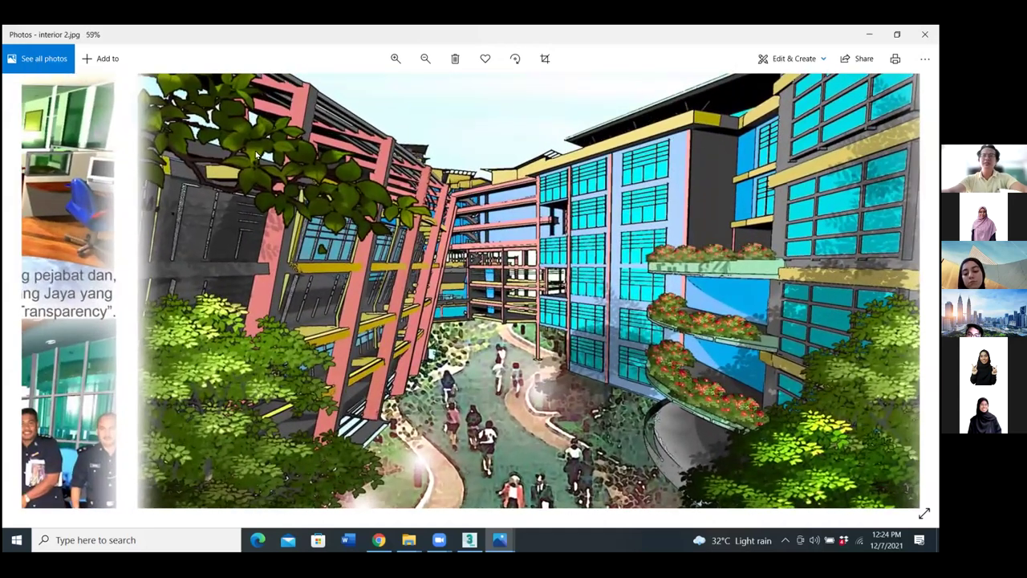
scroll(245, 389, down, 3)
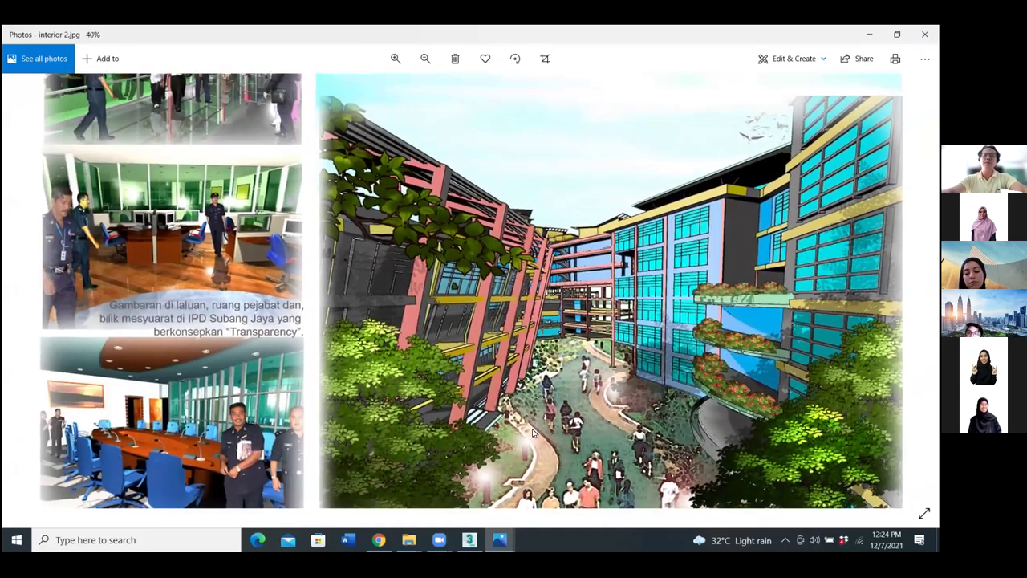
scroll(564, 394, up, 1)
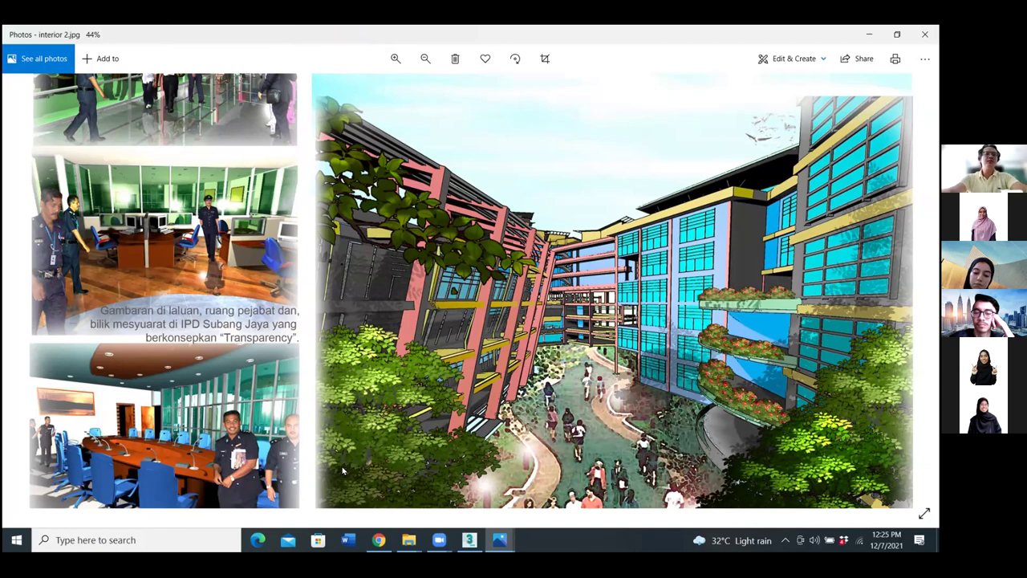
scroll(343, 471, down, 2)
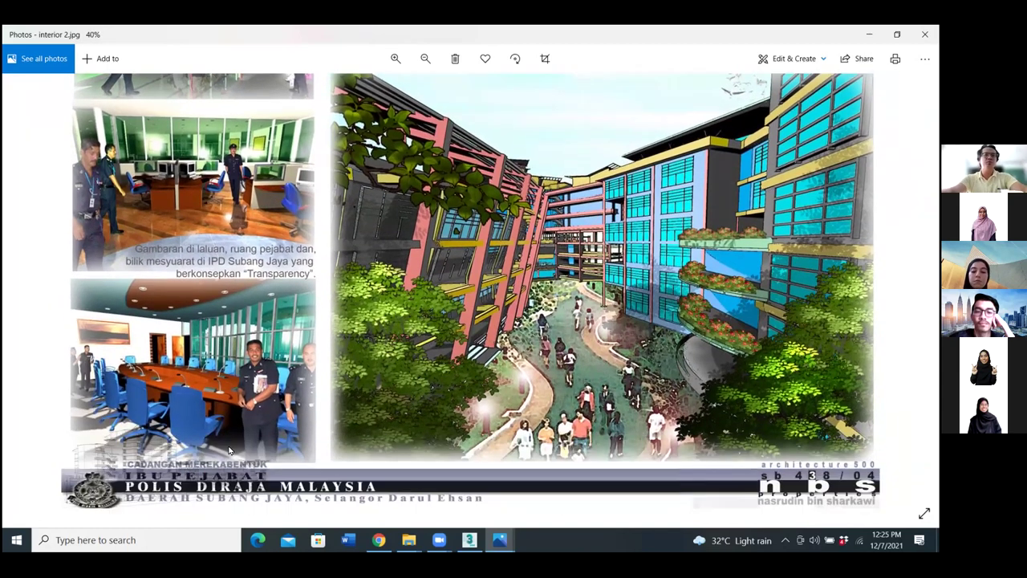
scroll(228, 451, up, 5)
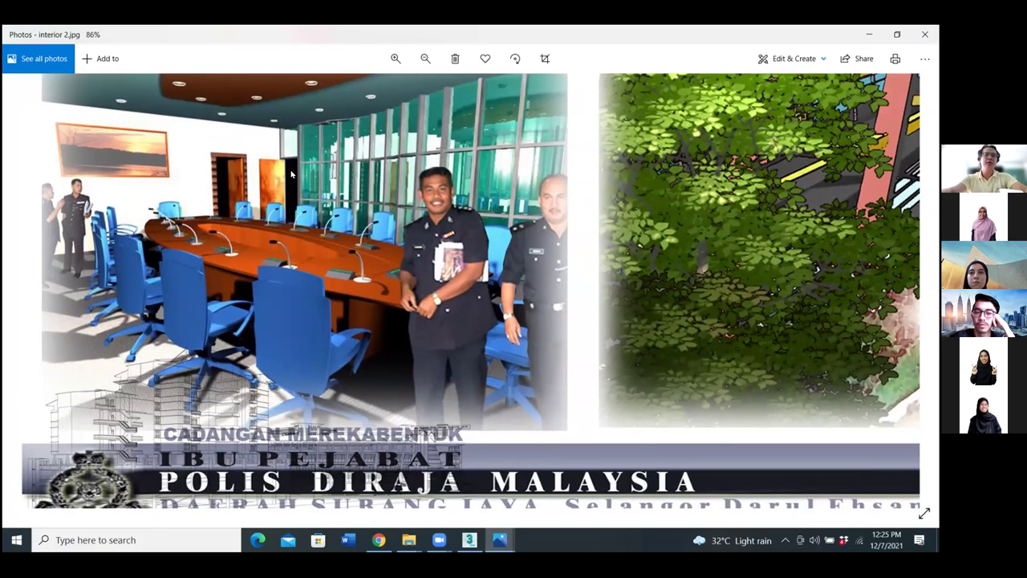
drag(291, 174, 291, 222)
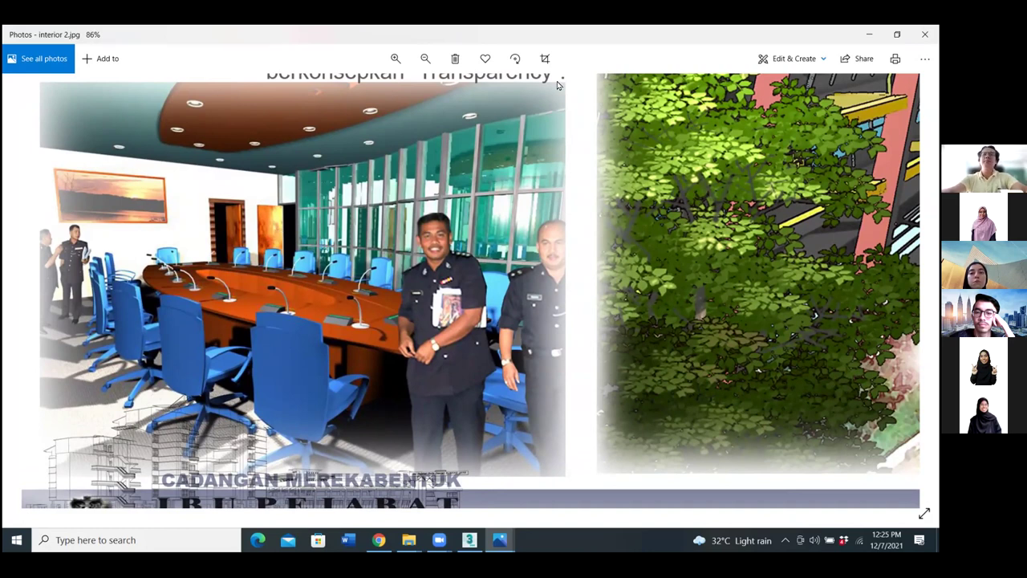
Draw red annotations over the meeting room's ceiling, windows, table, chairs and officers.
mouse_move(178, 215)
mouse_down()
mouse_move(289, 149)
mouse_move(453, 346)
mouse_up()
mouse_move(373, 351)
mouse_down()
mouse_move(139, 279)
mouse_move(152, 181)
mouse_up()
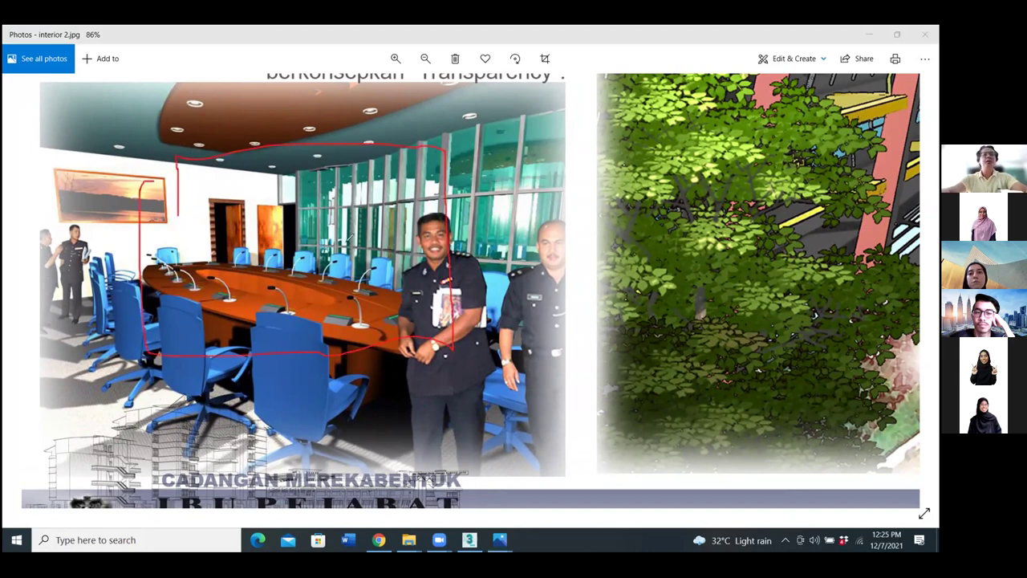
drag(417, 296, 430, 294)
drag(210, 112, 417, 299)
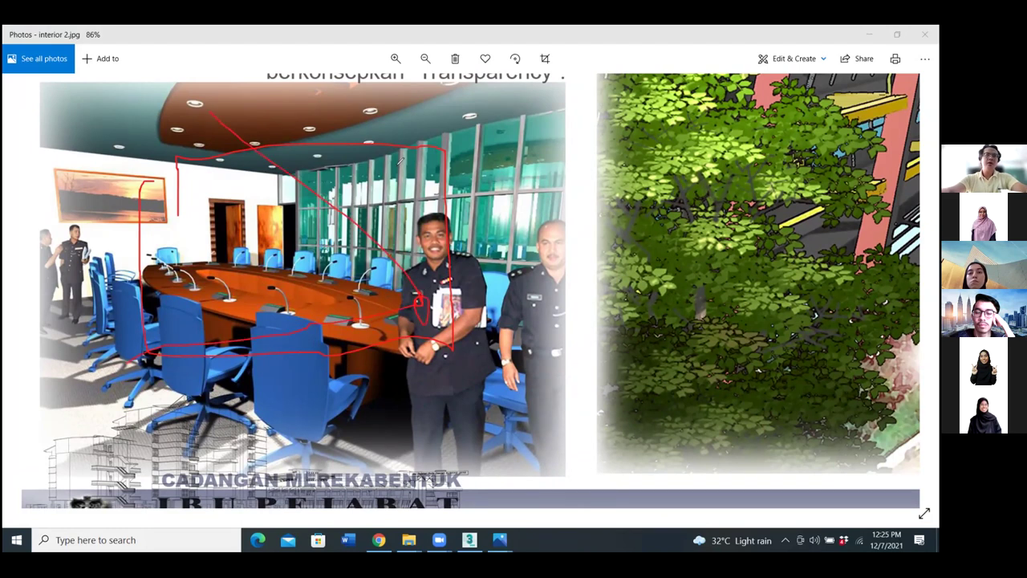
mouse_move(215, 145)
mouse_down()
mouse_move(174, 182)
mouse_move(146, 256)
mouse_move(139, 307)
mouse_move(166, 347)
mouse_up()
mouse_move(180, 234)
mouse_down()
mouse_move(187, 185)
mouse_move(265, 169)
mouse_move(429, 187)
mouse_move(420, 141)
mouse_move(256, 126)
mouse_move(159, 155)
mouse_move(118, 238)
mouse_move(114, 385)
mouse_move(152, 343)
mouse_move(181, 193)
mouse_move(423, 170)
mouse_move(283, 131)
mouse_up()
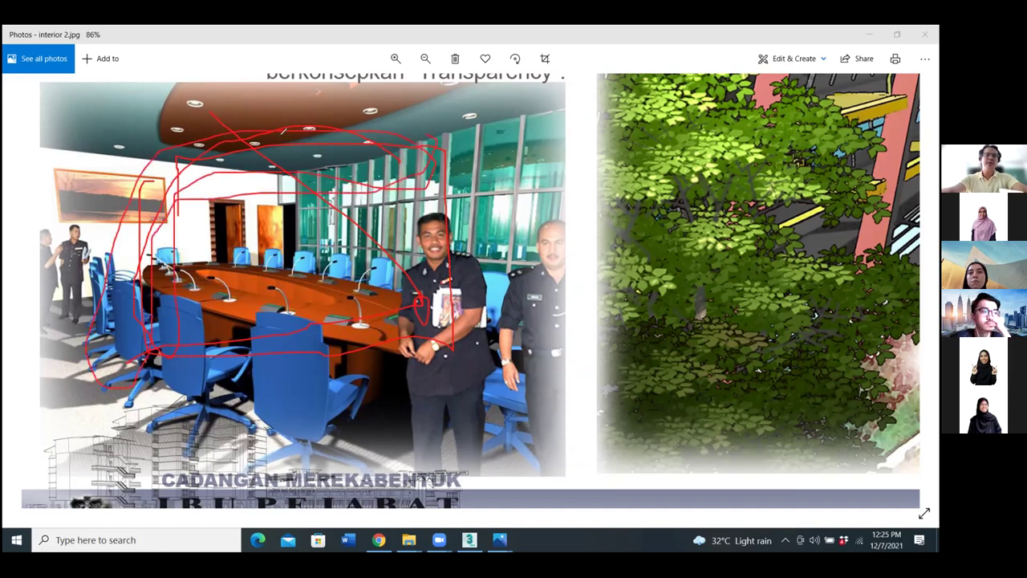
drag(232, 330, 273, 383)
drag(418, 238, 456, 241)
mouse_move(204, 191)
mouse_down()
mouse_move(393, 266)
mouse_move(355, 196)
mouse_up()
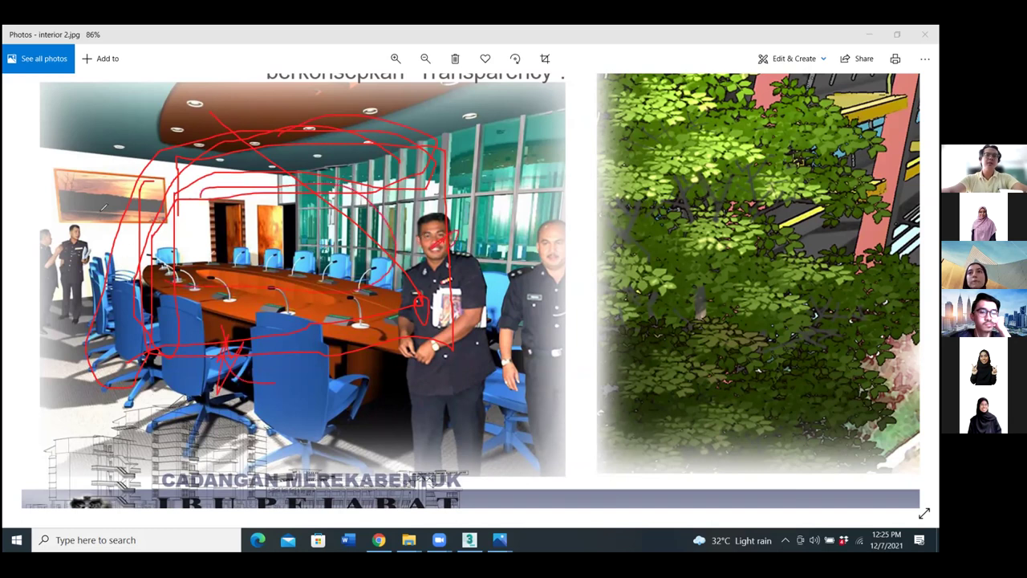
drag(149, 269, 372, 259)
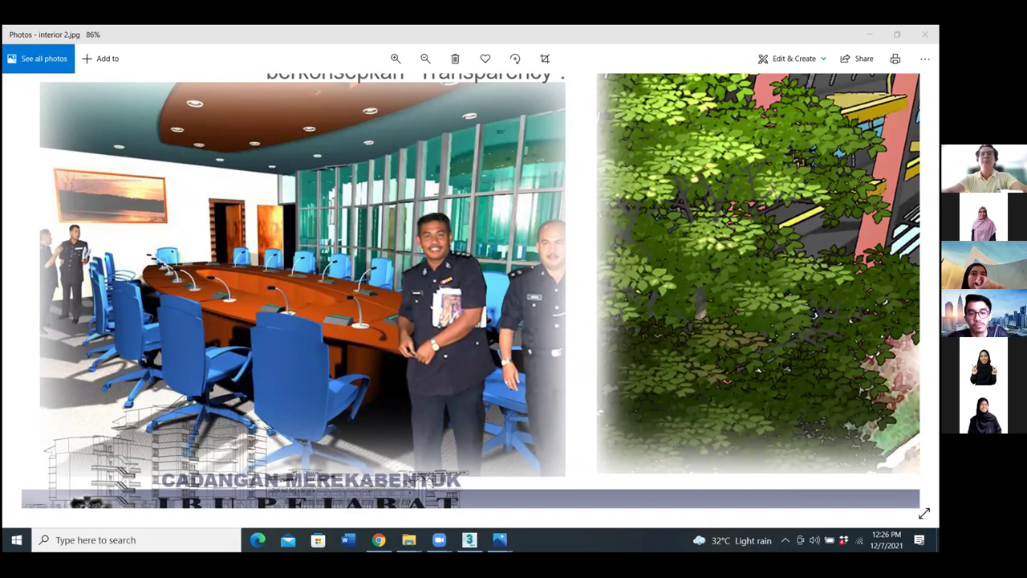
Zoom out to fit the slide, then close Photos with Alt+F4.
scroll(611, 266, down, 5)
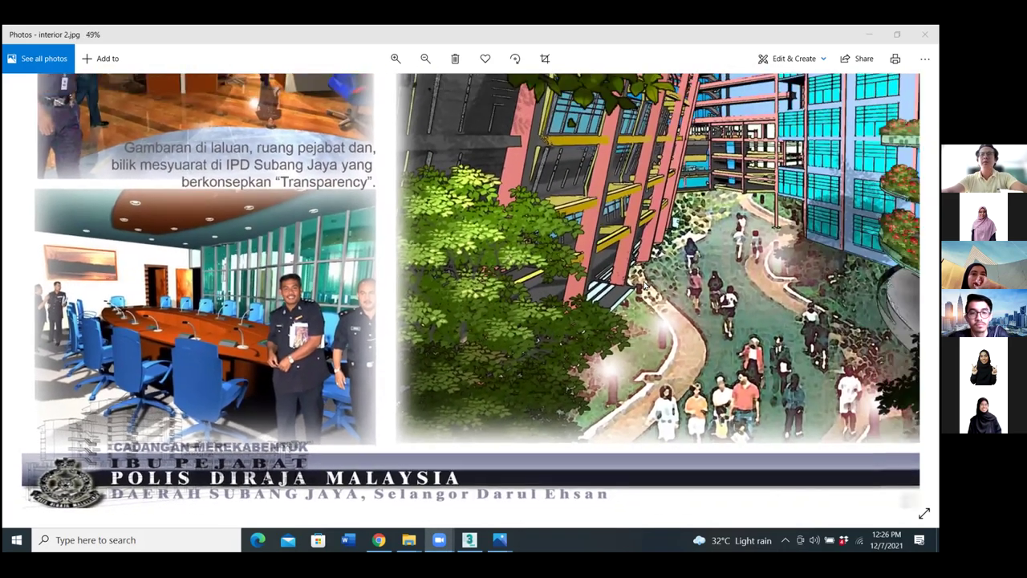
scroll(644, 285, down, 3)
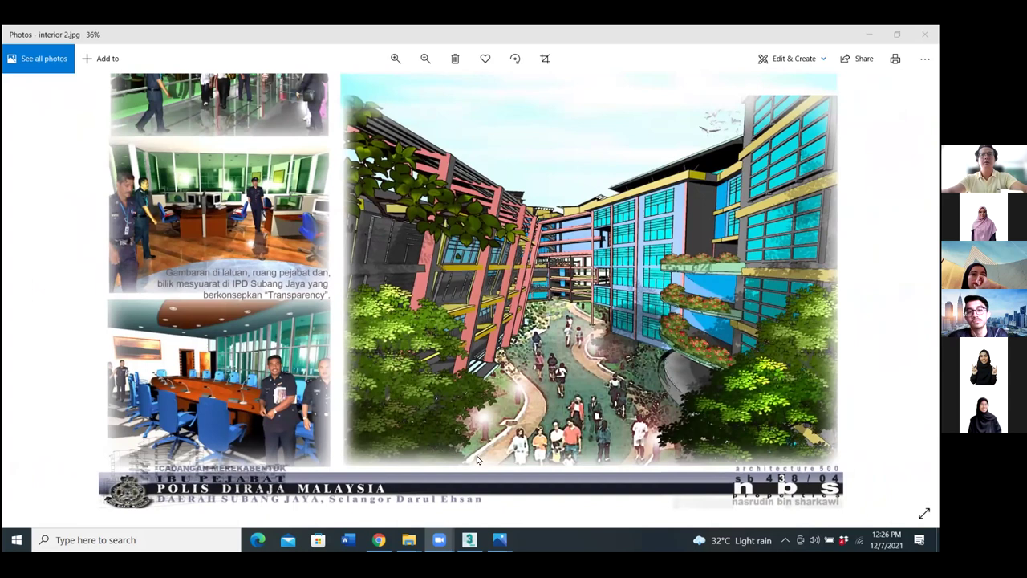
scroll(486, 405, down, 2)
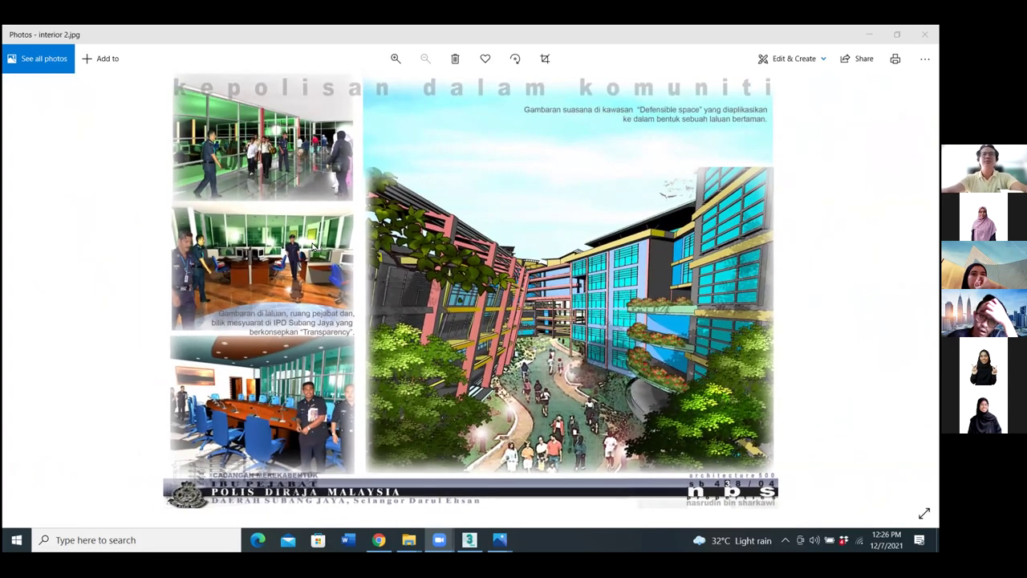
key(alt+F4)
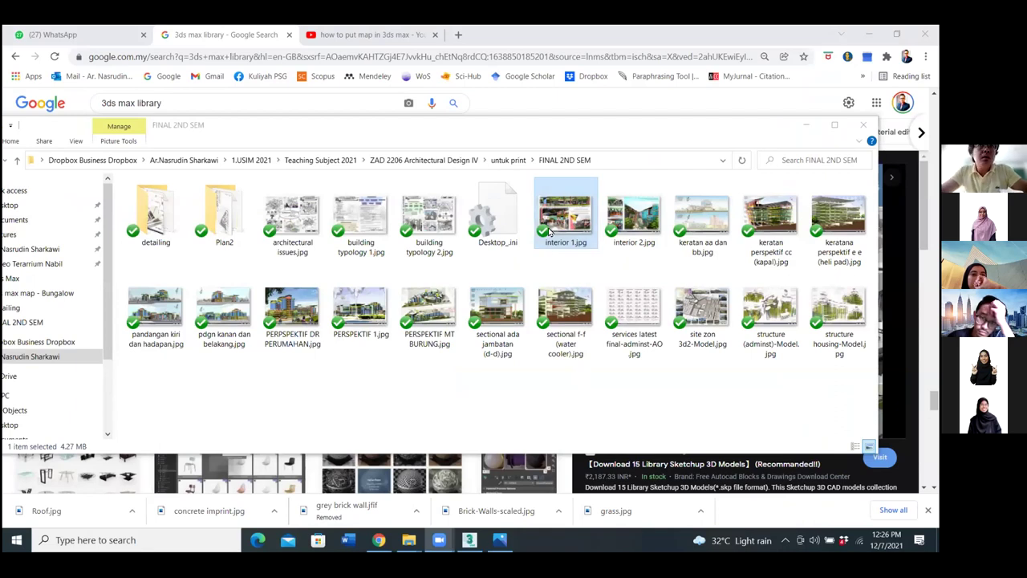
Open the detailing folder and open perincian J TFC.jpg in Photos.
double_click(143, 215)
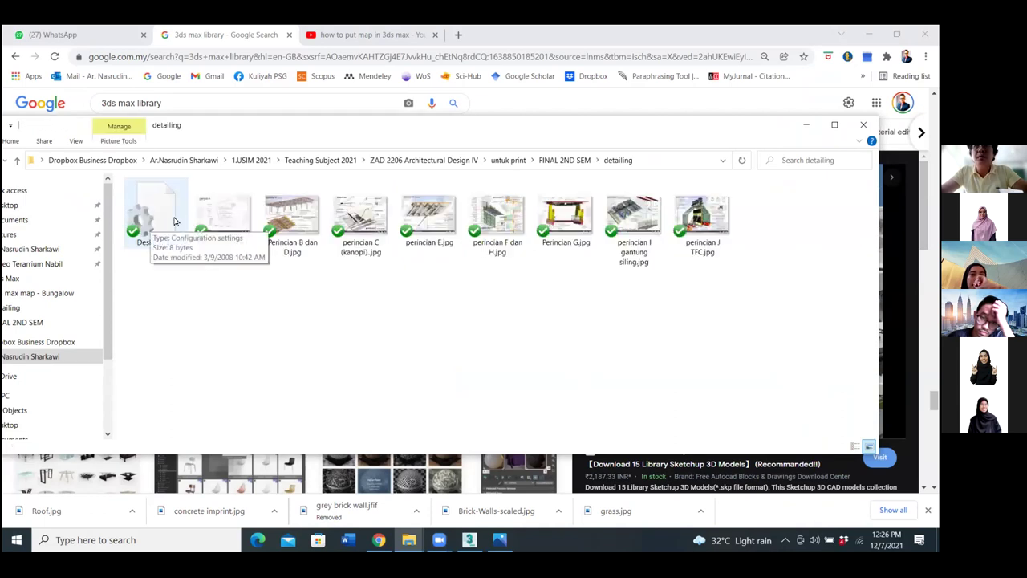
click(706, 211)
double_click(706, 211)
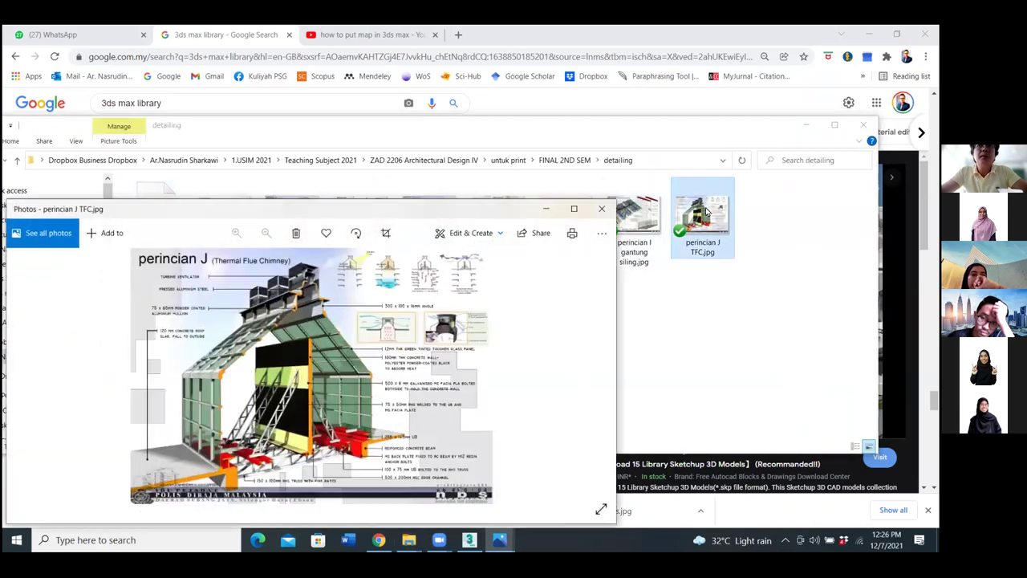
Maximise the chimney drawing and inspect the roof, lower wall, ladder frames and 255 x 145mm UB beams.
click(575, 209)
scroll(548, 363, up, 2)
scroll(548, 358, up, 4)
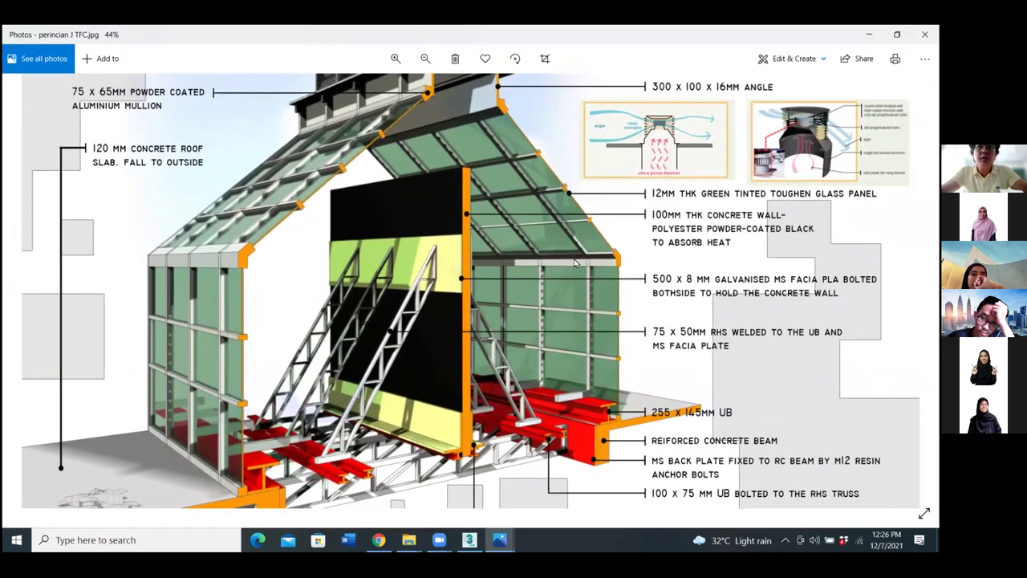
scroll(530, 309, up, 3)
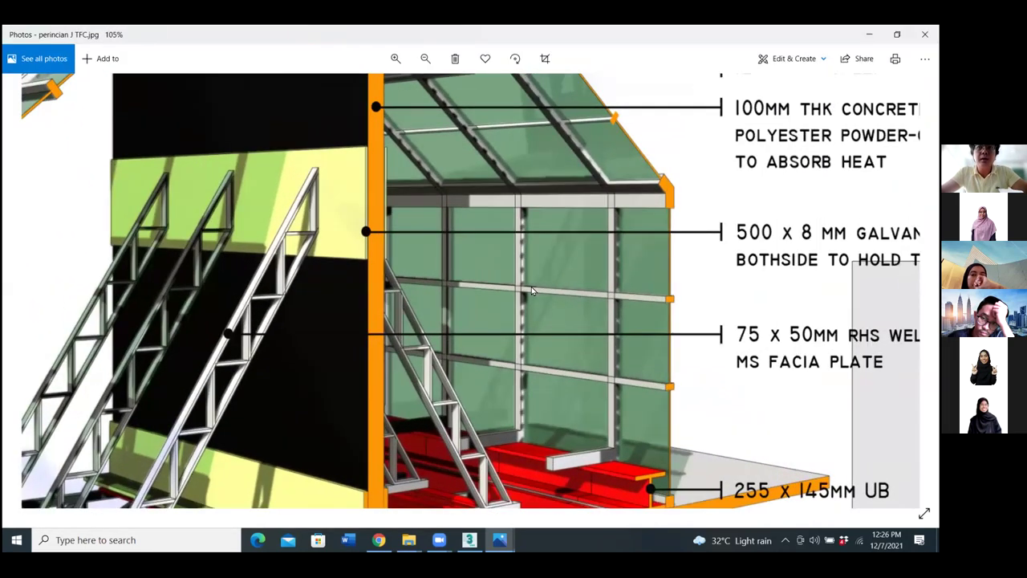
scroll(480, 294, down, 4)
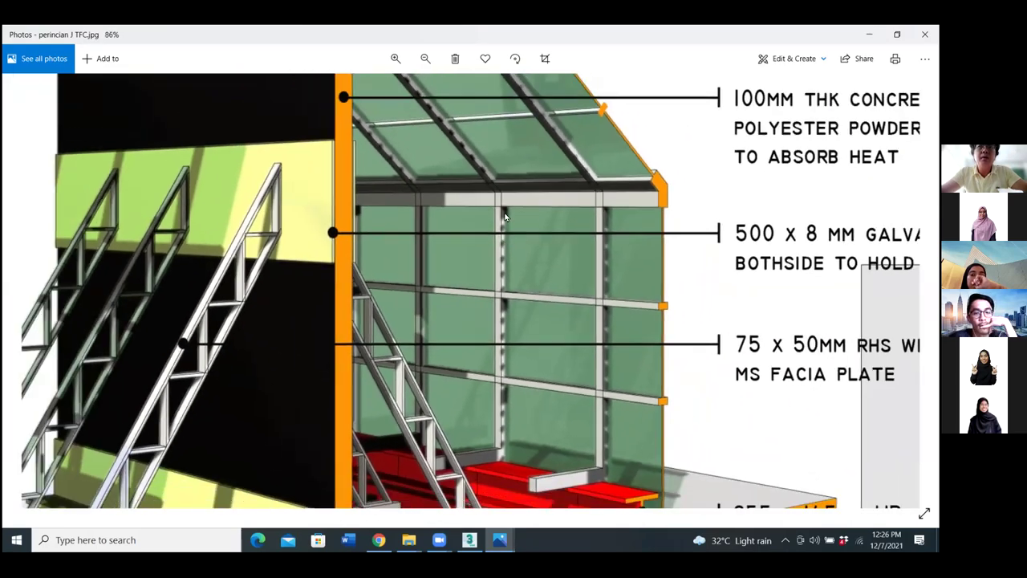
scroll(504, 171, up, 2)
scroll(548, 281, down, 1)
drag(548, 281, 571, 426)
scroll(515, 334, up, 1)
drag(515, 333, 452, 147)
drag(515, 245, 466, 166)
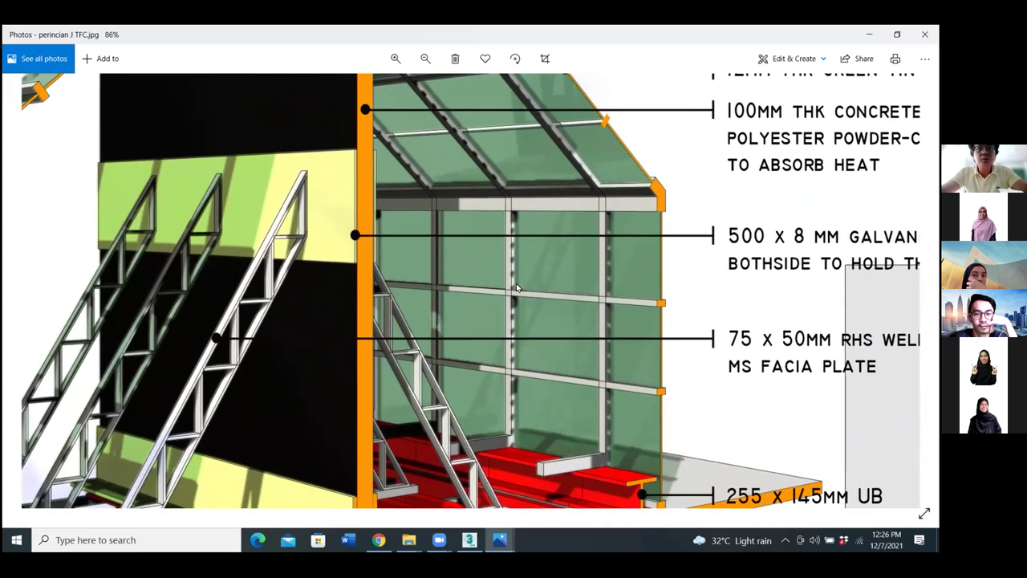
drag(520, 290, 521, 210)
drag(517, 272, 518, 305)
Inspect the roof glazing, ventilation diagram, stairs and upper glass wall, then zoom back out.
drag(440, 329, 492, 303)
drag(568, 326, 600, 459)
drag(594, 128, 609, 279)
scroll(609, 278, up, 4)
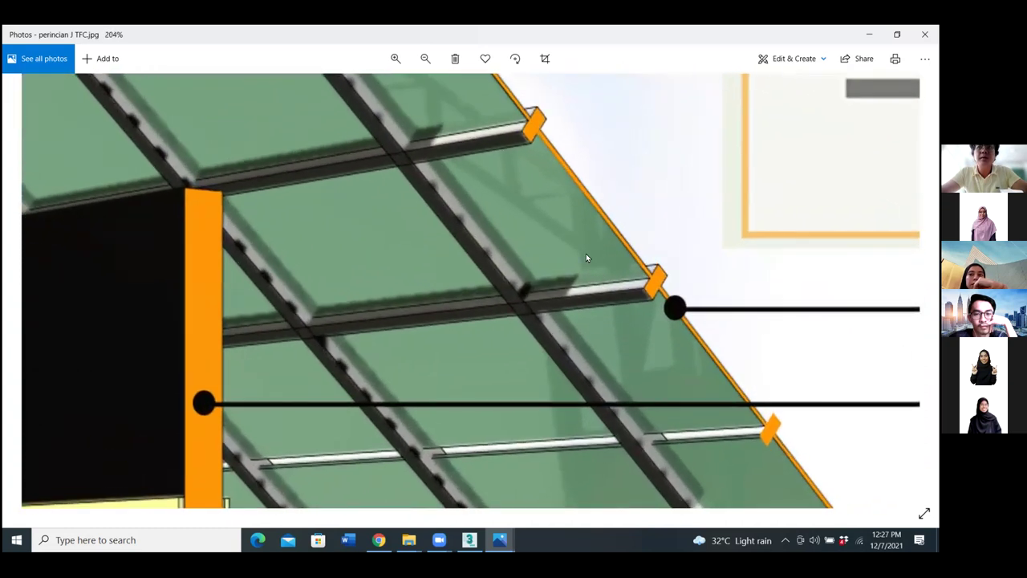
scroll(573, 220, down, 1)
scroll(642, 302, down, 4)
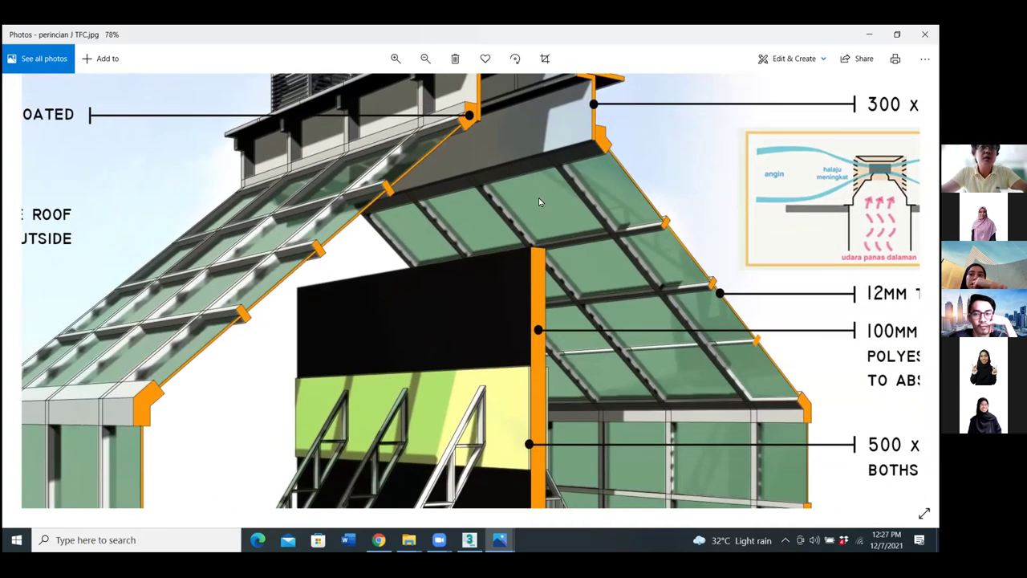
drag(539, 201, 610, 97)
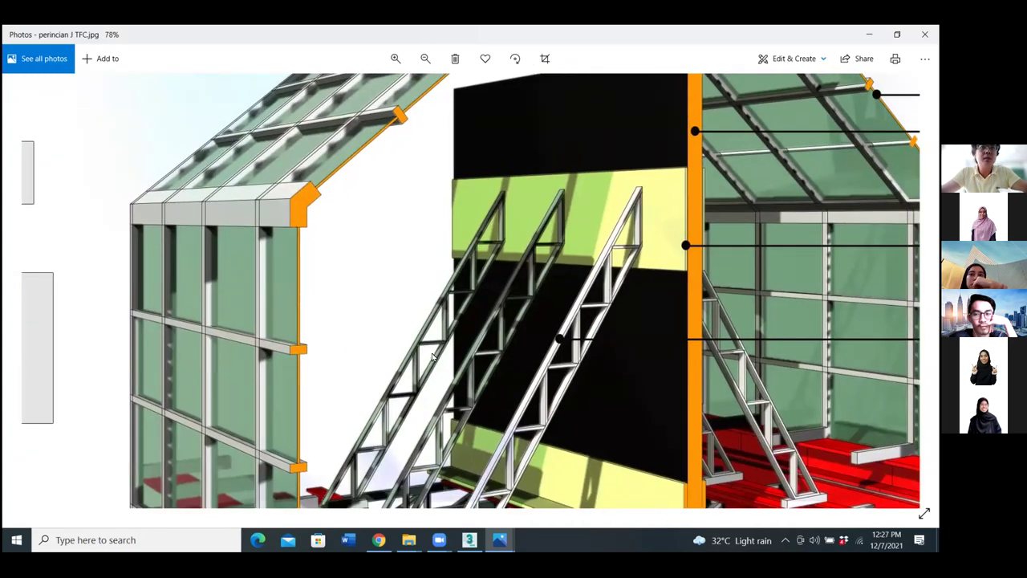
scroll(292, 341, down, 2)
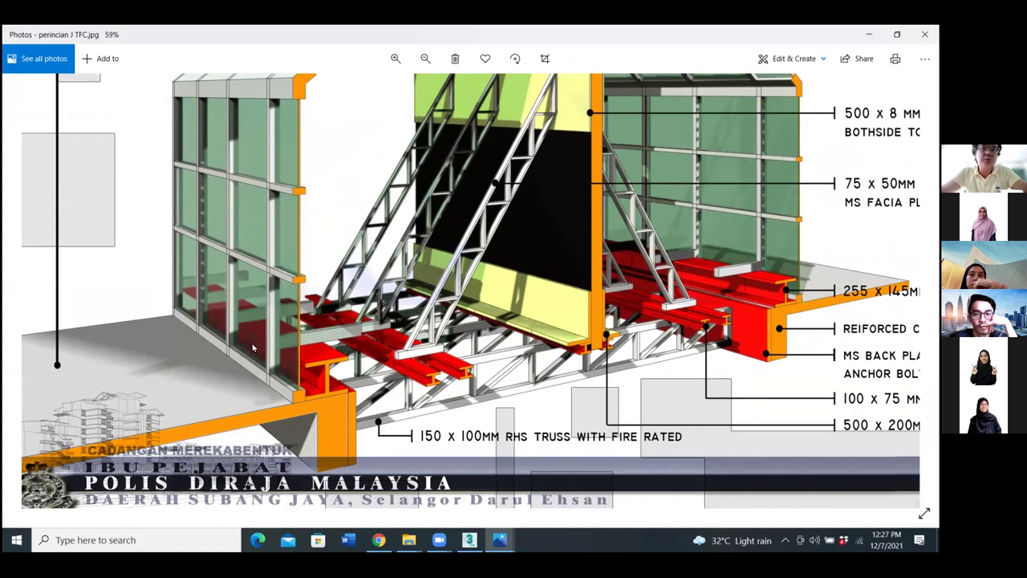
drag(720, 177, 492, 318)
scroll(492, 318, up, 5)
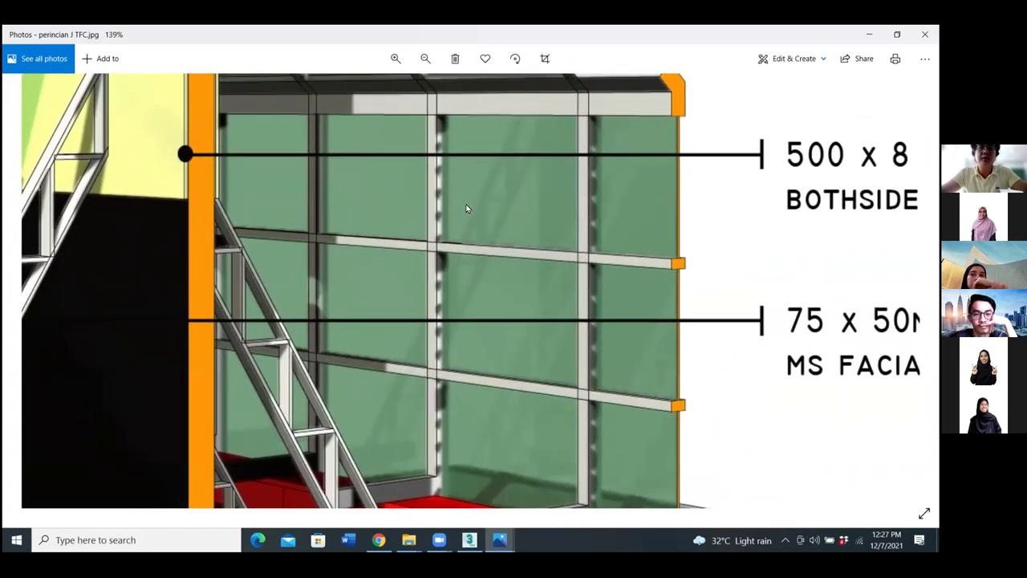
scroll(493, 193, down, 2)
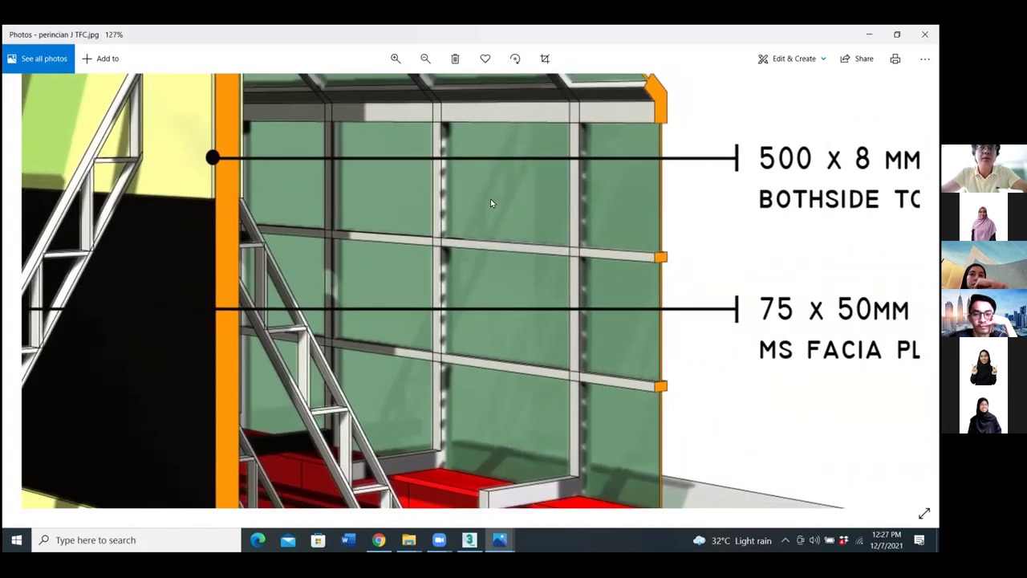
scroll(448, 332, down, 3)
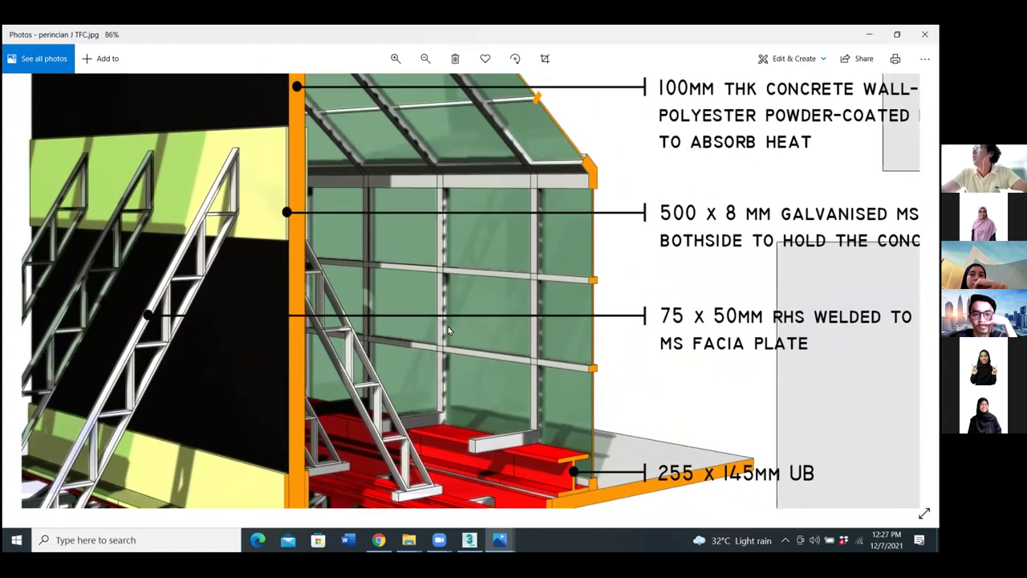
scroll(448, 324, down, 2)
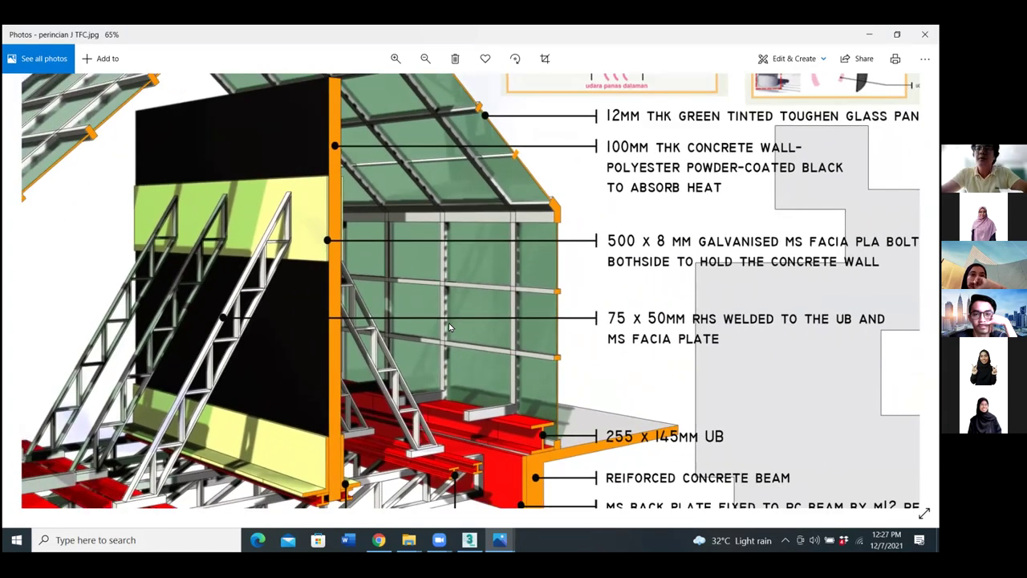
scroll(450, 328, down, 1)
scroll(449, 326, down, 2)
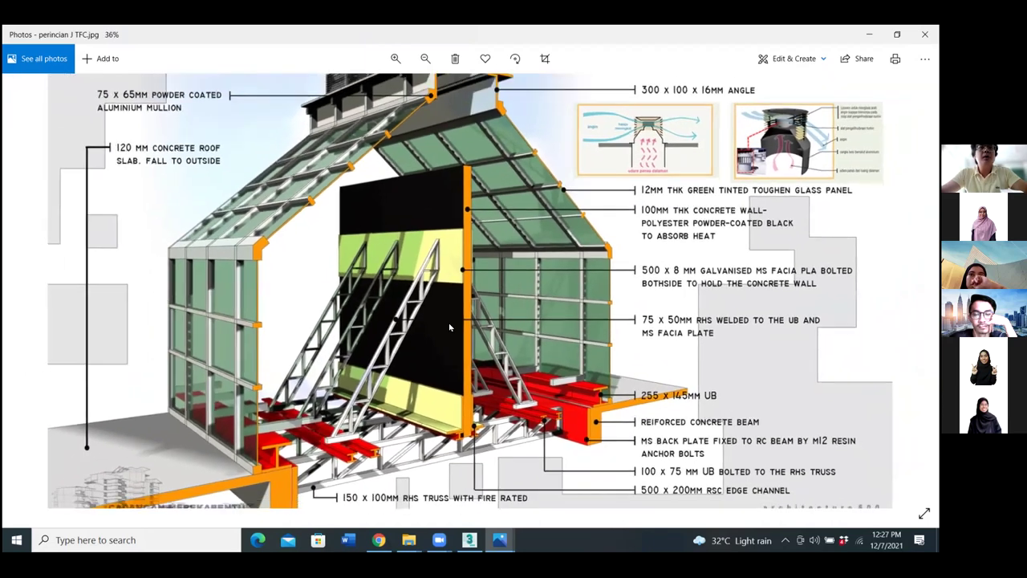
scroll(449, 328, down, 1)
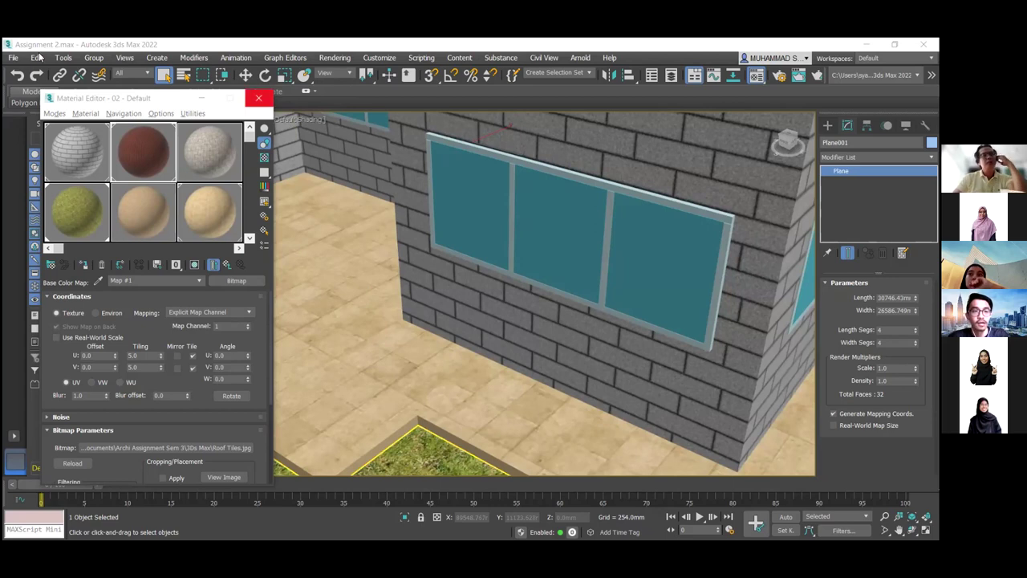
Close the Material Editor and choose File > Export > Export… for the house scene.
click(14, 58)
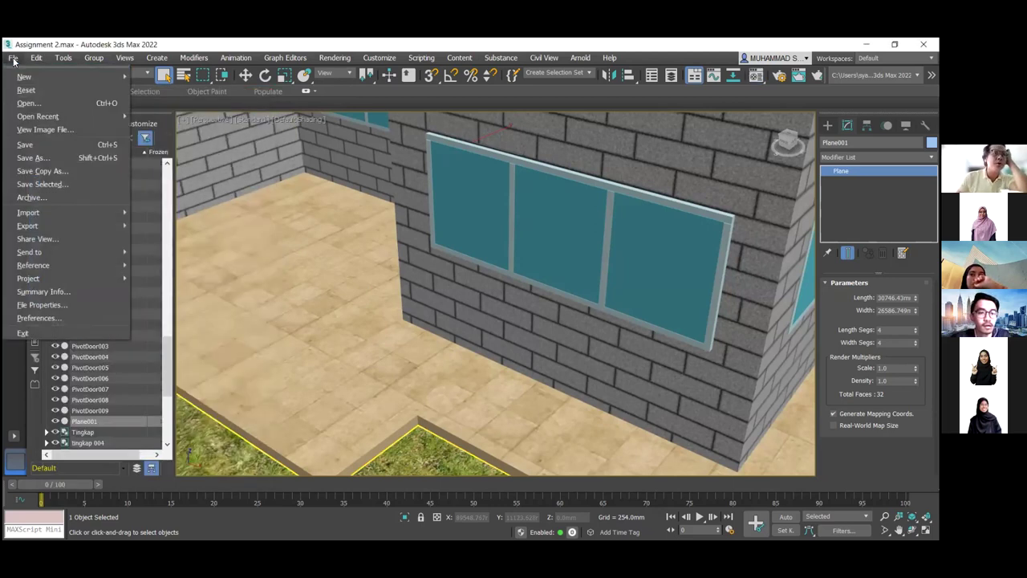
mouse_move(43, 226)
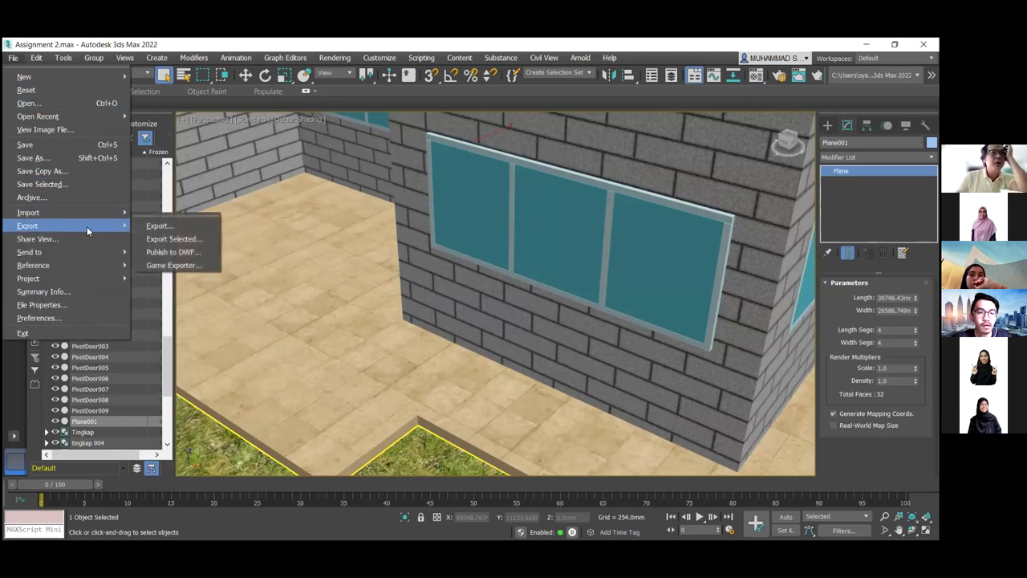
click(150, 230)
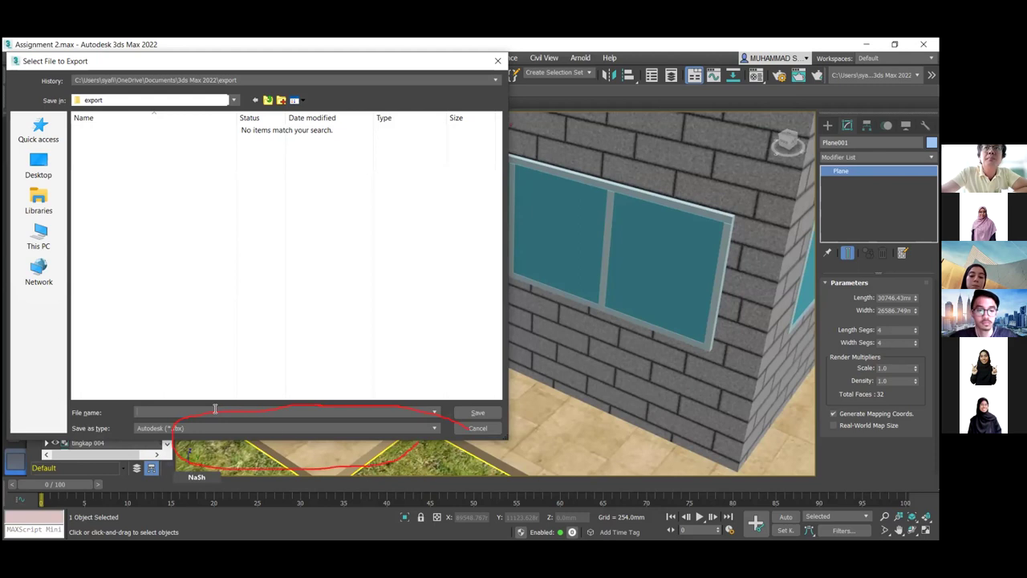
Choose 3D Studio (*.3ds) as the export type, name the file 'Lumion Test', and save.
click(412, 431)
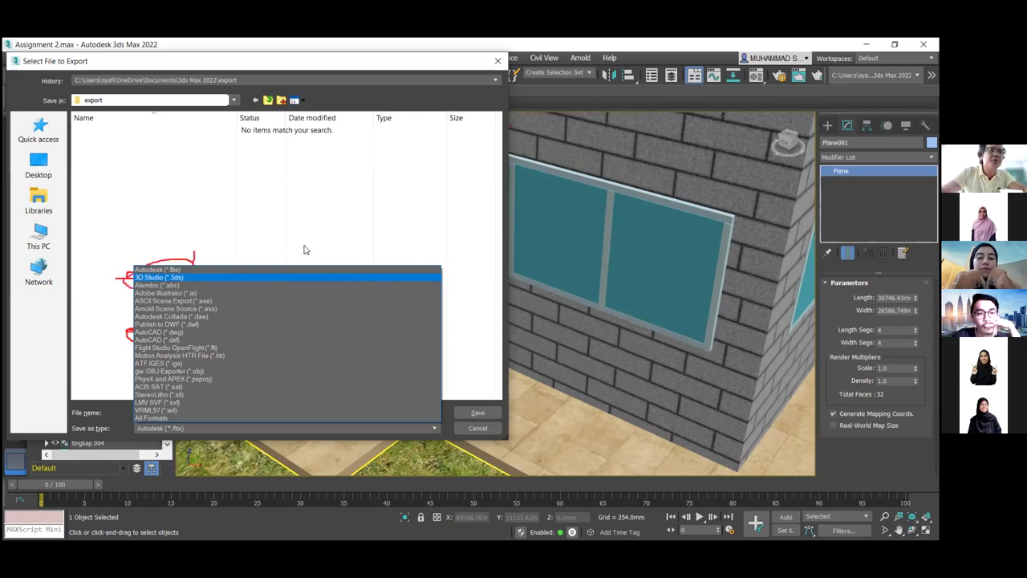
click(272, 277)
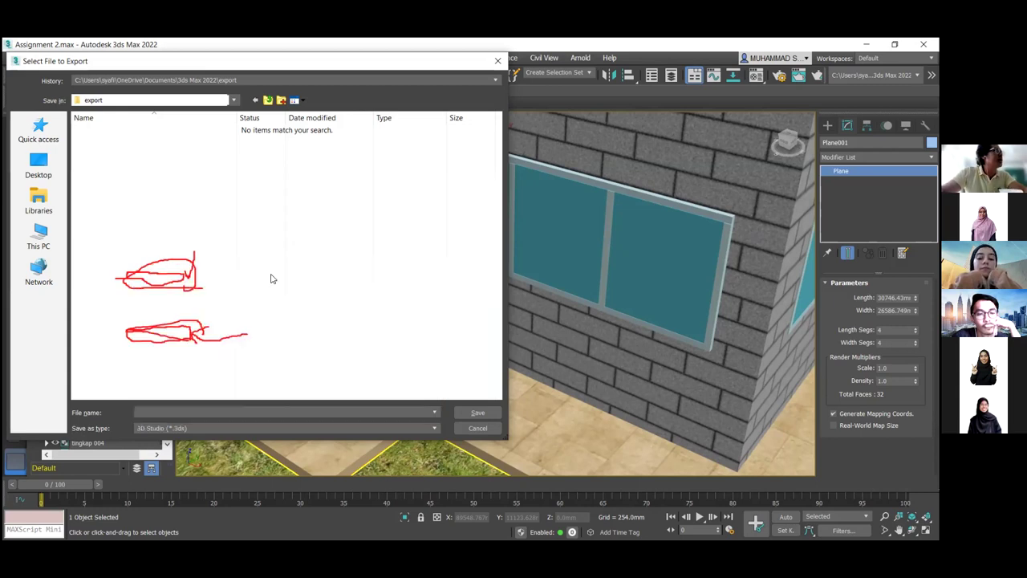
click(185, 412)
text(Lumion Test)
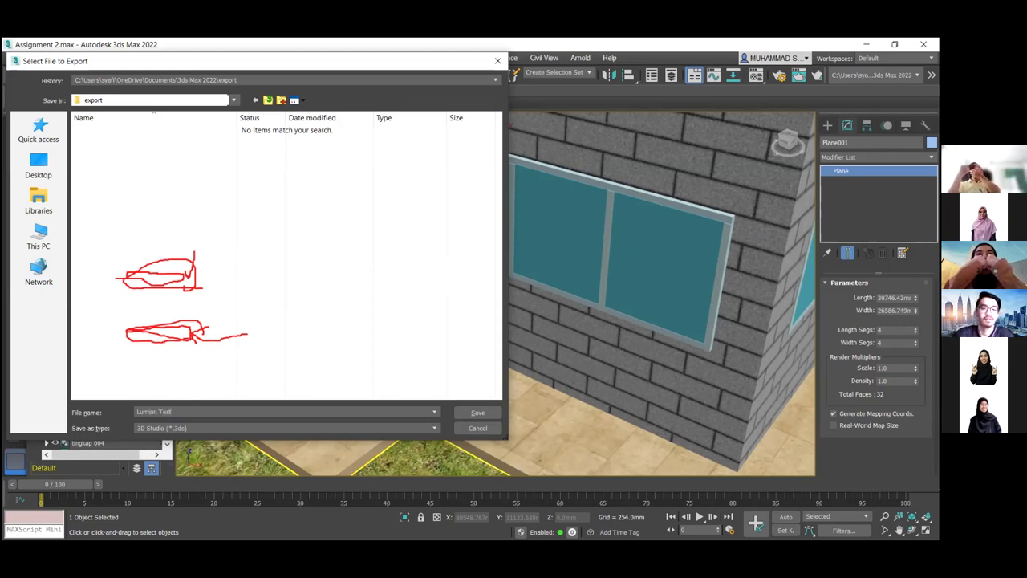
click(476, 412)
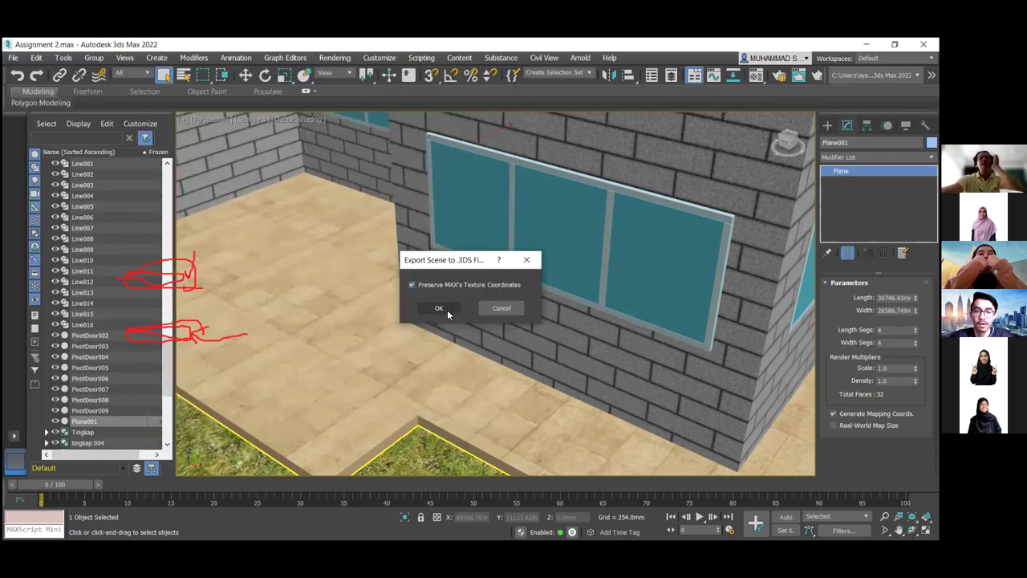
Cancel the 3DS export options and start a fresh export via File > Export.
click(514, 310)
click(12, 57)
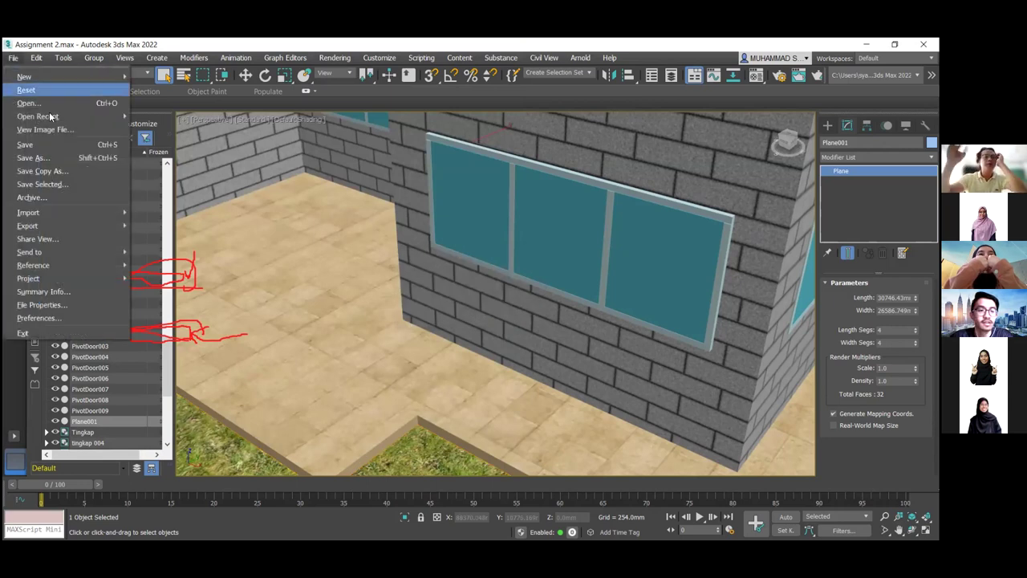
mouse_move(79, 223)
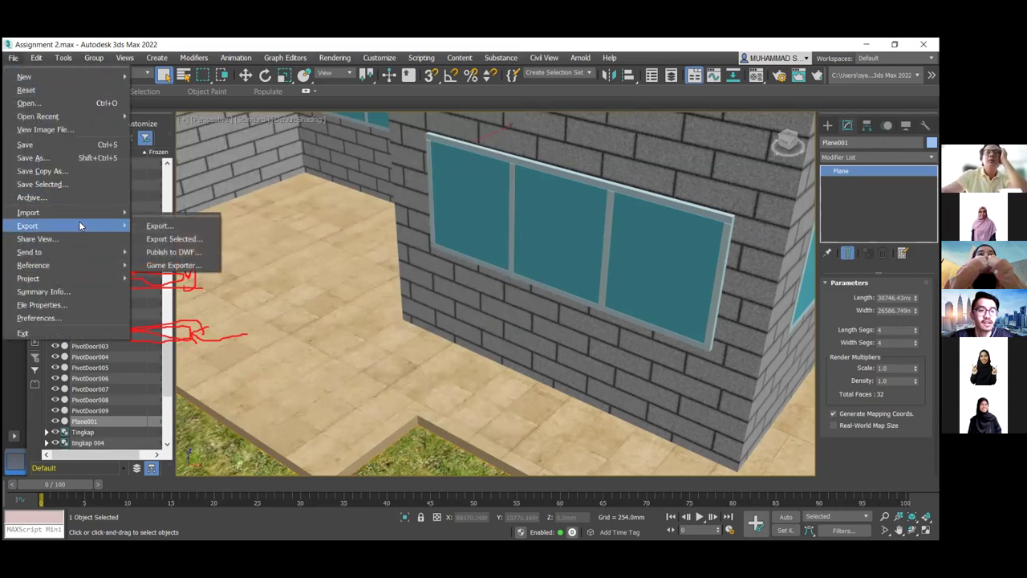
click(157, 225)
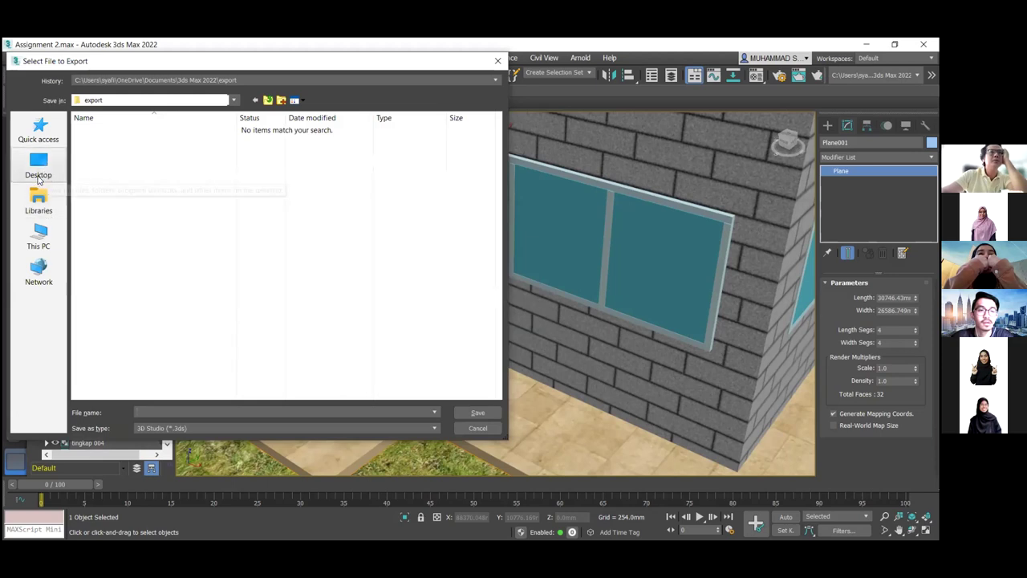
Export to Documents > Archi Assignment Sem 3 as 'Lumionn Test', keeping texture coordinates.
click(39, 168)
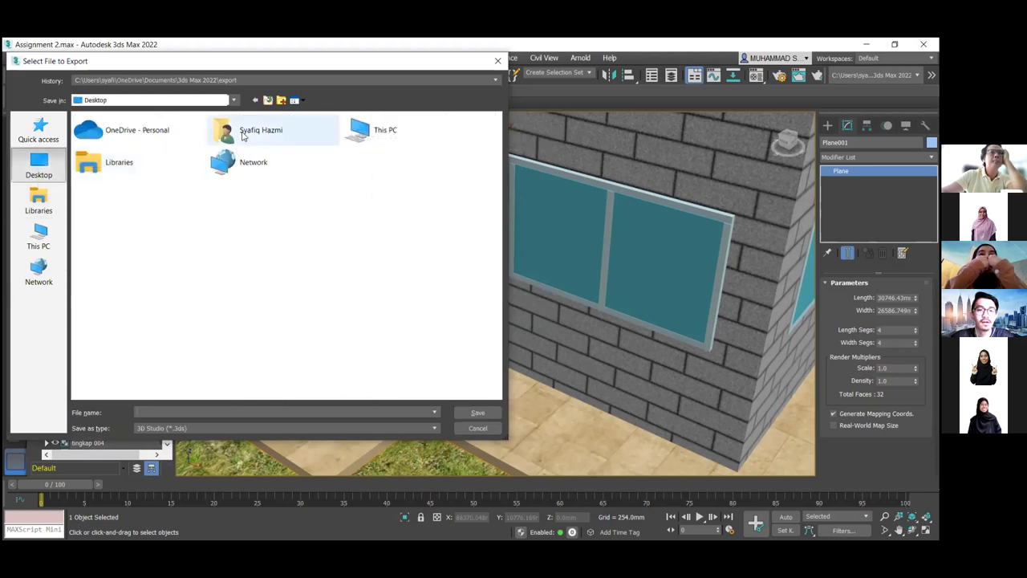
double_click(361, 132)
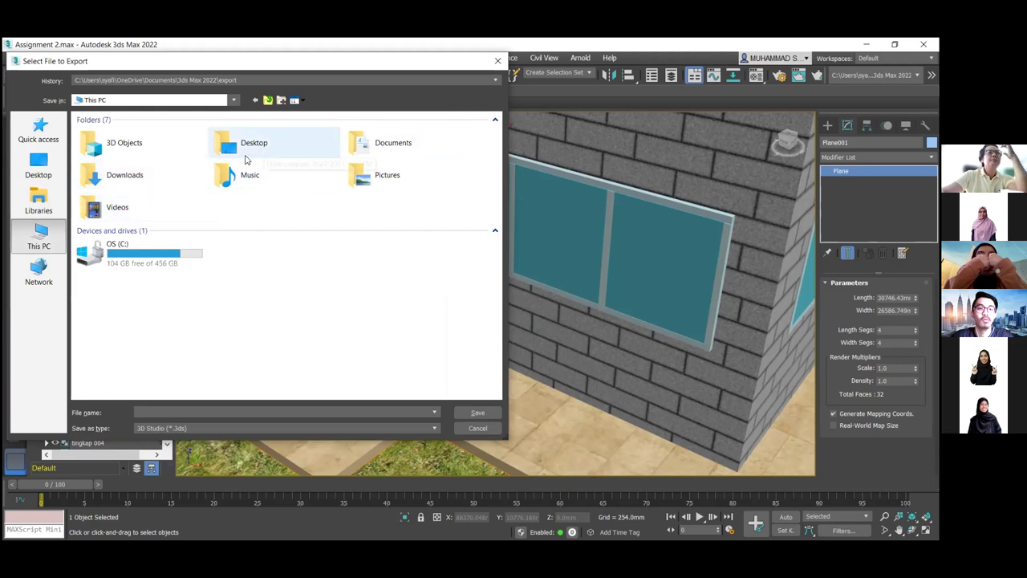
double_click(361, 144)
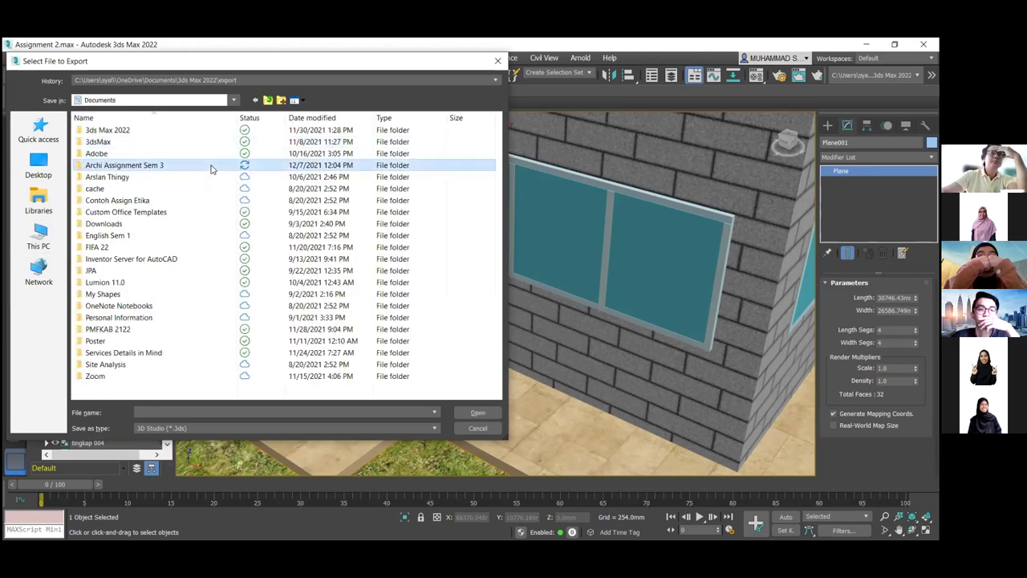
double_click(212, 167)
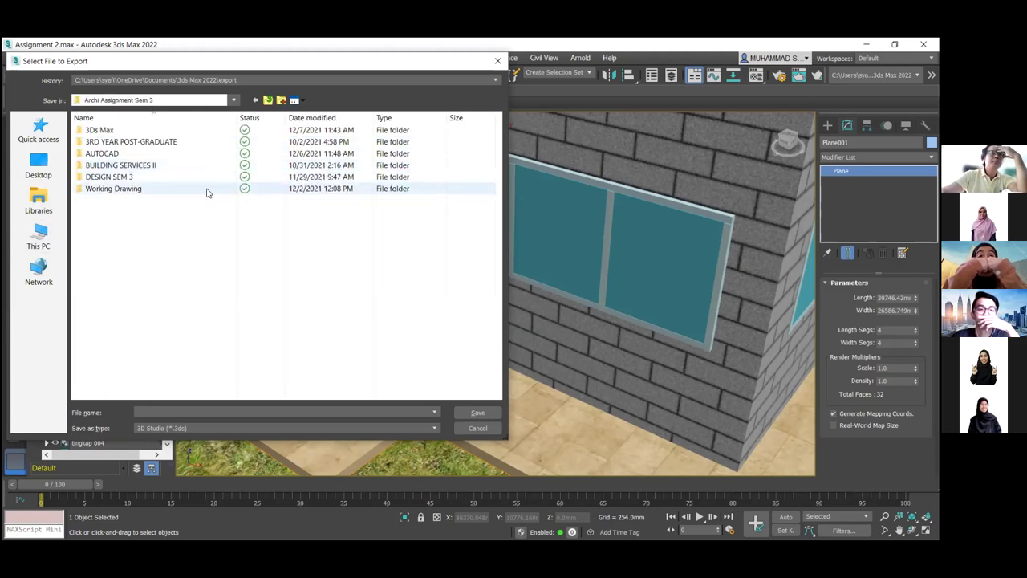
click(255, 412)
text(Lumionn T)
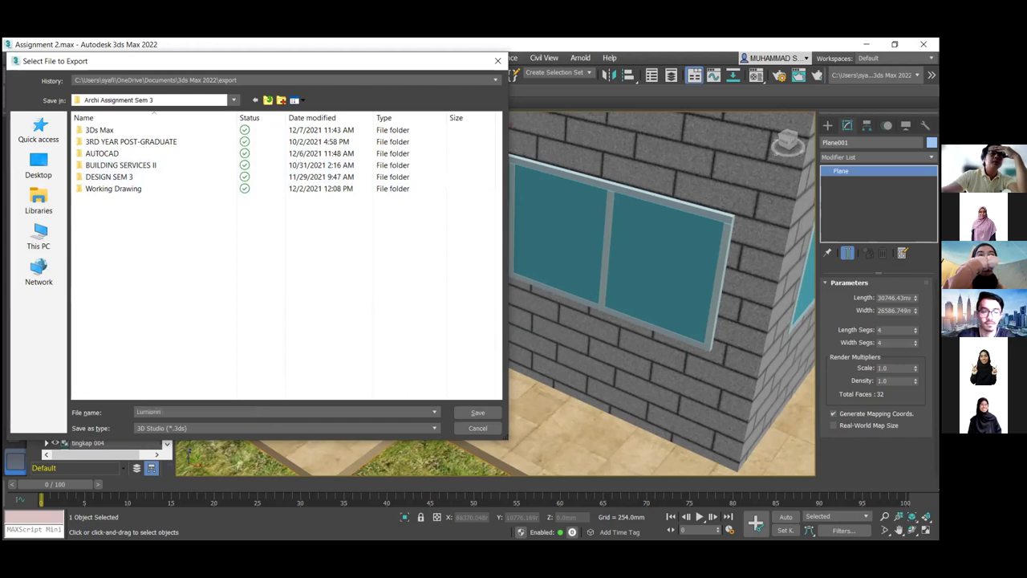
text(es)
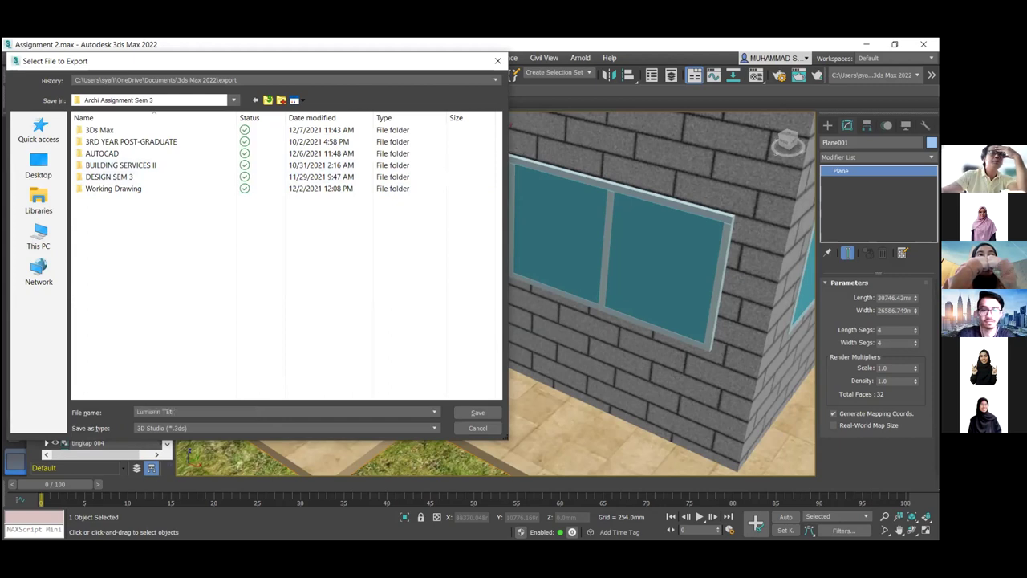
key(BackSpace)
text(xt)
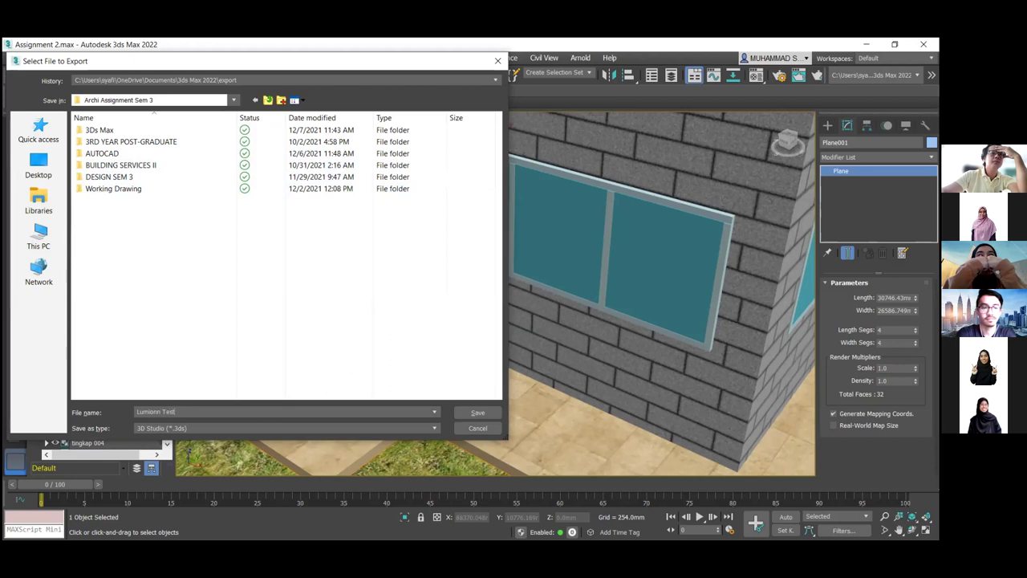
click(481, 414)
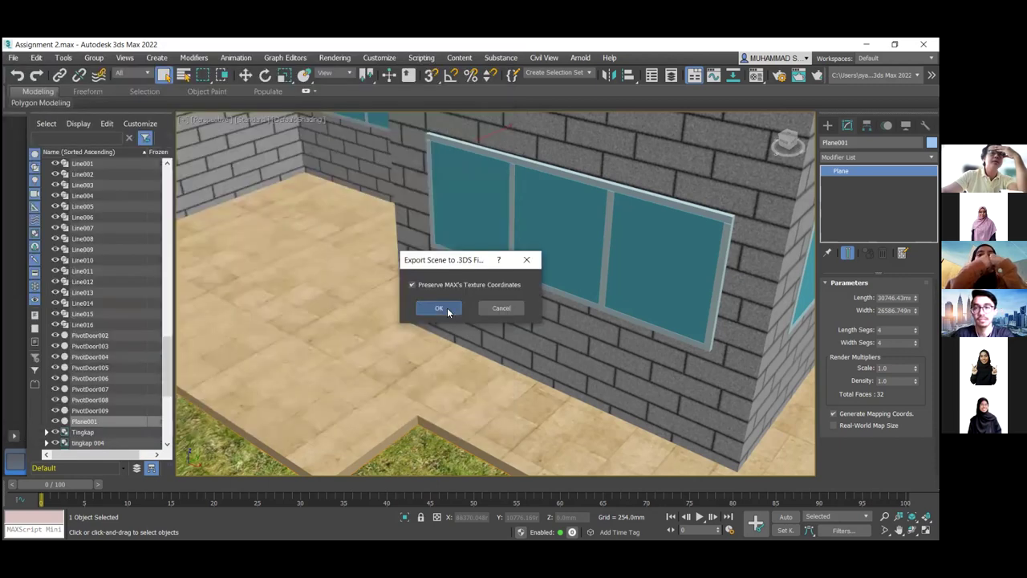
click(439, 307)
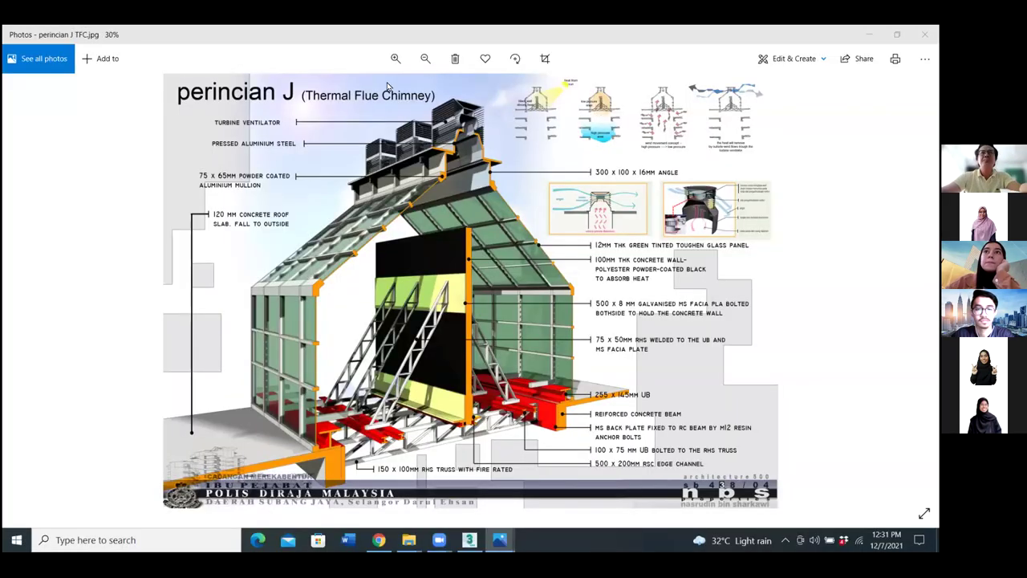
Close the perincian J TFC image and the detailing folder, returning to YouTube.
key(alt+F4)
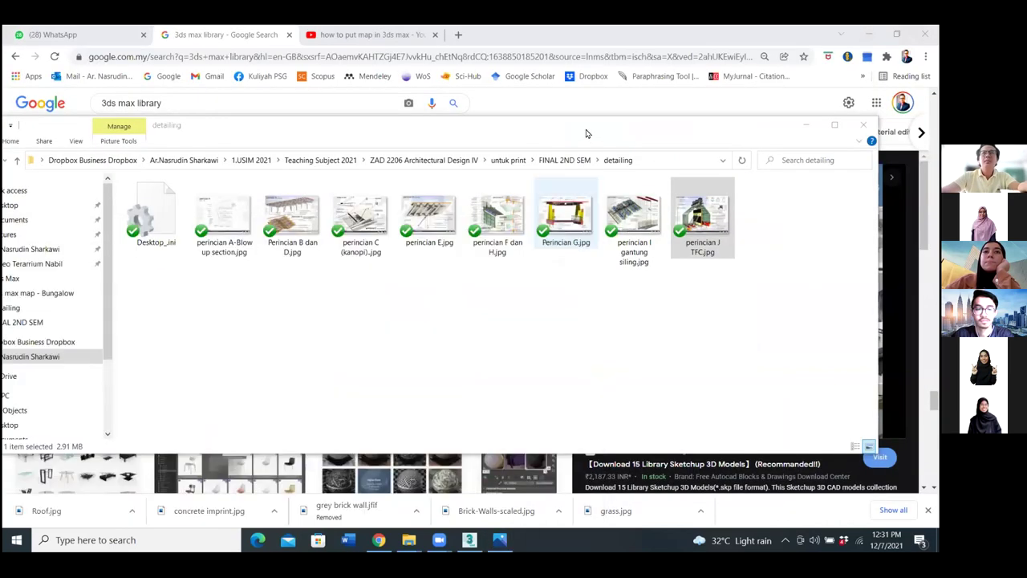
click(863, 124)
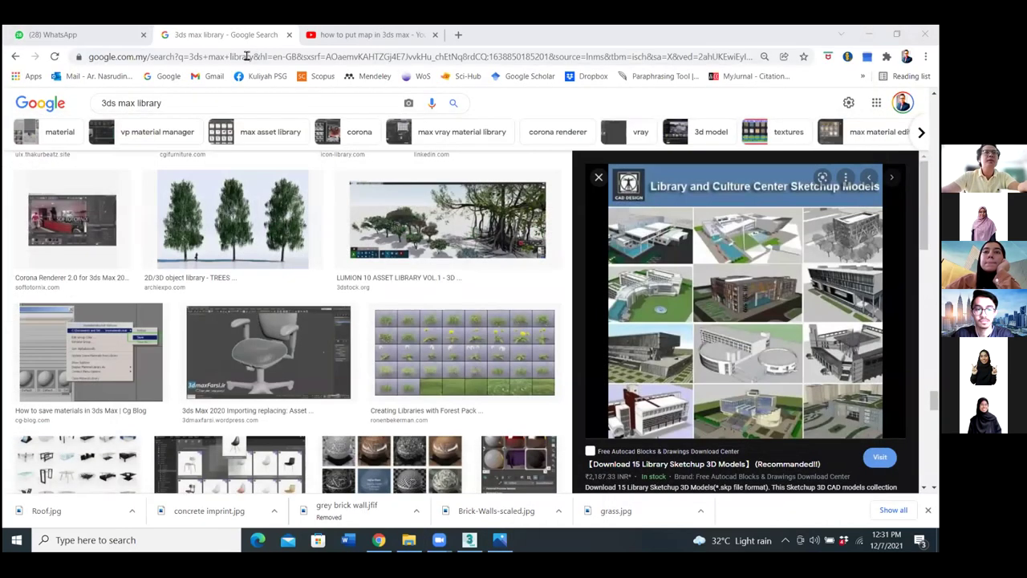
click(320, 40)
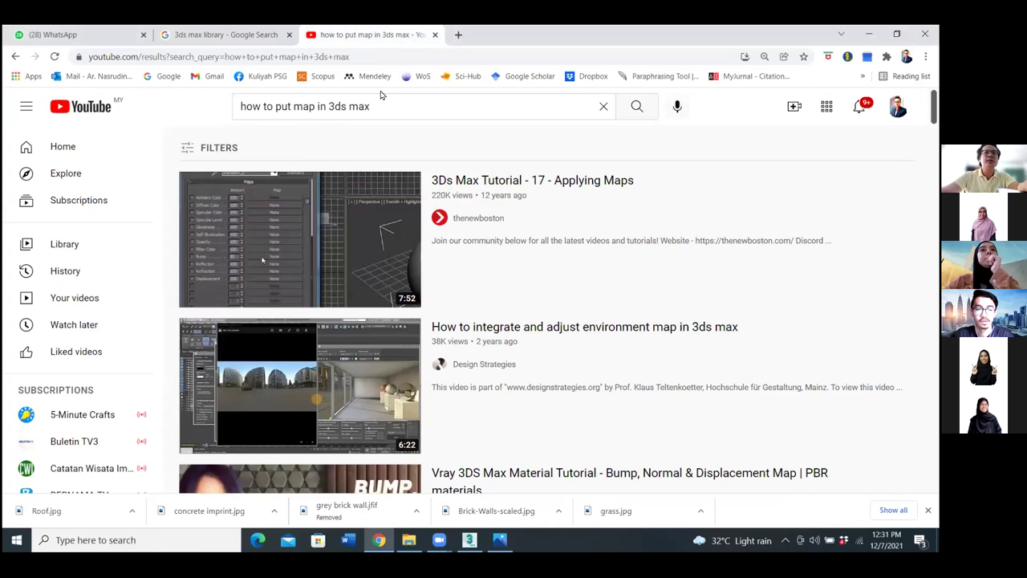
Search YouTube for 'how to put lighting in 3ds max' and browse the results.
click(418, 110)
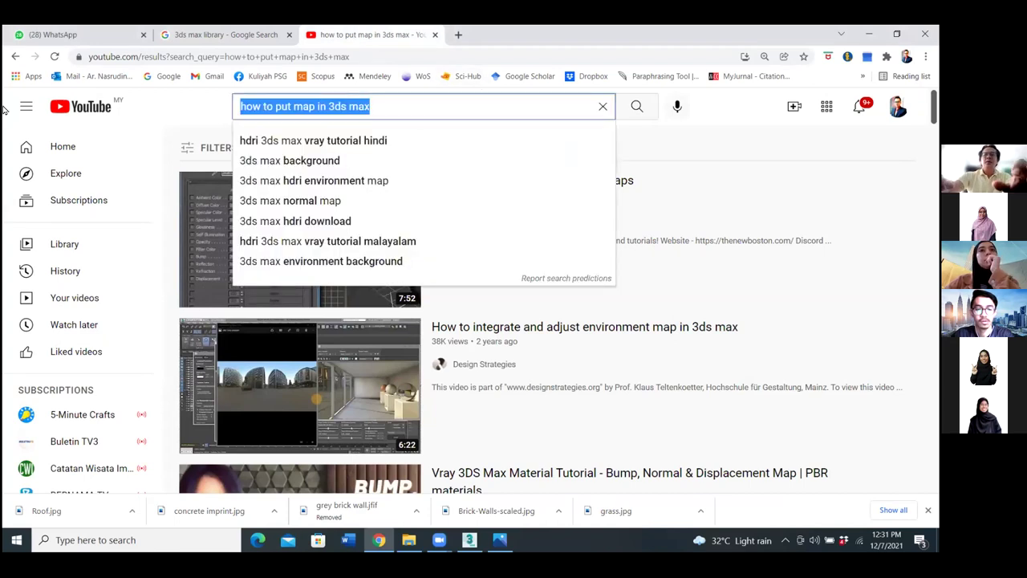
text(how t)
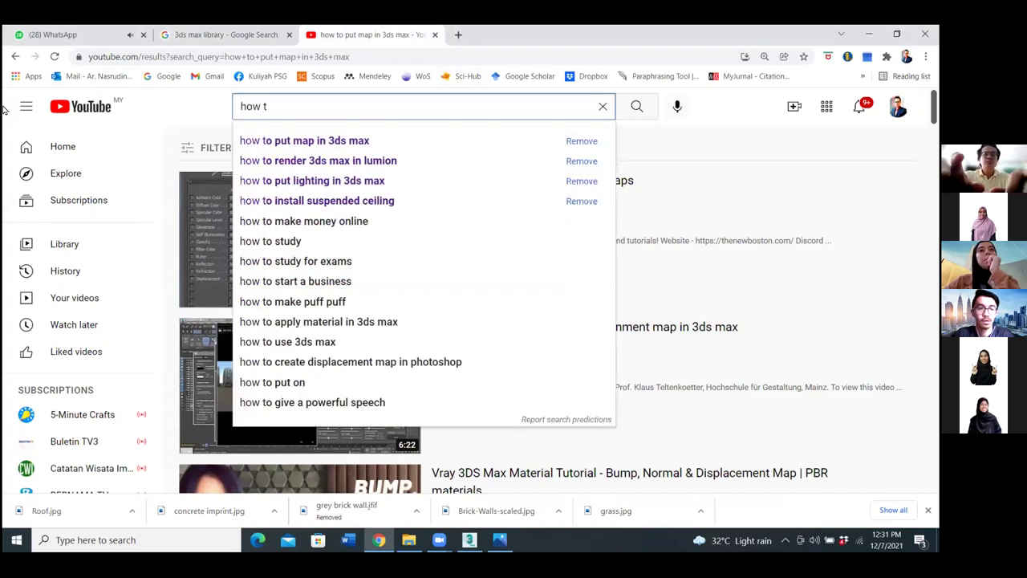
text(o put )
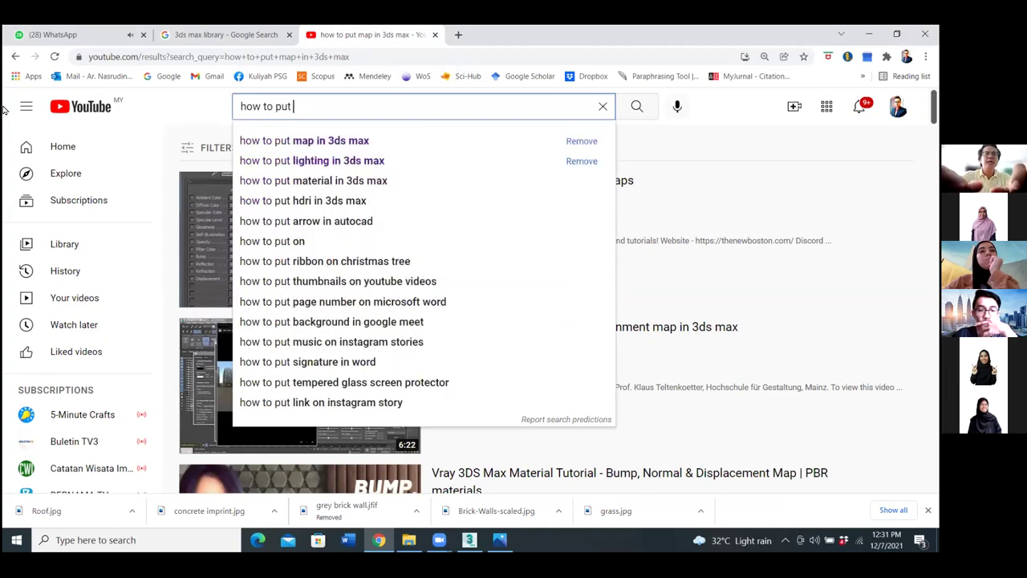
text(ligihti)
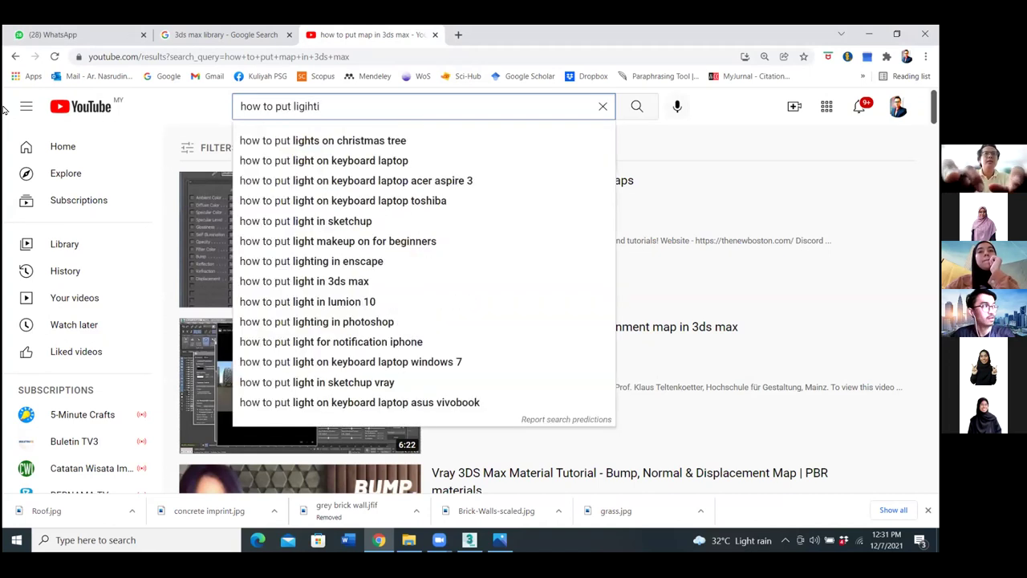
key(BackSpace)
key(BackSpace)
key(BackSpace)
key(BackSpace)
text(hting)
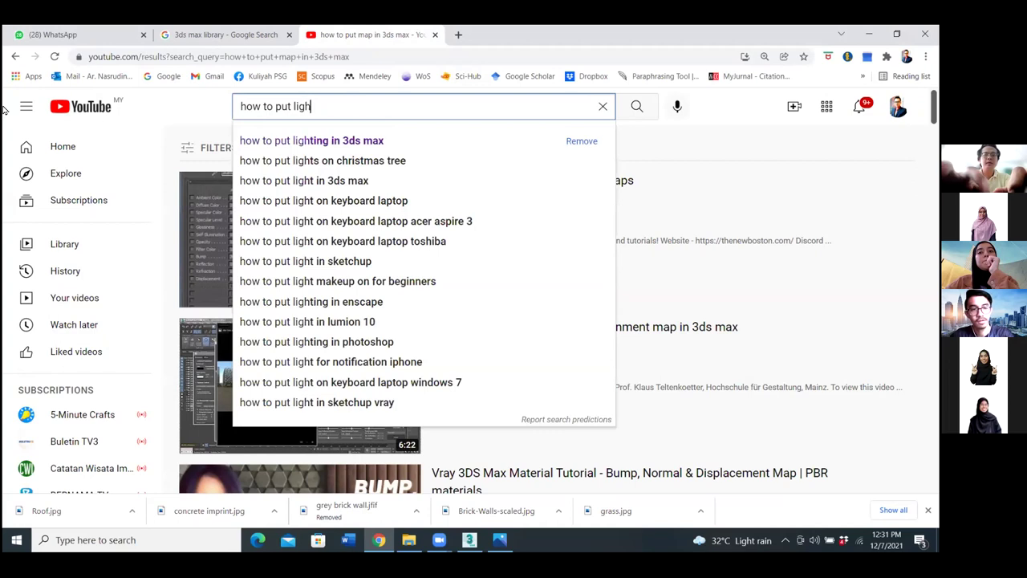
click(389, 140)
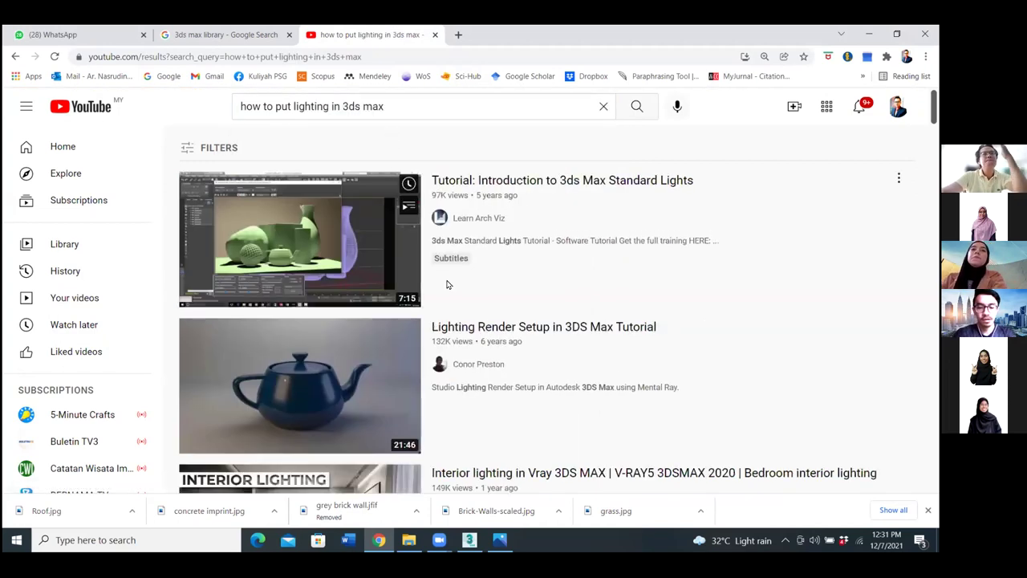
scroll(549, 367, down, 2)
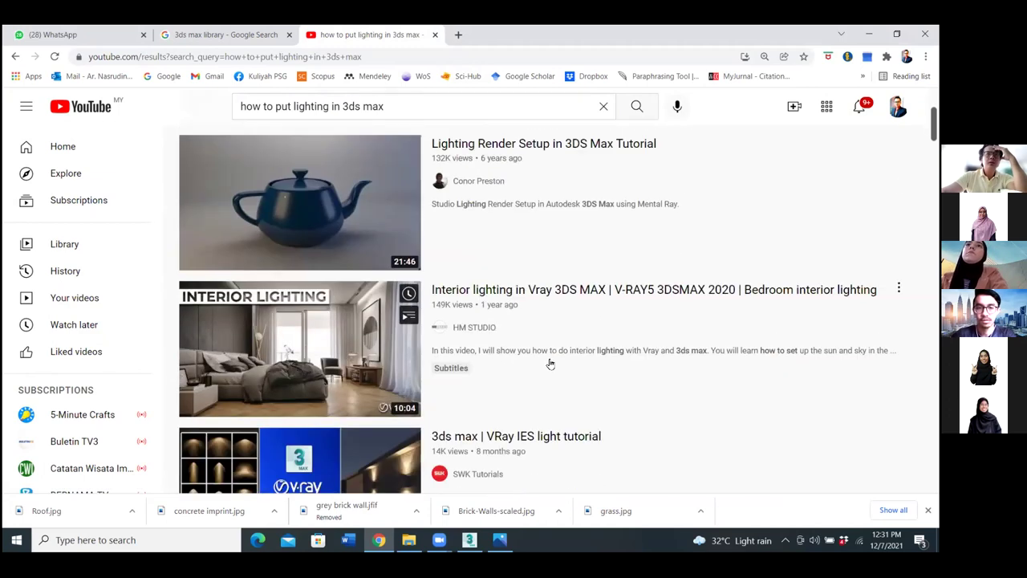
scroll(549, 363, down, 2)
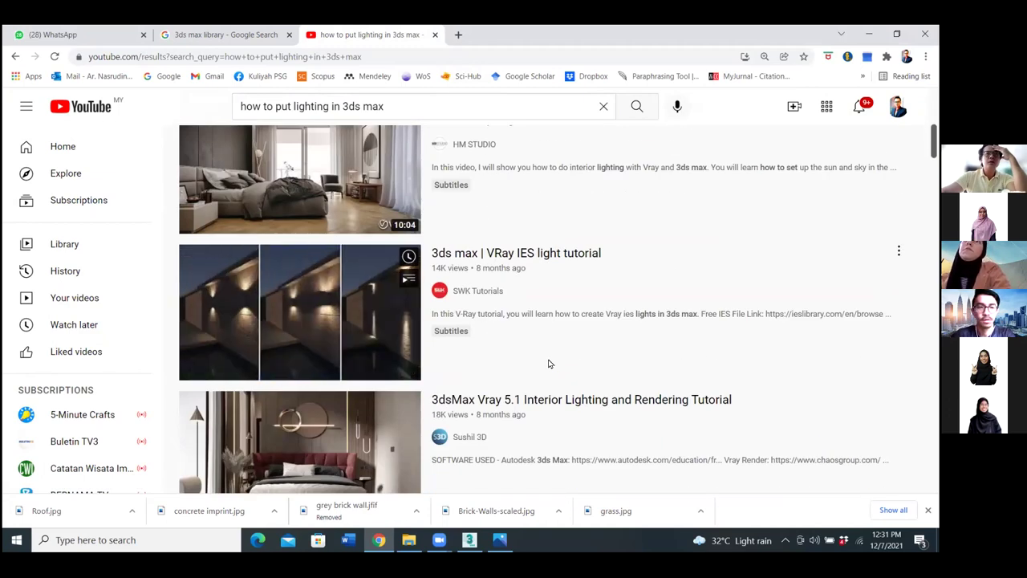
scroll(549, 363, down, 2)
scroll(548, 364, down, 4)
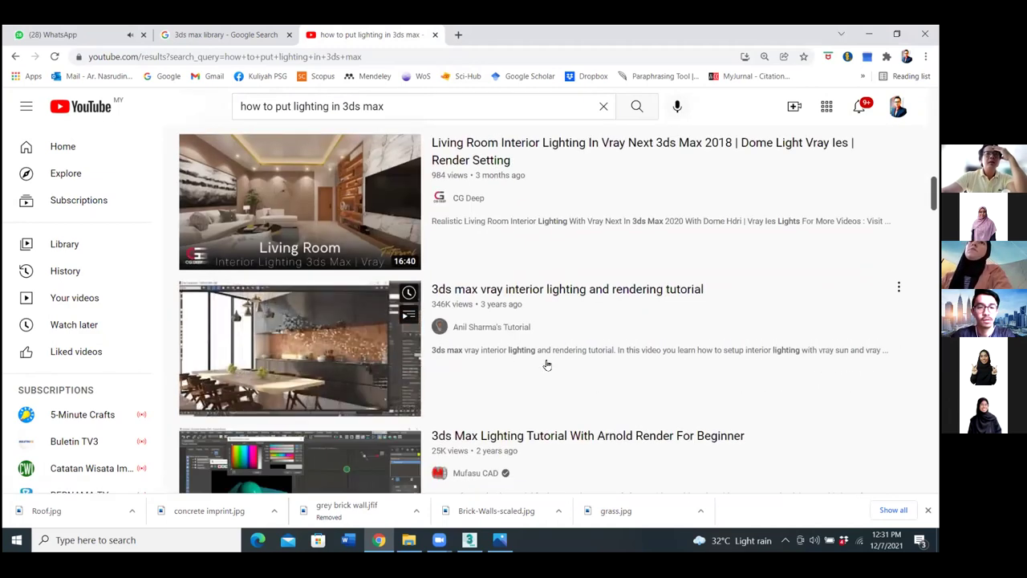
scroll(546, 365, up, 2)
scroll(547, 365, up, 8)
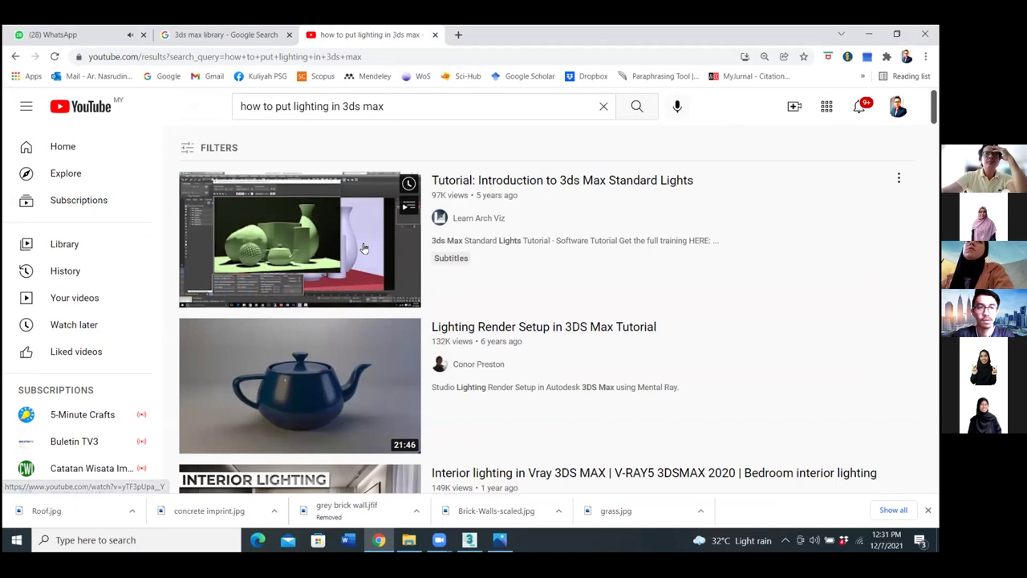
Open the Introduction to 3ds Max Standard Lights video full screen and watch to 0:39.
click(315, 261)
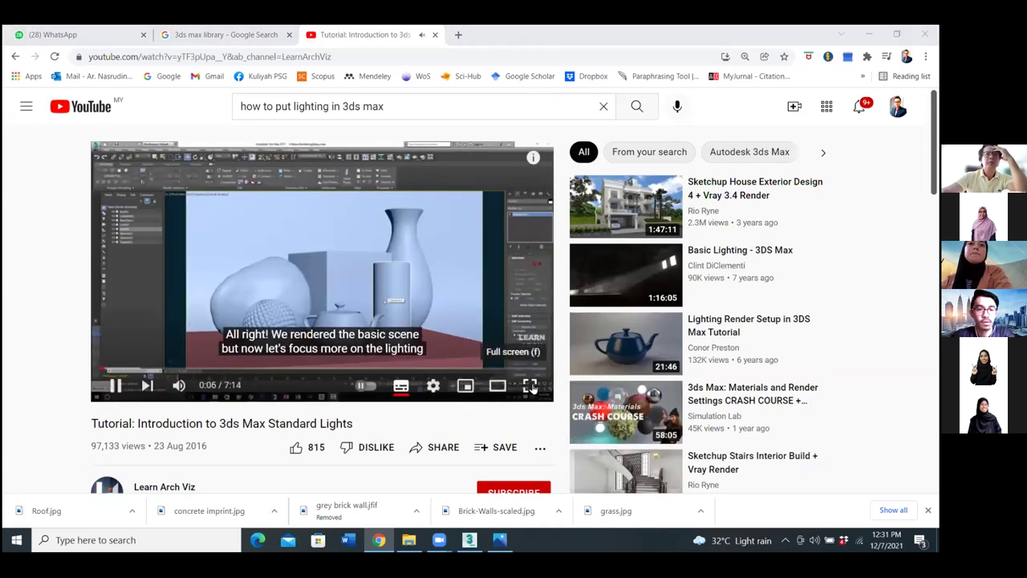
click(532, 386)
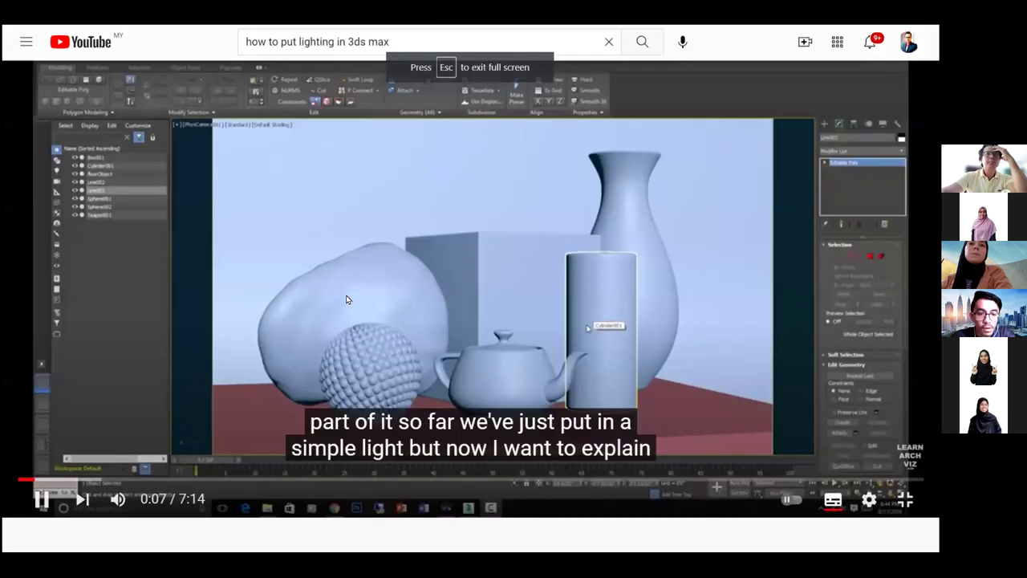
key(space)
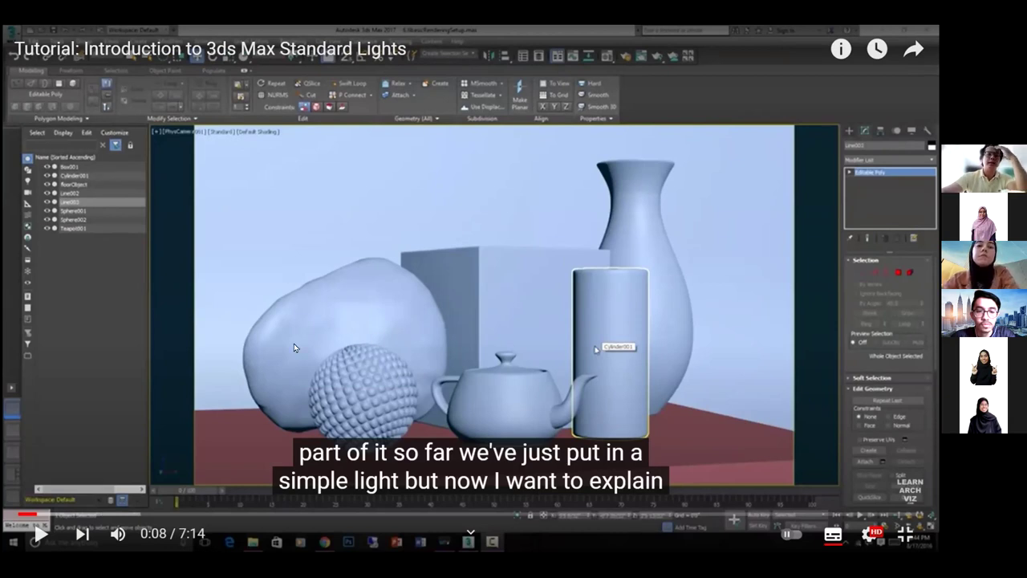
click(40, 533)
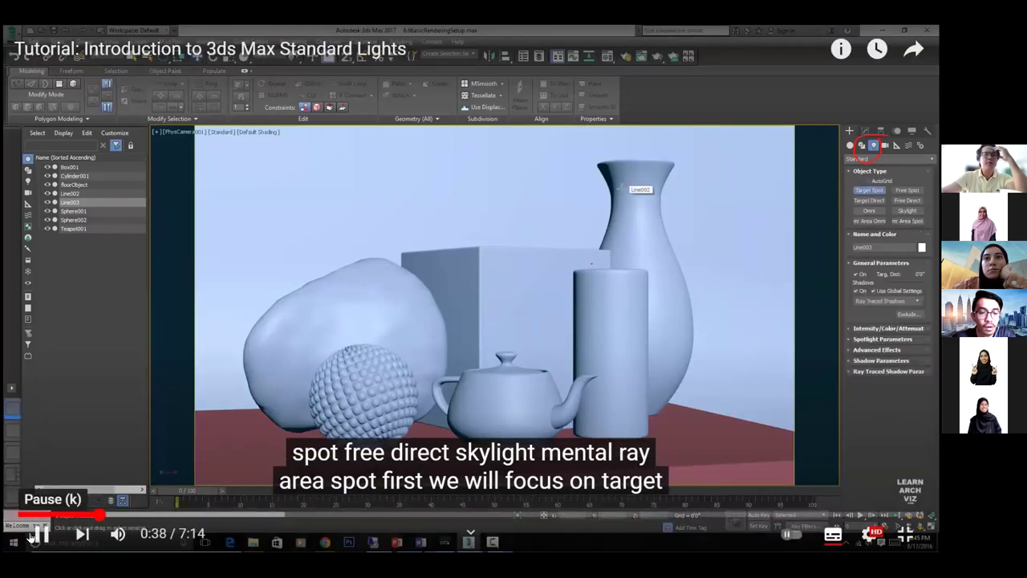
click(39, 534)
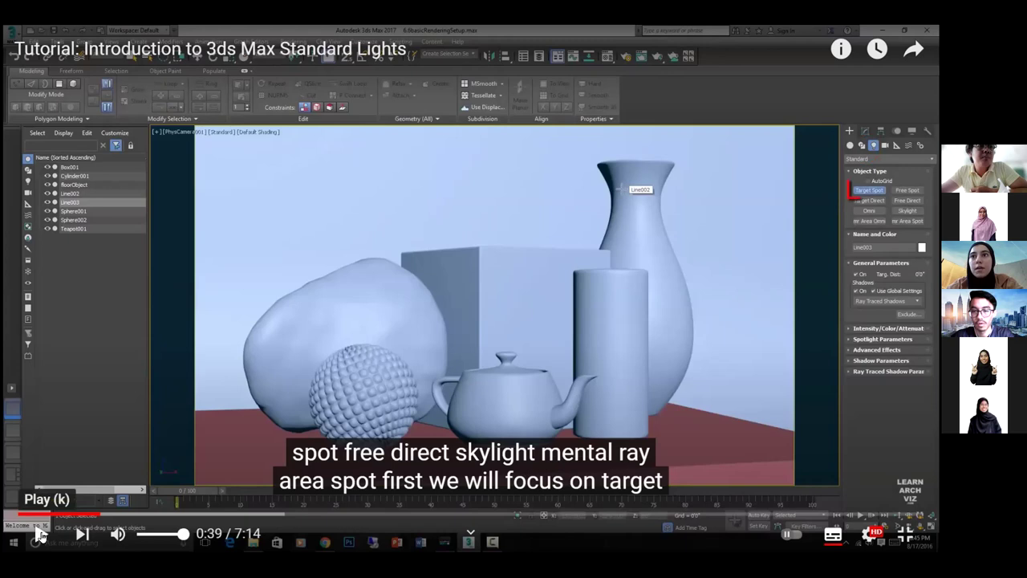
Resume the tutorial and pause at 1:24 on the spotlight's hotspot and fall-off.
click(40, 535)
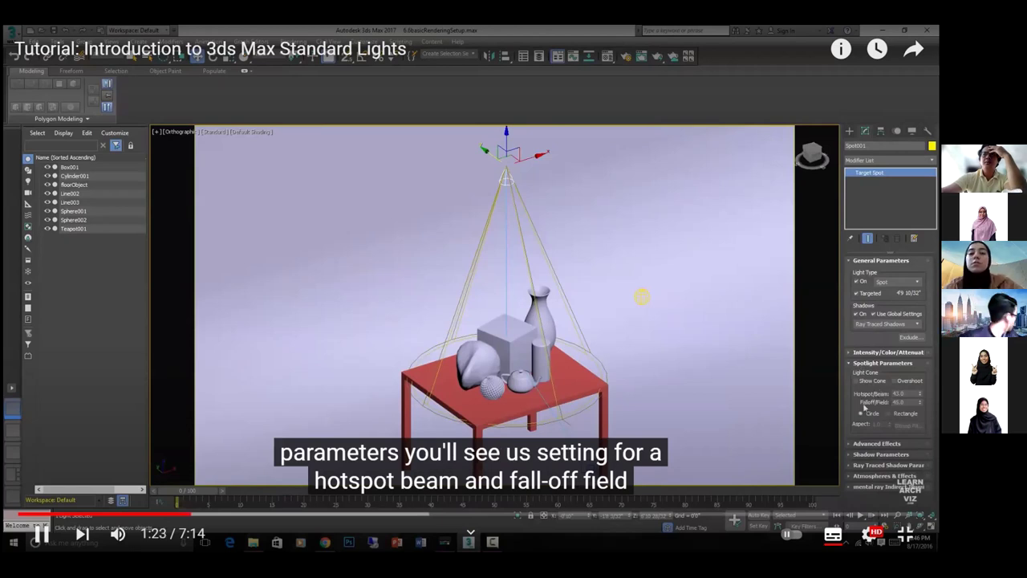
click(40, 532)
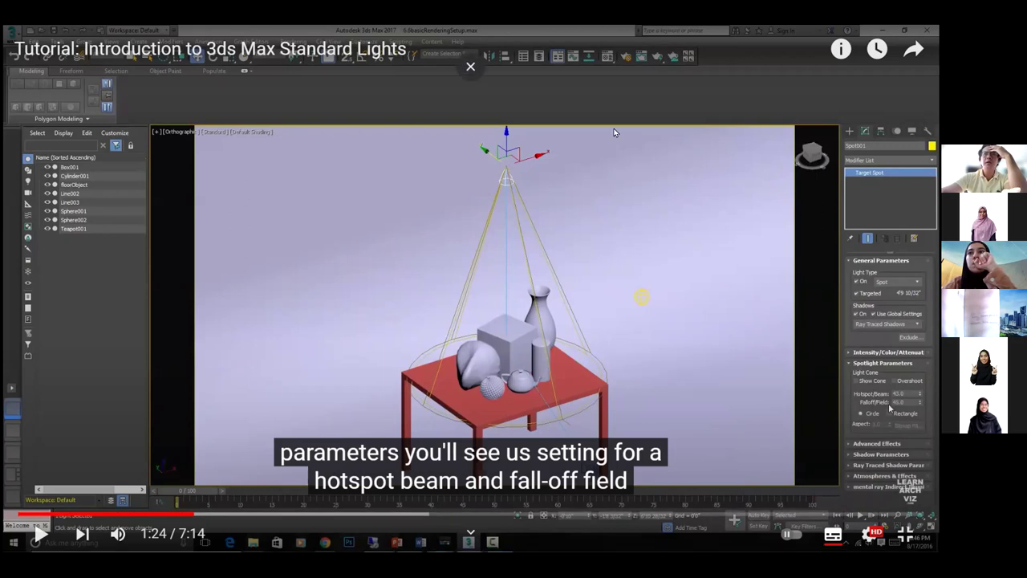
mouse_move(567, 258)
mouse_down()
mouse_move(321, 413)
mouse_move(654, 548)
mouse_move(638, 253)
mouse_move(509, 240)
mouse_up()
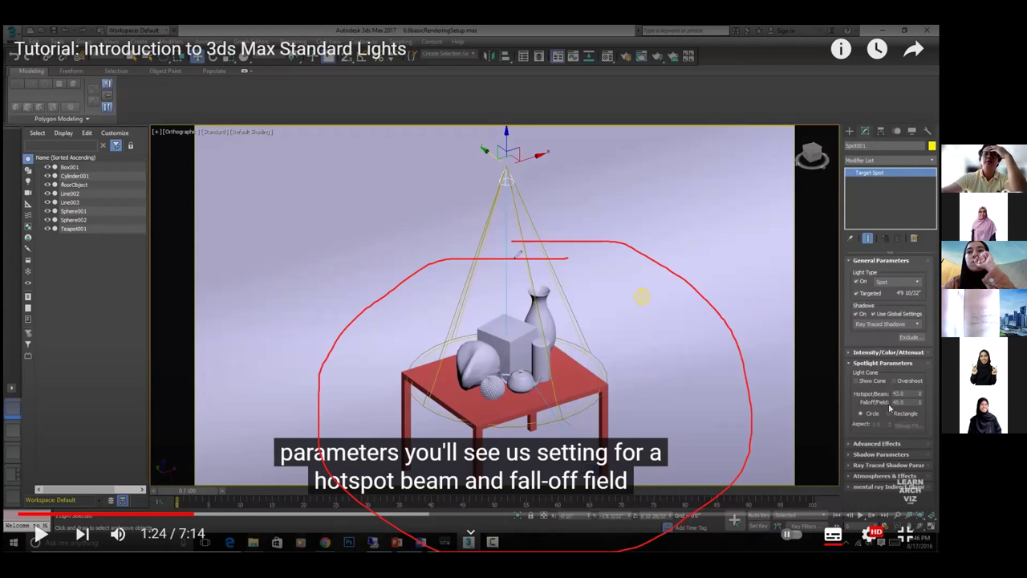
drag(647, 372, 630, 351)
mouse_move(479, 313)
mouse_down()
mouse_move(580, 454)
mouse_move(660, 305)
mouse_up()
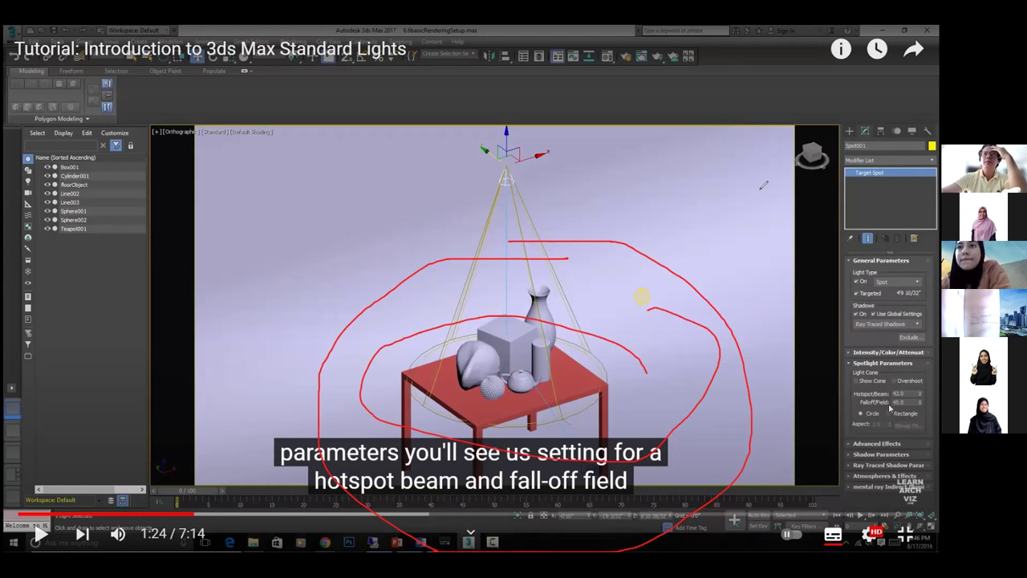
key(e)
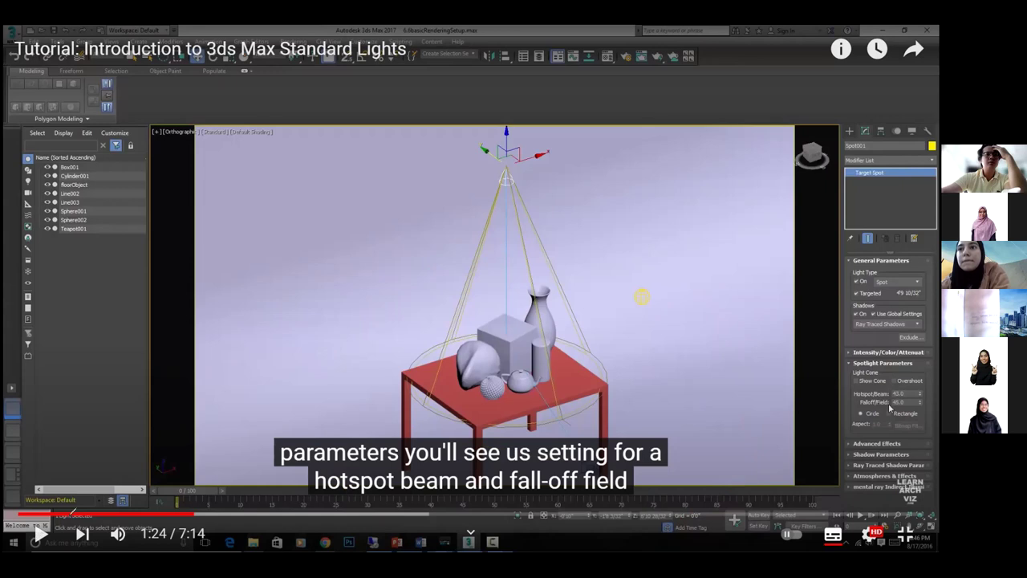
Play the tutorial onward, pausing at 1:59 where the Intensity/Color/Attenuation settings begin.
click(40, 533)
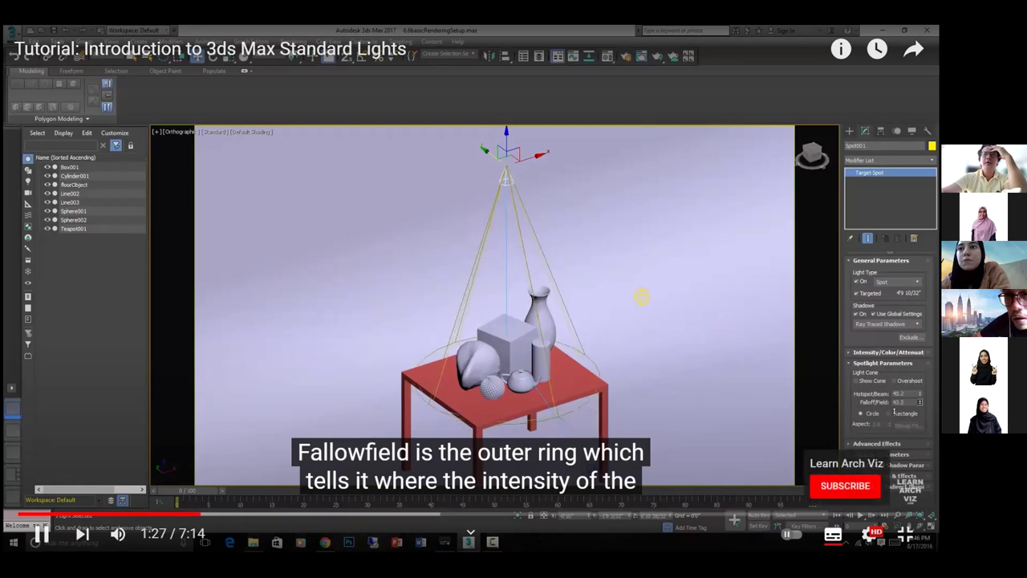
click(32, 533)
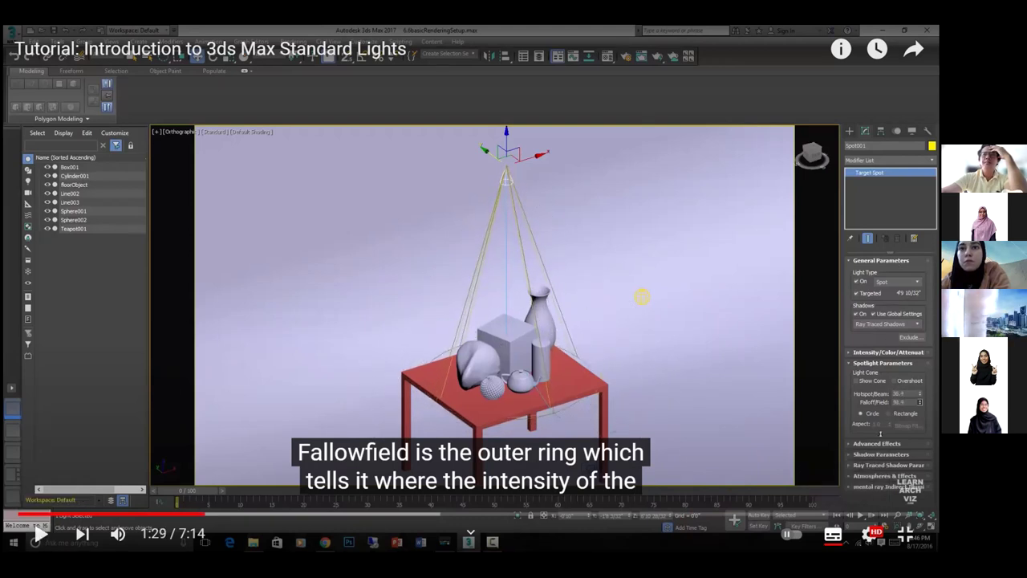
key(k)
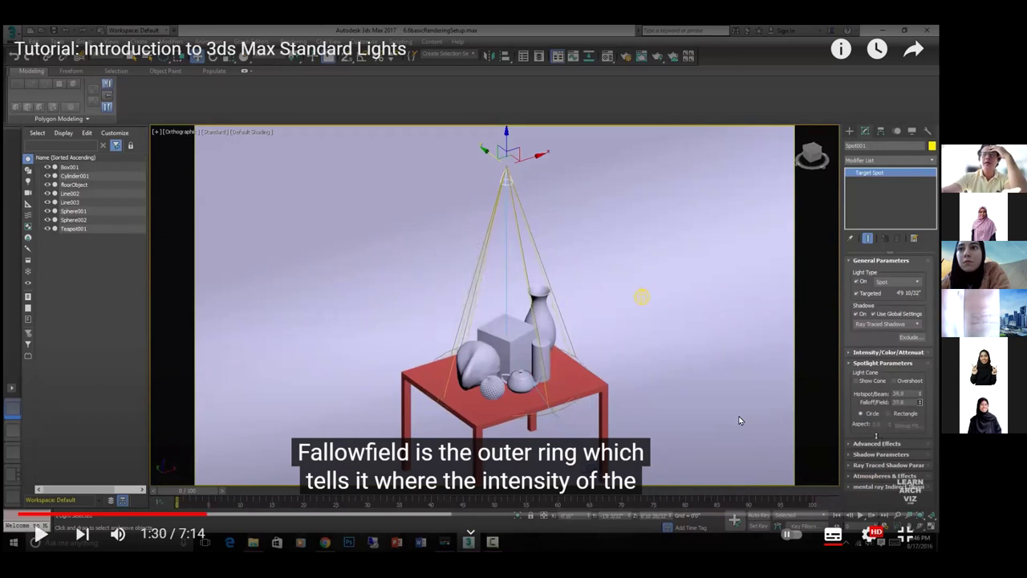
click(41, 533)
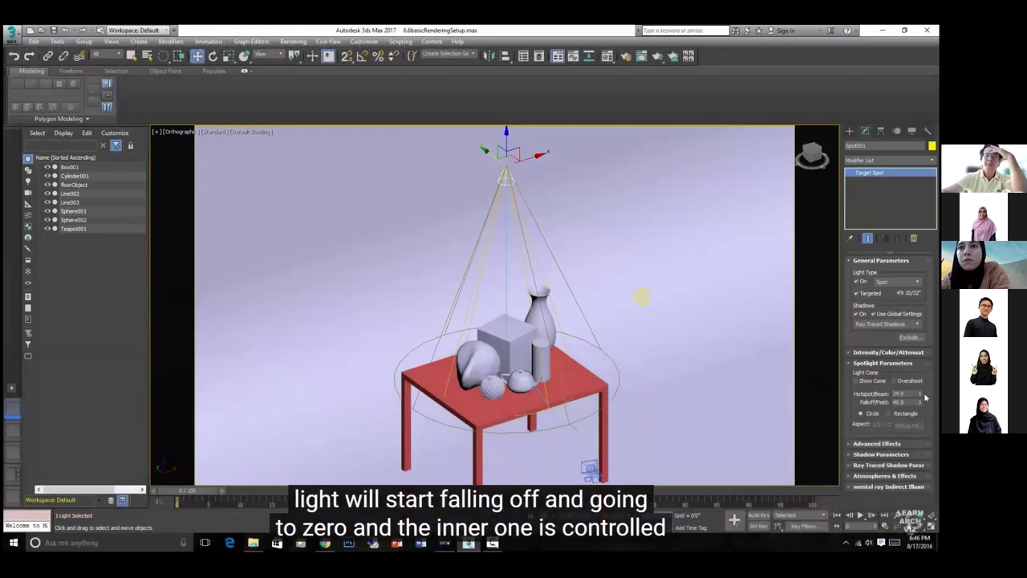
drag(922, 398, 919, 424)
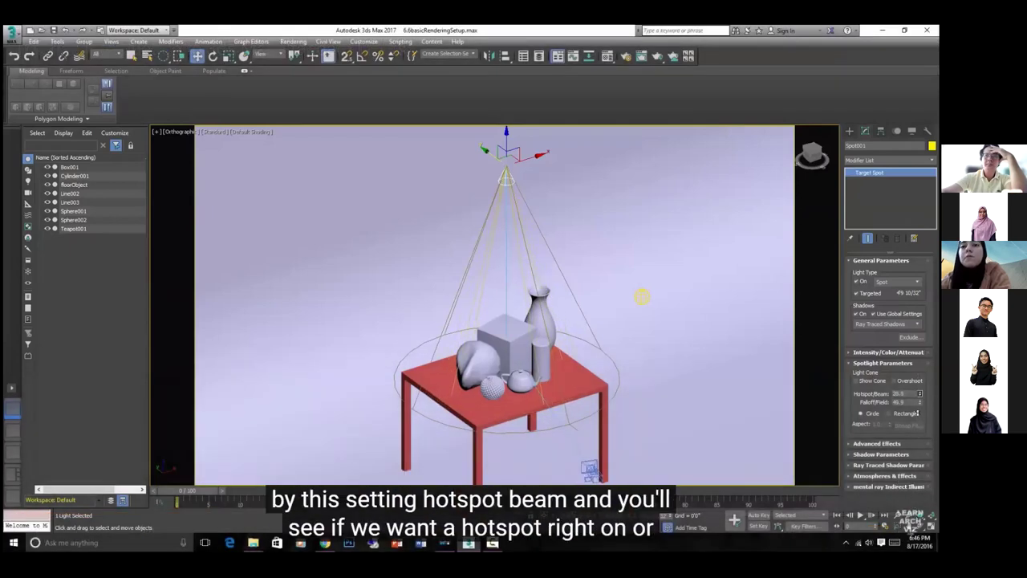
mouse_move(783, 298)
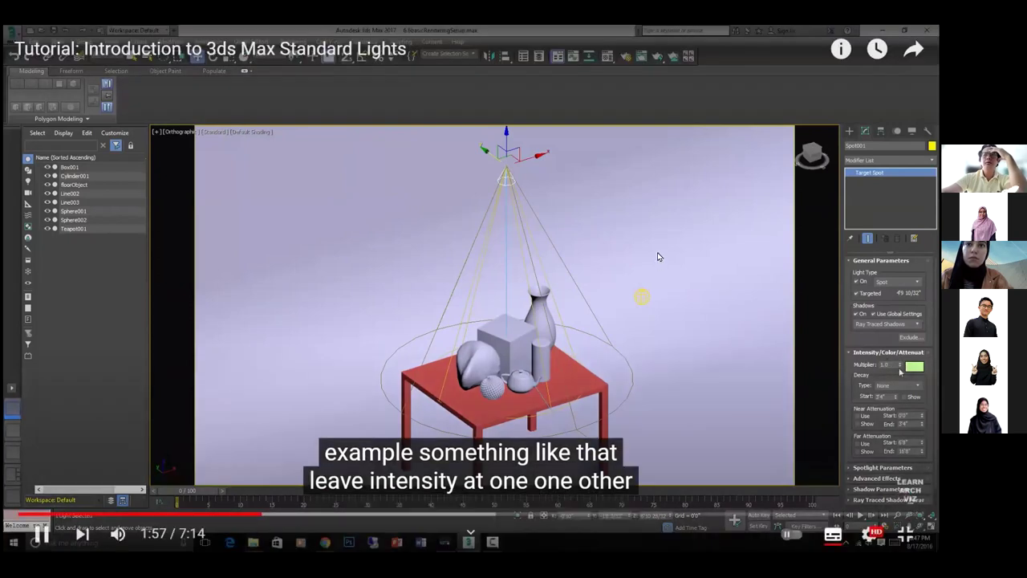
key(space)
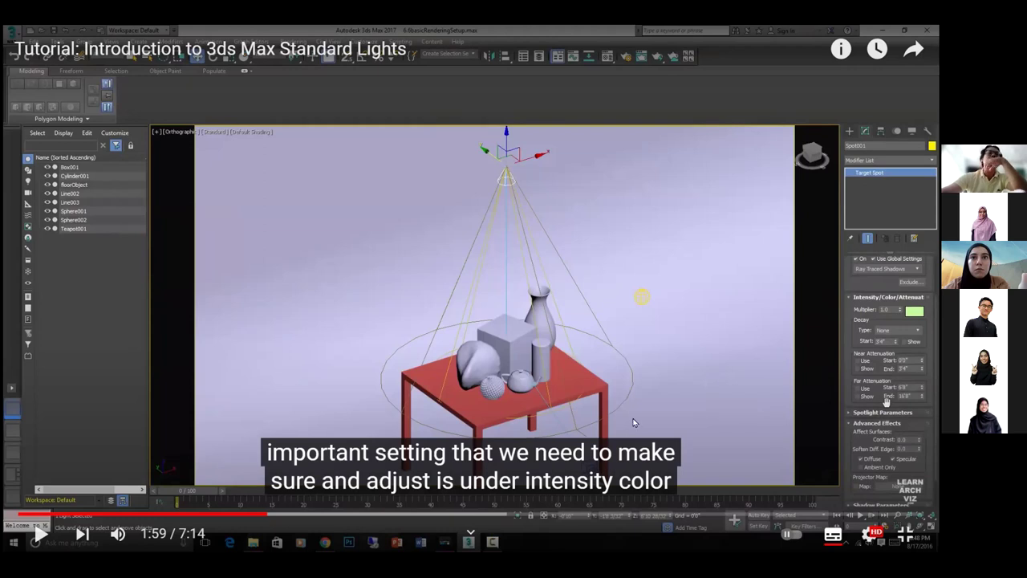
Resume the tutorial and let it run to about 4:19, into the omni lights section.
click(40, 533)
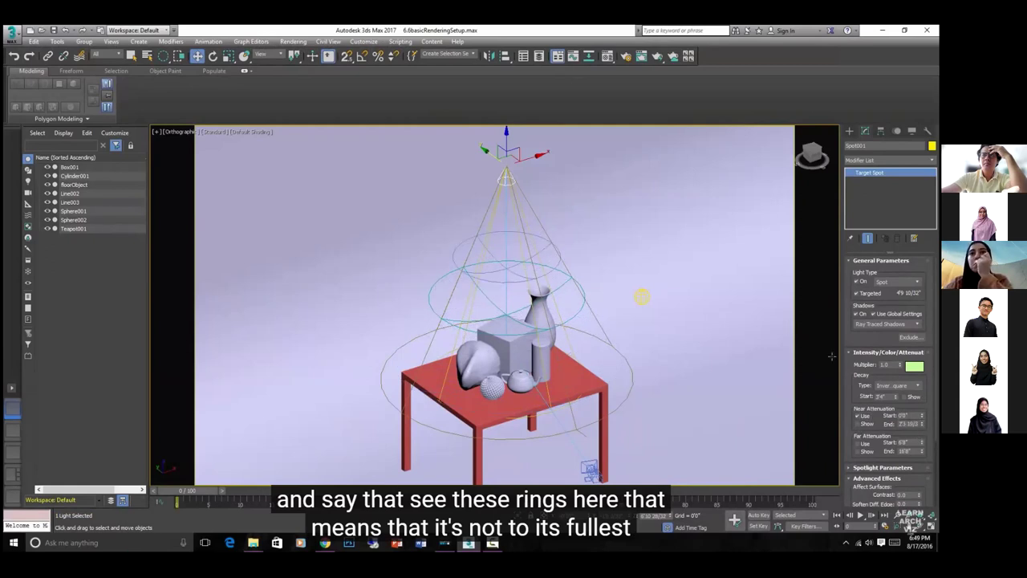
mouse_move(720, 302)
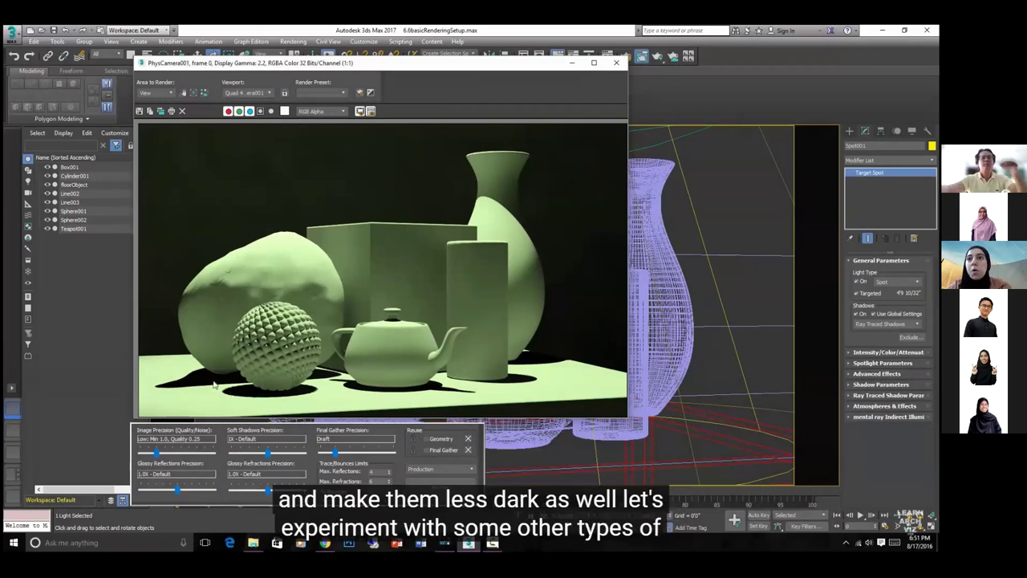
mouse_move(188, 262)
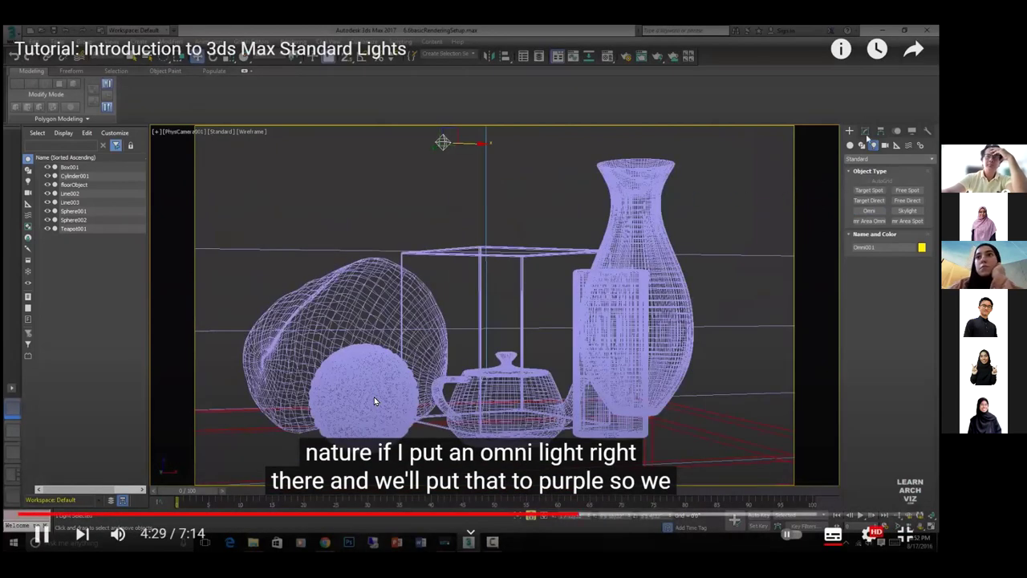
Follow along as the omni light turns pink, the scene is rendered, then shown in Top view.
drag(369, 123, 371, 120)
click(376, 129)
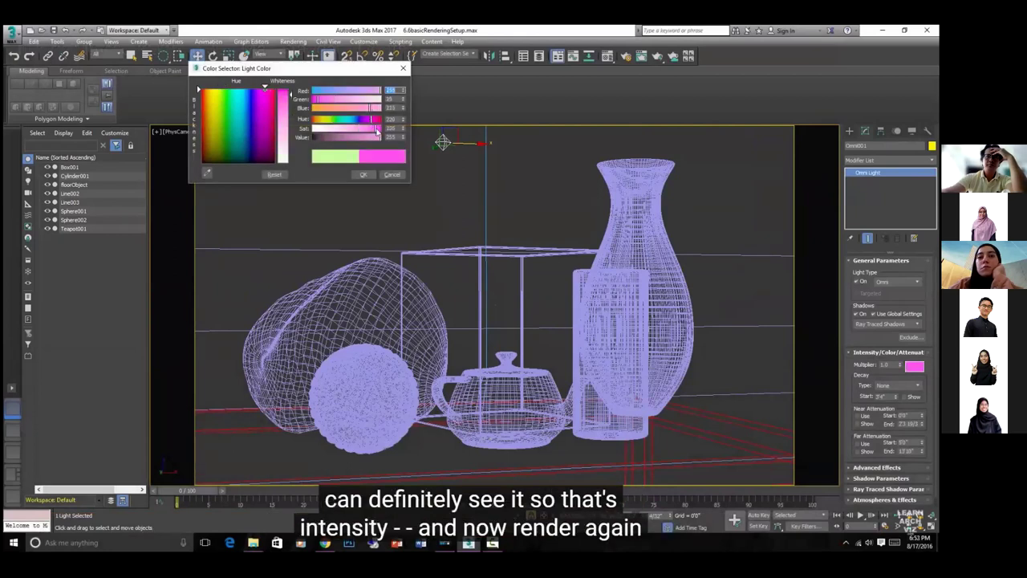
click(363, 175)
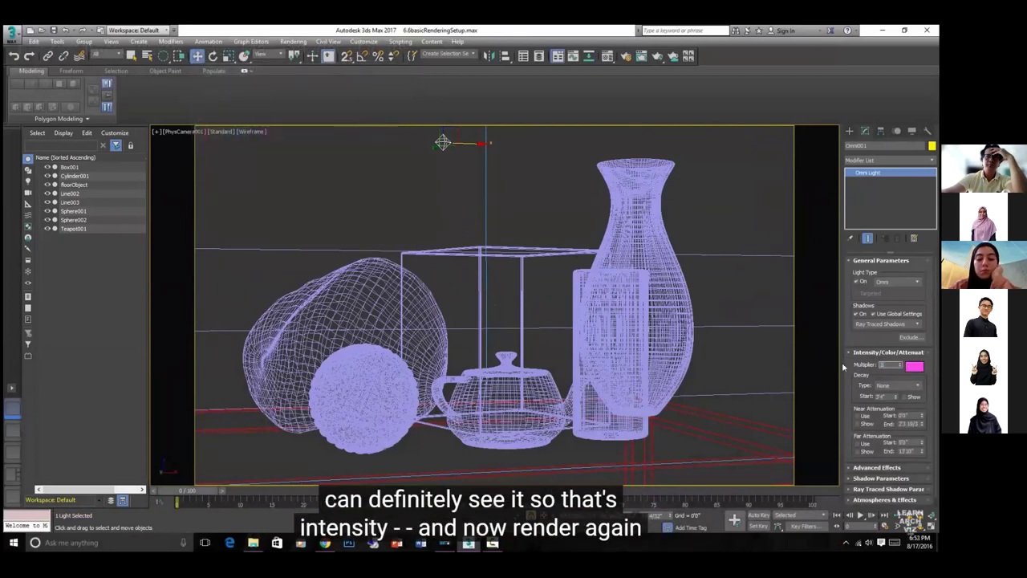
click(658, 58)
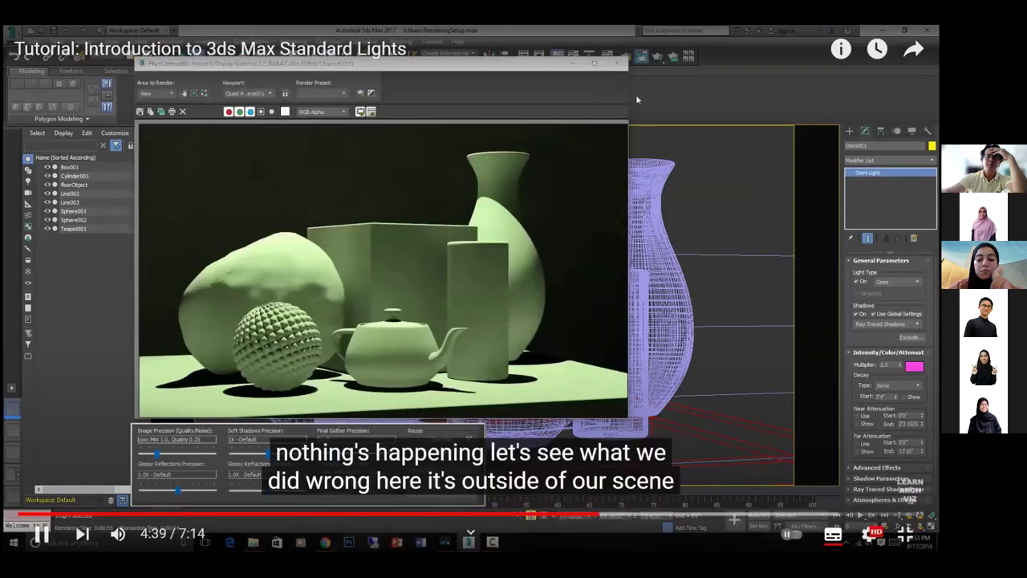
click(620, 63)
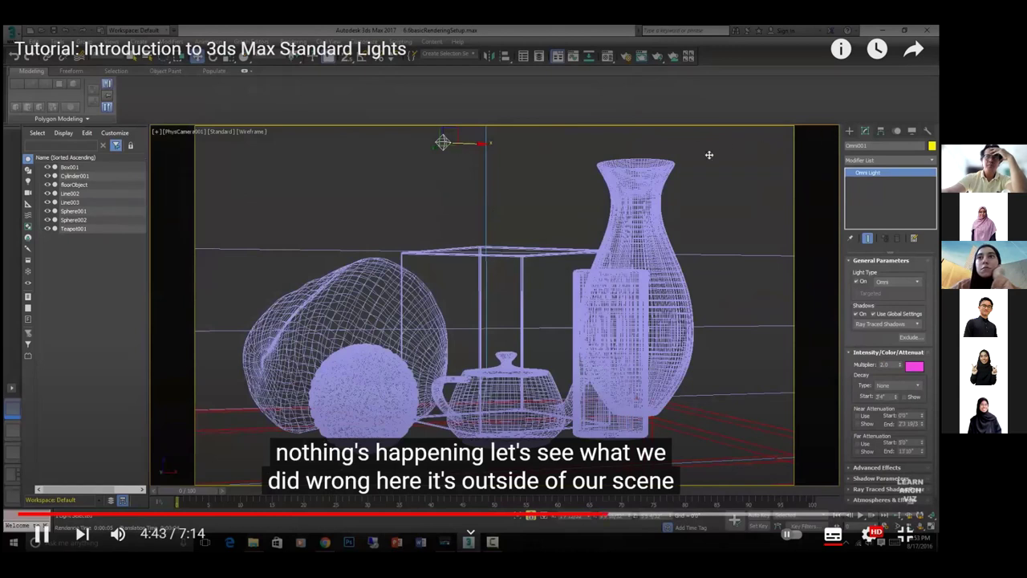
key(t)
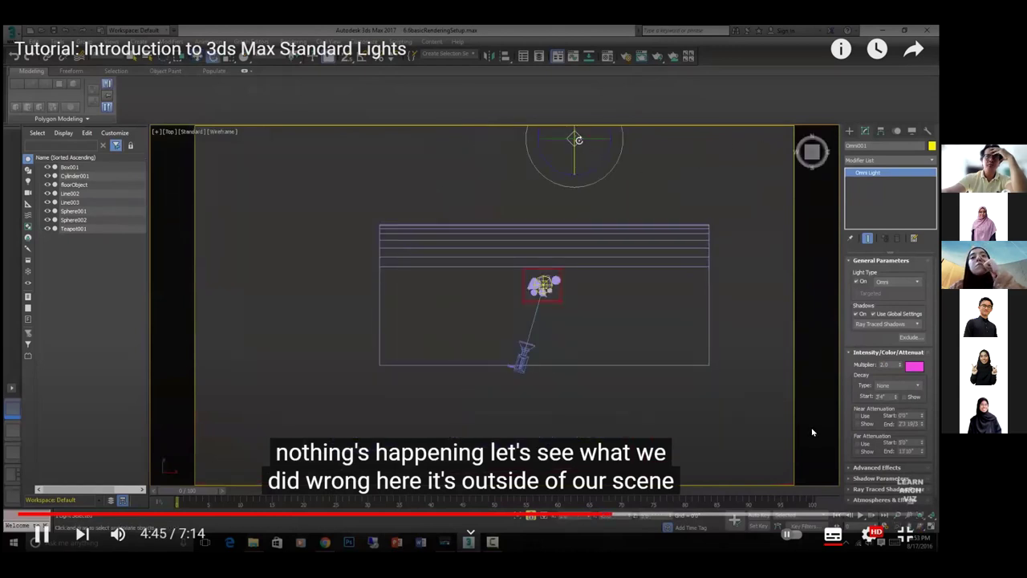
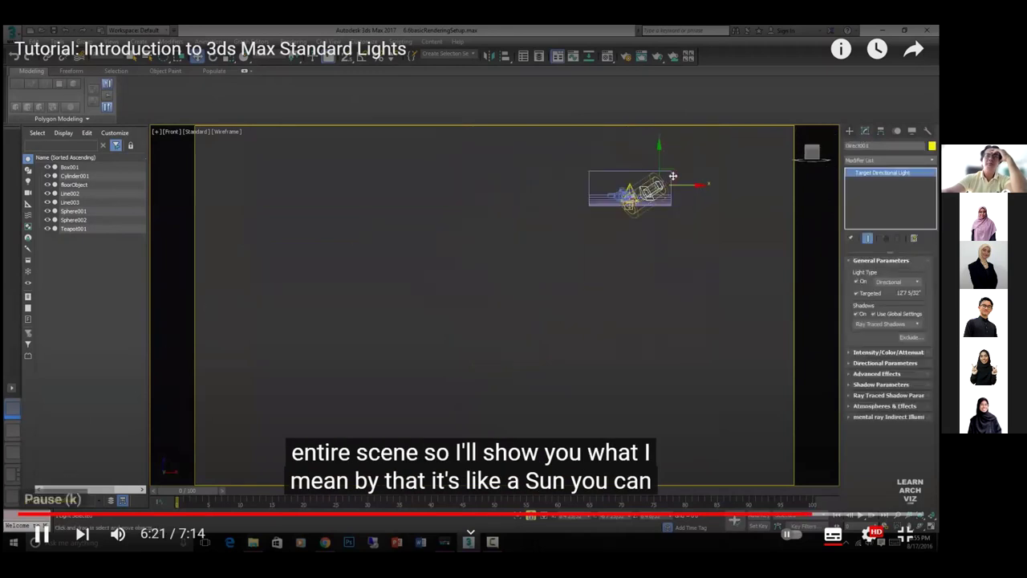
Pause the standard lights tutorial at 6:44 on the directional light diagram.
click(41, 532)
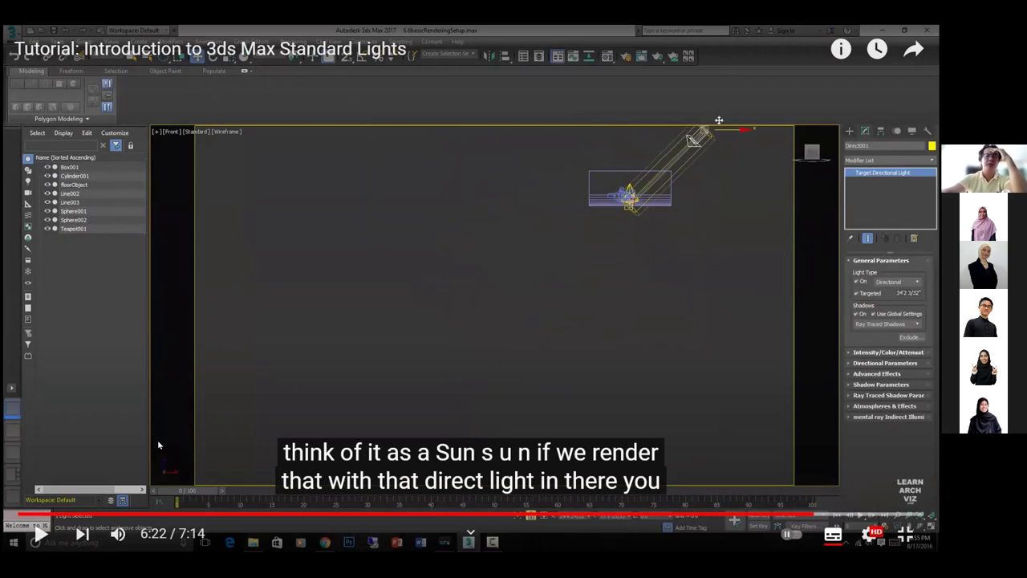
click(40, 533)
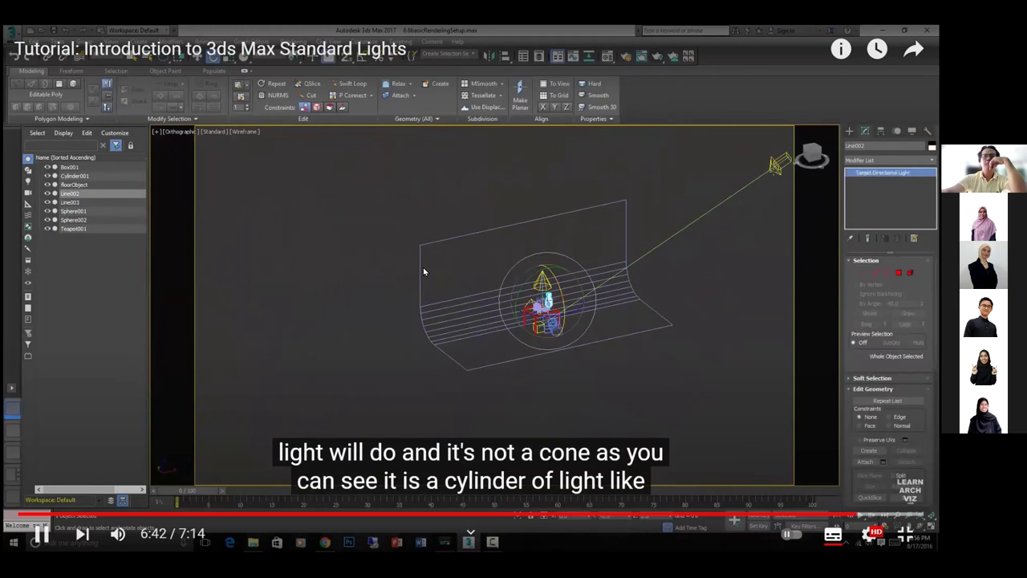
click(807, 314)
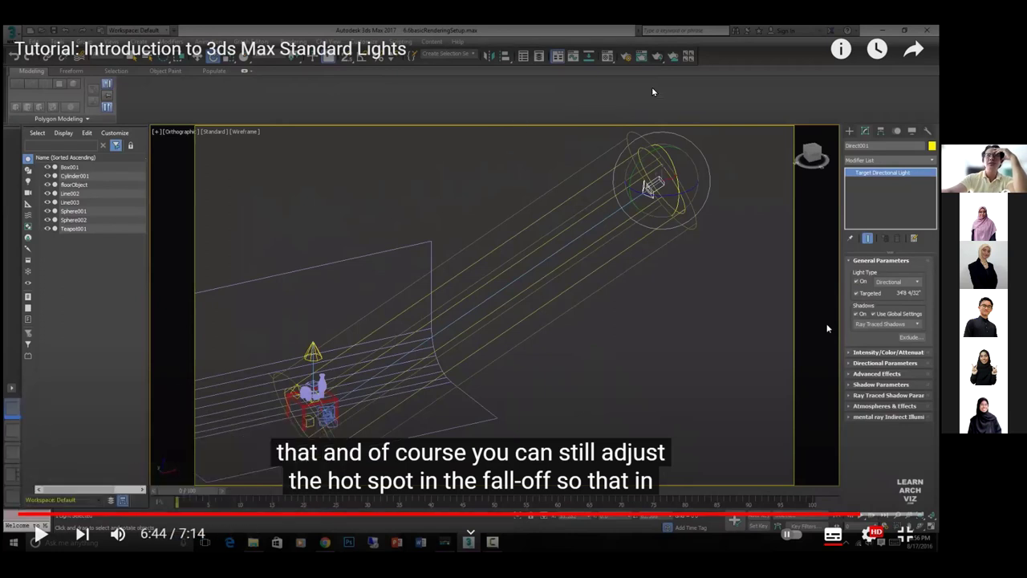
drag(369, 159, 341, 258)
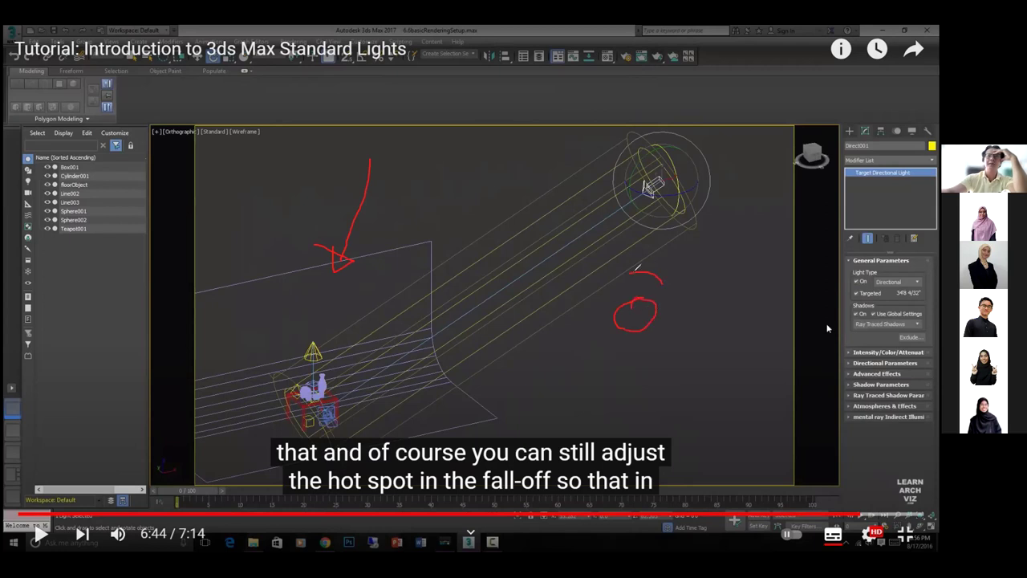
mouse_move(588, 348)
mouse_down()
mouse_move(634, 362)
mouse_move(670, 355)
mouse_move(687, 294)
mouse_move(660, 266)
mouse_up()
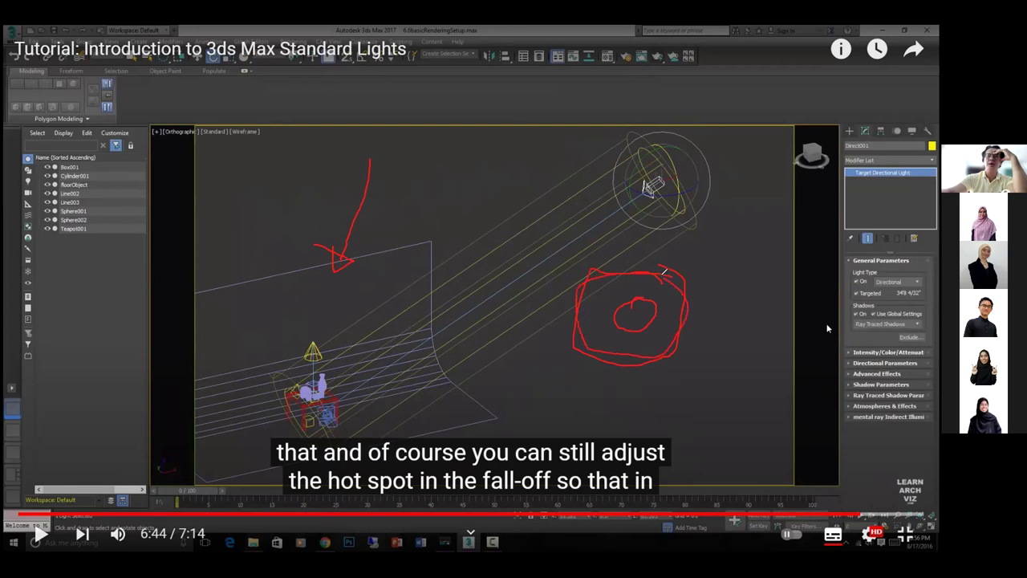
drag(761, 217, 675, 357)
drag(642, 196, 566, 298)
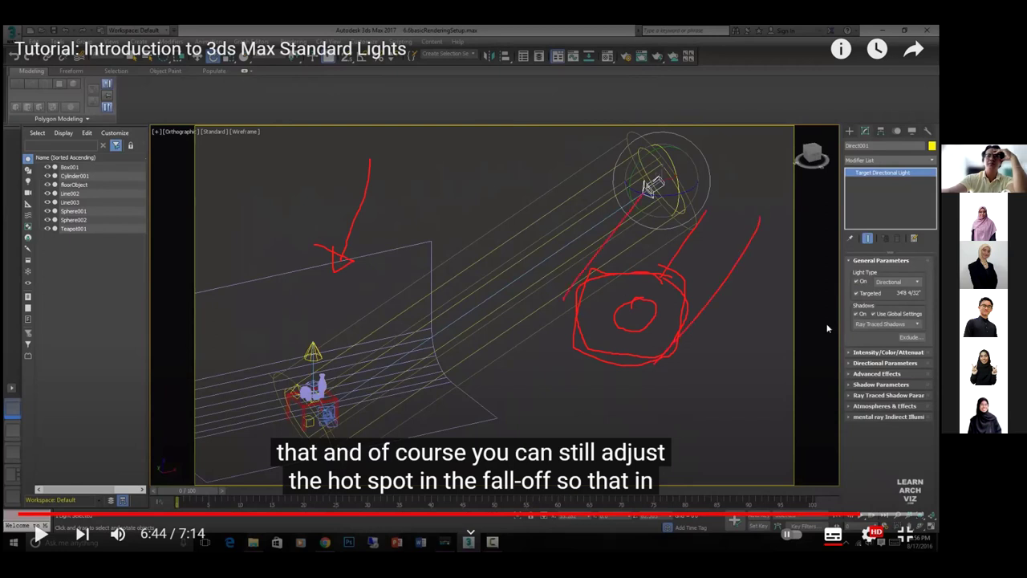
mouse_move(756, 203)
mouse_down()
mouse_move(647, 222)
mouse_move(659, 181)
mouse_up()
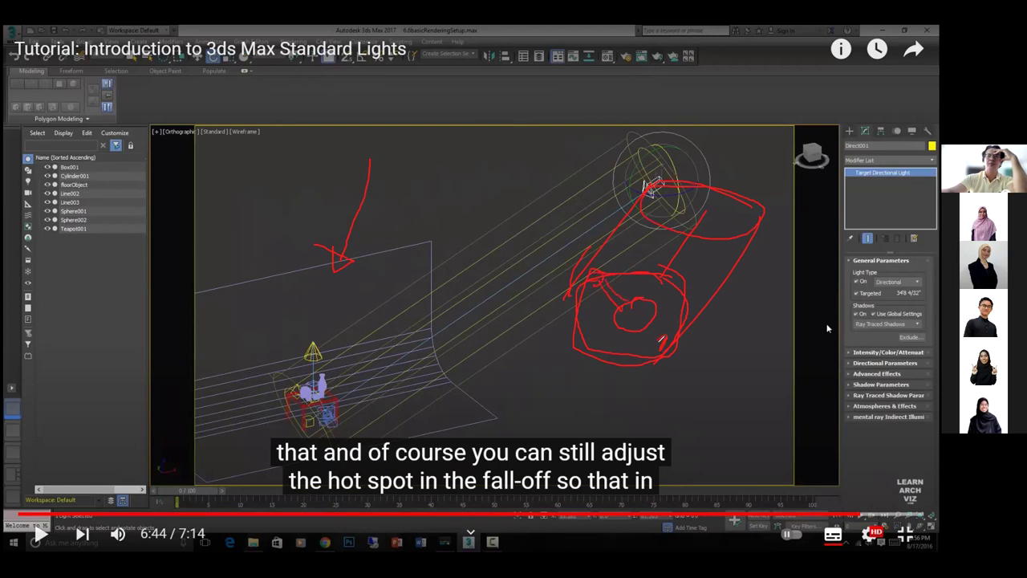
drag(743, 333, 710, 295)
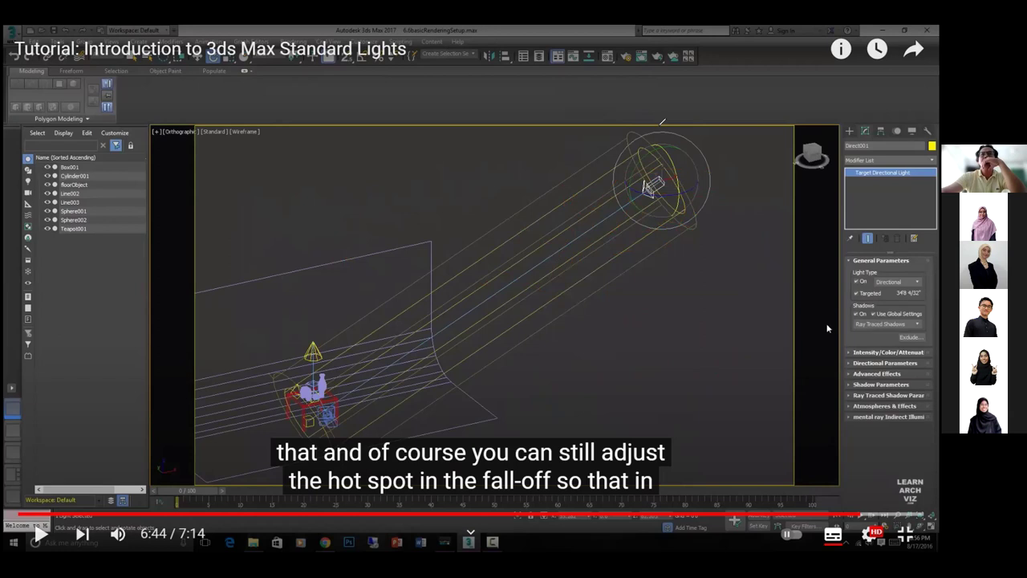
Play the tutorial to its end screen near 7:10, then exit fullscreen playback.
click(40, 534)
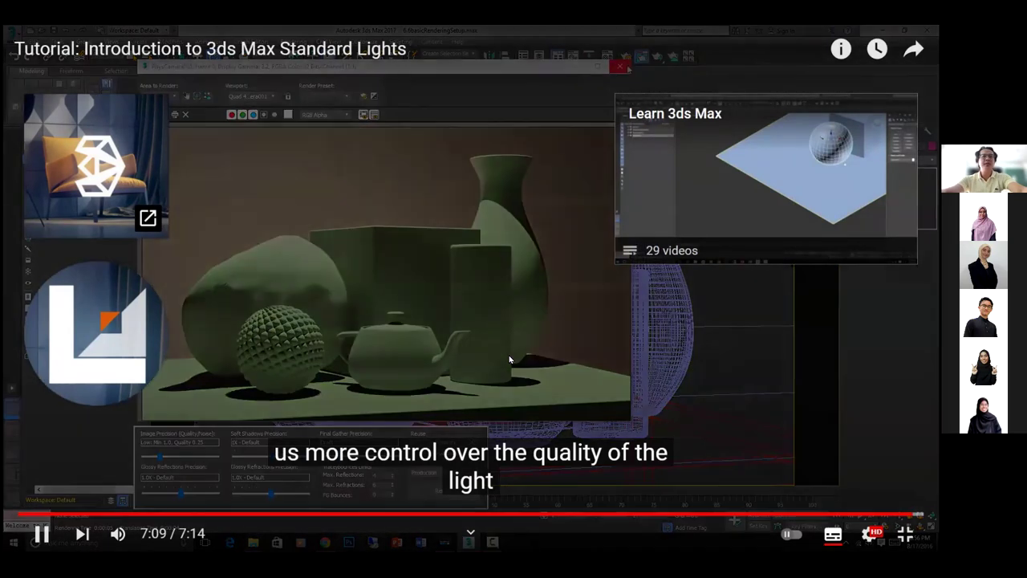
click(509, 360)
key(Escape)
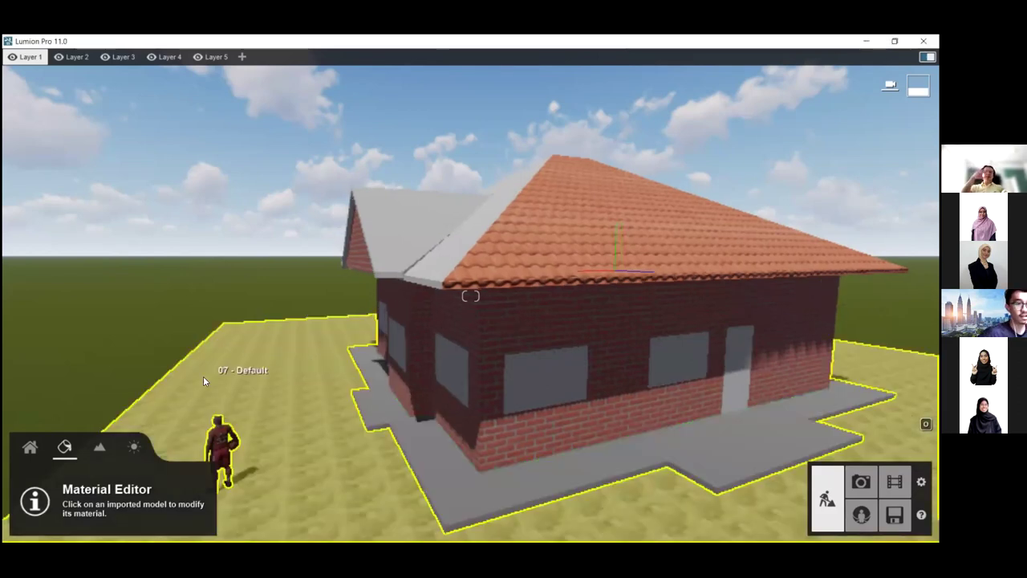
Turn the camera toward the empty slab and switch the object category to Imported Models.
right_drag(271, 311, 343, 335)
key(s)
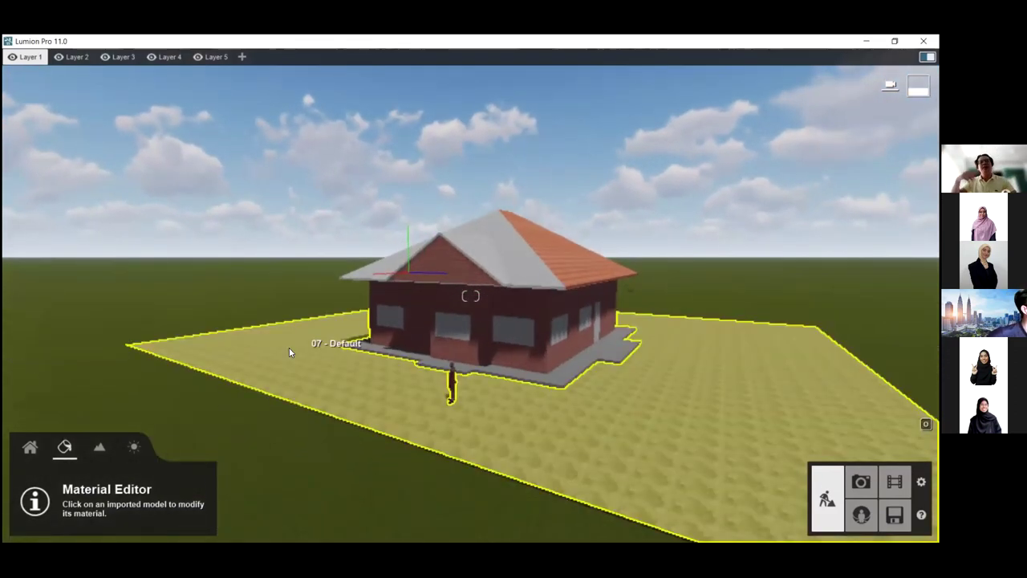
right_drag(403, 465, 115, 451)
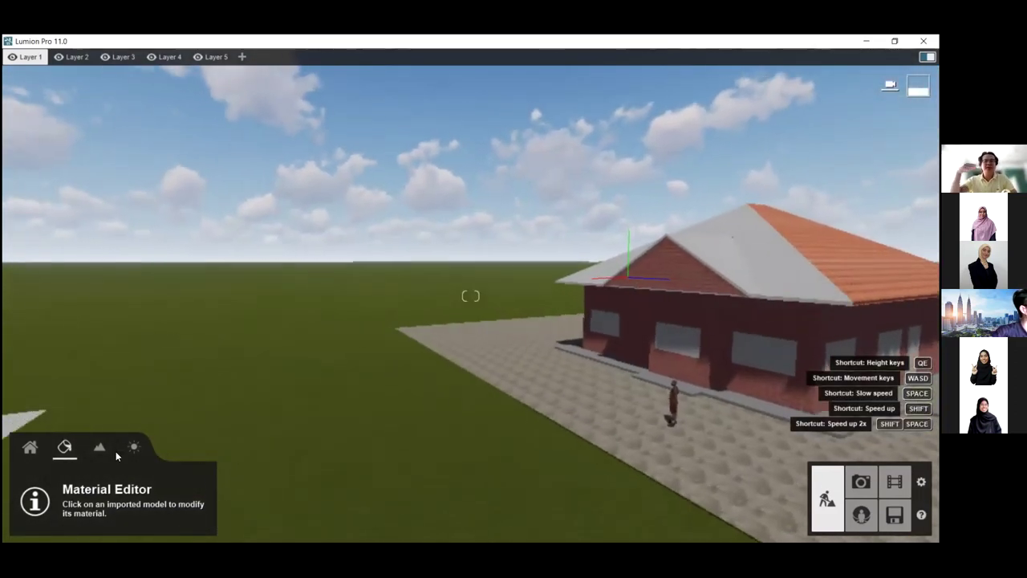
right_drag(53, 420, 241, 401)
key(w)
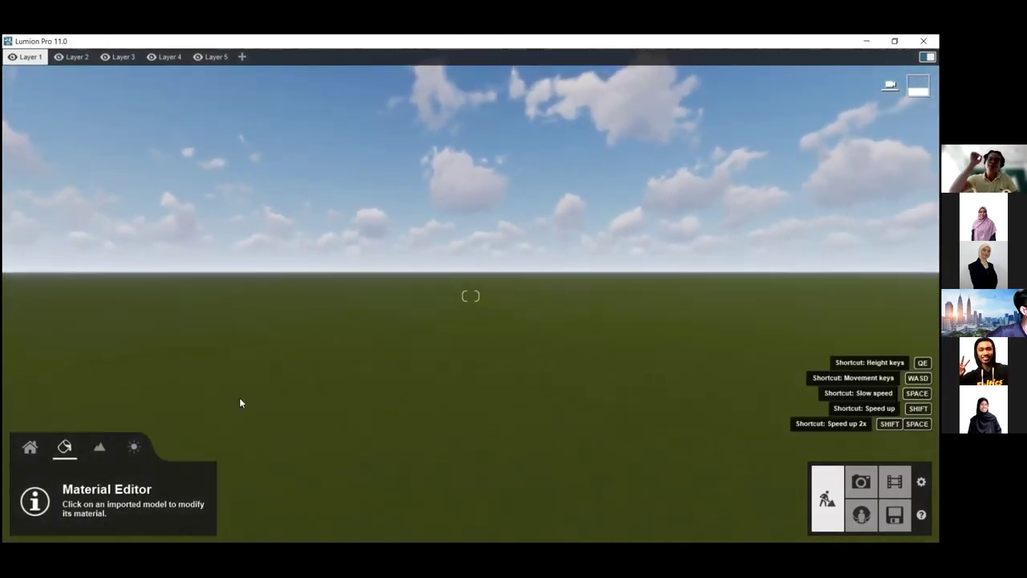
click(26, 450)
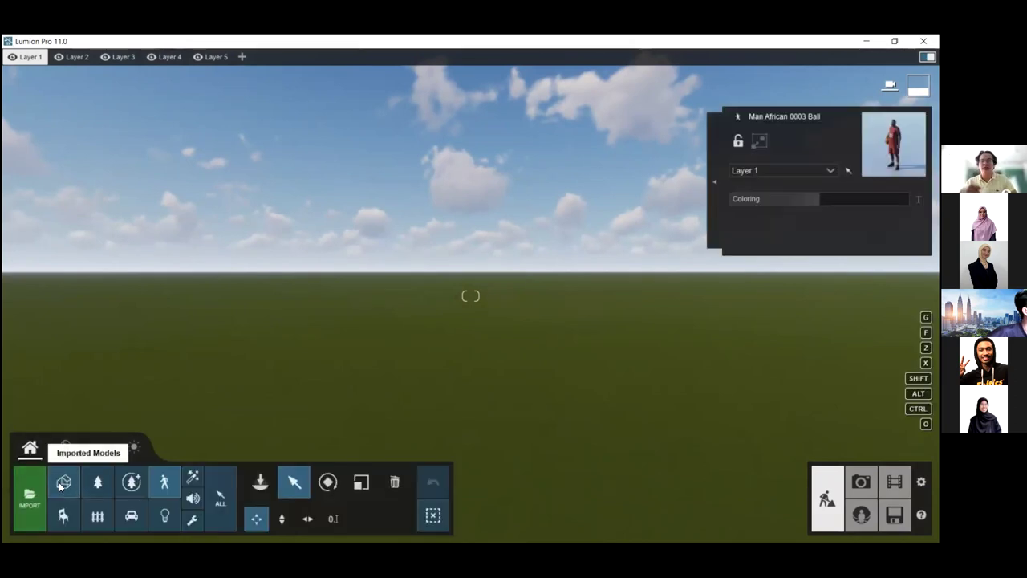
right_drag(160, 361, 162, 397)
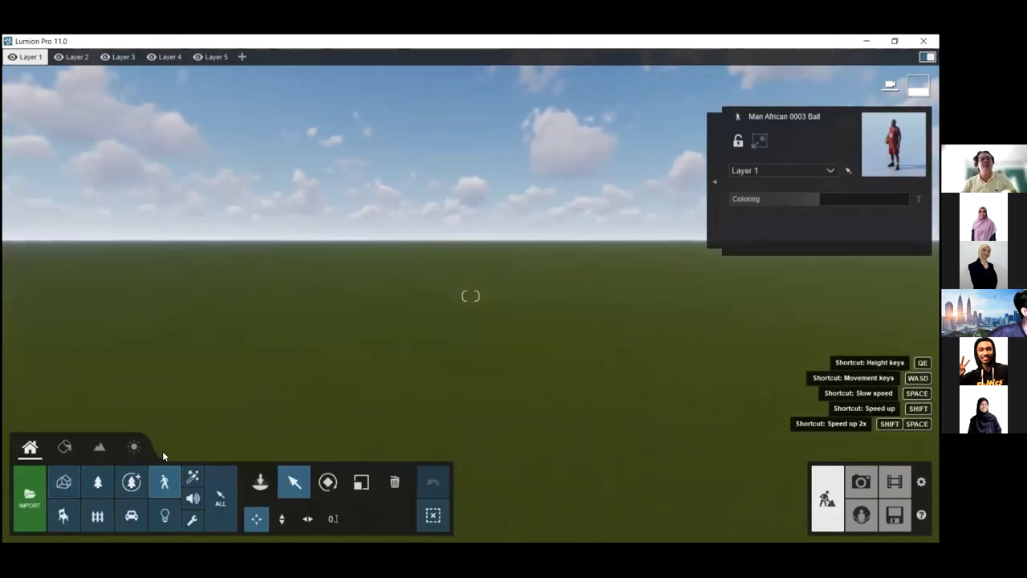
click(62, 482)
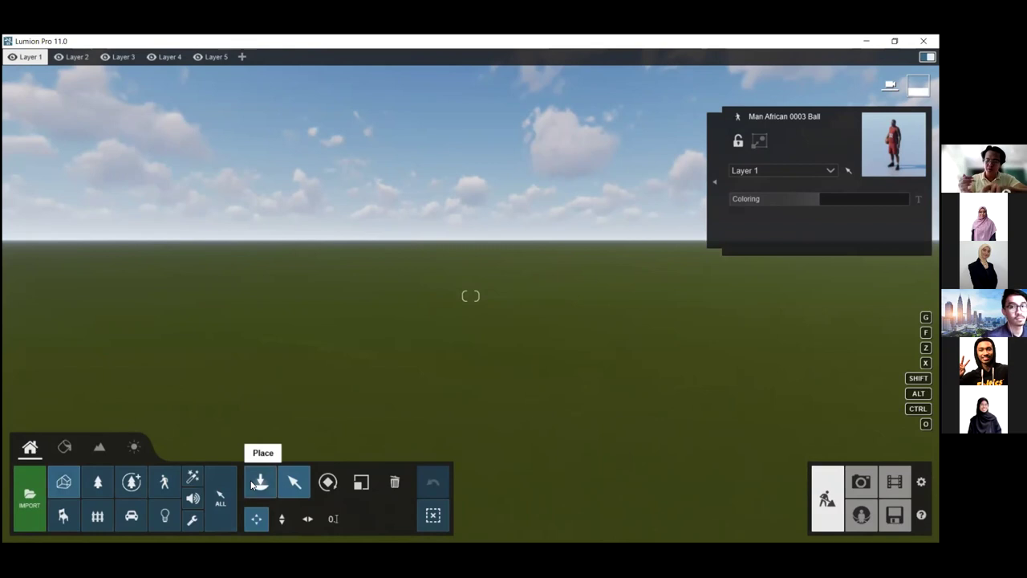
right_drag(332, 389, 299, 358)
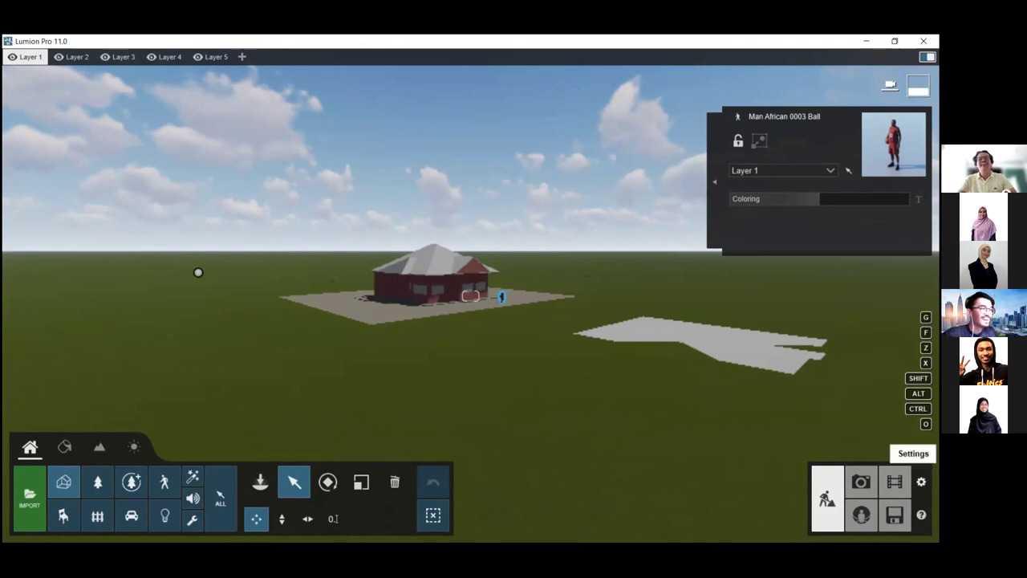
Briefly check the quality settings and import picker, then open the Imported Models library for placement.
click(921, 481)
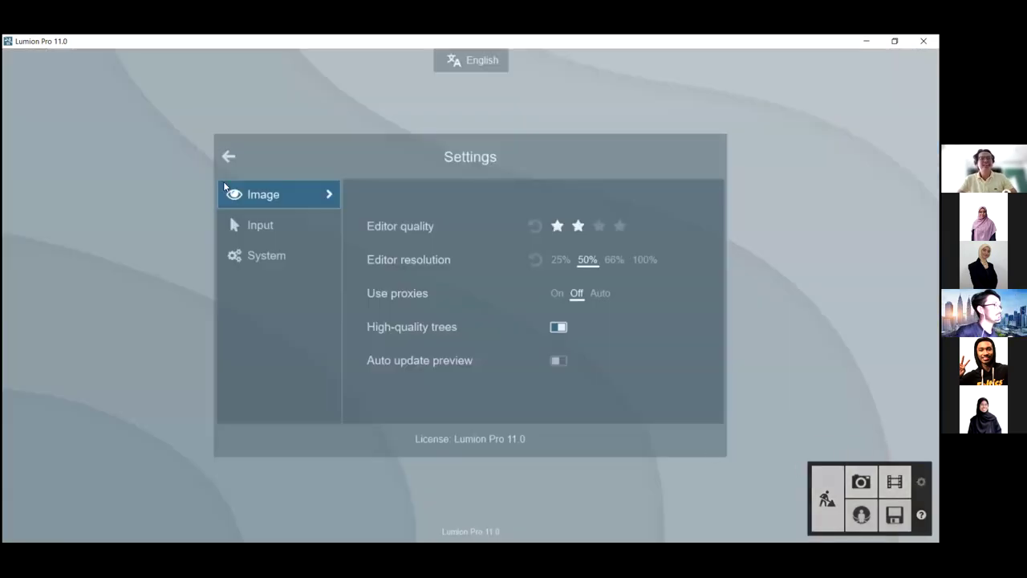
click(229, 156)
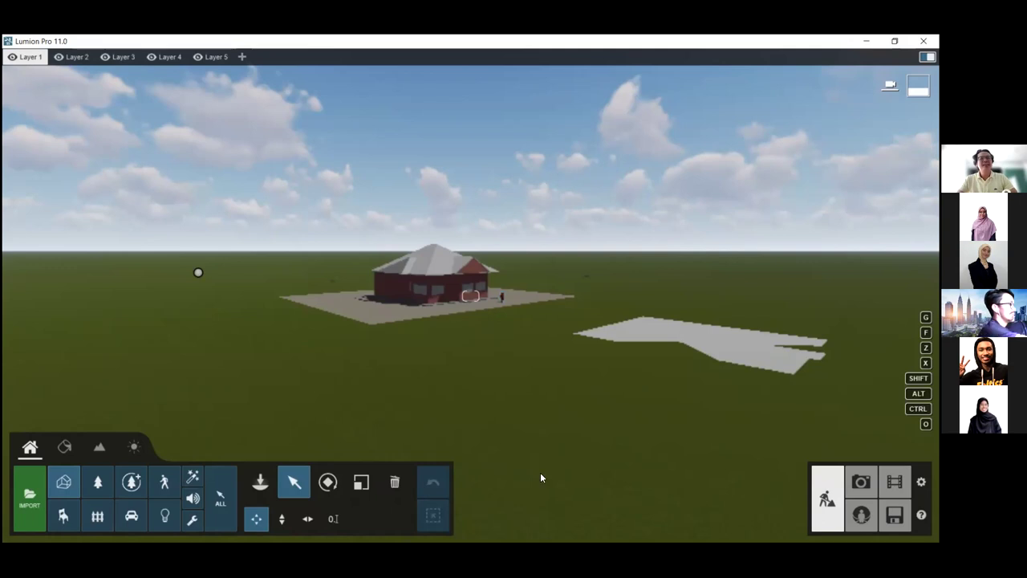
click(29, 497)
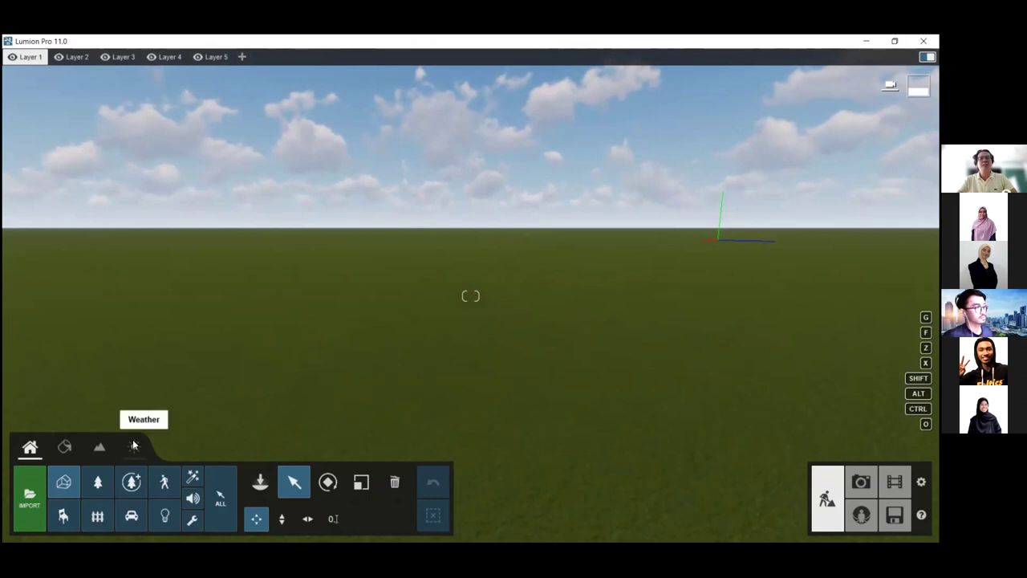
right_drag(372, 299, 378, 286)
right_drag(443, 281, 382, 319)
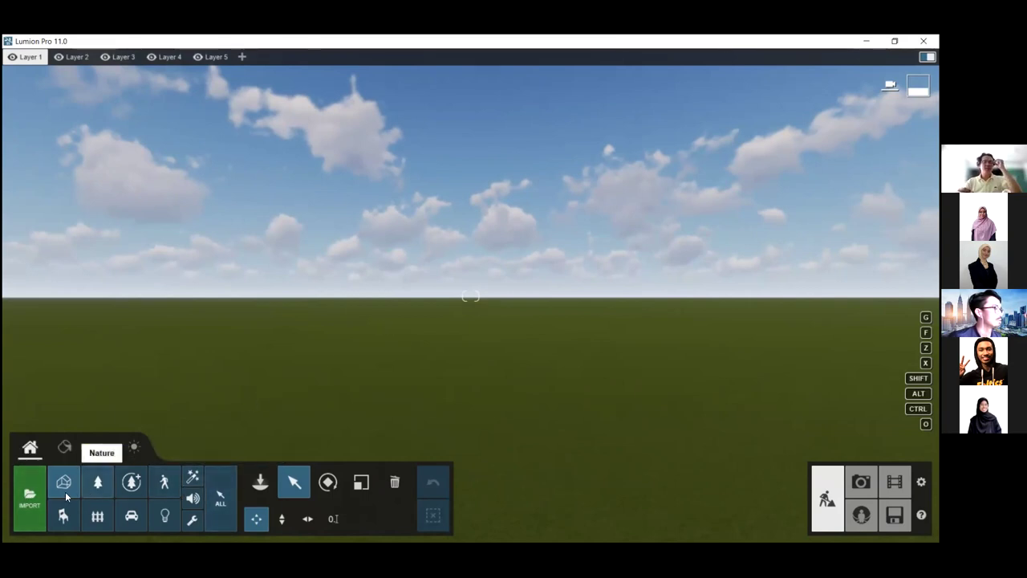
click(260, 485)
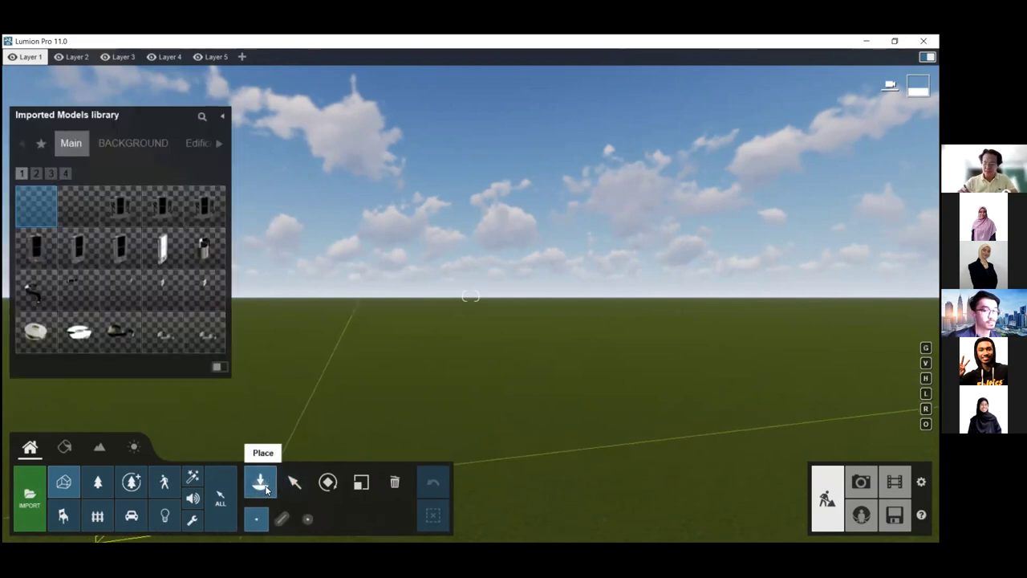
Import the Lumionn Test 3ds file from Downloads, naming the model 'Lumionn Test 2'.
click(31, 494)
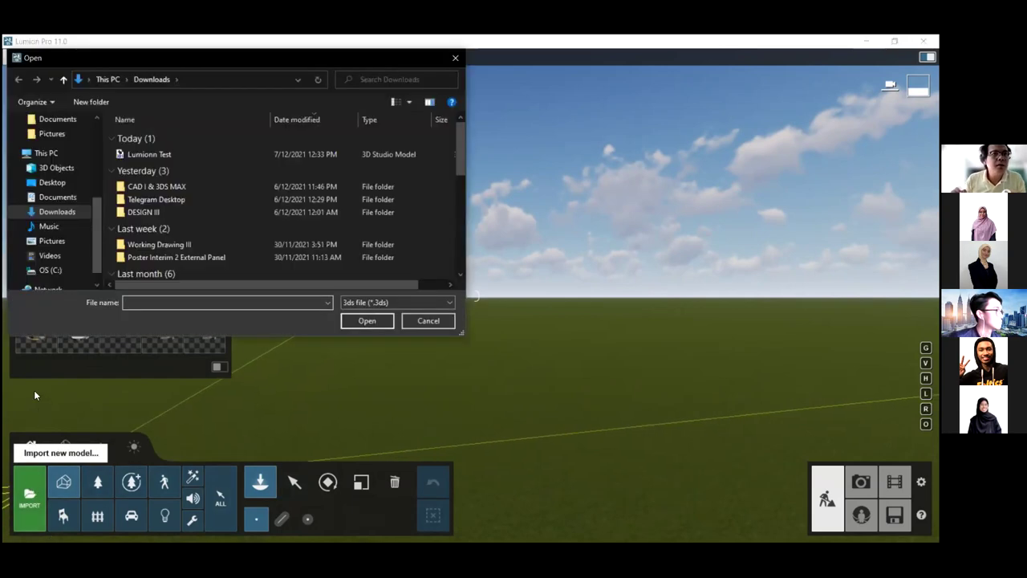
click(215, 160)
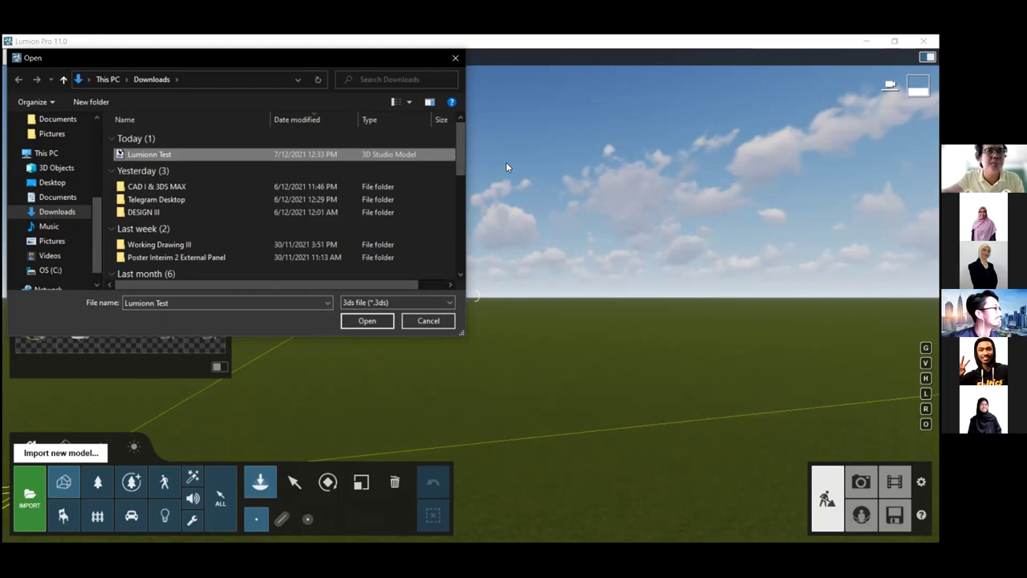
click(374, 321)
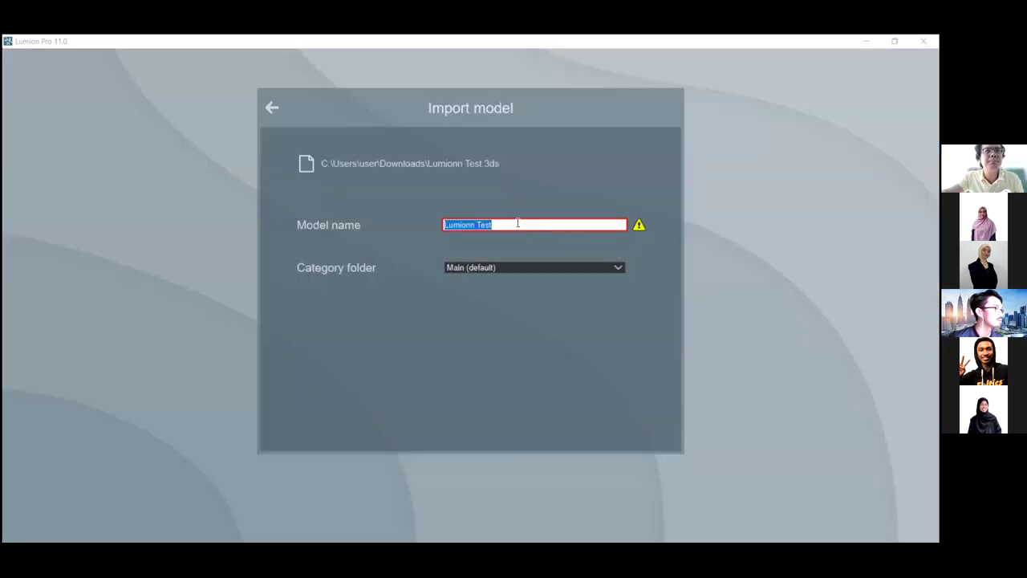
click(517, 224)
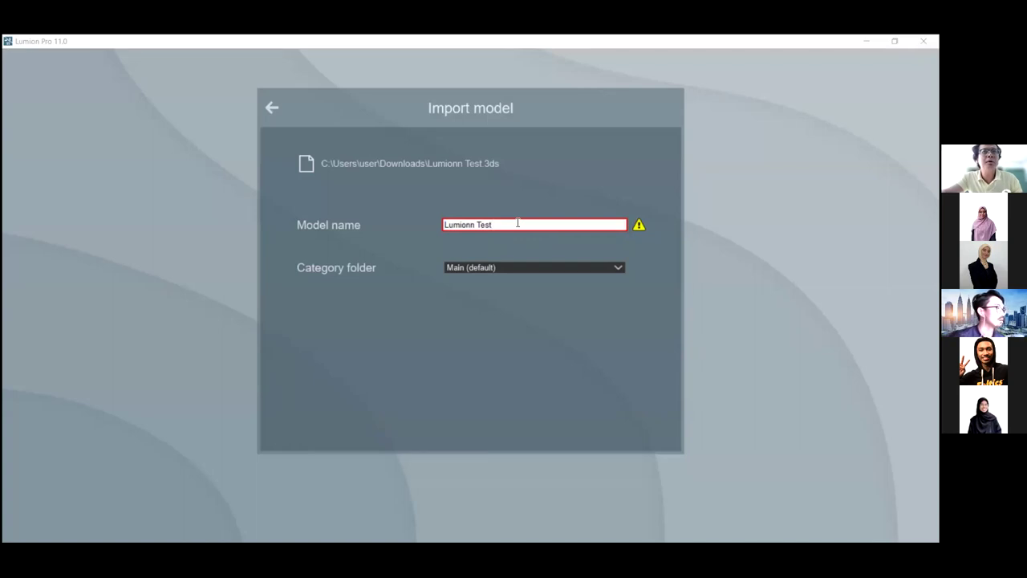
text(2)
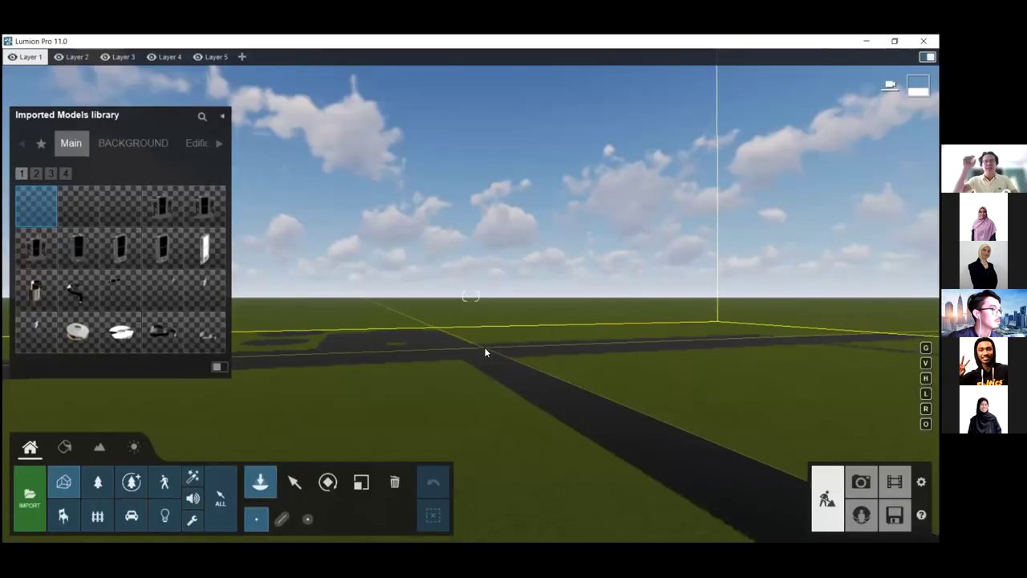
Place the Lumionn Test 2 model at the road crossing and select it.
right_drag(482, 346, 646, 378)
mouse_move(459, 365)
right_down()
mouse_move(562, 346)
mouse_move(458, 364)
right_up()
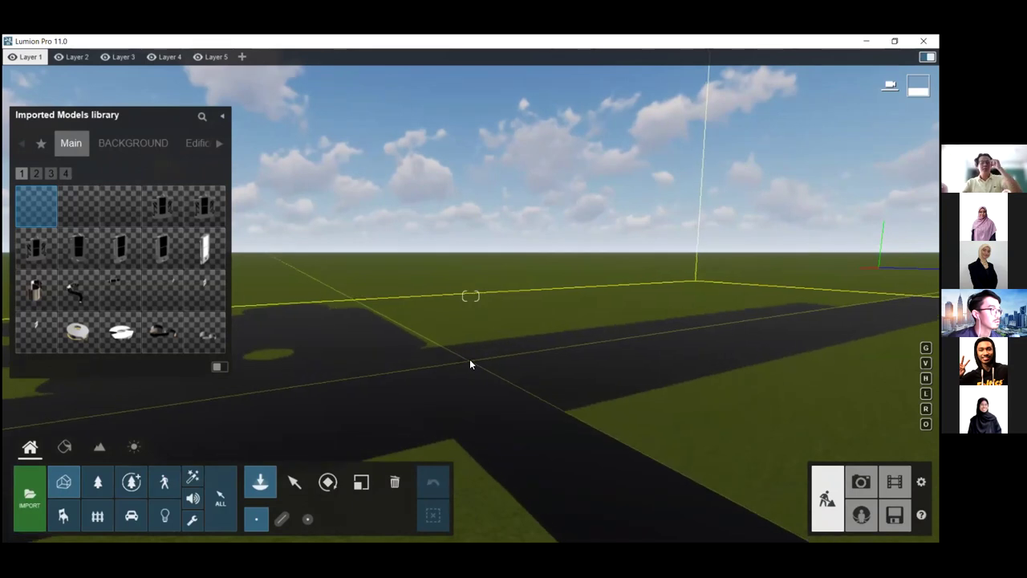
click(470, 359)
click(293, 481)
click(466, 331)
Turn the camera to face the placed house across the scene.
right_drag(466, 330, 576, 312)
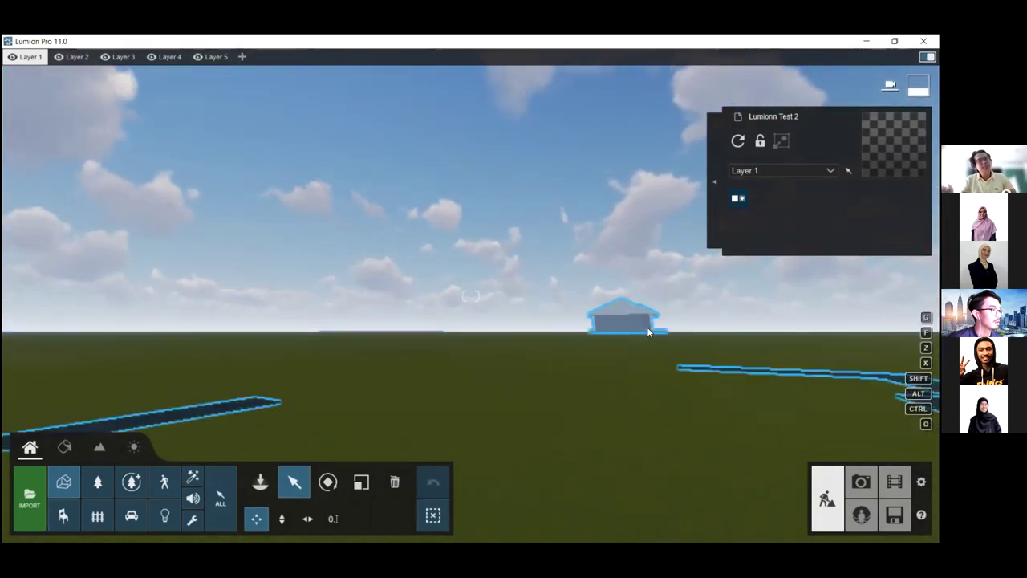
right_drag(640, 326, 646, 320)
mouse_move(470, 297)
right_down()
mouse_move(457, 299)
mouse_move(493, 295)
mouse_move(464, 296)
right_up()
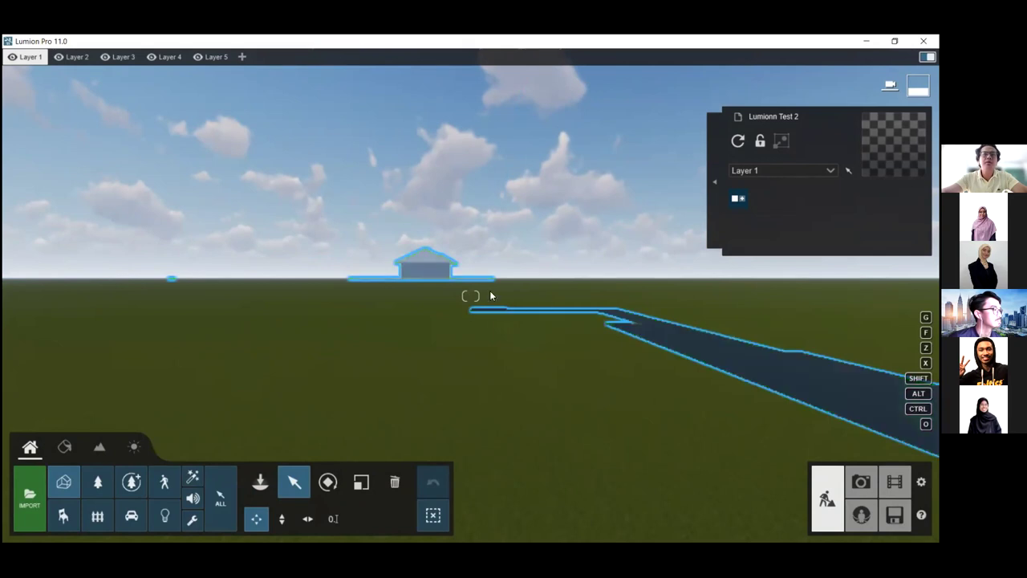
mouse_move(431, 298)
right_down()
mouse_move(465, 297)
mouse_move(439, 289)
right_up()
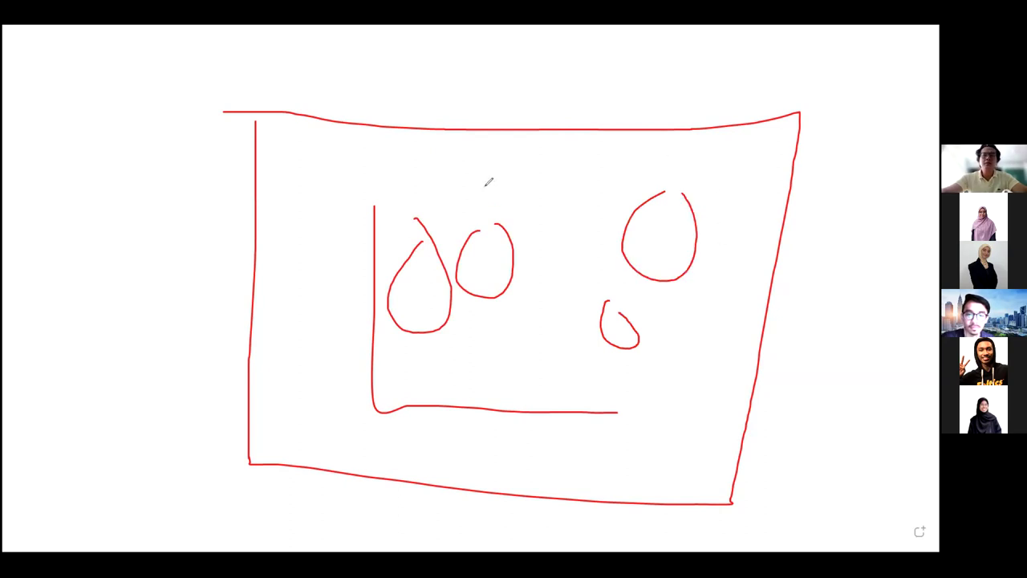
Draw an X and ring over the left loop pair, then circle the small lower loop.
drag(478, 181, 358, 305)
drag(360, 202, 528, 337)
mouse_move(507, 199)
mouse_down()
mouse_move(535, 277)
mouse_move(518, 207)
mouse_up()
mouse_move(673, 325)
mouse_down()
mouse_move(630, 282)
mouse_move(604, 368)
mouse_up()
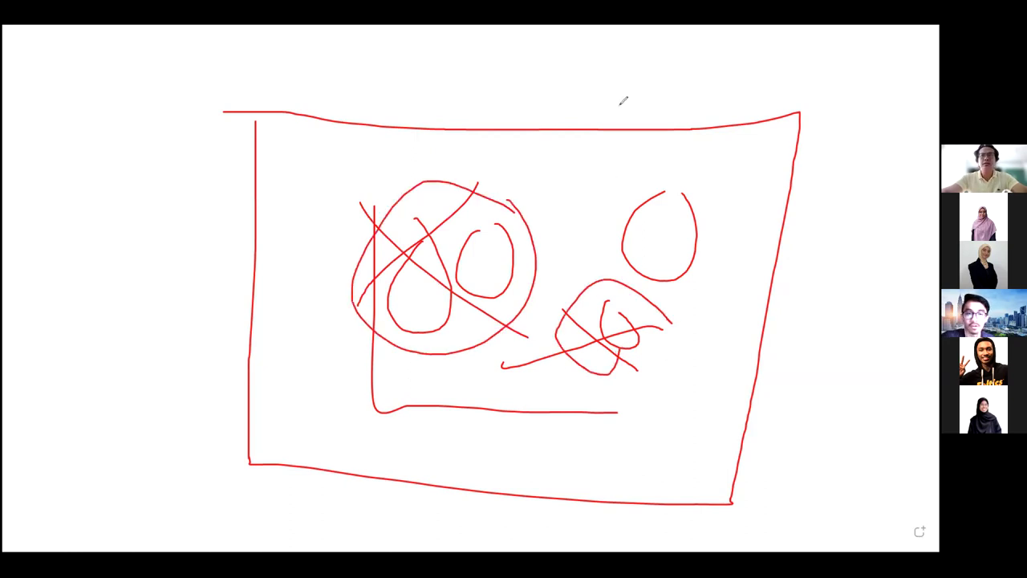
Sketch an L-shaped corner with inner lines and several ovals along it.
mouse_move(283, 130)
mouse_down()
mouse_move(280, 354)
mouse_move(306, 406)
mouse_move(728, 477)
mouse_up()
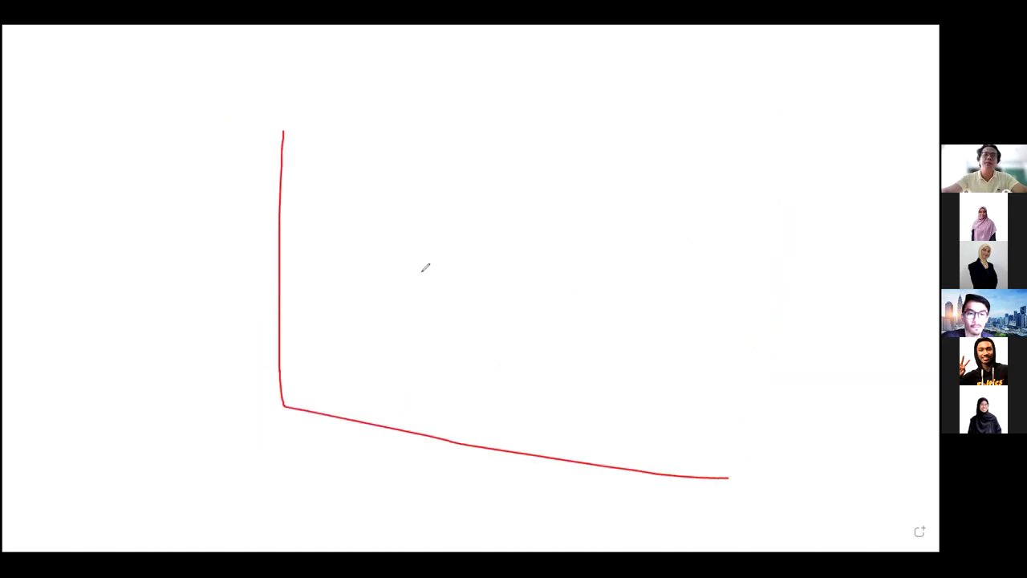
mouse_move(383, 140)
mouse_down()
mouse_move(348, 335)
mouse_move(672, 338)
mouse_move(727, 348)
mouse_up()
drag(349, 334, 359, 121)
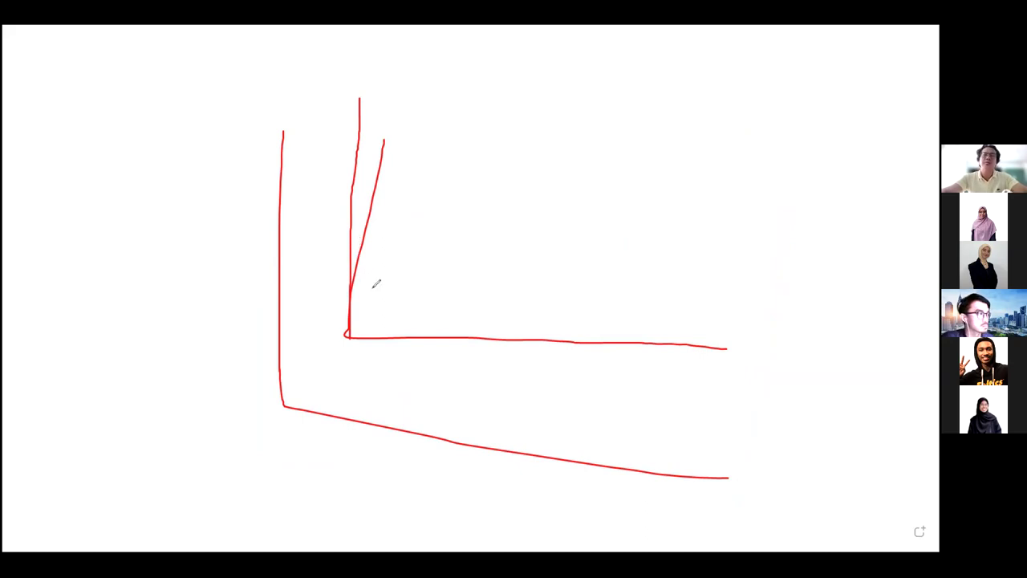
drag(453, 147, 446, 167)
drag(365, 297, 334, 286)
drag(550, 353, 523, 365)
drag(790, 318, 733, 389)
drag(608, 290, 600, 294)
drag(598, 333, 680, 326)
drag(558, 222, 536, 226)
drag(442, 274, 475, 292)
drag(417, 341, 411, 353)
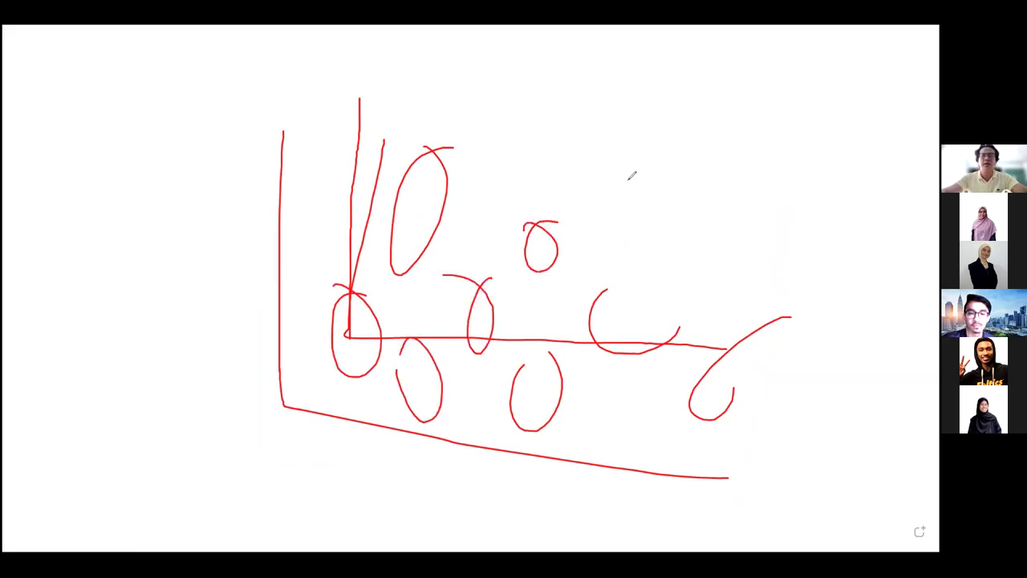
Draw a rectangle with a teardrop inside at the upper right and extend the right curve.
mouse_move(663, 94)
mouse_down()
mouse_move(652, 221)
mouse_move(857, 242)
mouse_move(631, 71)
mouse_up()
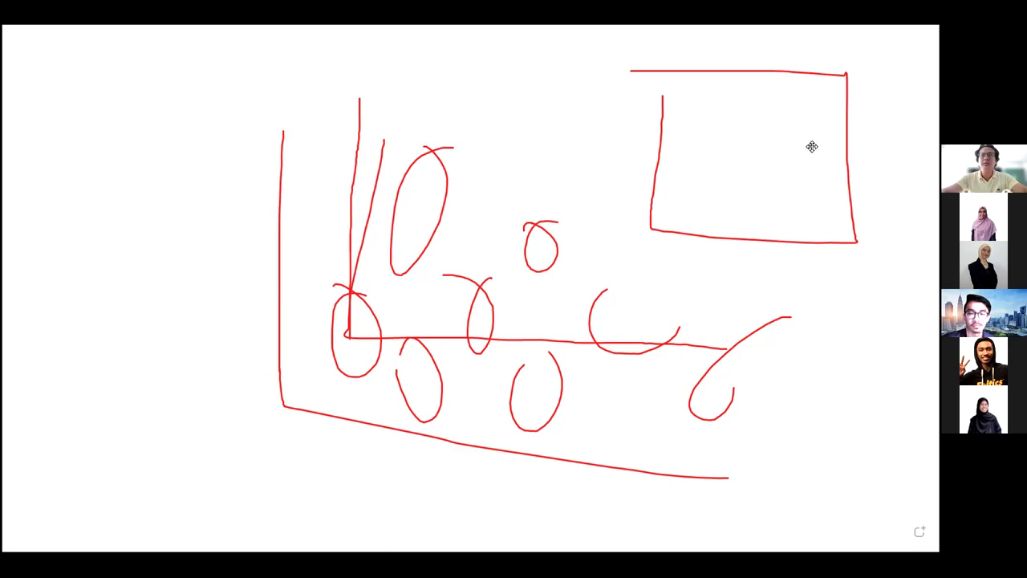
drag(762, 108, 772, 97)
drag(815, 321, 662, 395)
Cross out all the ovals, then erase everything except the upper-right rectangle.
drag(661, 309, 757, 444)
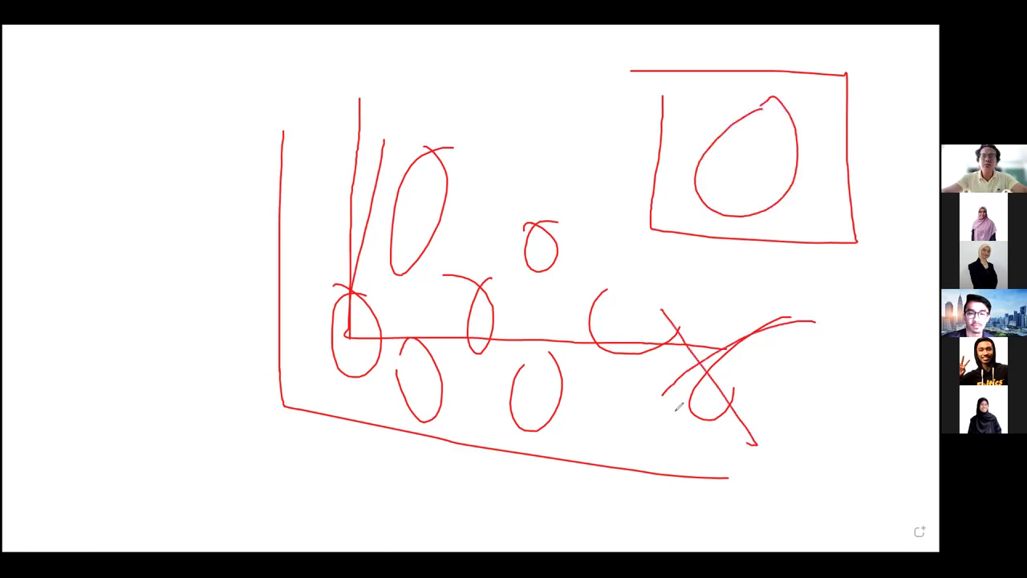
drag(634, 295, 566, 371)
drag(565, 292, 618, 378)
drag(547, 367, 486, 424)
drag(494, 365, 553, 445)
drag(491, 278, 444, 356)
drag(456, 271, 528, 347)
drag(567, 250, 529, 275)
drag(417, 213, 432, 258)
drag(254, 324, 299, 359)
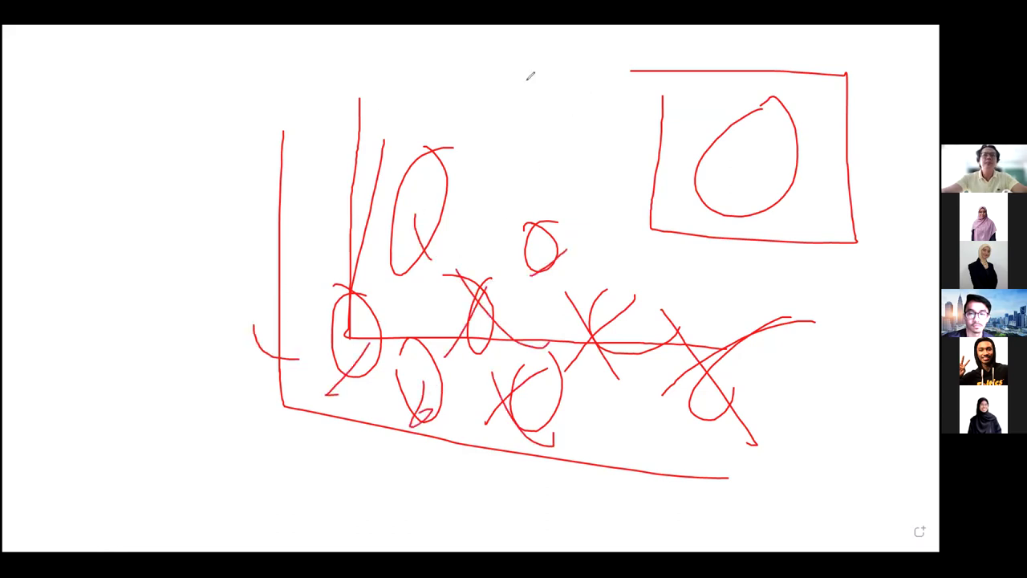
mouse_move(394, 388)
mouse_down()
mouse_move(332, 385)
mouse_move(638, 381)
mouse_move(667, 353)
mouse_move(561, 243)
mouse_move(361, 244)
mouse_move(331, 312)
mouse_move(262, 366)
mouse_up()
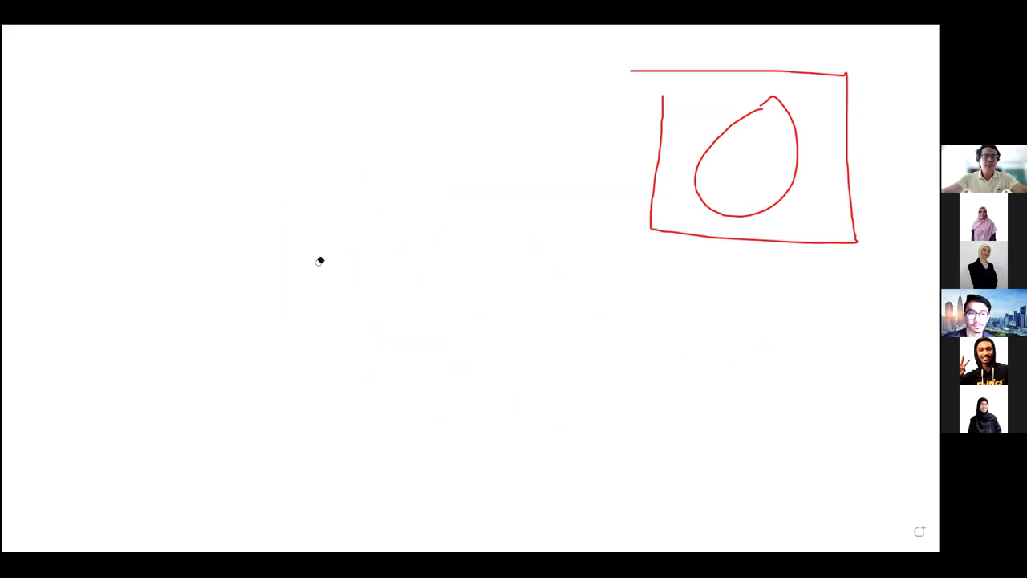
Sketch an L-corner and a sight line from the lower left to the boxed teardrop, then clear the board.
drag(219, 173, 550, 525)
drag(900, 264, 663, 238)
mouse_move(625, 151)
mouse_down()
mouse_move(922, 131)
mouse_move(764, 310)
mouse_up()
mouse_move(705, 199)
mouse_down()
mouse_move(325, 407)
mouse_move(252, 466)
mouse_move(294, 406)
mouse_up()
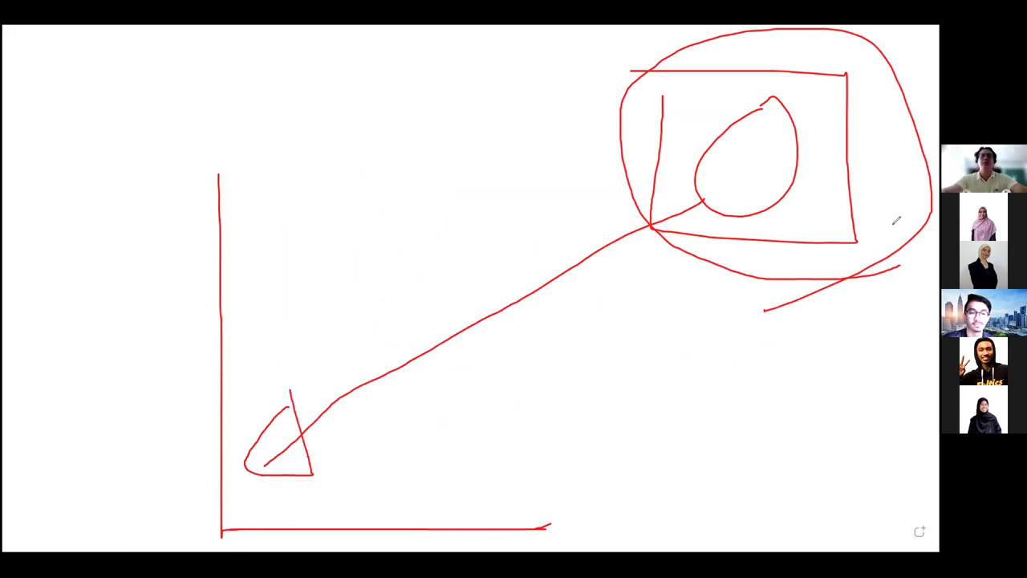
drag(888, 193, 849, 210)
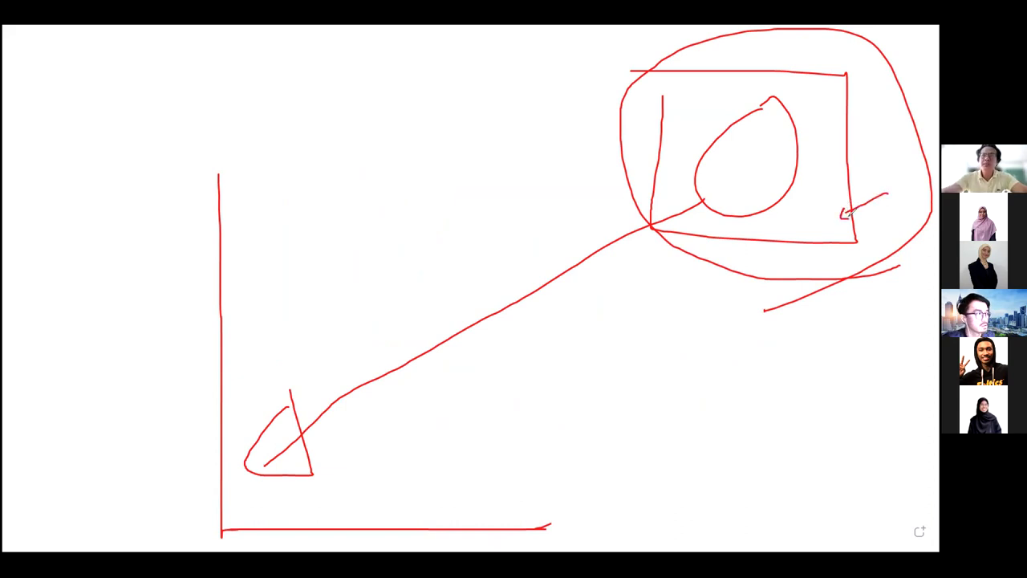
drag(822, 82, 772, 145)
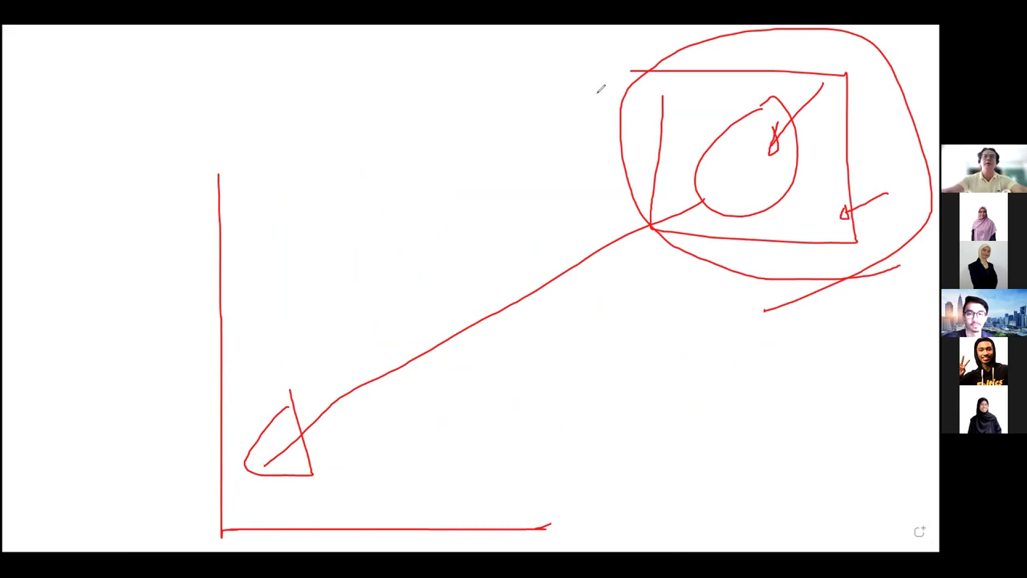
key(e)
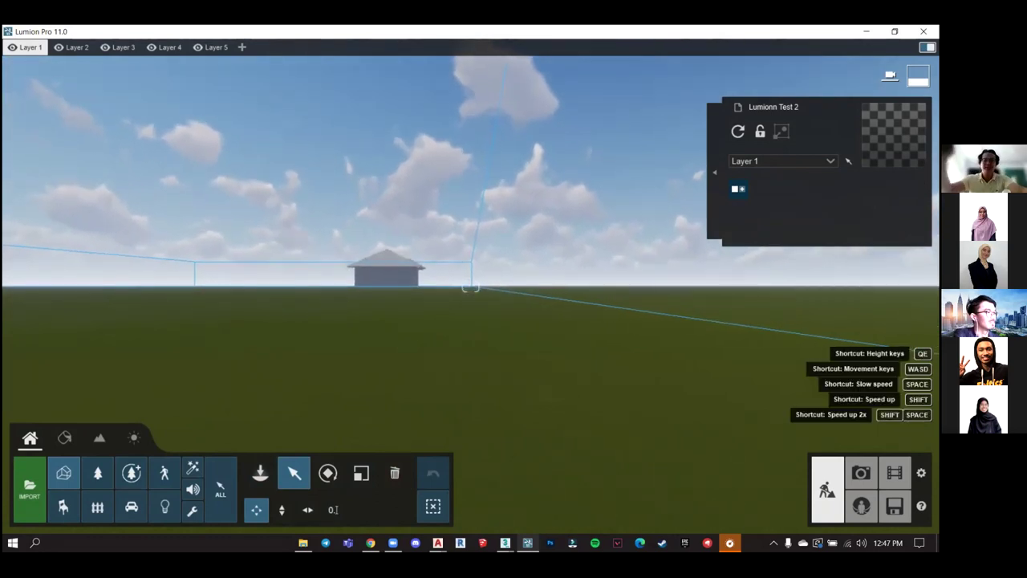
Fly the camera forward toward the house with repeated W presses.
key(w)
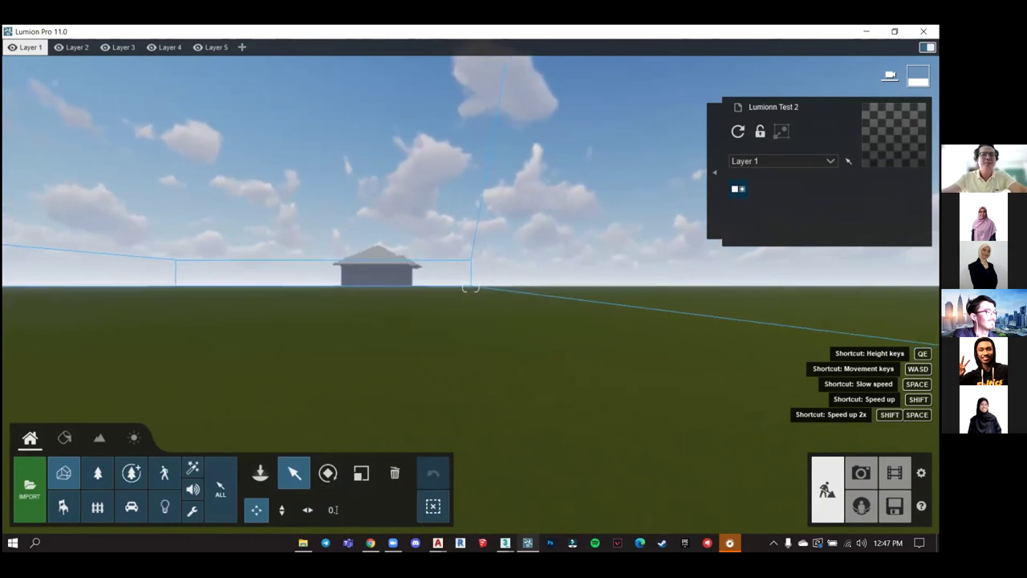
key(w)
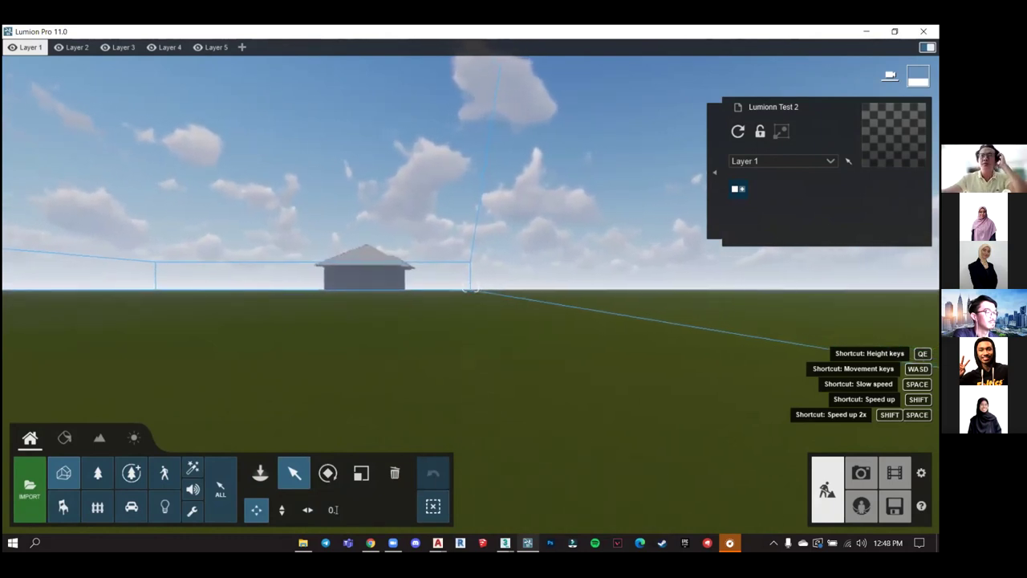
key(w)
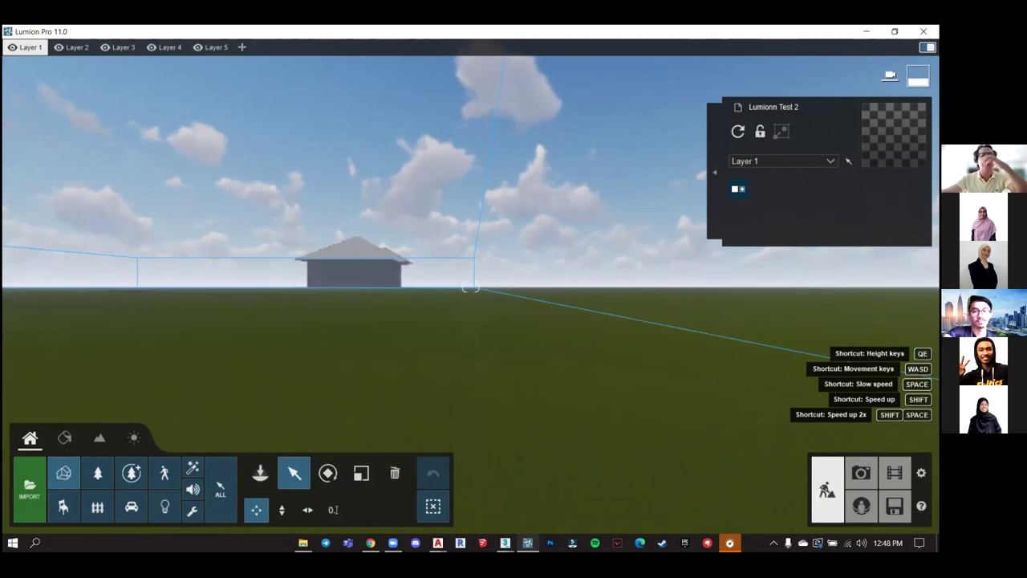
key(w)
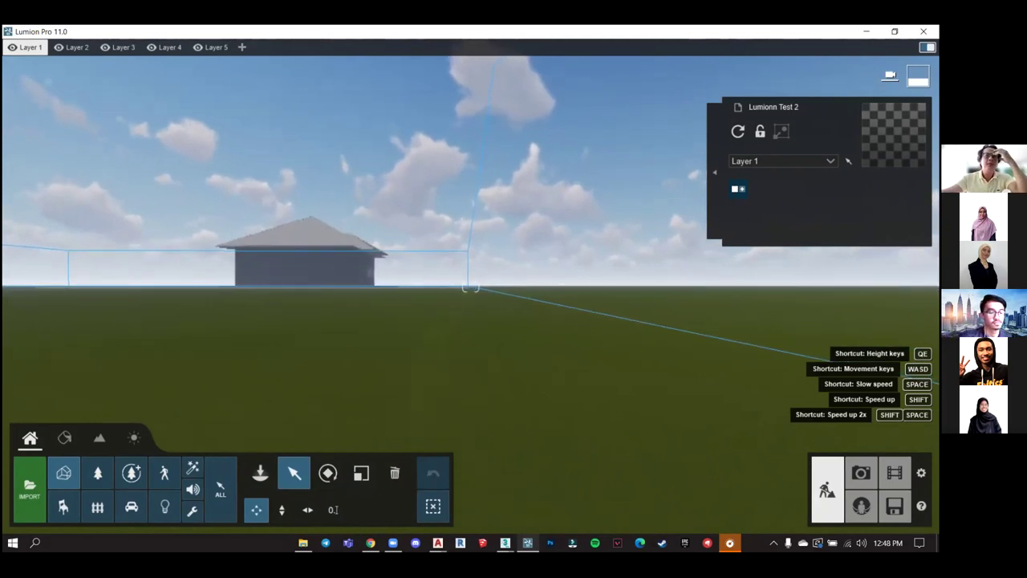
Fly closer until the ground slab shows, then select the house model.
key(w)
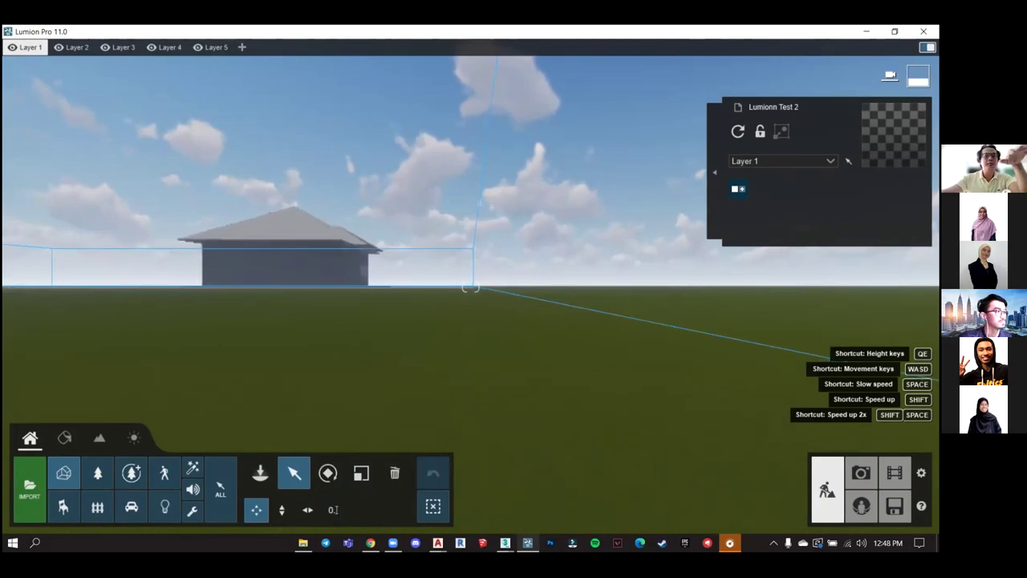
key(w)
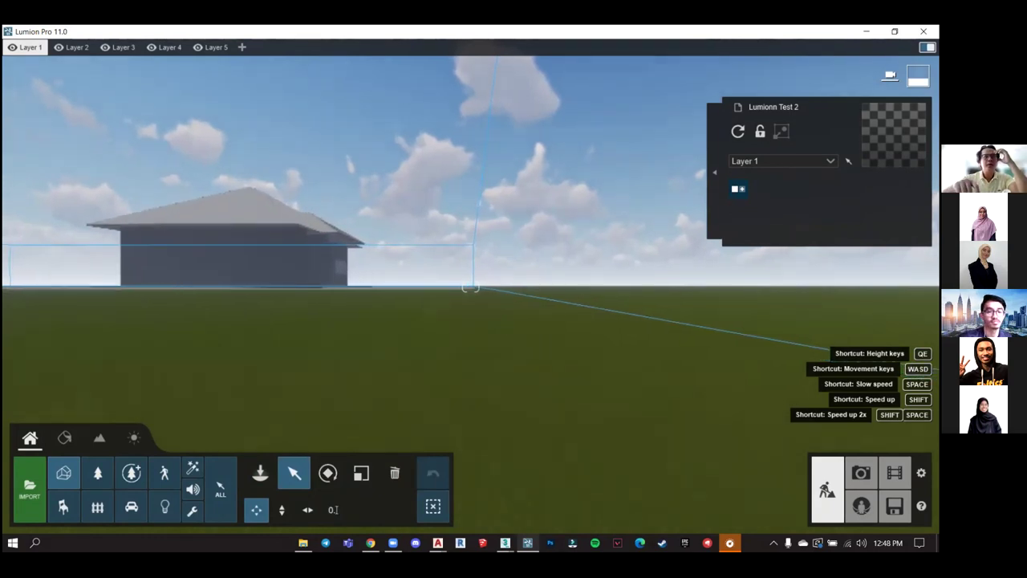
key(w)
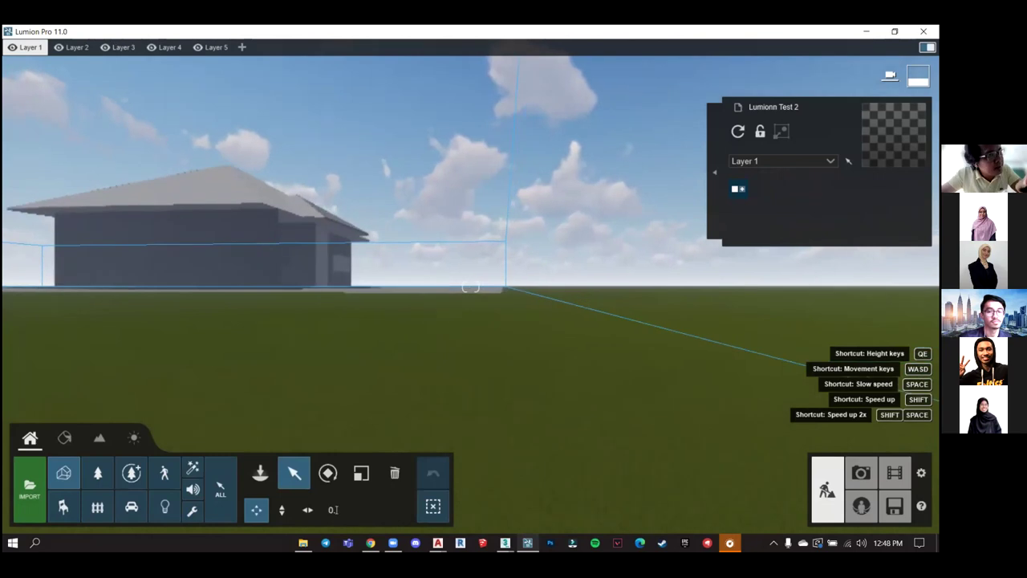
key(w)
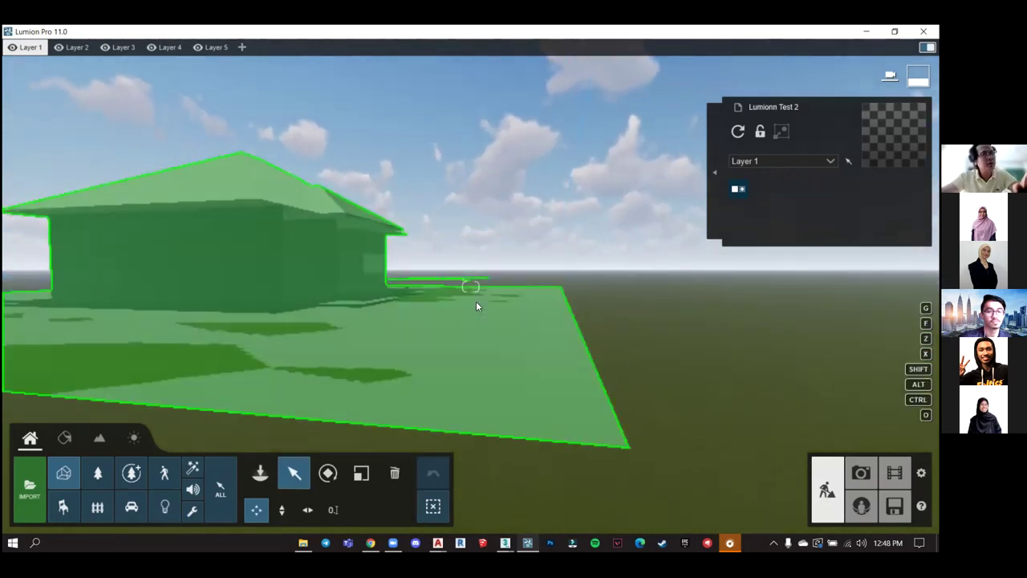
right_drag(475, 301, 572, 305)
right_drag(624, 276, 589, 285)
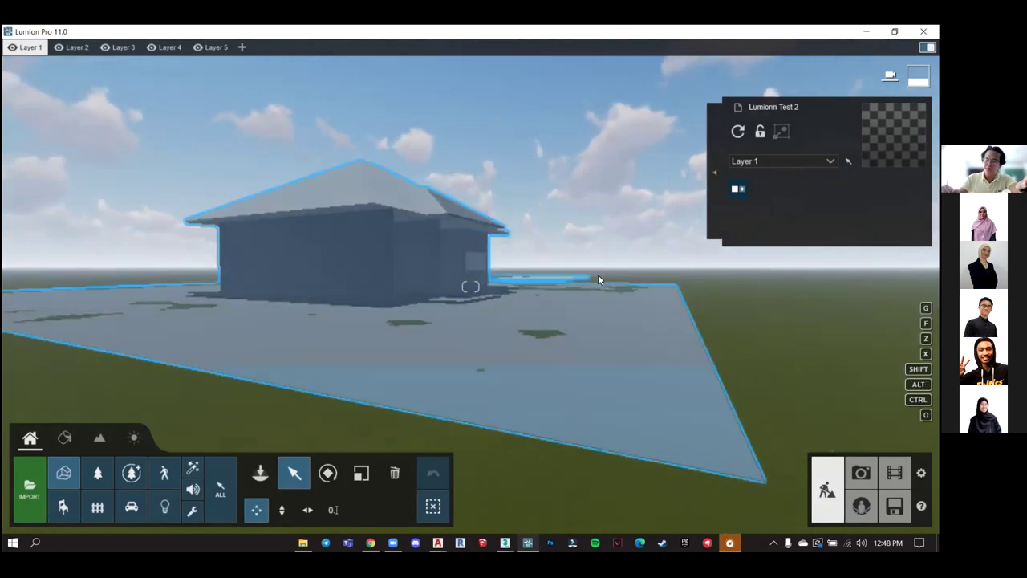
click(457, 302)
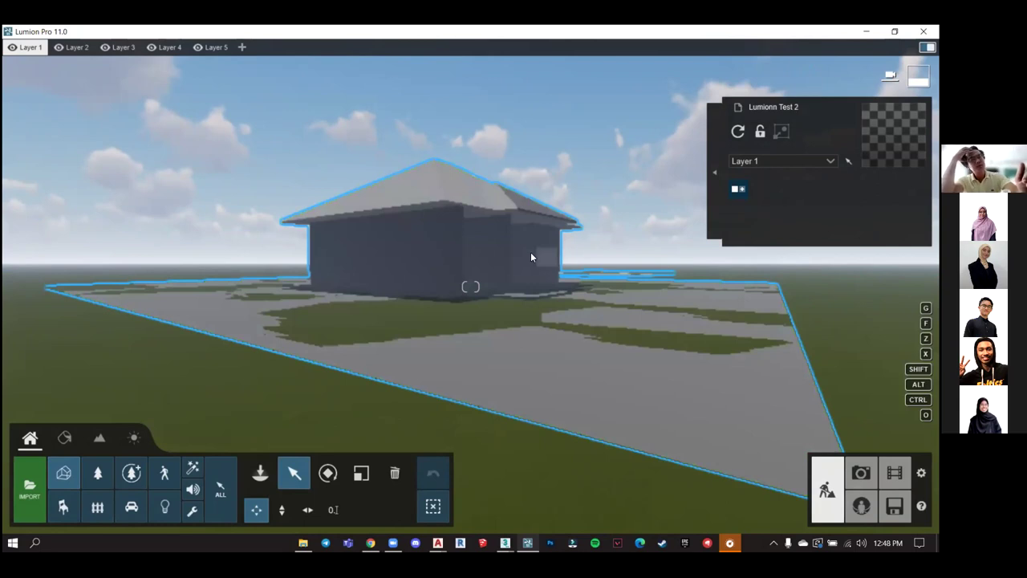
Reframe the view around the selected house and switch to its Size setting.
mouse_move(531, 257)
right_down()
mouse_move(518, 262)
mouse_move(541, 262)
right_up()
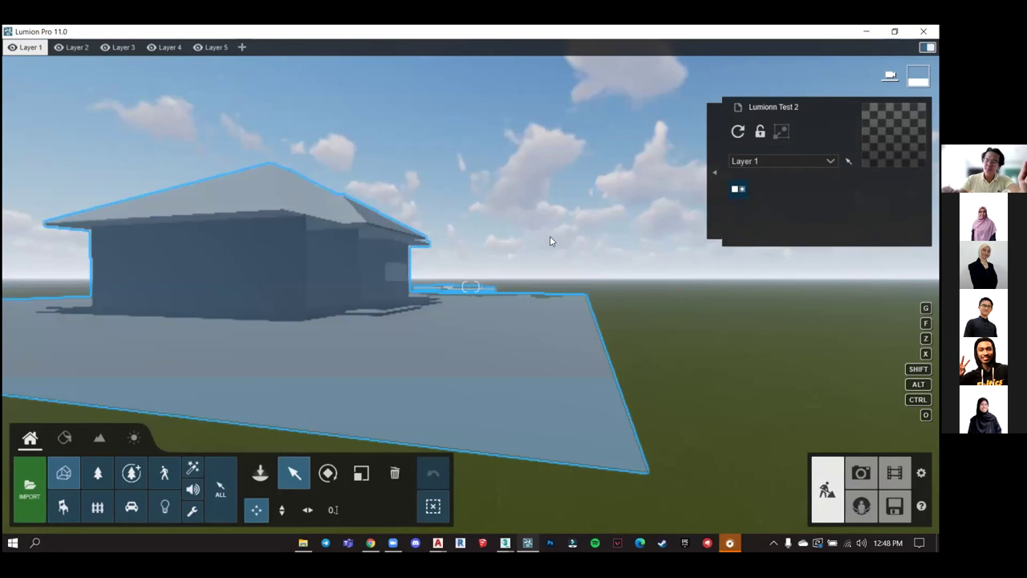
right_drag(562, 221, 514, 232)
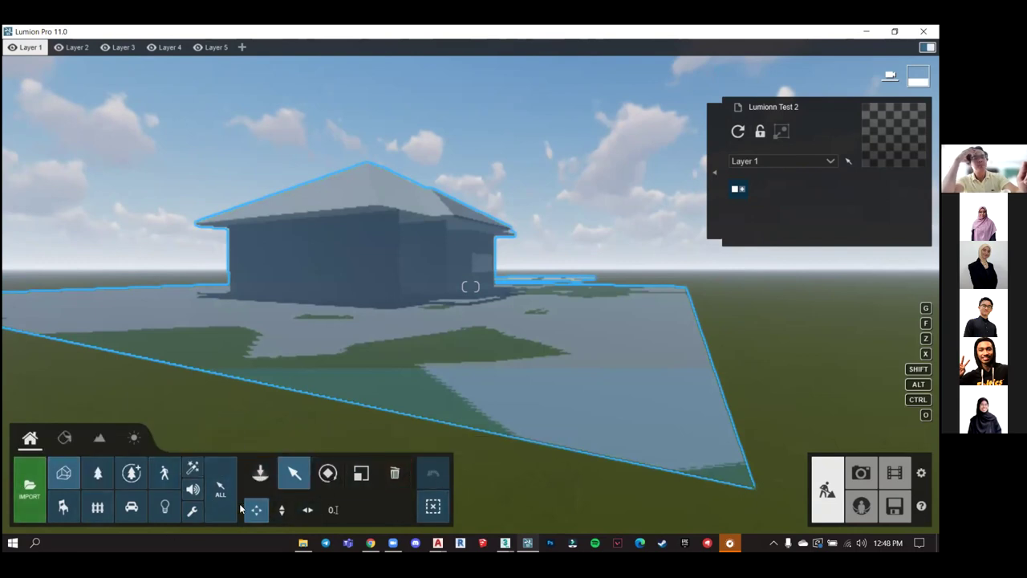
right_drag(430, 359, 358, 273)
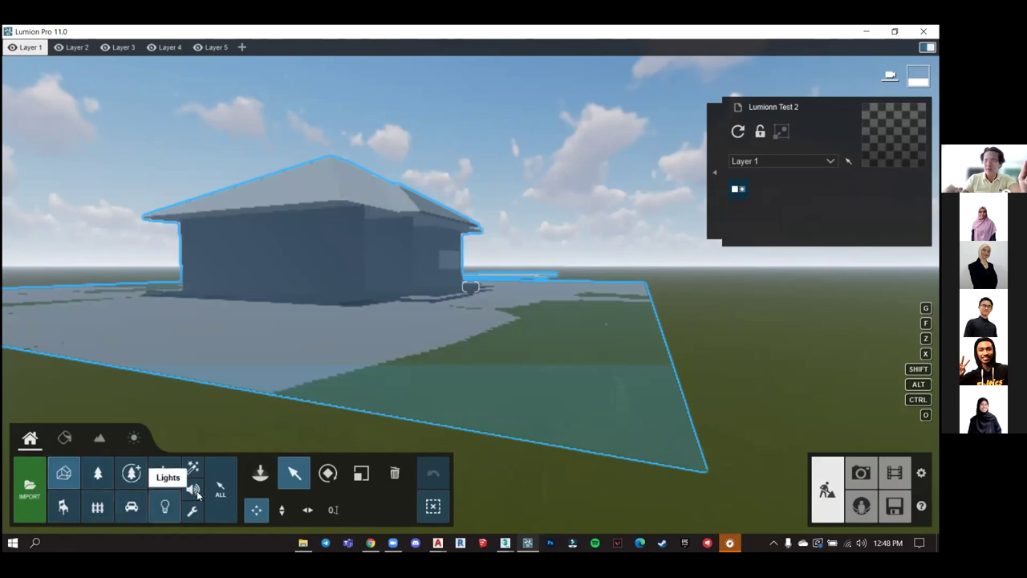
click(360, 473)
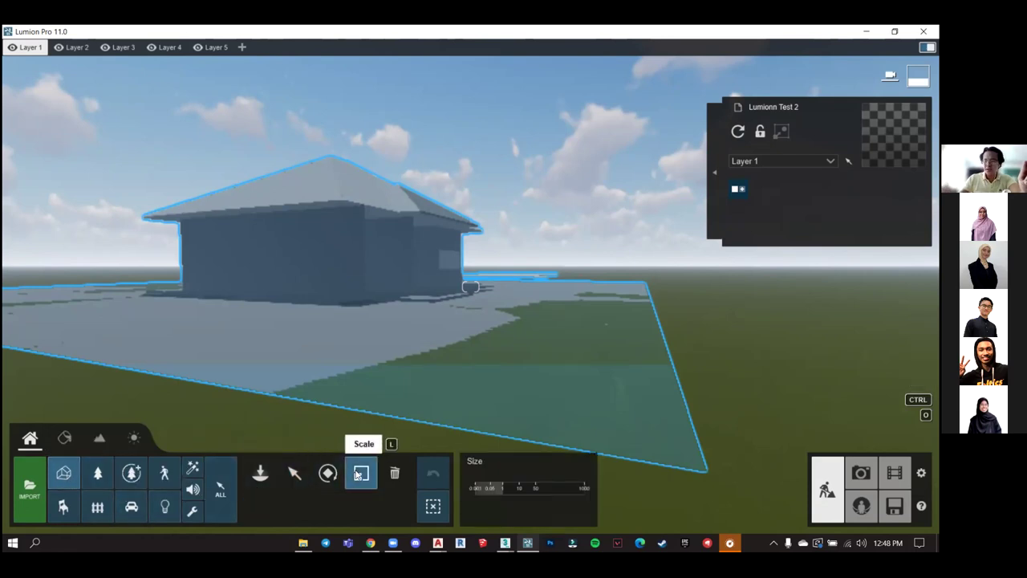
right_drag(489, 323, 417, 323)
right_drag(471, 287, 364, 286)
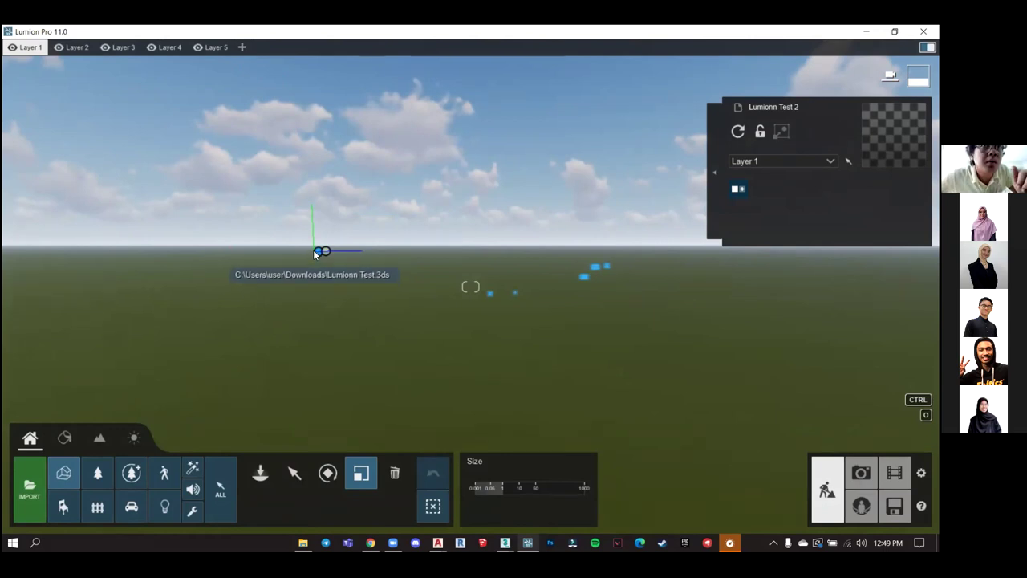
right_drag(313, 250, 421, 249)
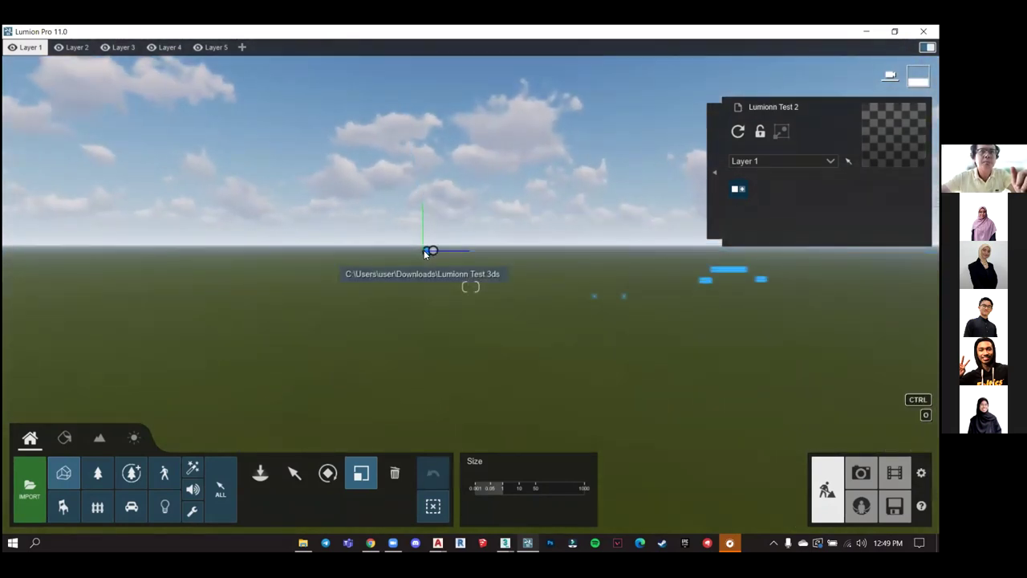
right_drag(402, 255, 373, 270)
scroll(373, 270, down, 5)
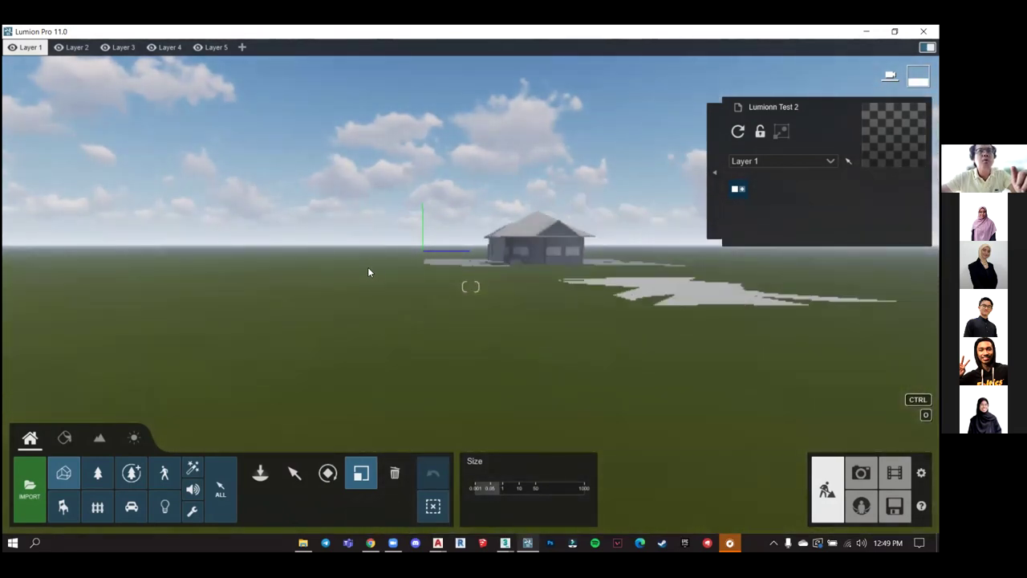
scroll(353, 279, down, 3)
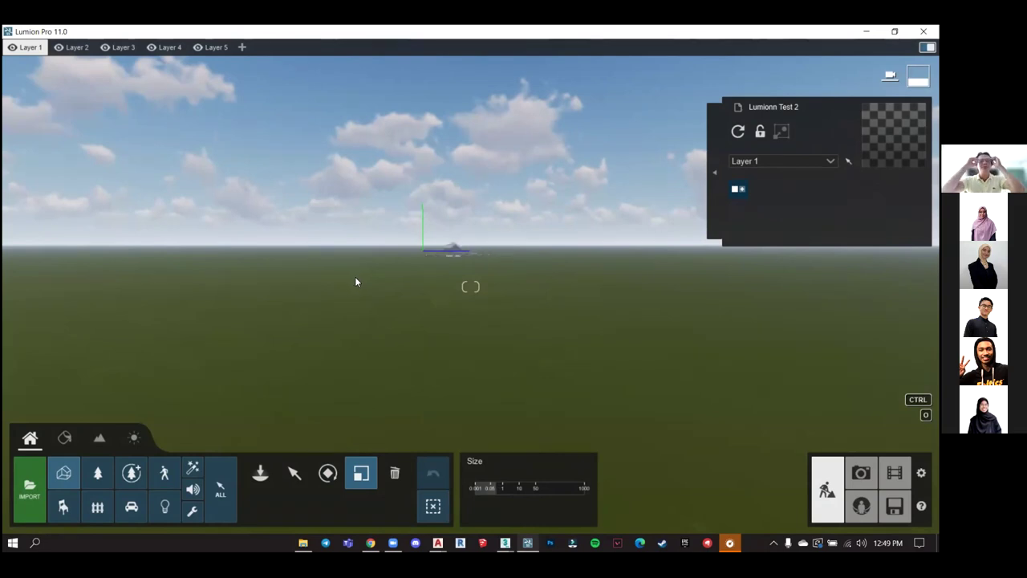
scroll(356, 281, down, 3)
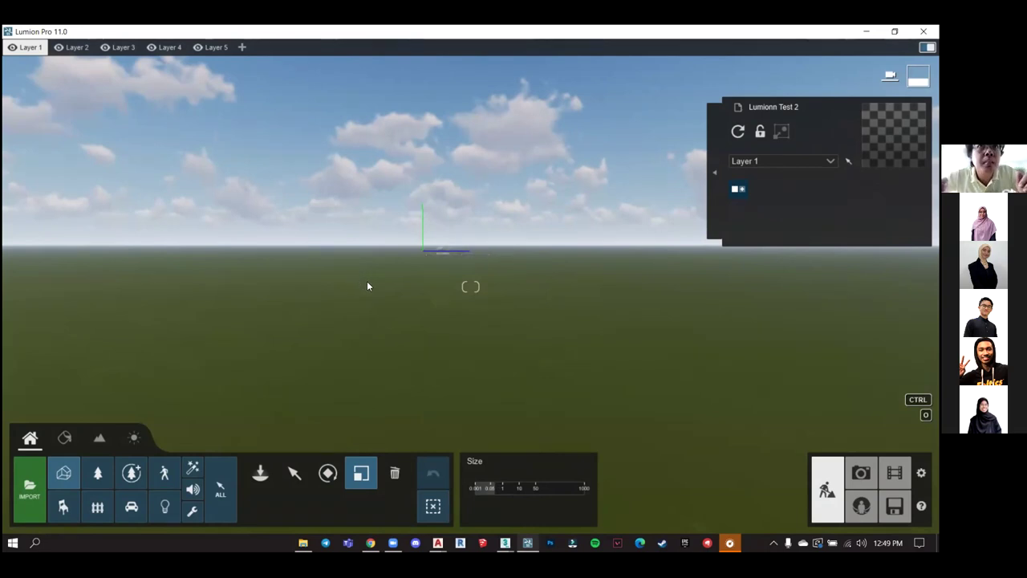
scroll(377, 280, up, 5)
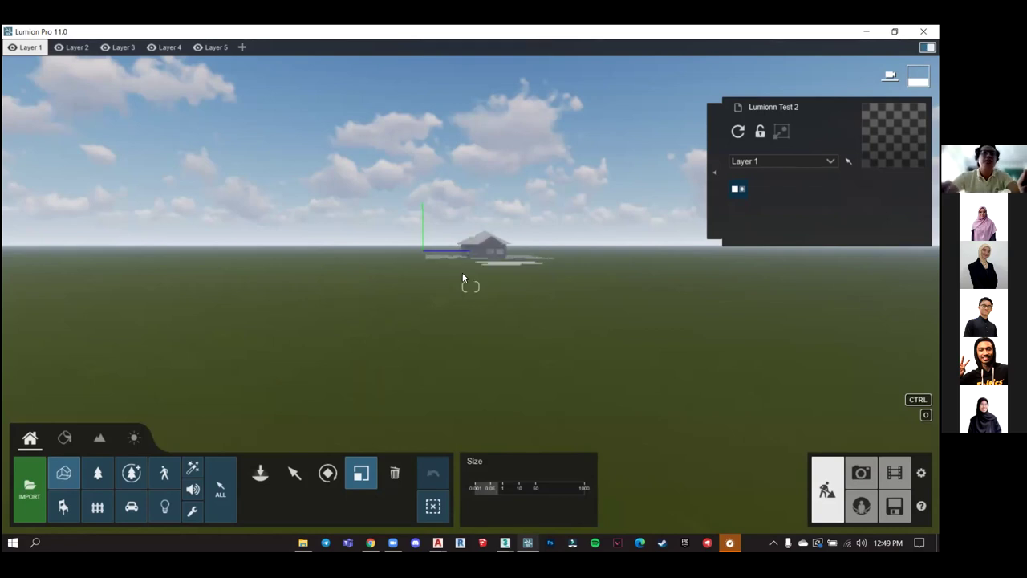
scroll(417, 279, down, 3)
scroll(529, 283, up, 6)
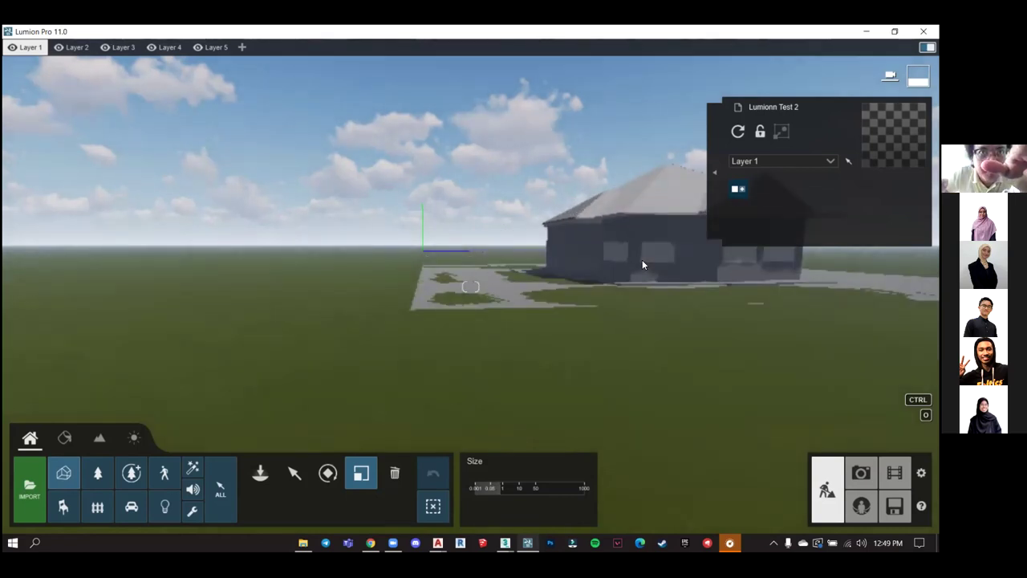
scroll(651, 258, up, 4)
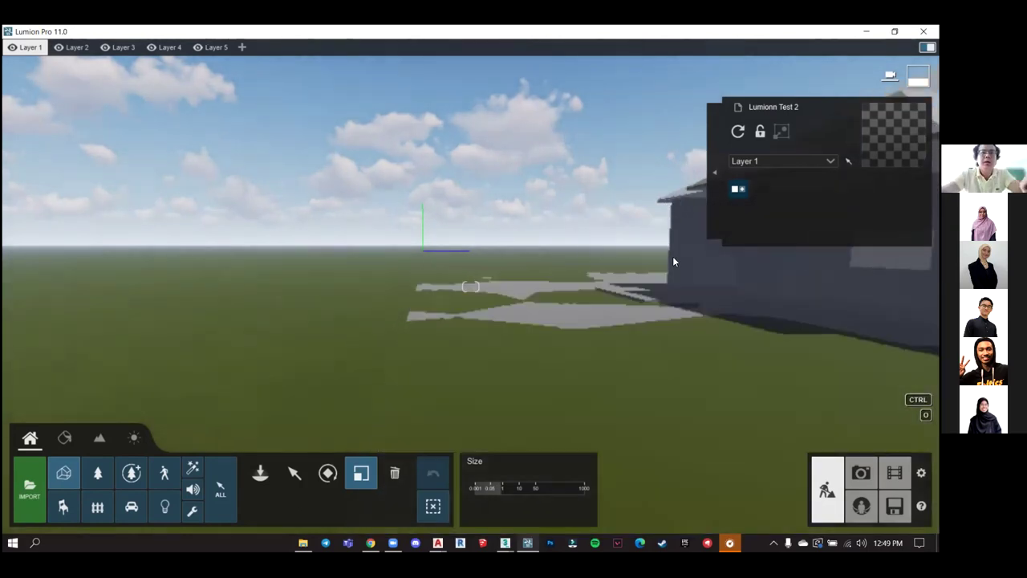
scroll(673, 261, up, 5)
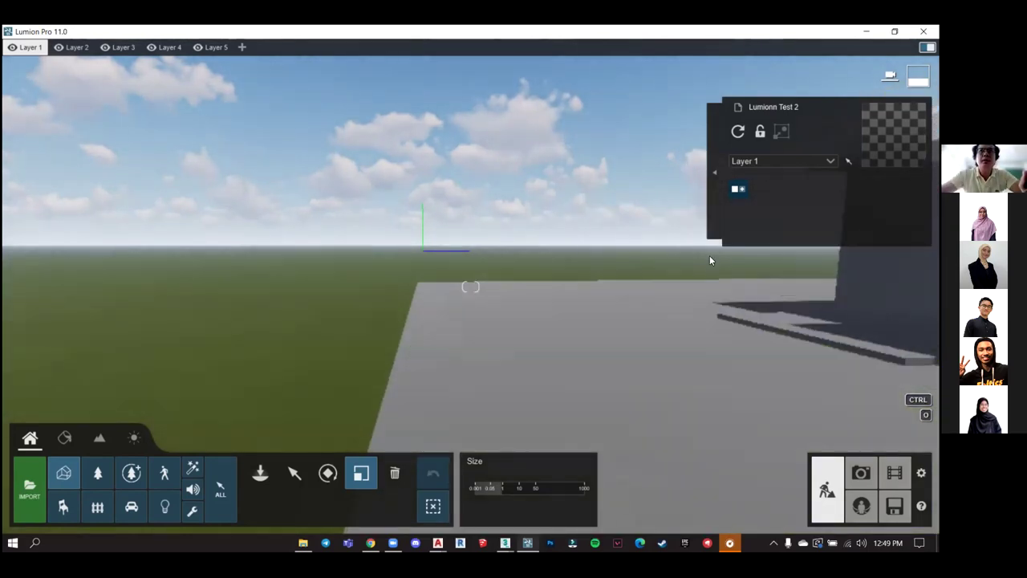
scroll(710, 255, down, 3)
scroll(709, 255, down, 5)
scroll(585, 273, down, 5)
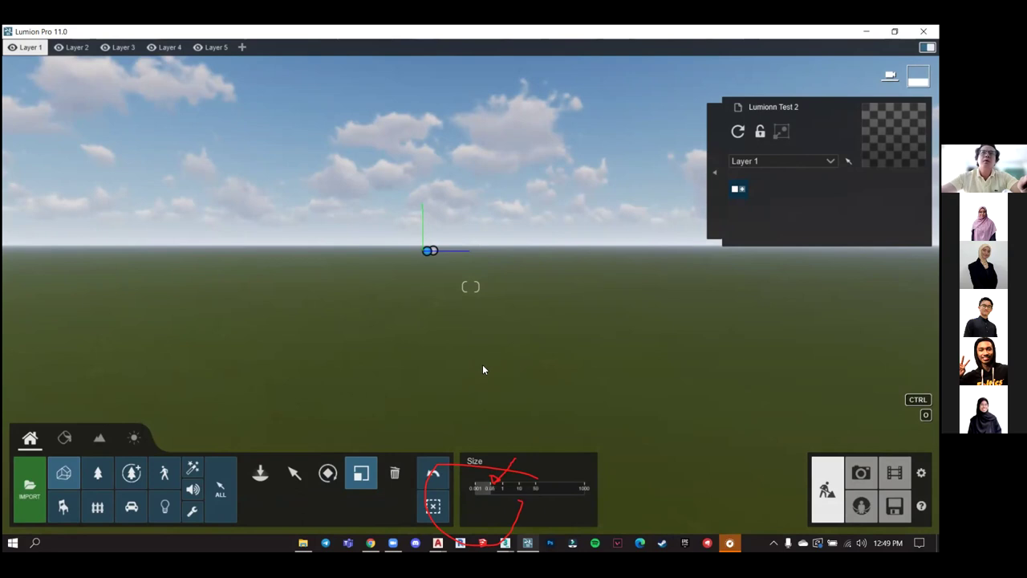
With the Select tool active, orbit the camera back to face the house and its grey slab.
click(296, 474)
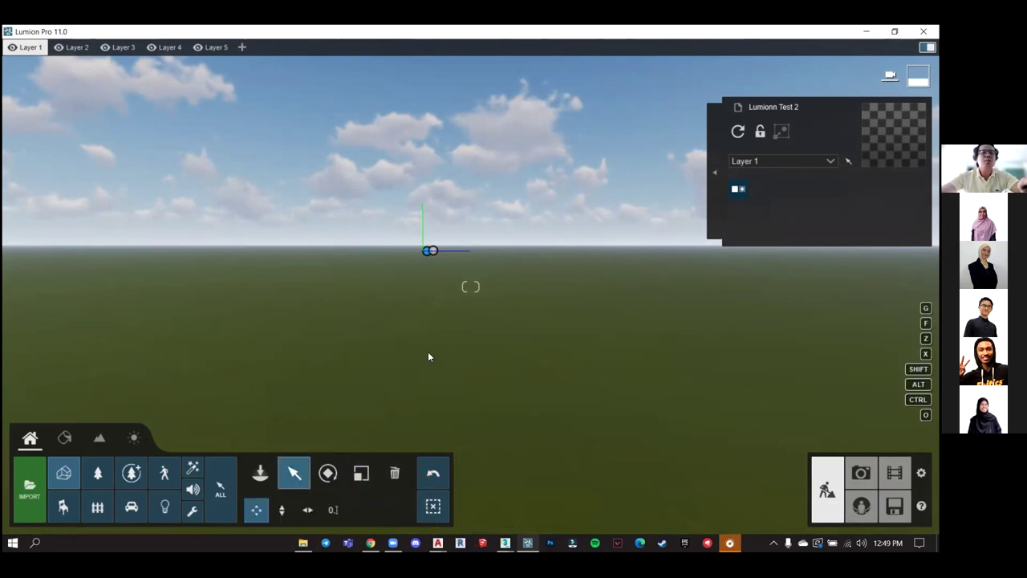
mouse_move(471, 298)
right_down()
mouse_move(446, 291)
mouse_move(469, 283)
mouse_move(465, 274)
mouse_move(470, 286)
right_up()
click(294, 473)
right_drag(373, 348, 365, 437)
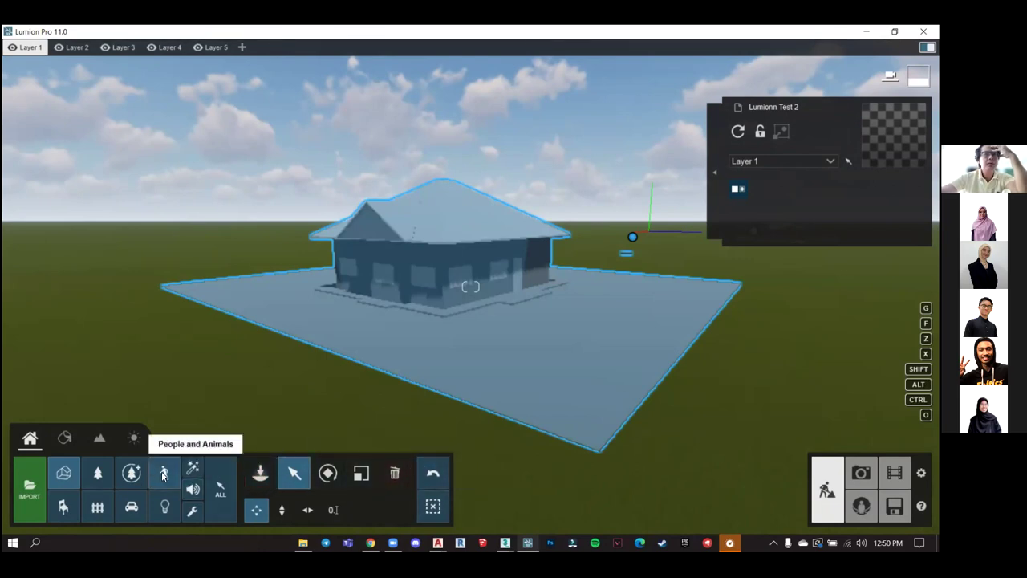
Choose a standing person from the People and Animals library and set editor resolution to 66%.
click(260, 473)
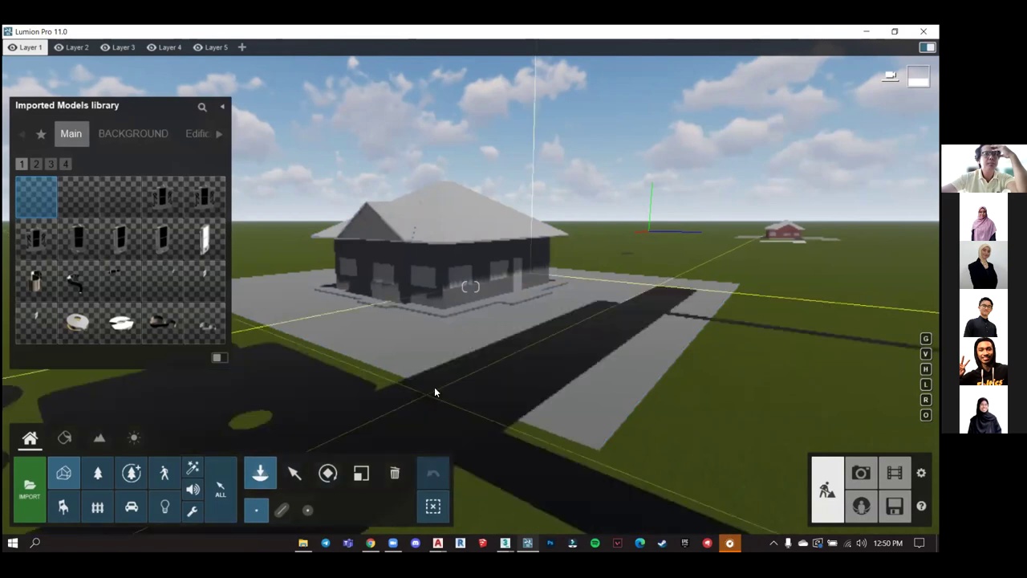
click(173, 473)
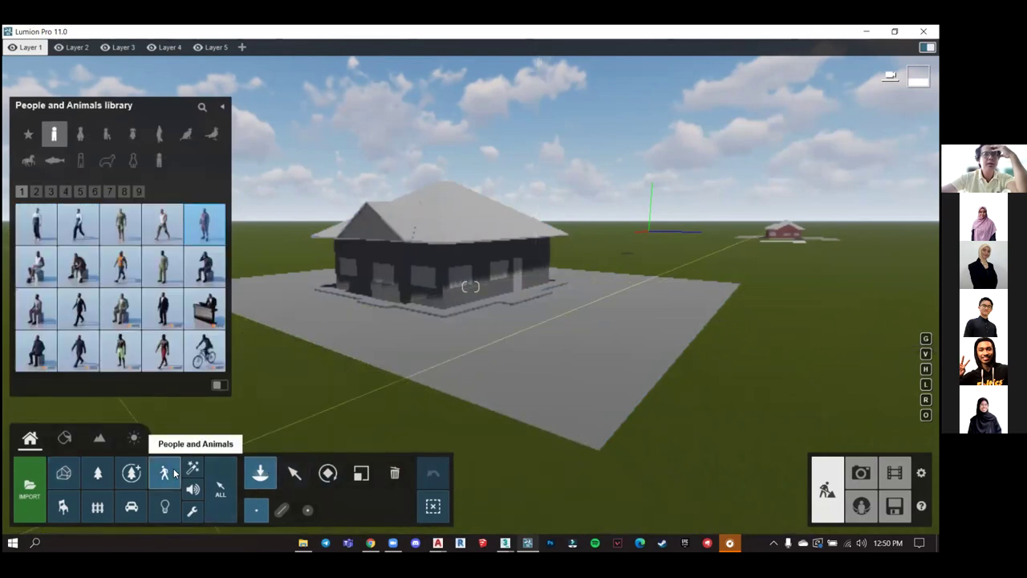
click(409, 345)
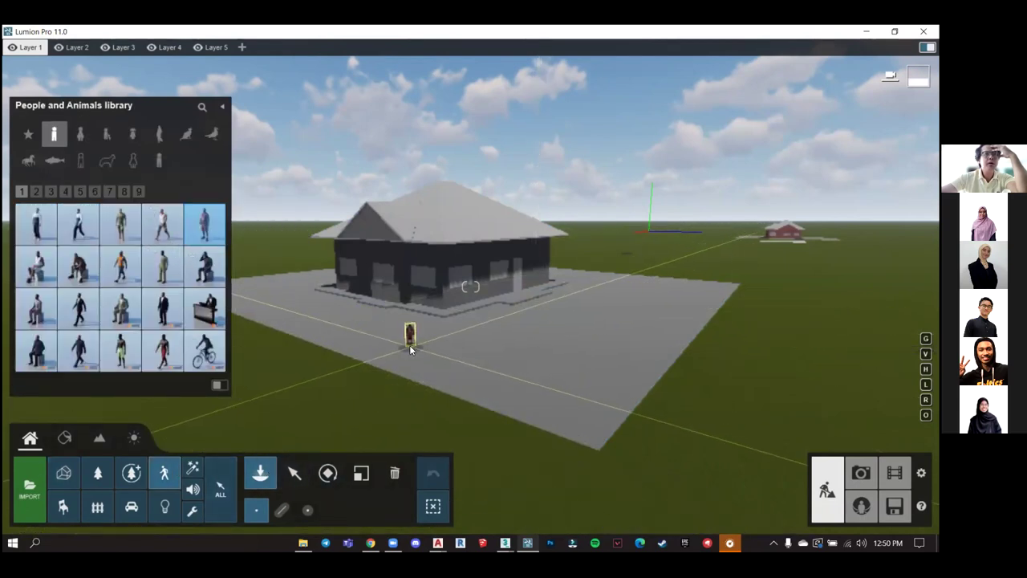
scroll(411, 346, up, 3)
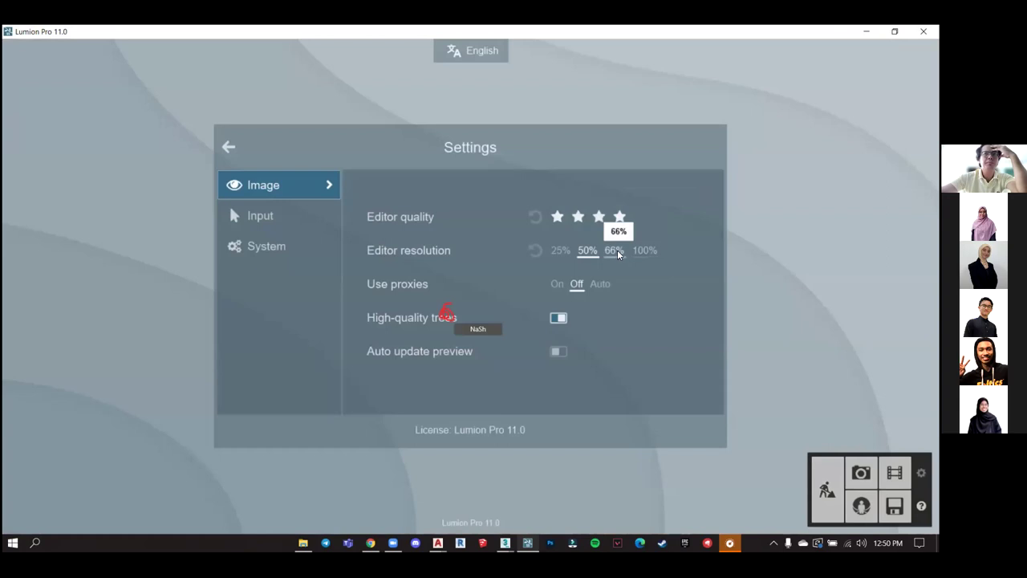
click(614, 250)
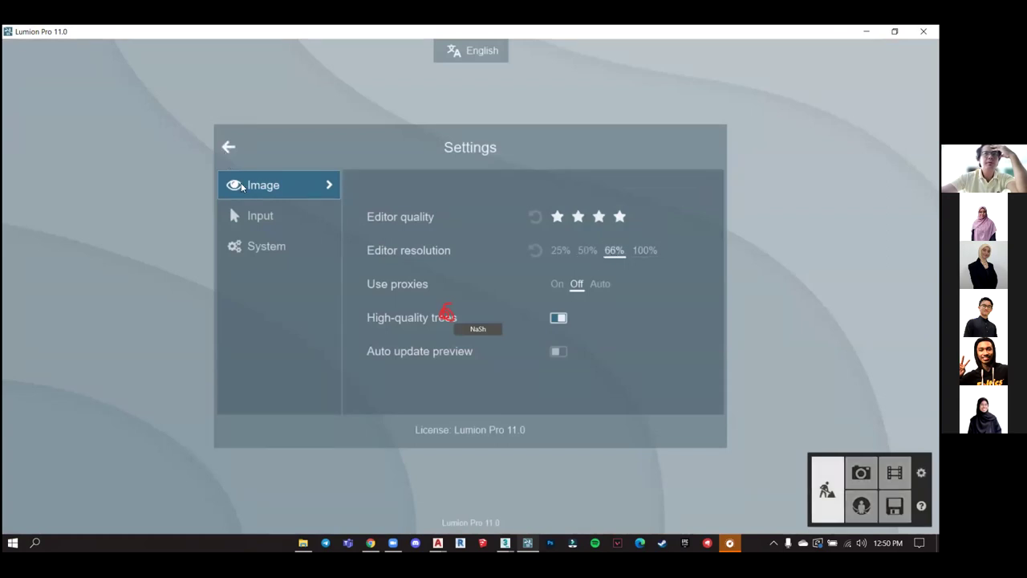
Close Settings, turn toward the house, and place the chosen person on the slab in front.
key(Escape)
mouse_move(260, 229)
right_down()
mouse_move(479, 262)
mouse_move(495, 300)
mouse_move(485, 319)
right_up()
click(486, 317)
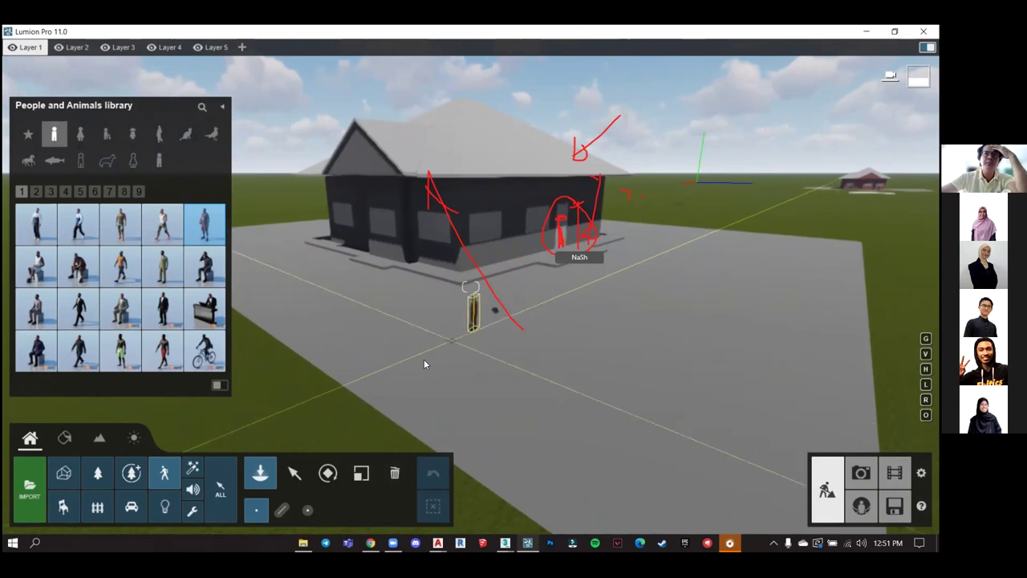
With the Scale tool, show imported-model handles and select the house model, then reframe the view.
click(361, 474)
right_drag(452, 401, 527, 285)
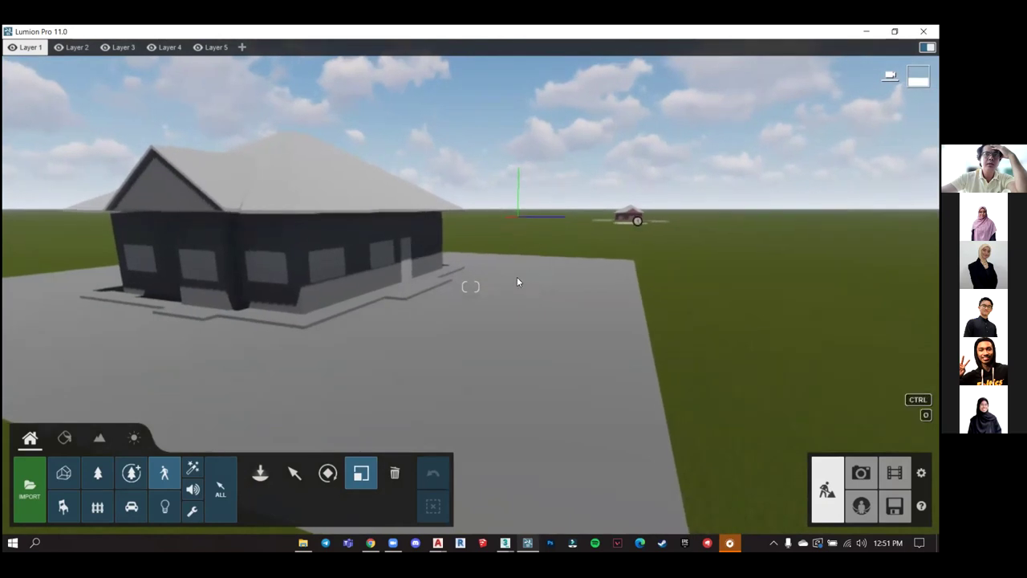
click(63, 474)
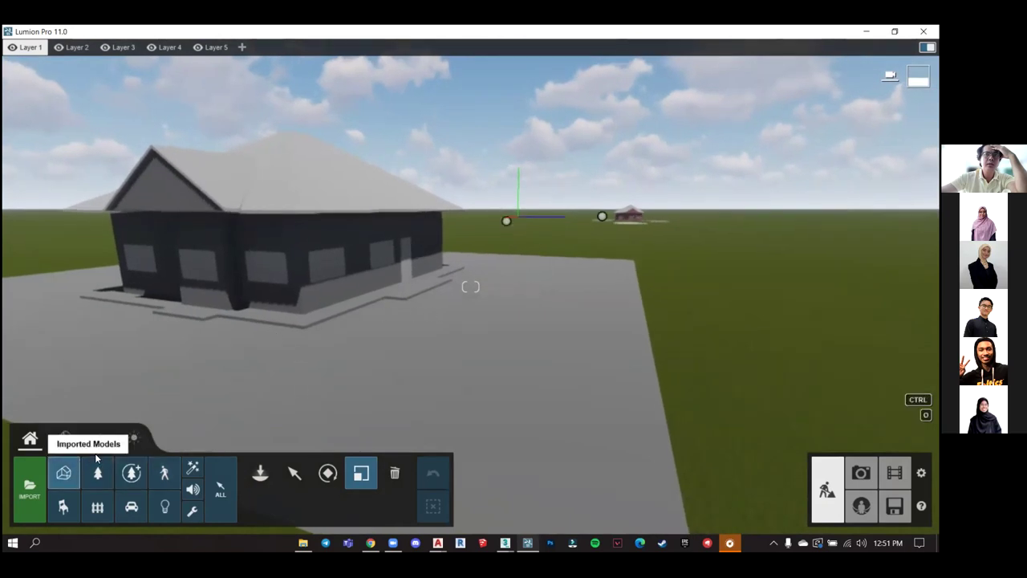
drag(507, 222, 505, 222)
scroll(502, 221, down, 3)
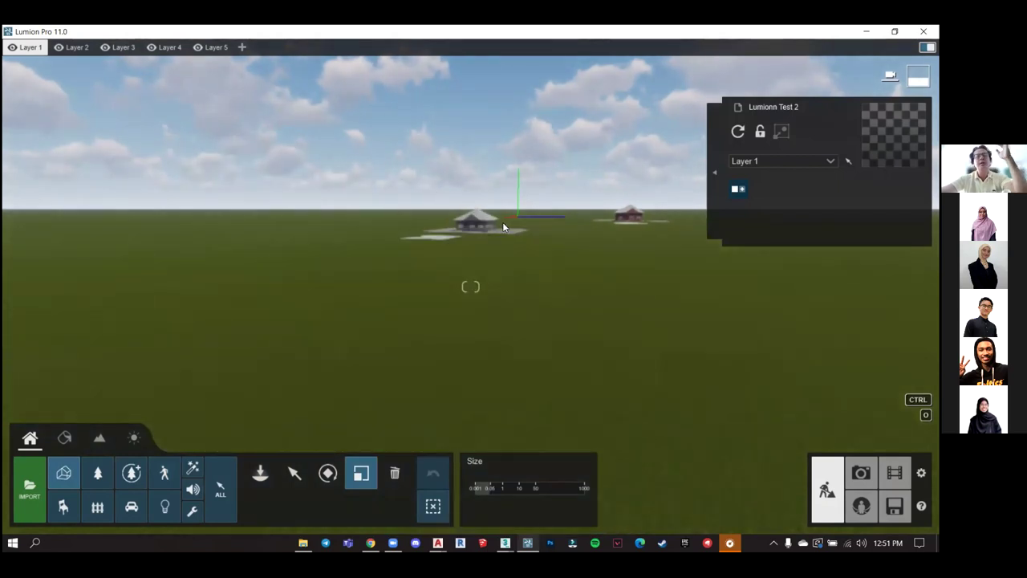
right_drag(499, 230, 436, 296)
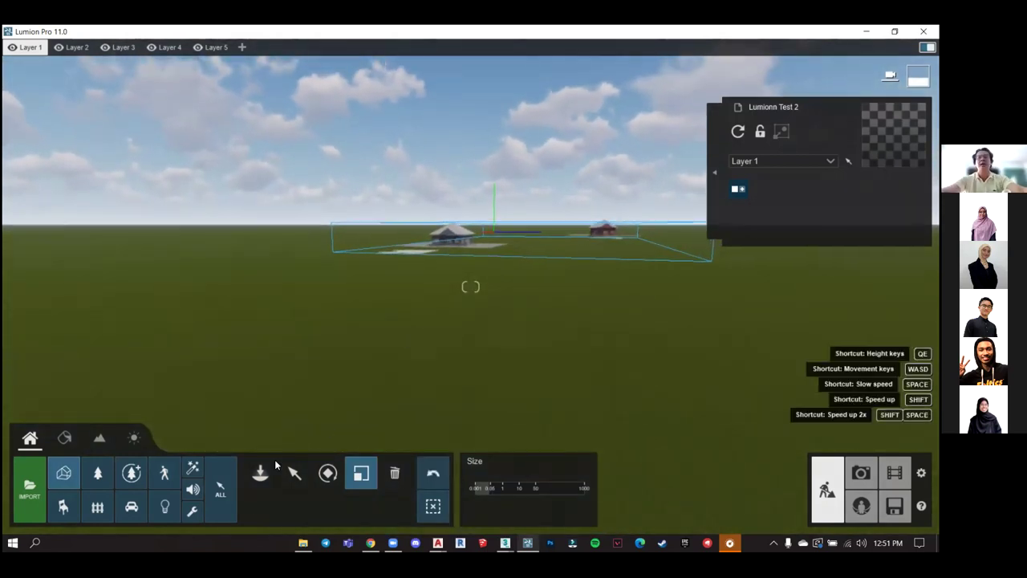
right_drag(319, 448, 357, 425)
Fly the camera forward and down until it is close to the house.
key(w)
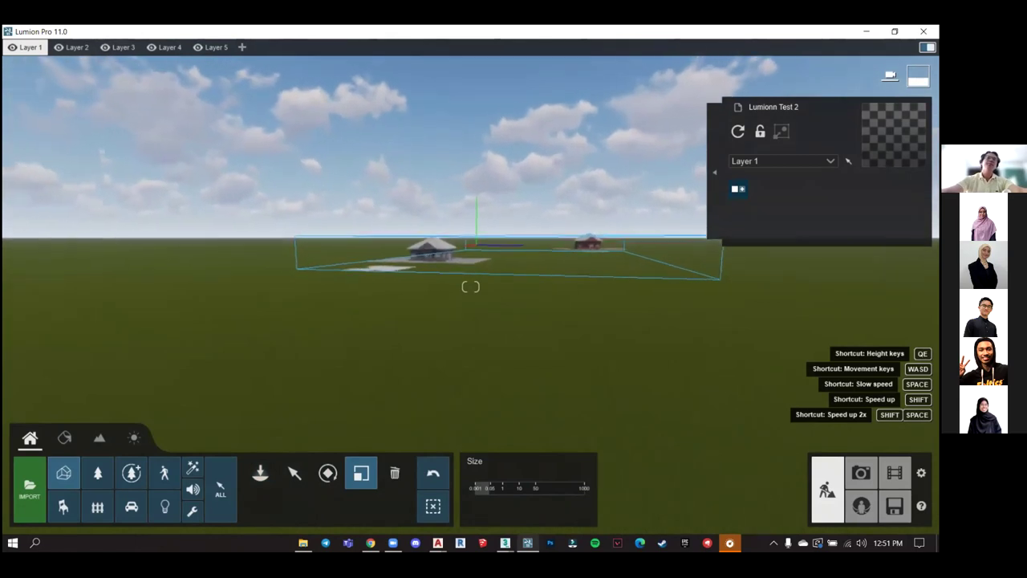
key(q)
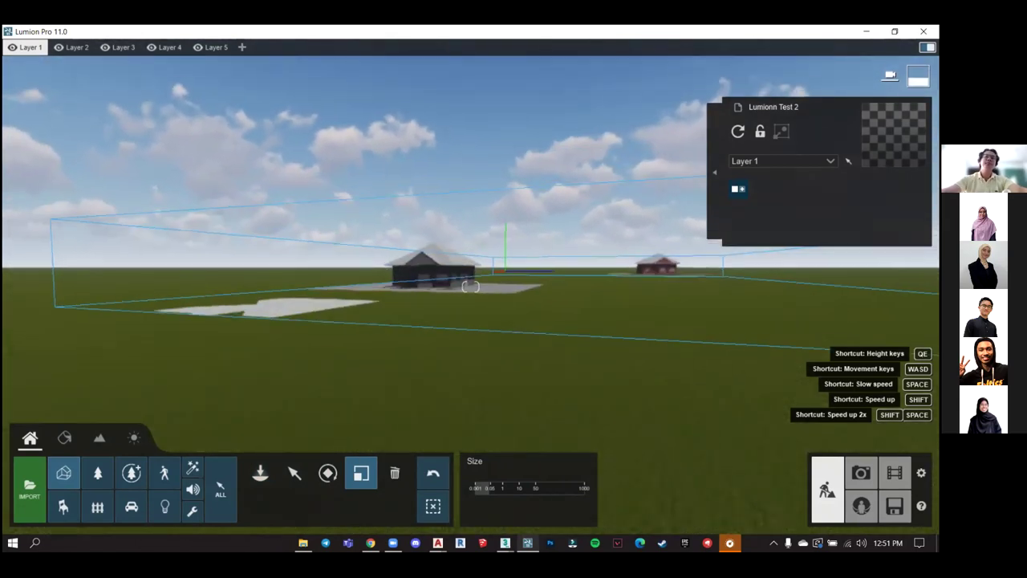
key(w)
key(e)
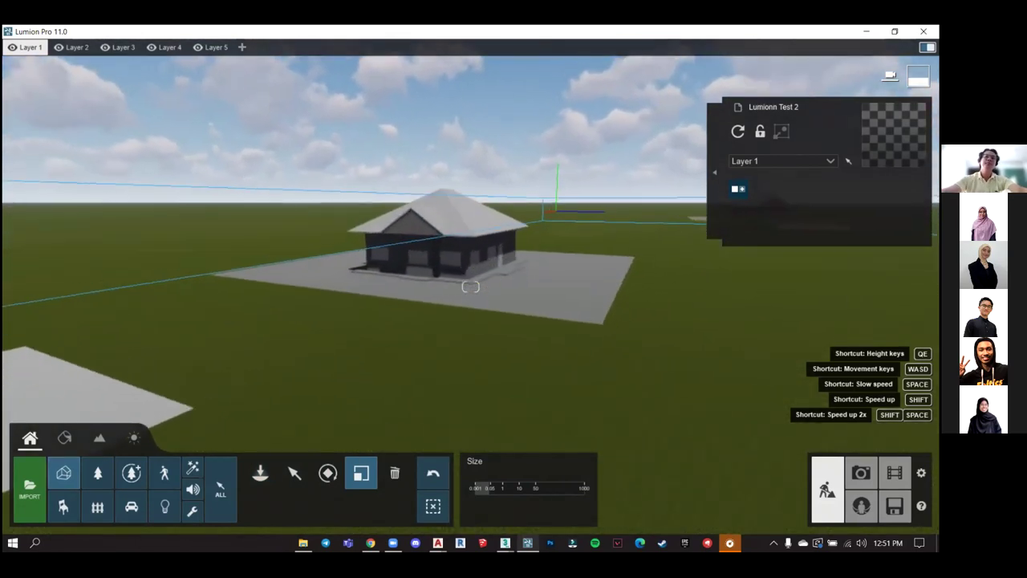
Place a person figure from the People and Animals library on the slab by the house.
click(261, 481)
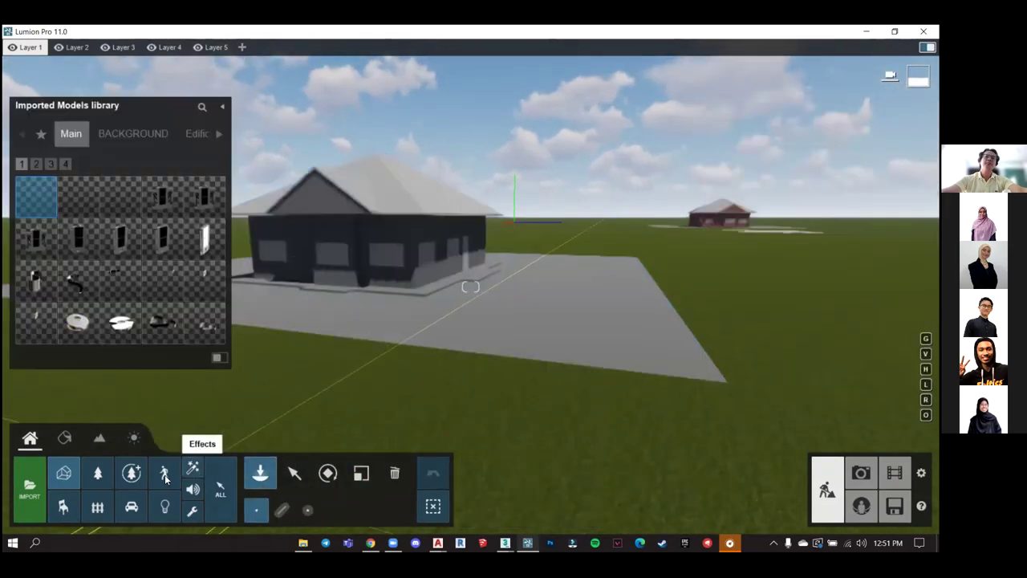
click(165, 473)
click(380, 310)
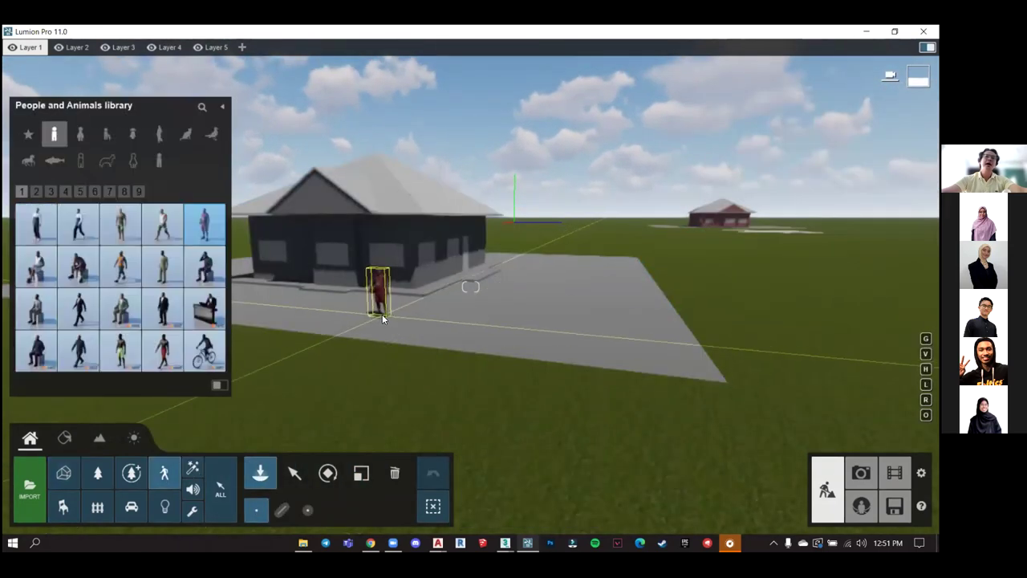
click(419, 301)
right_drag(418, 300, 284, 295)
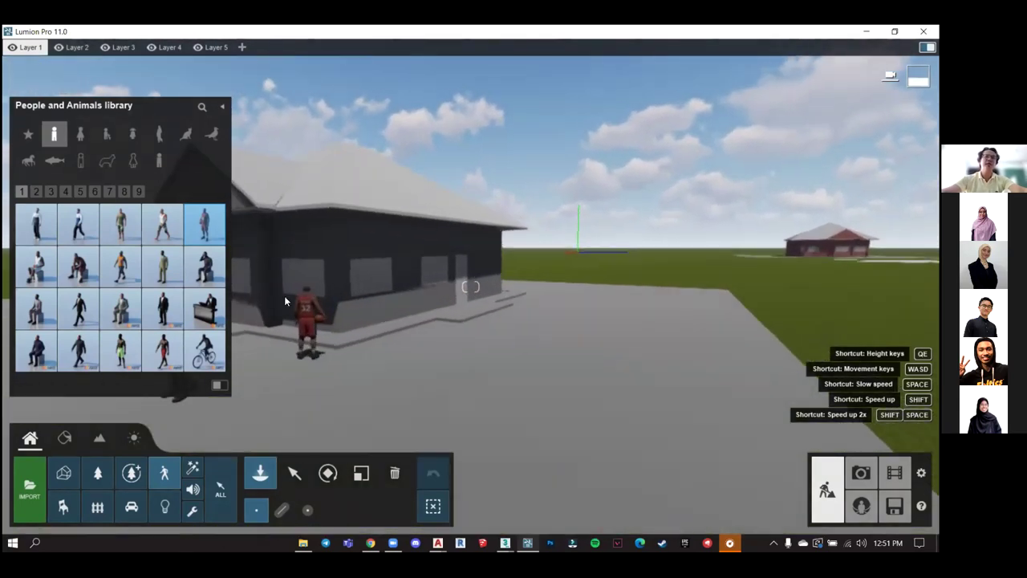
Place the green-shirt man and another figure beside the house, then switch to Select.
click(163, 265)
click(469, 311)
click(562, 314)
mouse_move(562, 314)
right_down()
mouse_move(609, 313)
mouse_move(556, 314)
right_up()
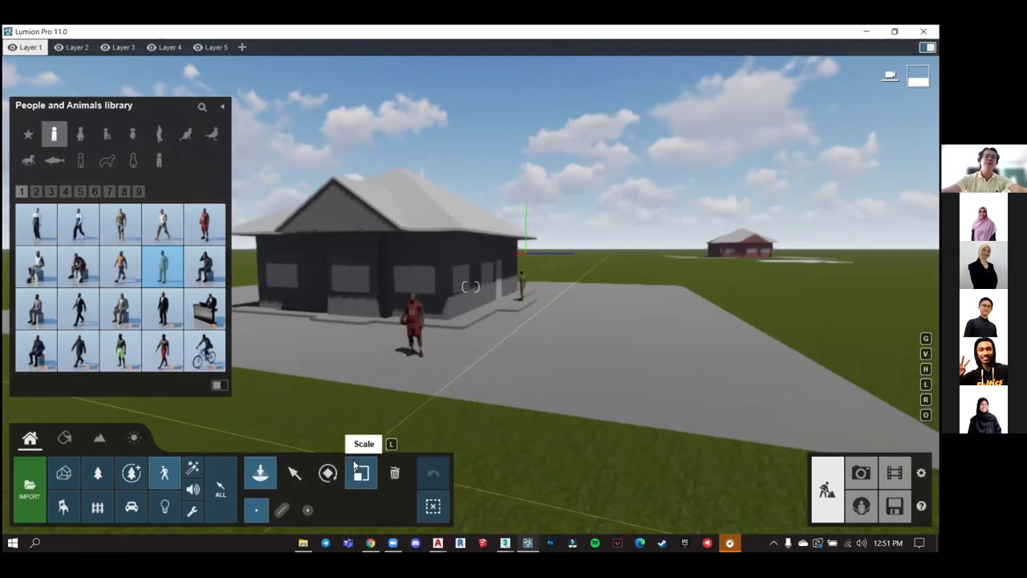
click(294, 472)
right_drag(405, 409, 423, 394)
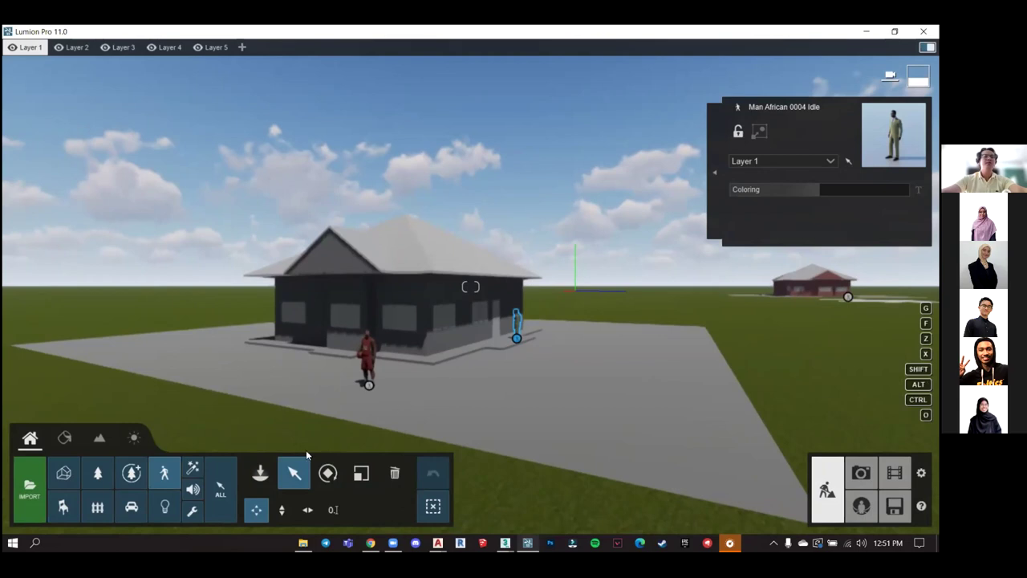
Select the ground and apply a ground material from the outdoor categories.
right_drag(312, 378, 241, 402)
click(66, 441)
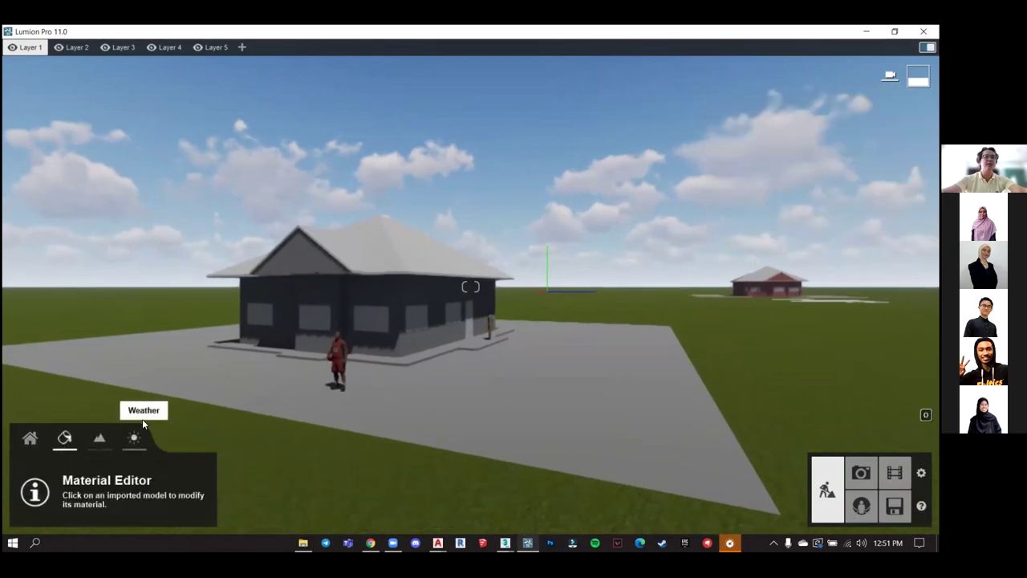
click(528, 404)
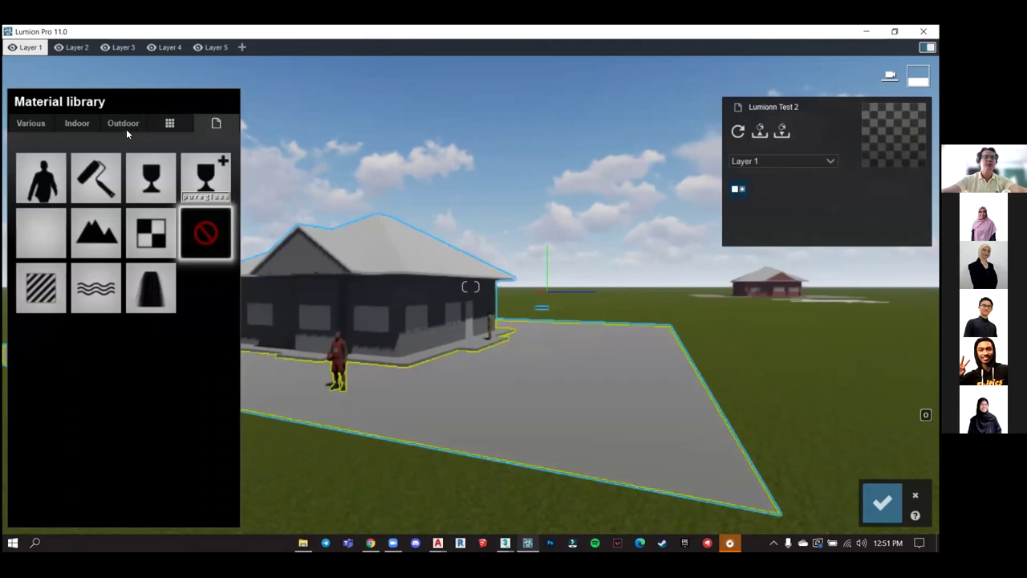
click(84, 123)
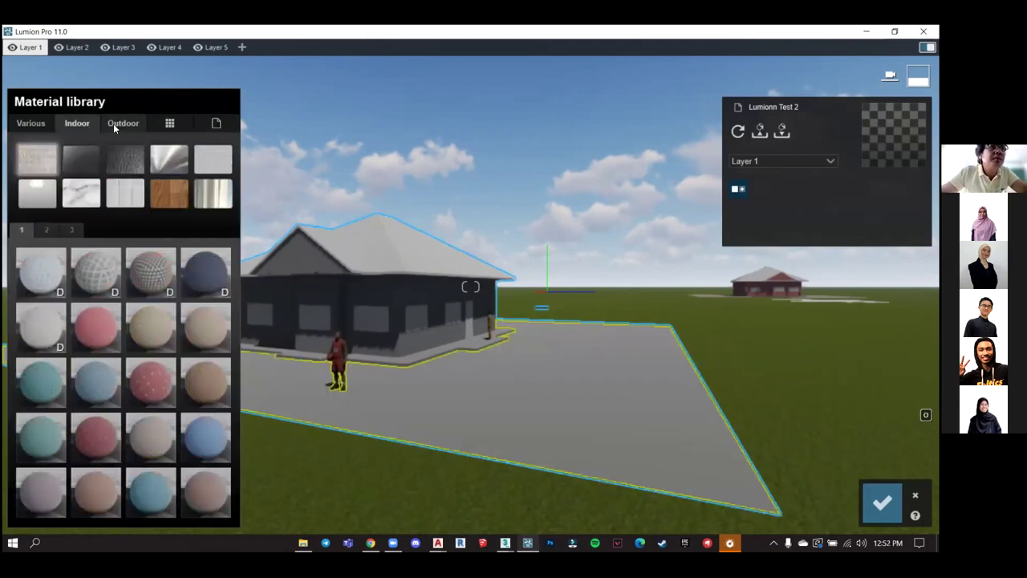
click(119, 123)
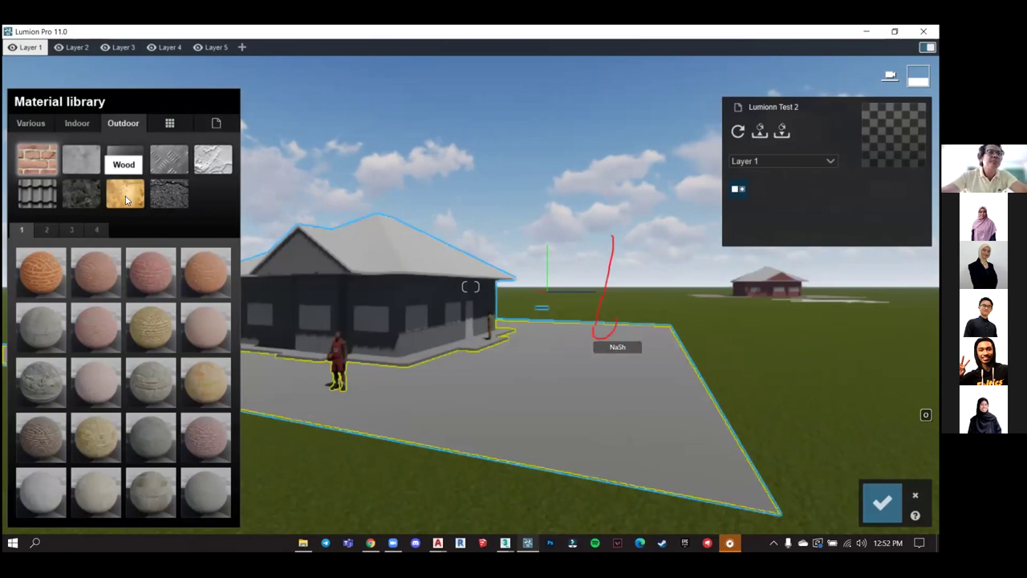
click(31, 127)
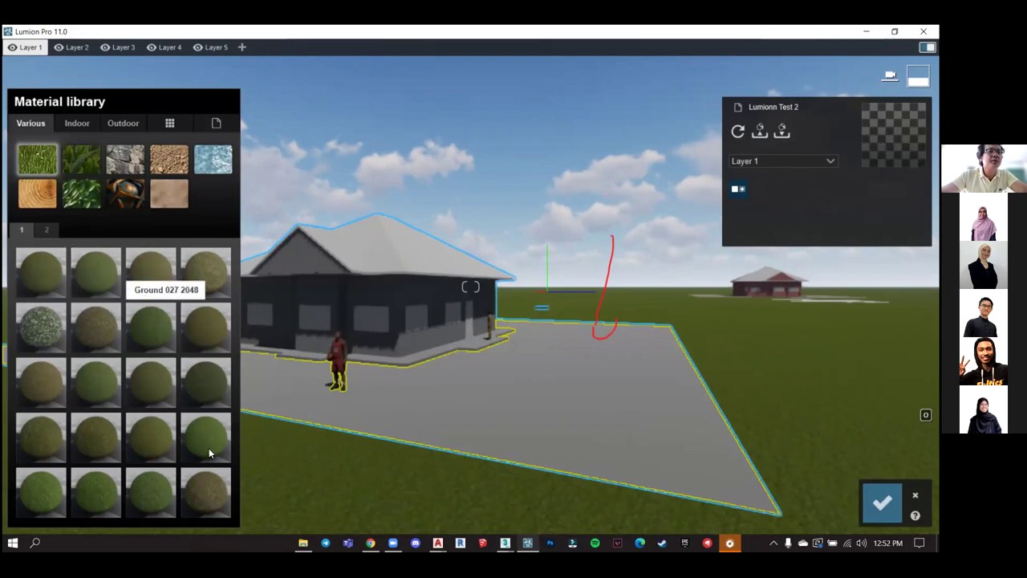
click(207, 472)
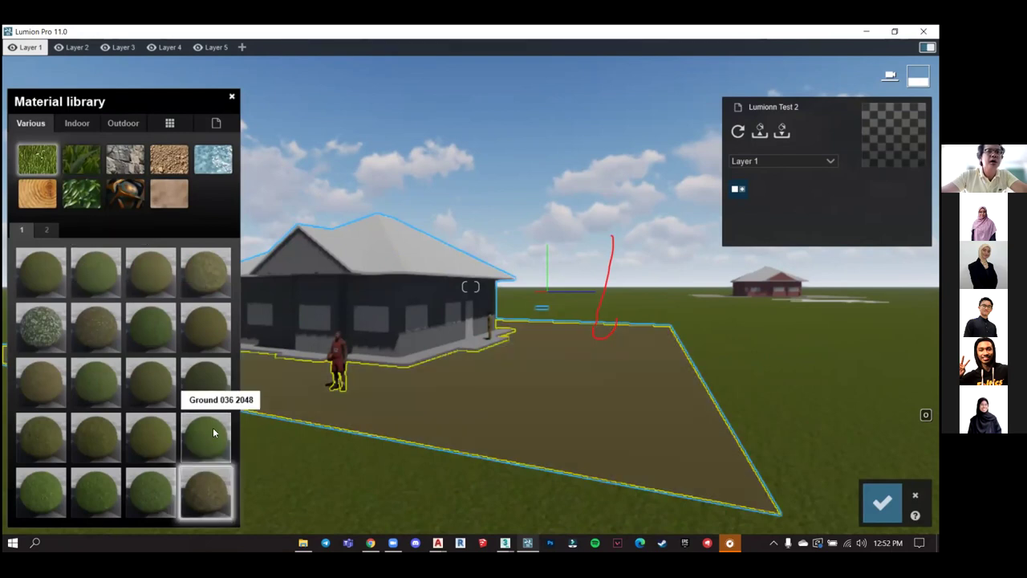
Switch the ground to Ground 024 2048 and enlarge its map scale.
right_drag(537, 304, 535, 353)
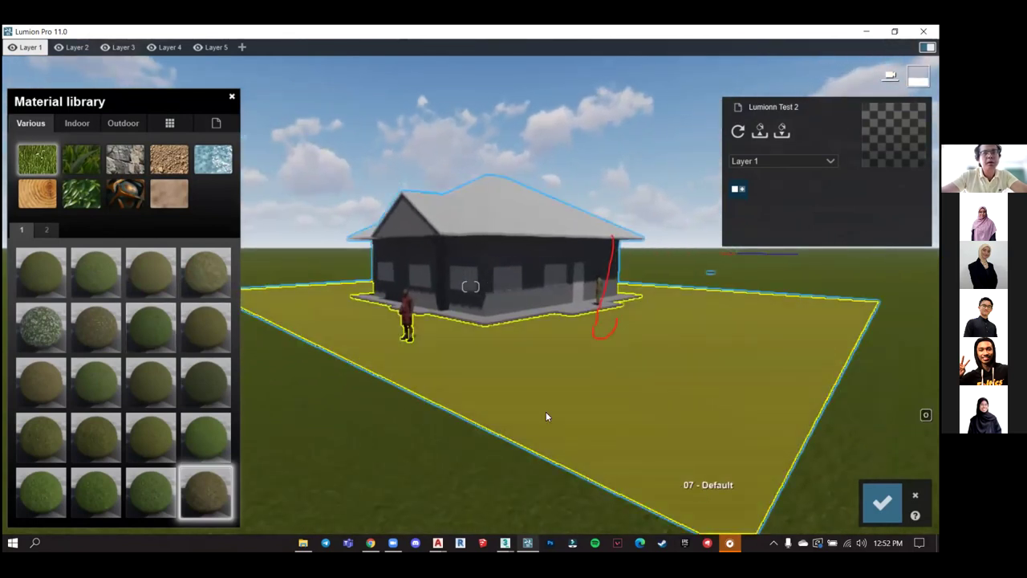
click(193, 282)
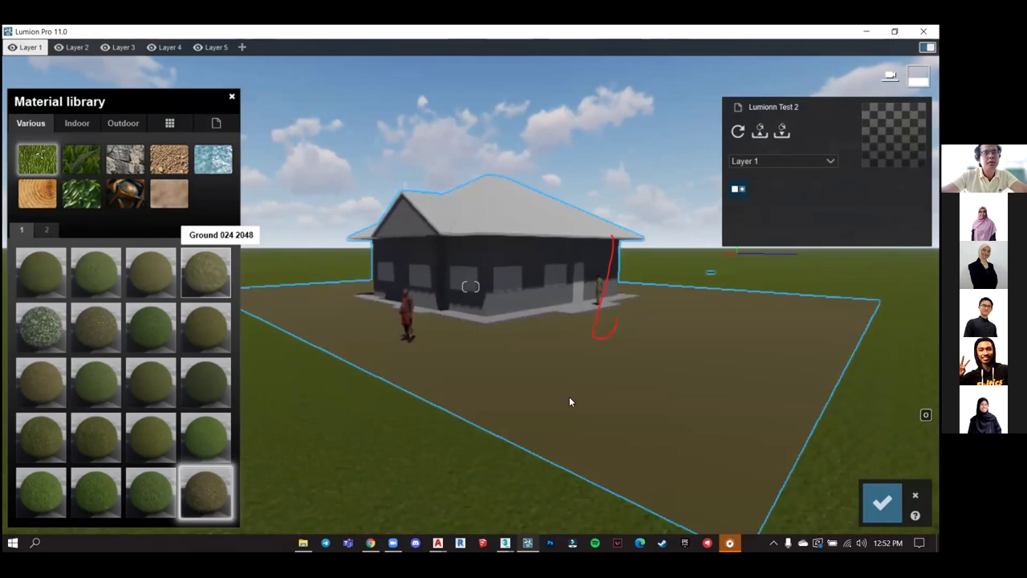
click(579, 402)
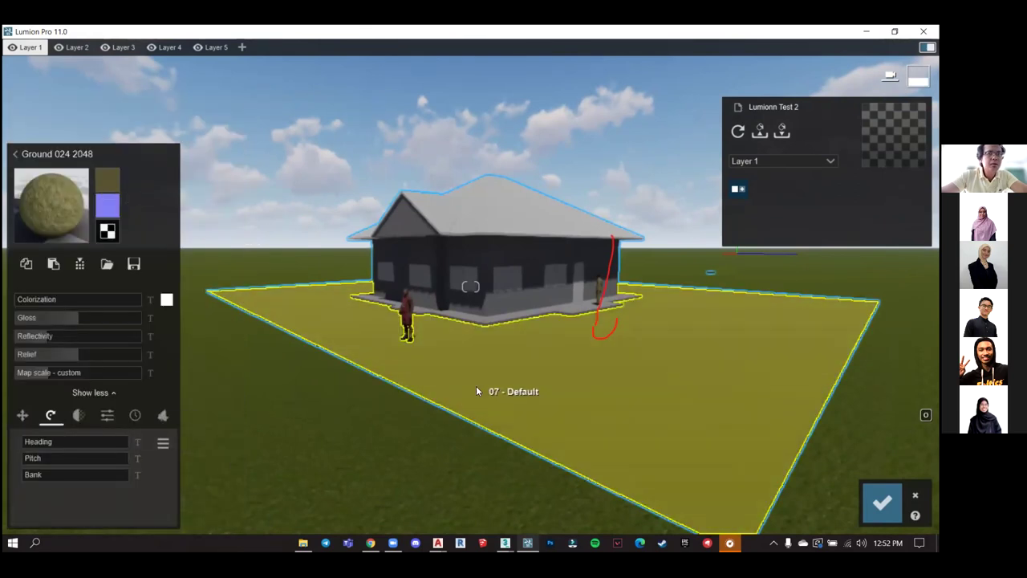
mouse_move(42, 375)
mouse_down()
mouse_move(146, 384)
mouse_move(103, 390)
mouse_up()
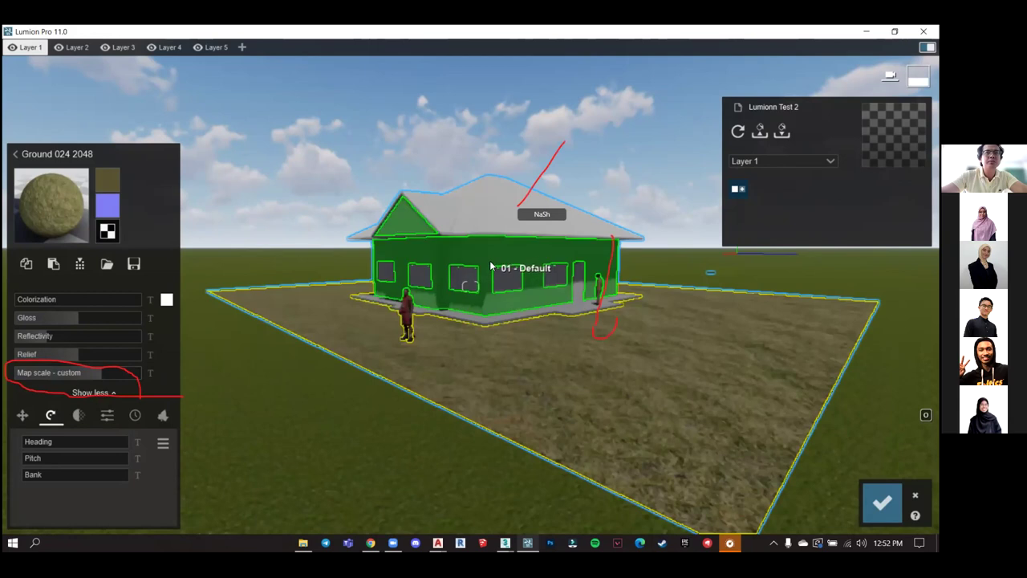
Apply Roof 012B from Outdoor roofing page 2 to the front roof face and open its settings.
click(497, 222)
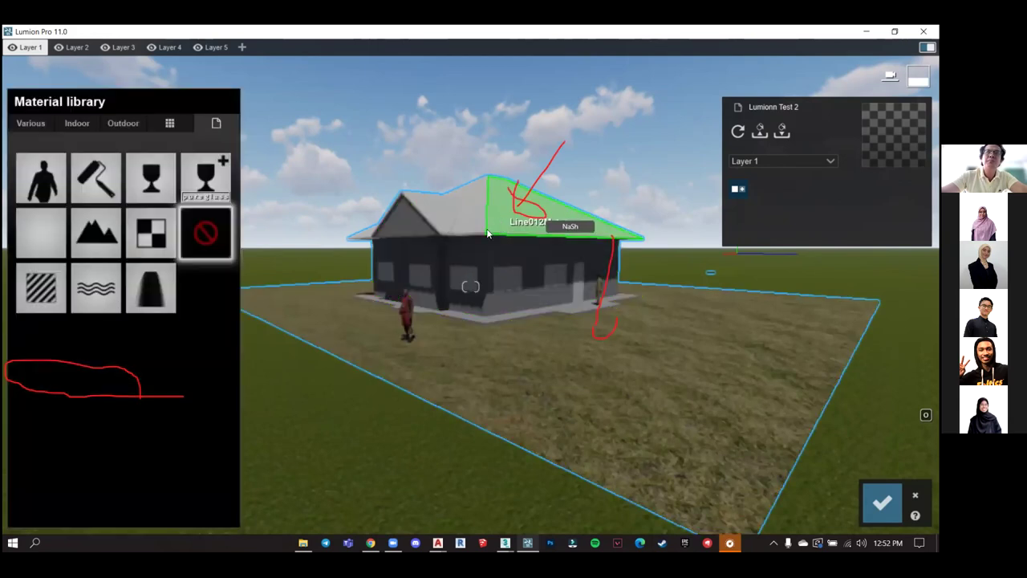
click(126, 125)
click(26, 198)
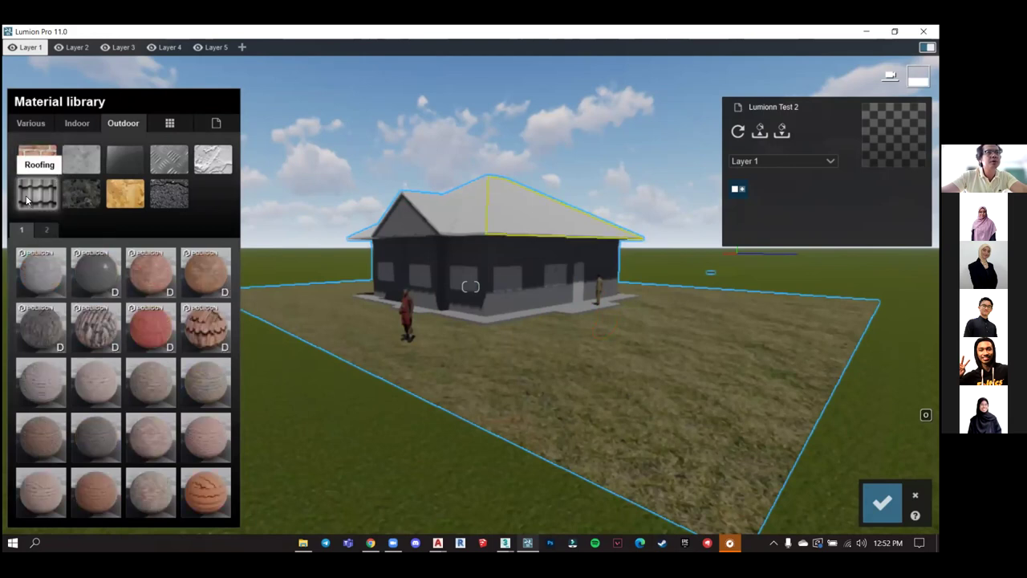
click(45, 230)
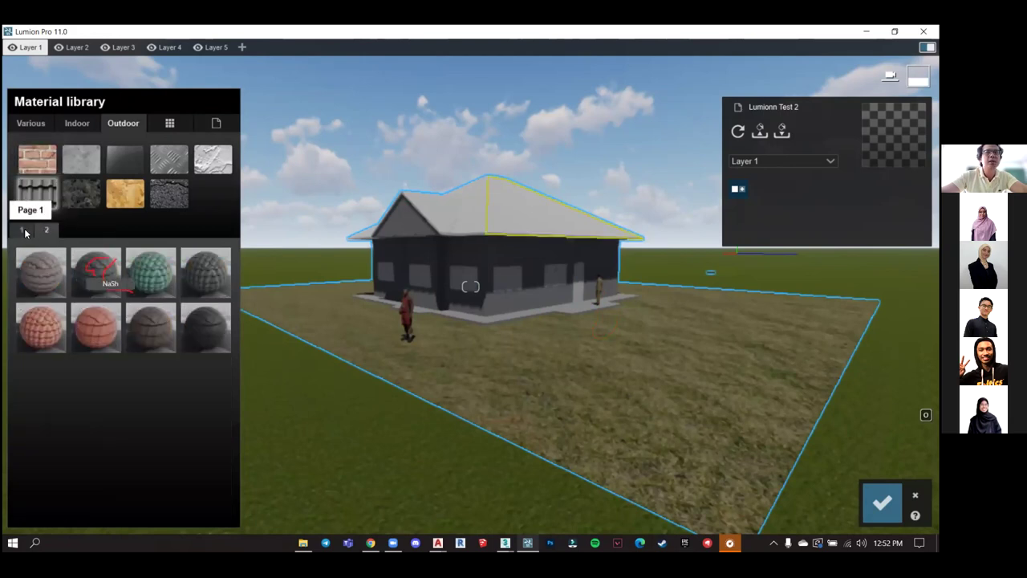
click(24, 230)
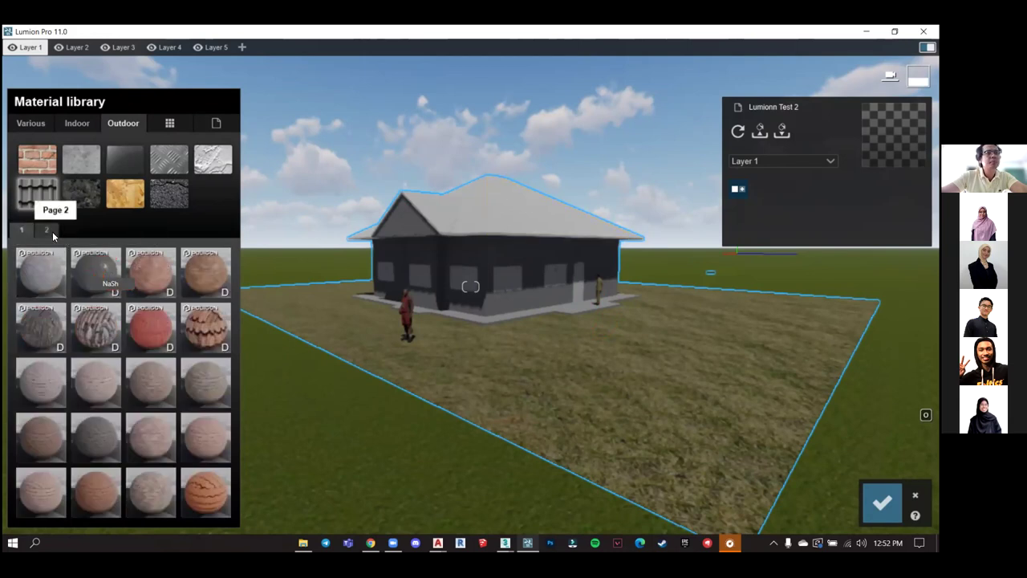
click(48, 230)
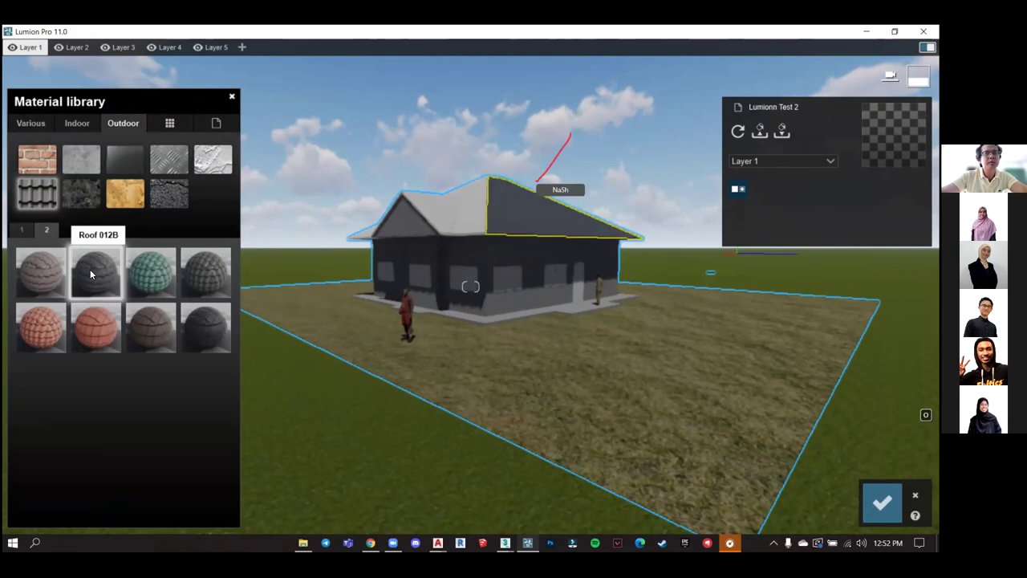
click(90, 271)
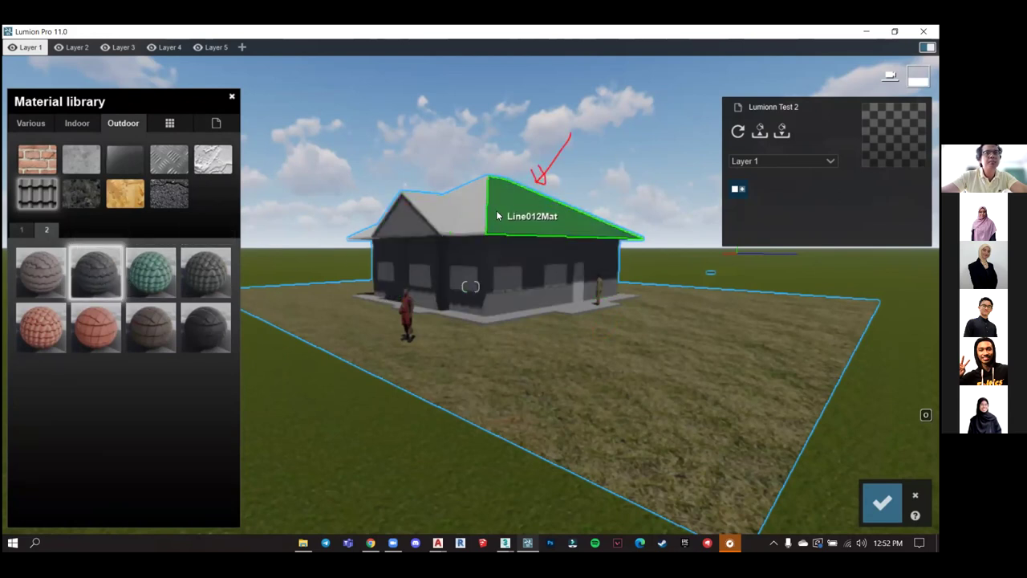
click(533, 221)
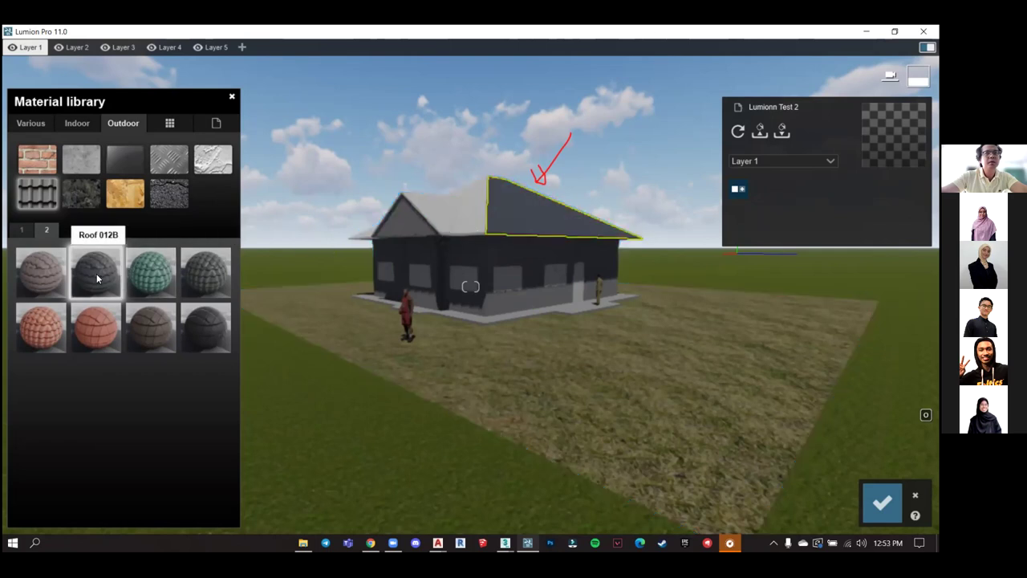
click(509, 209)
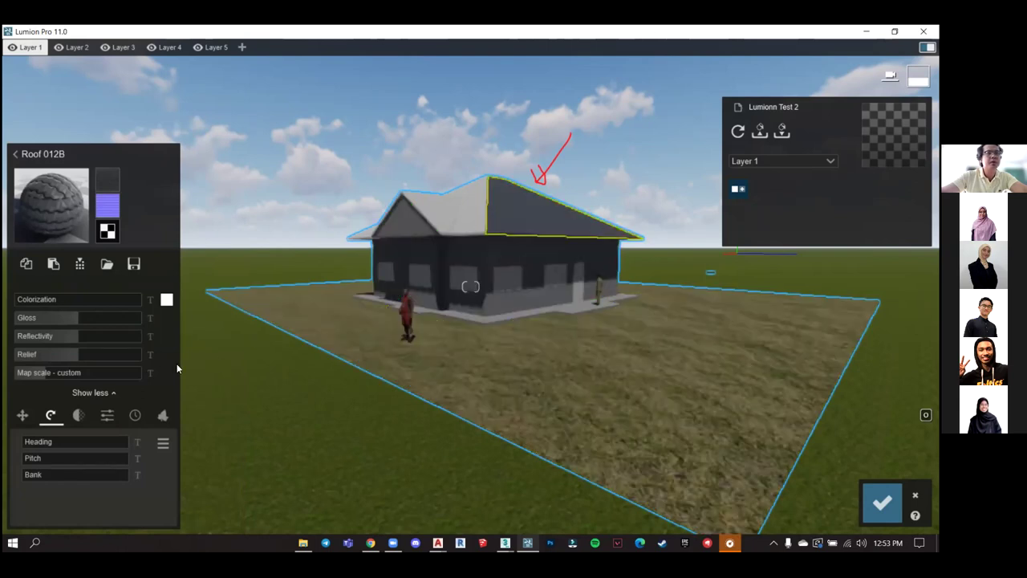
Rotate the Roof 012B tiles to 63.4 degrees and set their map scale to 77.6.
drag(45, 375, 109, 389)
right_drag(454, 315, 457, 313)
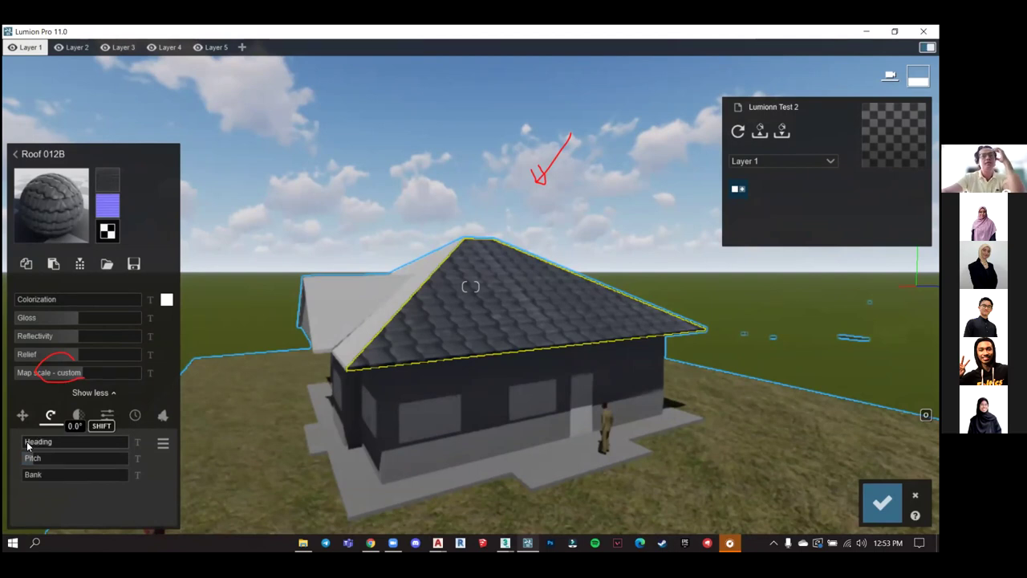
shift+drag(27, 446, 49, 448)
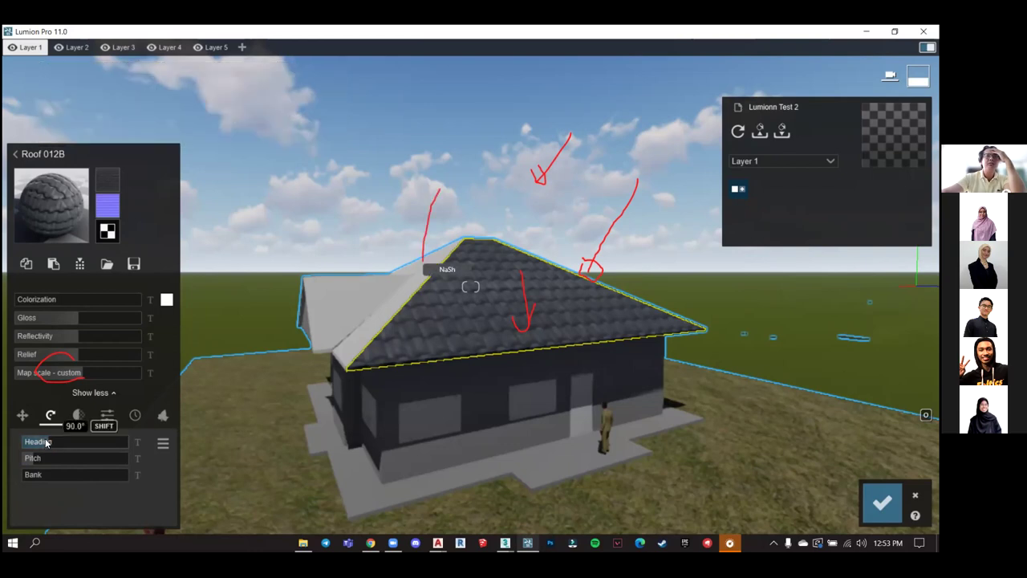
drag(48, 443, 38, 442)
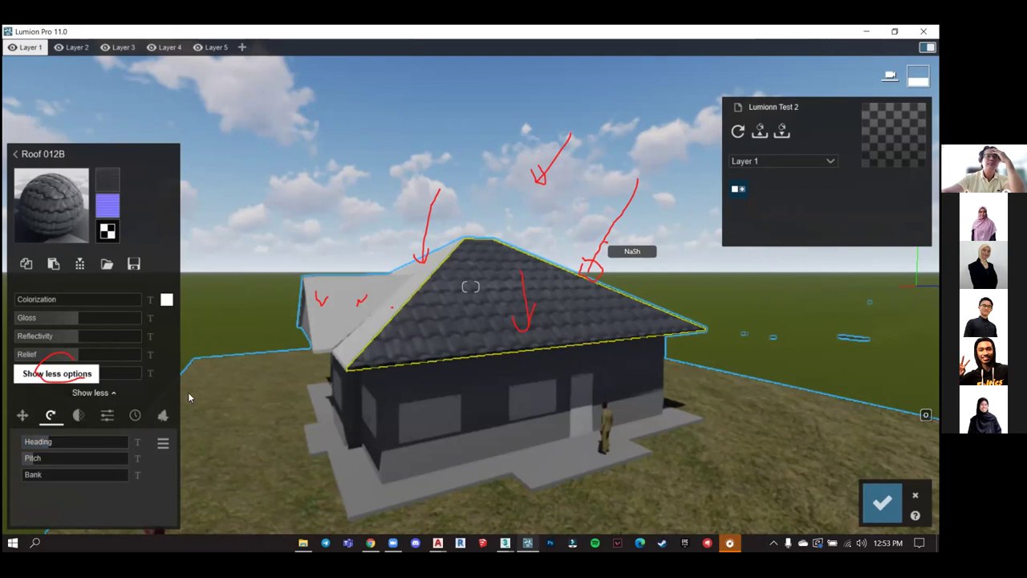
right_drag(340, 361, 340, 383)
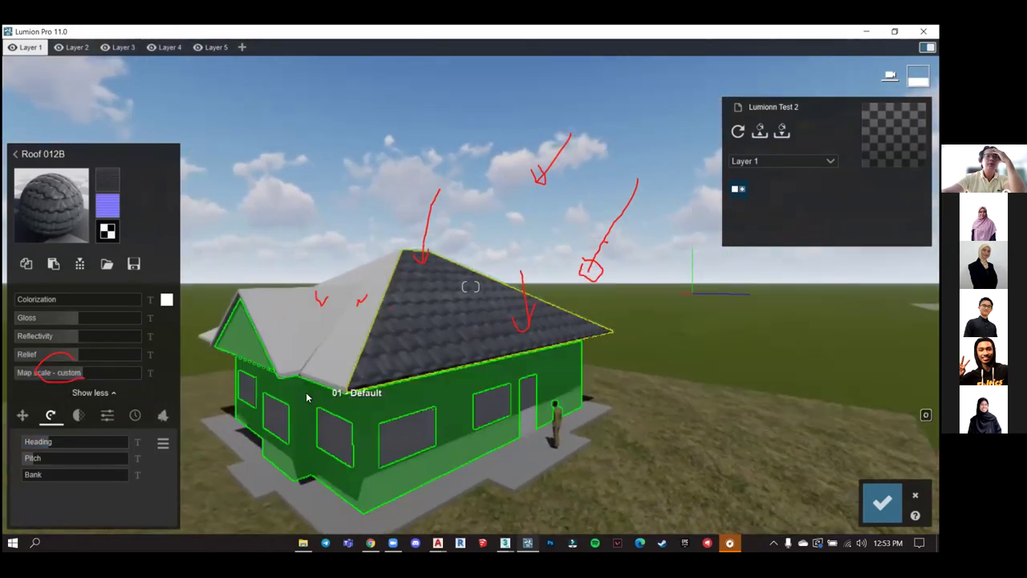
click(80, 380)
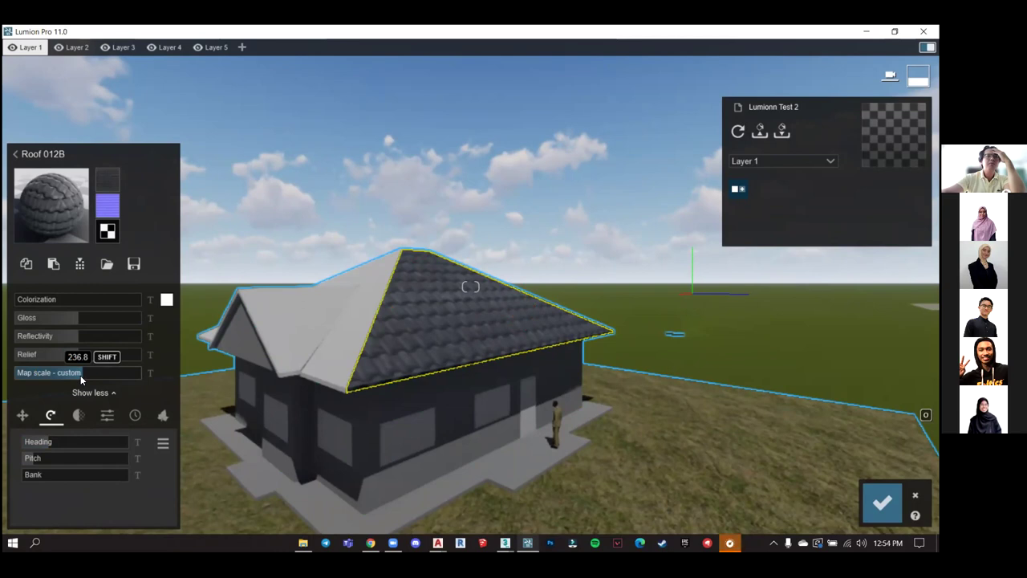
drag(75, 372, 74, 371)
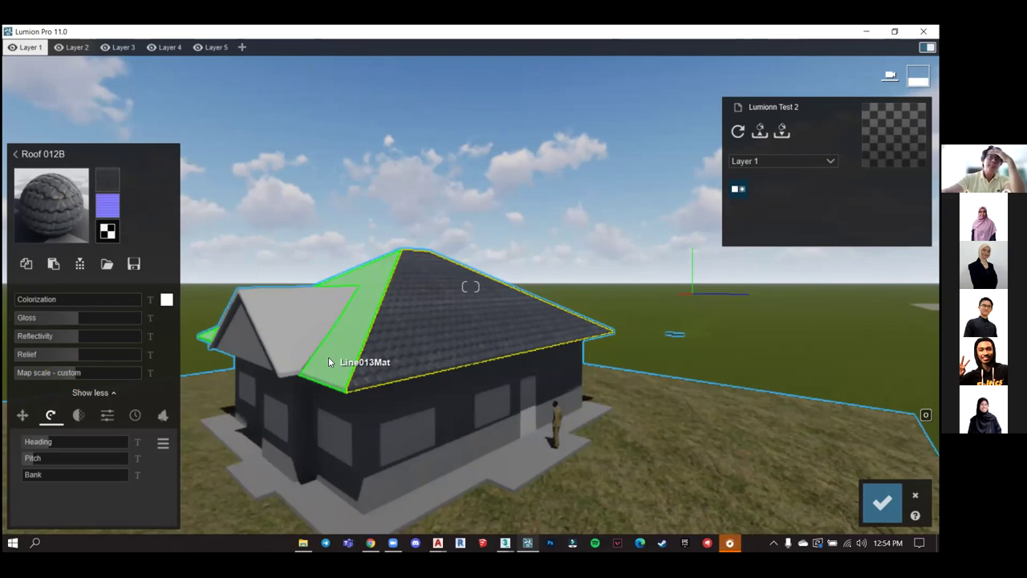
Move around the house and select the neighbouring roof face.
key(d)
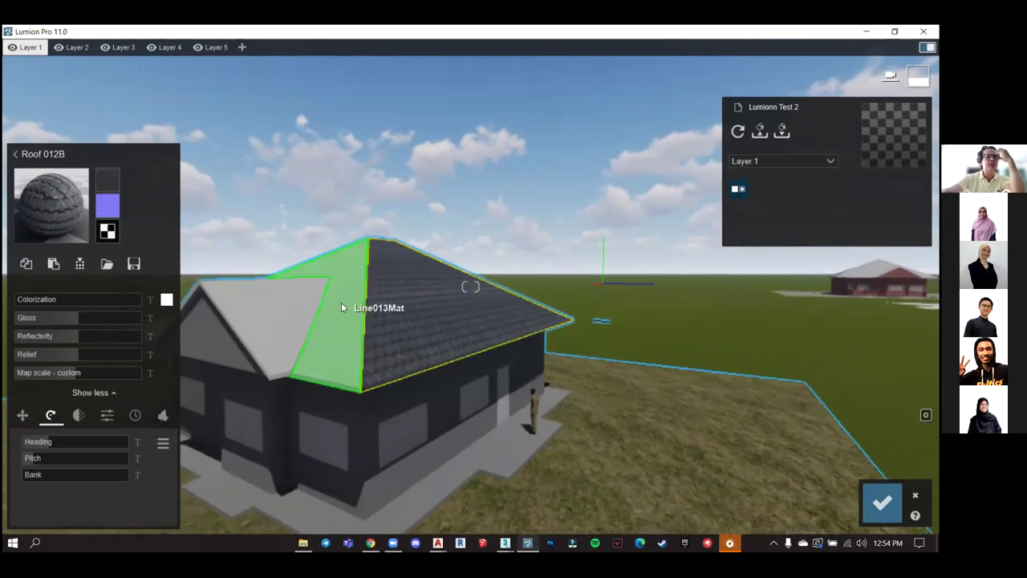
key(a)
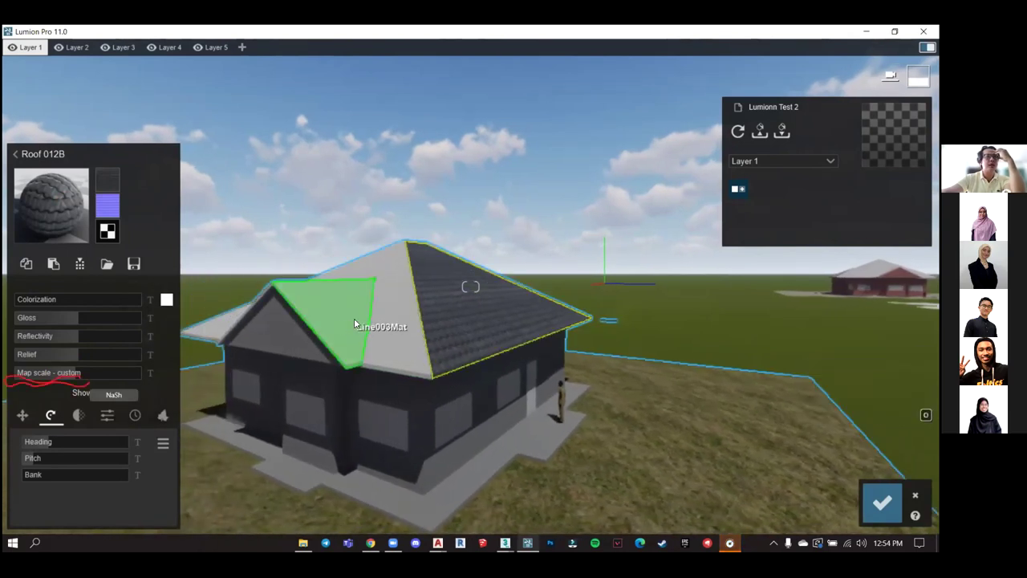
mouse_move(69, 375)
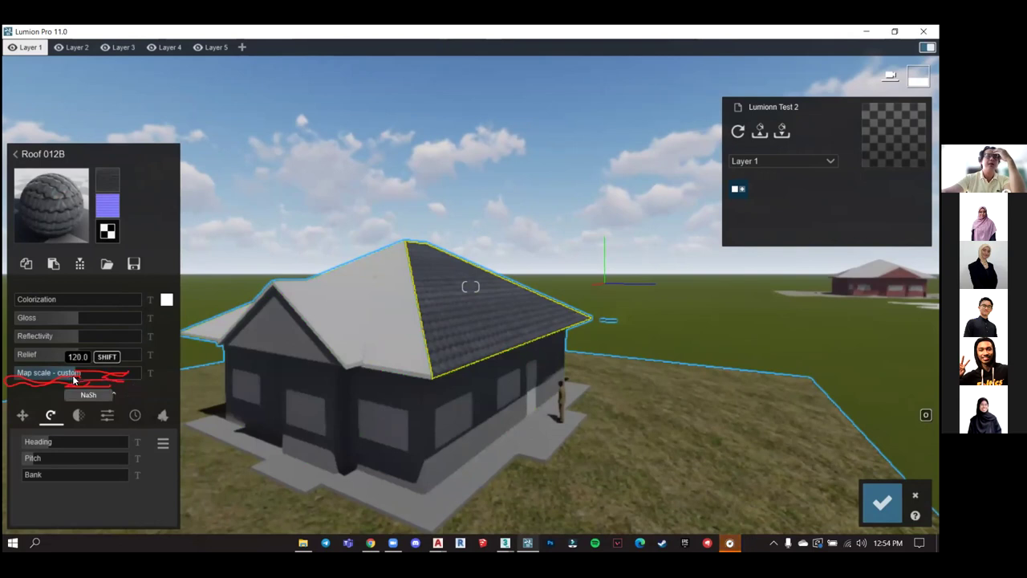
right_drag(299, 345, 427, 363)
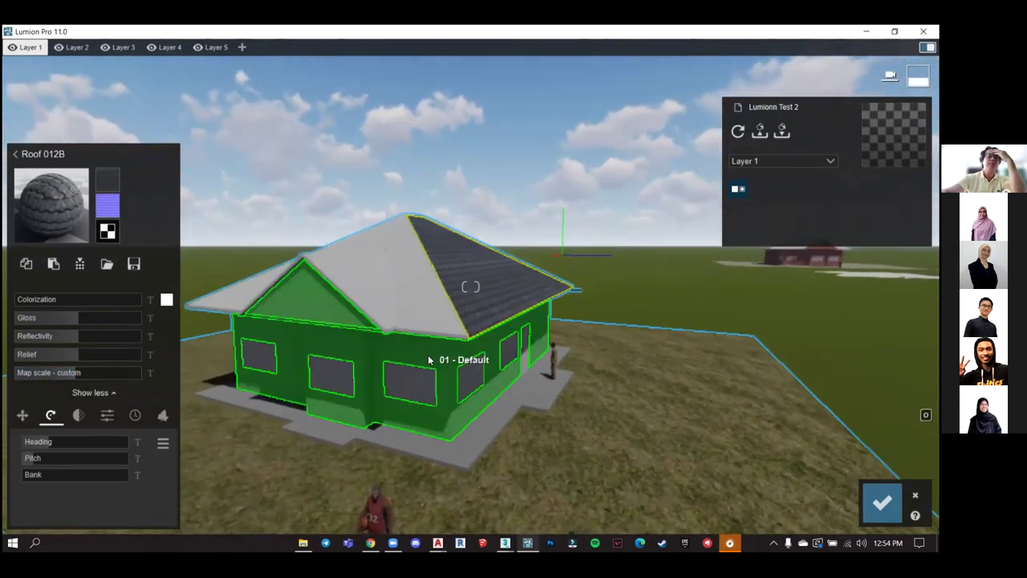
click(428, 355)
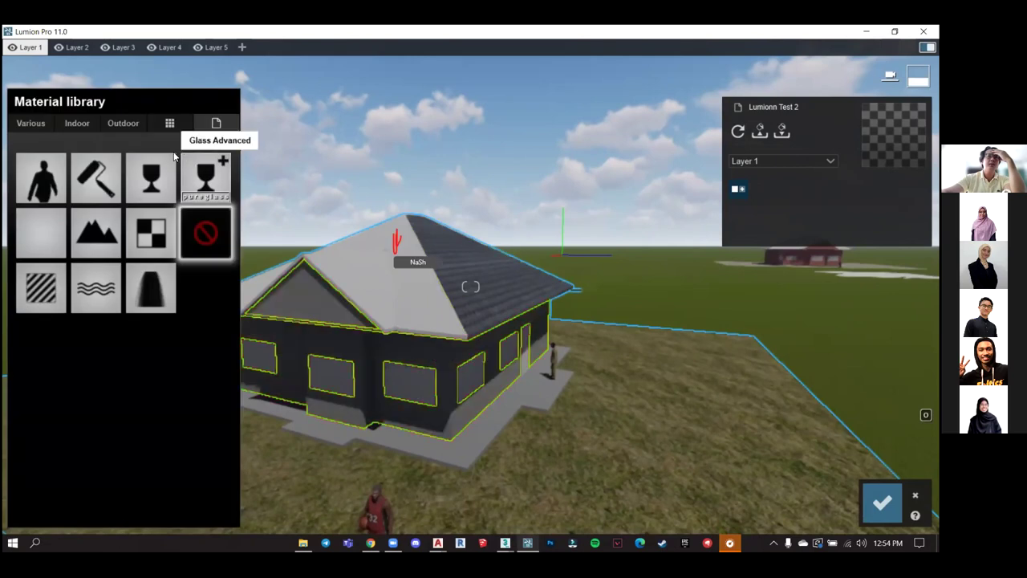
click(398, 284)
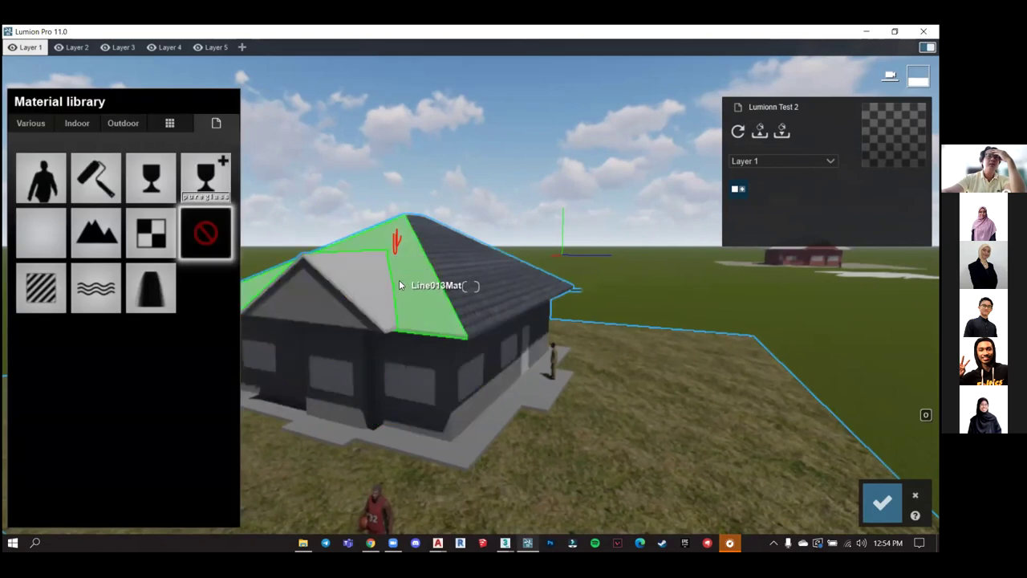
Apply Roof 012B from Outdoor roofing page 2 and raise its map scale to 16.7.
click(127, 124)
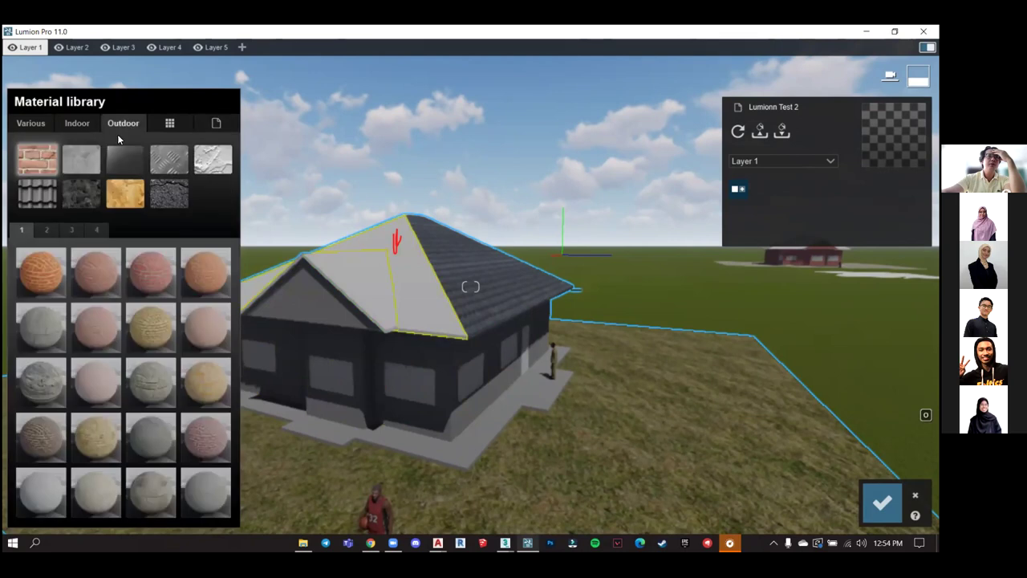
click(49, 229)
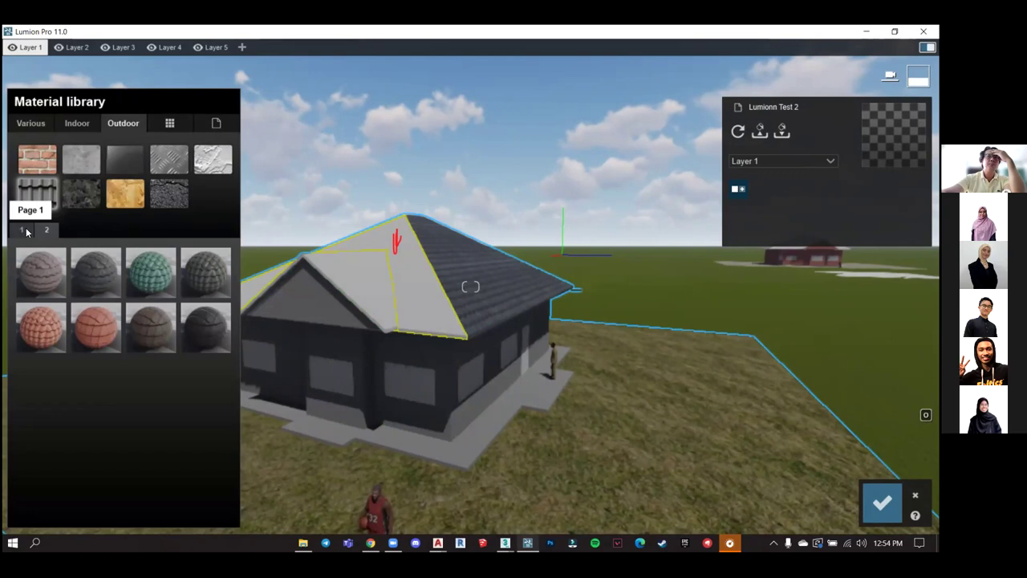
click(24, 231)
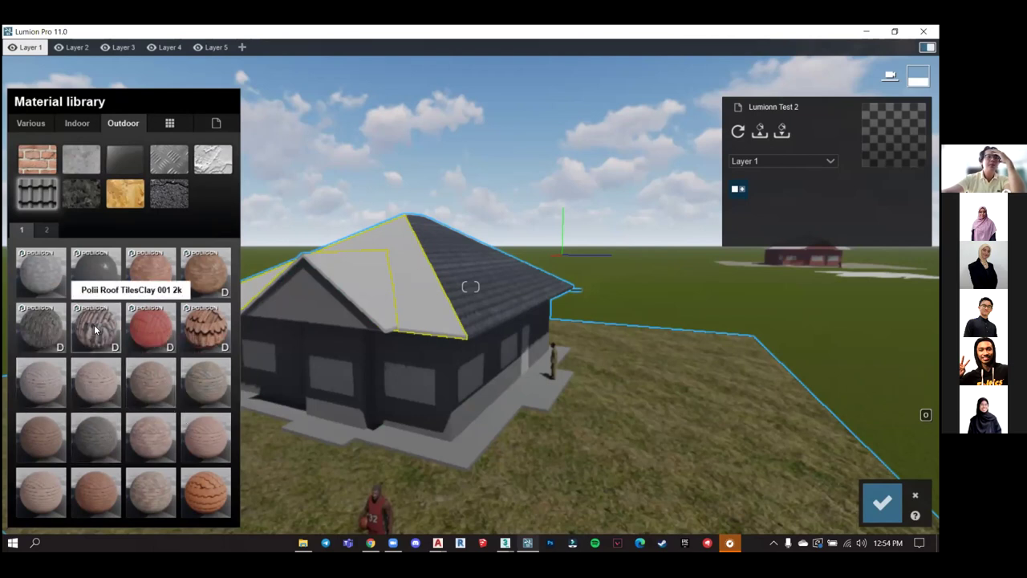
click(47, 231)
click(85, 285)
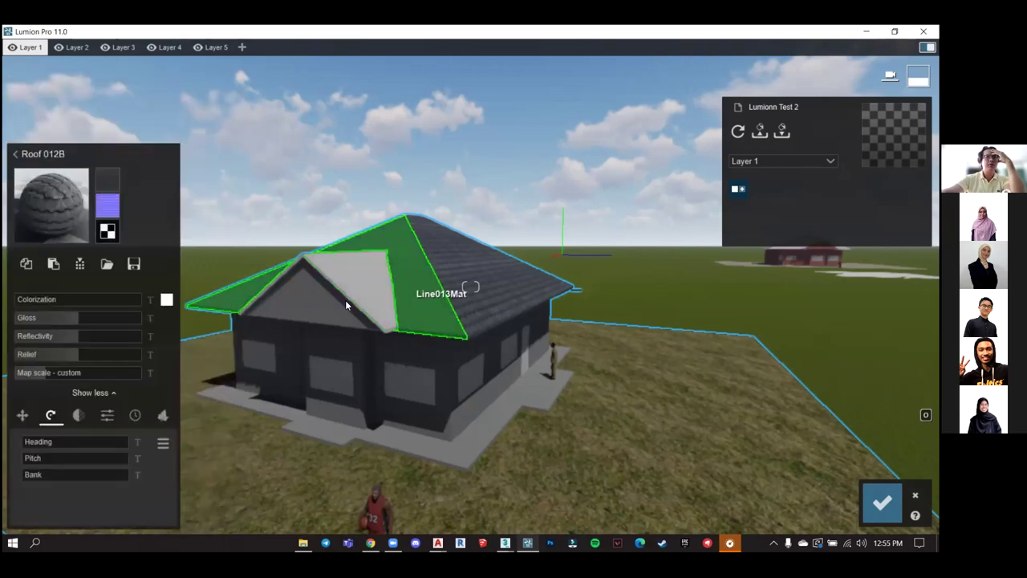
drag(49, 373, 75, 381)
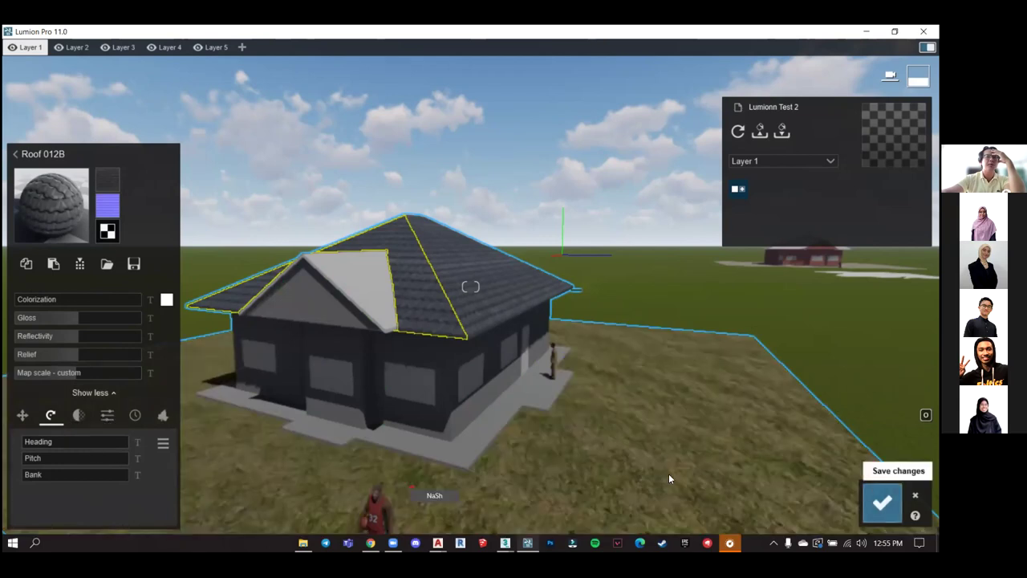
Confirm the roof and apply Polii Bricks NewStandardRed 001 2K from bricks page 4 to the walls.
click(413, 420)
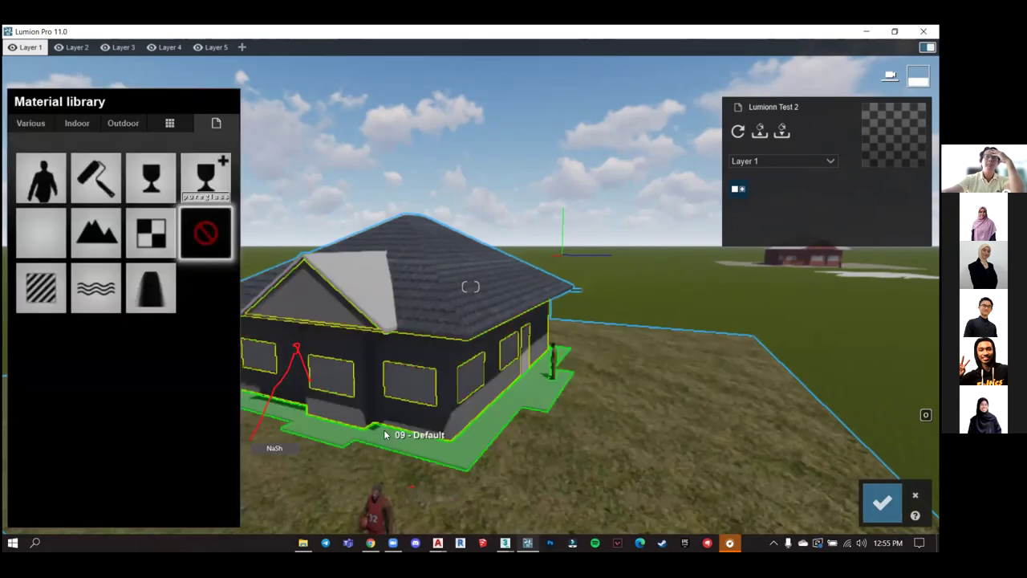
click(128, 123)
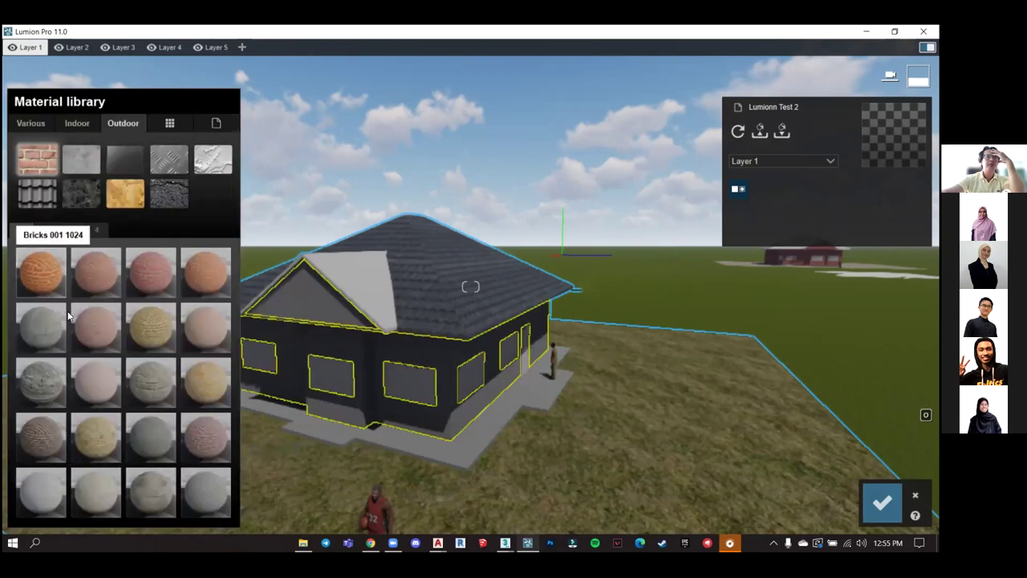
click(45, 231)
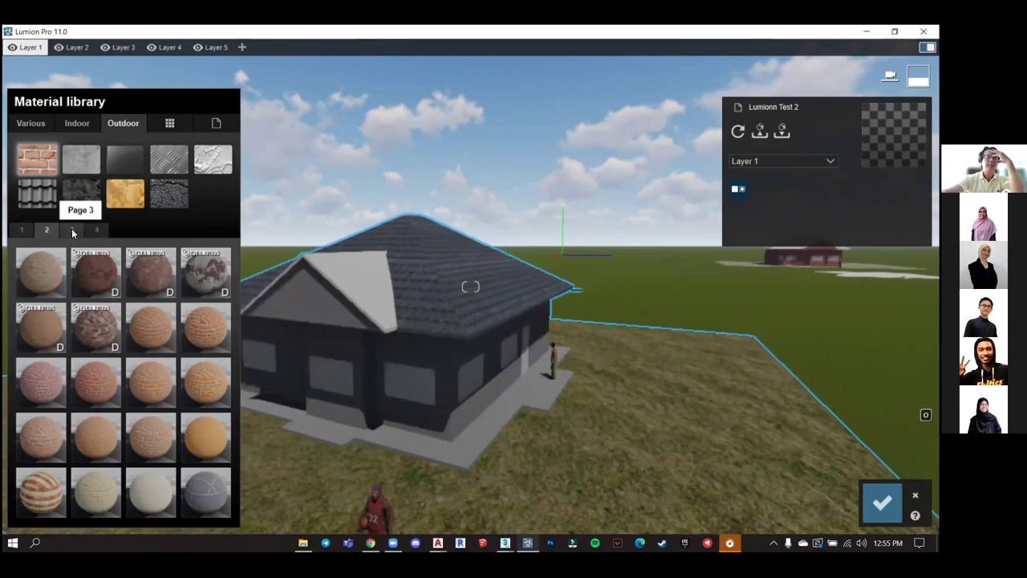
click(71, 229)
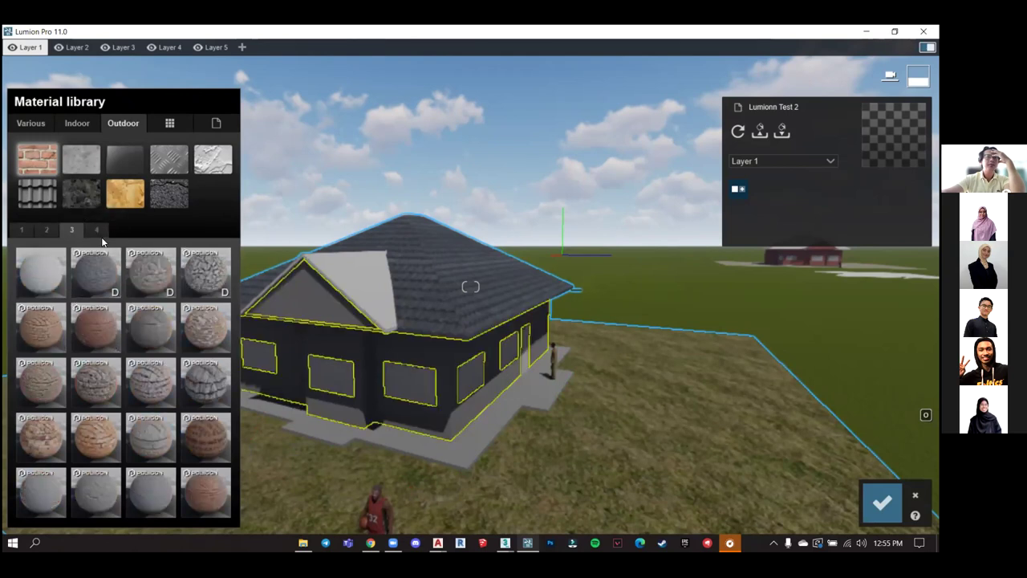
click(90, 231)
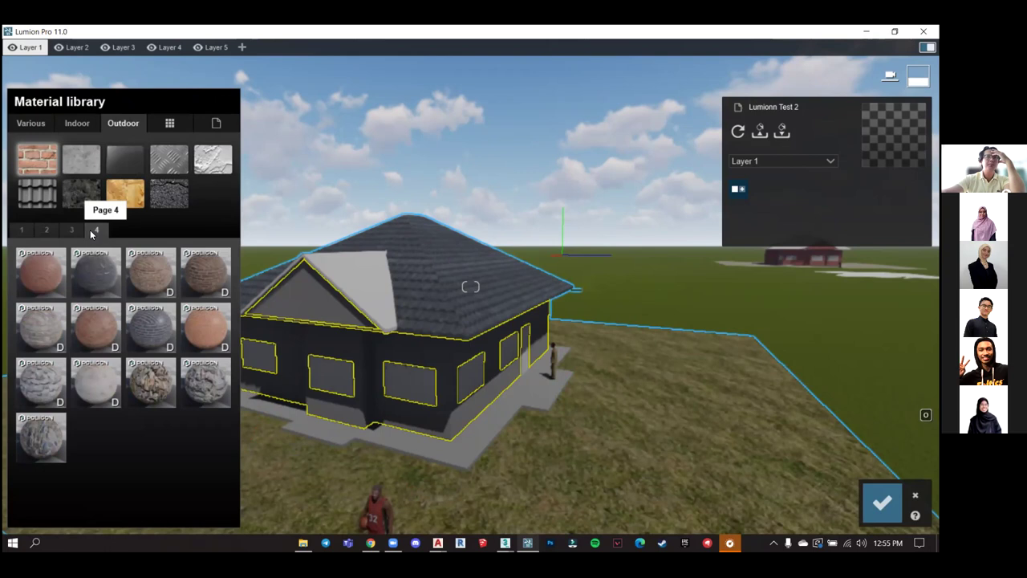
click(209, 328)
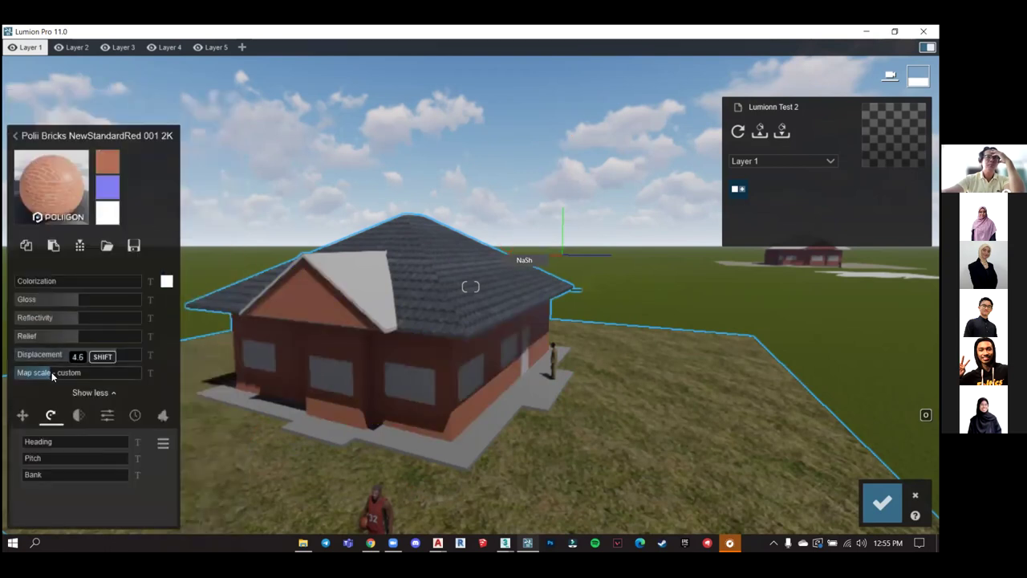
Raise the brick map scale to 224.4 and confirm the wall material.
key(a)
right_drag(315, 379, 259, 382)
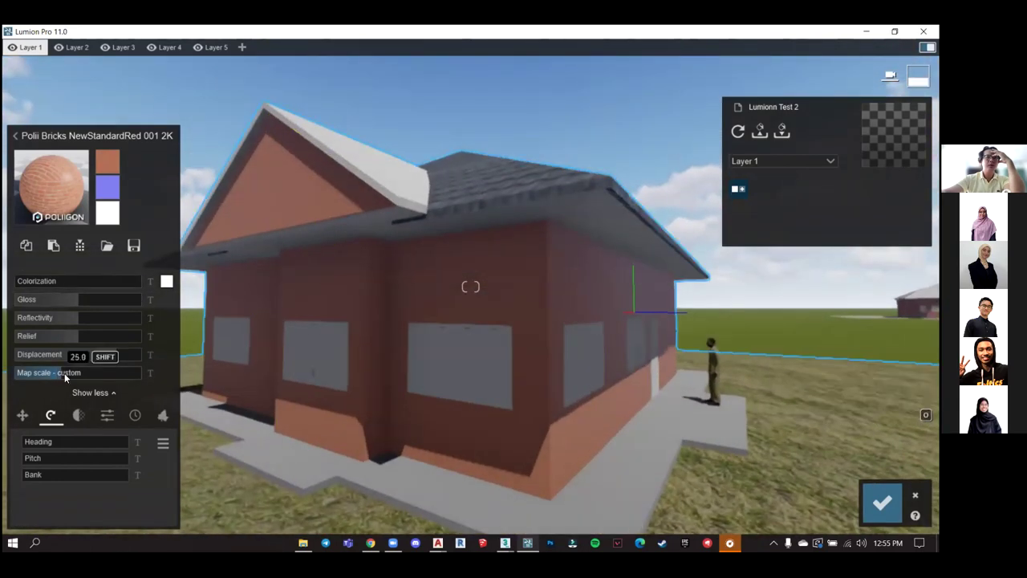
drag(65, 373, 81, 375)
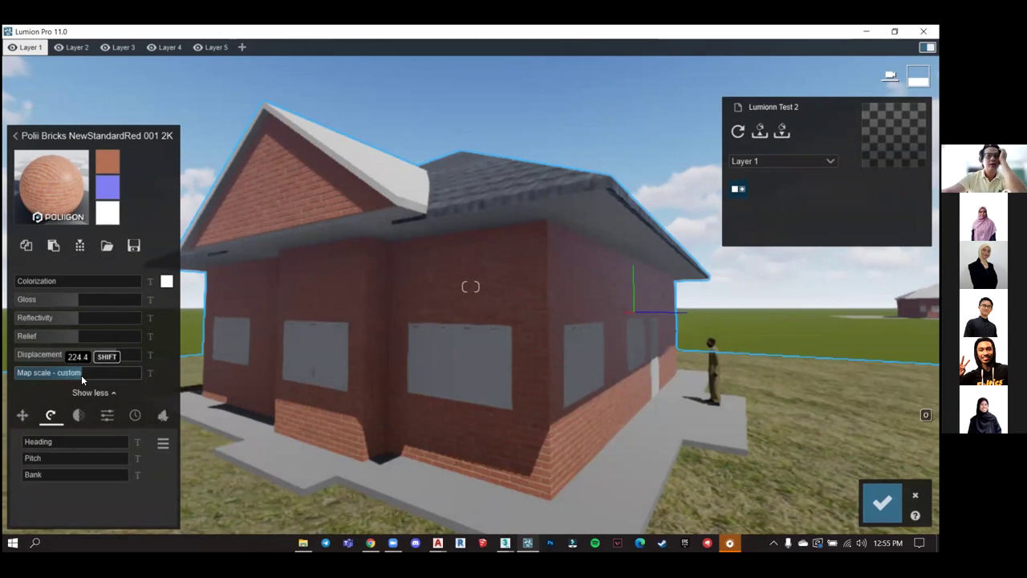
mouse_move(353, 359)
right_down()
mouse_move(337, 358)
mouse_move(383, 356)
mouse_move(369, 353)
right_up()
right_drag(524, 302, 513, 313)
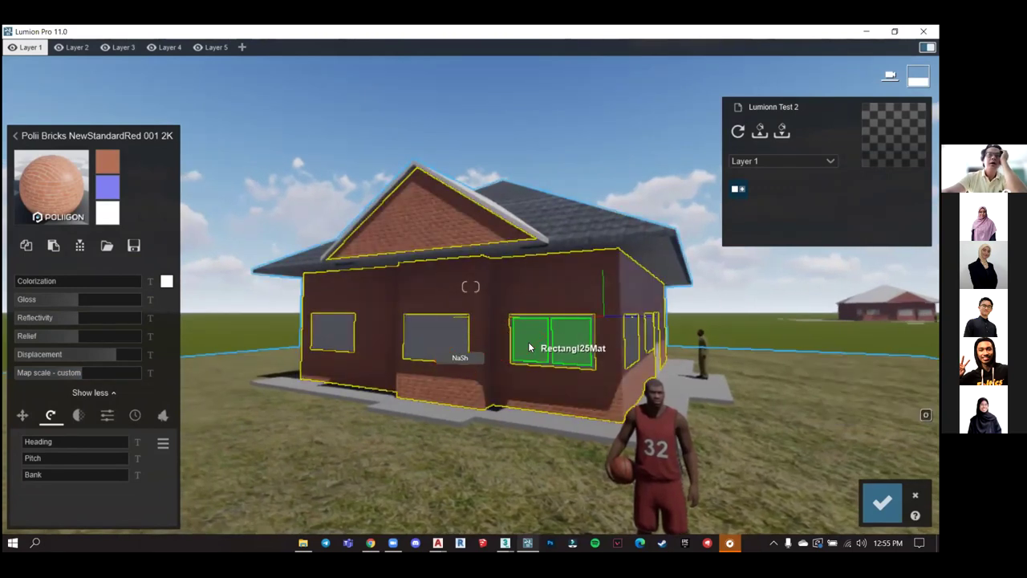
click(529, 345)
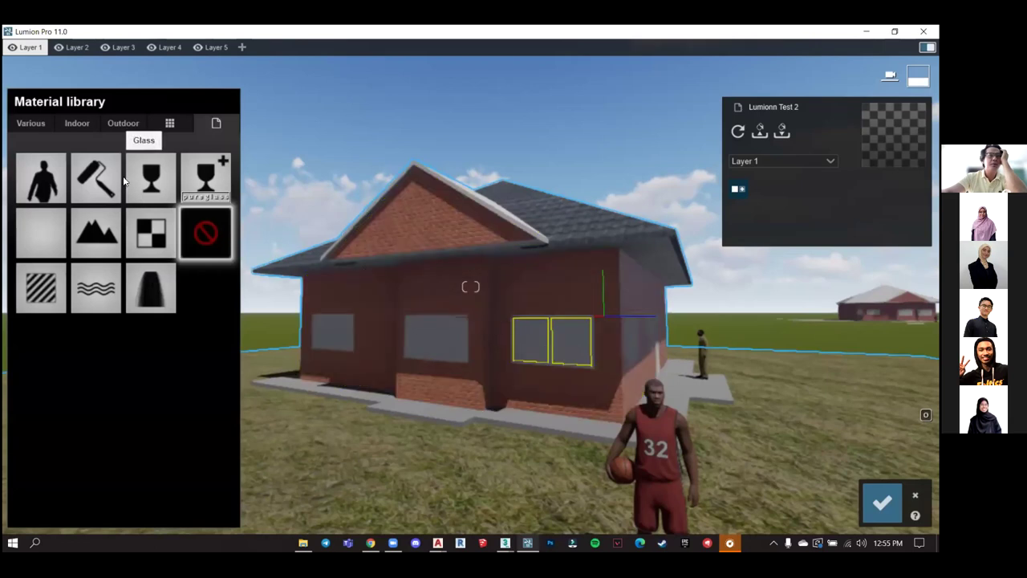
Apply the Outdoor > Glass material Glass Panels 002 to the front window panes.
click(126, 126)
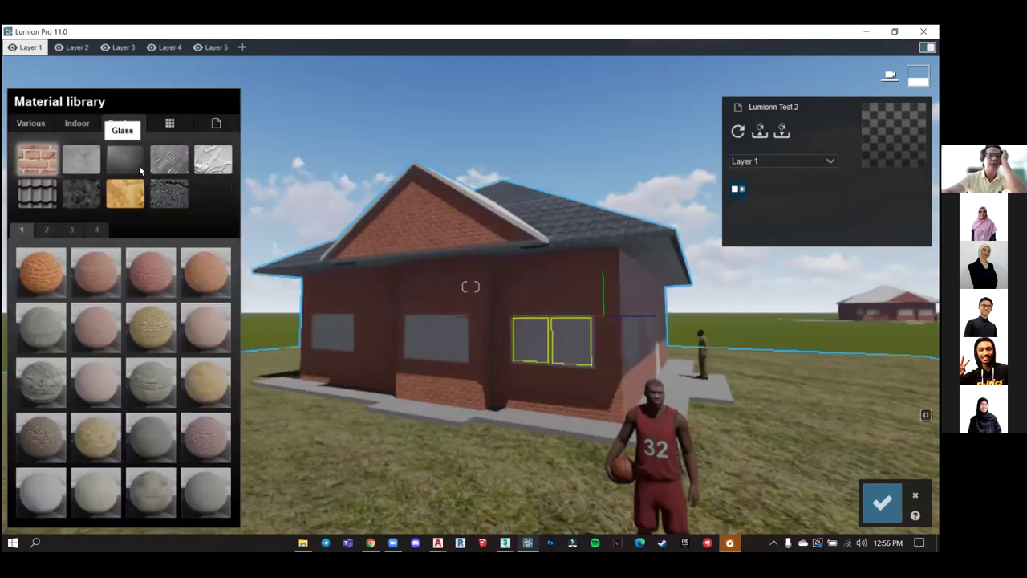
click(139, 165)
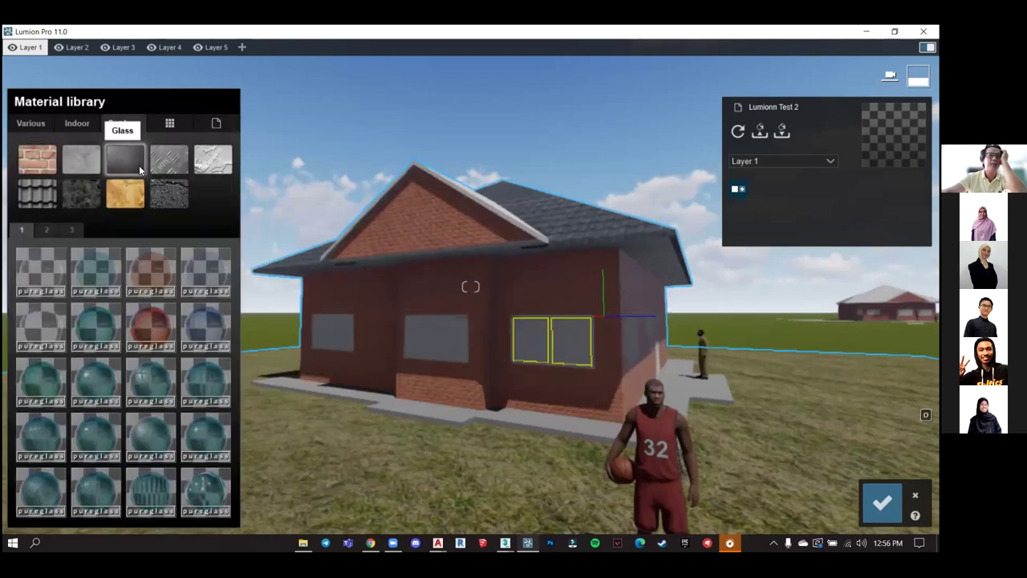
click(85, 276)
right_drag(385, 277, 486, 223)
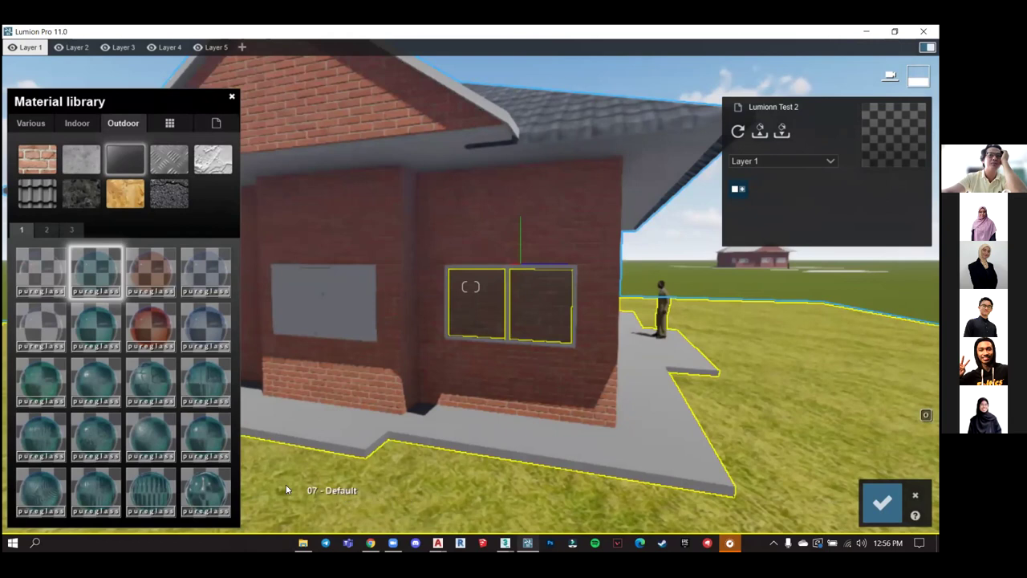
click(71, 231)
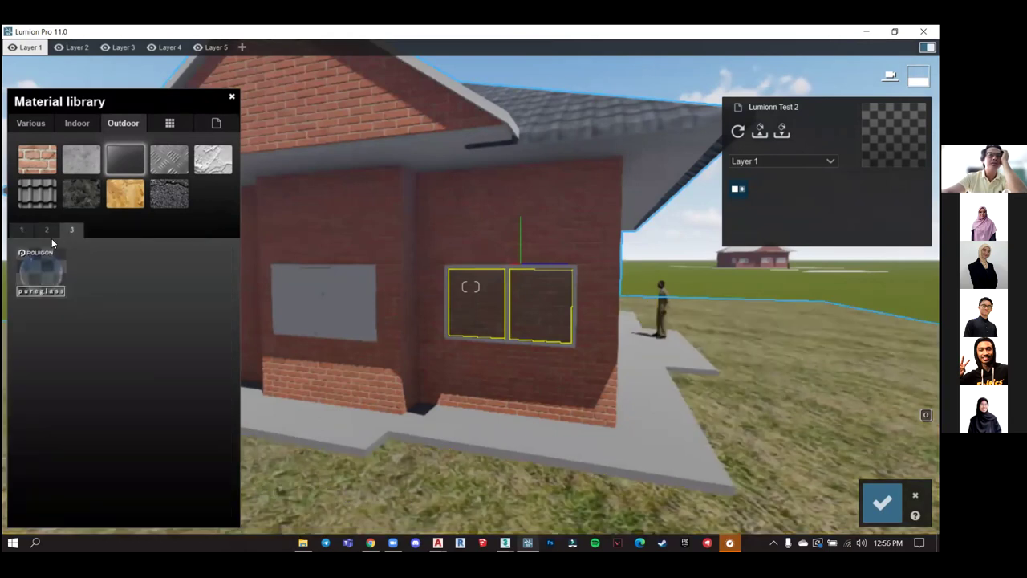
click(49, 235)
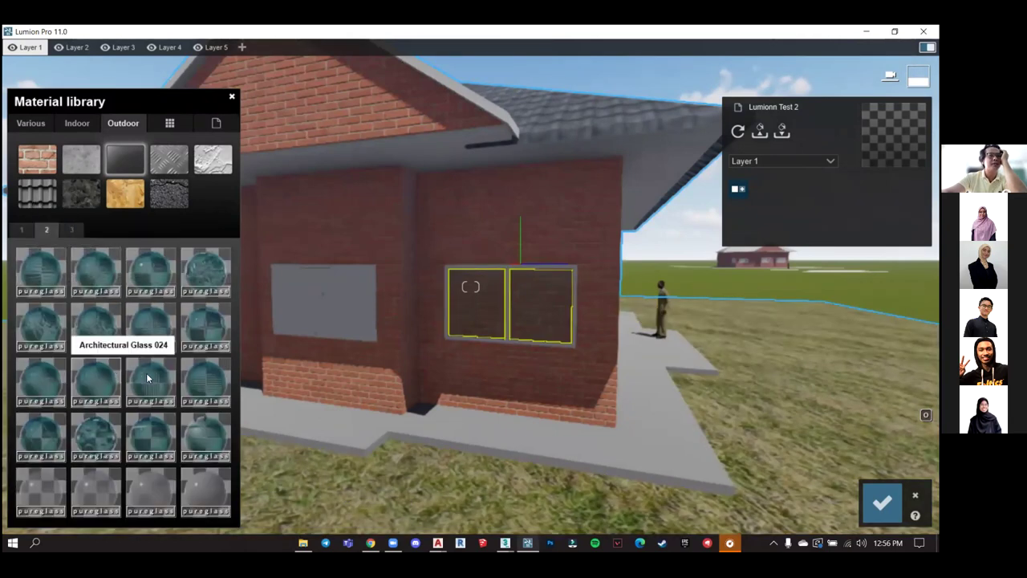
click(20, 231)
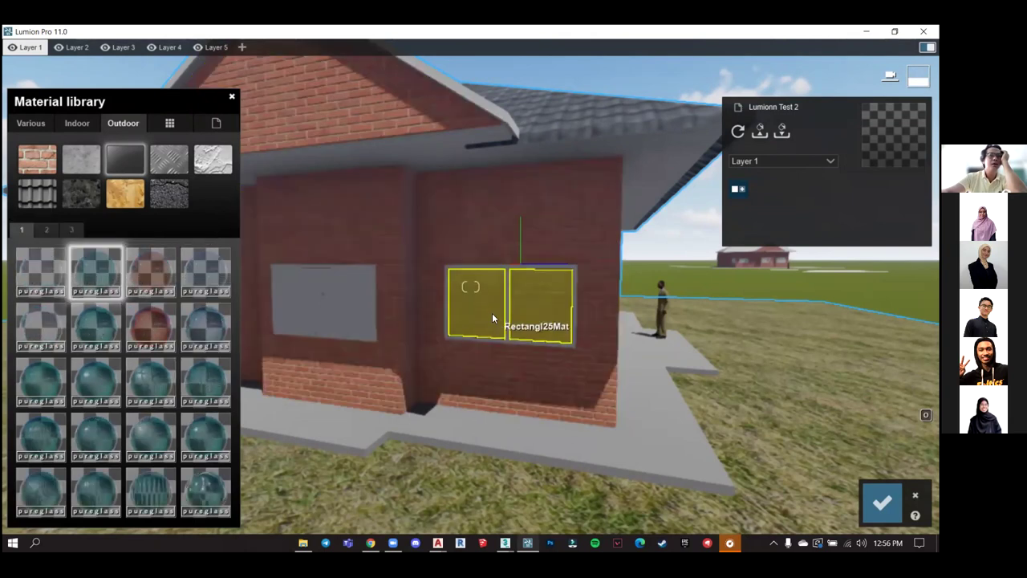
click(492, 314)
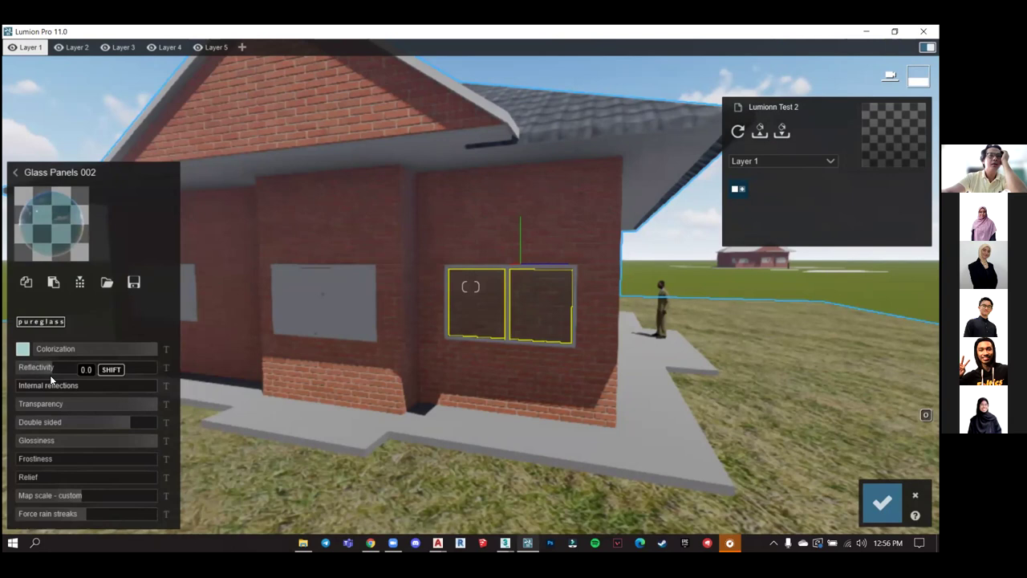
Lower glass transparency to 0.4, set frostiness to 0.2 and reflectivity to 0.3.
drag(142, 405, 72, 409)
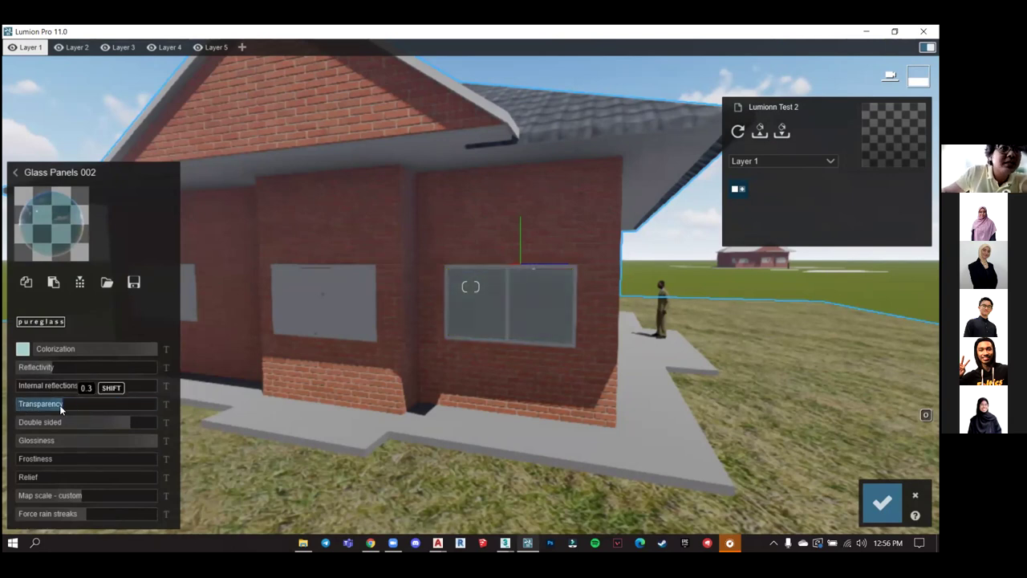
drag(51, 459, 100, 438)
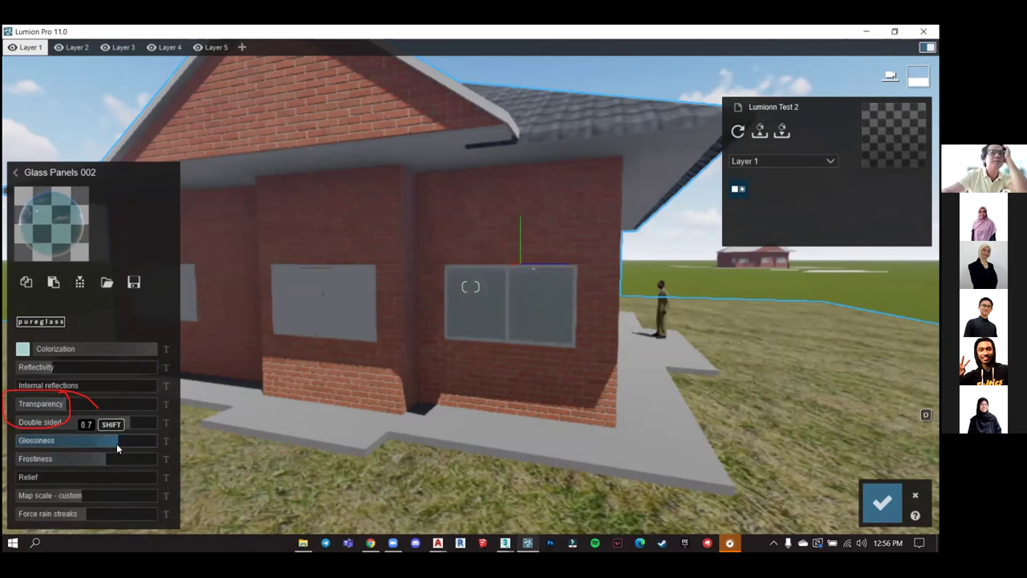
mouse_move(49, 367)
mouse_down()
mouse_move(164, 376)
mouse_move(76, 377)
mouse_move(137, 374)
mouse_up()
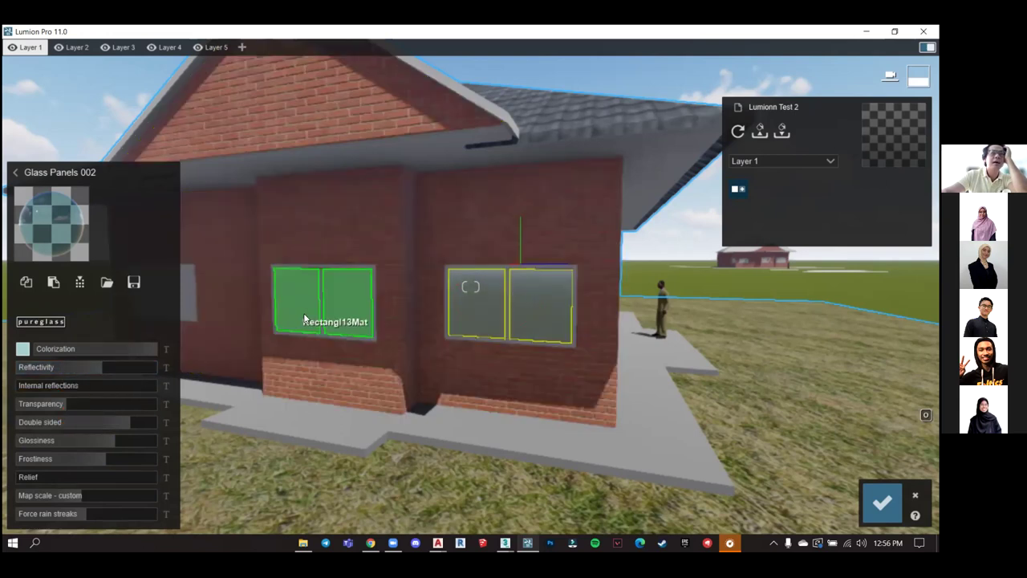
Apply the Metal Painted 001a 1024 outdoor material to the window frame.
click(461, 273)
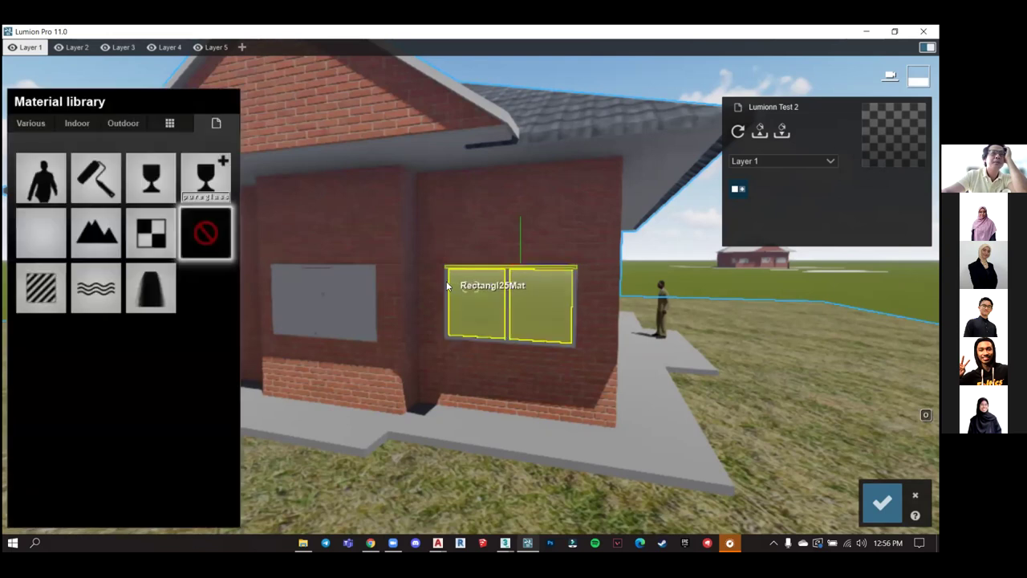
click(115, 126)
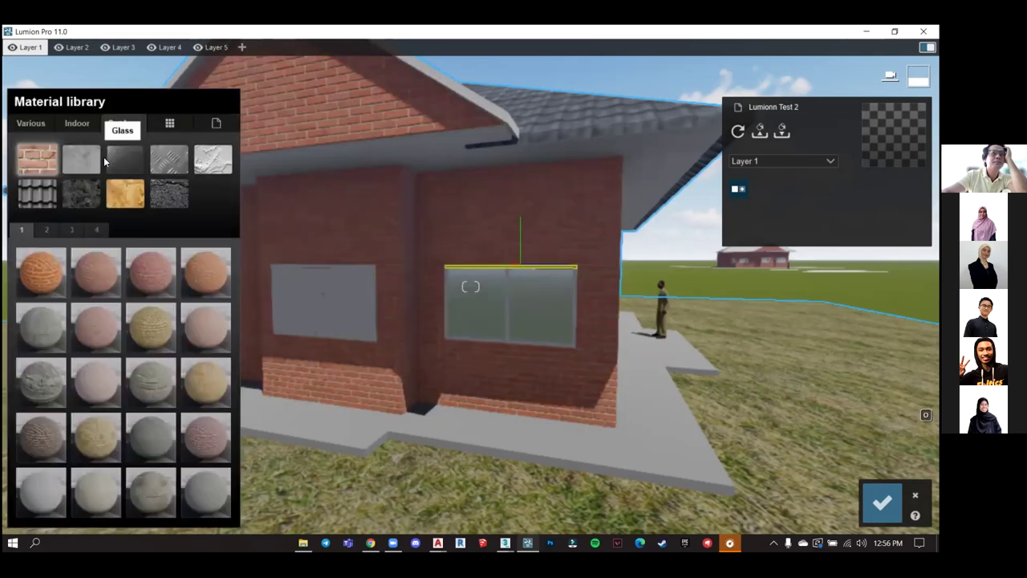
click(169, 159)
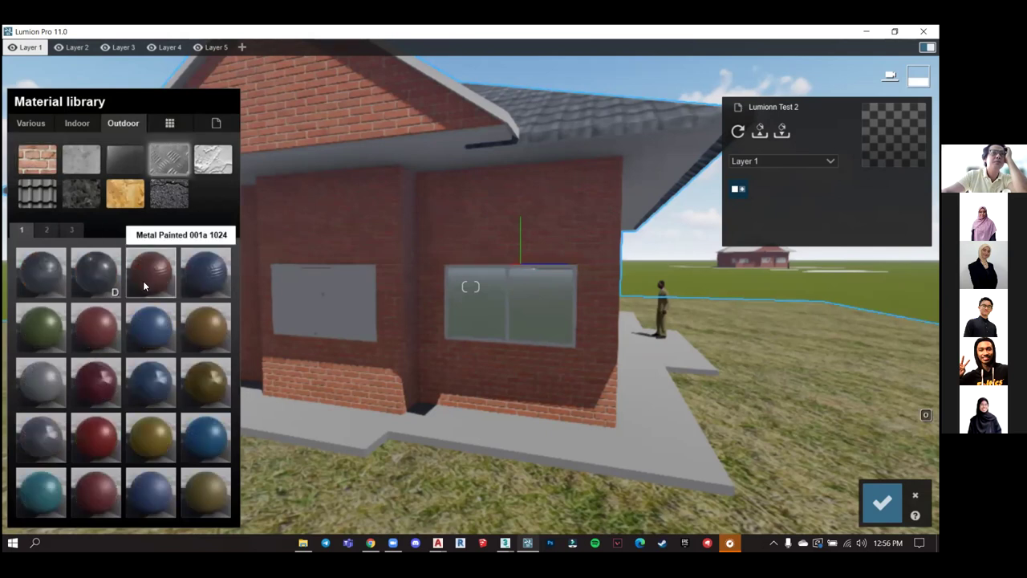
click(143, 281)
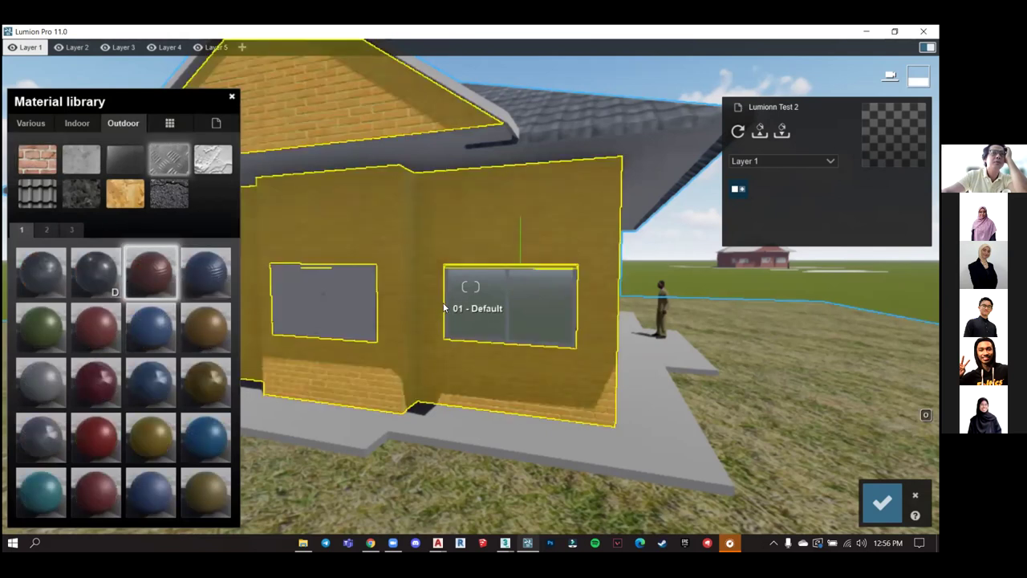
click(445, 307)
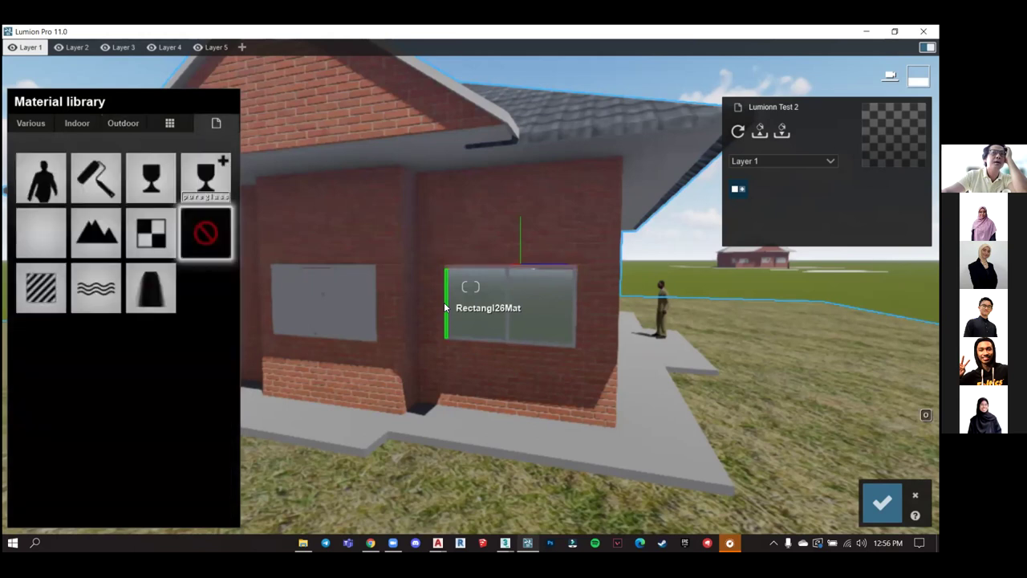
click(120, 121)
click(168, 158)
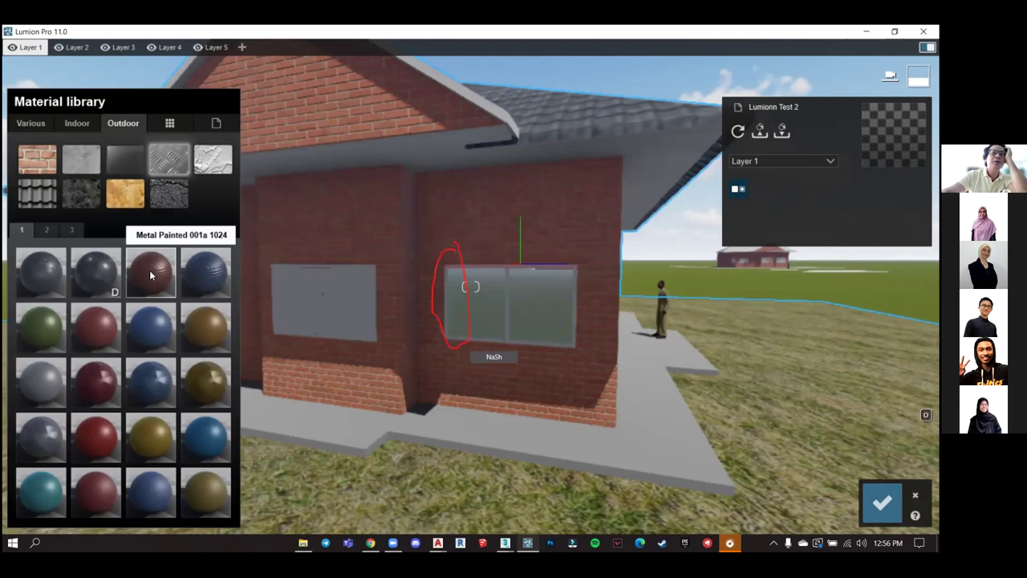
click(149, 273)
click(556, 300)
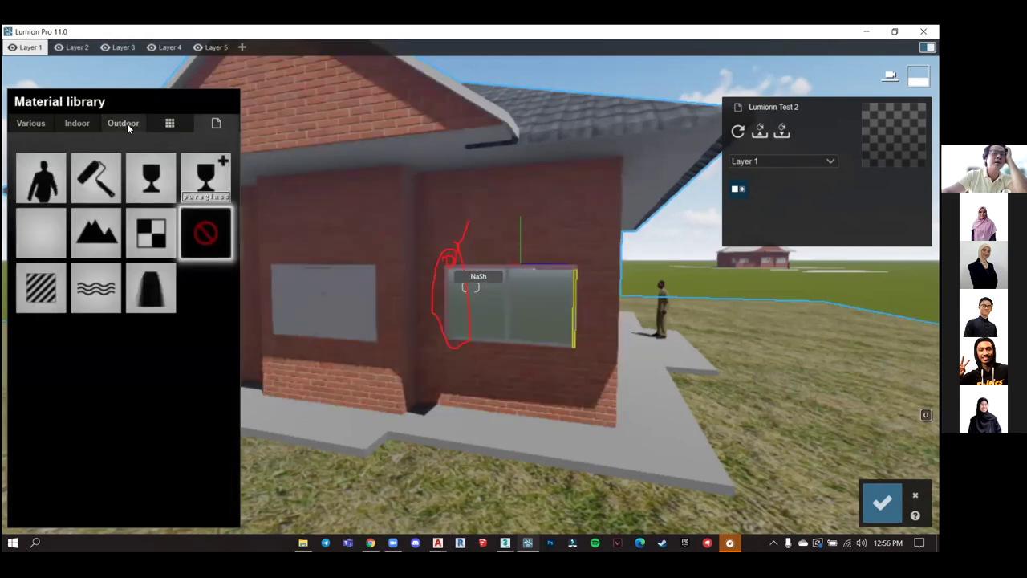
Try a dark stainless steel from page 3 of the outdoor metal materials.
click(127, 124)
click(170, 165)
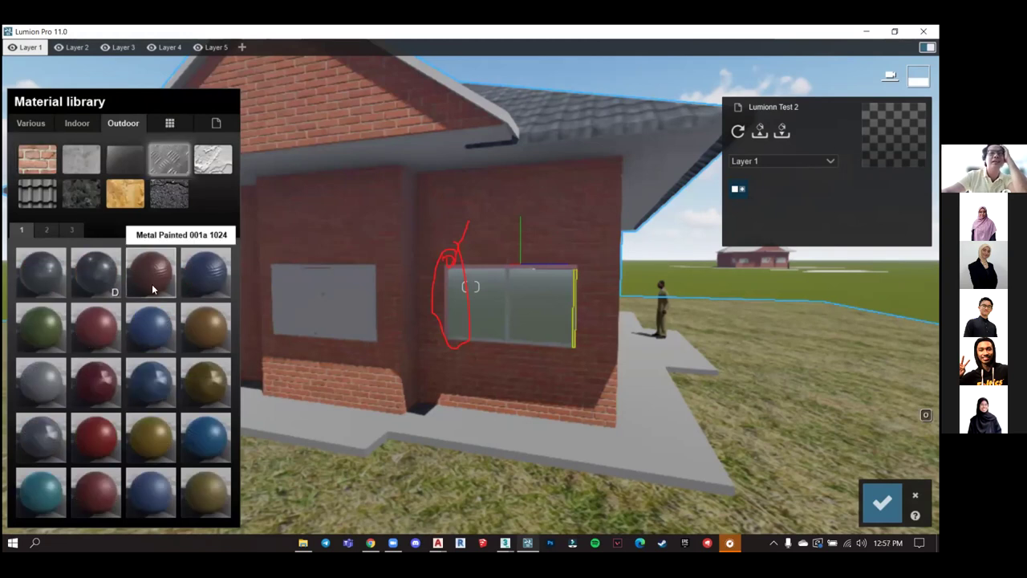
click(45, 231)
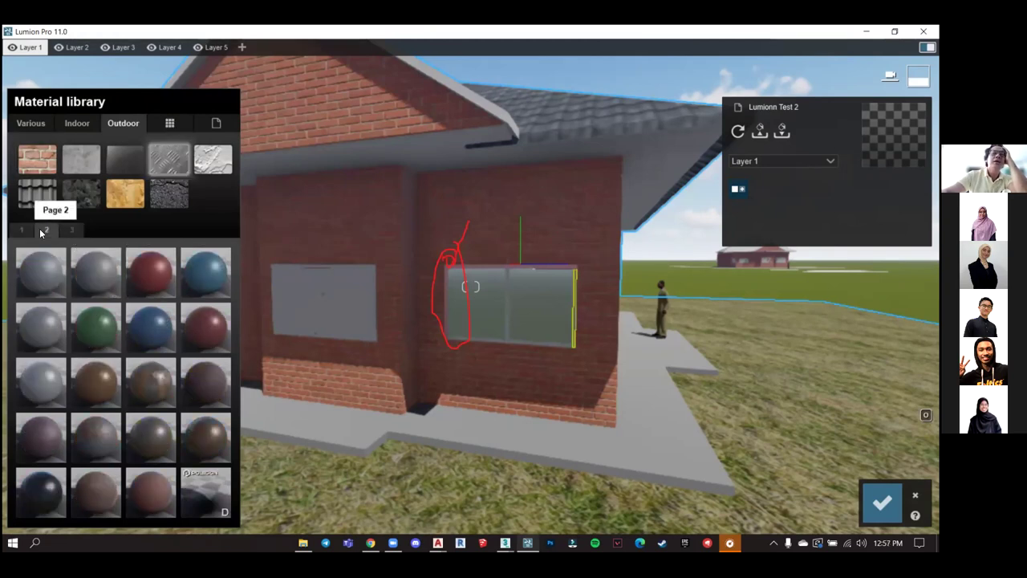
click(69, 230)
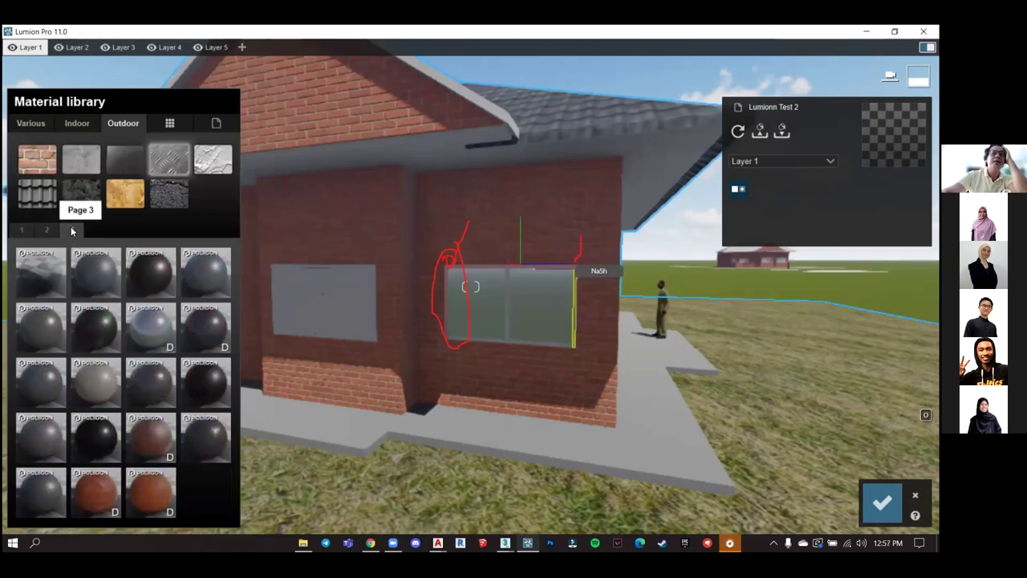
click(104, 433)
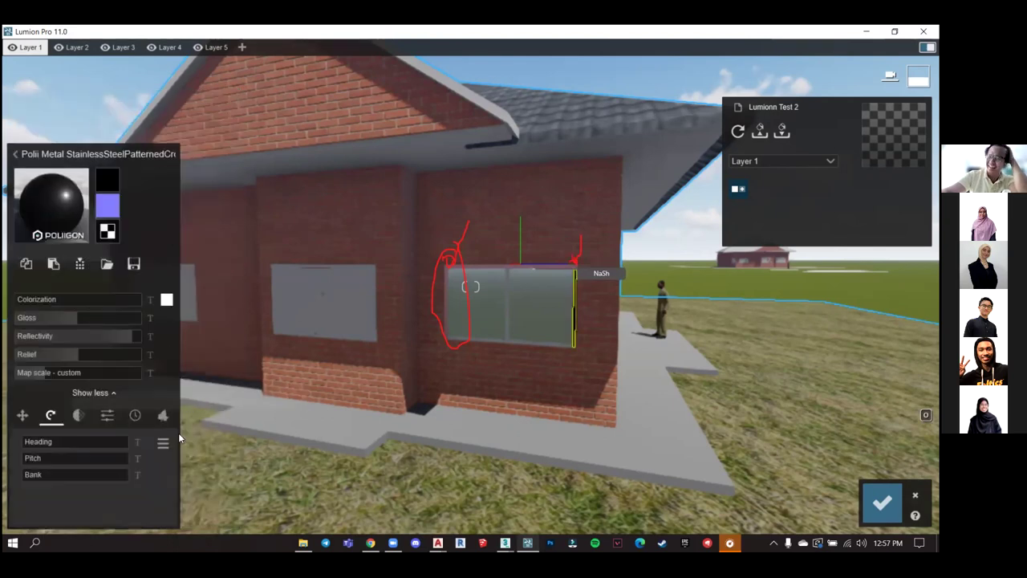
click(533, 350)
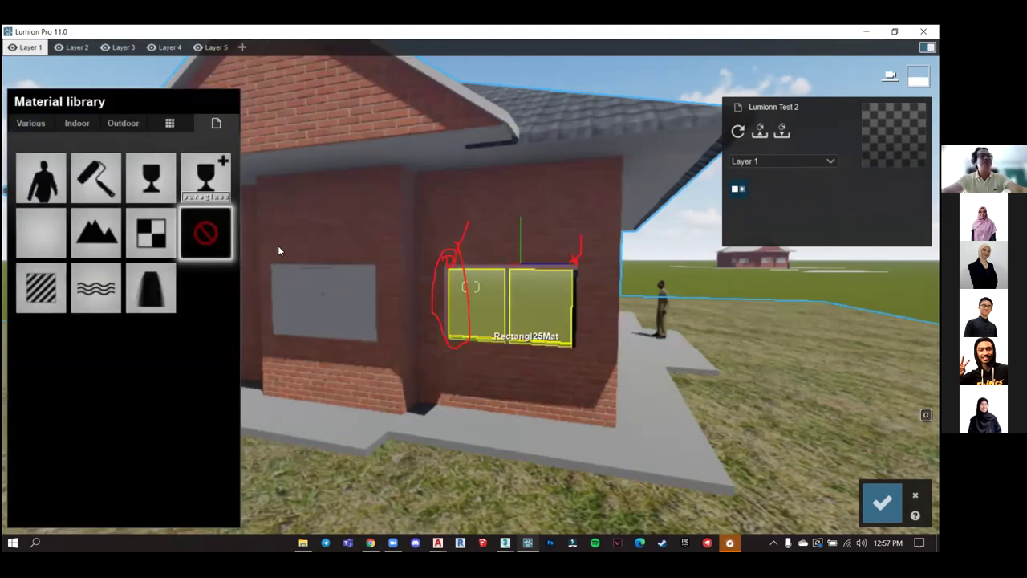
click(134, 125)
click(169, 158)
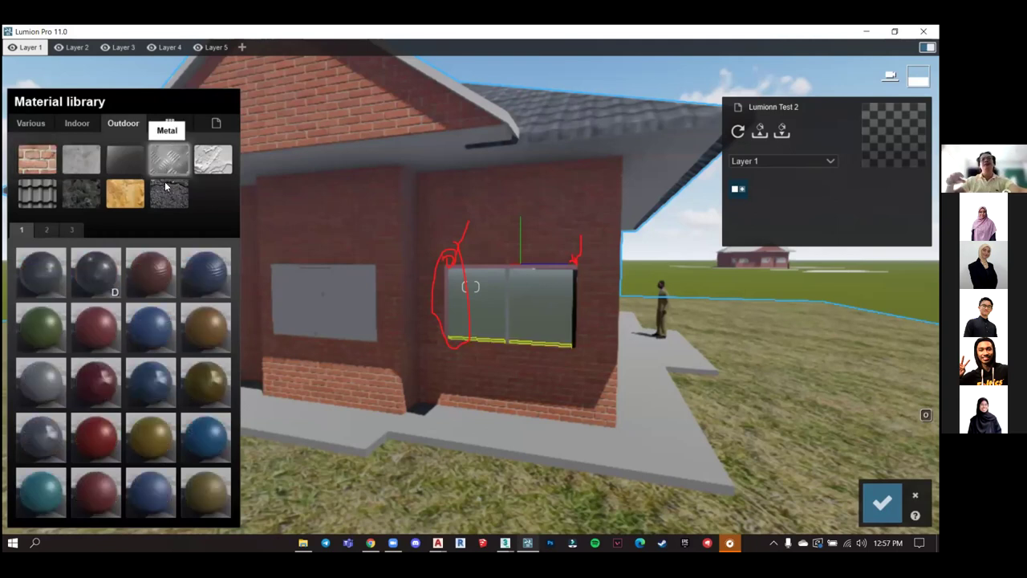
click(77, 231)
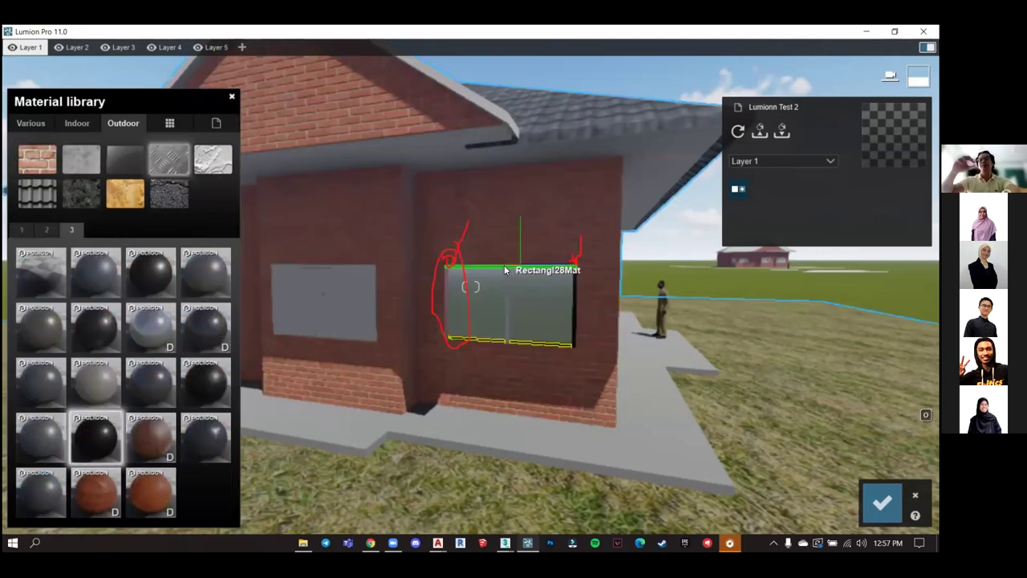
Drag the dark stainless steel metal onto the window frame and a second frame part.
click(504, 265)
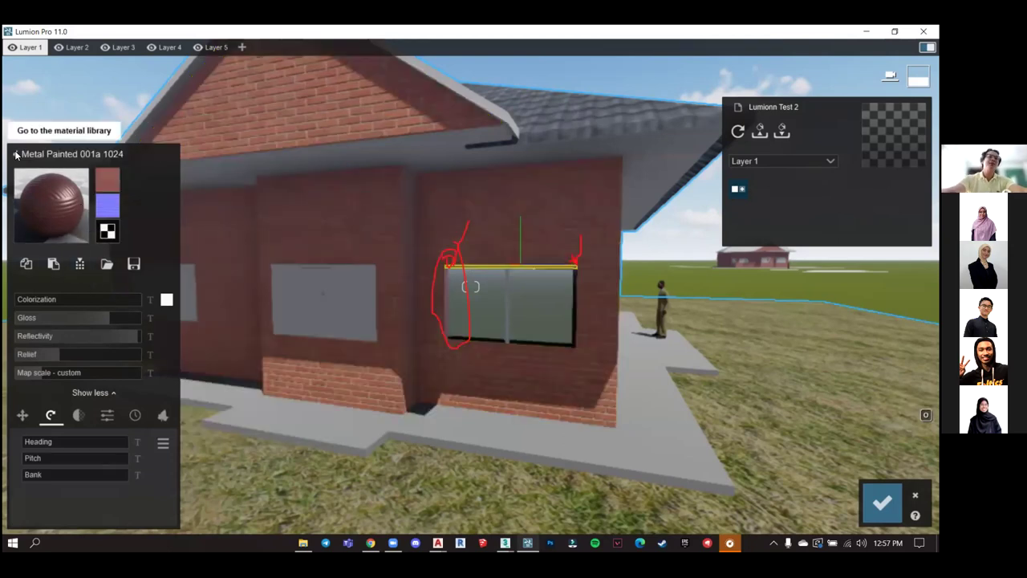
click(51, 202)
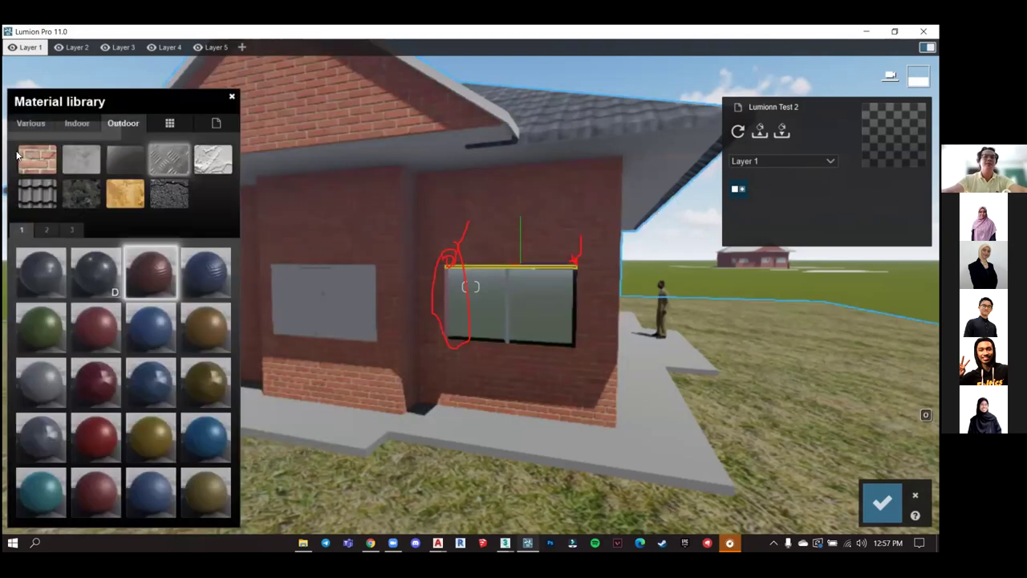
click(71, 229)
drag(96, 434, 445, 302)
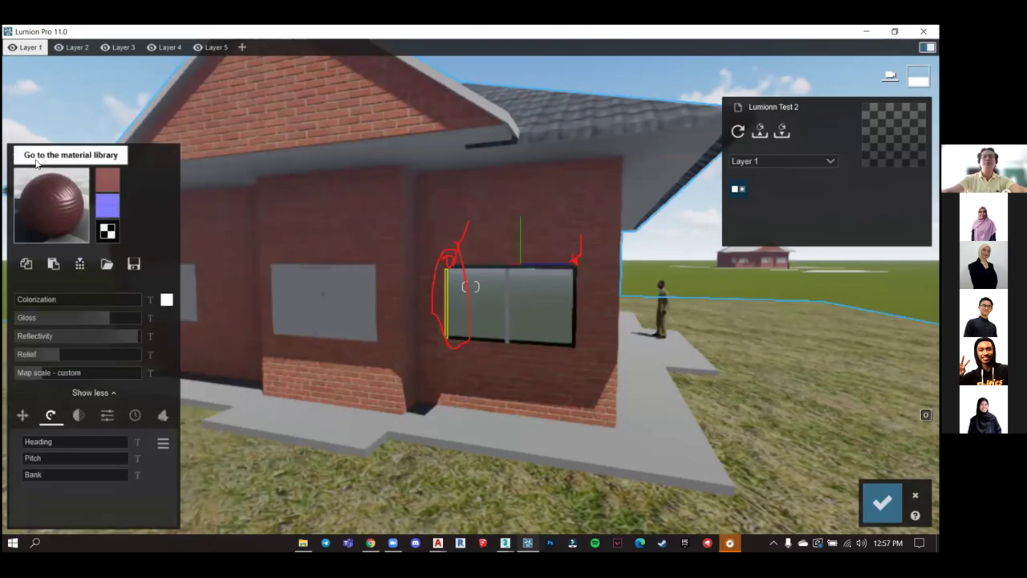
click(79, 208)
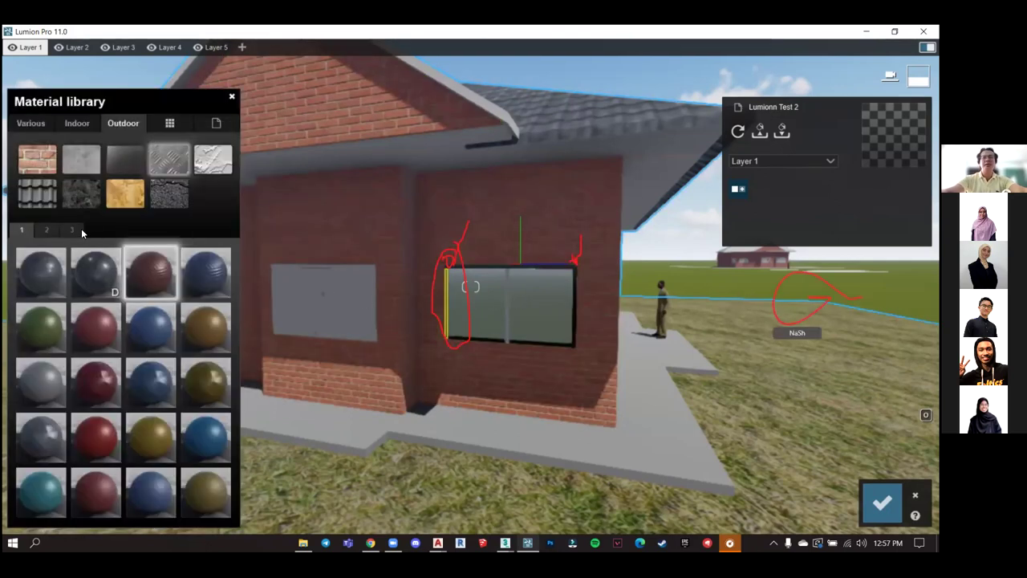
click(73, 230)
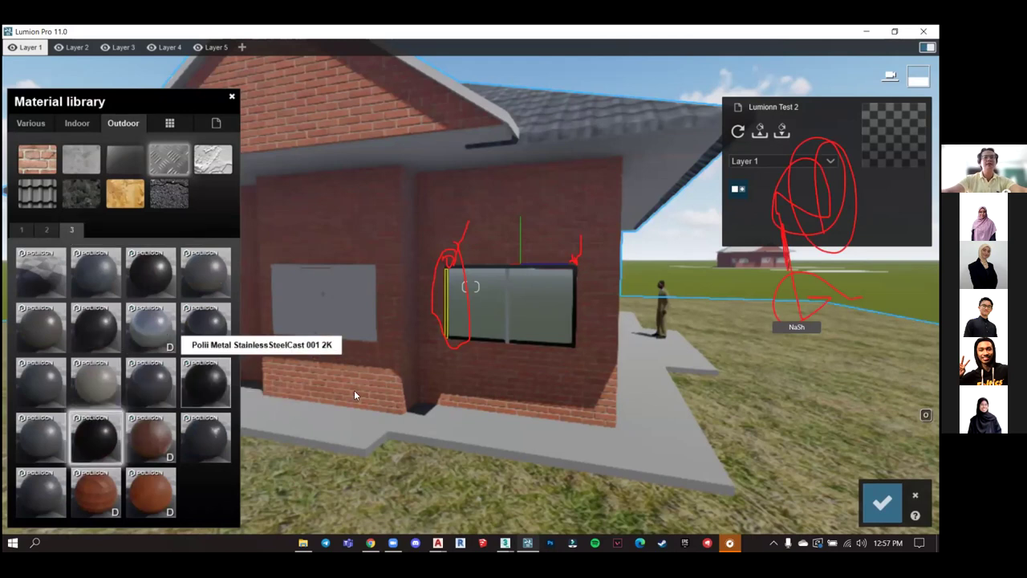
drag(96, 422, 472, 327)
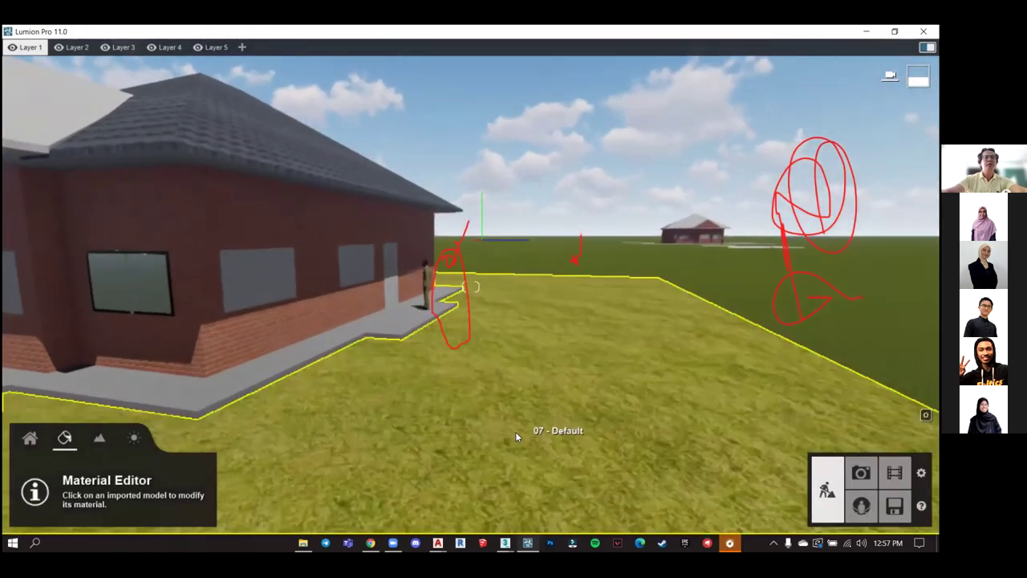
Change the ground beside the house to the 3D Grass material Clean Cut Grass.
click(516, 438)
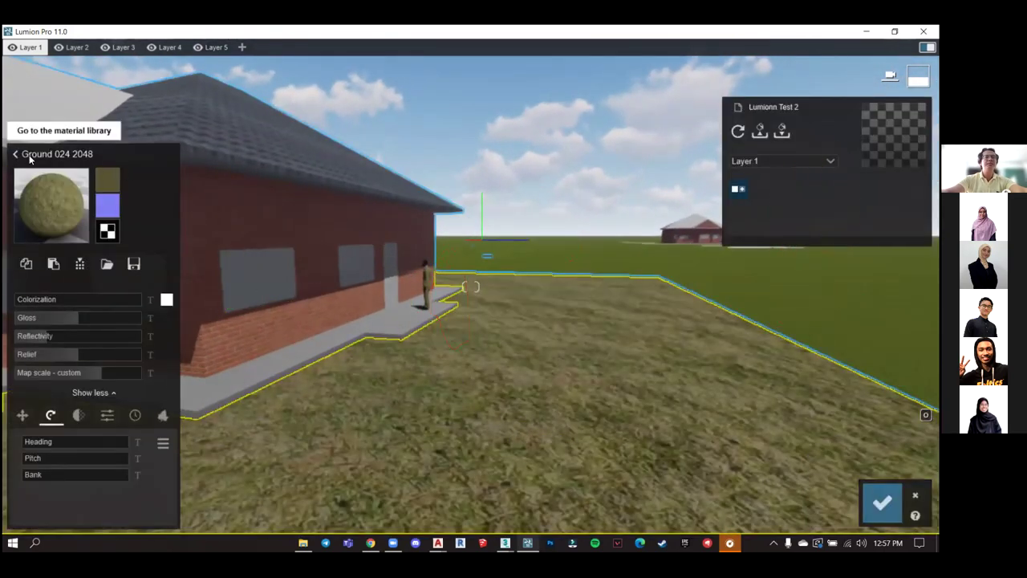
click(29, 158)
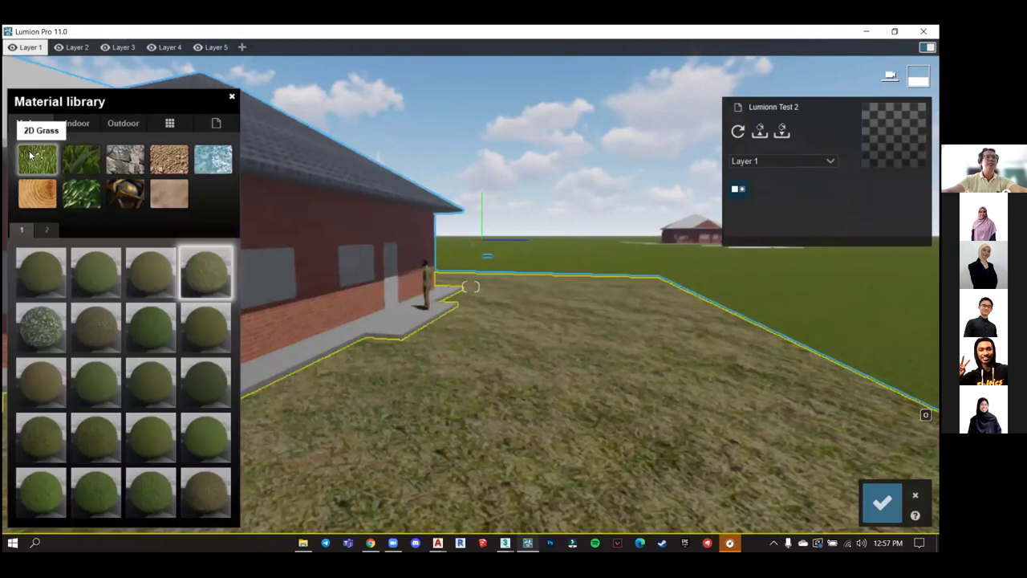
click(75, 164)
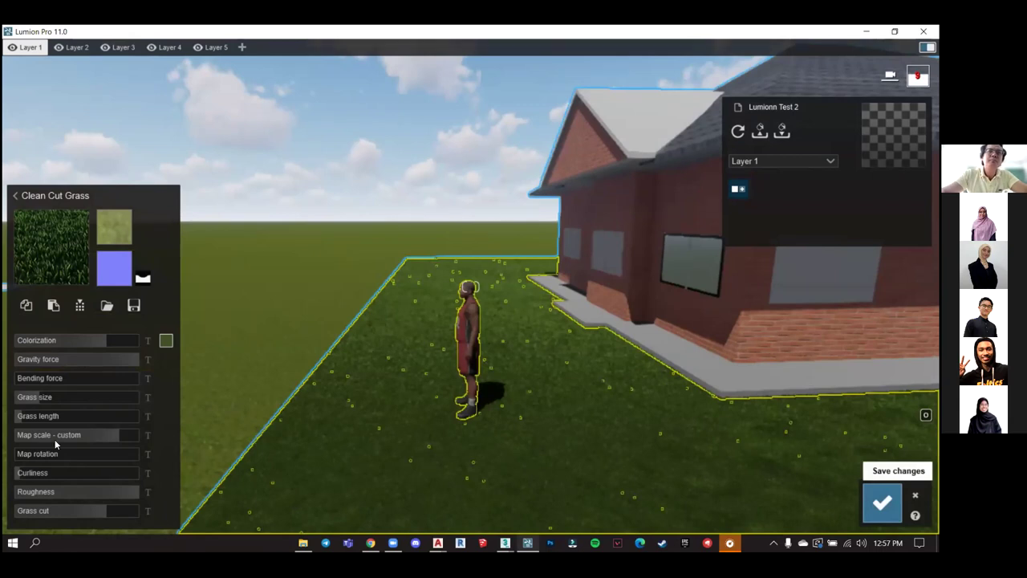
key(Escape)
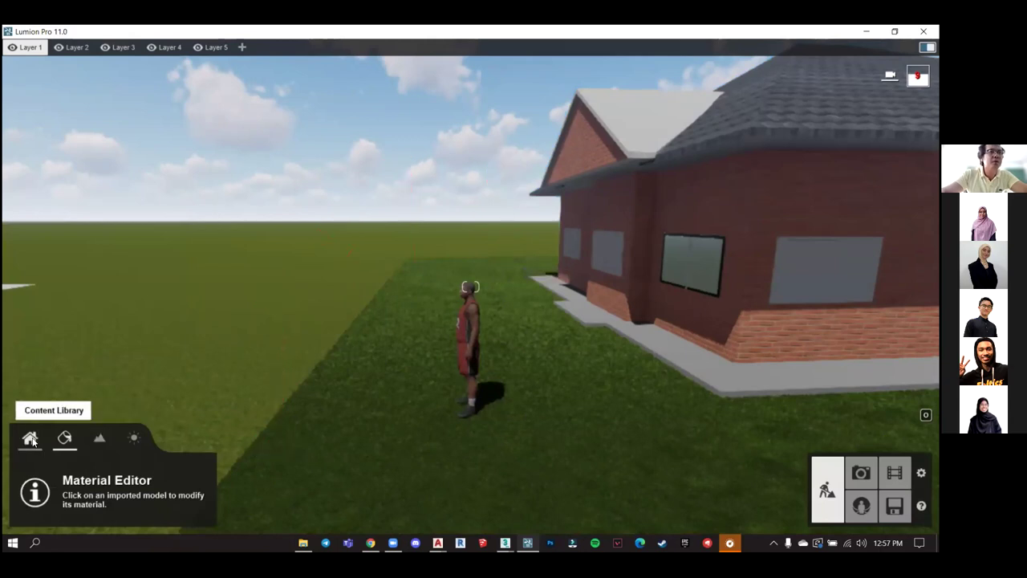
Place a Bismarck Palm from Nature > Palm on the lawn beside the standing man.
click(31, 438)
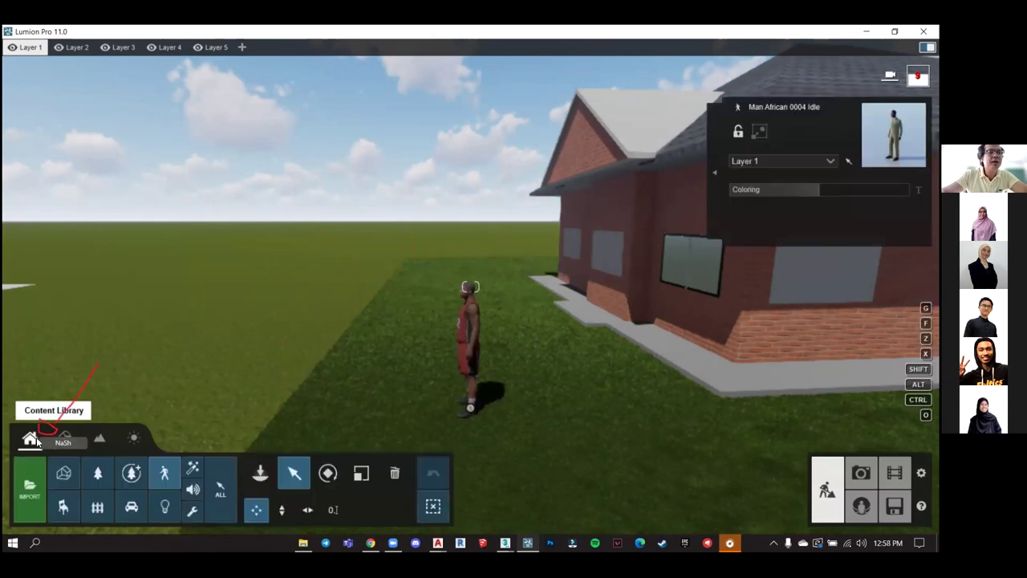
click(259, 474)
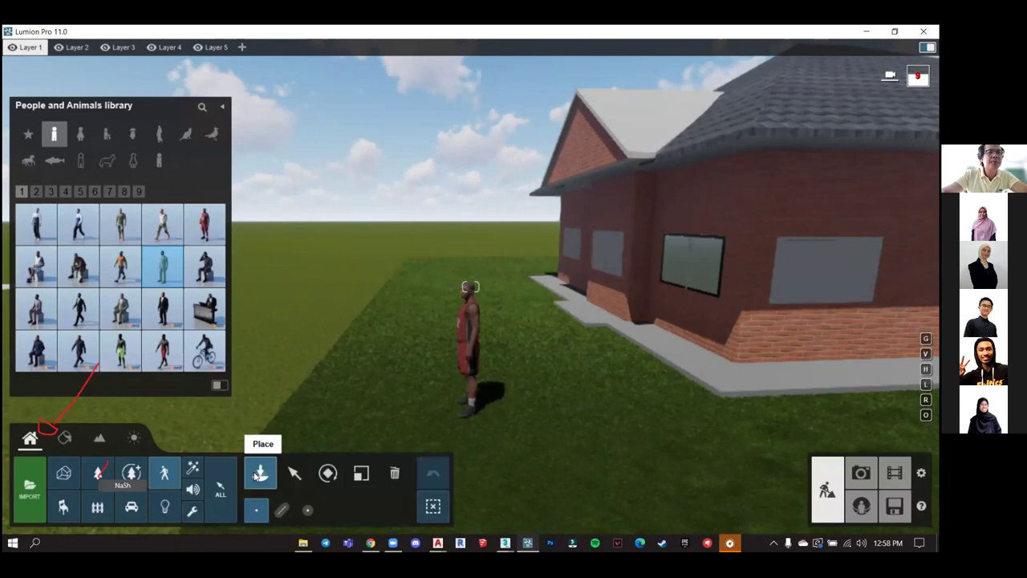
click(100, 473)
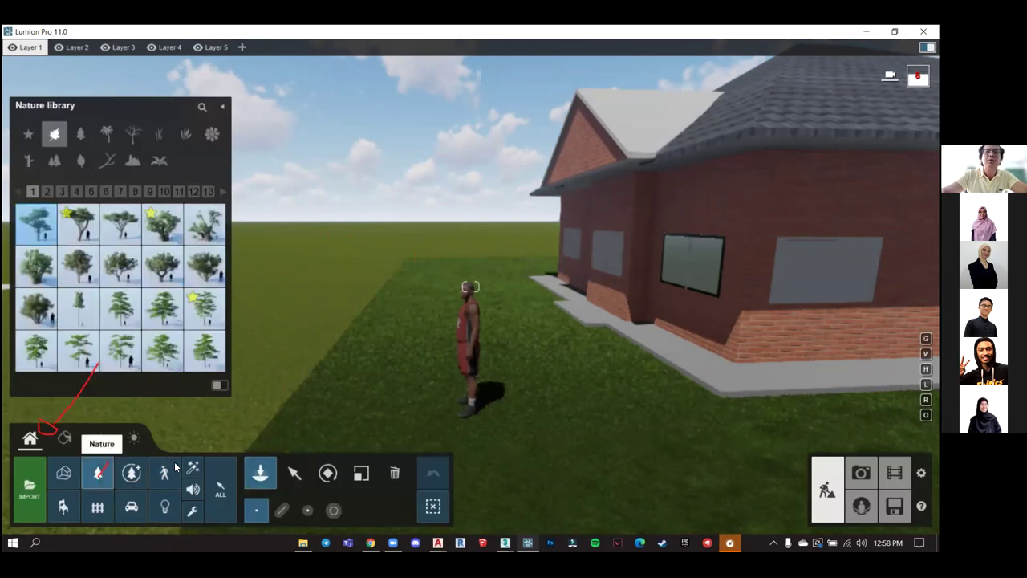
click(325, 302)
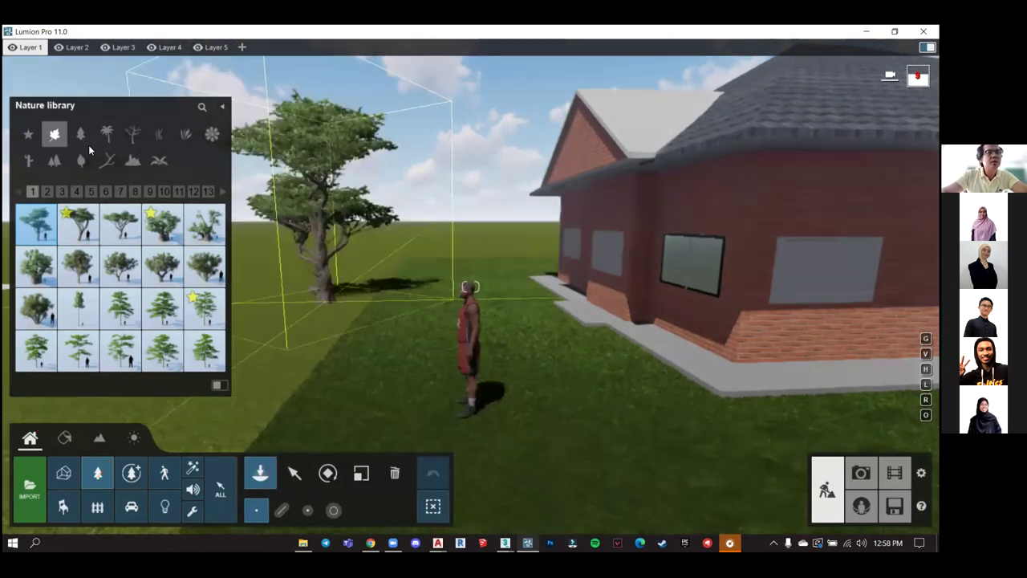
click(81, 135)
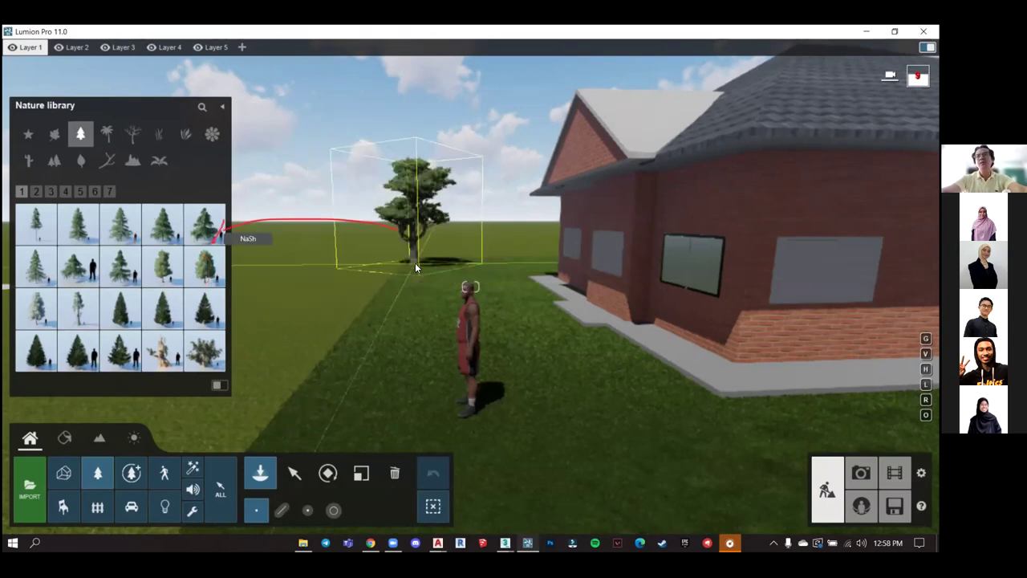
click(108, 134)
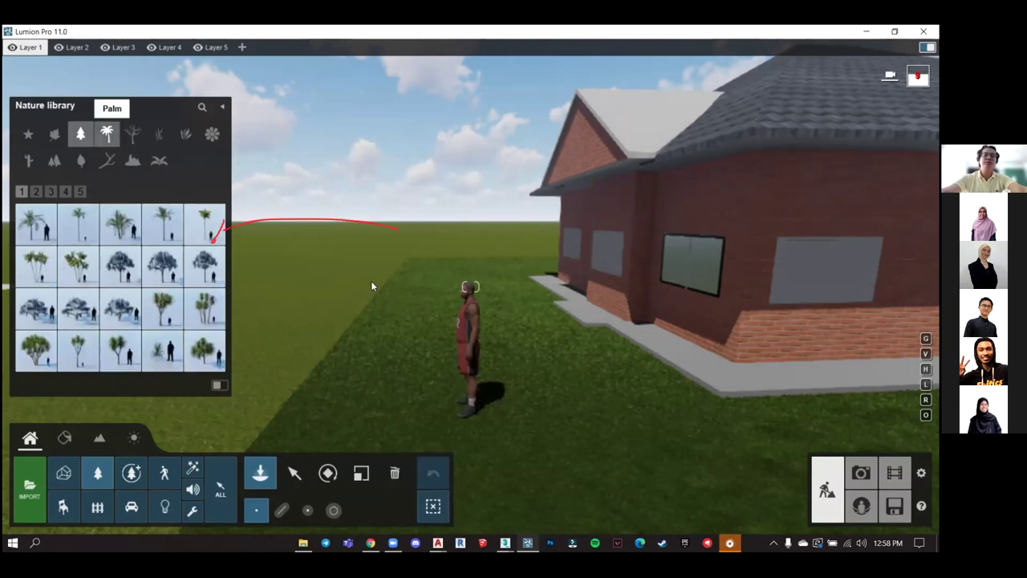
click(156, 312)
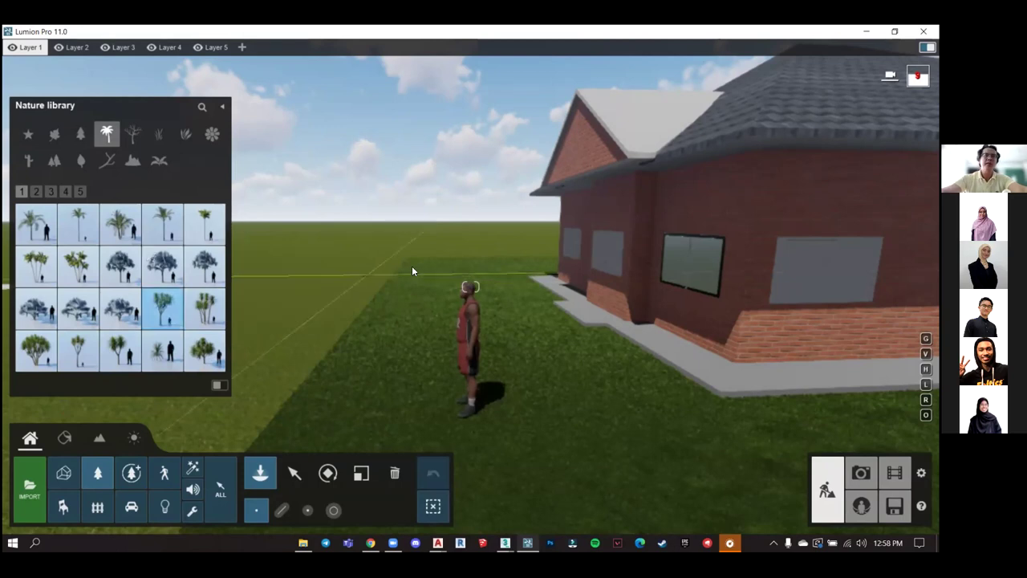
click(408, 258)
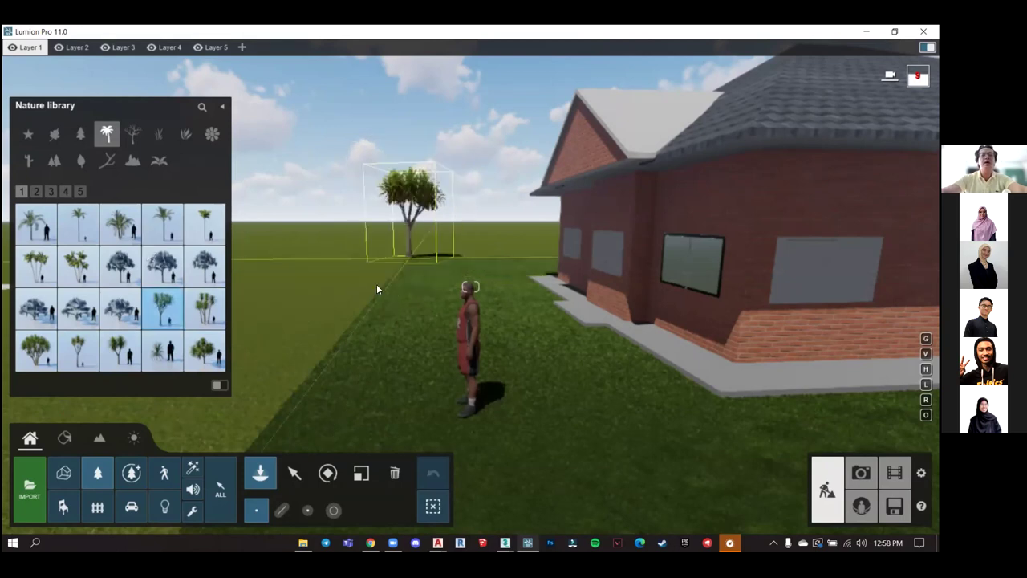
click(379, 283)
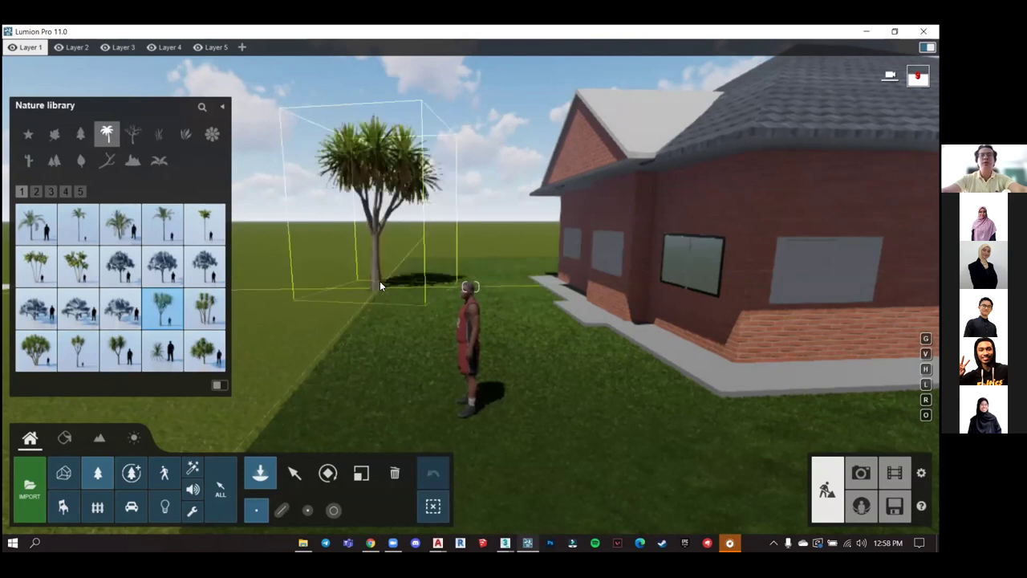
key(e)
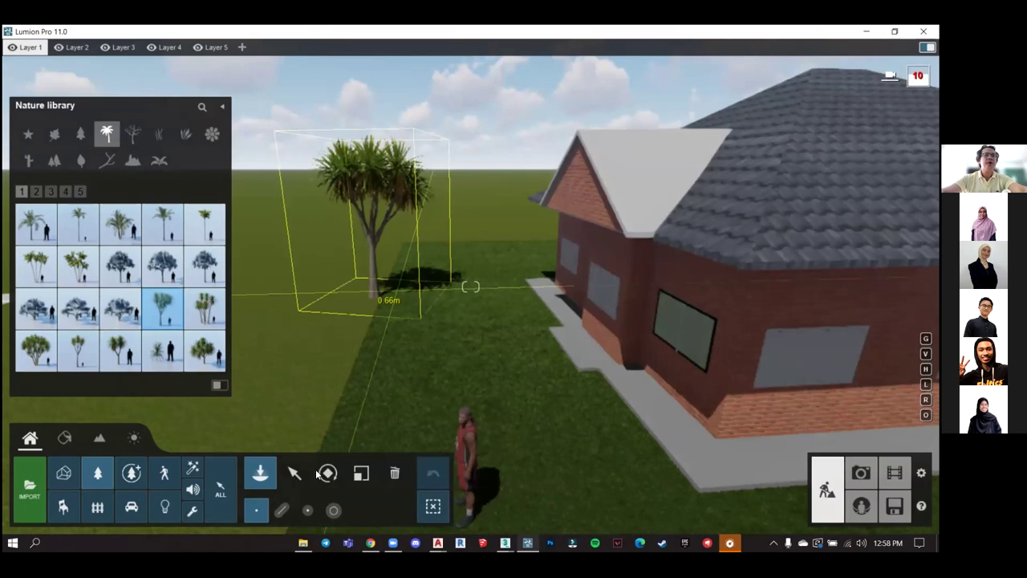
Try placing several palm trees on the lawn in multiple-placement mode.
click(282, 510)
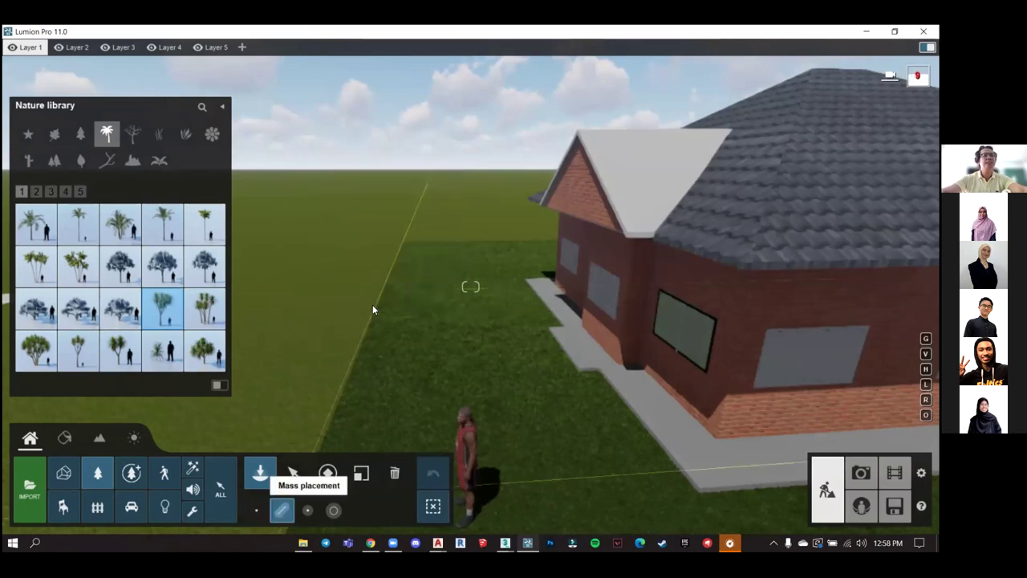
click(373, 304)
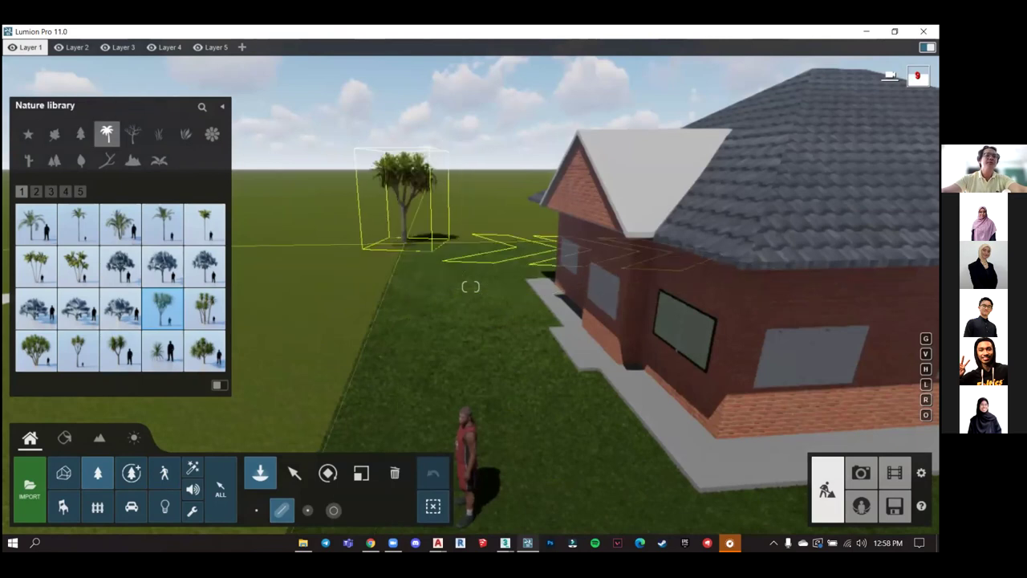
right_drag(407, 243, 417, 249)
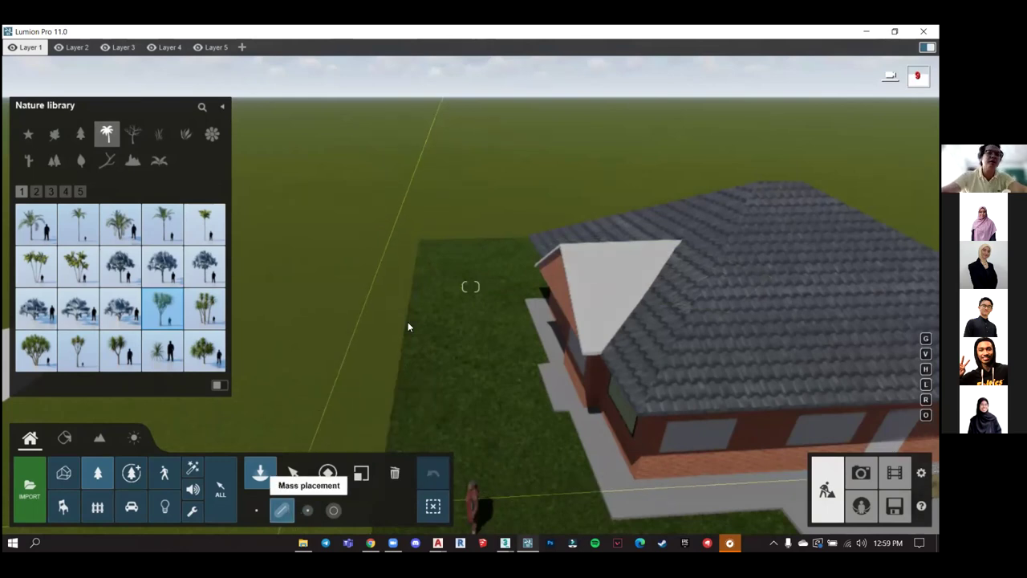
click(344, 253)
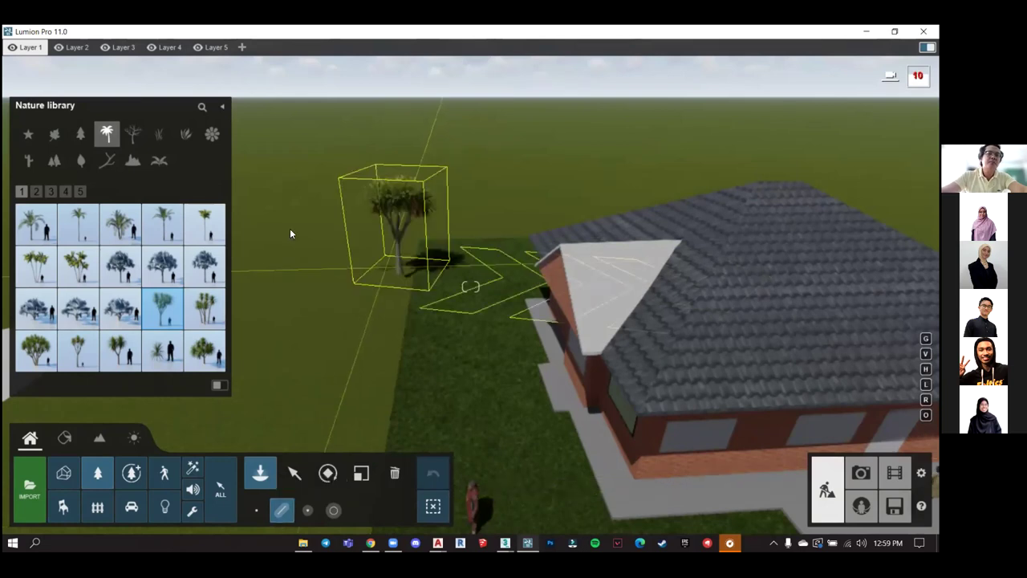
click(291, 231)
Place single palm trees beside the house, undoing each with Ctrl+Z.
click(258, 509)
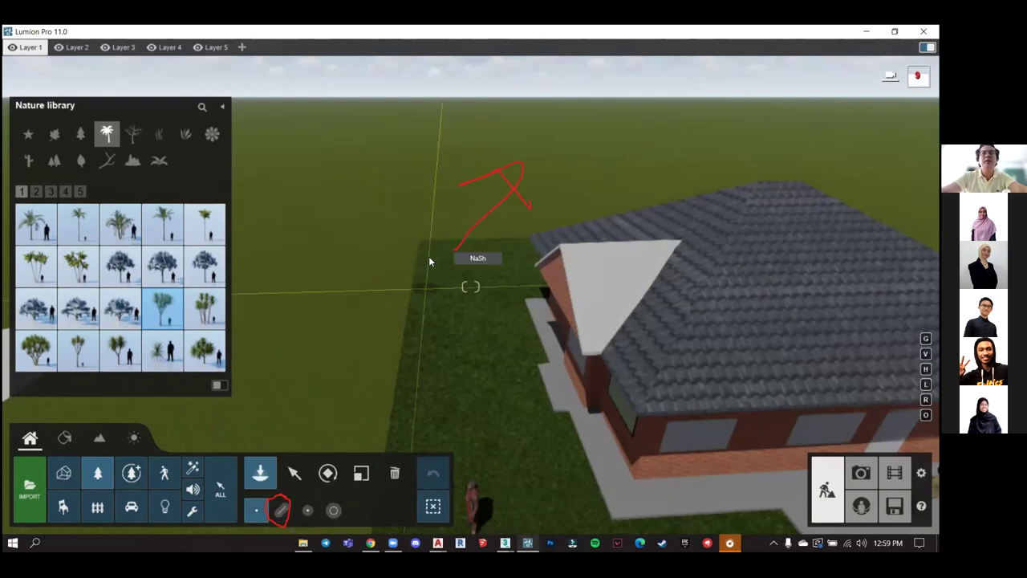
click(429, 256)
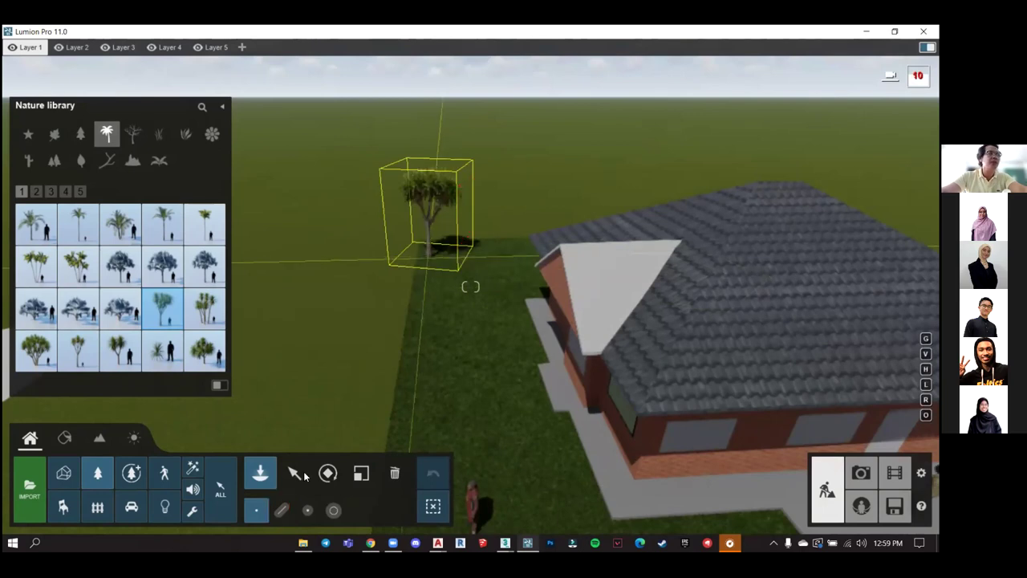
key(ctrl+z)
click(424, 249)
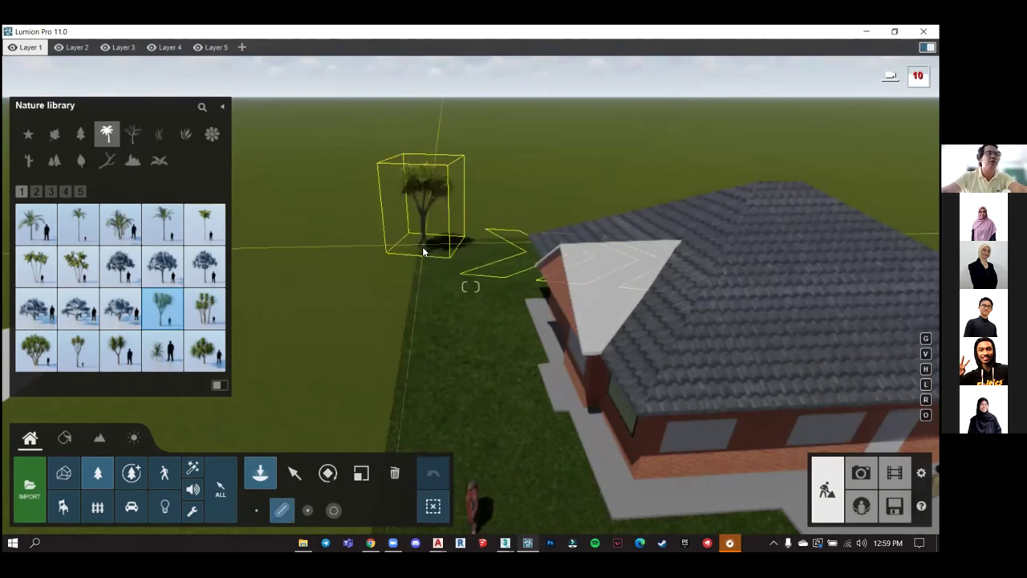
key(ctrl+z)
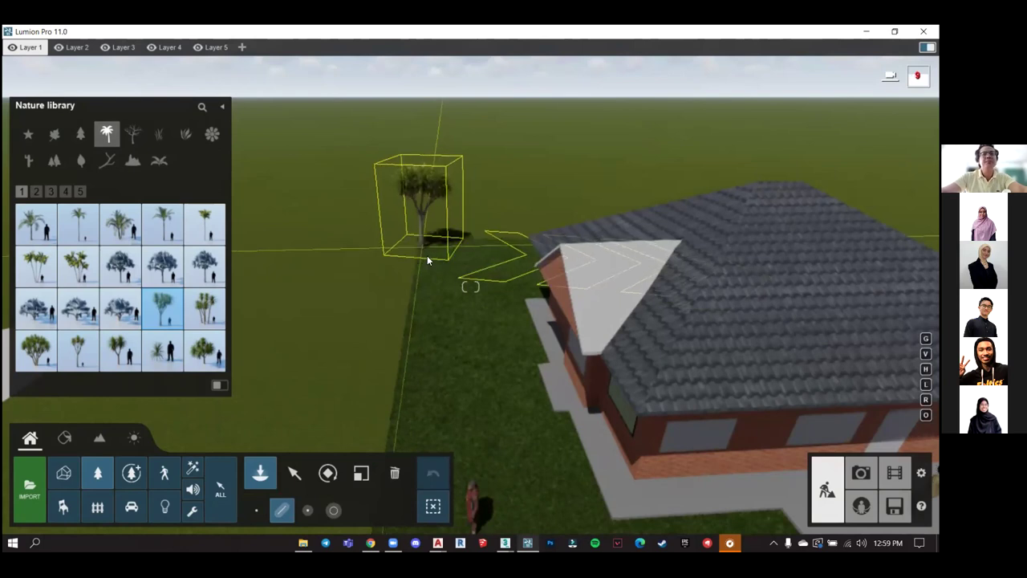
Draw a mass-placement line across the lawn for a row of palm trees.
click(419, 338)
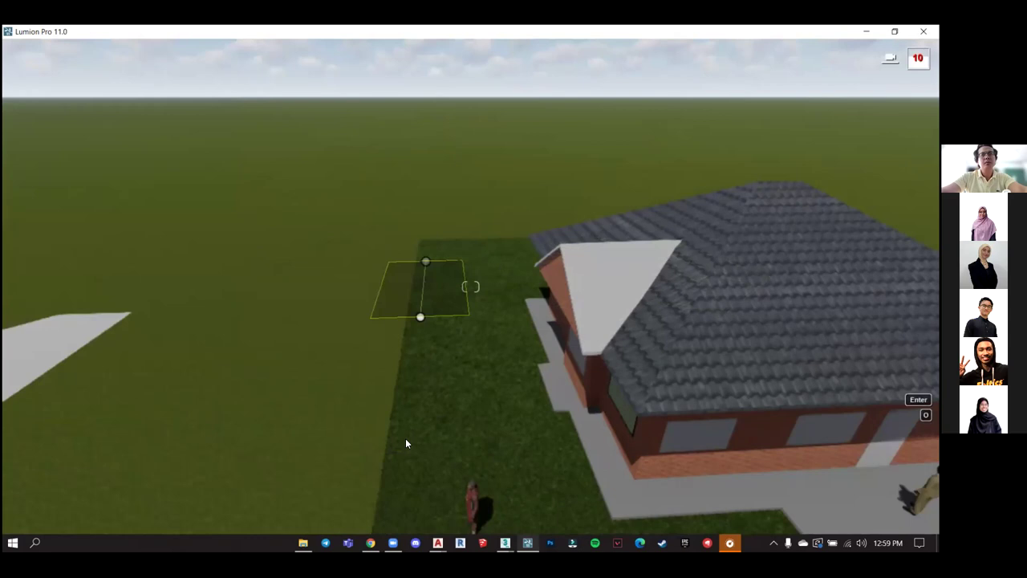
right_drag(402, 479, 403, 475)
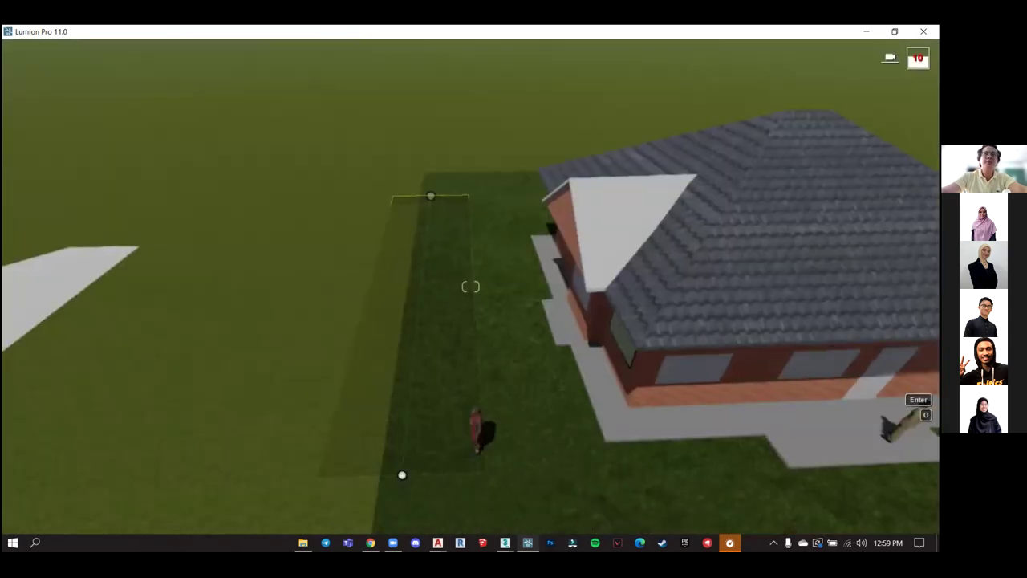
click(402, 475)
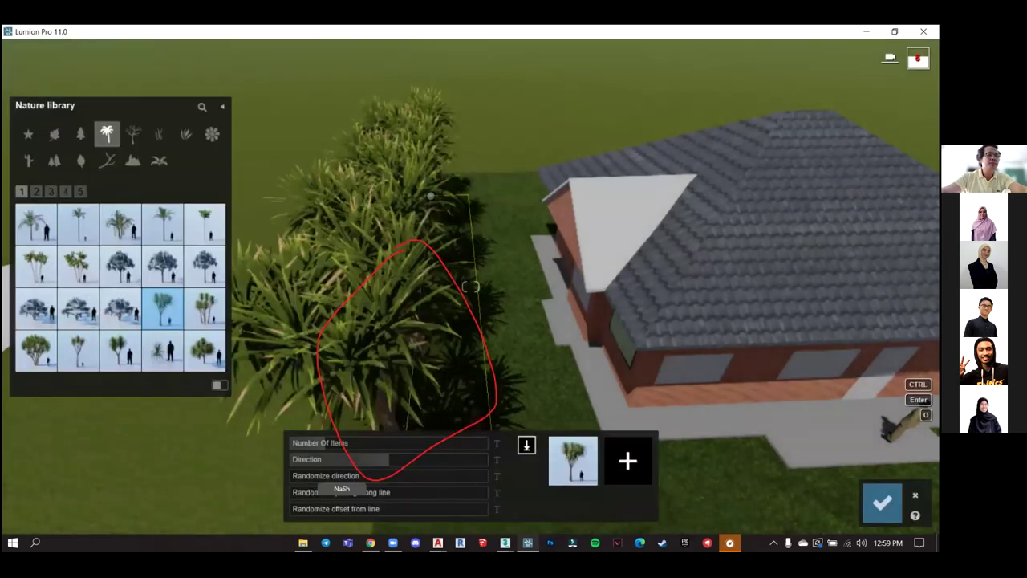
right_drag(470, 305, 465, 306)
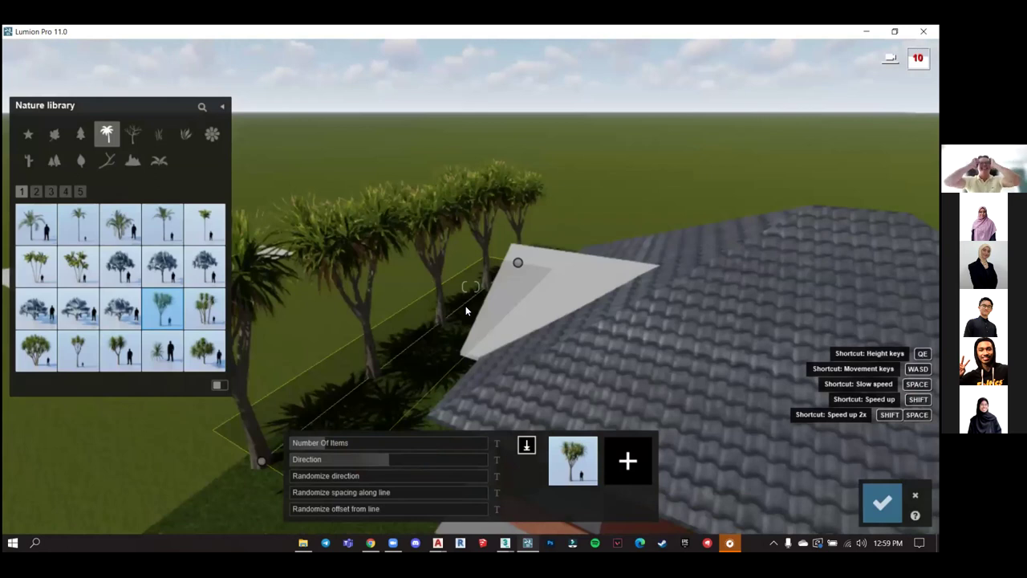
right_drag(382, 470, 378, 470)
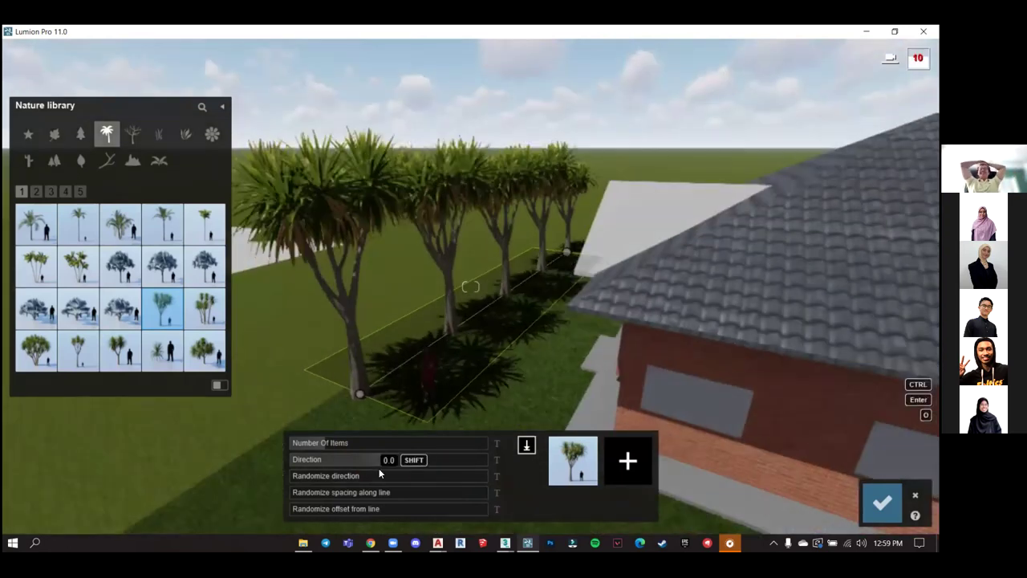
Set the row to 10 trees with direction randomized at 0.3, and confirm it.
click(319, 442)
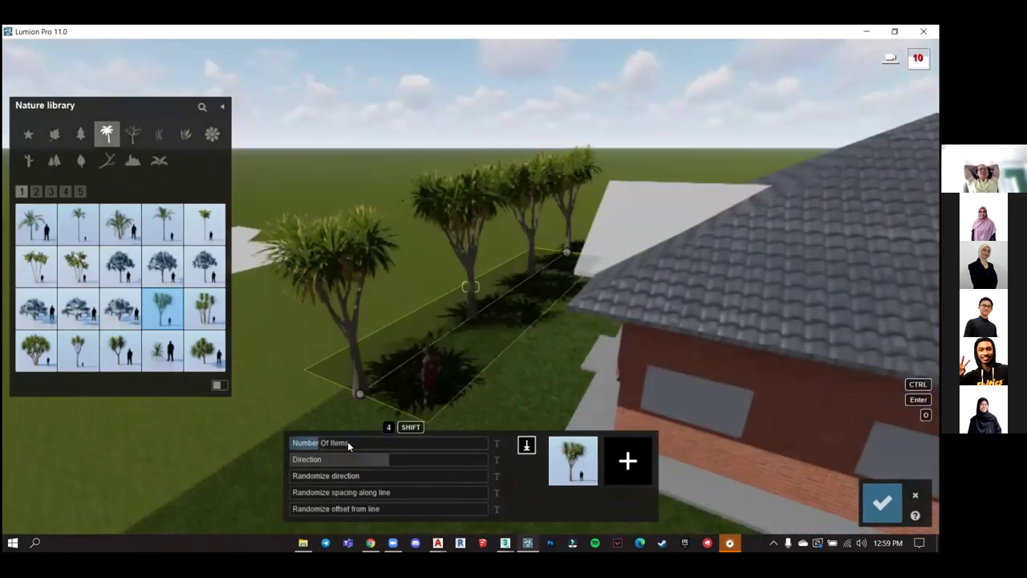
click(347, 442)
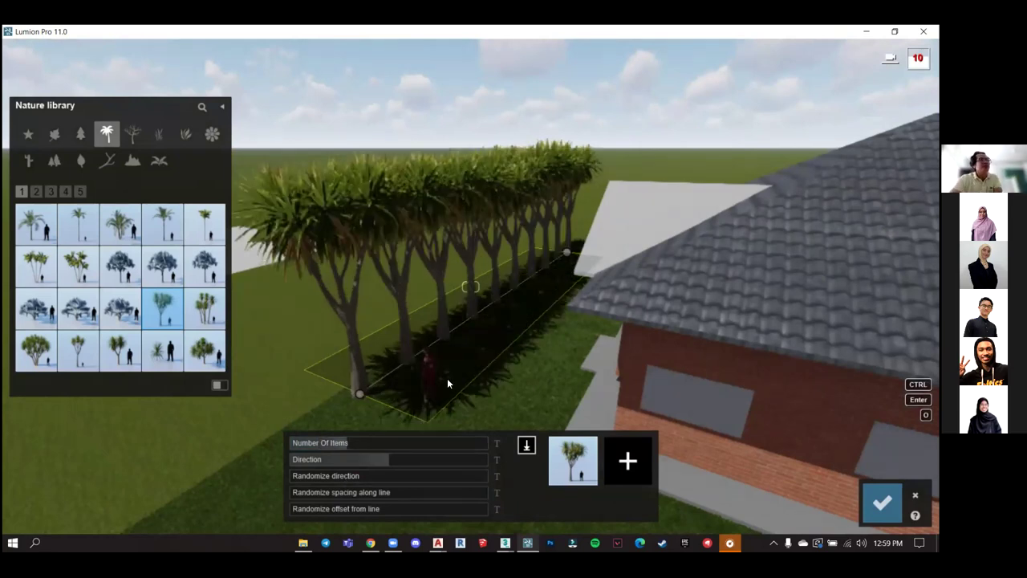
right_drag(447, 378, 448, 378)
key(e)
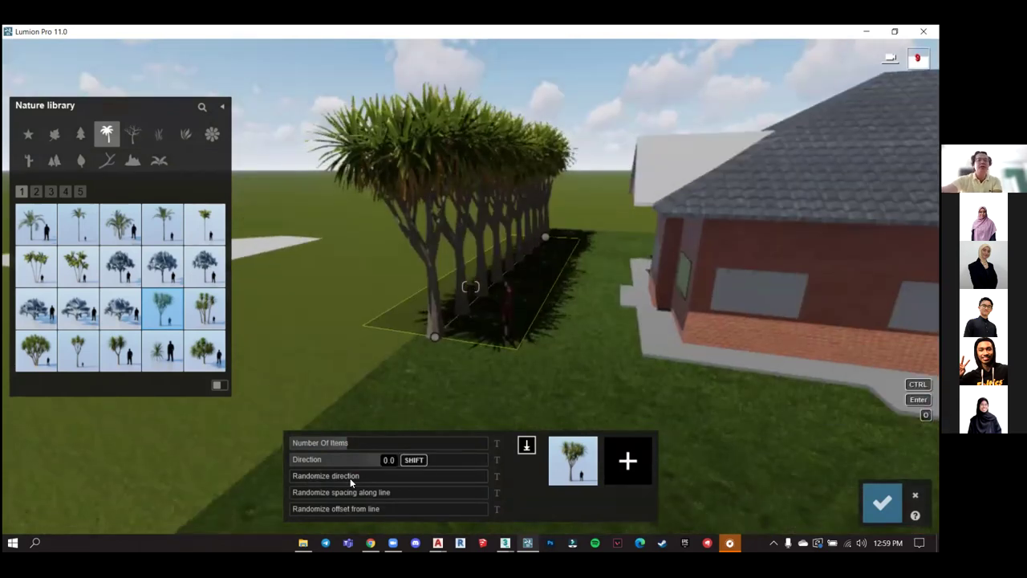
drag(350, 478, 373, 484)
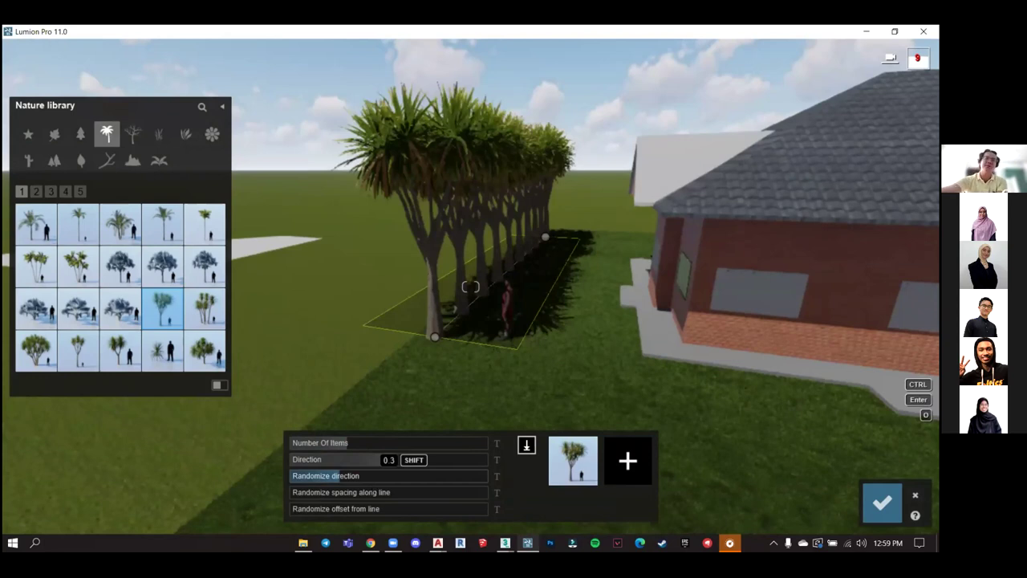
click(883, 502)
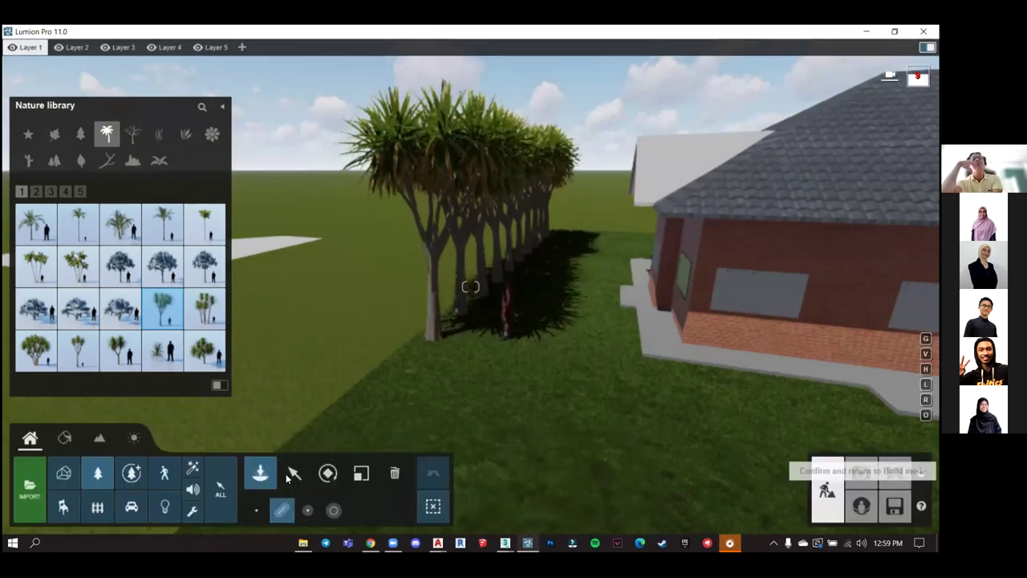
click(64, 472)
Turn and pull the camera back to frame the house, palm row and people.
click(293, 474)
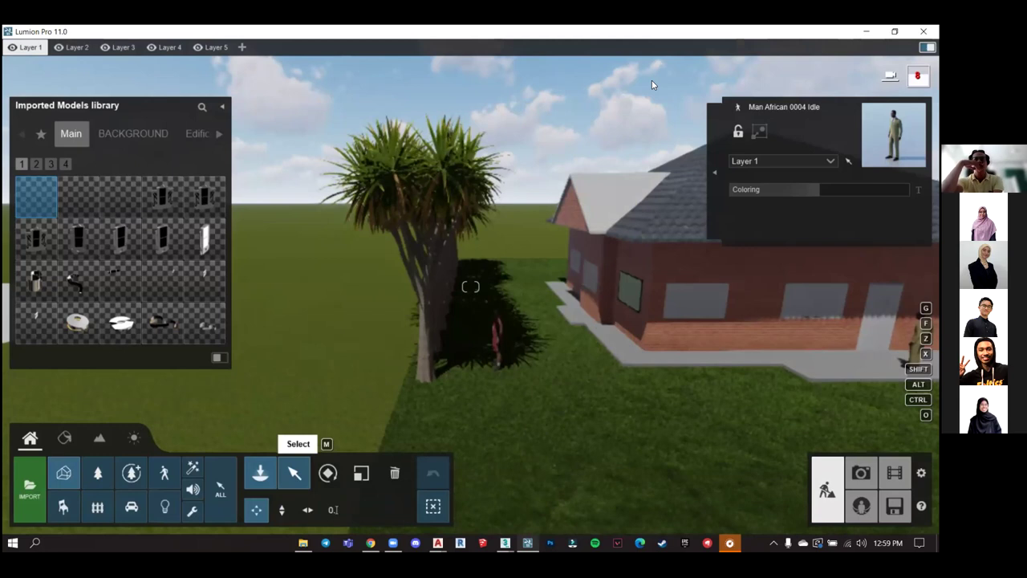
right_click(559, 359)
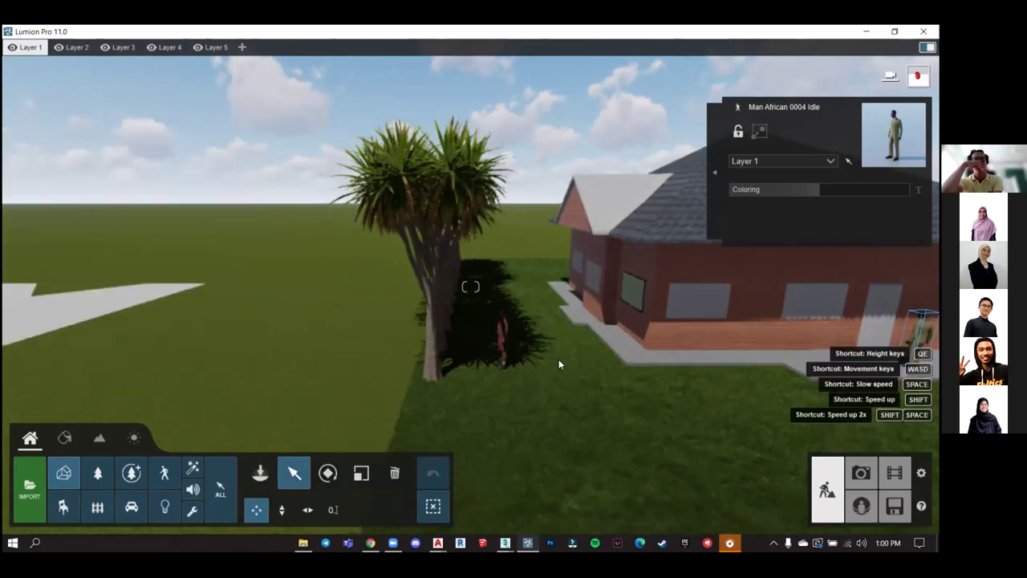
right_drag(558, 359, 594, 359)
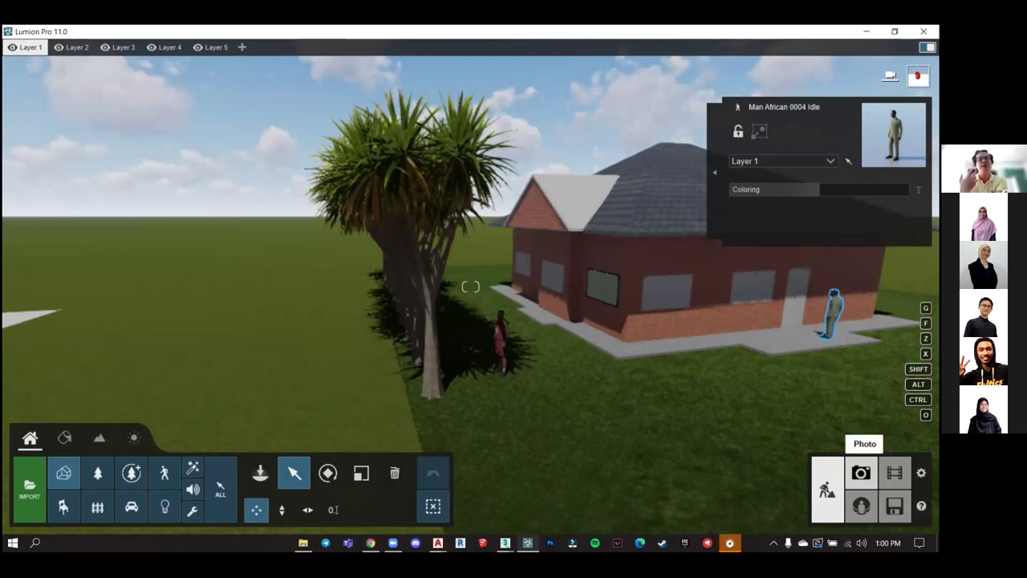
scroll(598, 395, down, 4)
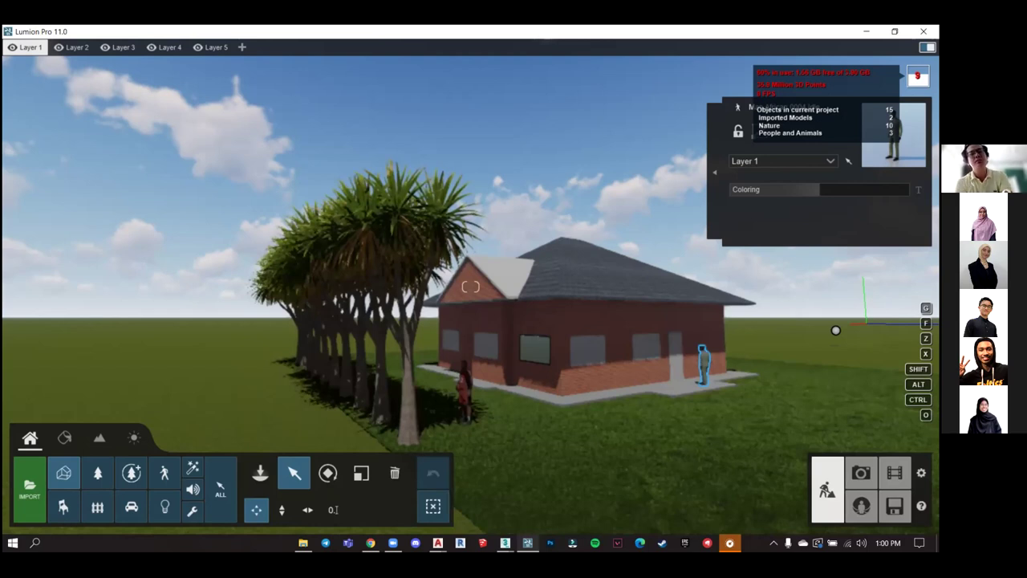
click(830, 188)
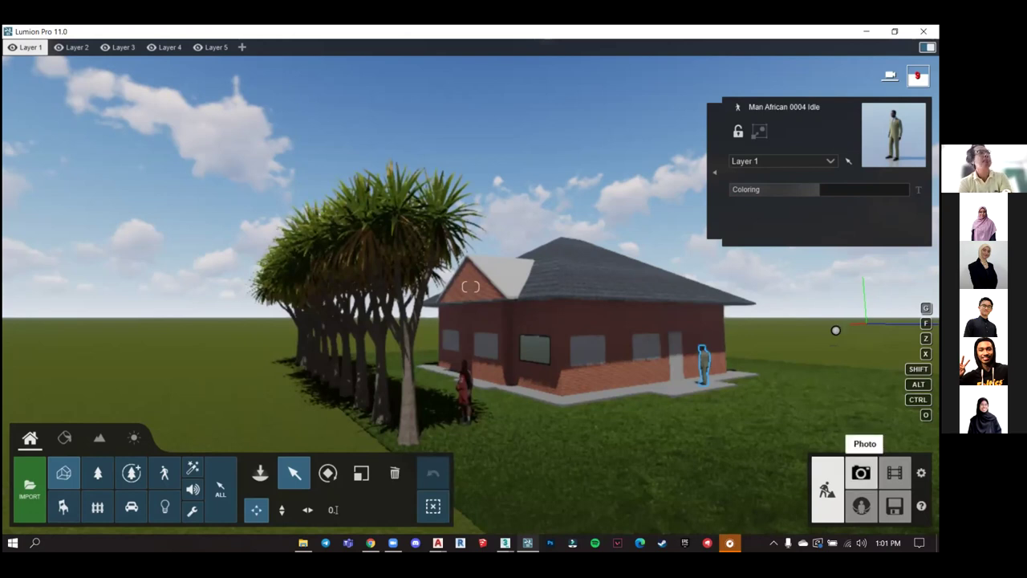
click(861, 473)
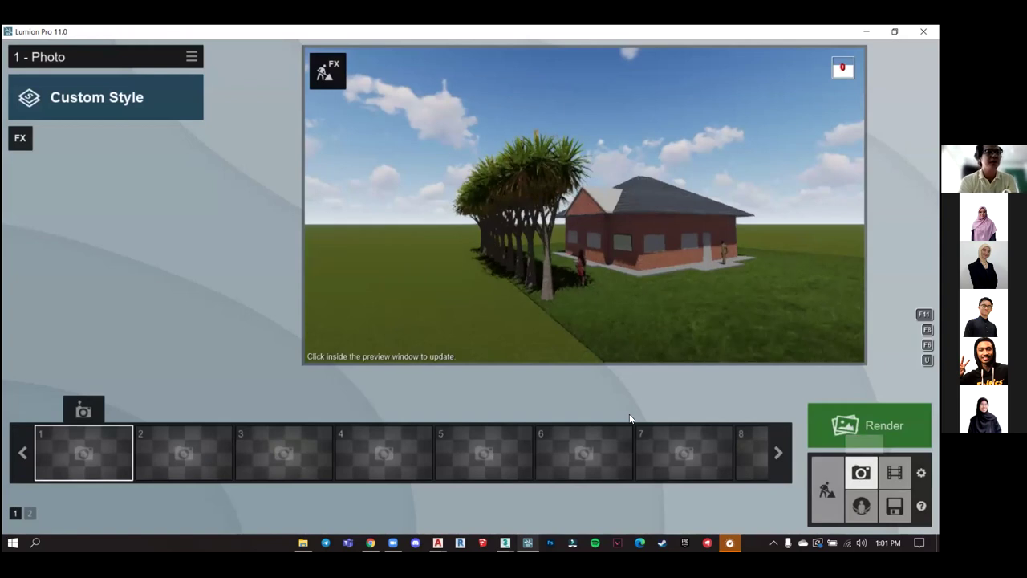
Lower and turn the photo 1 camera over the house, then bring up the photo effects list.
click(581, 255)
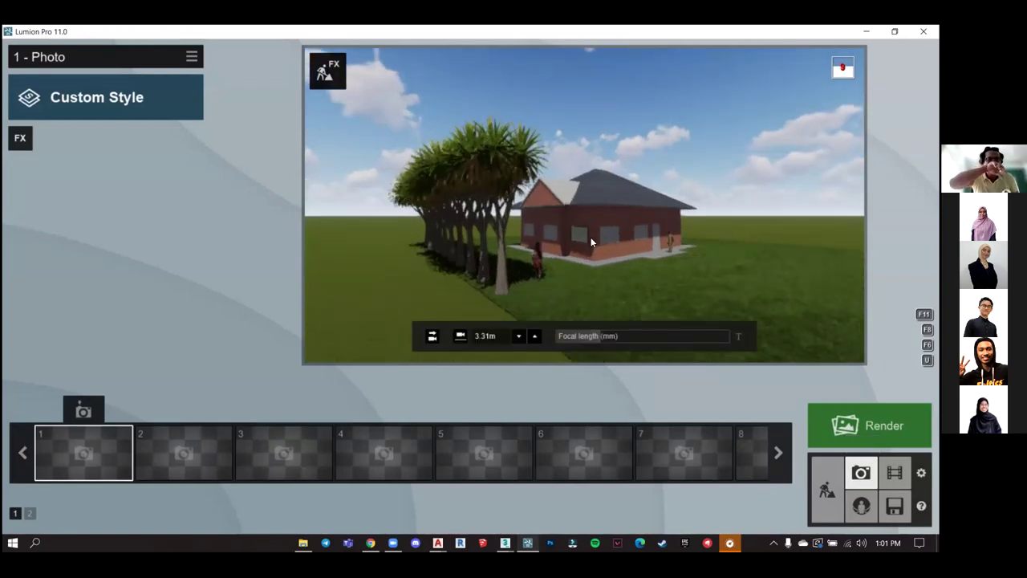
right_drag(591, 237, 610, 229)
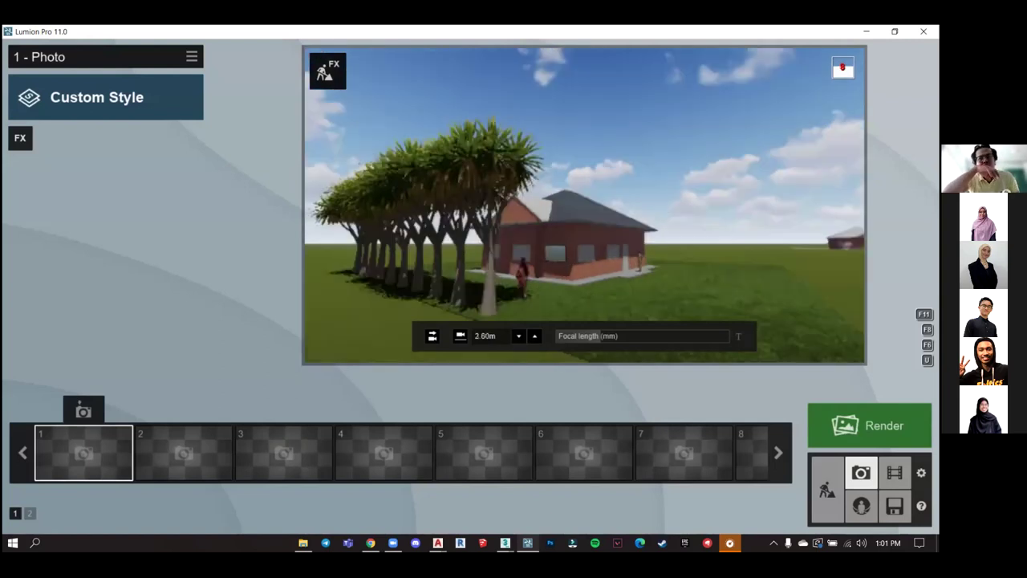
key(q)
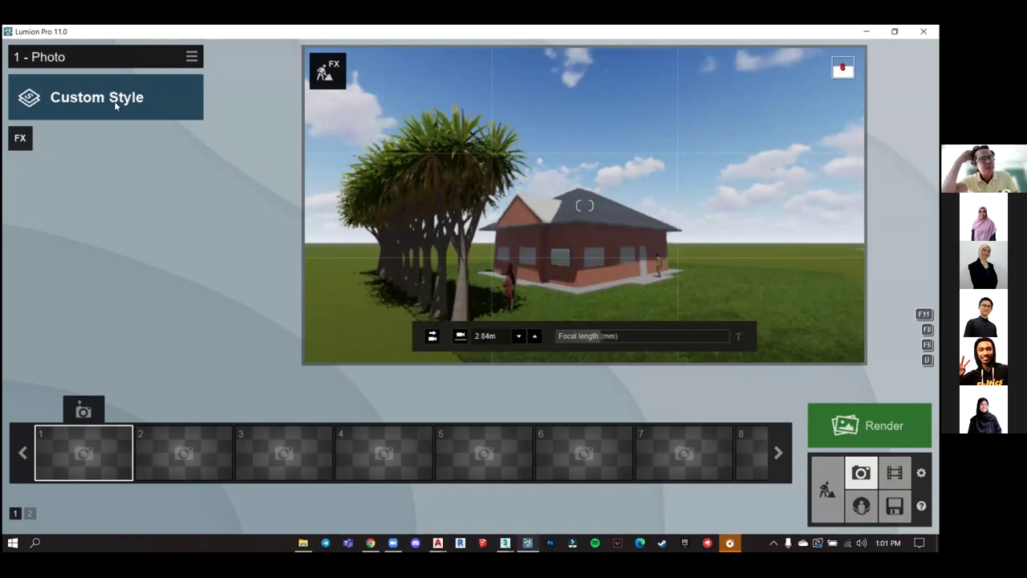
click(20, 137)
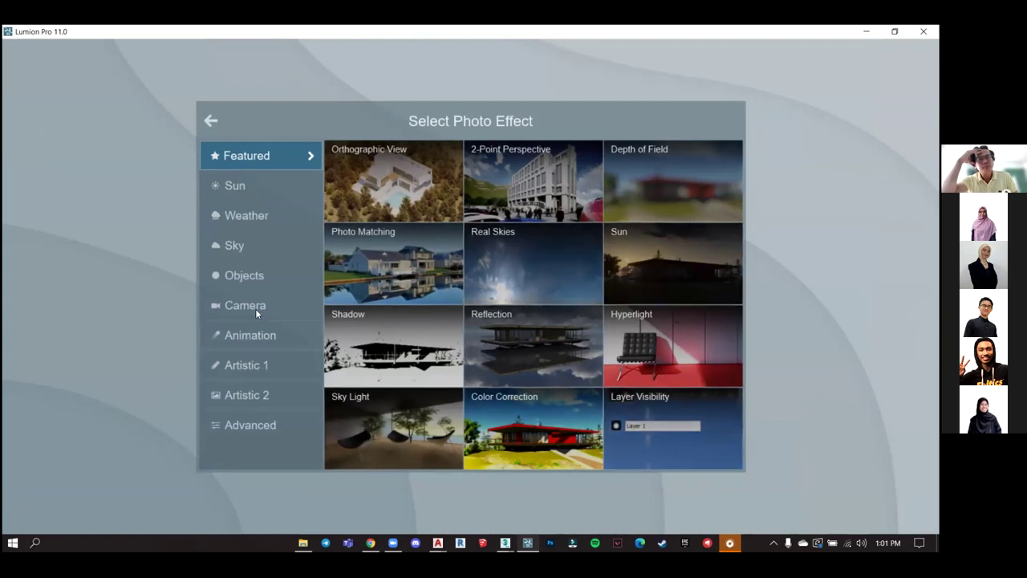
Add the Weather > Precipitation effect to photo 1 and nudge the camera up.
click(251, 192)
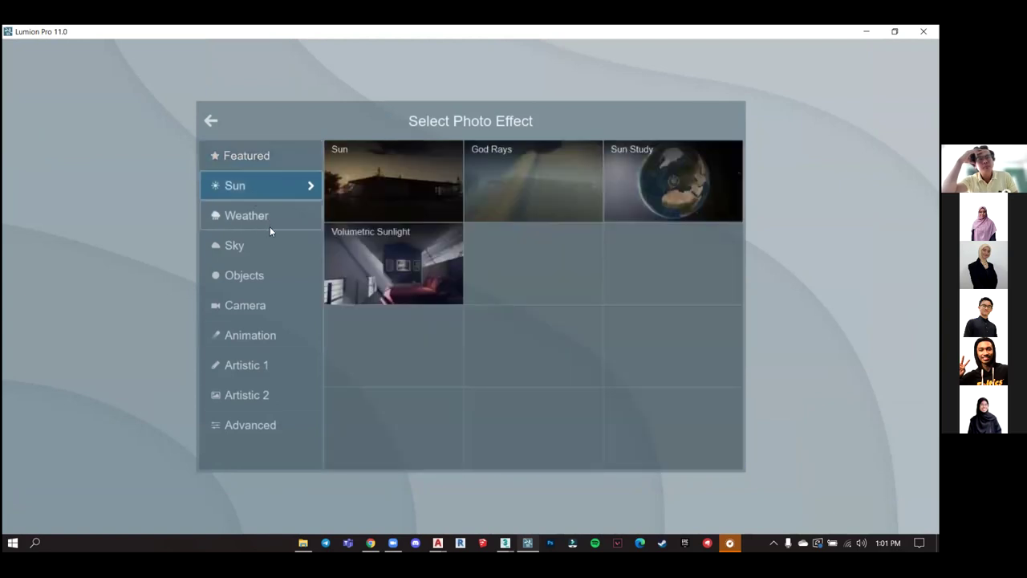
click(270, 218)
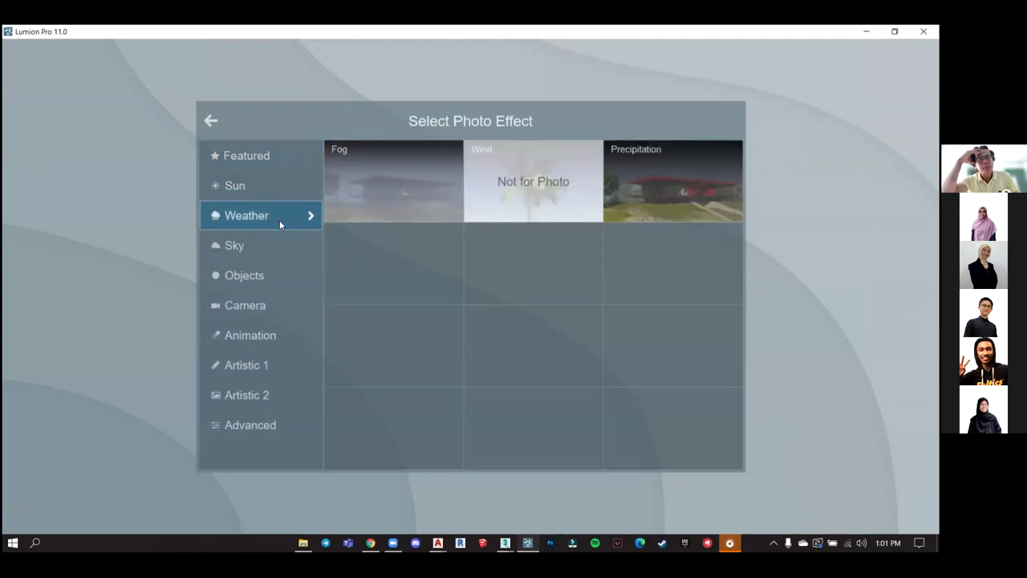
click(652, 187)
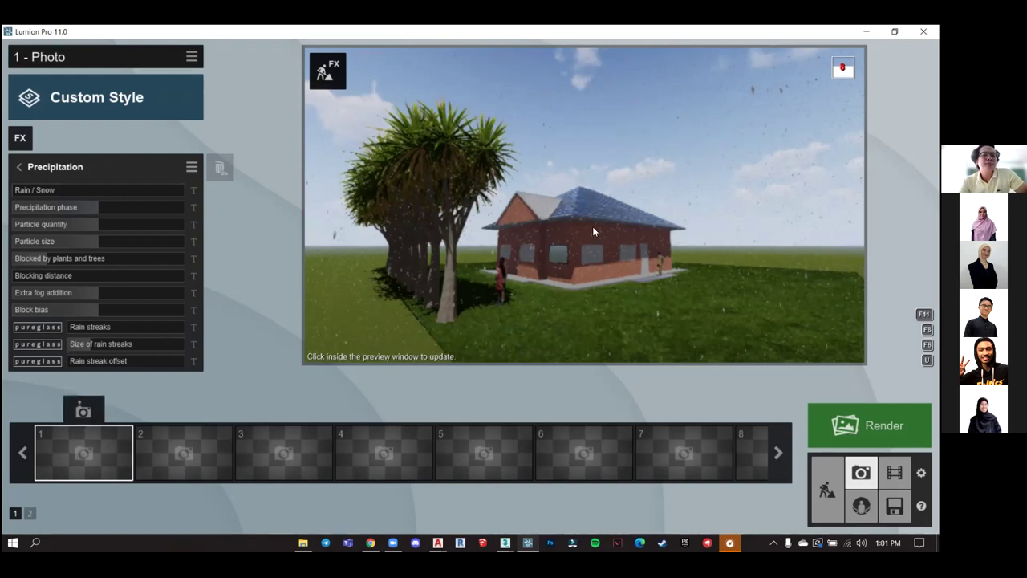
mouse_move(590, 232)
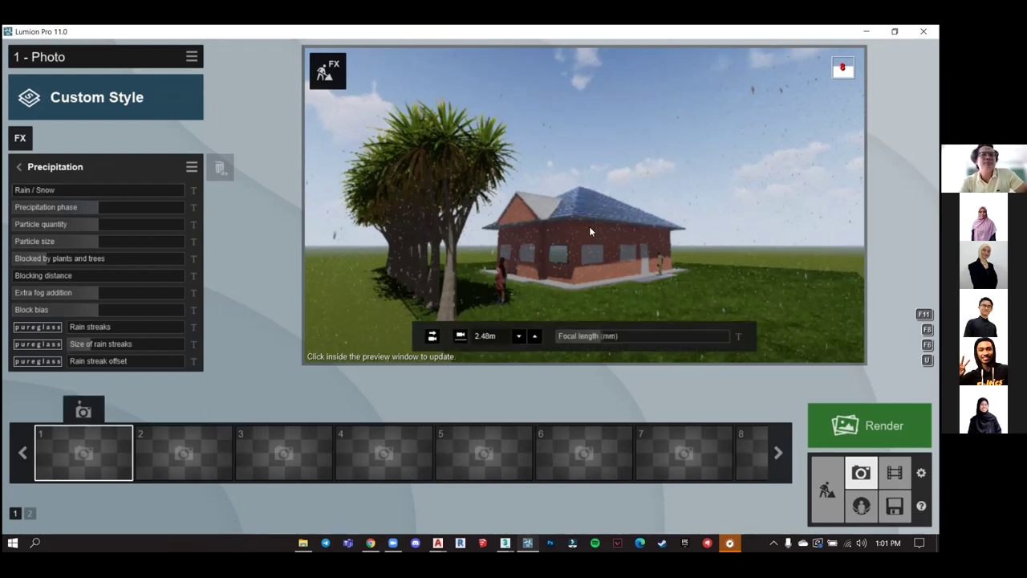
key(w)
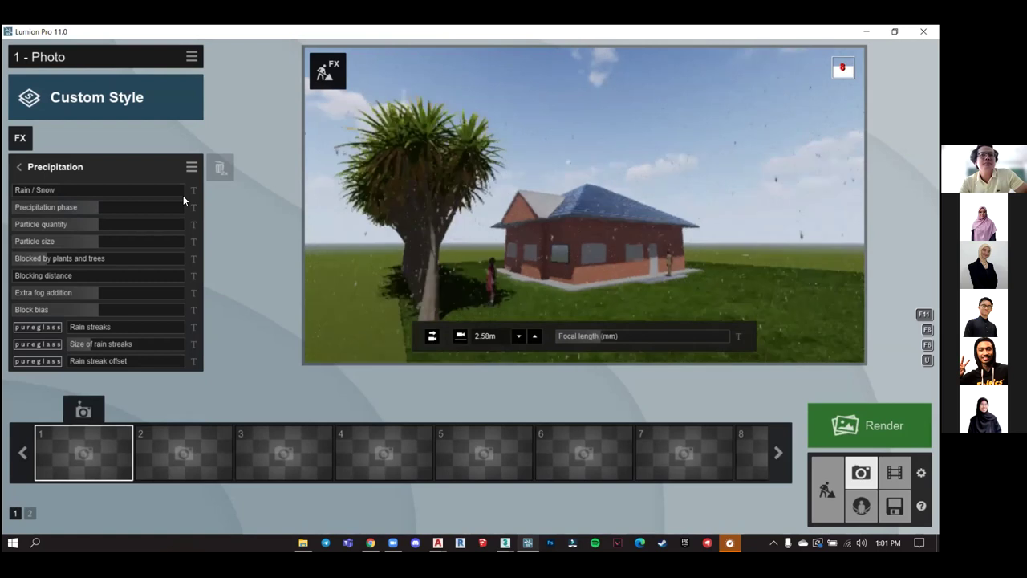
click(20, 137)
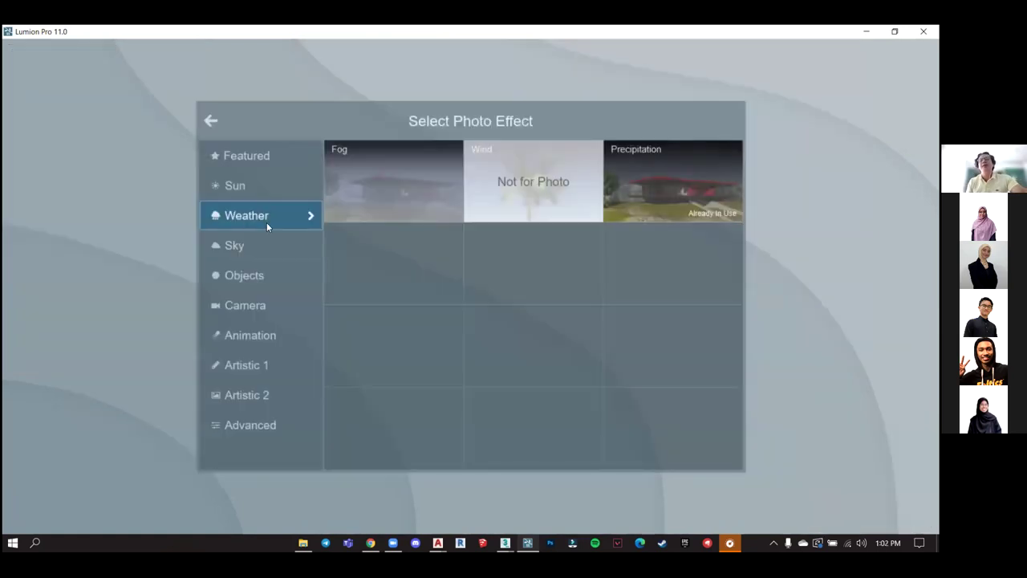
Add the Sky > Real Skies effect and store the current view in photo slot 1.
click(240, 244)
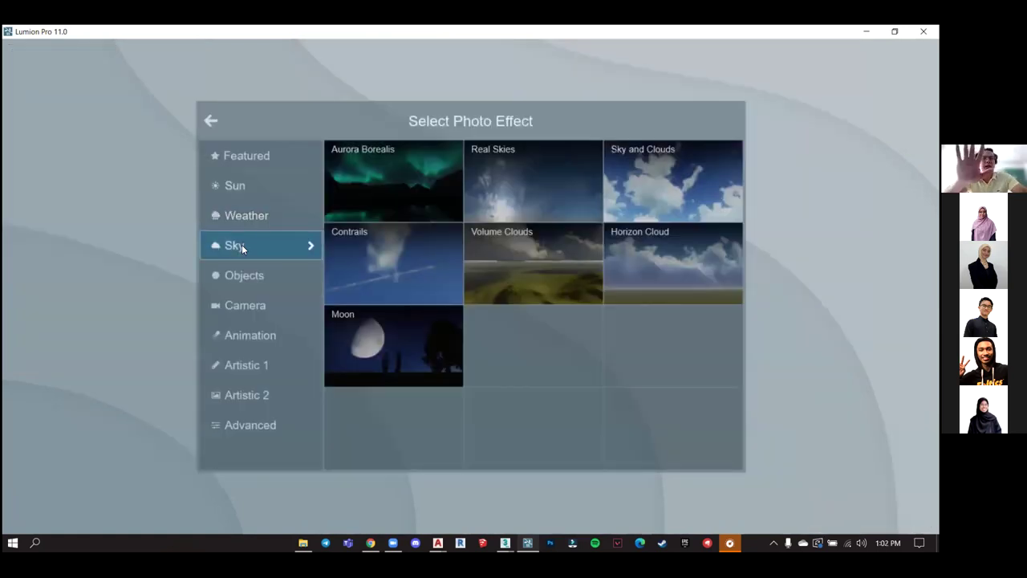
click(531, 193)
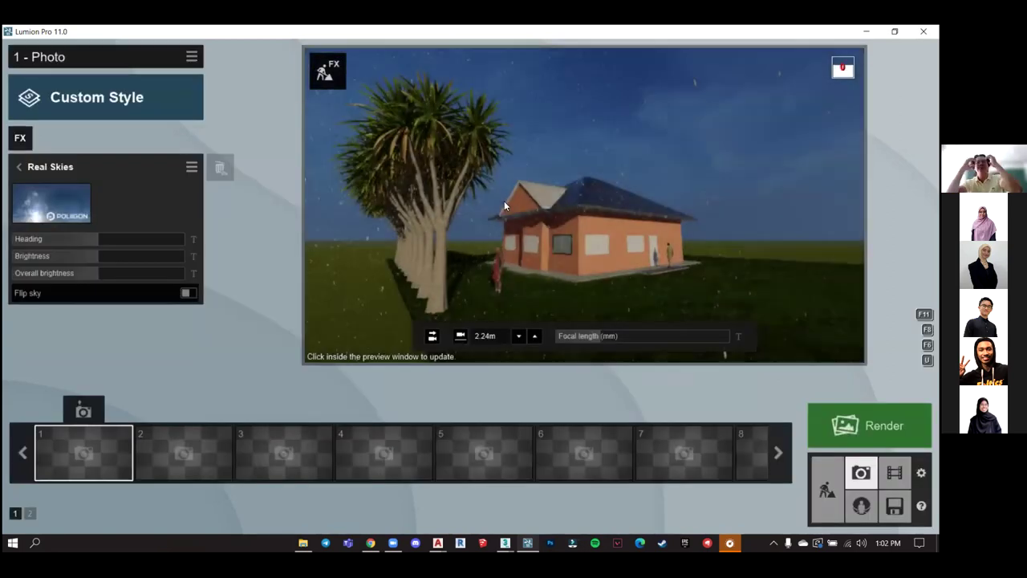
click(87, 411)
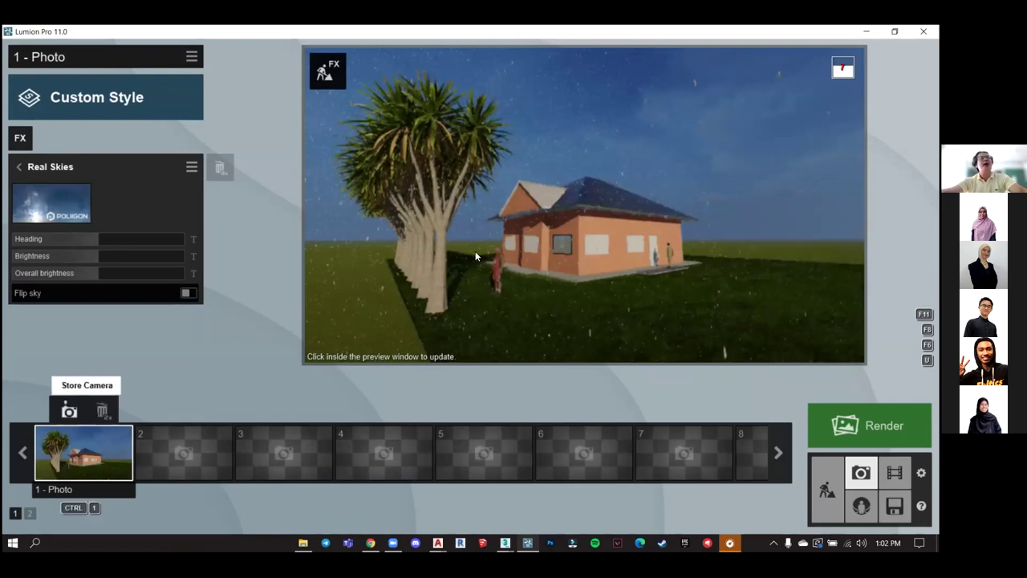
click(569, 216)
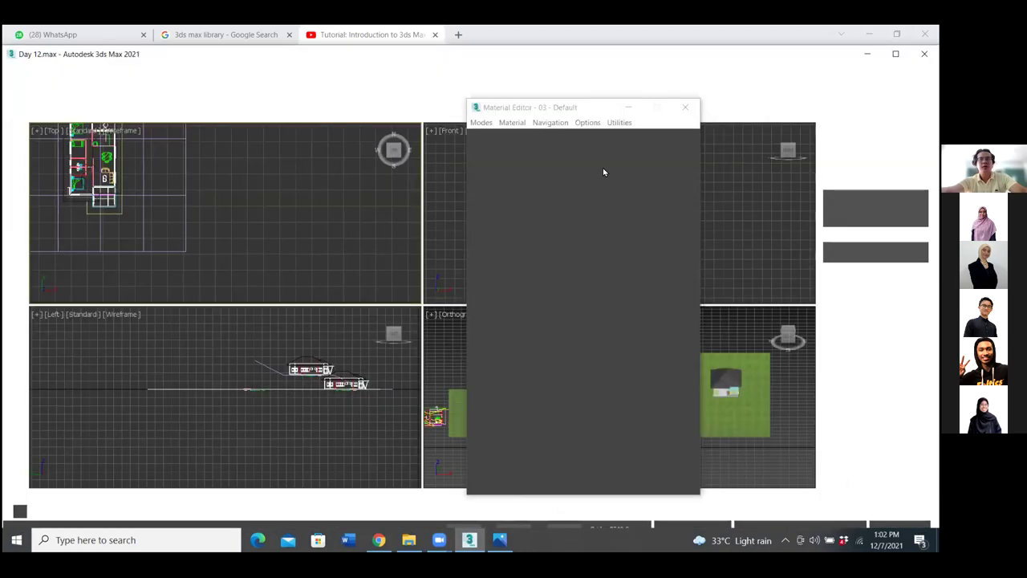
Minimize the Material Editor, then pan and orbit the Orthographic viewport.
click(628, 111)
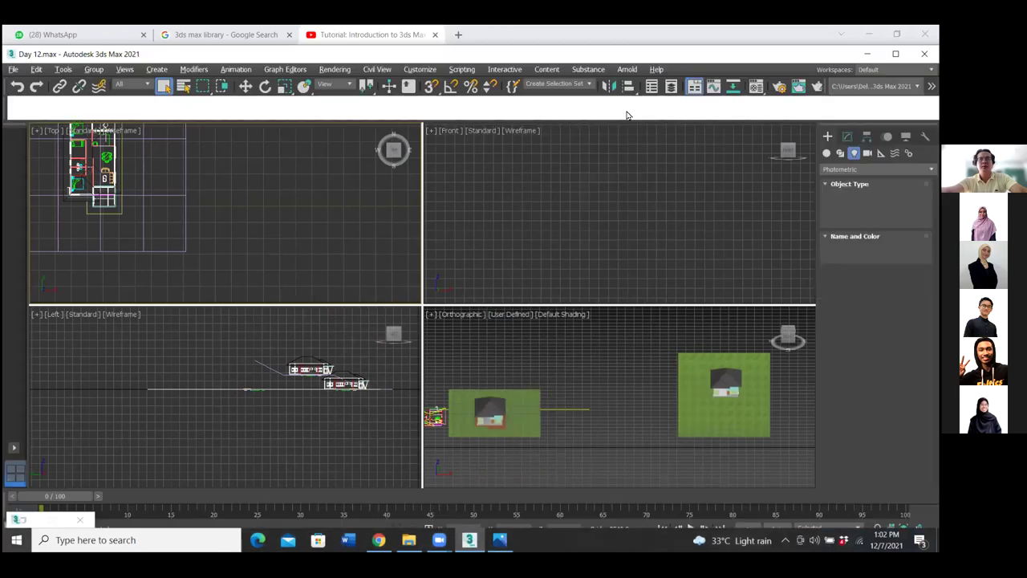
middle_drag(643, 422, 624, 468)
middle_drag(629, 377, 633, 314)
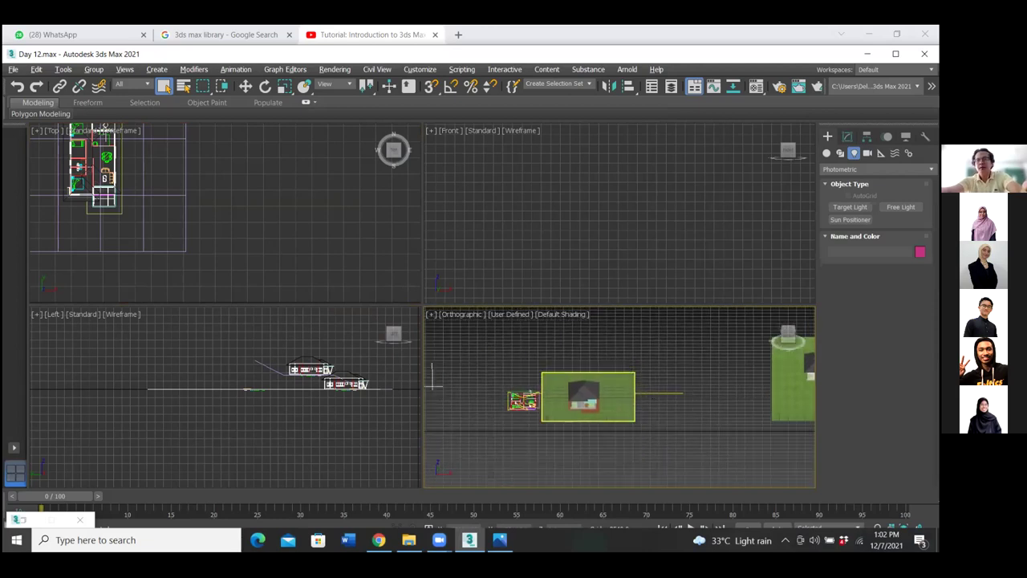
alt+middle_drag(546, 411, 555, 439)
alt+middle_drag(805, 426, 700, 526)
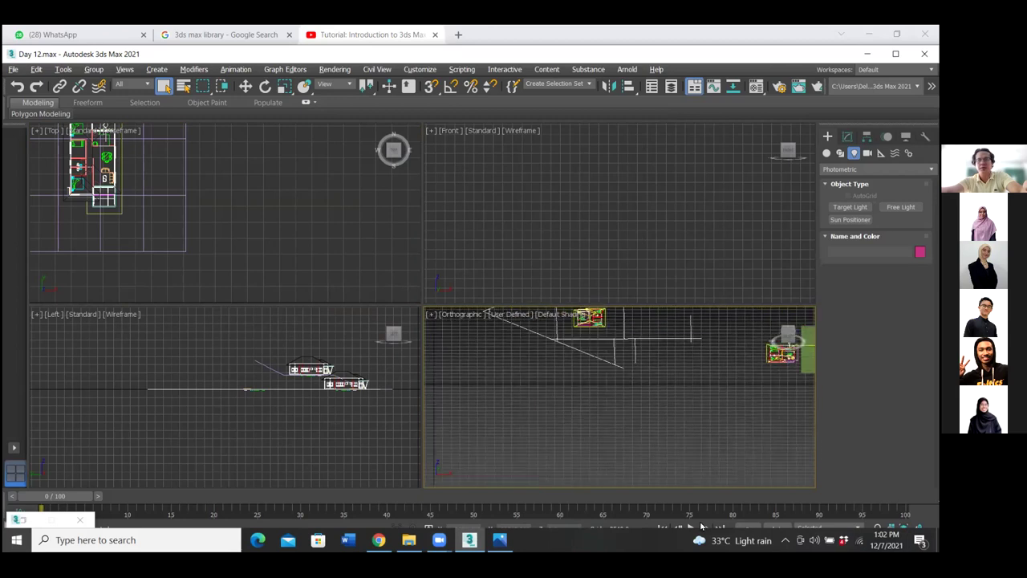
Maximize the Orthographic viewport with Alt+W, centred on the plans and houses.
key(alt+w)
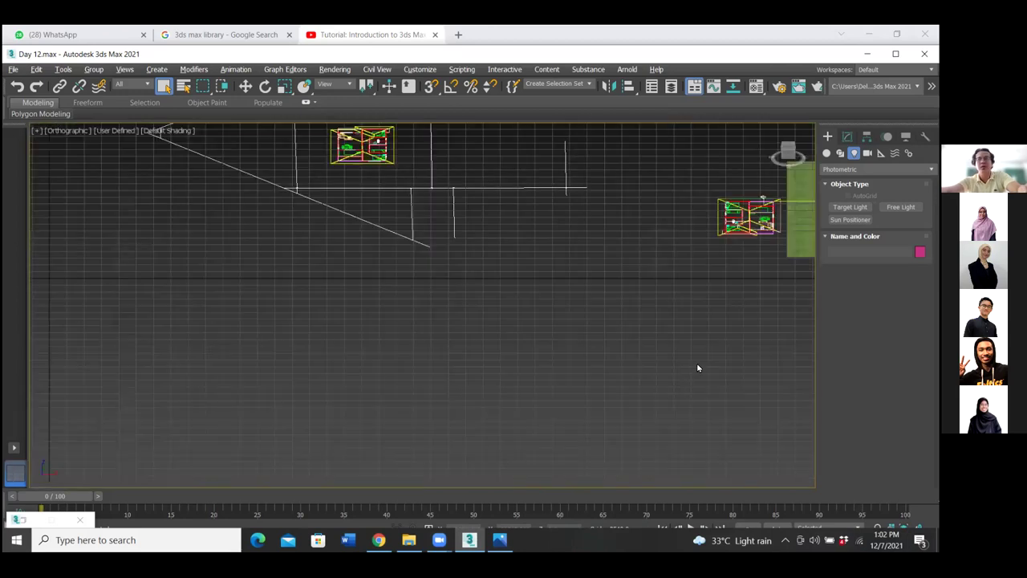
middle_drag(685, 392, 569, 358)
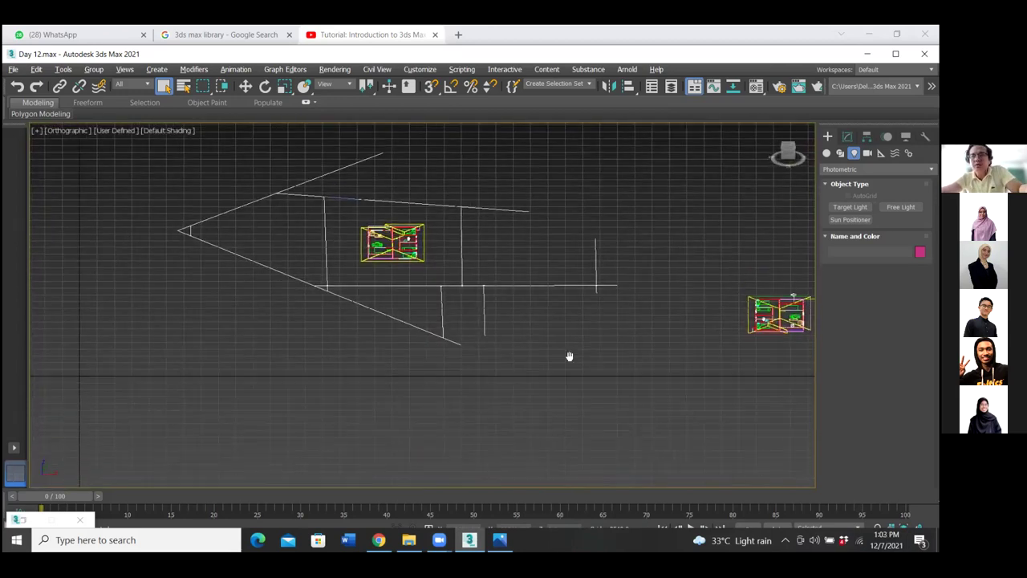
scroll(426, 262, up, 3)
scroll(532, 290, down, 8)
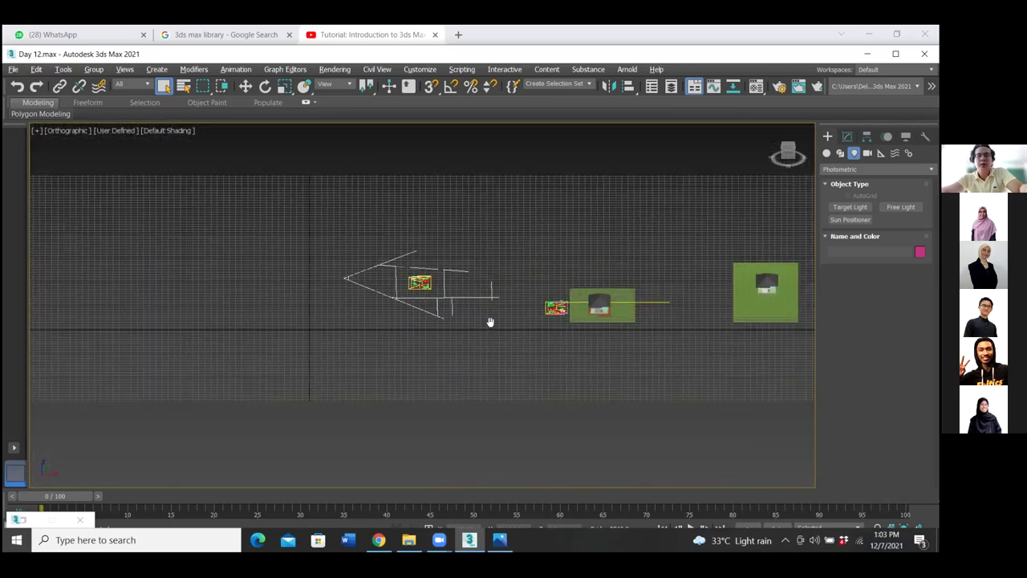
Select the house roof and orbit the viewport from top-down to a tilted view of the house.
scroll(495, 286, up, 5)
scroll(494, 285, up, 2)
click(495, 286)
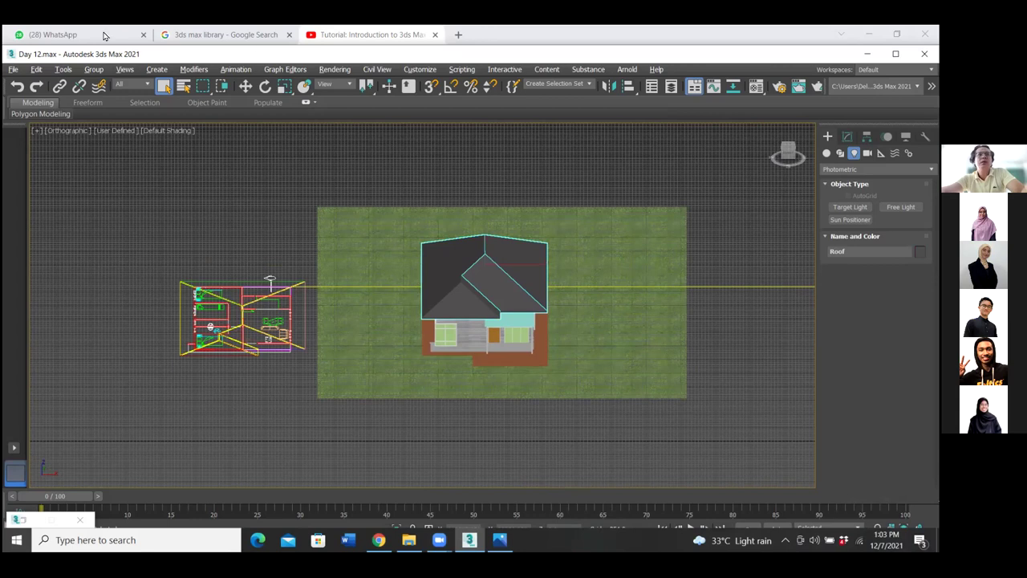
drag(811, 53, 821, 149)
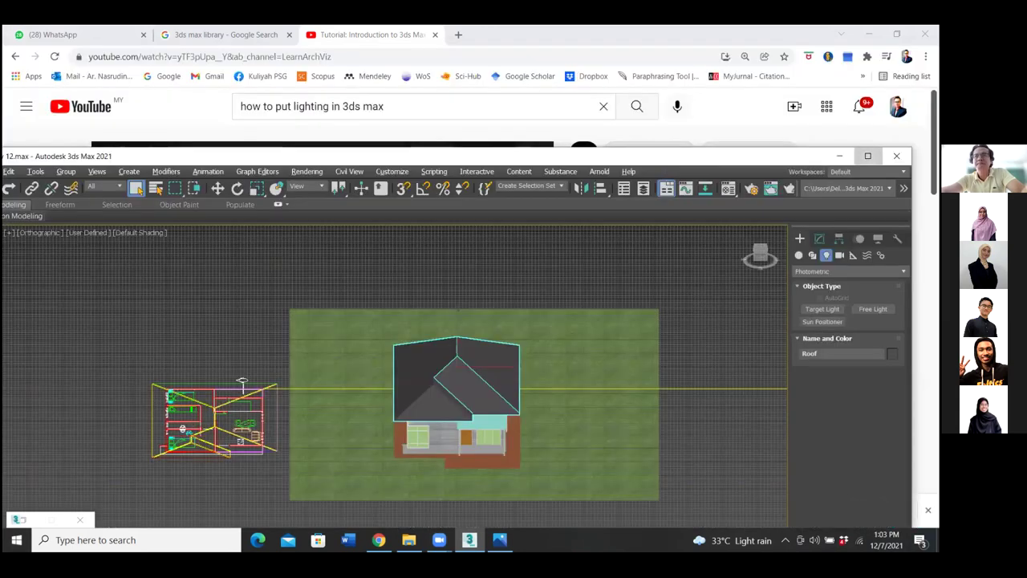
click(867, 155)
click(911, 517)
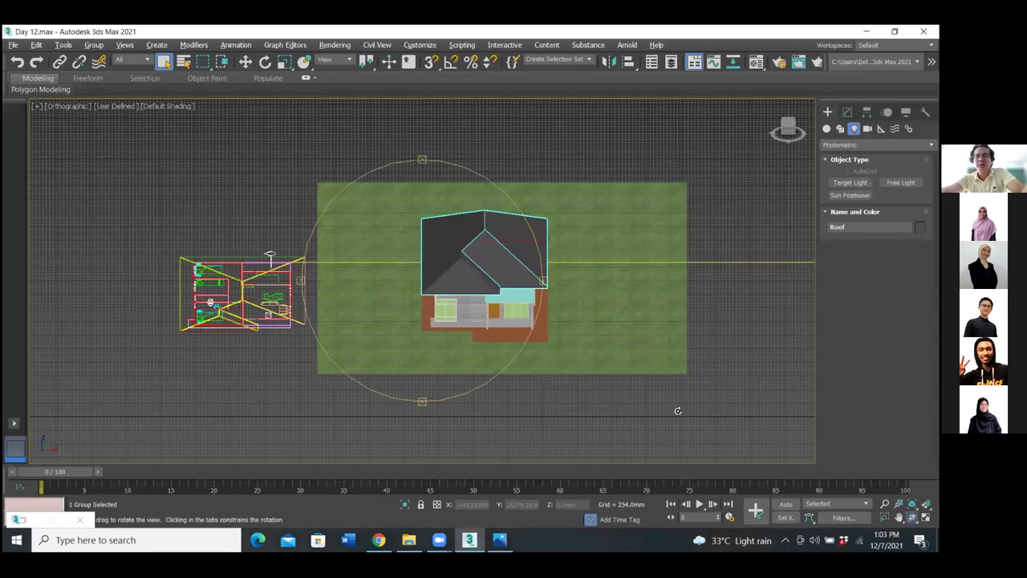
drag(516, 329, 512, 277)
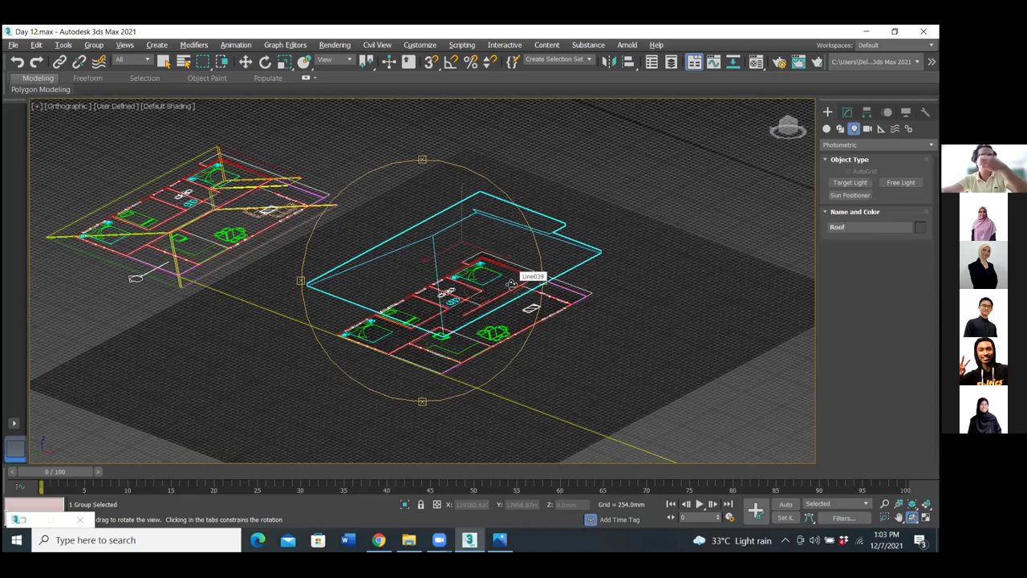
mouse_move(455, 321)
mouse_down()
mouse_move(430, 327)
mouse_move(422, 349)
mouse_move(453, 363)
mouse_move(405, 361)
mouse_move(405, 385)
mouse_move(405, 363)
mouse_up()
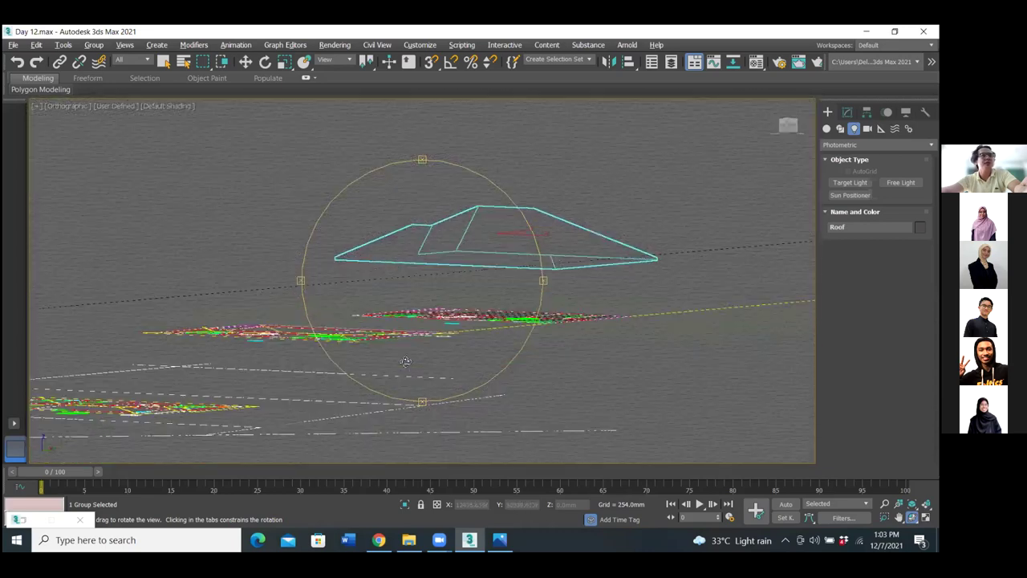
Switch the viewport to Perspective and orbit to face the house front, just above ground.
click(70, 105)
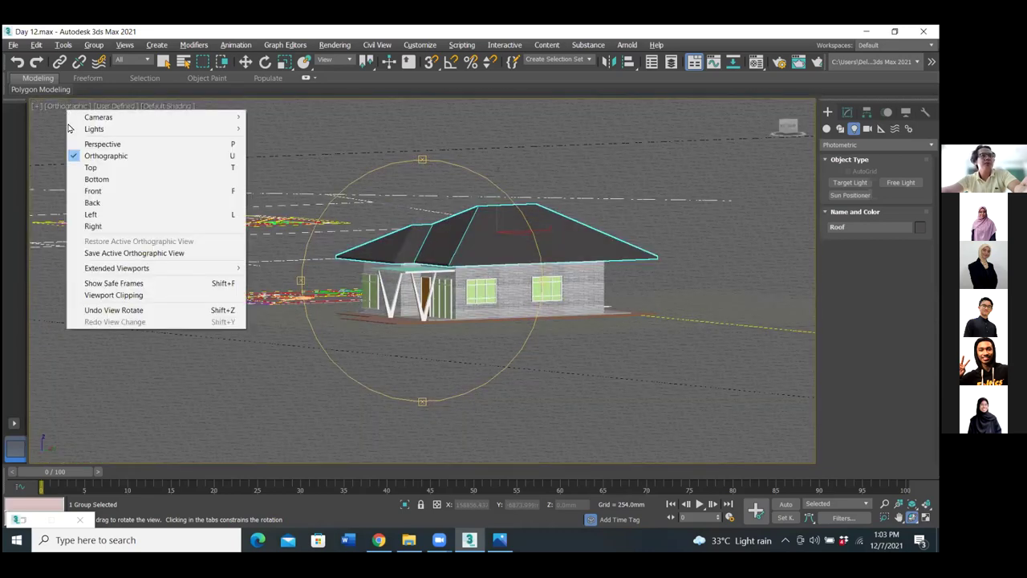
click(102, 144)
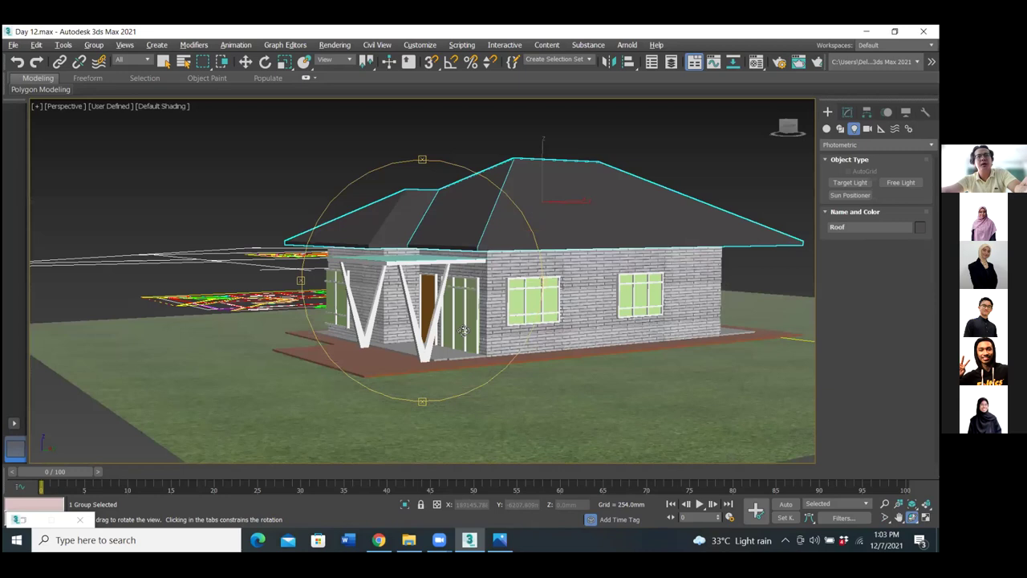
drag(461, 313, 458, 318)
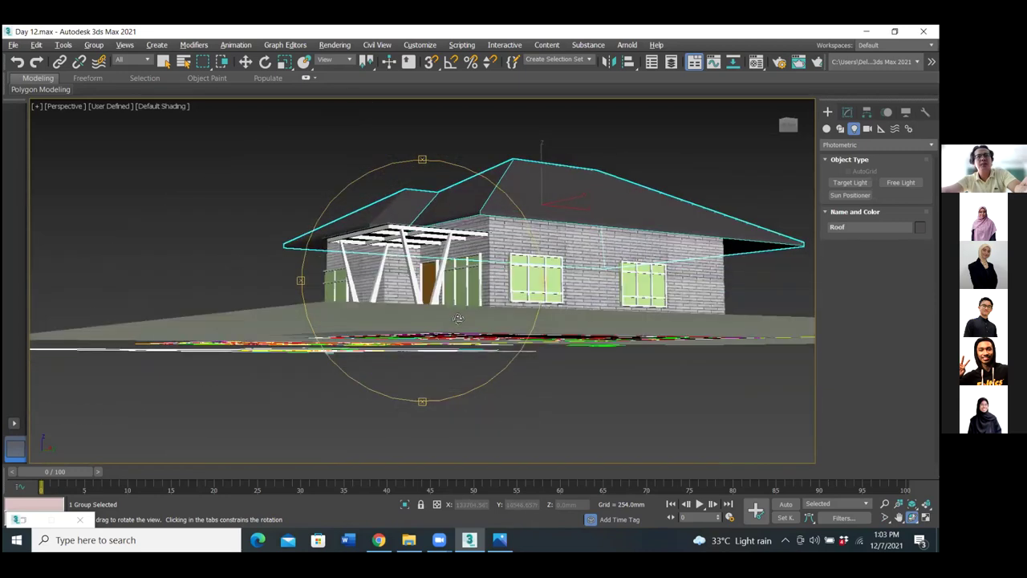
drag(457, 318, 467, 299)
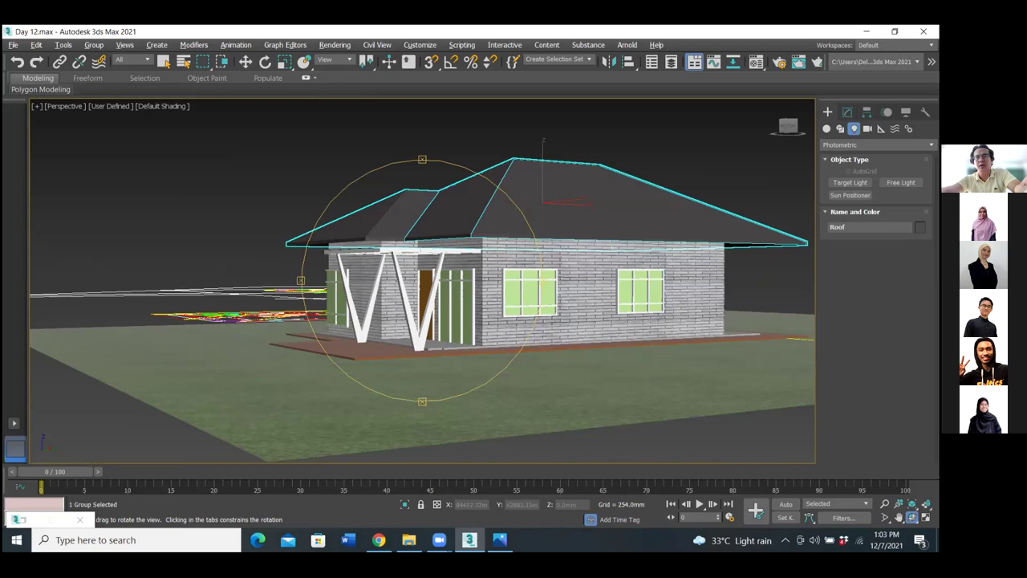
drag(634, 386, 665, 391)
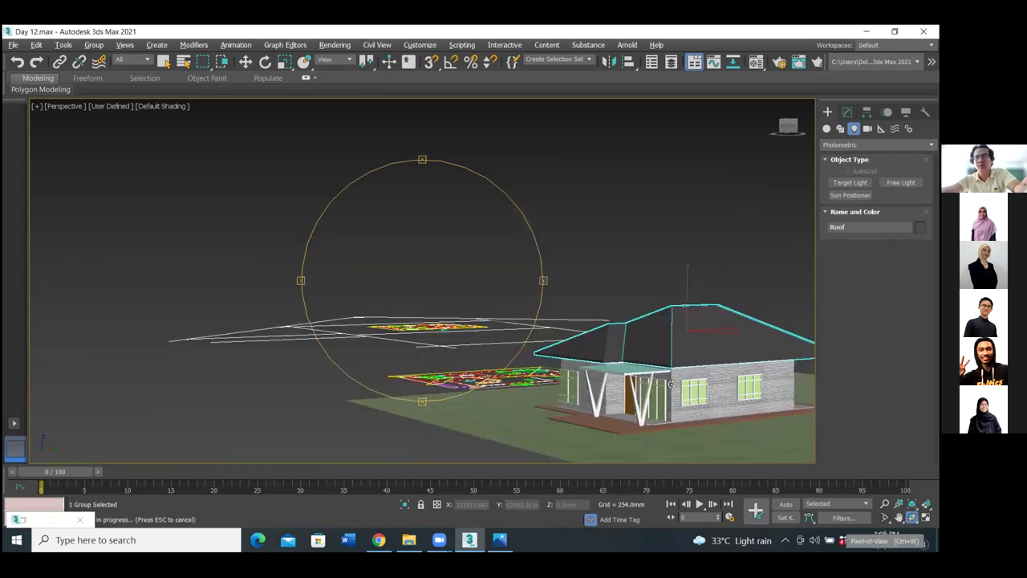
drag(671, 384, 657, 358)
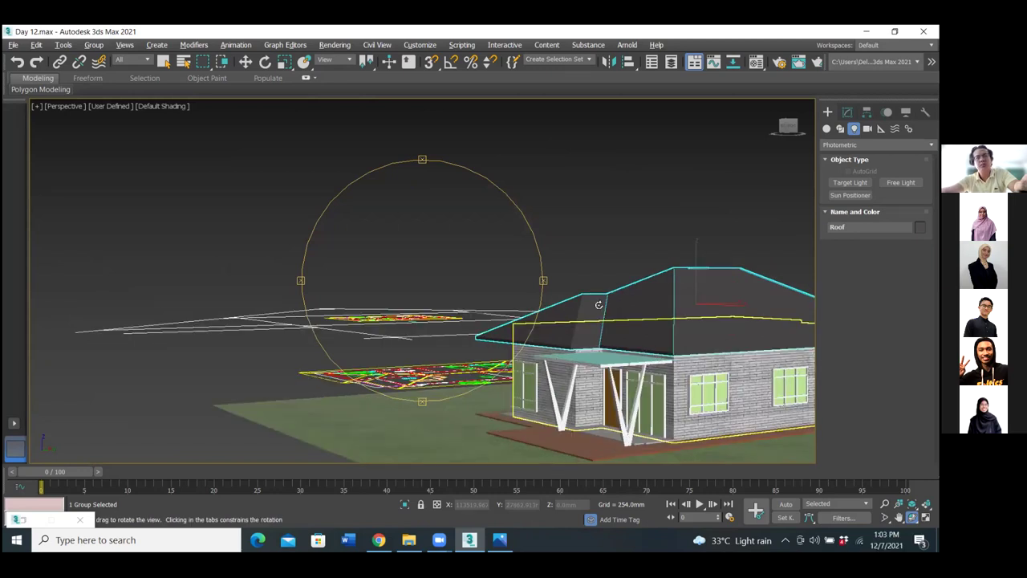
drag(545, 323, 548, 324)
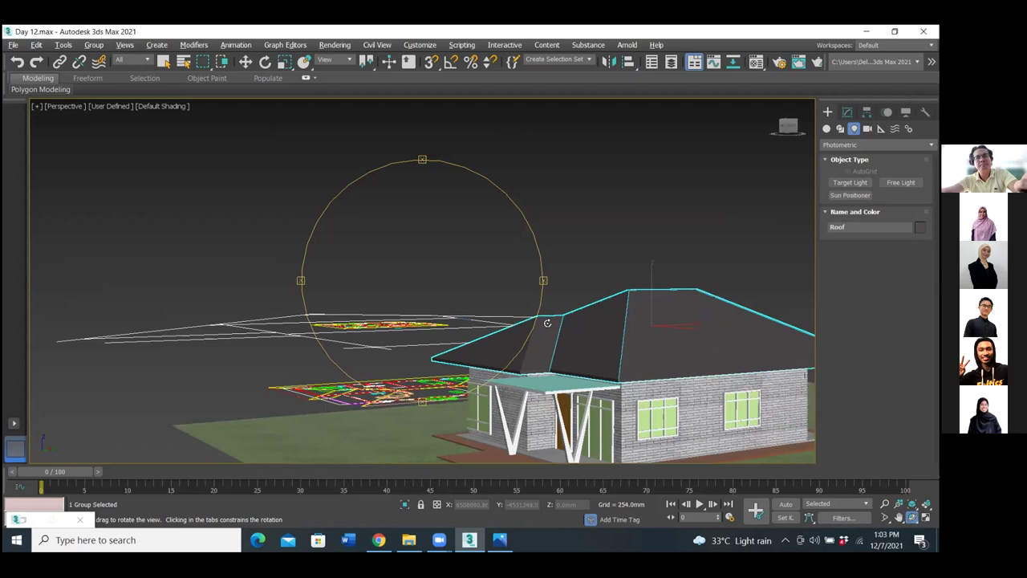
drag(481, 268, 441, 269)
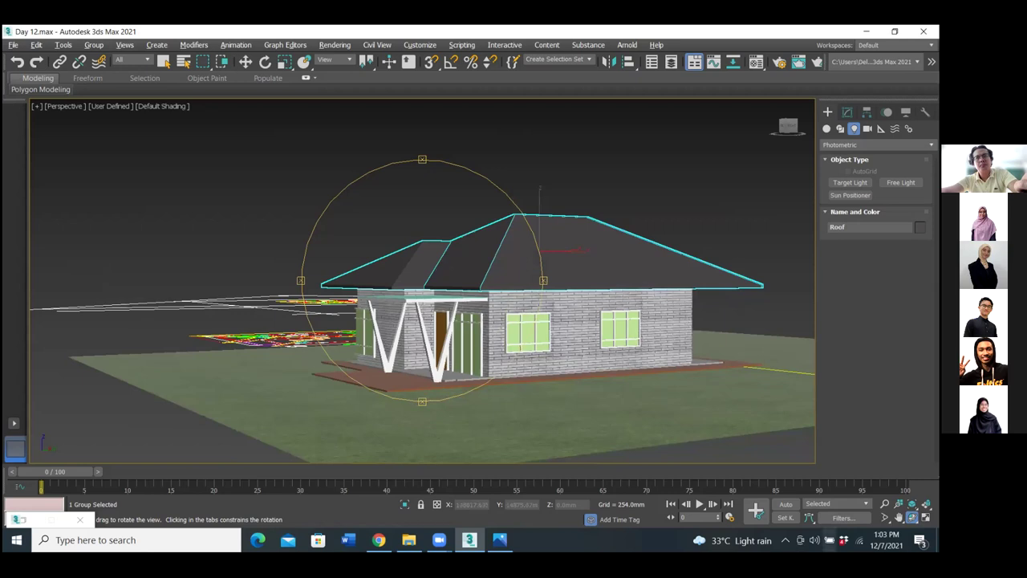
Widen the Field-of-View on the house, then return to Select mode and four viewports.
click(885, 518)
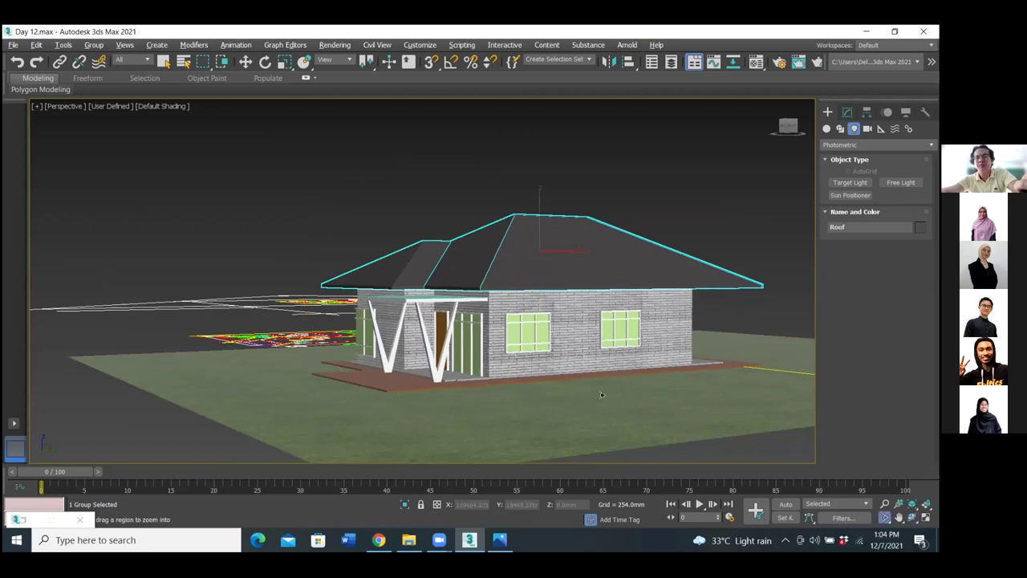
drag(536, 363, 527, 333)
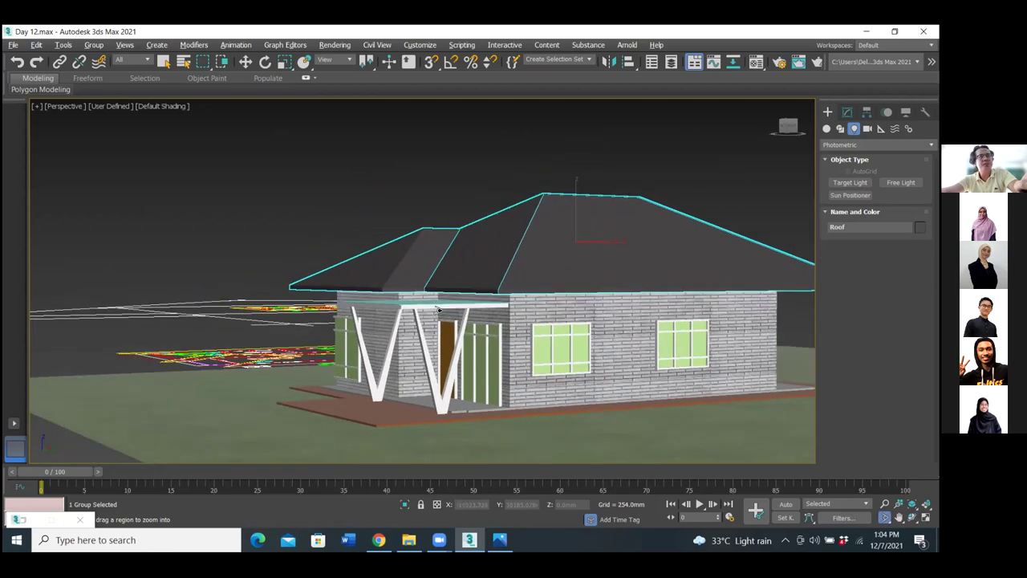
key(q)
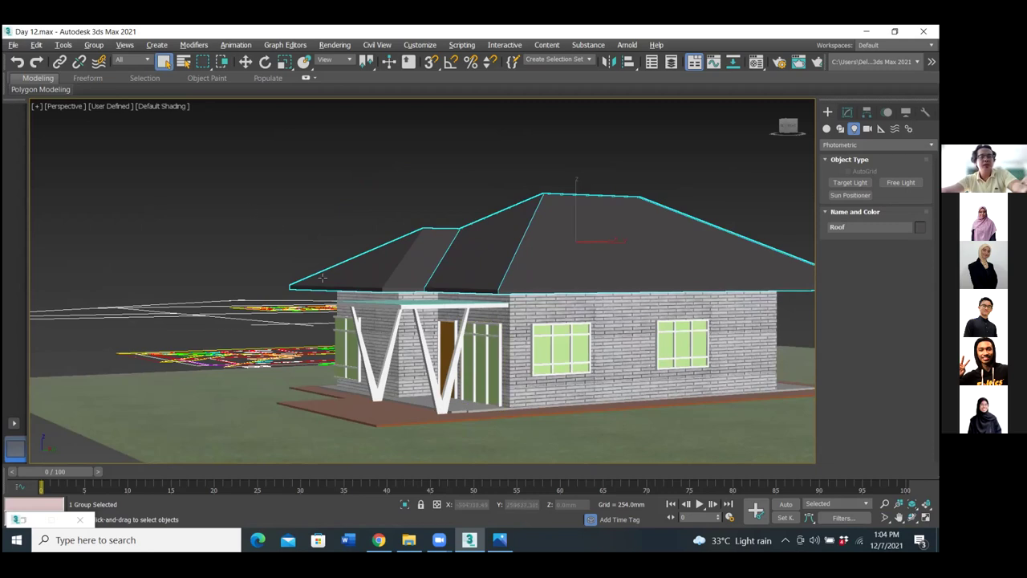
key(alt+w)
In the maximized Top viewport, drag a Target camera aimed at the house.
middle_click(228, 197)
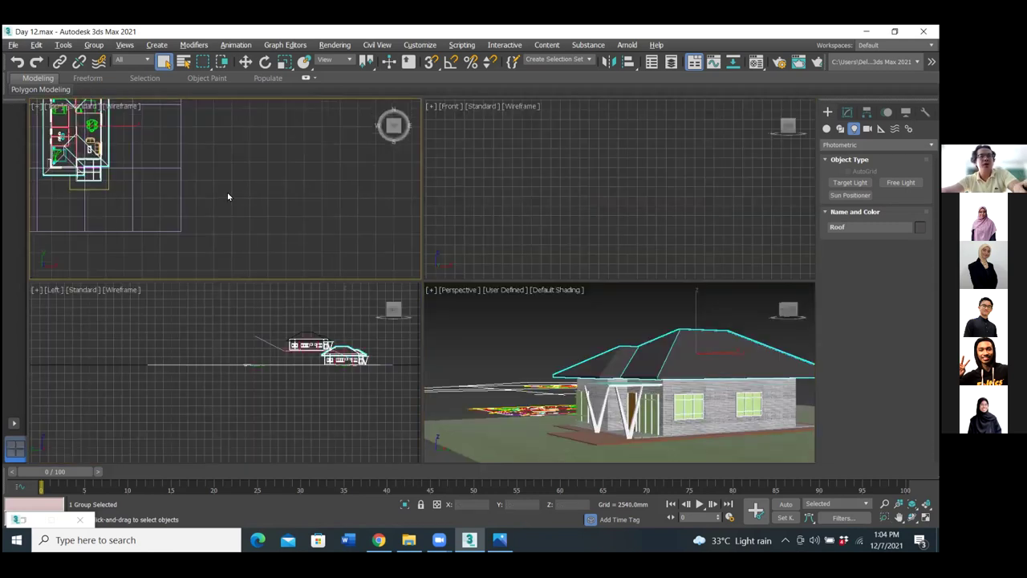
key(alt+w)
click(827, 130)
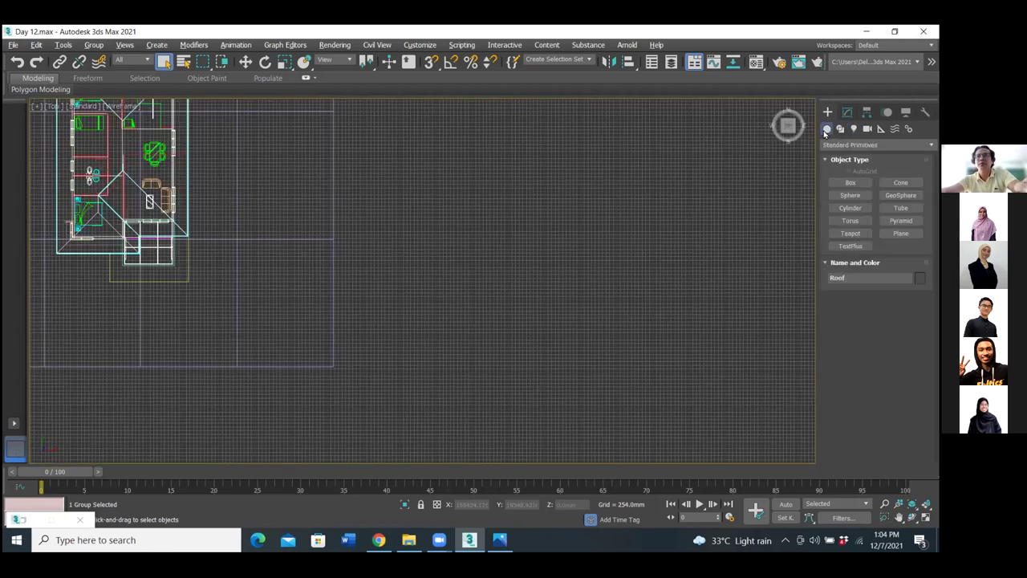
click(840, 128)
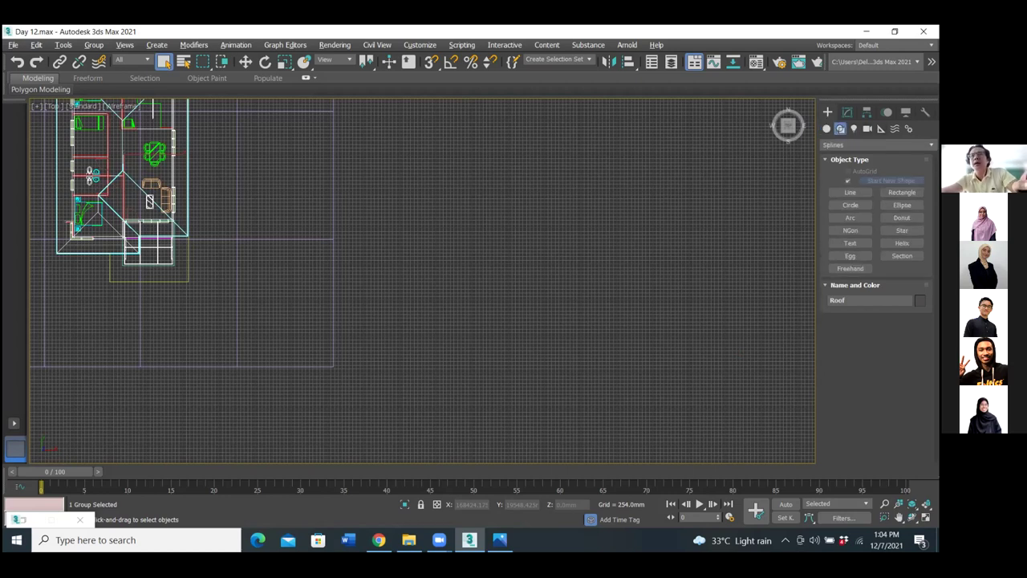
click(867, 128)
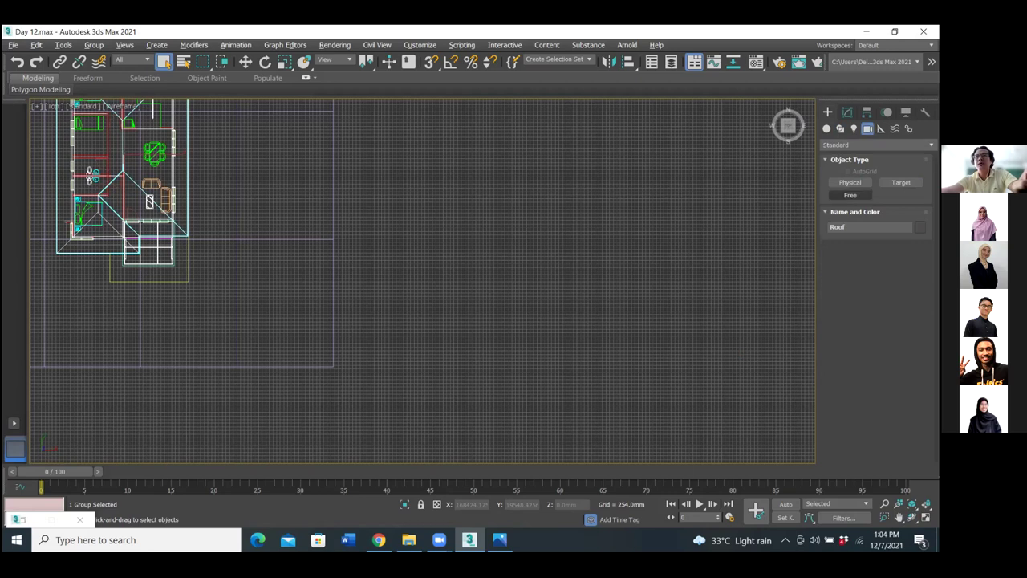
click(901, 182)
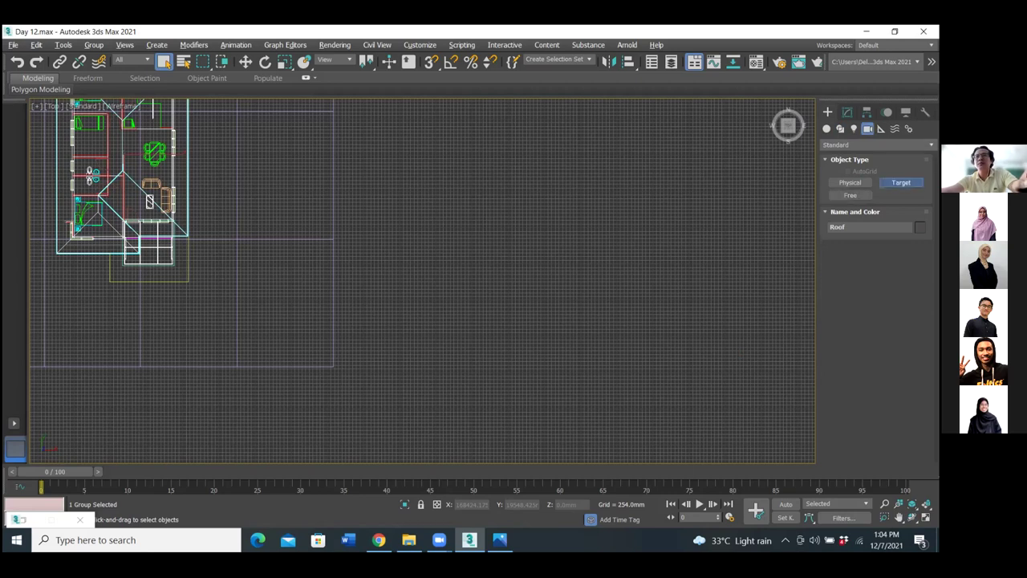
middle_drag(172, 328, 387, 350)
scroll(521, 334, down, 3)
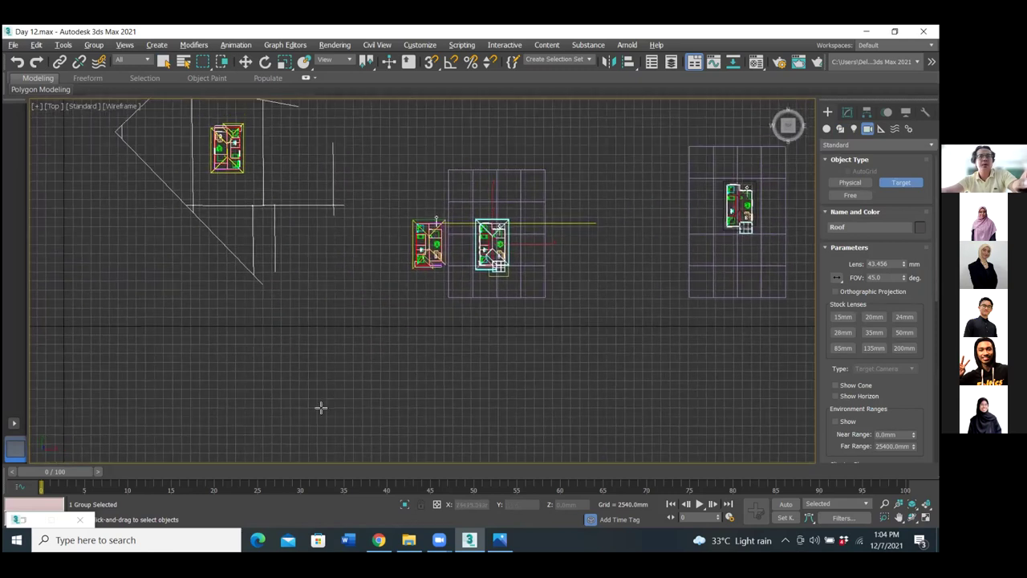
drag(321, 405, 496, 243)
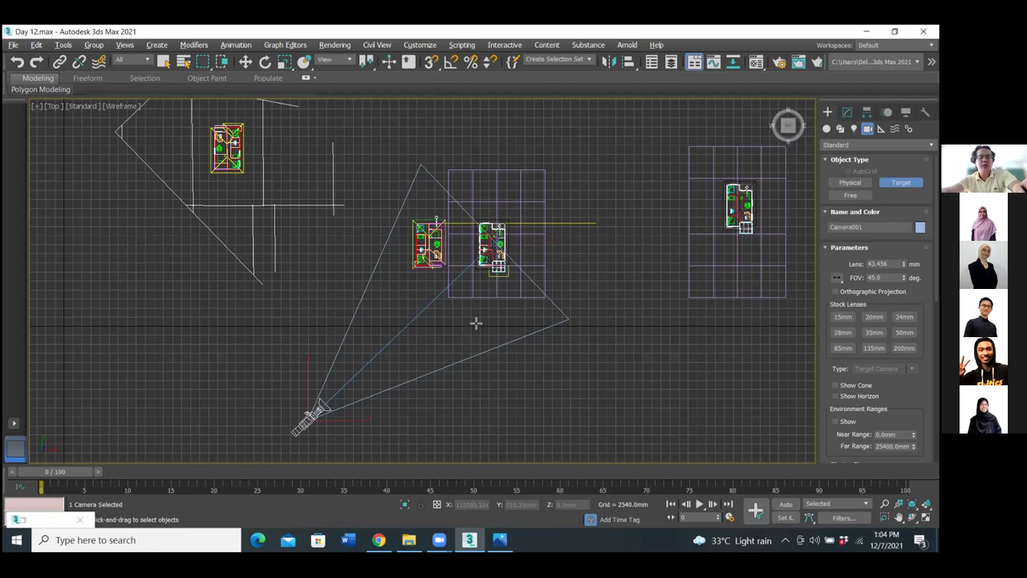
Restore the four-viewport layout and make the Perspective viewport active.
key(alt+w)
middle_click(555, 227)
middle_click(494, 314)
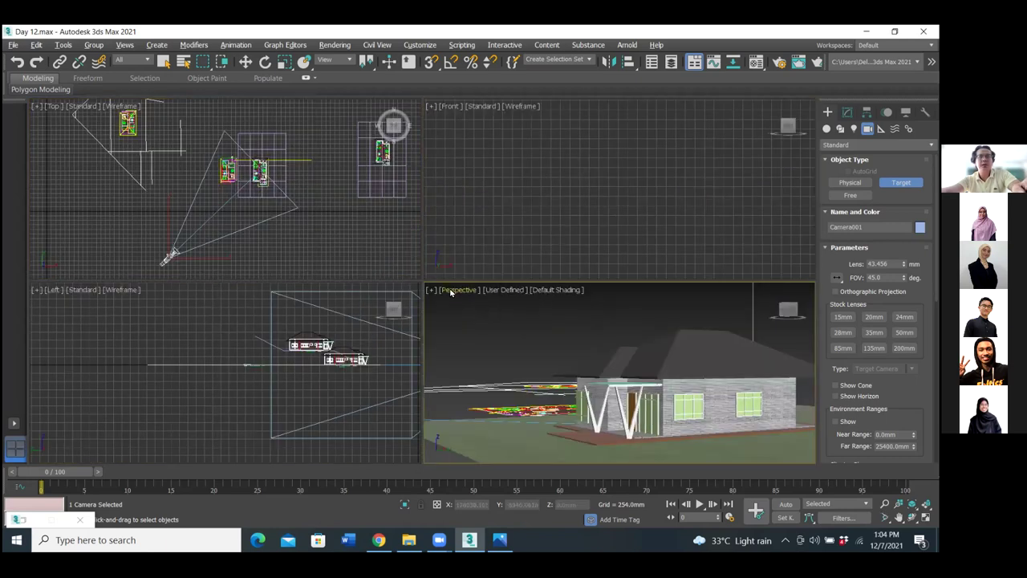
Show the Camera001 view in the Perspective viewport and centre the camera in the Left view.
click(451, 293)
click(654, 337)
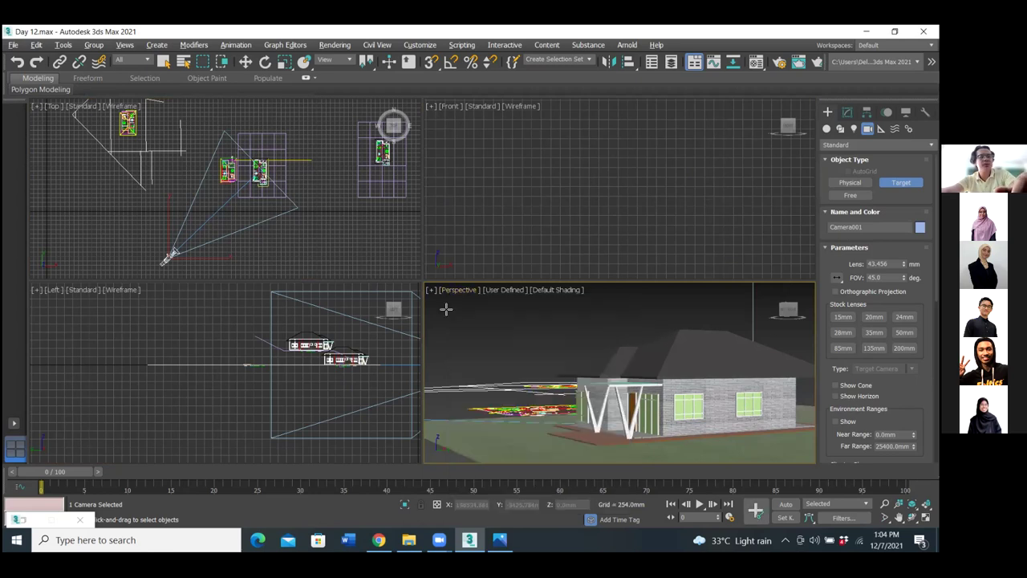
key(c)
middle_drag(518, 326, 543, 369)
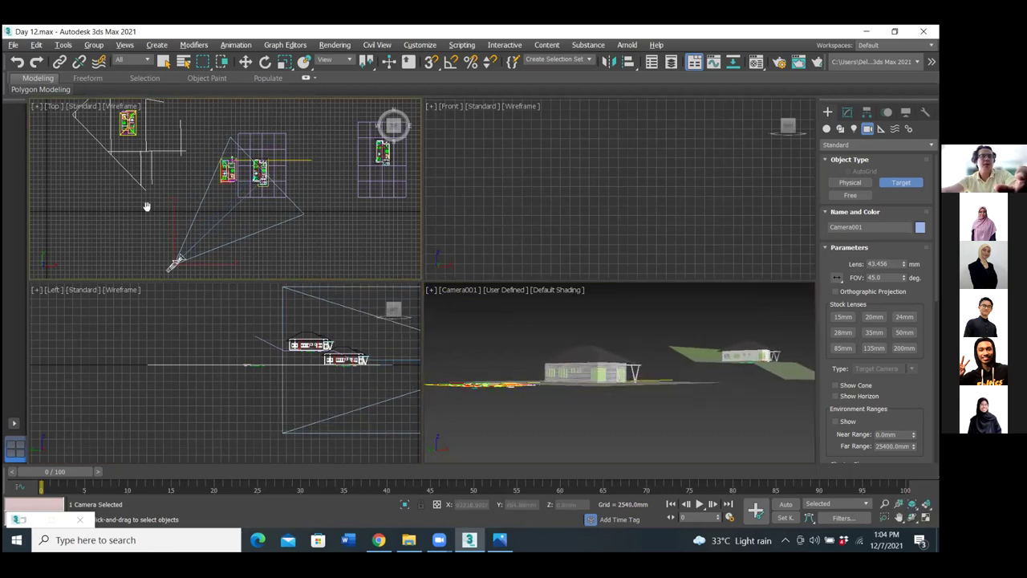
middle_drag(145, 204, 133, 200)
middle_drag(243, 337, 113, 344)
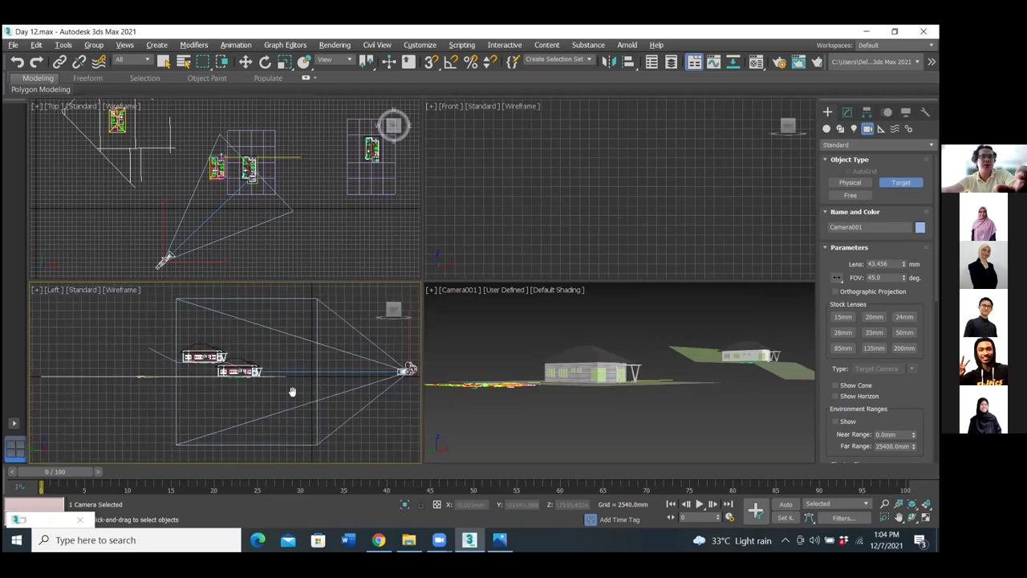
middle_drag(291, 390, 230, 384)
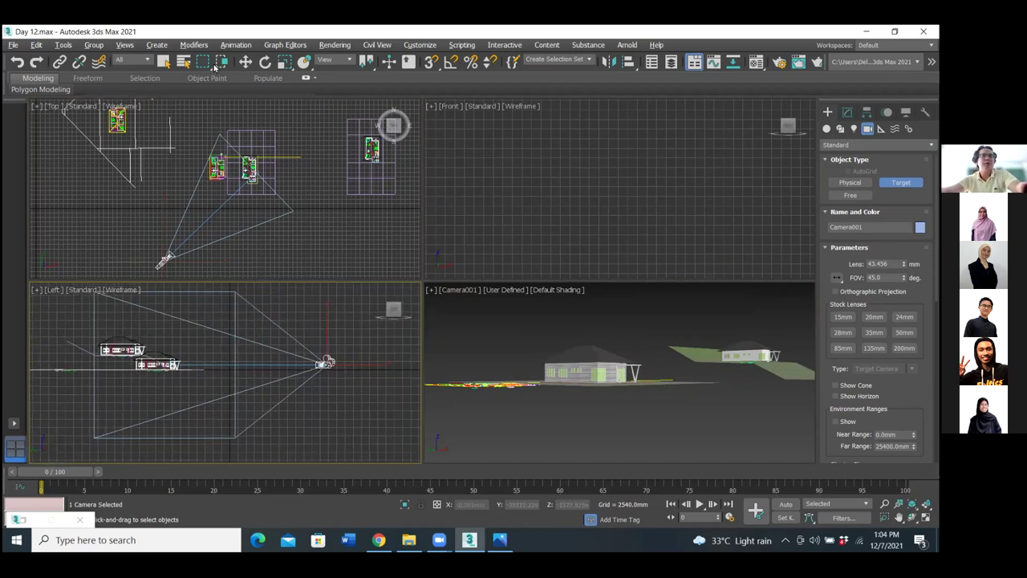
Move Camera001 in the Left and Top viewports so it frames the brick house up close.
right_click(319, 336)
key(w)
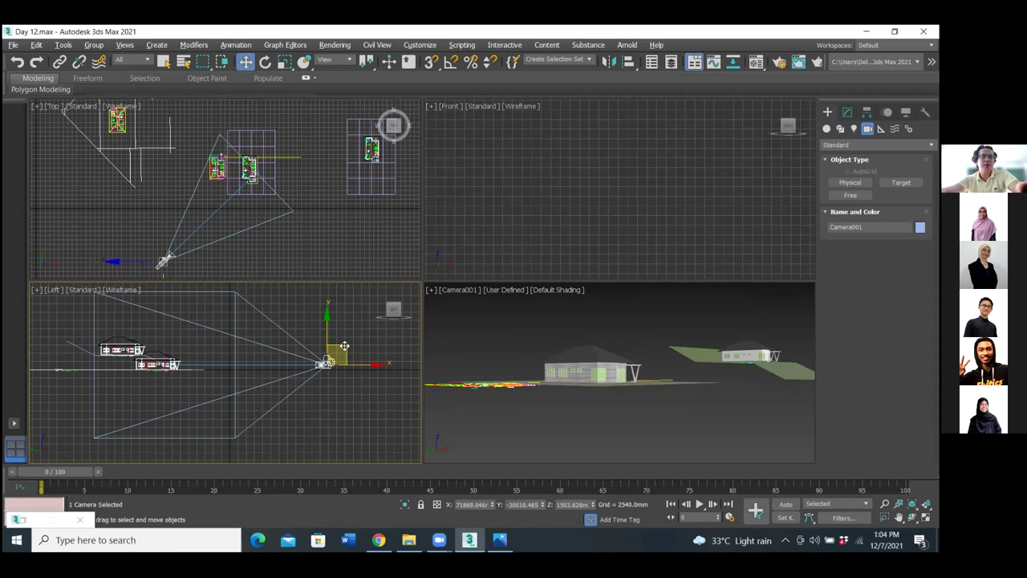
drag(343, 346, 247, 336)
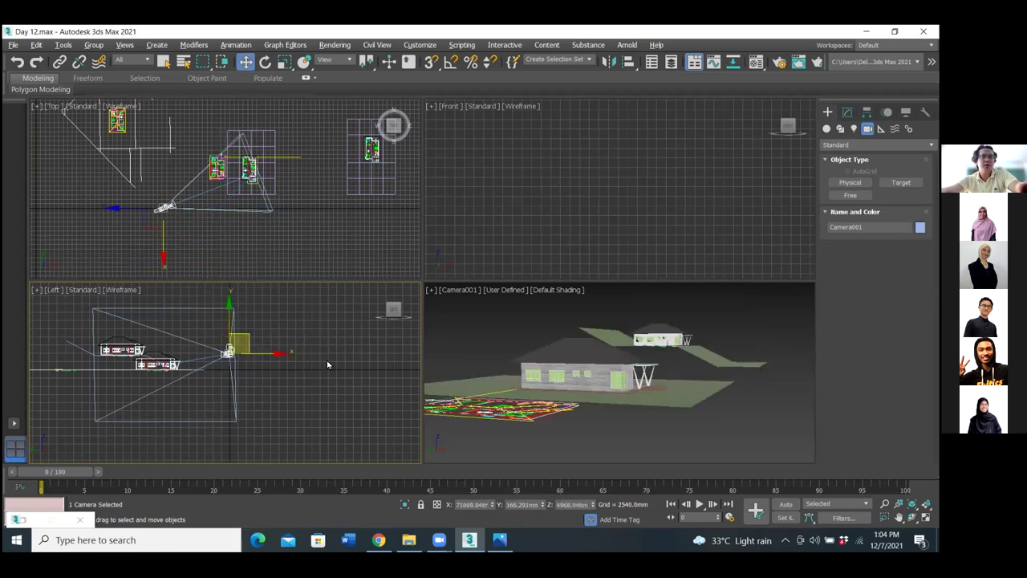
mouse_move(244, 334)
mouse_down()
mouse_move(239, 345)
mouse_move(253, 342)
mouse_up()
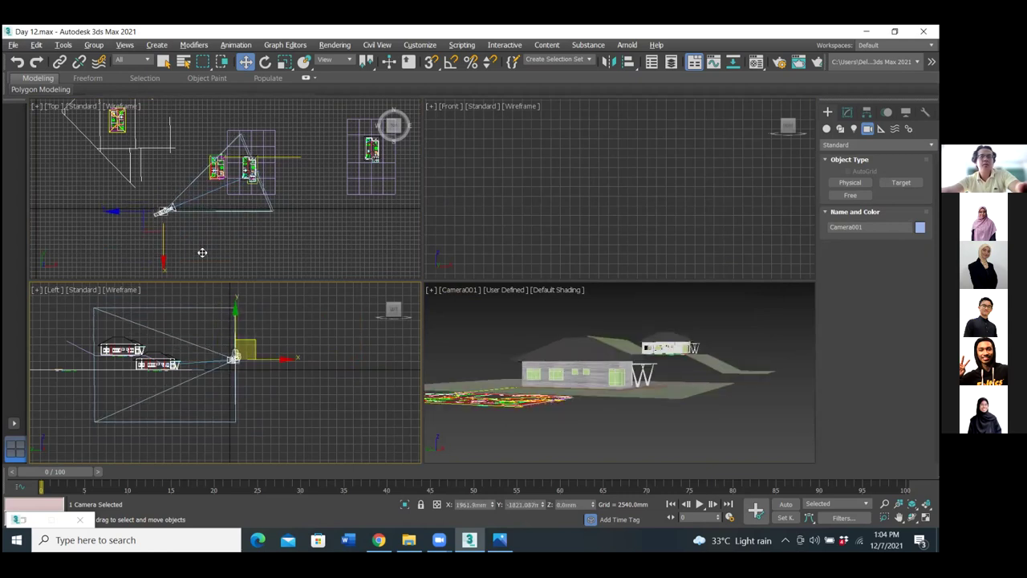
middle_drag(179, 259, 154, 235)
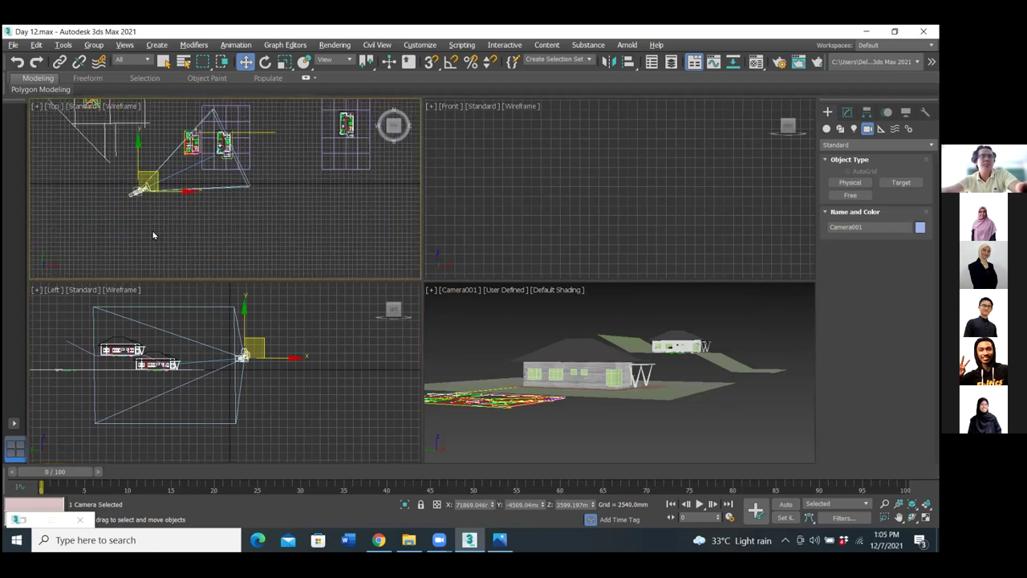
drag(201, 195, 228, 178)
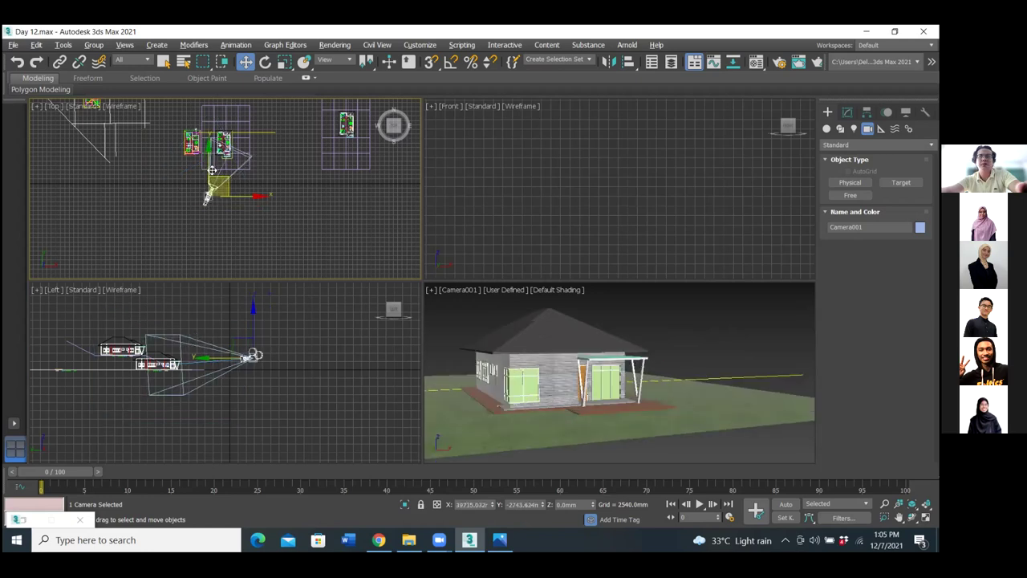
drag(212, 170, 196, 160)
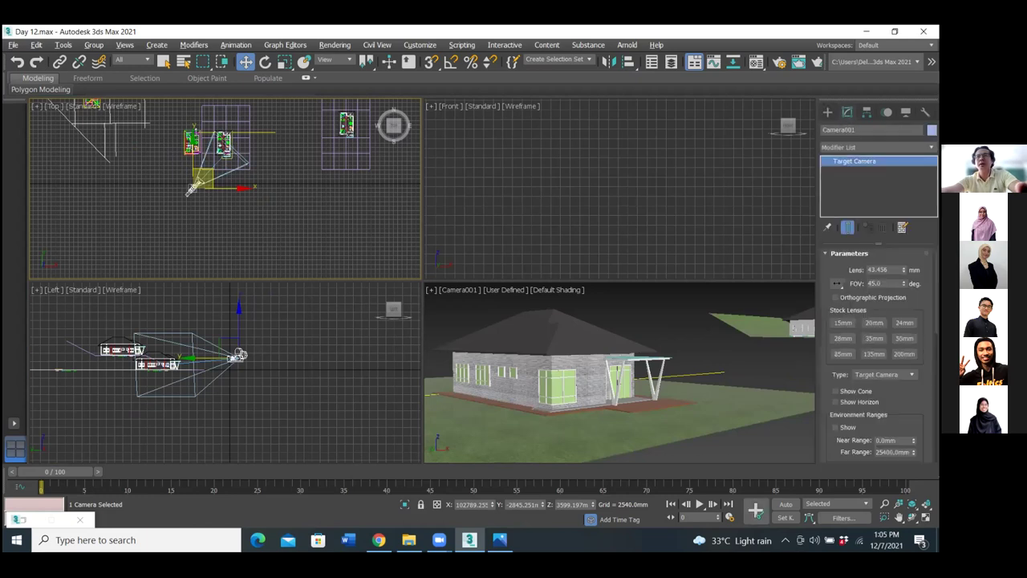
Try Camera001's 20, 24, 200, 135 and 85 mm lenses, settling on 15 mm.
click(842, 323)
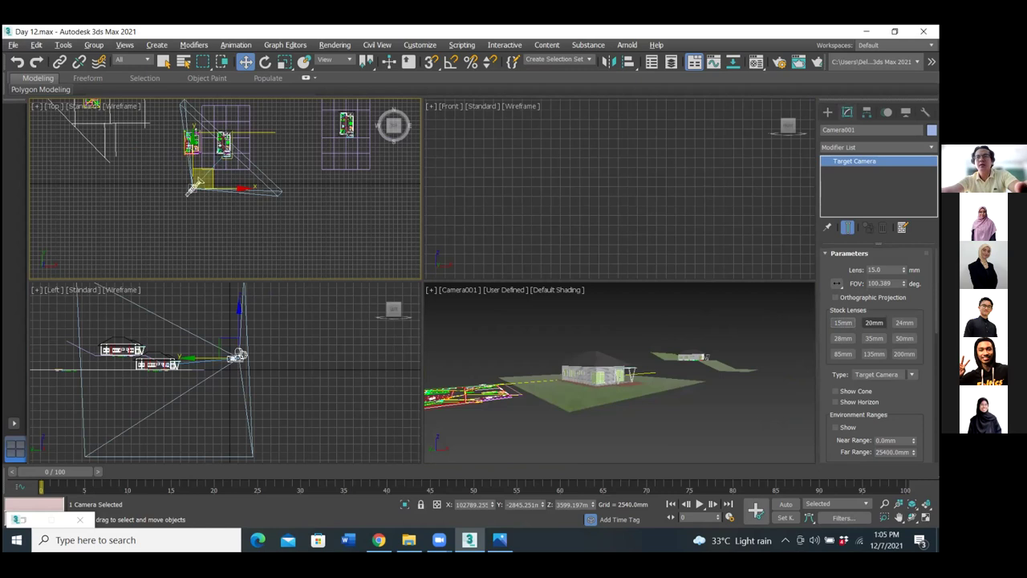
click(874, 323)
click(905, 322)
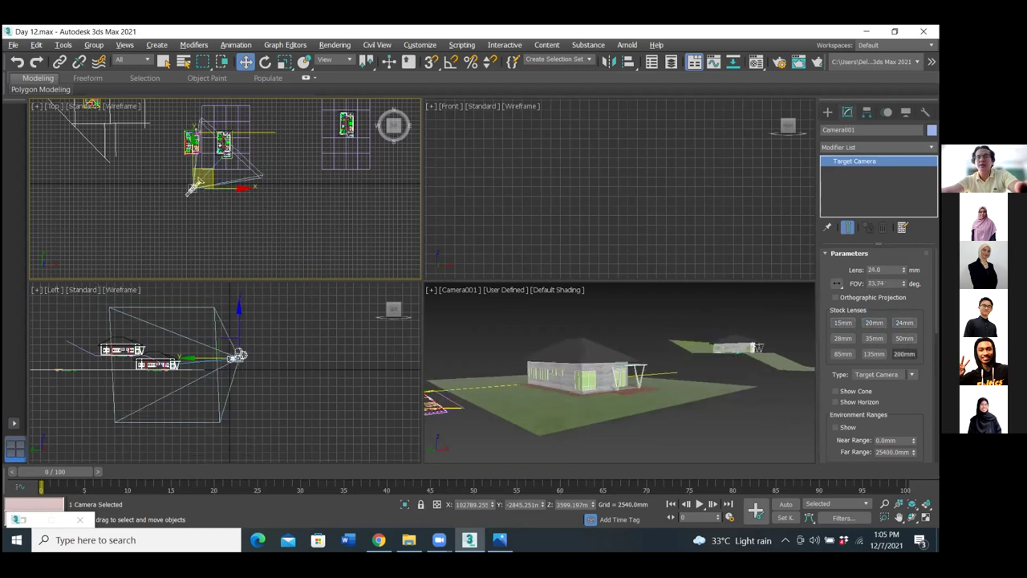
click(905, 354)
click(874, 354)
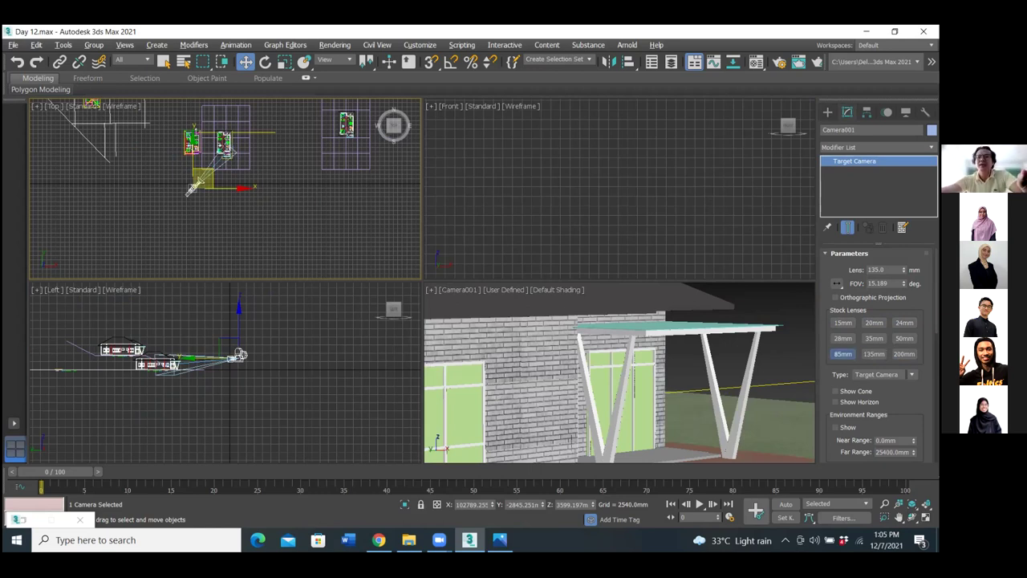
click(843, 353)
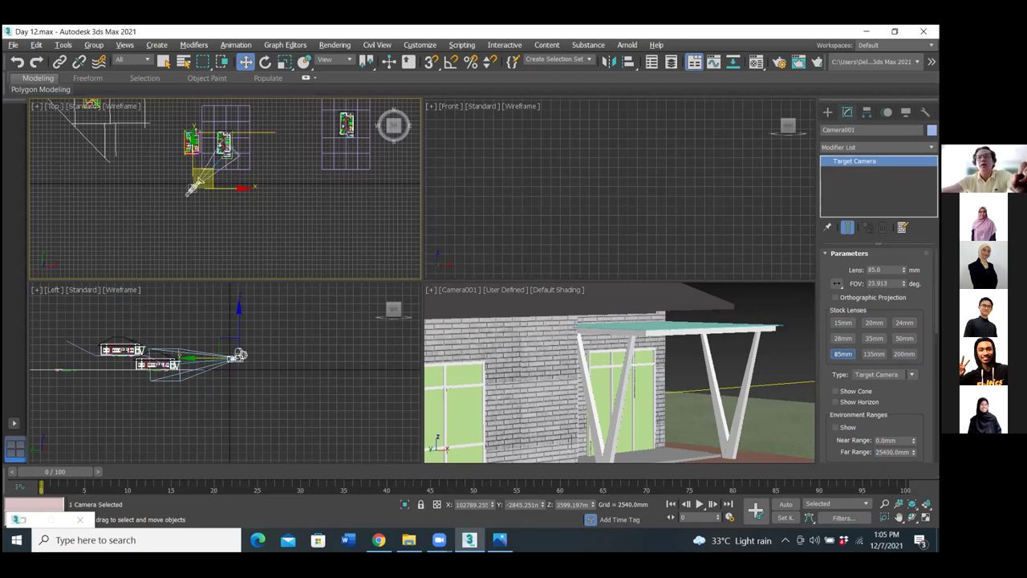
click(842, 322)
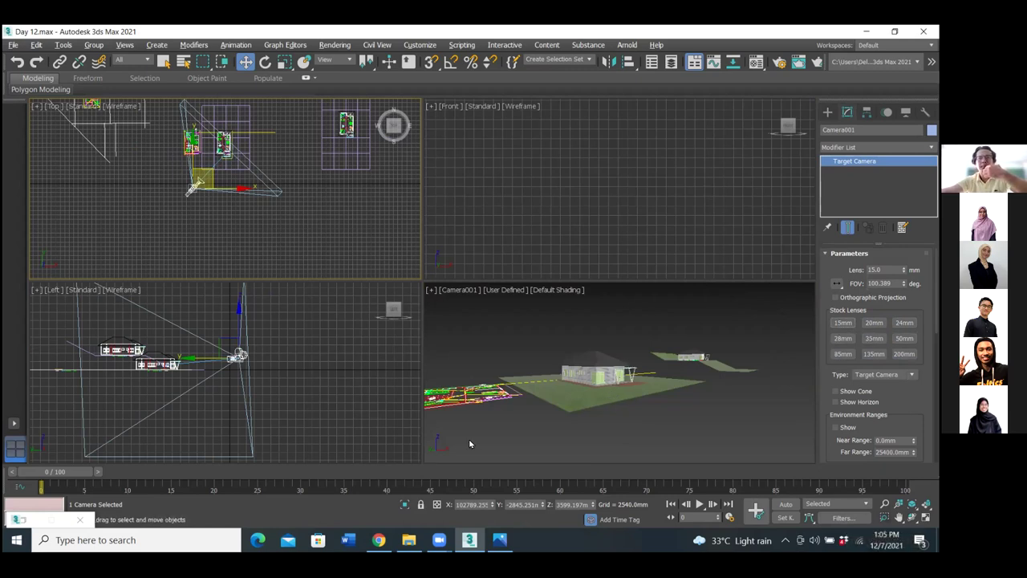
middle_drag(225, 217, 143, 245)
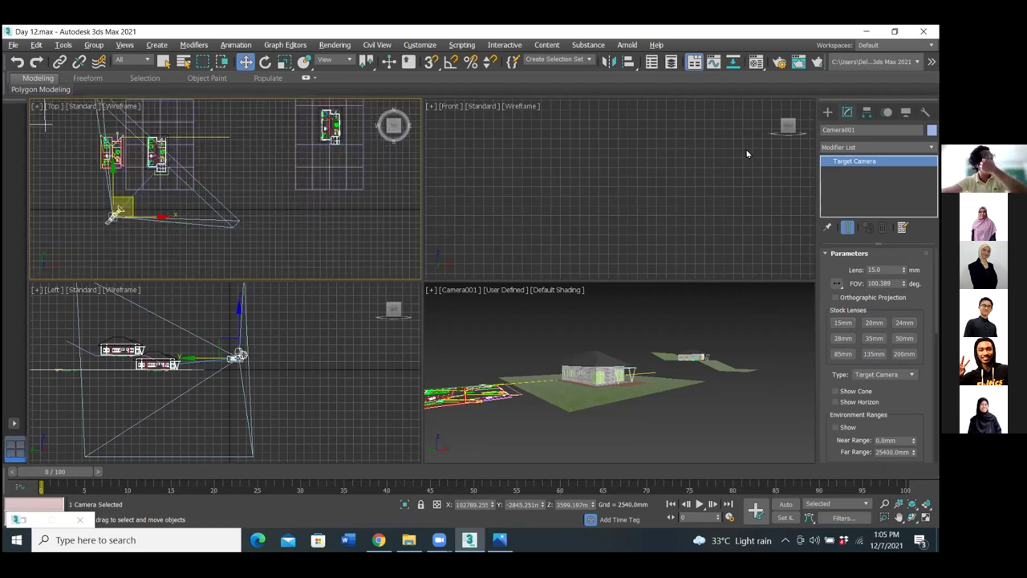
right_click(706, 331)
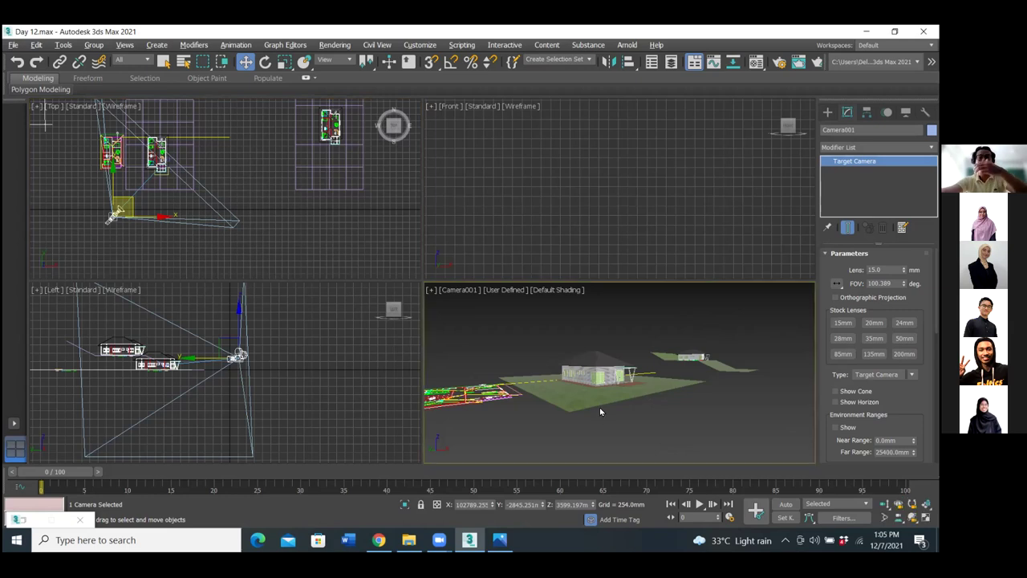